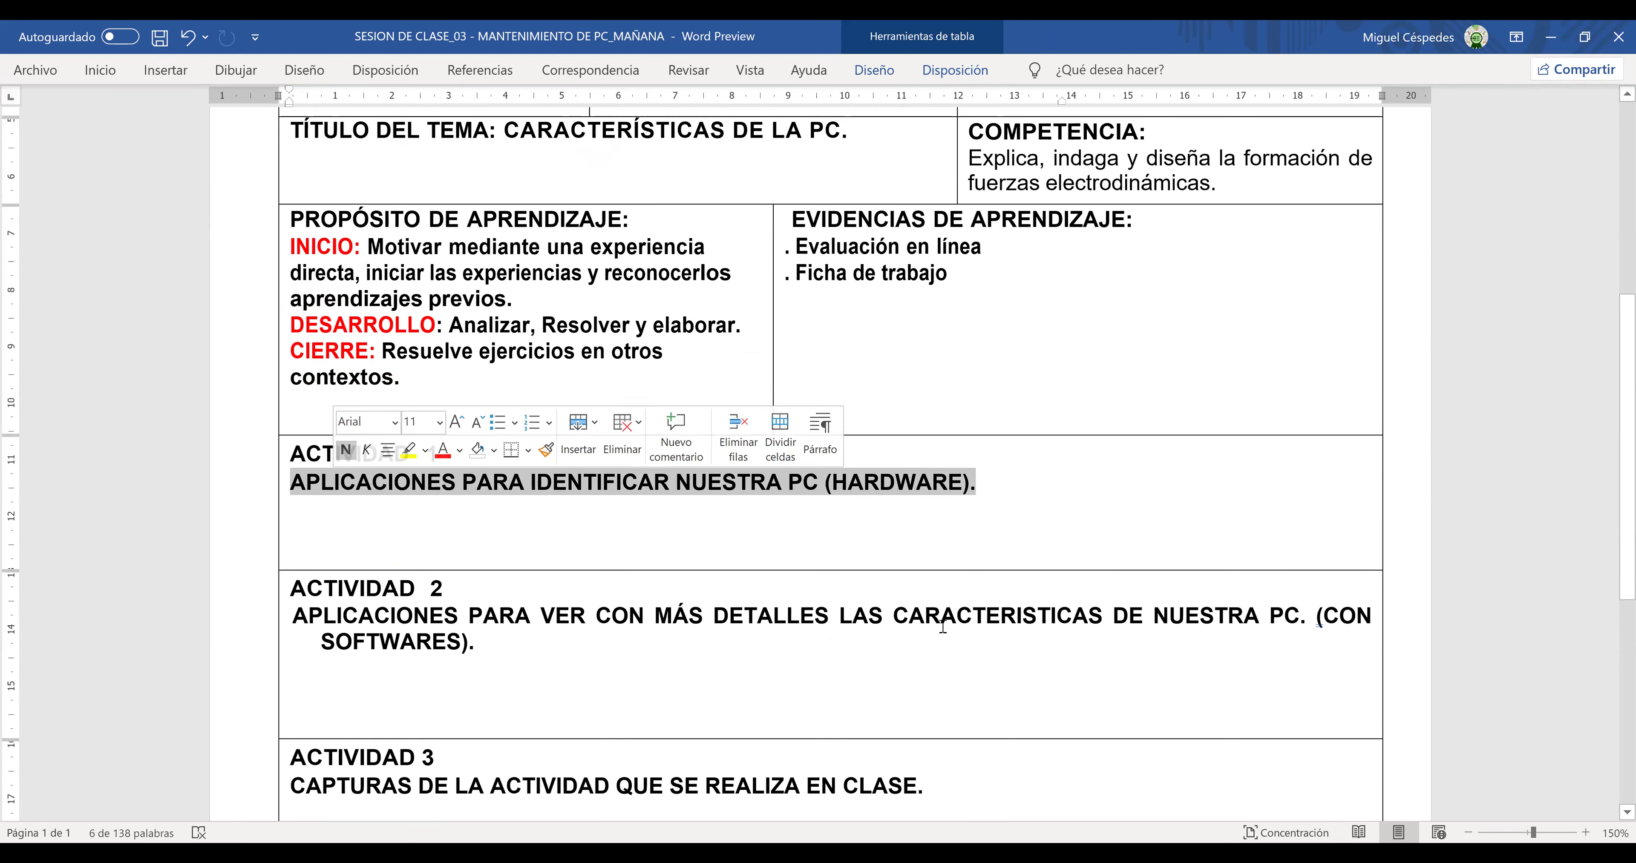
- Move '(CON SOFTWARES).' onto its own line in Actividad 2
left_click(1314, 614)
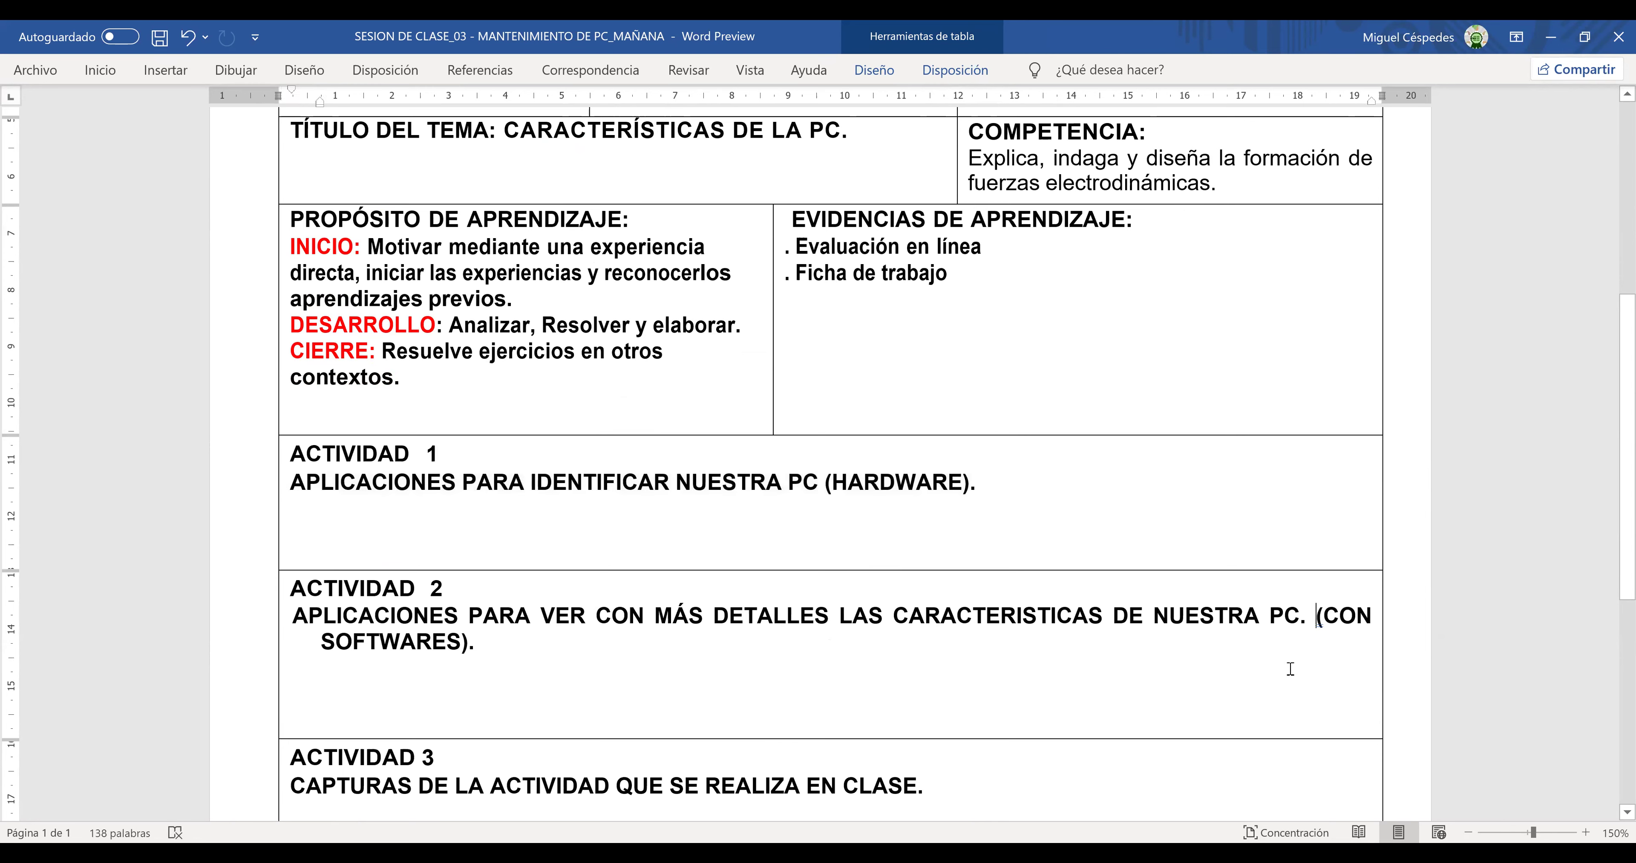
type("}")
key("BackSpace")
key("Return")
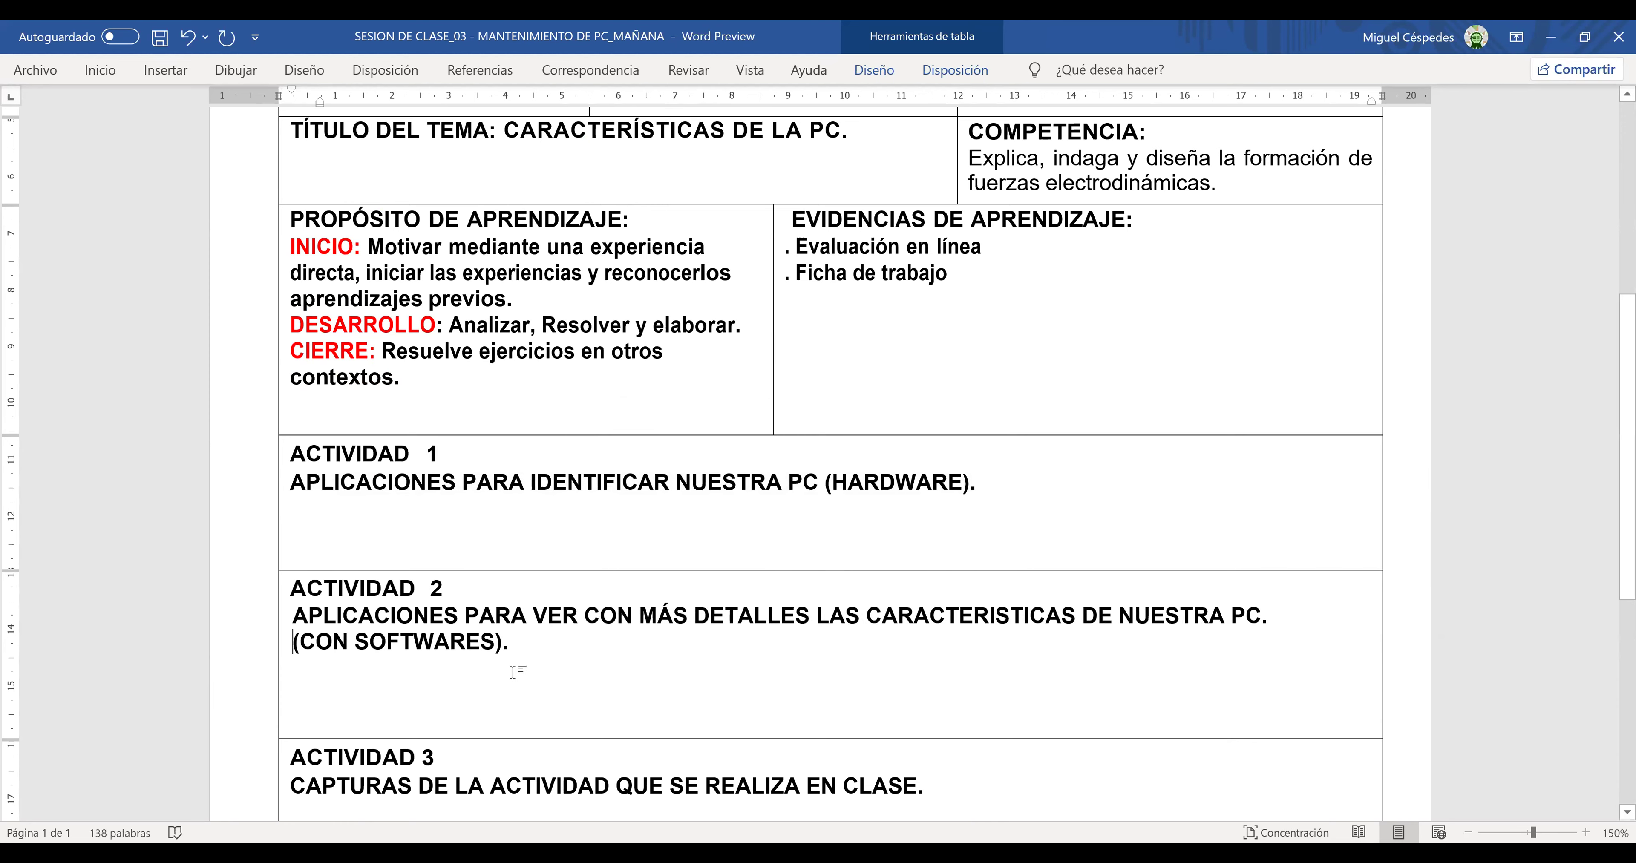
- Check the ends of Actividad 1 and Actividad 2, then close the Word document
left_click(1010, 486)
left_click(545, 639)
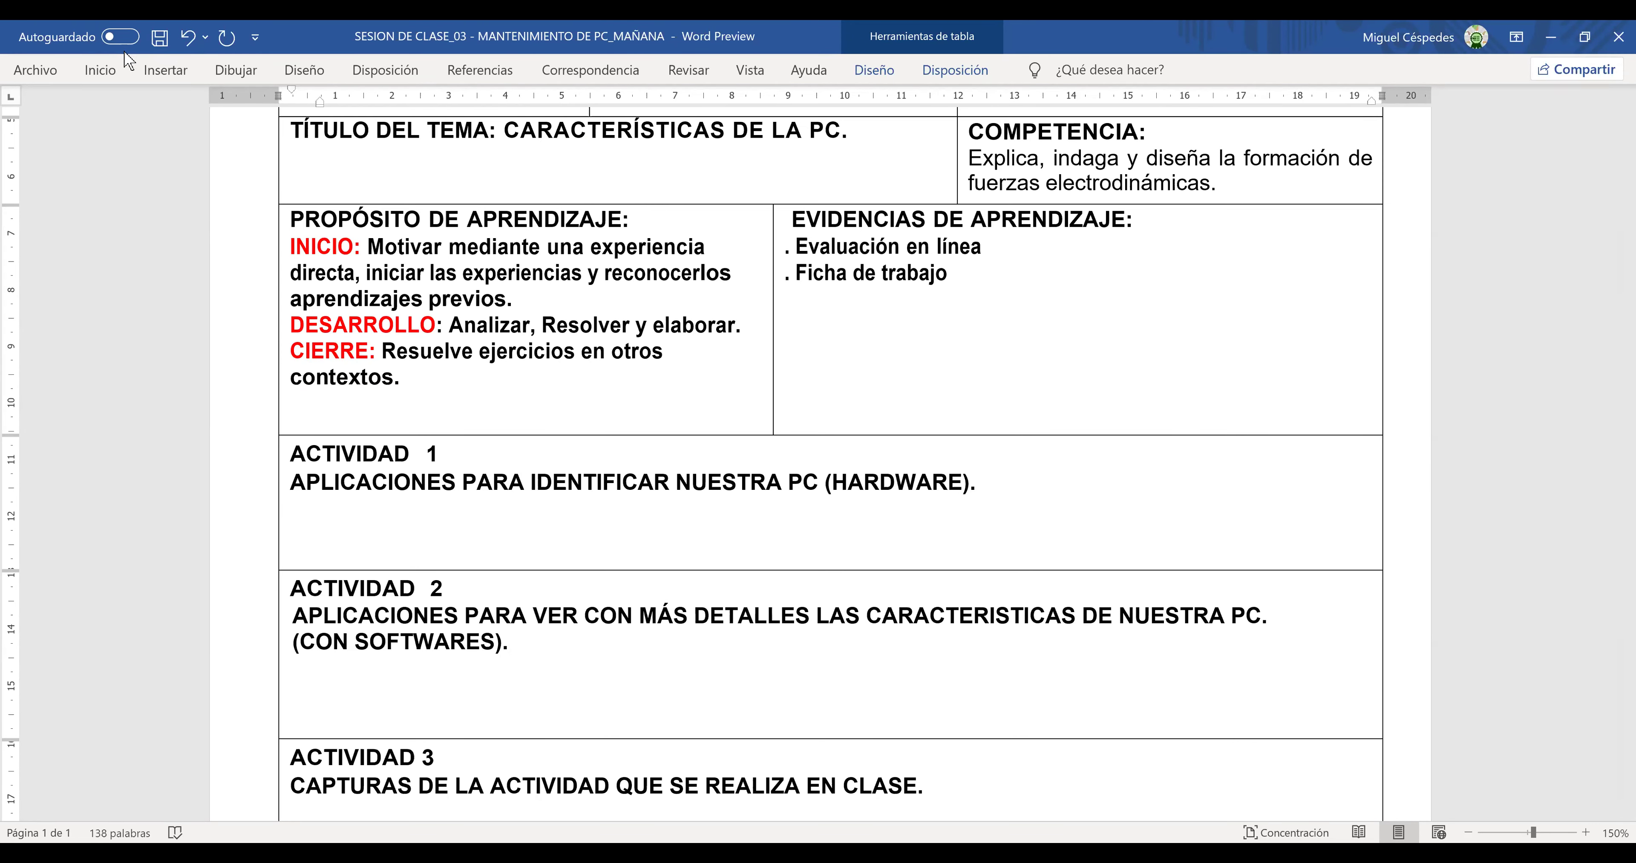
left_click(160, 37)
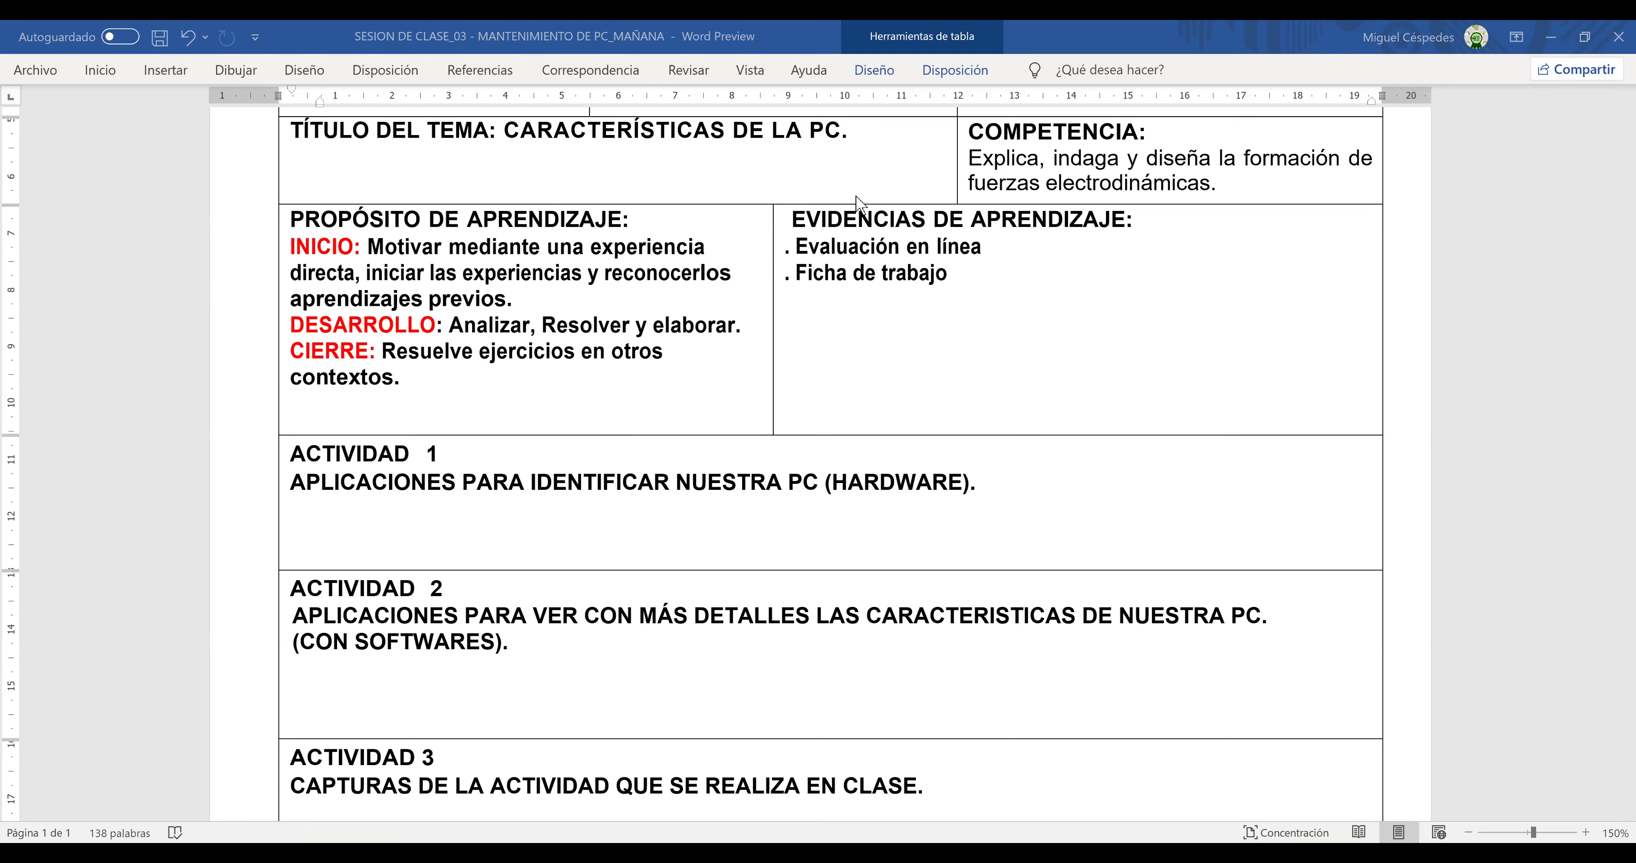
left_click(1618, 37)
- Open the CLASE_3 desktop folder, sort its files by Tipo, and switch to Chrome's Drive copy
double_click(35, 532)
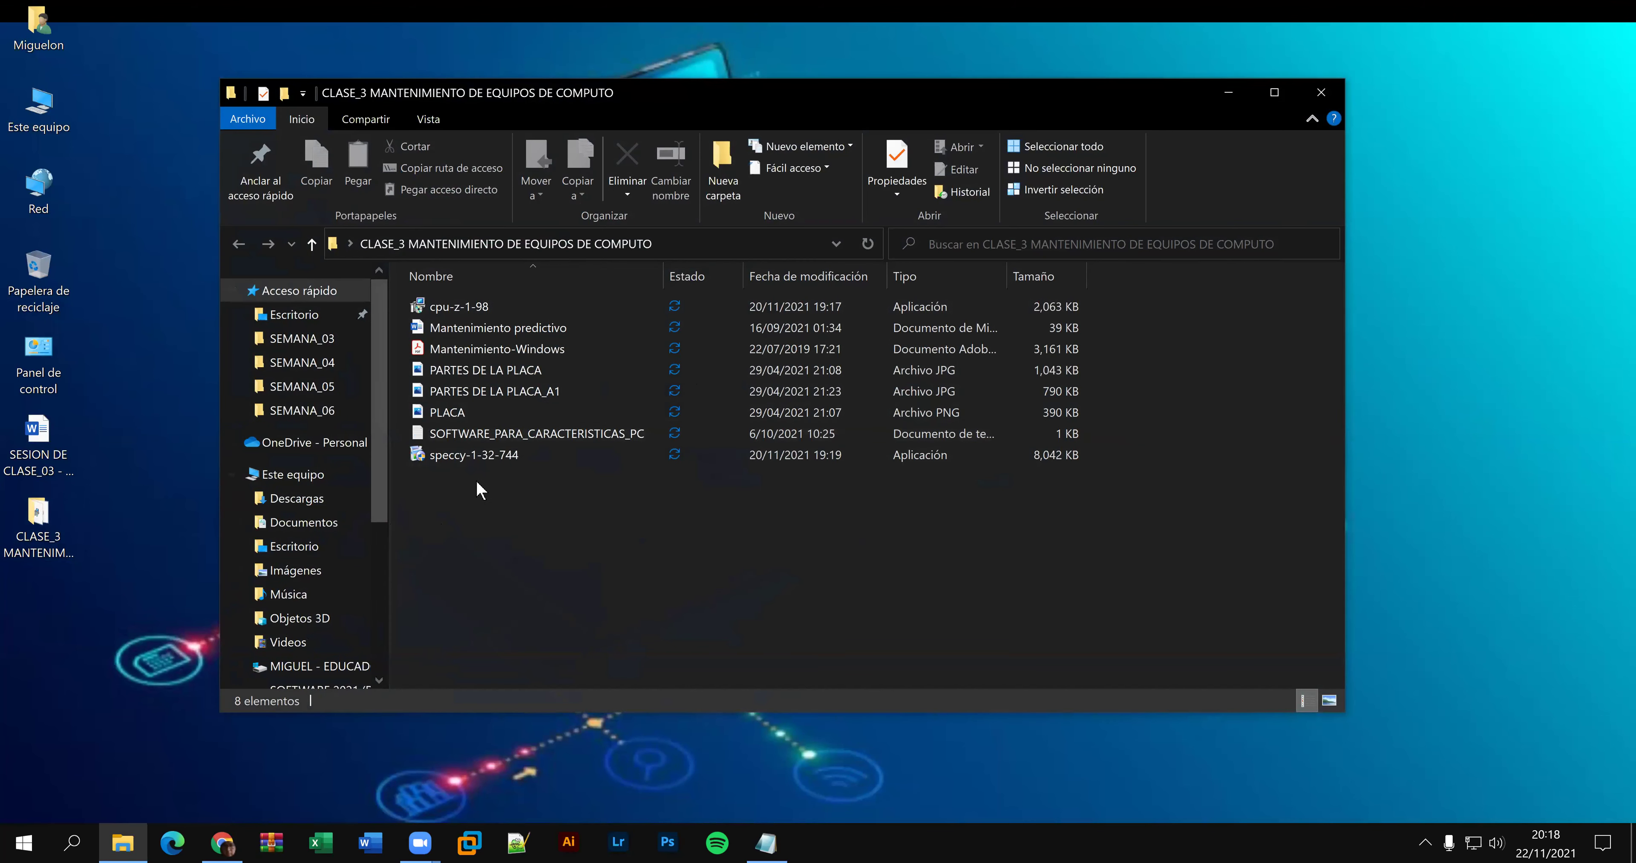
right_click(579, 513)
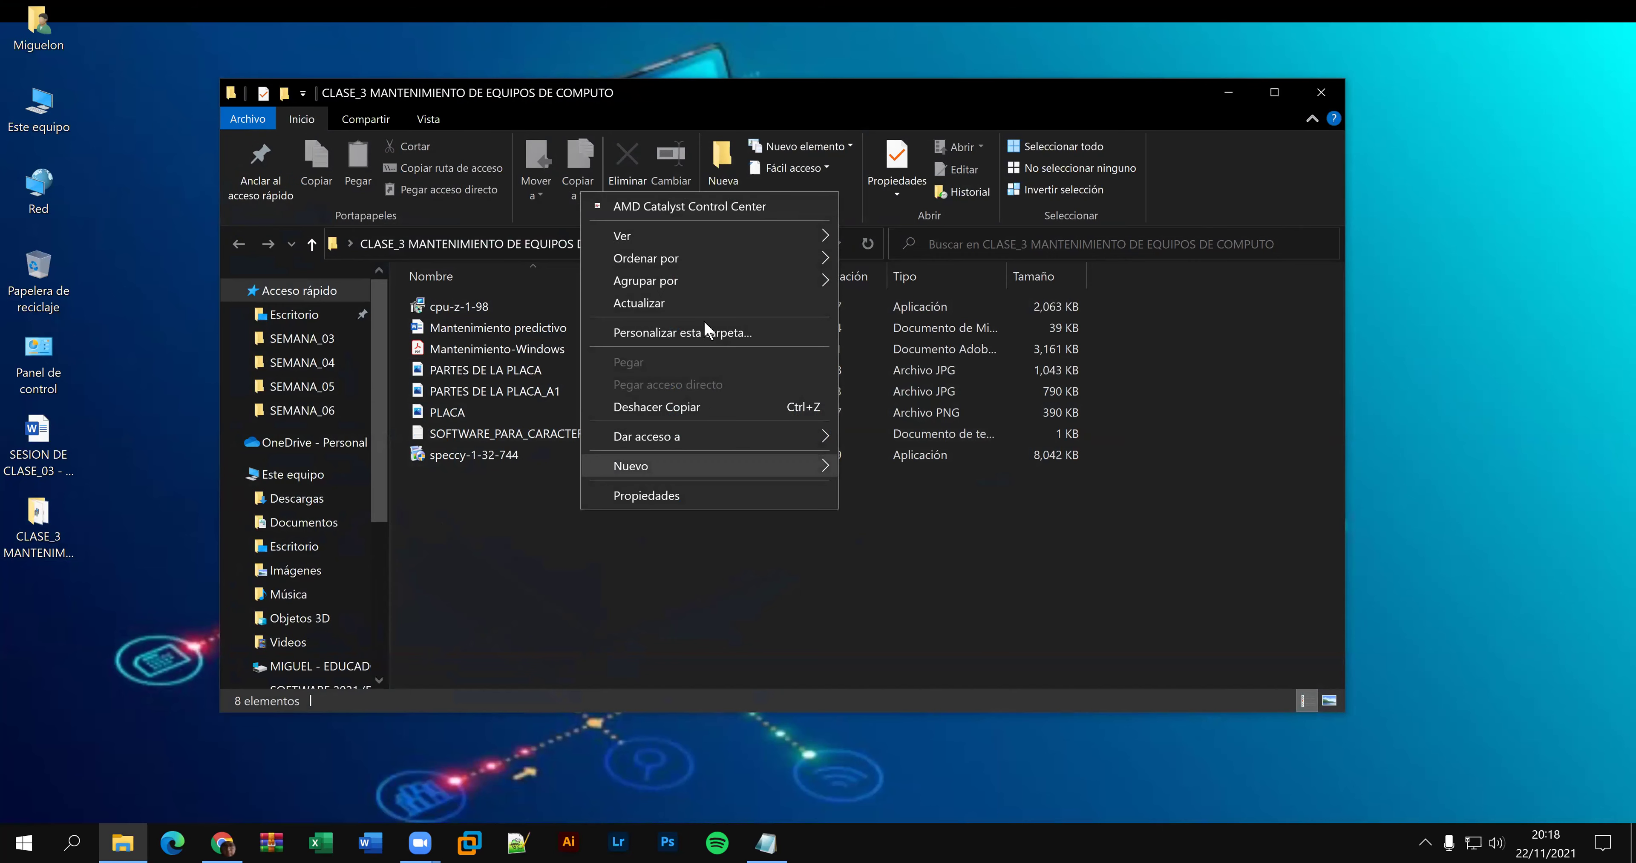
mouse_move(731, 260)
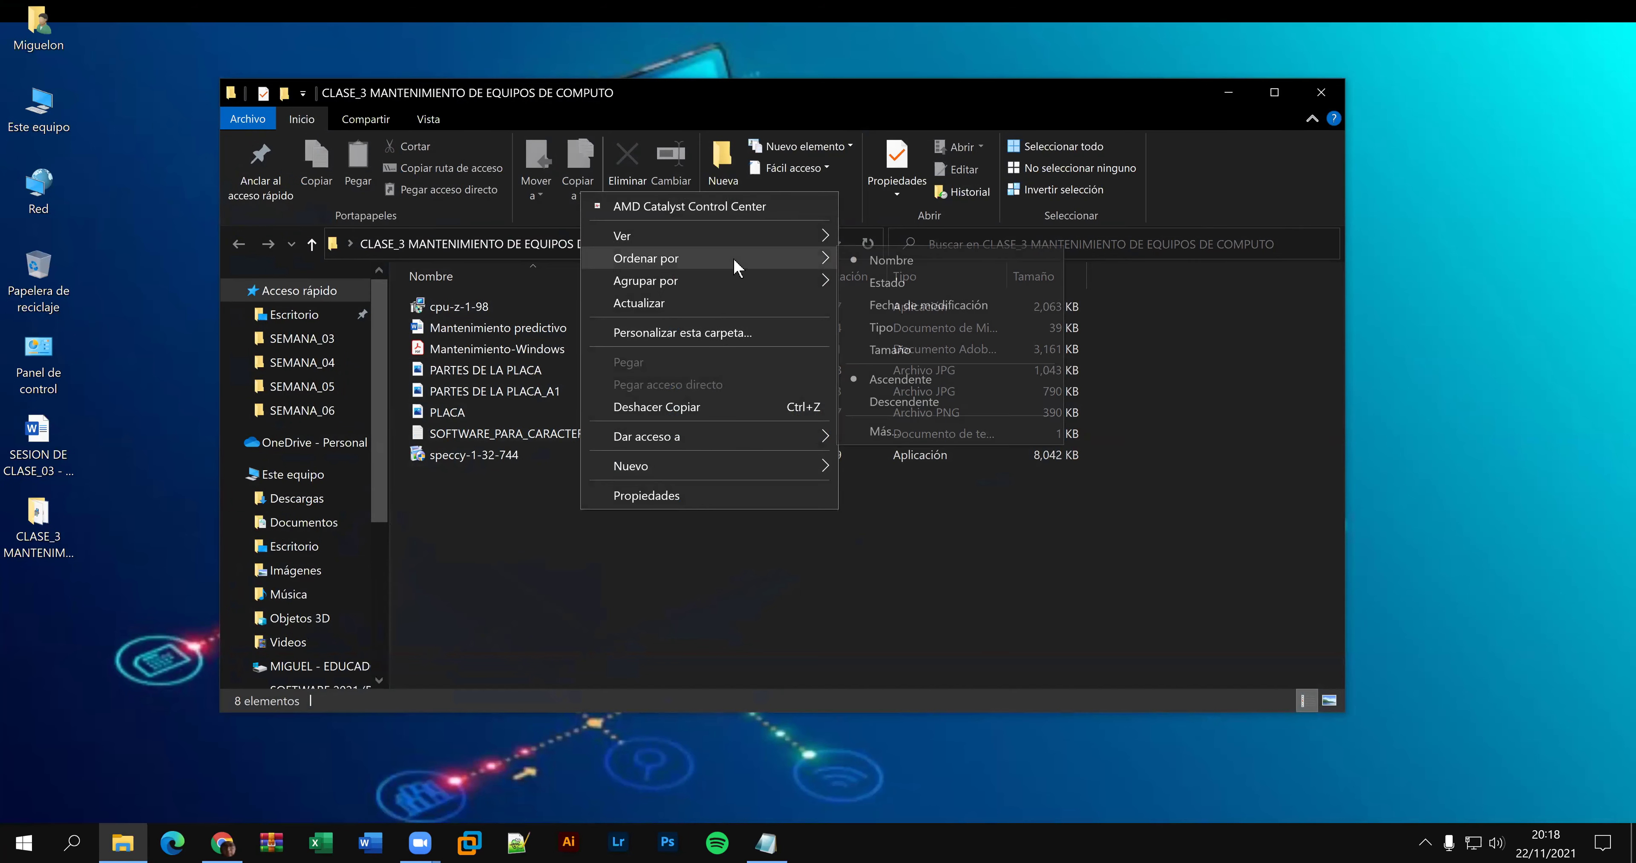
left_click(898, 324)
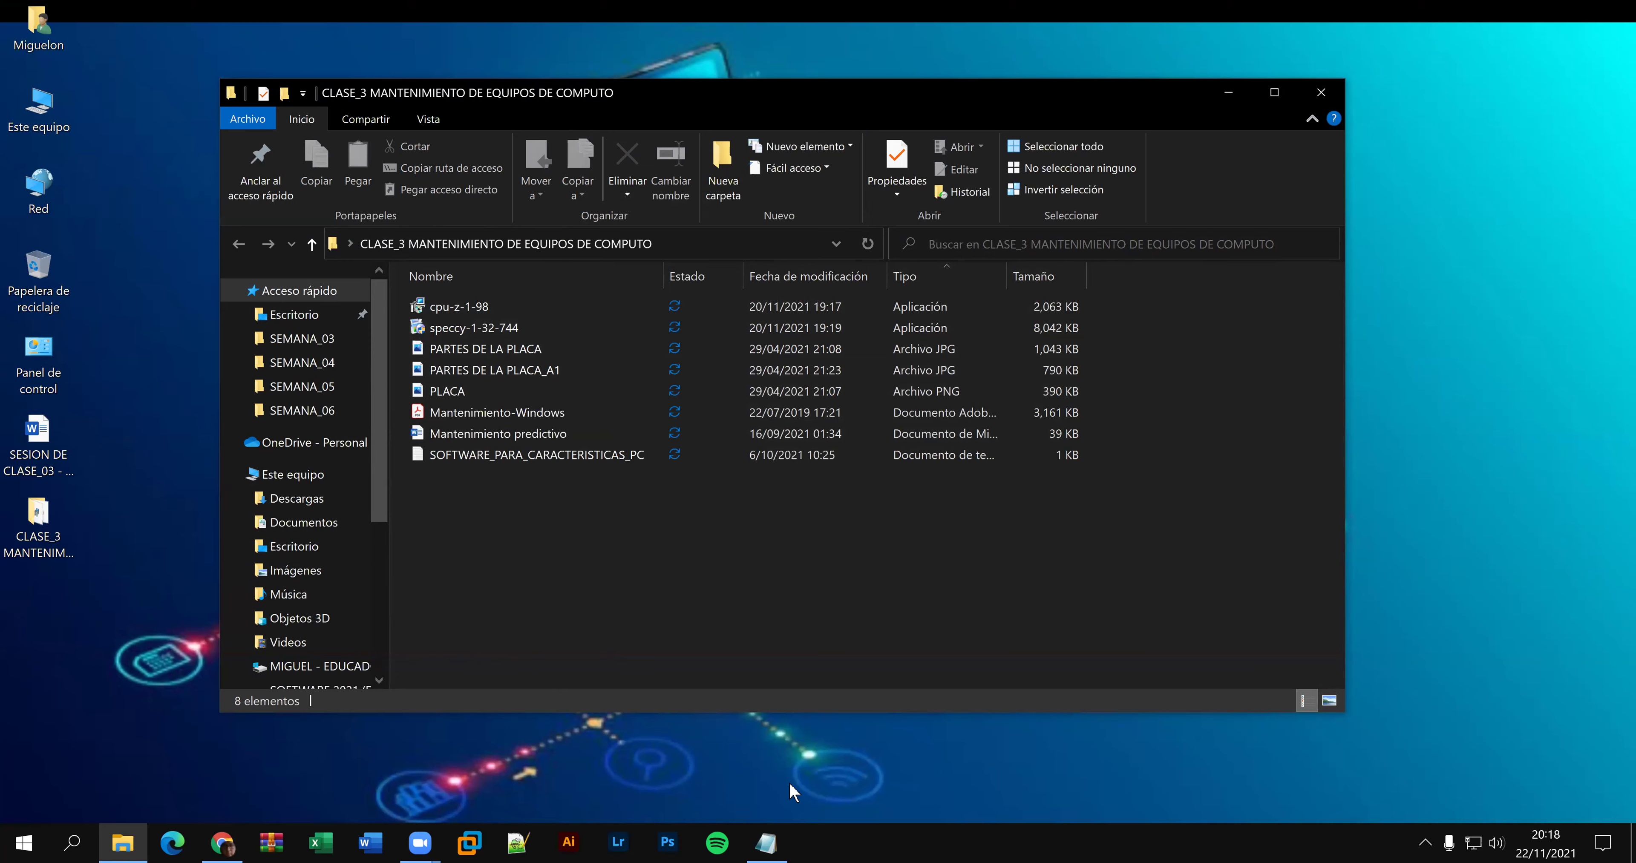
key("alt+Tab")
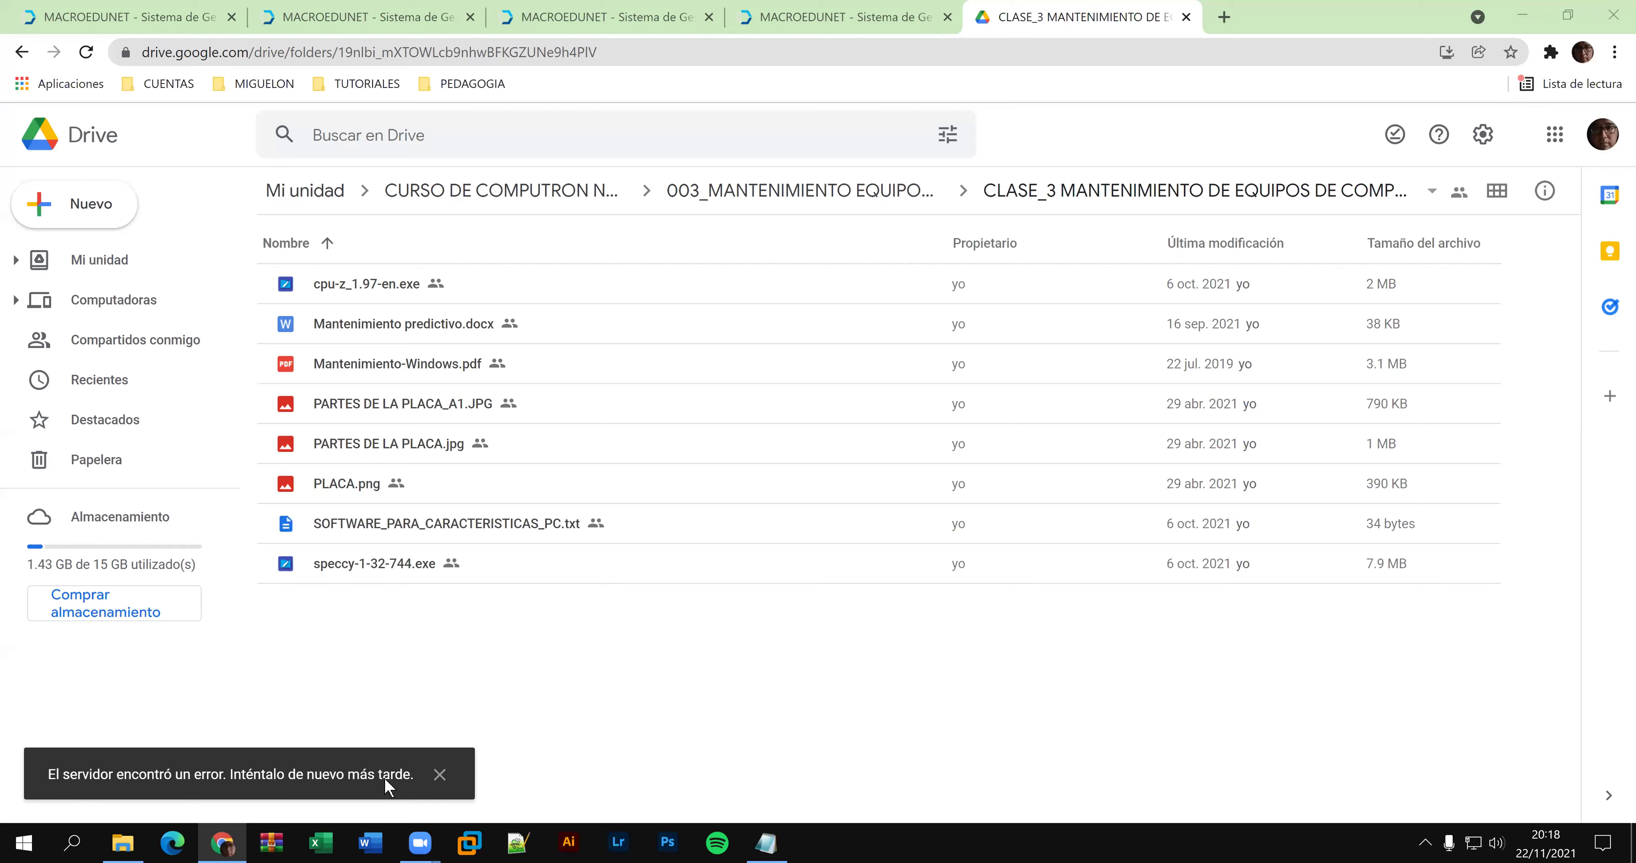
- Dismiss the server error, go up to CURSO DE COMPUTRON NOV_DIC - 2021, and minimize Chrome
left_click(439, 774)
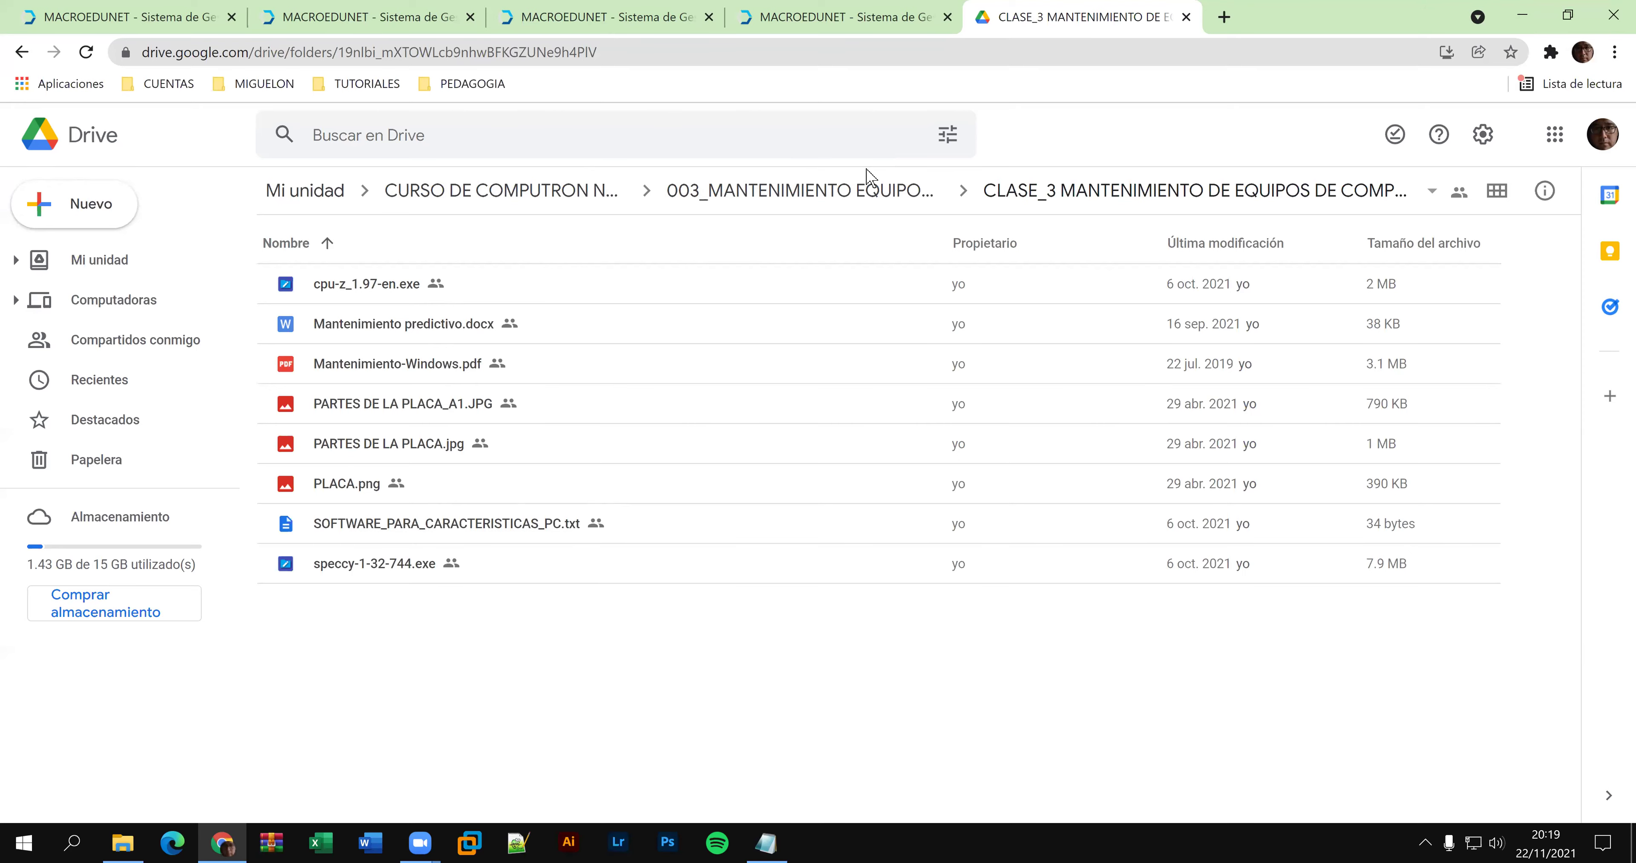
left_click(825, 190)
left_click(559, 189)
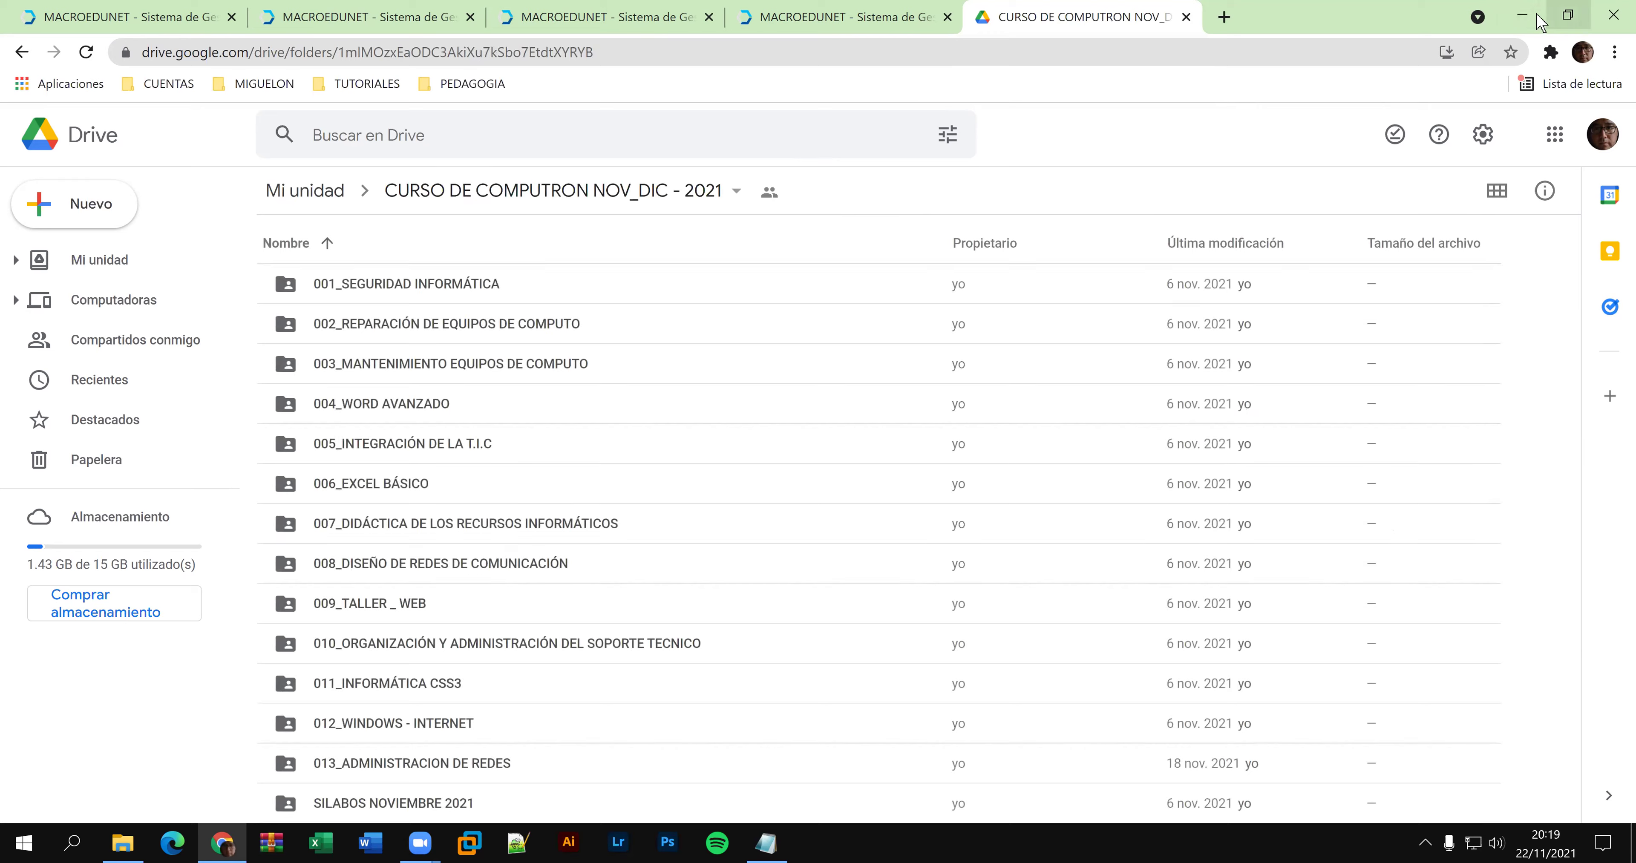
left_click(1527, 18)
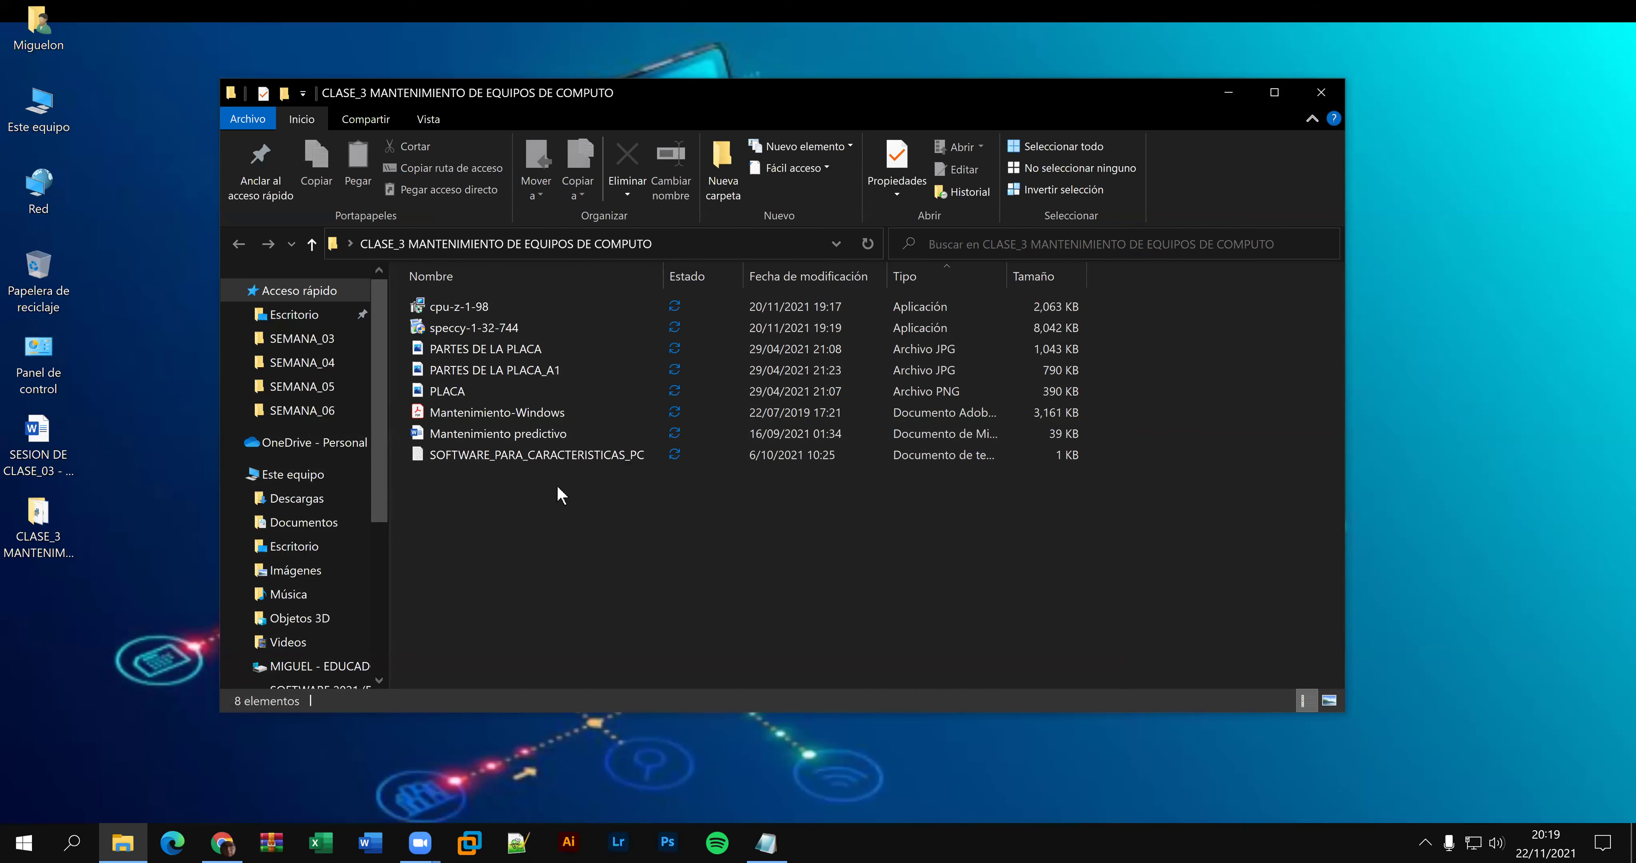
double_click(565, 456)
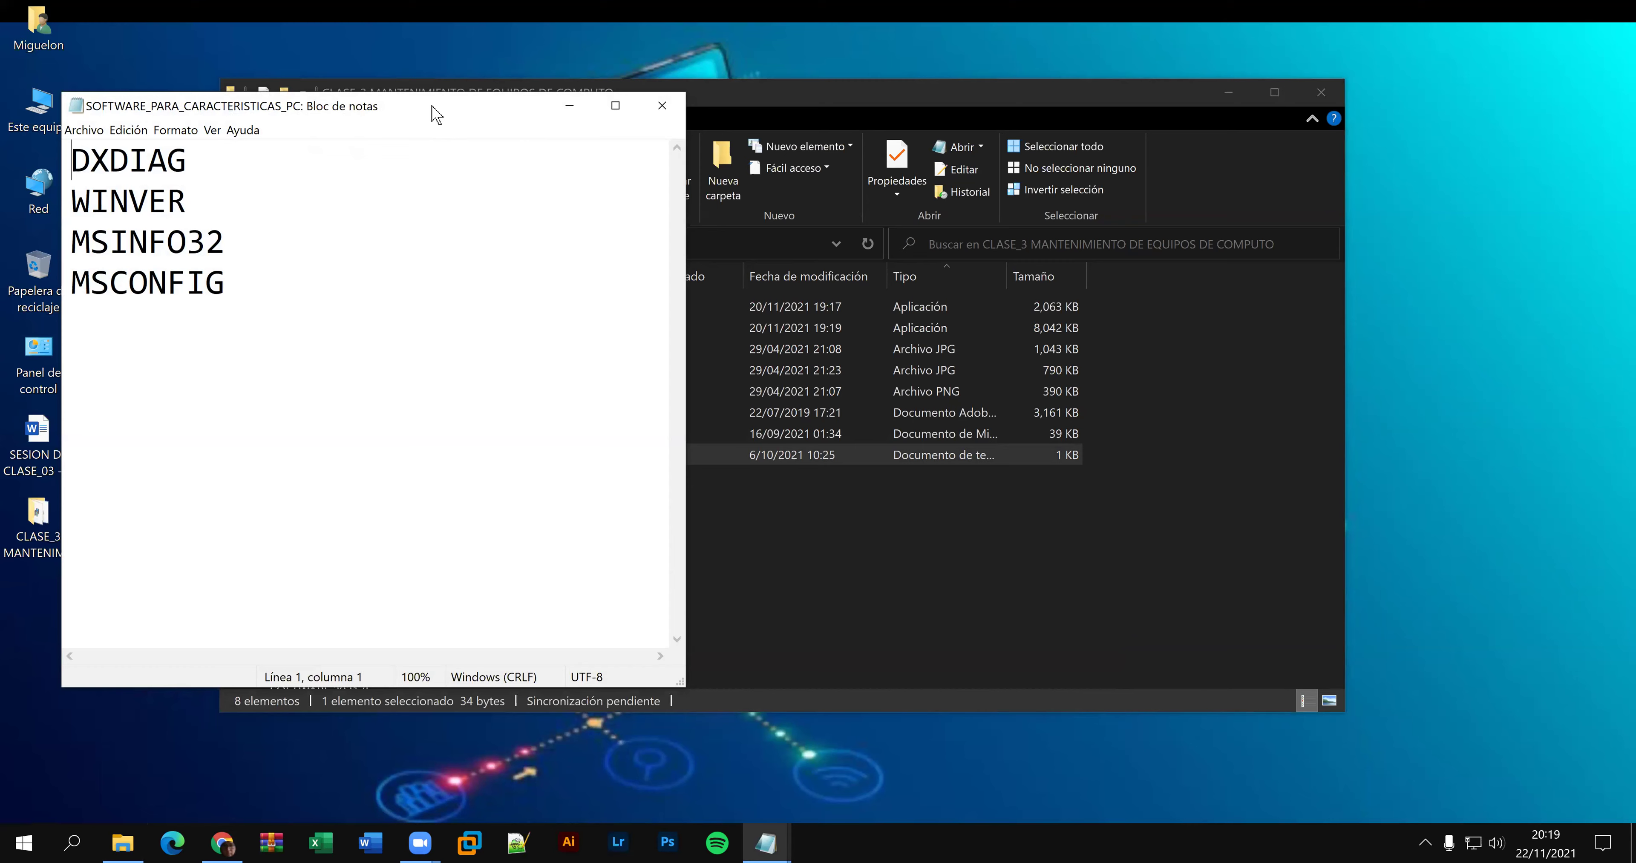
left_click_drag(436, 115, 949, 176)
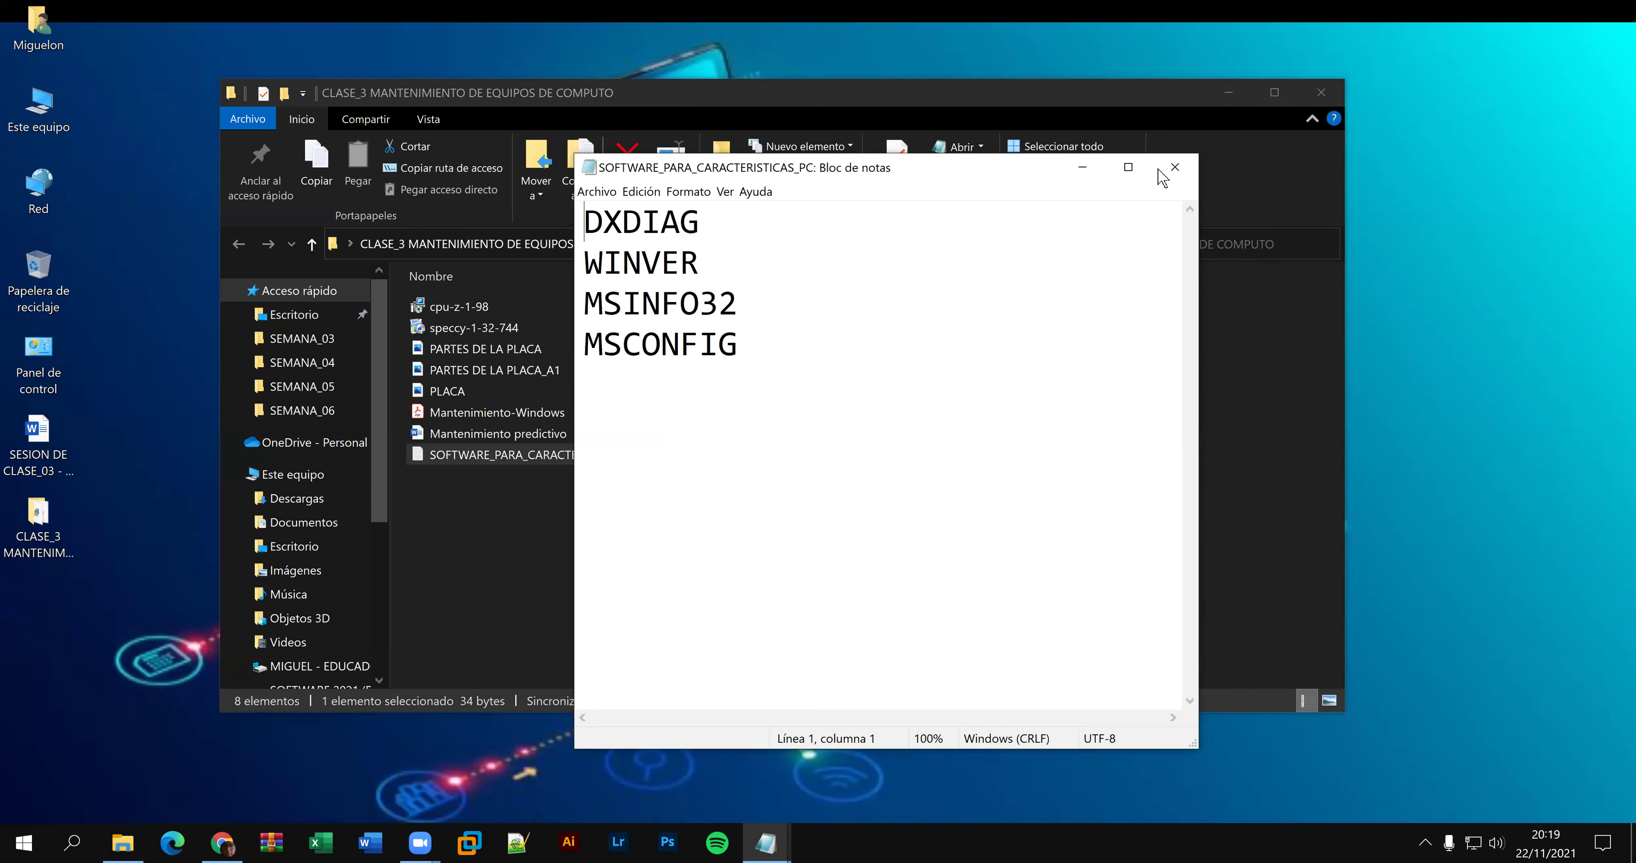
left_click(1173, 168)
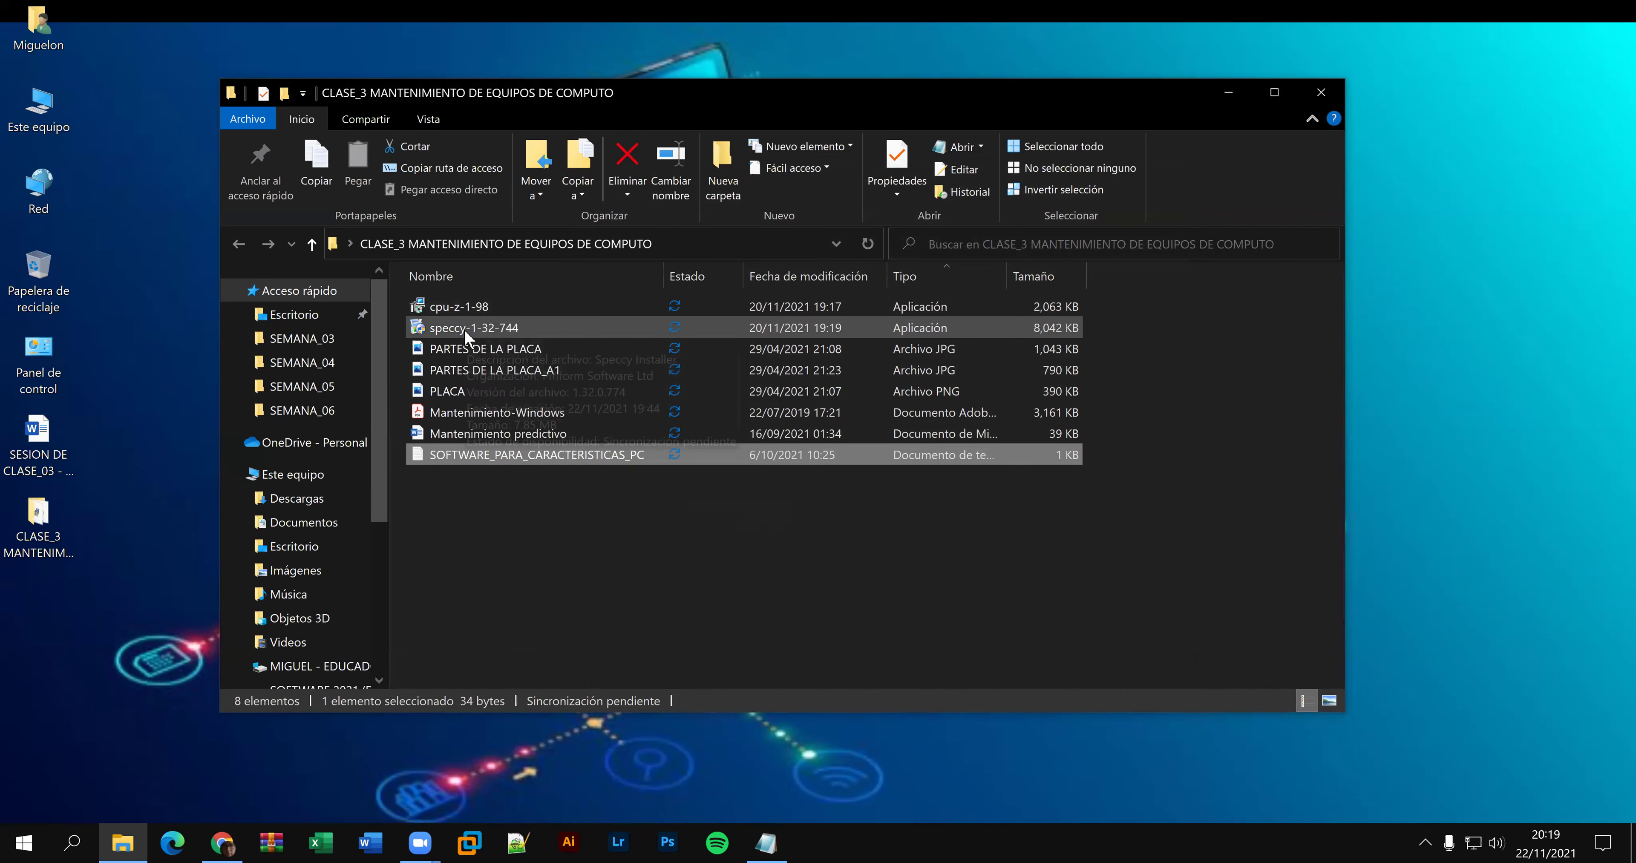
- Change the display scaling from 250% to 300% (recomendado) in display settings
left_click(474, 307)
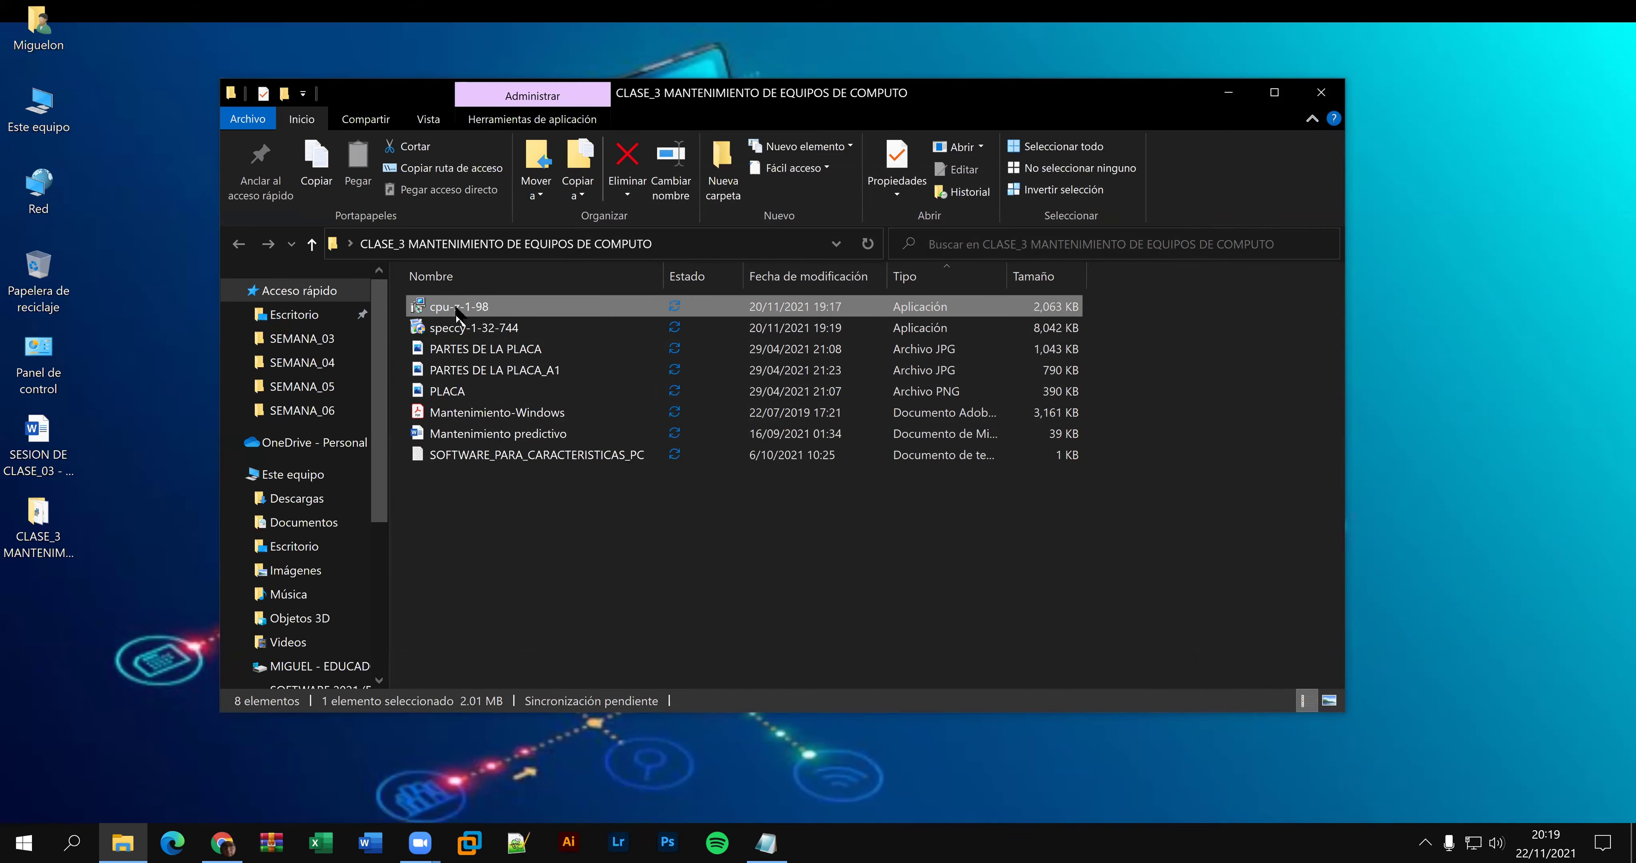
right_click(125, 253)
left_click(231, 475)
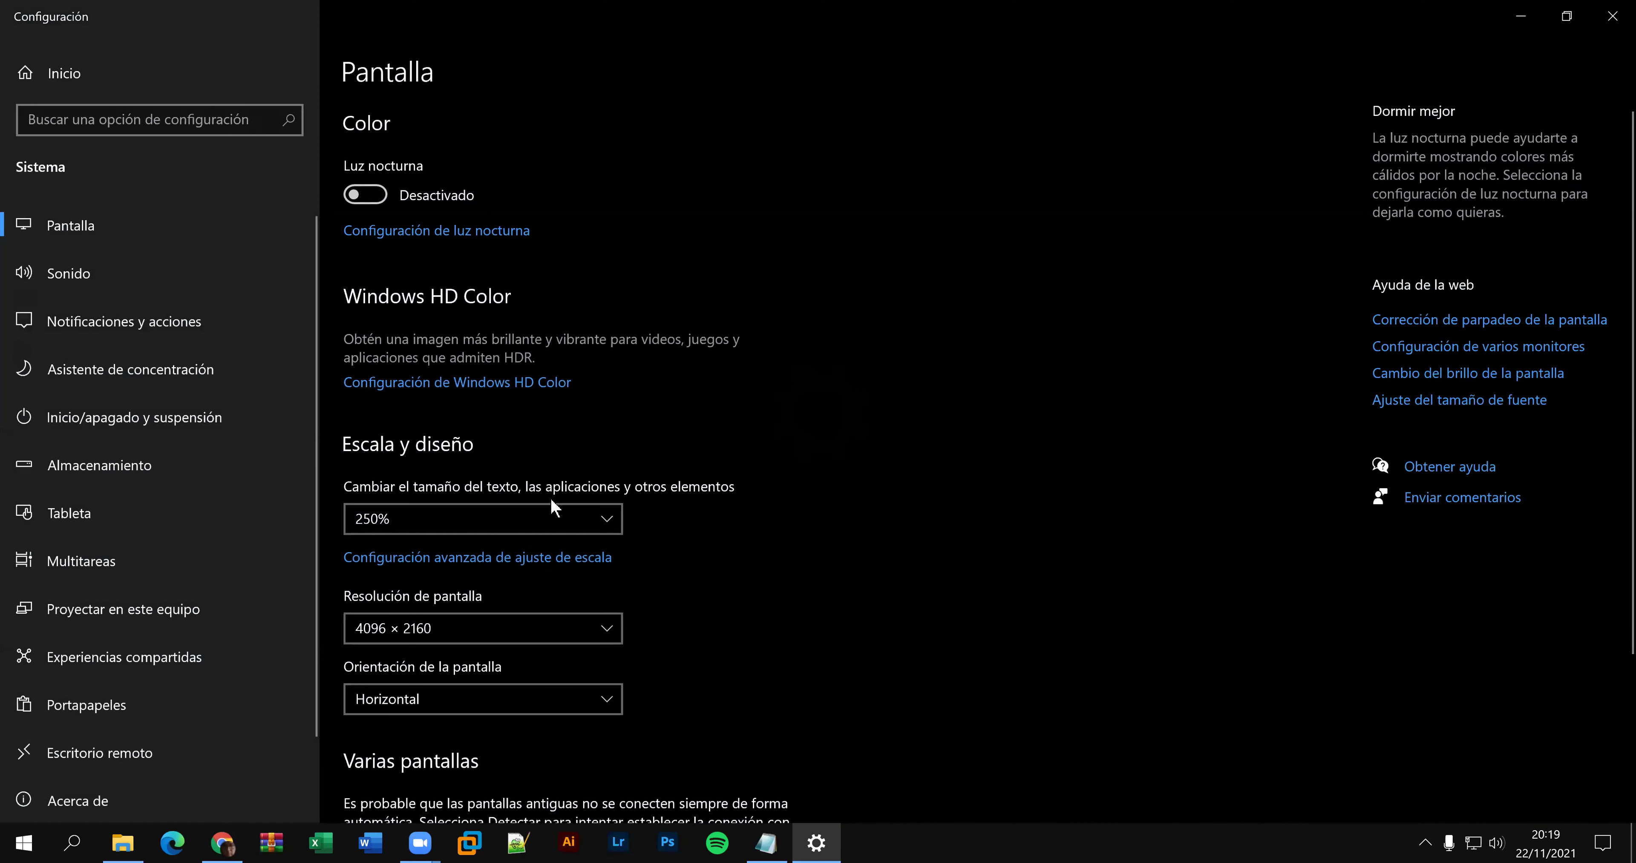
left_click(463, 524)
left_click(438, 561)
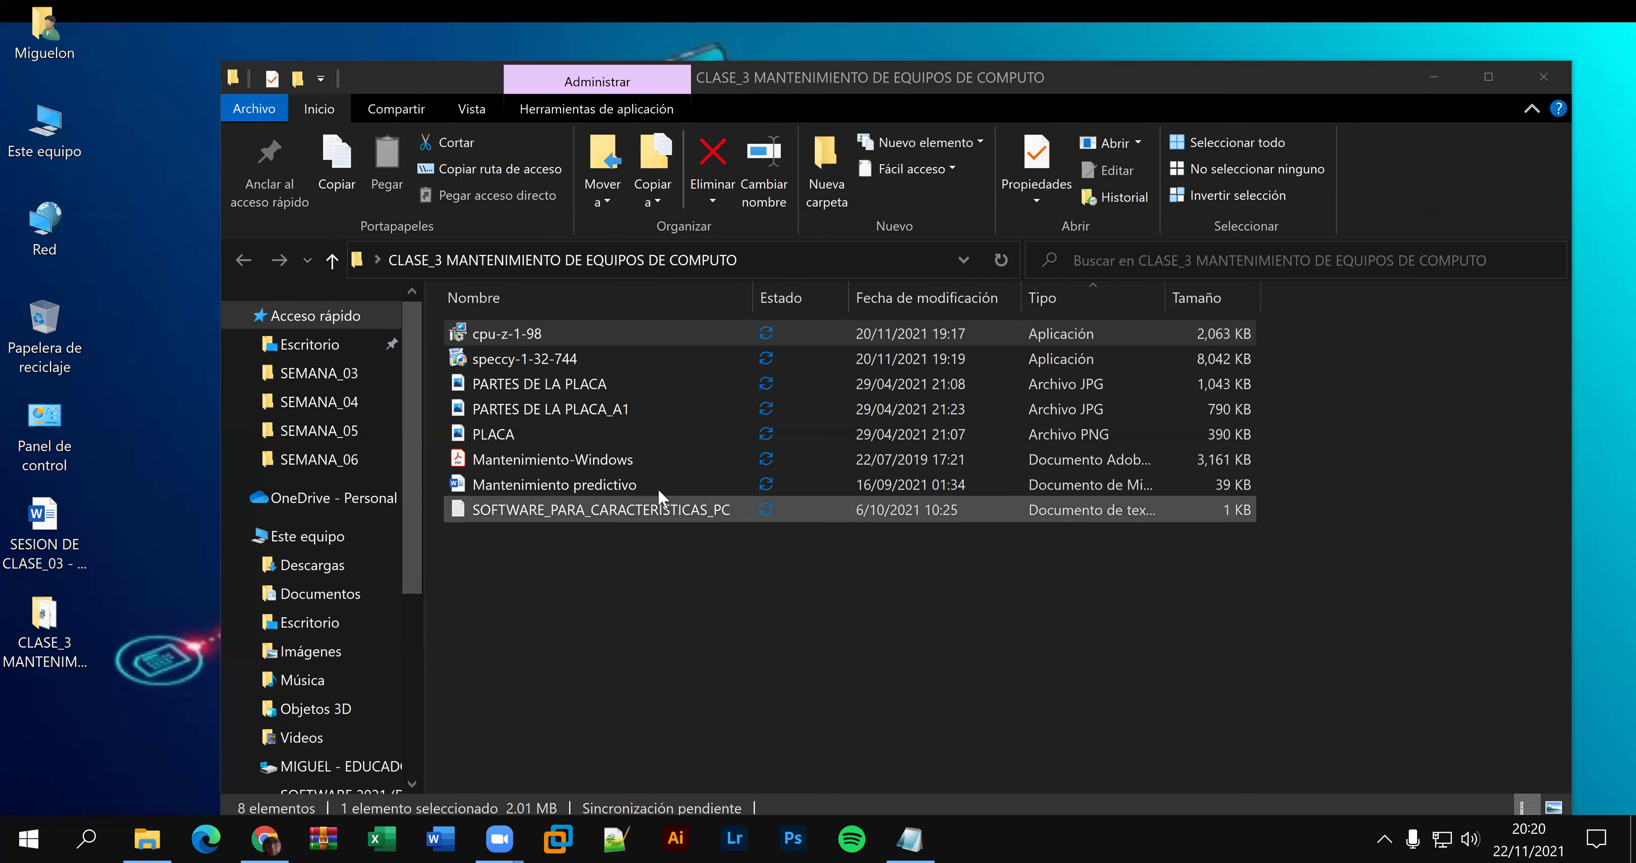
- Run the cpu-z-1-98 installer as administrator, accept the licence, then cancel and confirm exiting
right_click(517, 340)
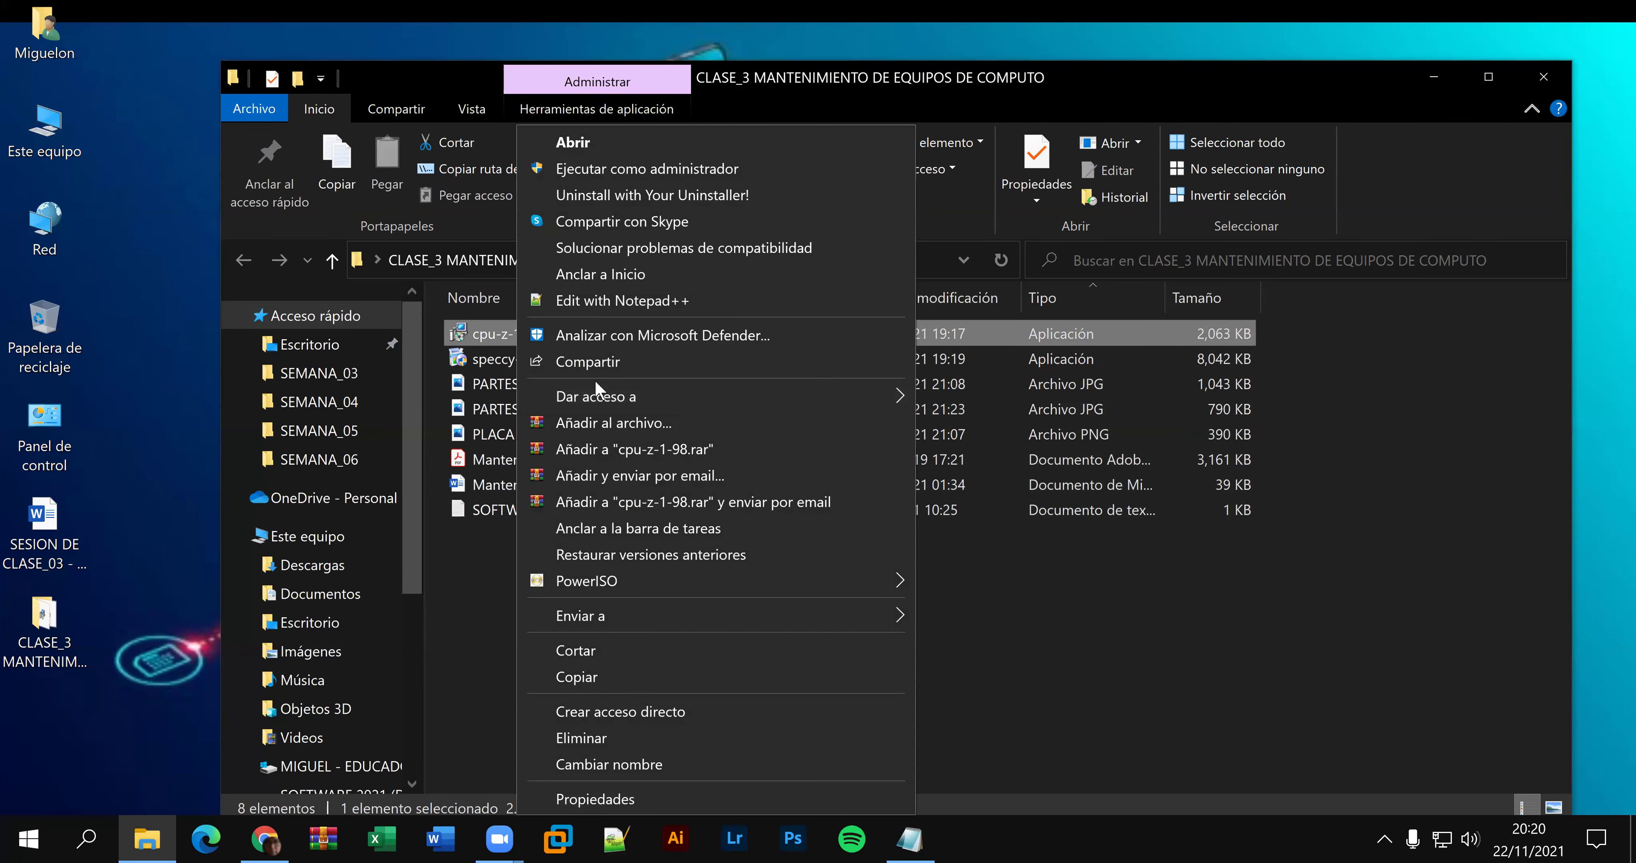
mouse_move(594, 385)
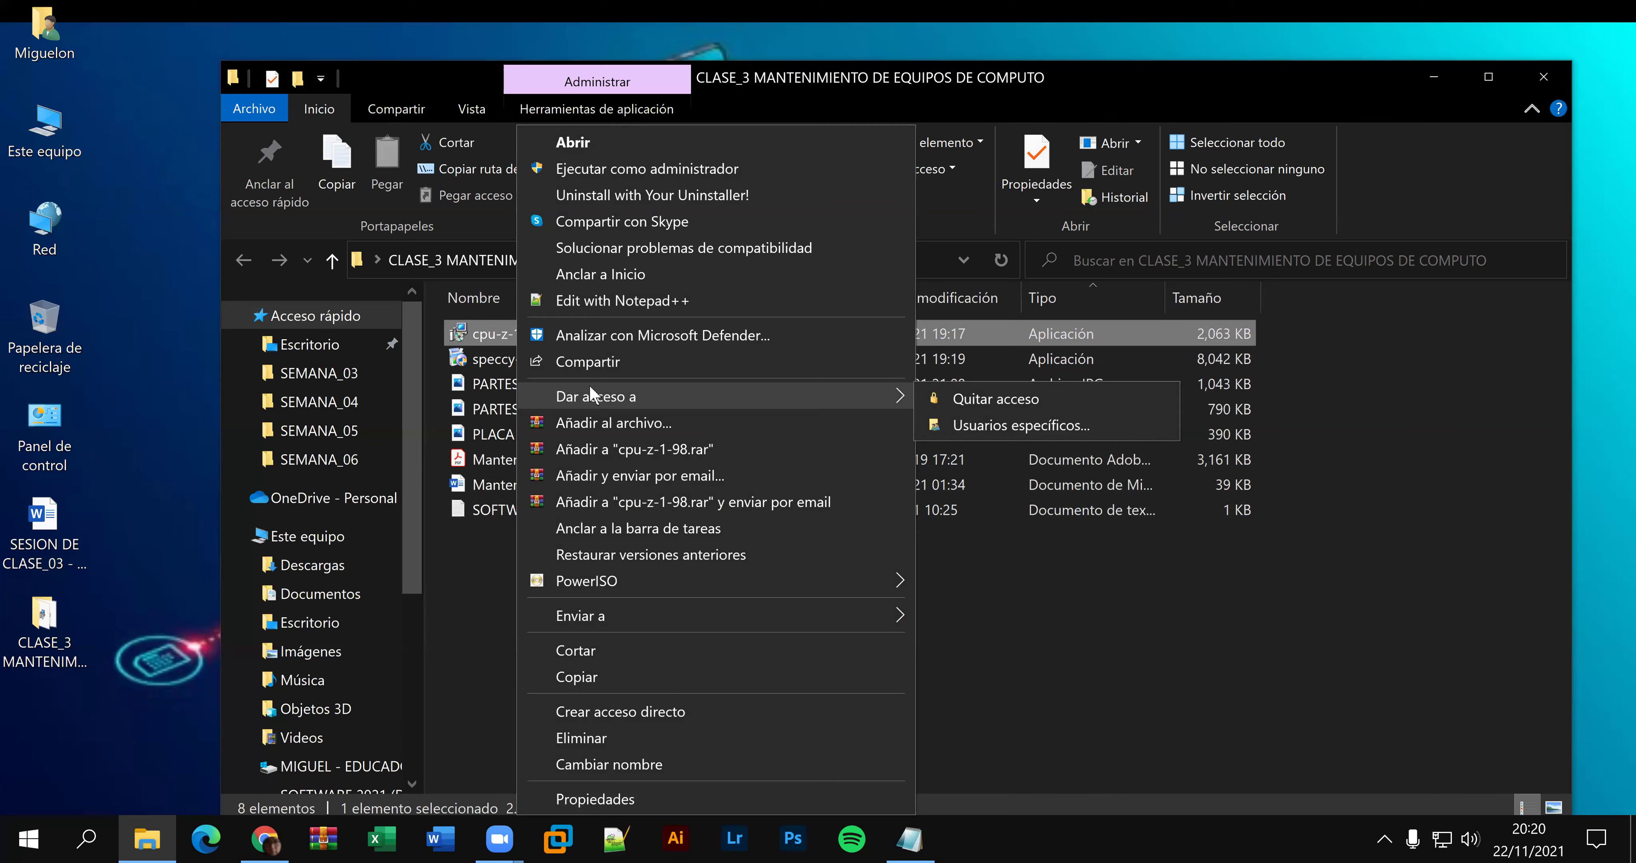
left_click(668, 168)
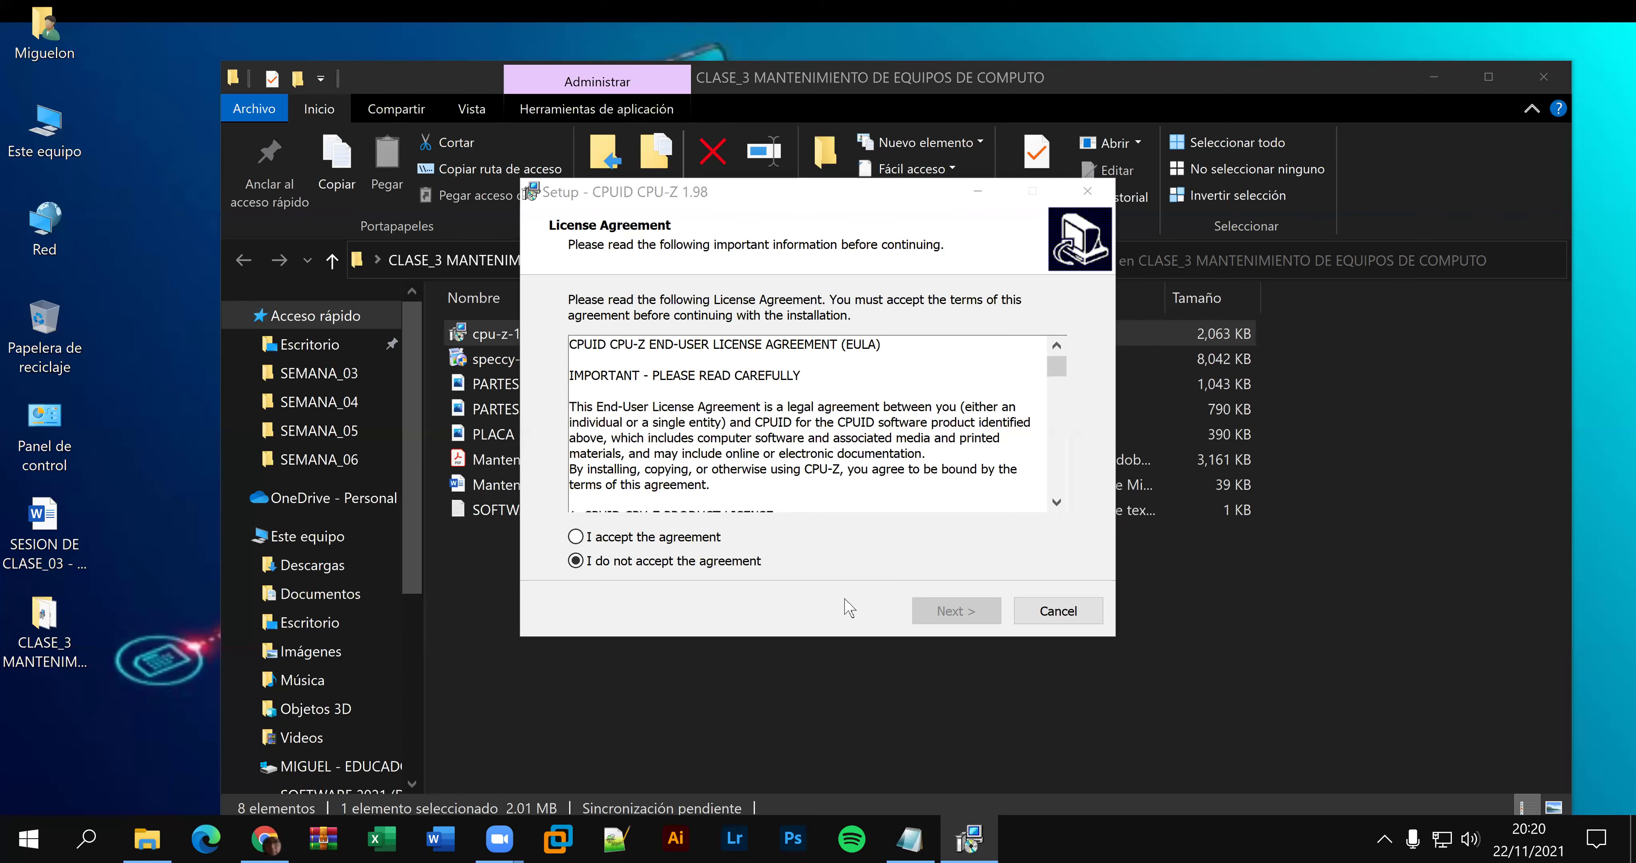
left_click(687, 543)
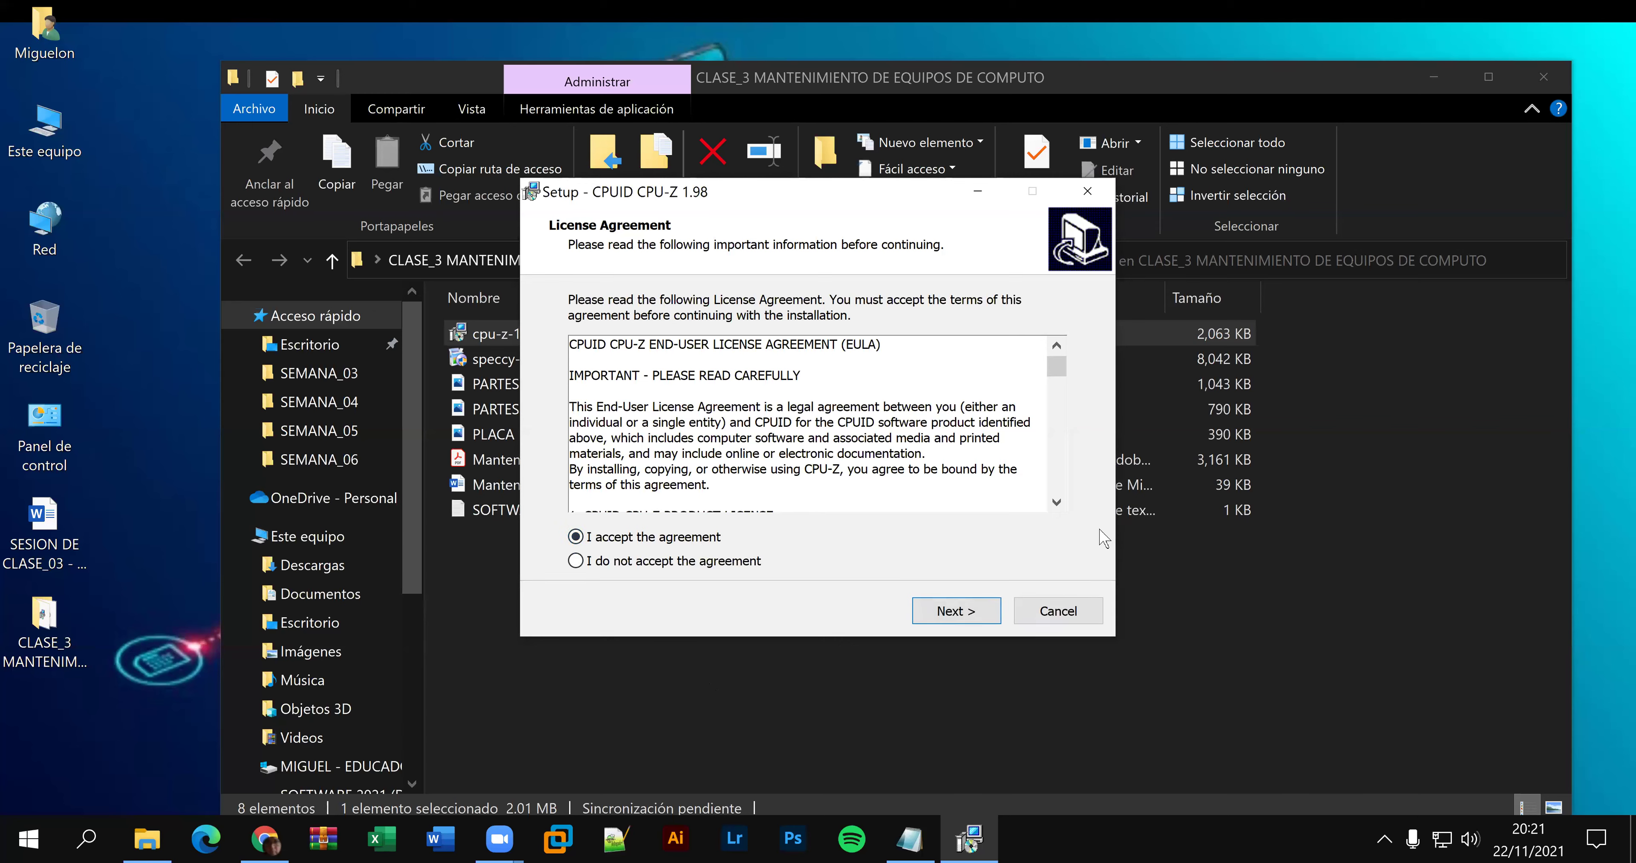
left_click(962, 609)
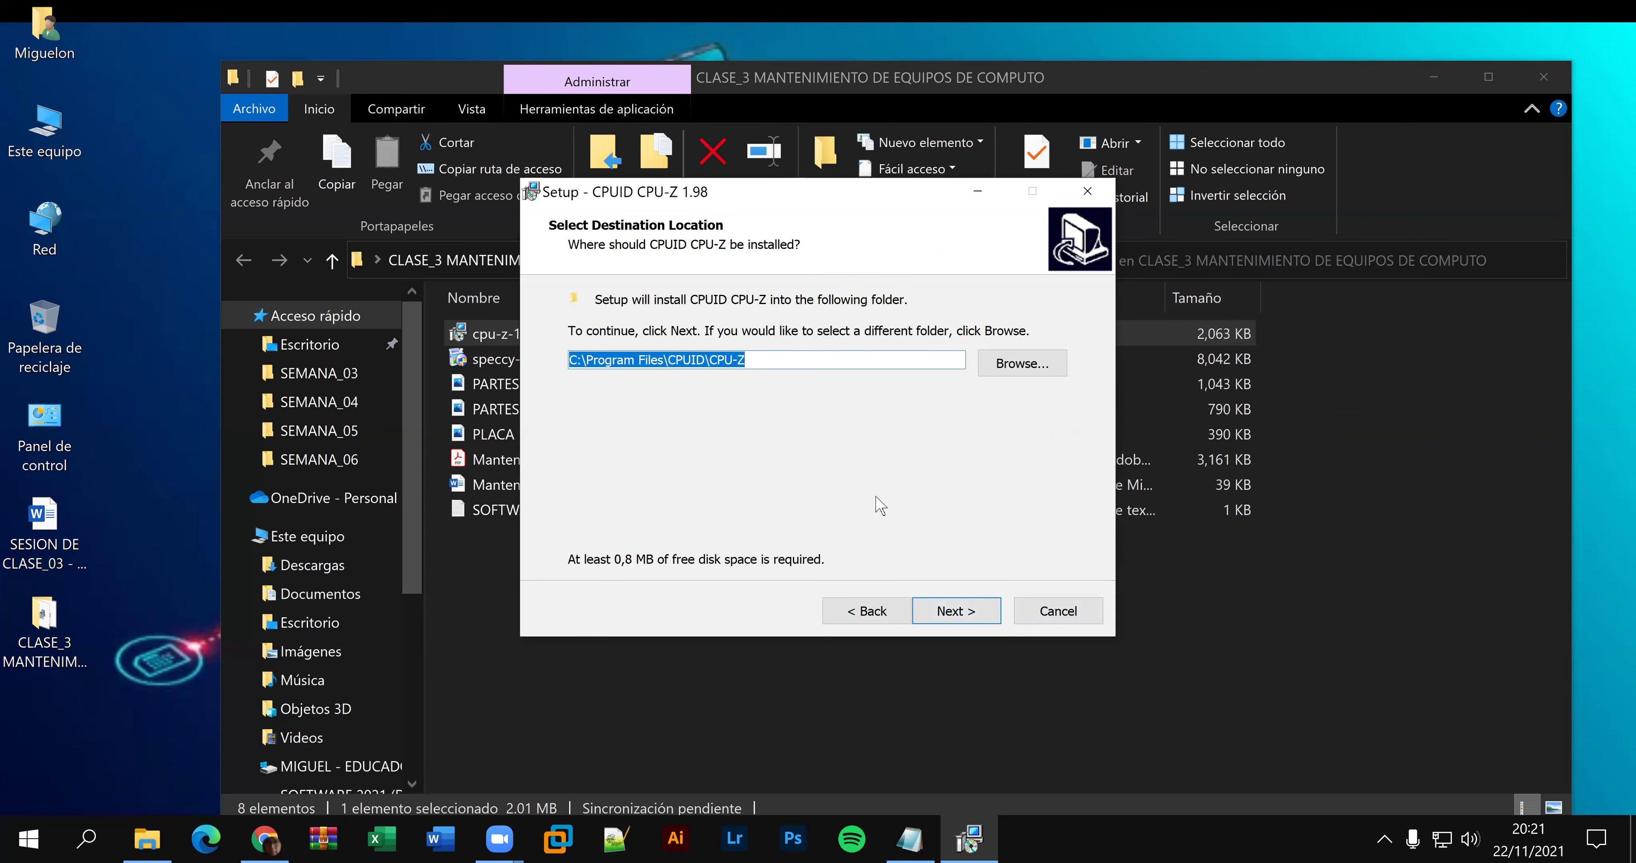
left_click(1057, 607)
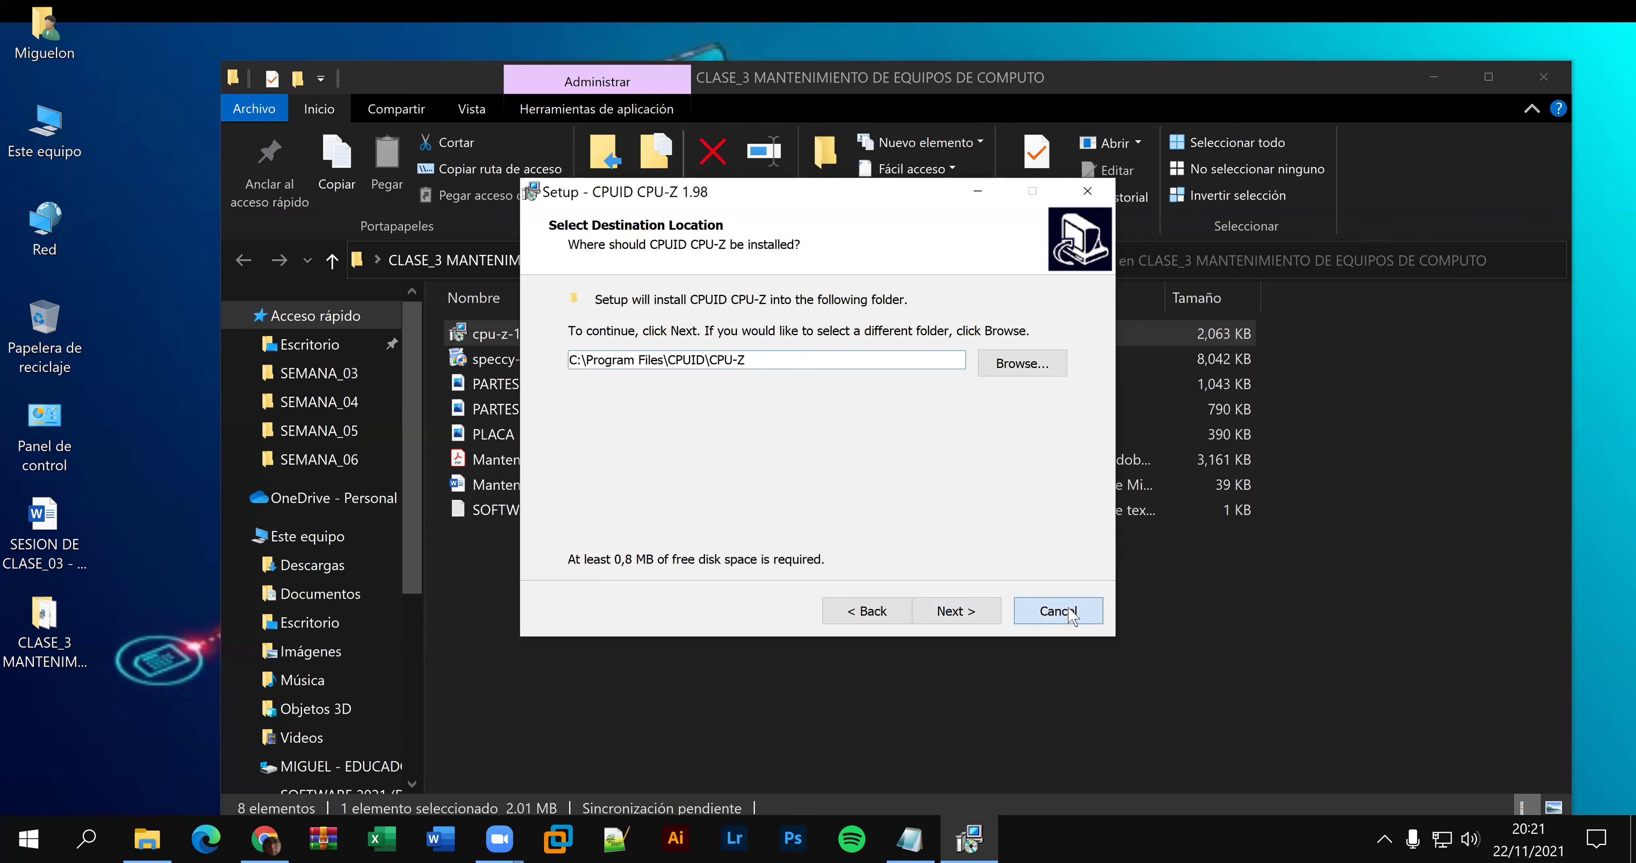
left_click(922, 546)
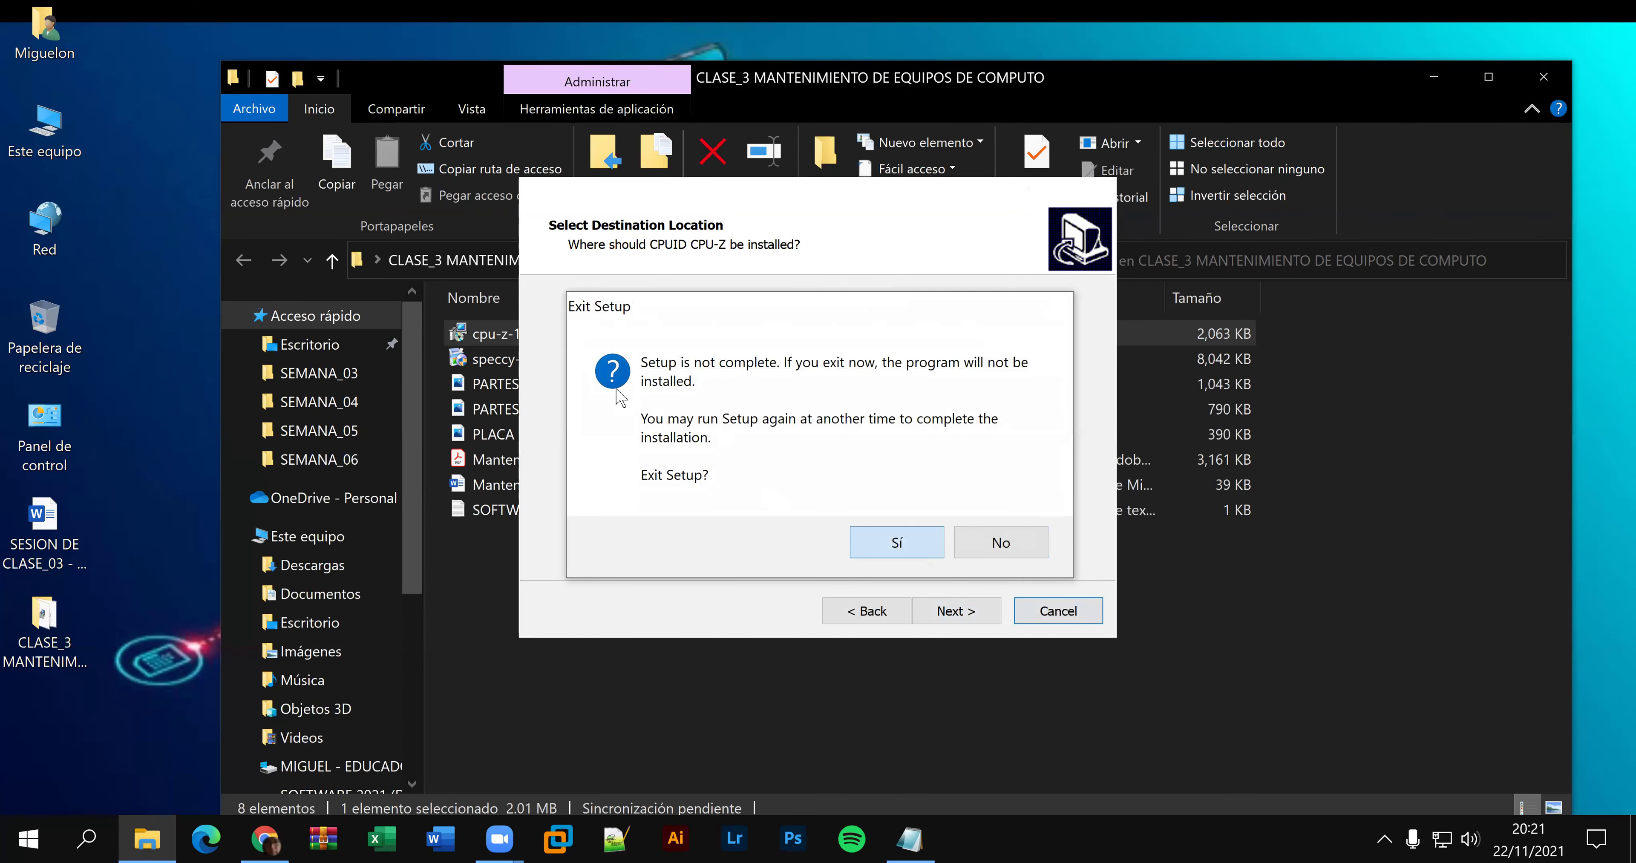
- Relaunch the cpu-z-1-98 installer with admin rights and accept its licence agreement
double_click(532, 335)
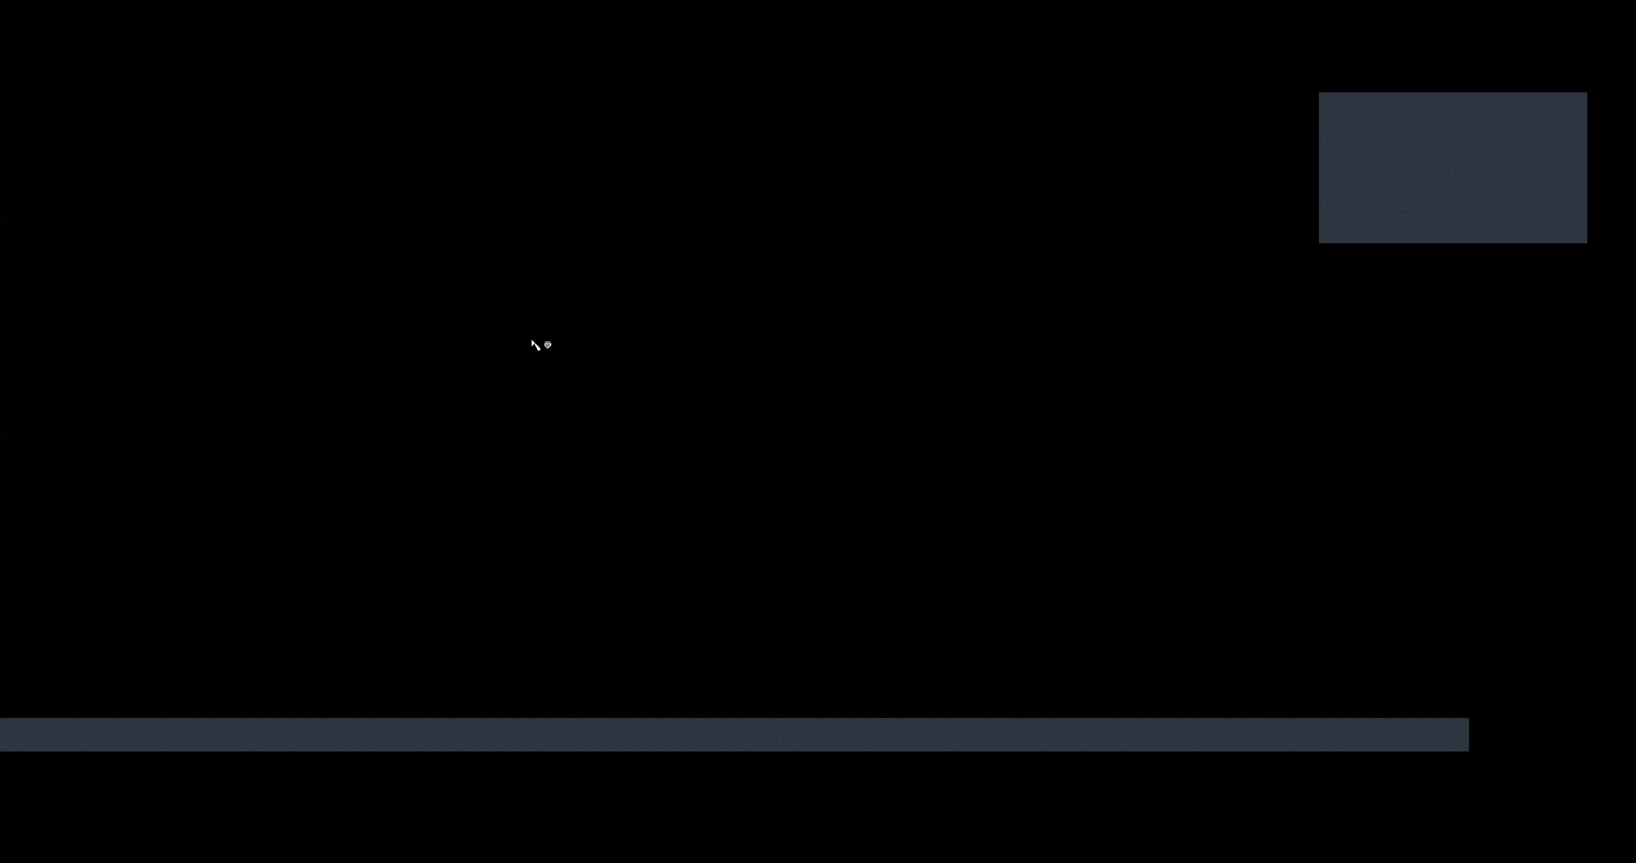
left_click(715, 578)
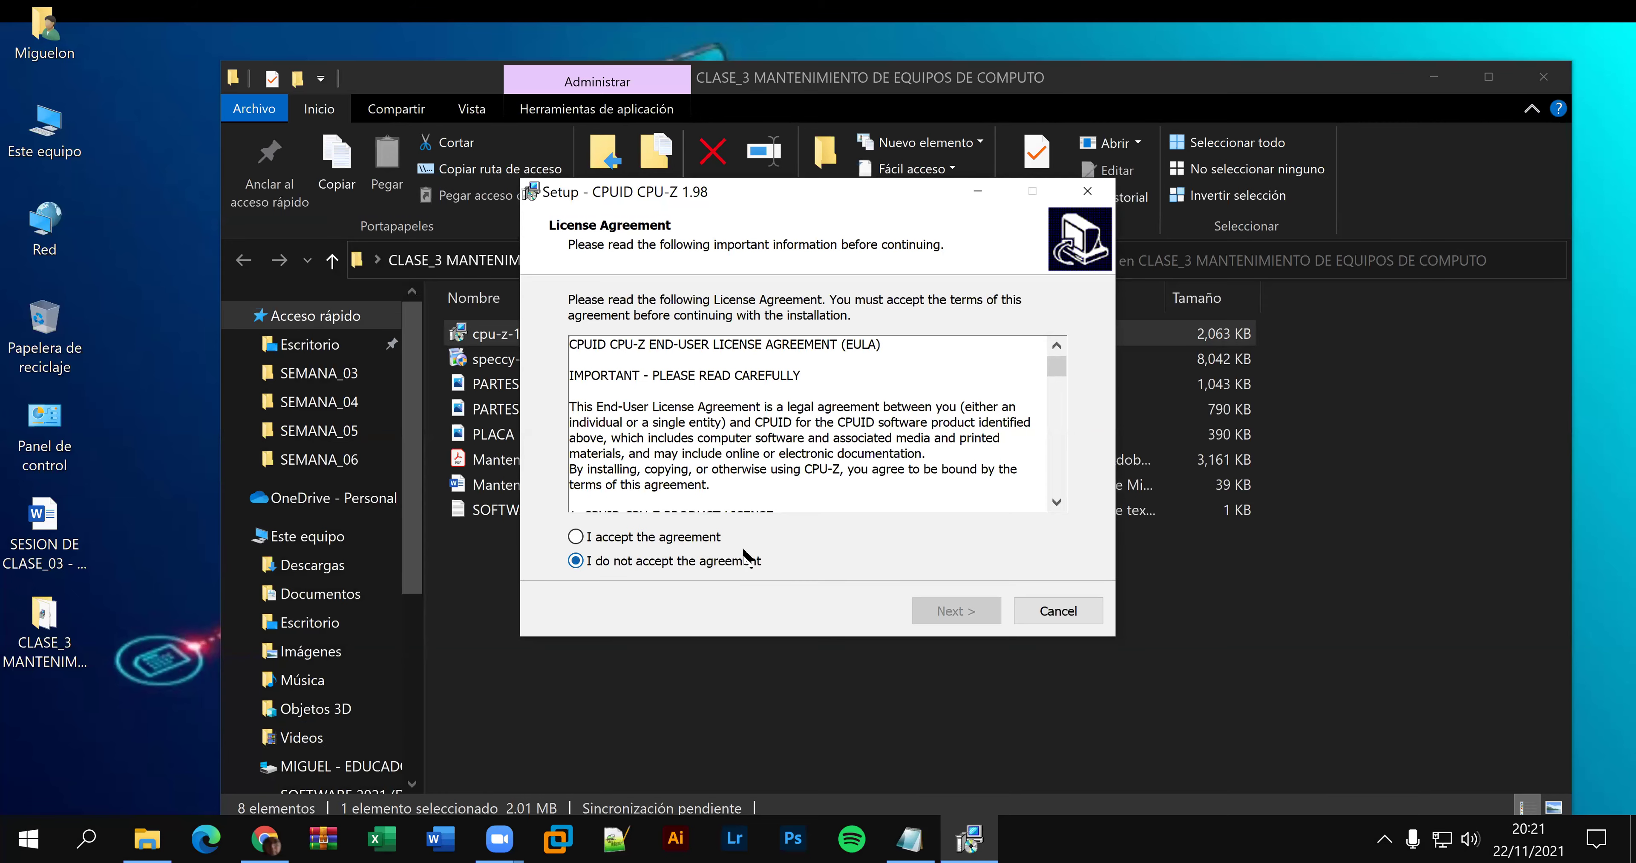
key("super+plus")
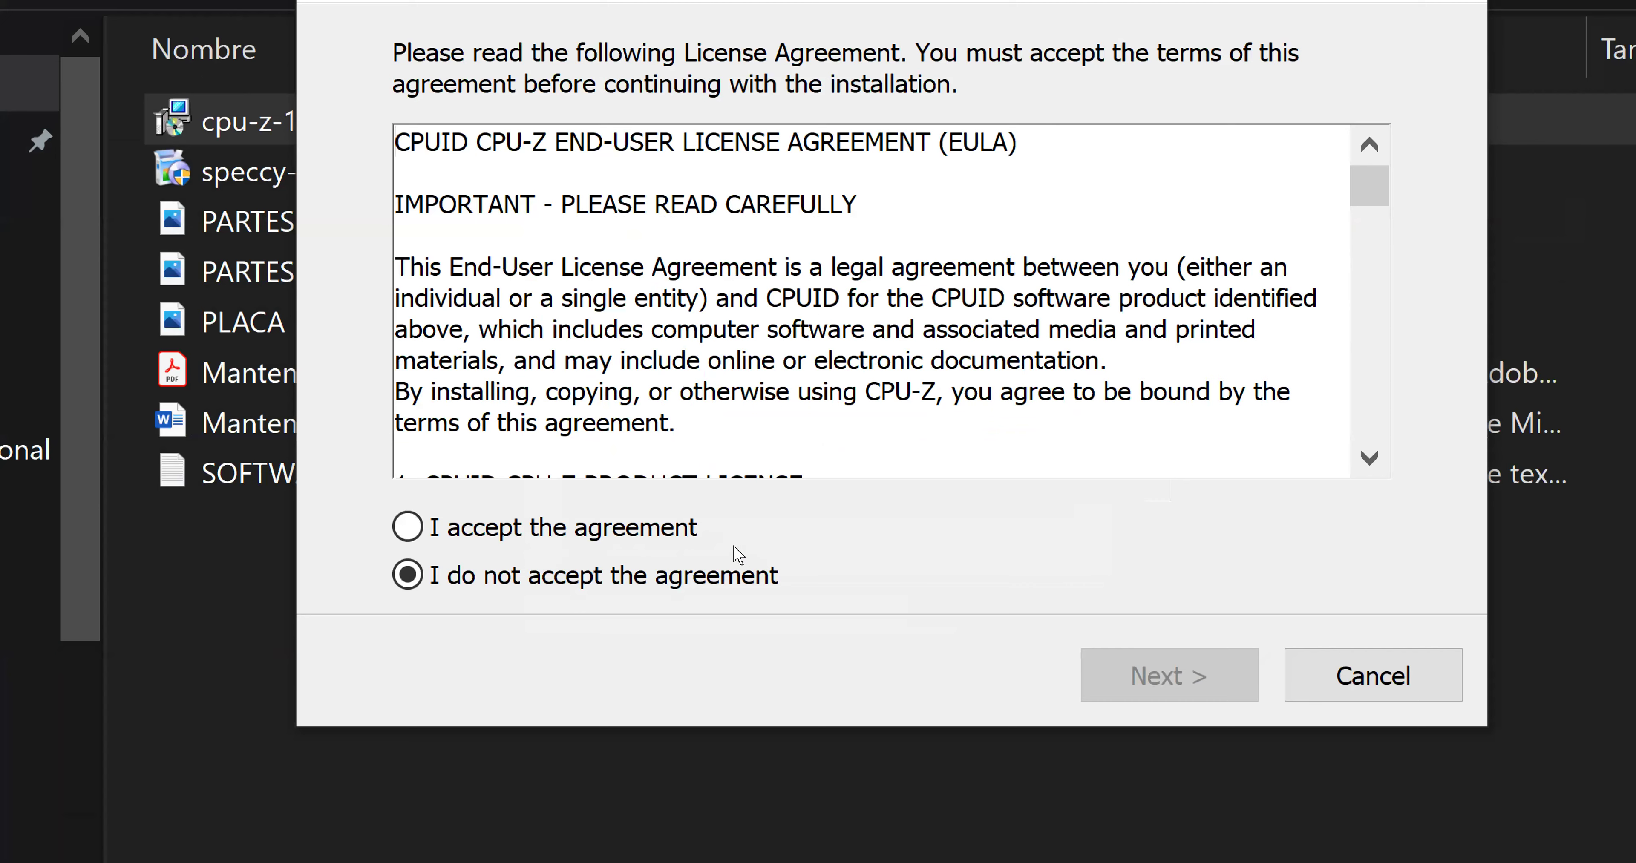
left_click(691, 541)
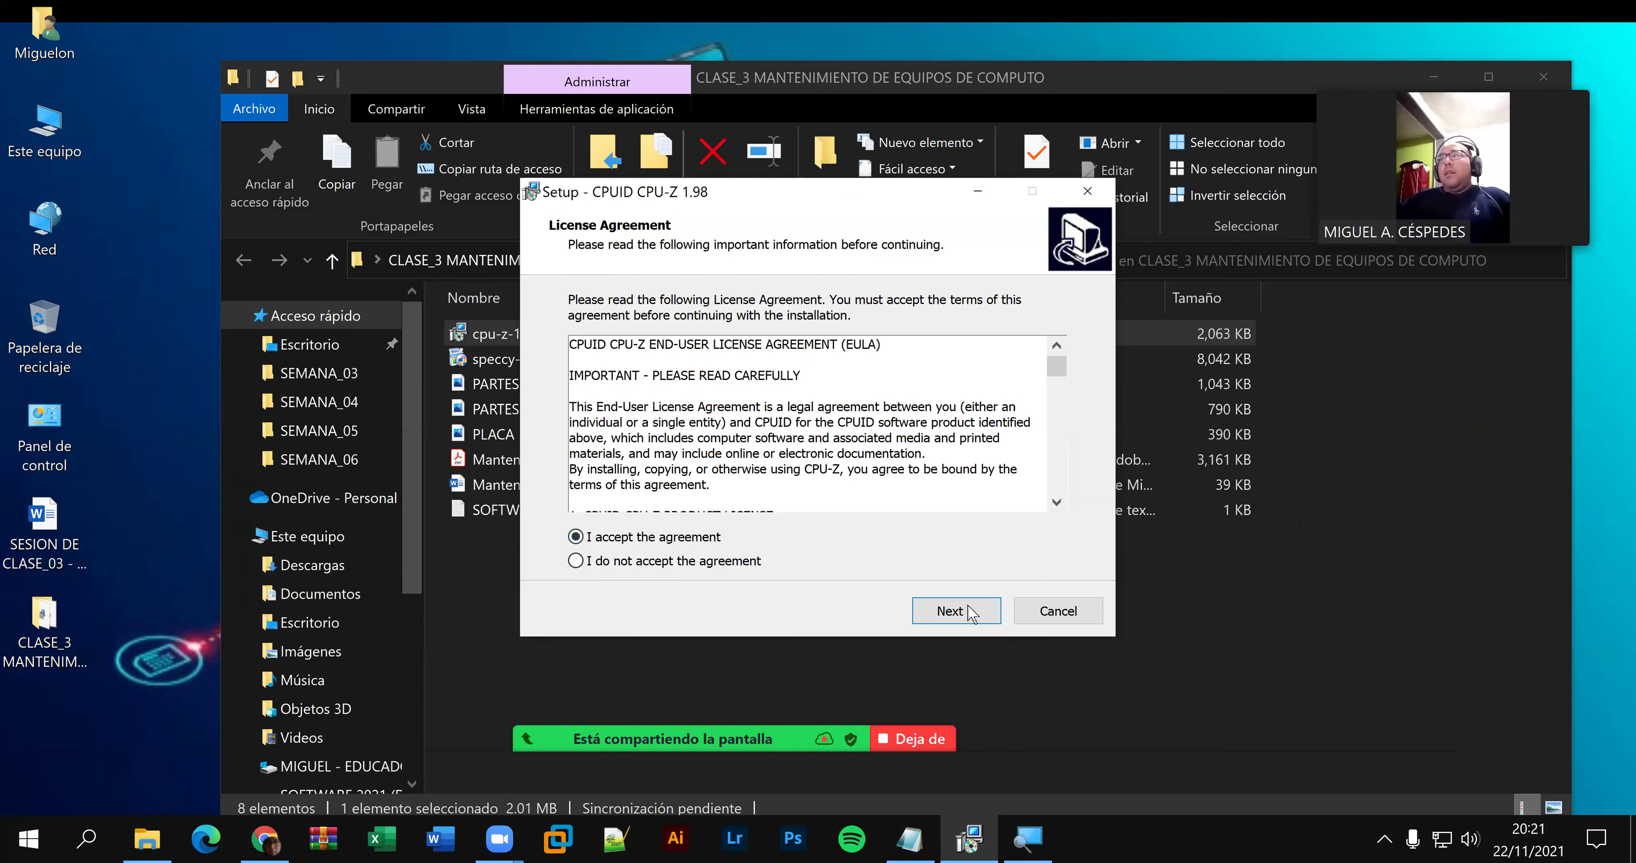
left_click(968, 610)
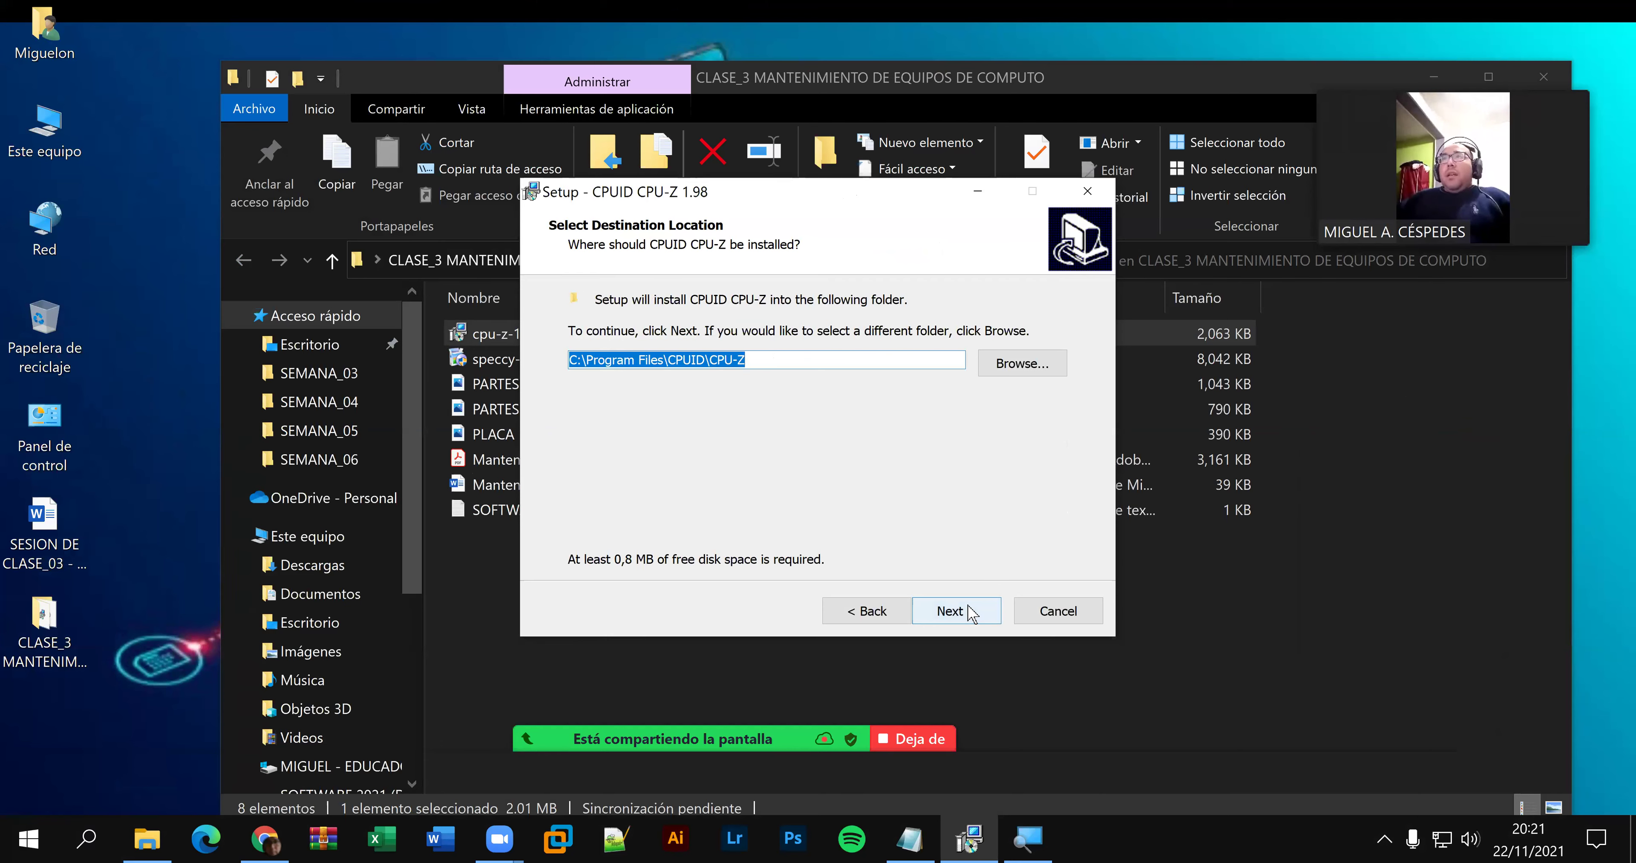
- Install CPU-Z 1.98 with default folders and a desktop icon, then close its readme
left_click(968, 610)
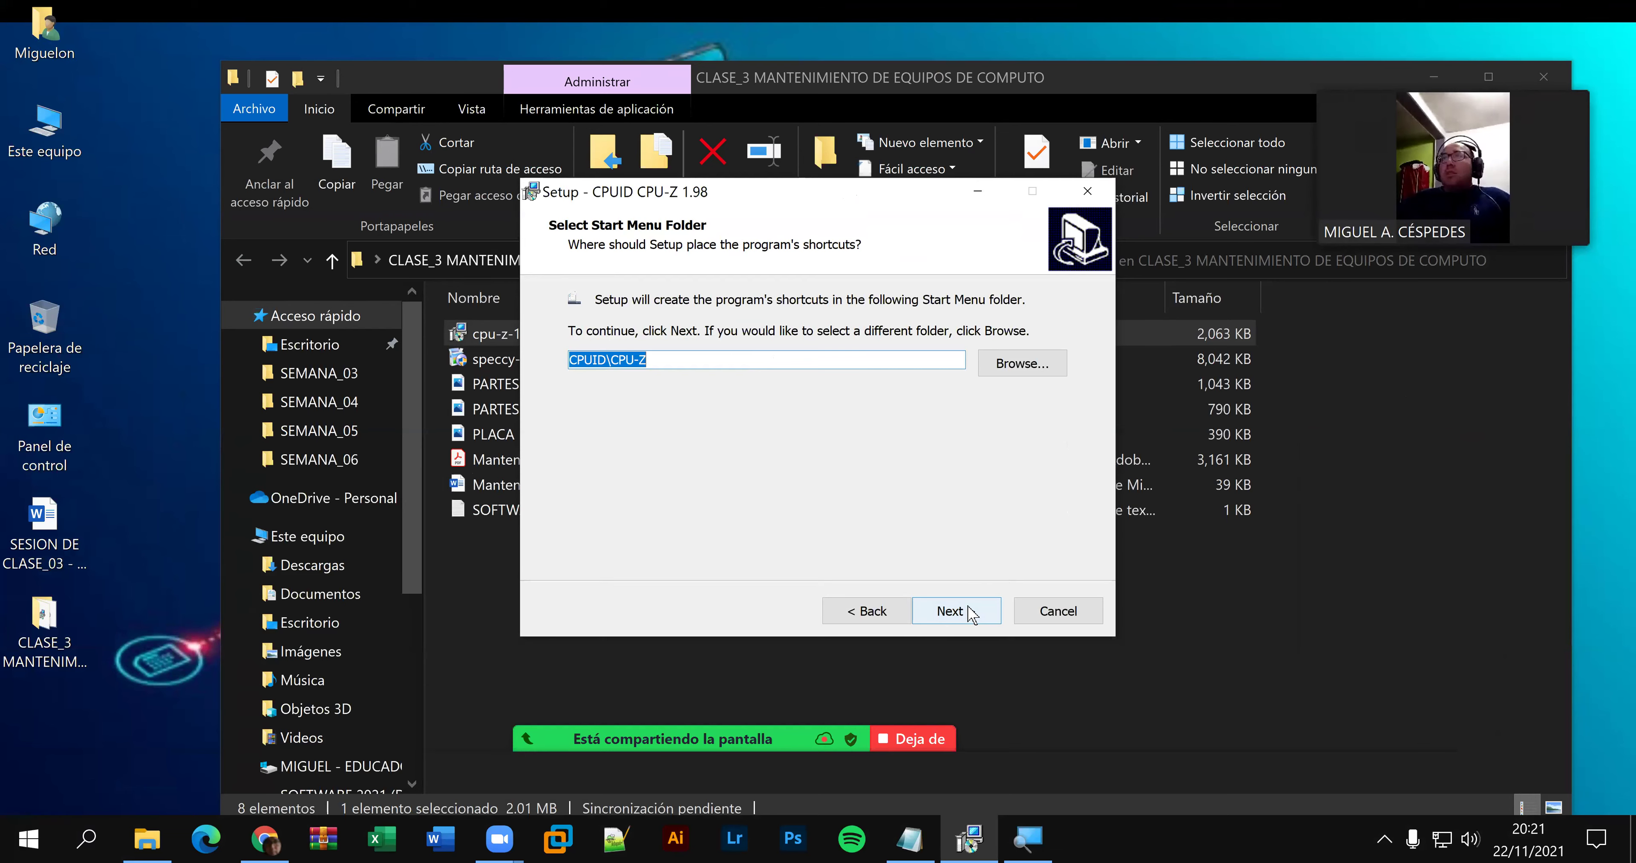
left_click(968, 611)
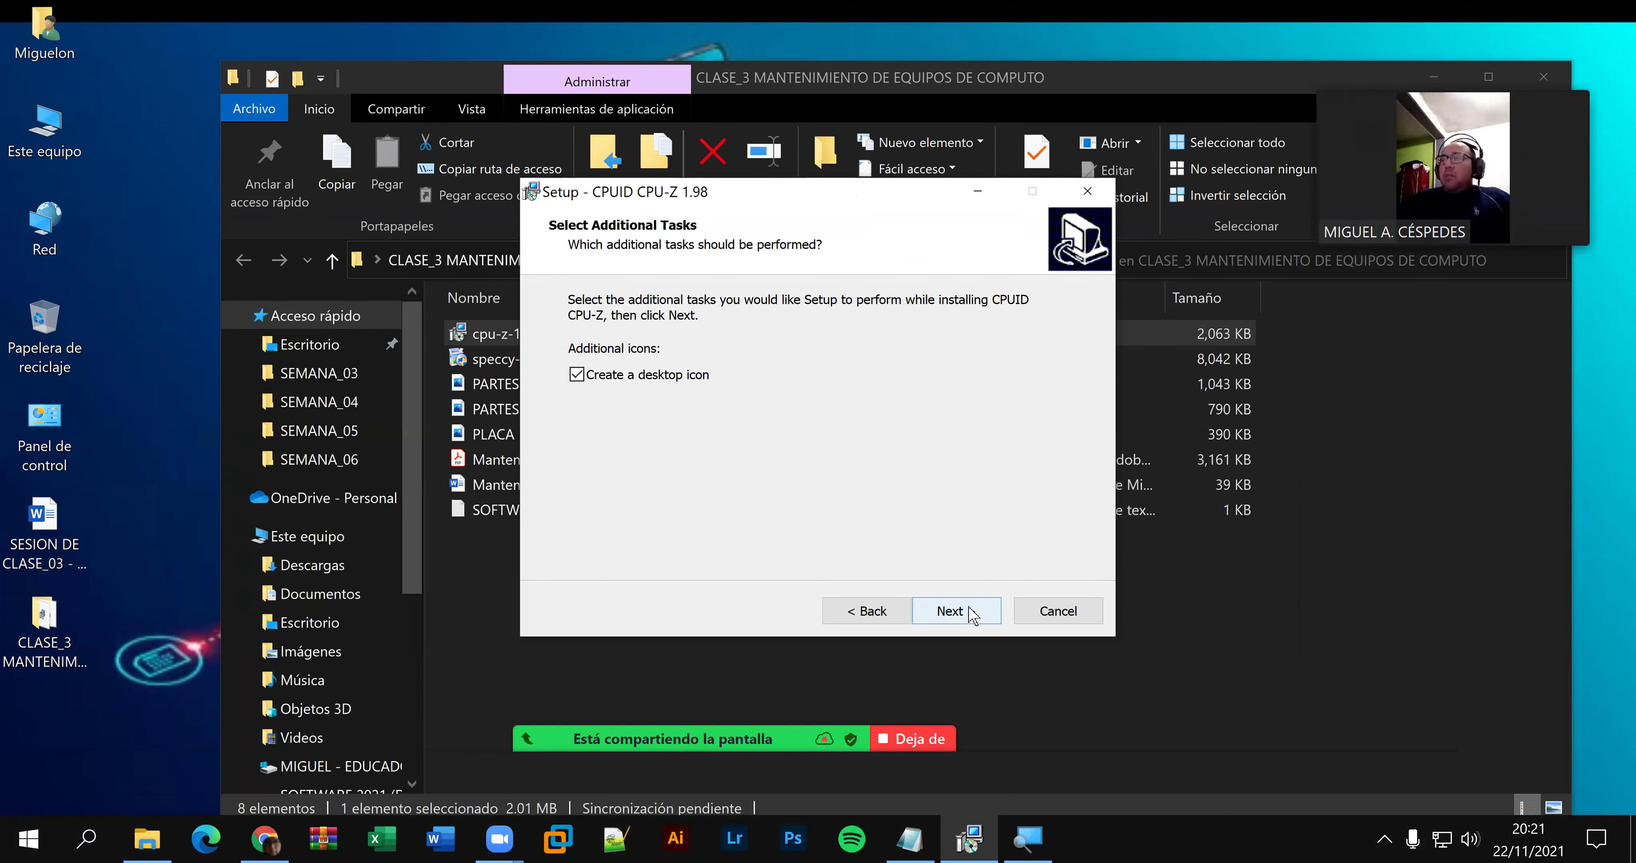
left_click(972, 613)
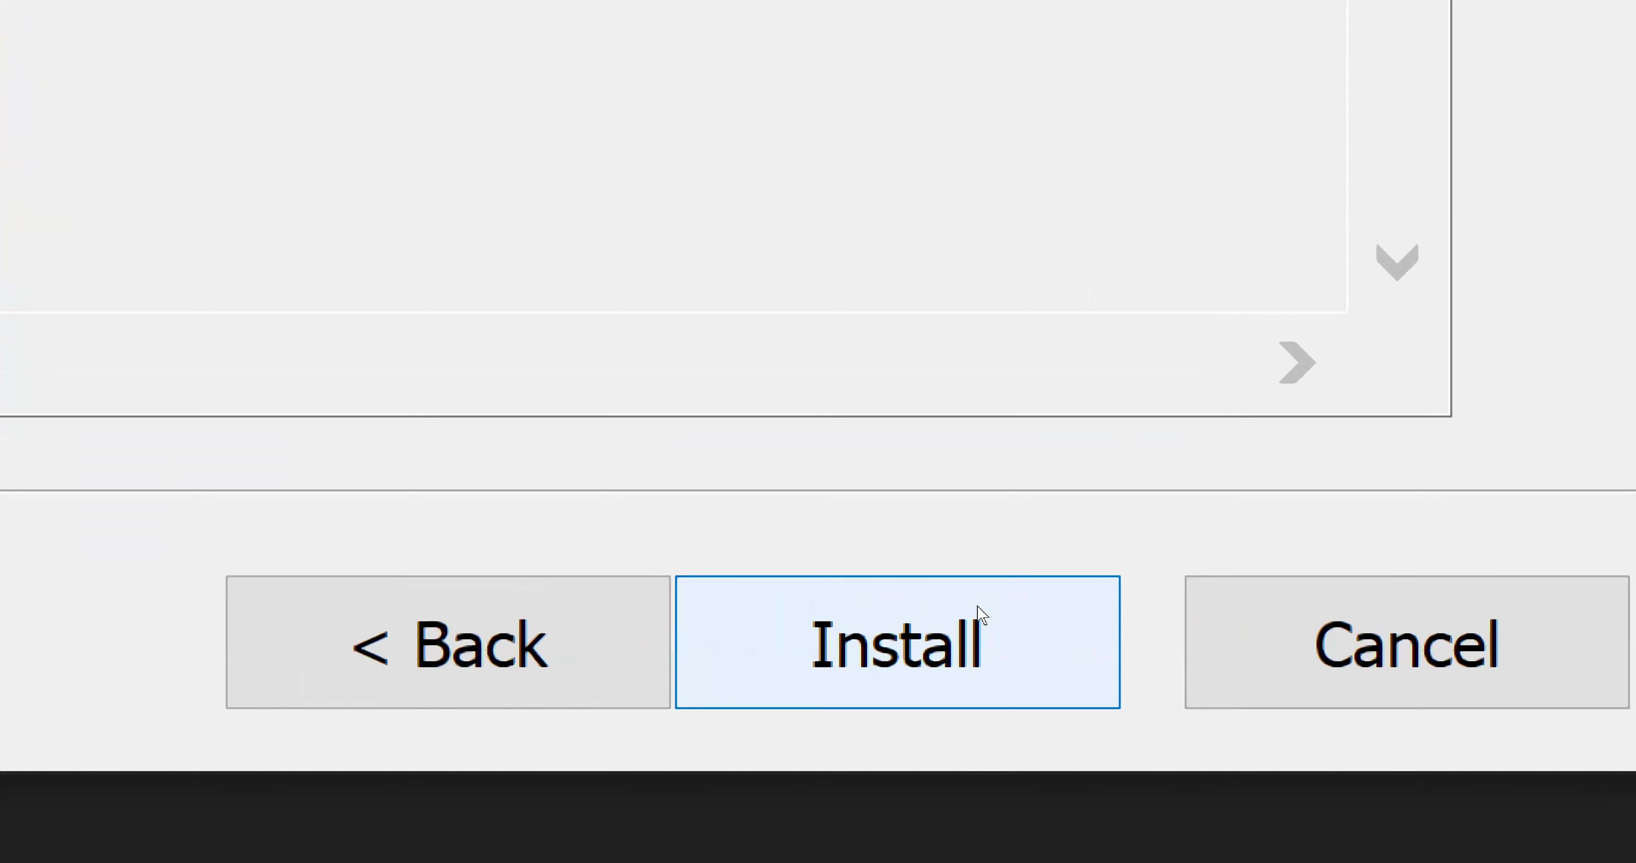
left_click(981, 614)
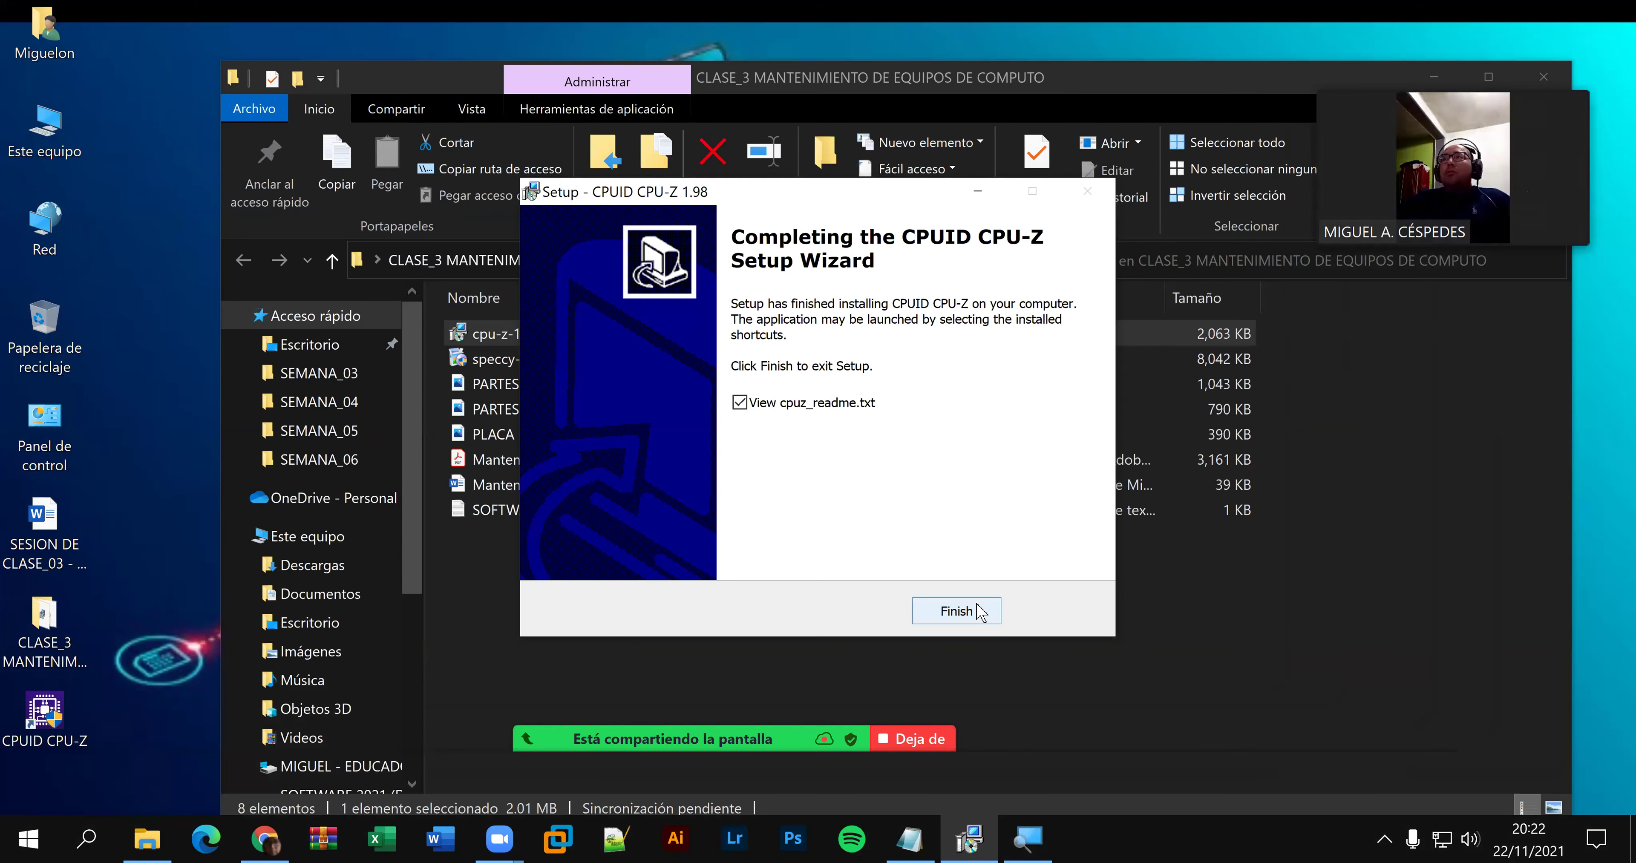
left_click(978, 610)
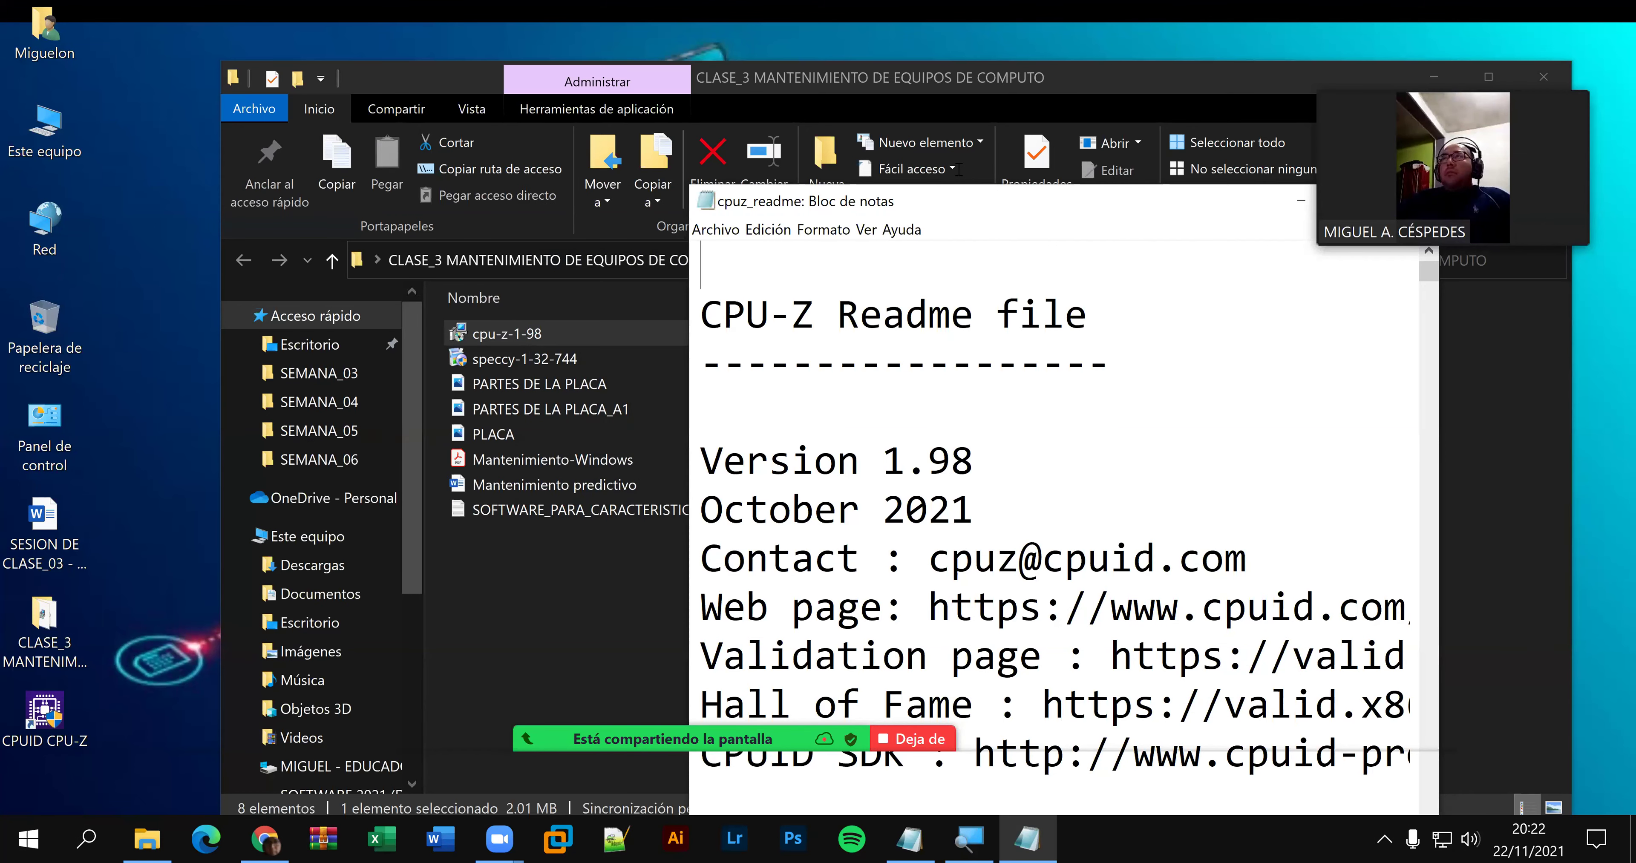
left_click_drag(952, 201, 588, 82)
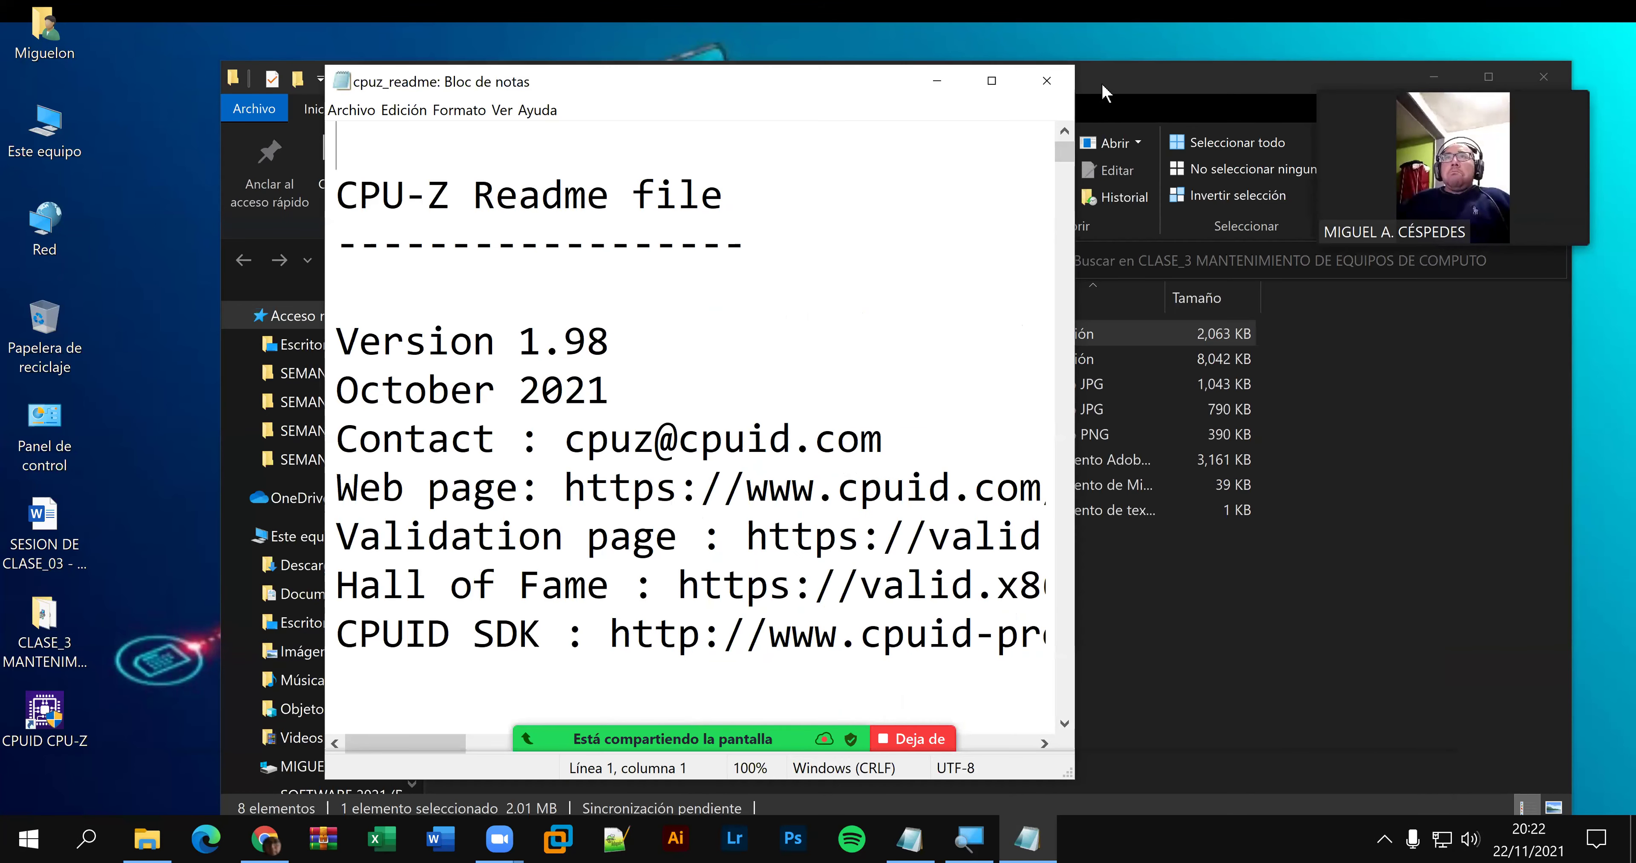
left_click(1048, 77)
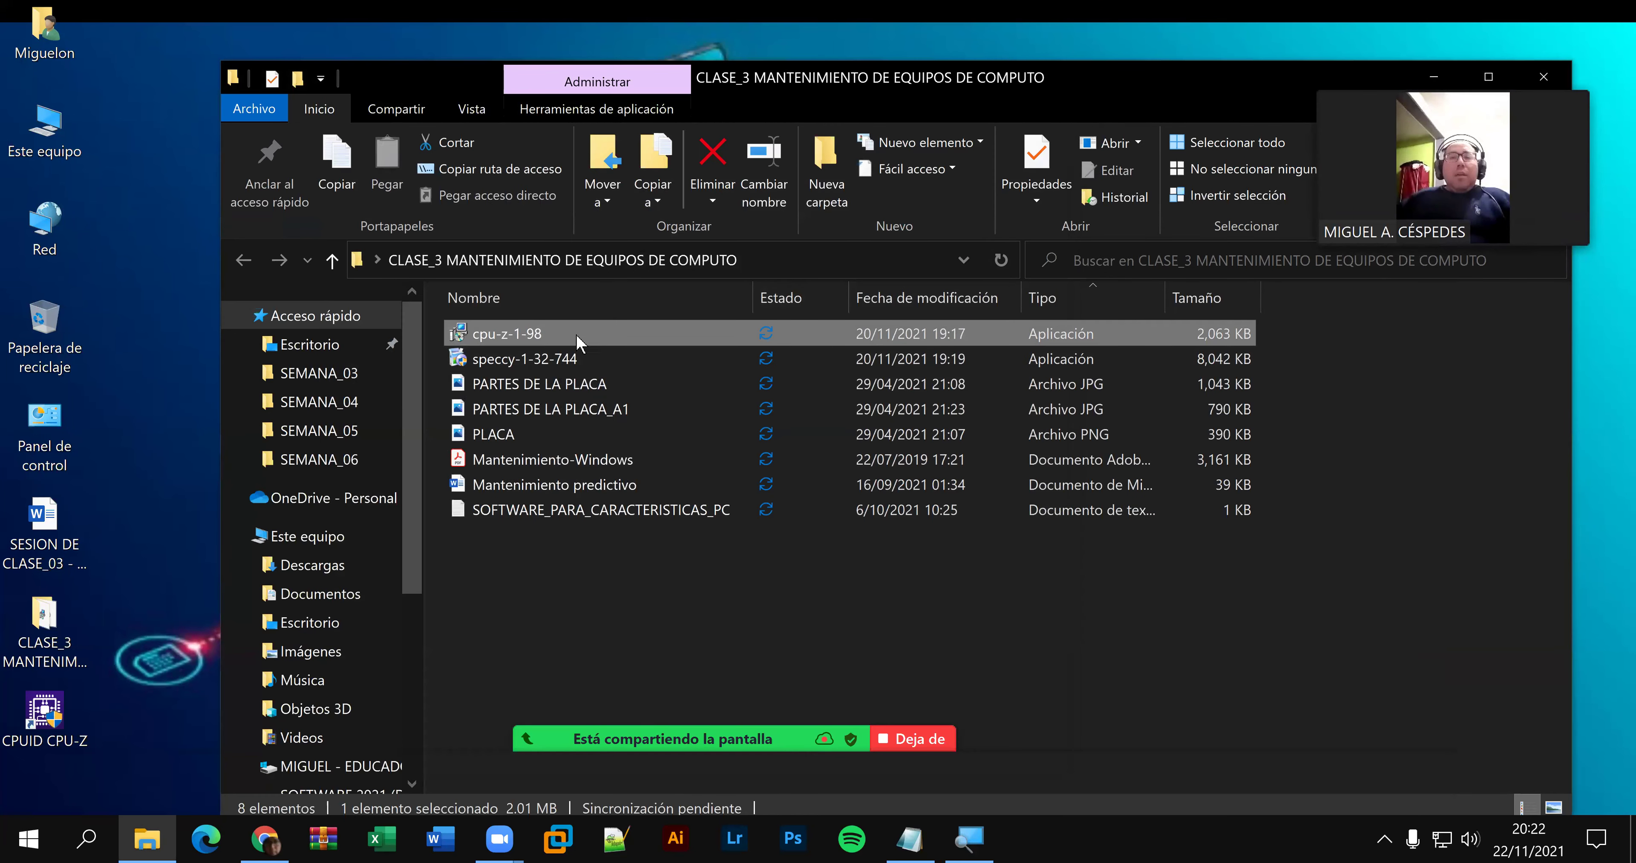
- Install Speccy v1.32 from speccy-1-32-744 and launch it from the completion page
left_click(551, 359)
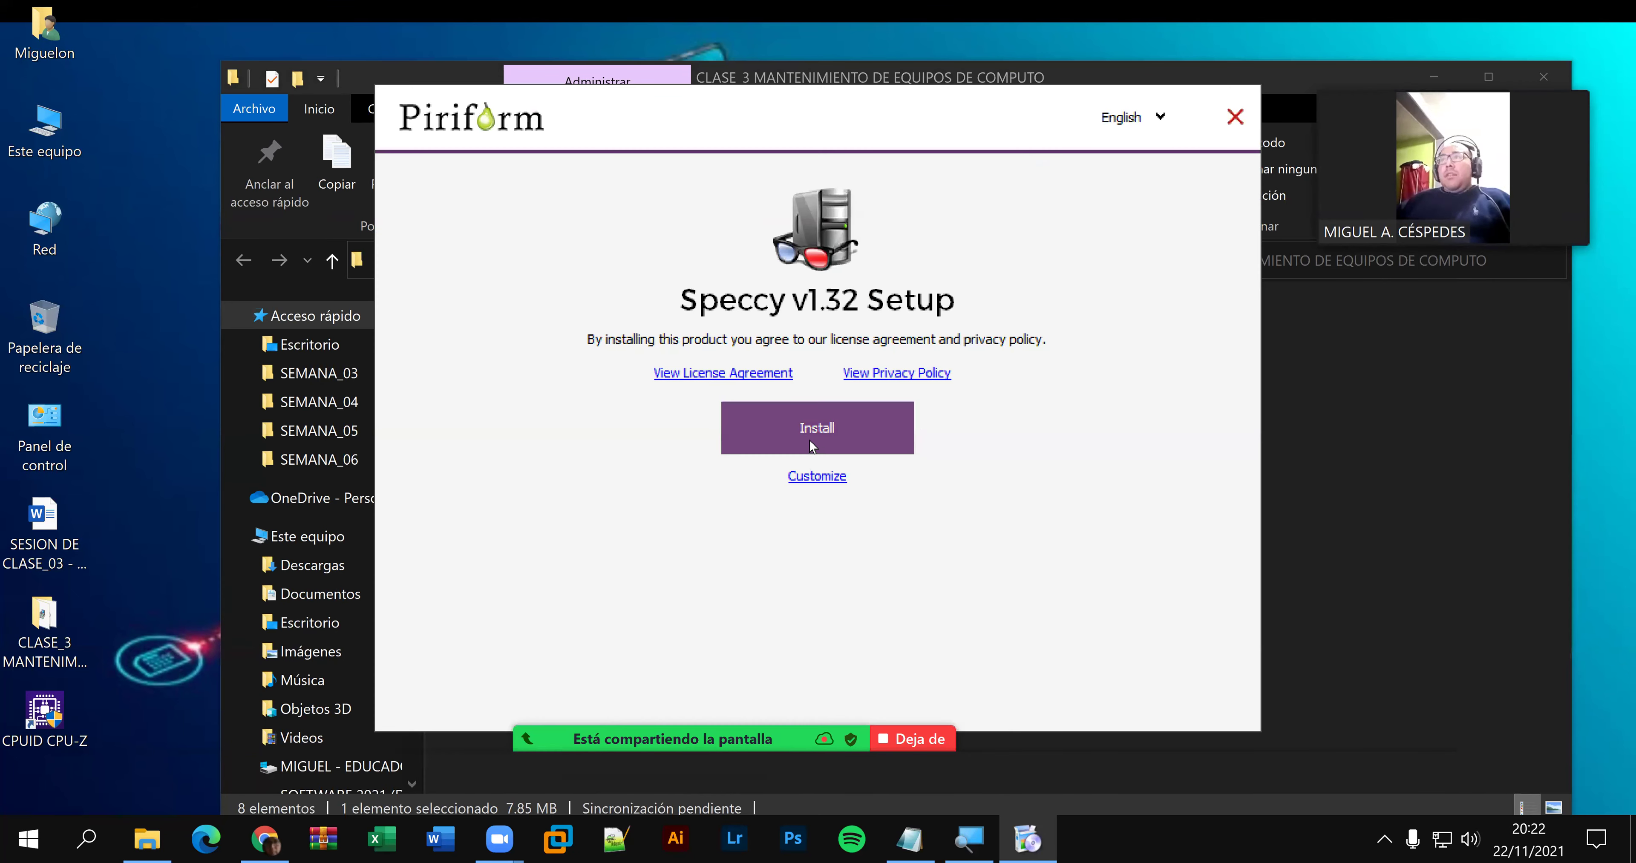
left_click(813, 439)
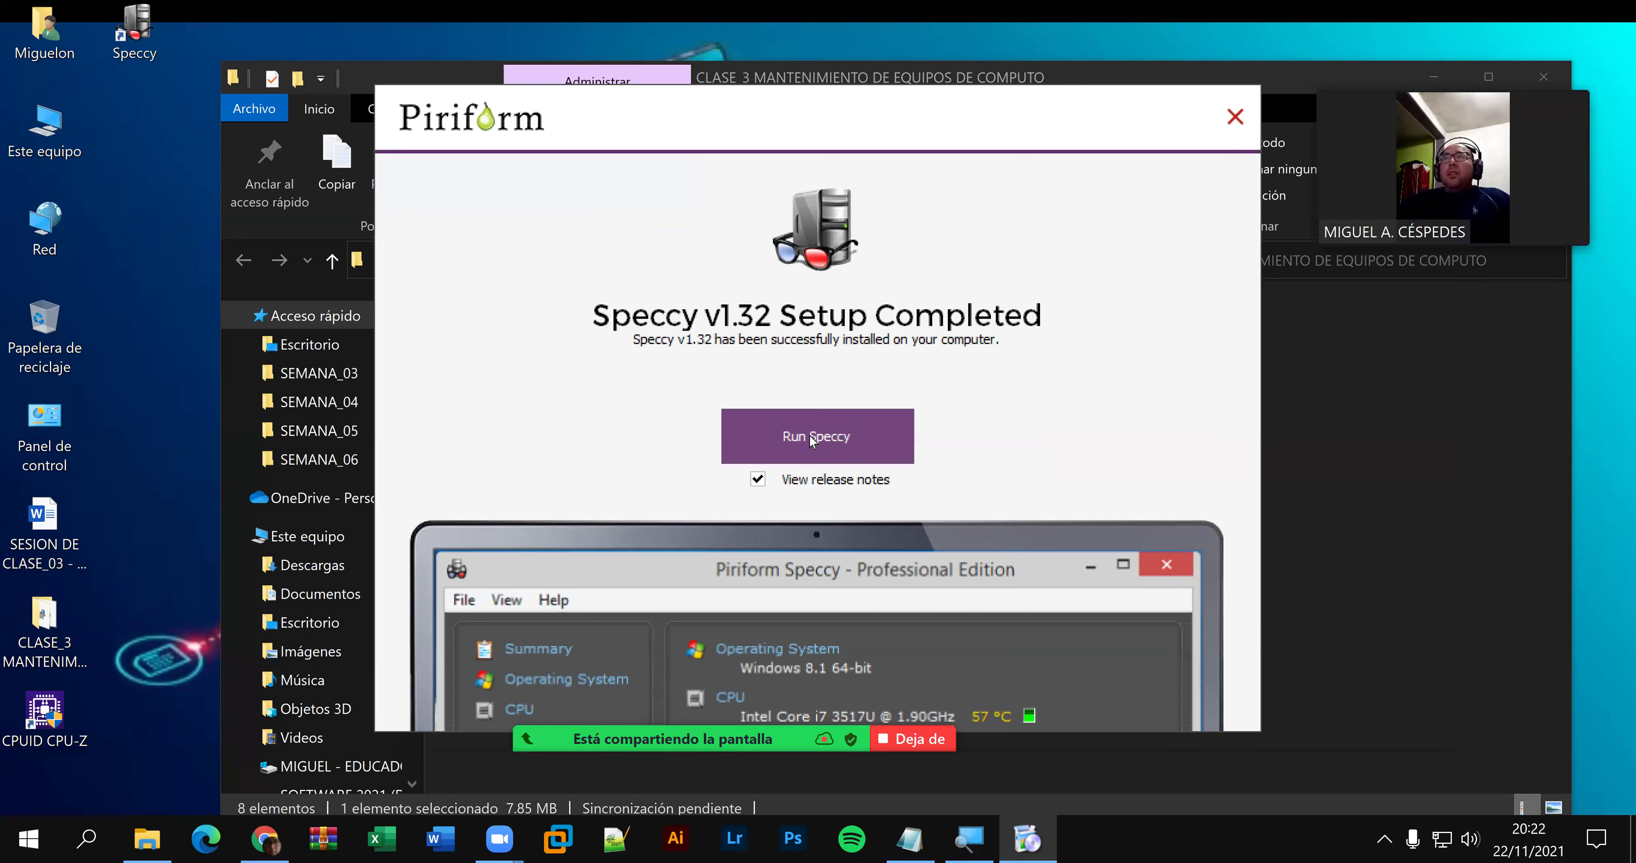
left_click(845, 444)
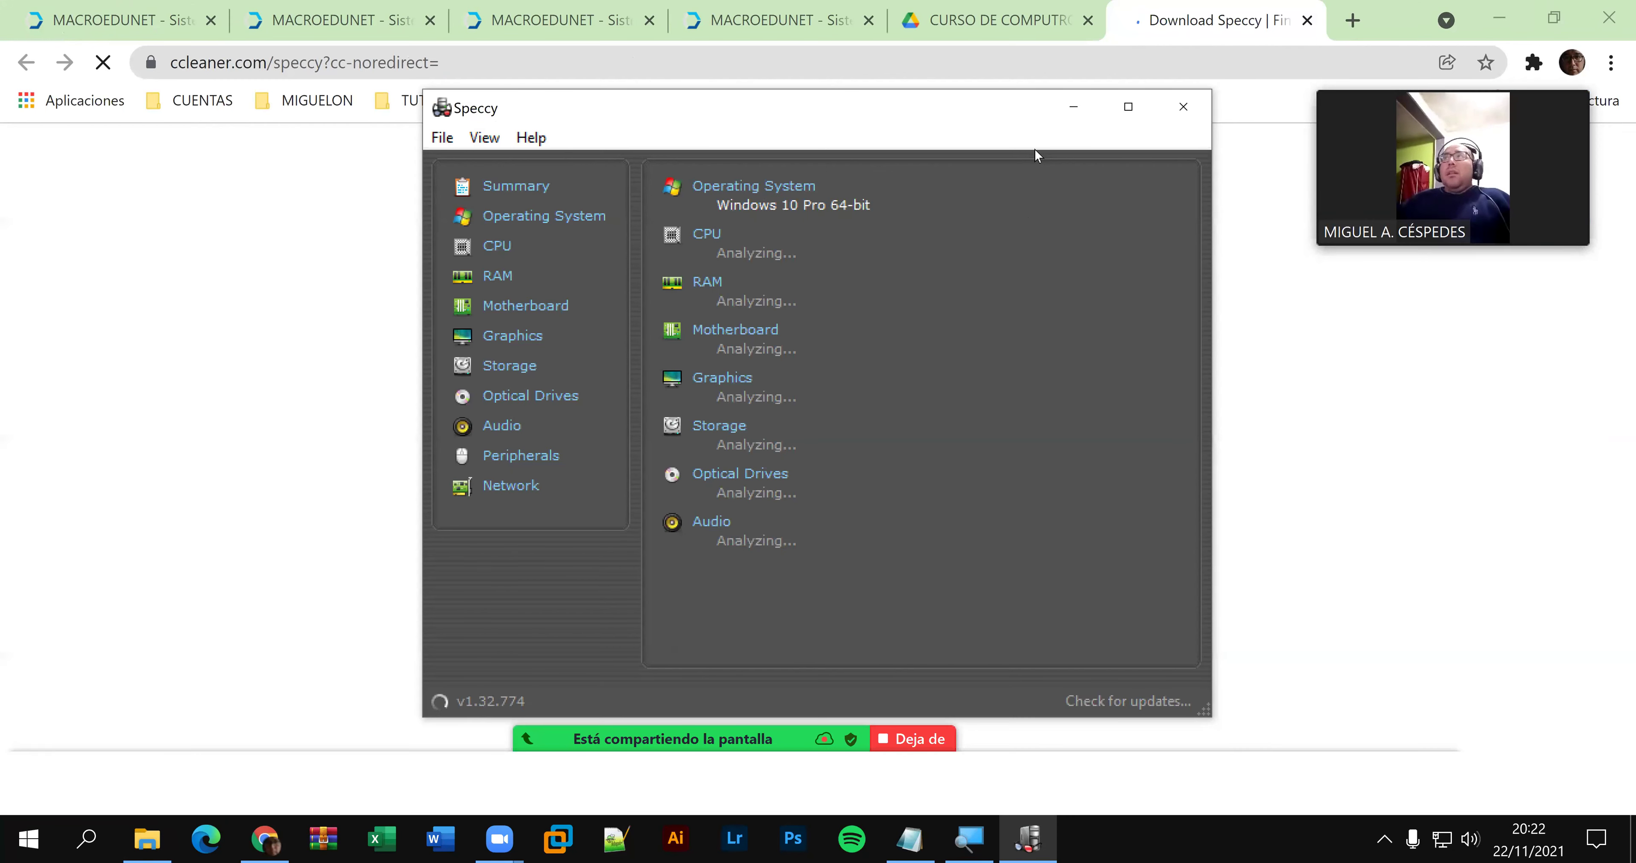
- Close the Speccy download tab, minimize Chrome, and close File Explorer and Speccy
left_click(1225, 14)
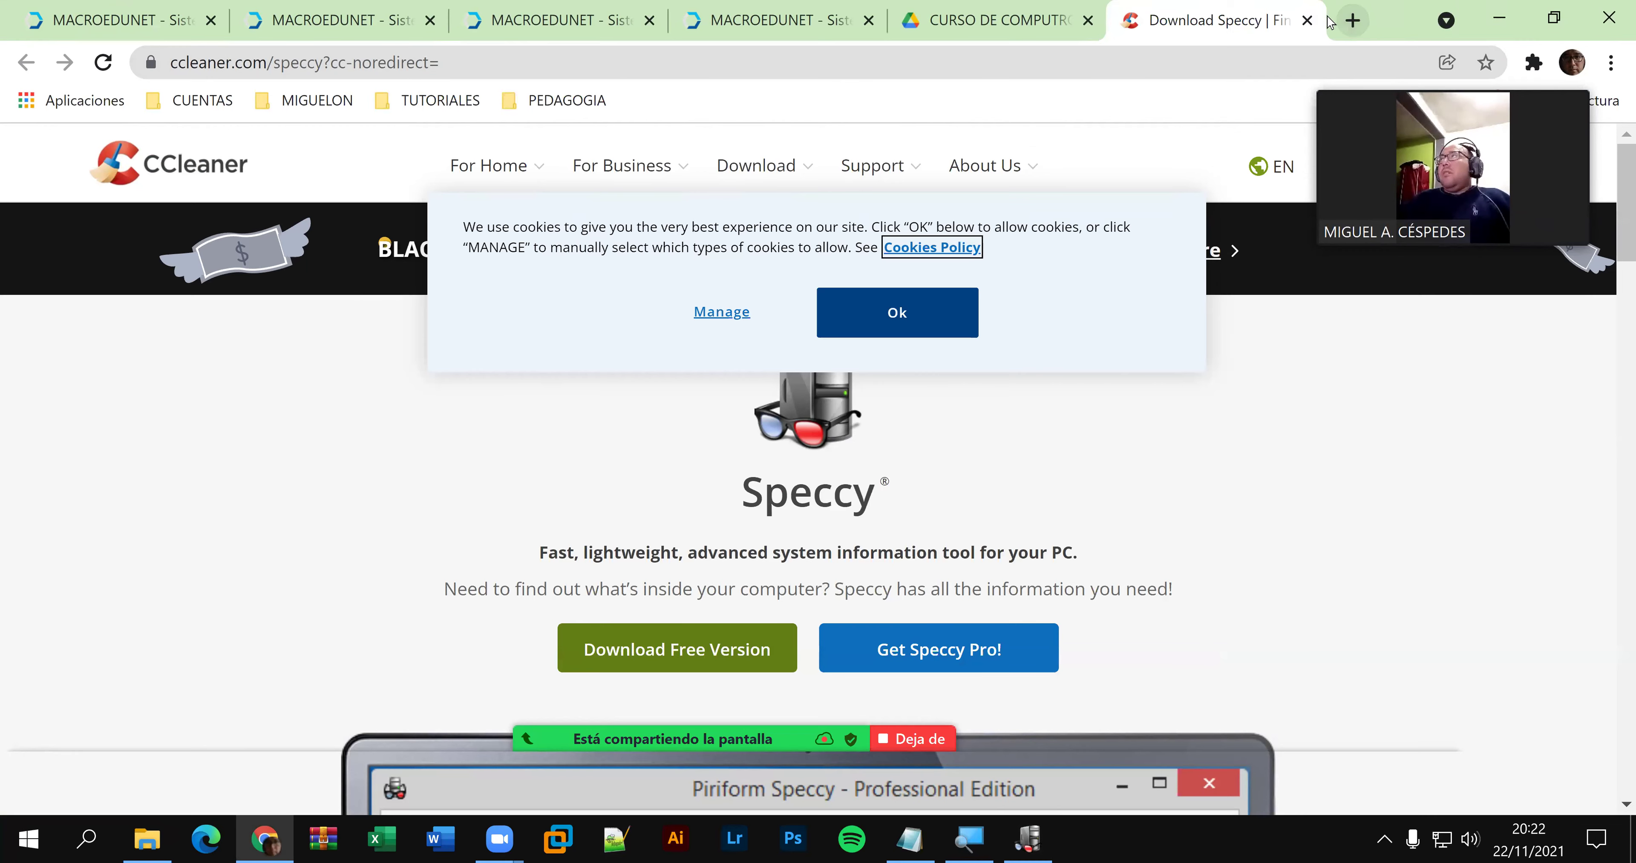
left_click(1307, 21)
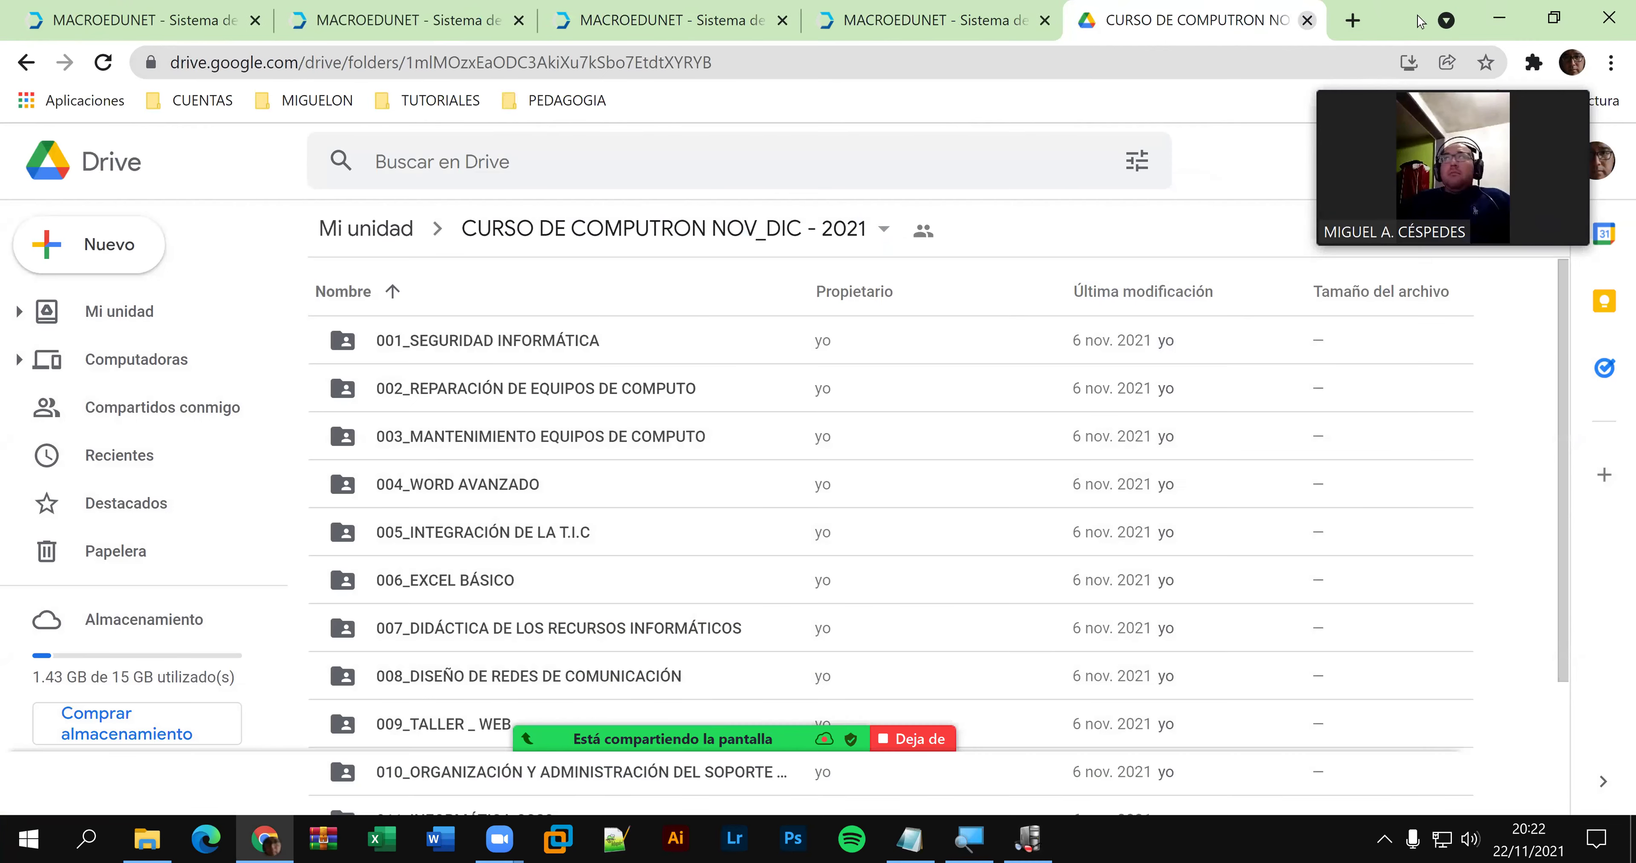
left_click(1515, 17)
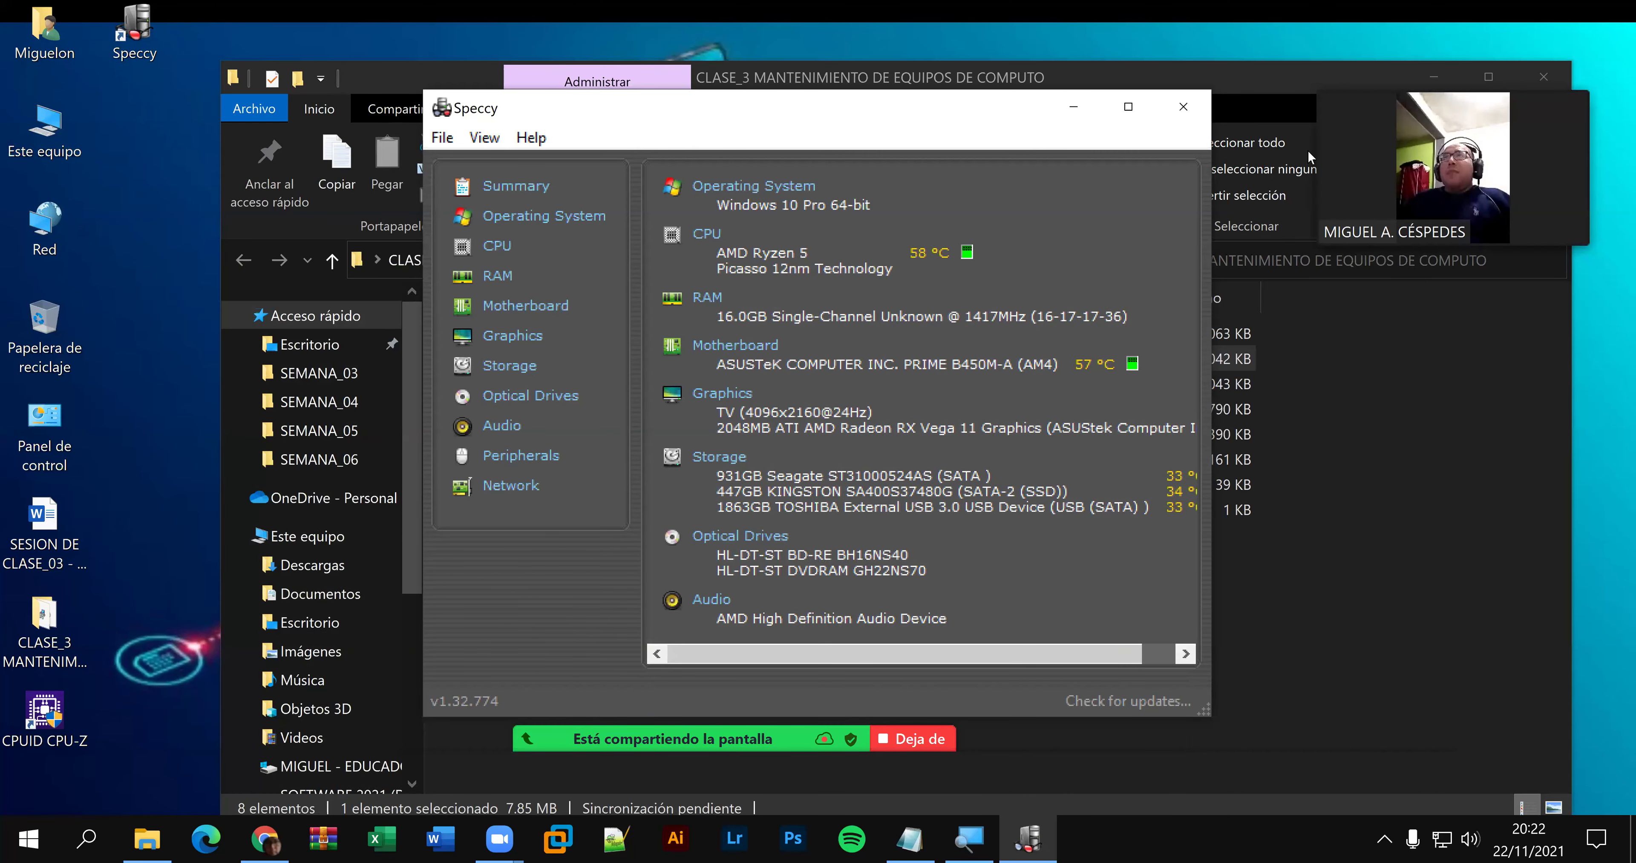
left_click(1543, 76)
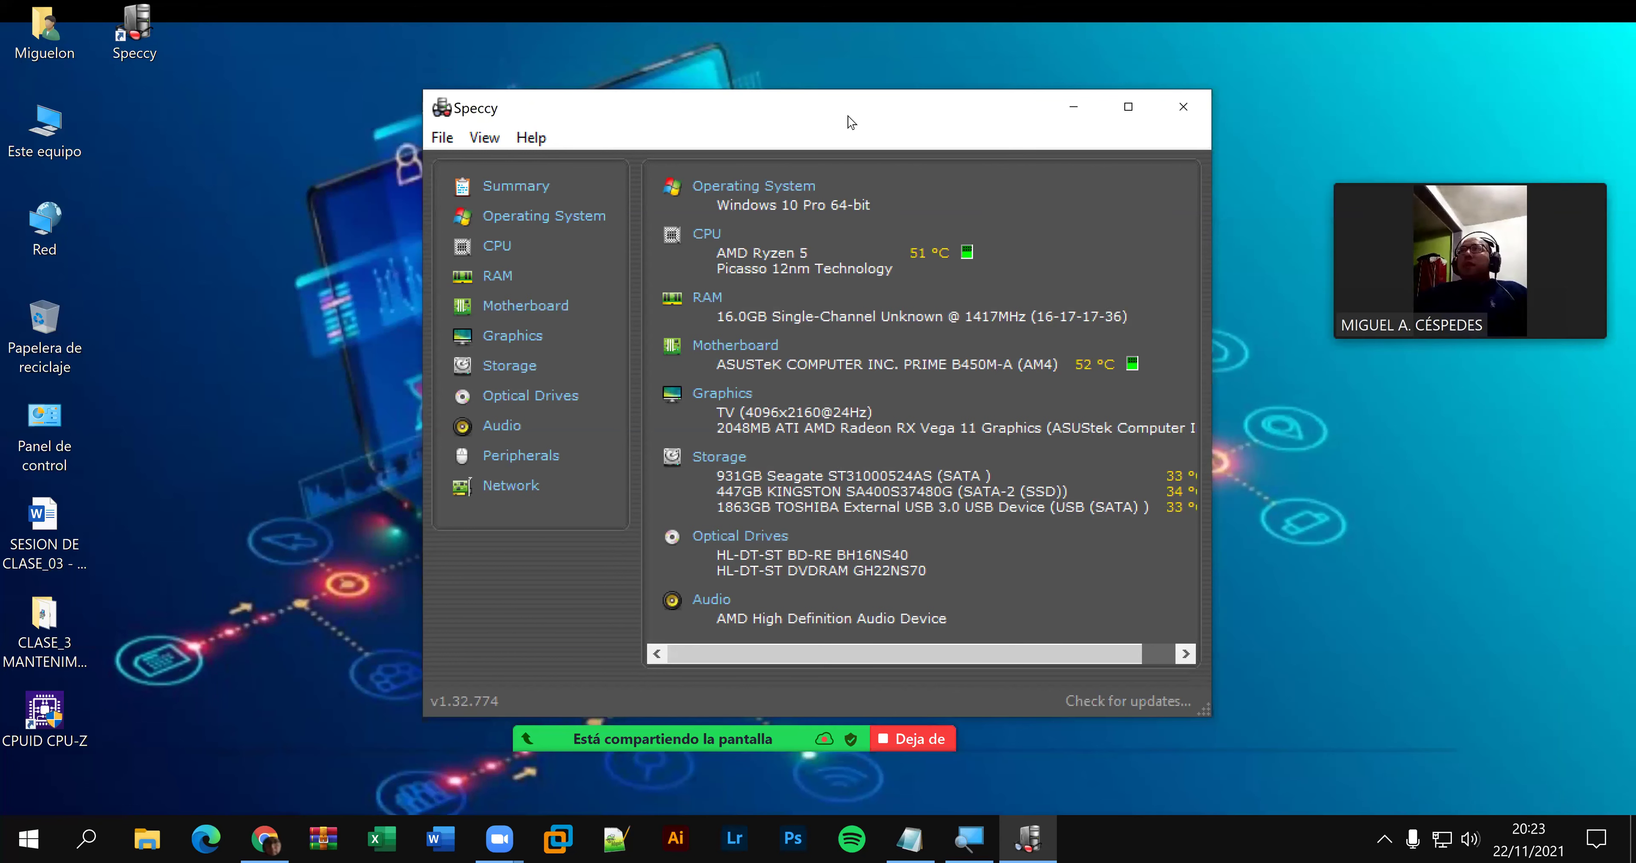
left_click_drag(774, 98, 716, 51)
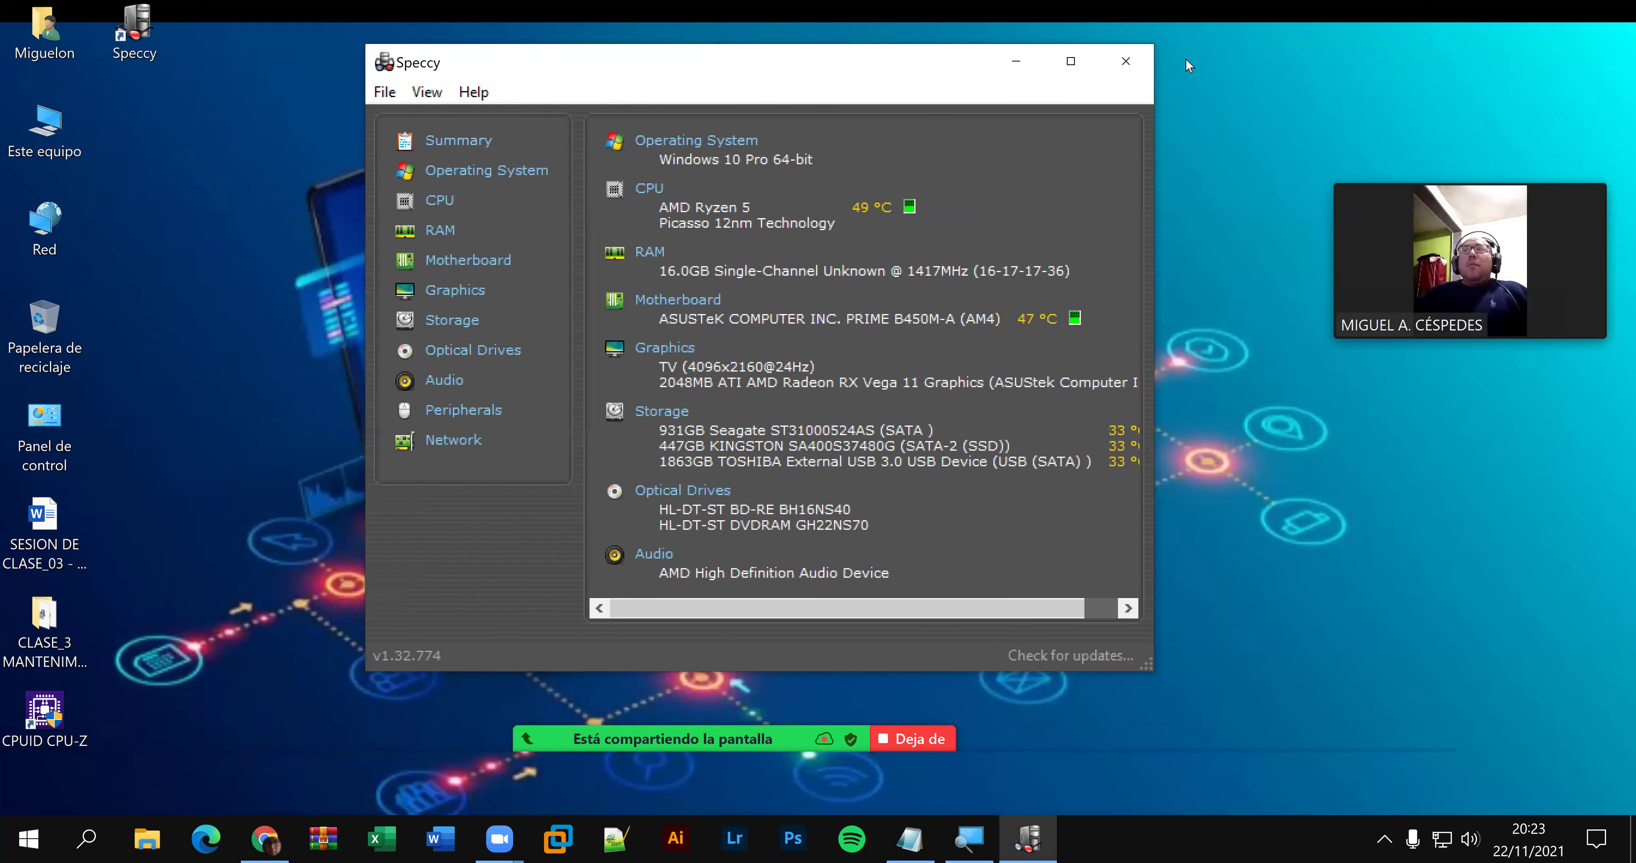
left_click(1125, 61)
left_click_drag(121, 712, 292, 475)
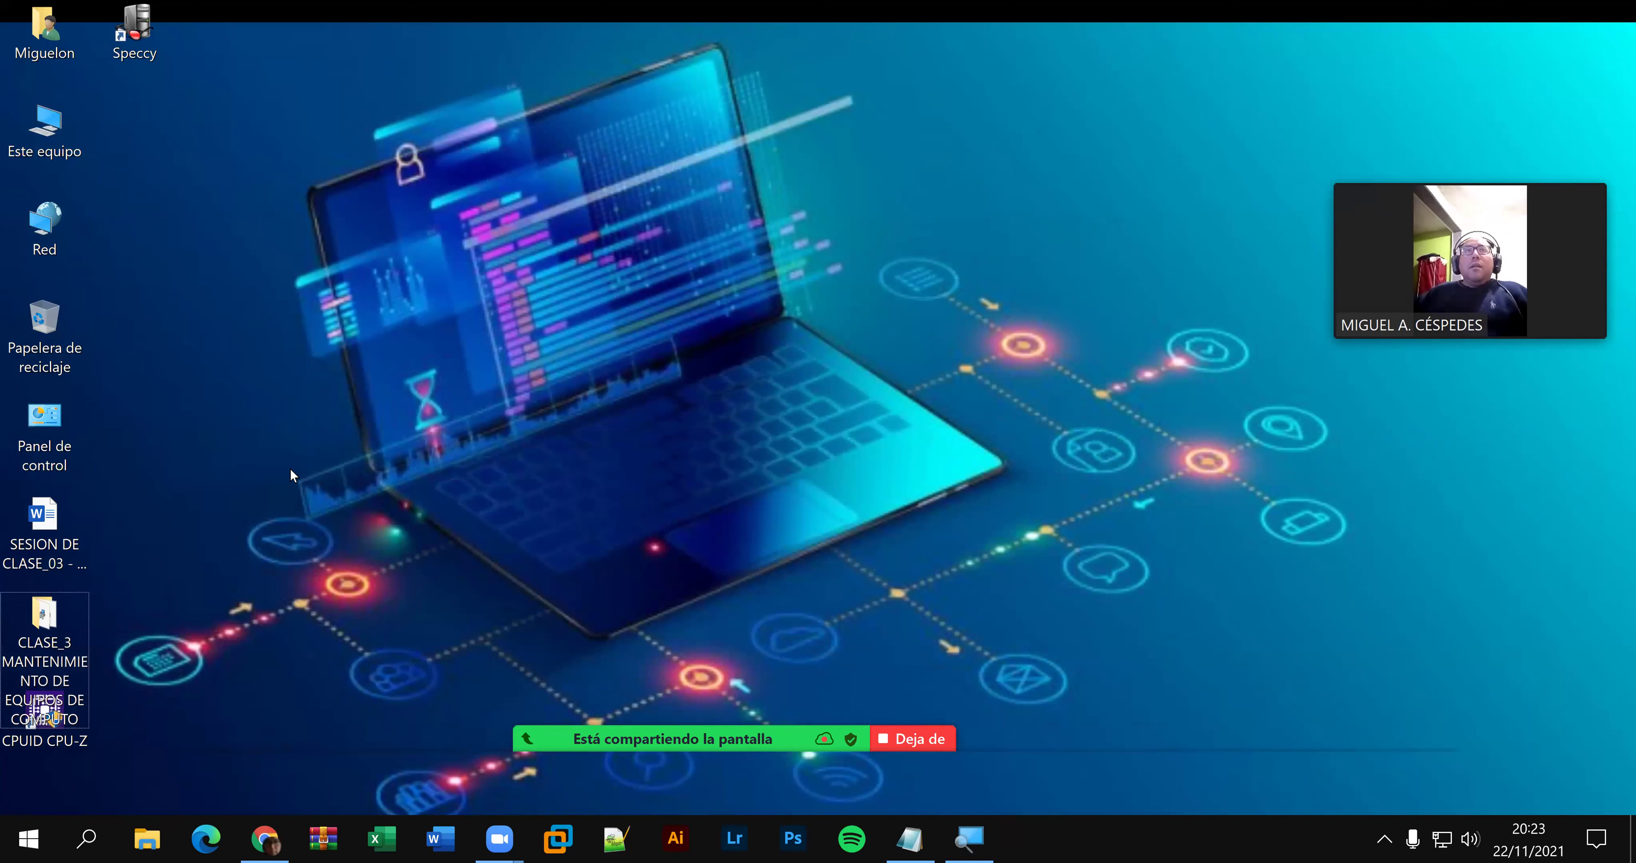
- Launch CPU-Z from its desktop shortcut with admin rights and position its window
left_click_drag(17, 699, 248, 57)
double_click(246, 57)
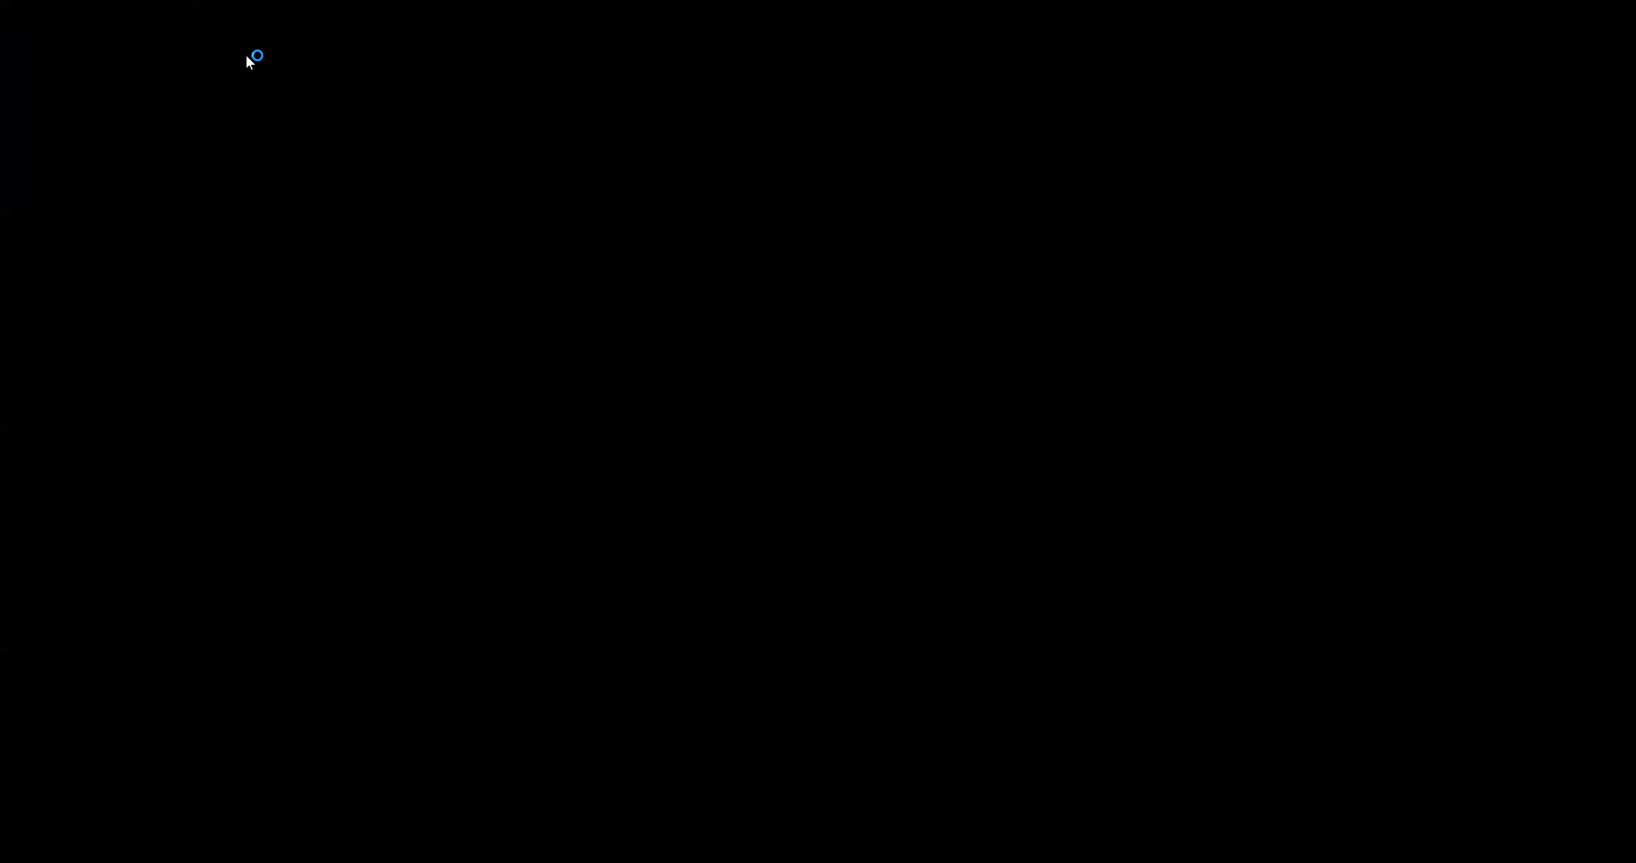
left_click(669, 563)
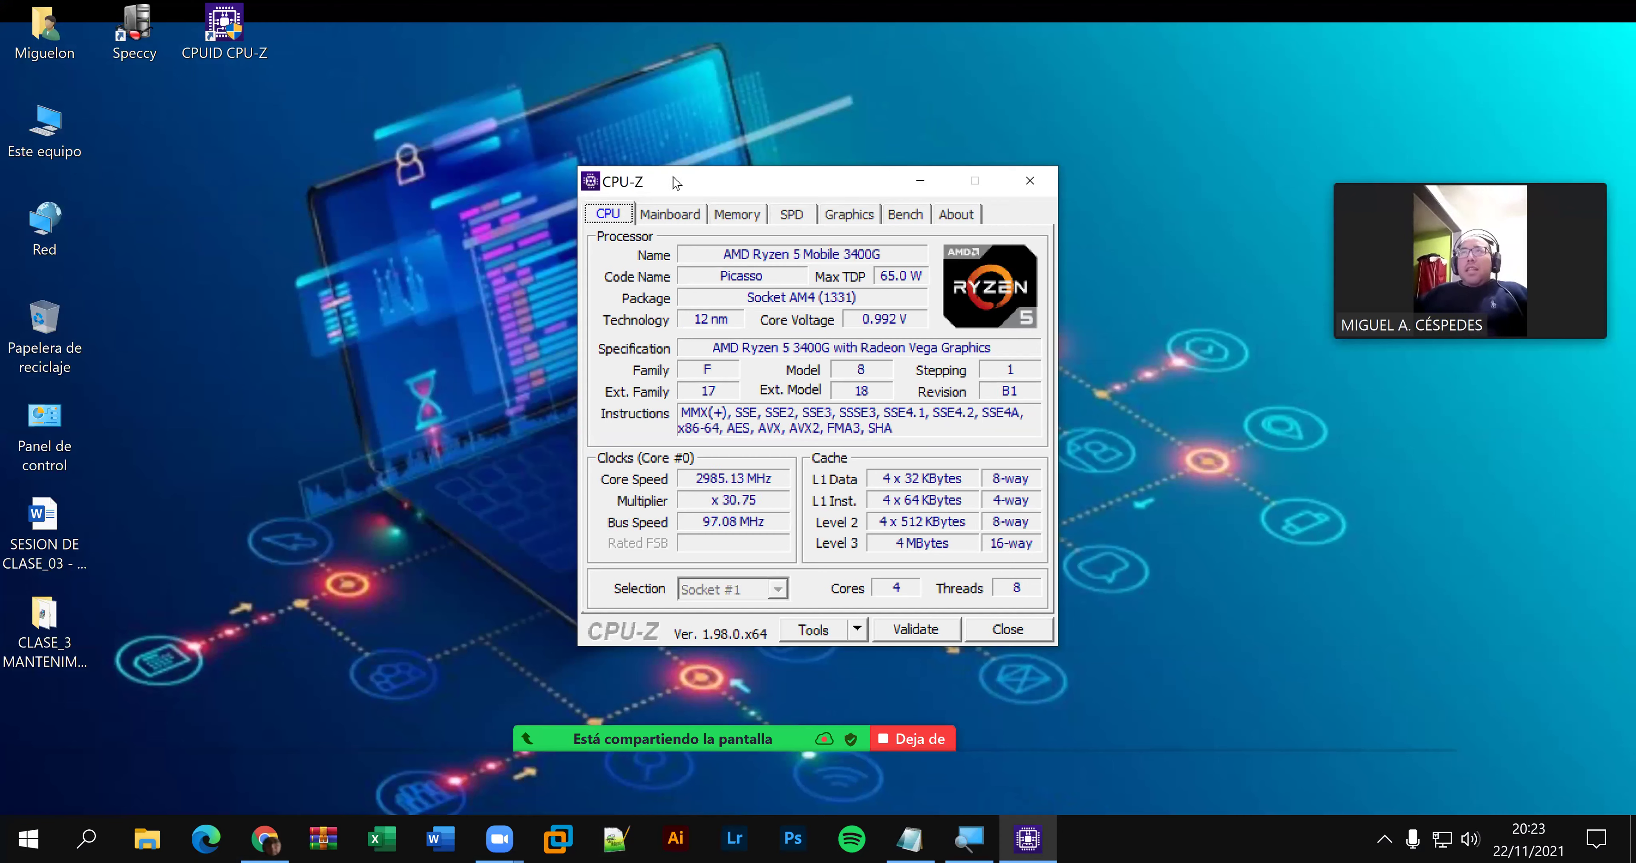
left_click_drag(675, 183, 597, 202)
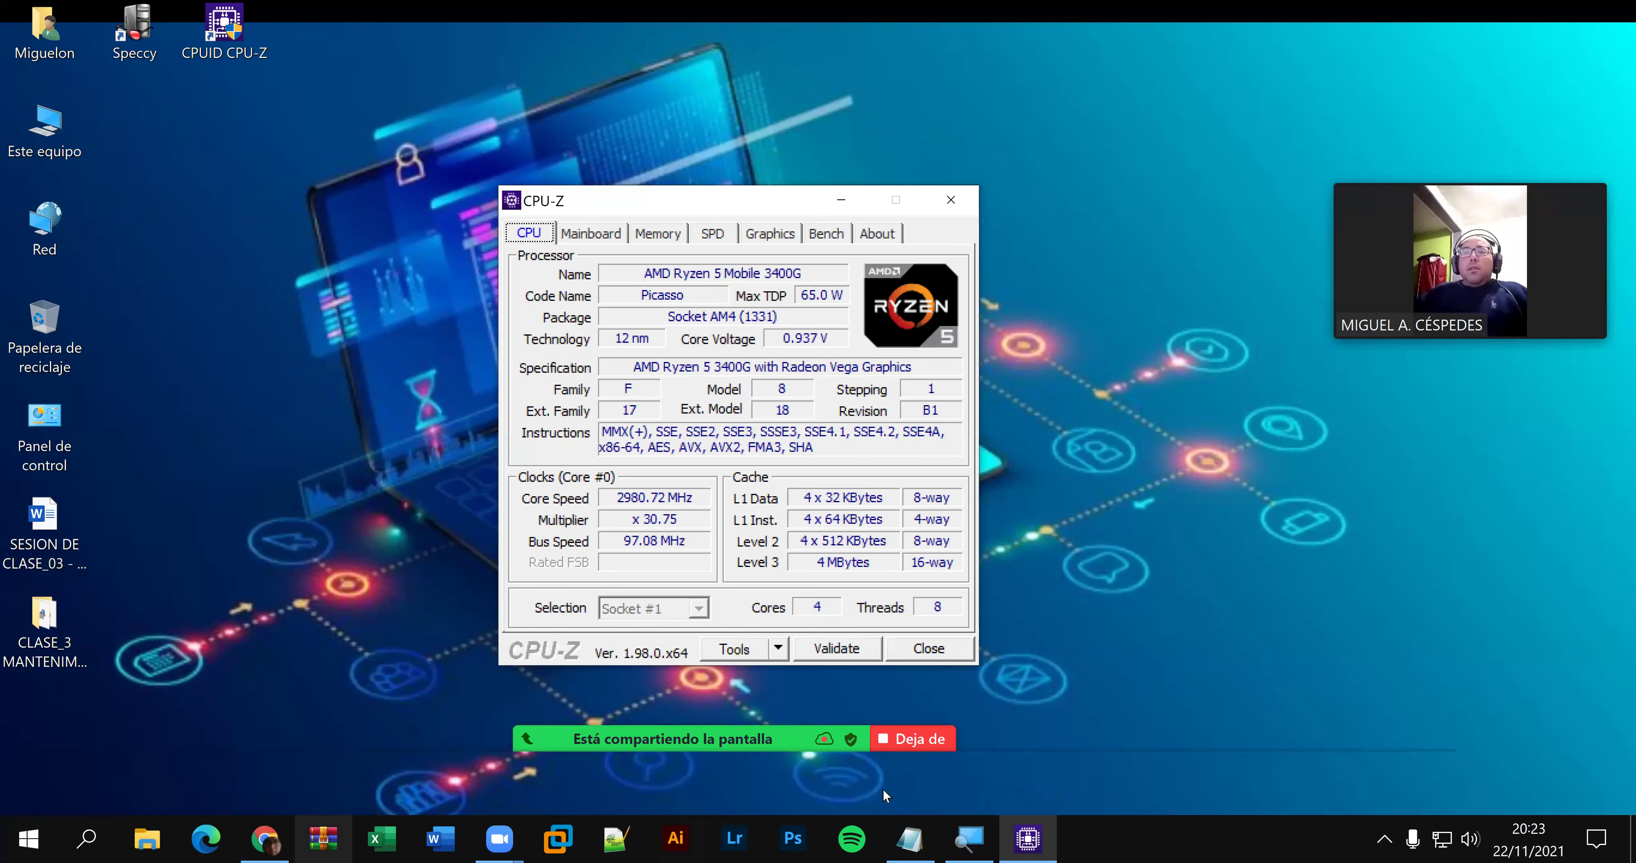
- Close the class-rules notes window and the Magnifier, leaving CPU-Z alone
mouse_move(904, 844)
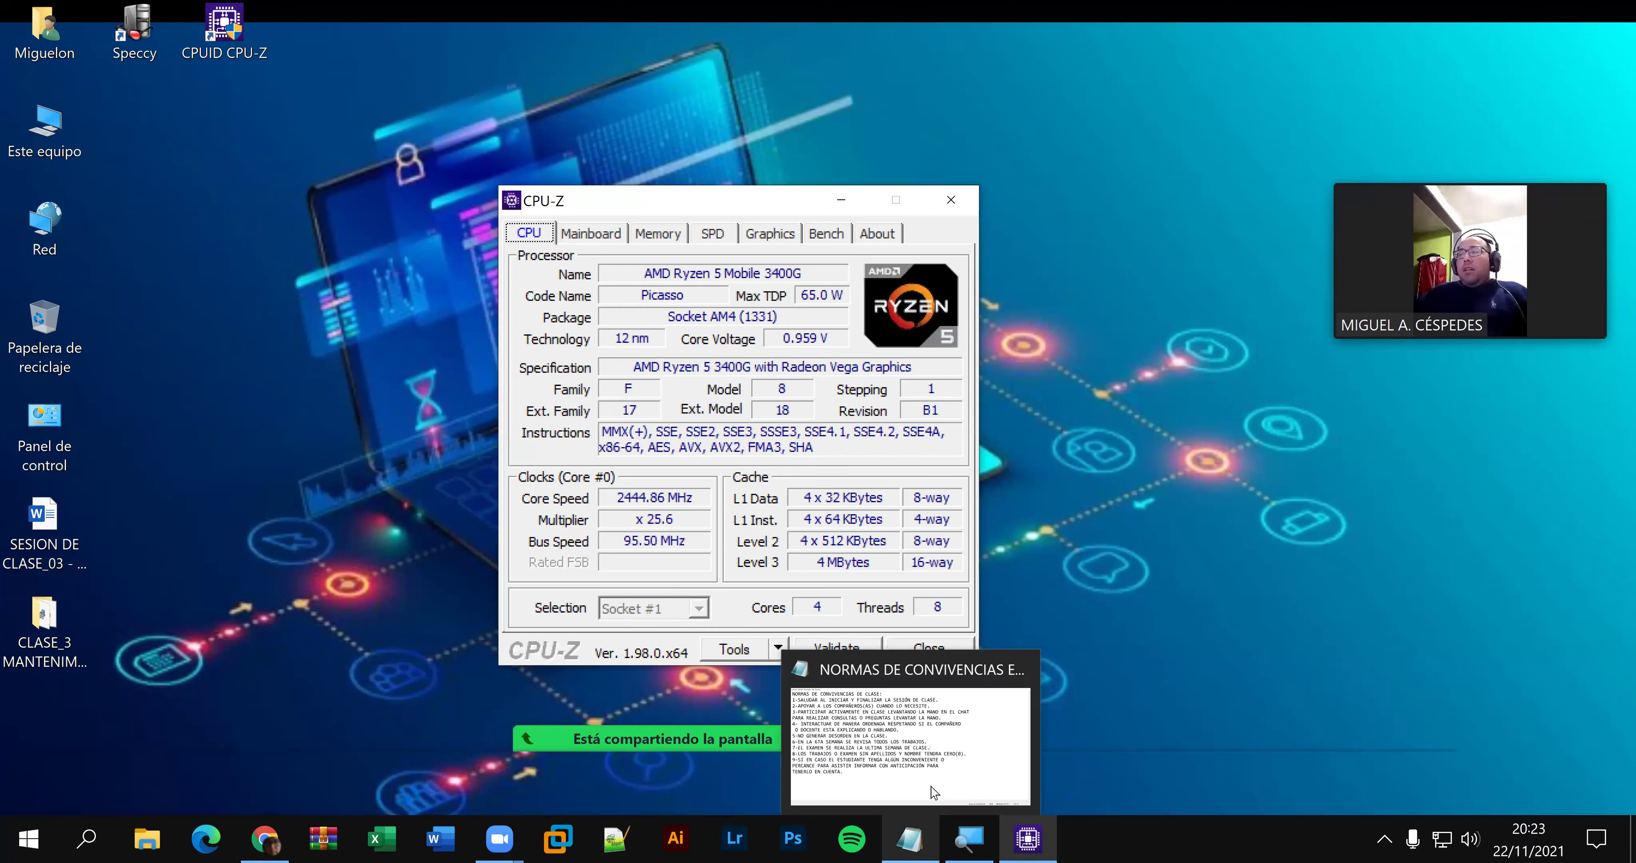
left_click(1021, 668)
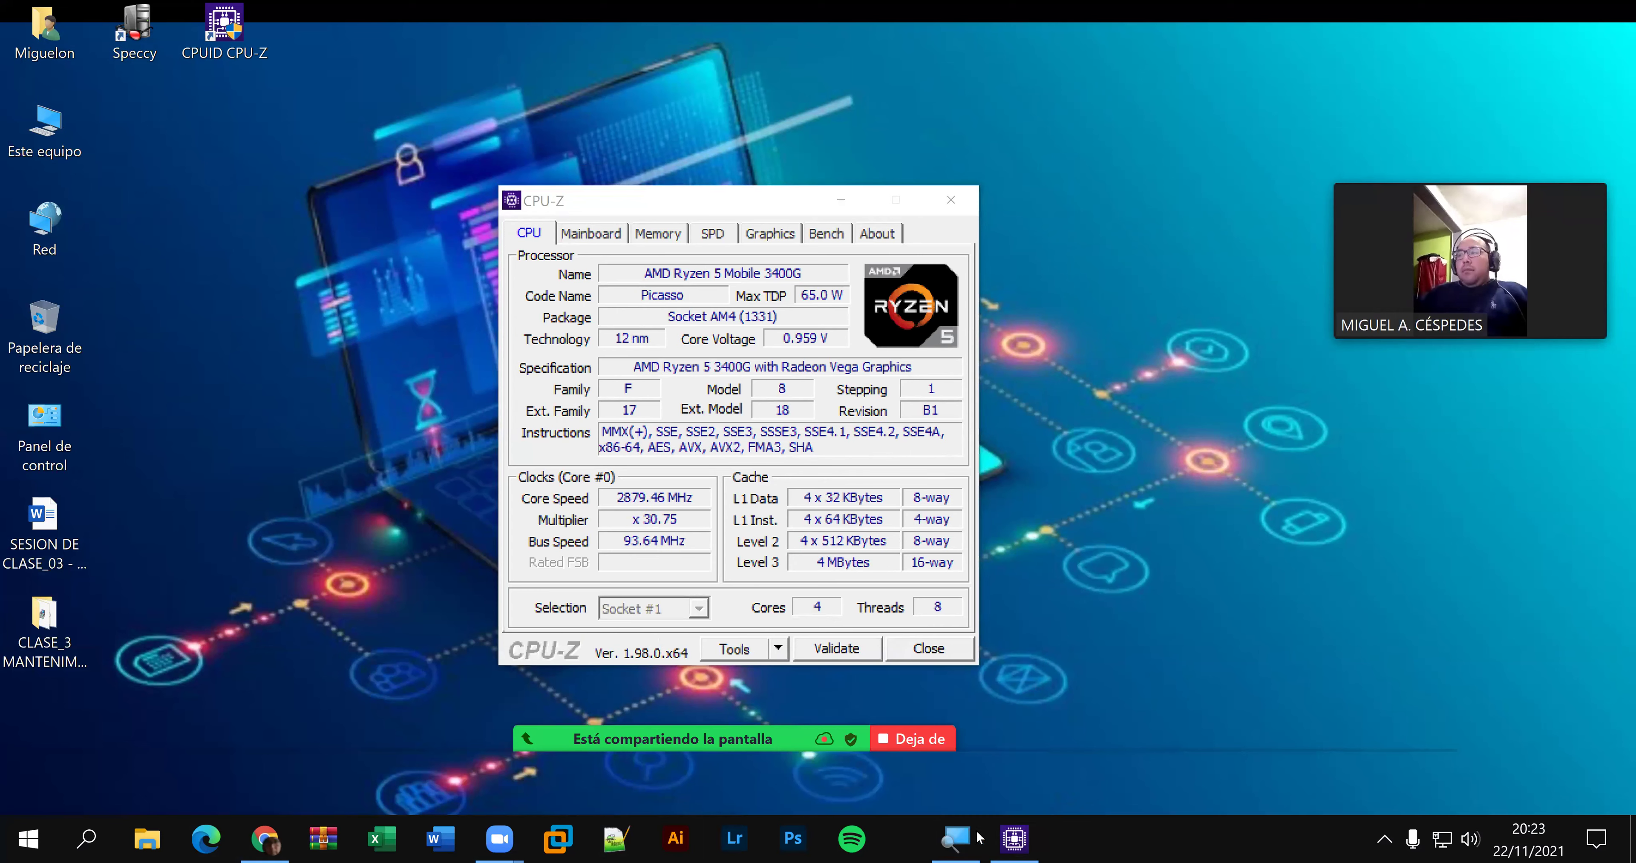
mouse_move(919, 841)
left_click(842, 756)
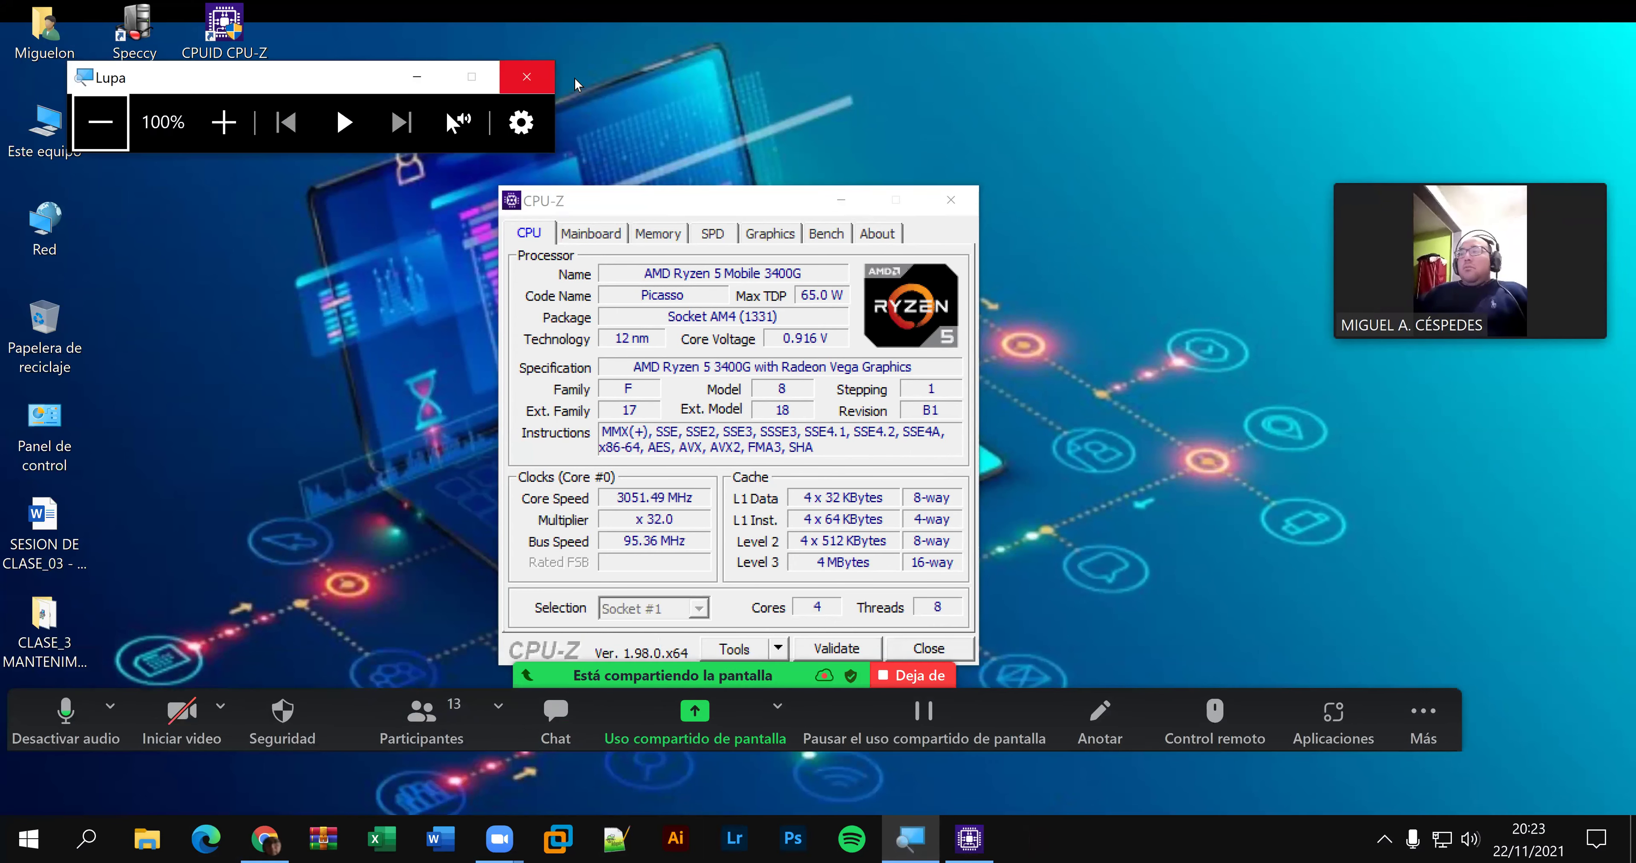
key("super+Escape")
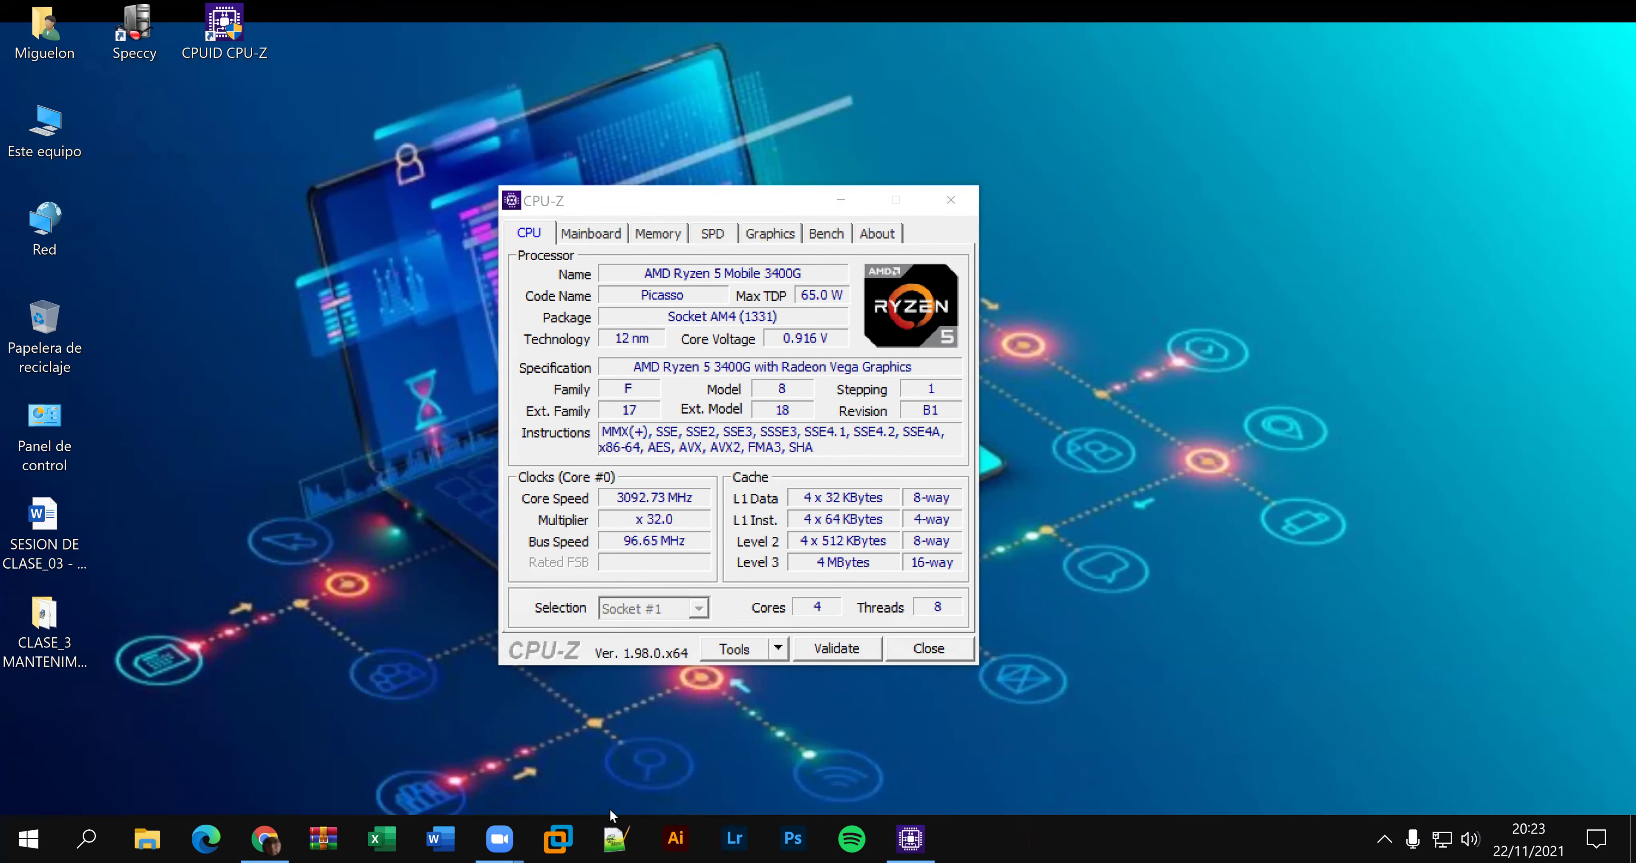
- Launch Herramienta Recortes by searching 'RE' from the Start menu
mouse_move(511, 834)
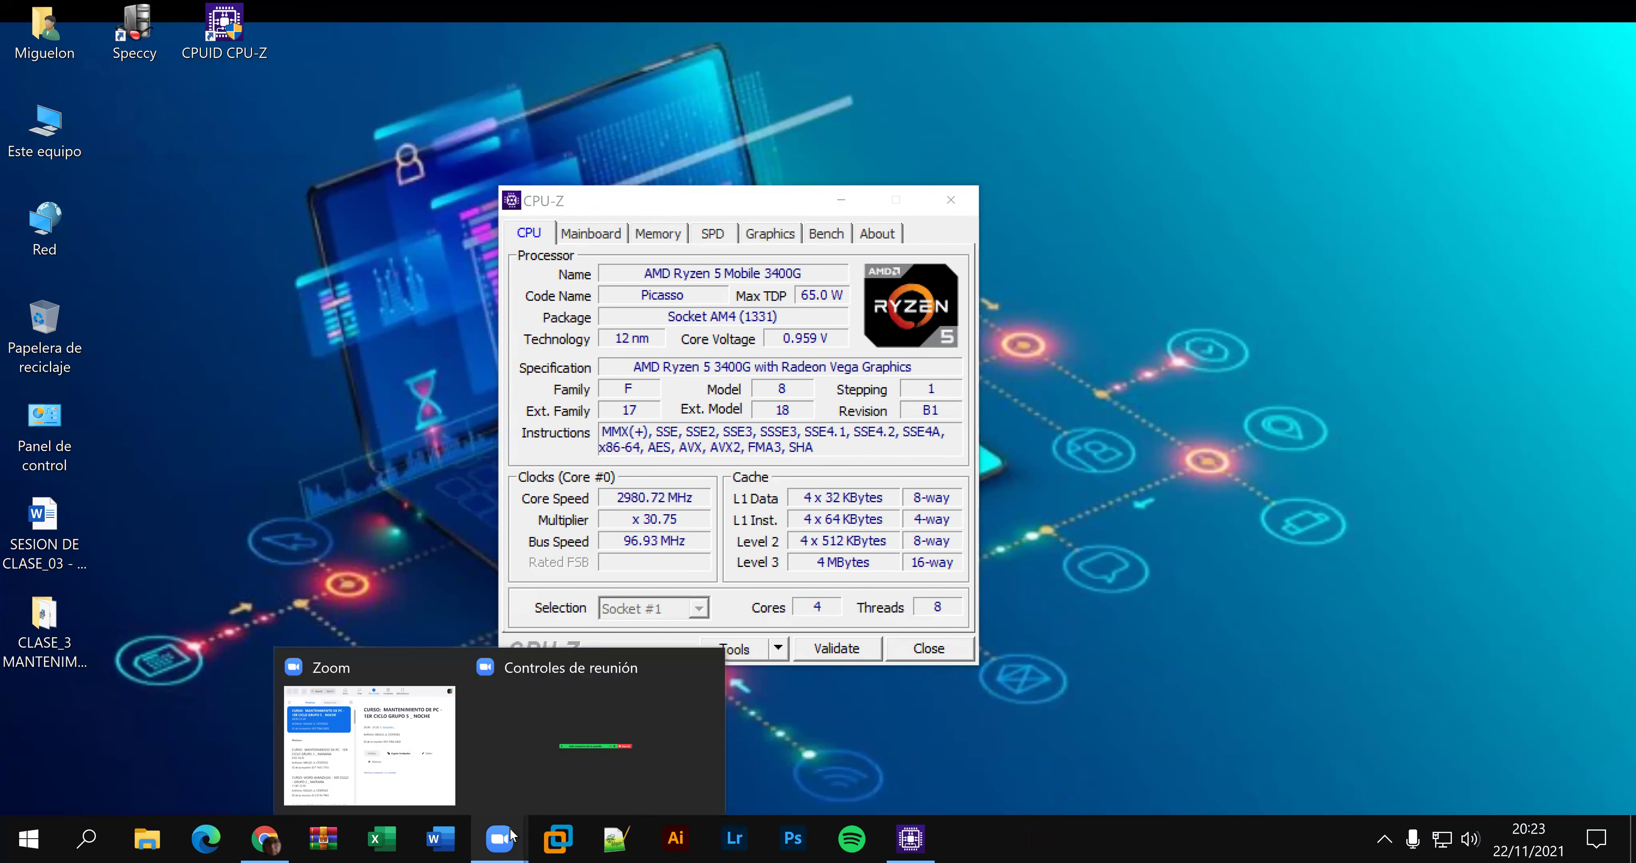
key("super")
type("RE")
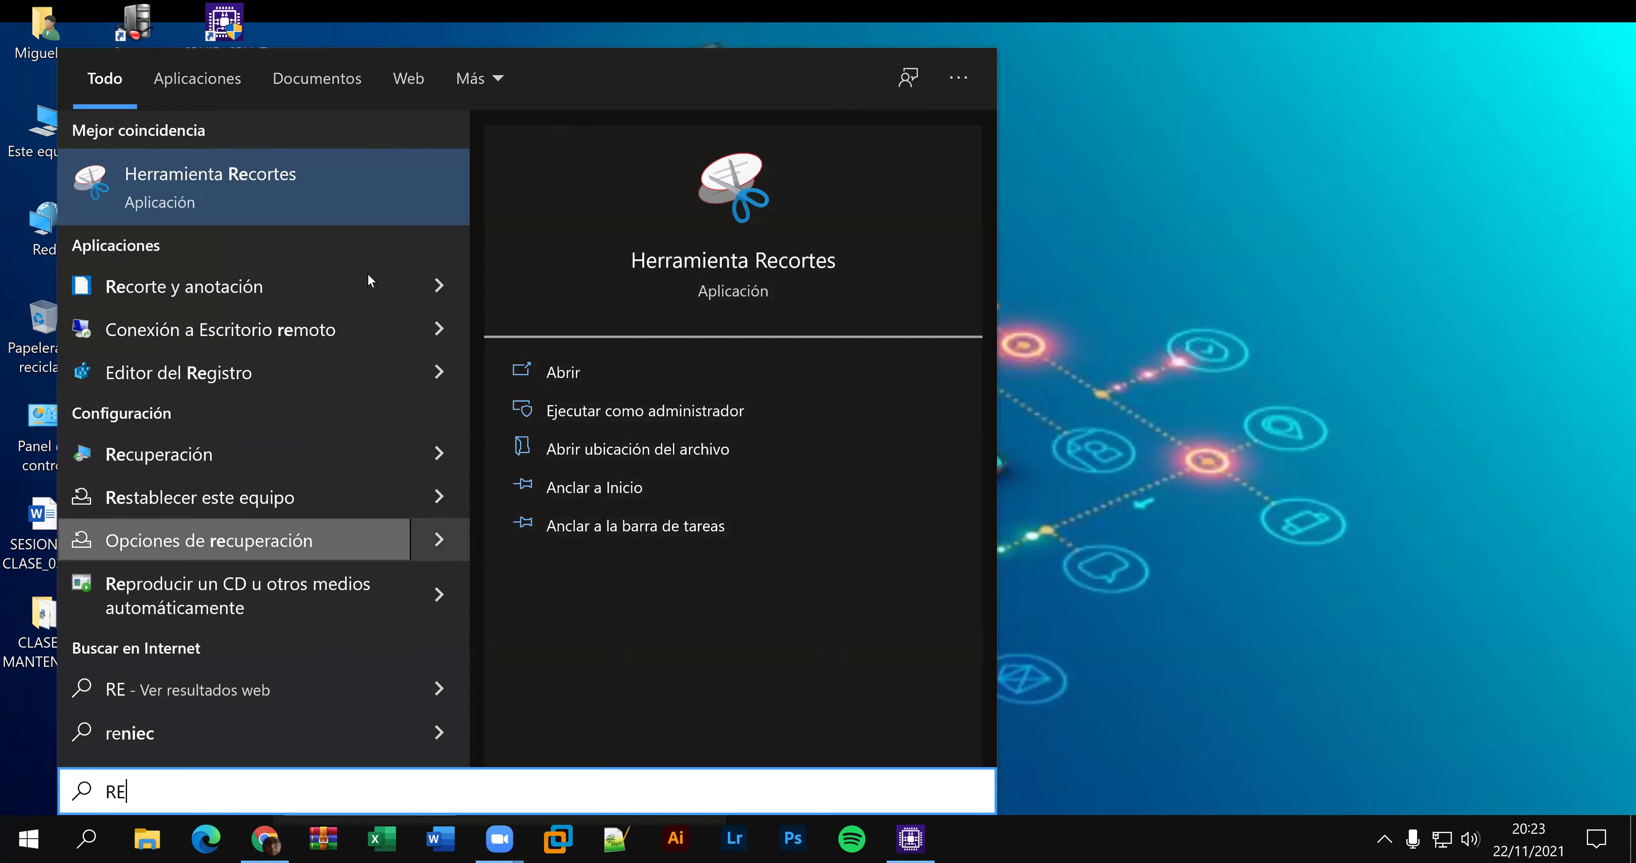
key("Return")
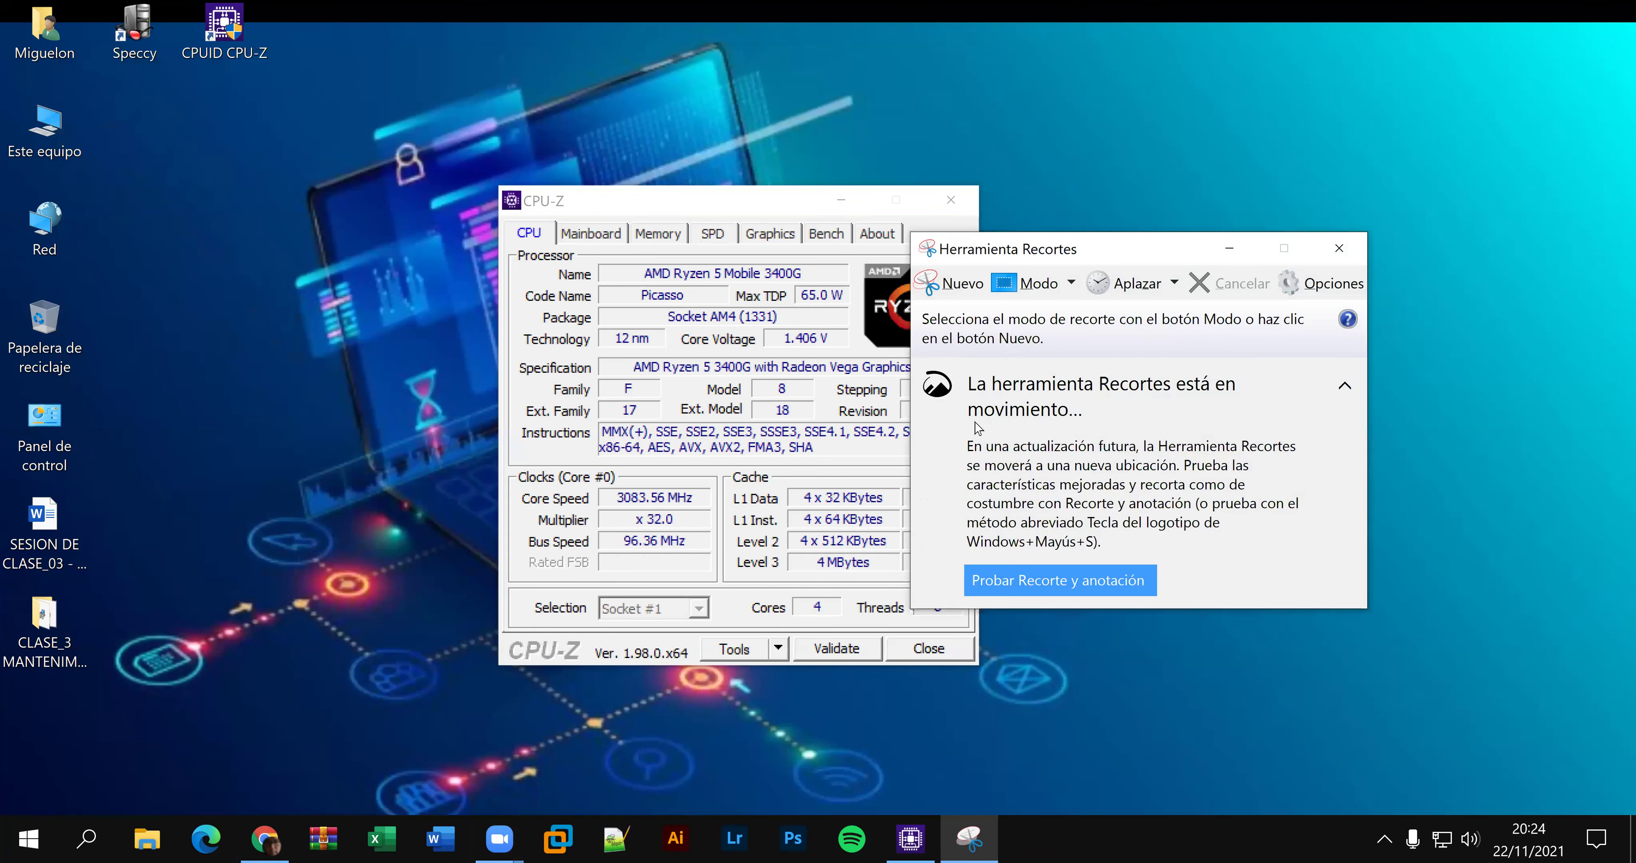
- Snip the entire screen showing CPU-Z and open Save As for the capture
left_click(953, 283)
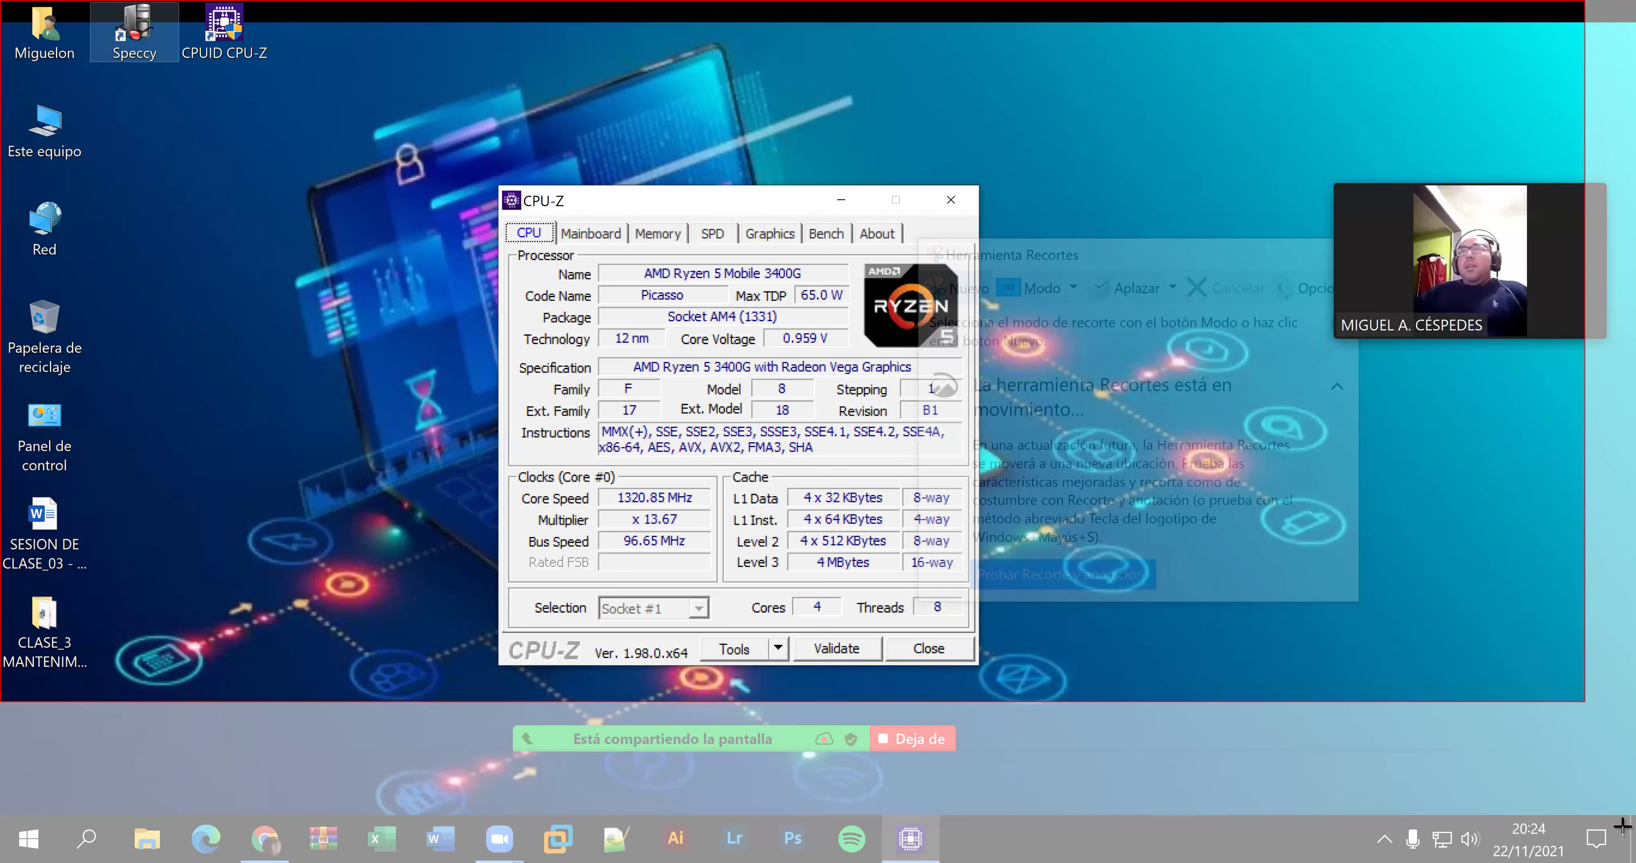
left_click(31, 75)
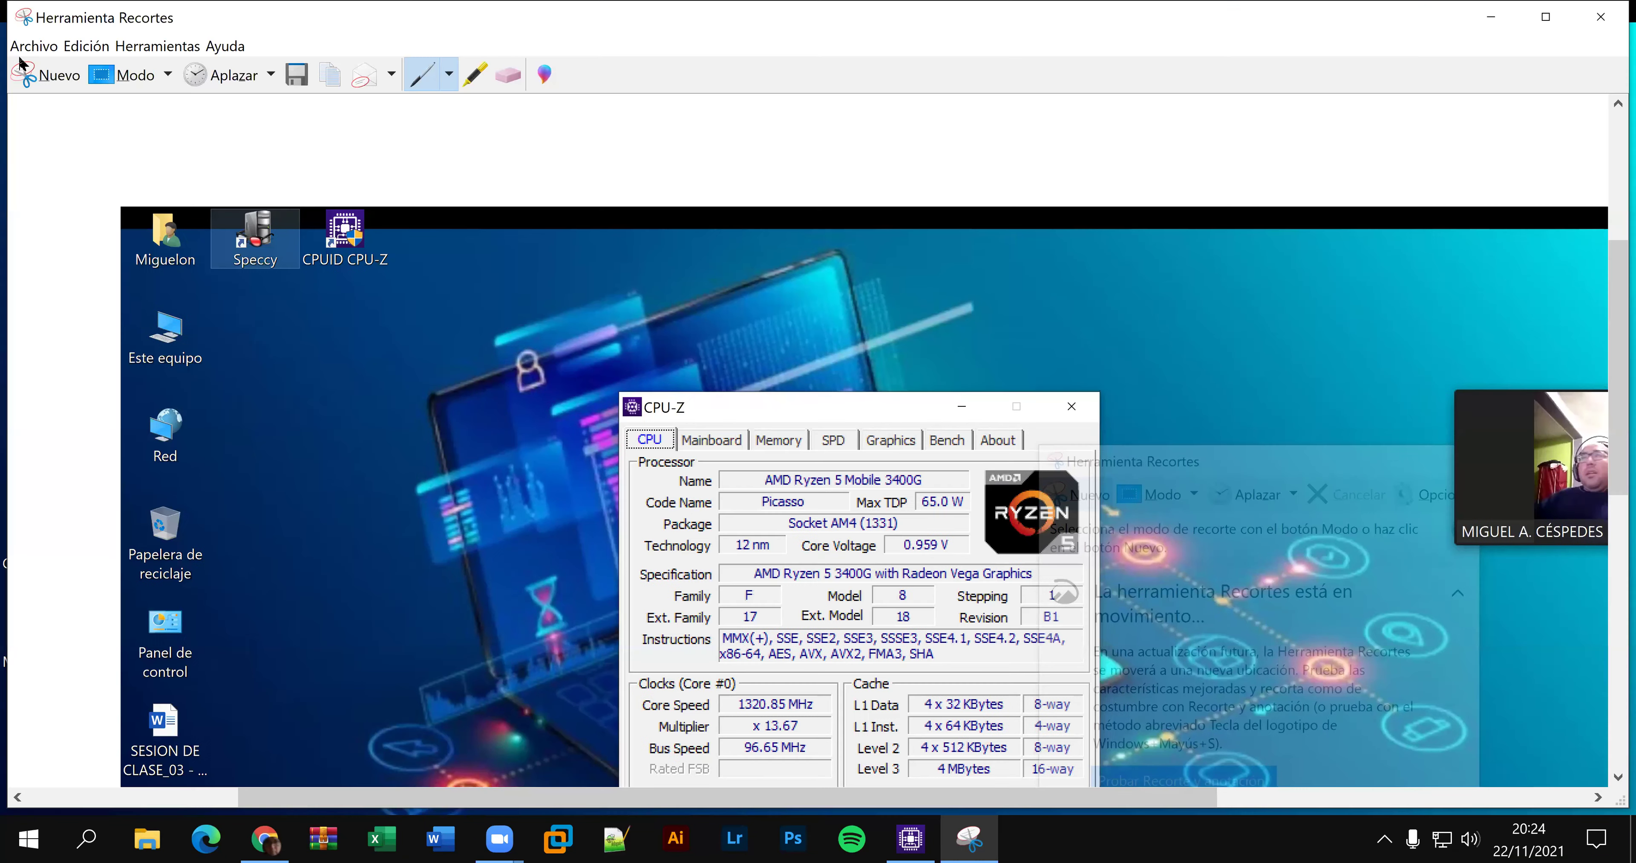
left_click(32, 75)
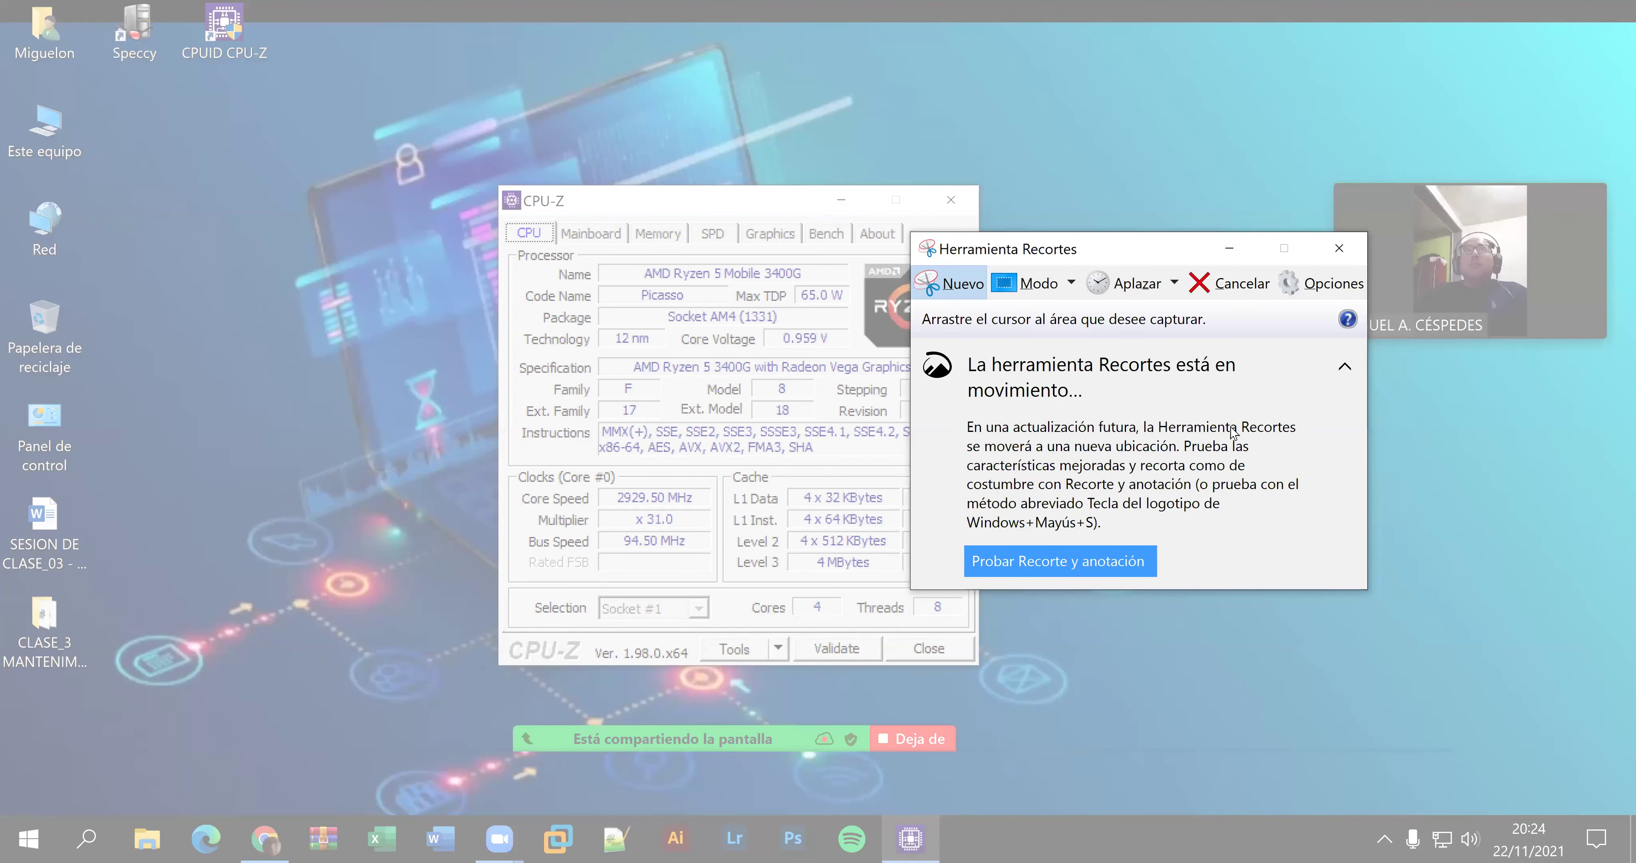
left_click_drag(12, 11, 1618, 847)
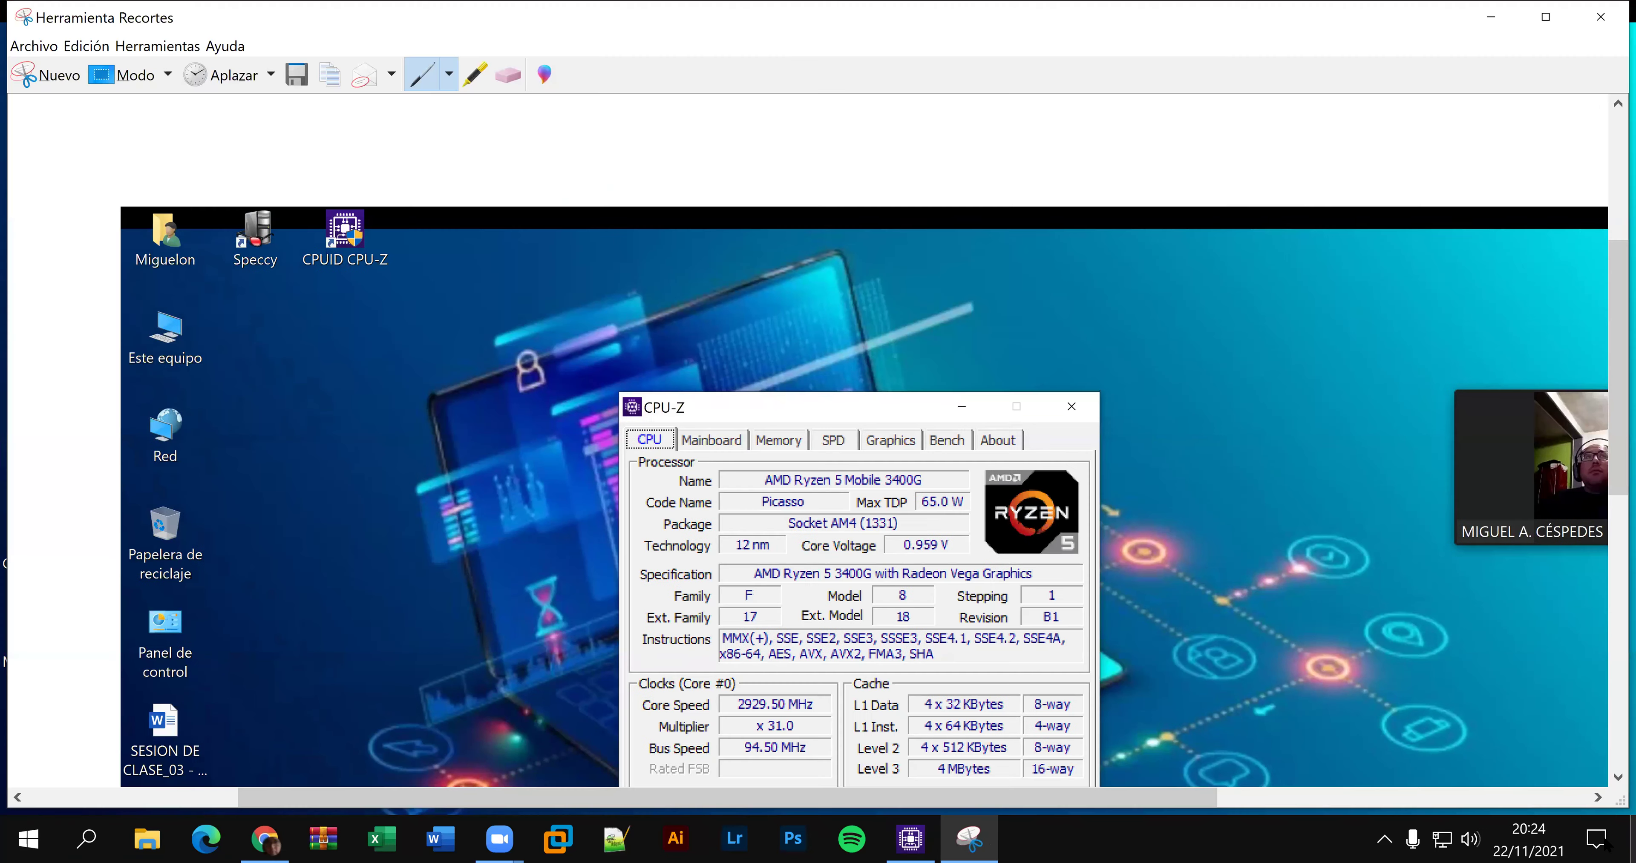
left_click(297, 74)
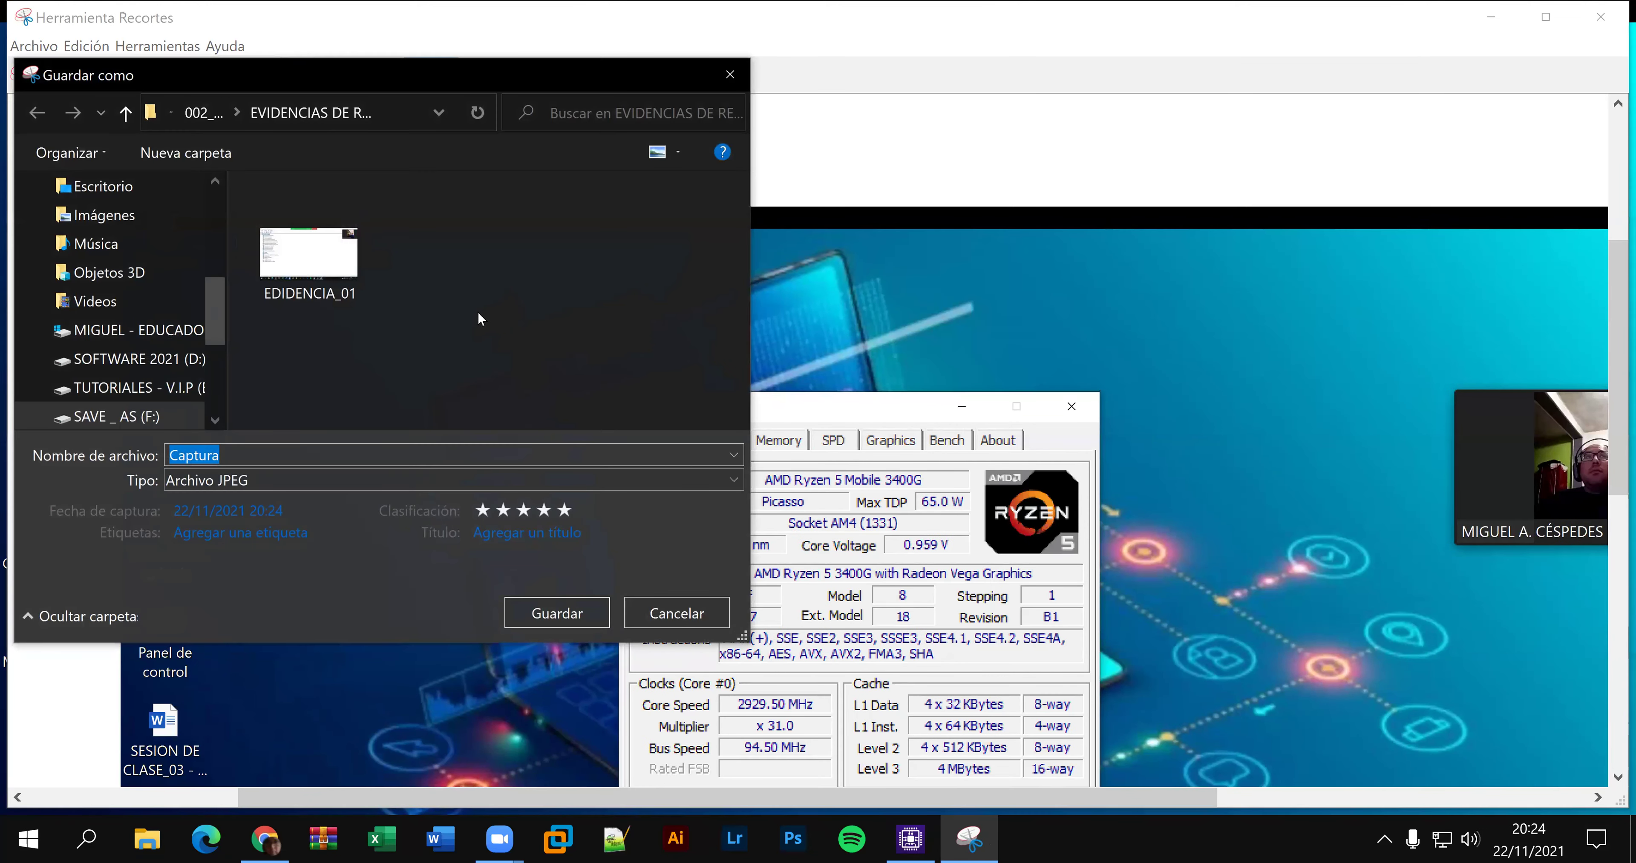
- Navigate into the maintenance evidence folder inside 003_MANTENIMIENTO EQUIPOS DE COMPUTO
left_click(204, 118)
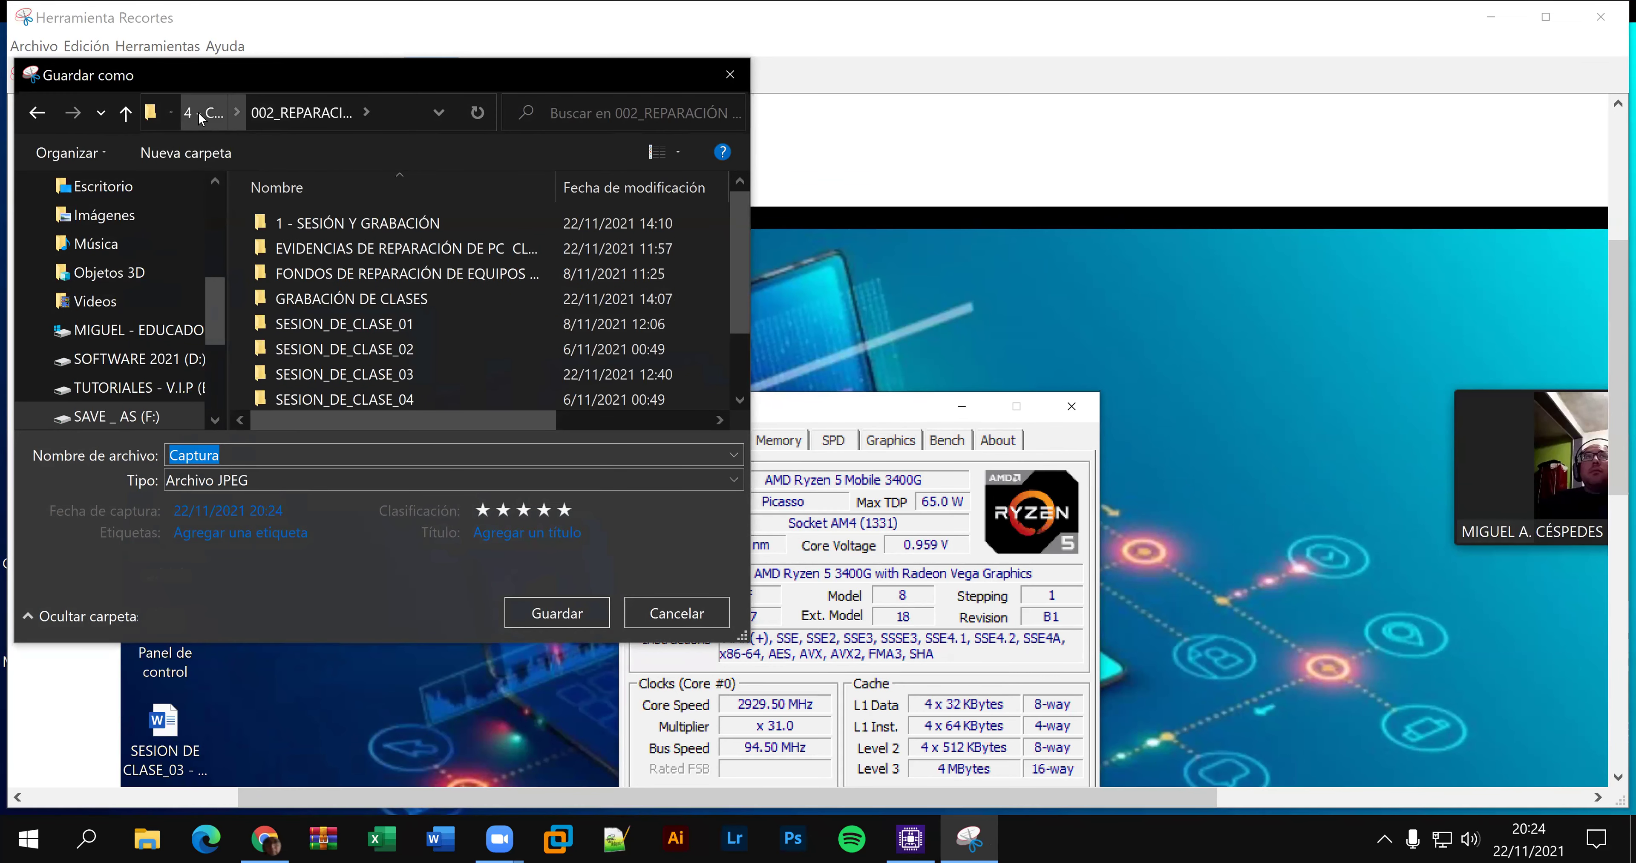
left_click(200, 114)
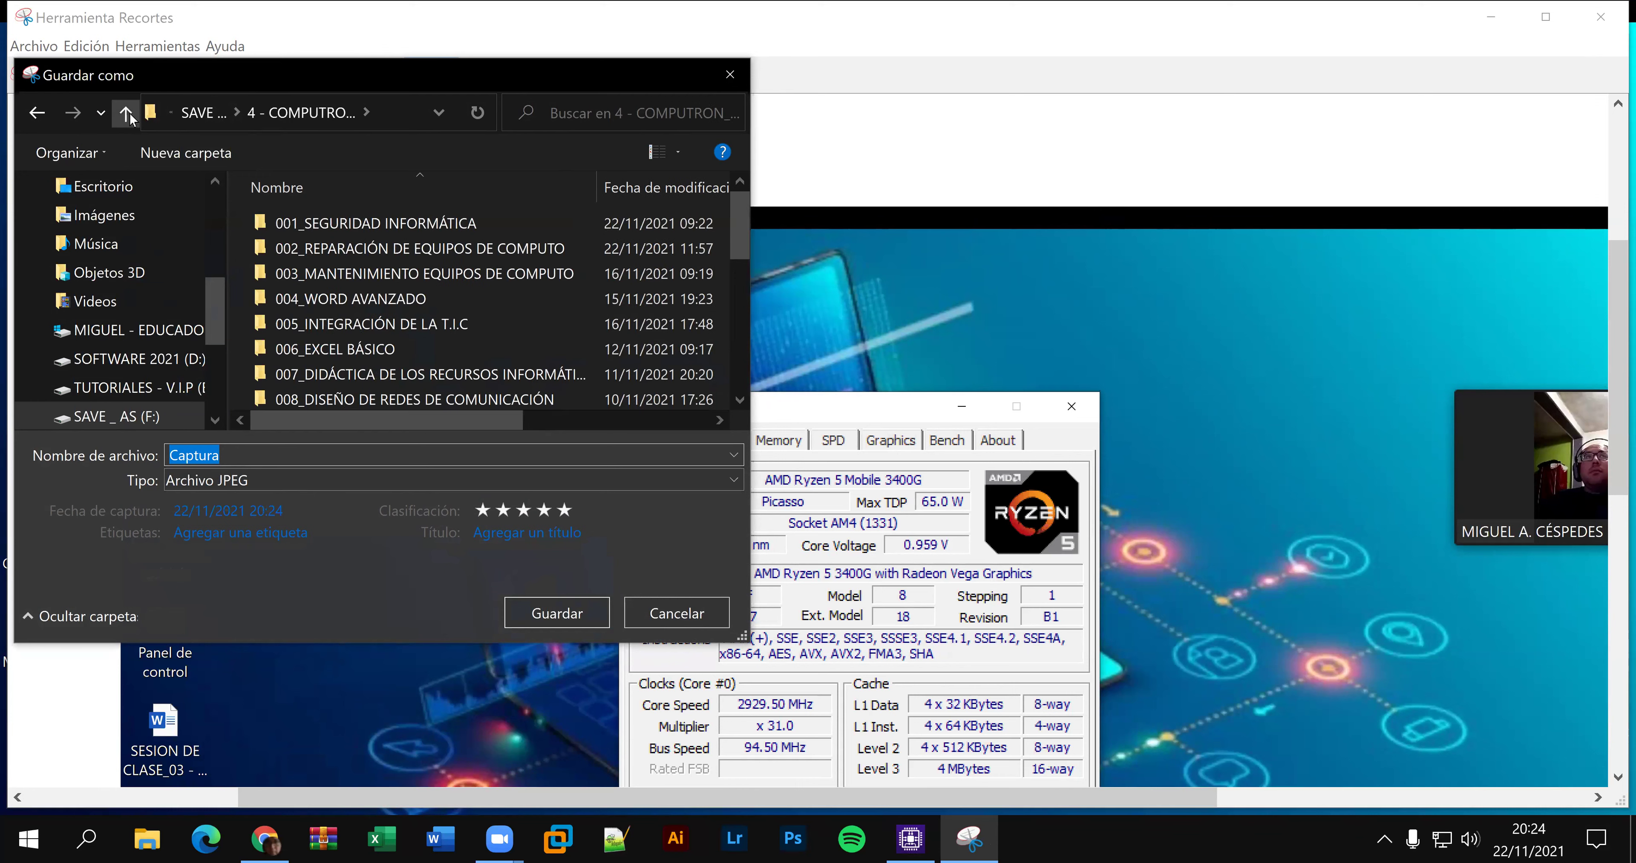
double_click(416, 274)
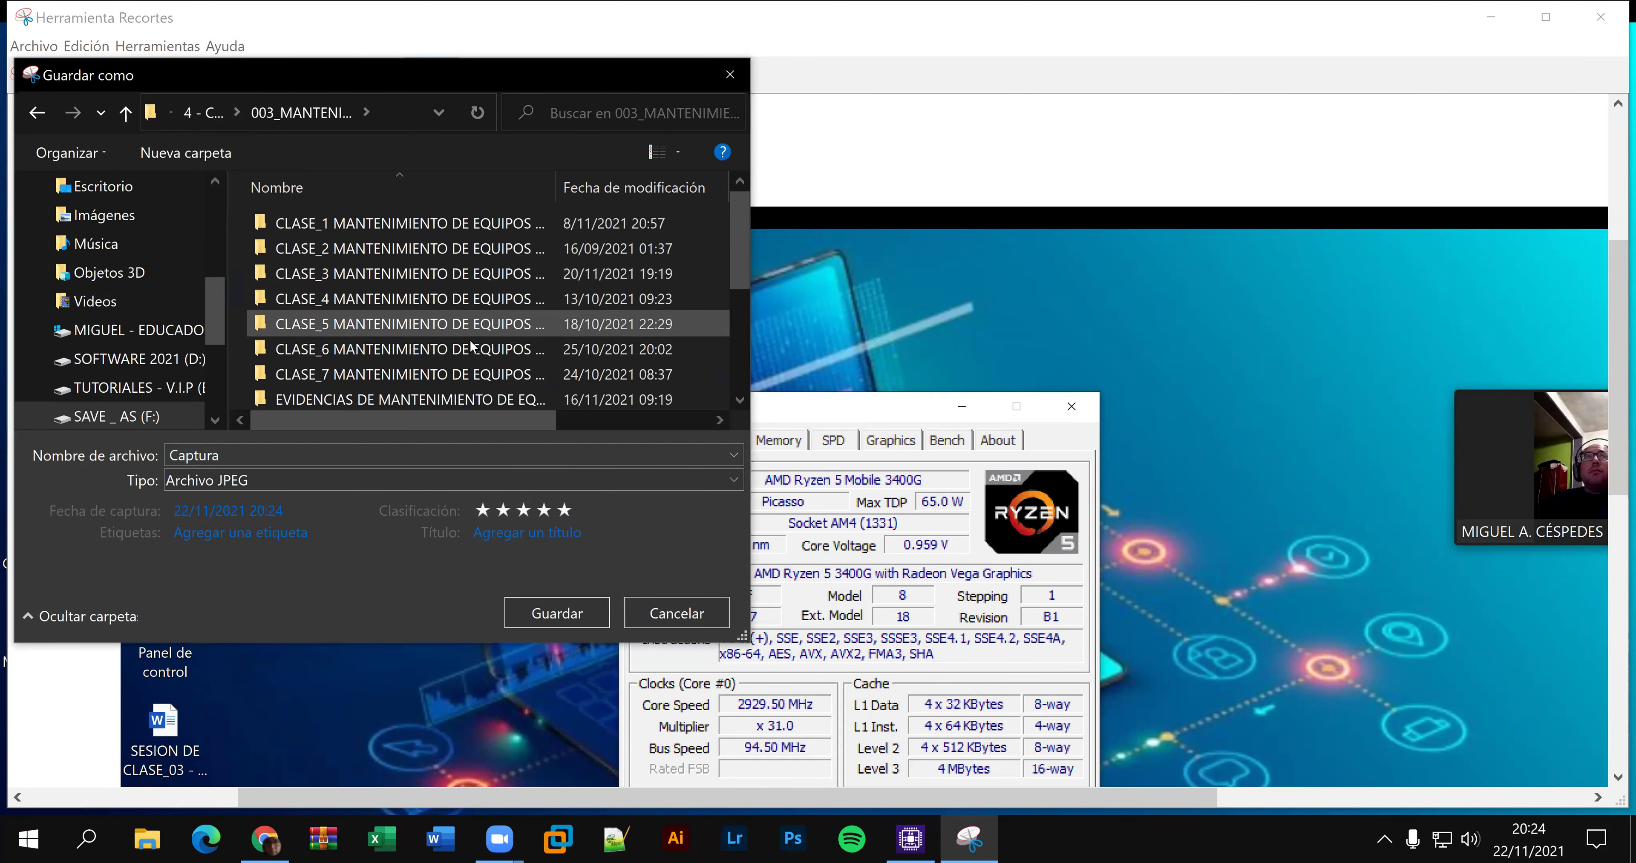
scroll(457, 376, "down", 1)
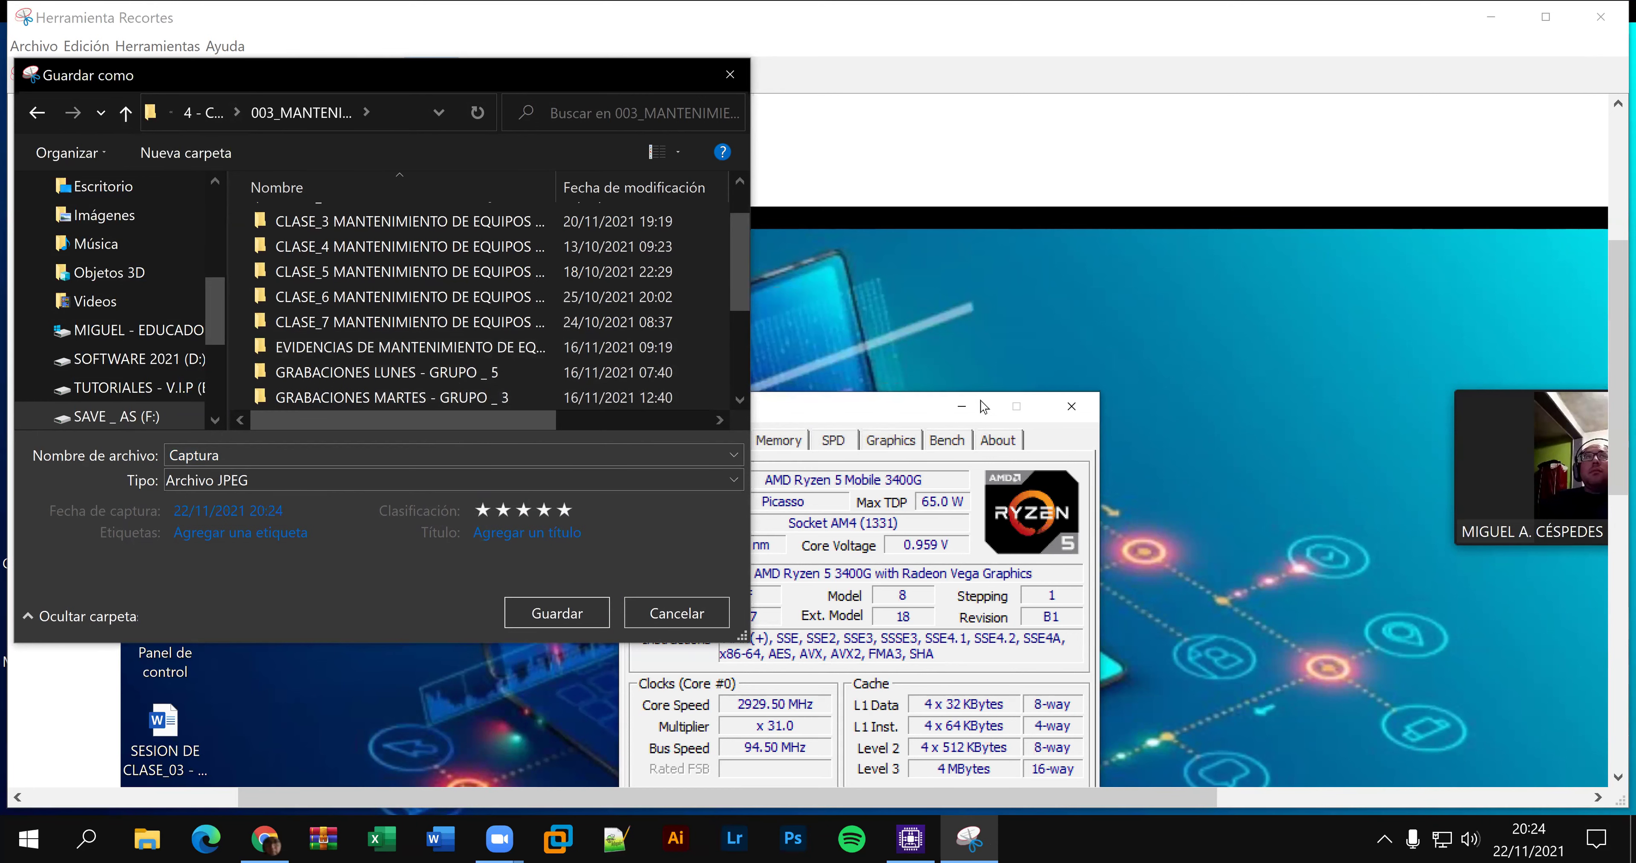
double_click(560, 182)
left_click(611, 351)
double_click(611, 351)
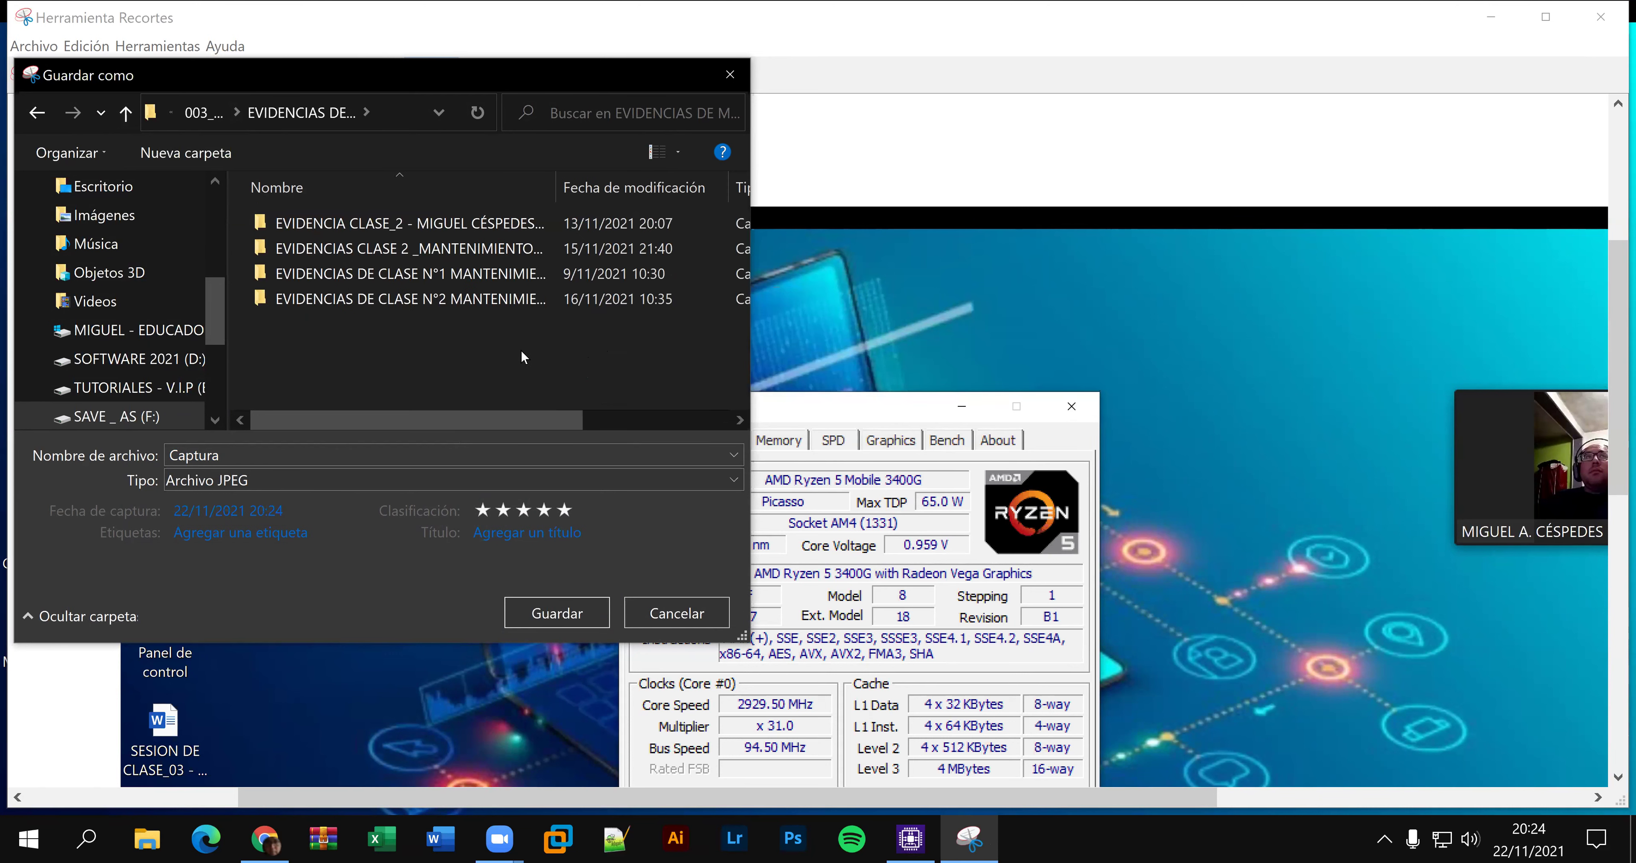
- Create a new folder with its default name beside the earlier evidence folders
left_click(216, 156)
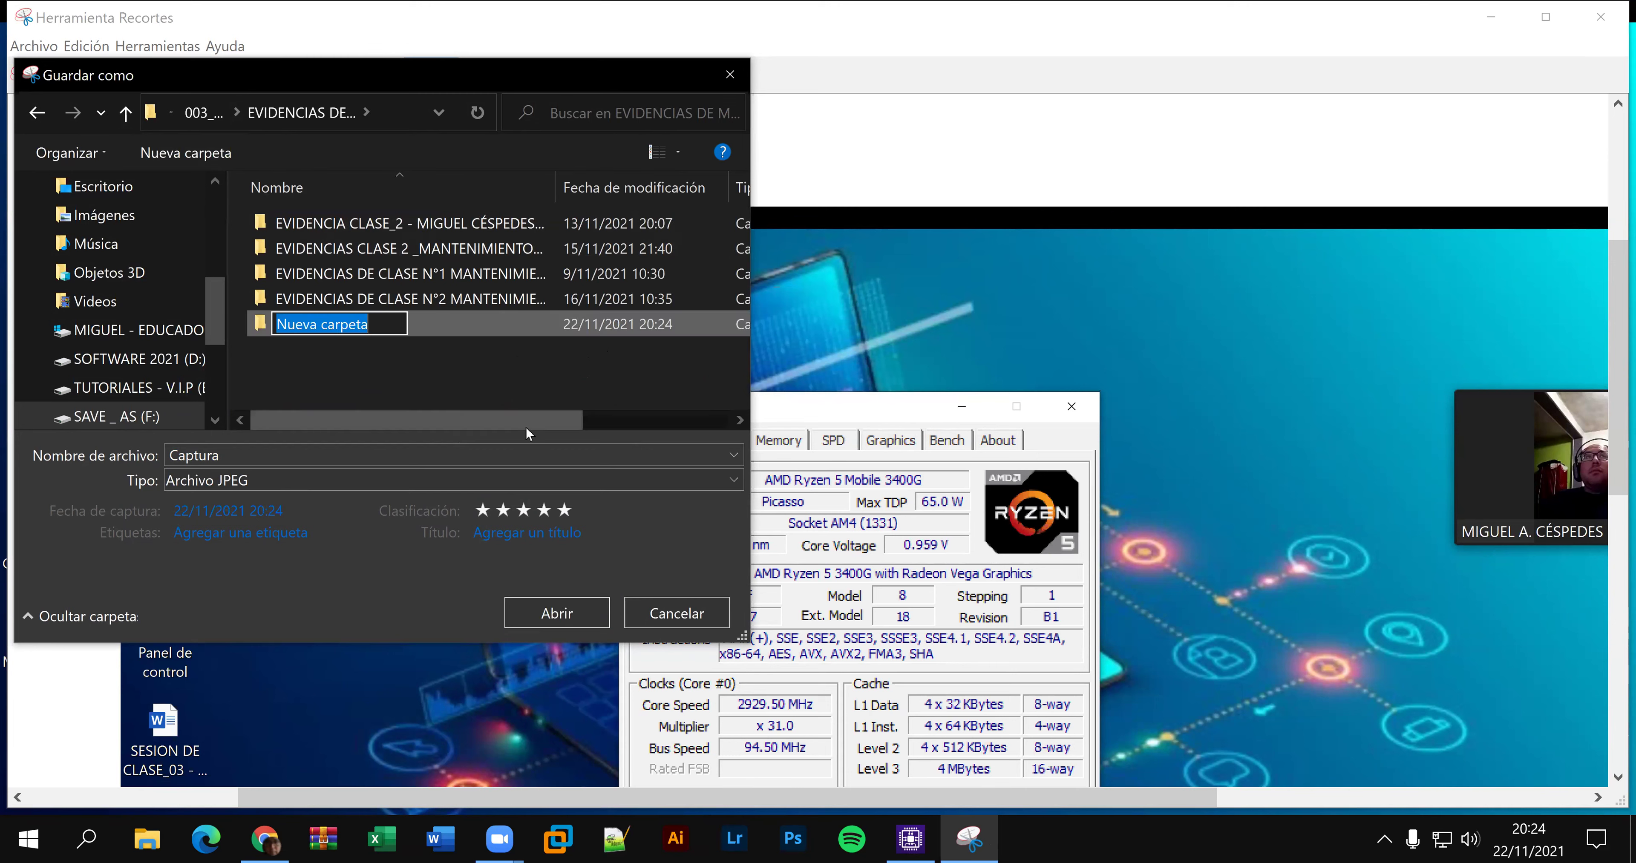
left_click(460, 311)
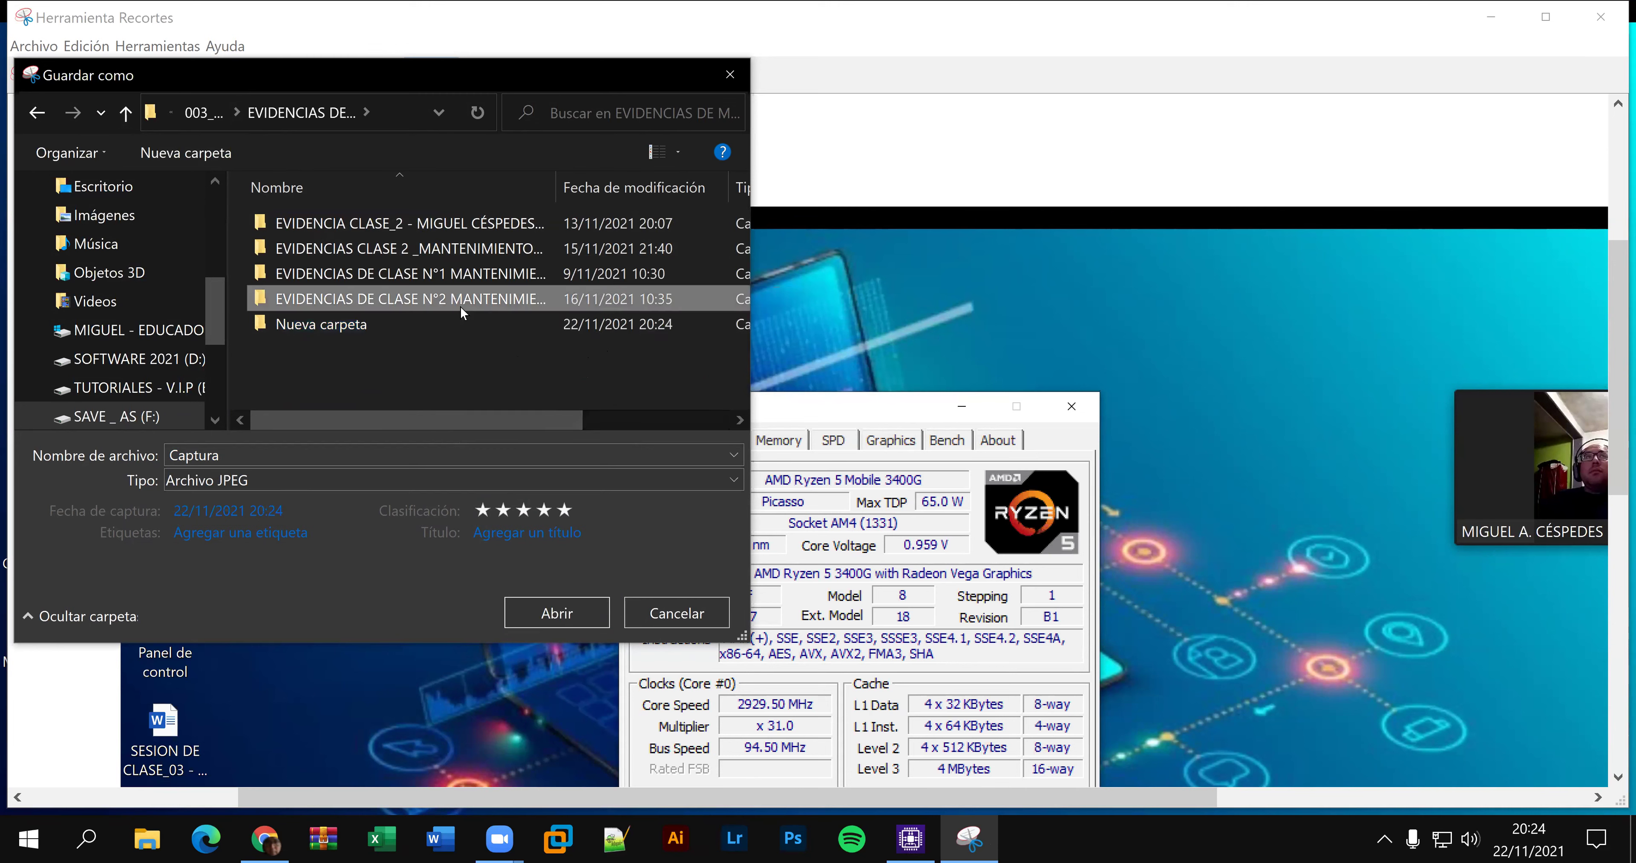
double_click(555, 187)
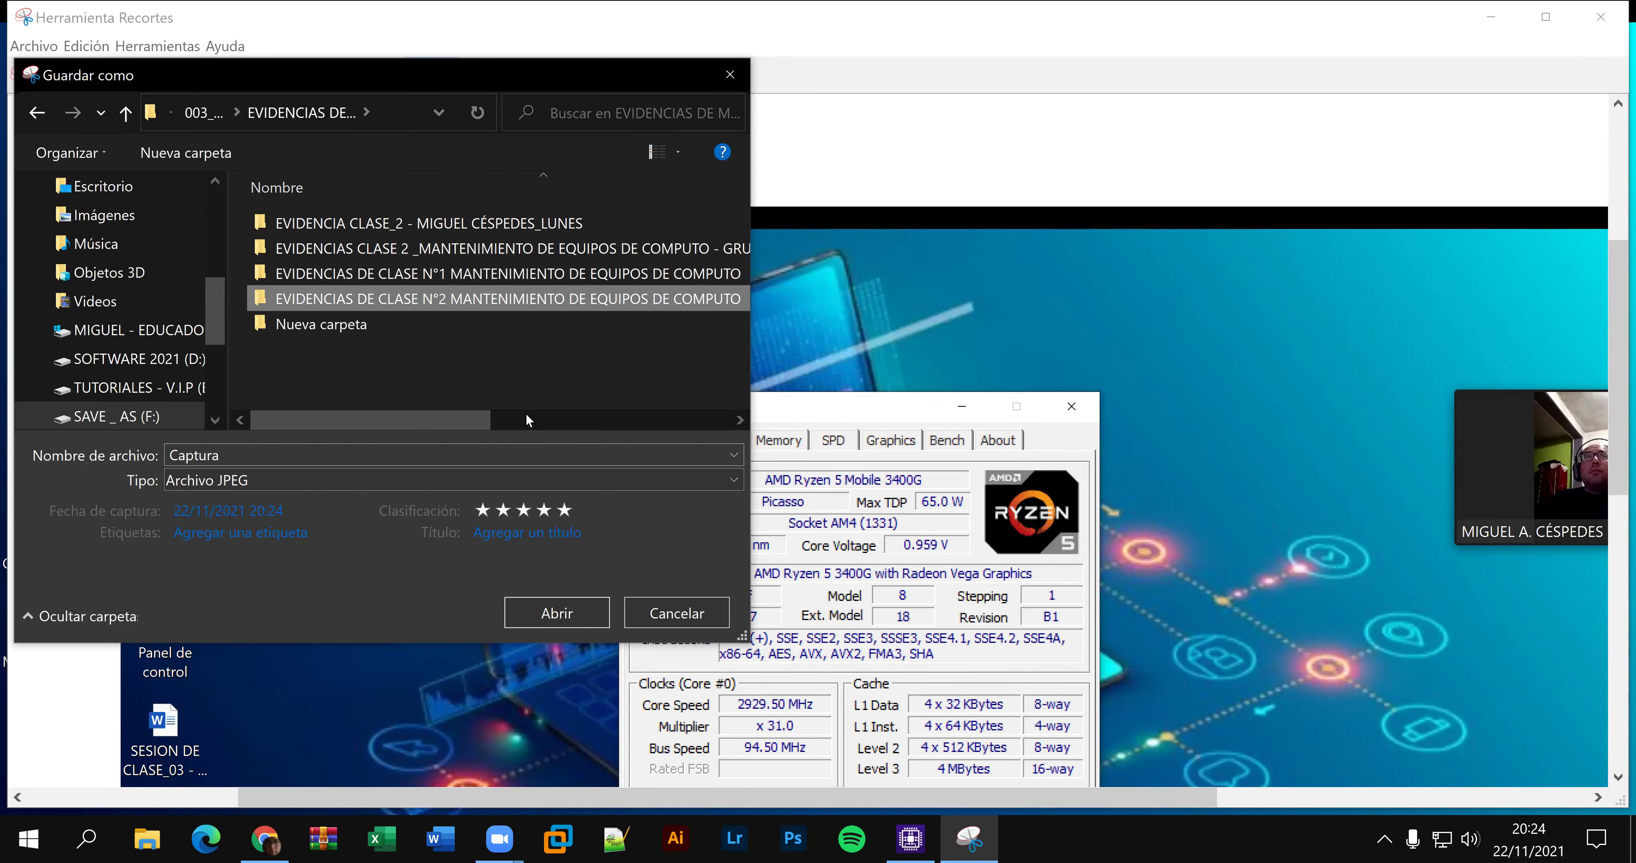
left_click_drag(419, 421, 498, 425)
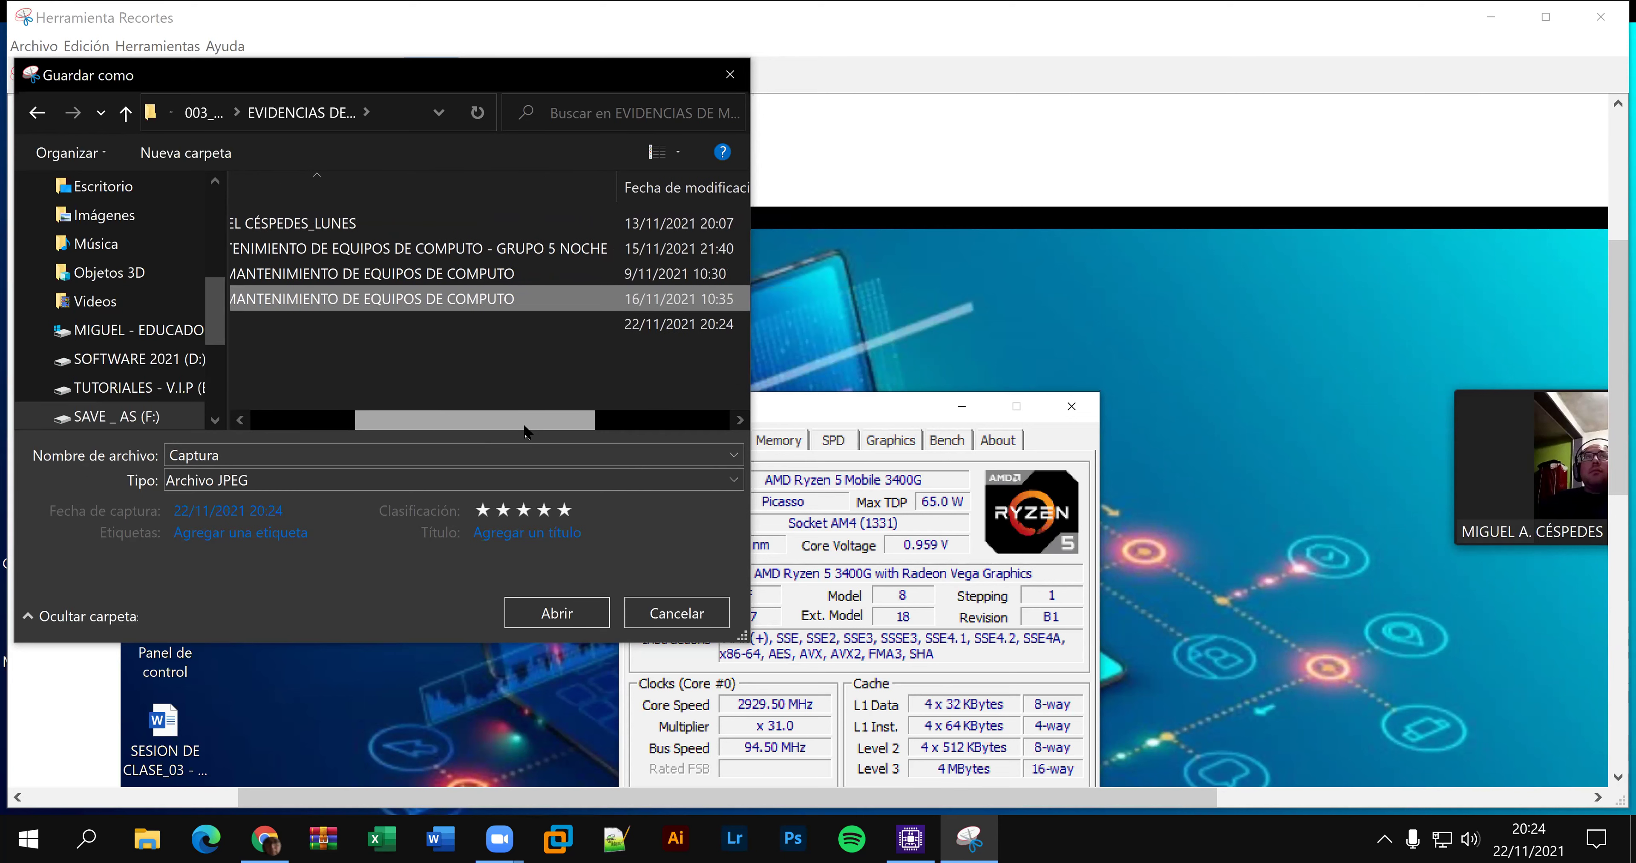
left_click_drag(525, 430, 353, 407)
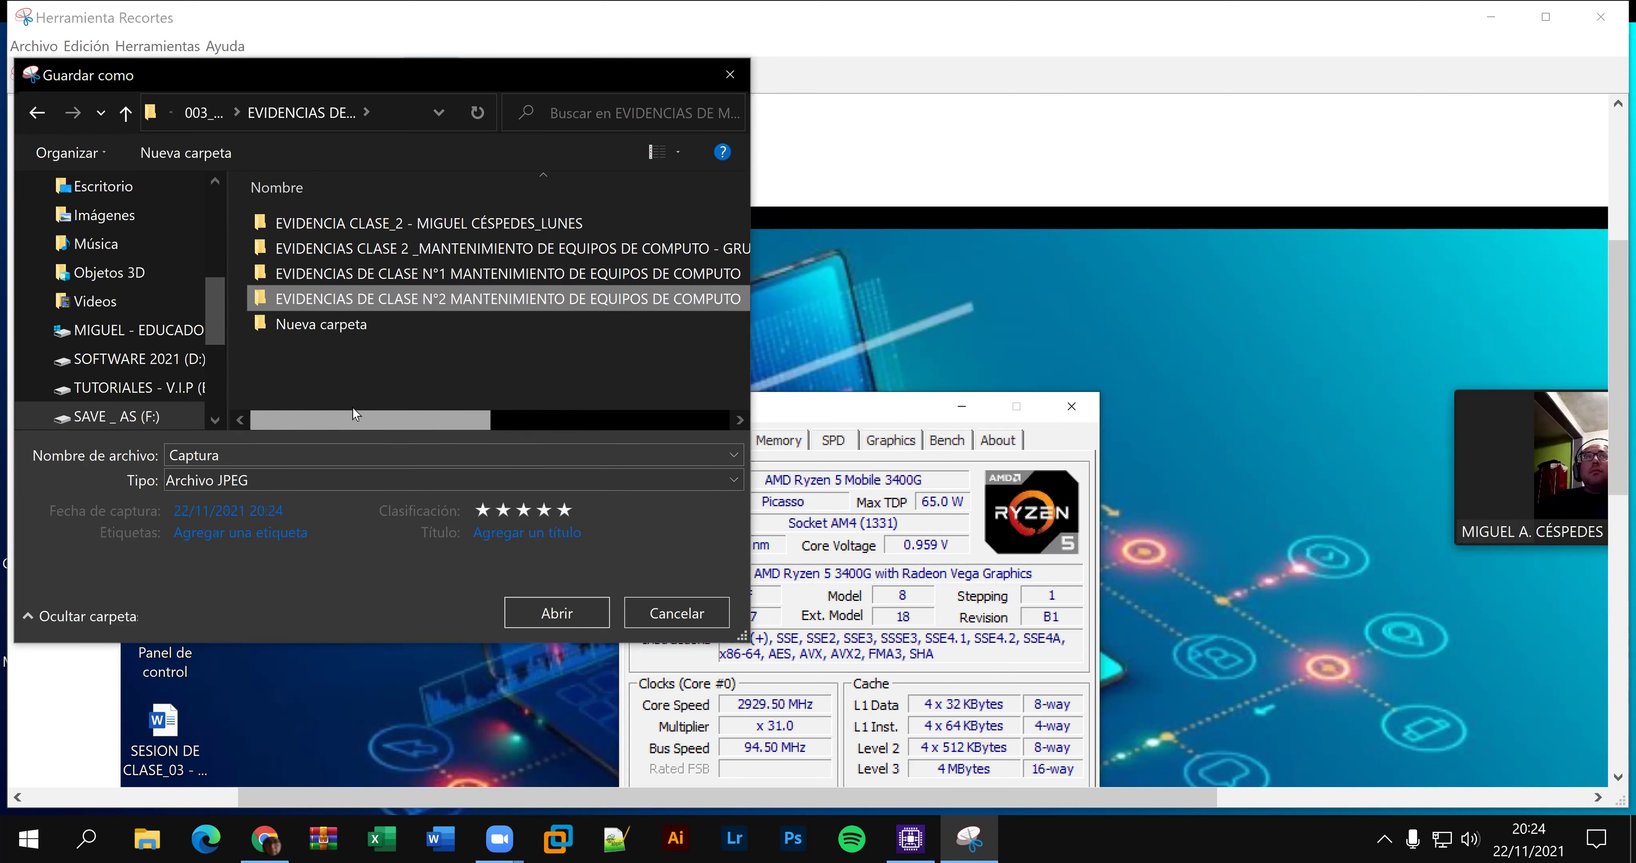
- Rename the new folder EVIDENCIAS CLASE 3 _MANTENIMIENTO DE EQUIPOS DE COMPUTO, reusing the class 2 name
left_click(497, 249)
left_click(498, 250)
right_click(497, 251)
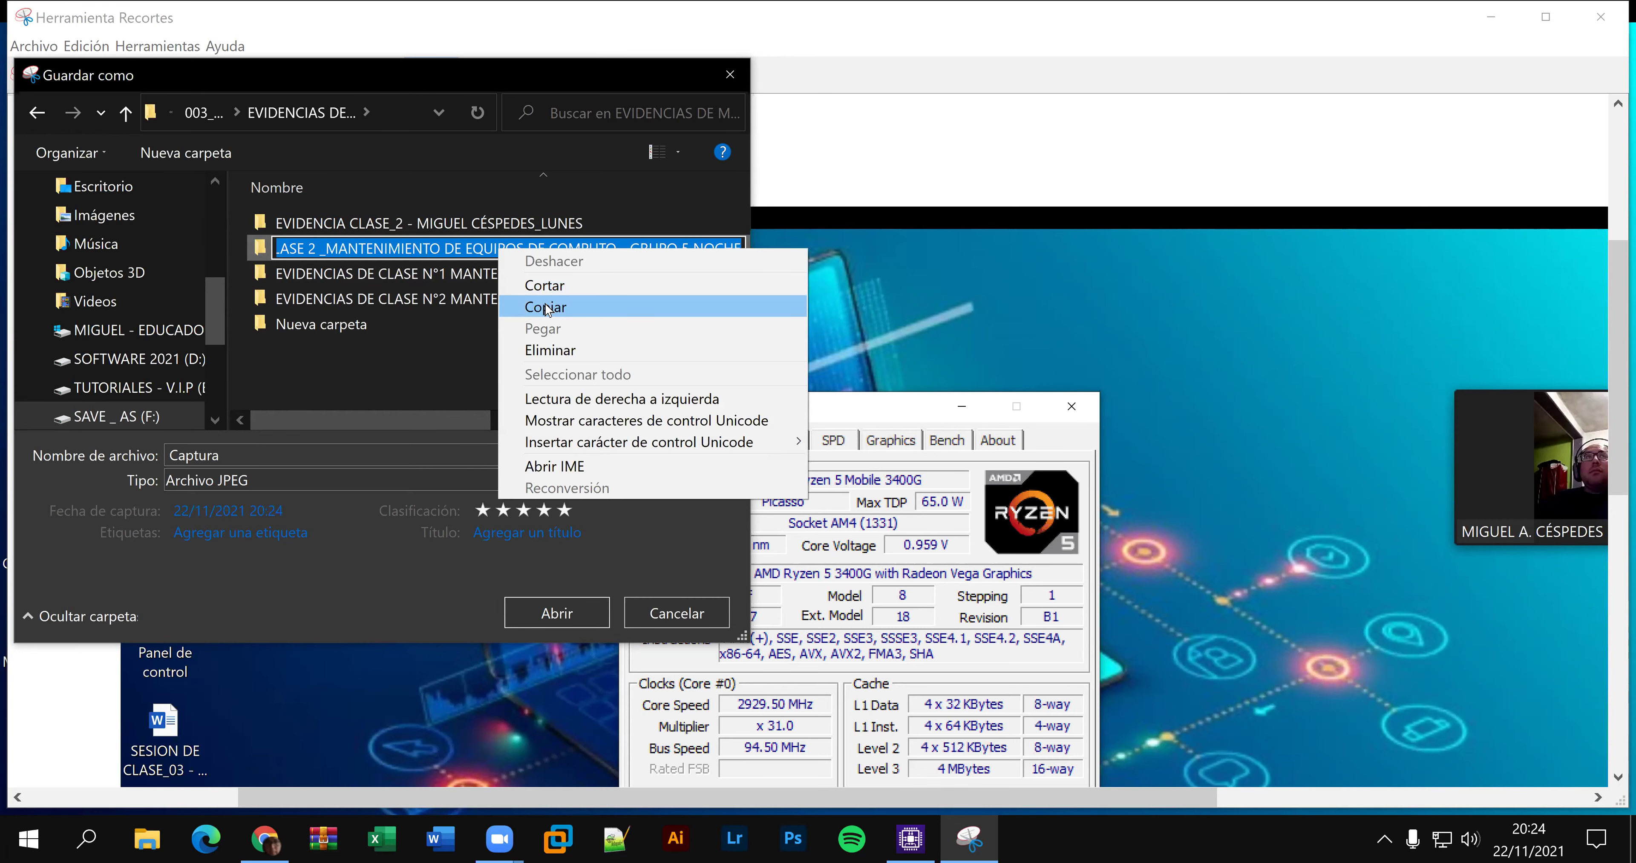
left_click(545, 309)
left_click(320, 329)
left_click(325, 327)
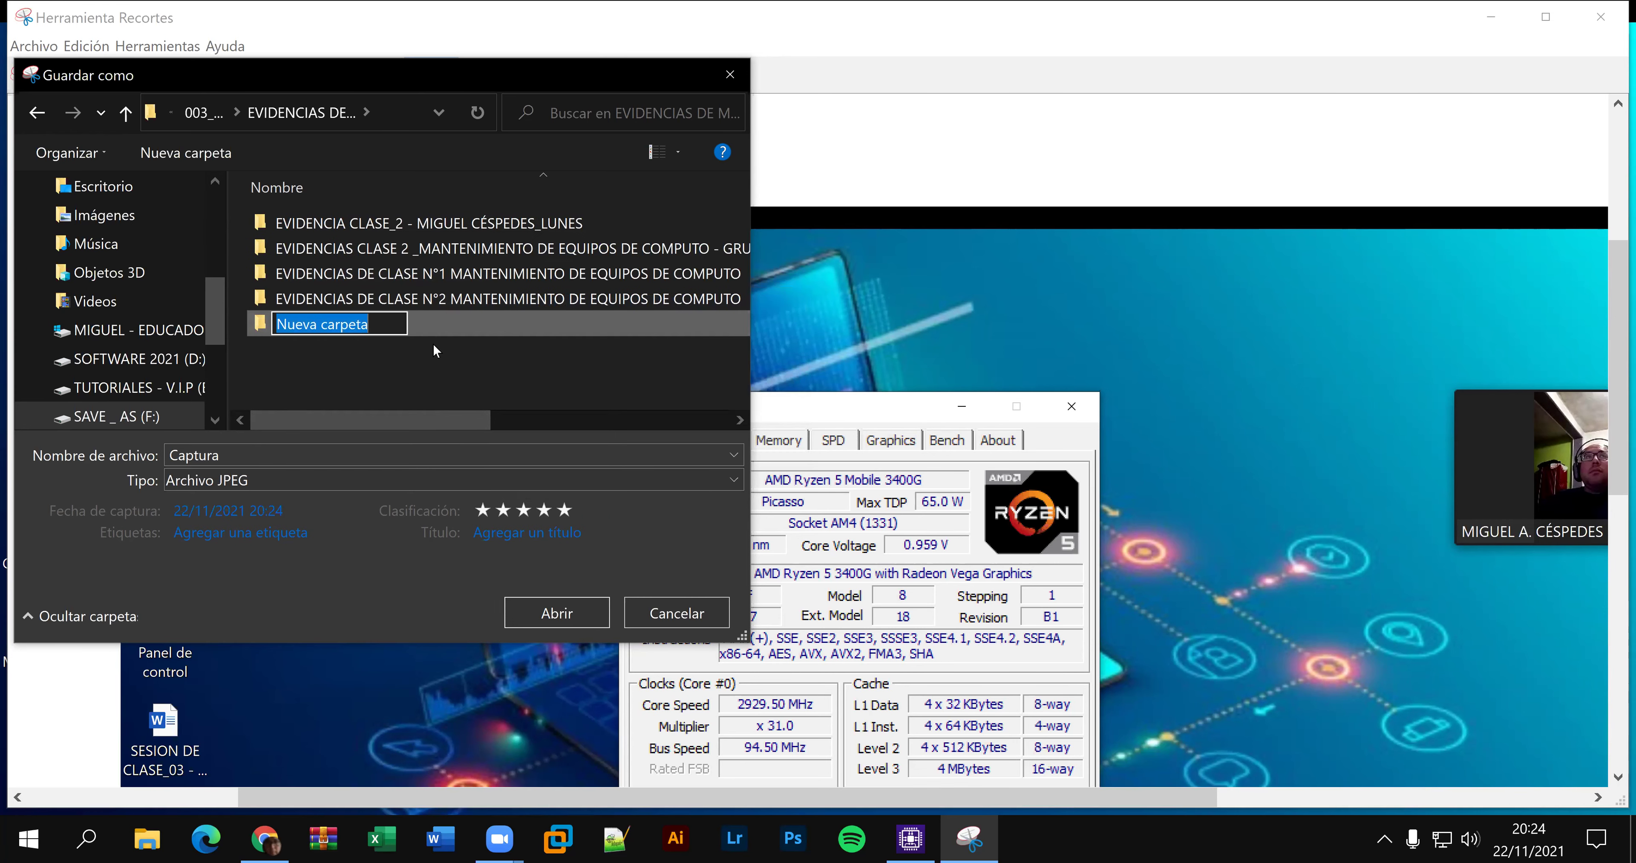
key("ctrl+v")
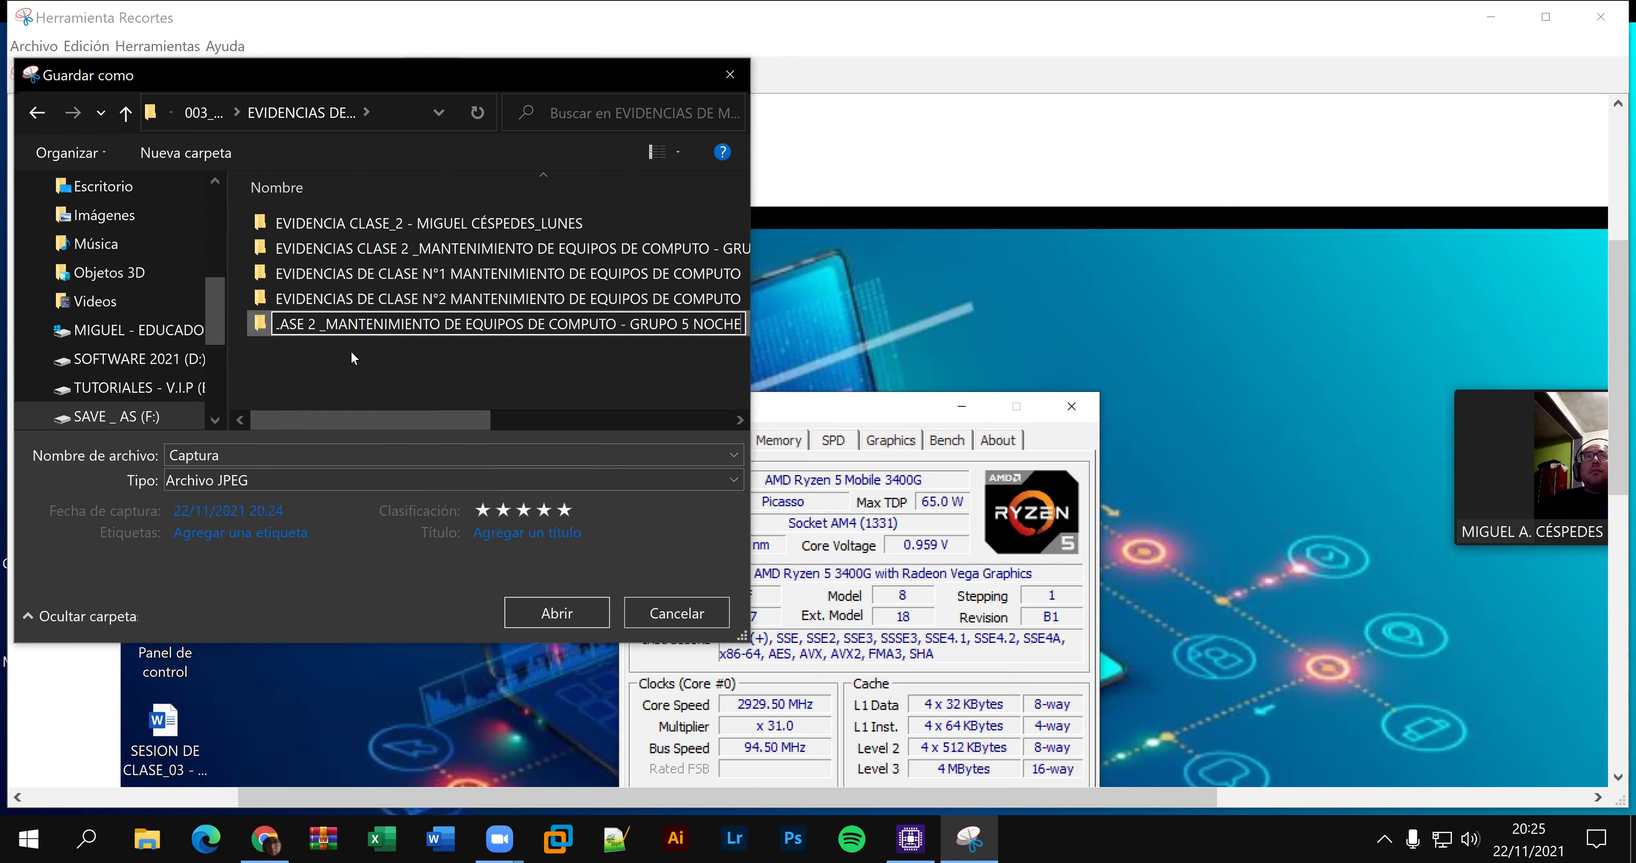
double_click(313, 322)
type("3")
key("Return")
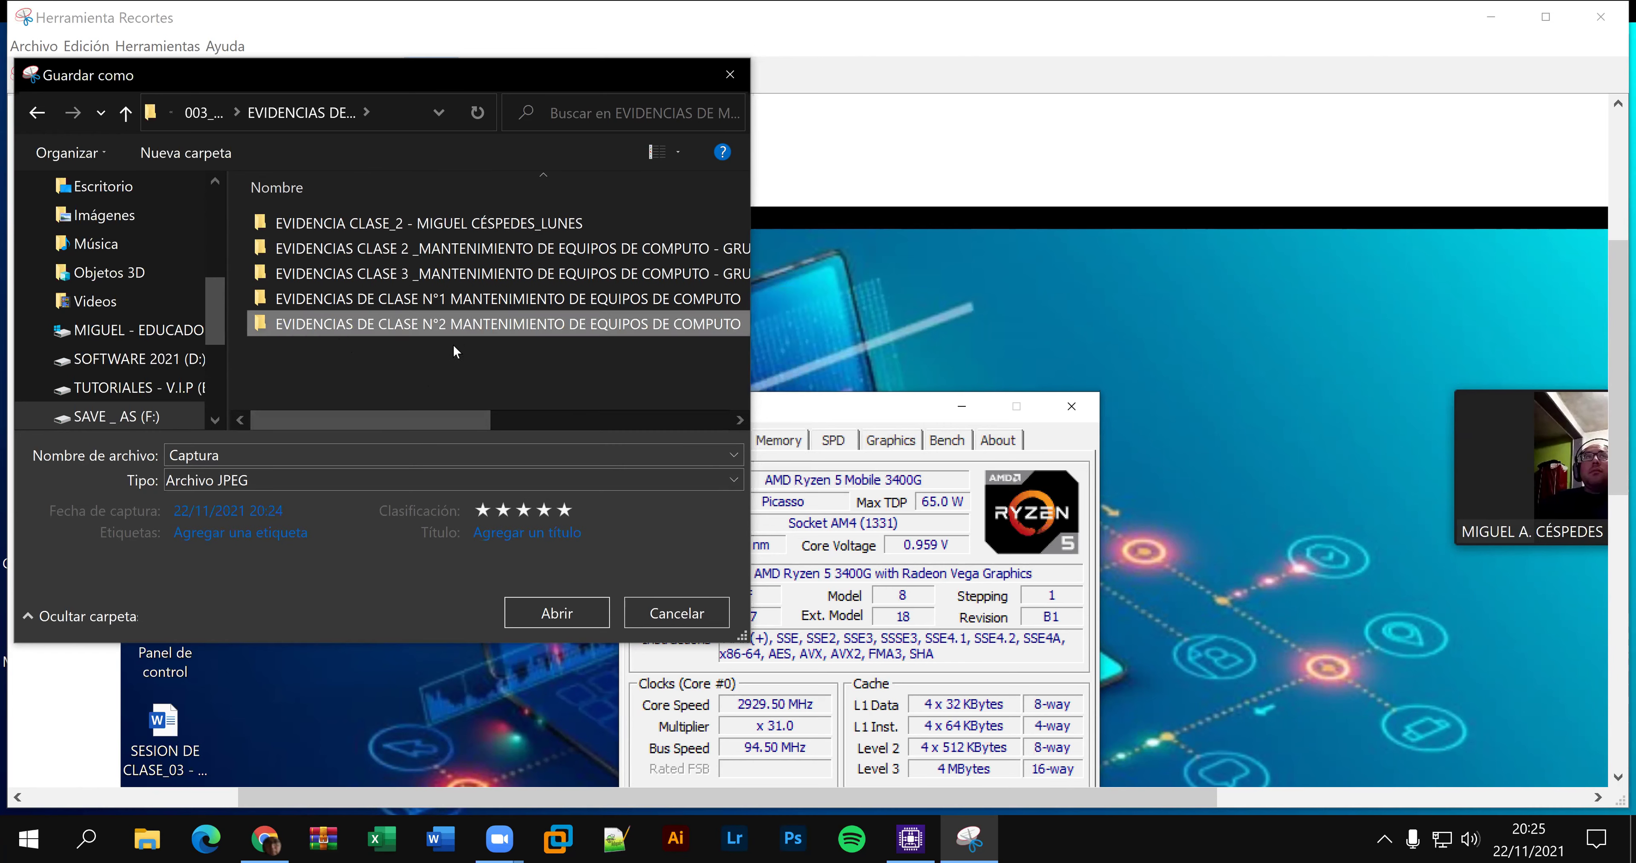
- Open the new EVIDENCIAS CLASE 3 folder and select the current file name, Captura
double_click(487, 275)
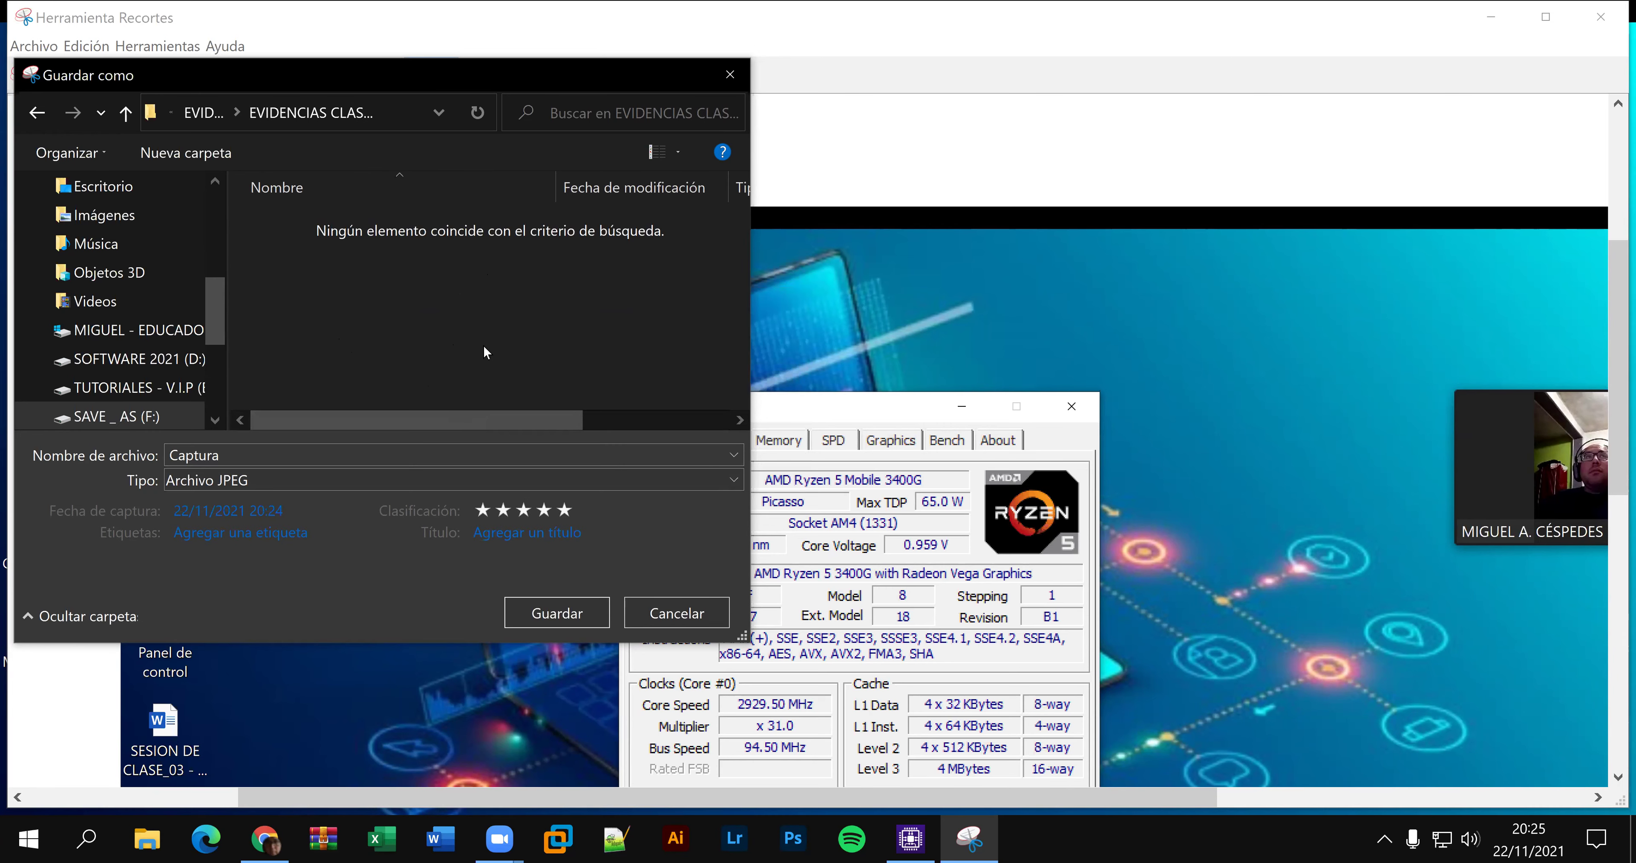
left_click(434, 448)
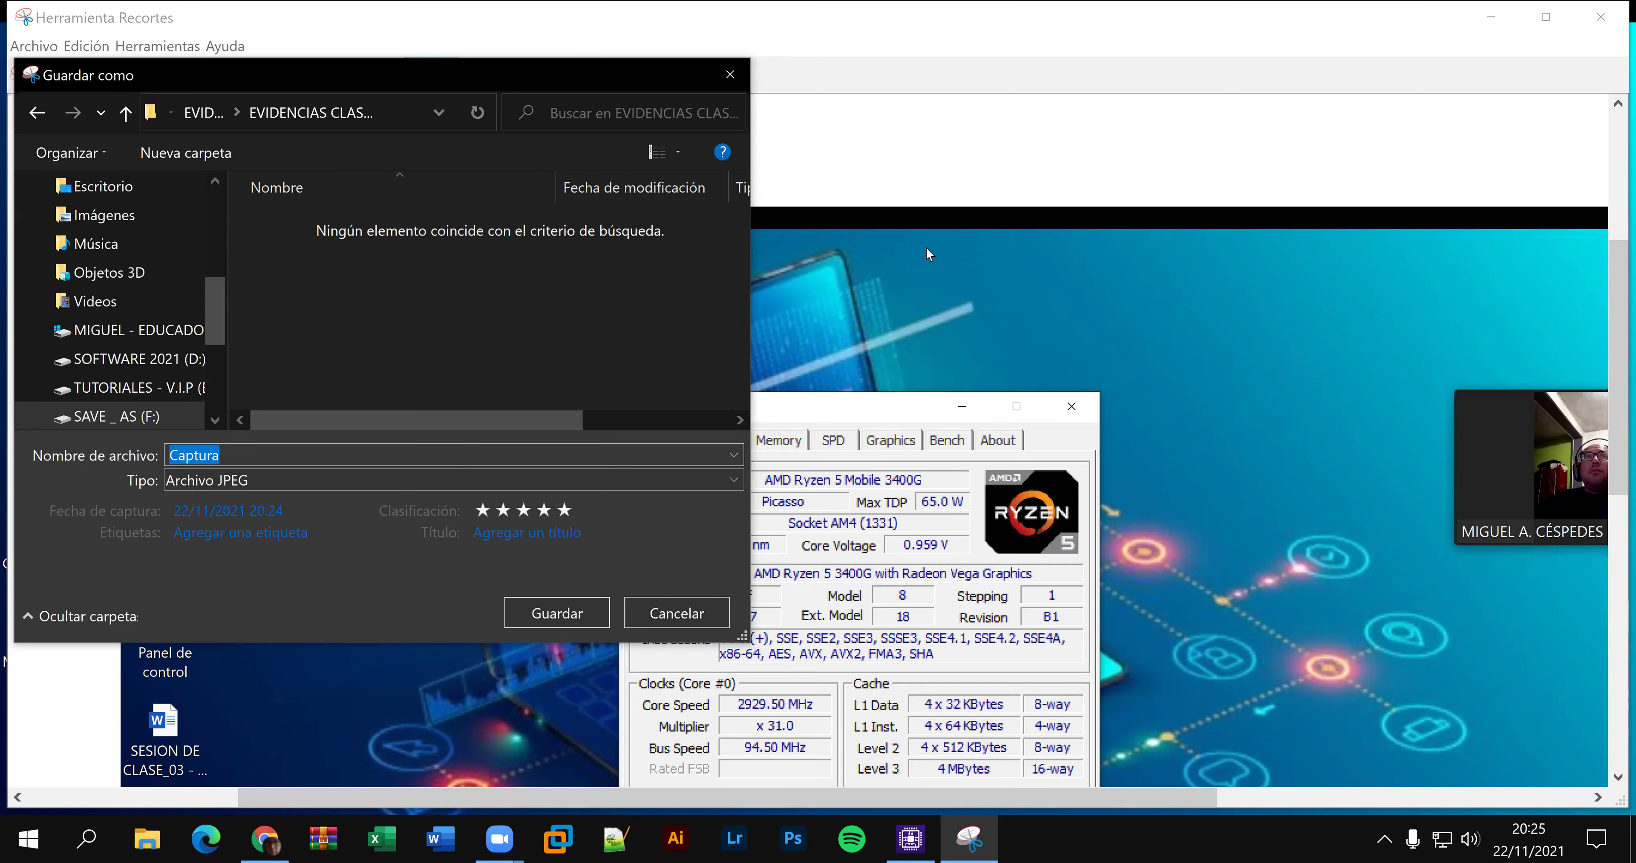
- Save the JPEG as EVIDENCIAS_CLASE_3-001 - the student's name - GRUPO_5
type("EVID")
key("BackSpace")
type("ND")
type("IA")
type("S_")
left_click(192, 455)
type("DEN")
key("Delete")
key("Delete")
type("CIAS_CLASE_3")
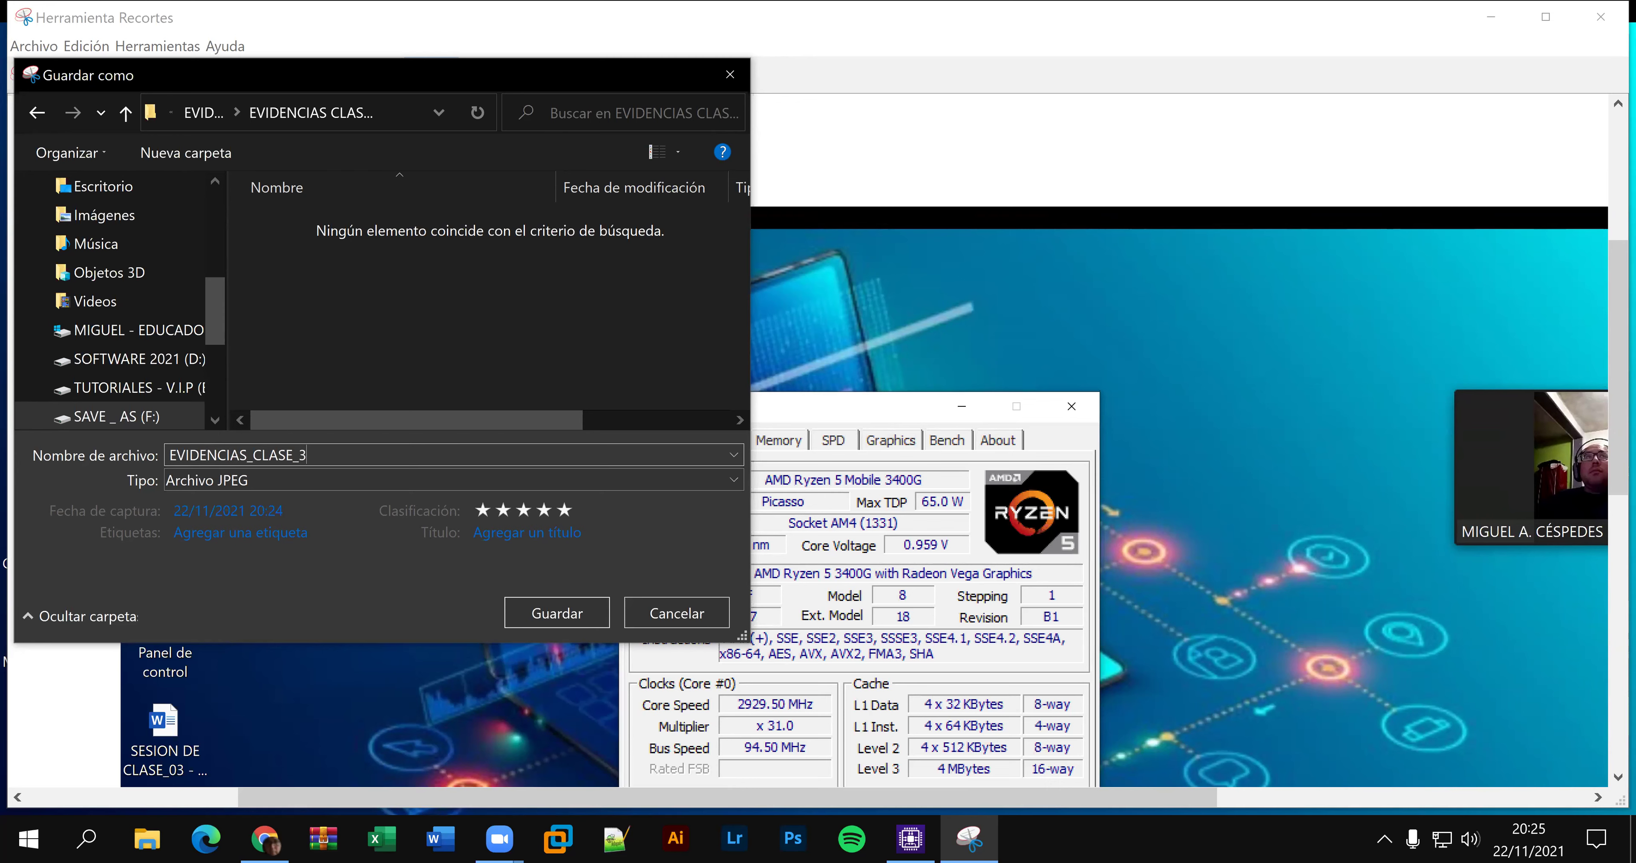
type("-0")
type("01")
key("BackSpace")
key("Left")
type("E")
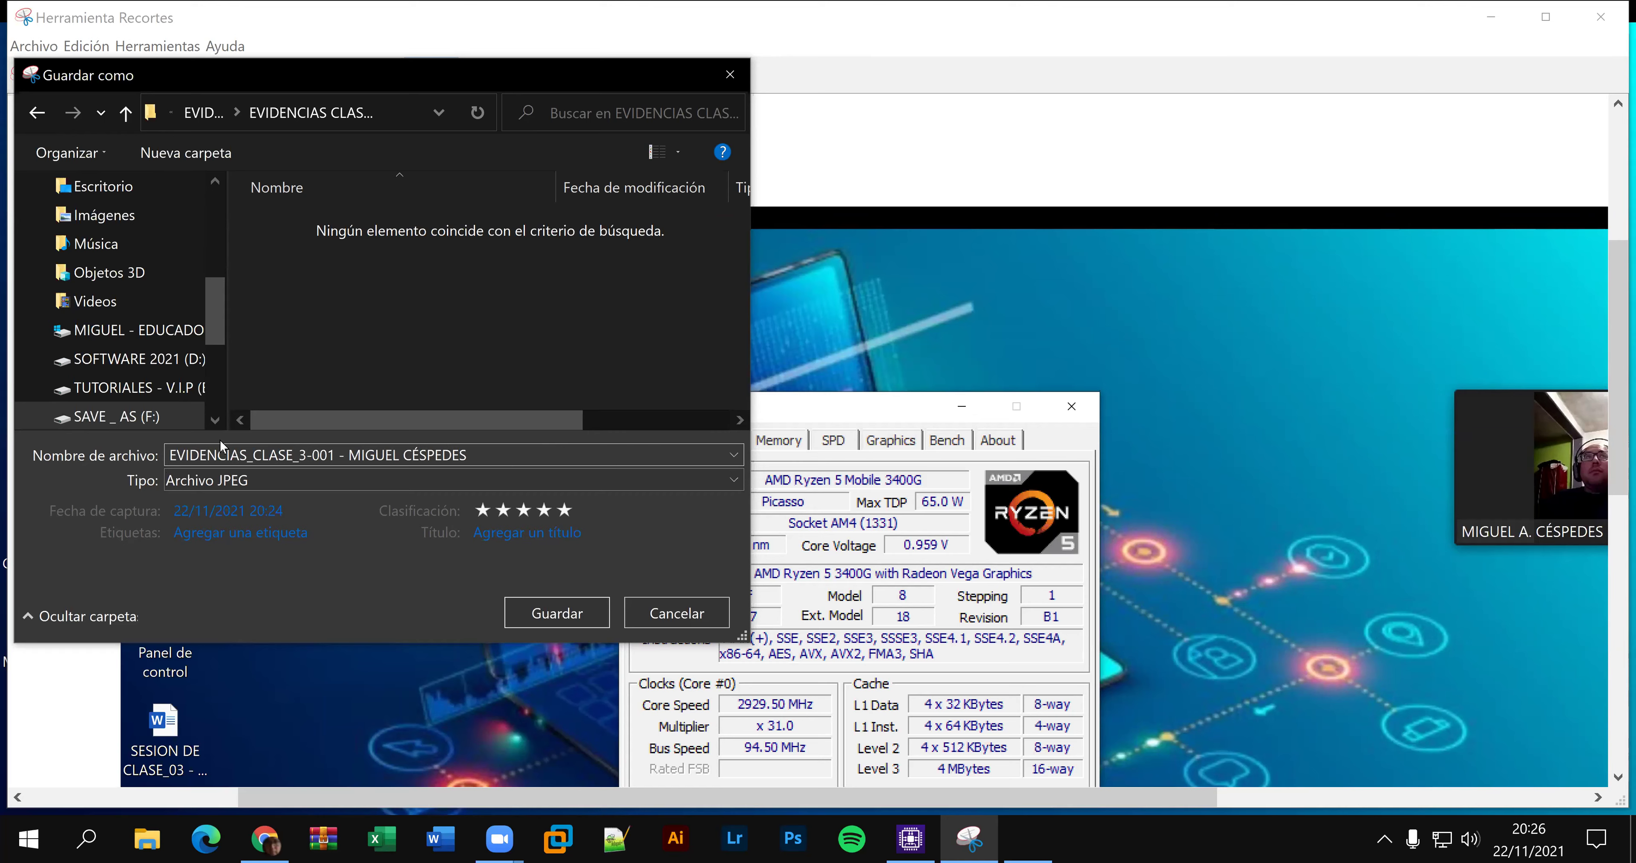
key("super+plus")
key("super+plus")
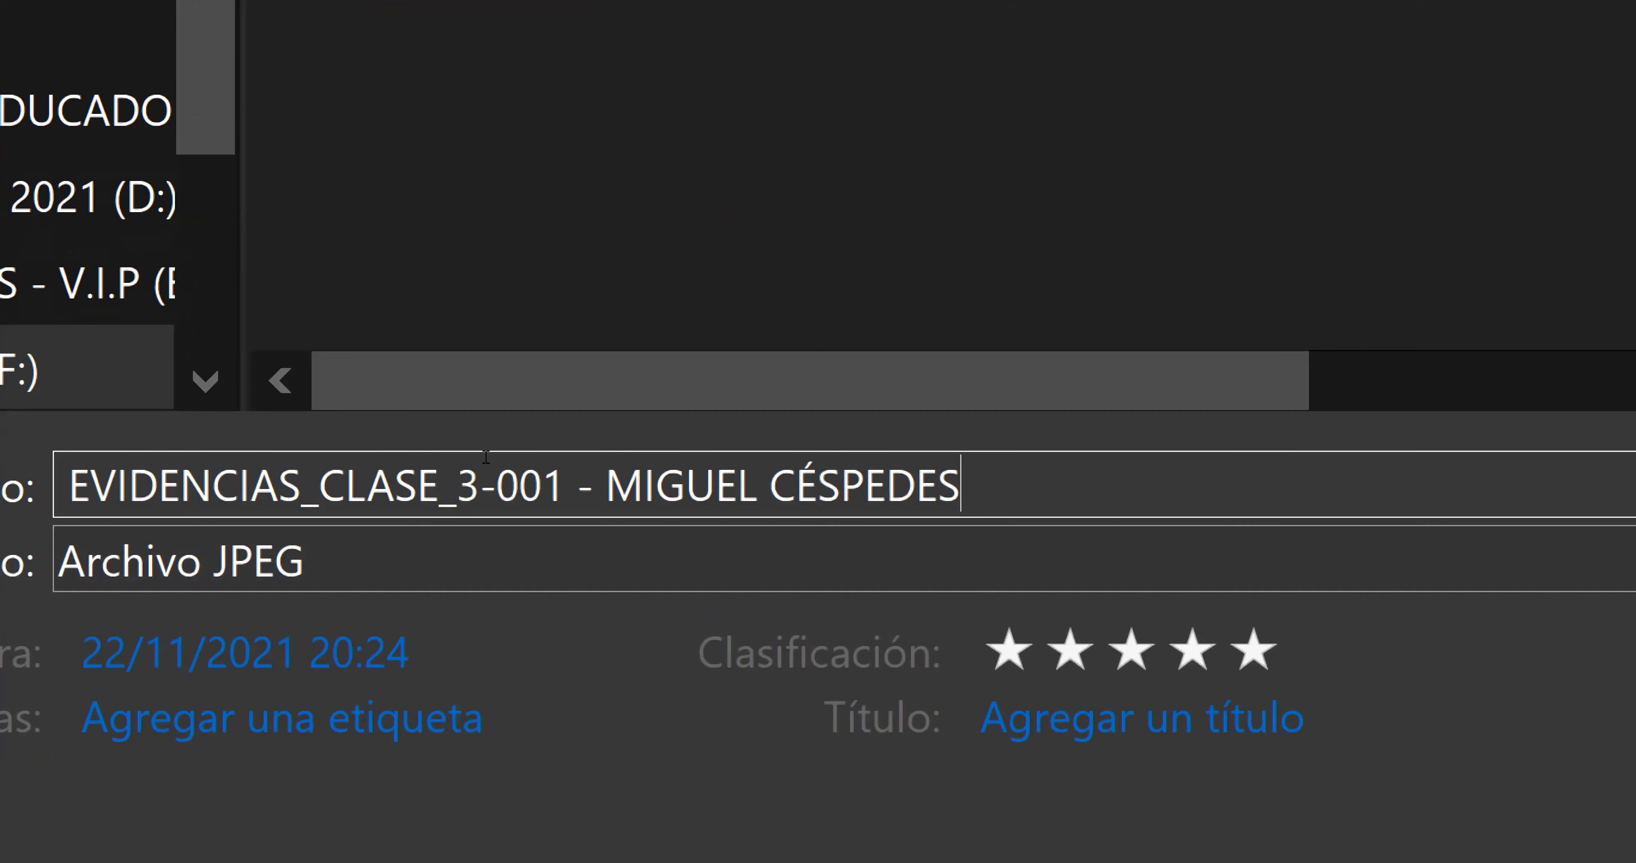
type("- G")
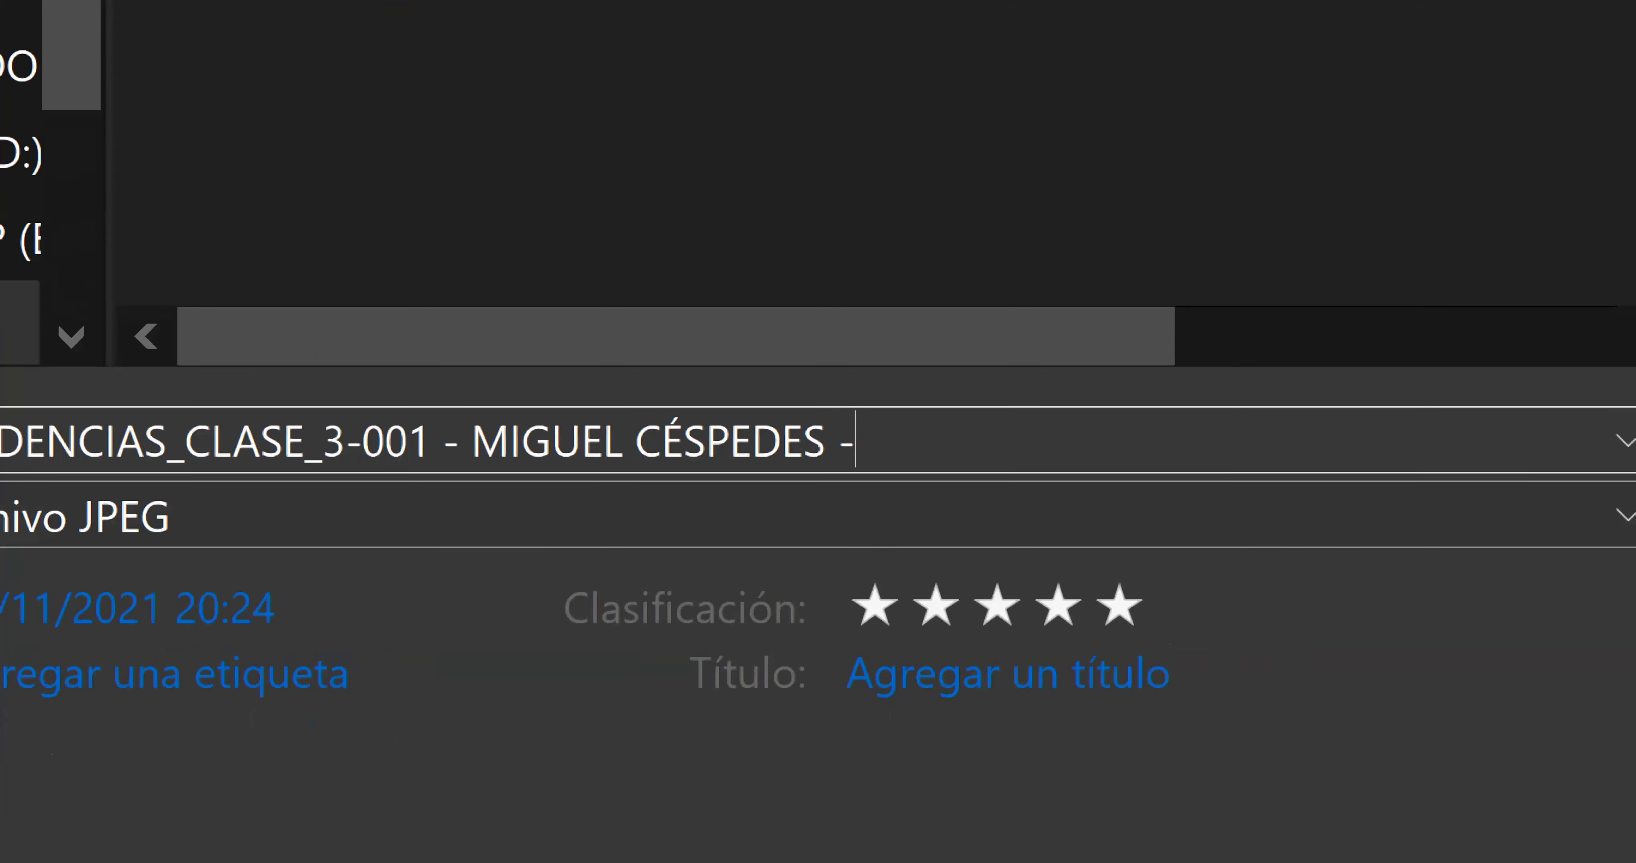
type("RUPO")
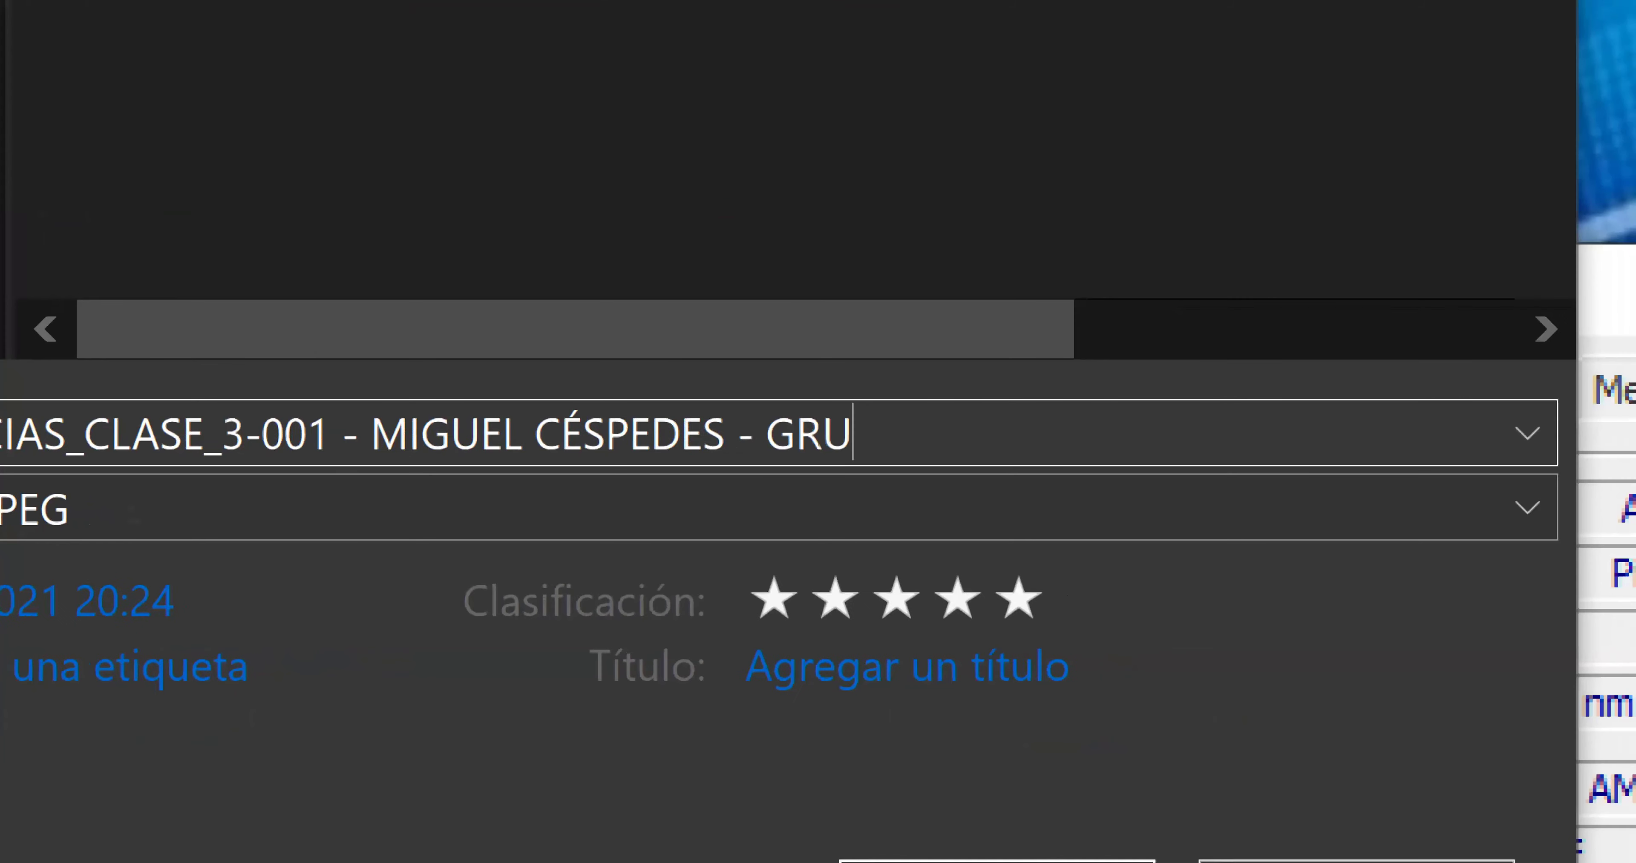
type("_5")
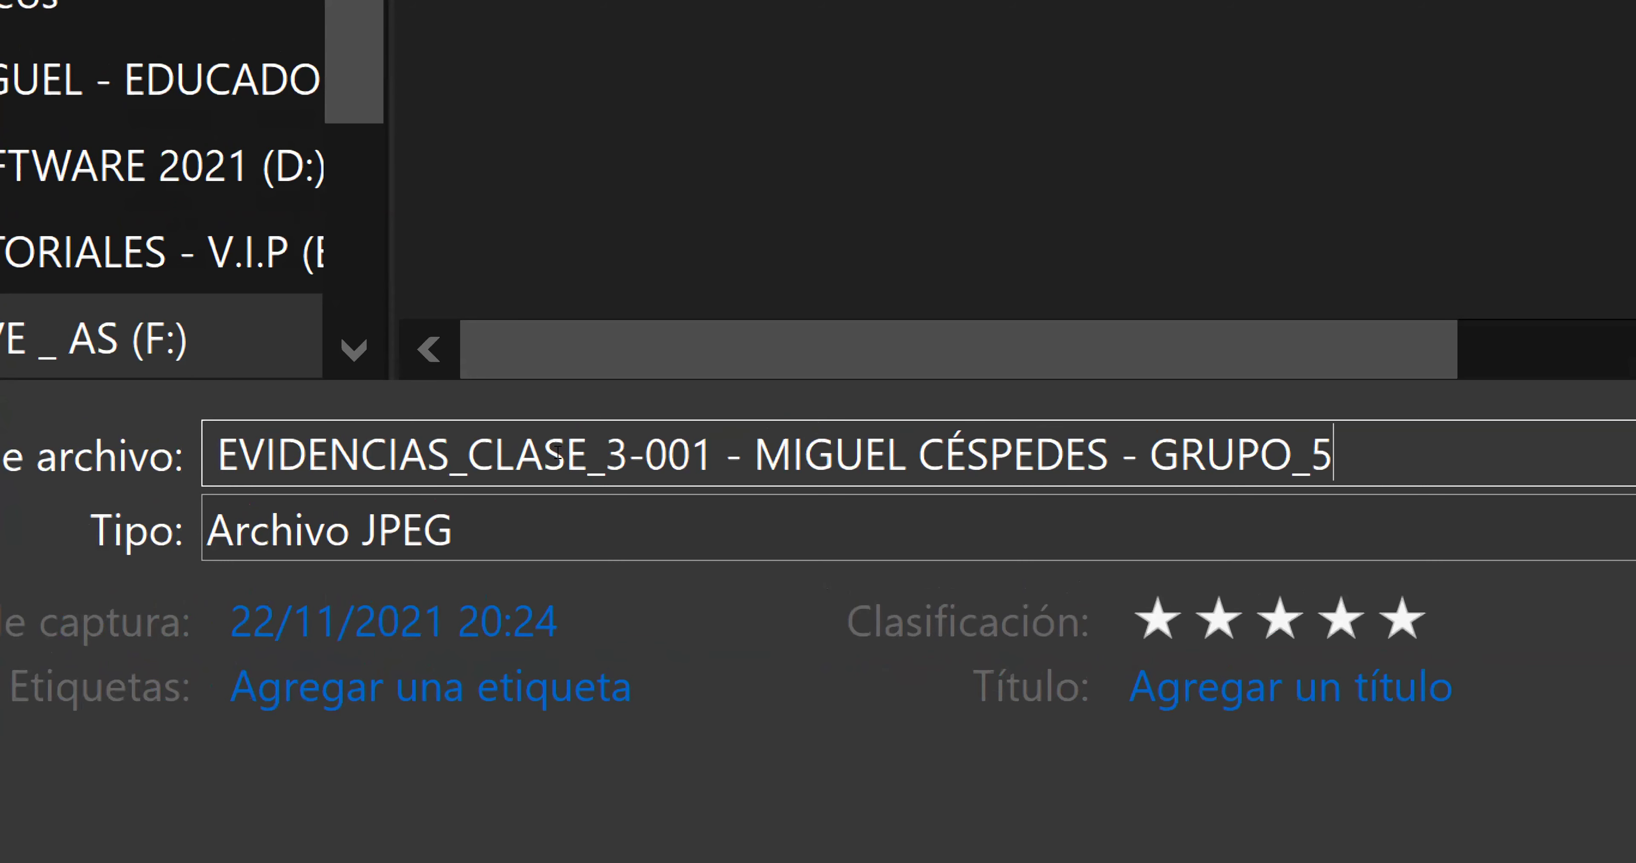
key("super+minus")
key("super+minus")
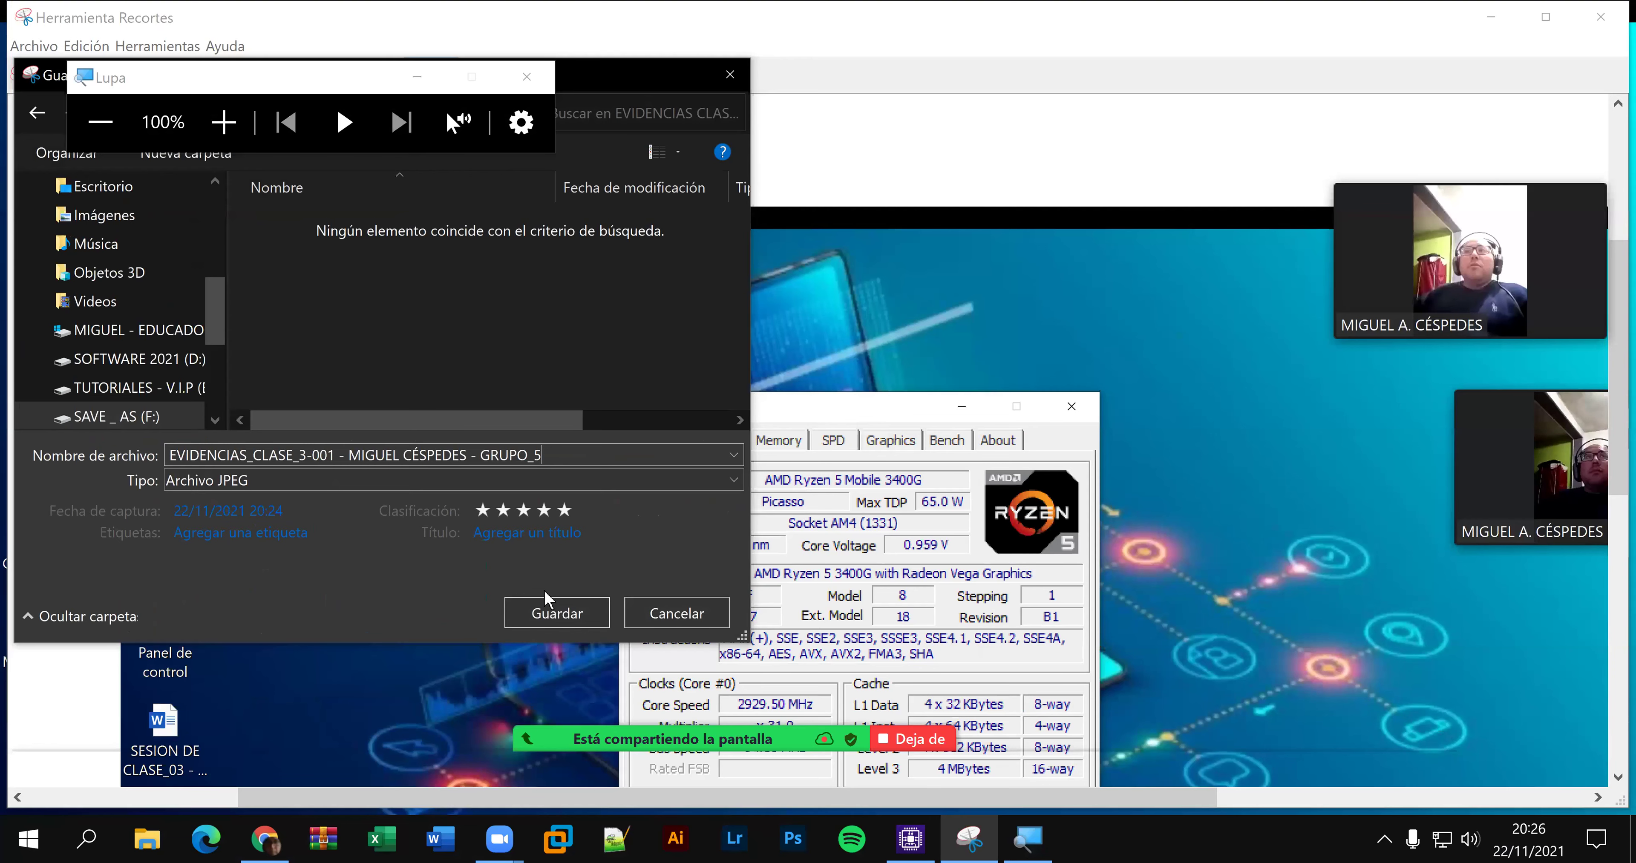
left_click(550, 603)
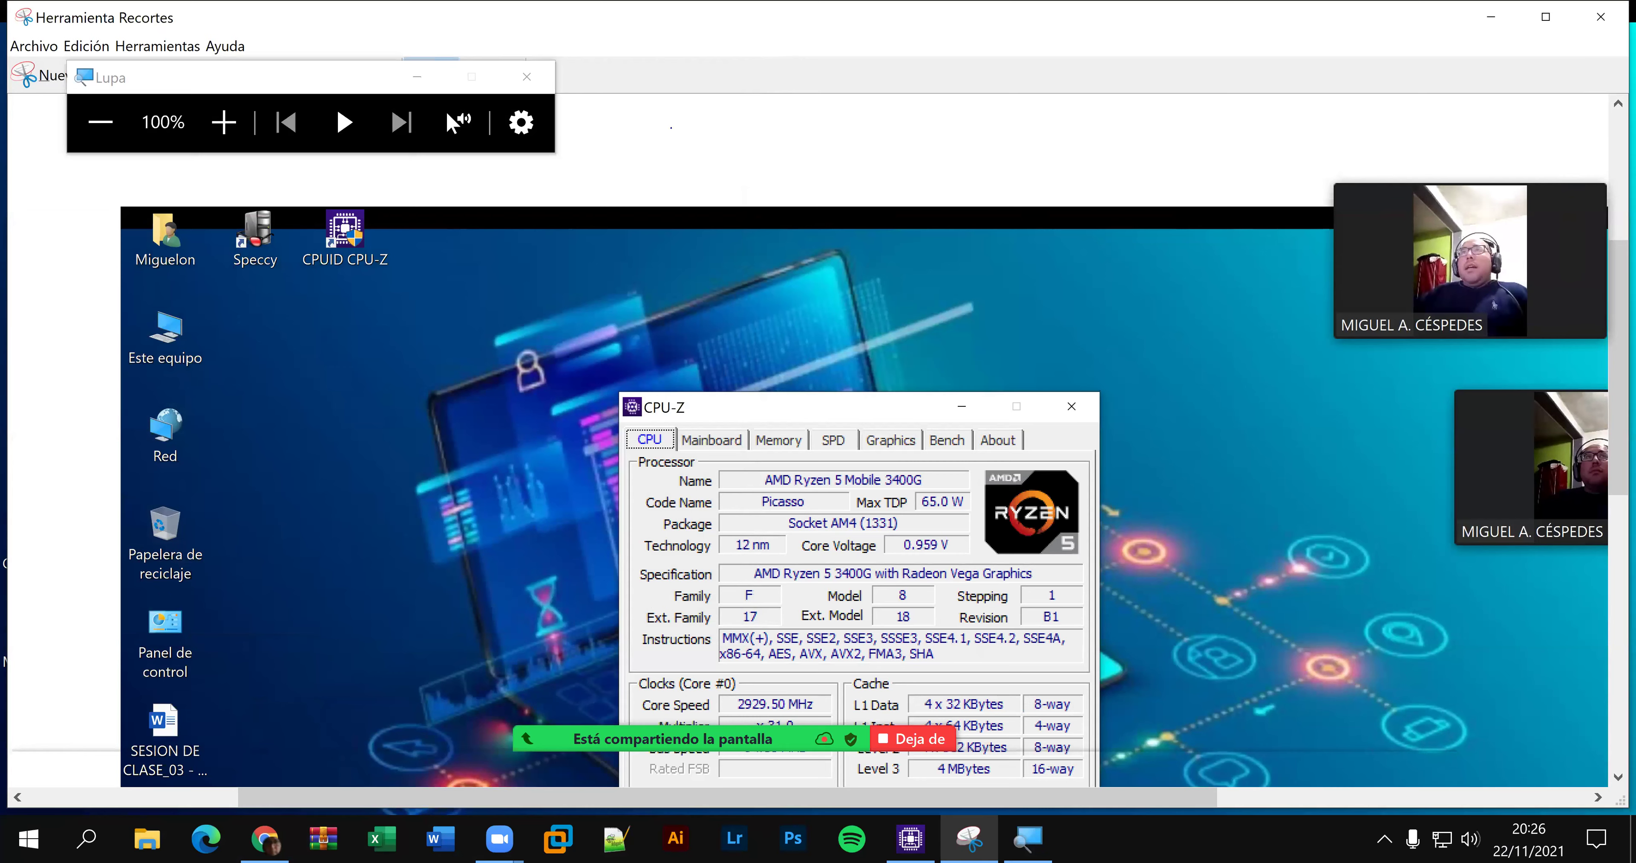
- Close the magnifier, snip a rectangle around the CPU-Z window, and save it as Captura
left_click(534, 66)
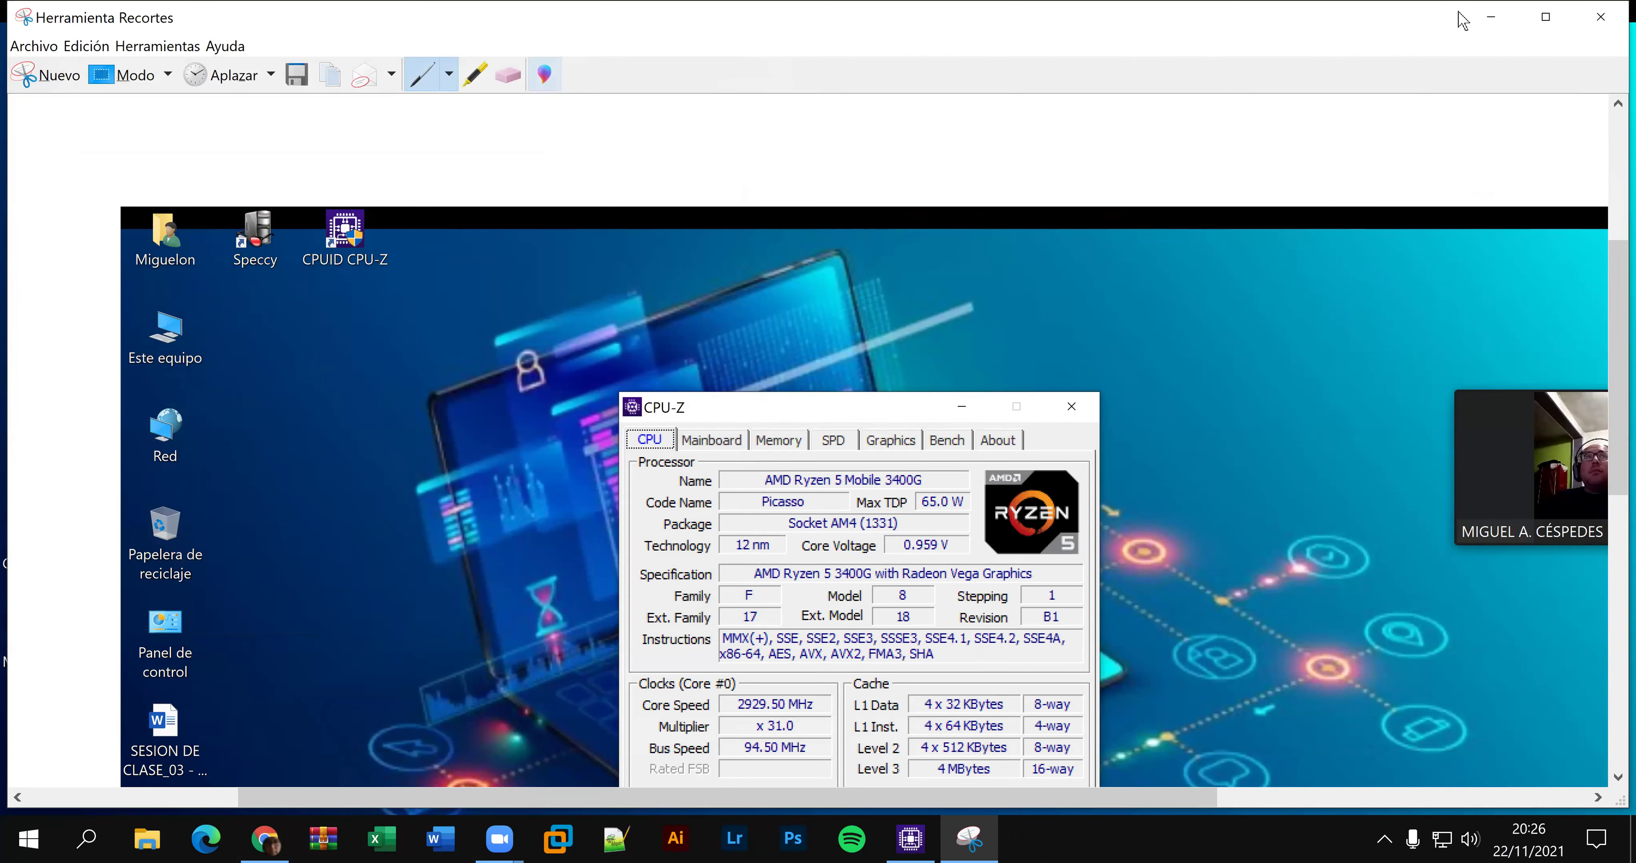
left_click(57, 75)
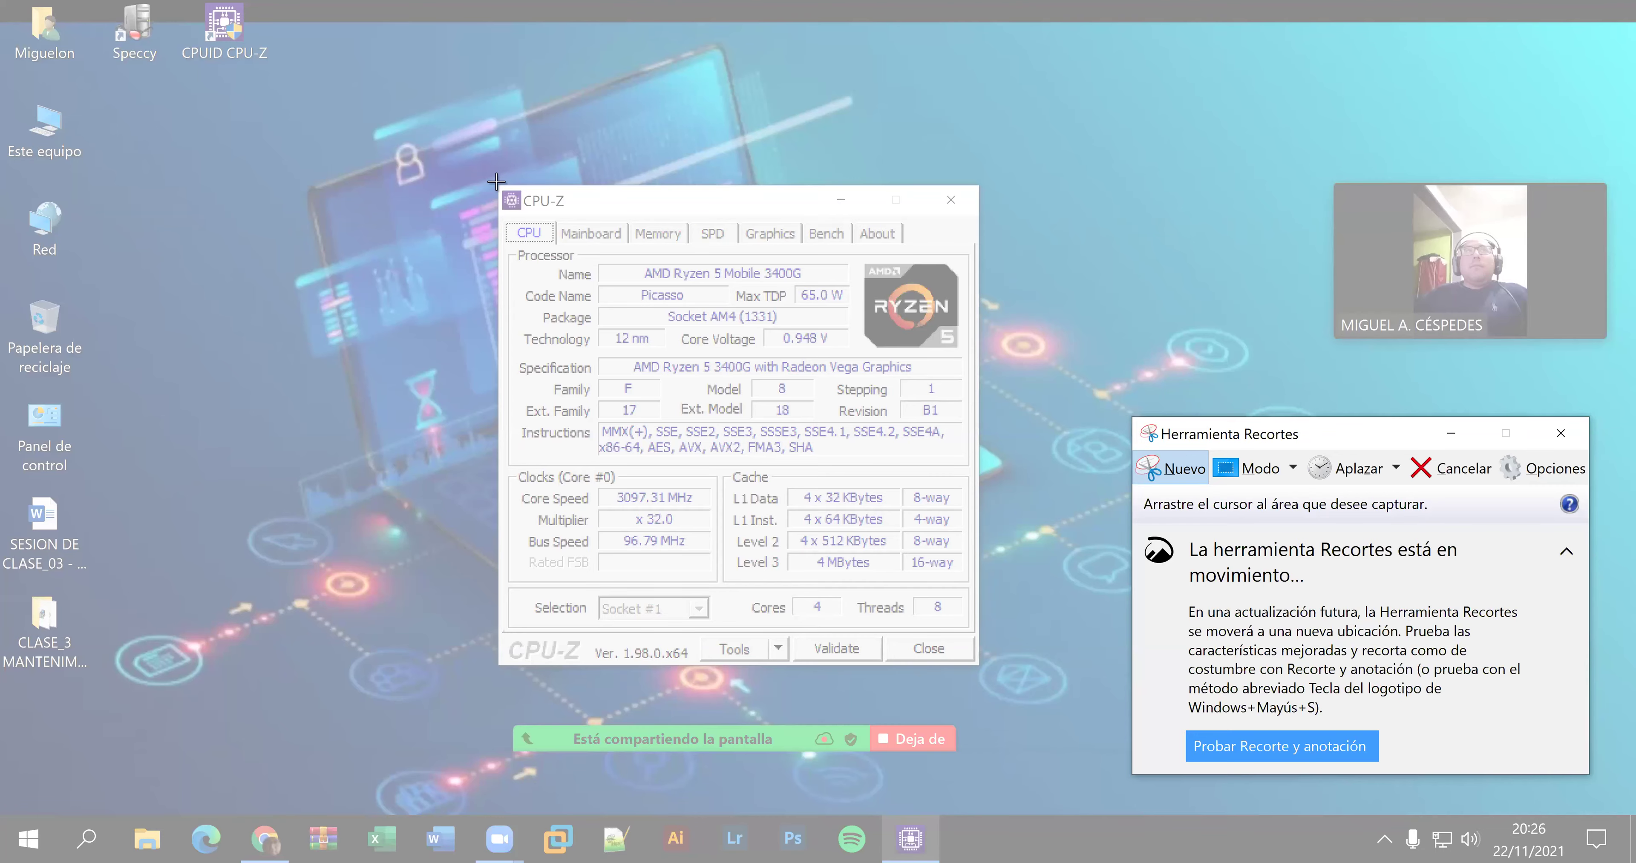
left_click_drag(498, 183, 978, 666)
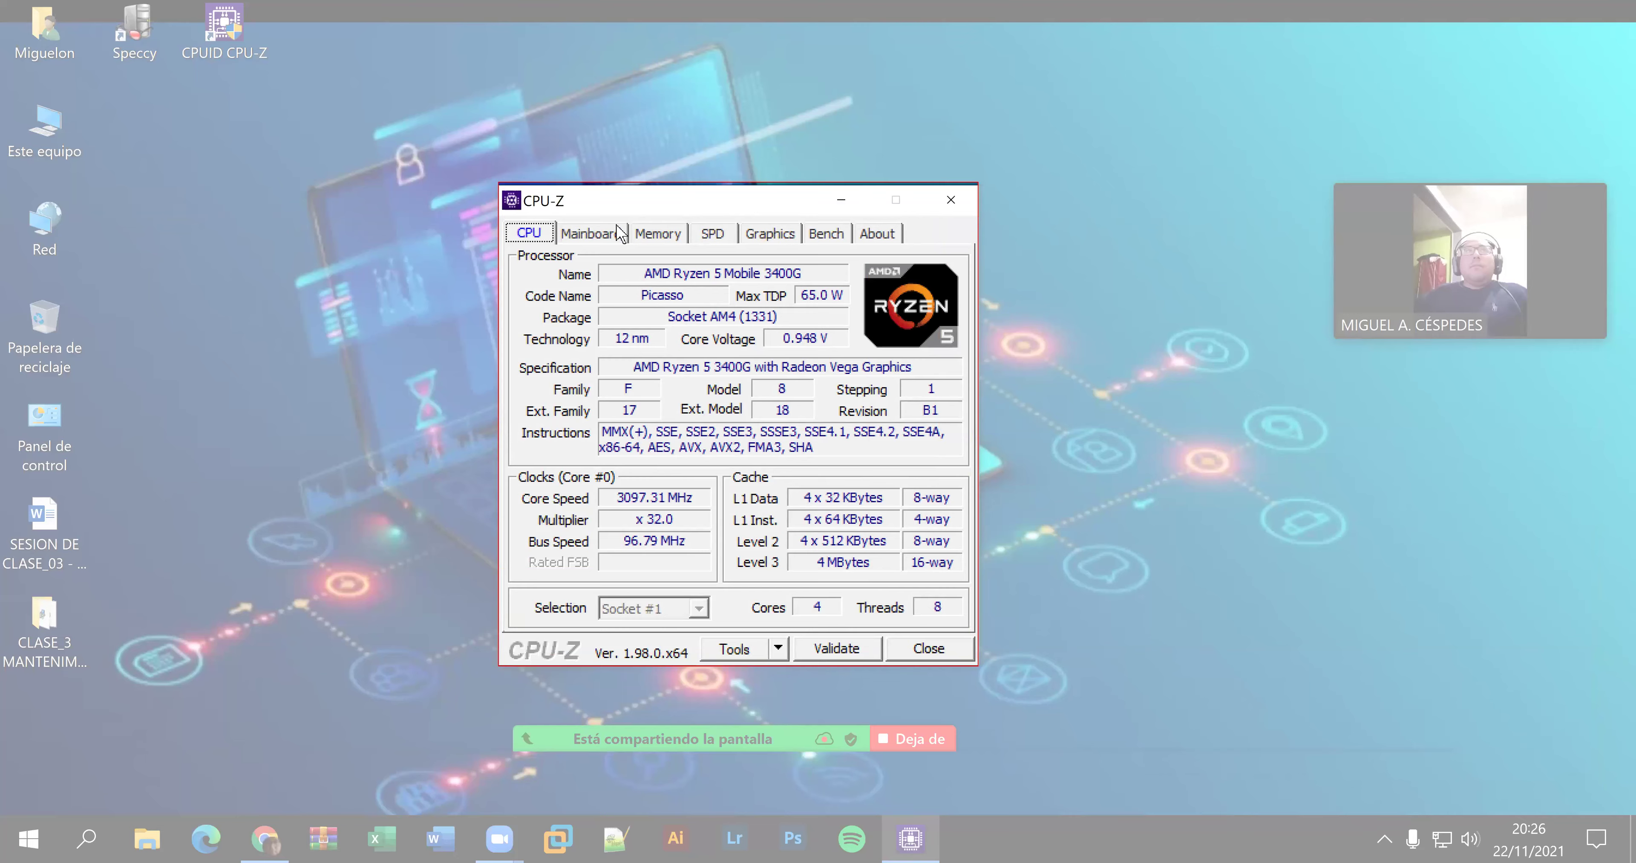
left_click(672, 75)
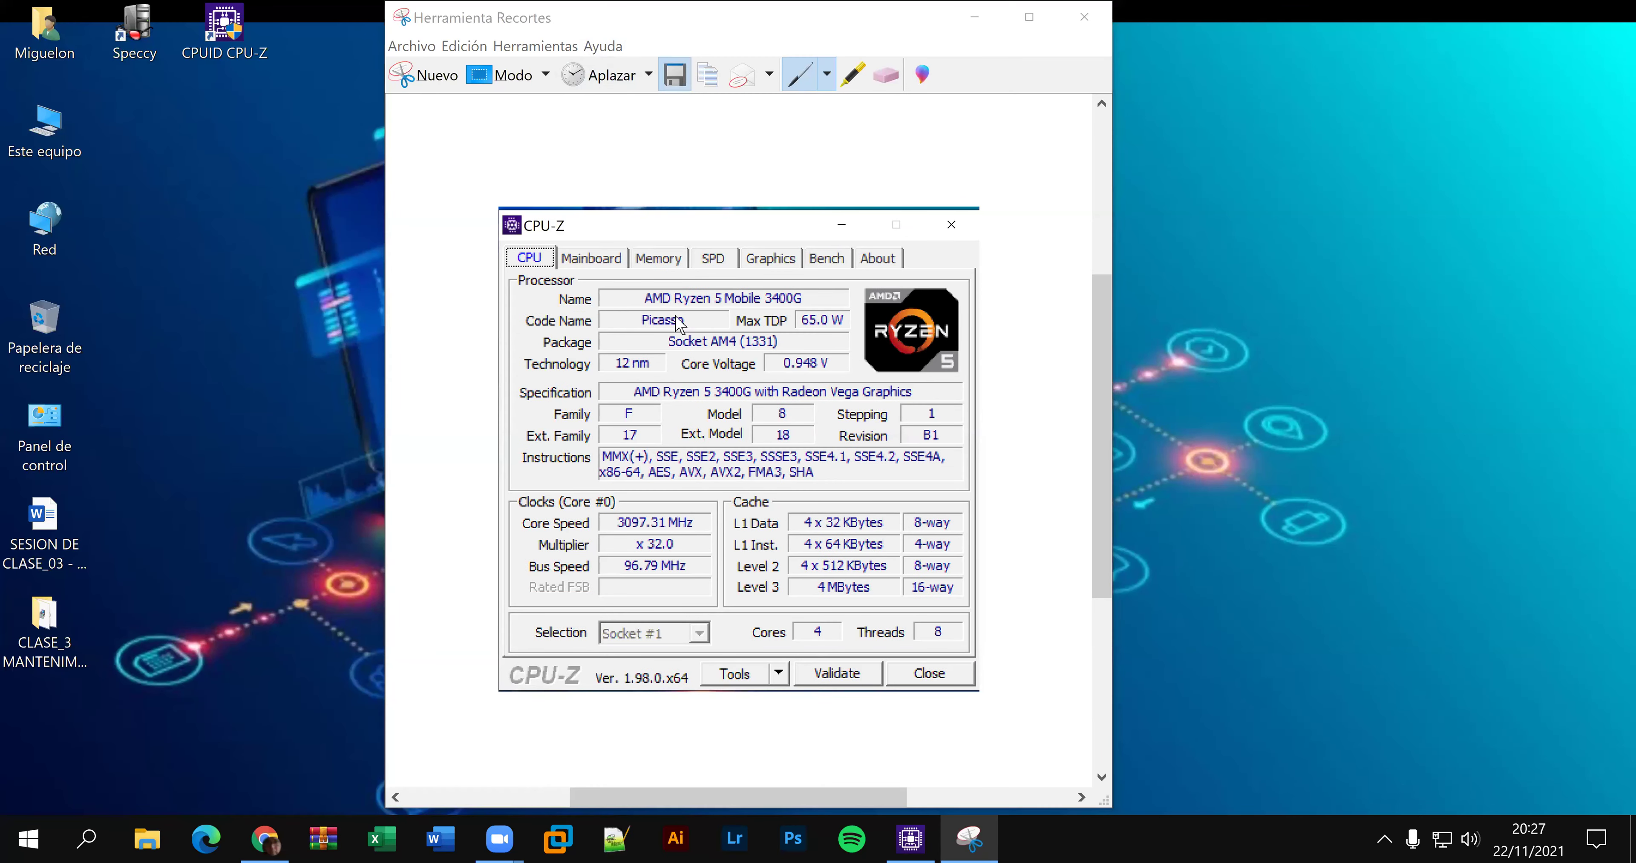
left_click(953, 607)
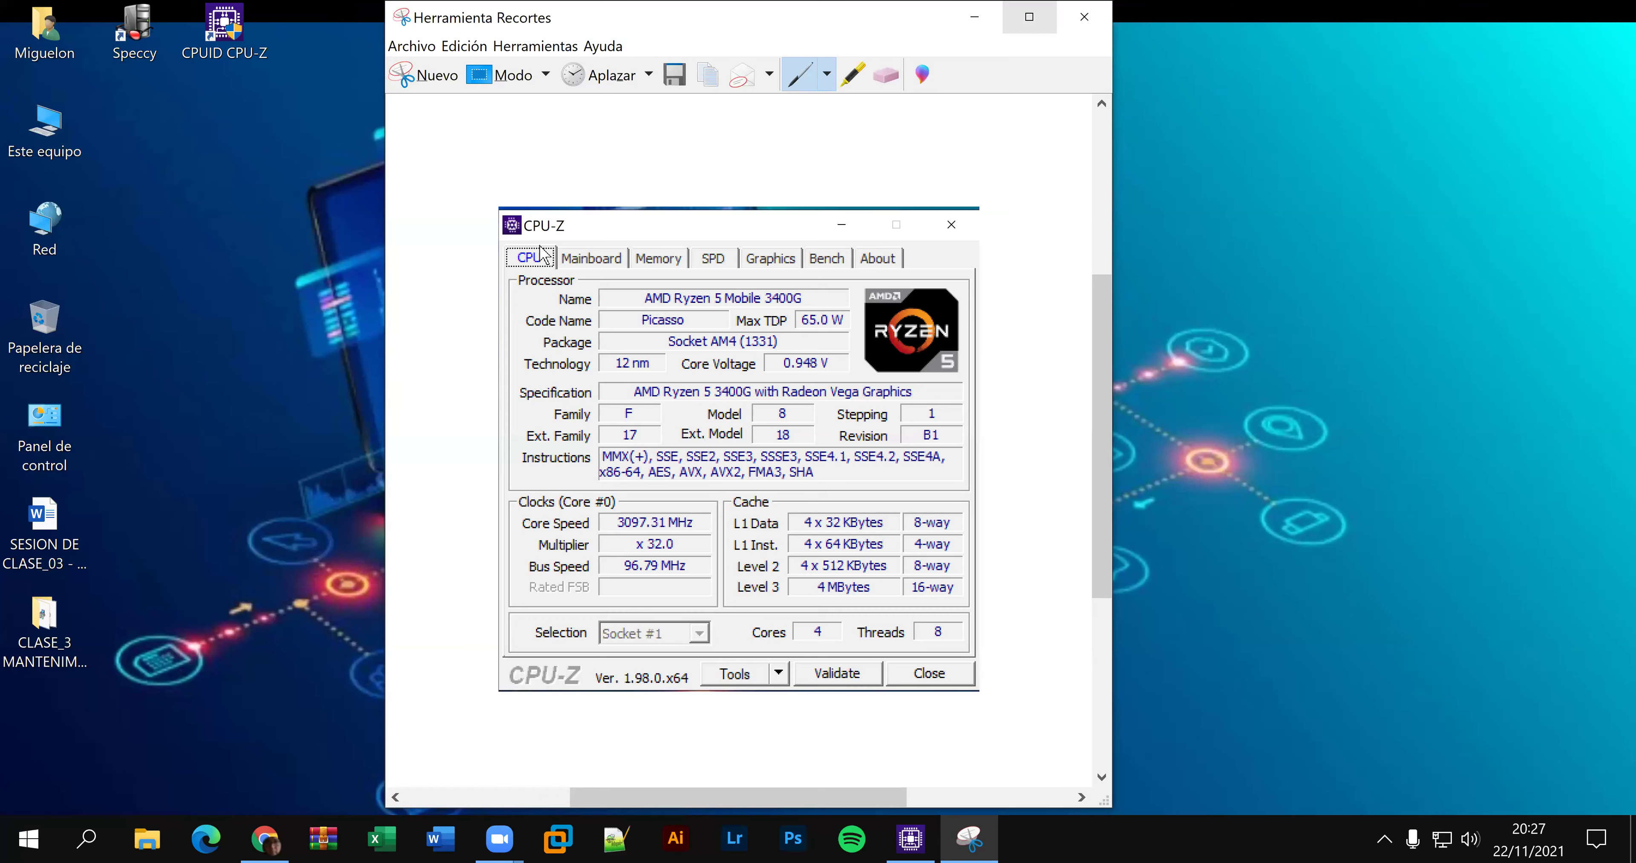
left_click(1085, 17)
- Browse from SAVE _ AS (F:) through 4 - COMPUTRON_ONLINE to EVIDENCIAS CLASE 3 and select Captura
double_click(78, 152)
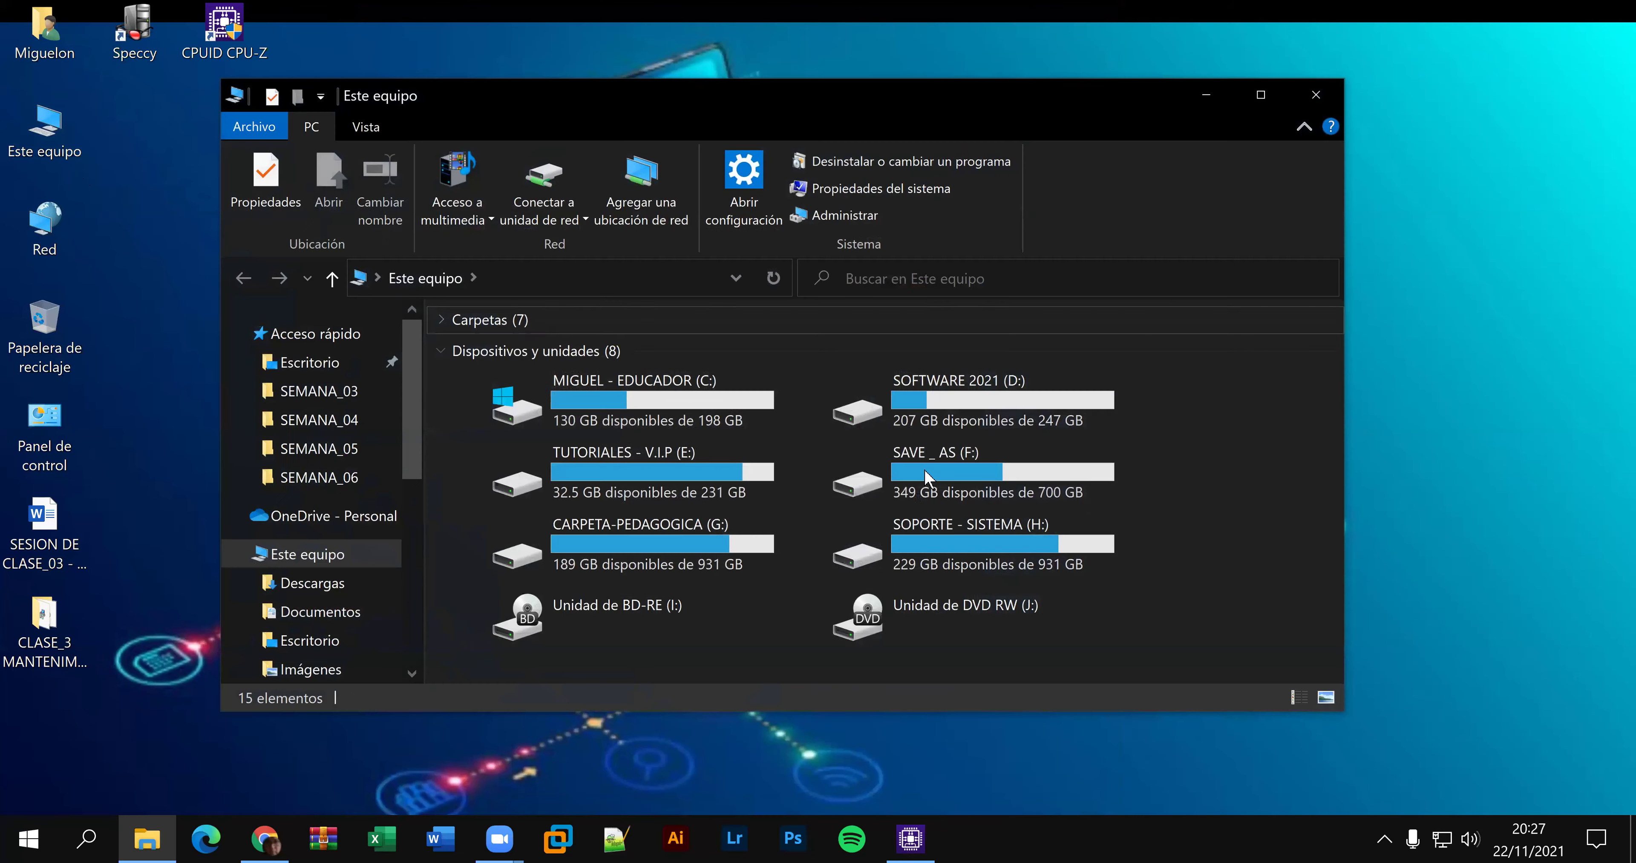
double_click(902, 476)
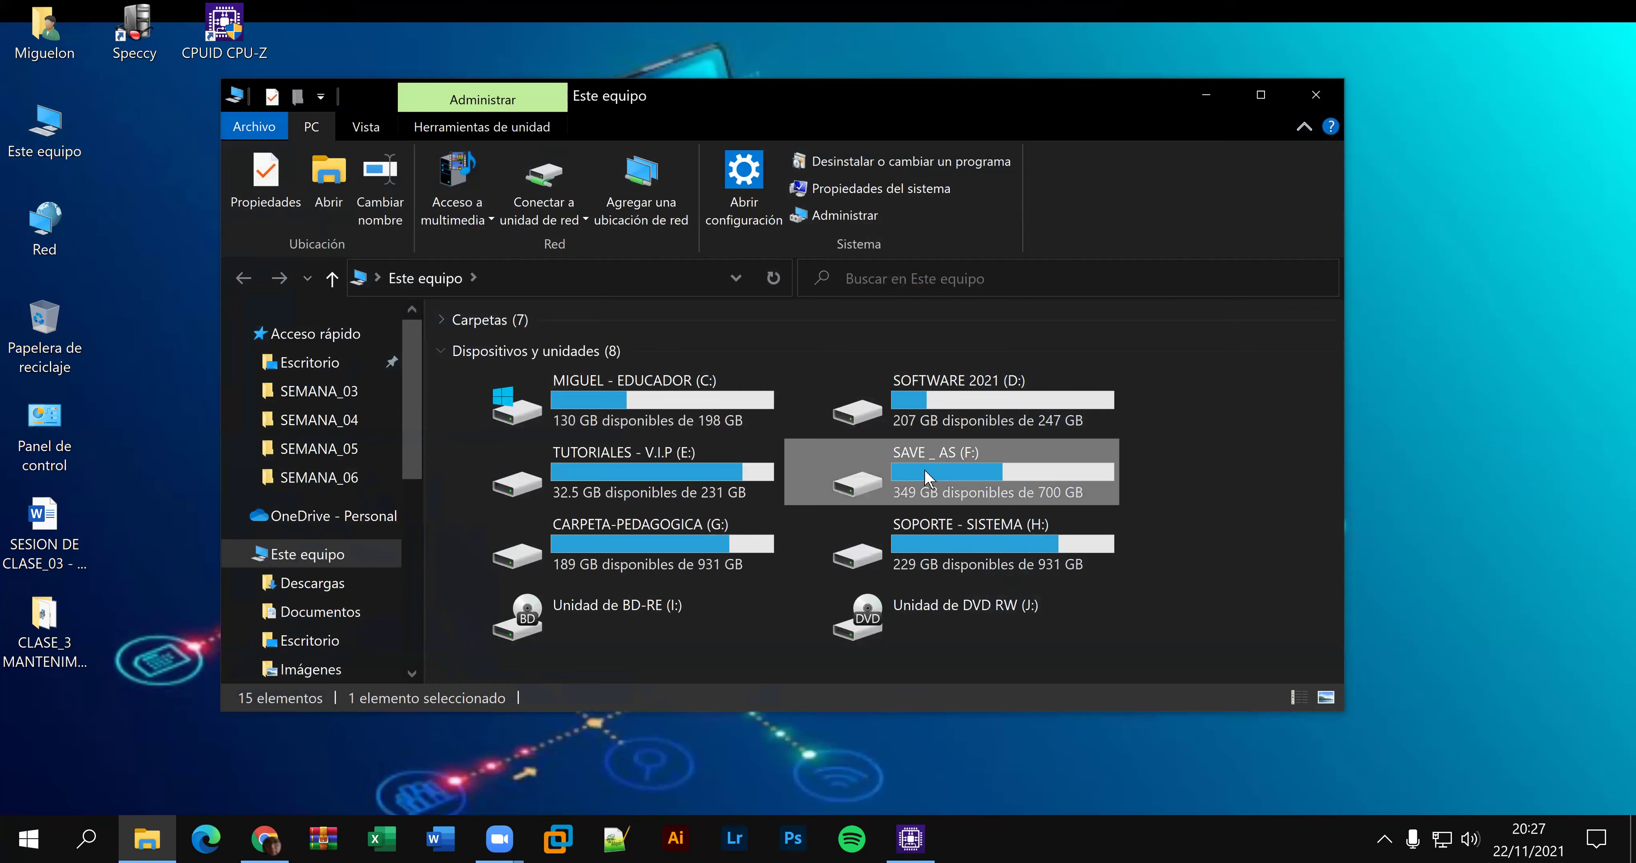
double_click(584, 425)
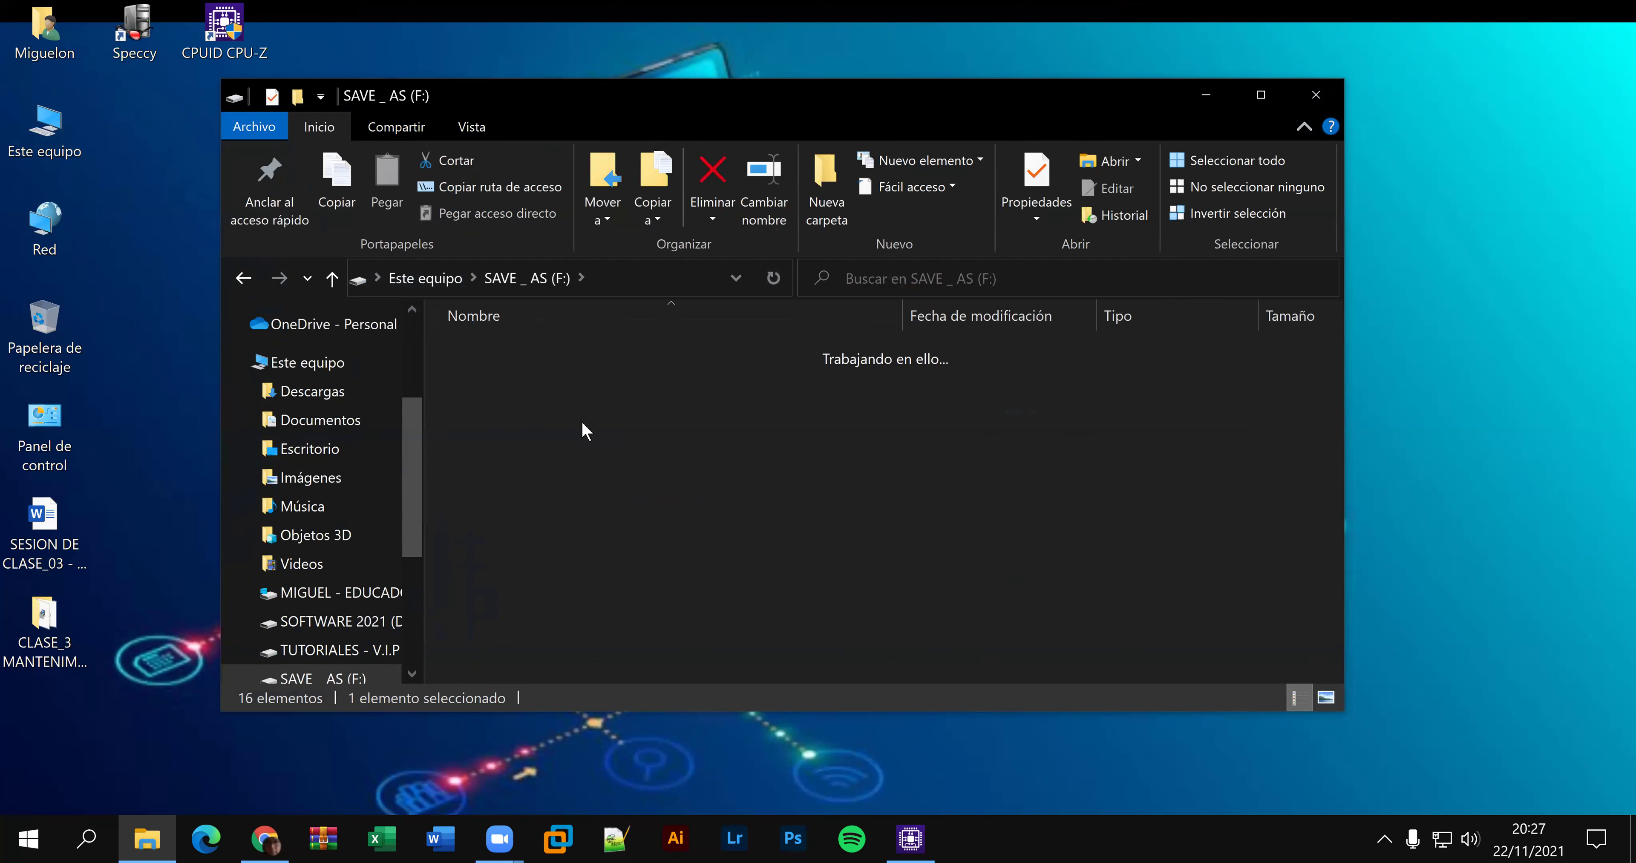
double_click(607, 403)
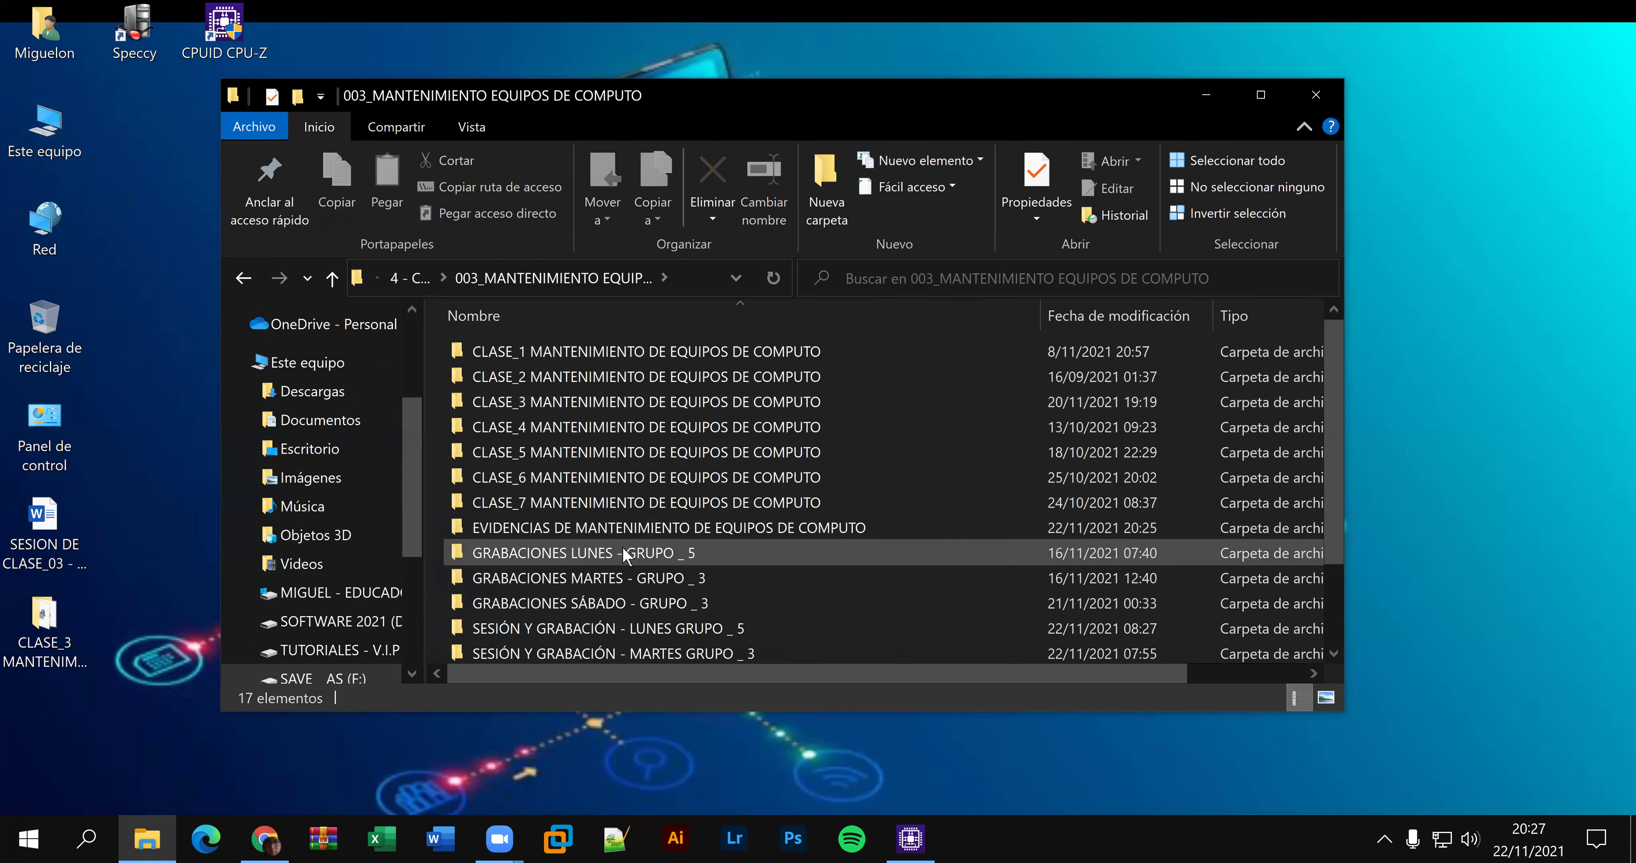
left_click(629, 530)
double_click(629, 530)
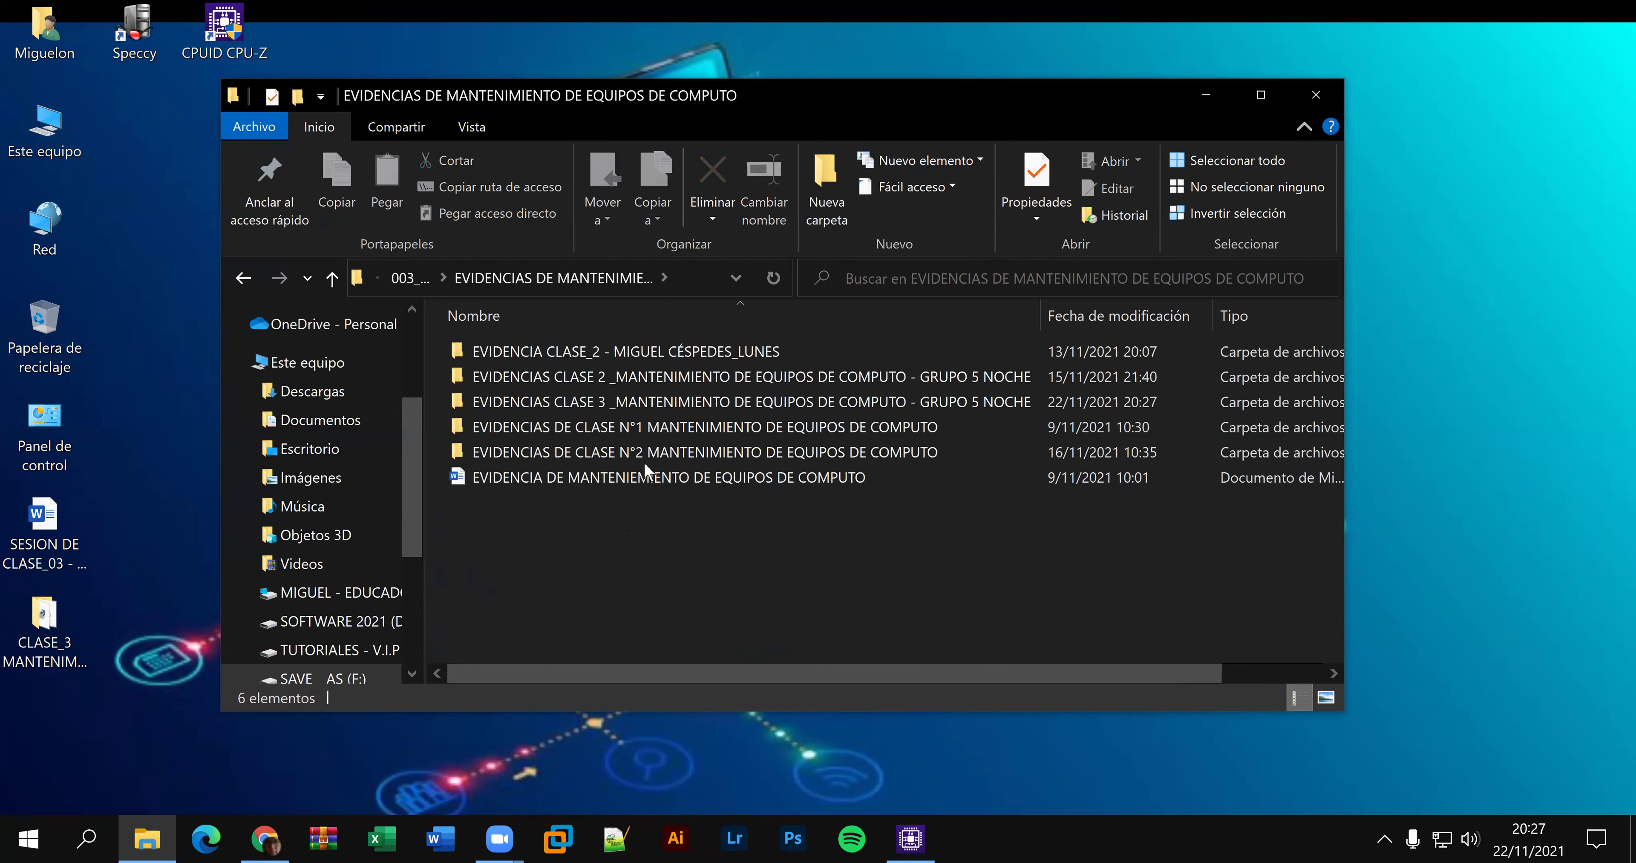
double_click(652, 414)
left_click_drag(501, 366, 519, 411)
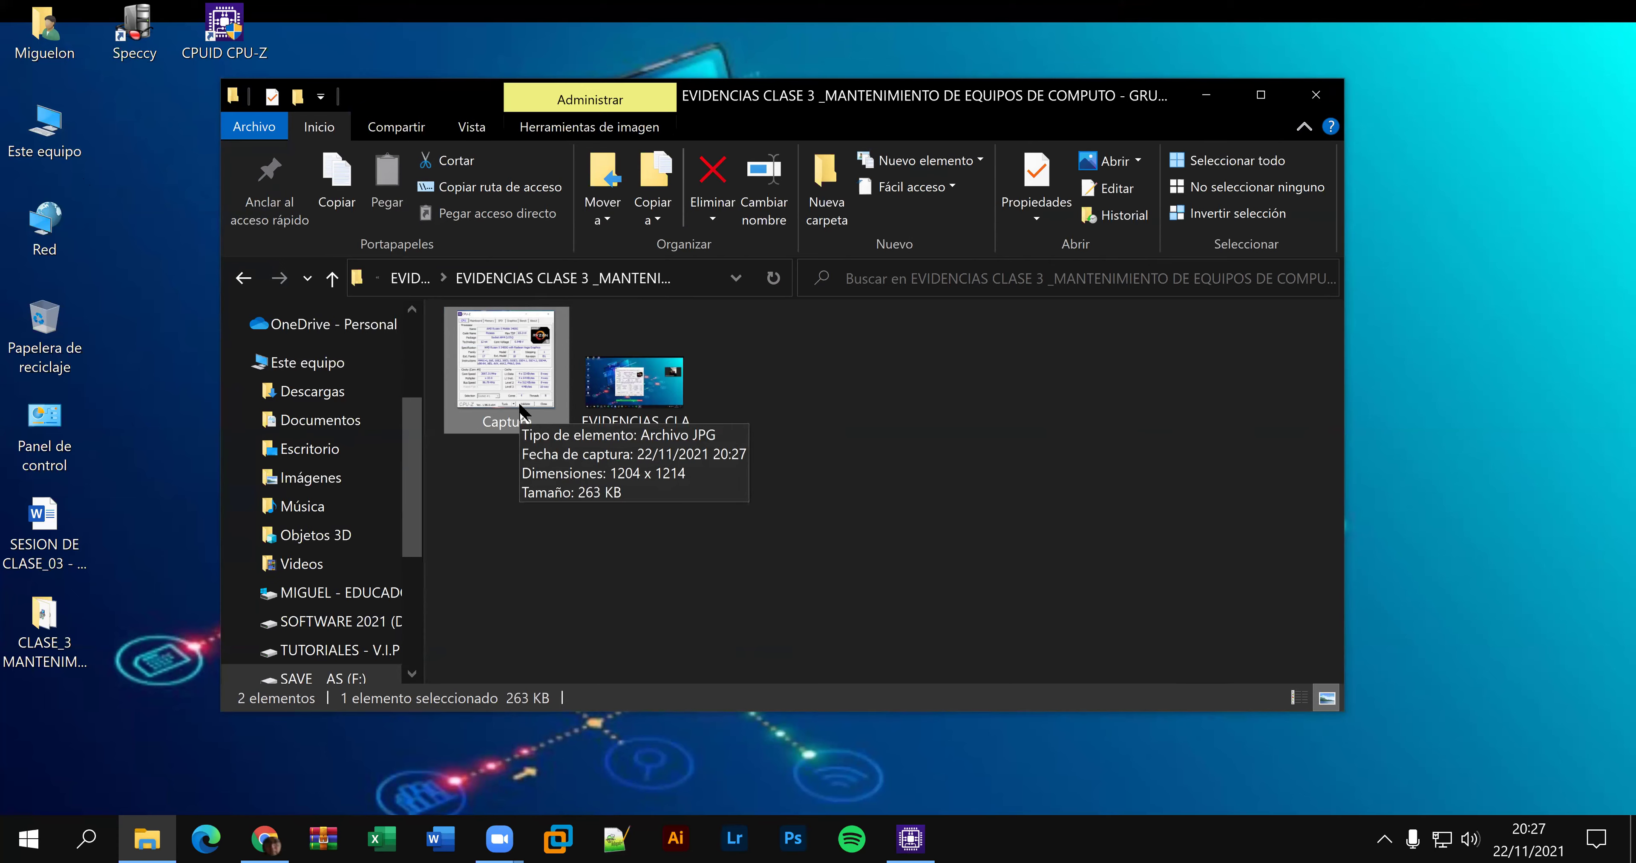
- Open Captura in Photos to view the CPU-Z capture, then delete it
double_click(520, 406)
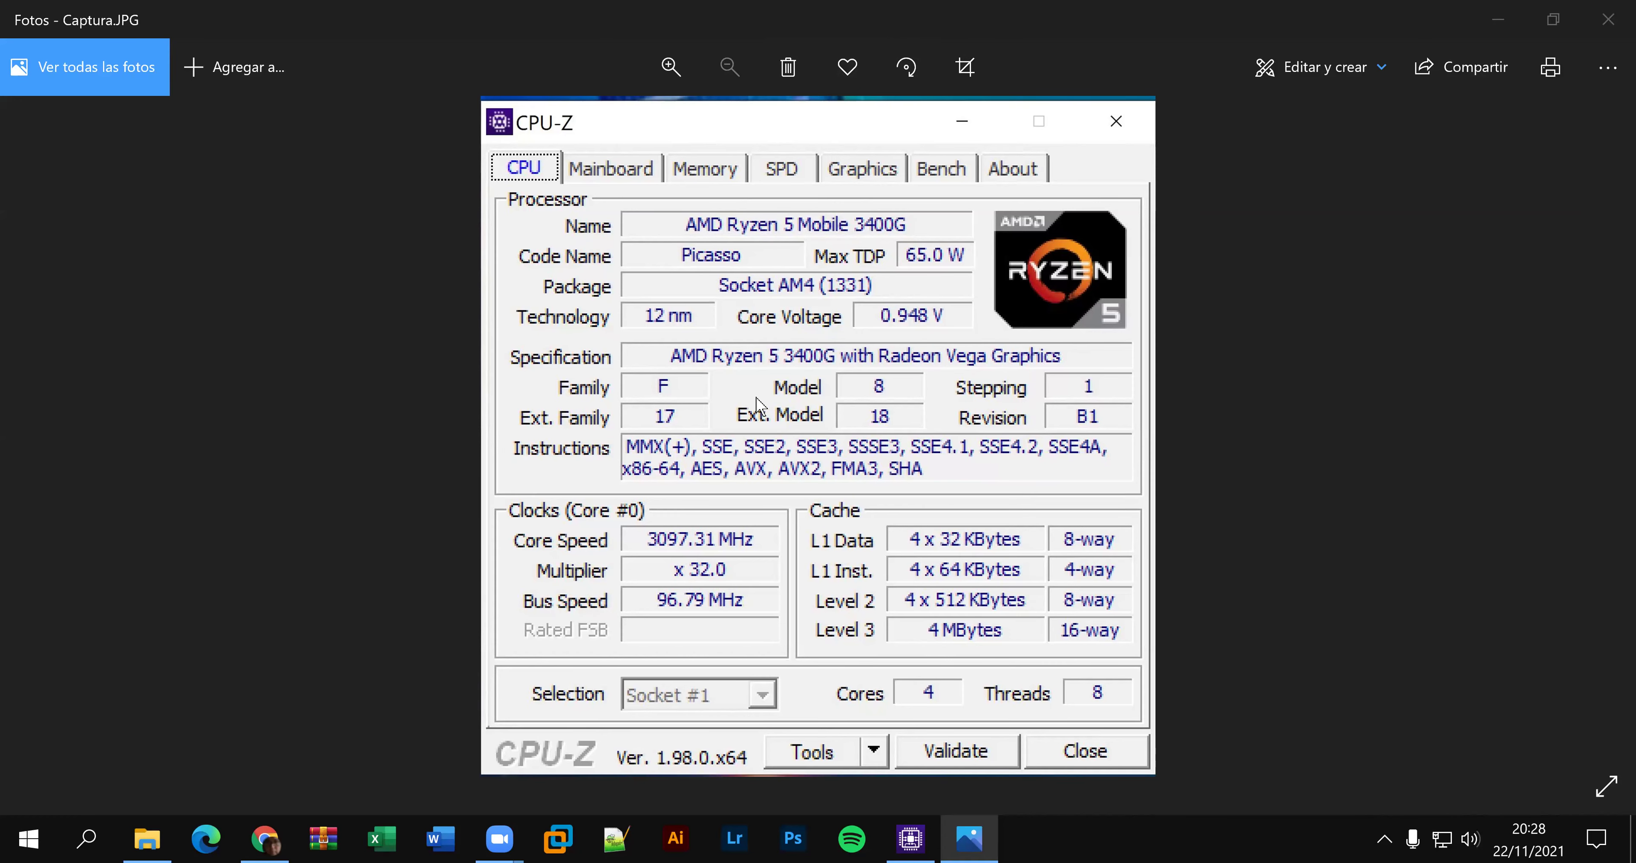
left_click(787, 68)
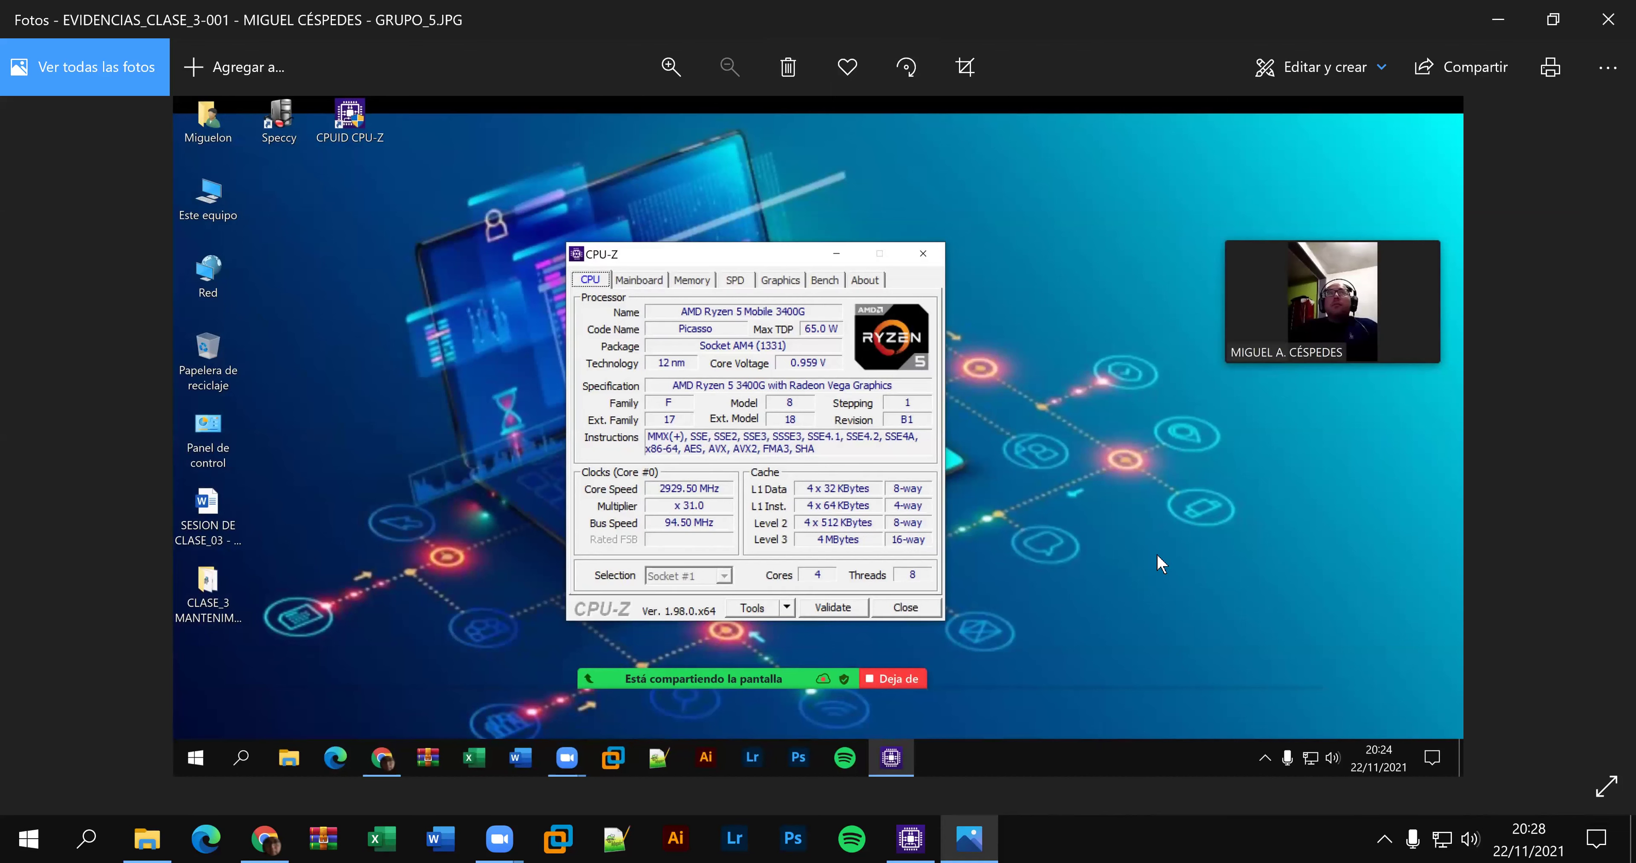
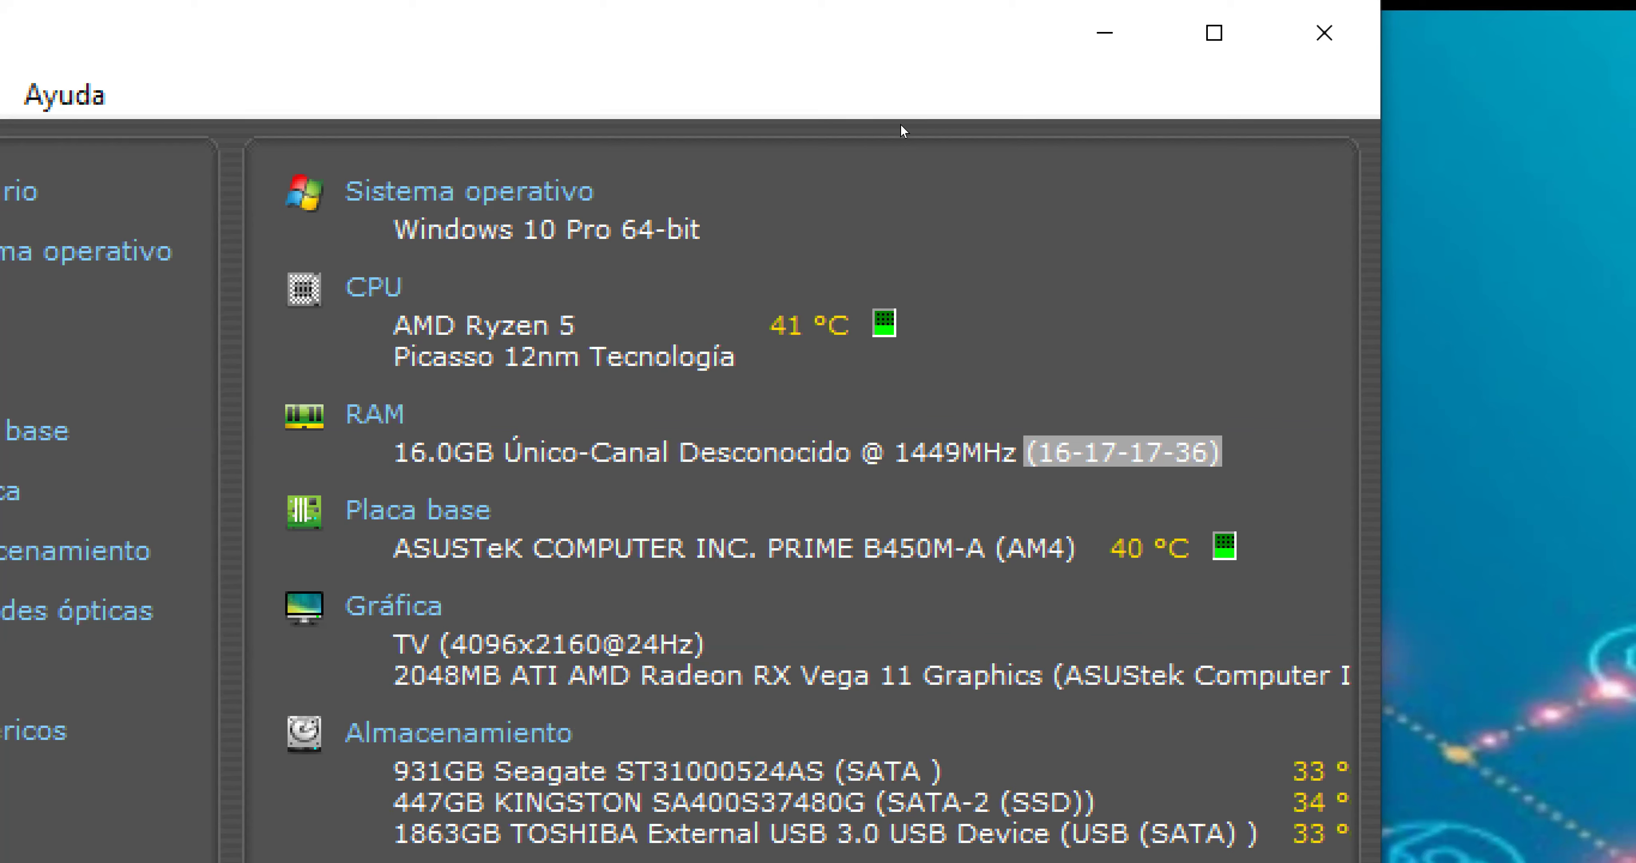
- Maximize Speccy to show the full system summary, briefly opening and closing Magnifier
double_click(984, 31)
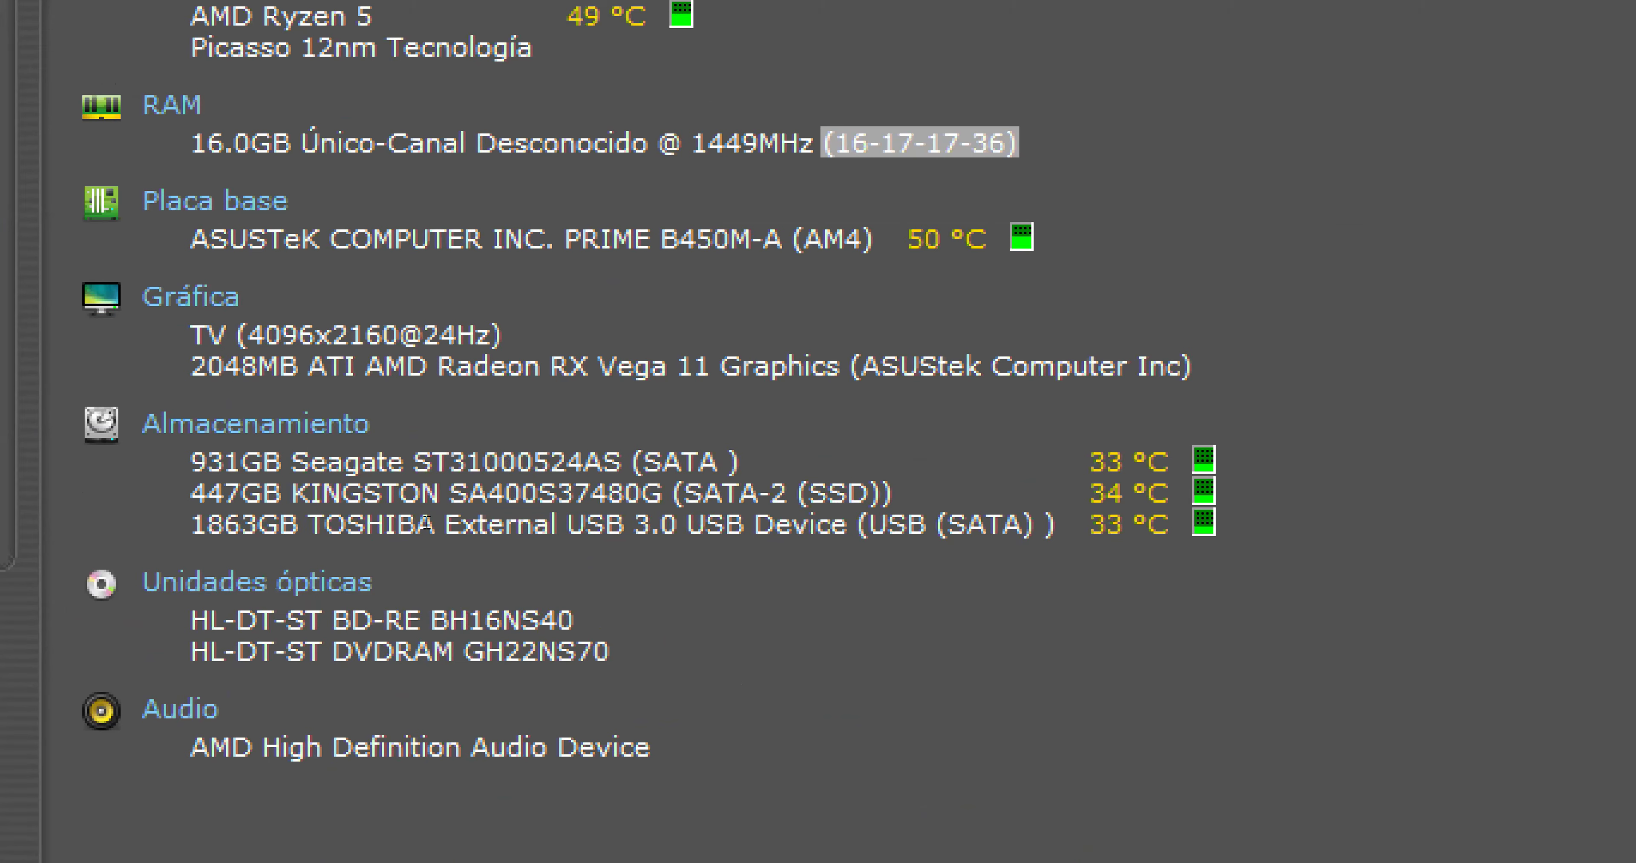
scroll(404, 594, "down", 1)
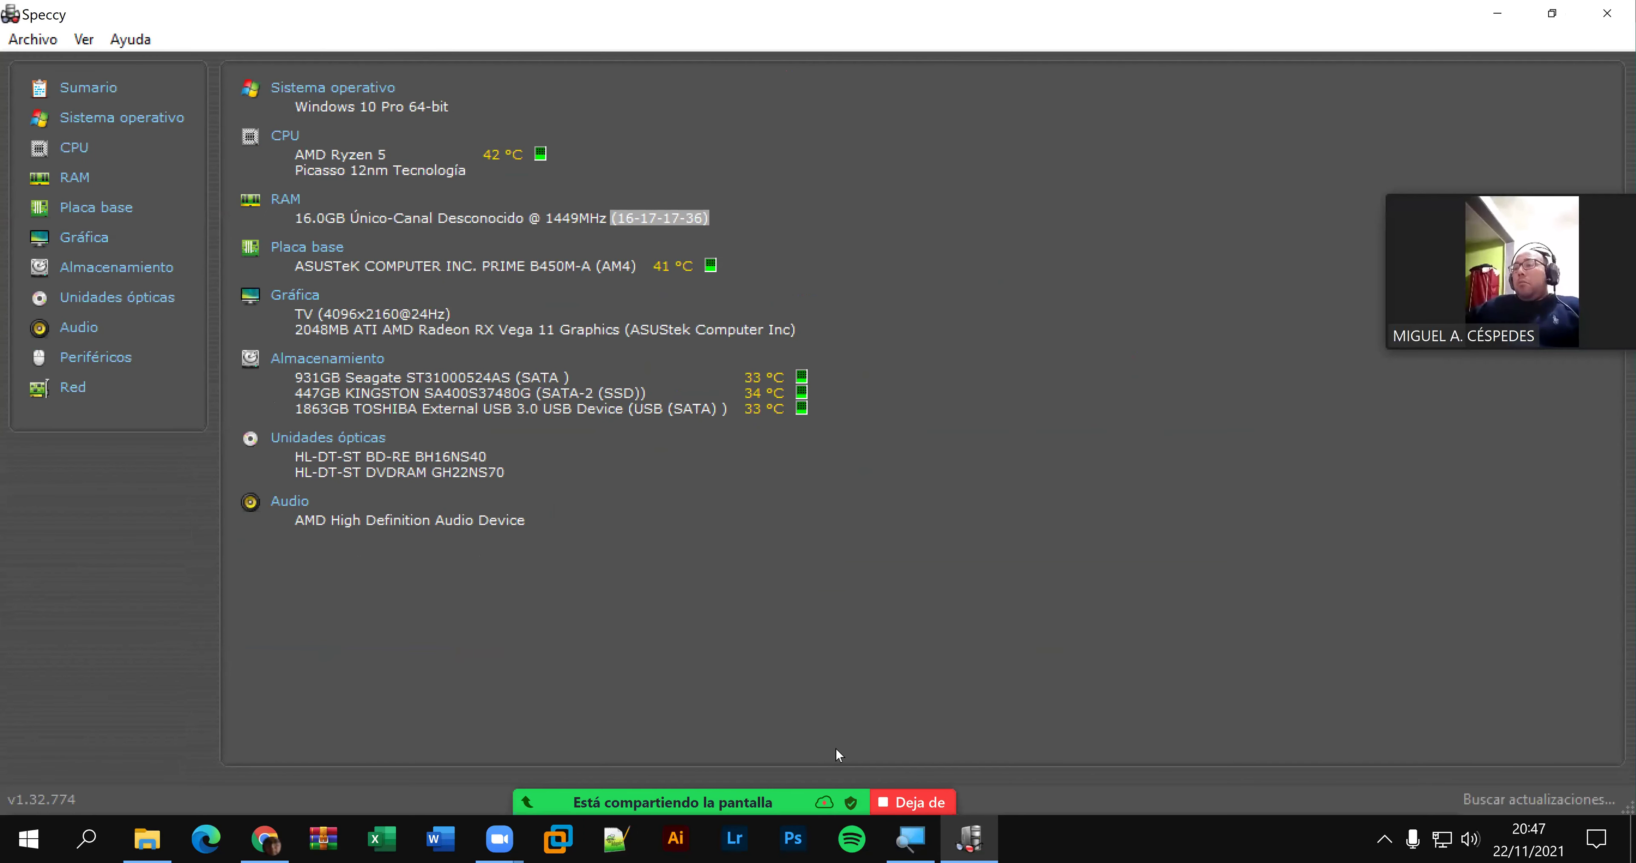
left_click(904, 847)
key("super+Escape")
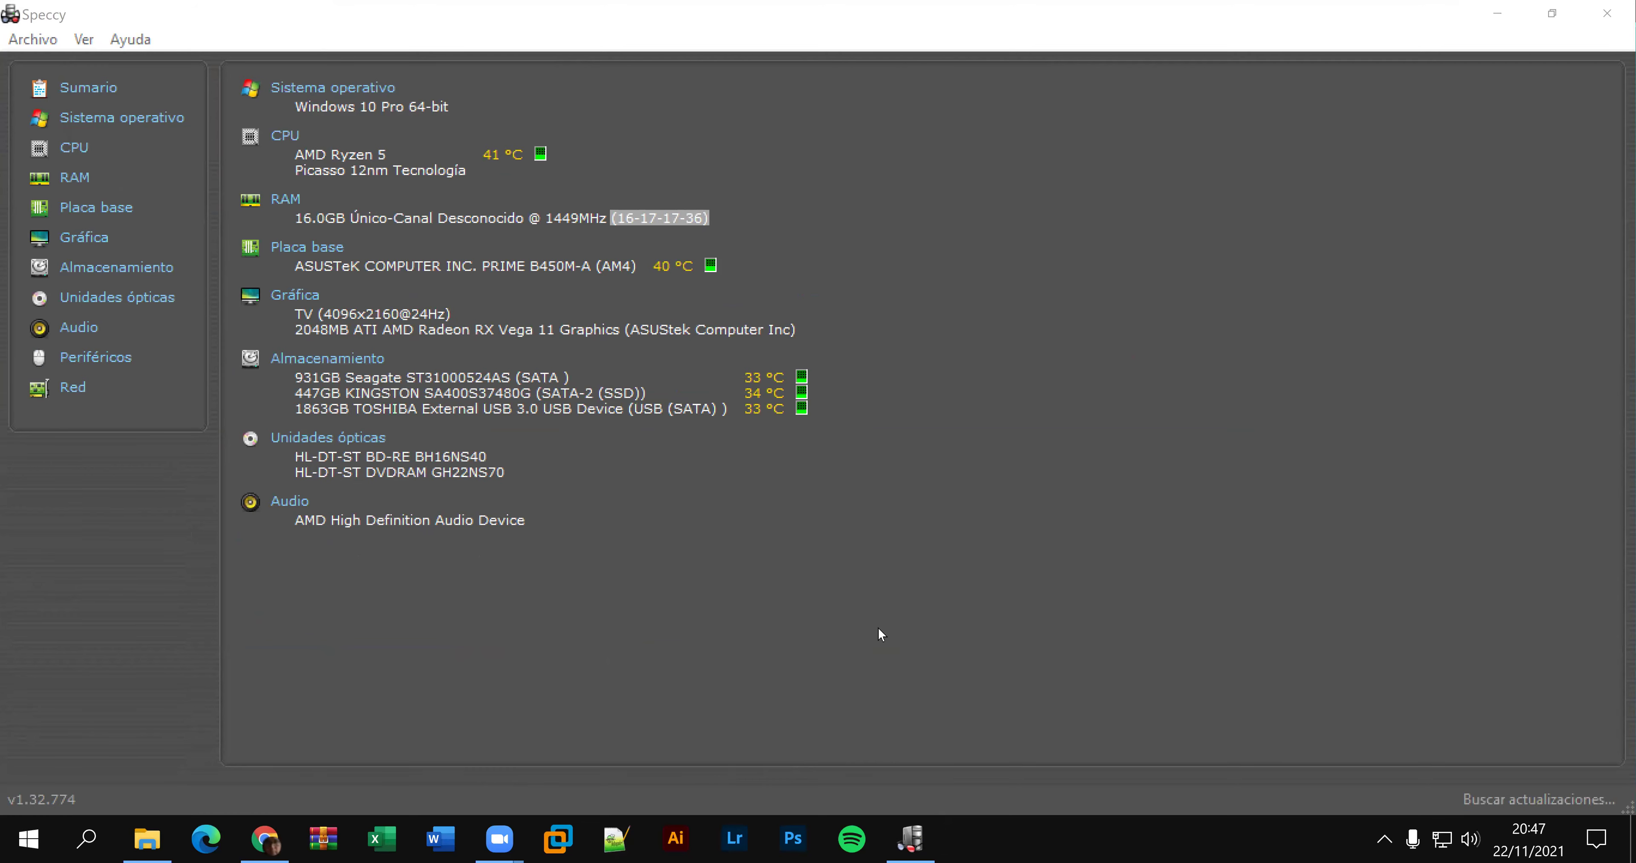
- Launch Snipping Tool via an 'RE' search and capture the full-screen Speccy summary
key("super")
type("RE")
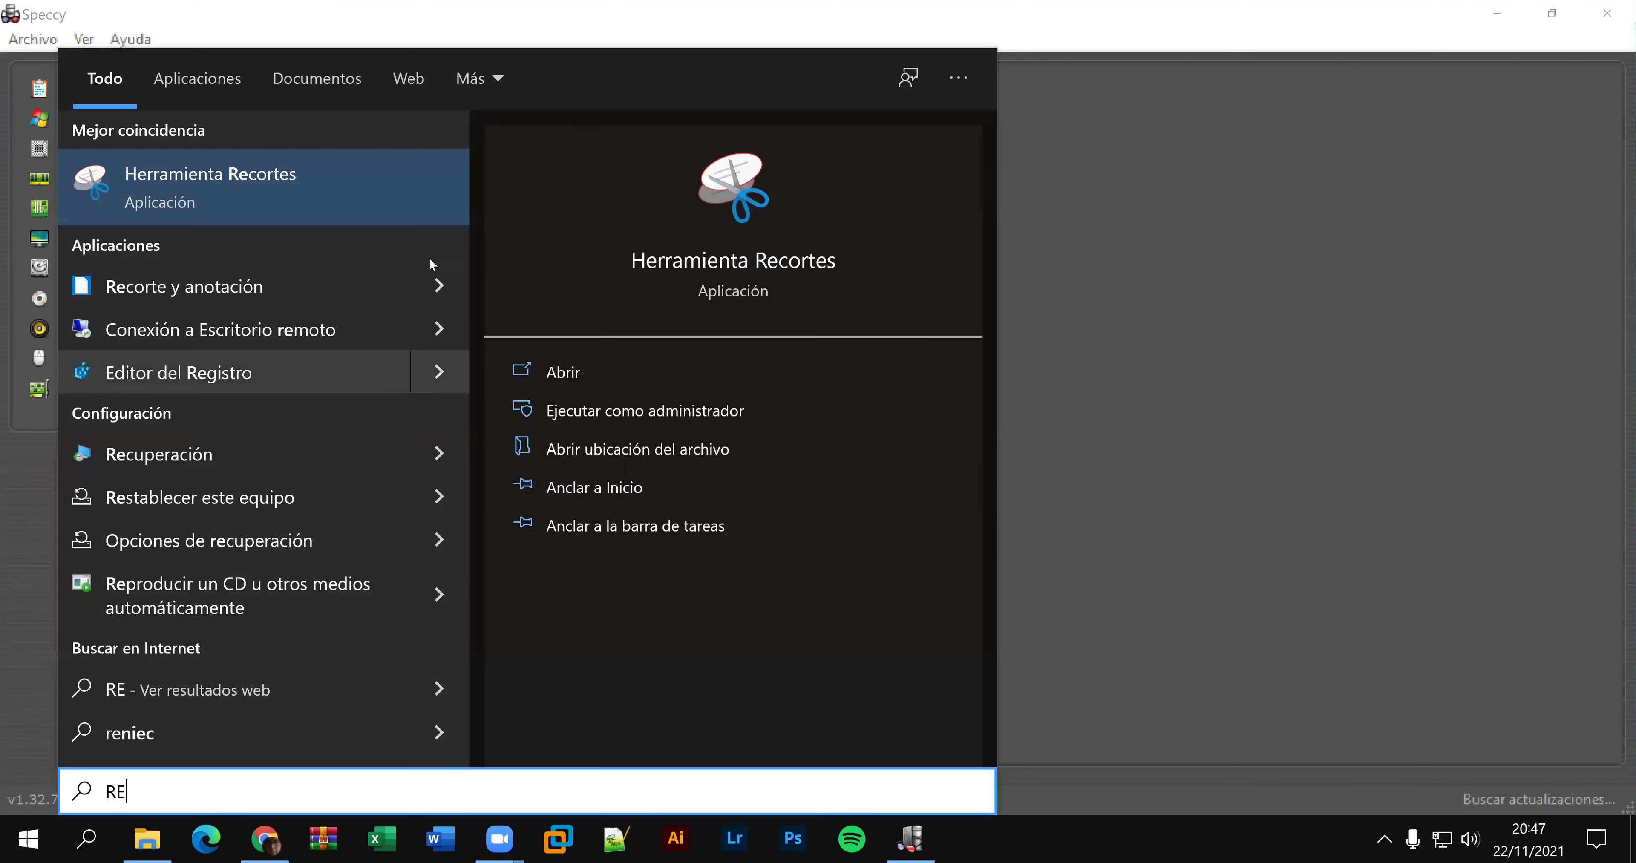
left_click(409, 191)
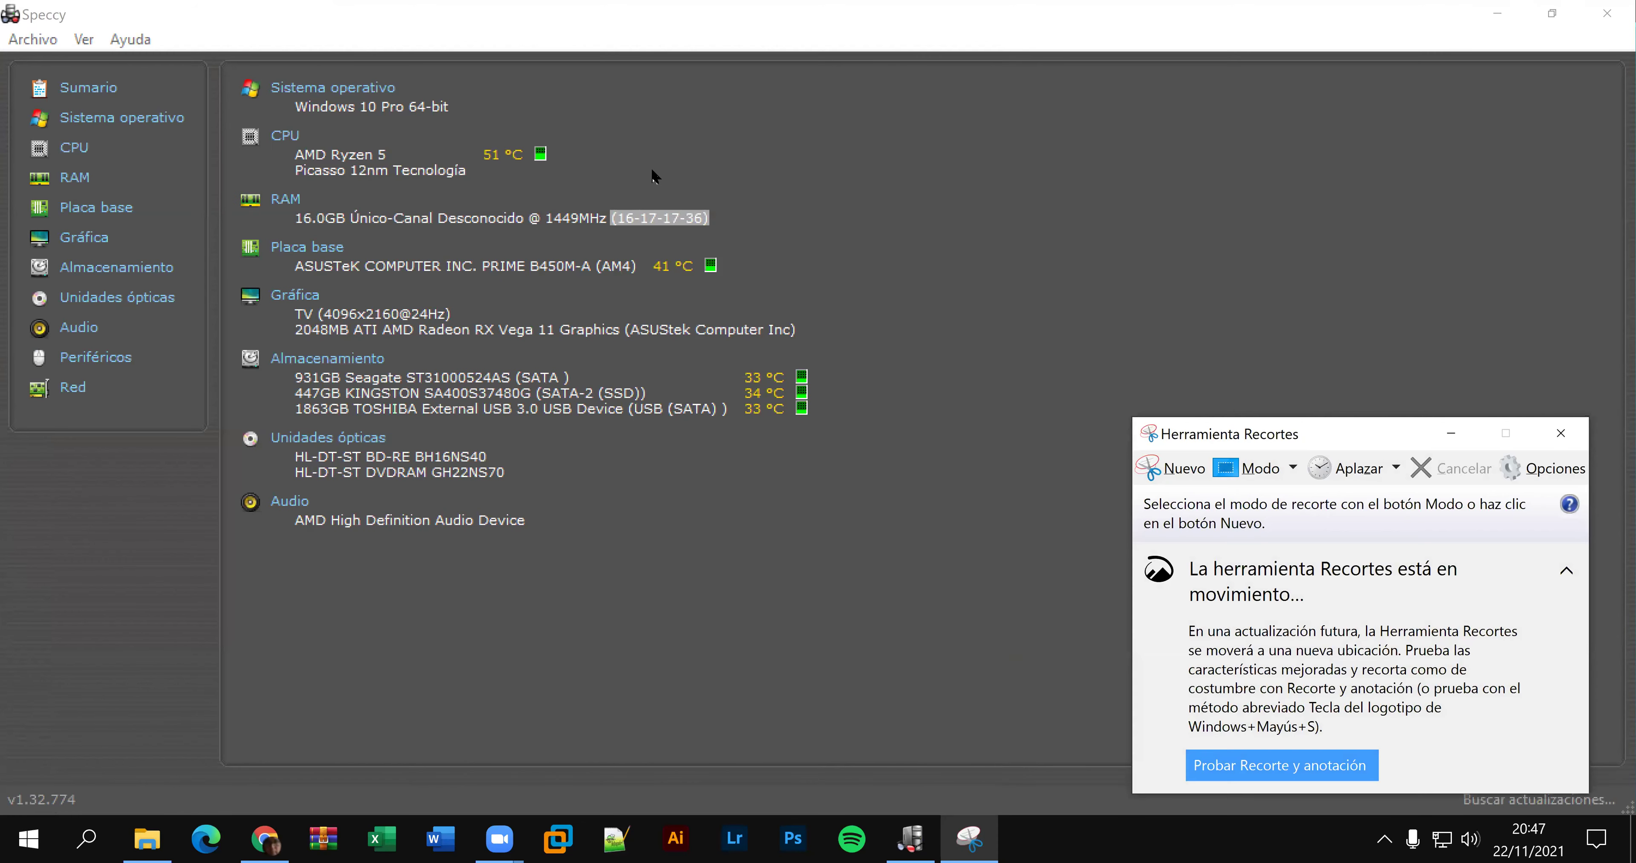
left_click(1192, 460)
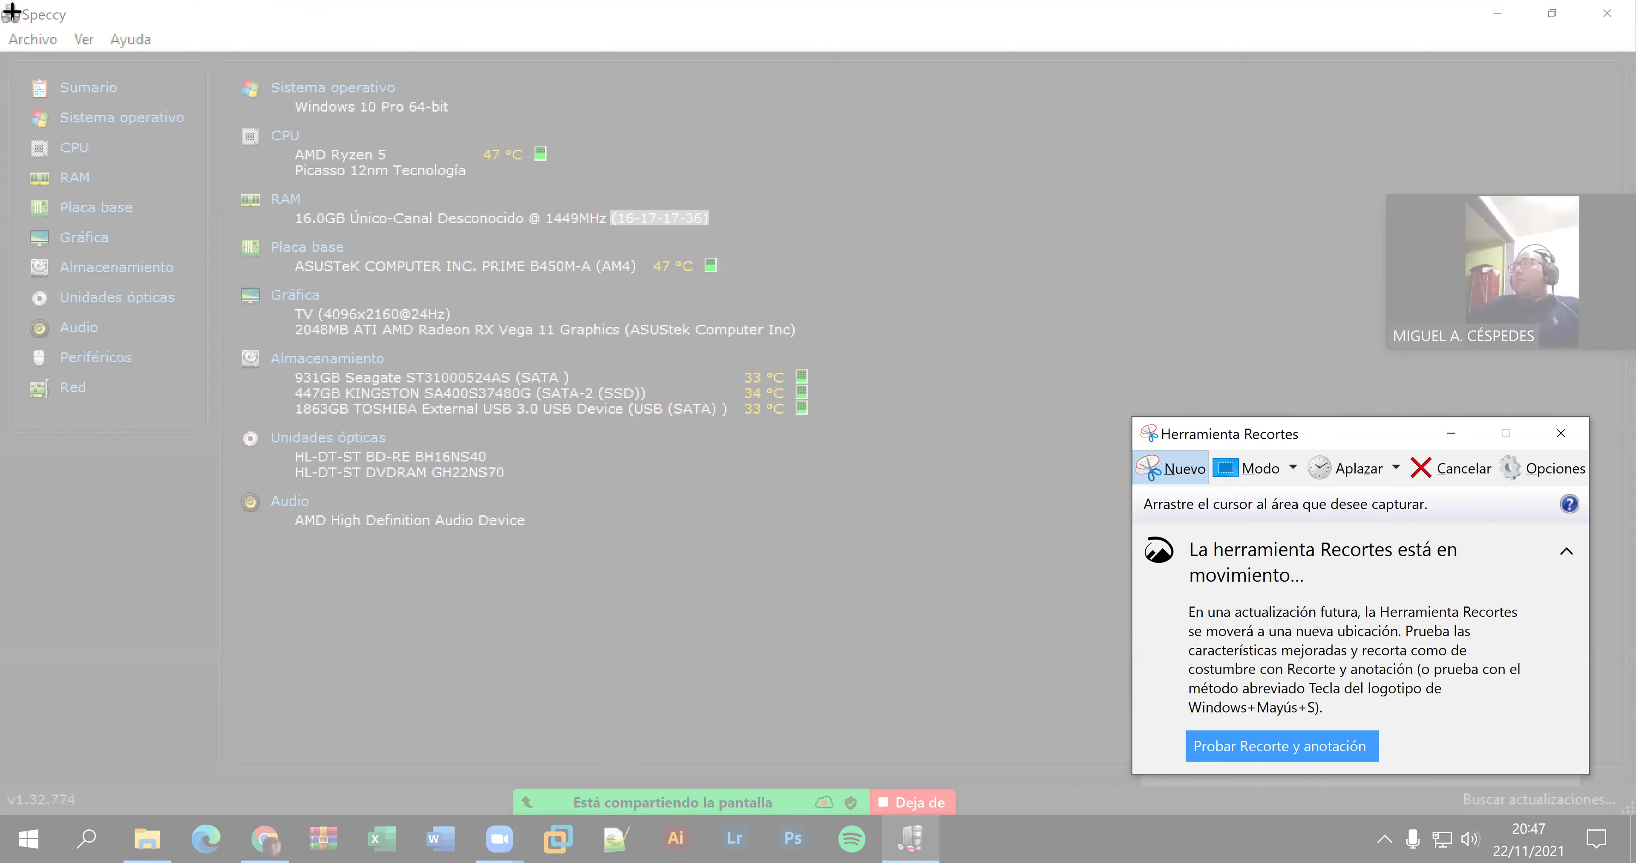
left_click_drag(1, 1, 1620, 790)
left_click_drag(1621, 844, 1620, 845)
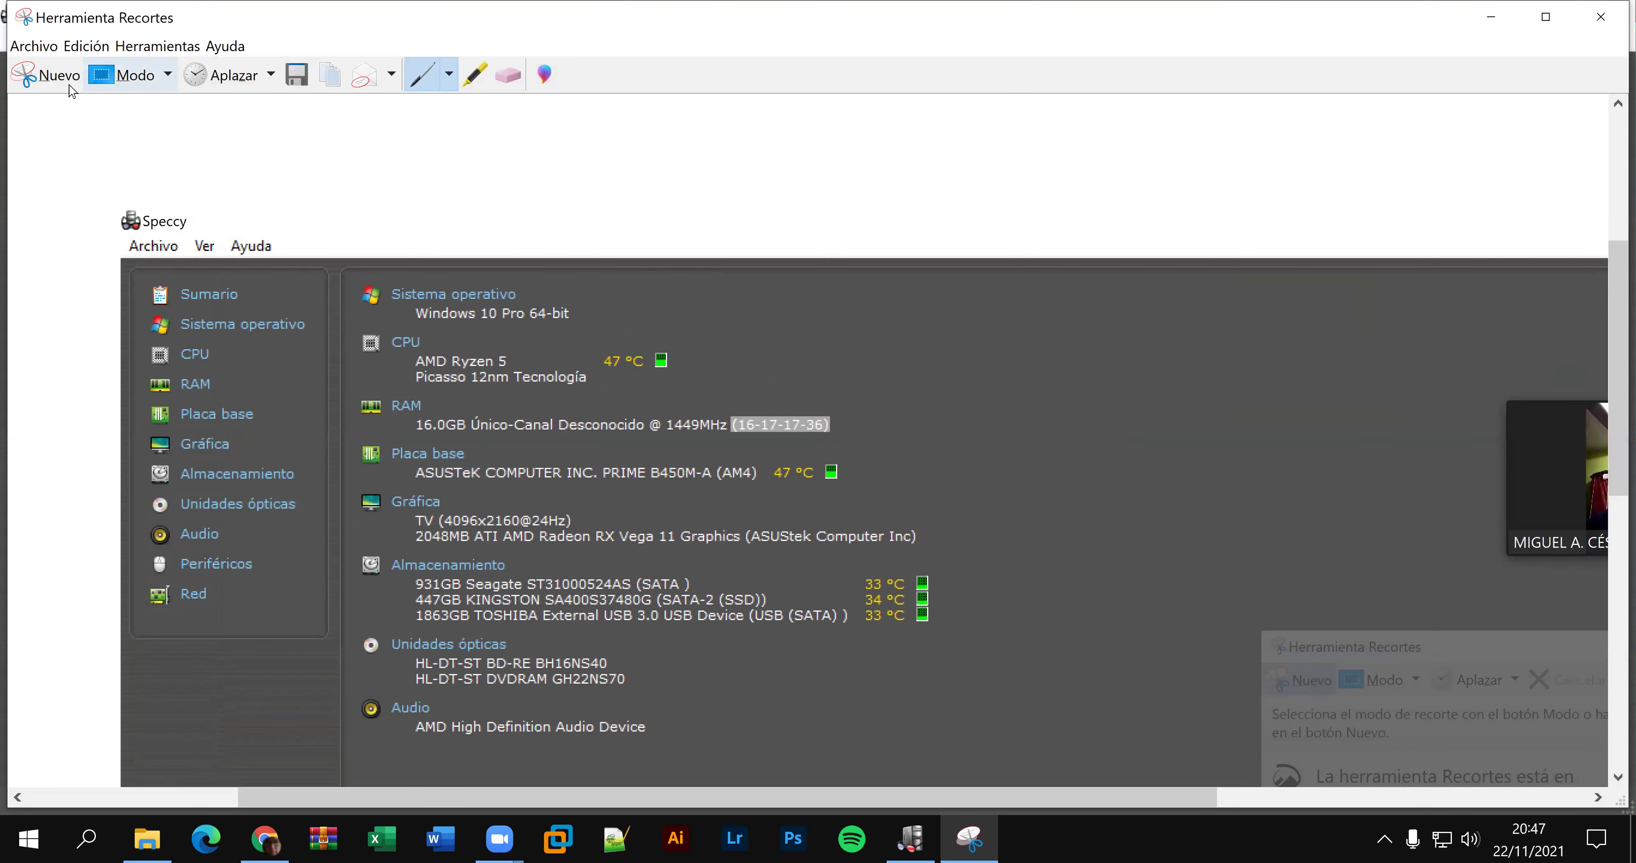
left_click(62, 89)
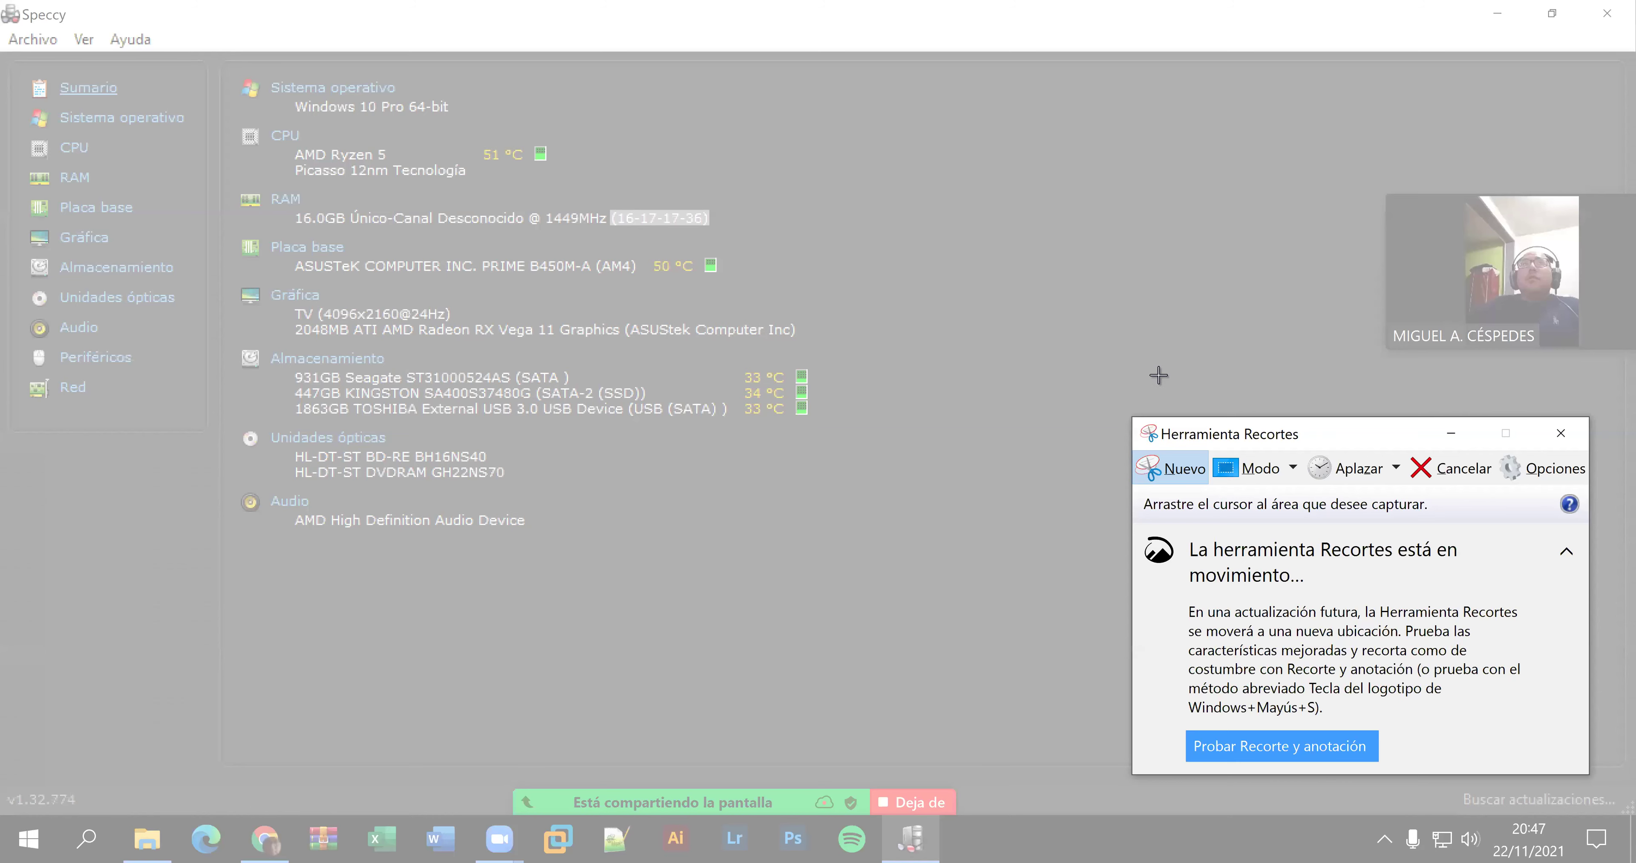
left_click_drag(1187, 432, 1125, 432)
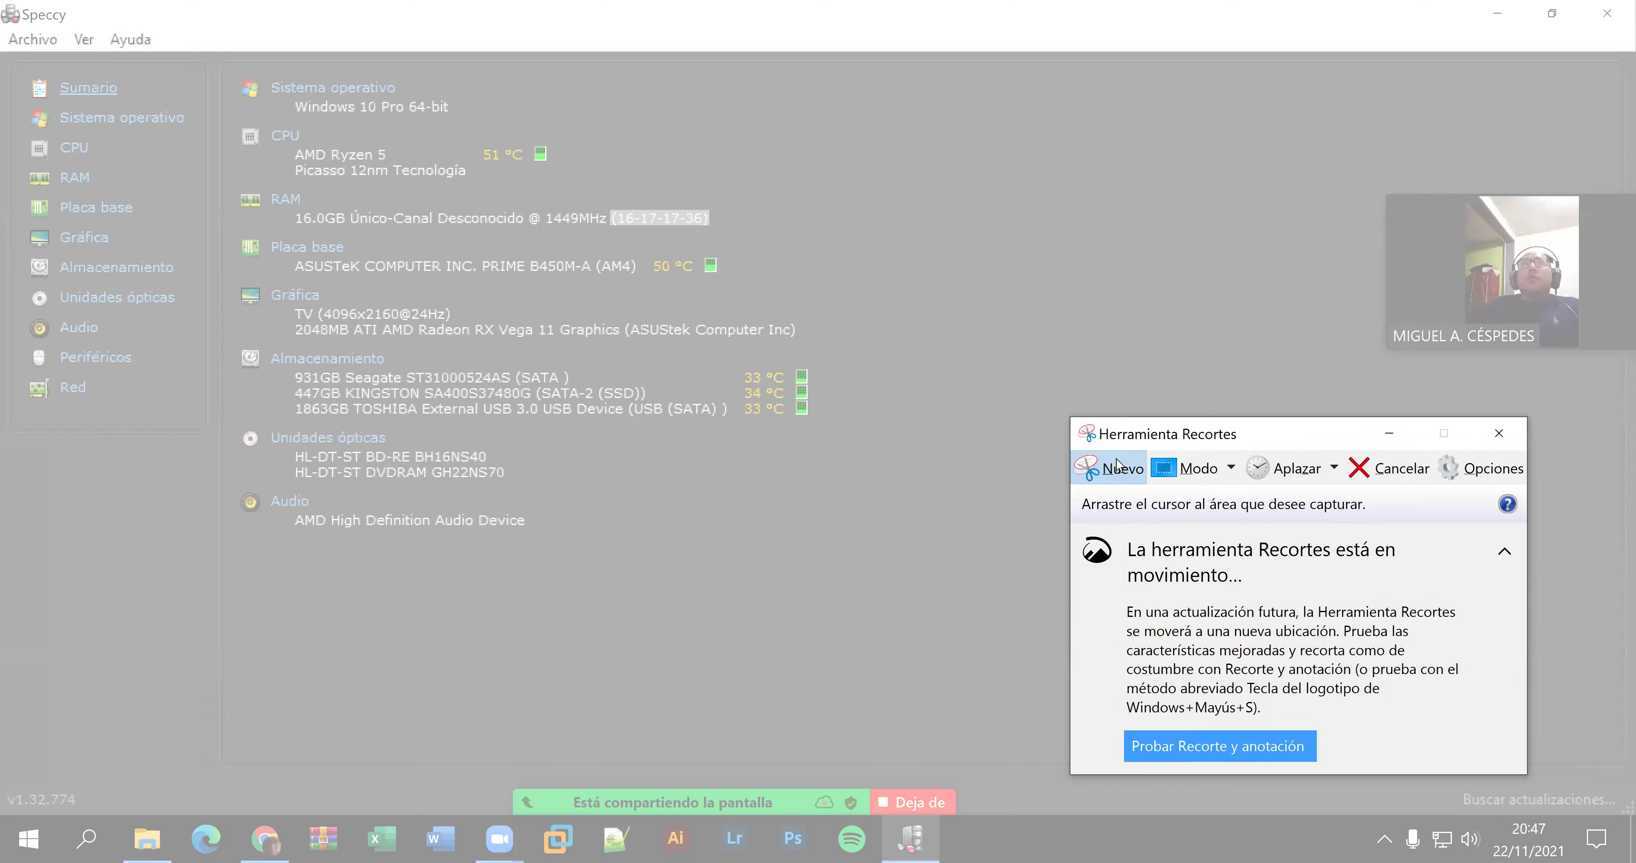
key("Escape")
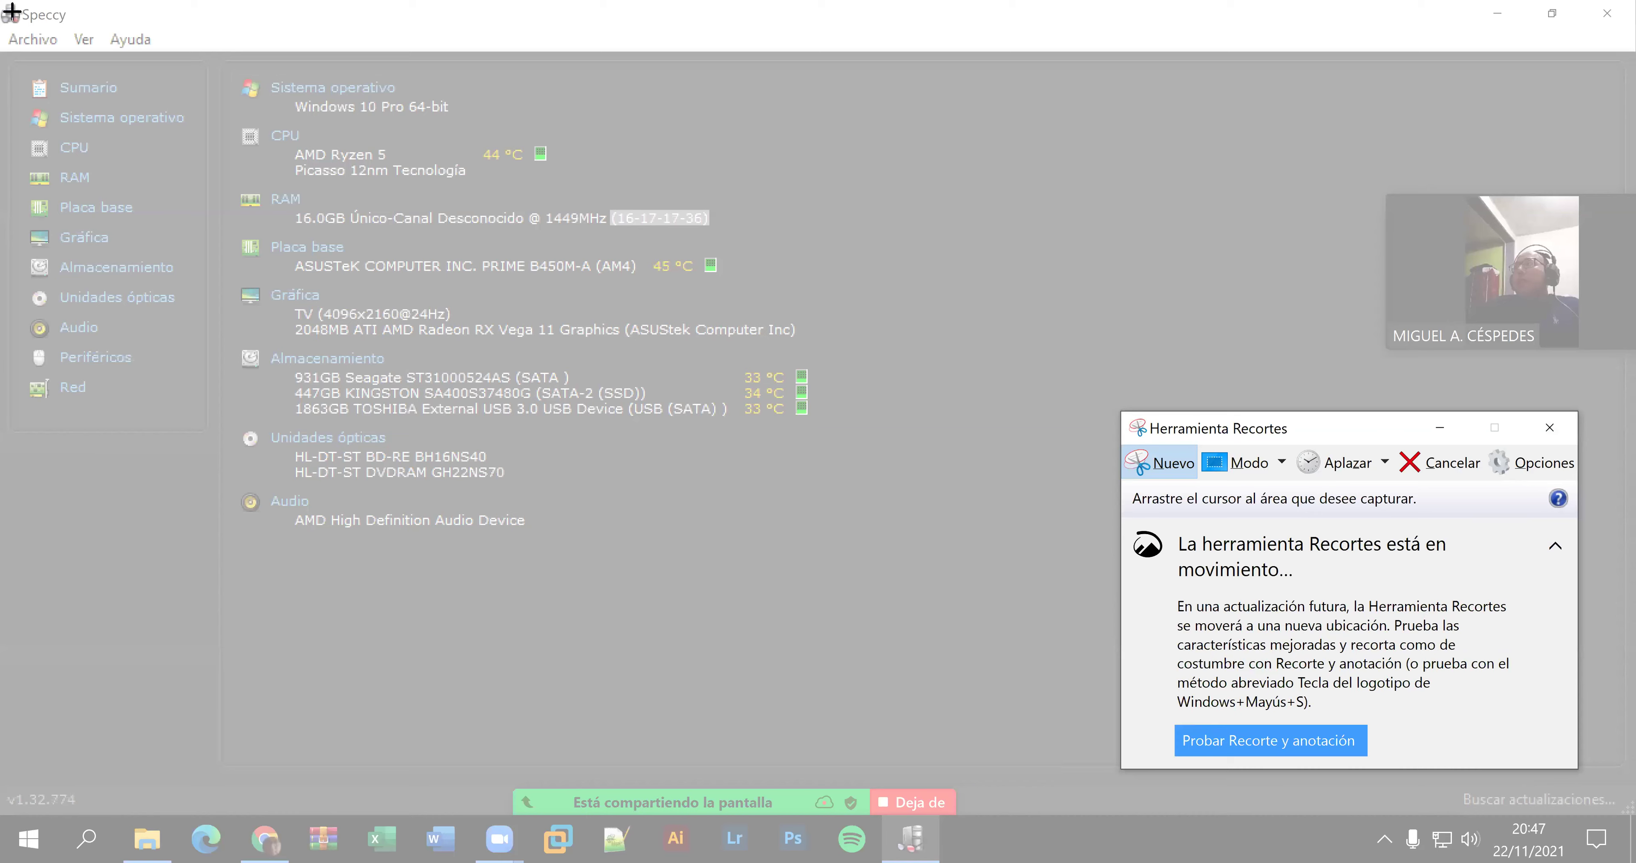
left_click_drag(11, 11, 1623, 849)
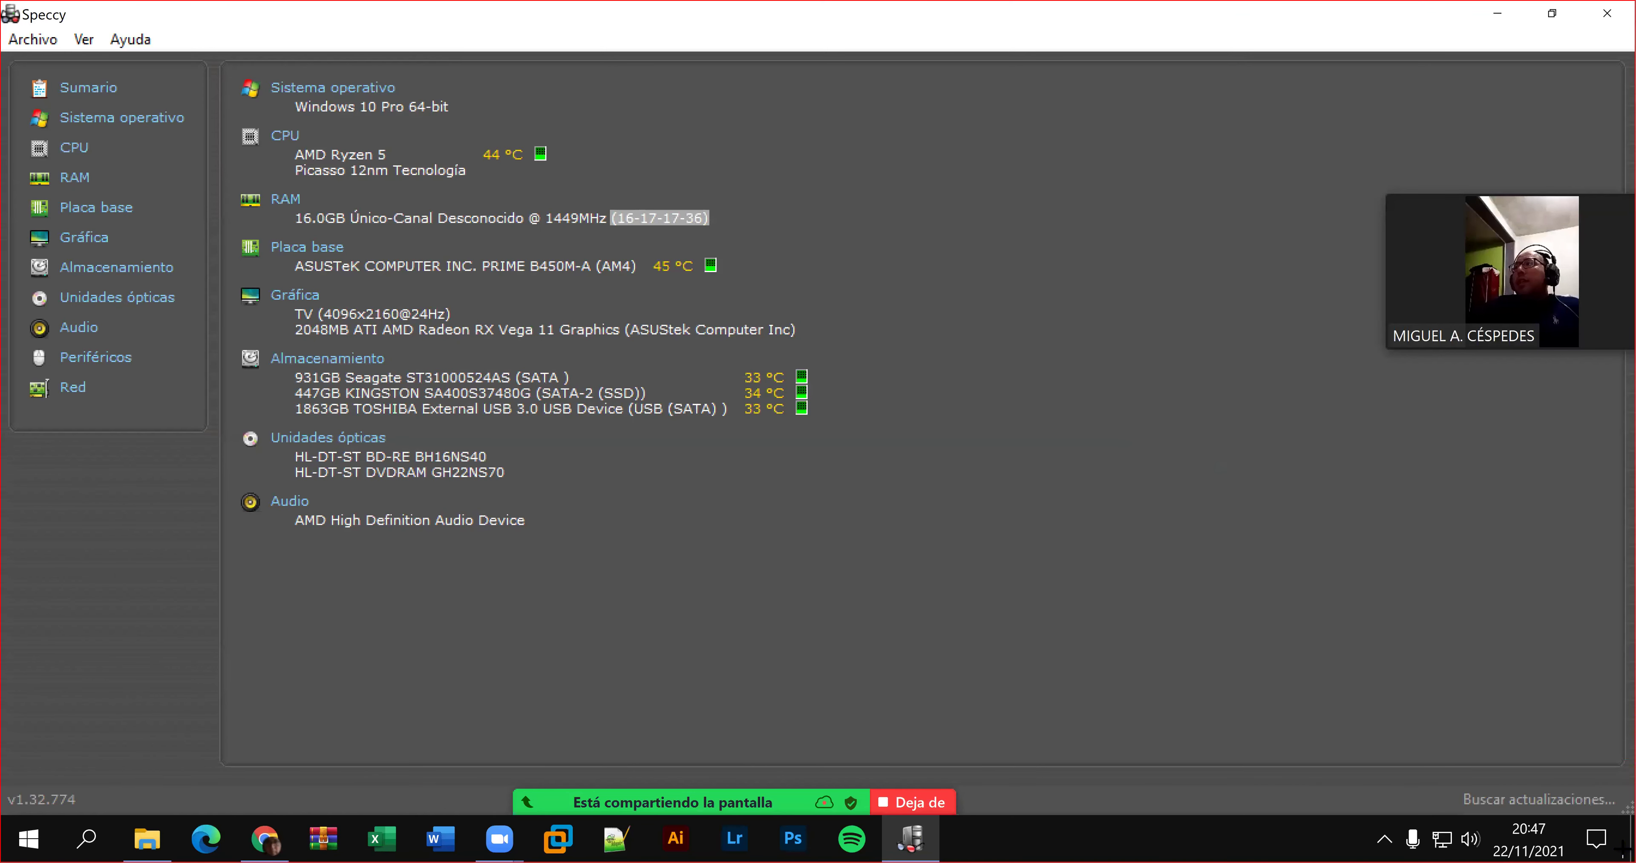
left_click_drag(1623, 849, 1624, 849)
- Save the capture as JPEG evidence file 3-002 and close Snipping Tool
left_click(294, 74)
left_click(309, 267)
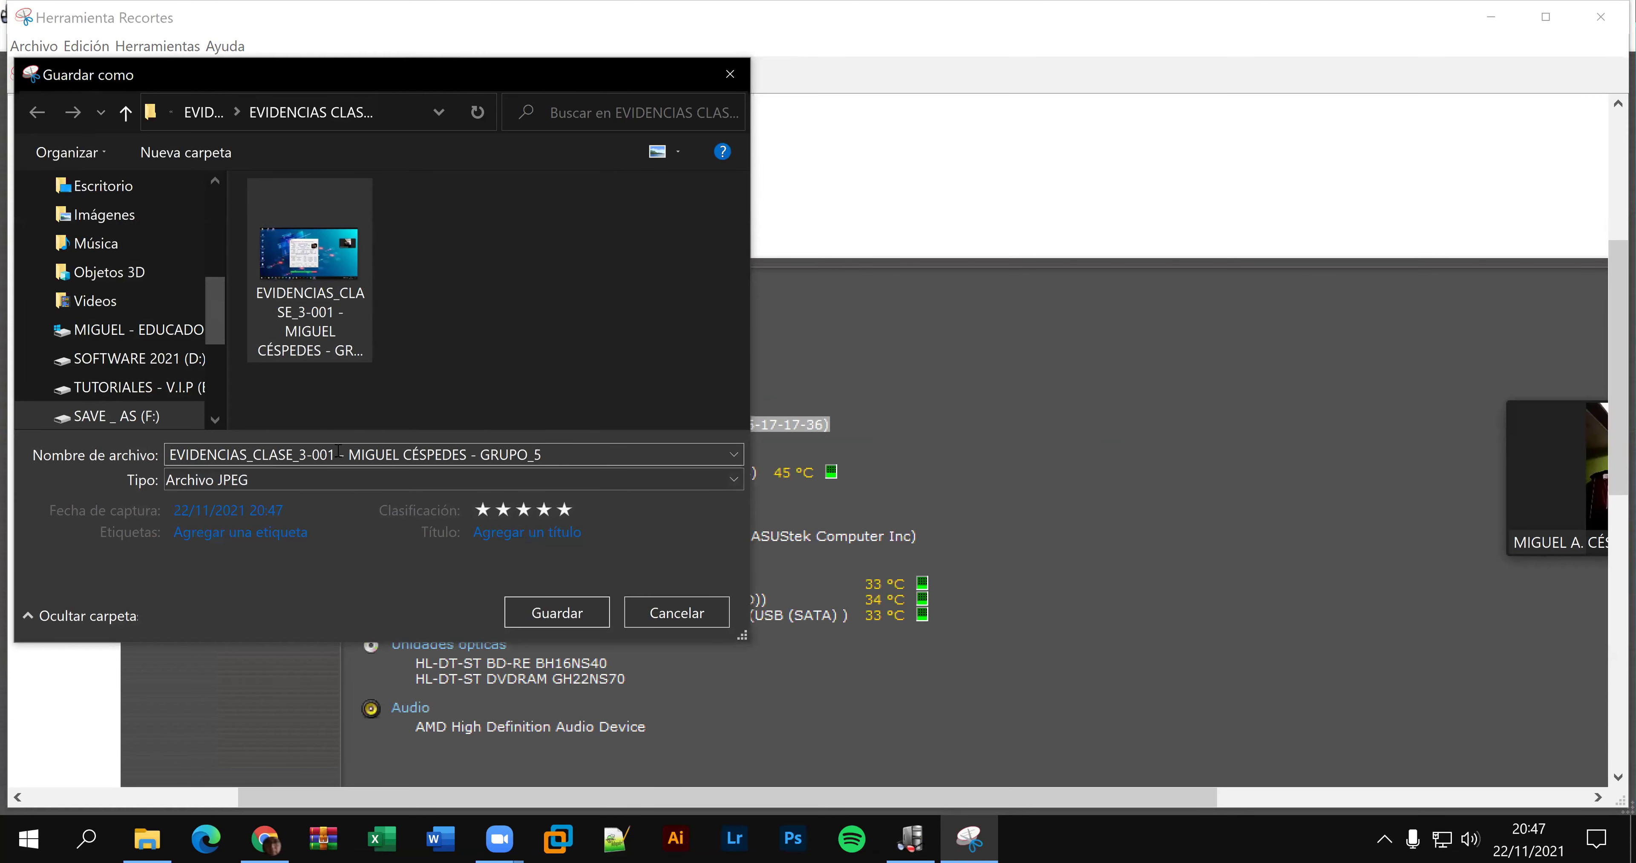
key("Delete")
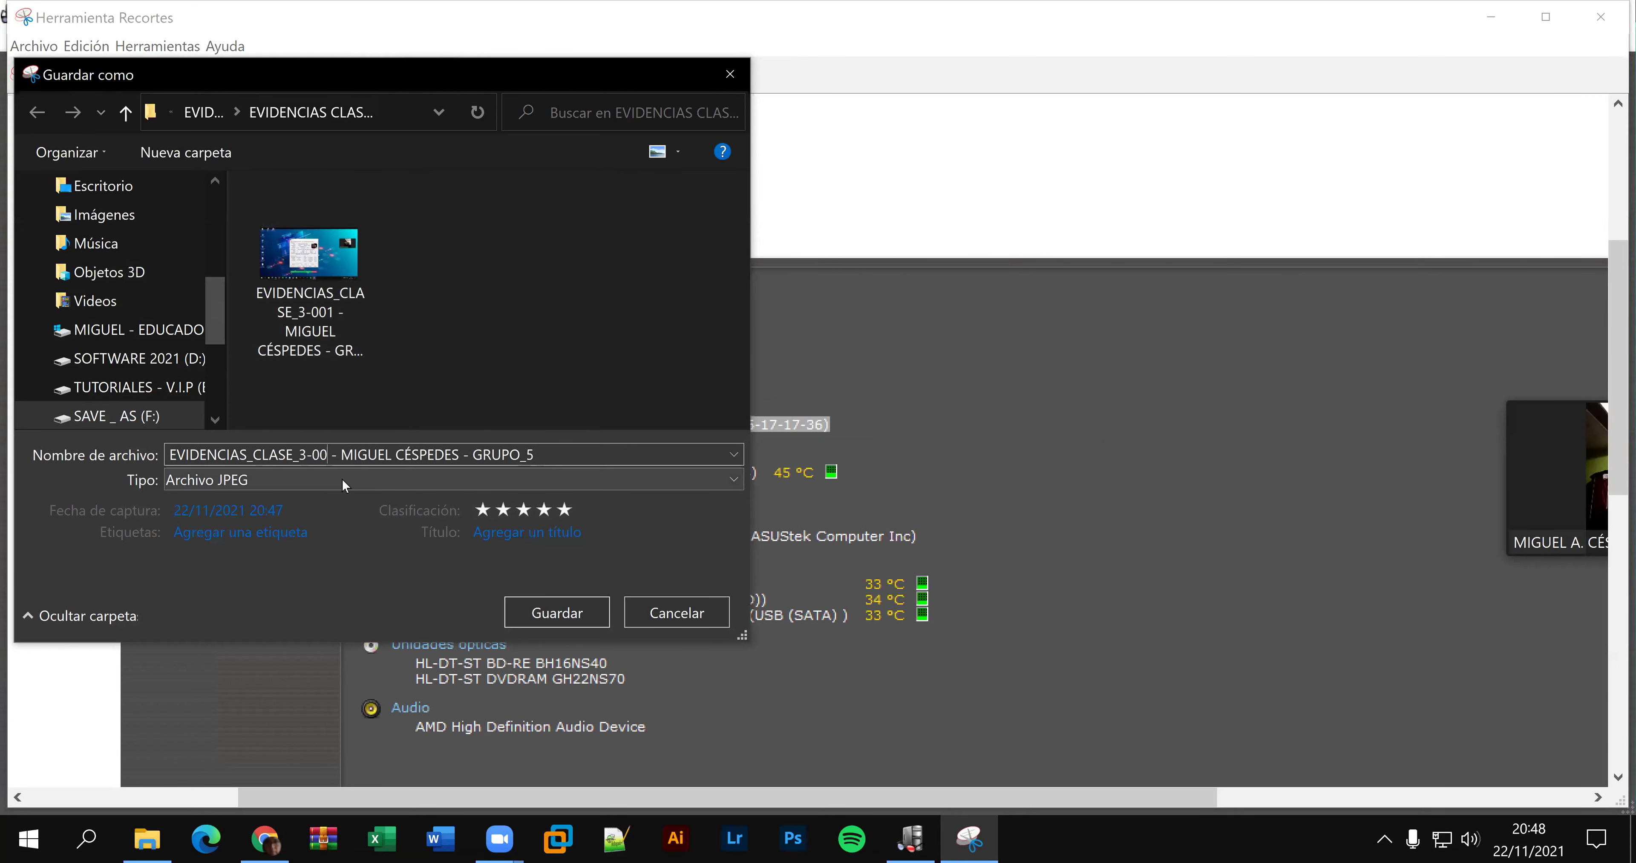
type("2")
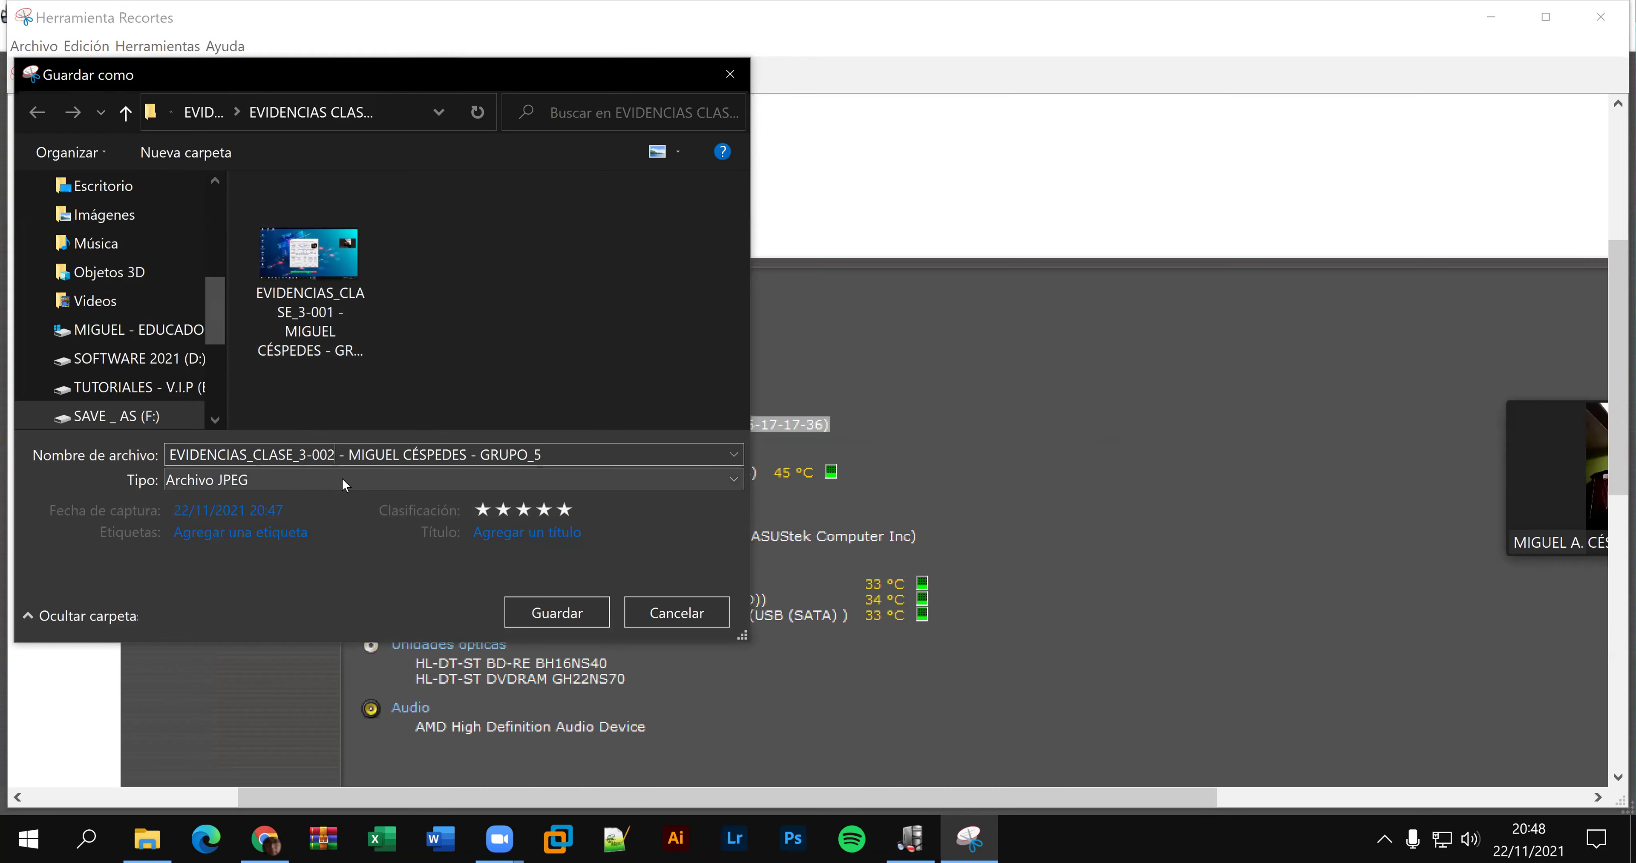
key("Return")
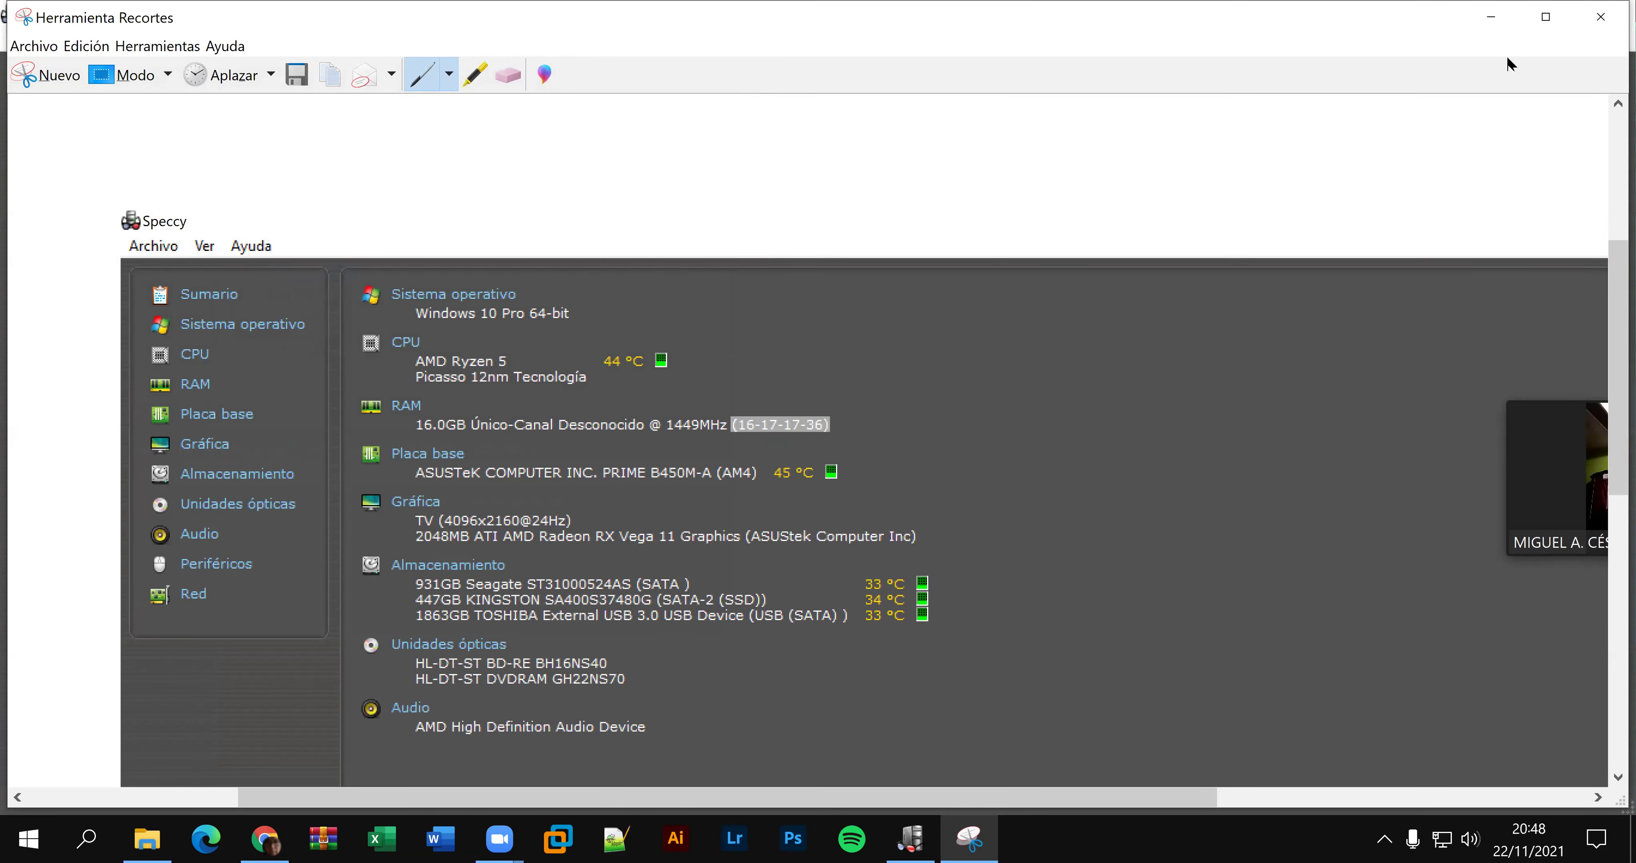
left_click(1601, 17)
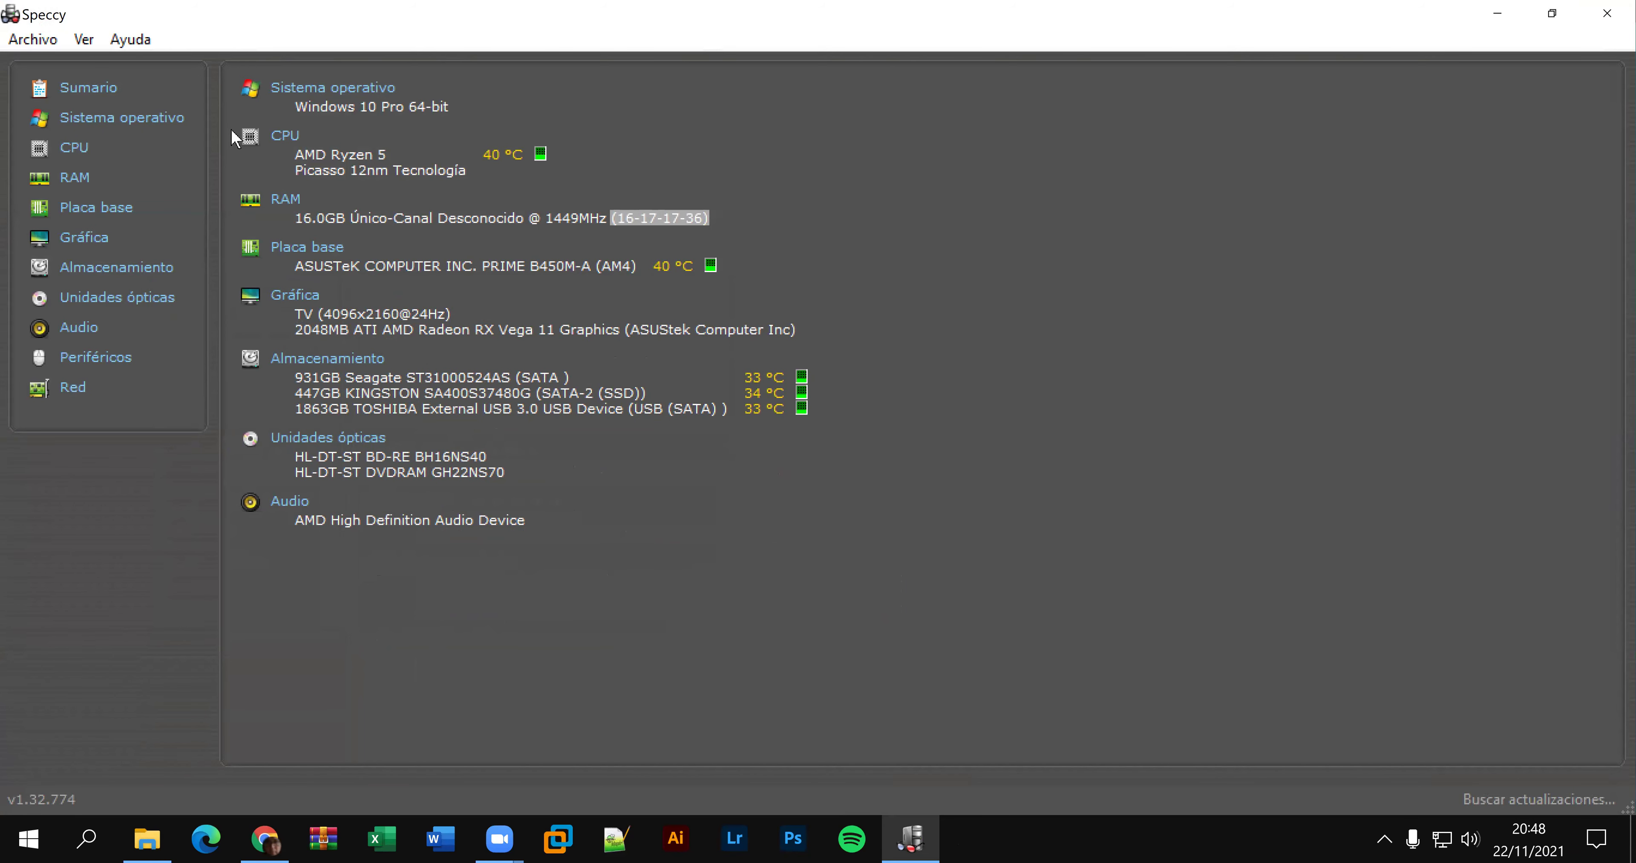
- Magnify the screen to about 200% and scroll through Speccy's Sistema operativo details
key("super+plus")
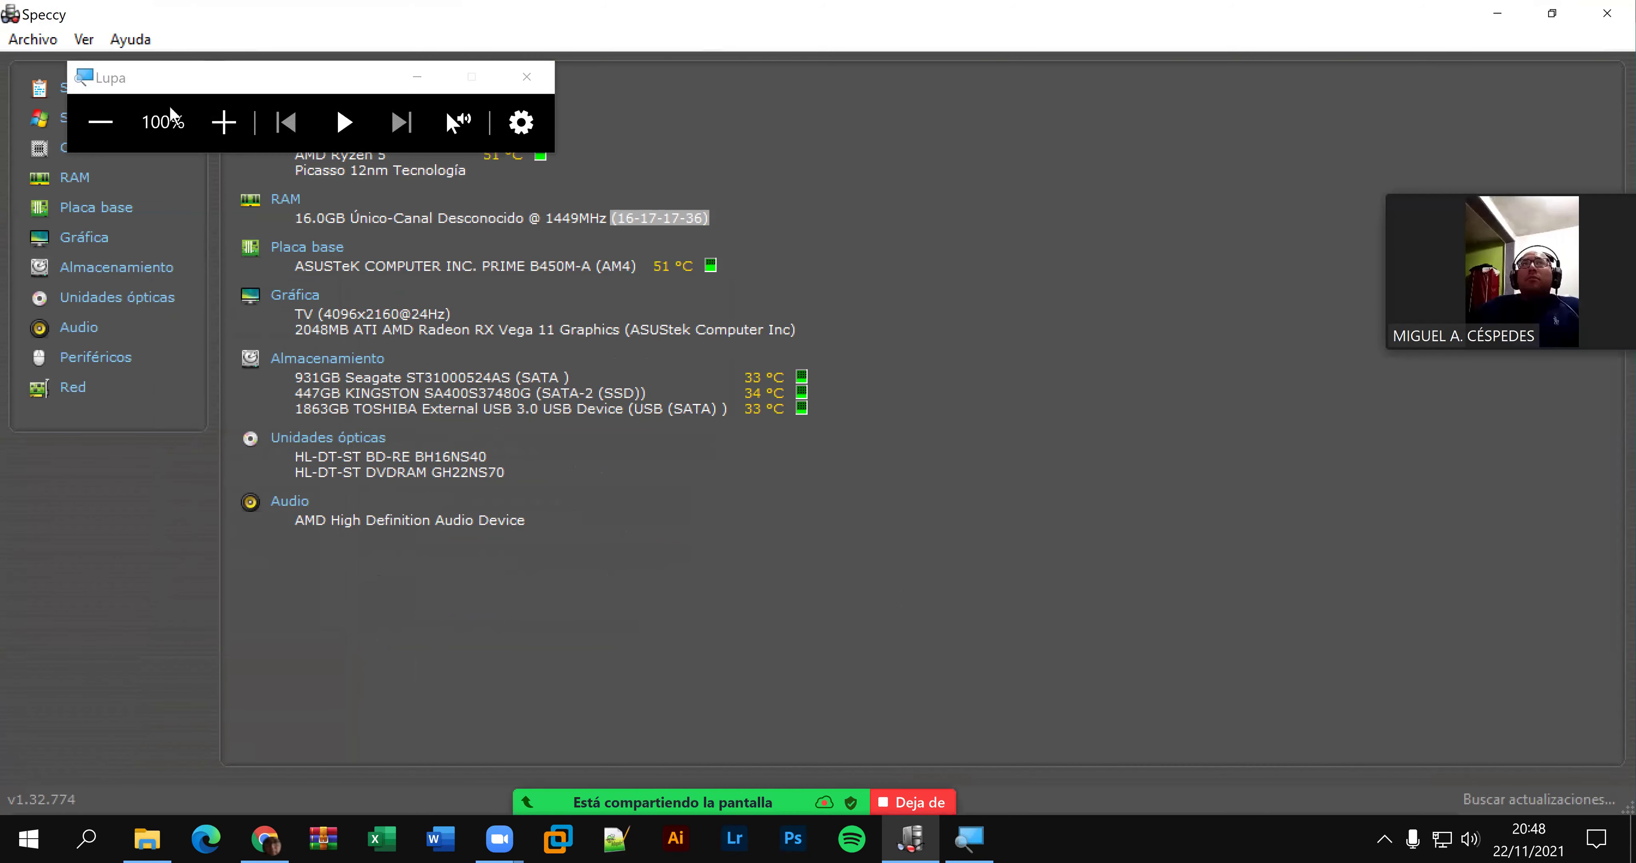
left_click(219, 119)
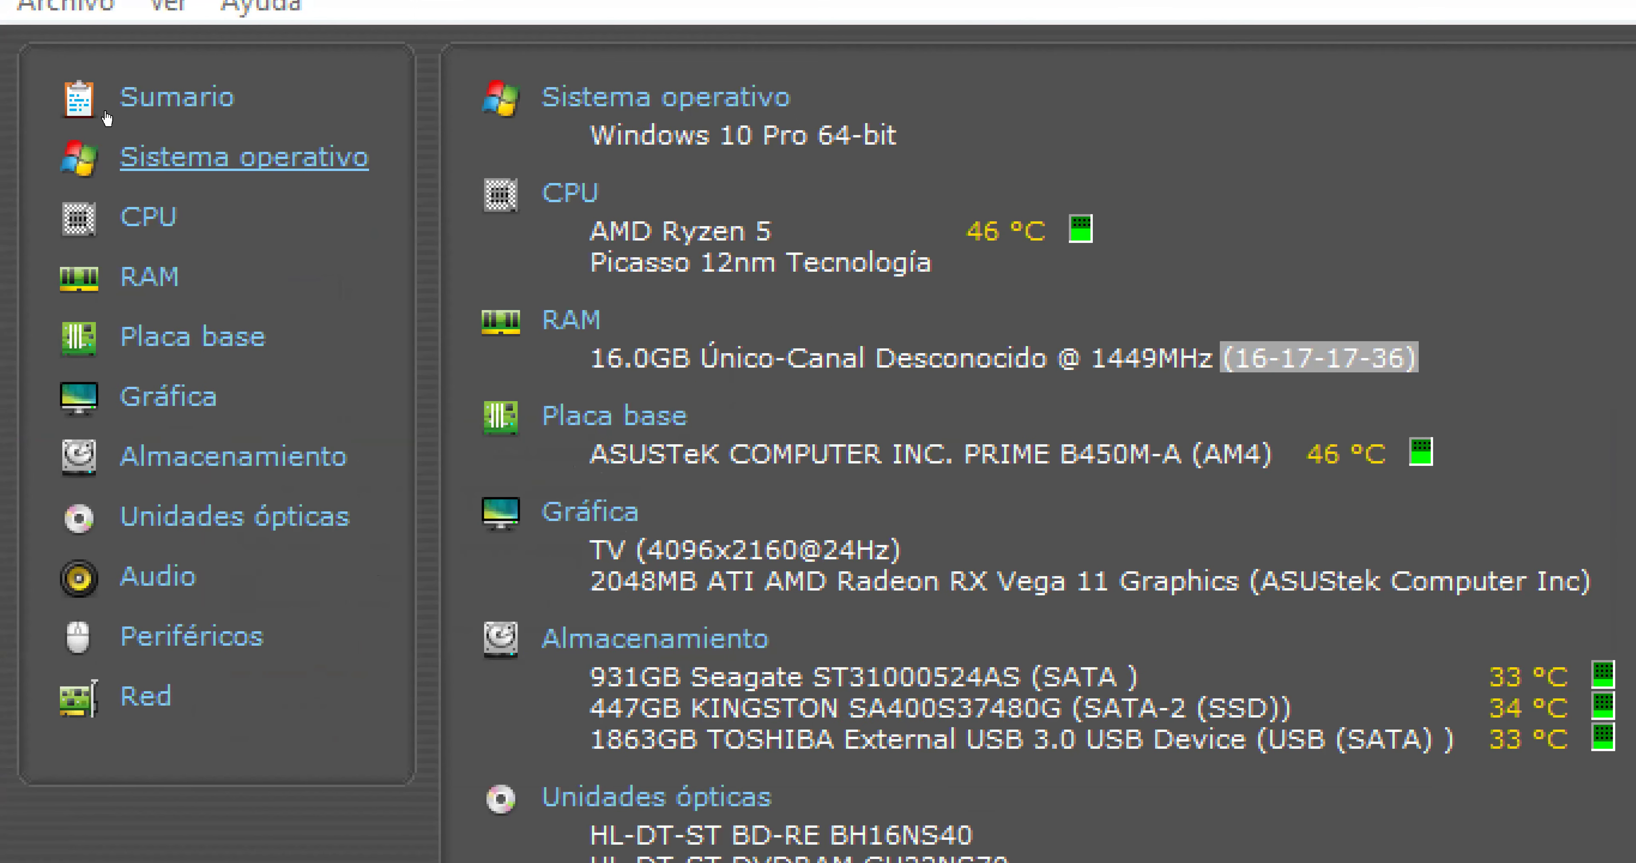
left_click(105, 115)
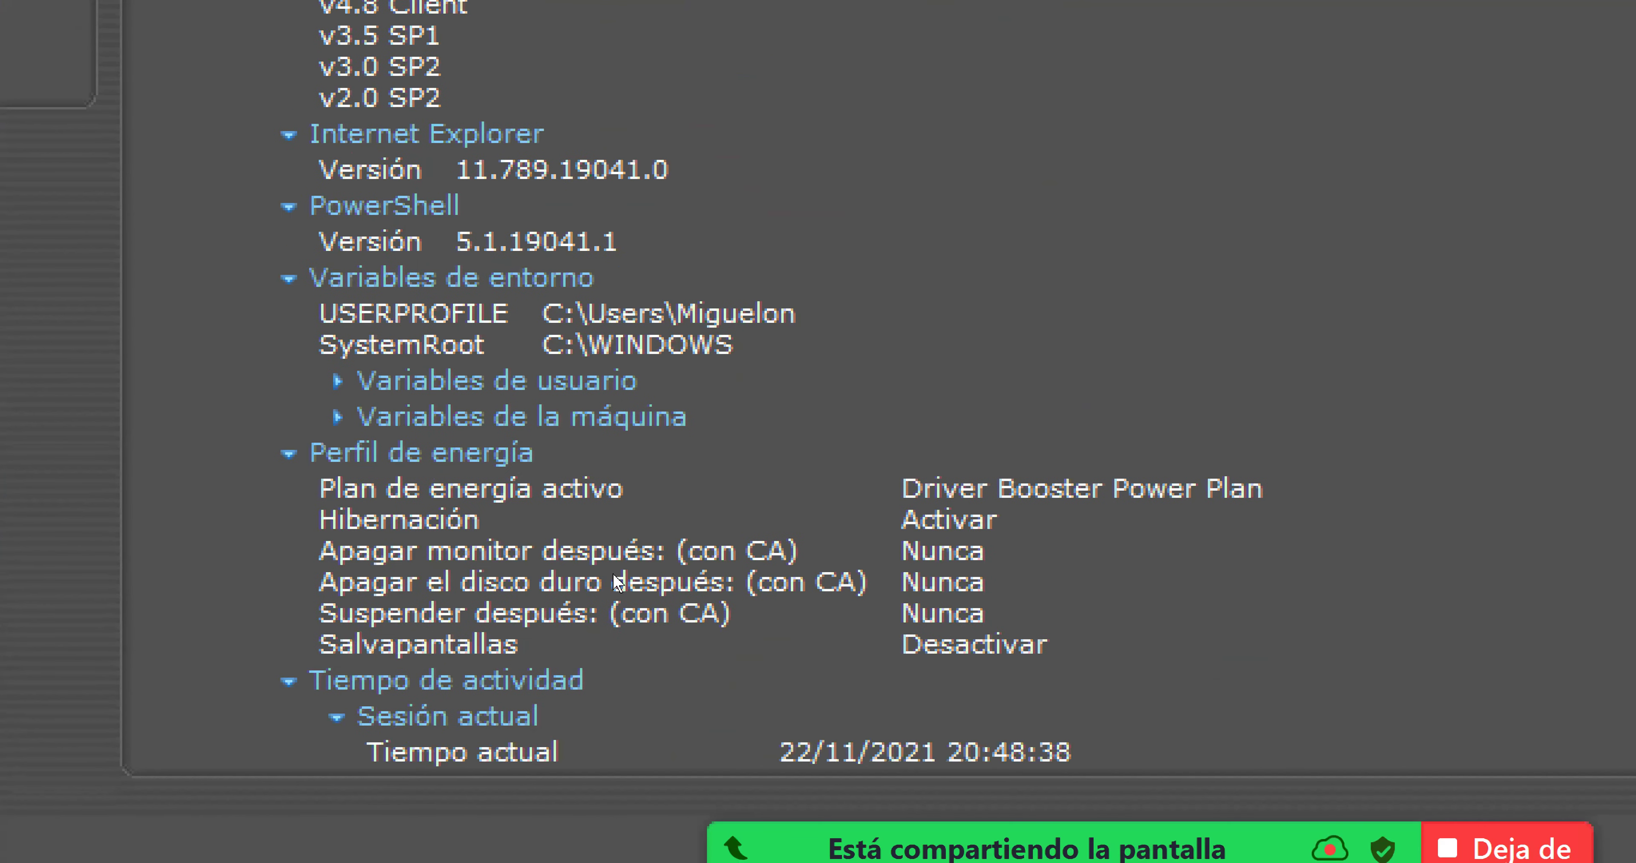
scroll(614, 576, "down", 5)
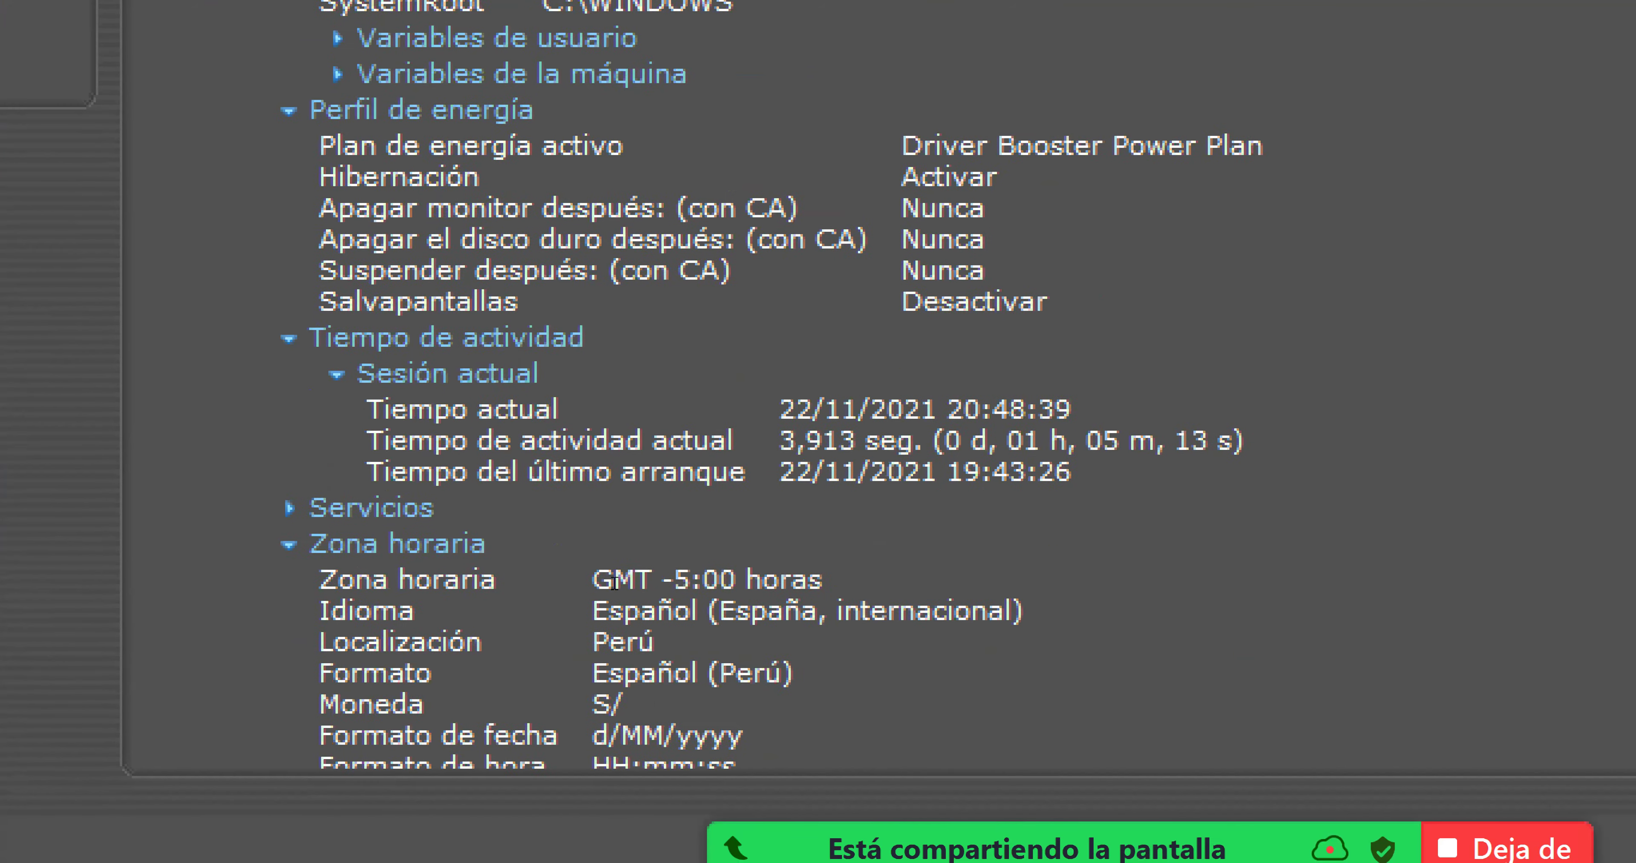
scroll(614, 591, "down", 5)
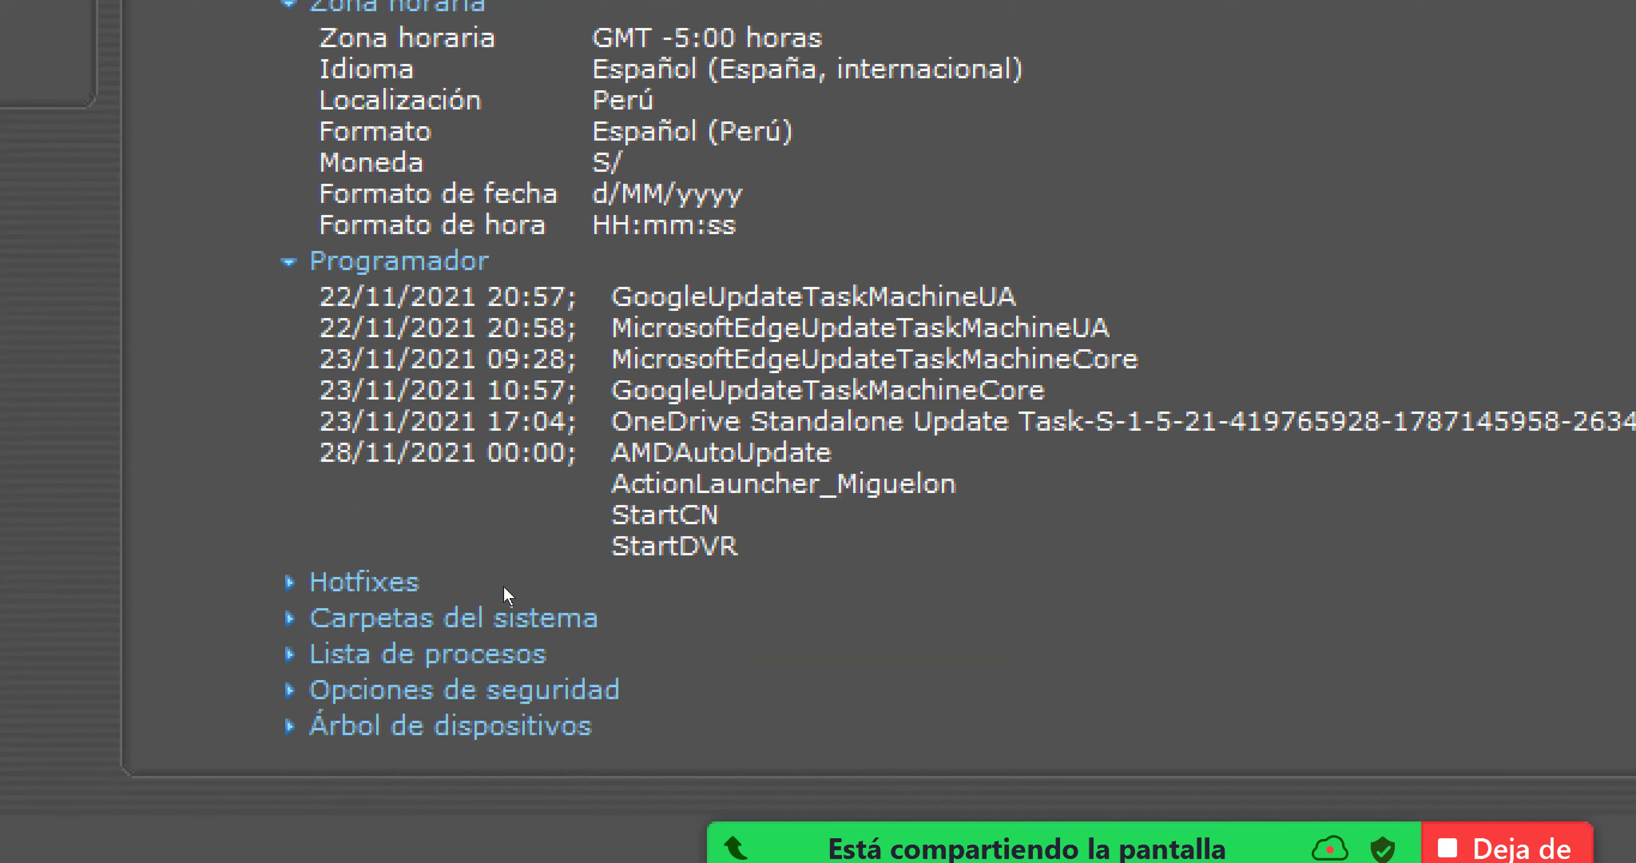
scroll(508, 594, "up", 9)
scroll(518, 524, "up", 4)
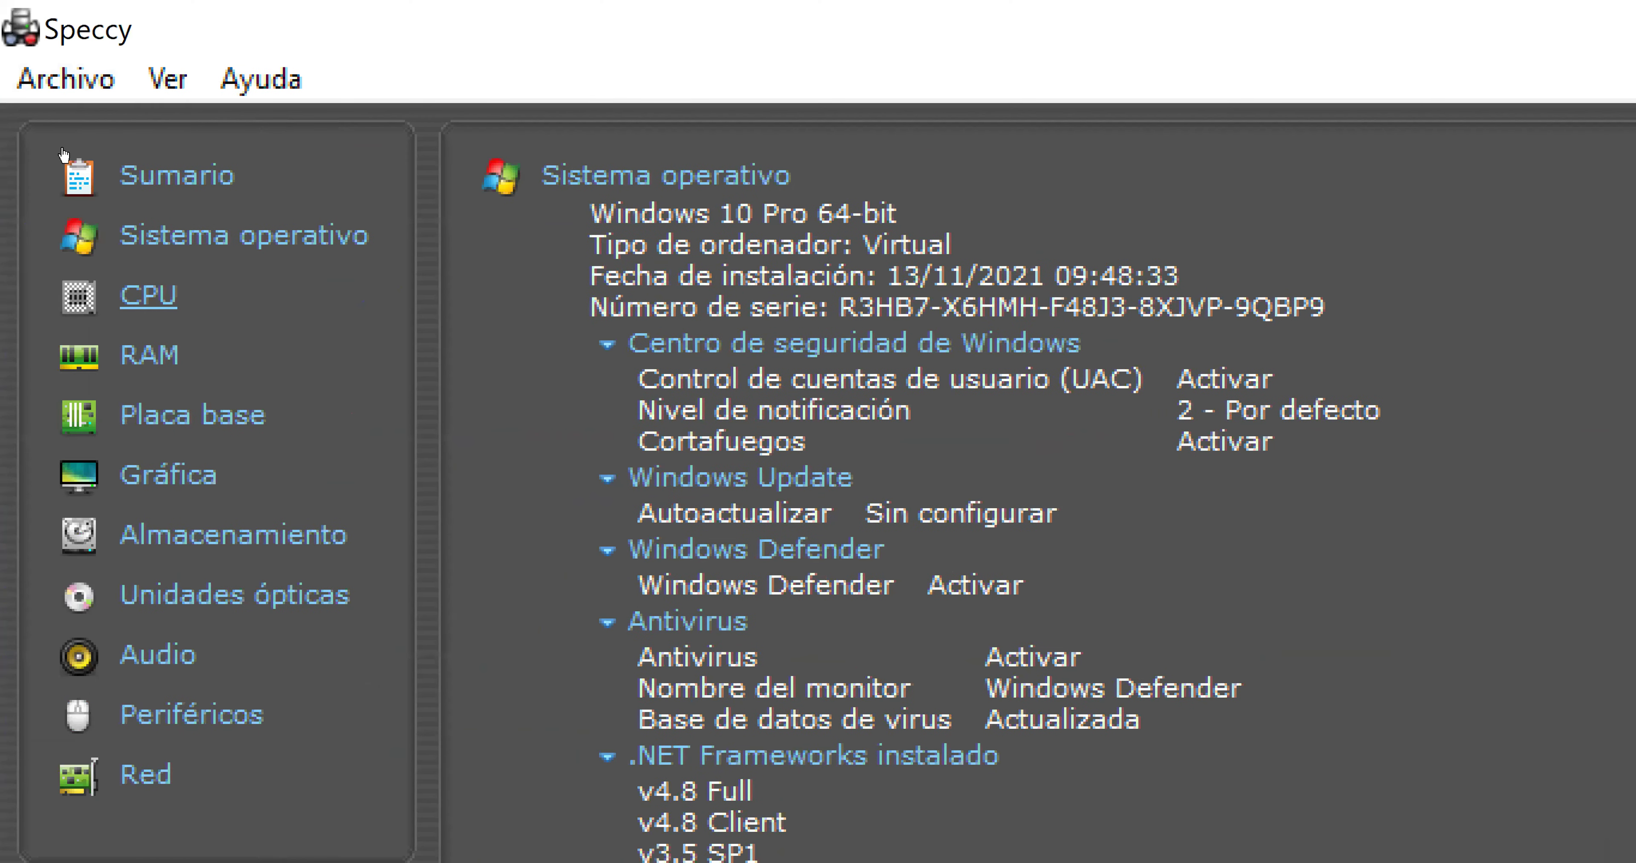
- View the Ryzen 5 3400G CPU page, then the 16384 MB single-channel RAM page
left_click(148, 295)
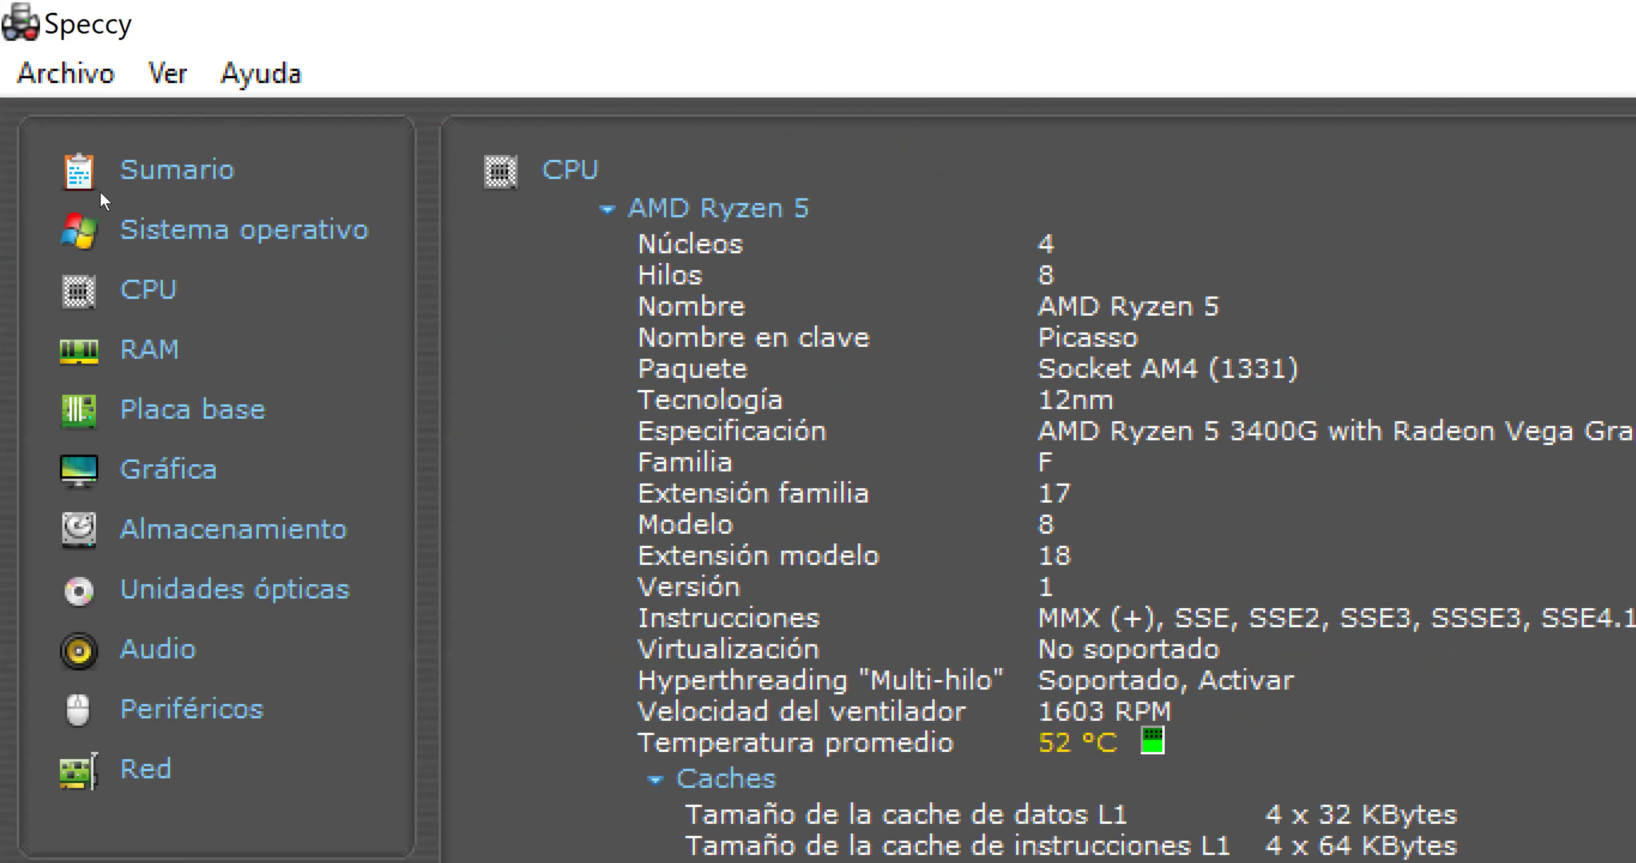
left_click(150, 354)
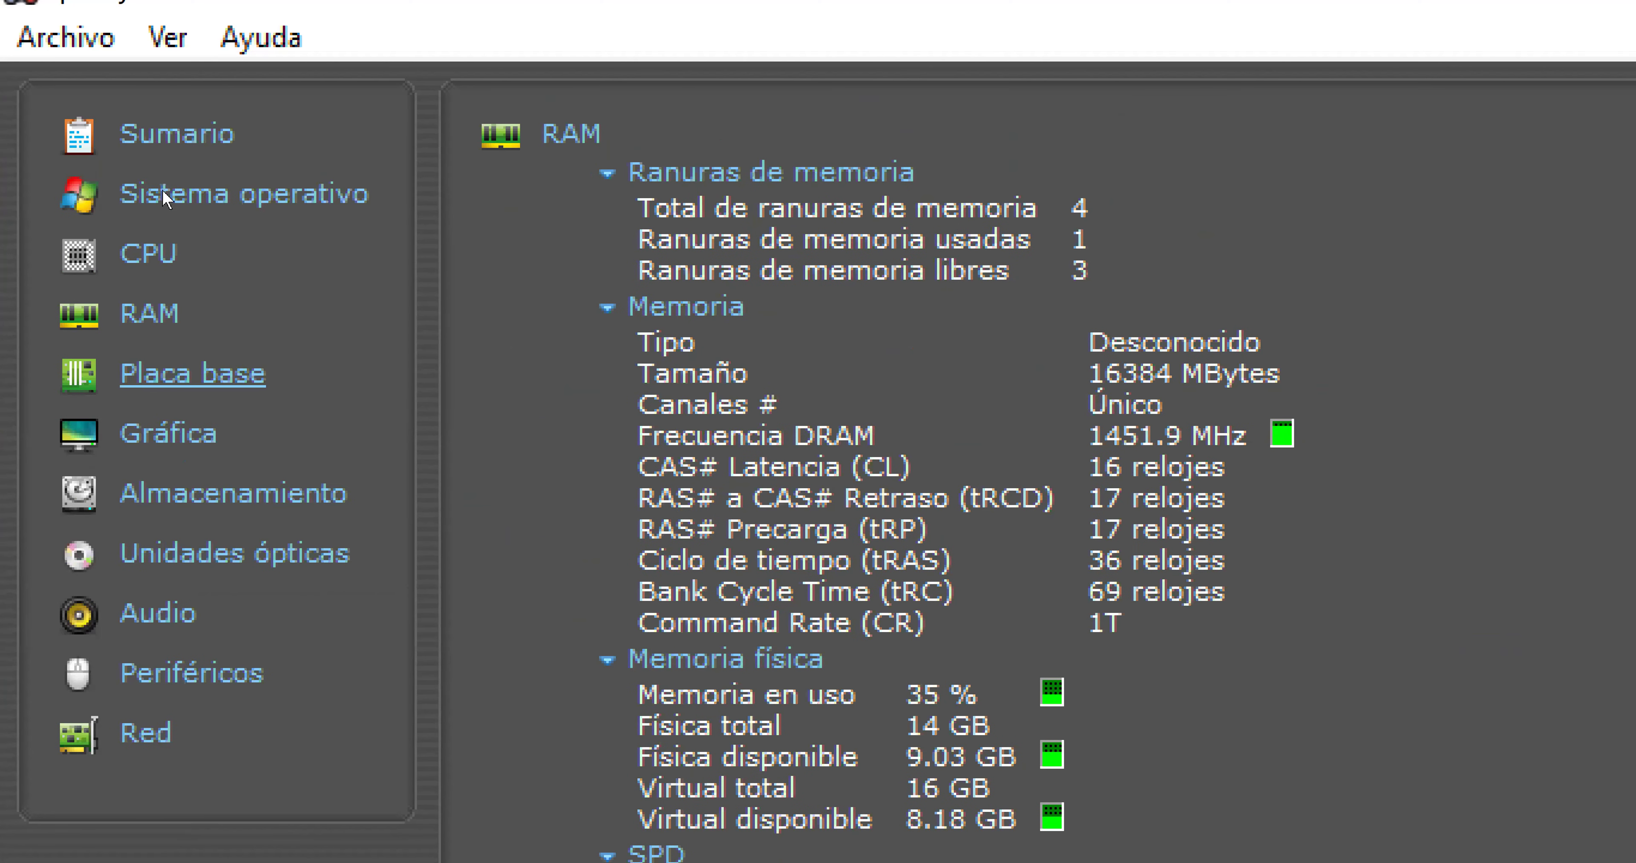
- Step through Placa base, optical drives, audio, peripherals and network pages, then back to Sumario
left_click(190, 374)
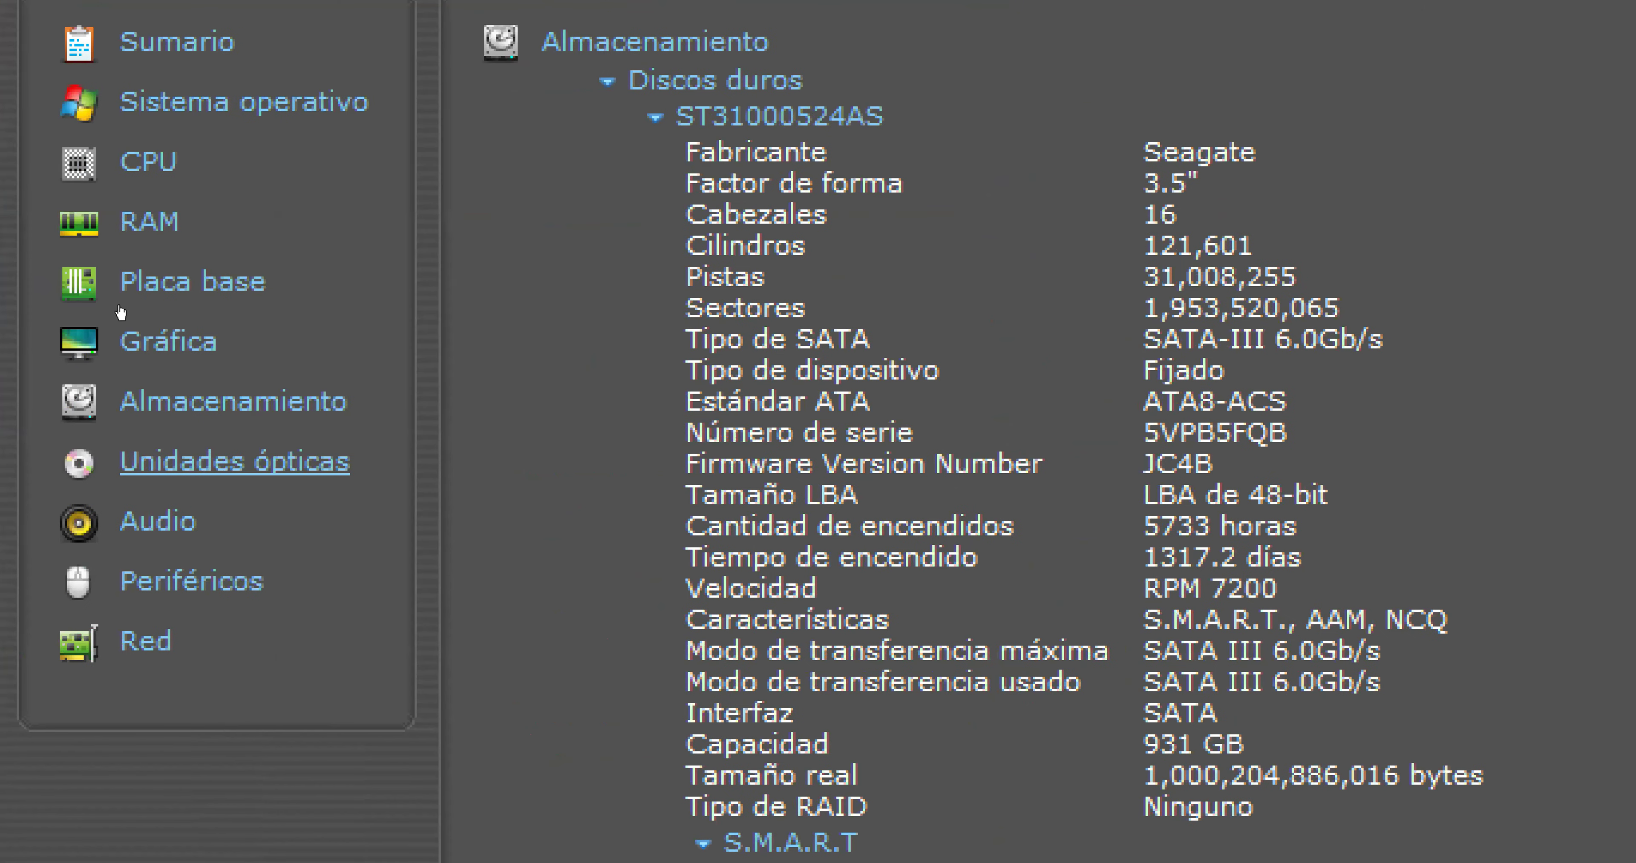
key("Down")
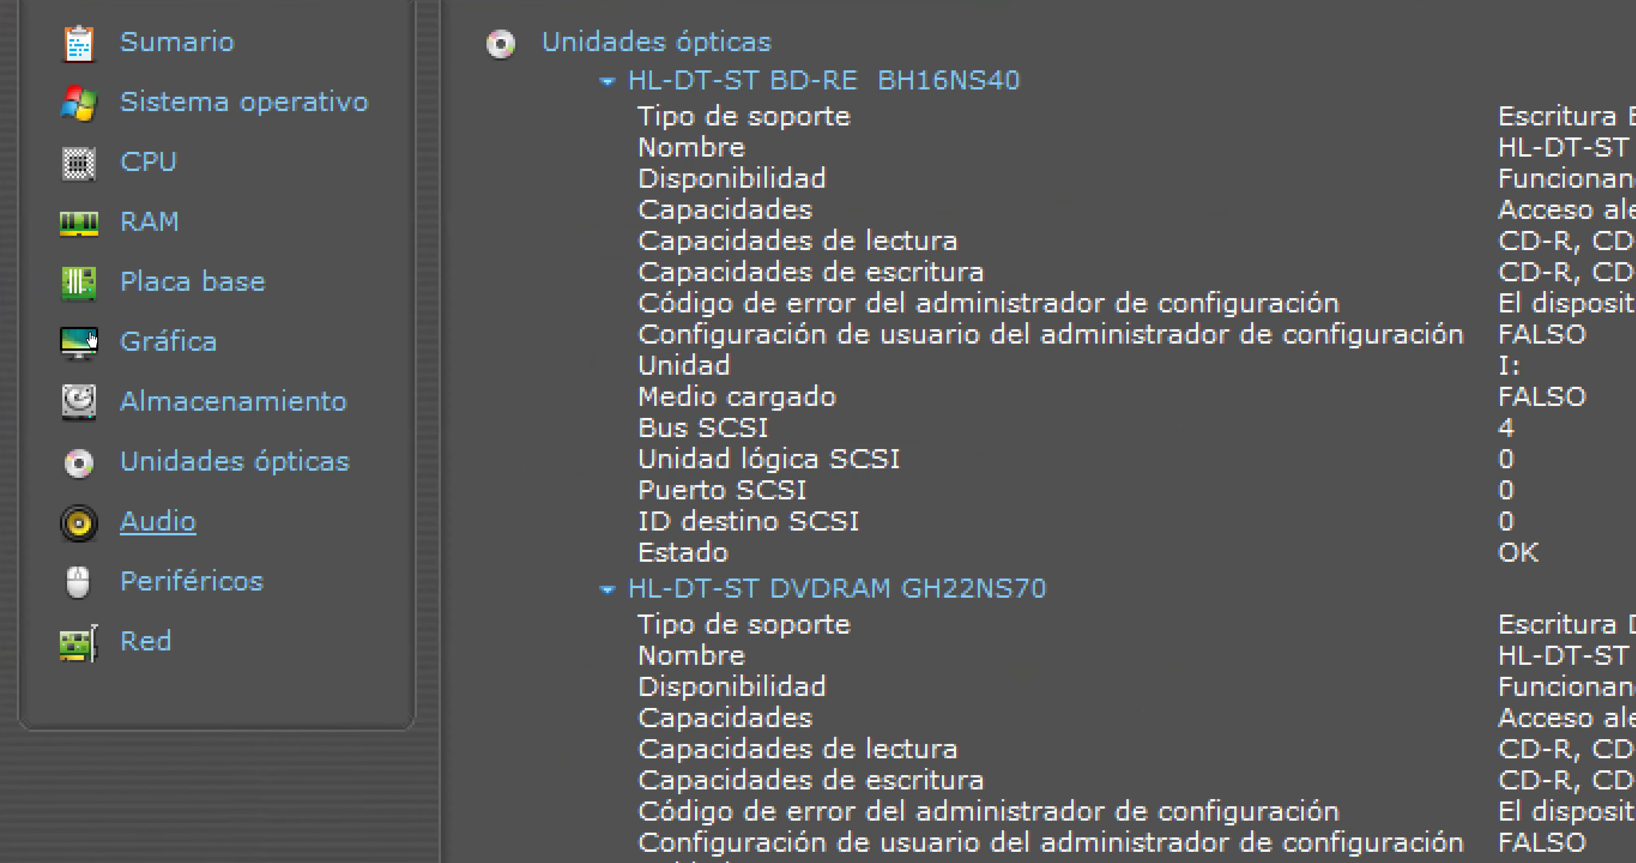
key("Down")
key("Down")
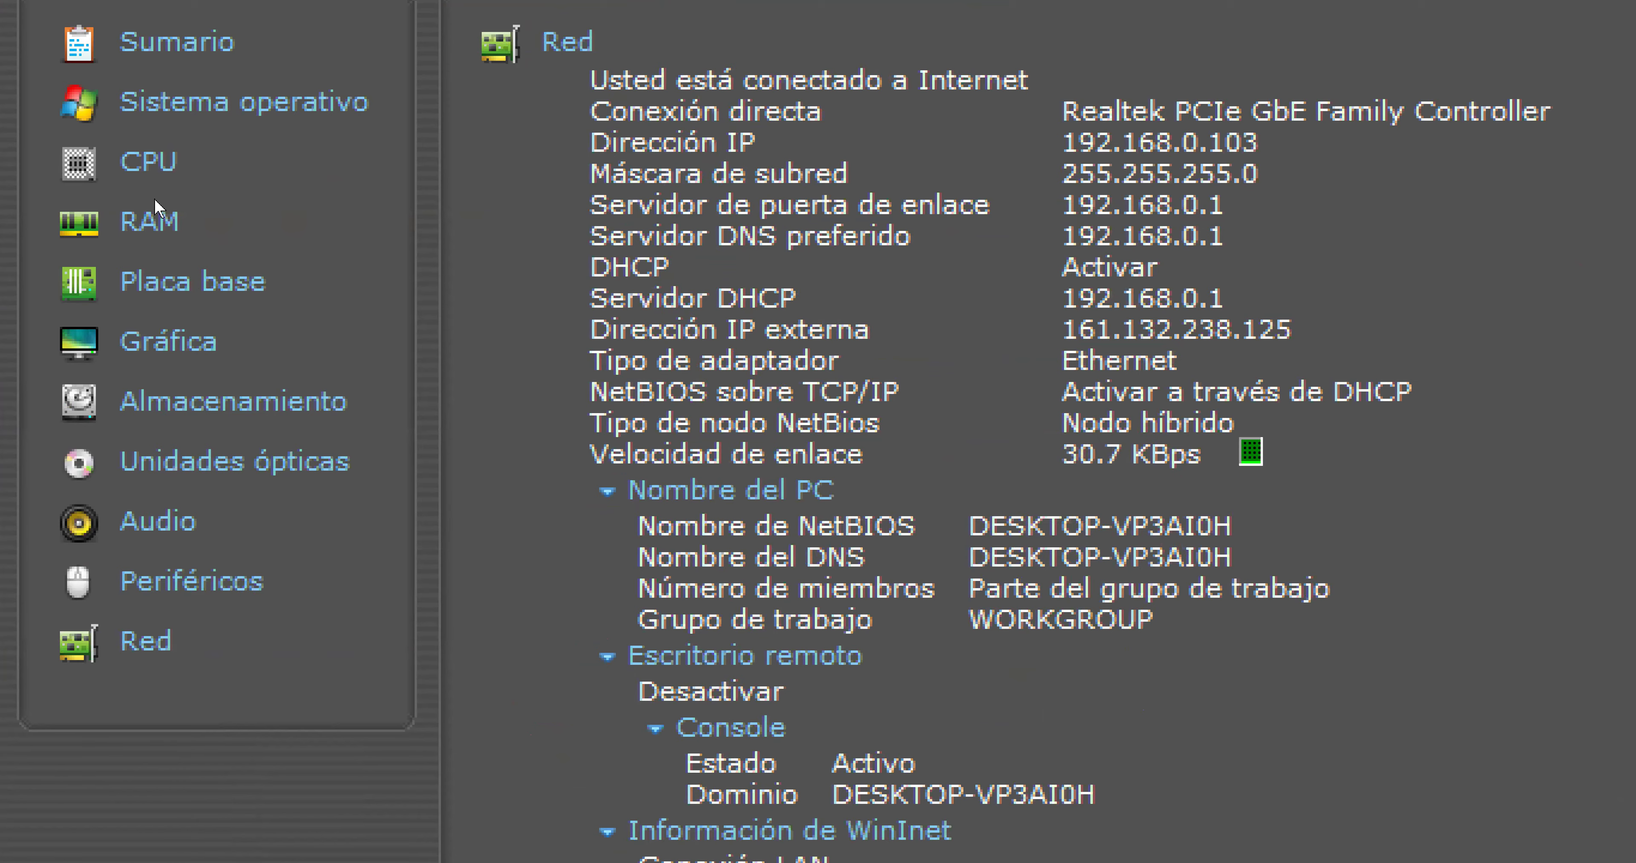
key("Home")
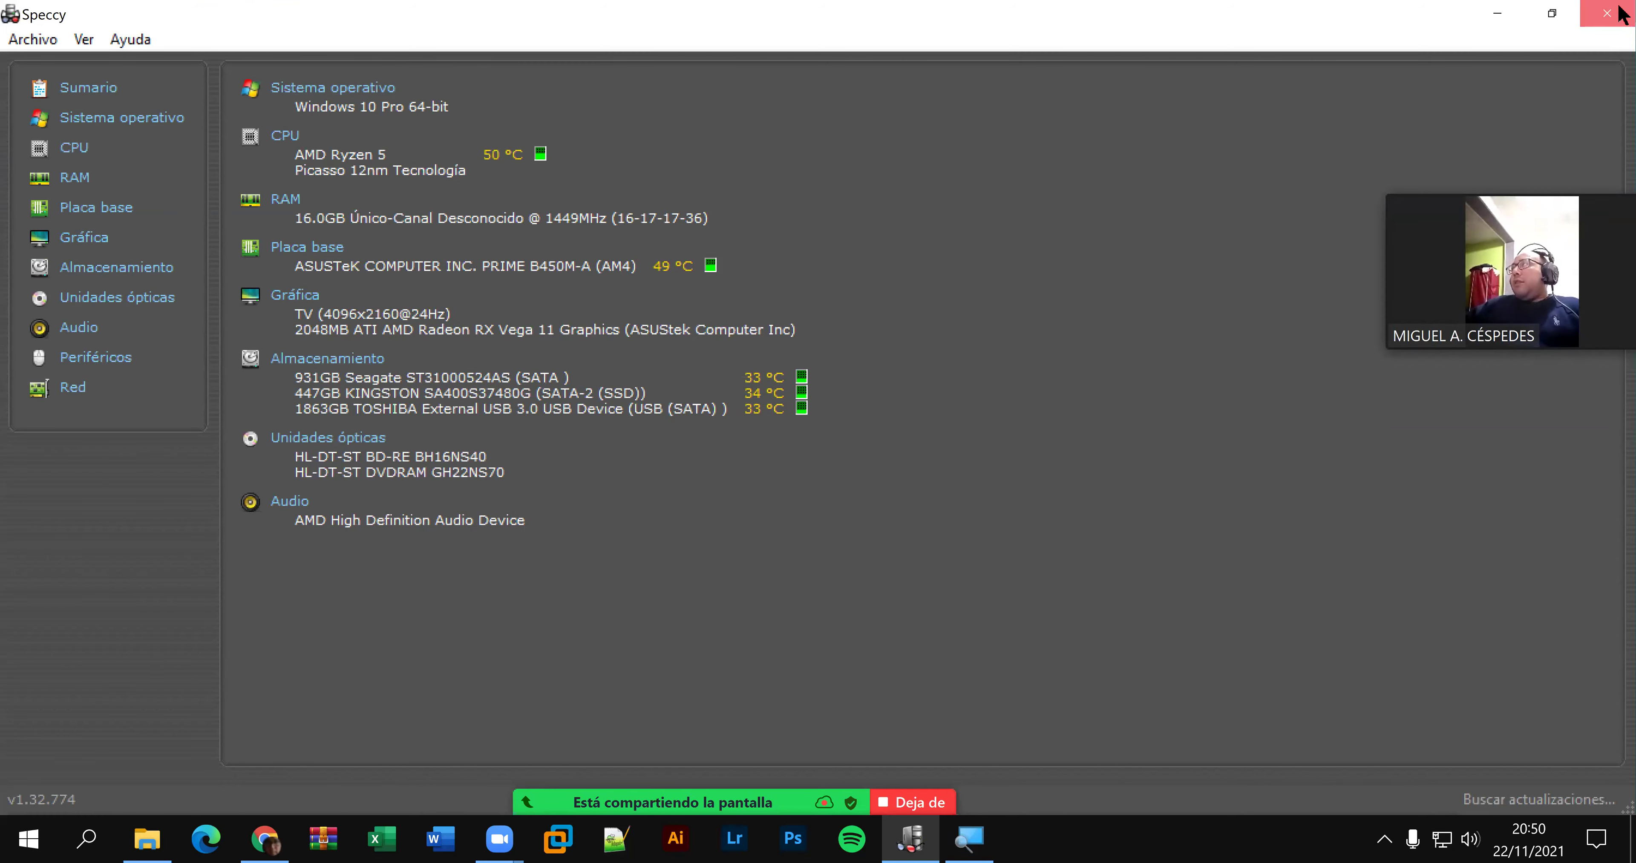
- Close Speccy, launch CPU-Z, browse Mainboard, Memory, SPD and Graphics, then return to CPU
left_click(1607, 13)
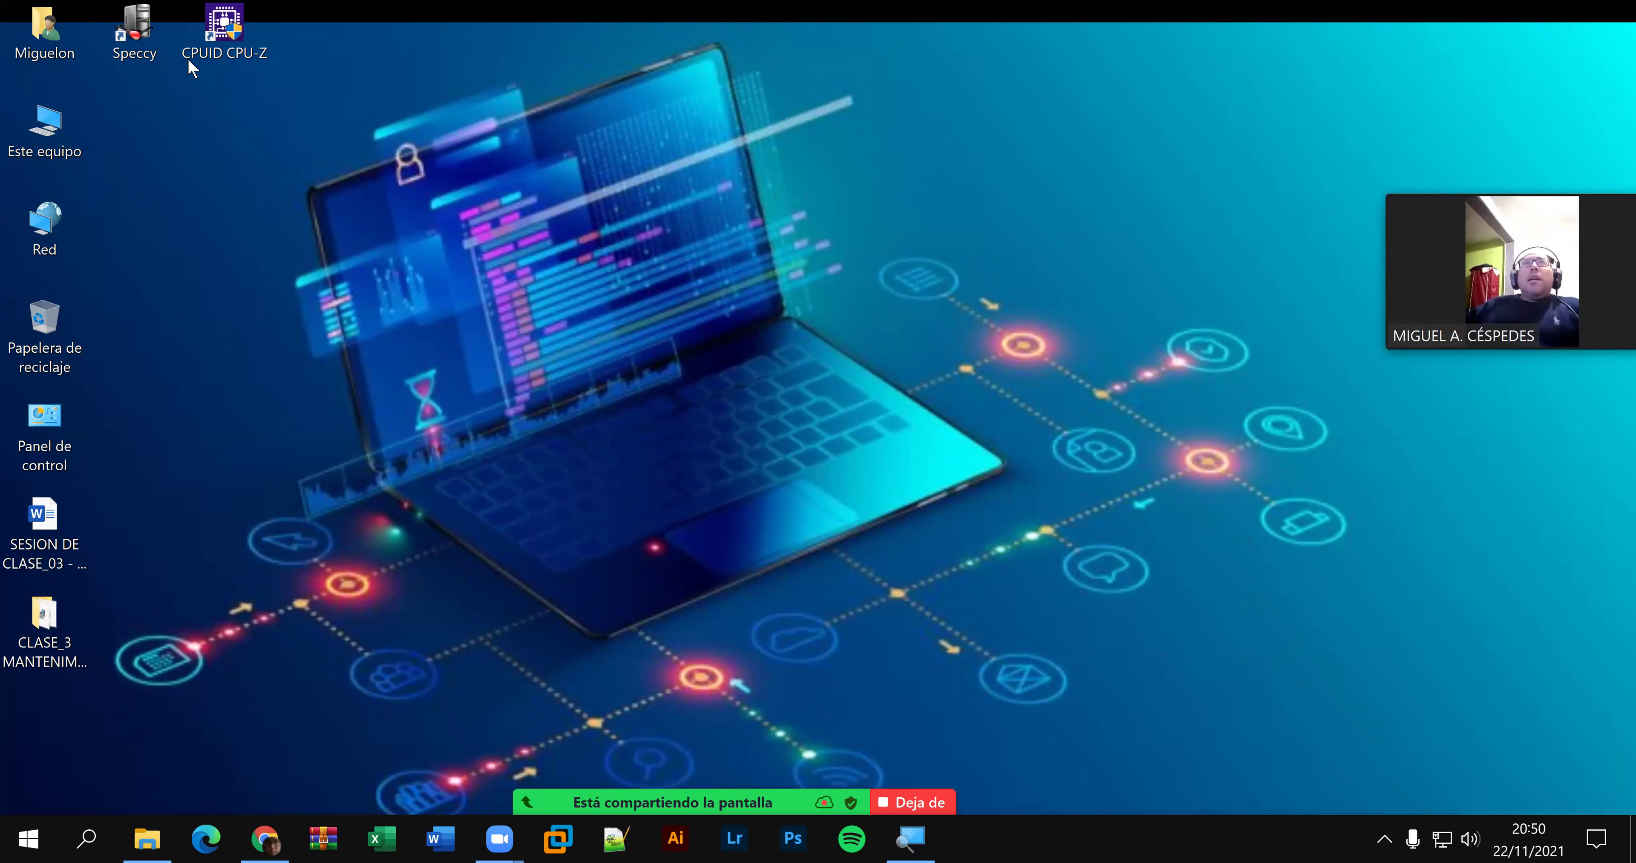
double_click(211, 35)
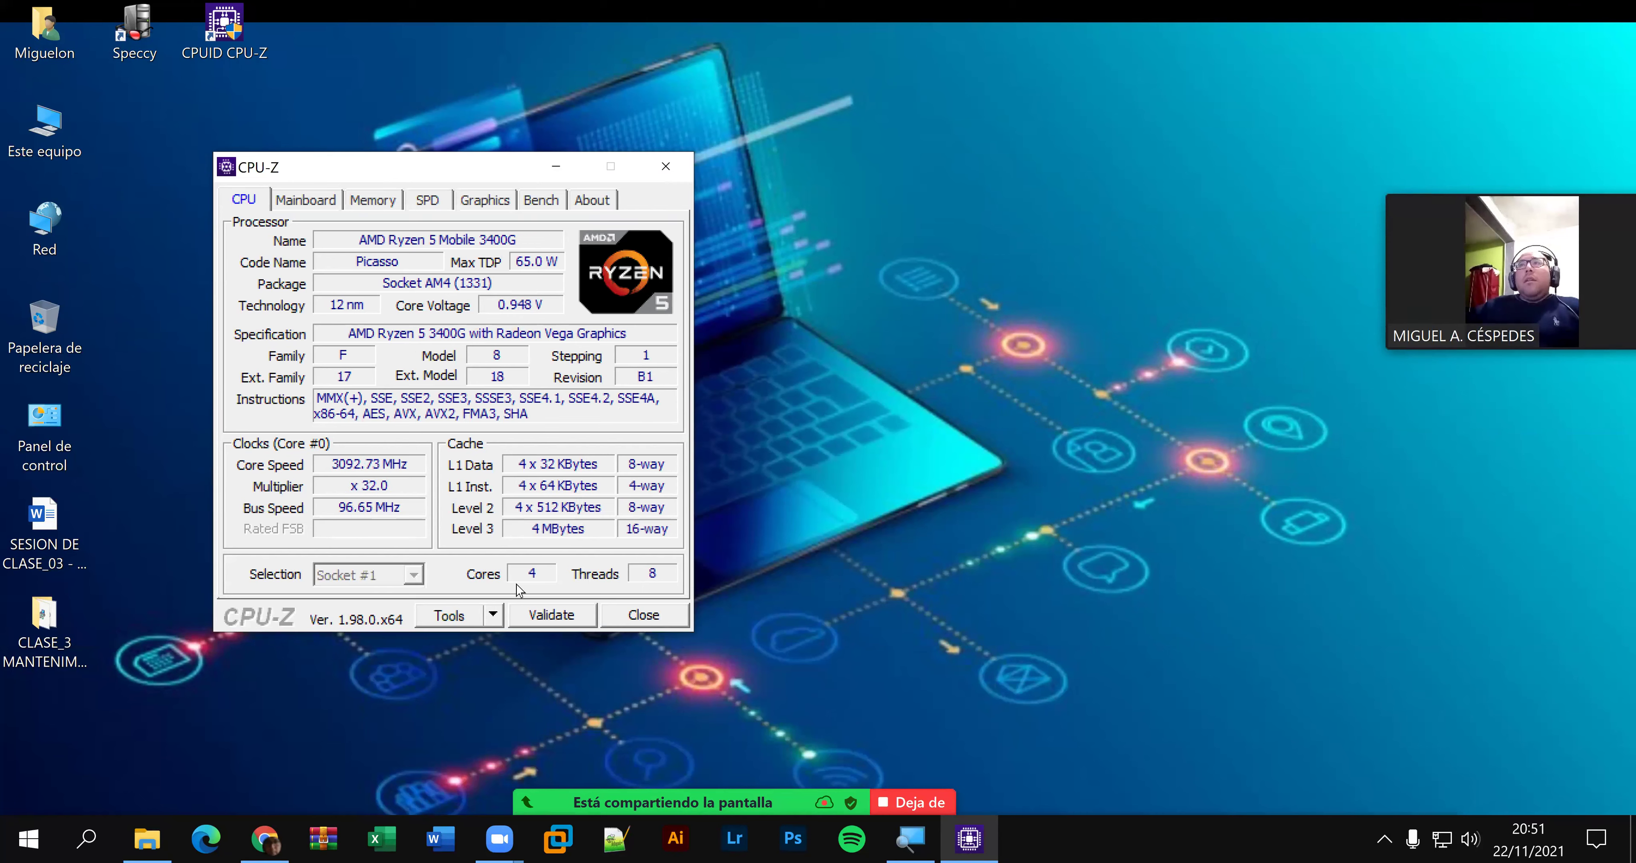
left_click(339, 204)
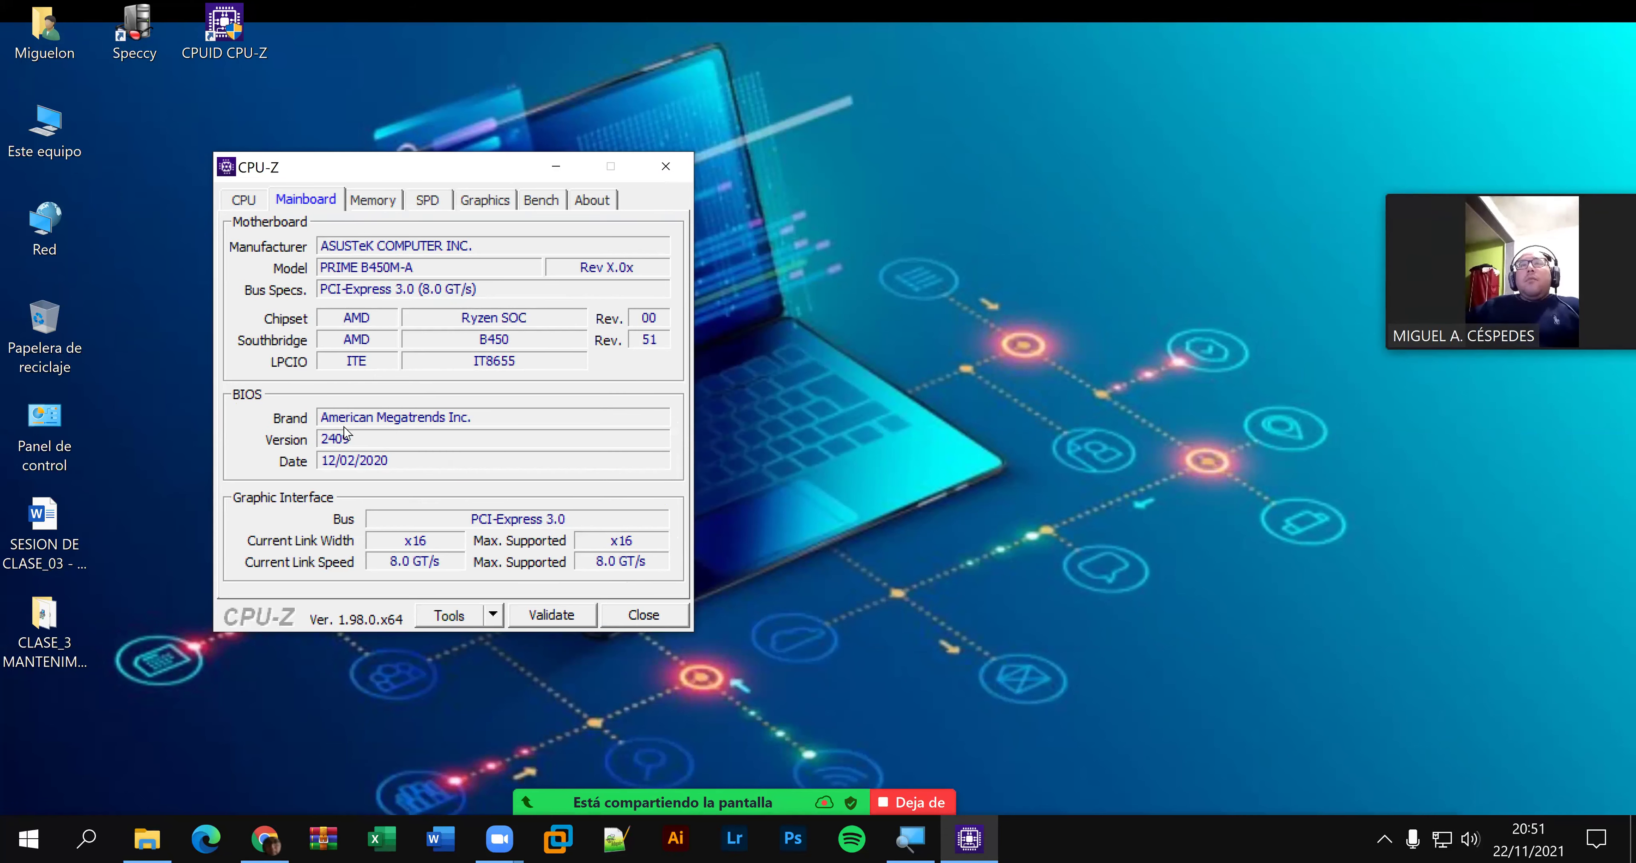
left_click(388, 202)
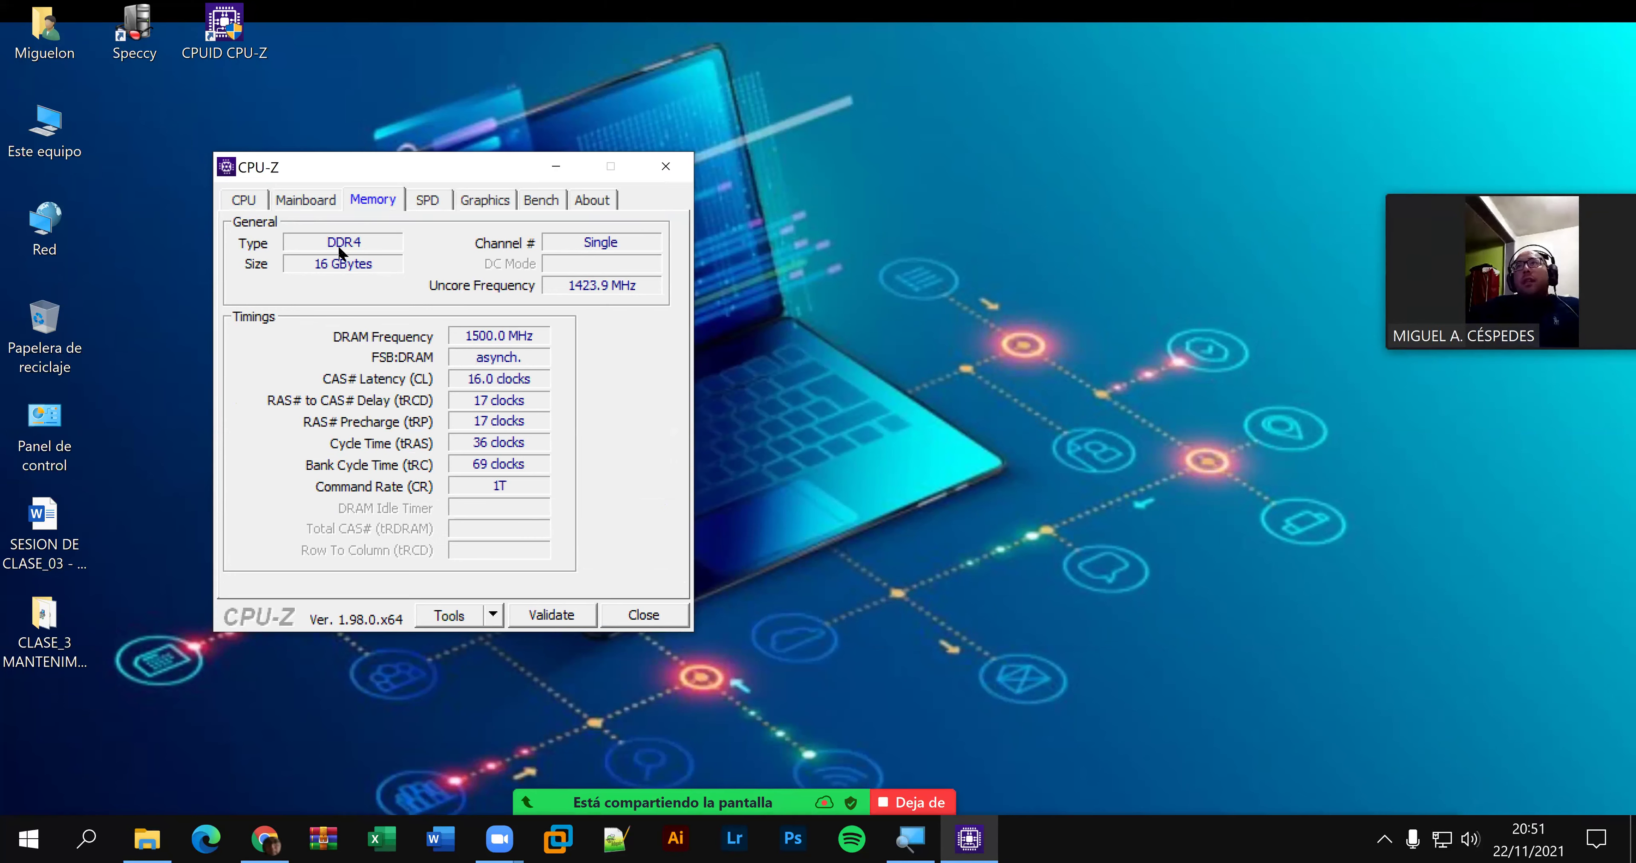
left_click(419, 205)
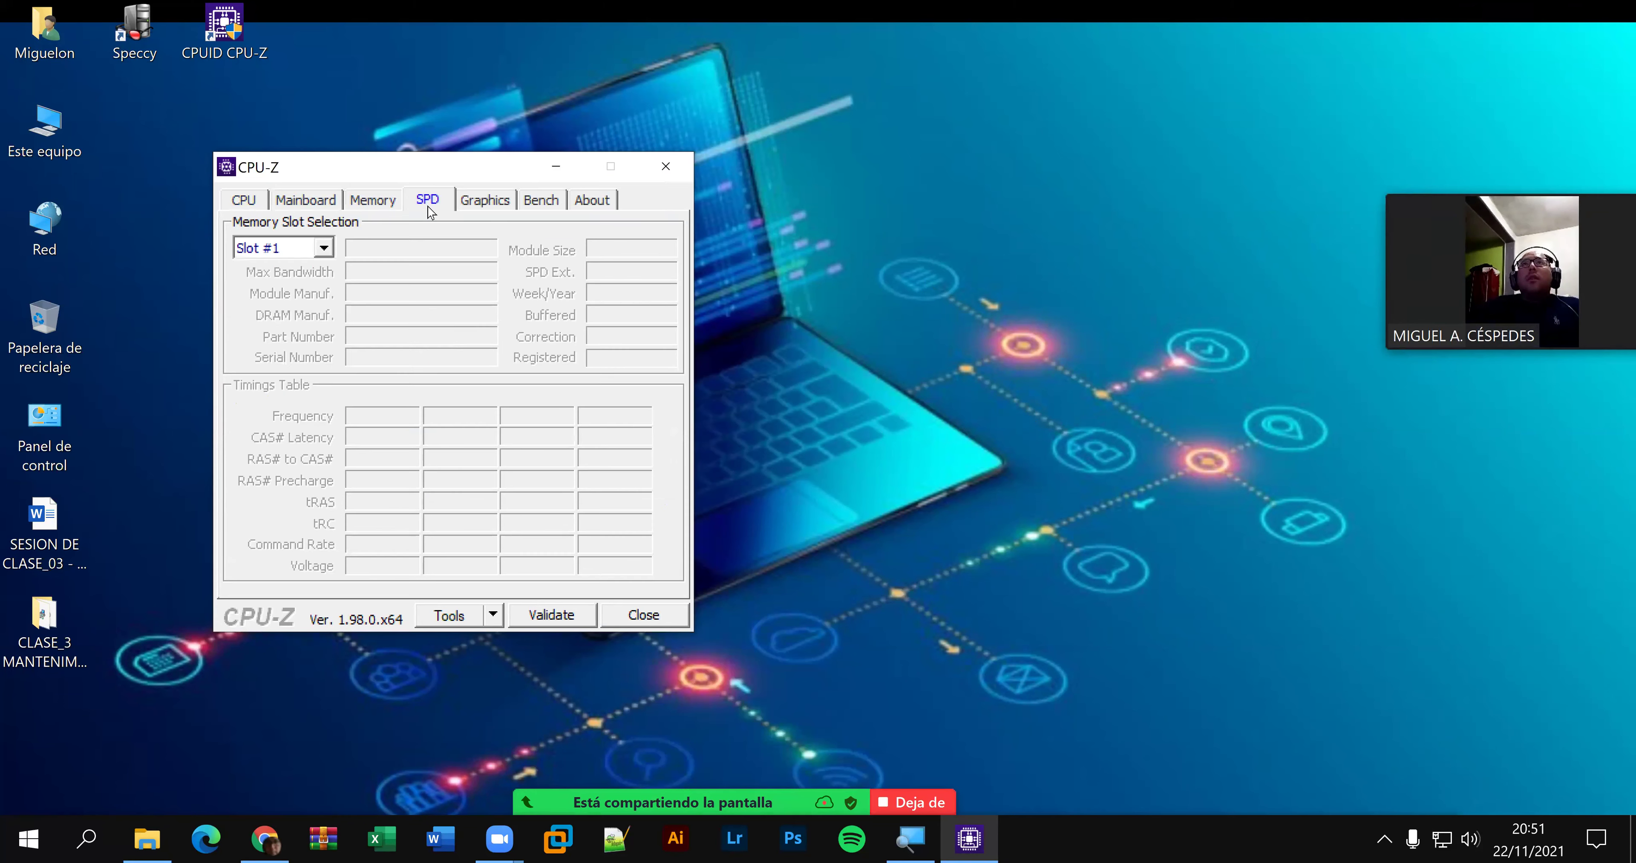
left_click(471, 210)
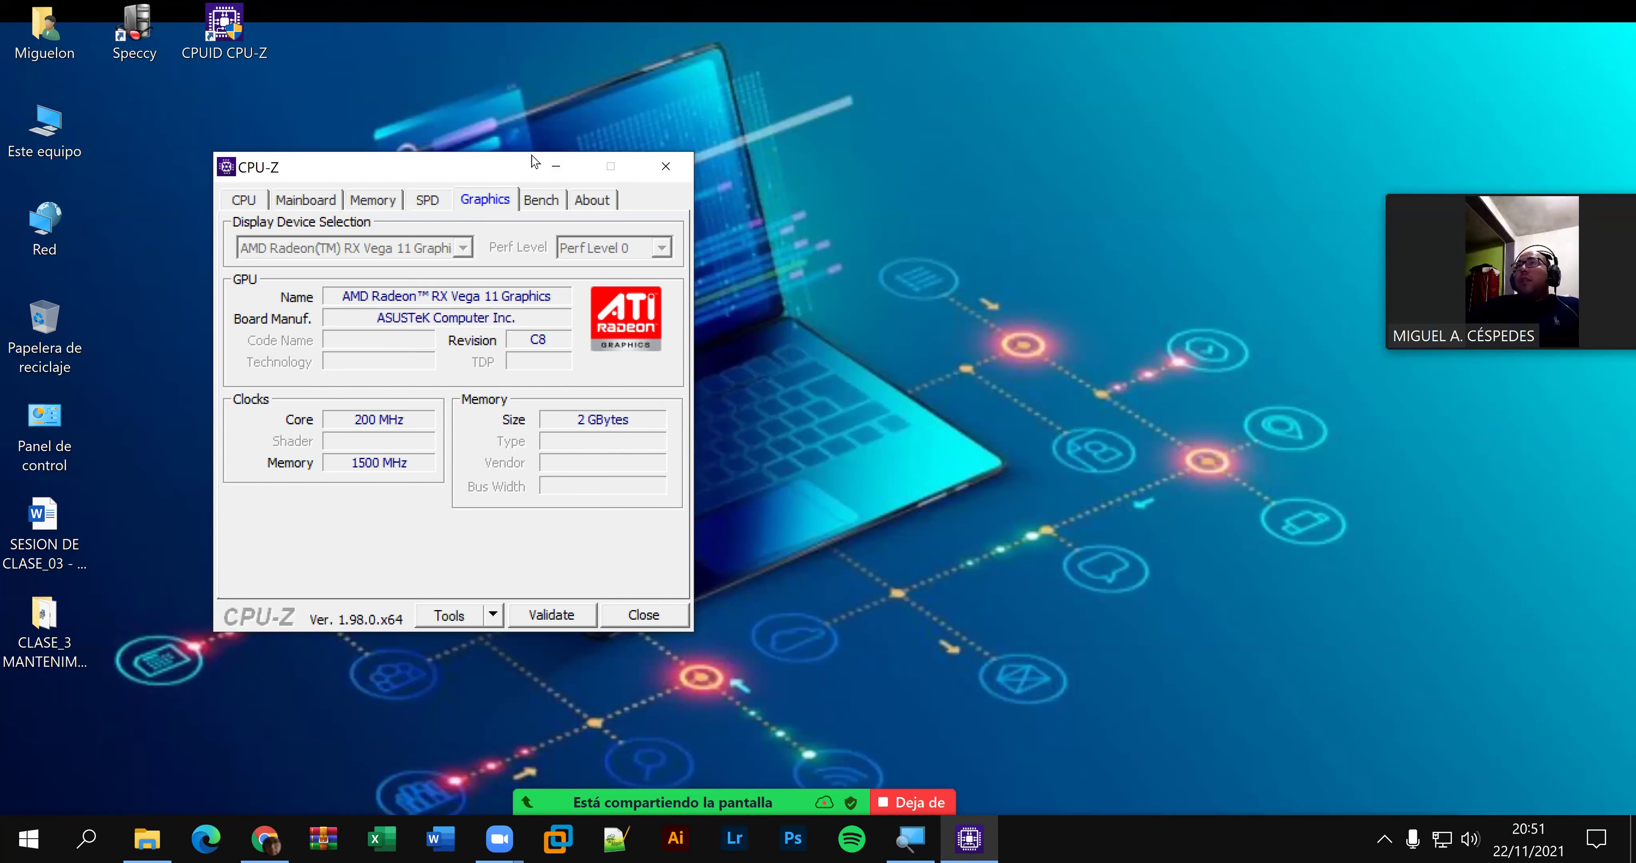
left_click_drag(536, 163, 502, 161)
left_click(437, 160)
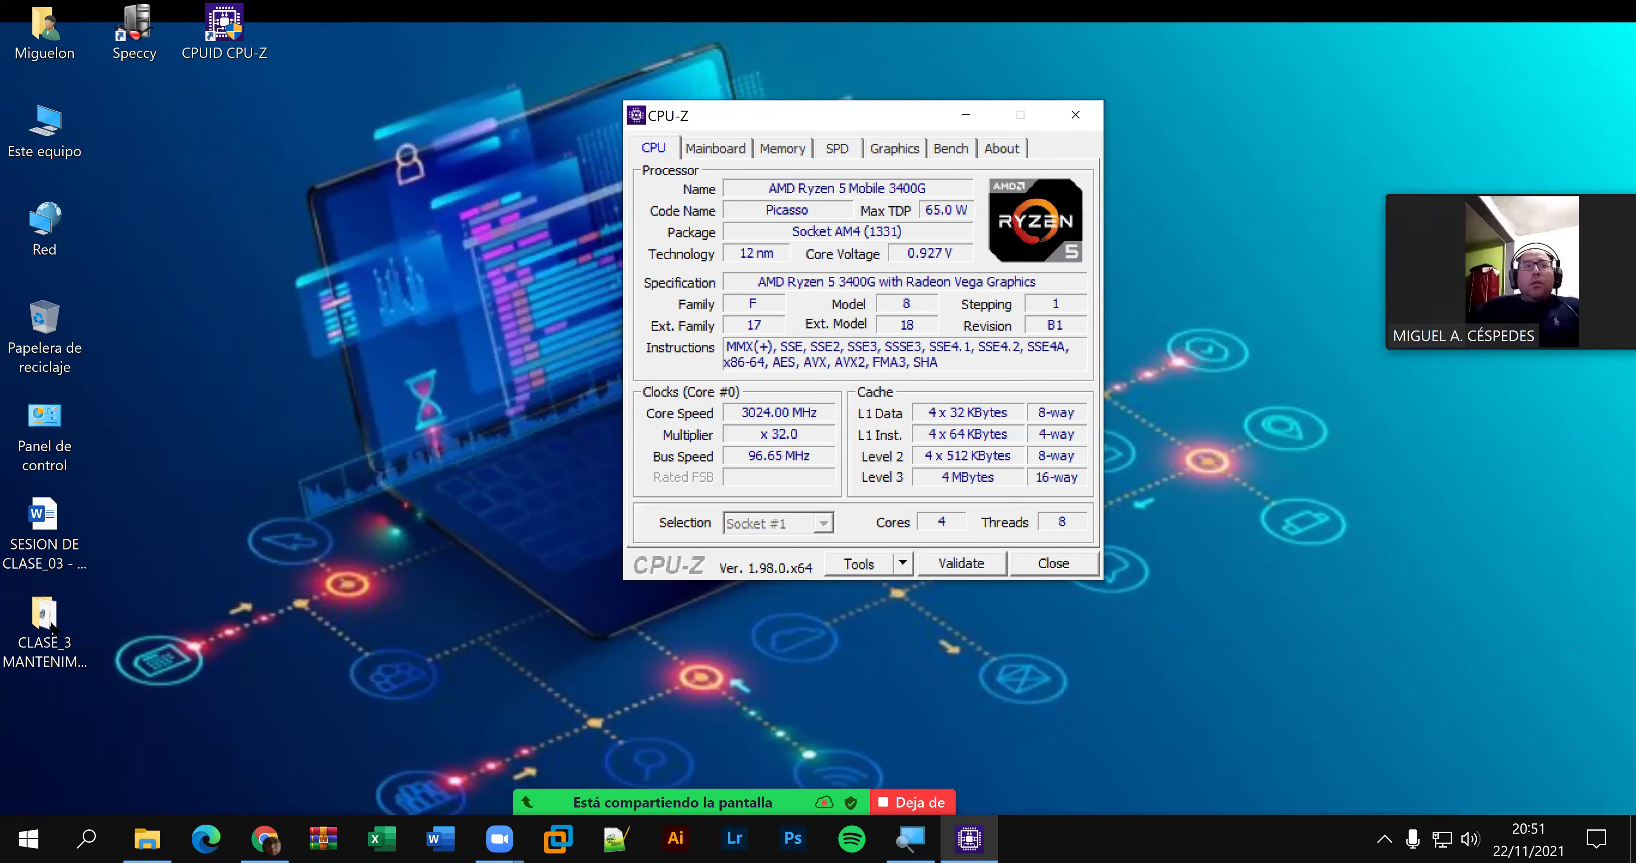
- Open CLASE_3's SOFTWARE_PARA_CARACTERISTICAS_PC notes in Notepad and minimize the Explorer window
double_click(56, 634)
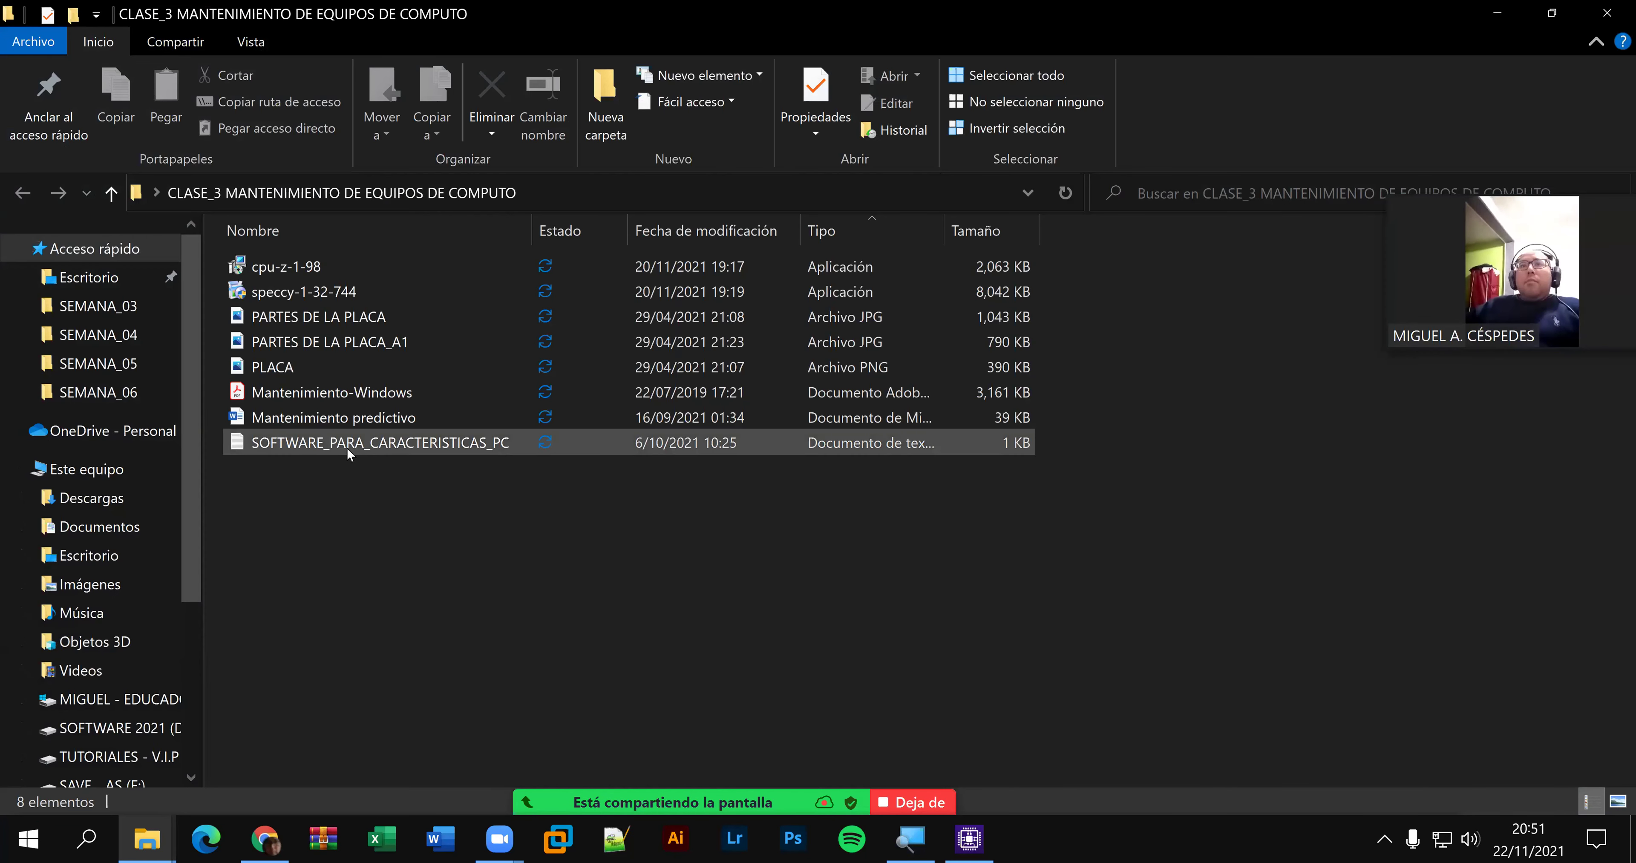
double_click(346, 446)
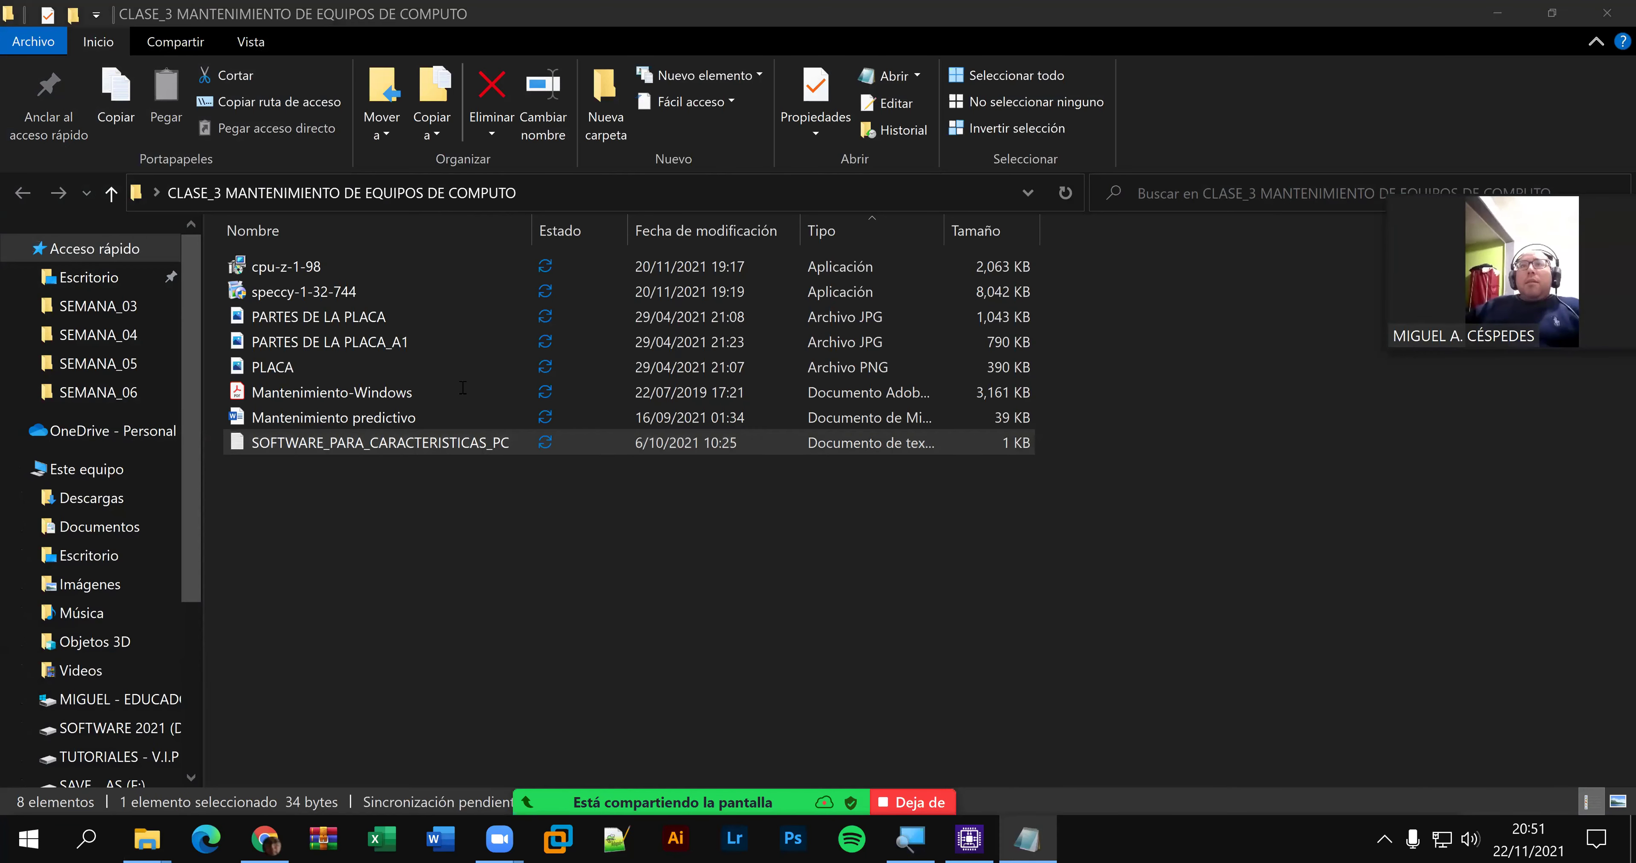
left_click(1490, 10)
key("super+Down")
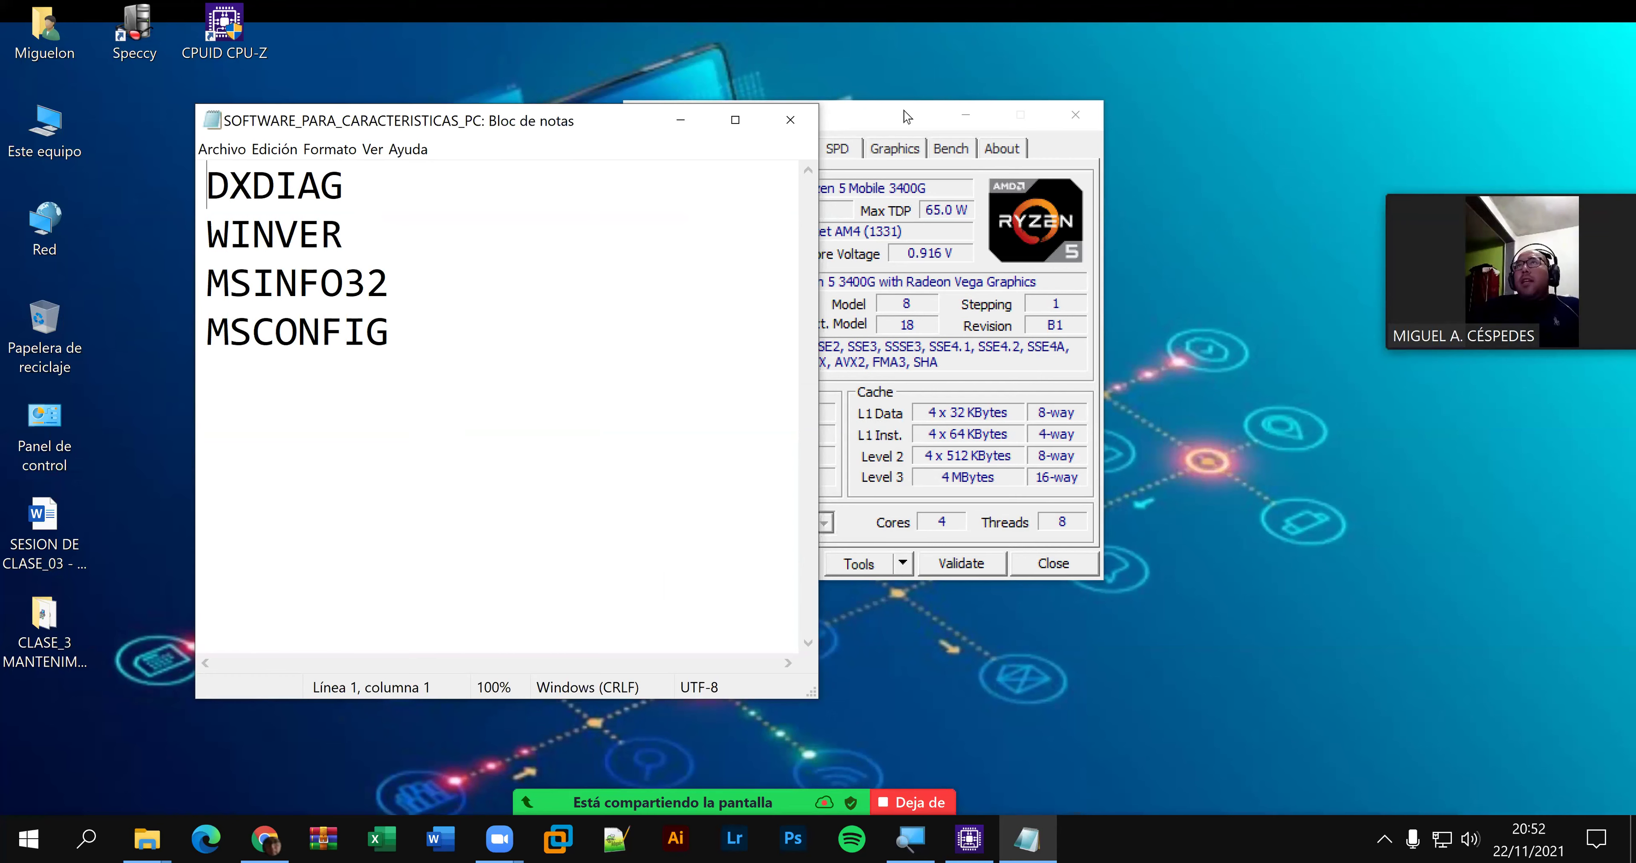
- Move CPU-Z aside and copy MSINFO32 from the Notepad notes, then minimize them
left_click_drag(912, 116, 1088, 125)
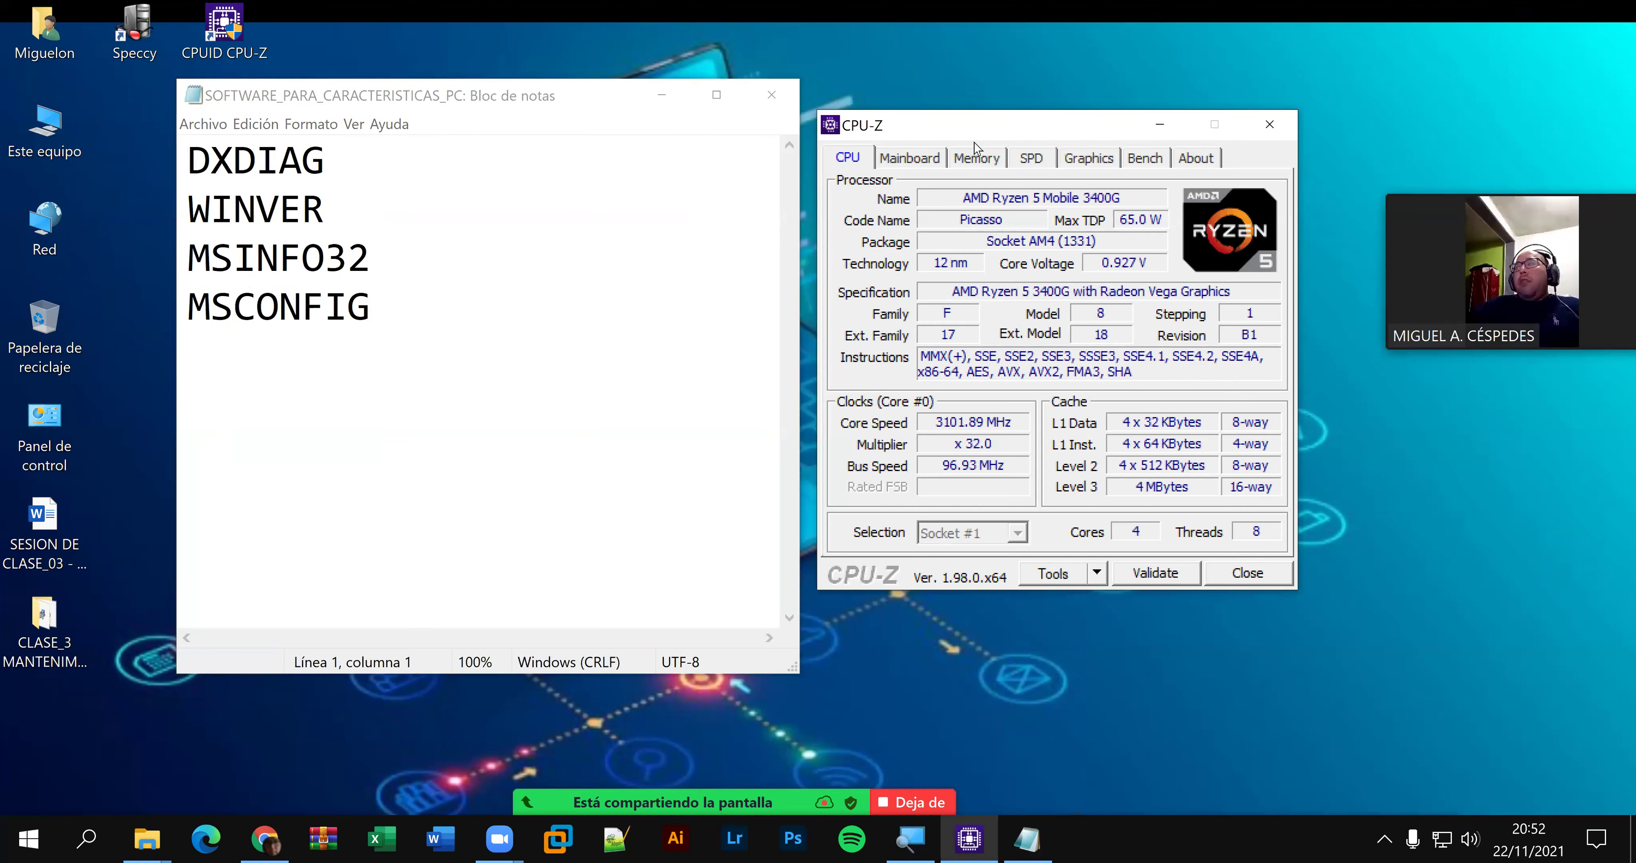
double_click(44, 635)
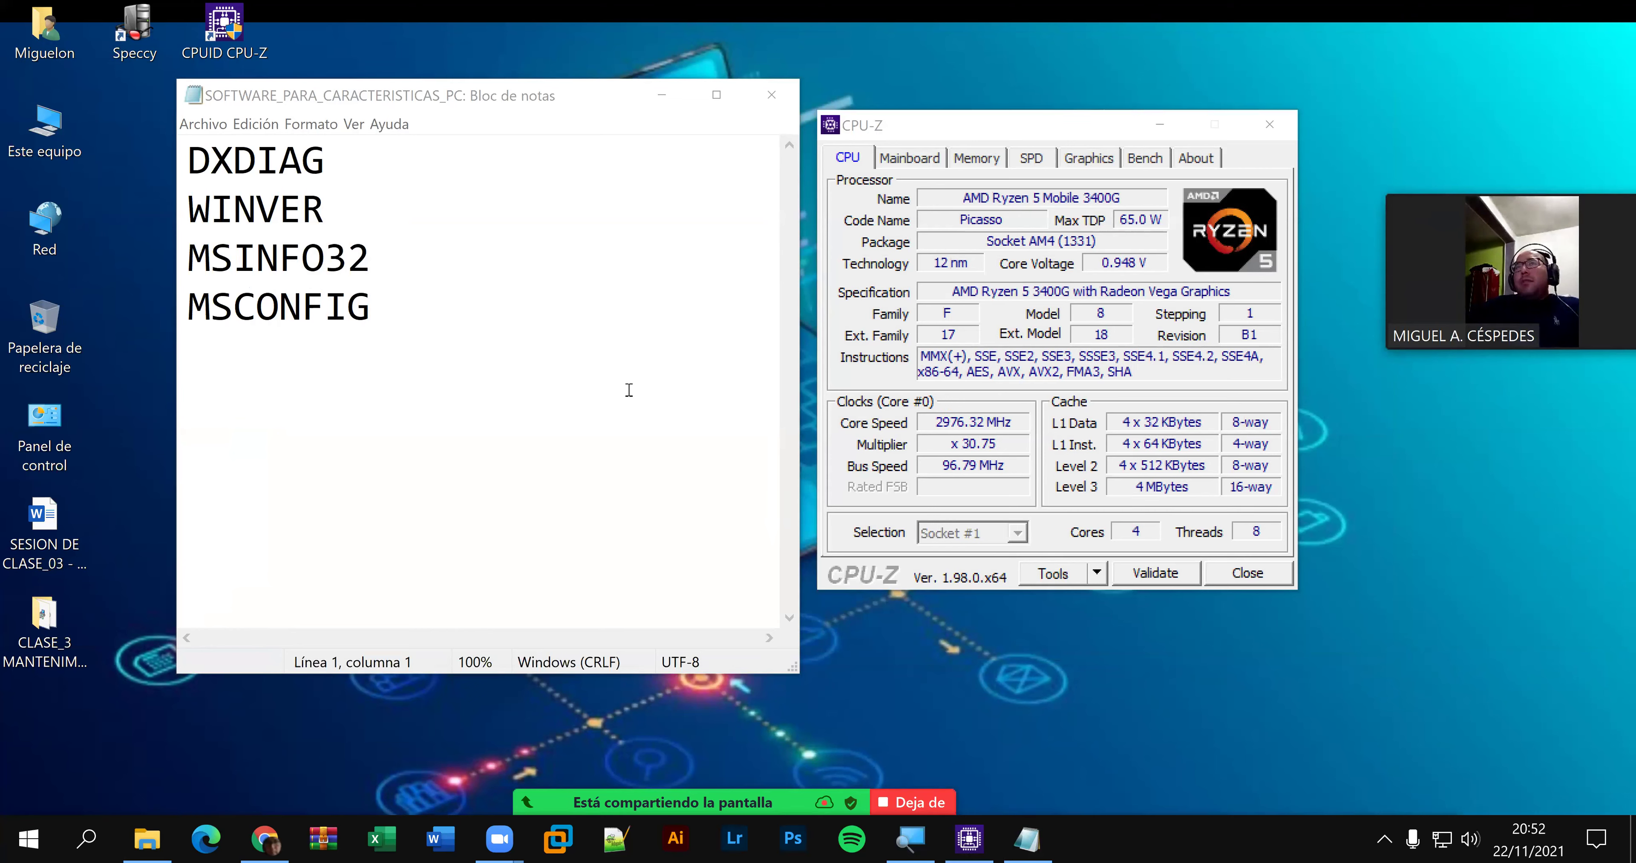
left_click_drag(387, 261, 187, 261)
right_click(239, 257)
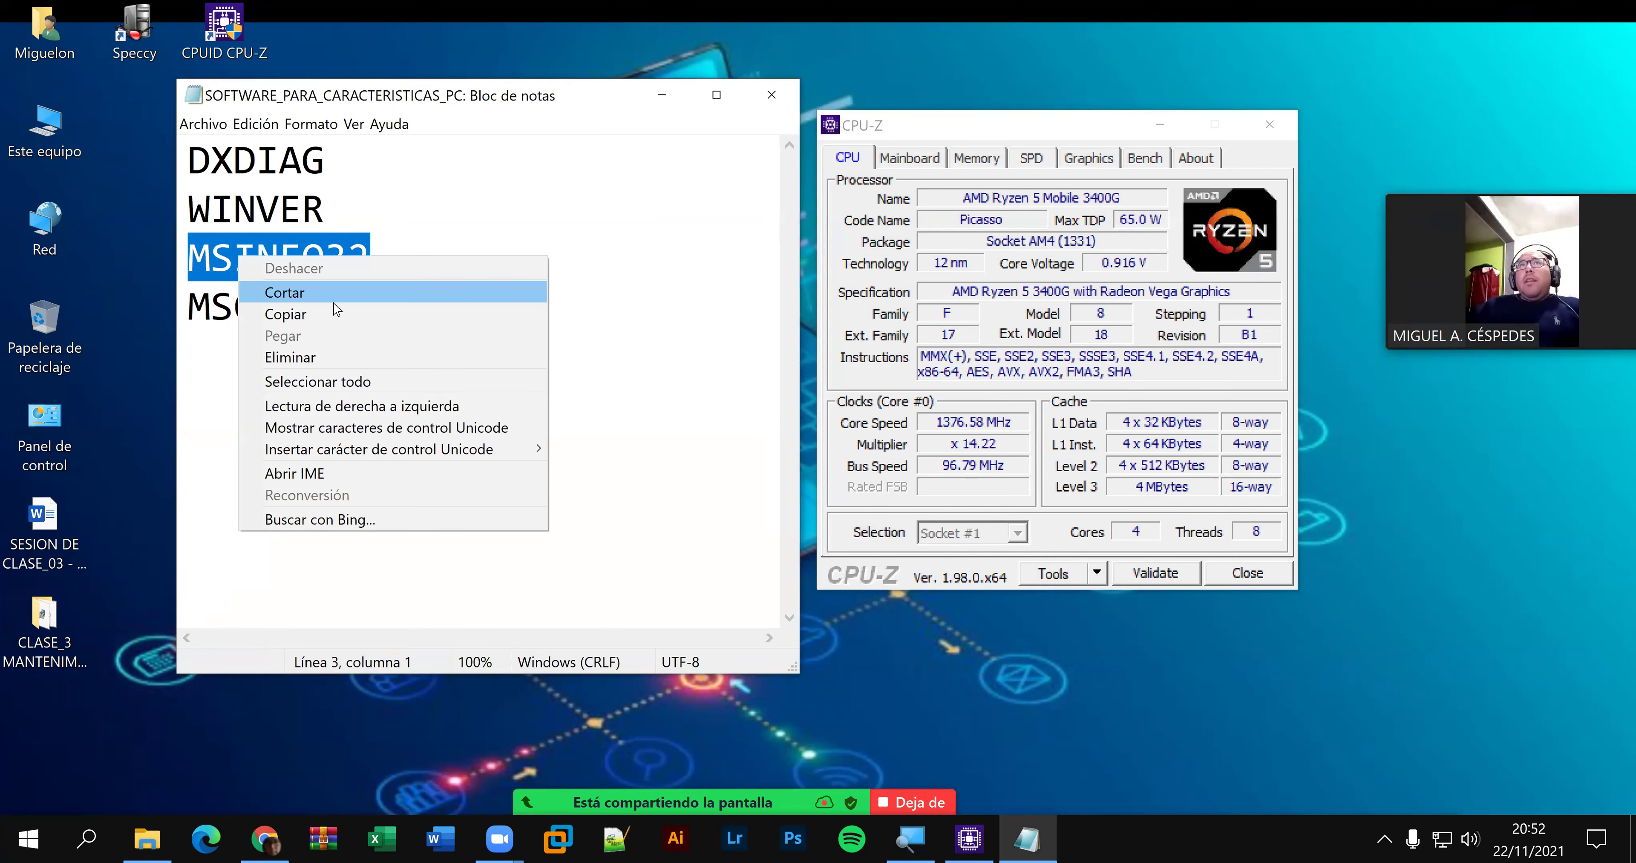
left_click(687, 142)
left_click(663, 97)
- Run the copied MSINFO32 command from the Win+R prompt
key("super+r")
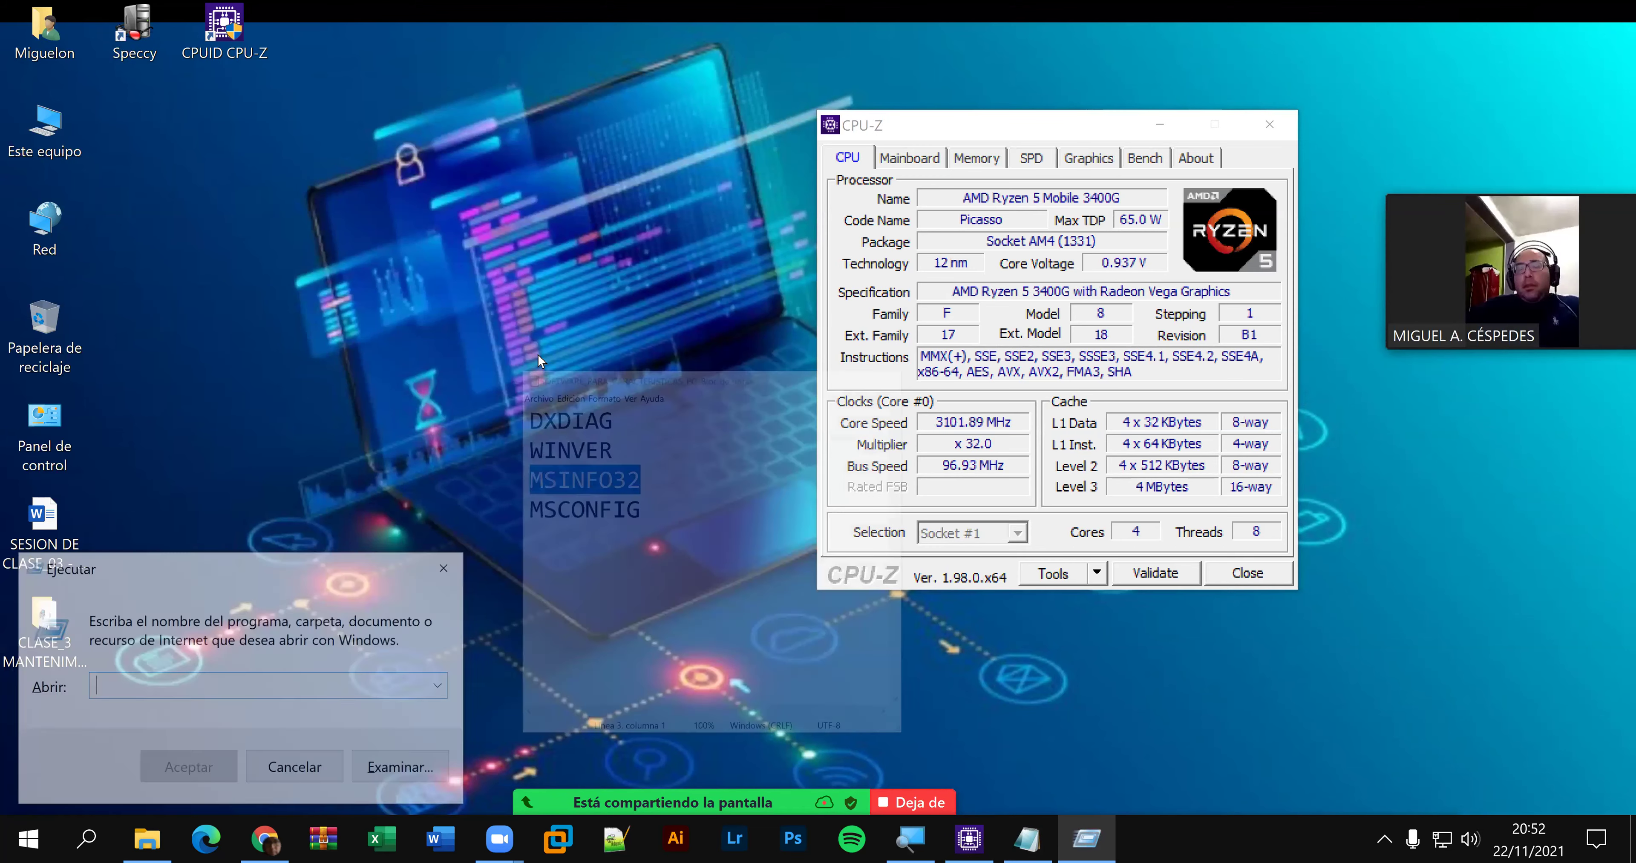
key("ctrl+v")
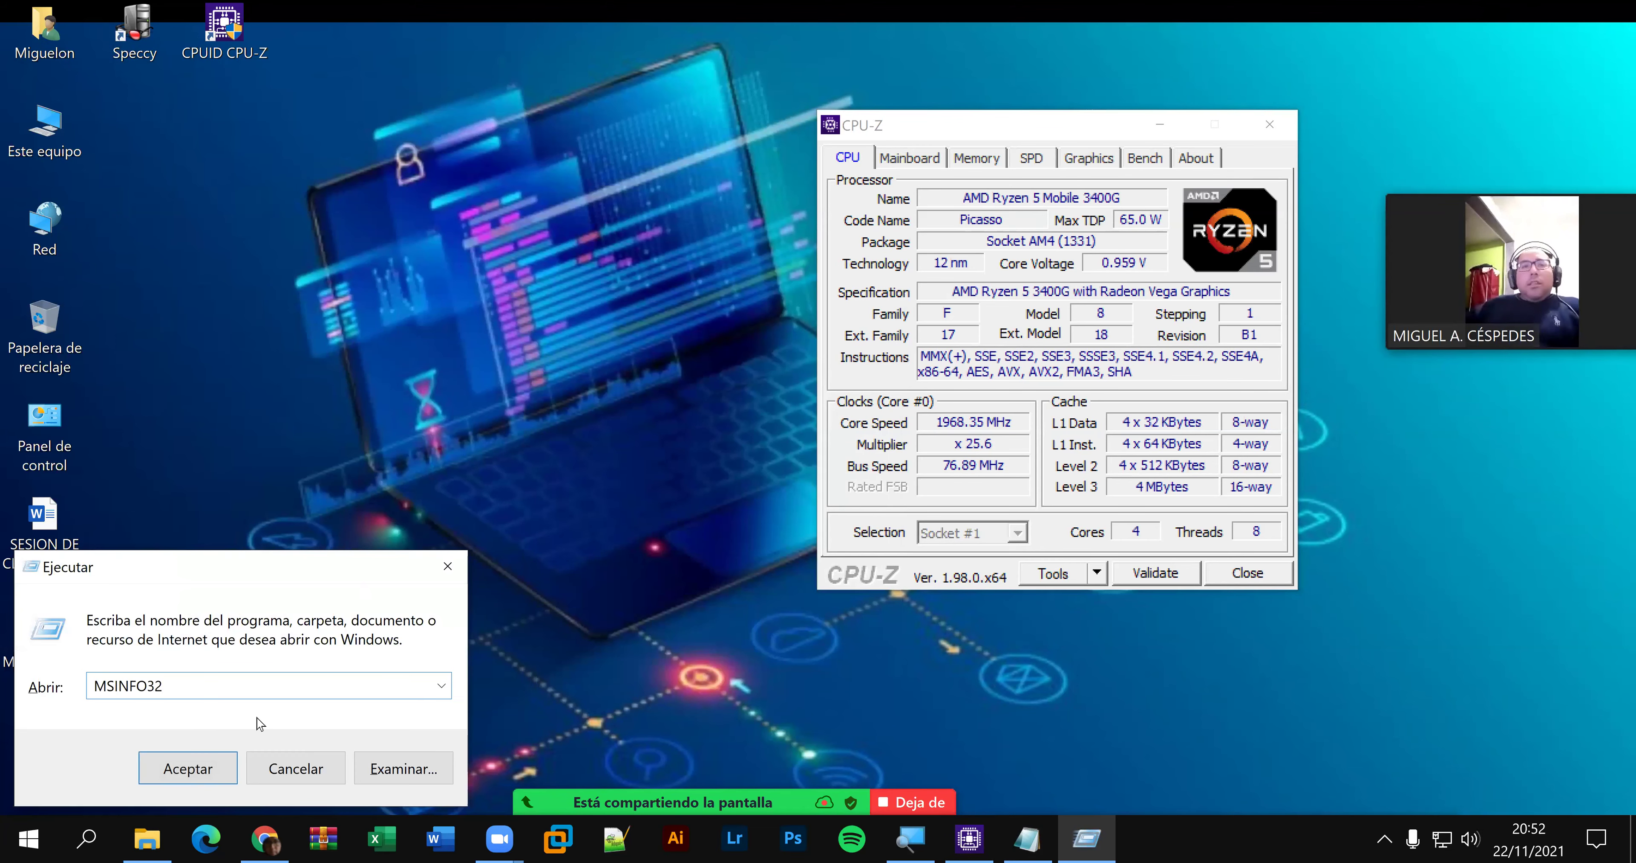
left_click(188, 769)
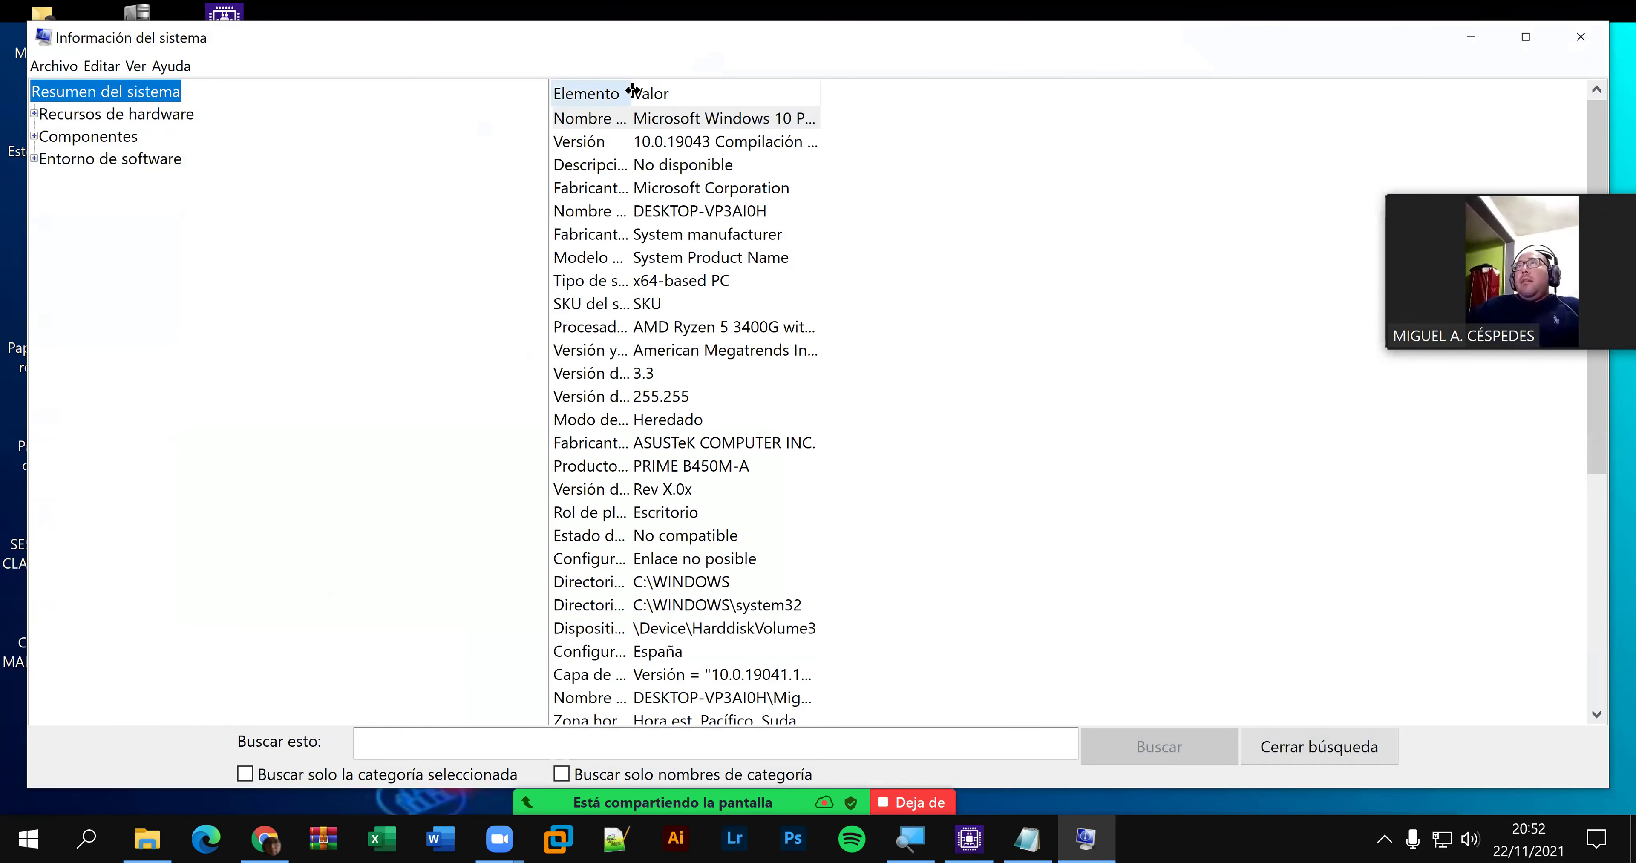
- Auto-fit the Elemento and Valor columns so full item names and values show
double_click(632, 91)
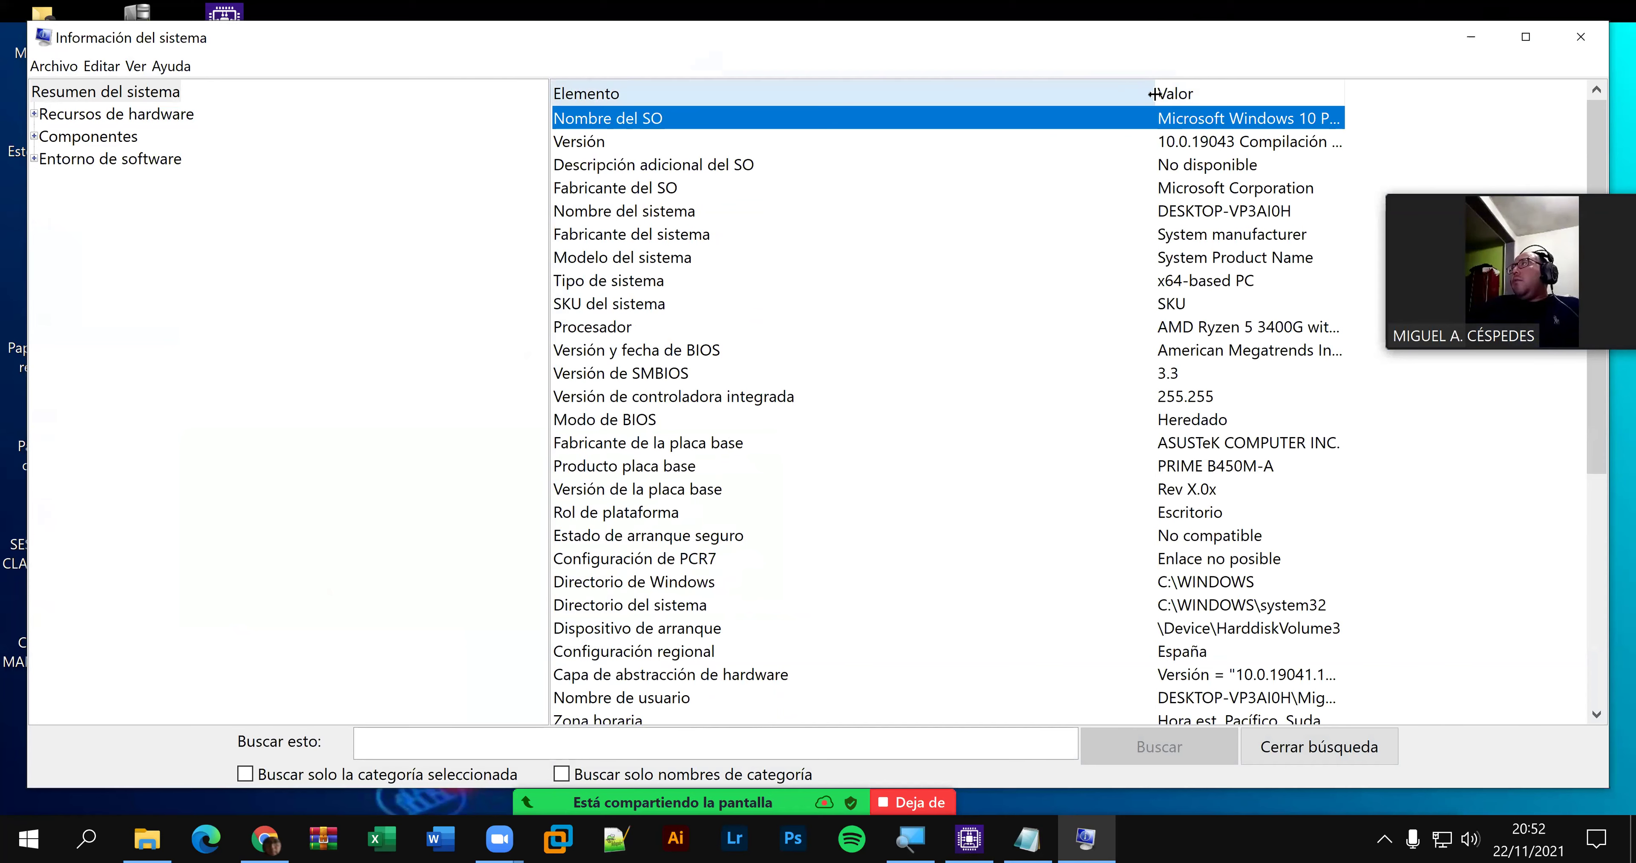
left_click_drag(1155, 93, 873, 111)
double_click(1064, 89)
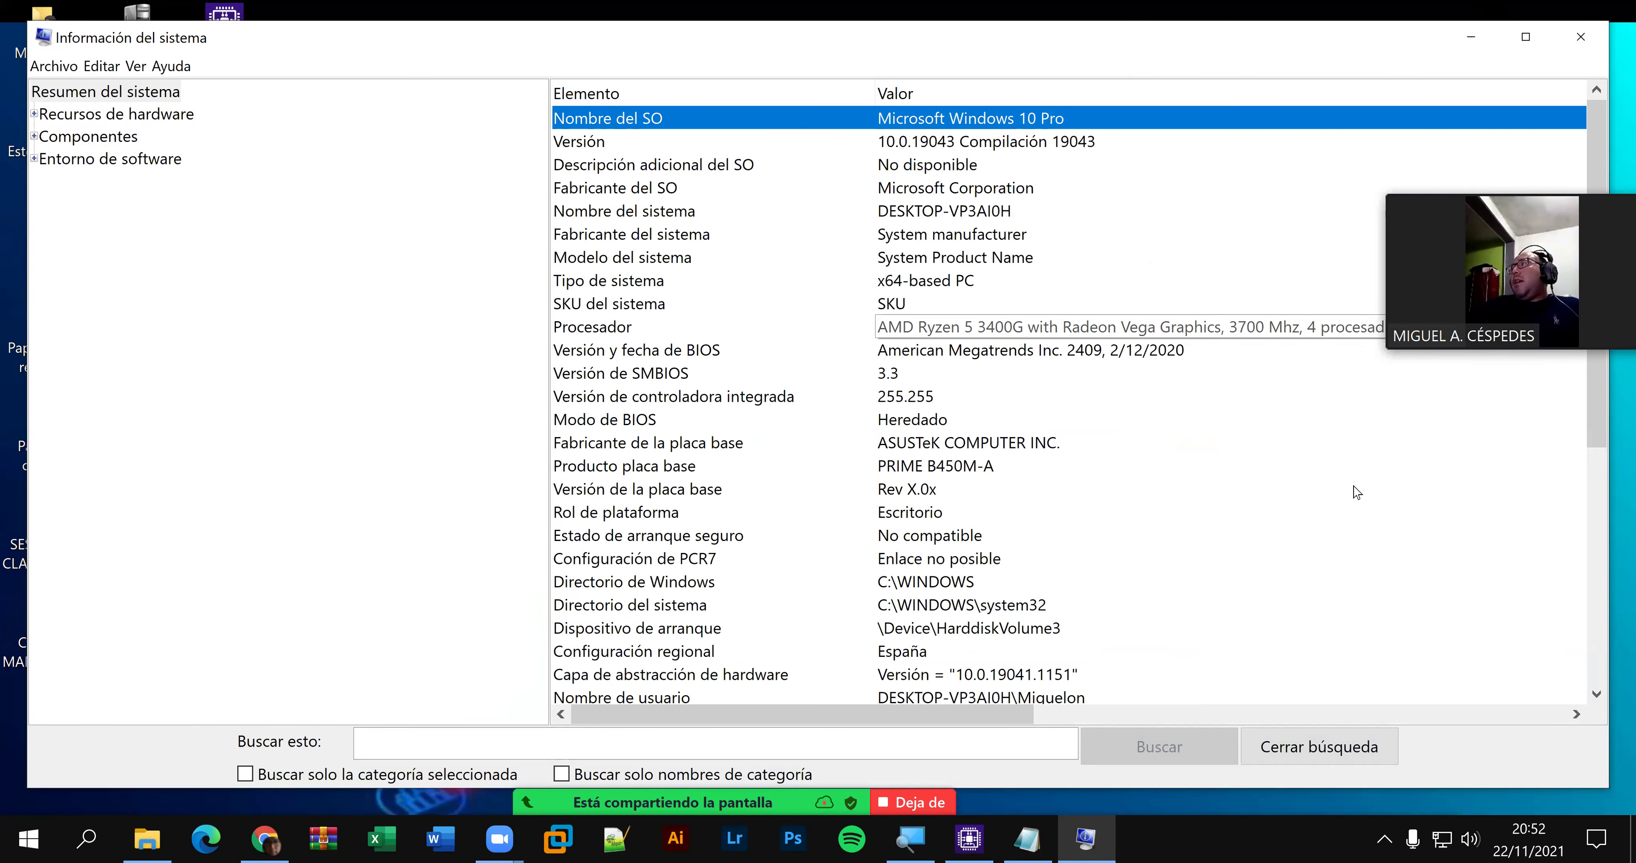
left_click_drag(986, 724, 884, 734)
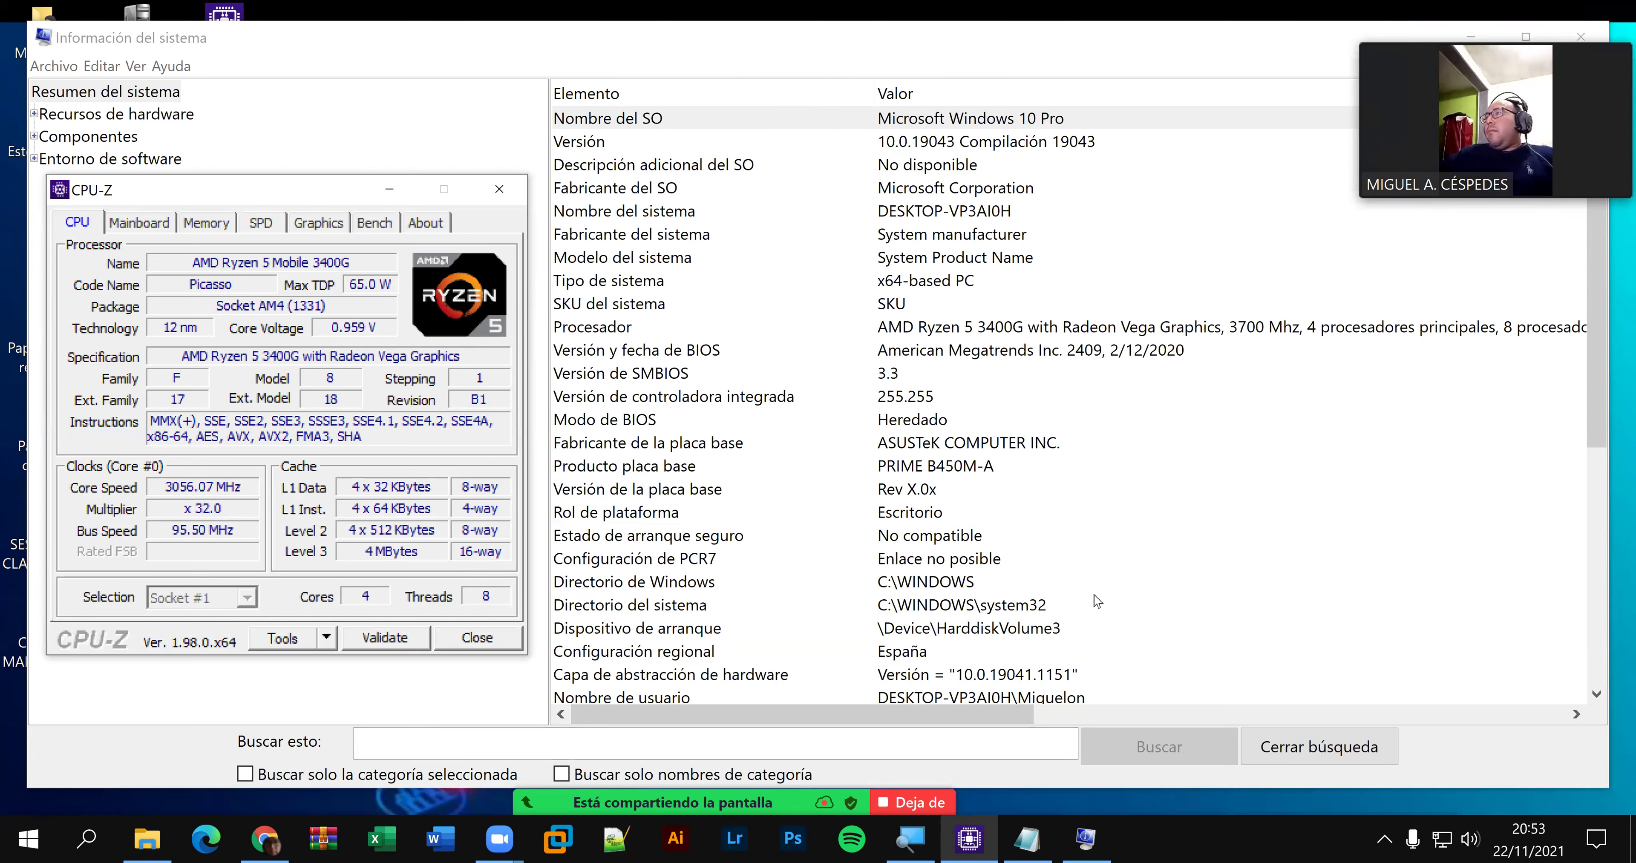
- Cycle CPU-Z through Mainboard, SPD, Graphics and Bench, ending on Memory showing 16 GBytes DDR4
left_click(155, 227)
left_click(205, 223)
left_click(261, 223)
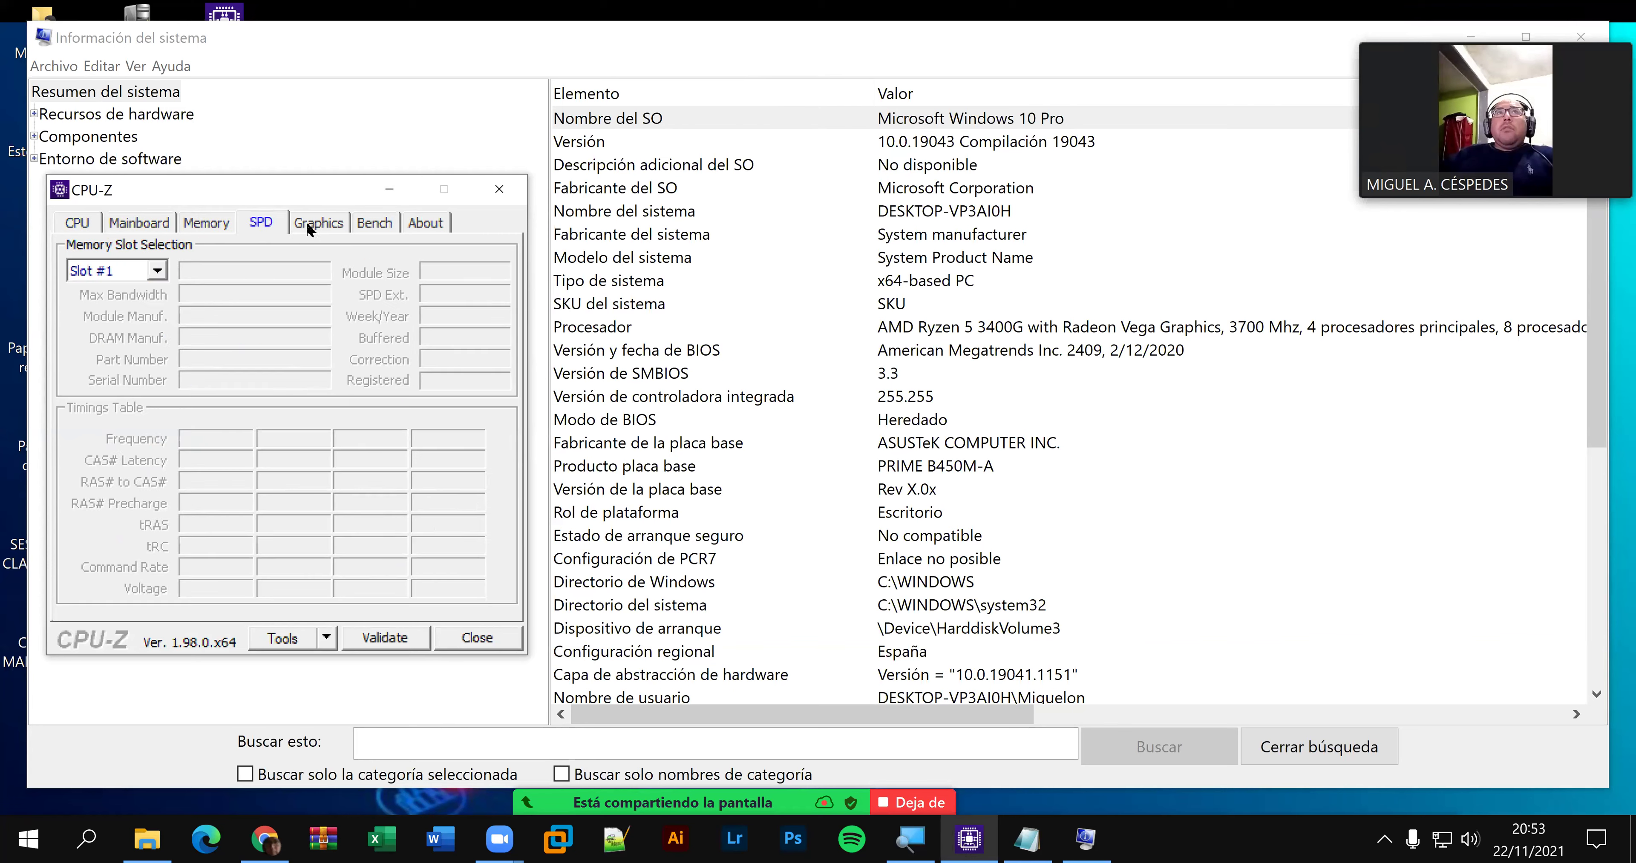
left_click(341, 227)
left_click(385, 227)
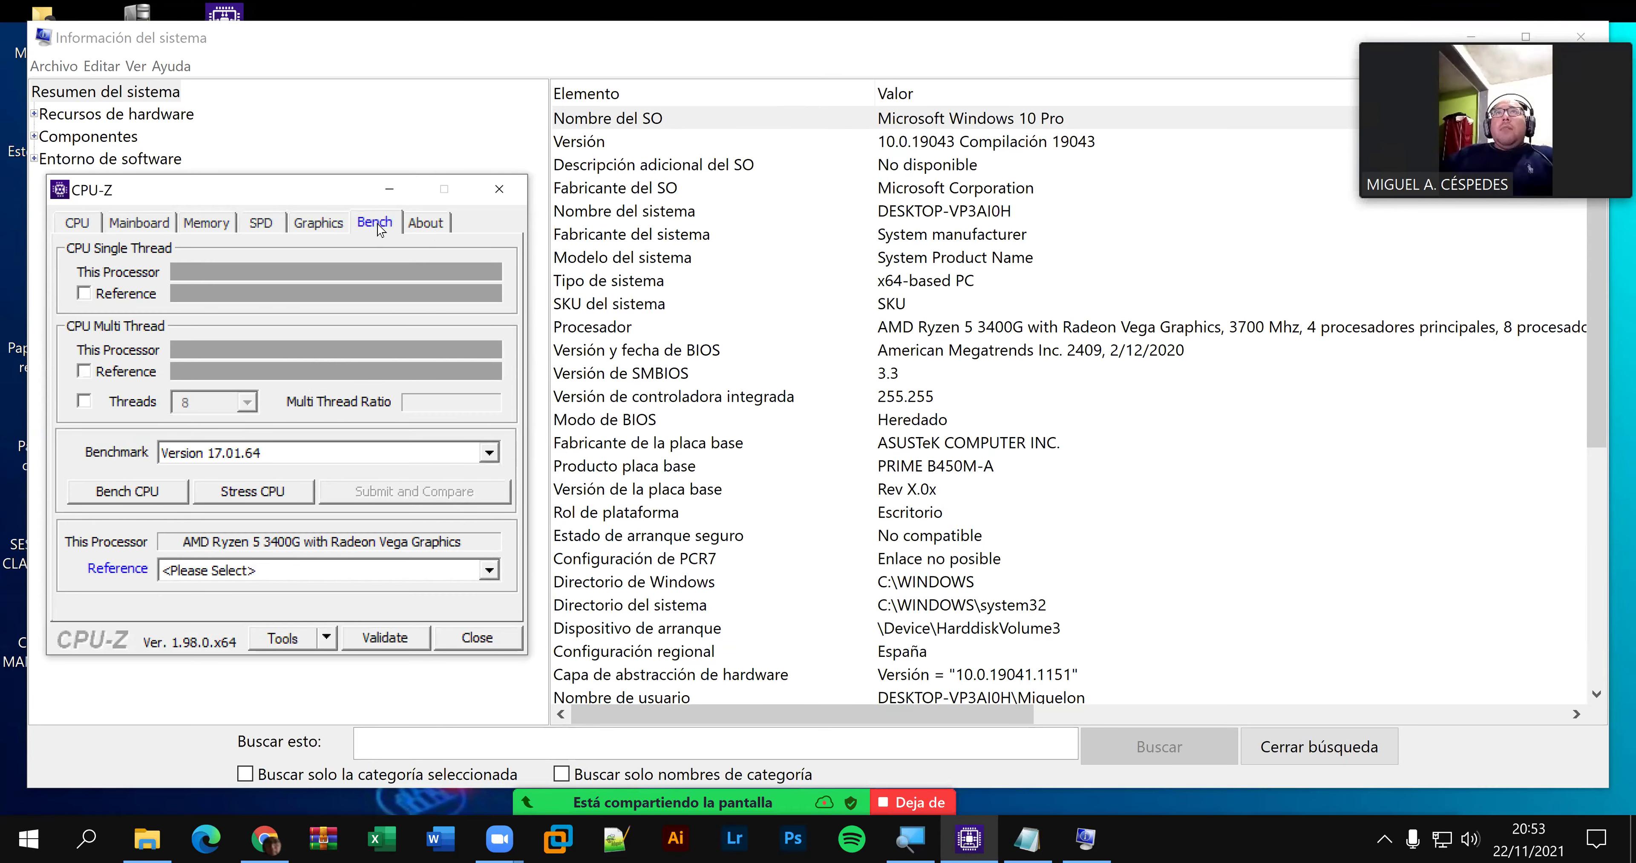
left_click(273, 229)
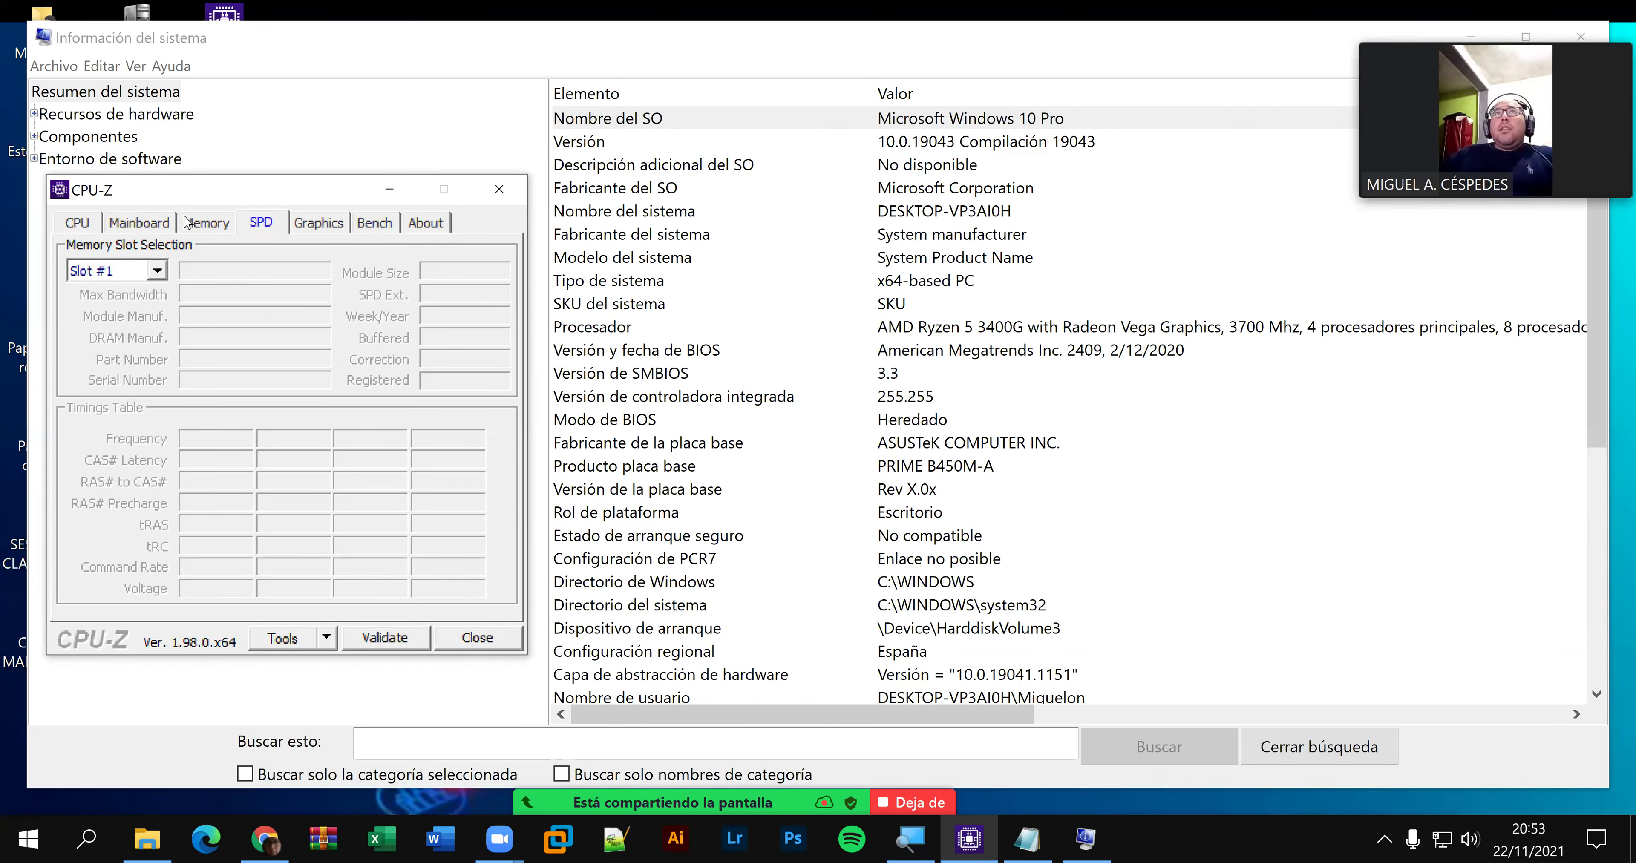
left_click(191, 226)
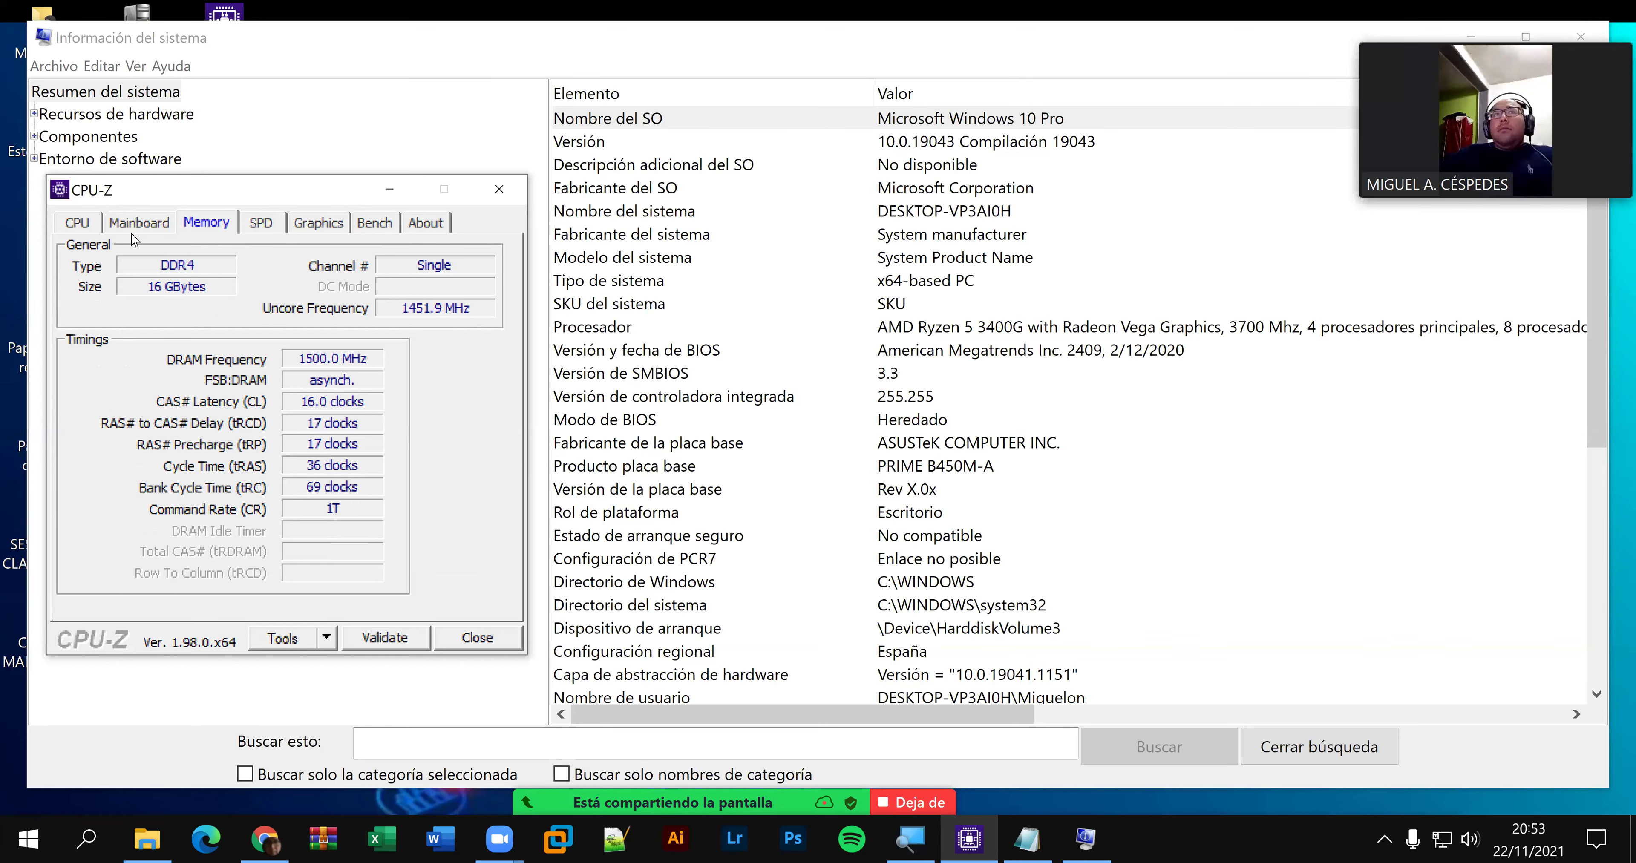
left_click(327, 638)
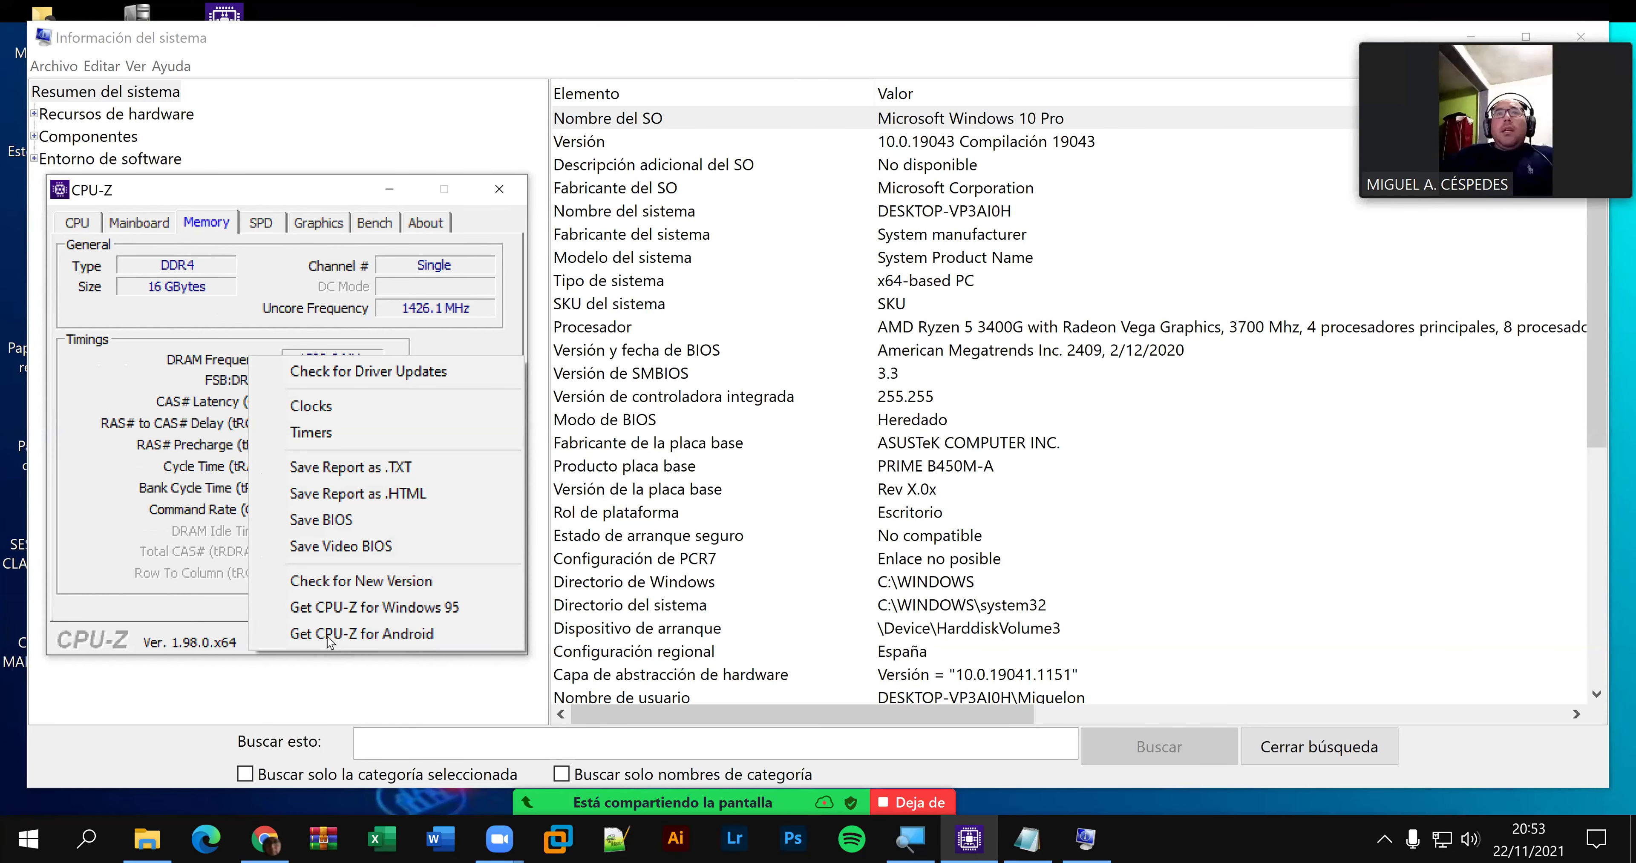
left_click(162, 605)
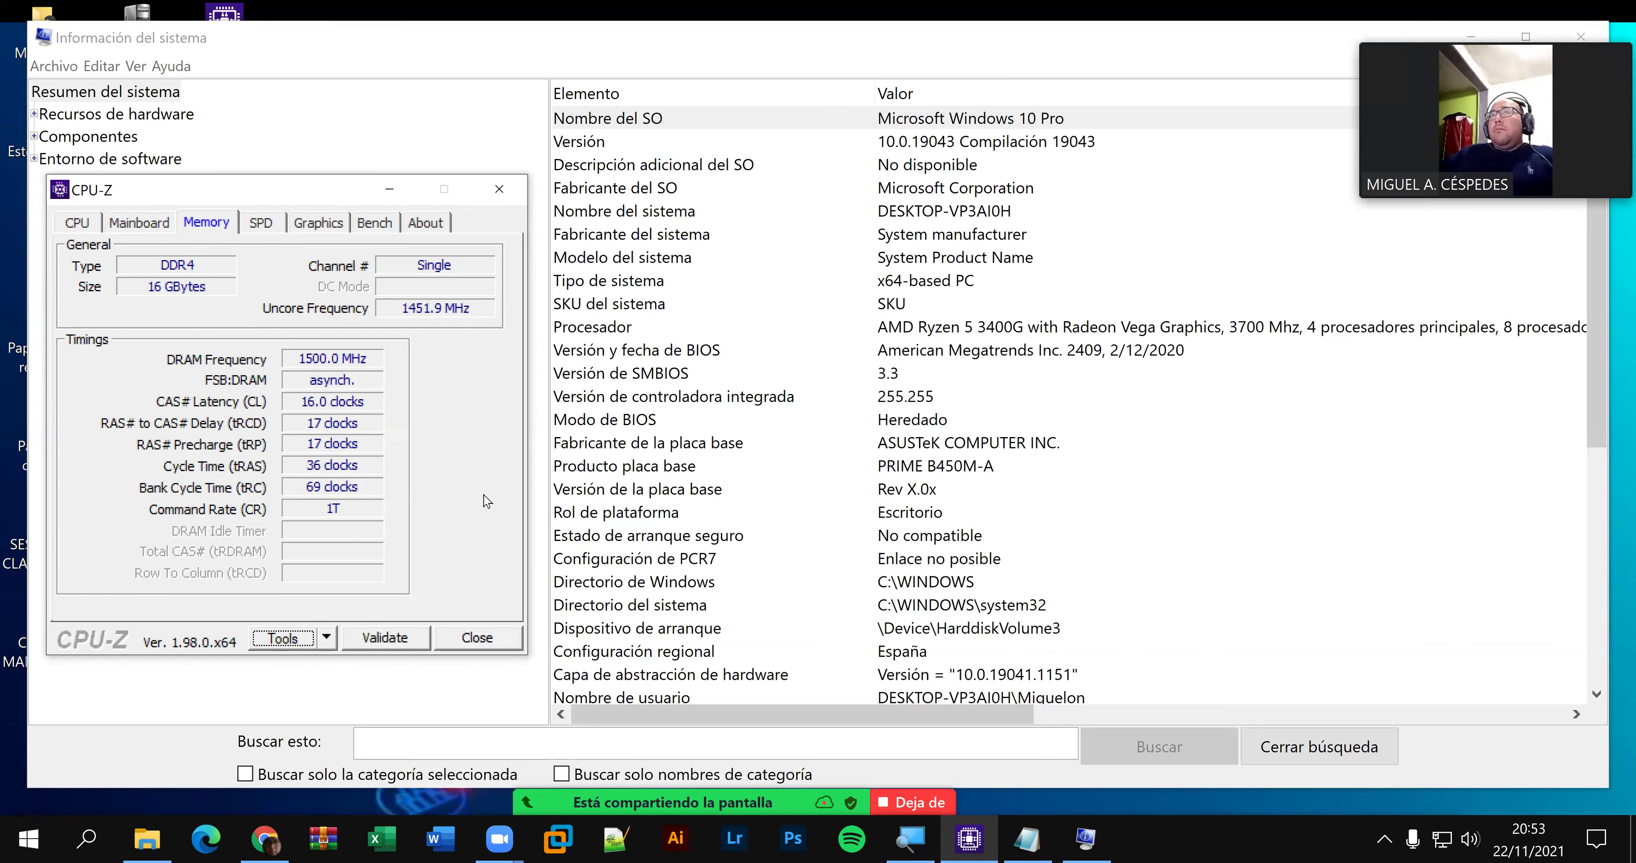
- Review CPU-Z's processor, motherboard and memory information pages
scroll(1242, 536, "down", 2)
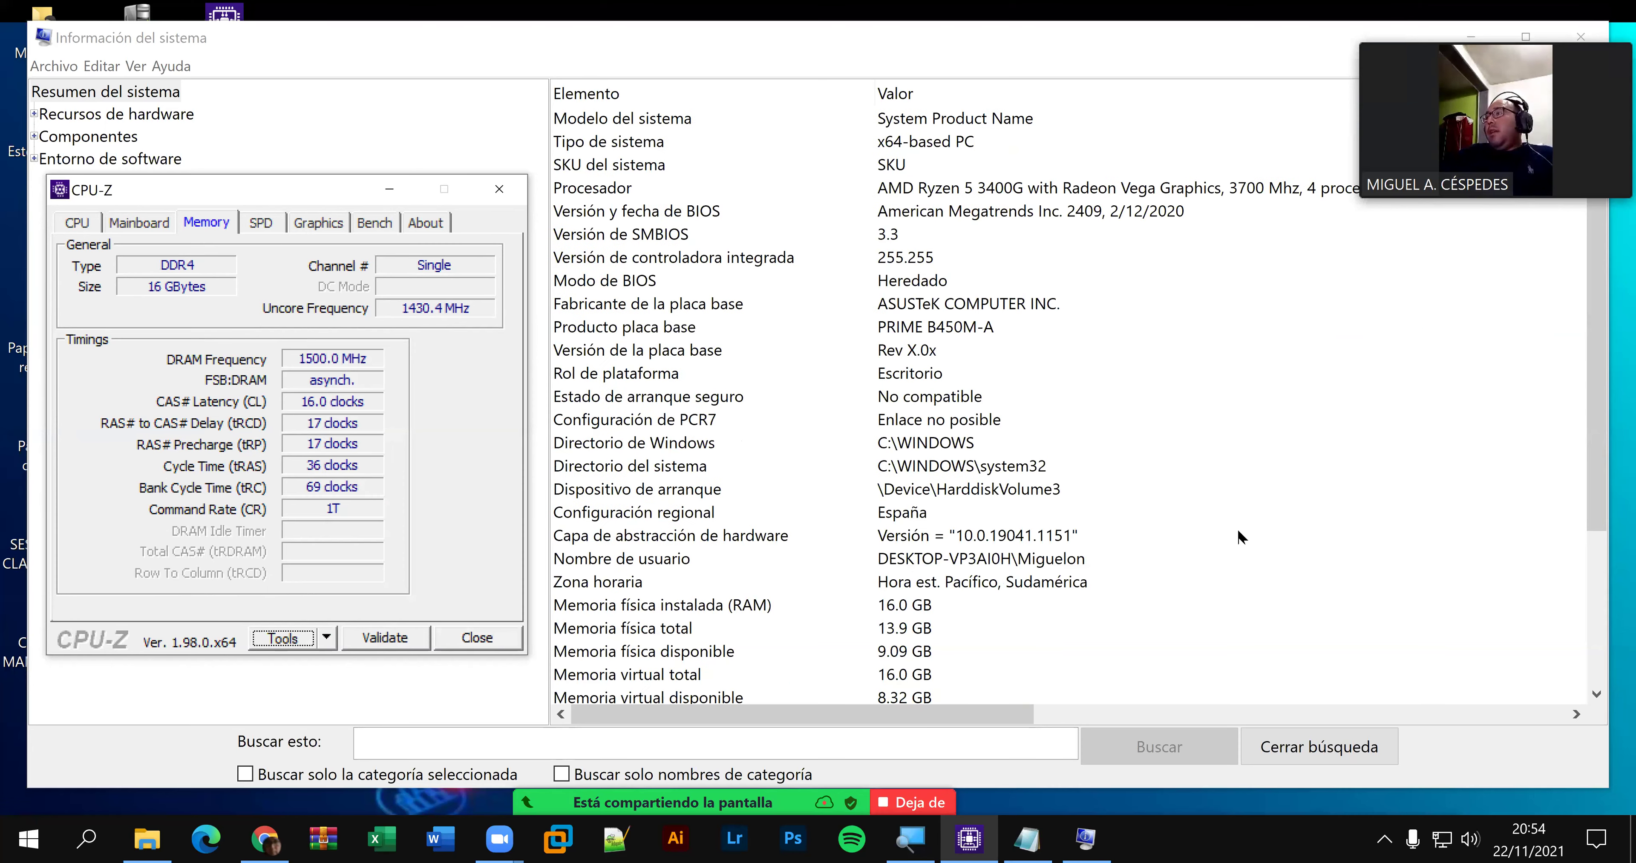
scroll(1233, 539, "down", 4)
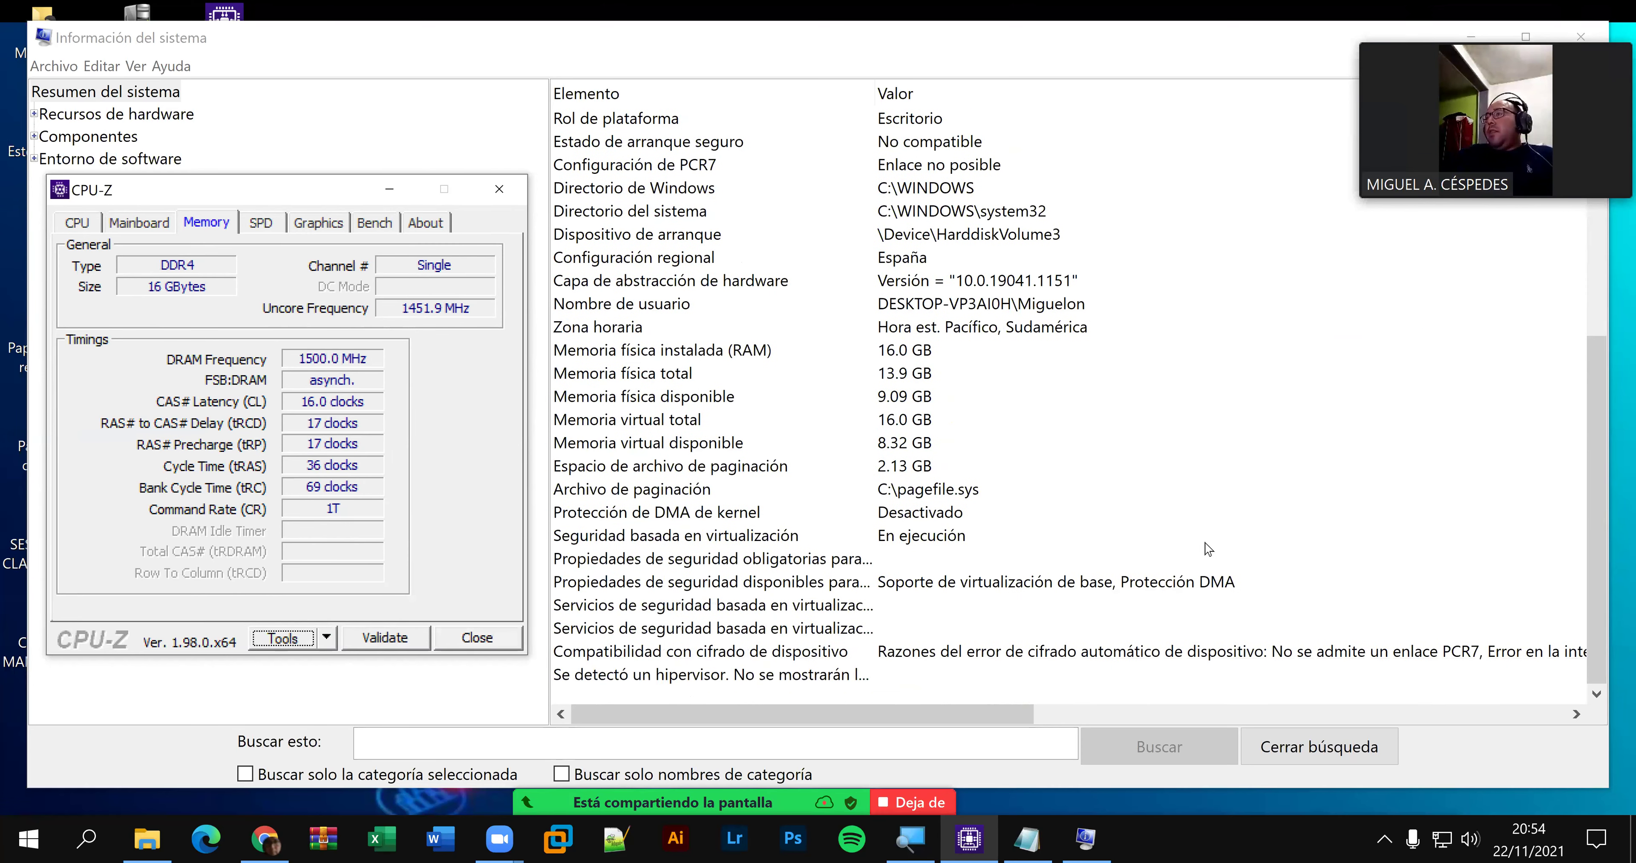
scroll(1178, 562, "up", 2)
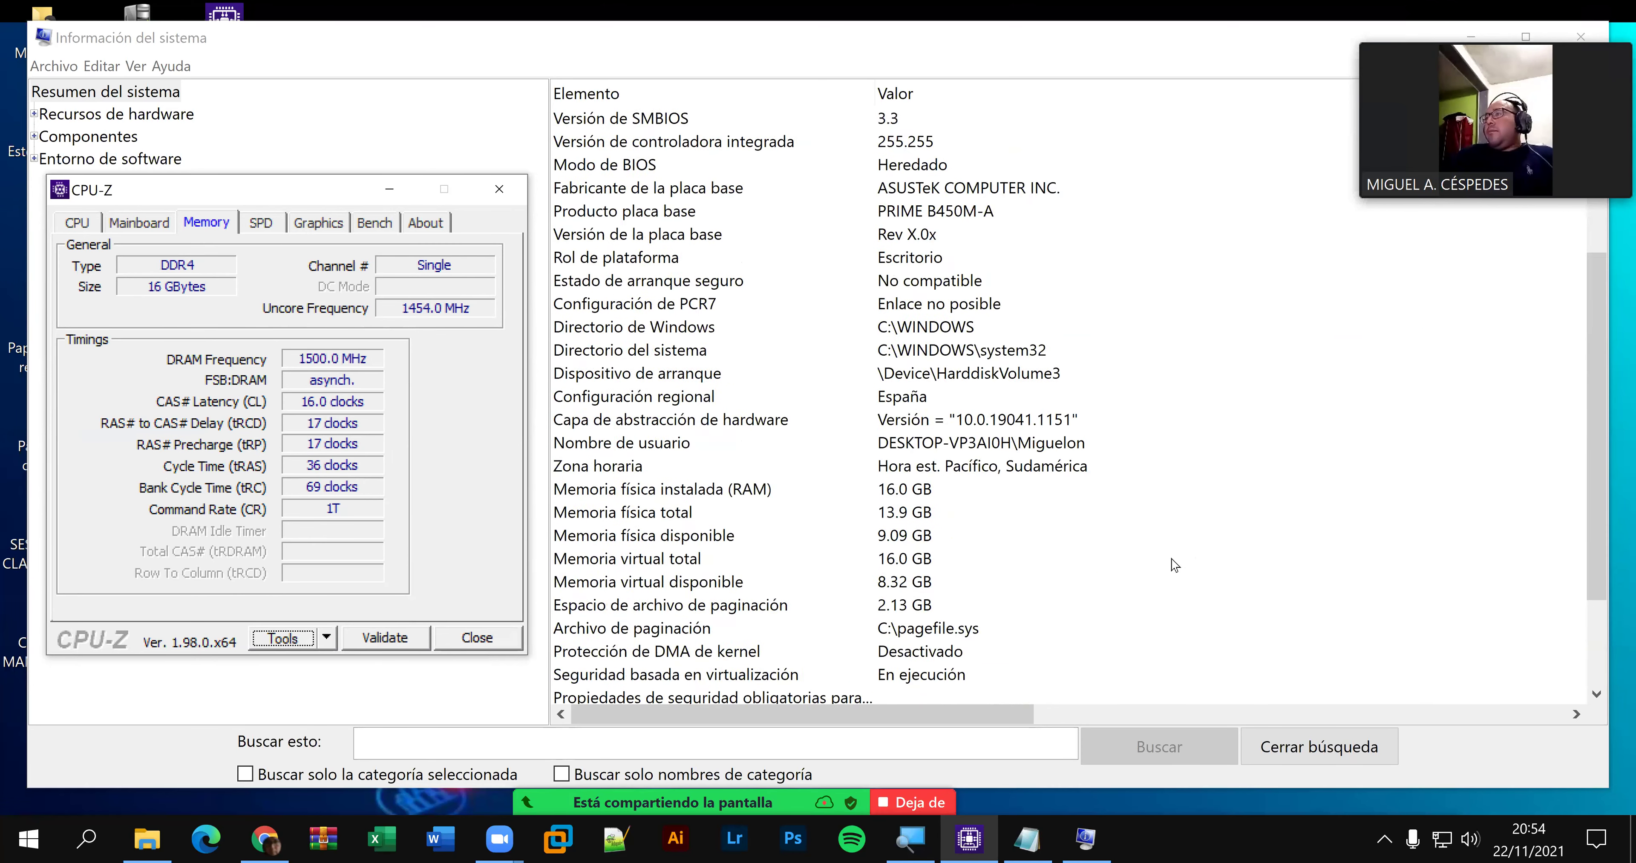
scroll(1174, 564, "up", 4)
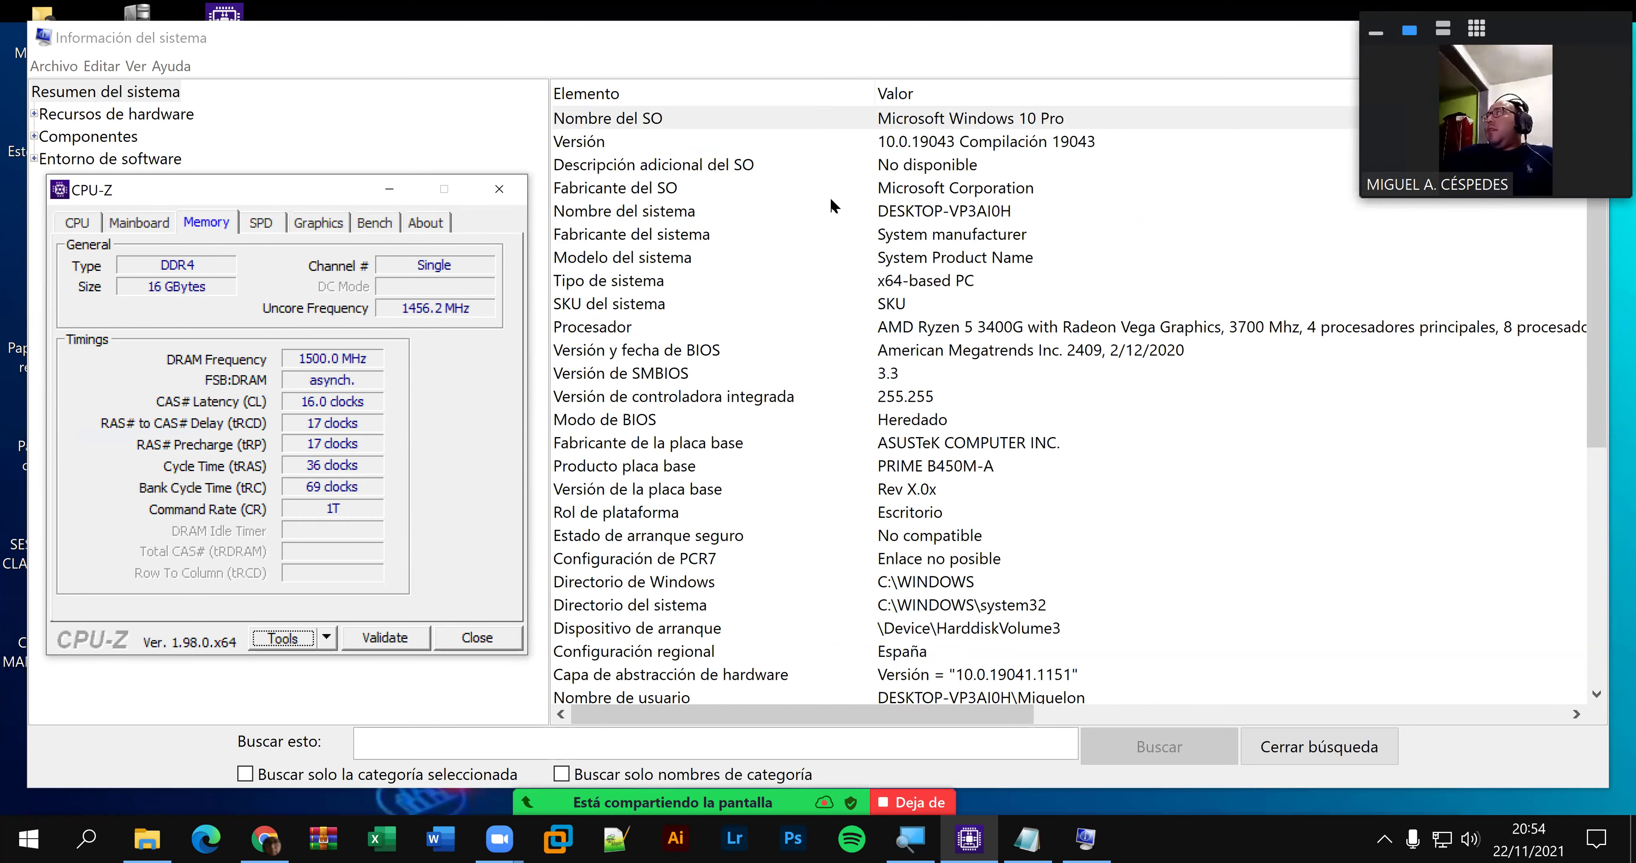
left_click(94, 228)
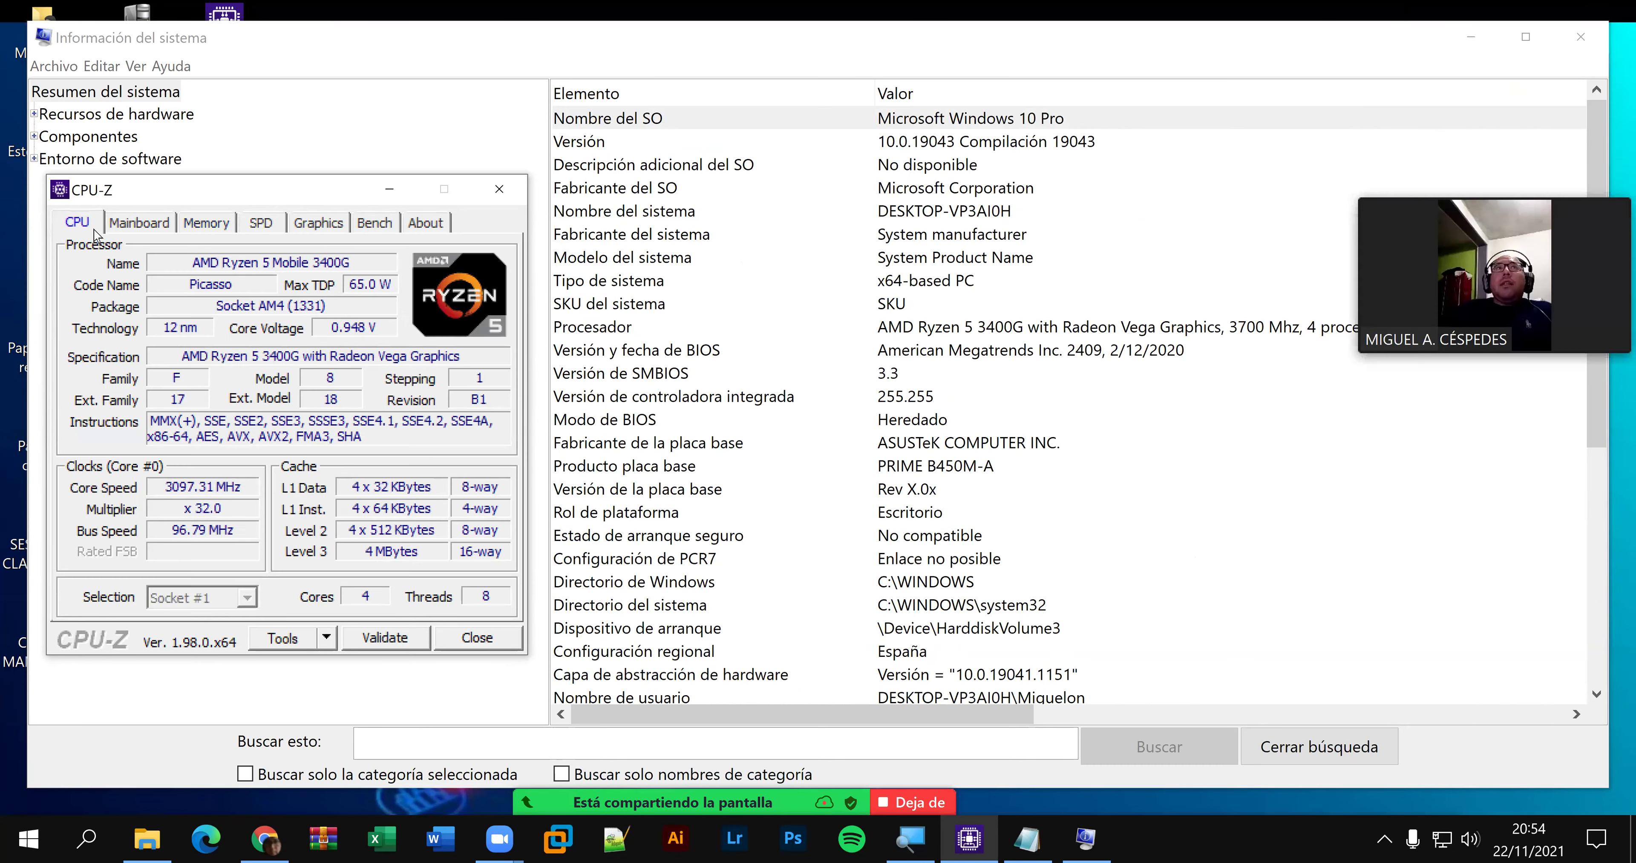
left_click(130, 227)
left_click(224, 228)
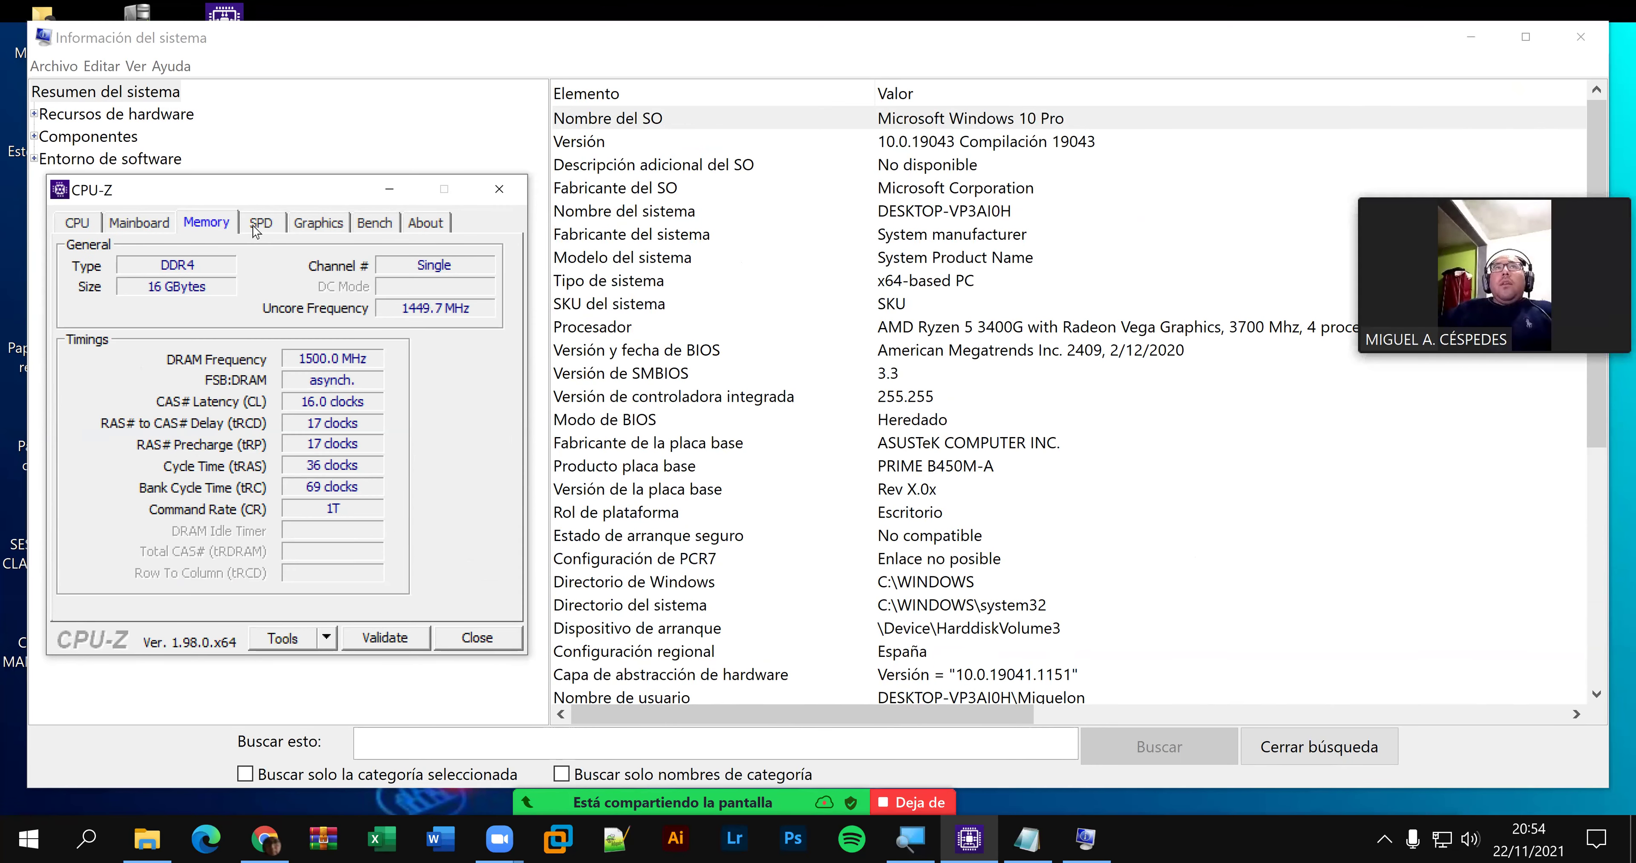
key("ctrl+Tab")
- Check CPU-Z's About page, then close CPU-Z and the System Information window
left_click(385, 224)
left_click(422, 222)
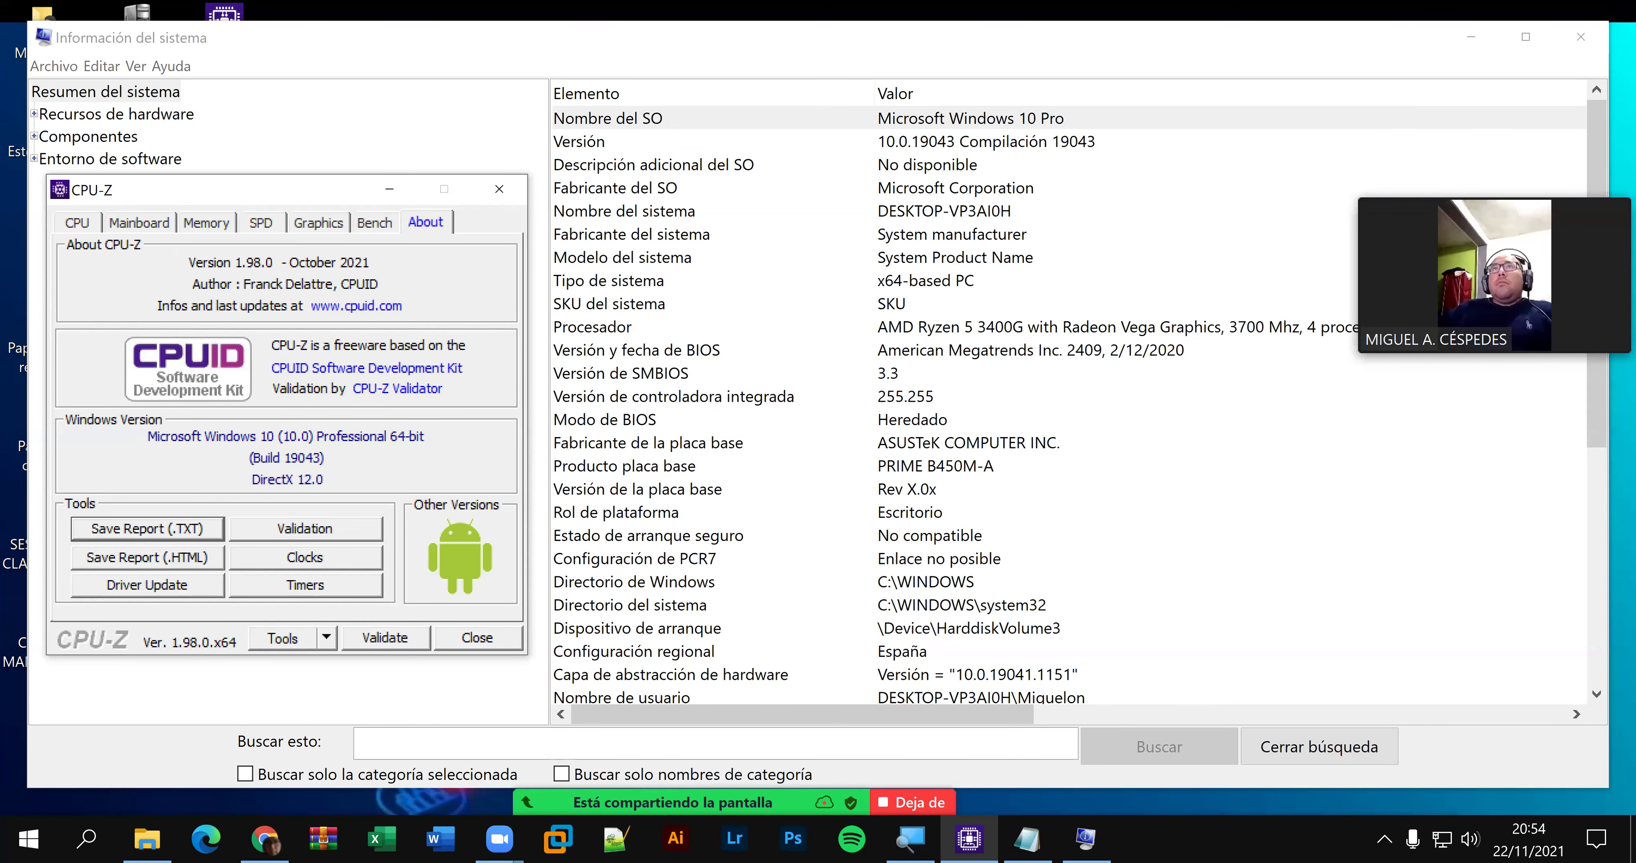
left_click(1581, 37)
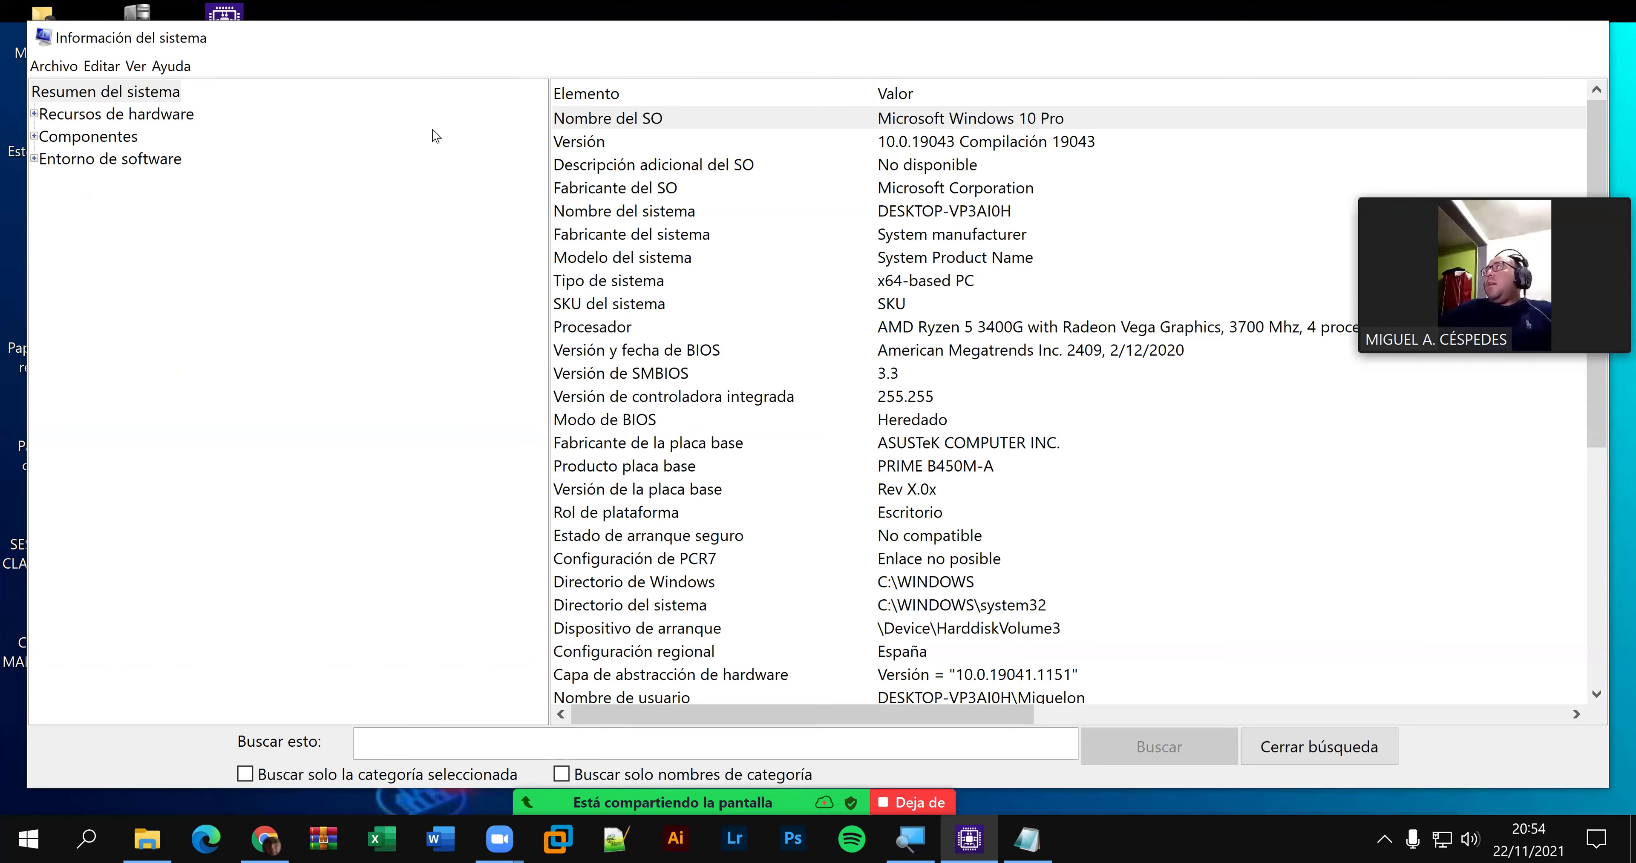
left_click(500, 189)
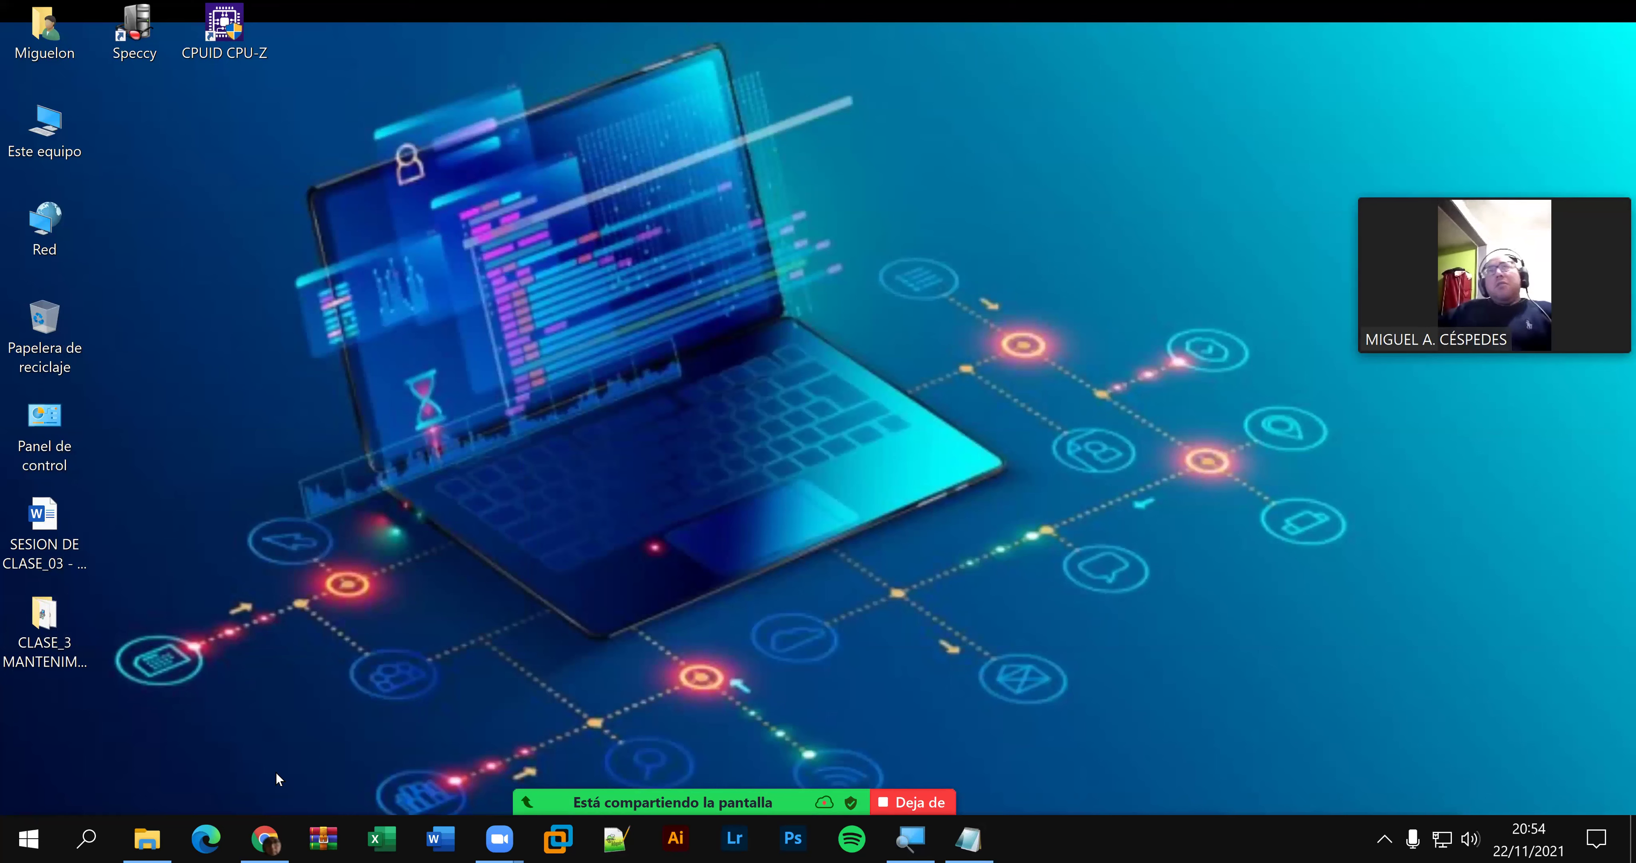
- Close the EVIDENCIAS CLASE 3 folder and open a new maximized Chrome window
mouse_move(146, 839)
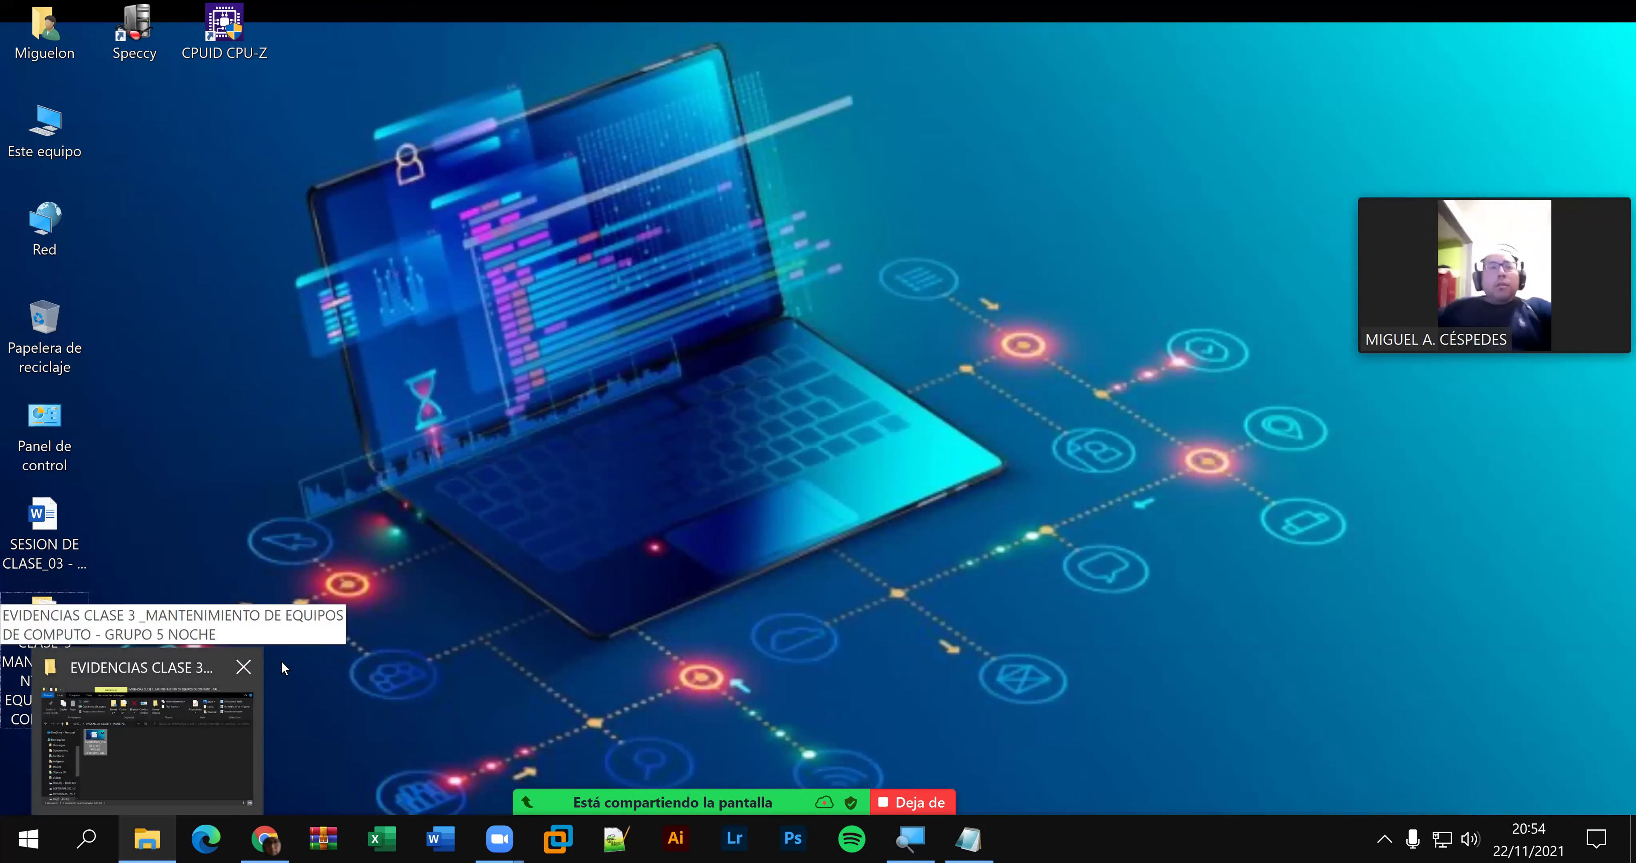
left_click(243, 666)
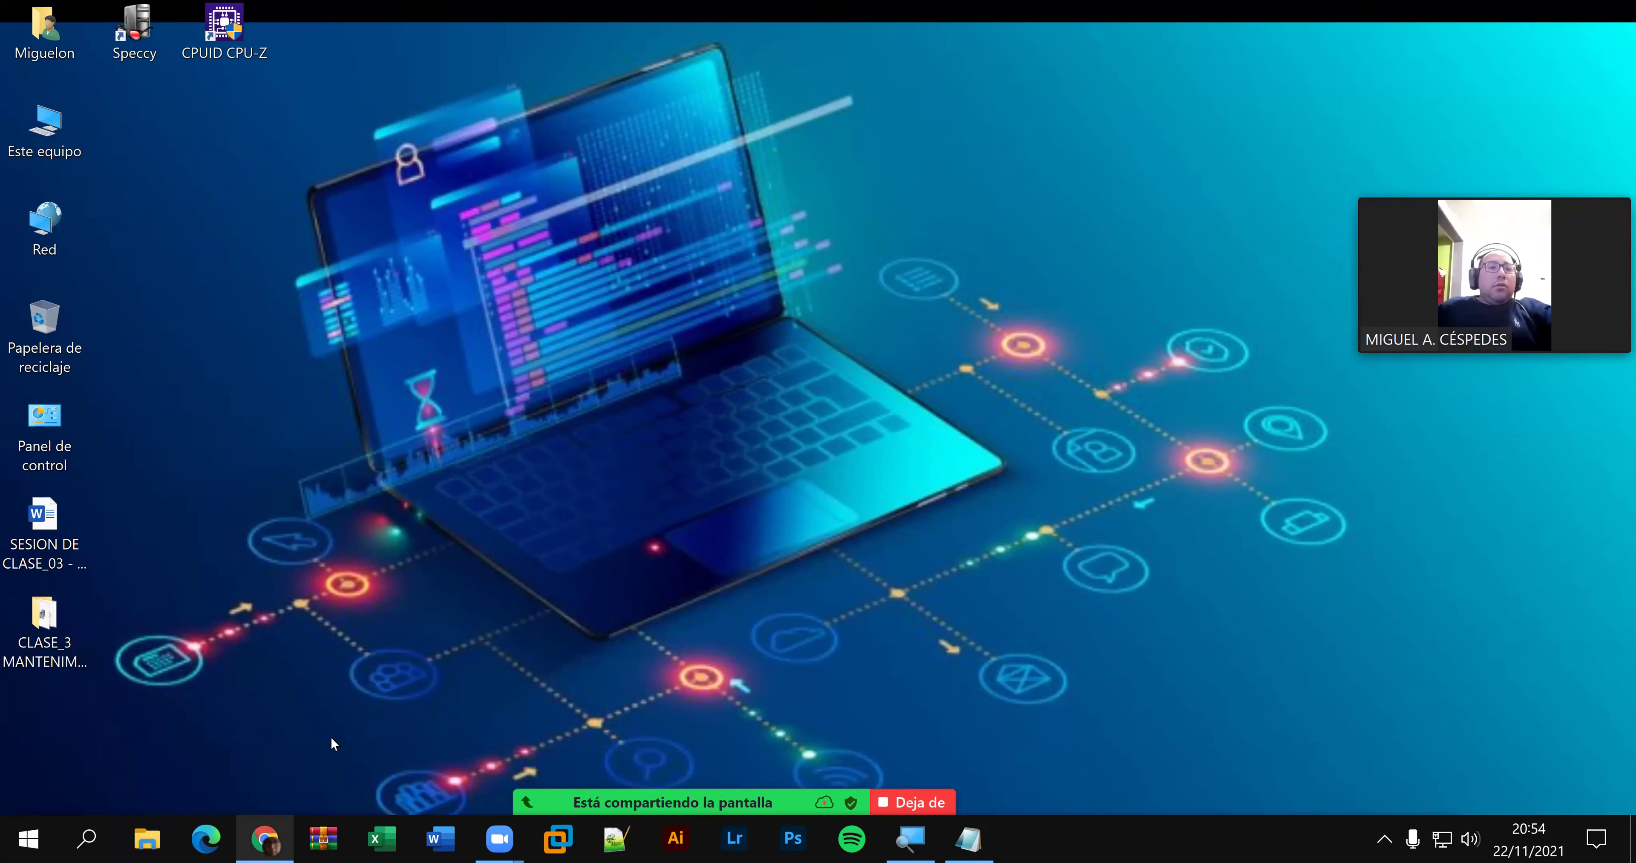
key("alt+Tab")
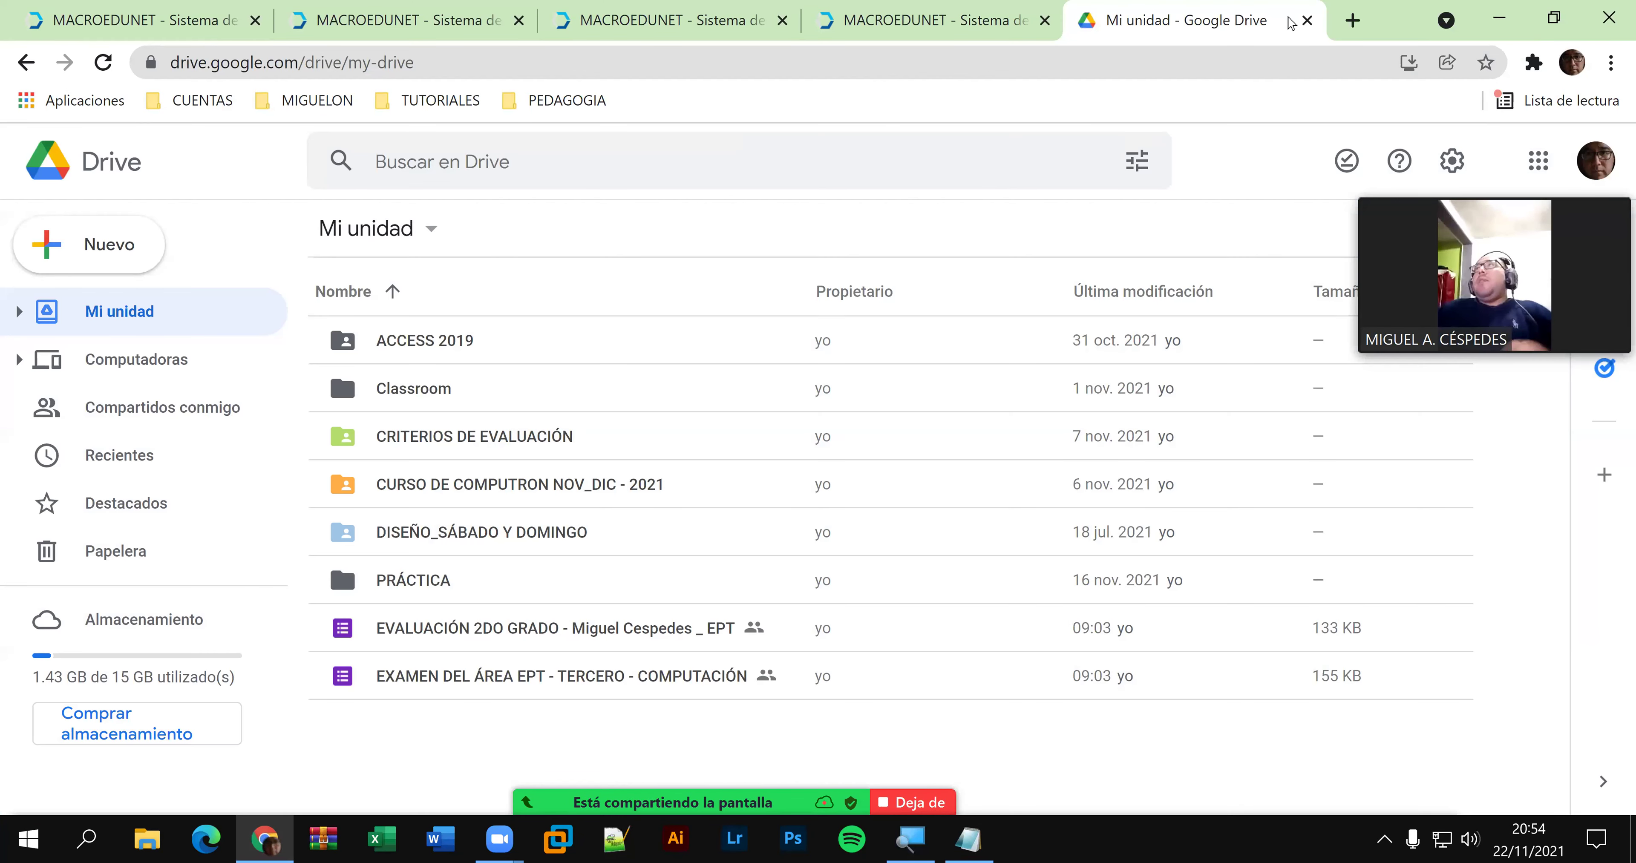
left_click(1339, 29)
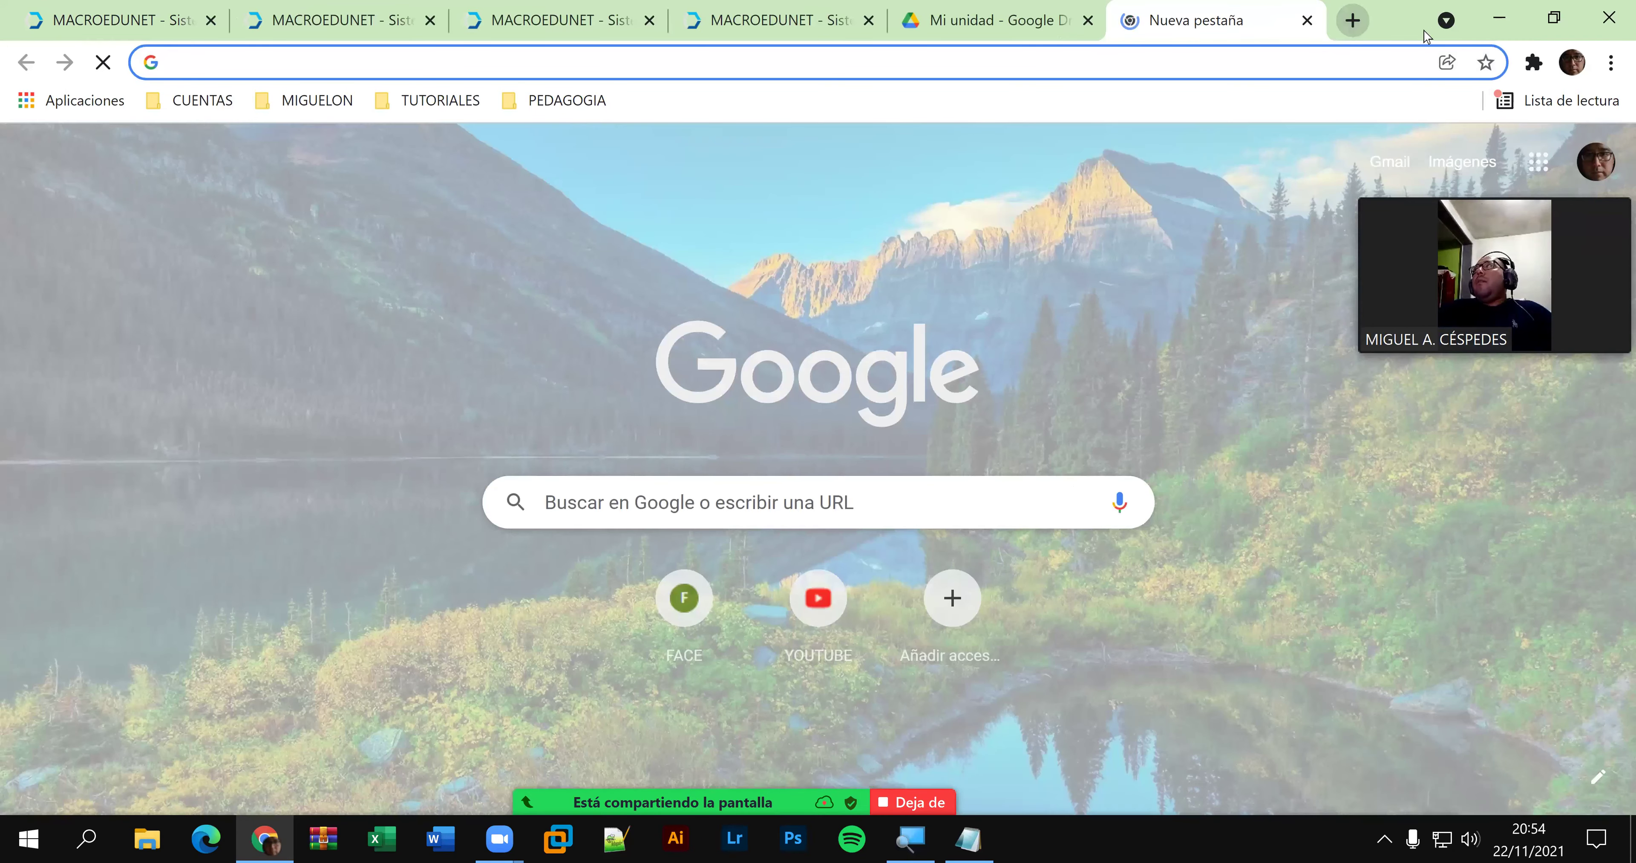
key("ctrl+n")
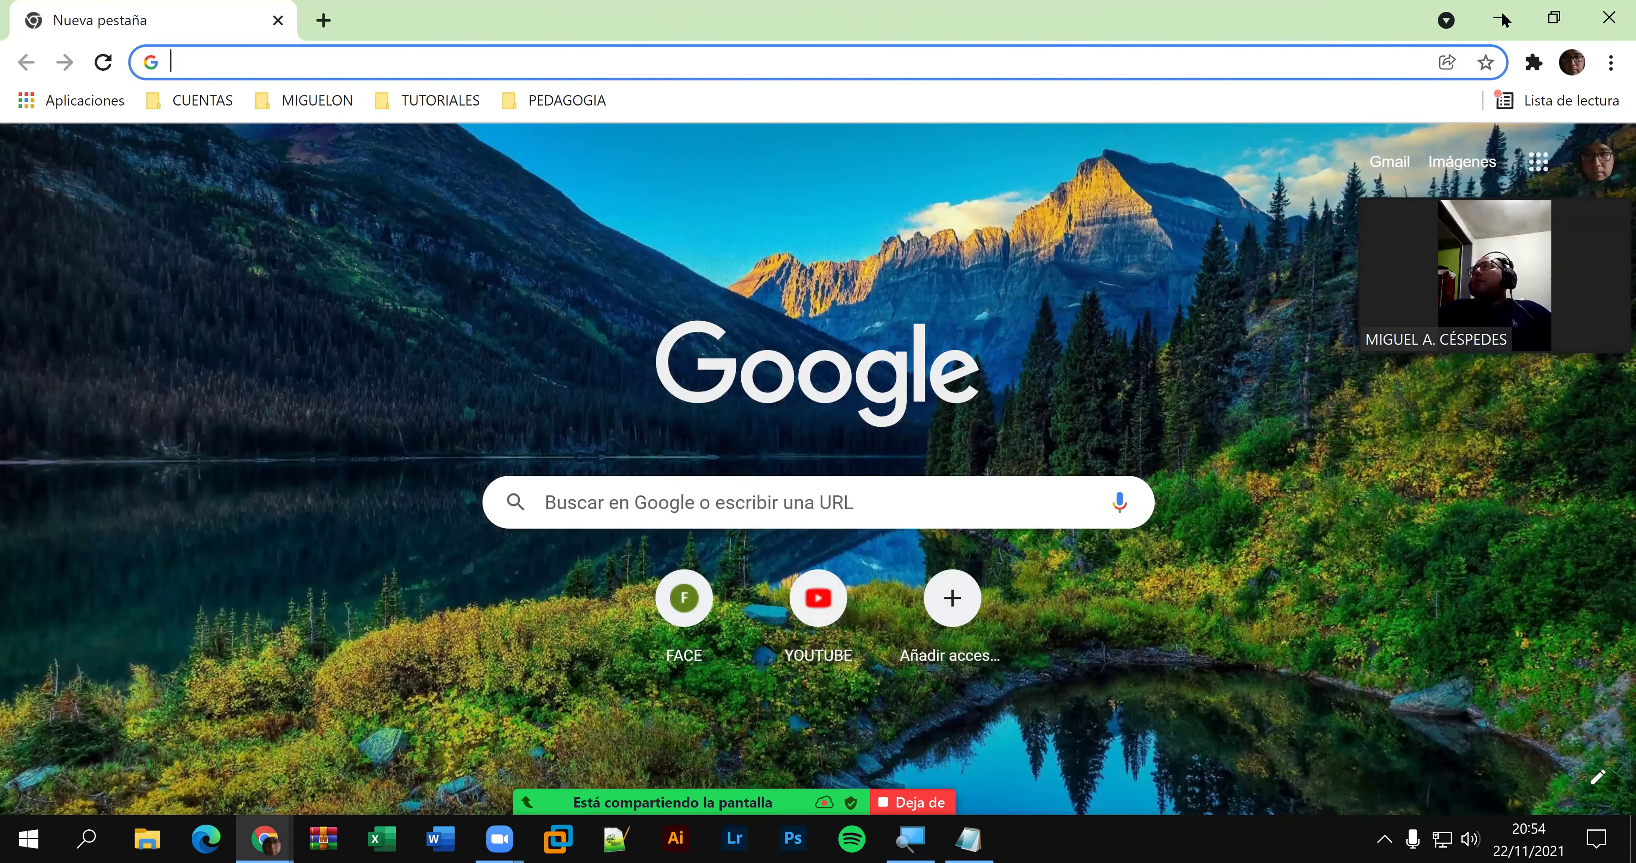
double_click(1110, 37)
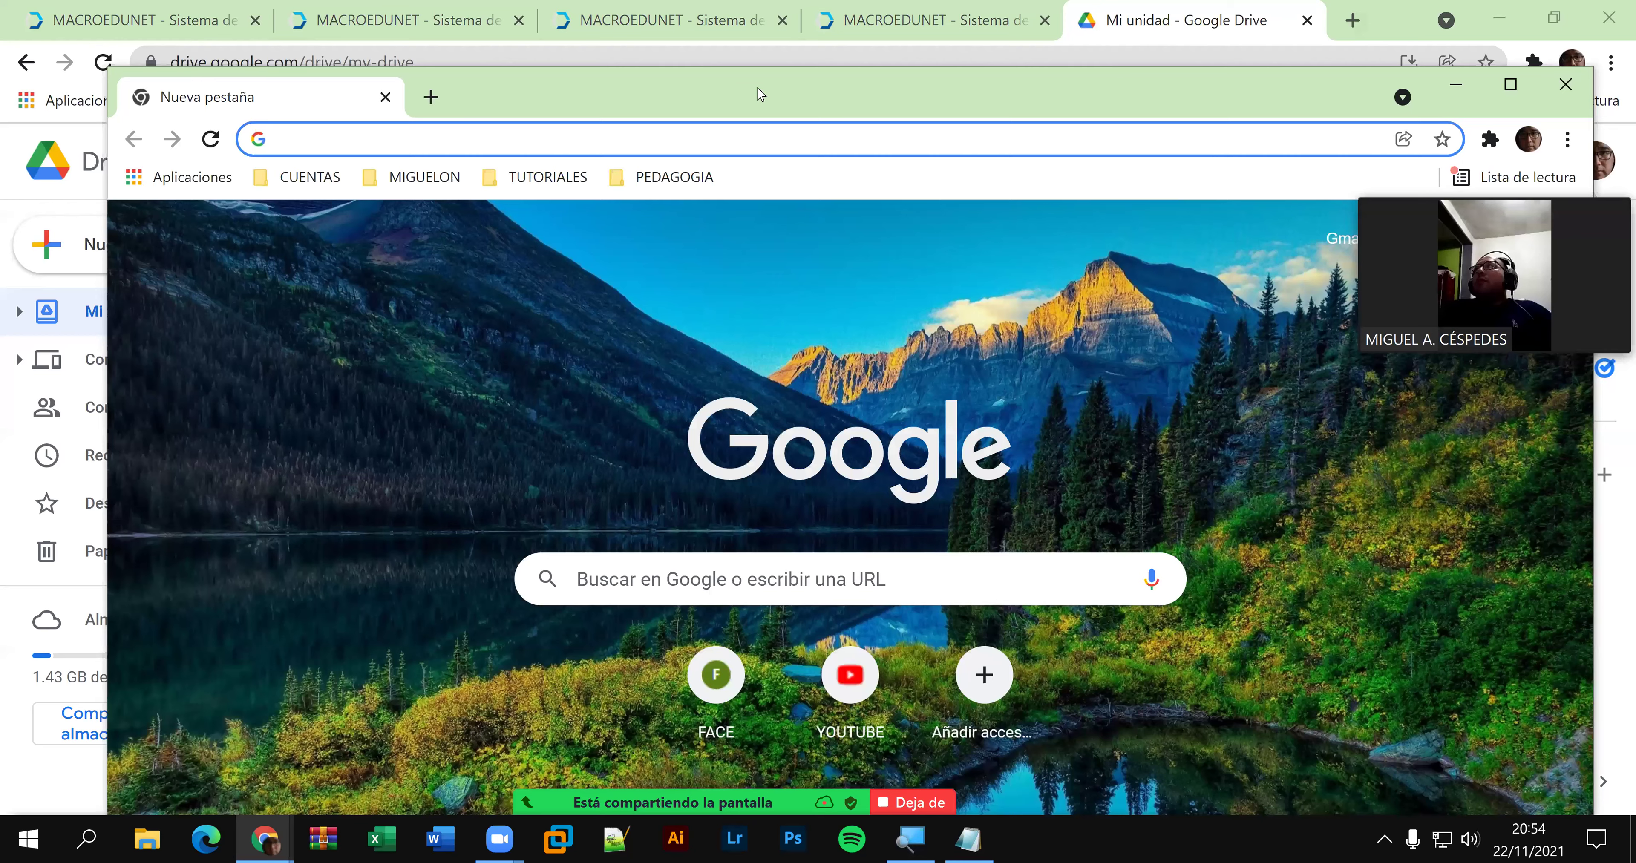
key("super+Home")
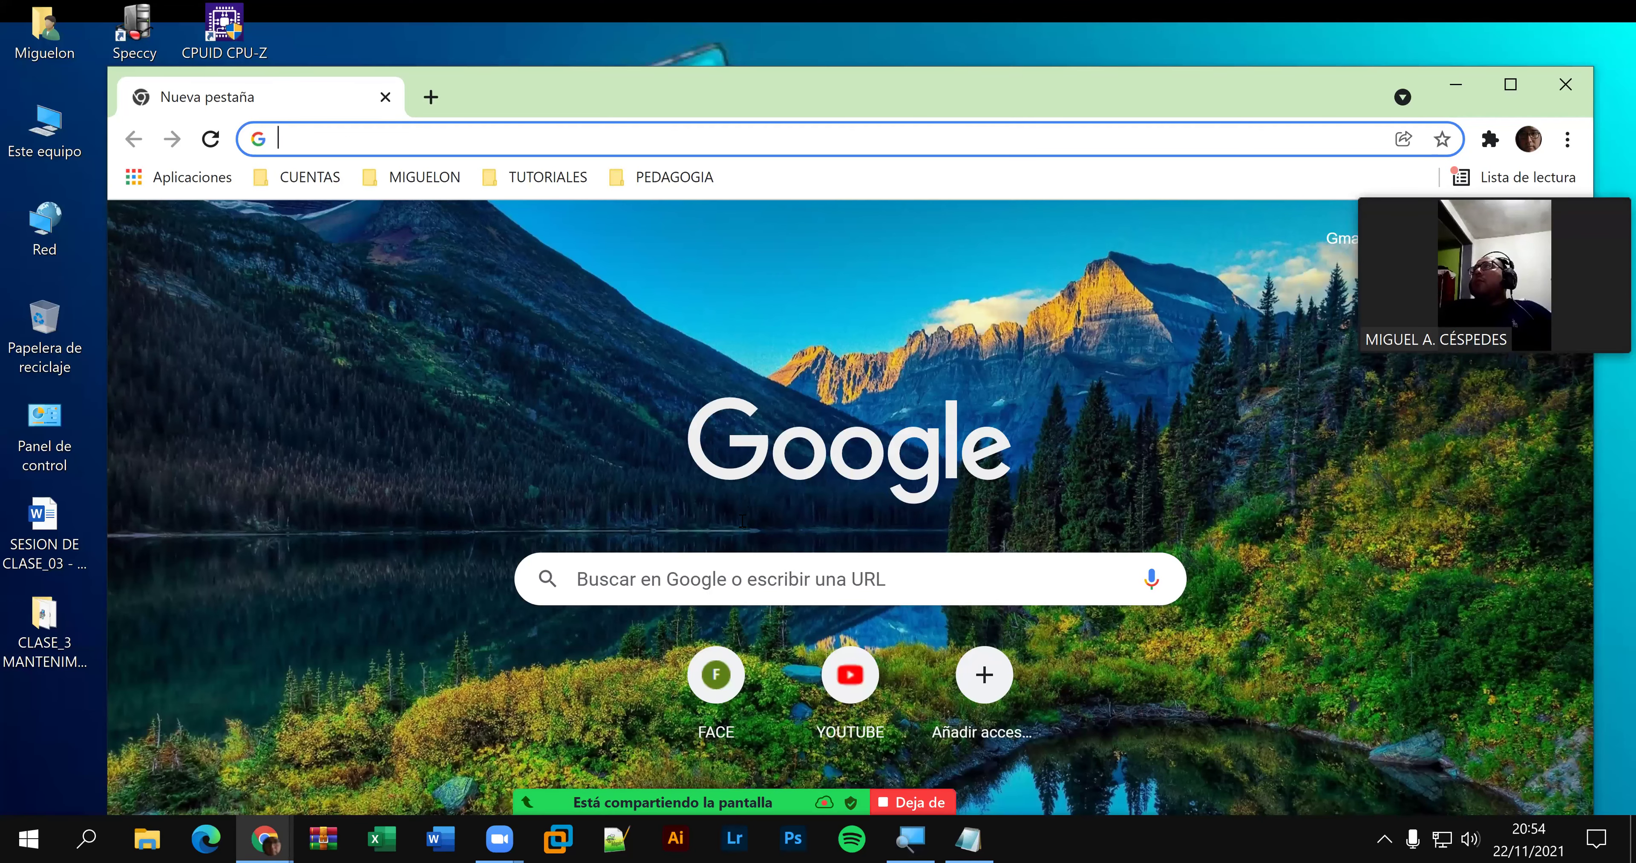
key("super+Up")
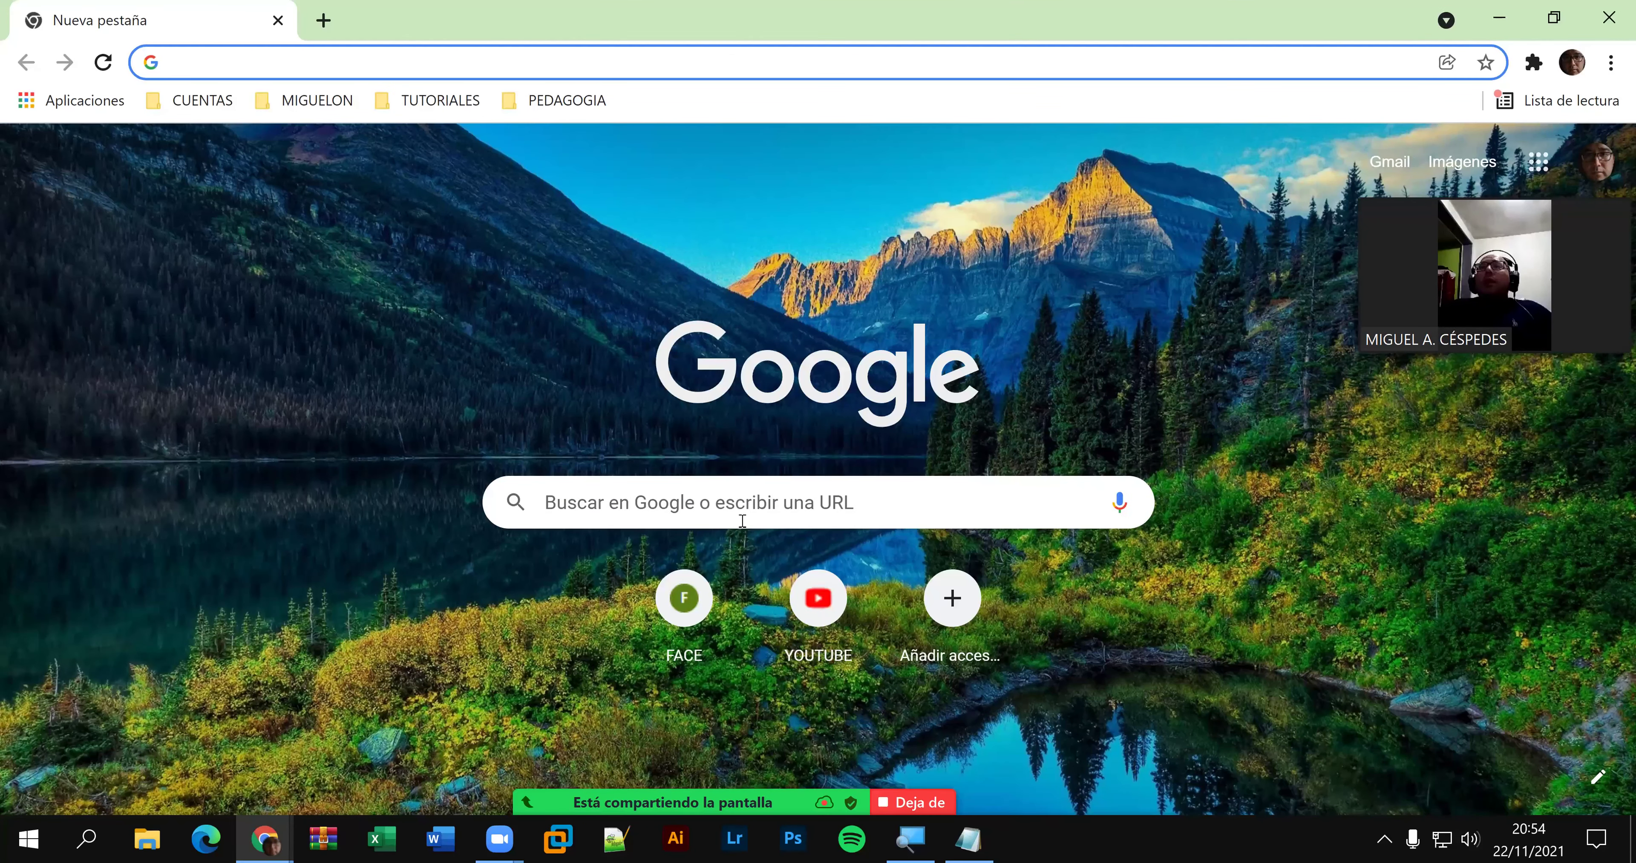
- Search Google for 'PROGRAMAS PARA VER CARACTERISTICAS DE LA PC'
left_click(743, 521)
type("PROG")
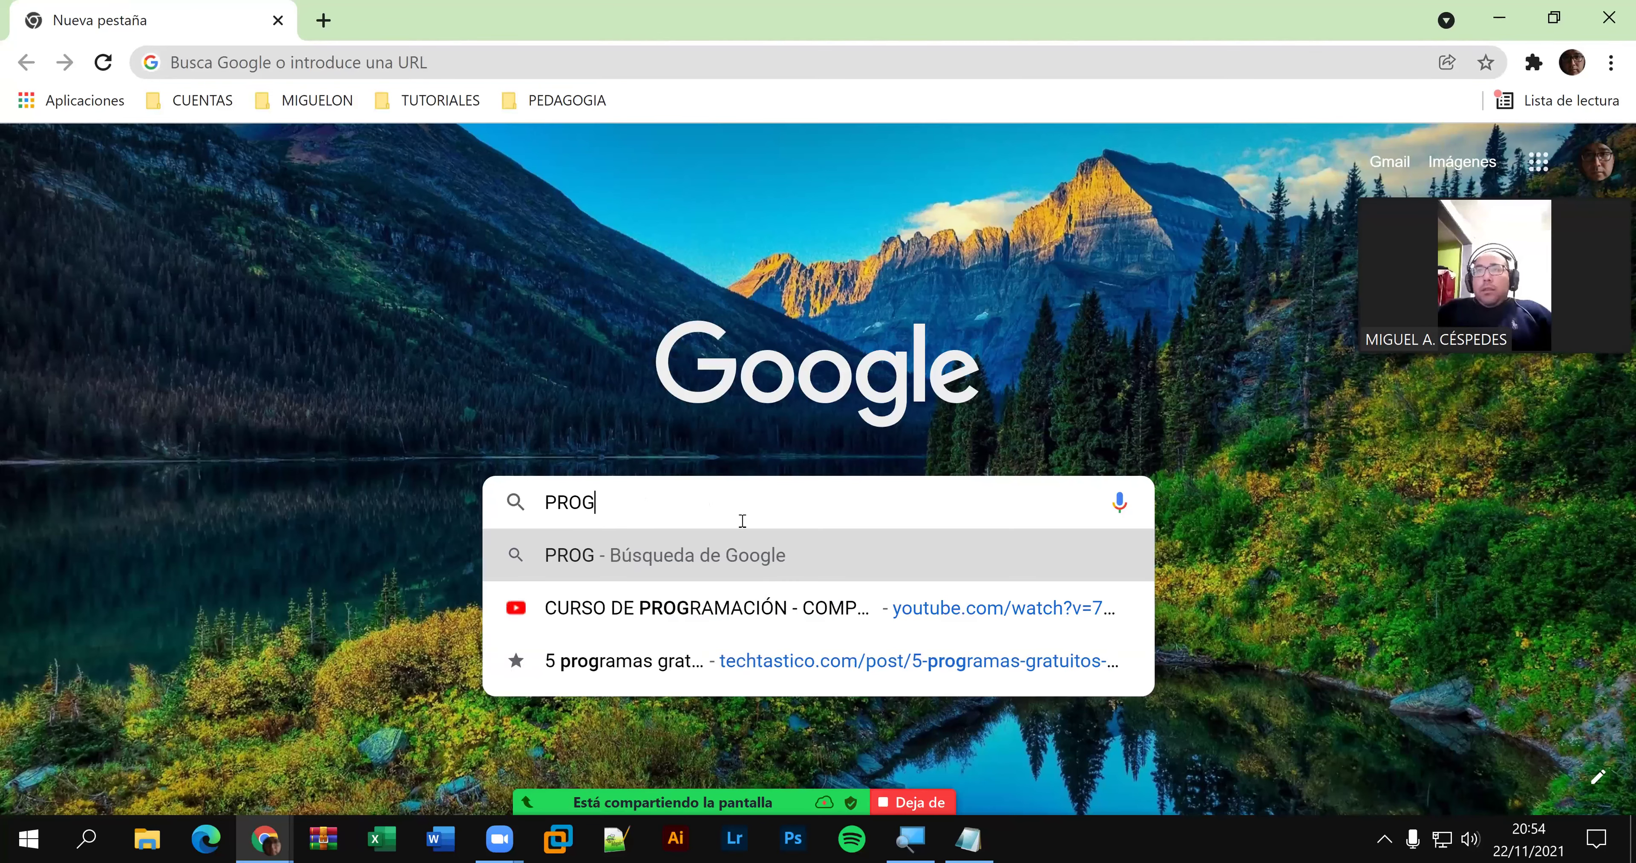
type("RAMASN P")
key("BackSpace")
key("BackSpace")
key("BackSpace")
type("PARA VER CARACT")
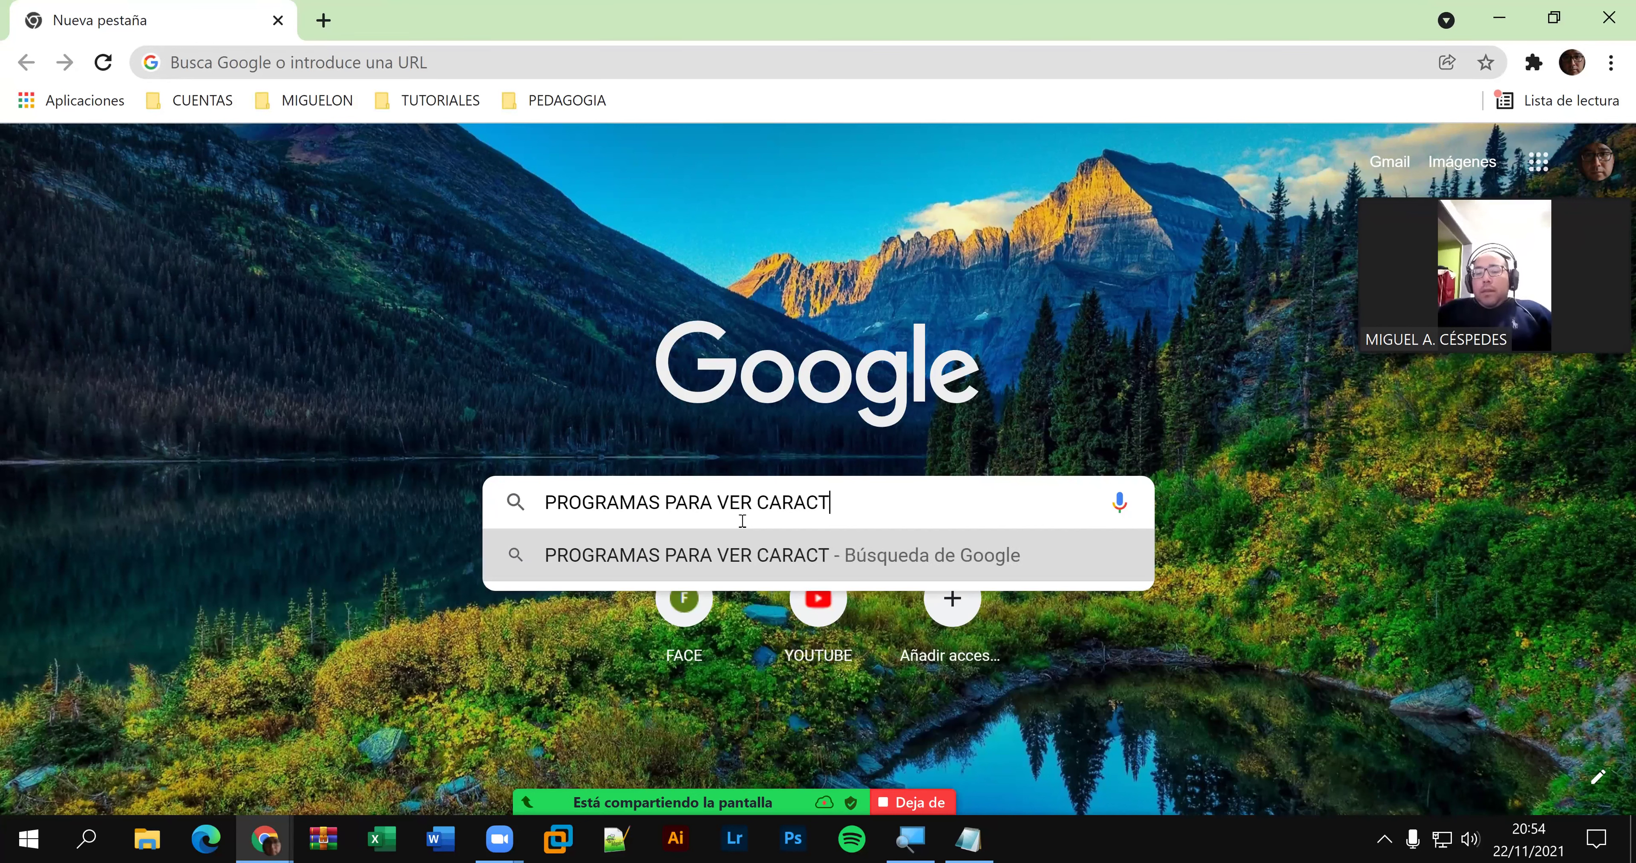
type("ERIOST")
key("BackSpace")
key("BackSpace")
key("BackSpace")
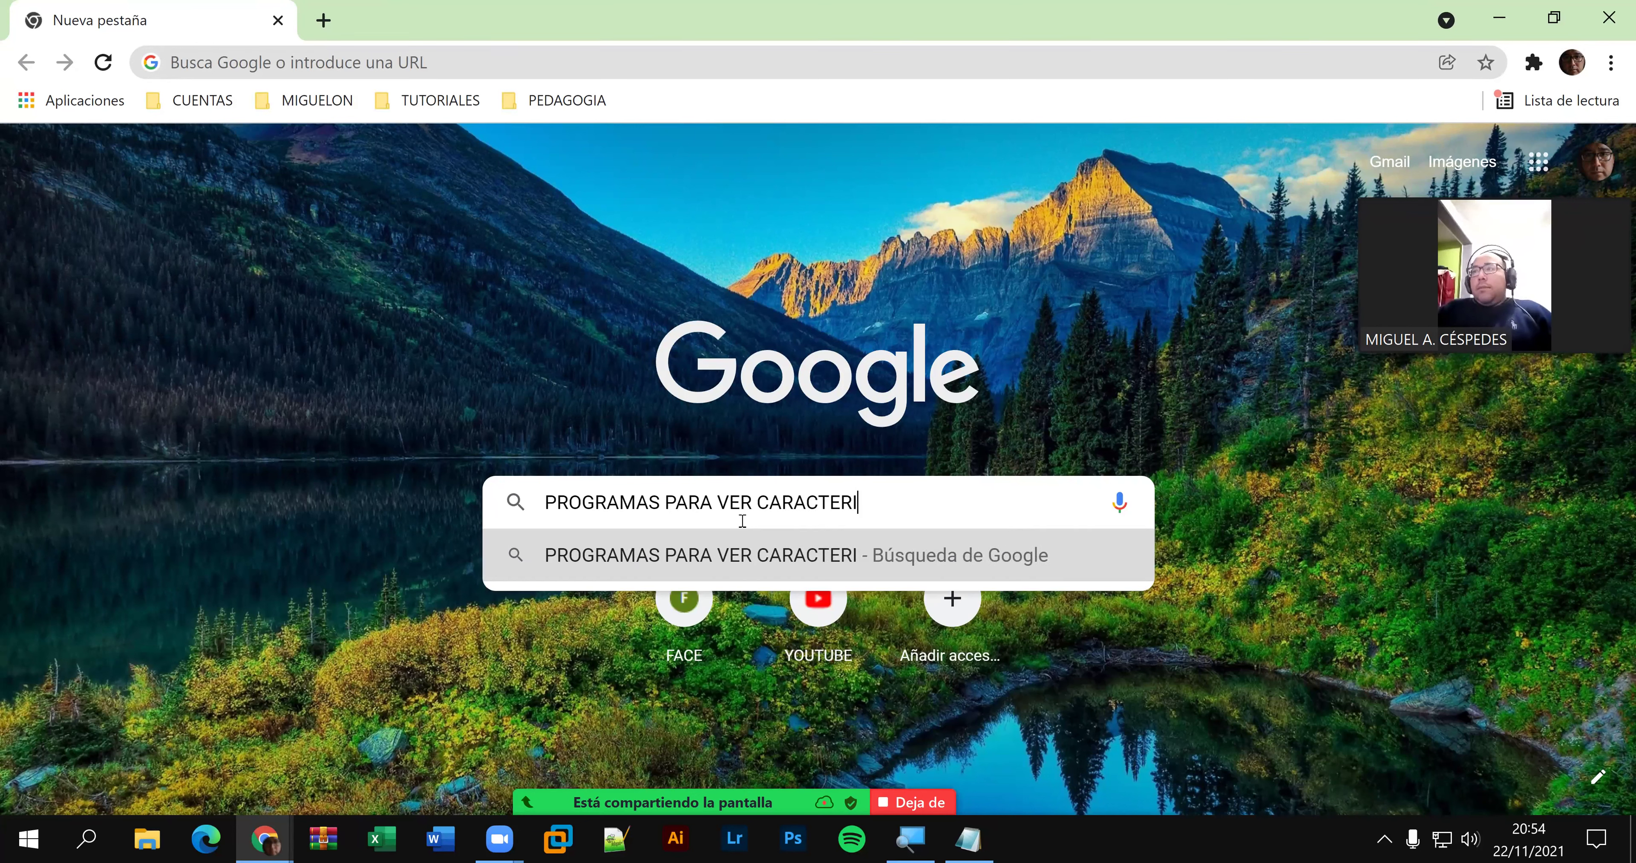
type("STICAS DE ")
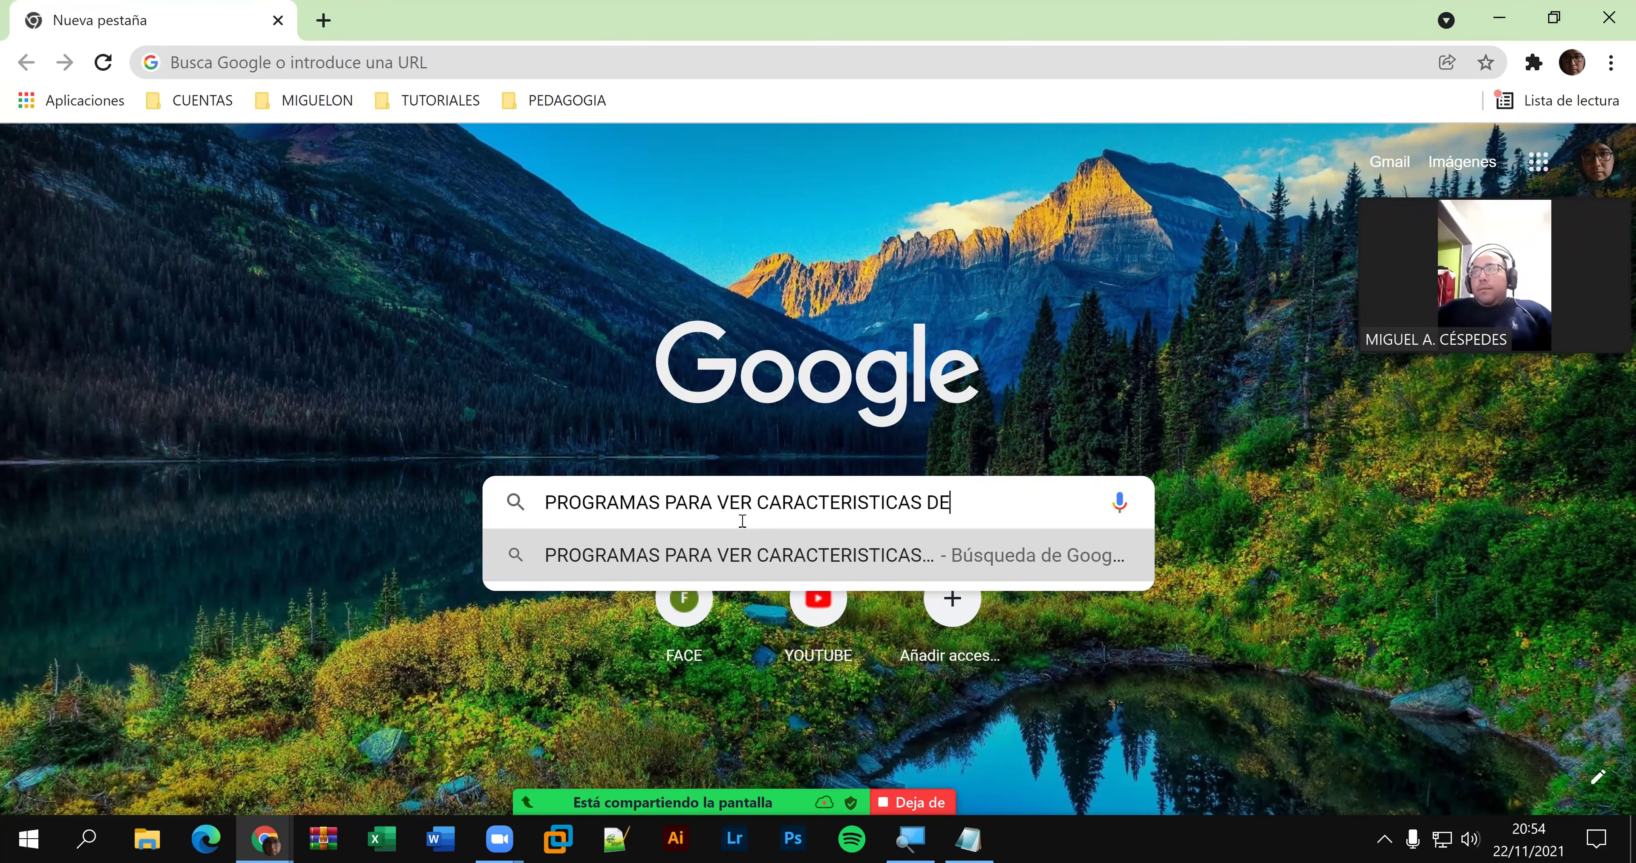
type("LA PC")
key("Return")
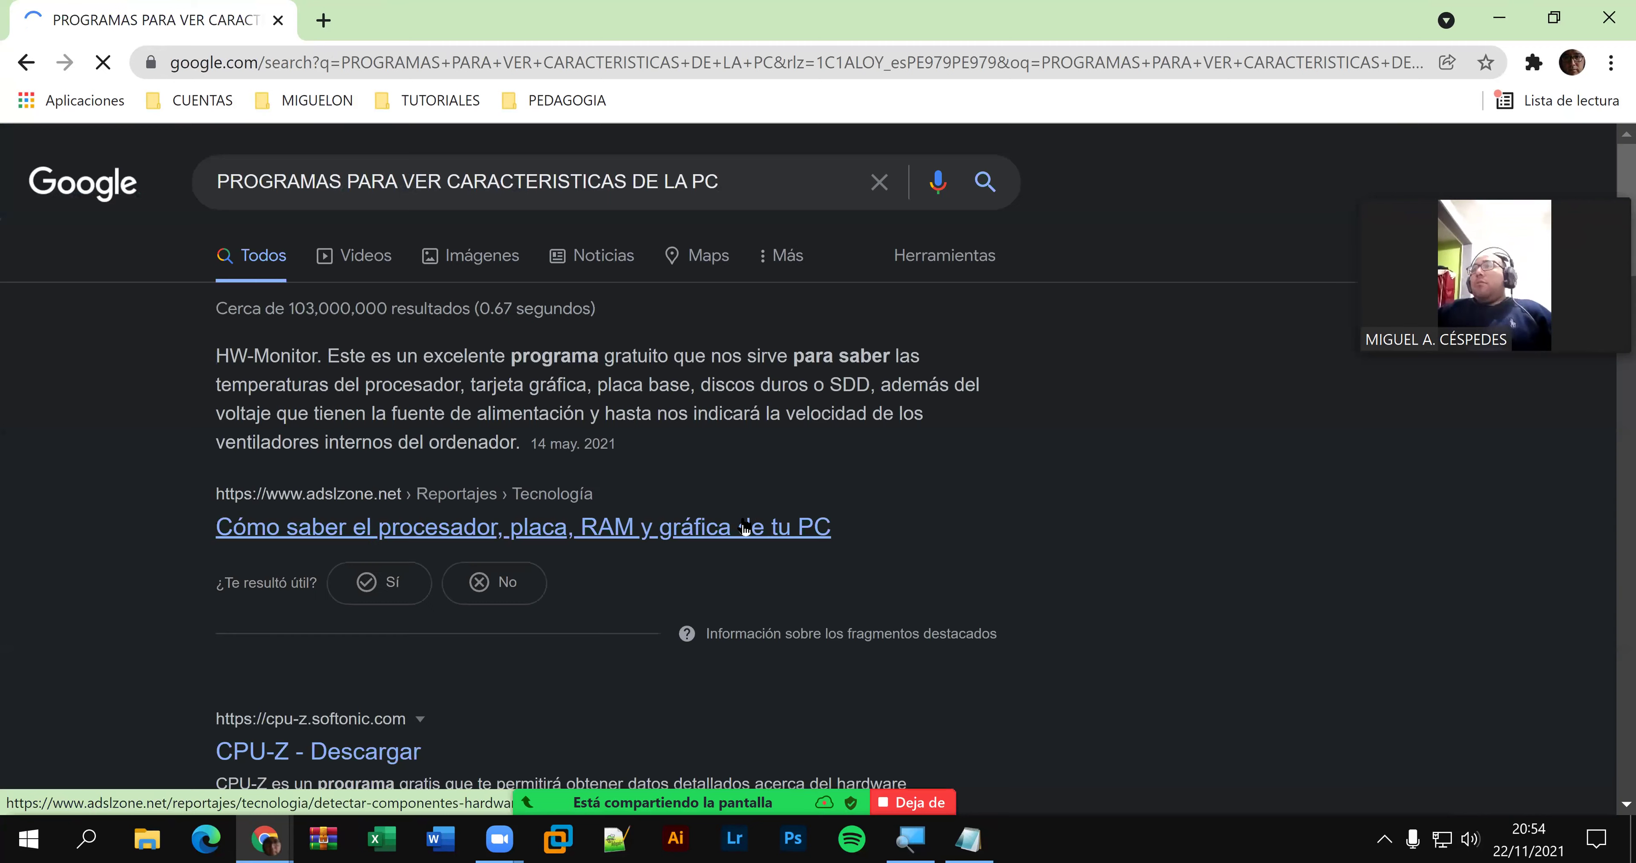
- Open the adslzone hardware-detection article and bookmark it into the WINDOWS 11 folder
left_click(763, 529)
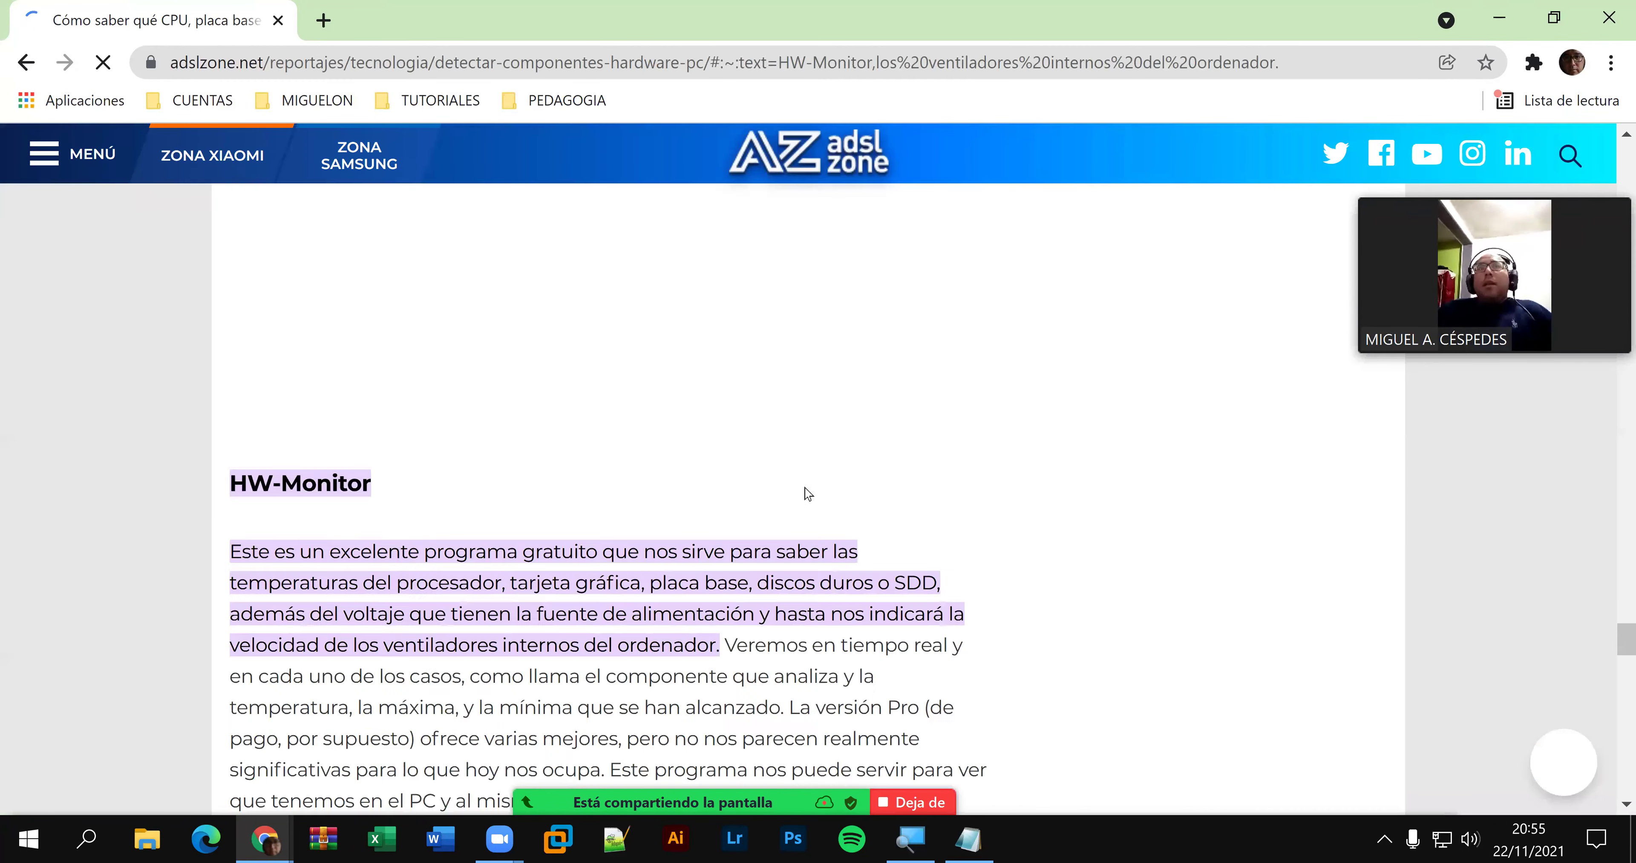
scroll(870, 495, "up", 15)
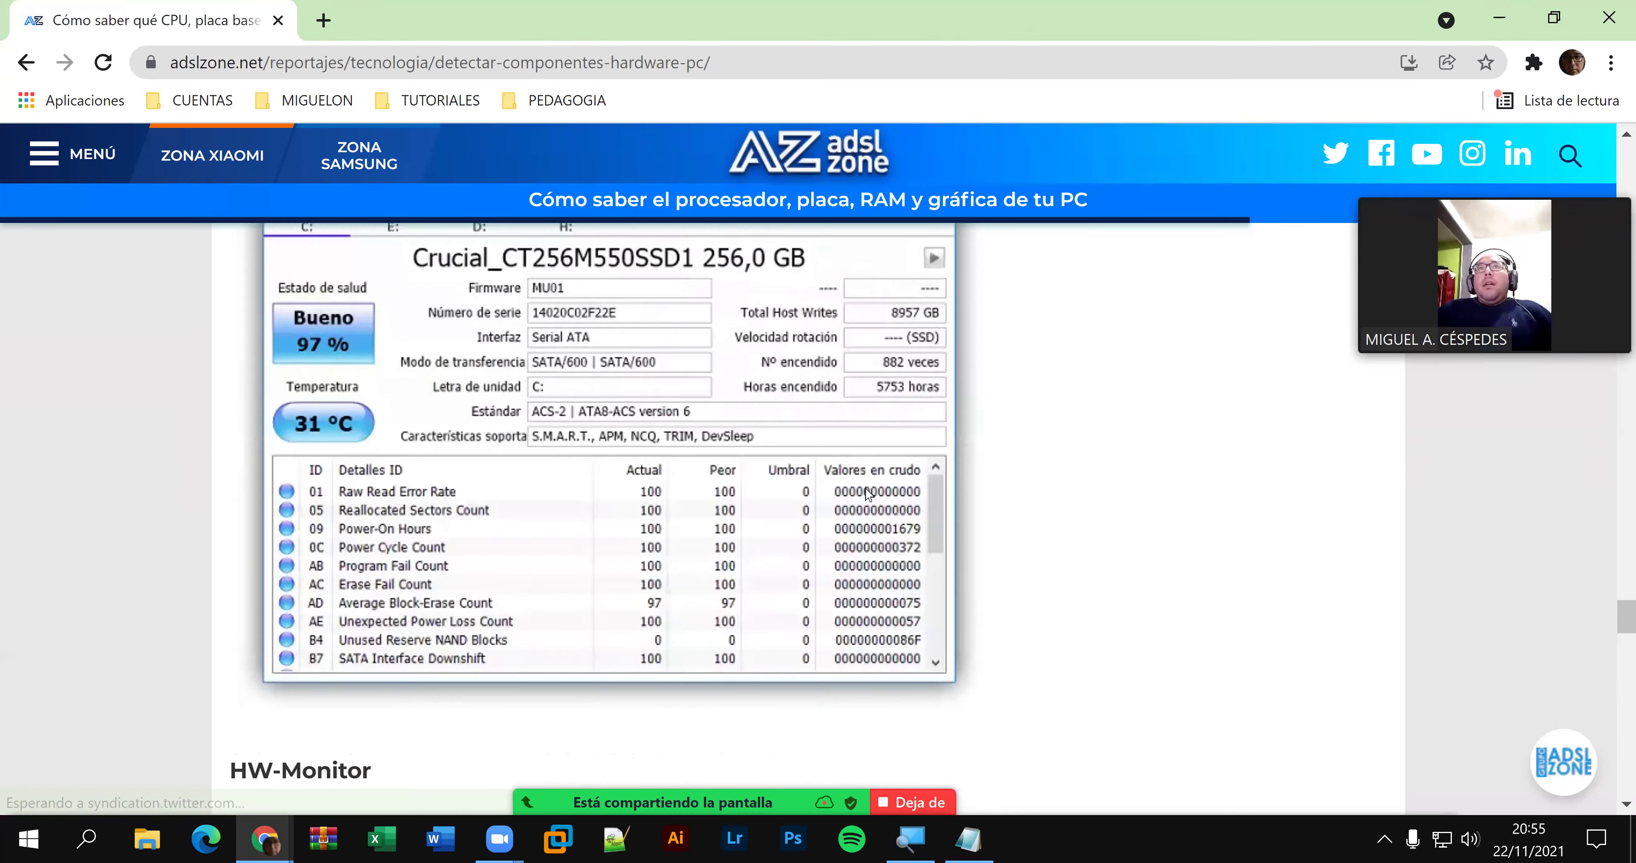
scroll(865, 494, "up", 20)
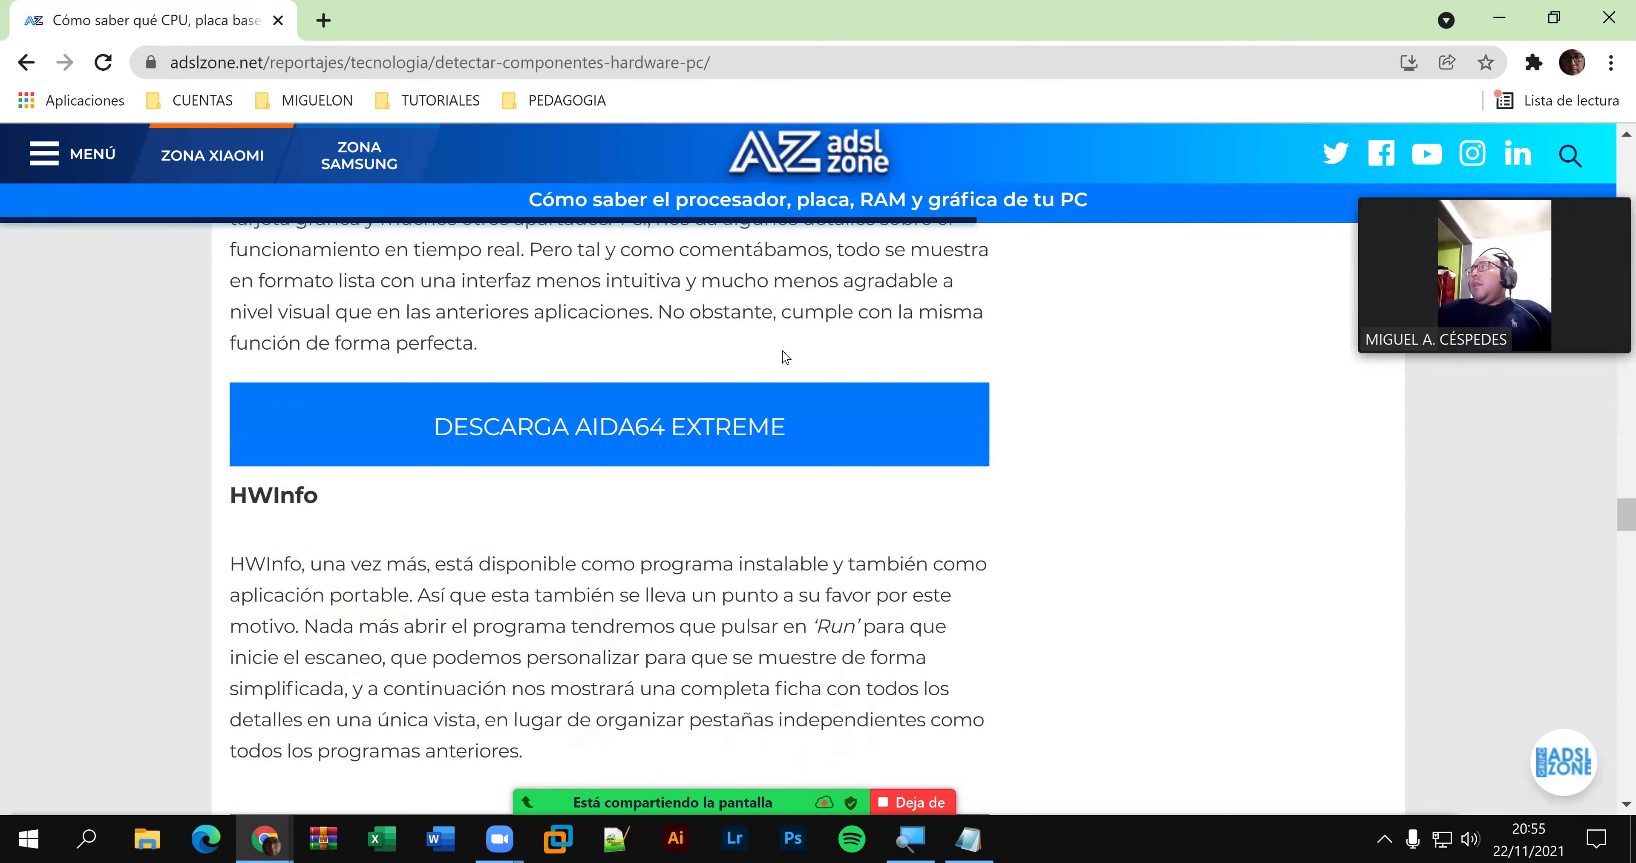
scroll(1104, 235, "up", 20)
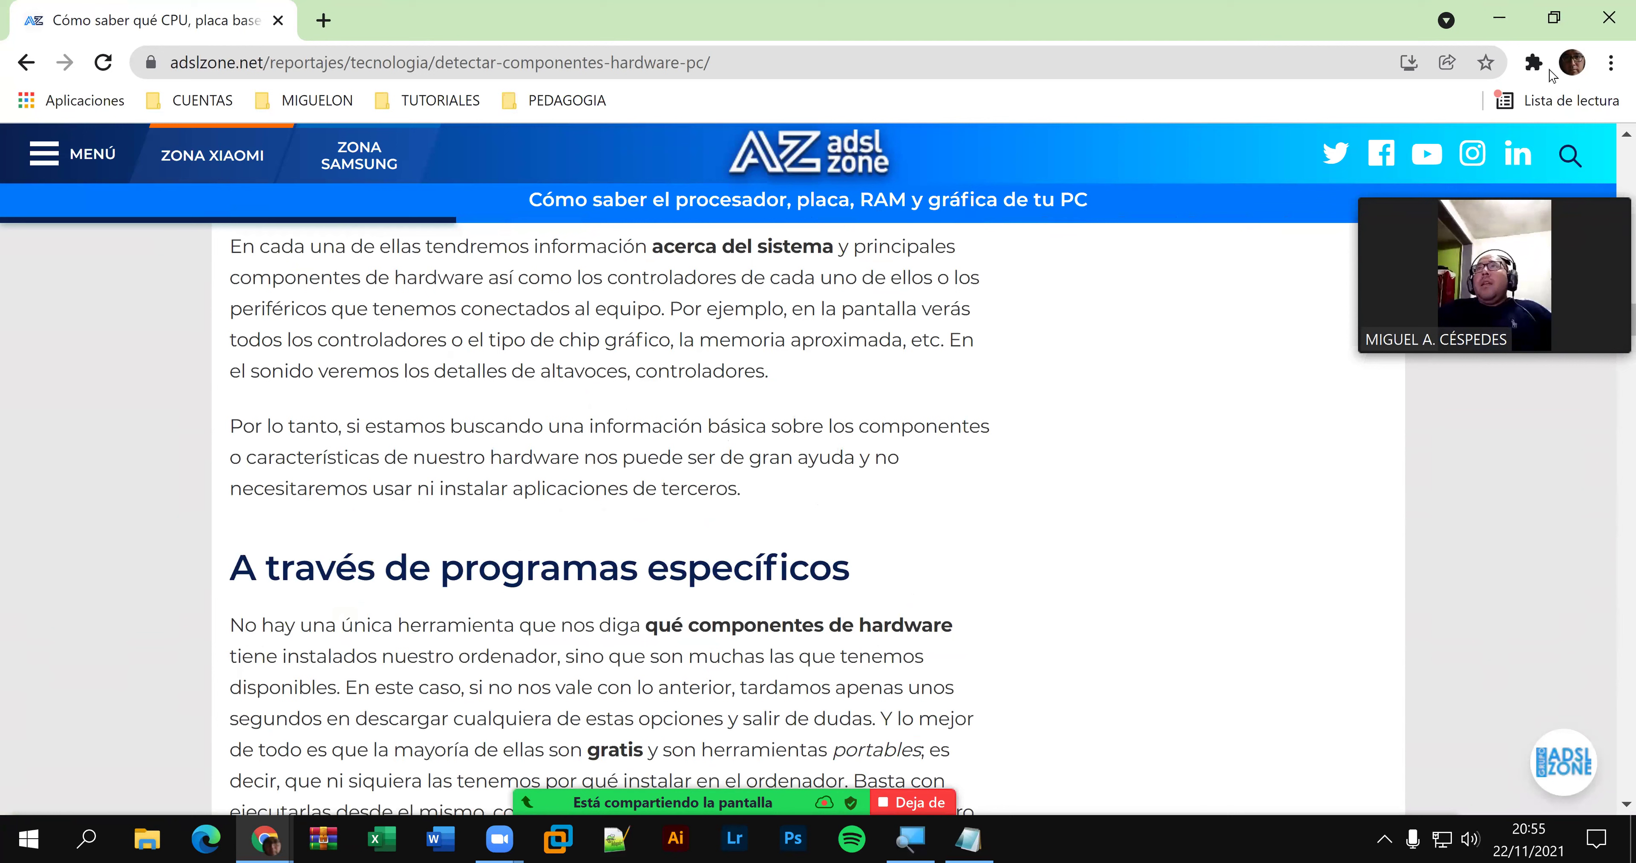
left_click(1480, 64)
left_click(1298, 100)
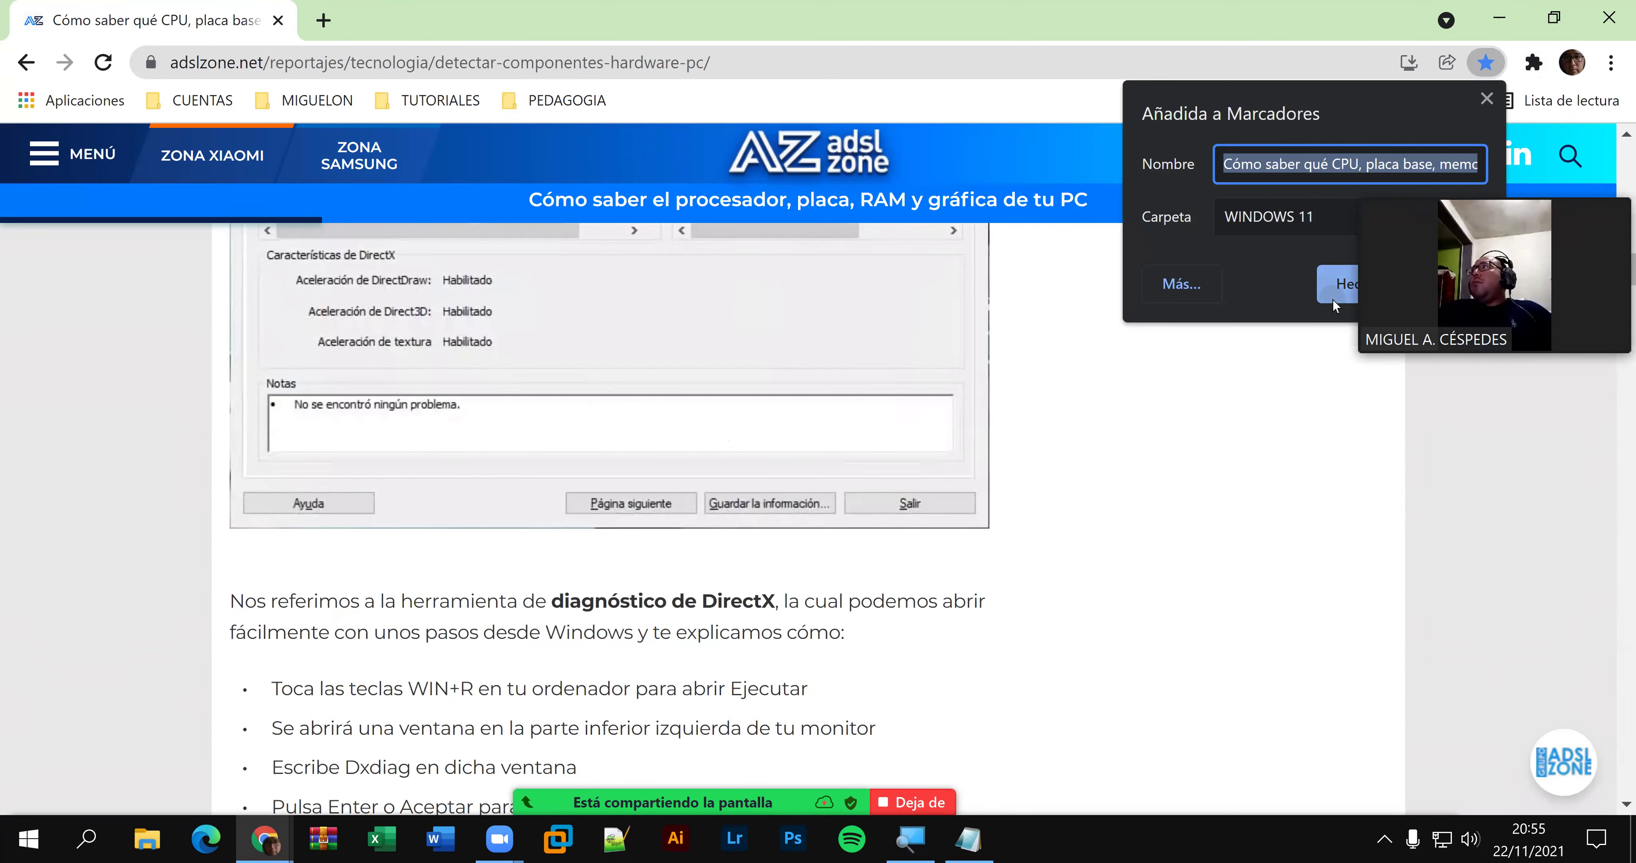
left_click(1333, 299)
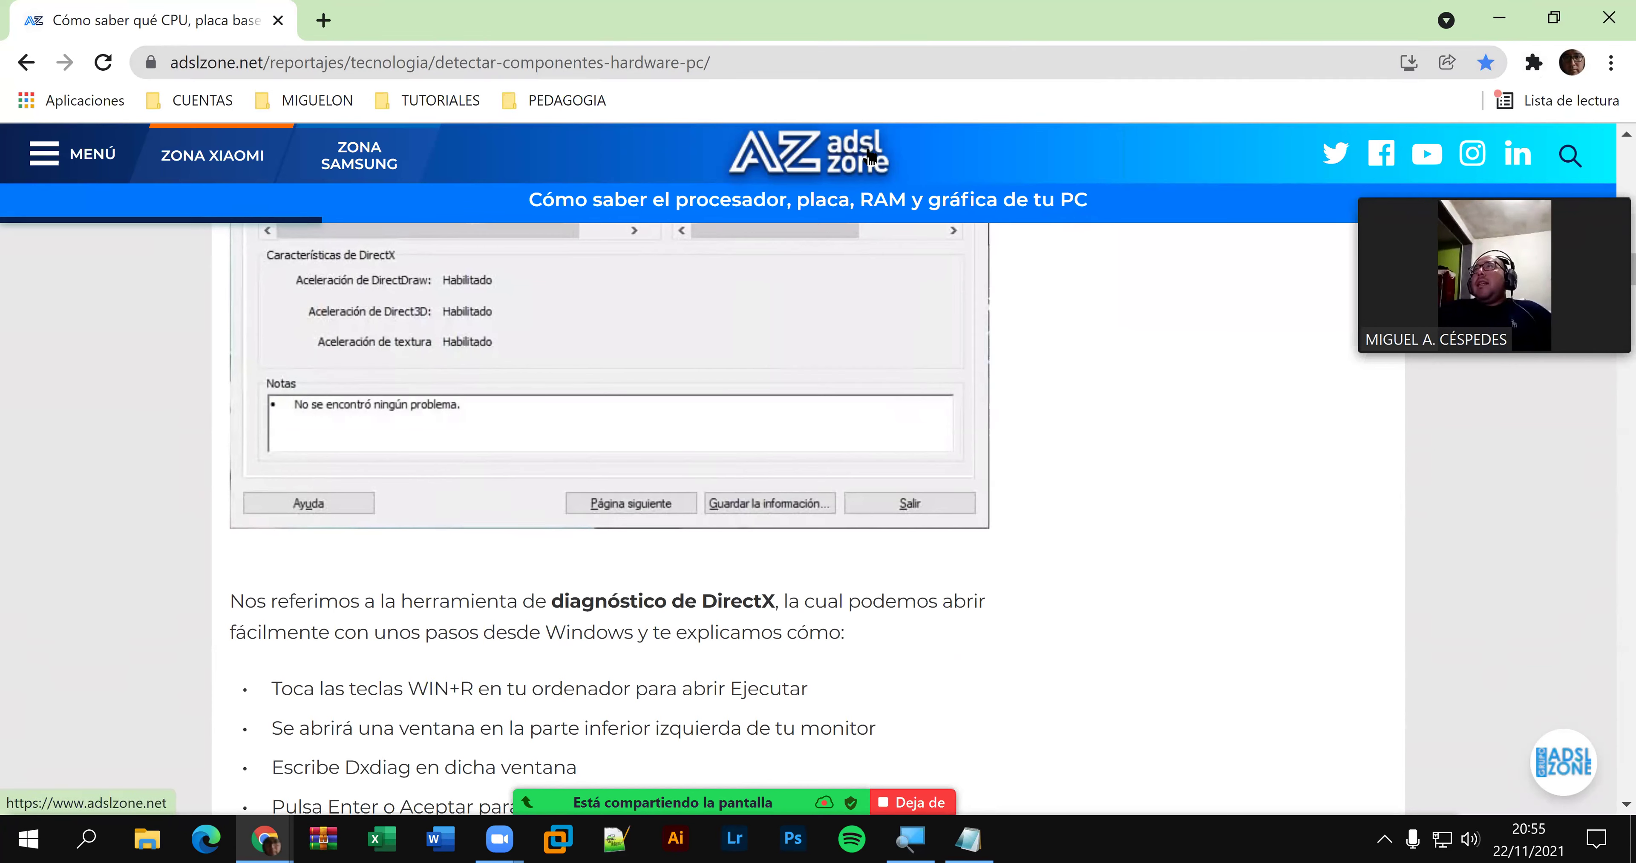
- Copy the adslzone article's URL, send it to everyone in Zoom chat, and close the chat
right_click(806, 71)
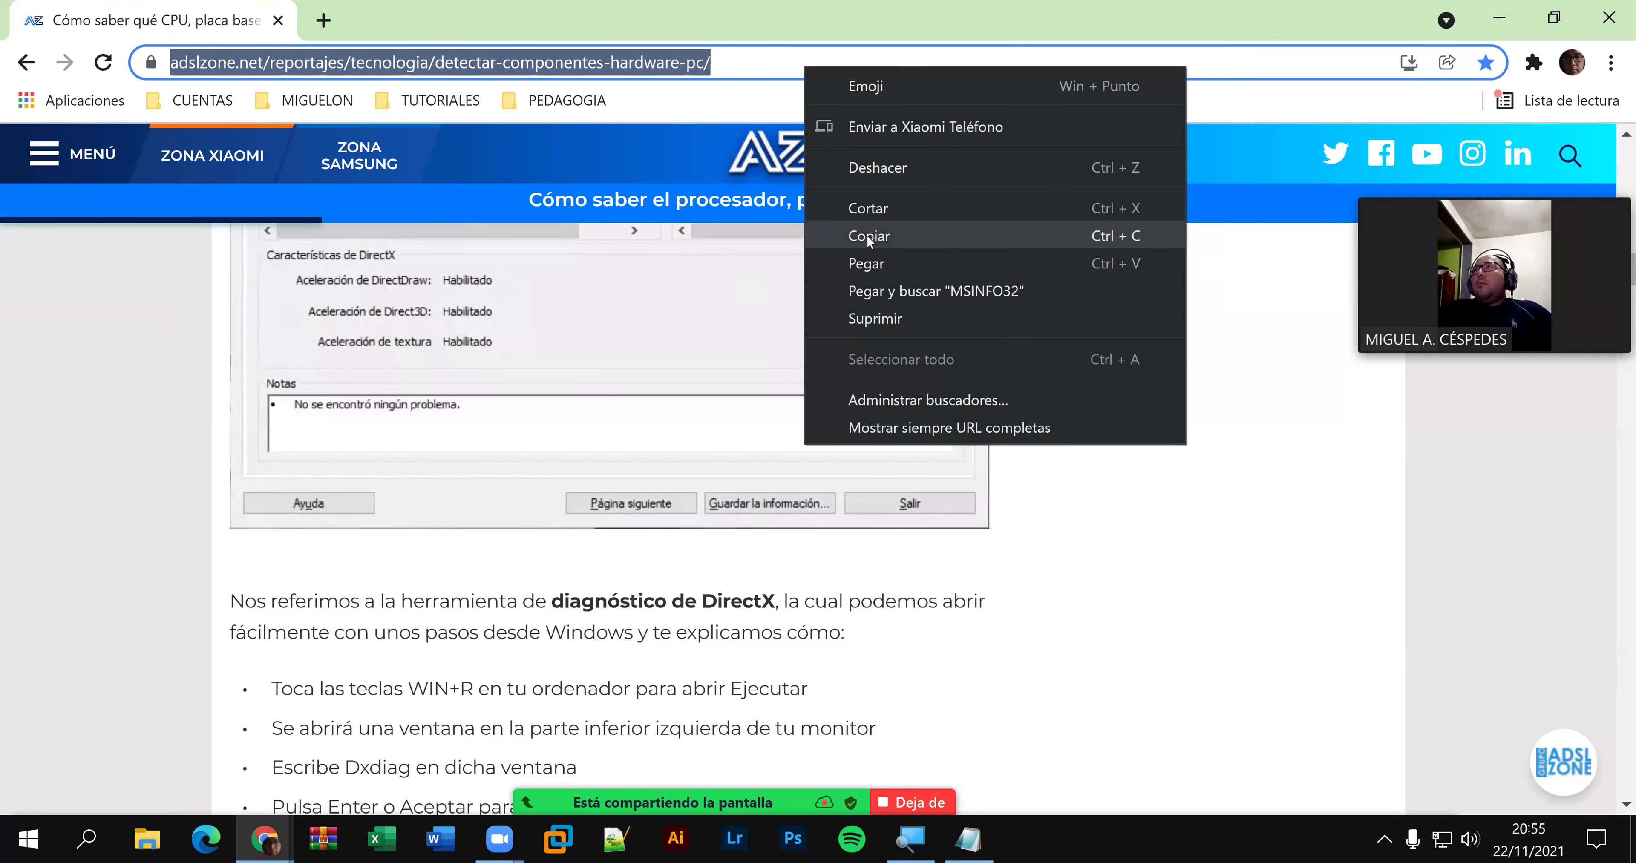
left_click(869, 238)
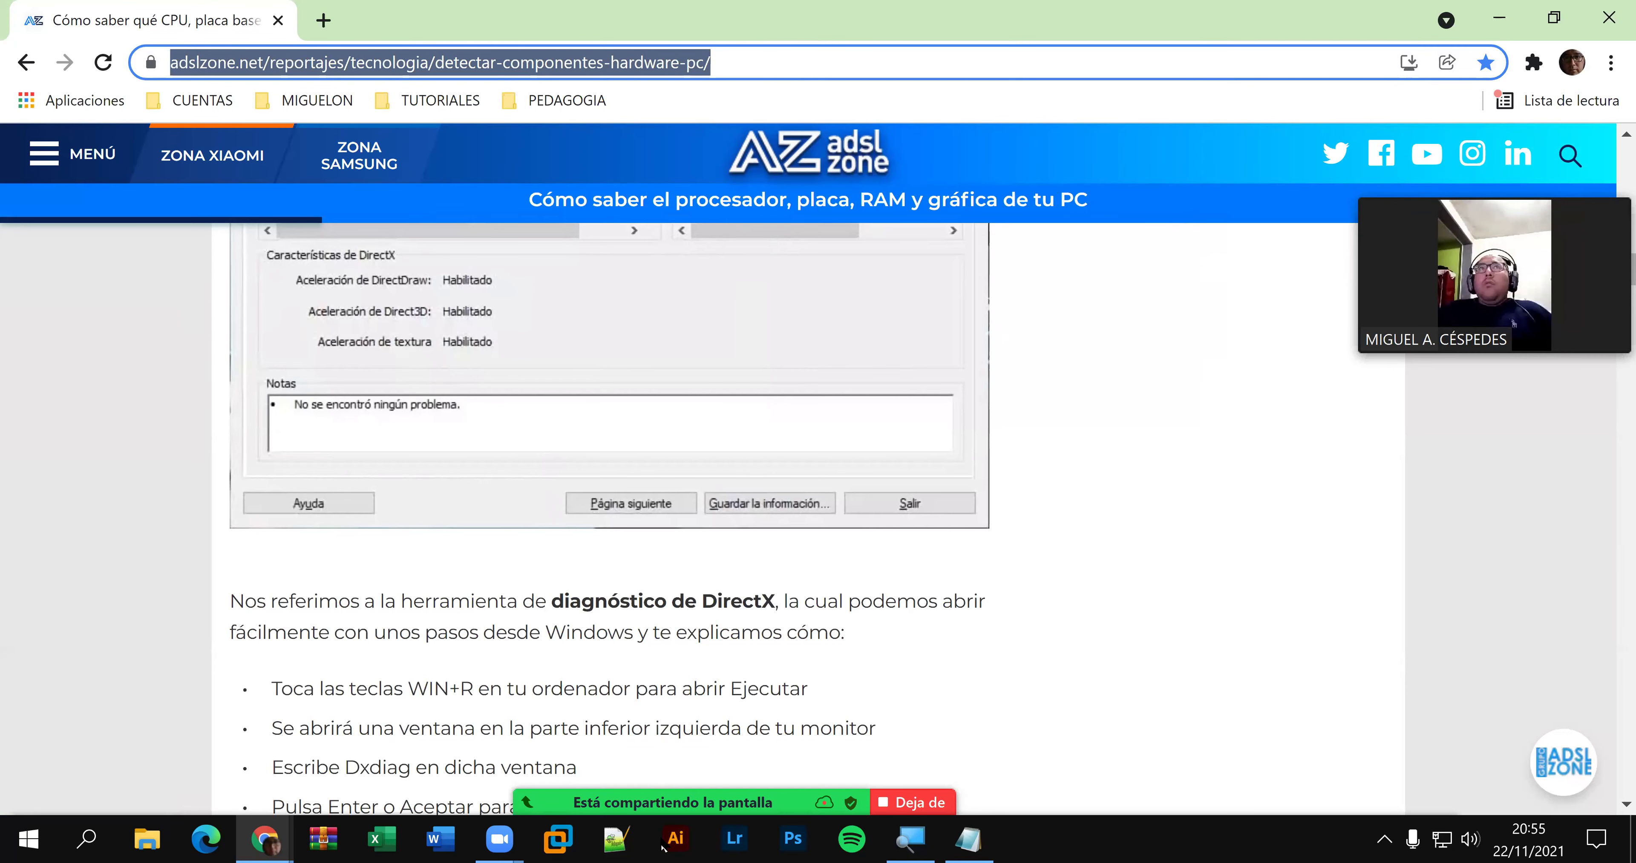
key("alt+Tab")
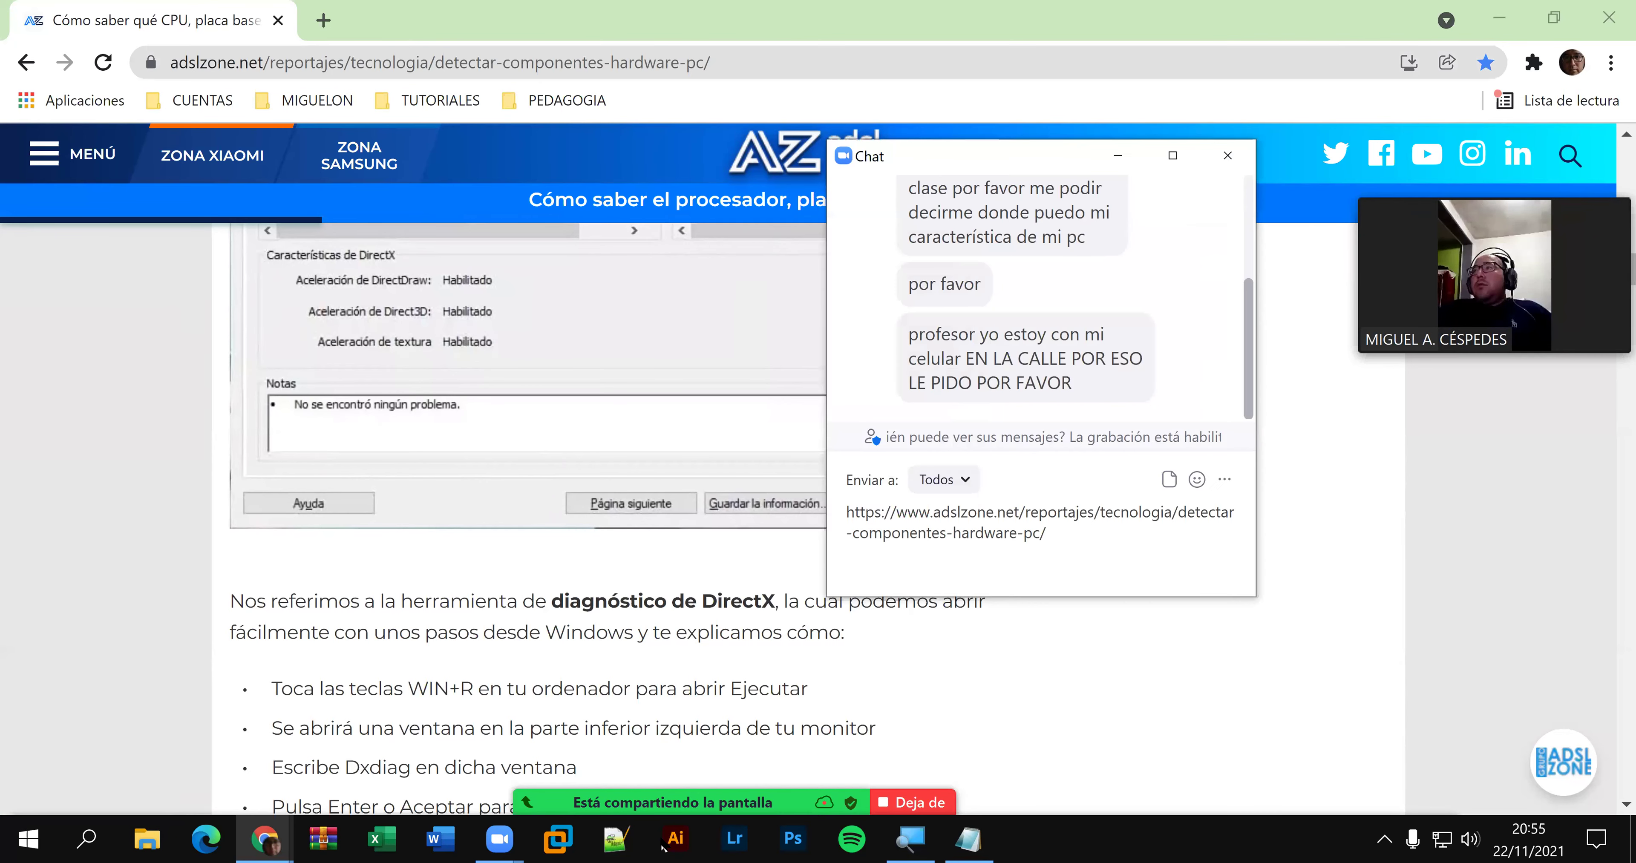
key("Return")
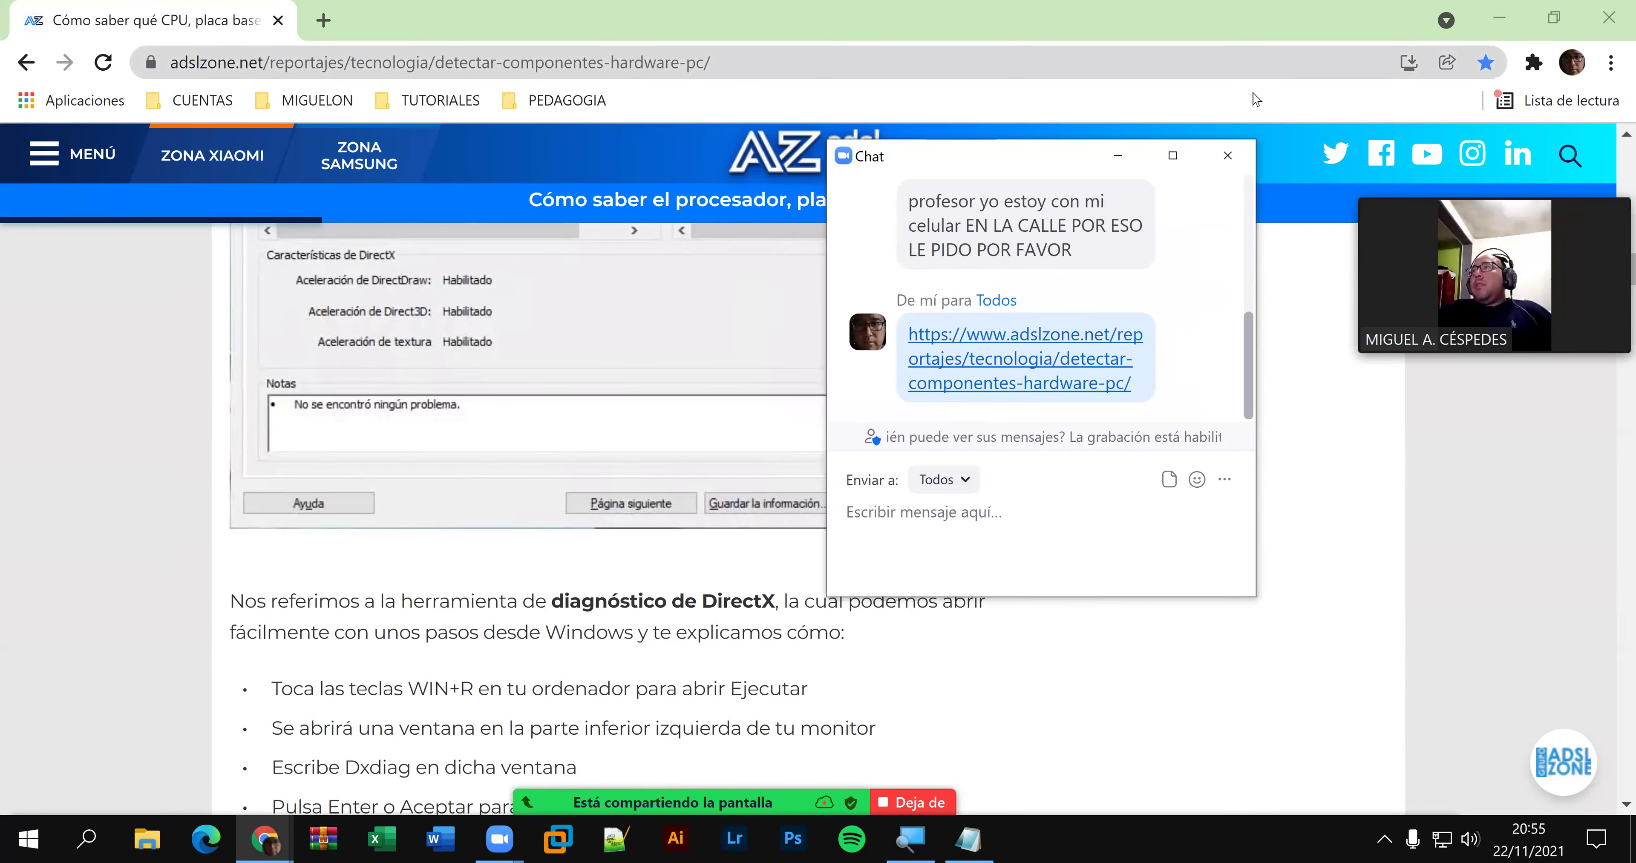
left_click(406, 435)
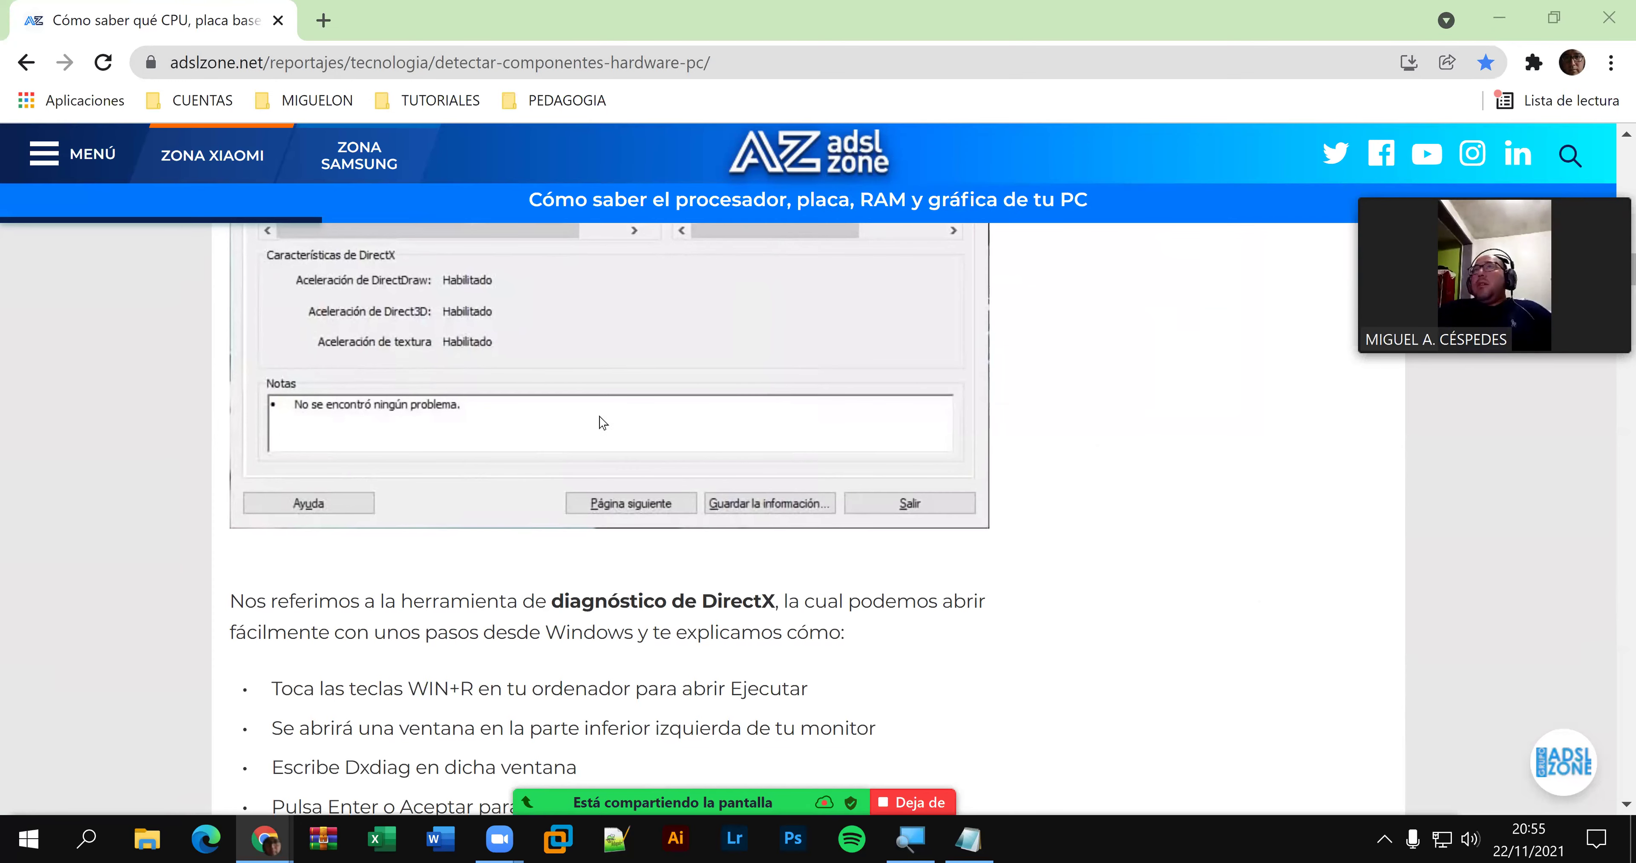
- Zoom the article to 80%, read down to AIDA64 Extreme, and open File Explorer
scroll(607, 424, "up", 6)
scroll(614, 425, "up", 12)
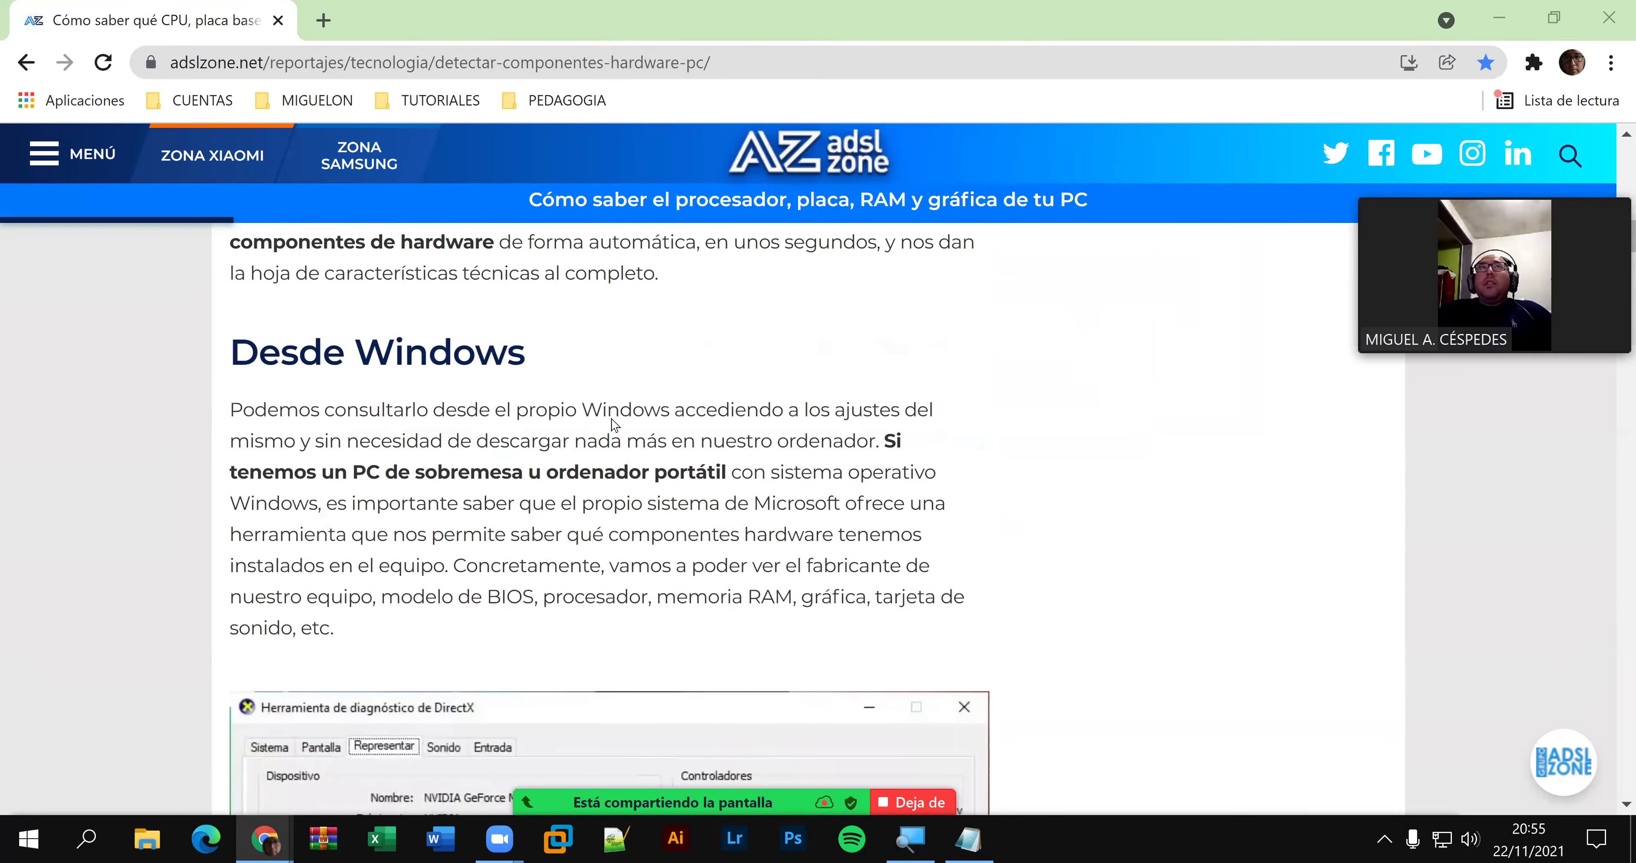
scroll(614, 425, "up", 5)
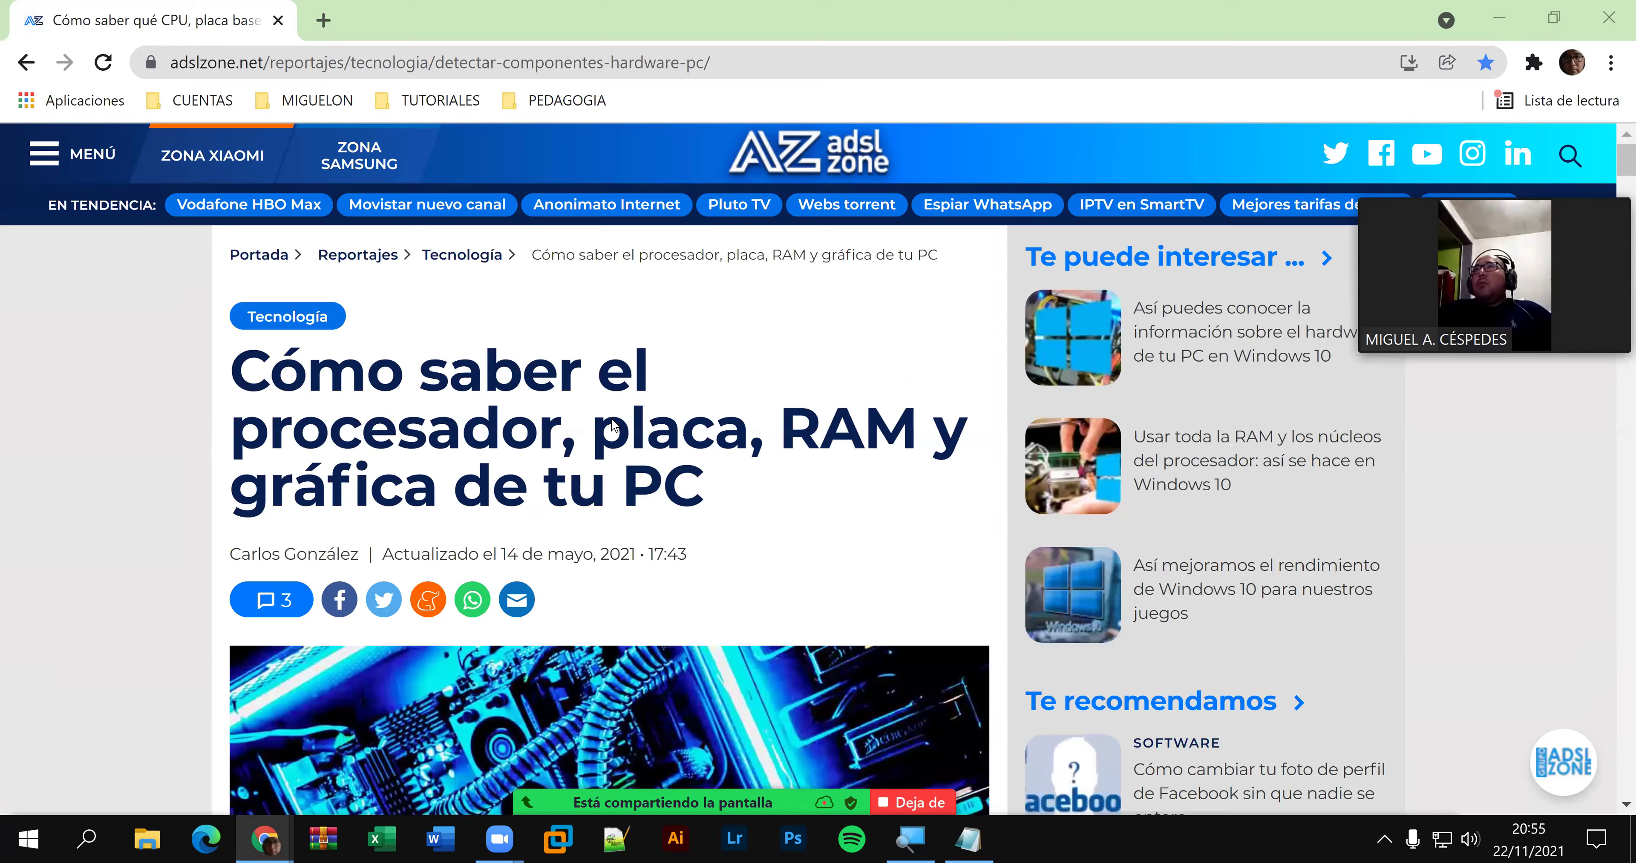
key("ctrl+minus")
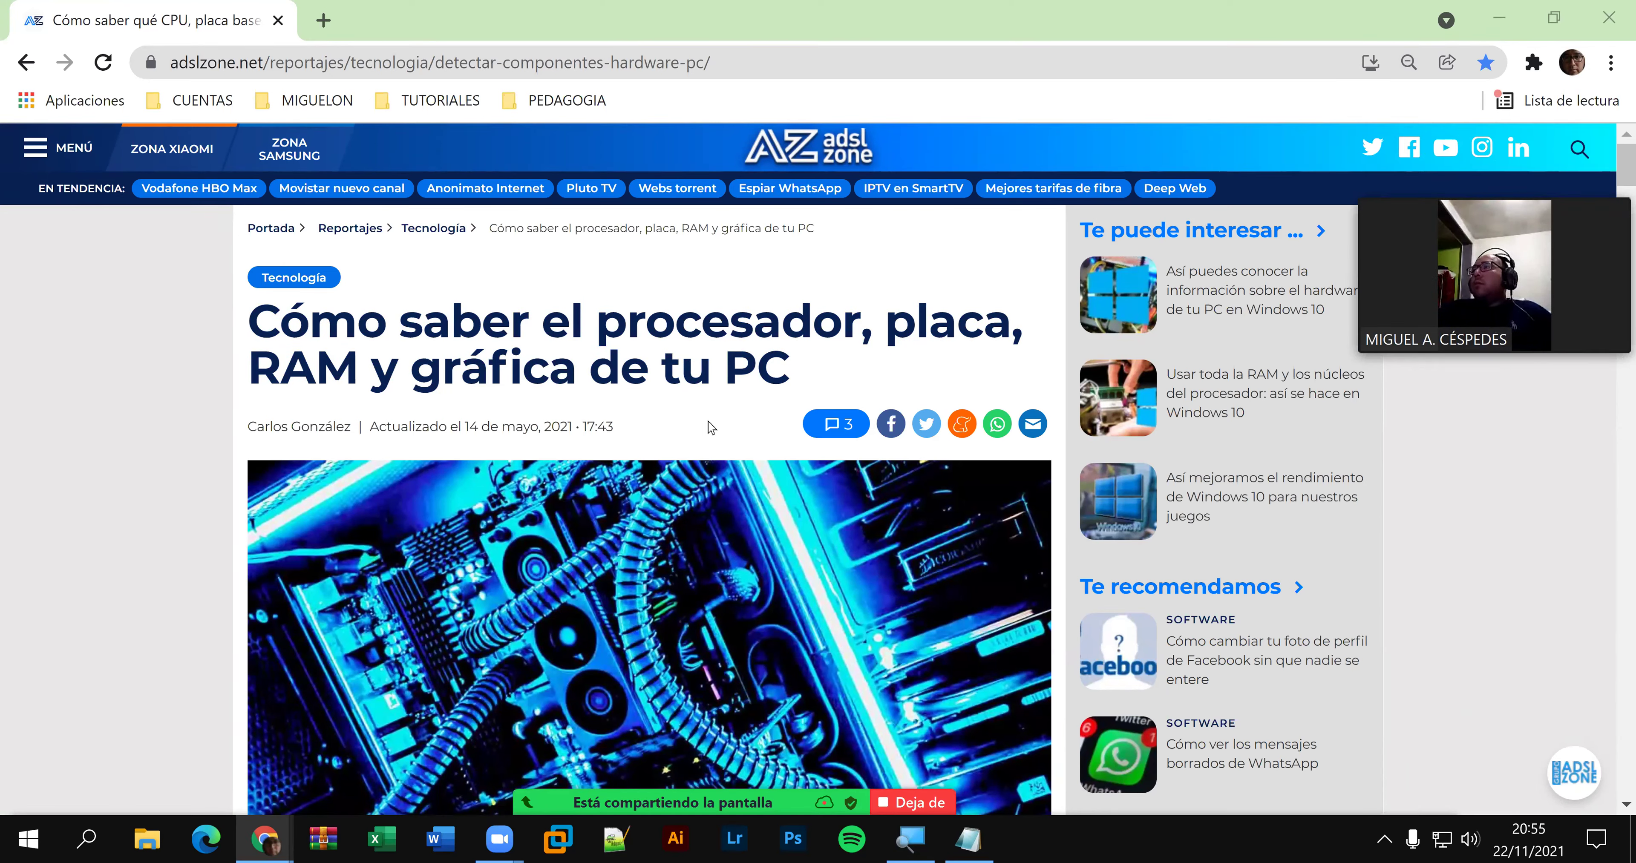
scroll(699, 441, "down", 3)
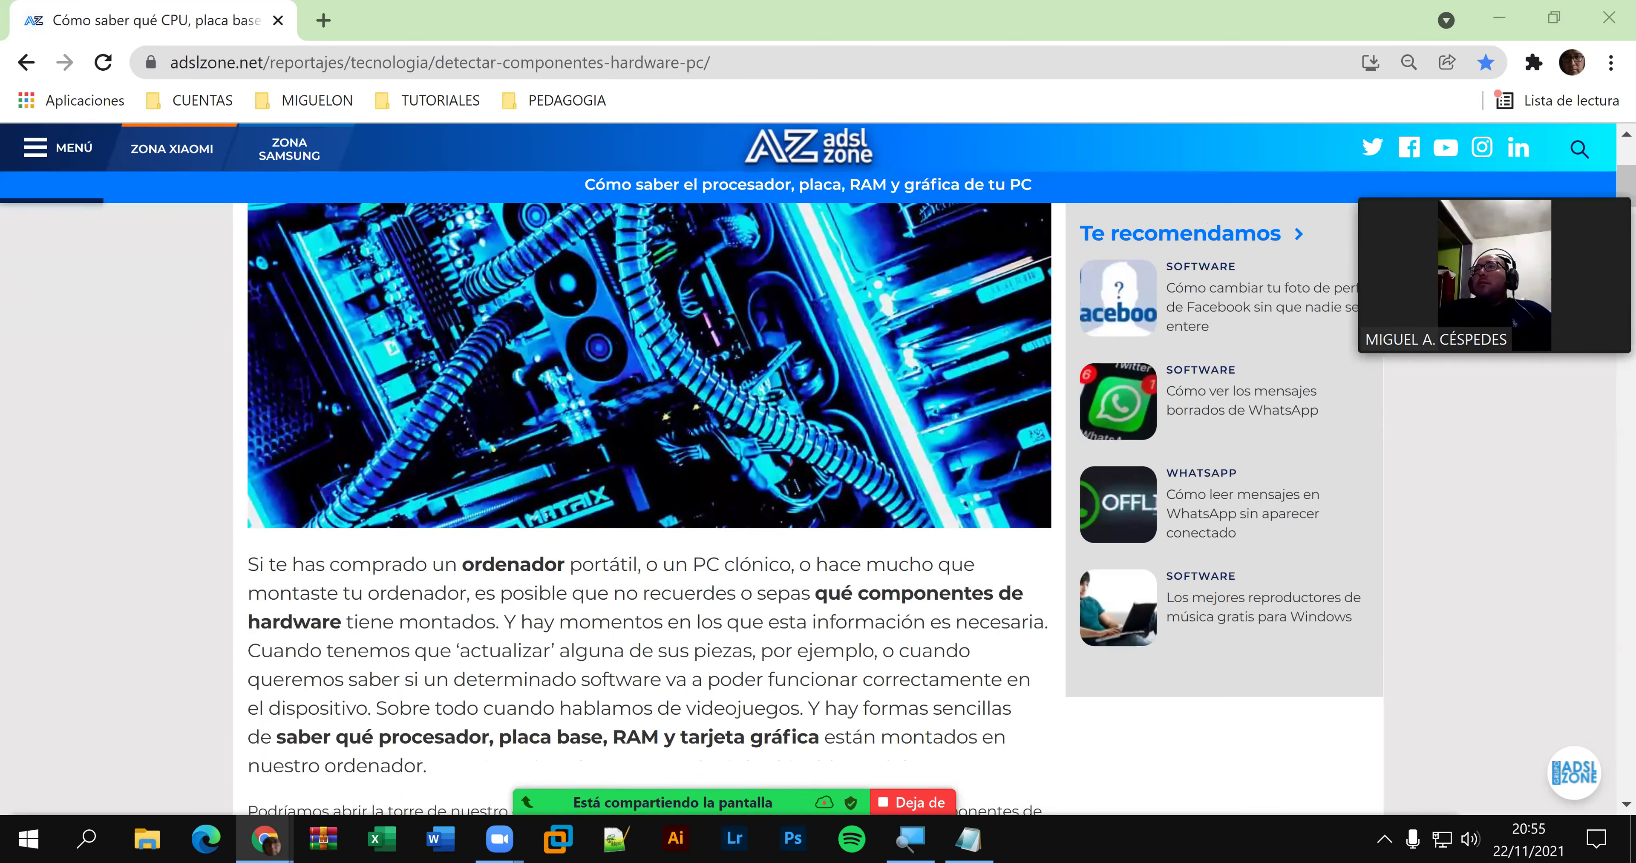
scroll(420, 475, "down", 2)
scroll(881, 451, "down", 4)
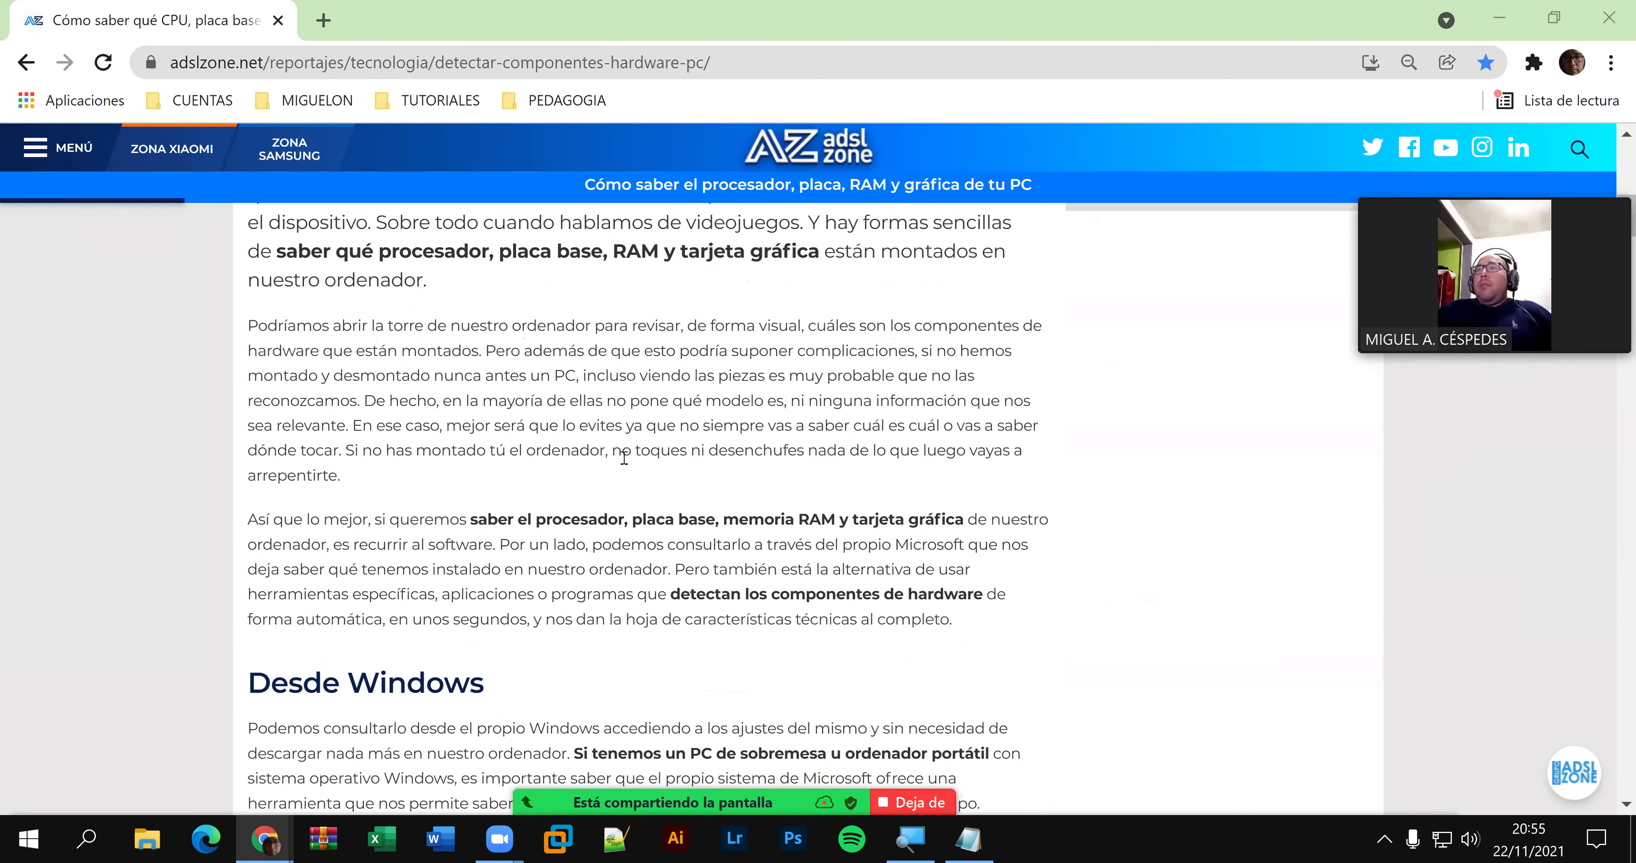
scroll(545, 439, "down", 2)
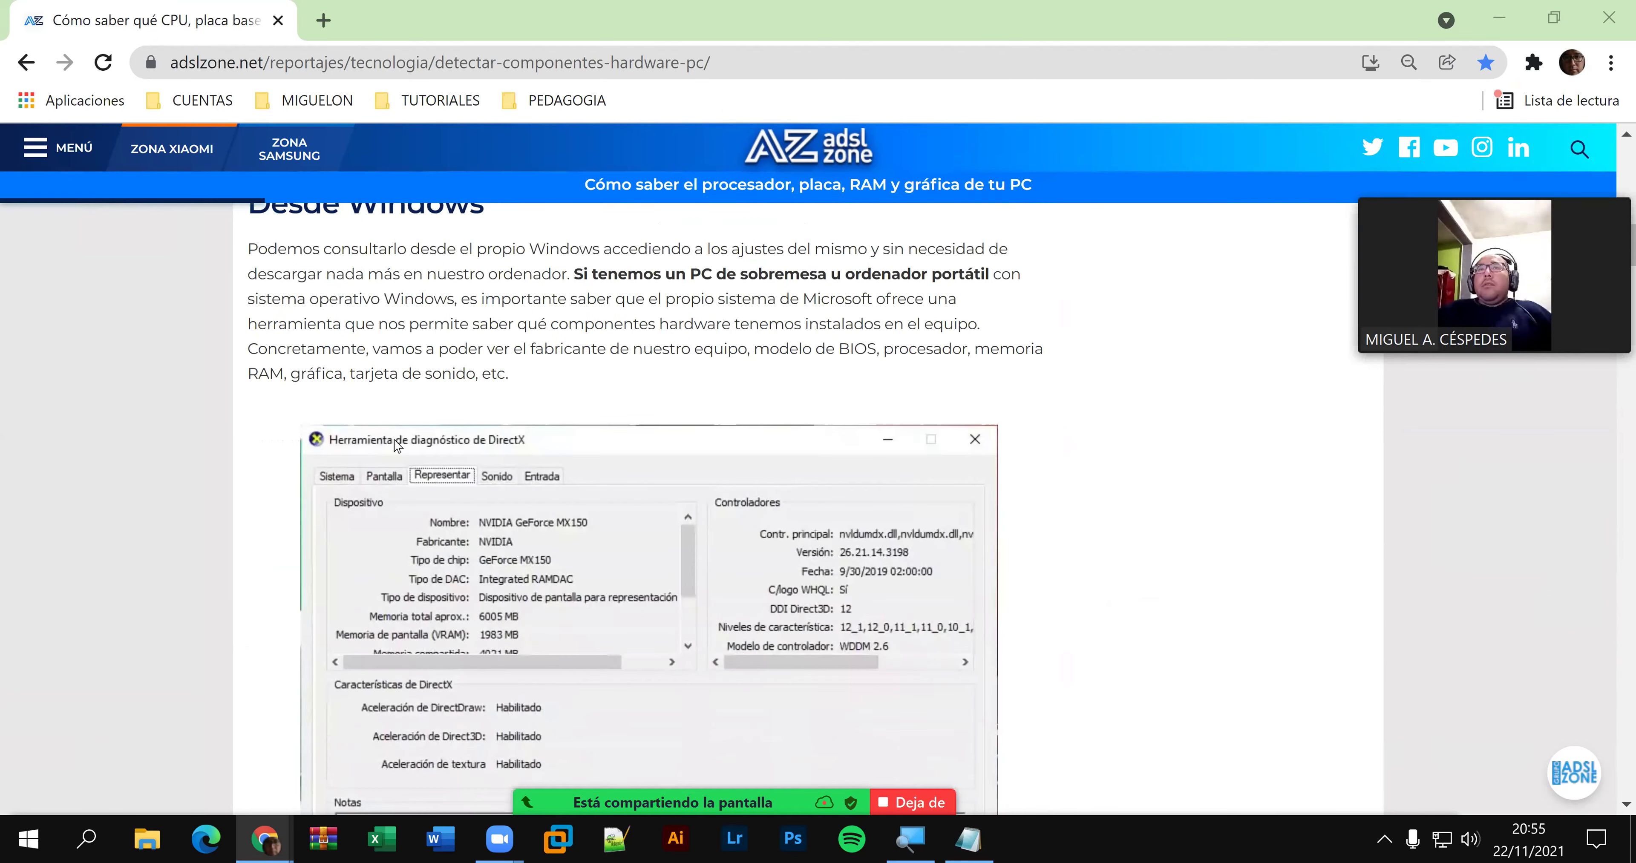
scroll(585, 458, "down", 1)
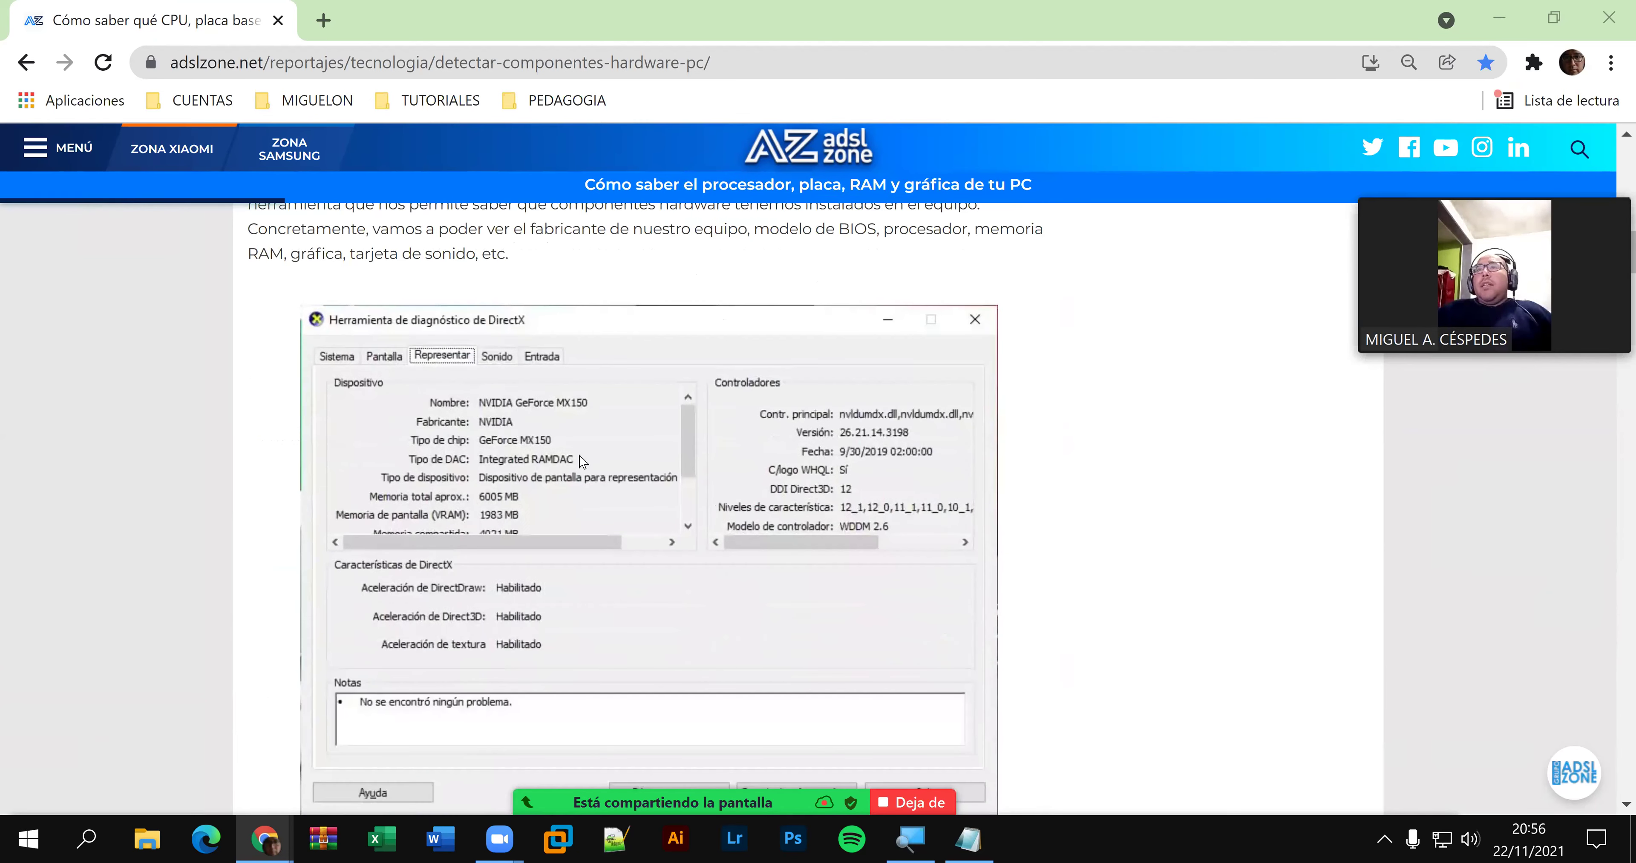
scroll(580, 456, "down", 4)
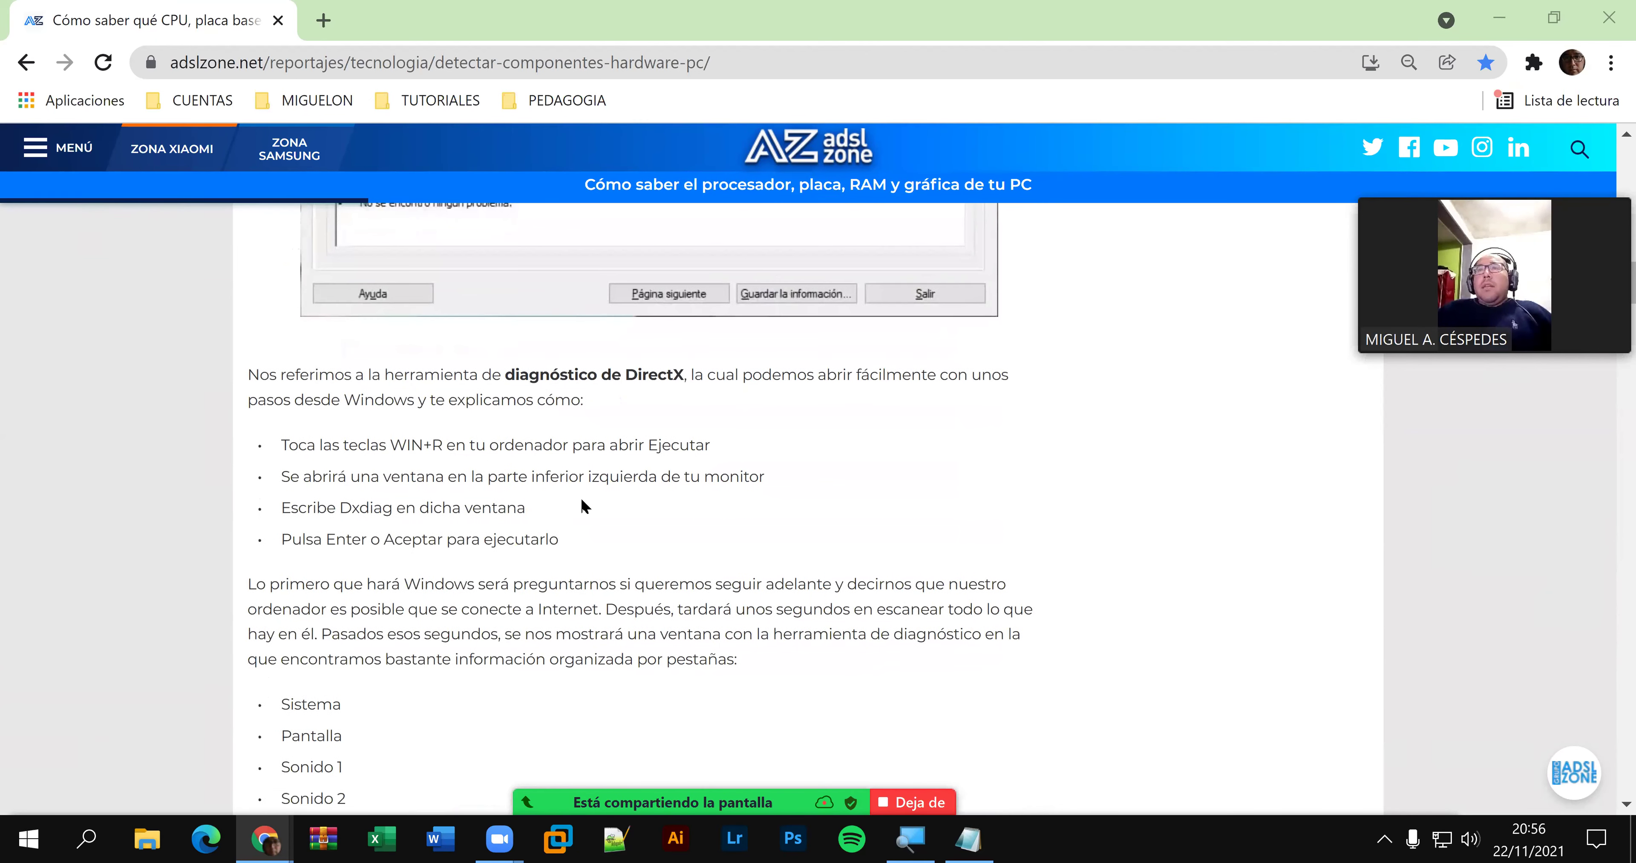
scroll(582, 505, "down", 7)
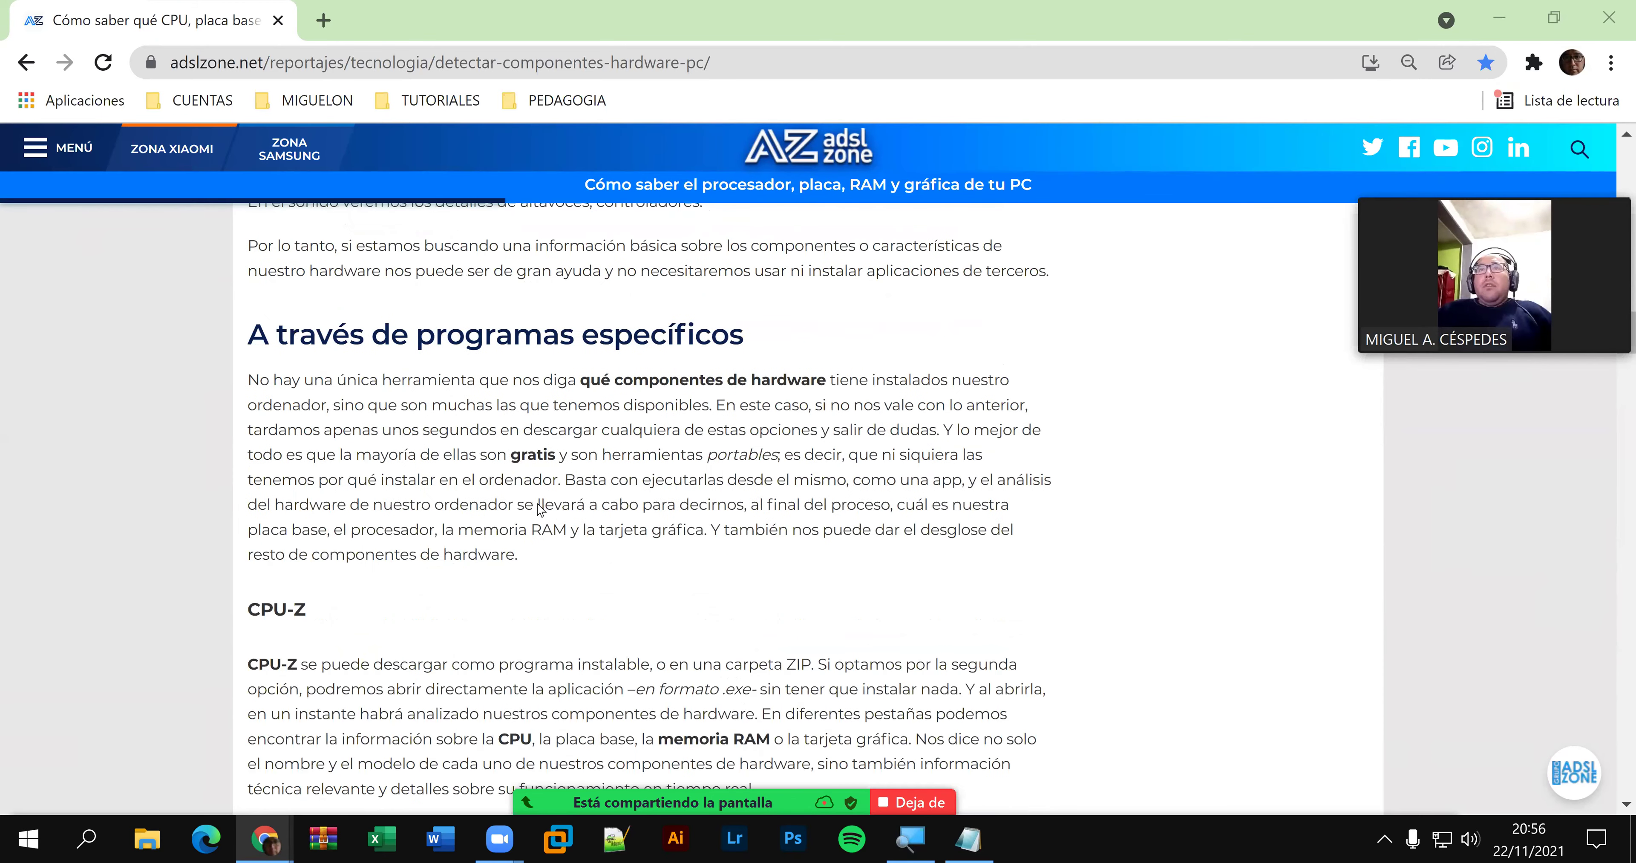
scroll(539, 508, "down", 1)
scroll(538, 516, "down", 3)
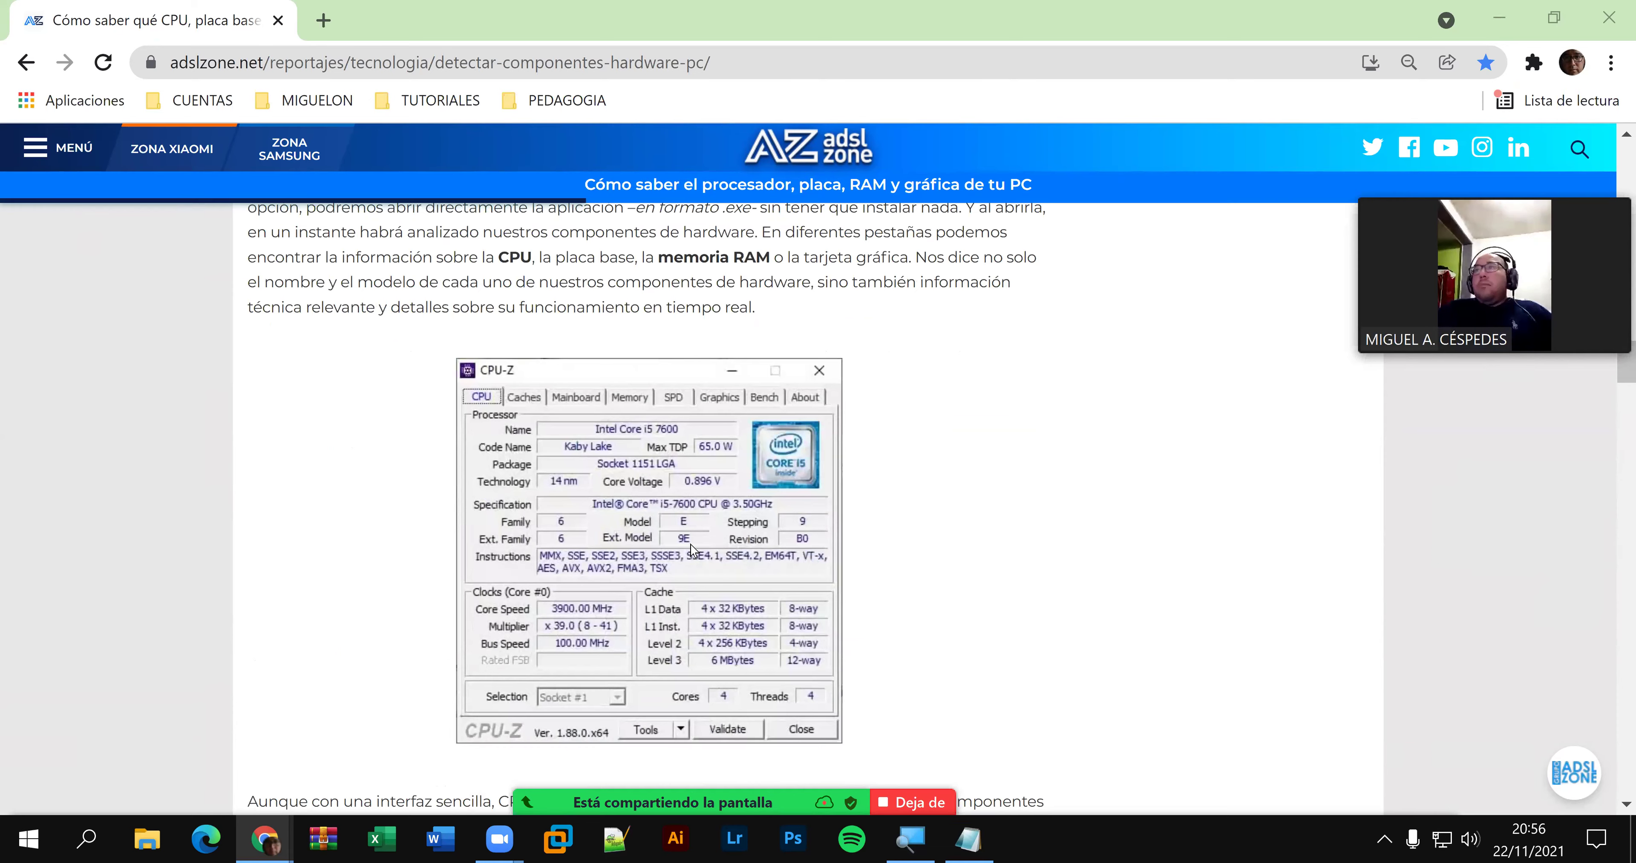
scroll(691, 550, "up", 1, "ctrl")
scroll(689, 550, "down", 1)
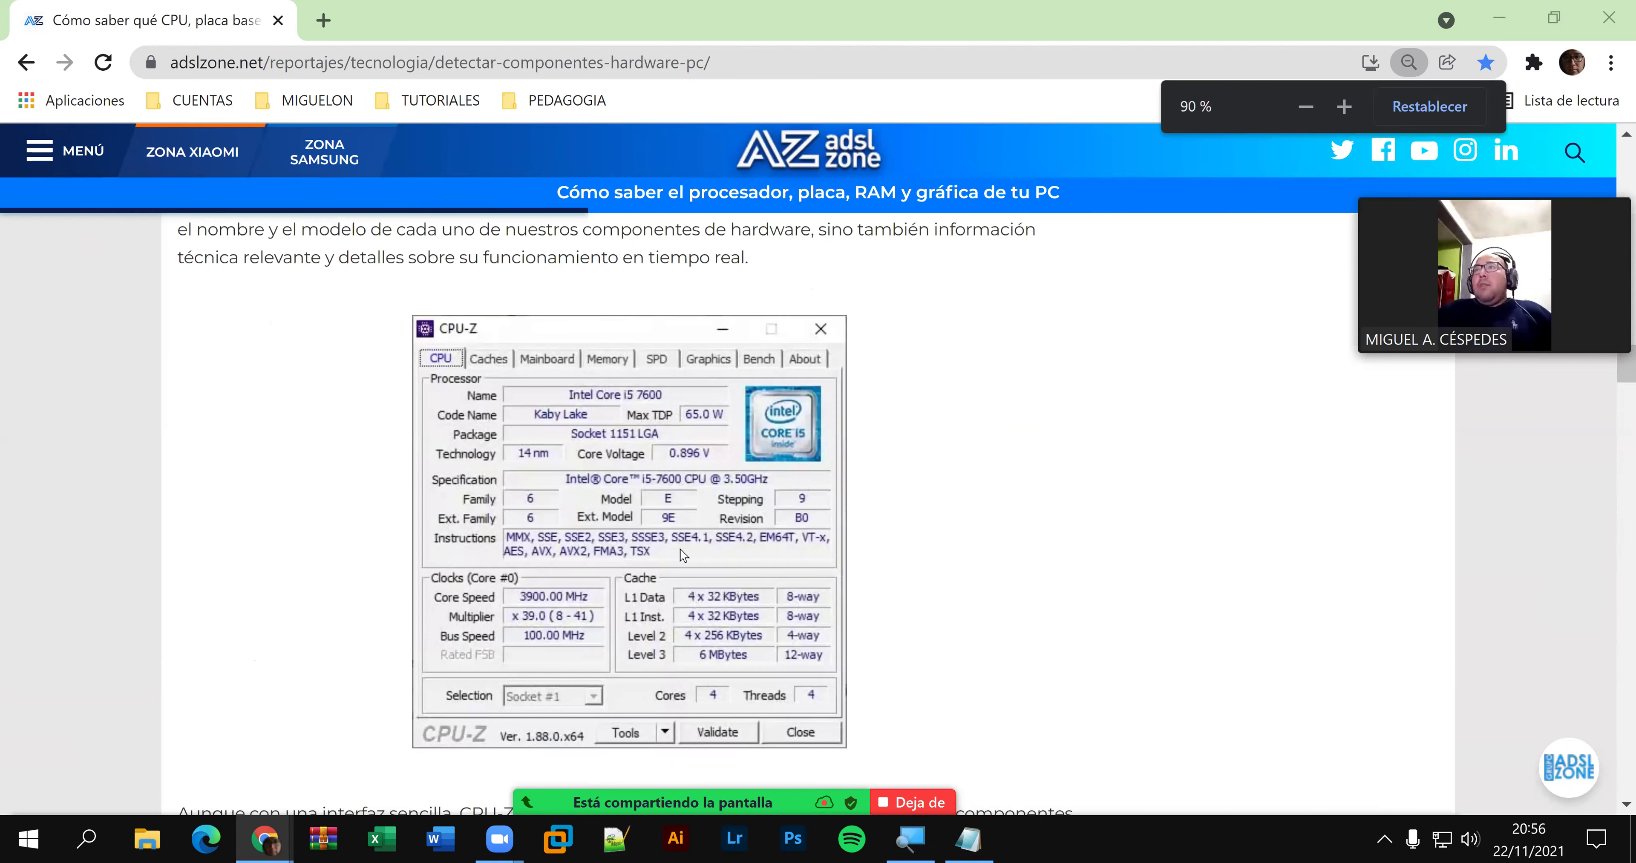
scroll(591, 528, "up", 1, "ctrl")
scroll(590, 528, "down", 12)
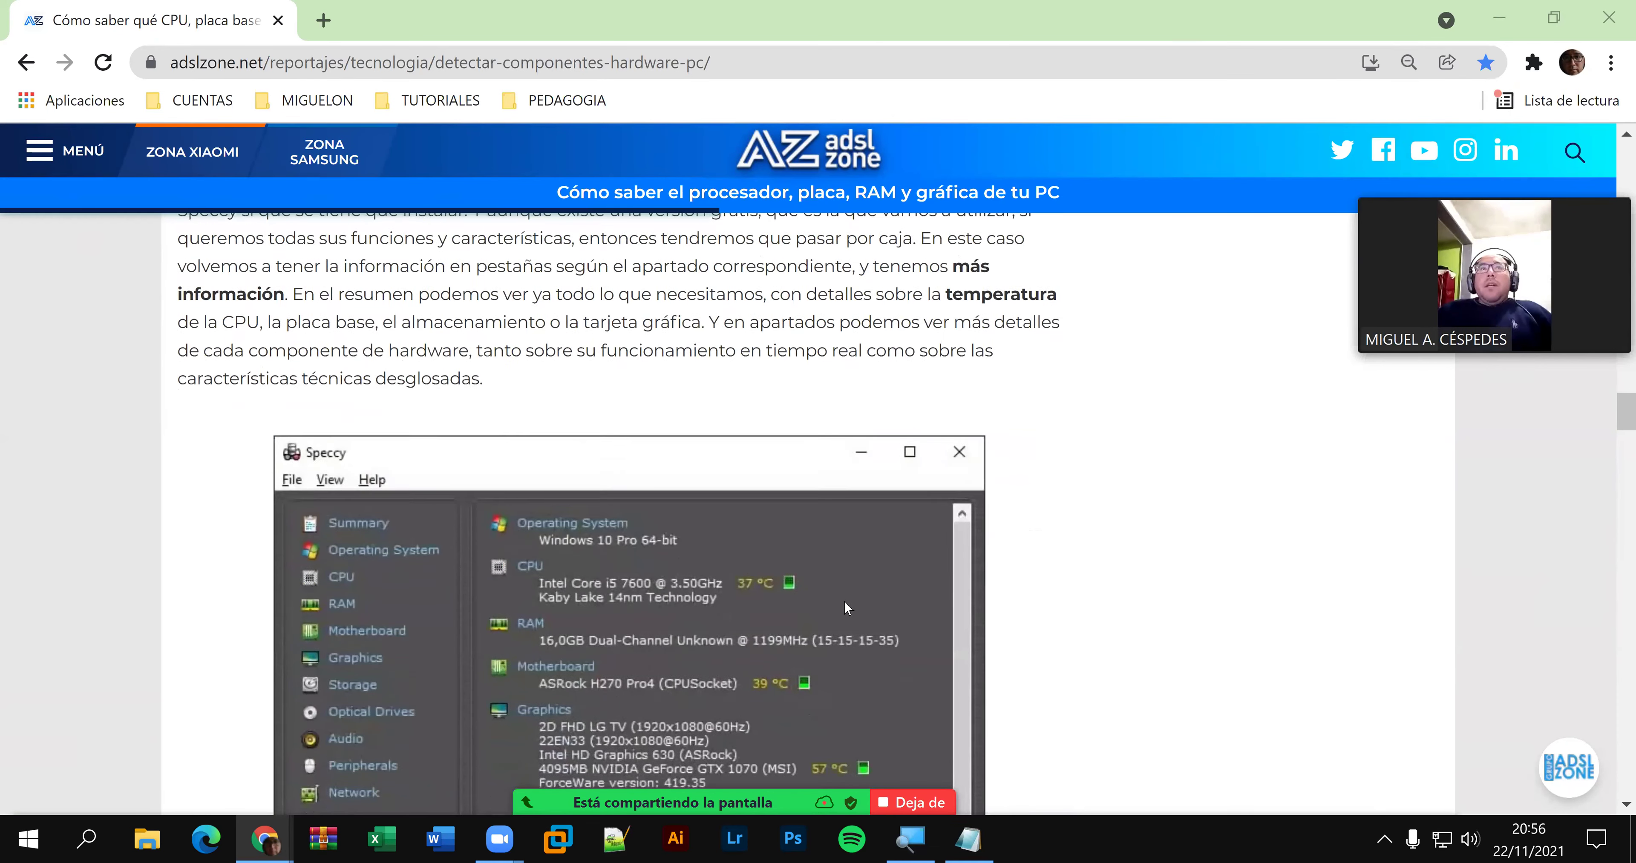
scroll(836, 603, "down", 1)
scroll(831, 604, "down", 9)
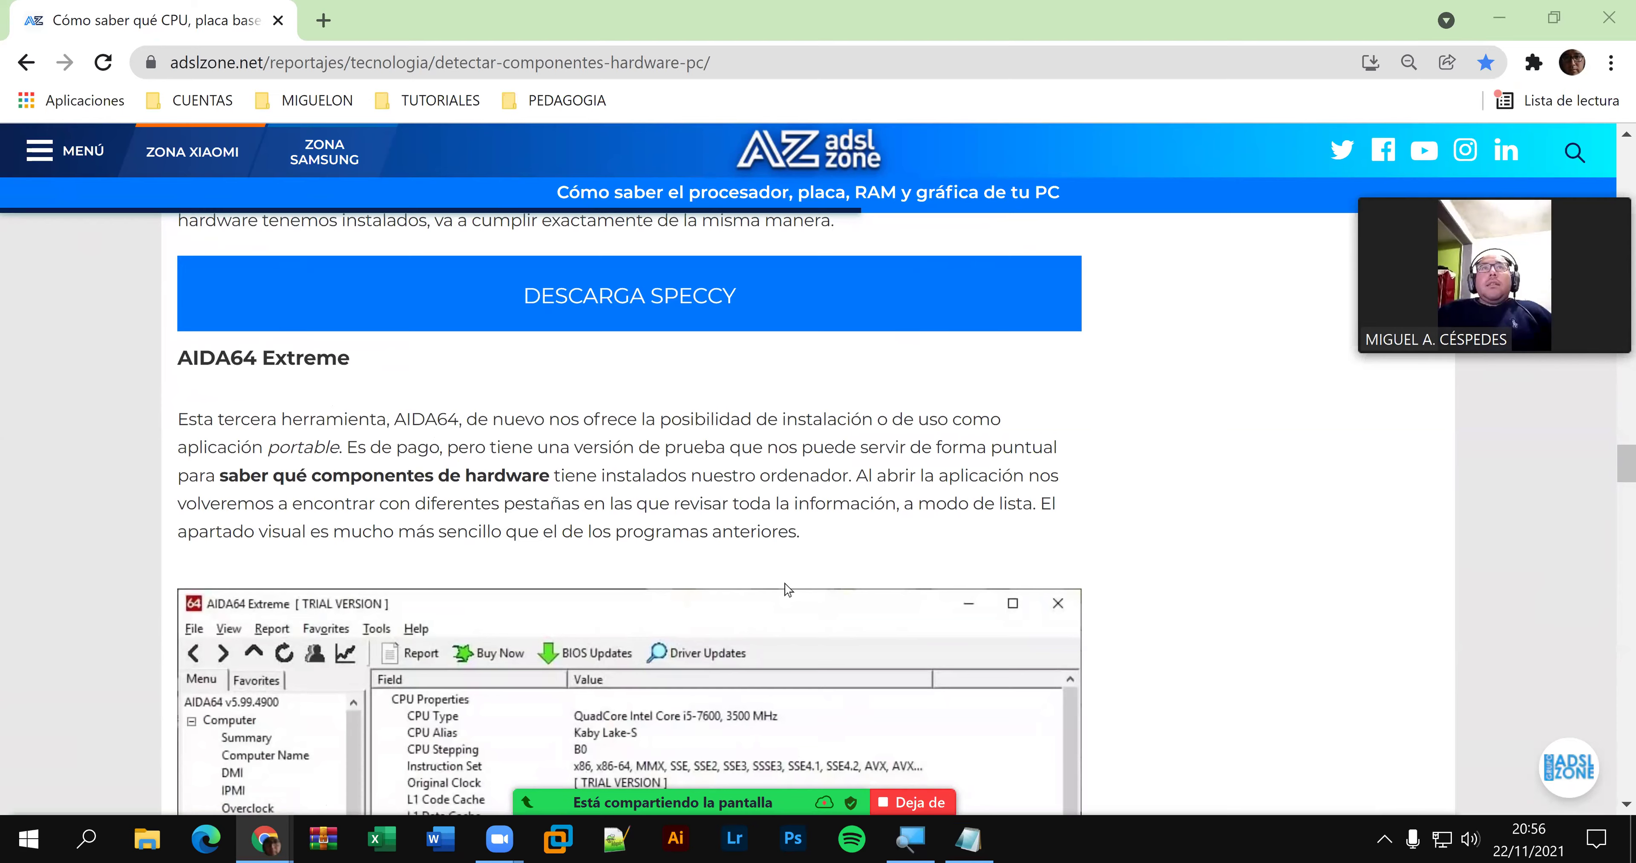
scroll(788, 591, "down", 3)
scroll(782, 594, "down", 2)
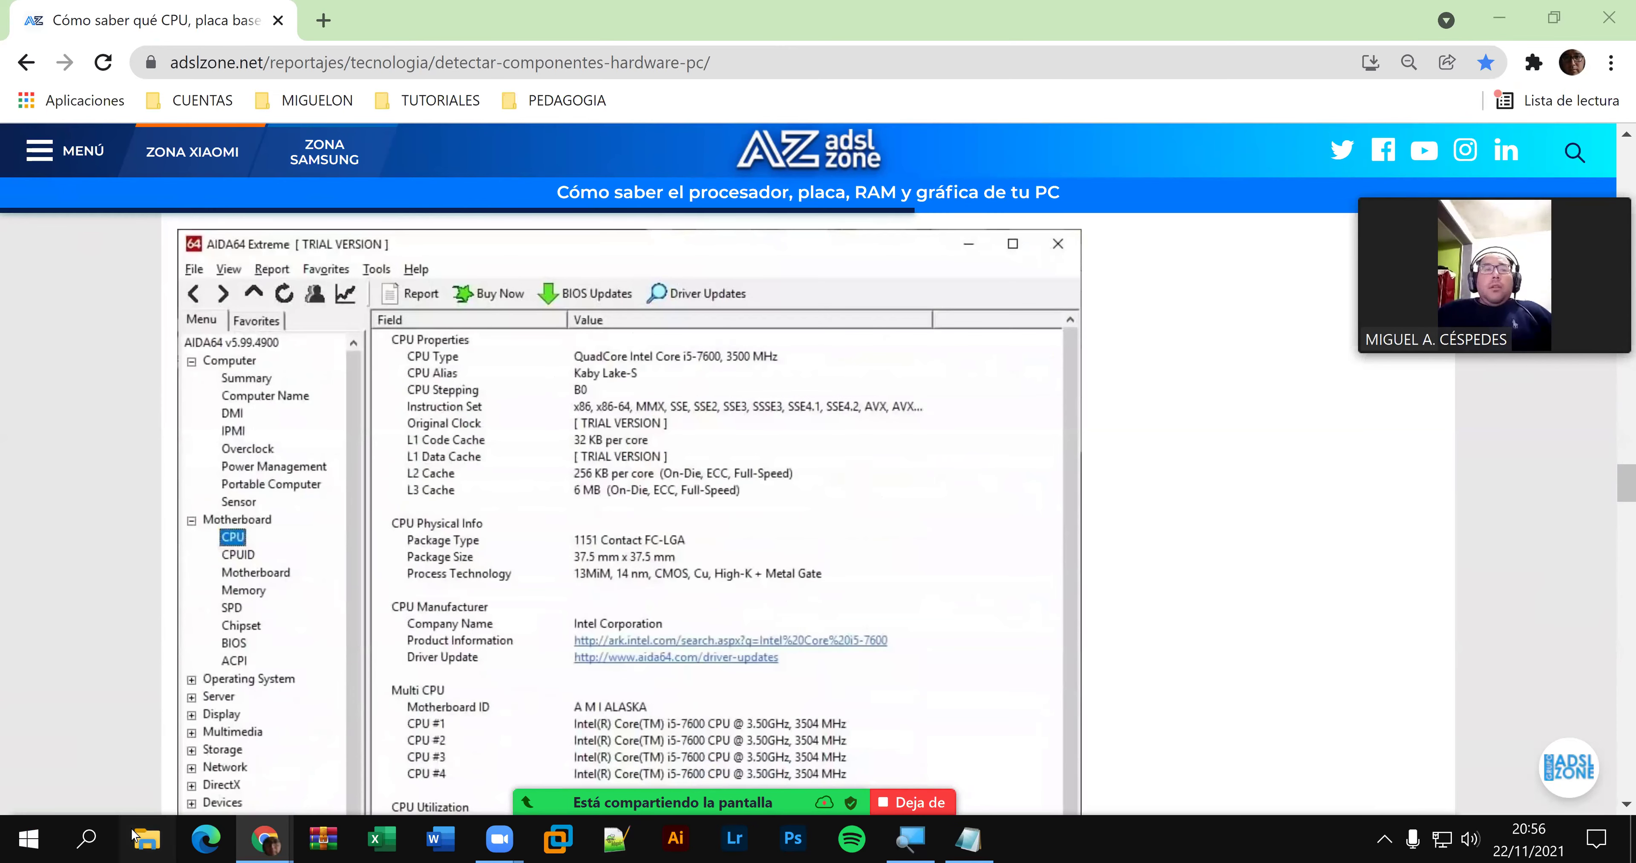
left_click(146, 835)
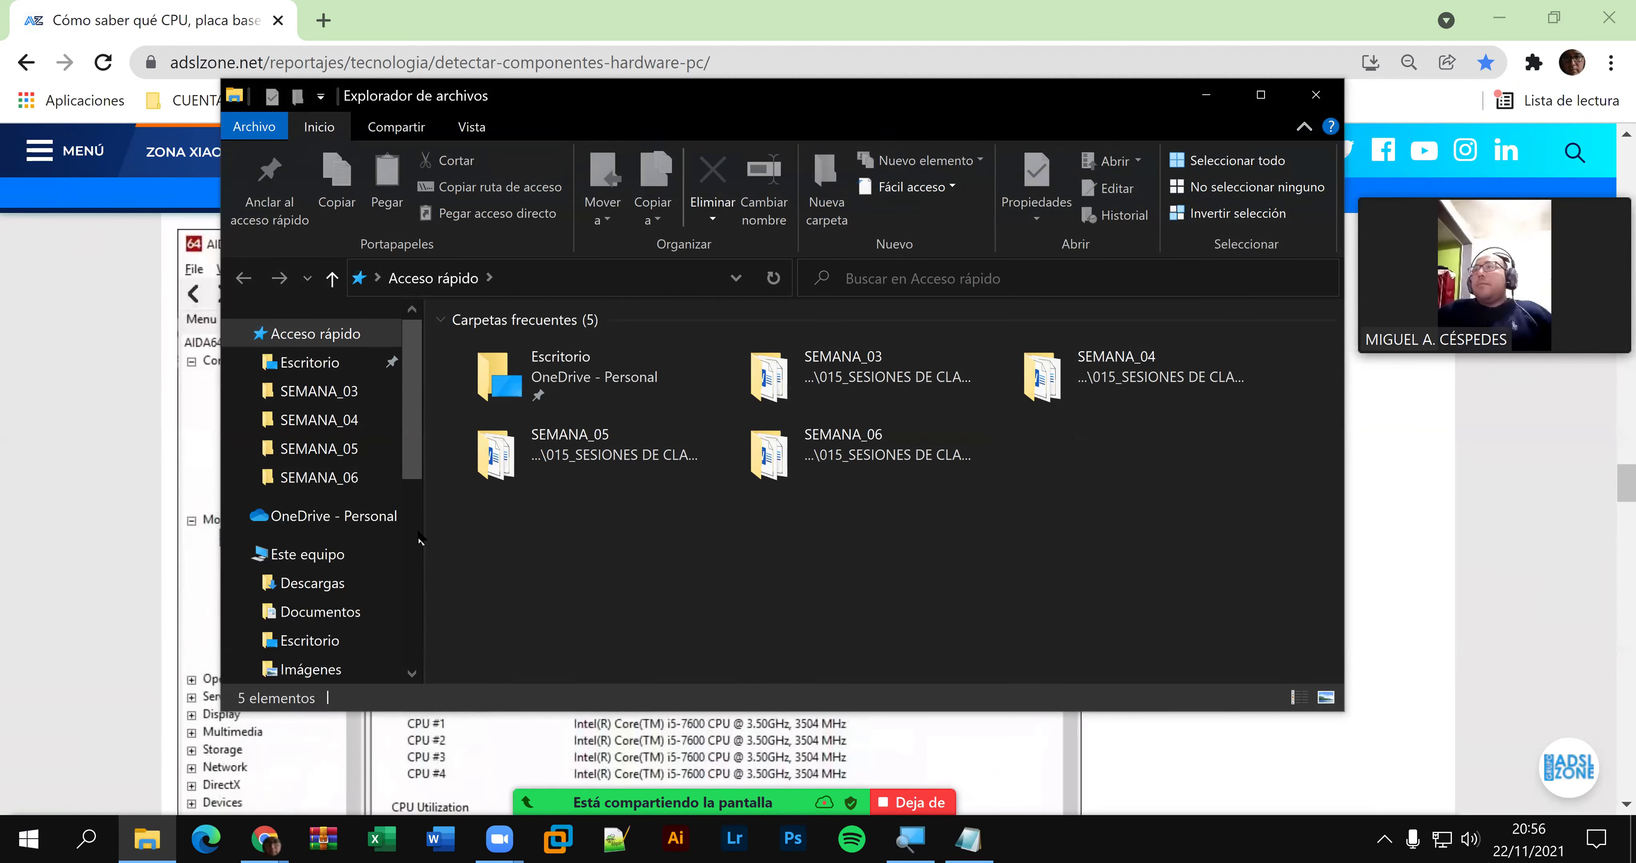
- Copy the AIDA64, Everest and HWMonitor files from F:'s SESION_DE_CLASE_03 programs folder
left_click(348, 559)
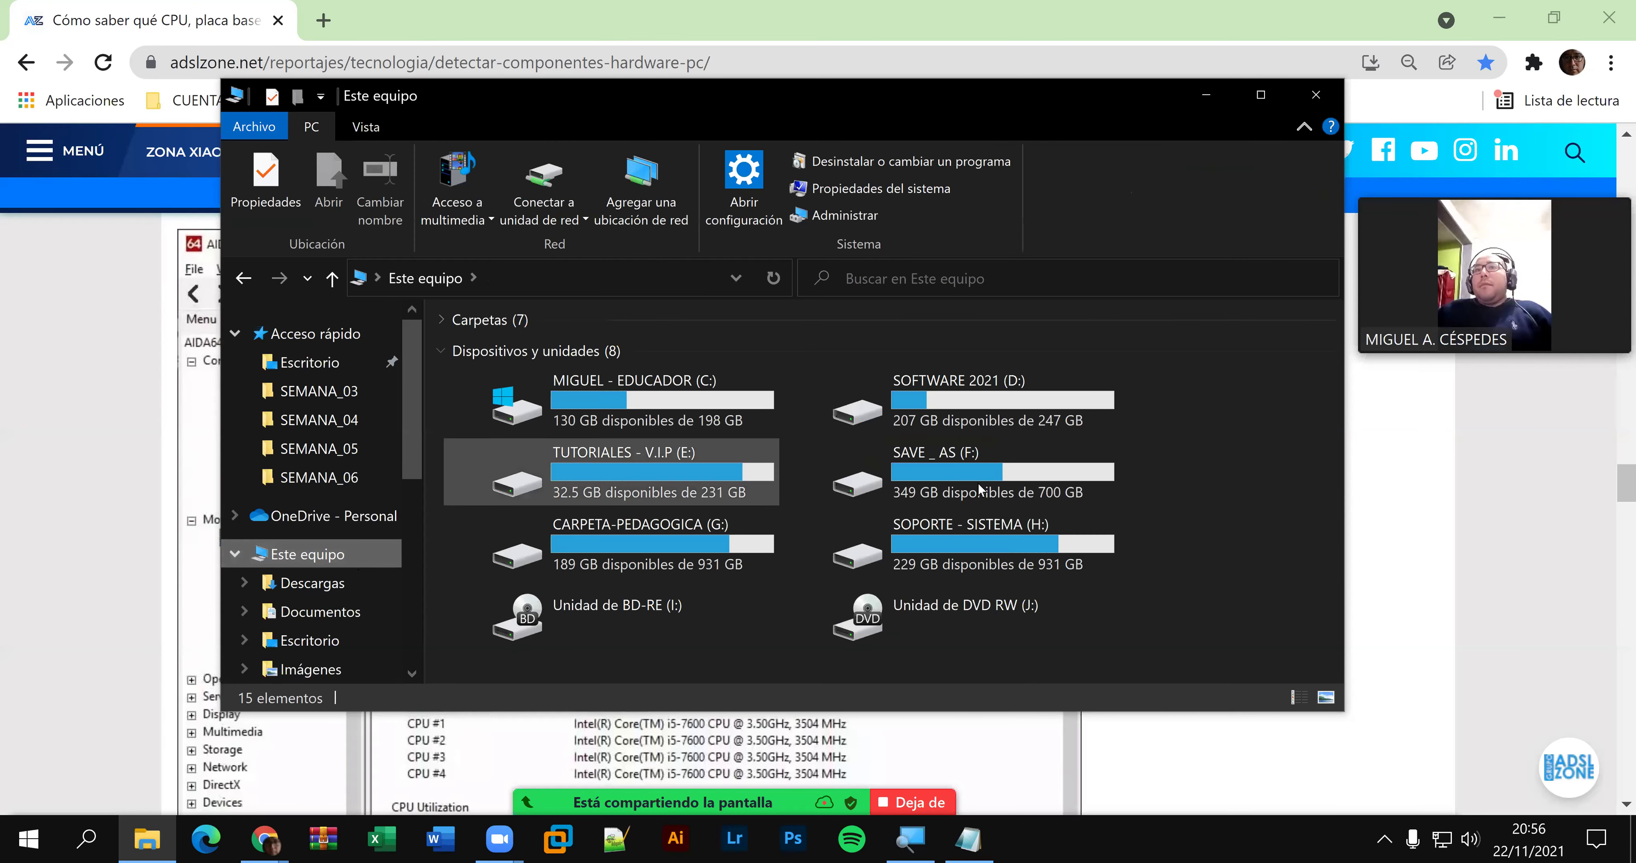
double_click(980, 488)
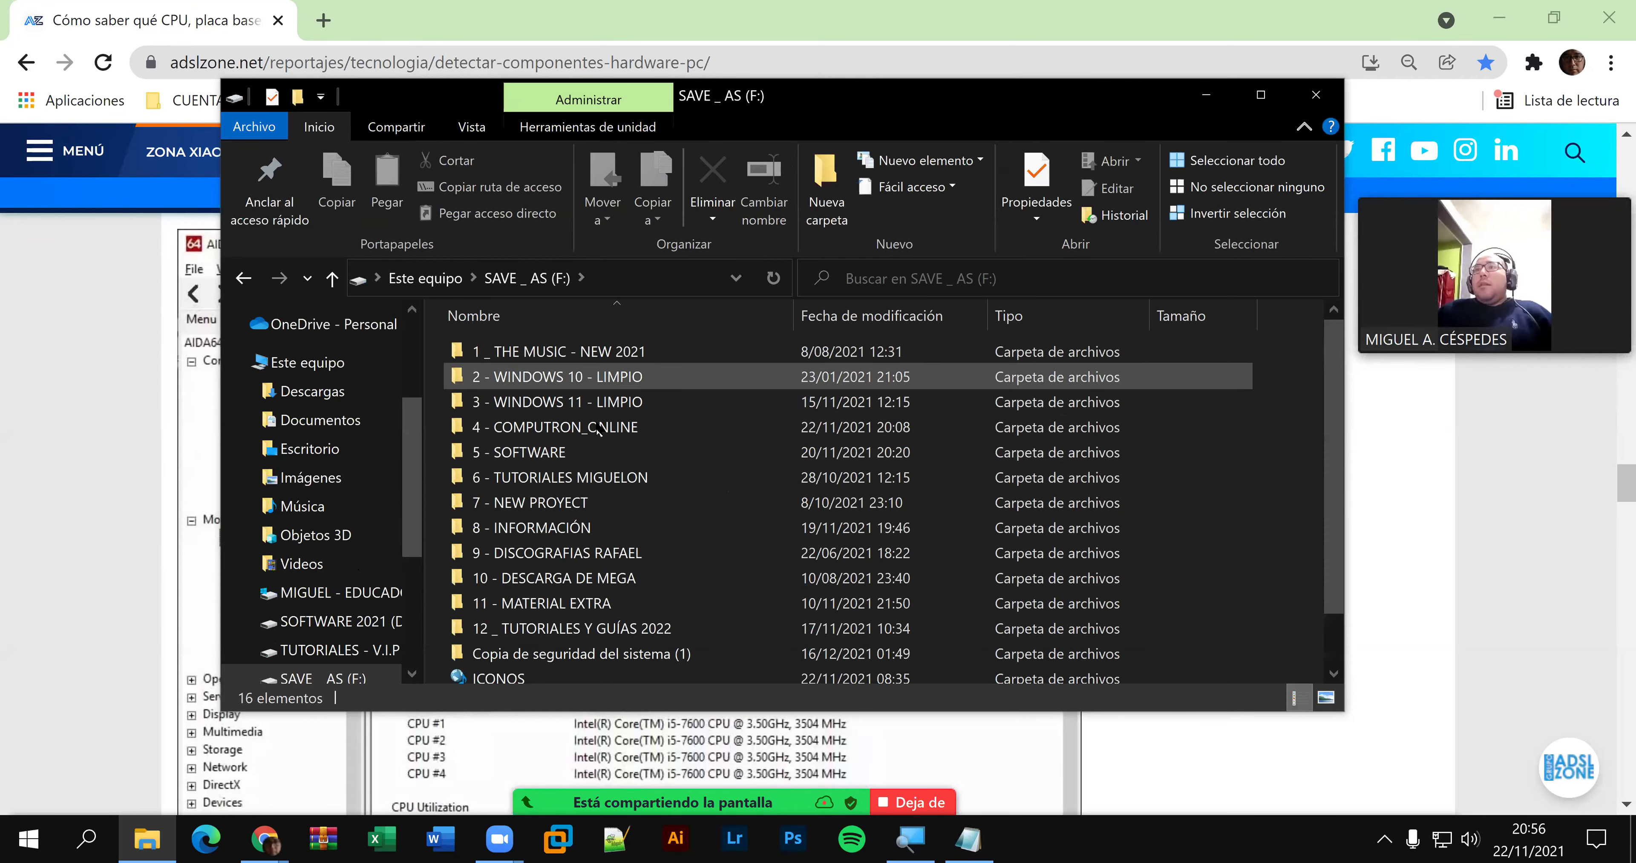
double_click(599, 431)
double_click(630, 381)
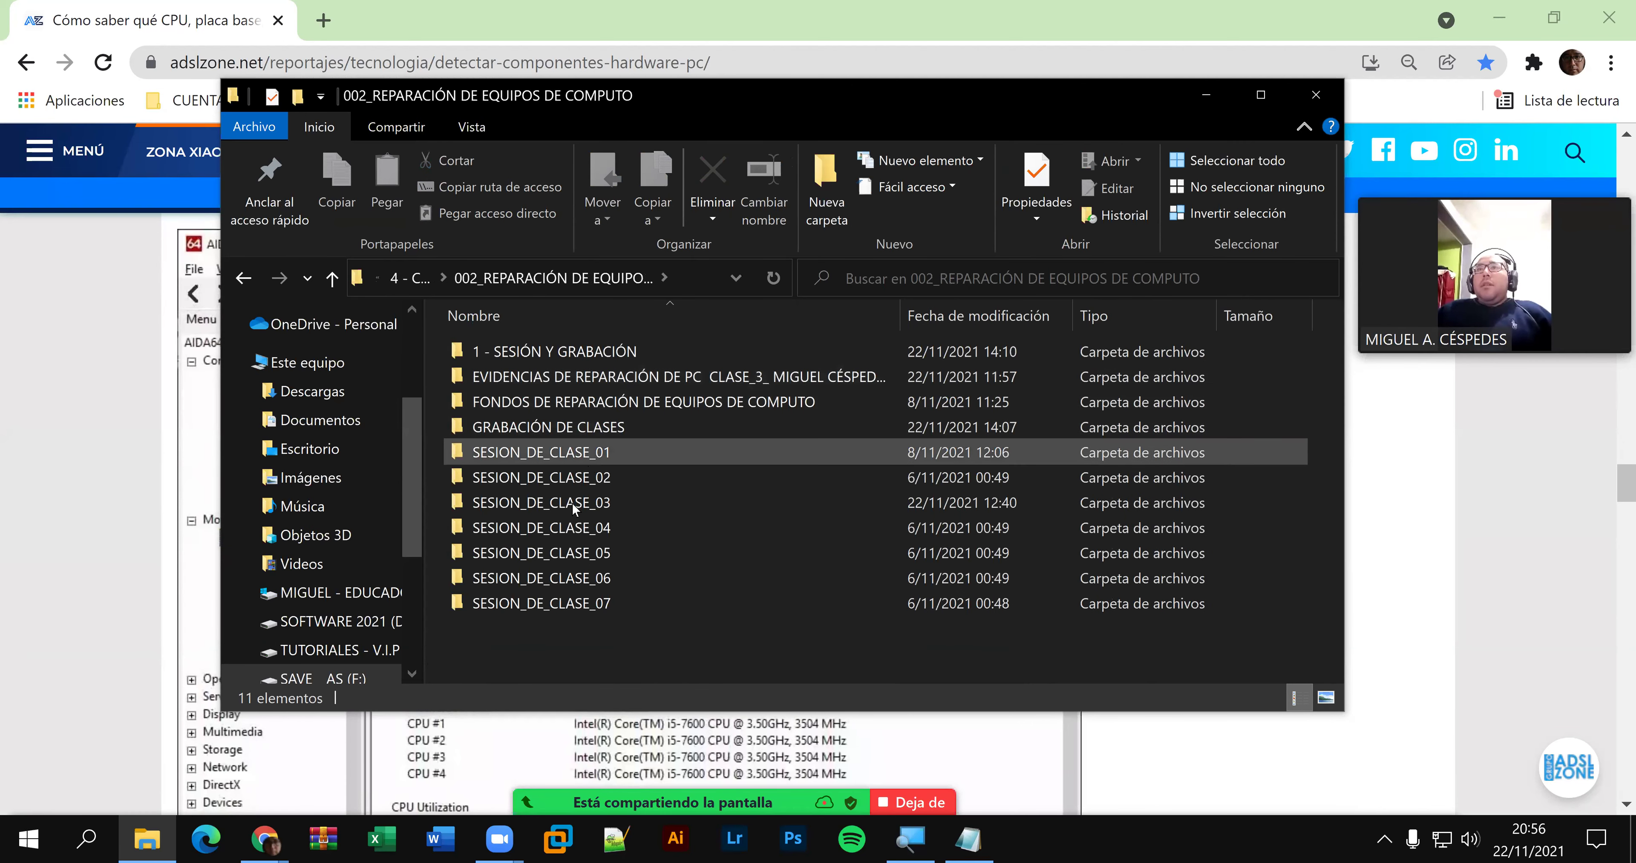
double_click(573, 504)
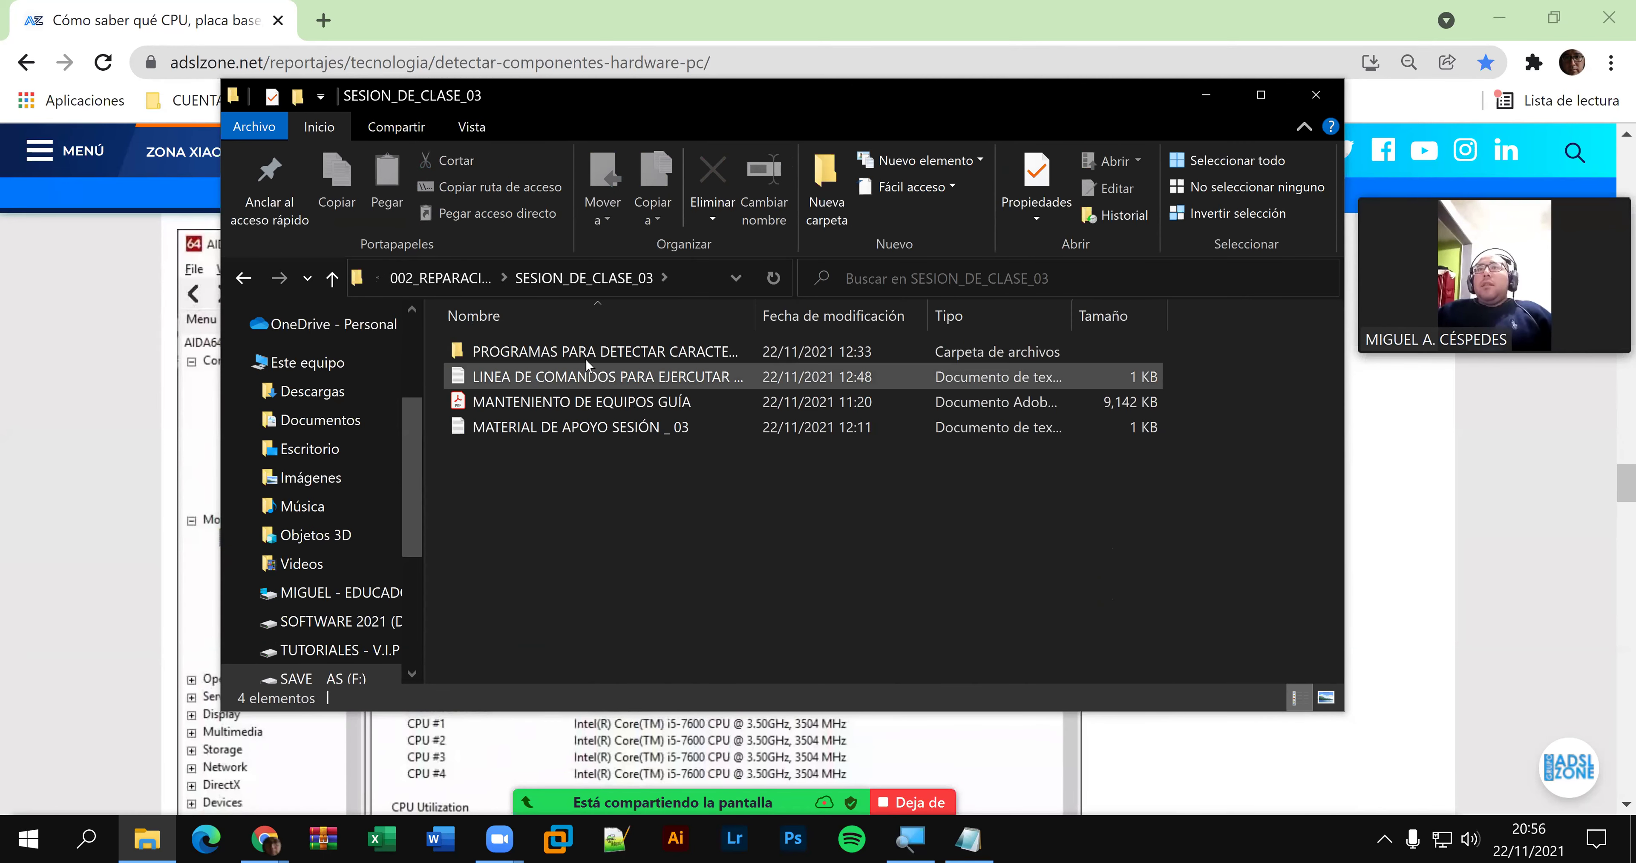
double_click(588, 353)
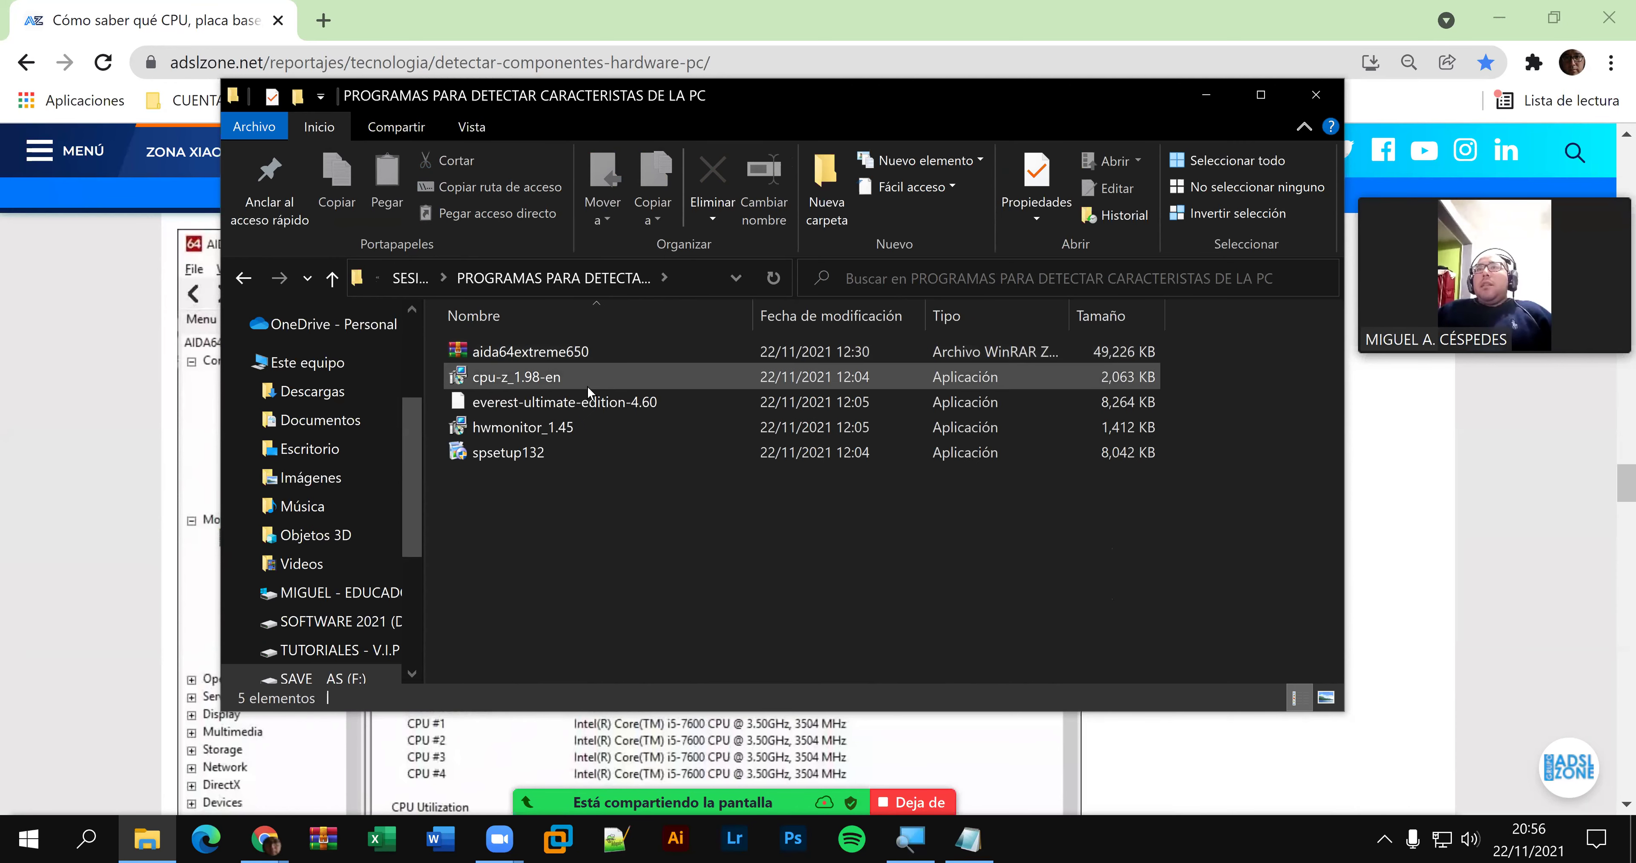
left_click(566, 351)
left_click(568, 428, "ctrl")
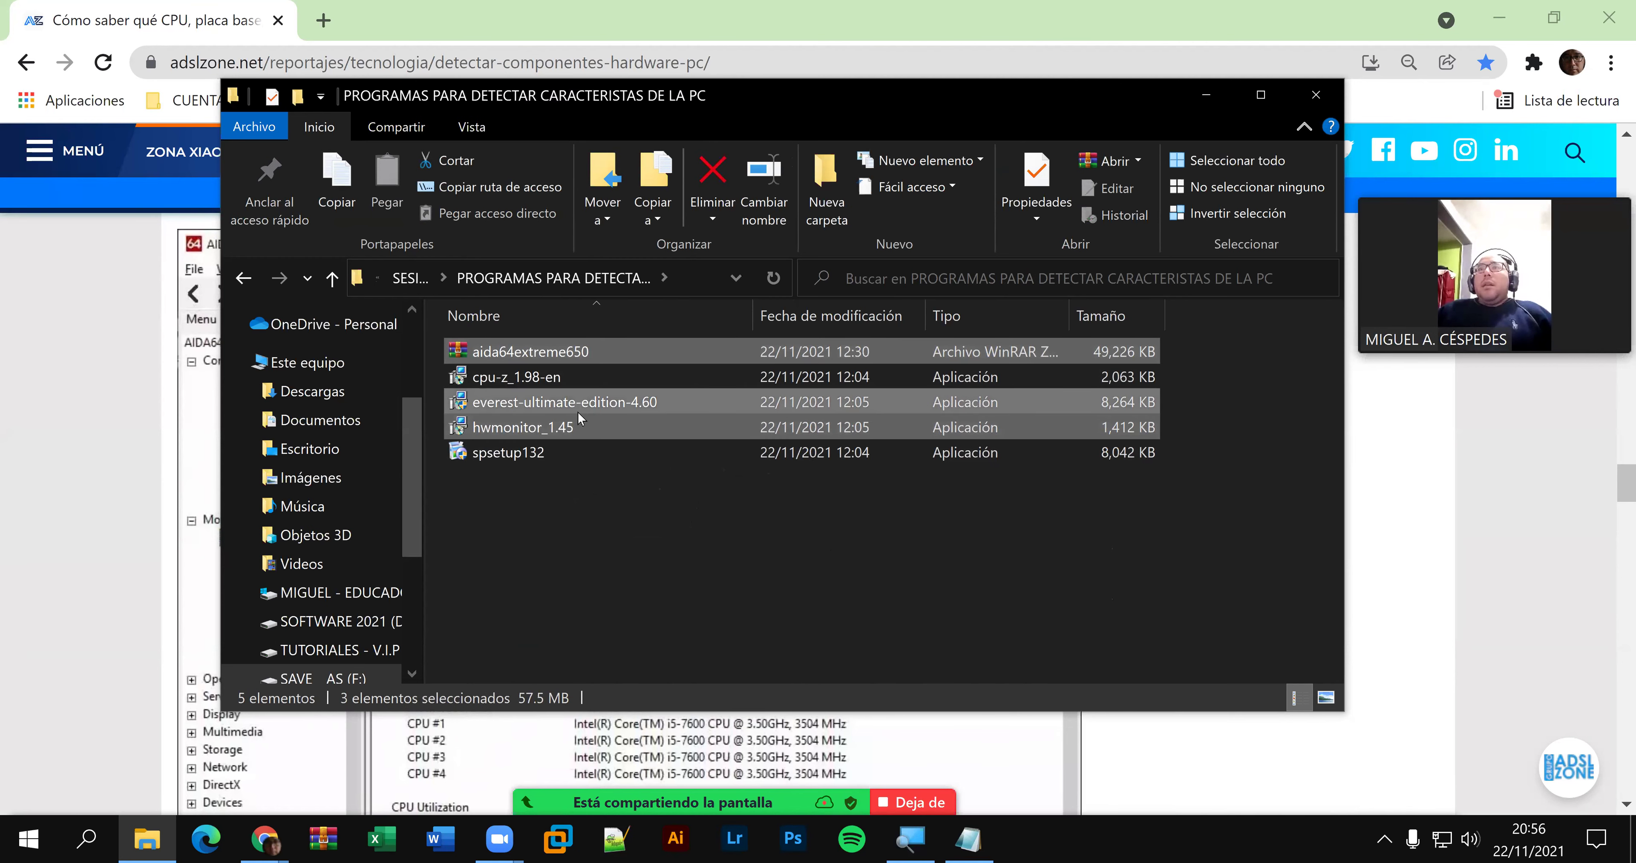
key("shift+F10")
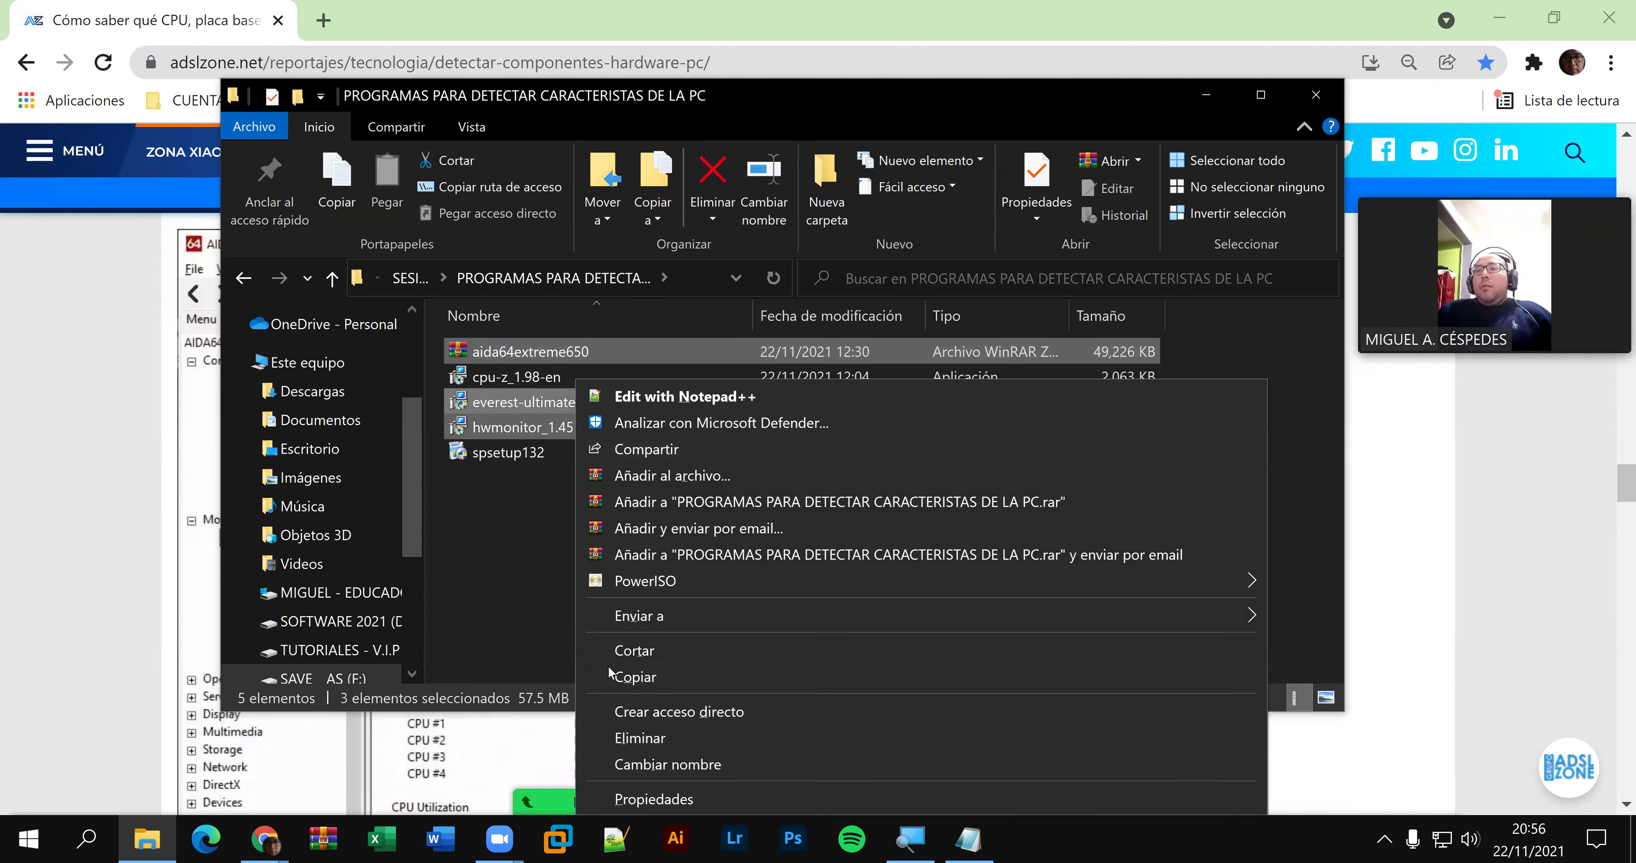
left_click(640, 678)
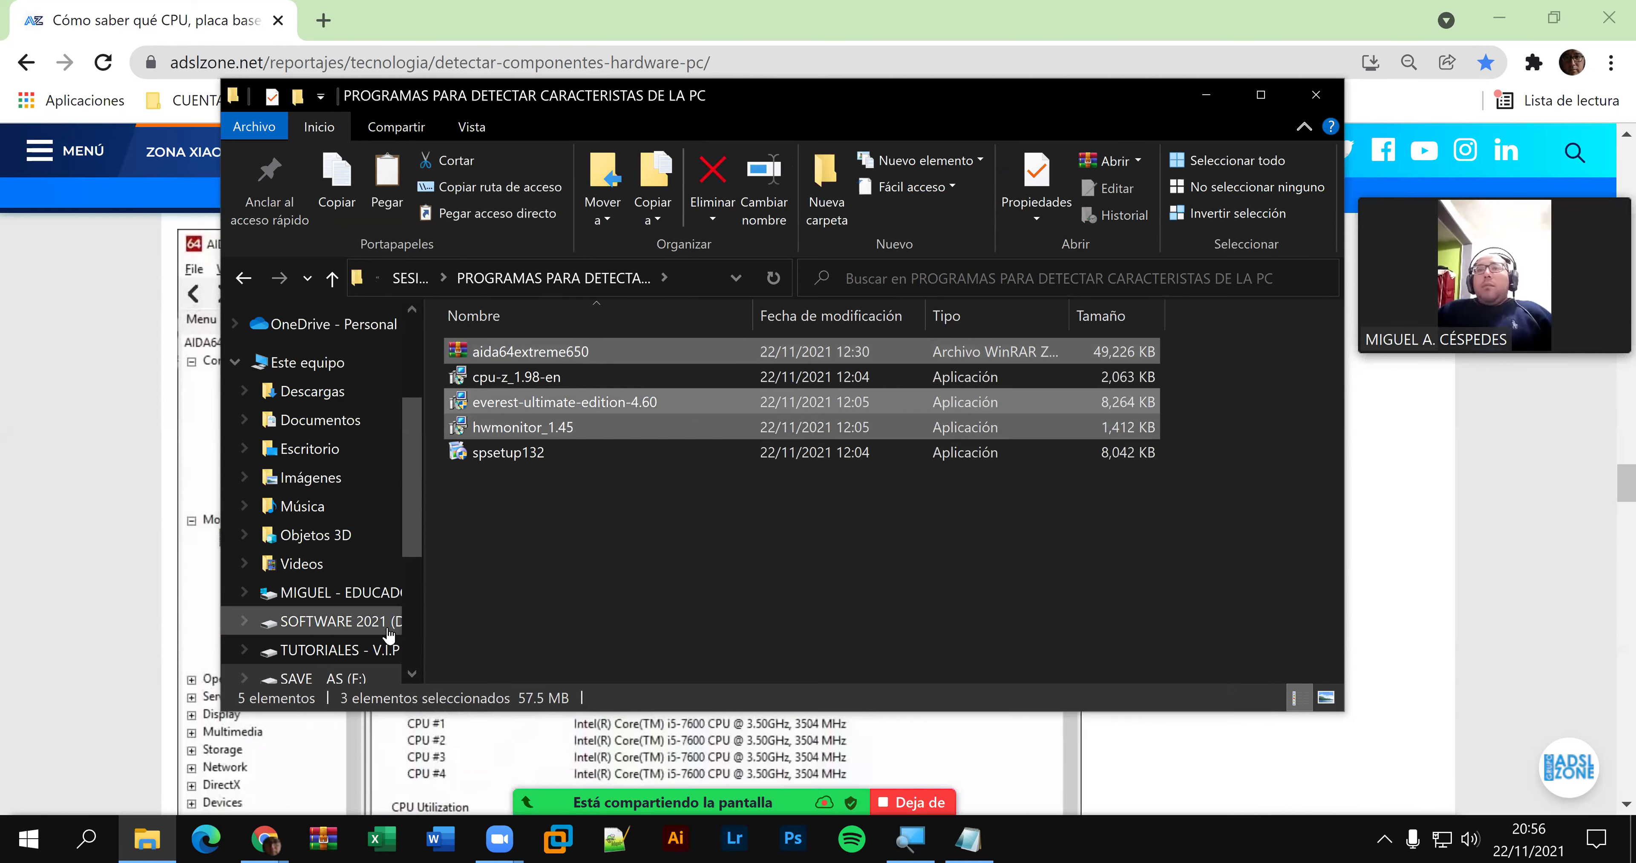
- Go up to 4 - COMPUTRON_ONLINE and open 003_MANTENIMIENTO EQUIPOS DE COMPUTO
left_click(245, 278)
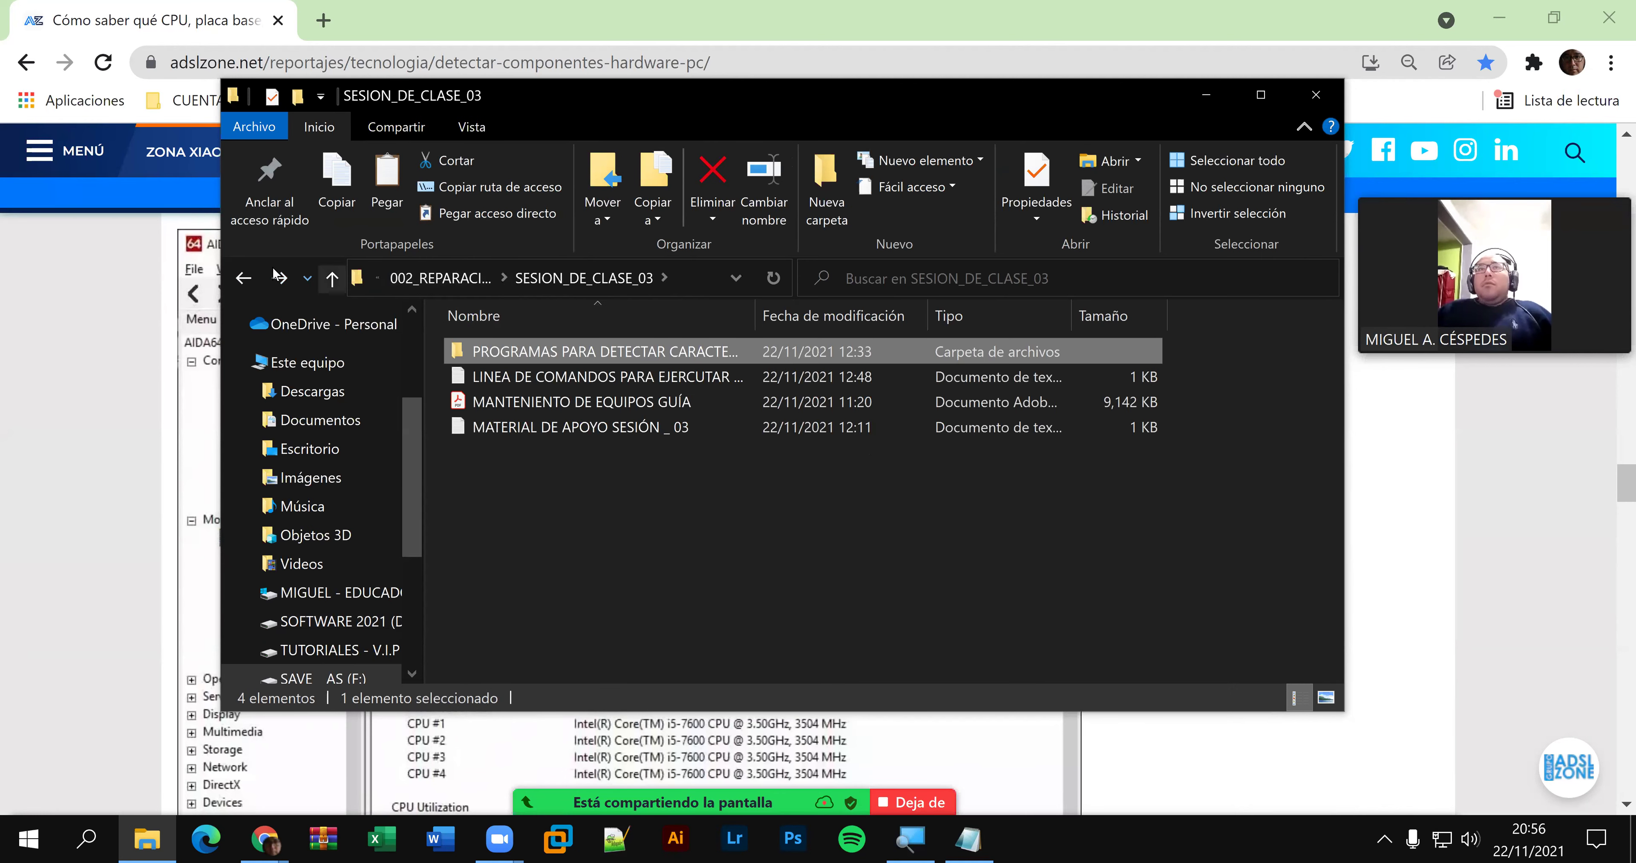
left_click(332, 278)
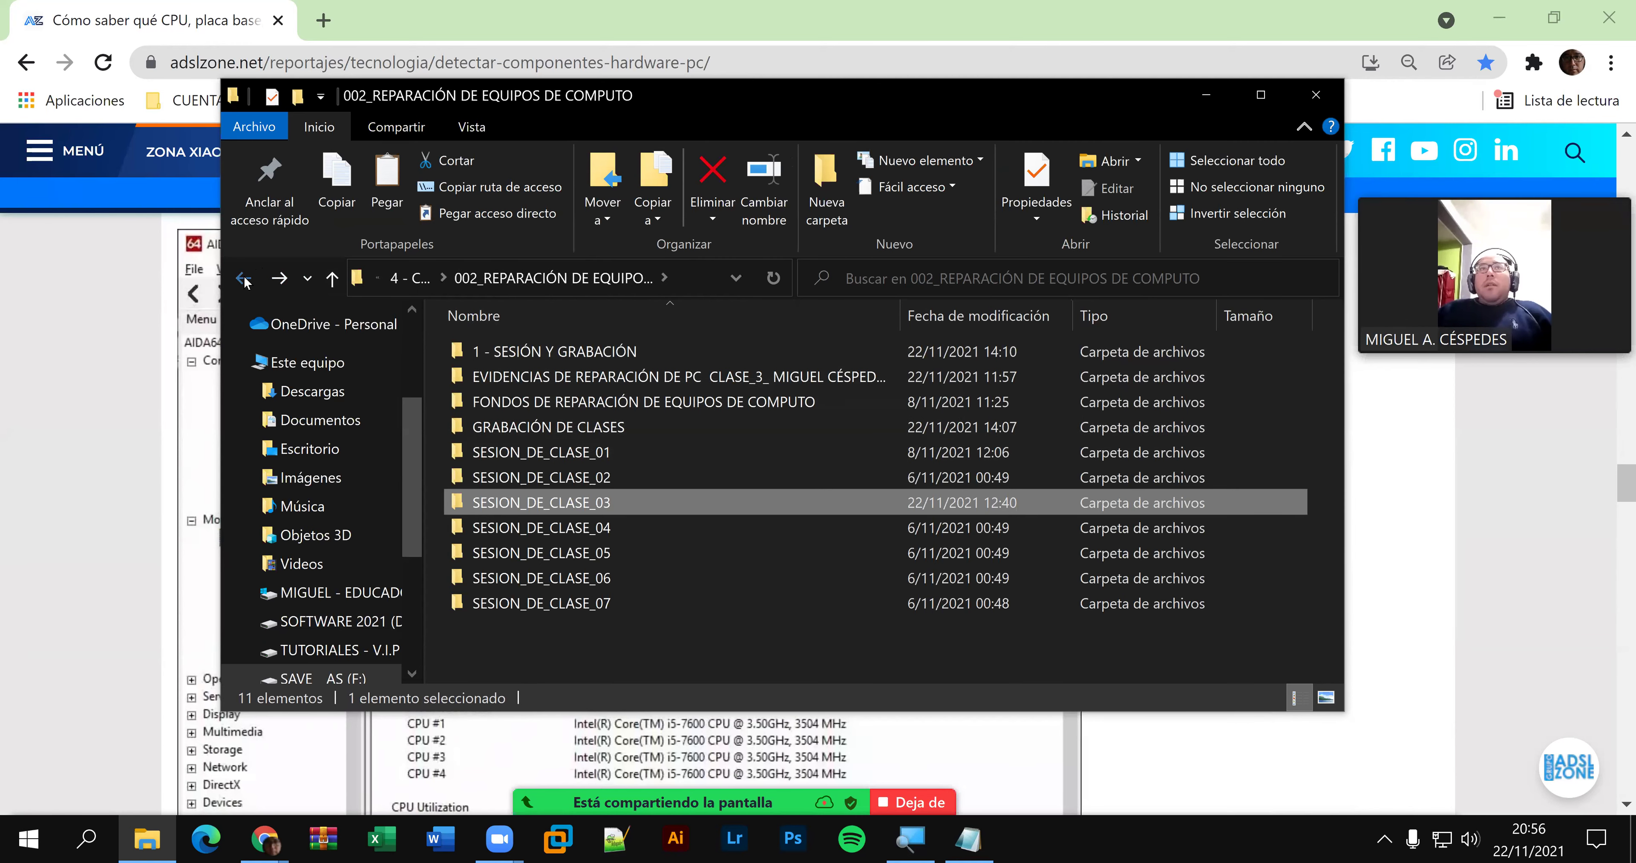
left_click(331, 278)
left_click(597, 406)
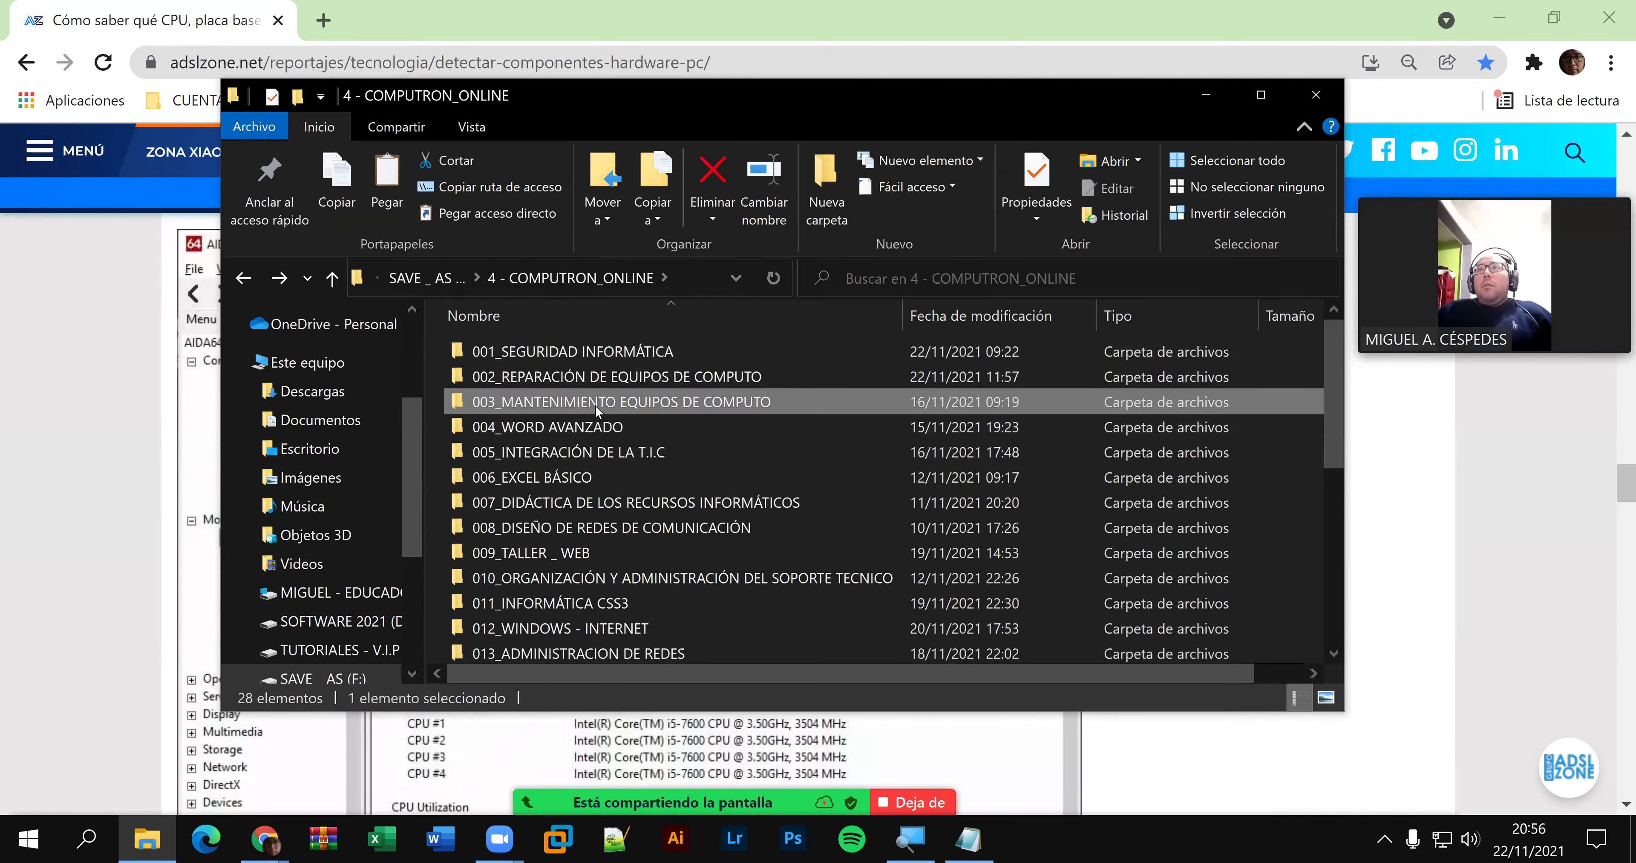
double_click(597, 406)
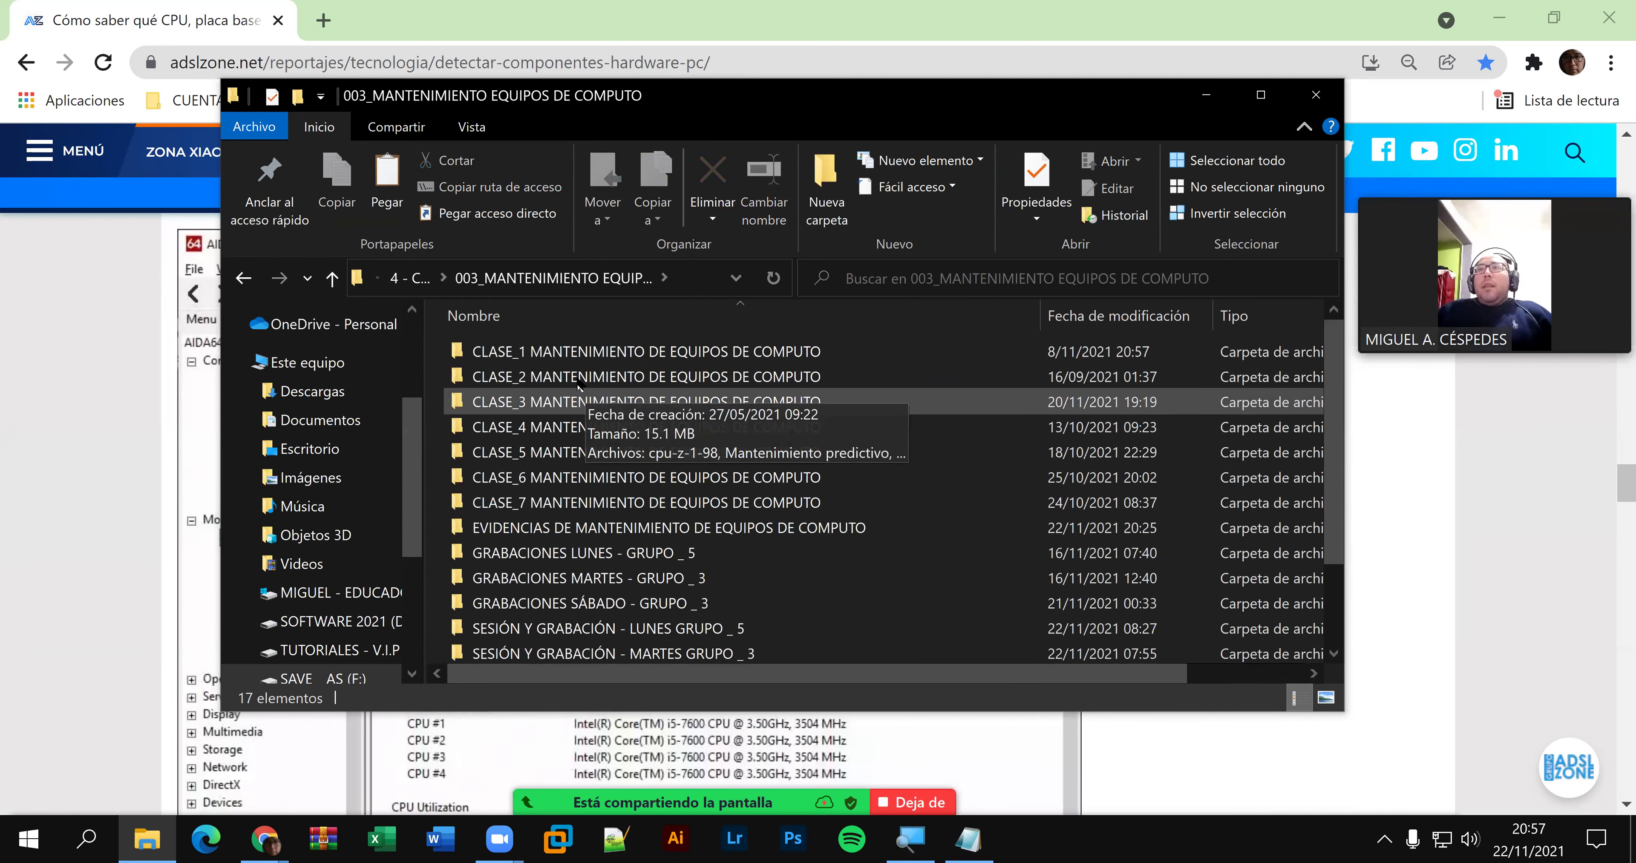
- Create a PROGRAMAS folder in CLASE_3 and paste the copied program files into it
double_click(580, 399)
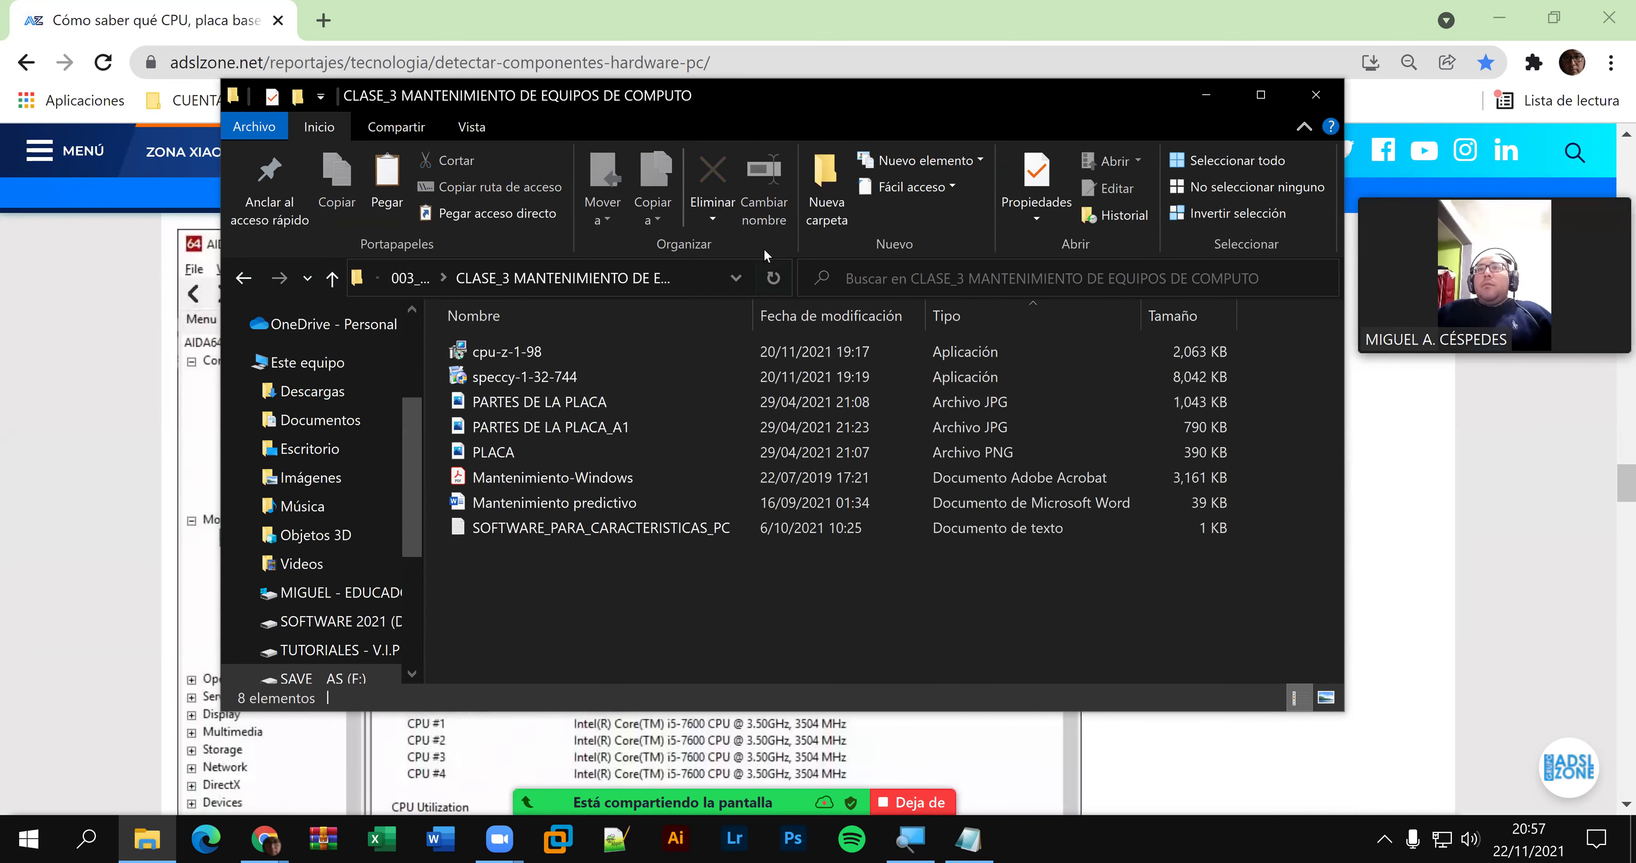
left_click(848, 206)
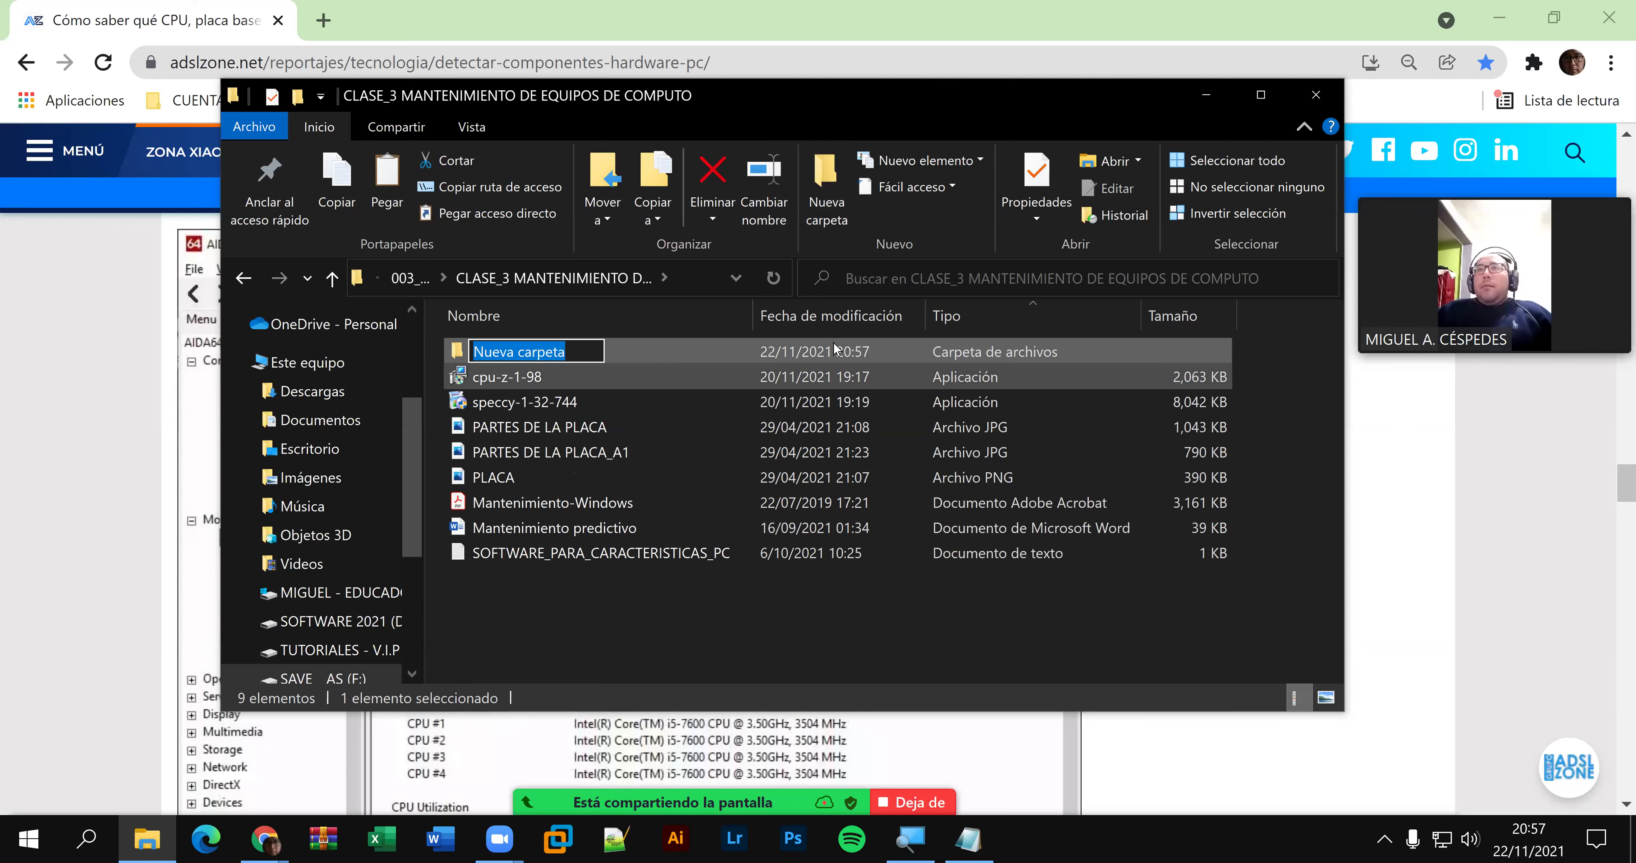
type("PROGRM")
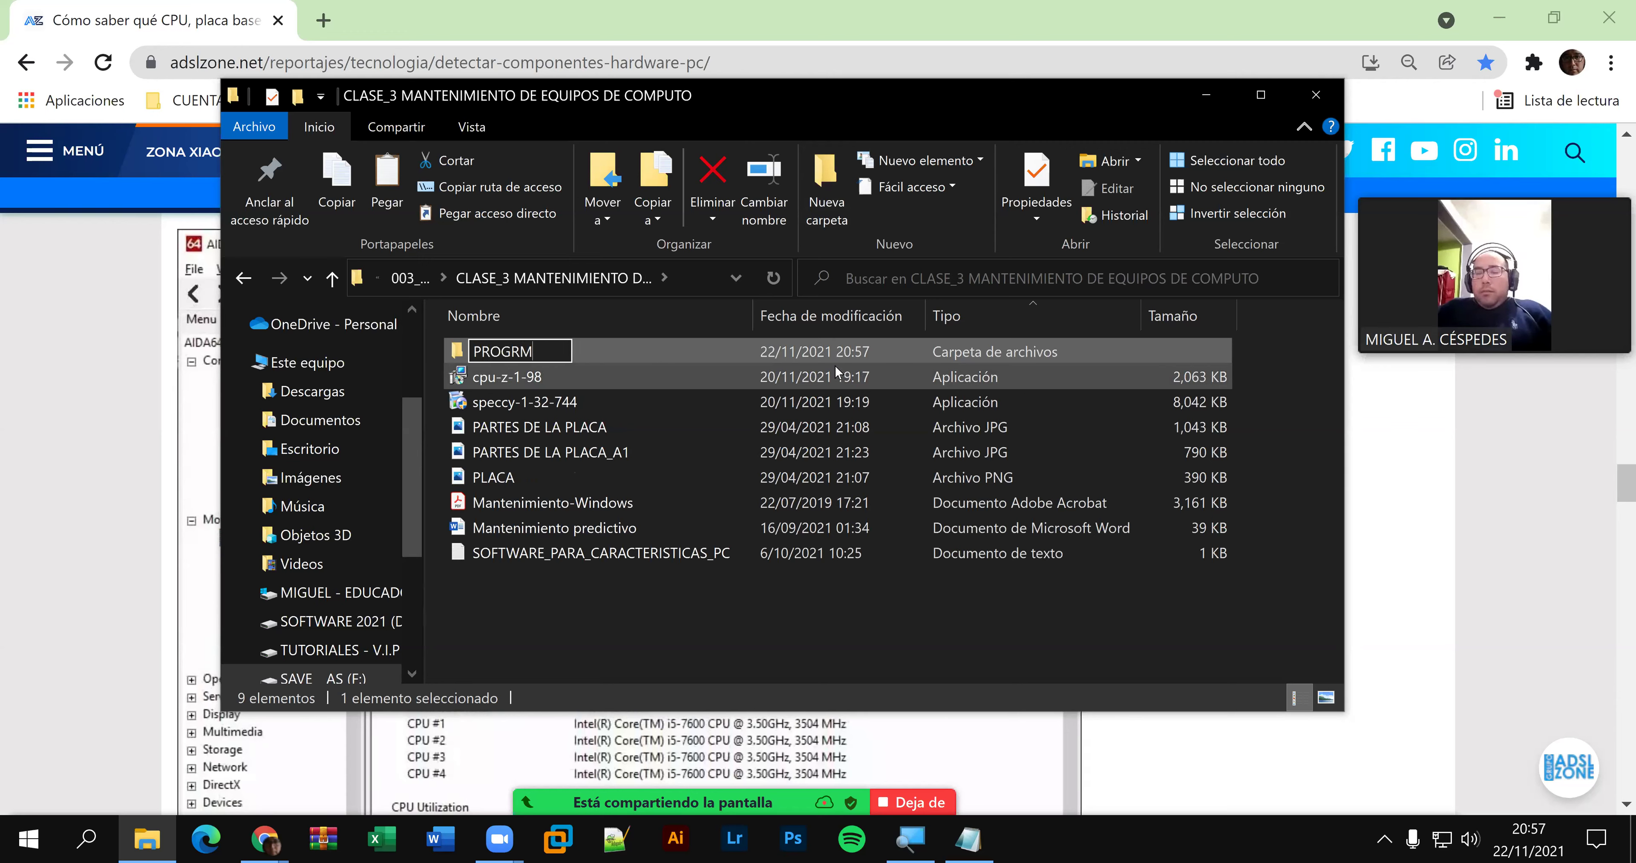
type("ASA")
key("Return")
key("Return")
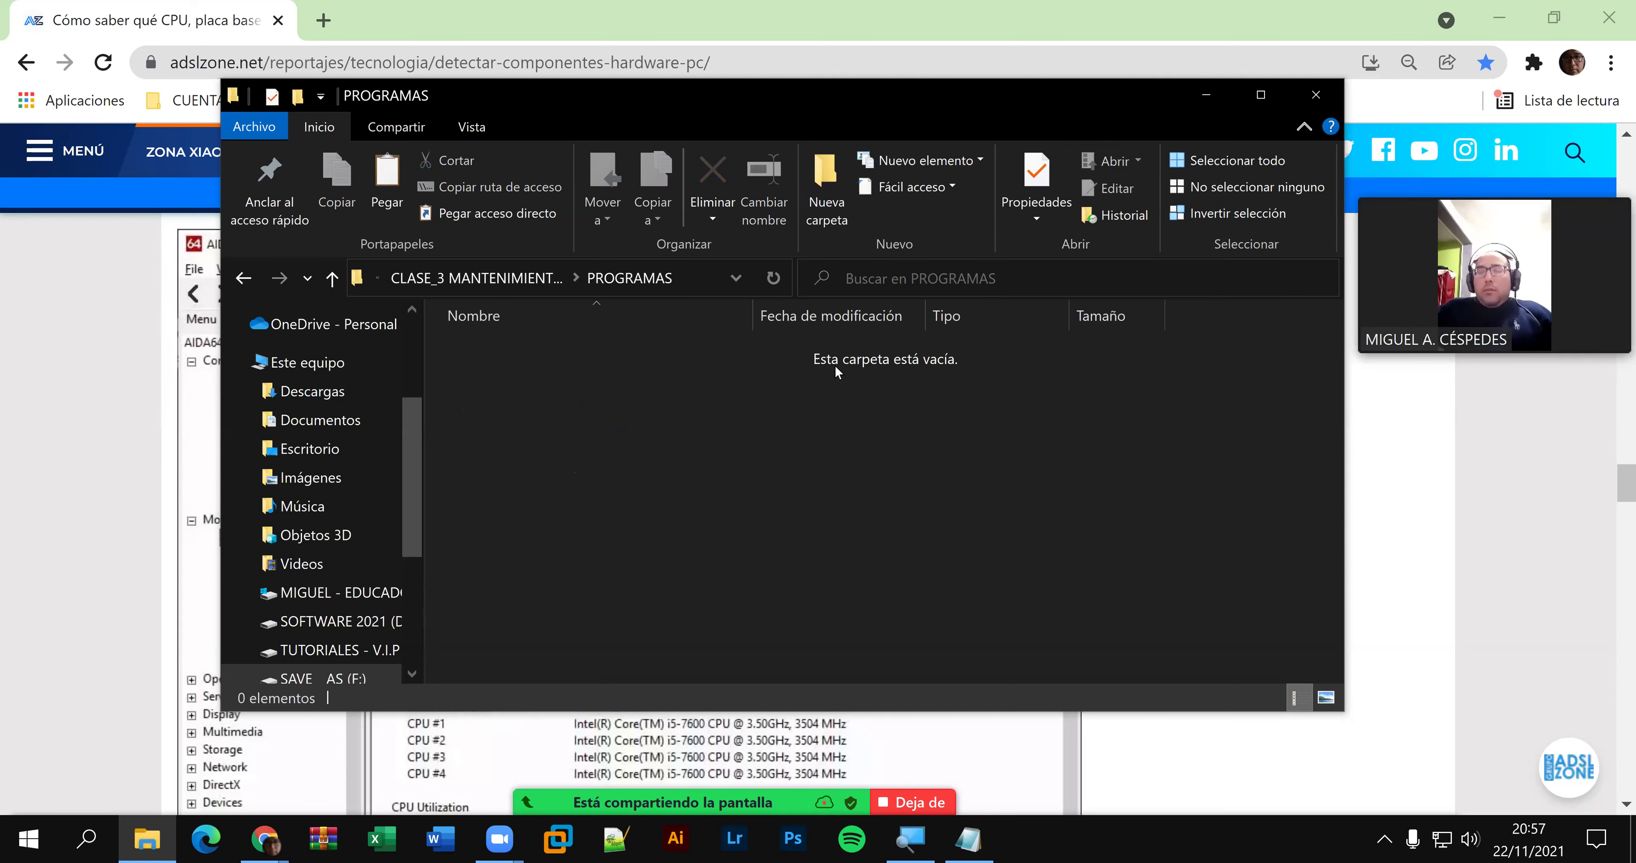
key("ctrl+v")
- Move cpu-z-1-98 and speccy-1-32-744 into PROGRAMAS, confirming it holds five programs
left_click(508, 280)
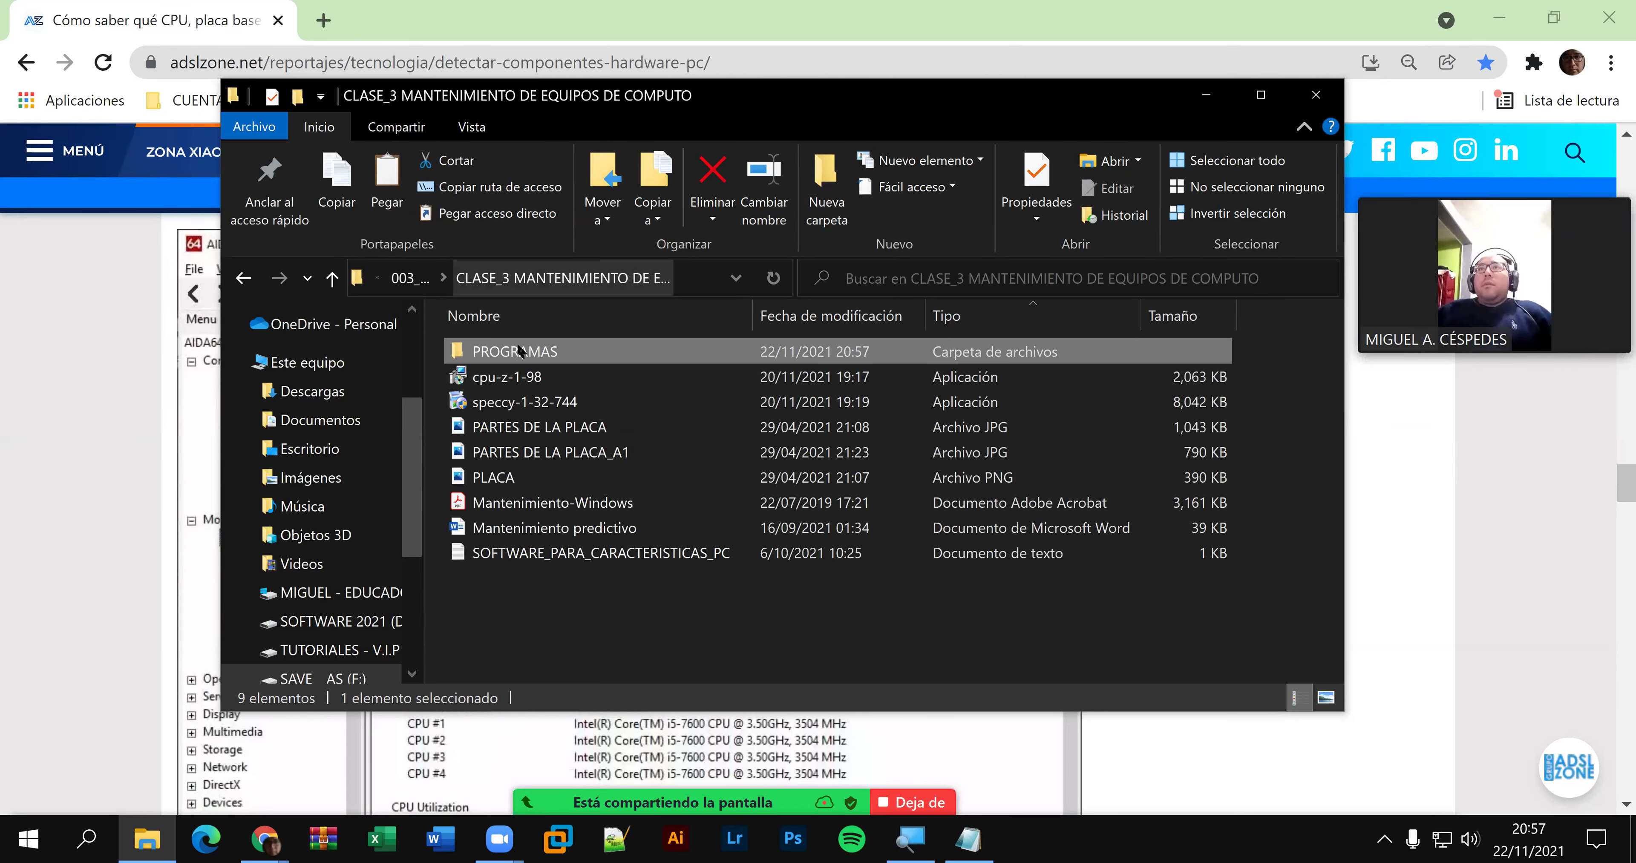
left_click(502, 377, "shift")
left_click_drag(502, 377, 545, 360)
left_click(527, 402)
double_click(545, 353)
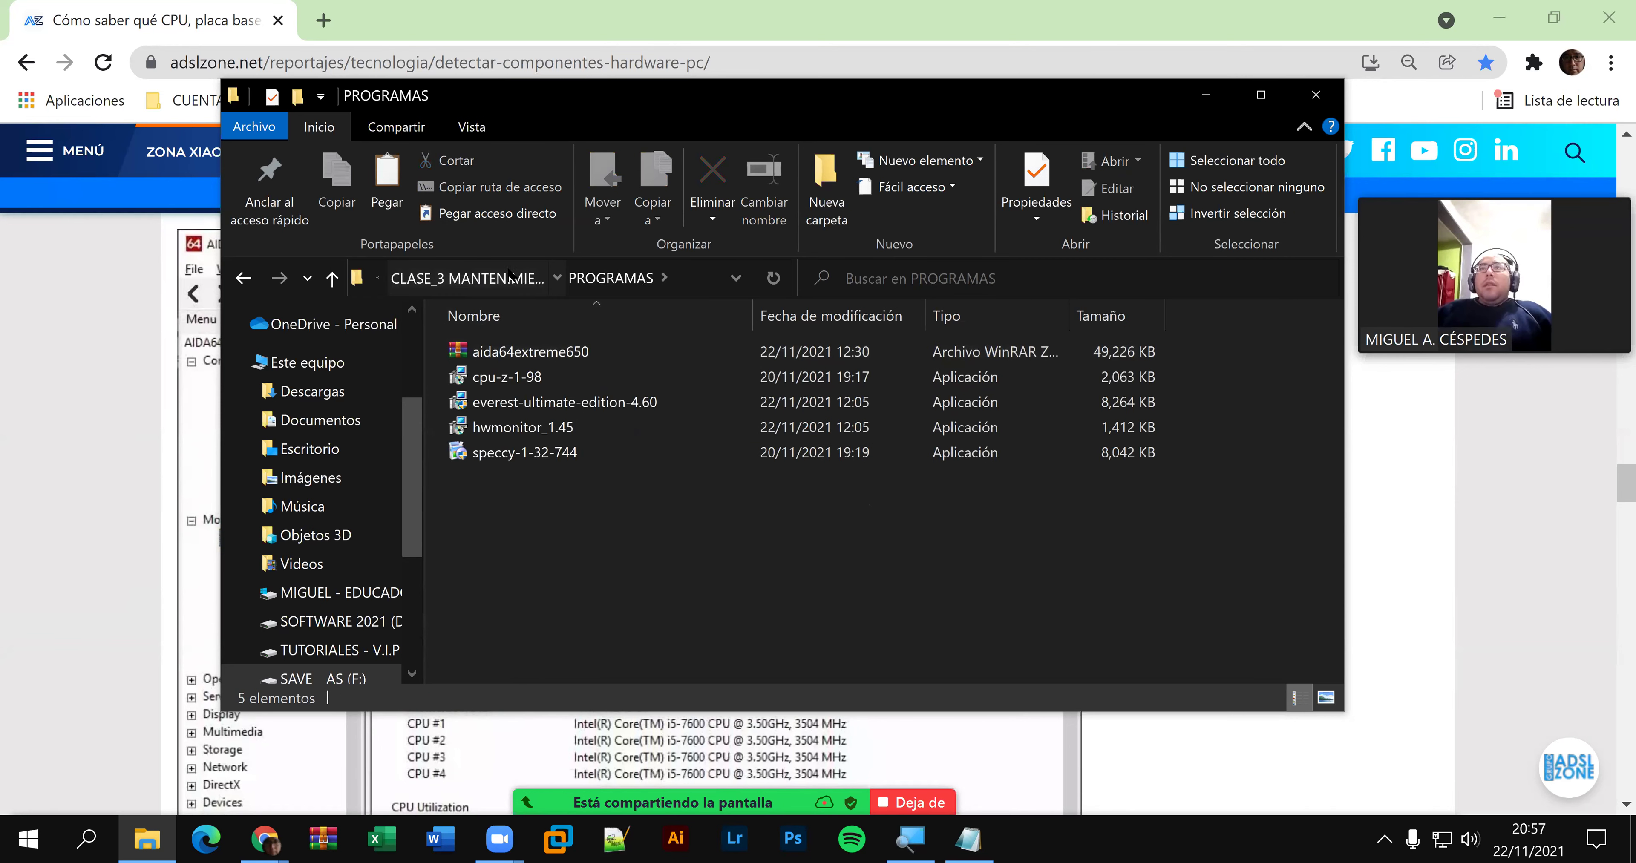
left_click(467, 277)
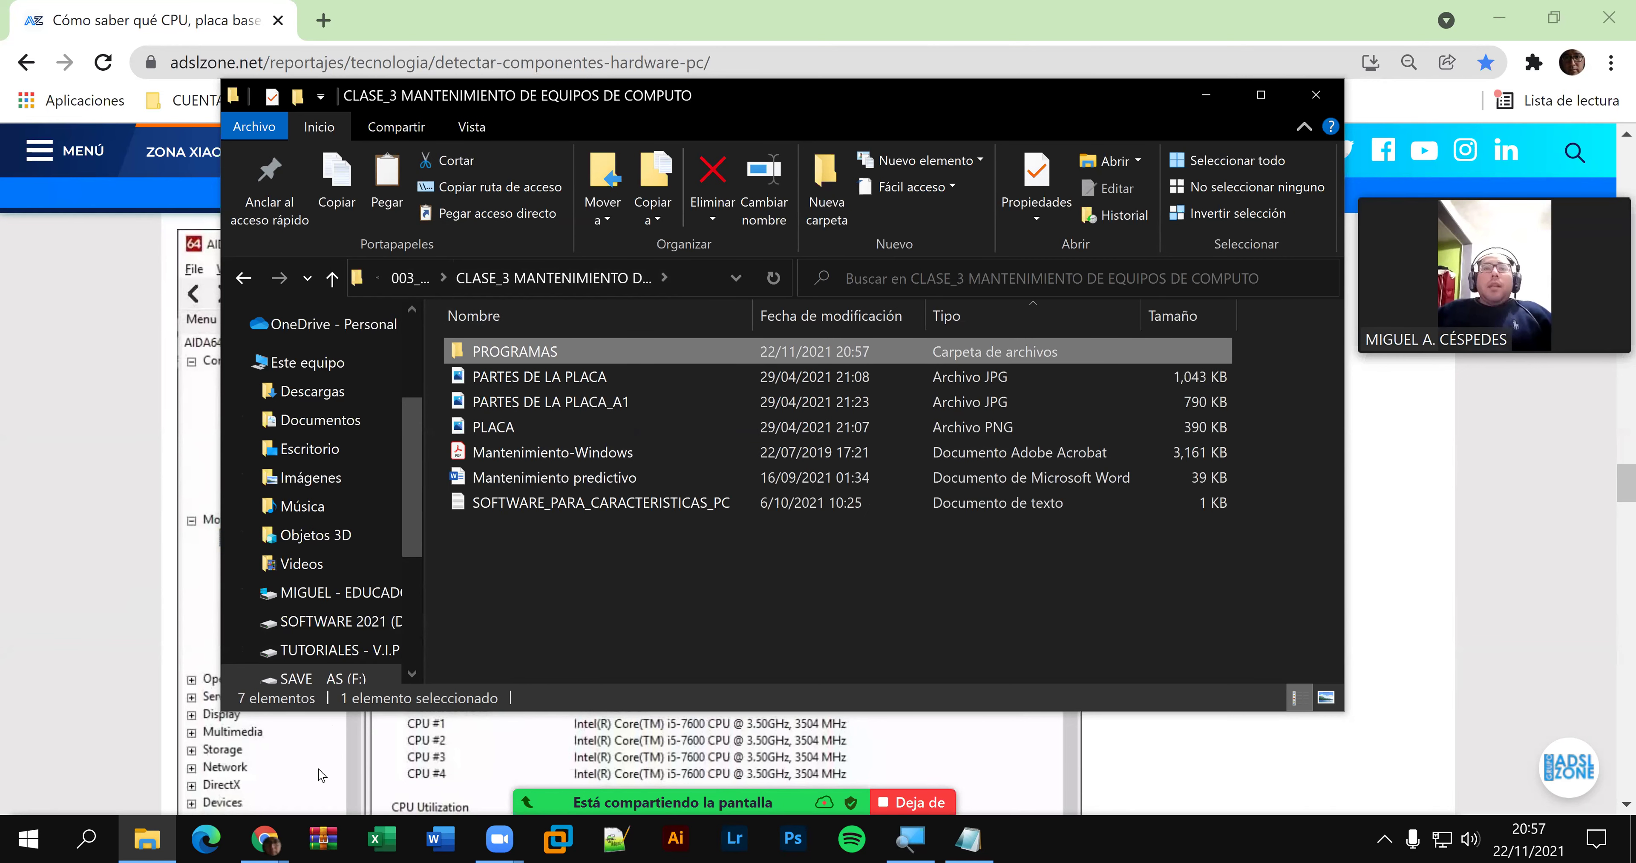
- Remove the speccy and cpu-z installers from Drive's CLASE_3 folder, then restore the window
left_click(272, 837)
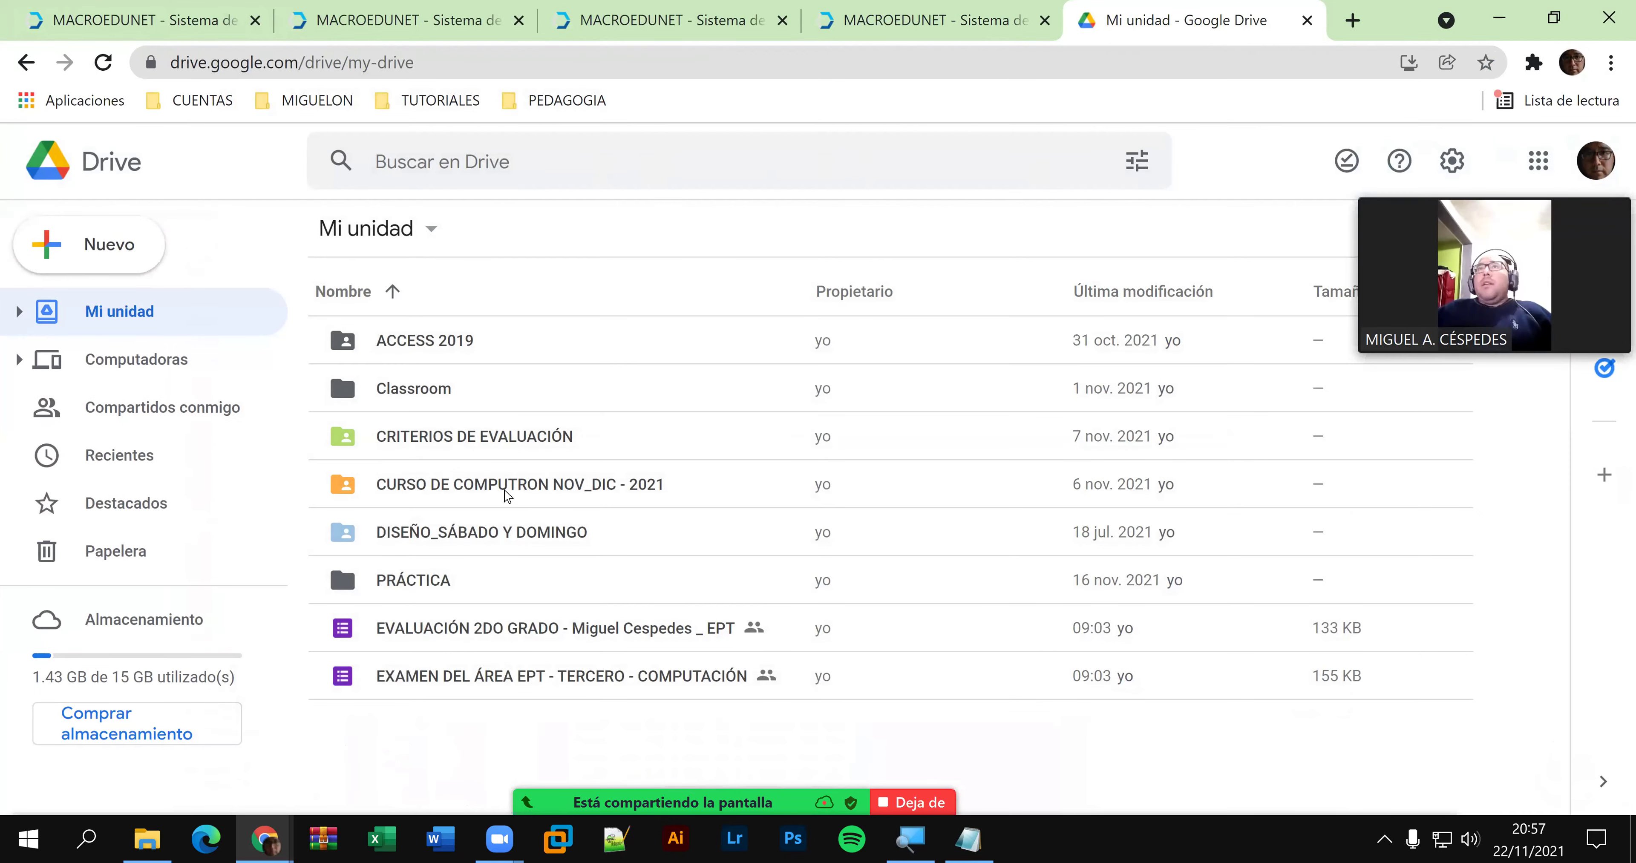
double_click(513, 490)
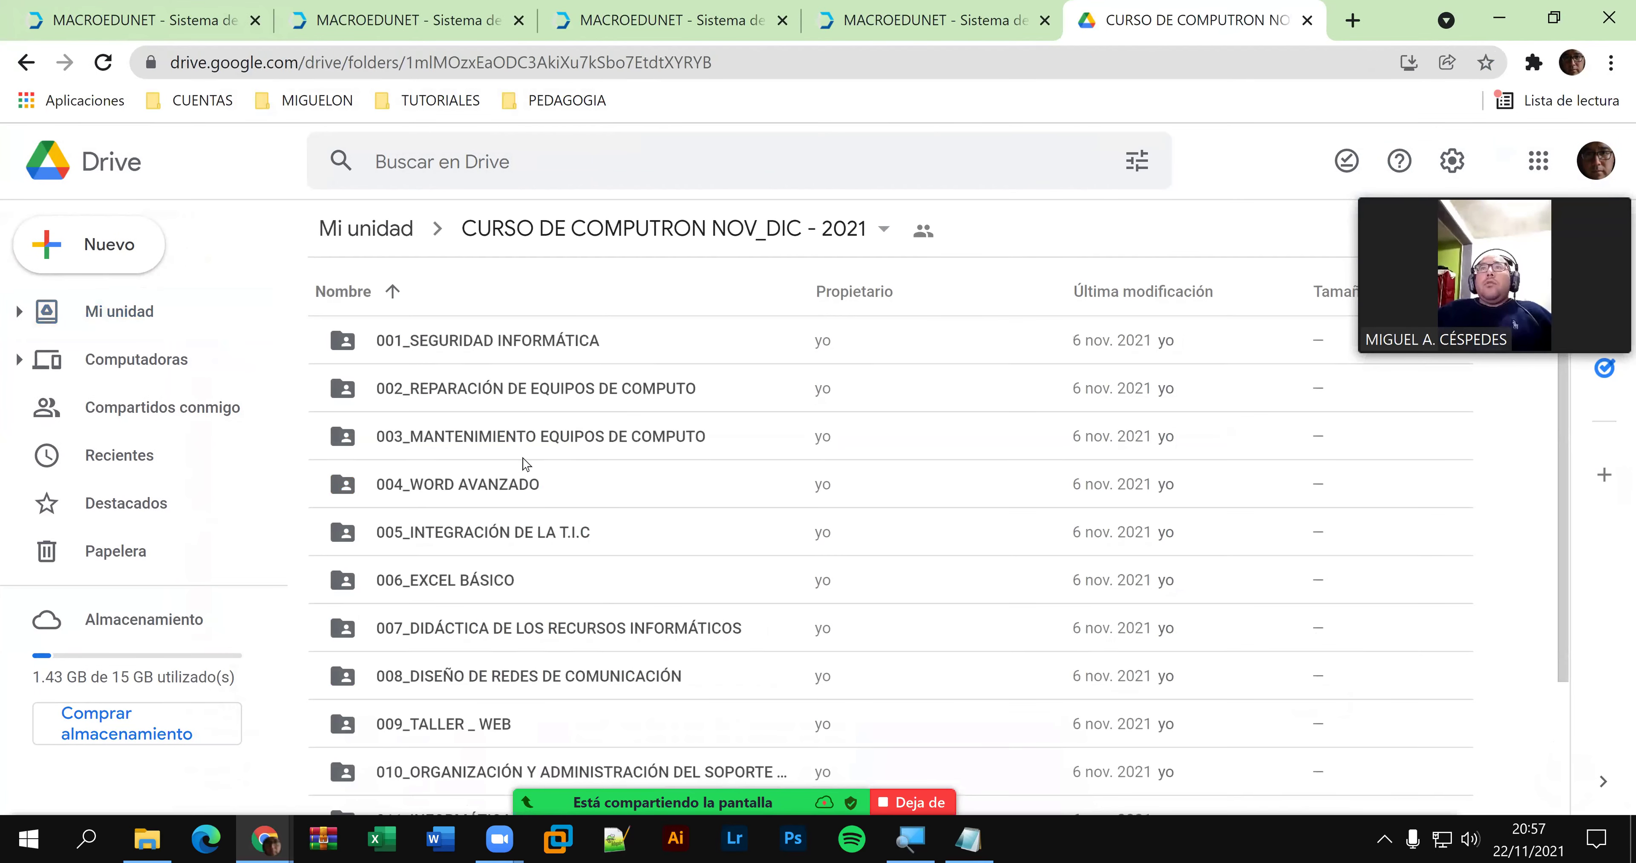
double_click(529, 436)
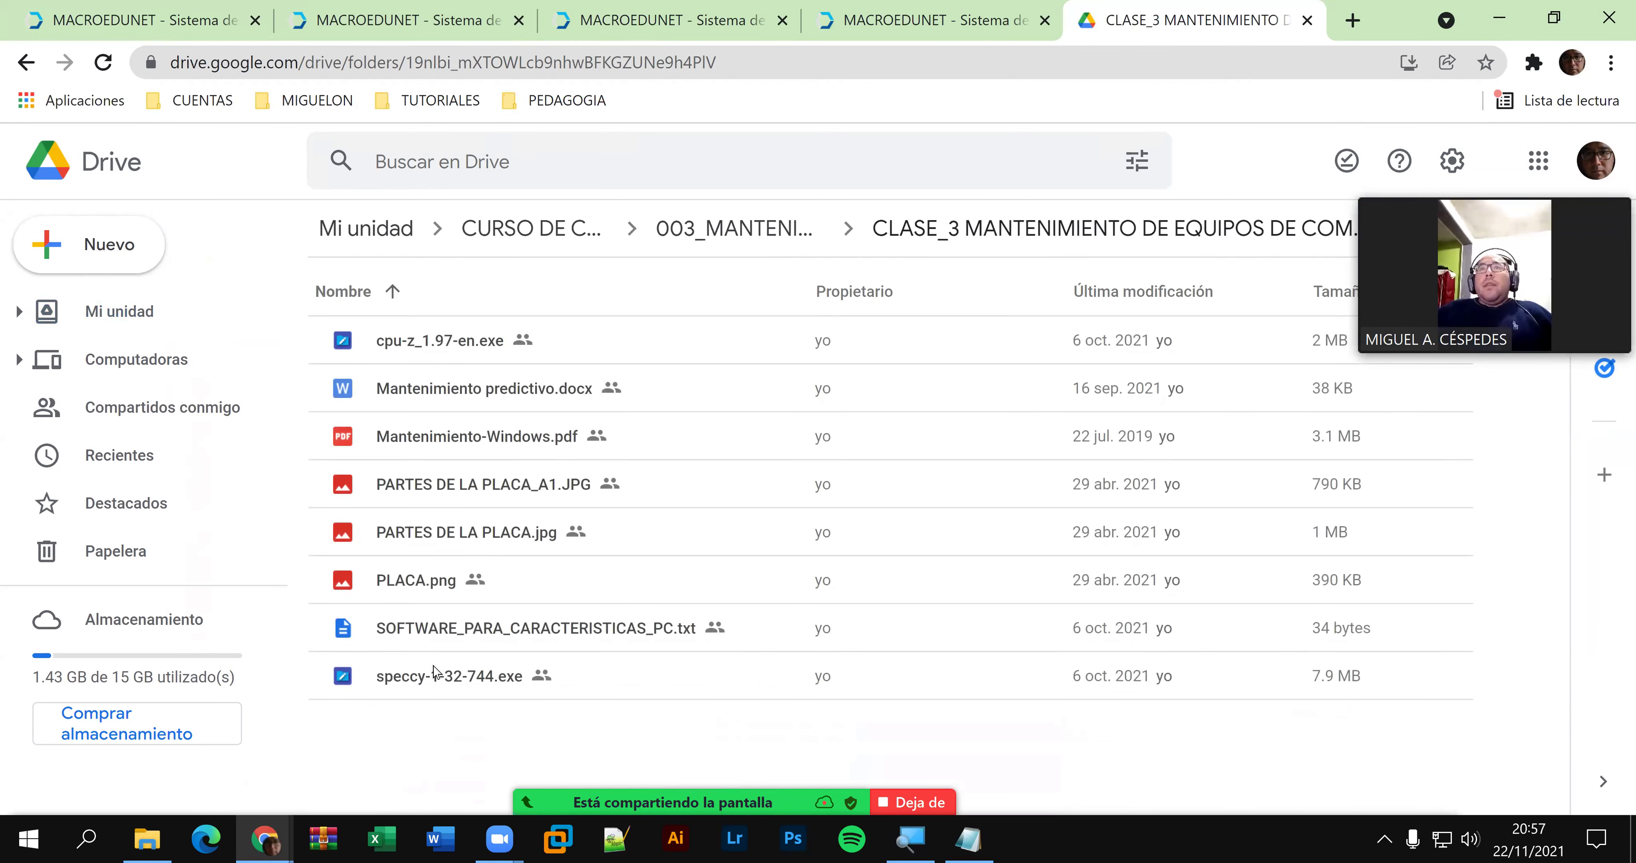
right_click(435, 672)
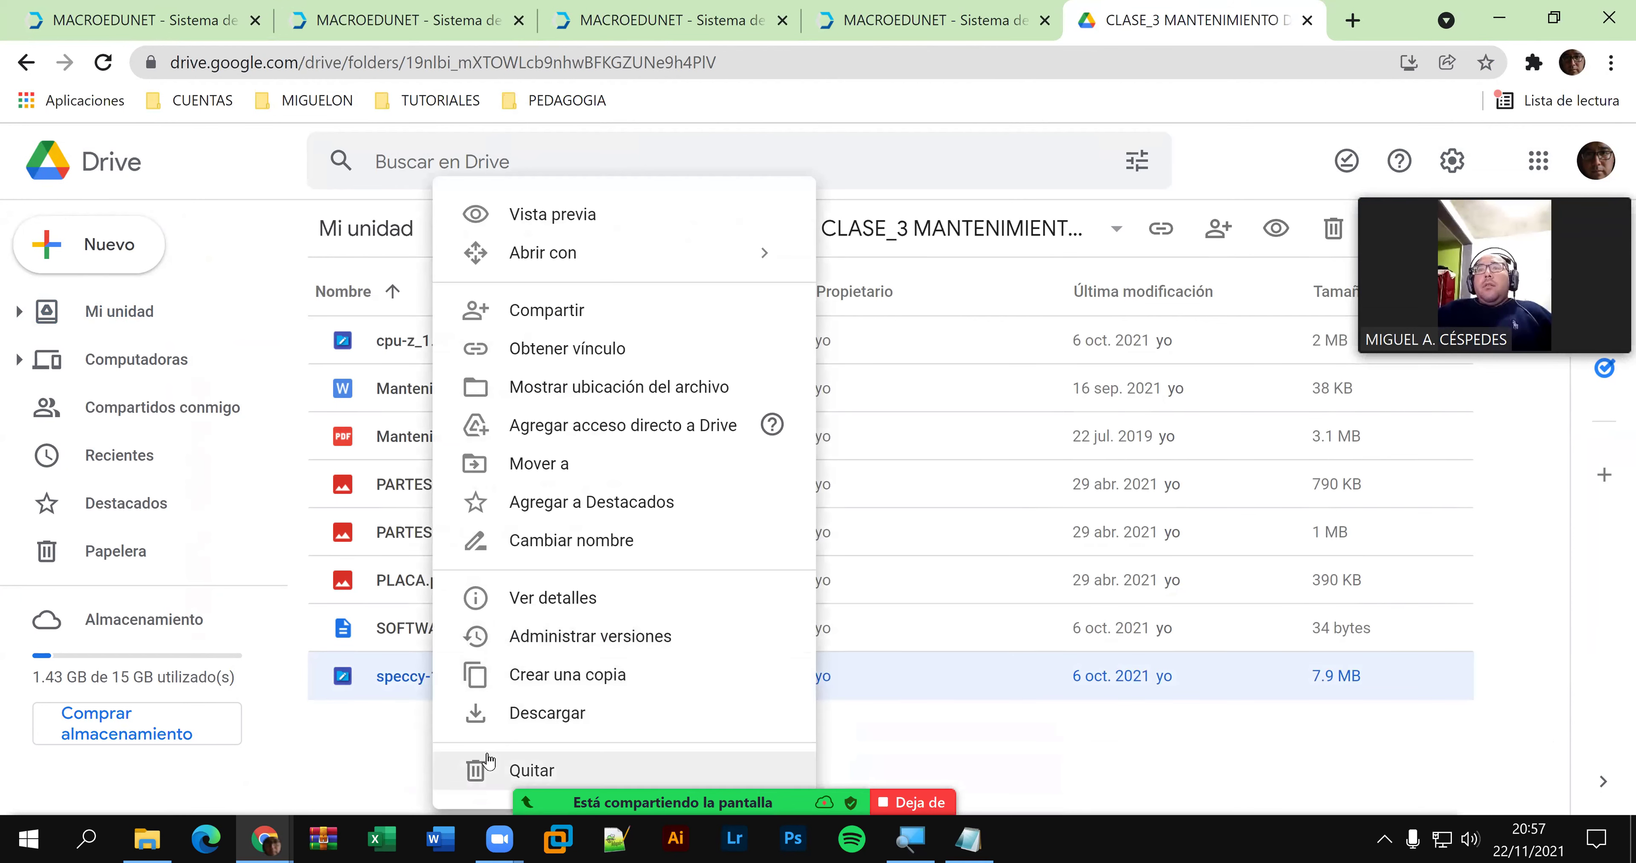
left_click(488, 761)
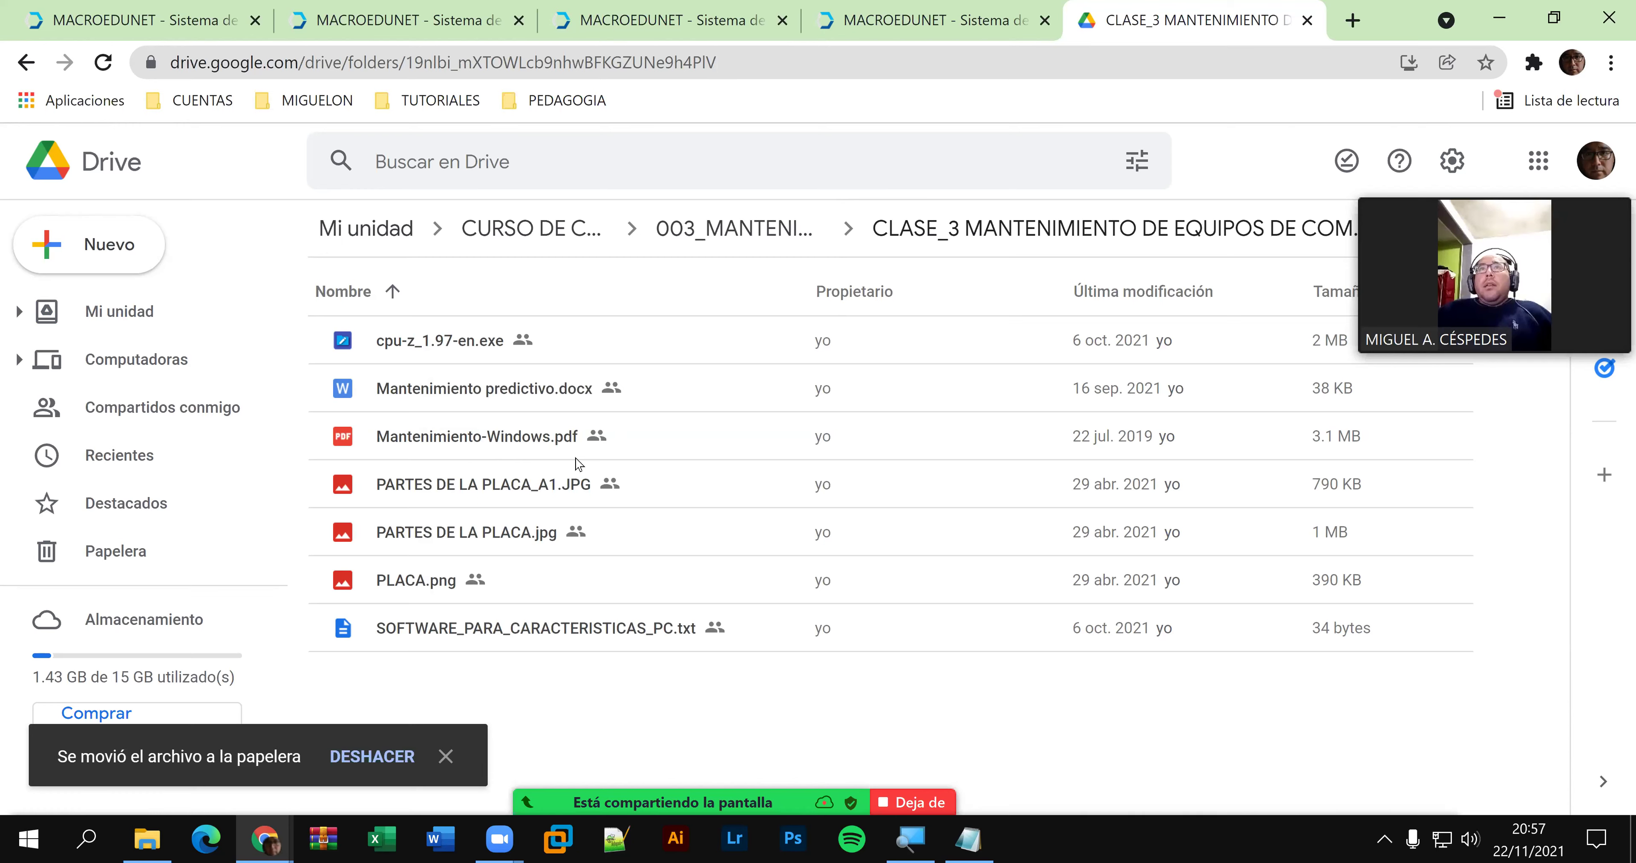
right_click(505, 340)
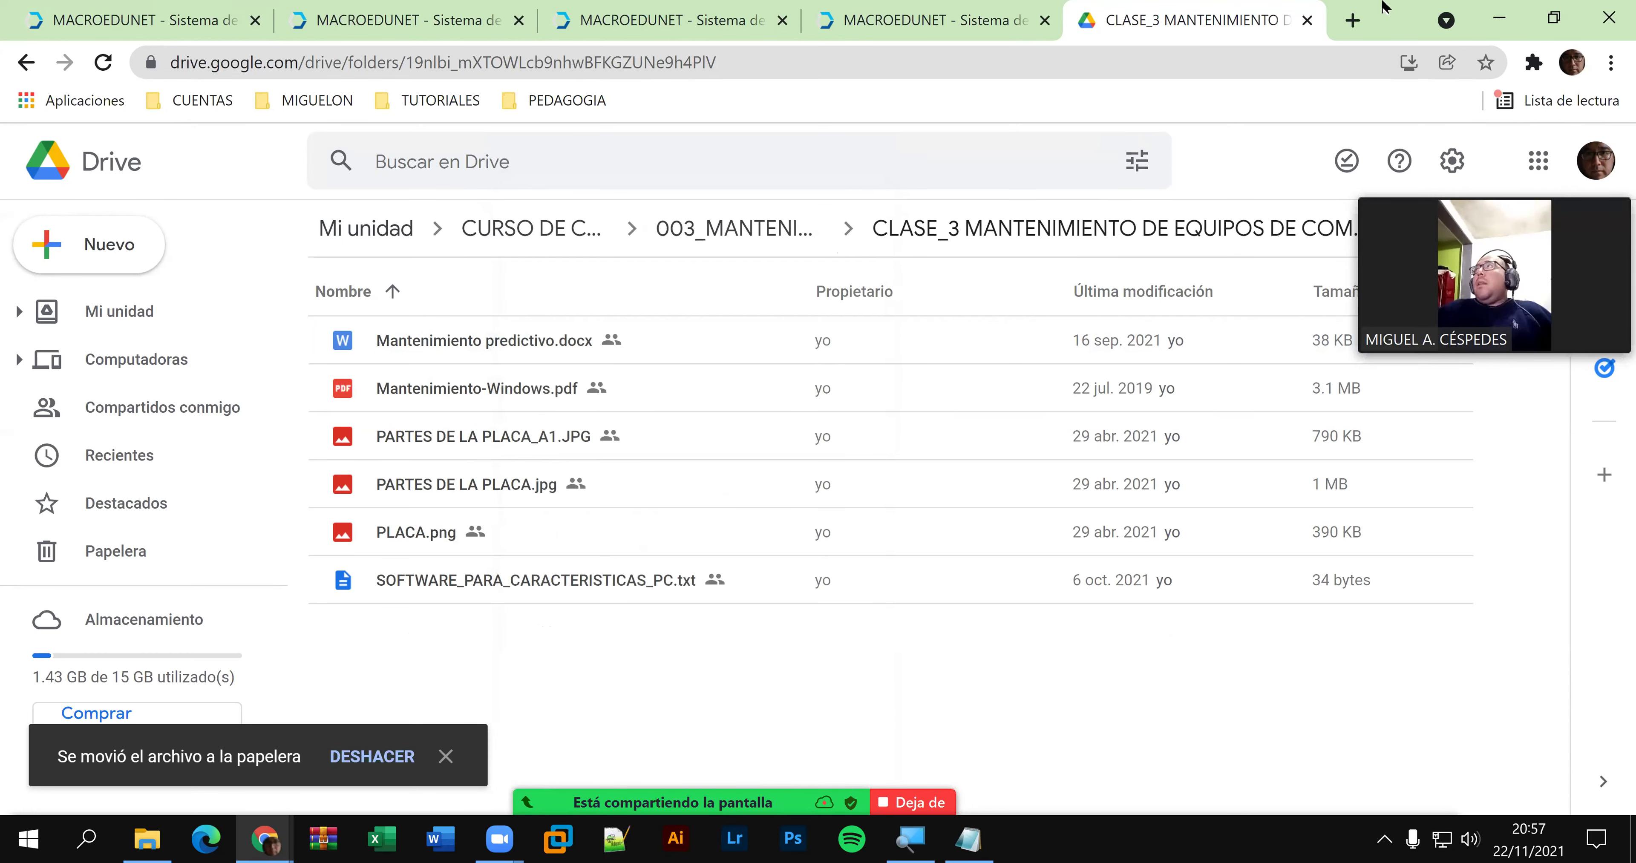
double_click(499, 6)
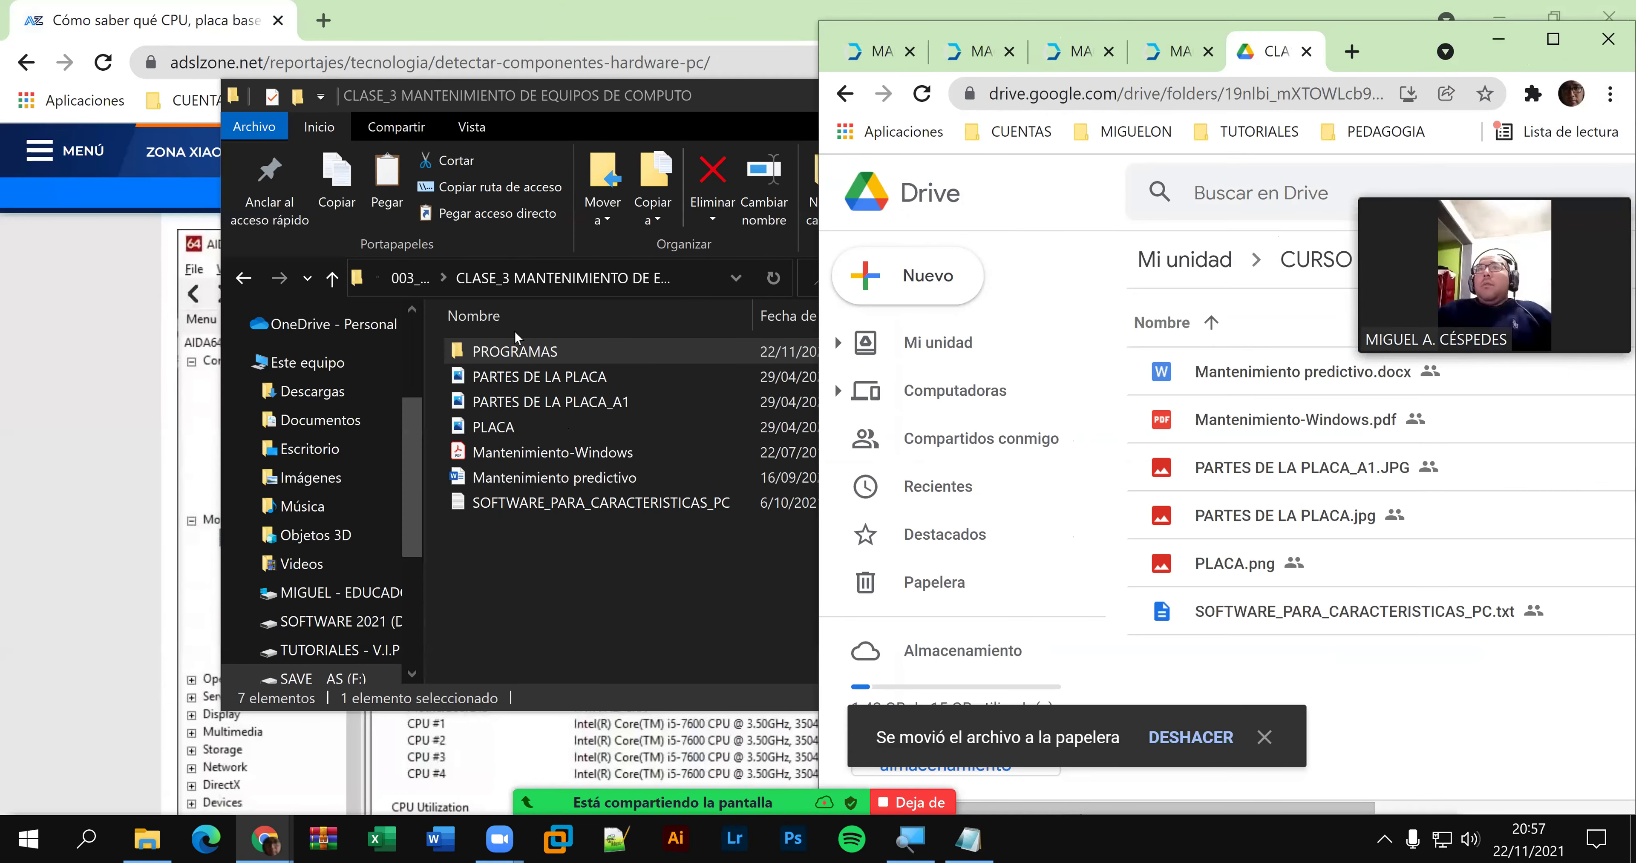
- Upload the PROGRAMAS folder to the Drive class folder and copy it
left_click_drag(516, 351, 1489, 708)
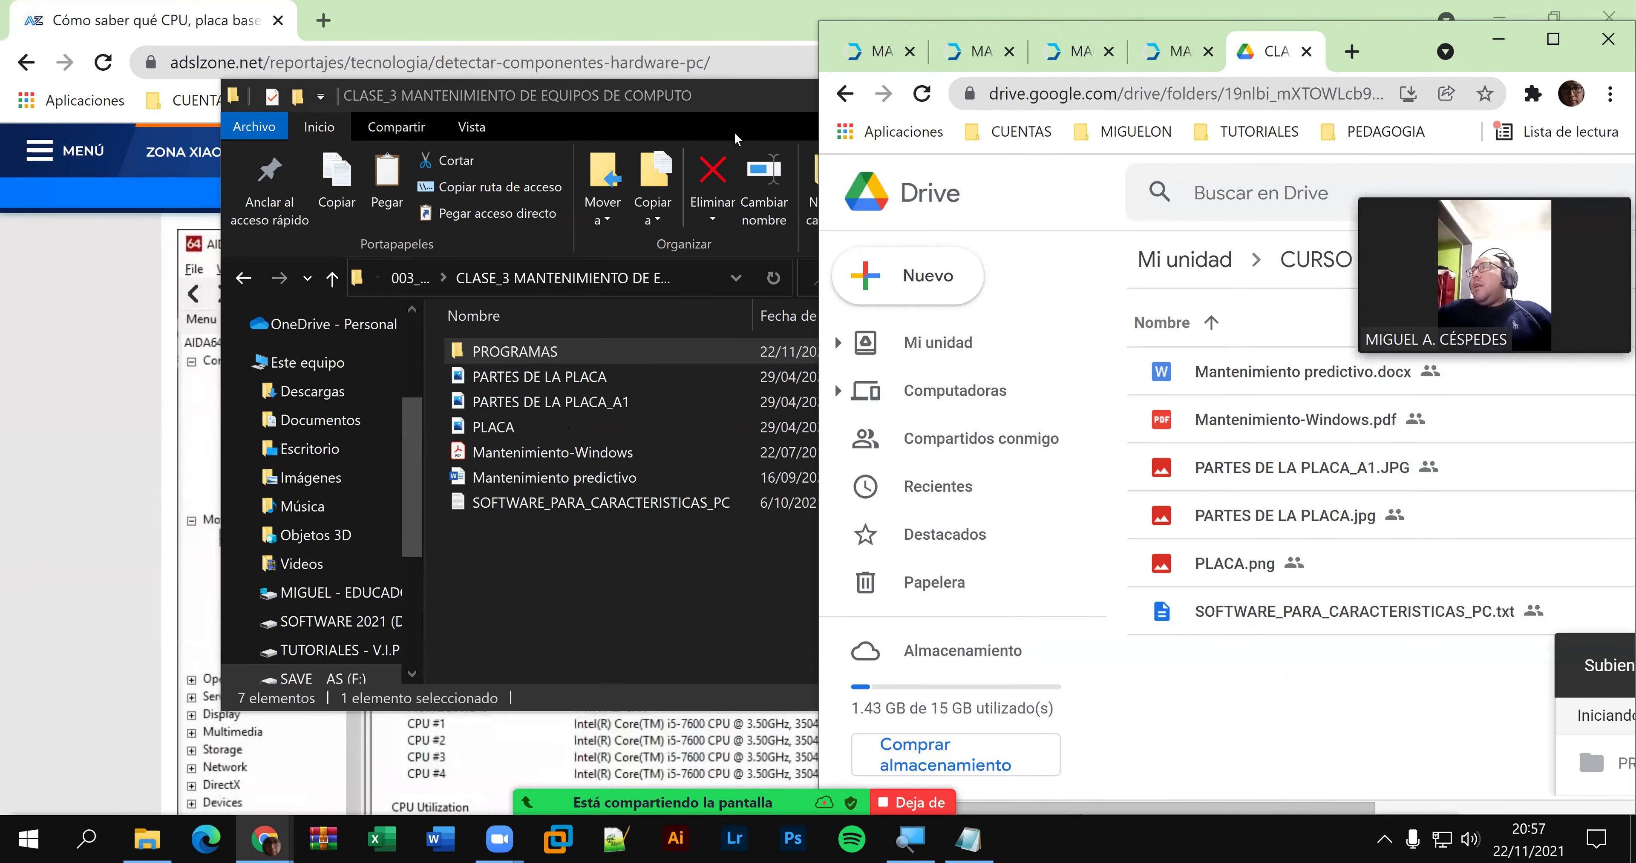
left_click(718, 100)
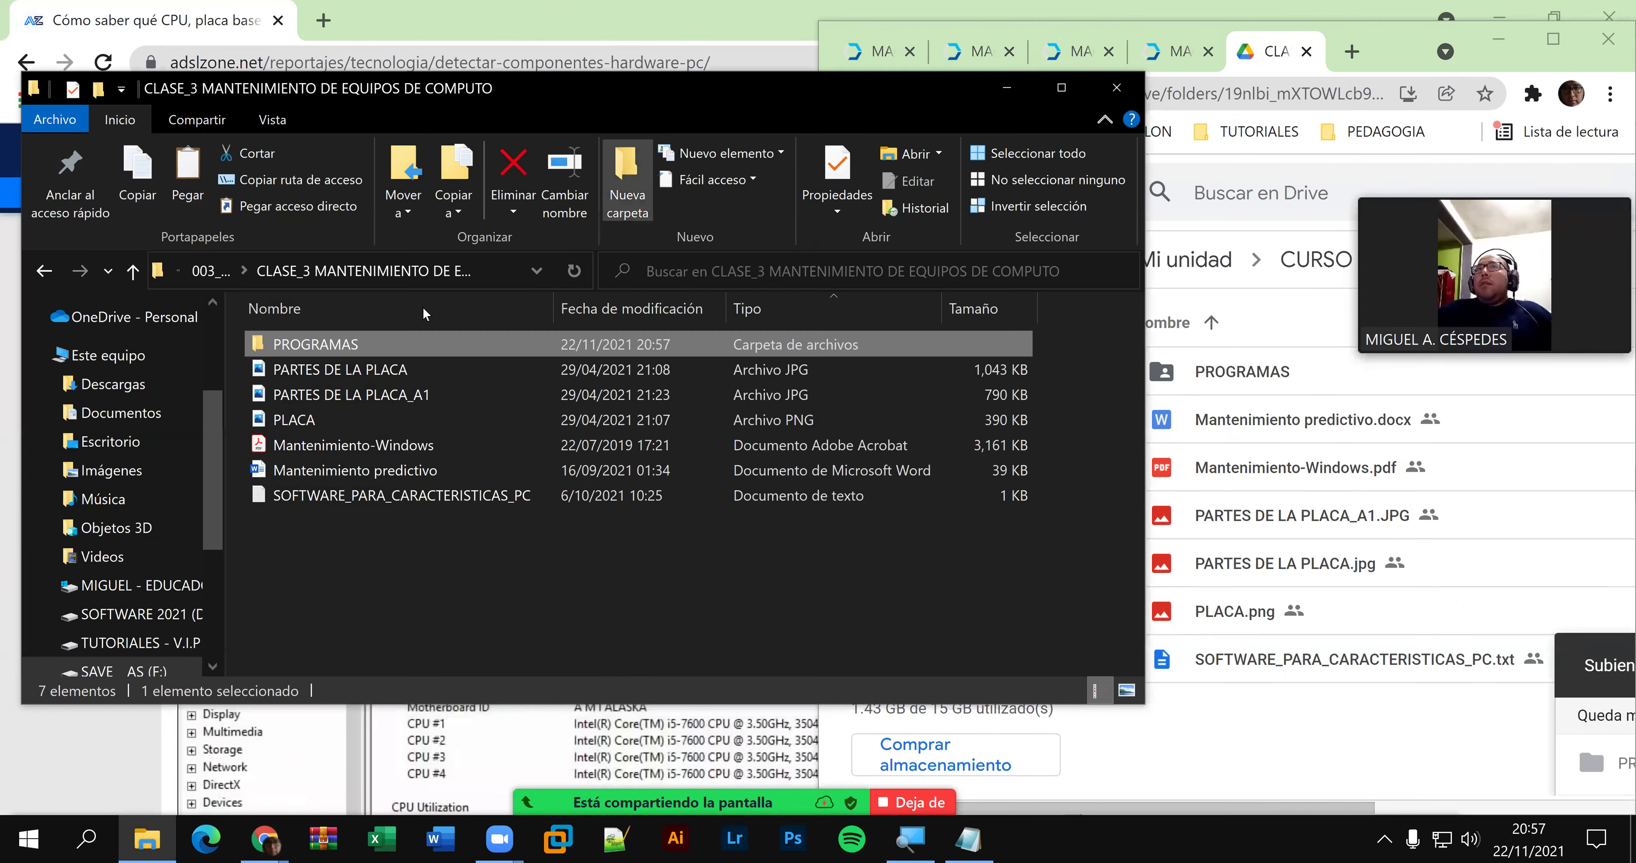
key("shift+F10")
left_click(407, 646)
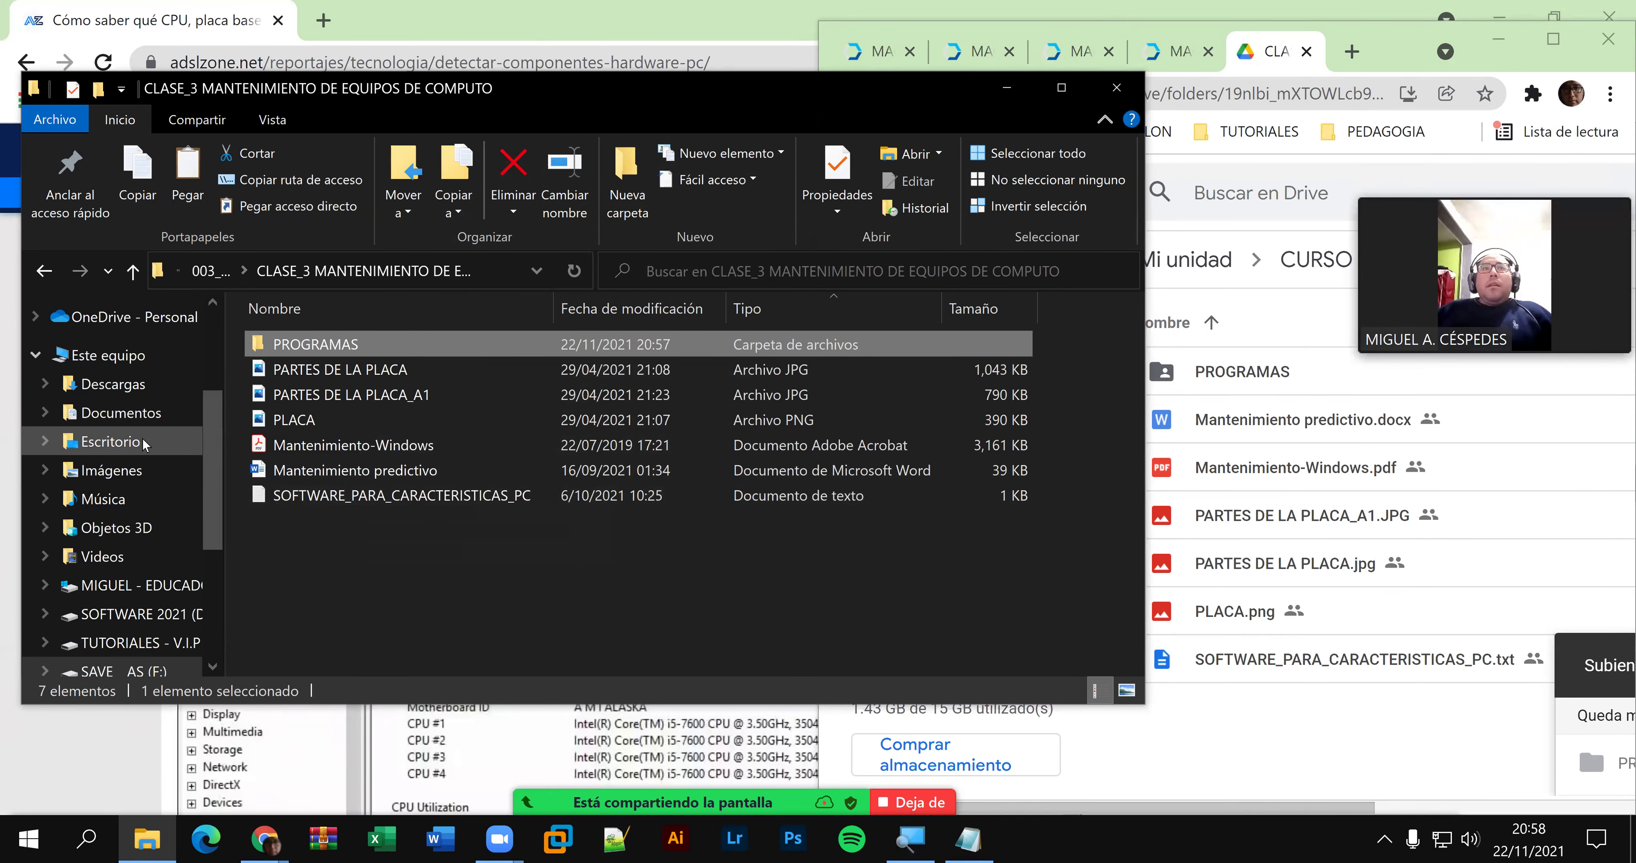
- Paste PROGRAMAS into the CLASE_3 folder on the Escritorio
left_click(185, 442)
right_click(412, 481)
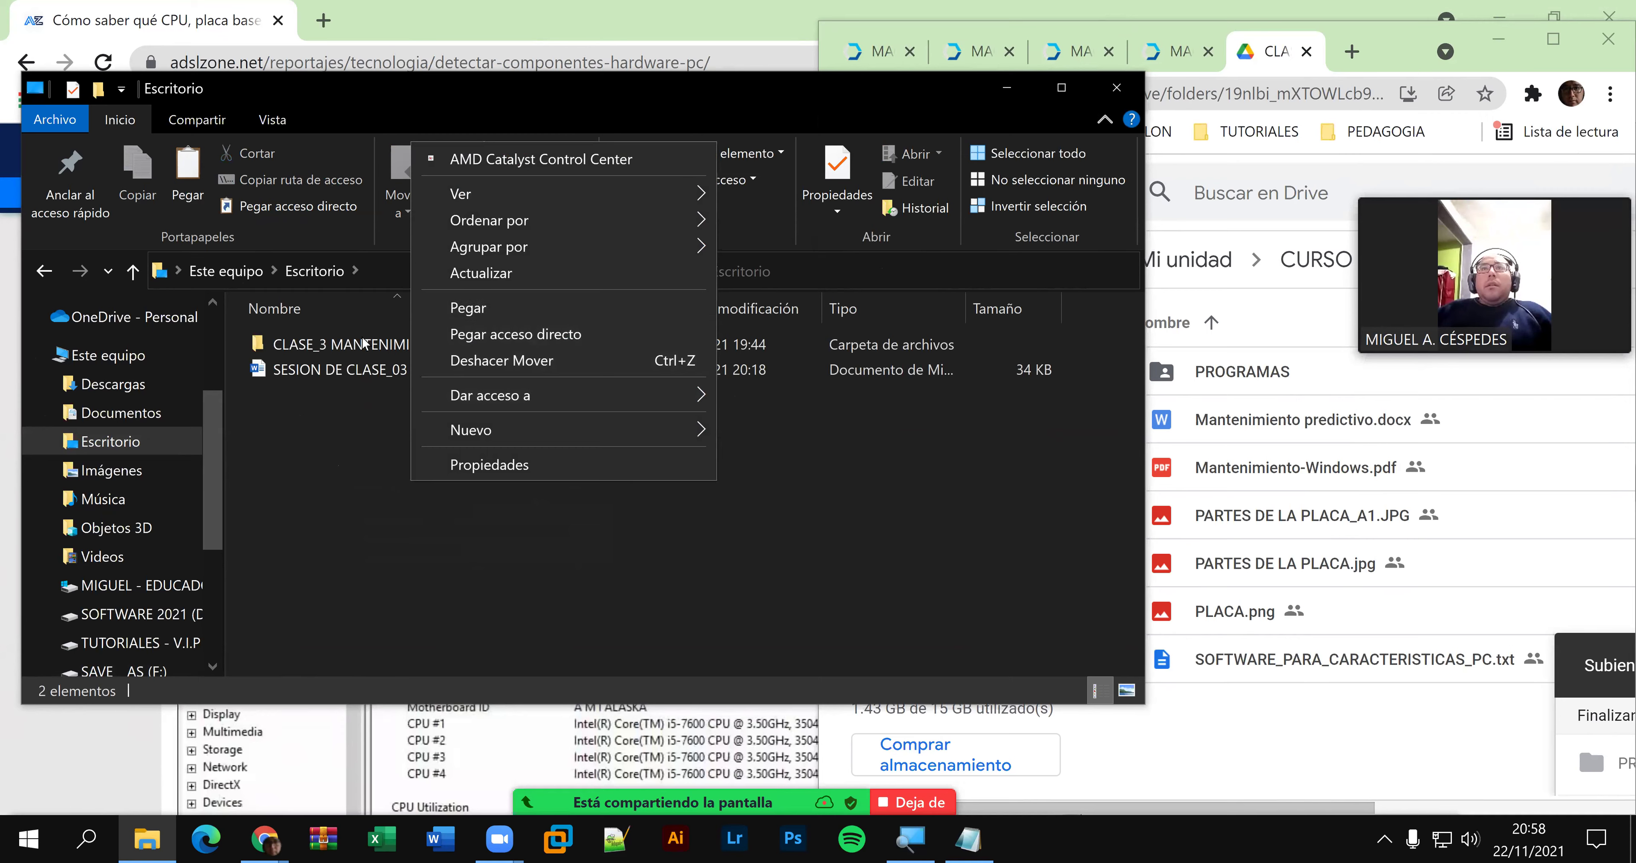
double_click(330, 344)
right_click(400, 569)
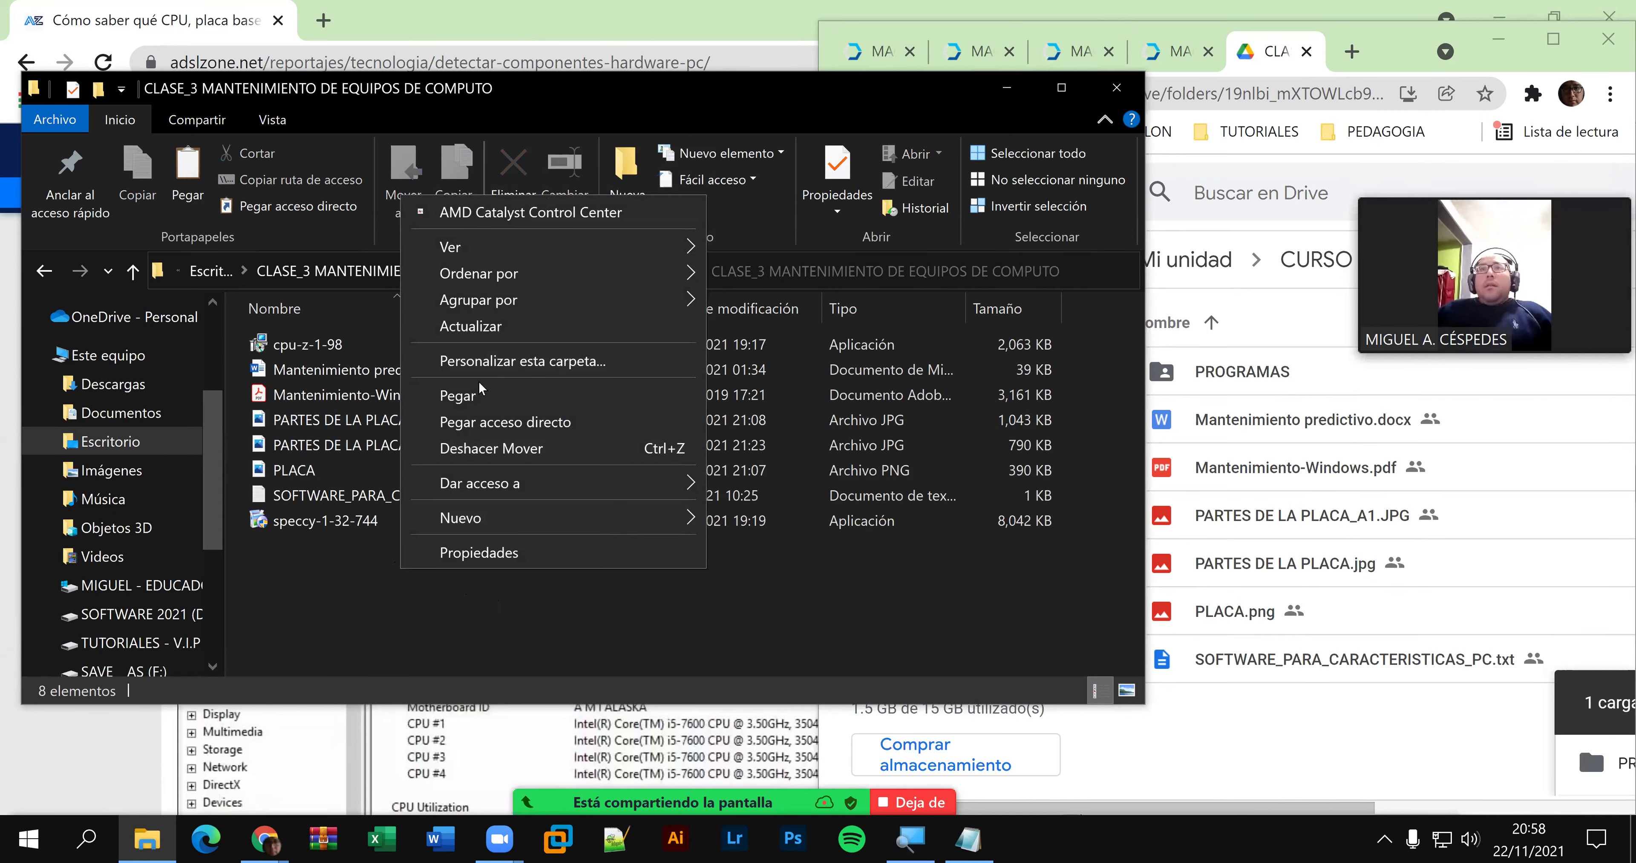
left_click(457, 396)
- Permanently delete the loose speccy-1-32-744 and cpu-z-1-98 installers, then close File Explorer
left_click(299, 519)
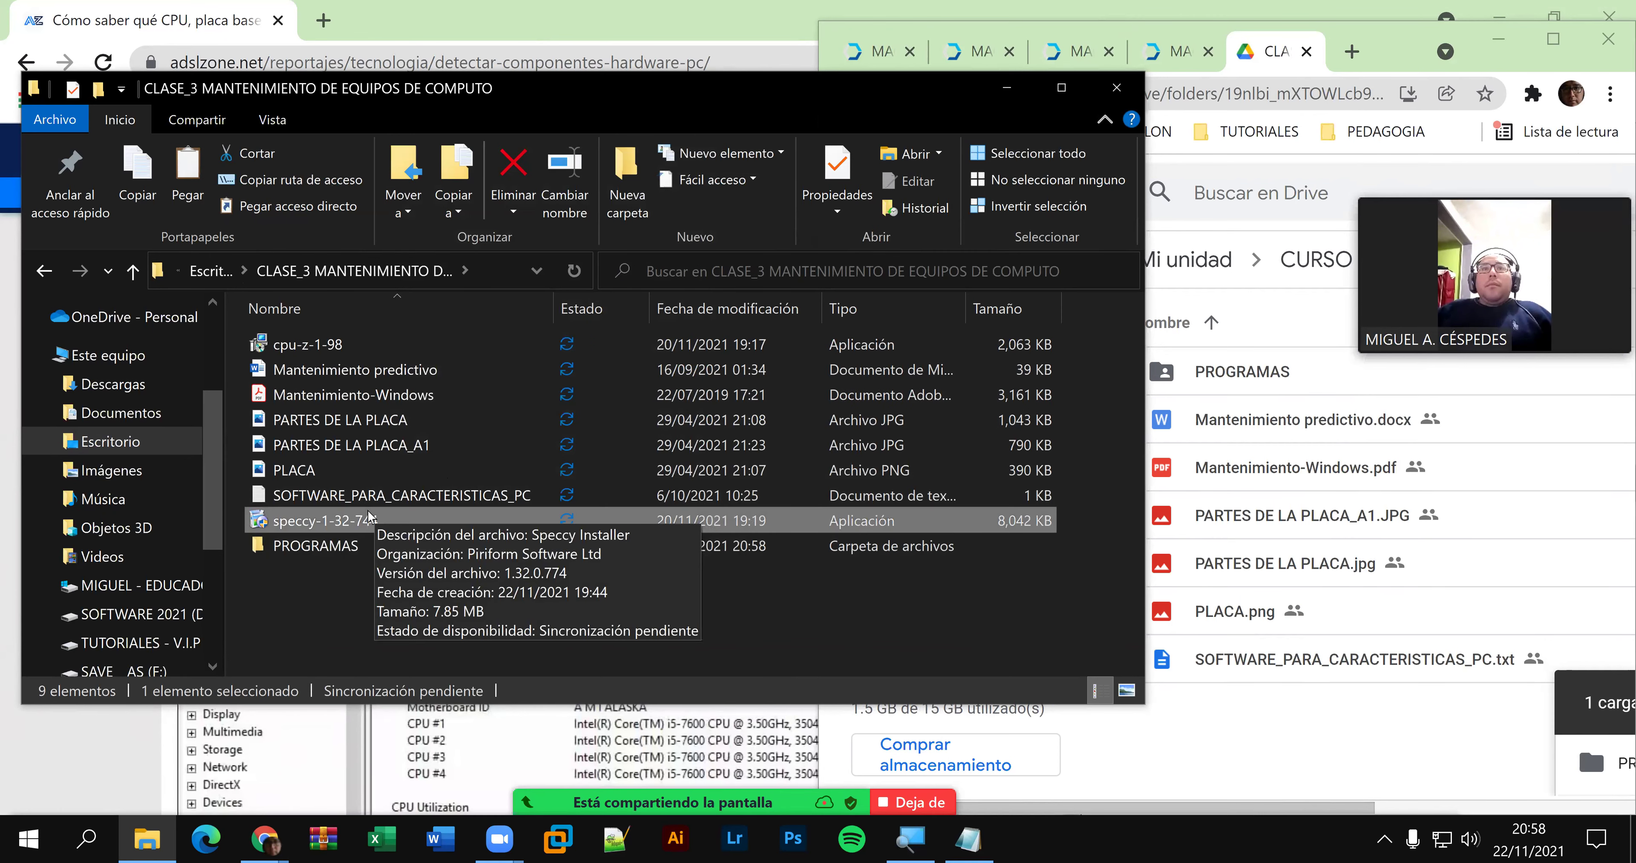
left_click(335, 370, "ctrl")
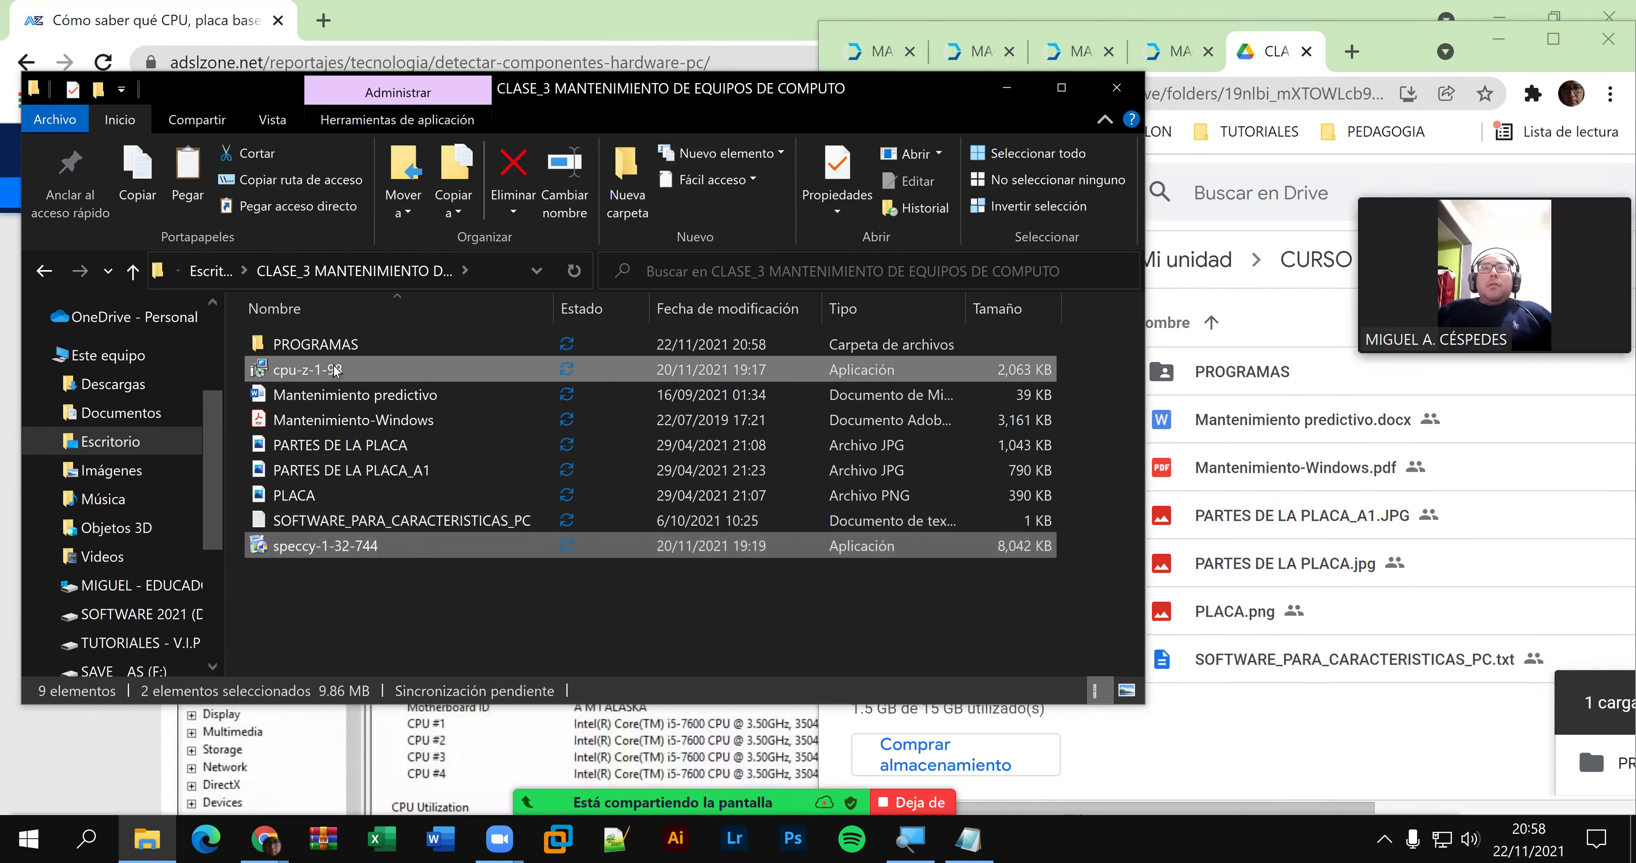
key("shift+Delete")
key("Return")
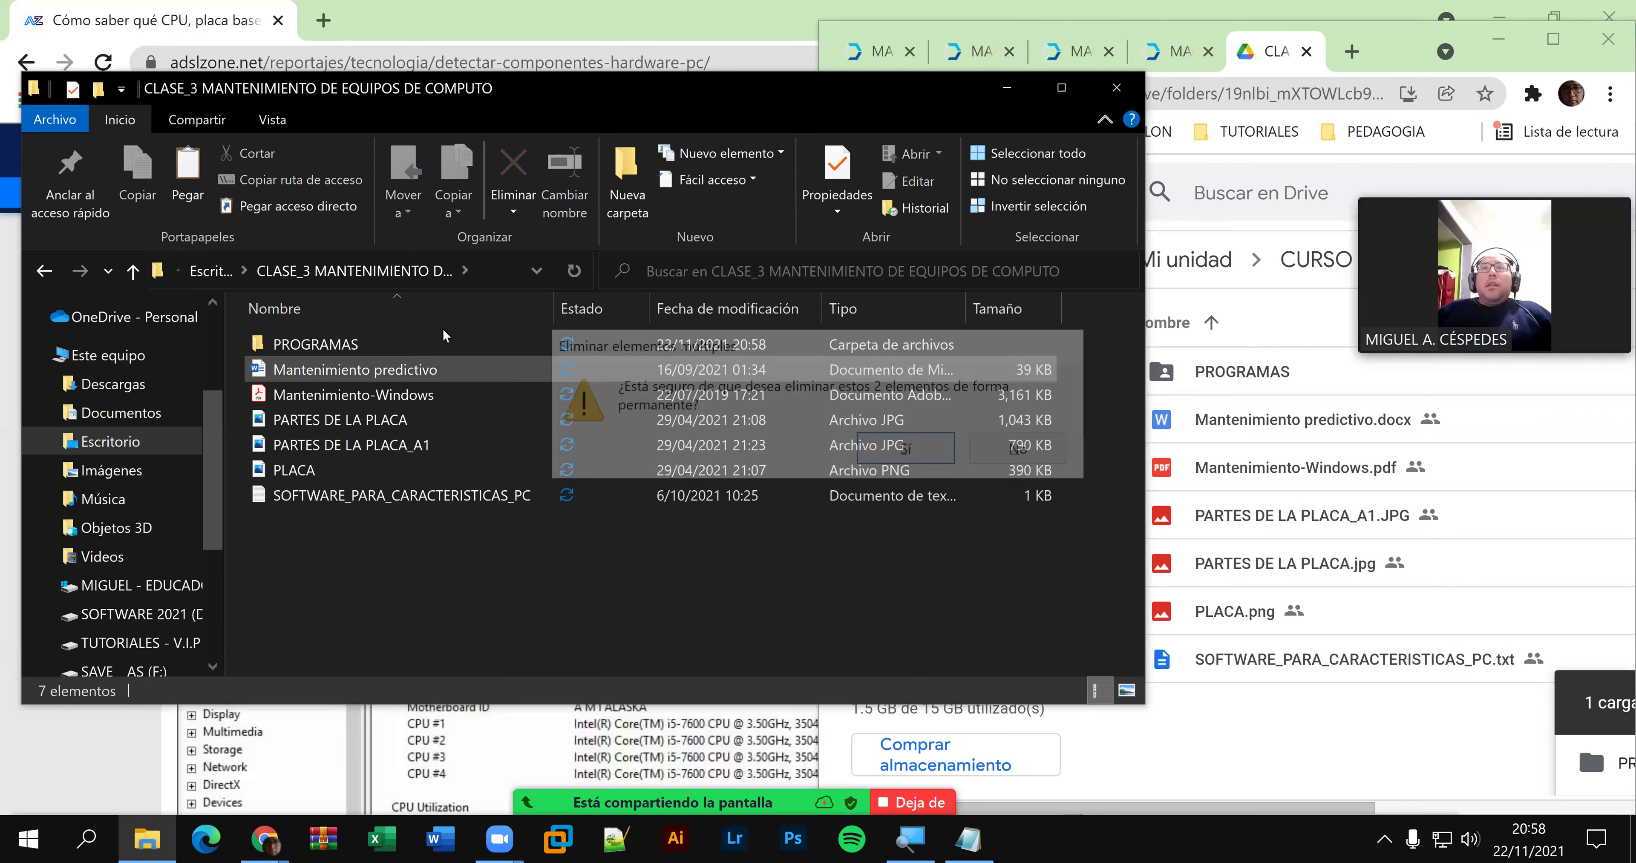
left_click(1133, 89)
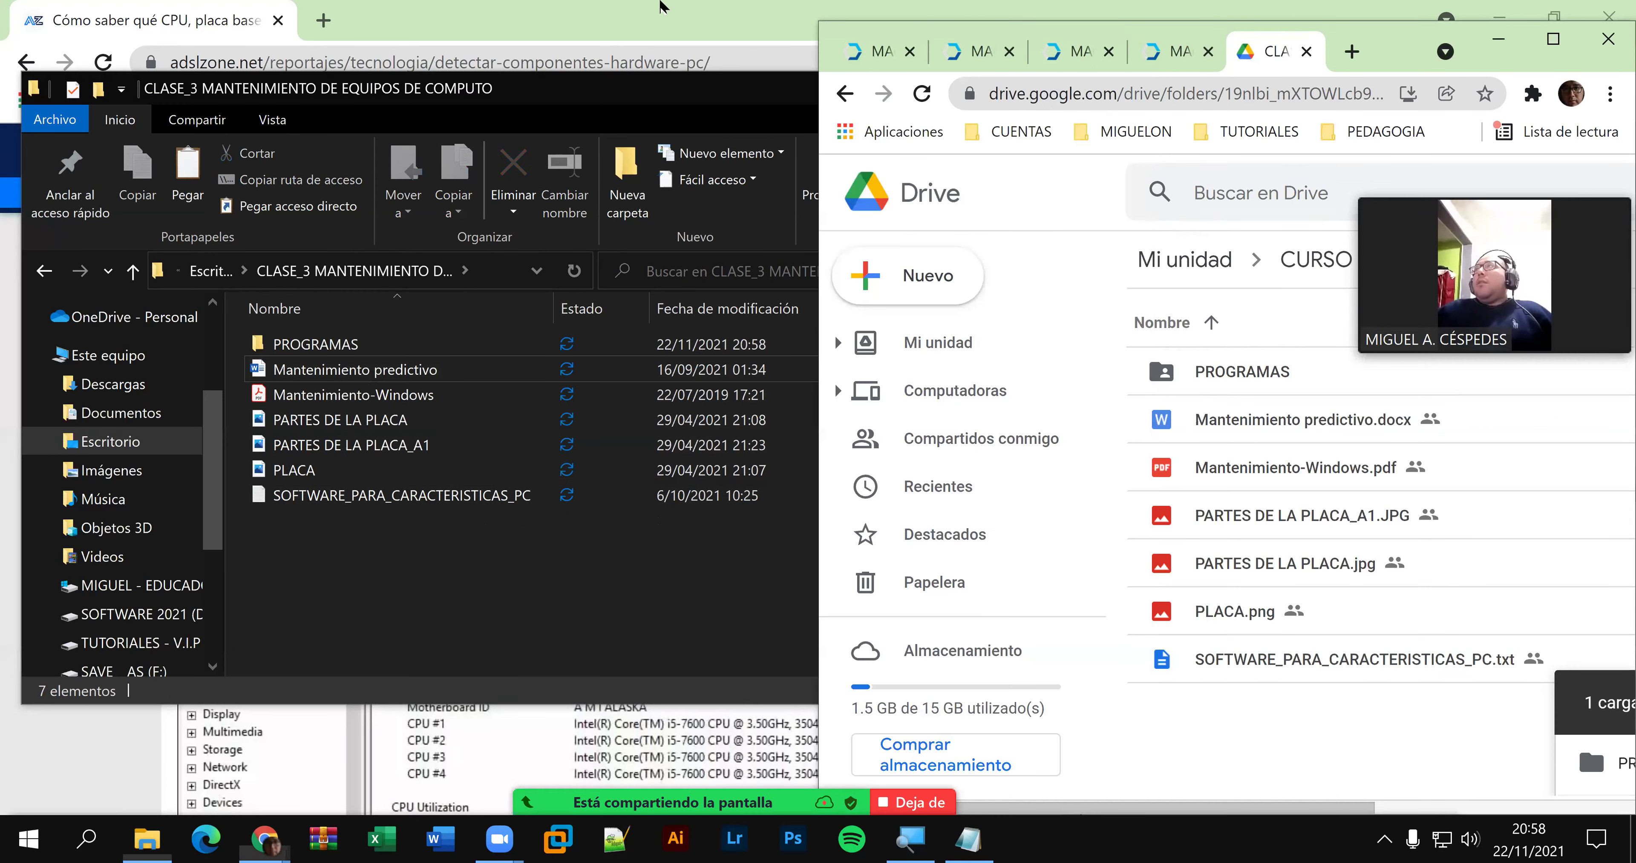
left_click(1608, 40)
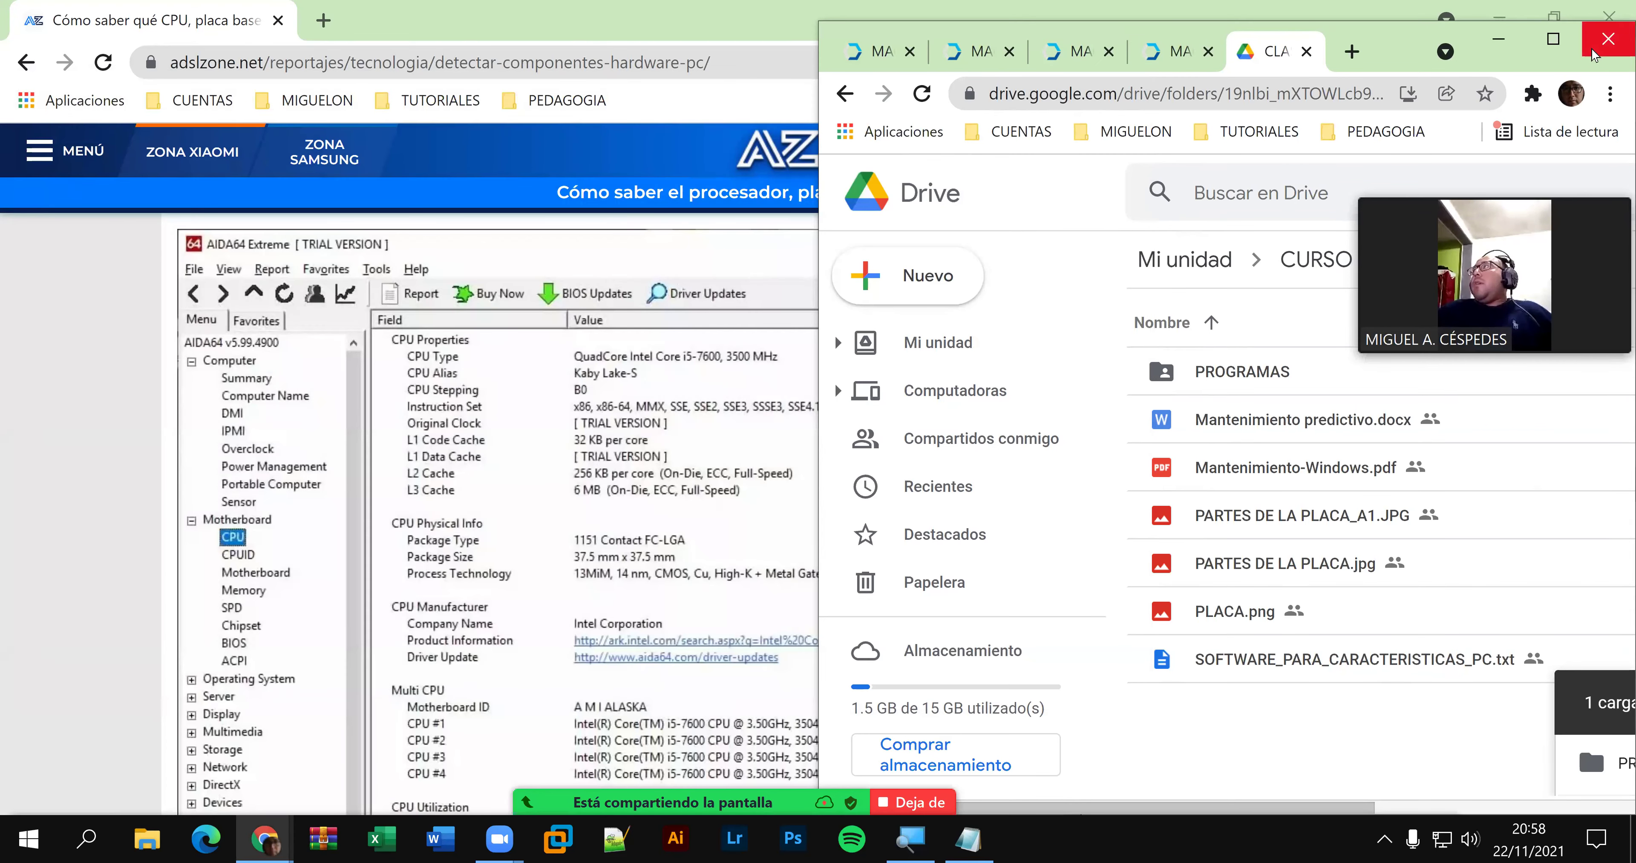
- Open Drive's uploaded PROGRAMAS folder to verify its five installers, then return to the article
key("alt+Tab")
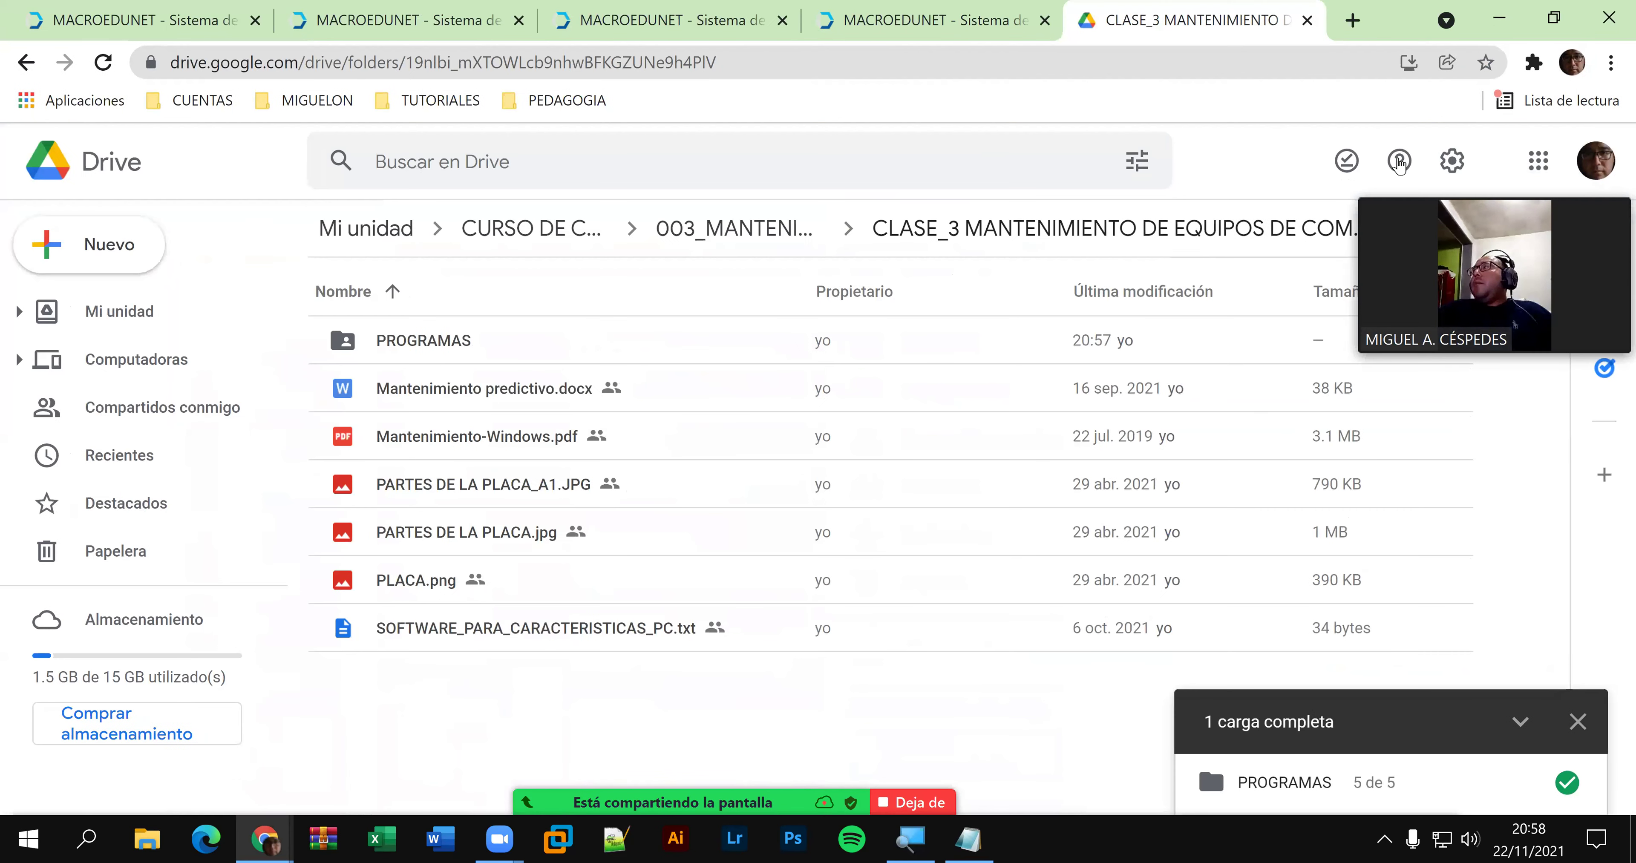
left_click(1578, 722)
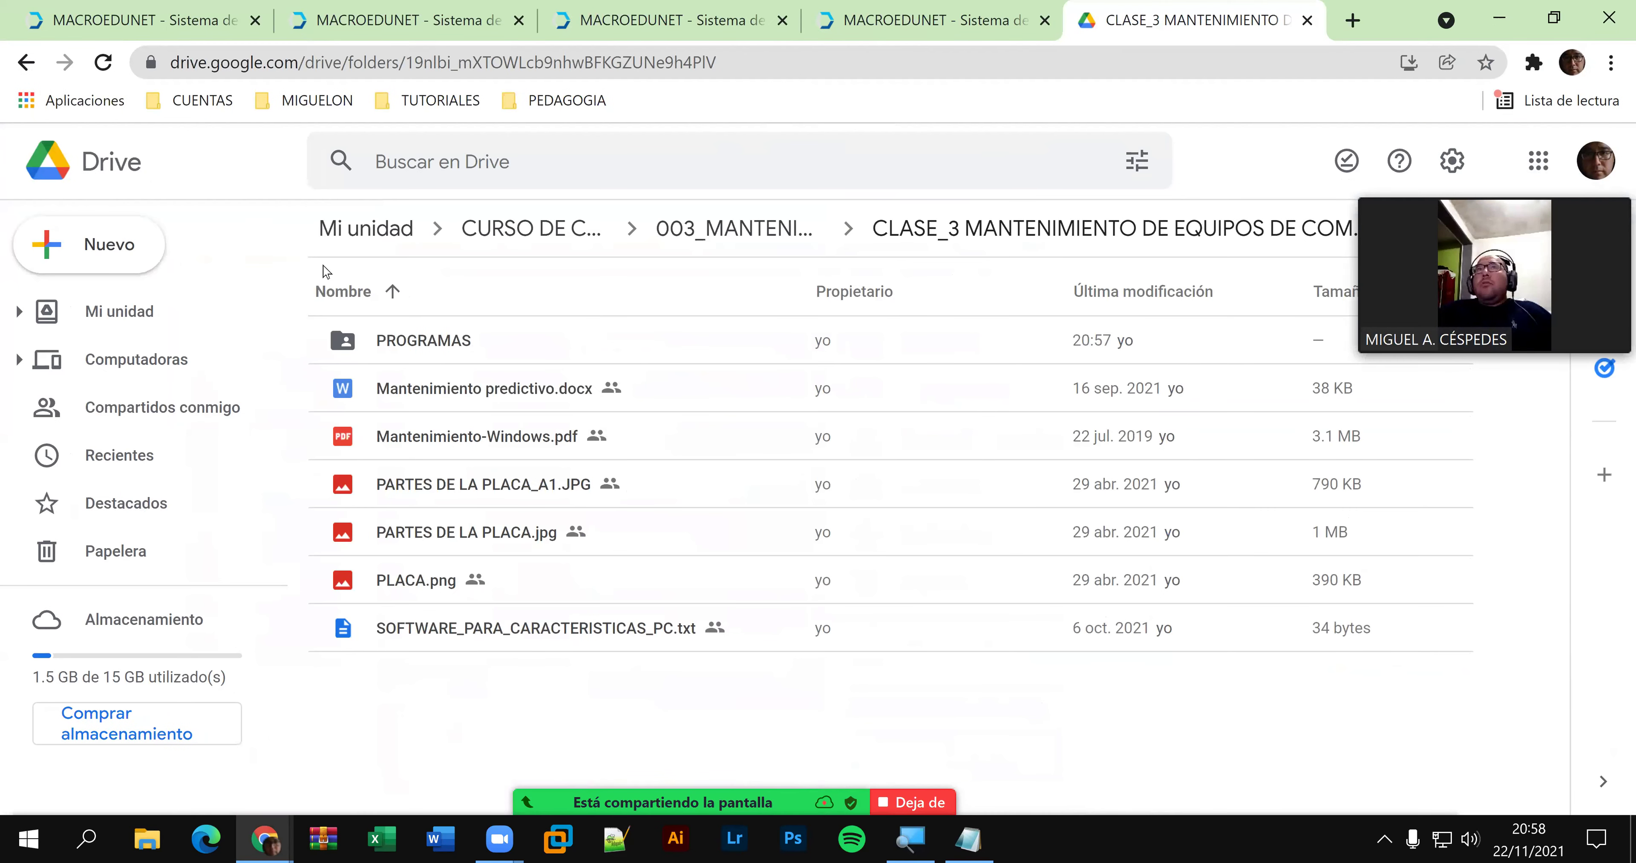
double_click(408, 337)
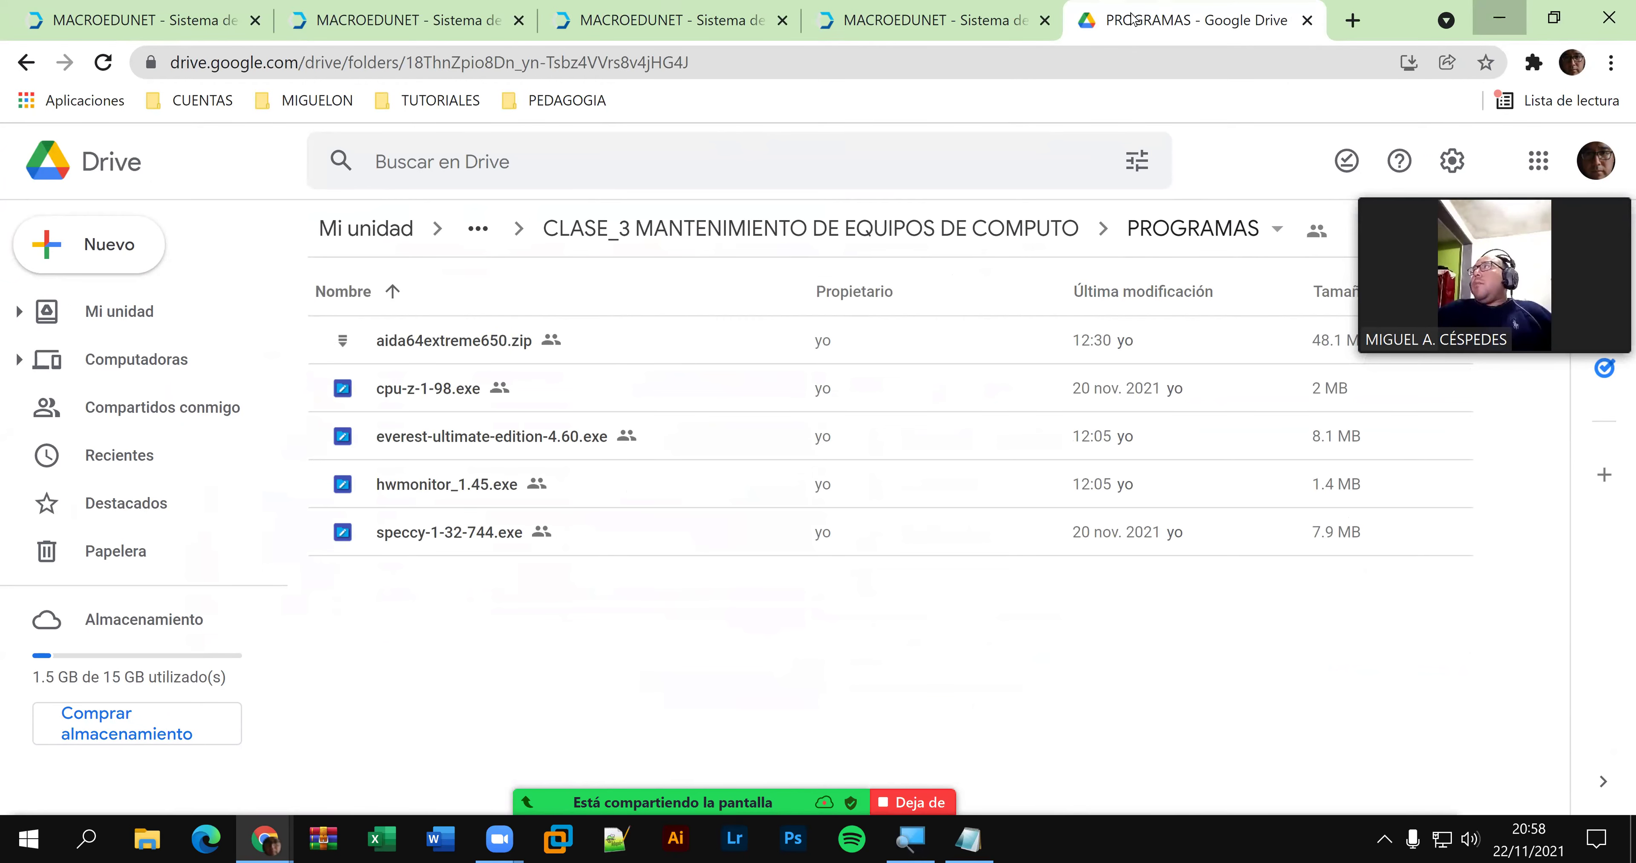
key("alt+Tab")
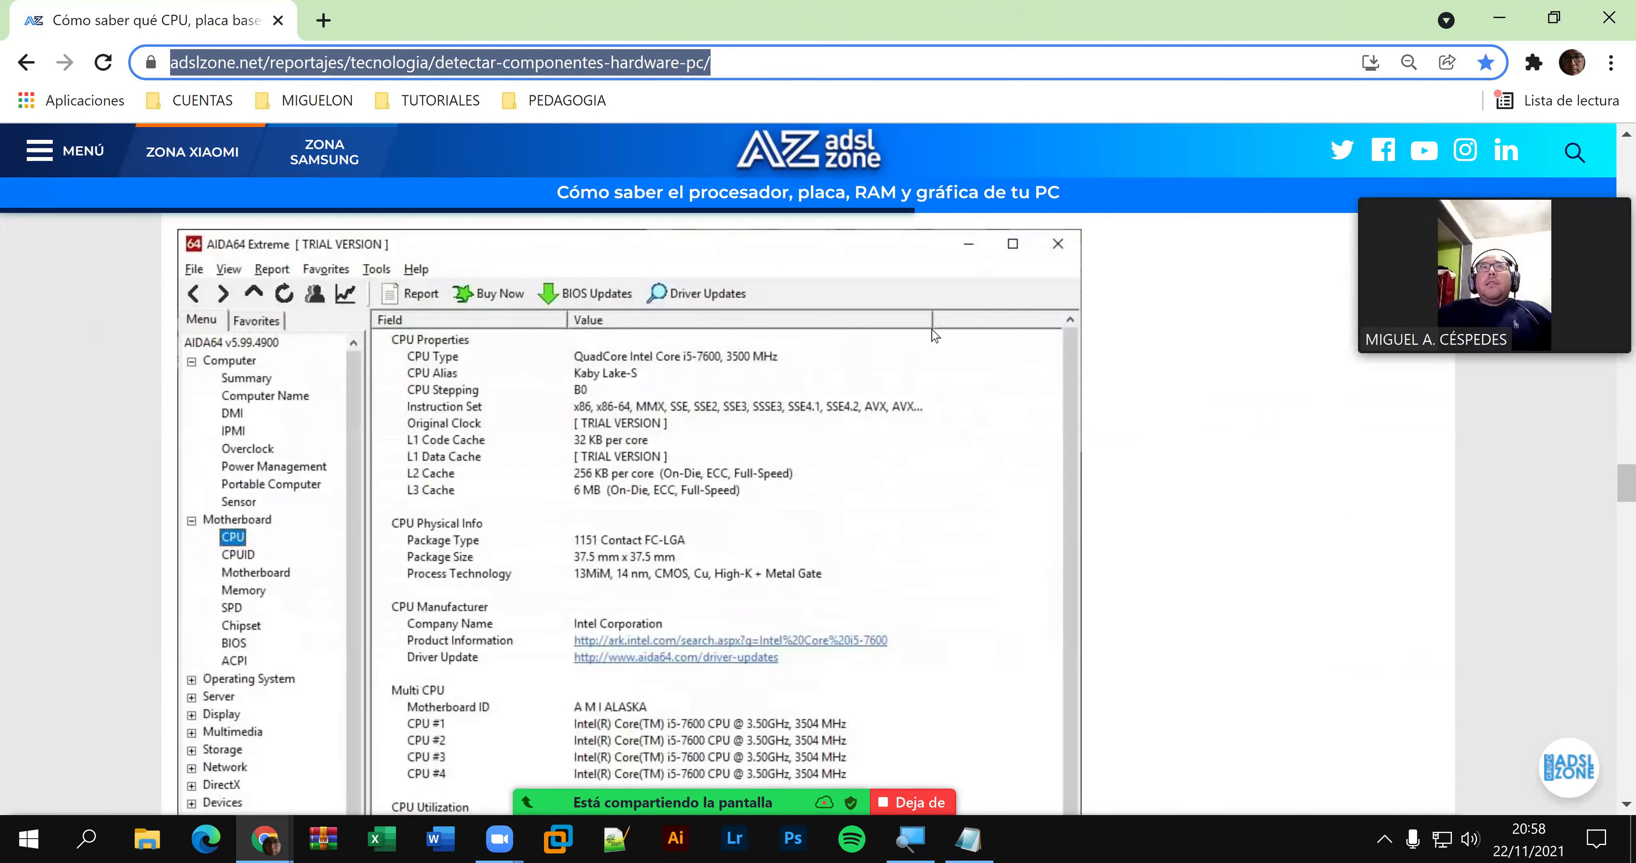
- Scroll down to the article's HWInfo section and follow DESCARGA HWINFO to its FossHub page
scroll(932, 334, "down", 6)
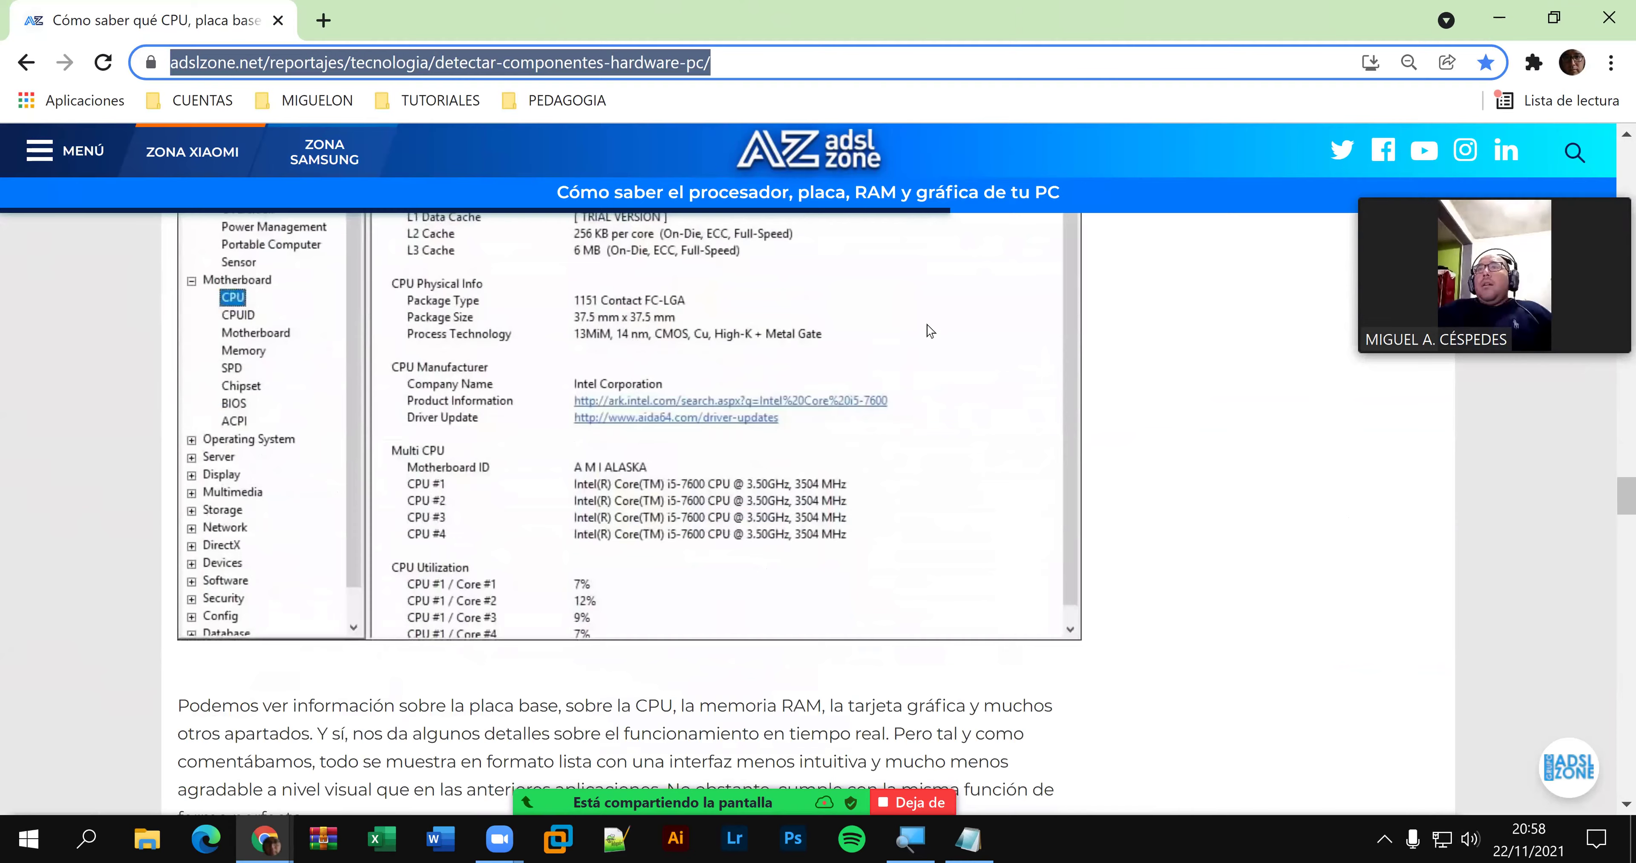
scroll(930, 329, "down", 3)
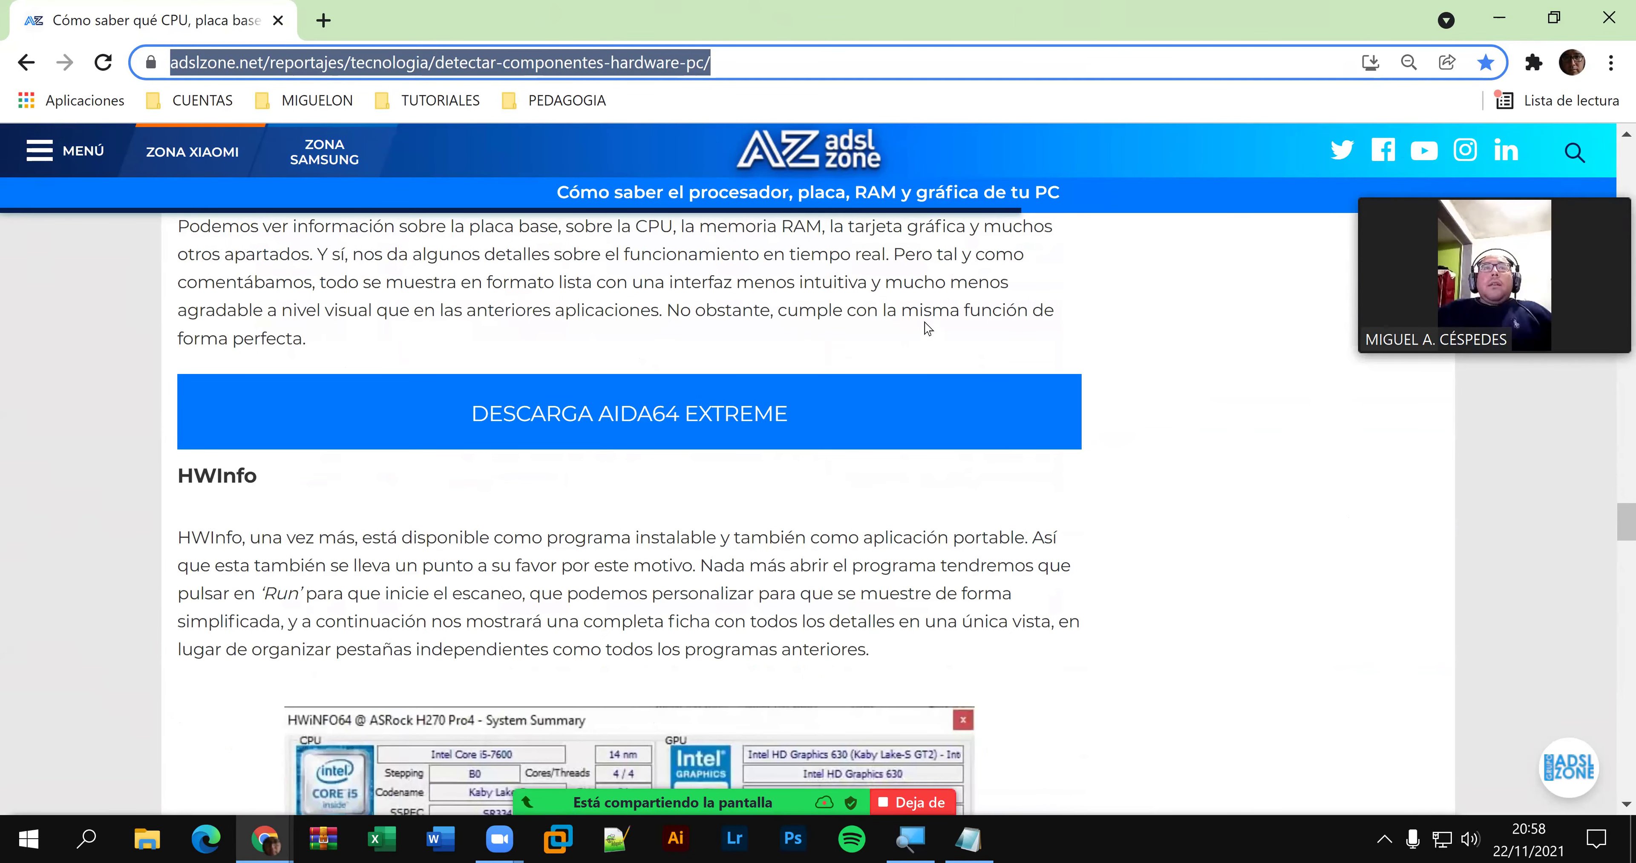
scroll(926, 331, "down", 3)
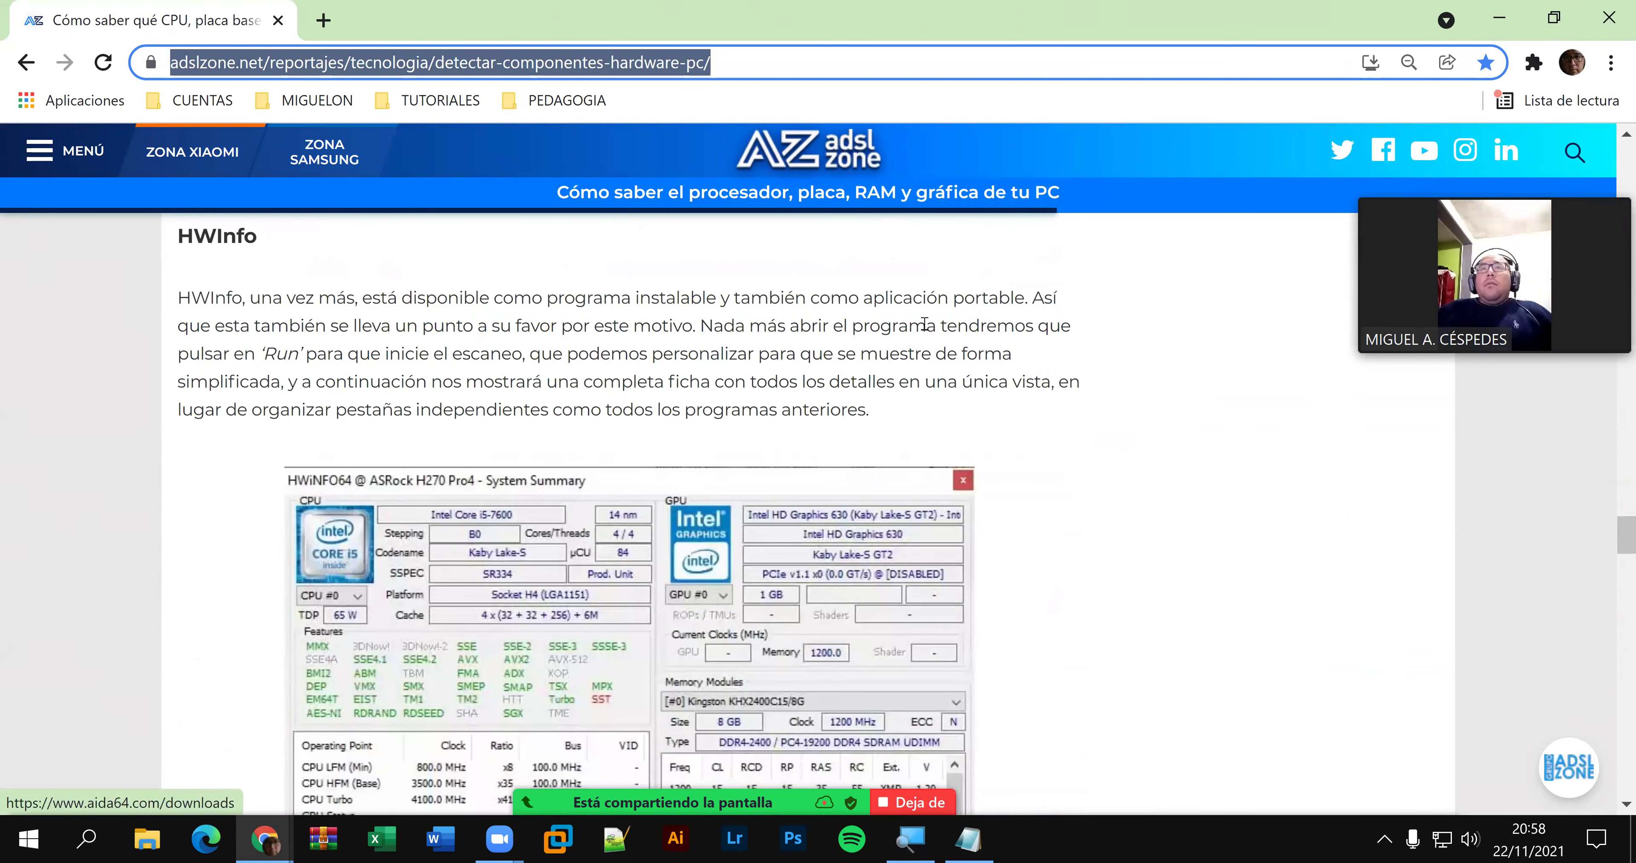
scroll(925, 325, "down", 2)
scroll(925, 323, "down", 12)
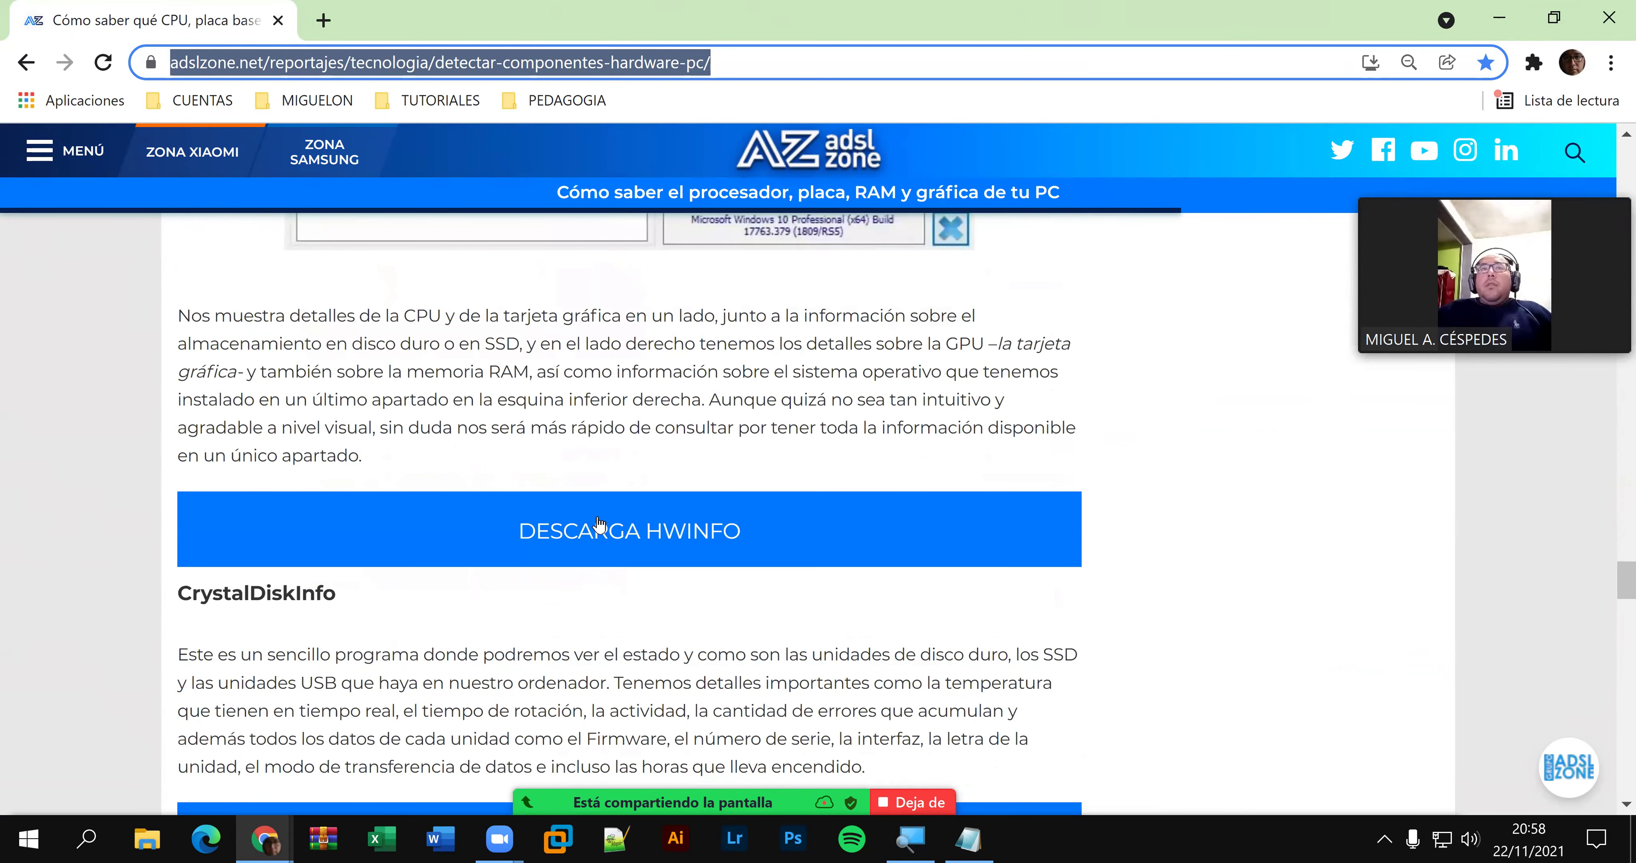
left_click(599, 524)
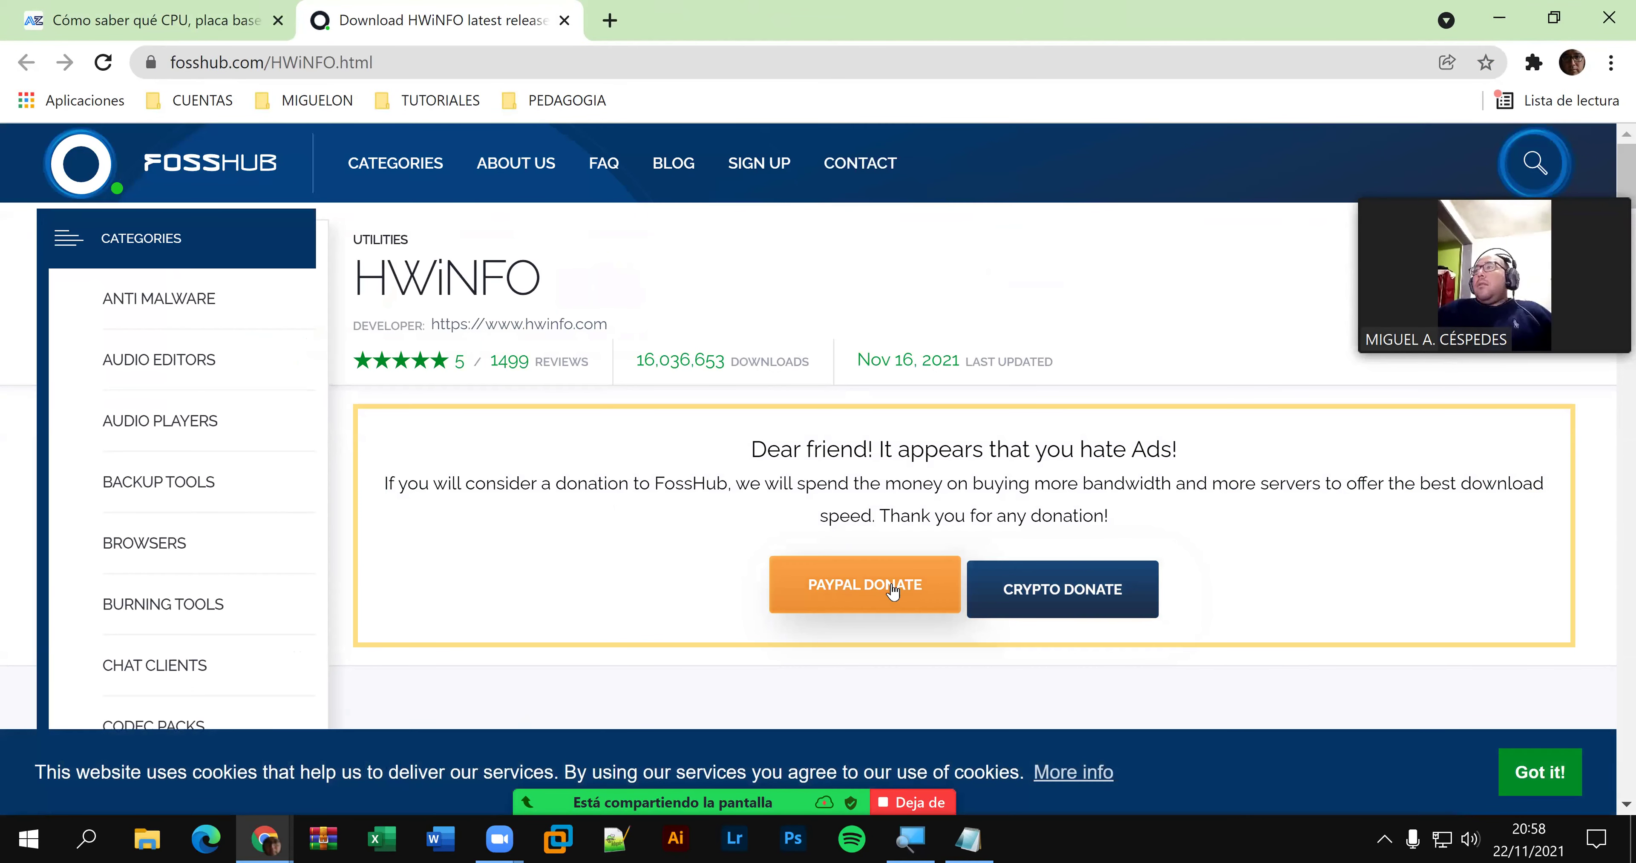
- Download the hwi_714 HWiNFO installer from FossHub, then close the FossHub page
scroll(889, 591, "down", 3)
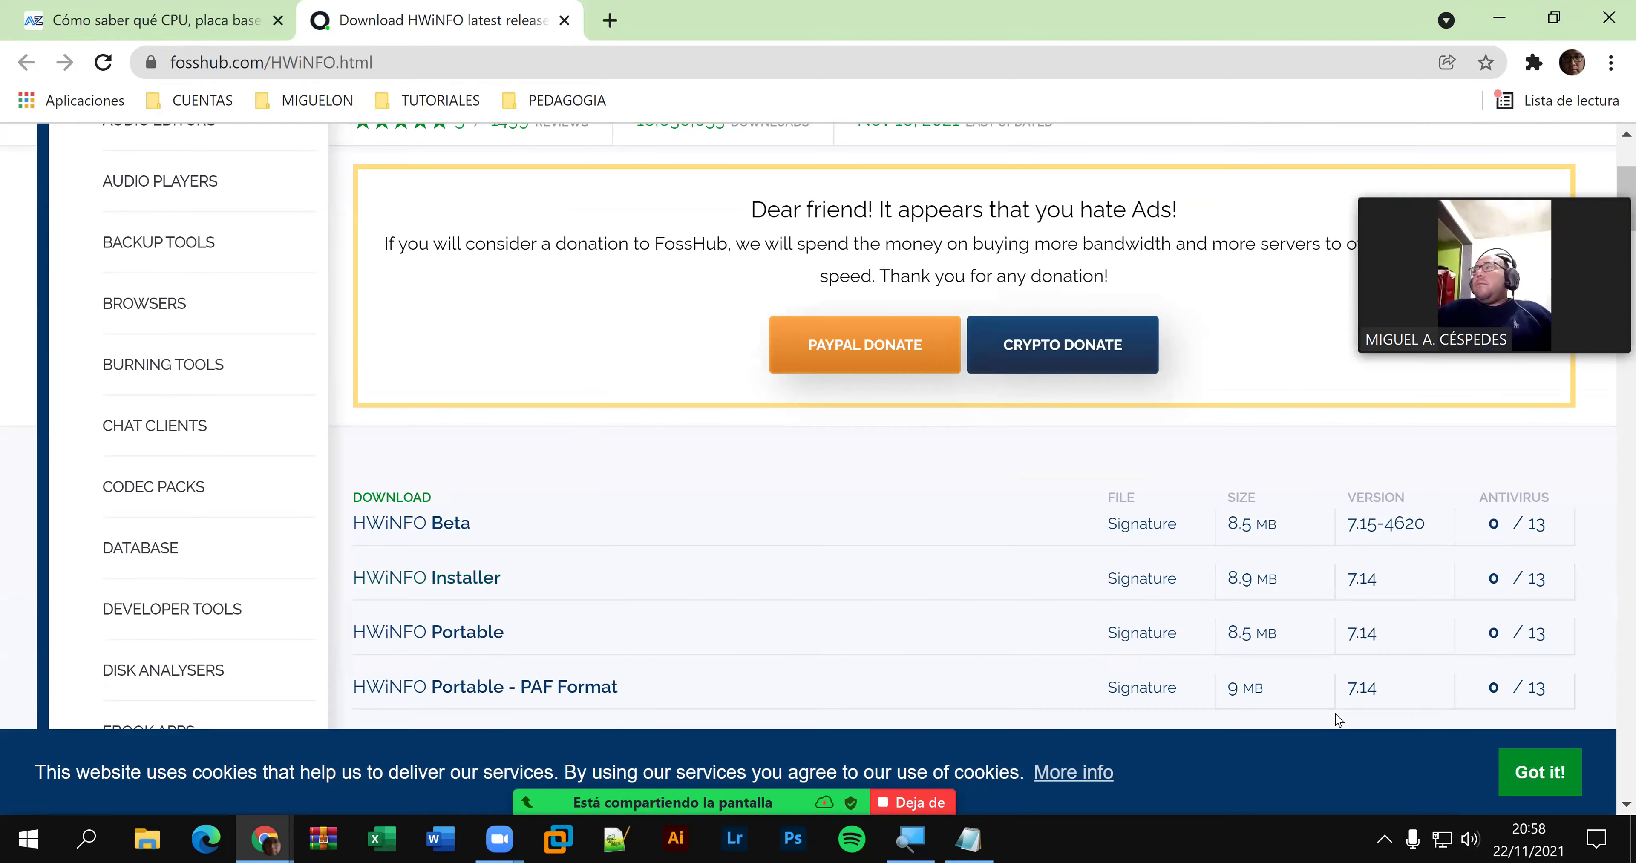
scroll(1055, 584, "down", 2)
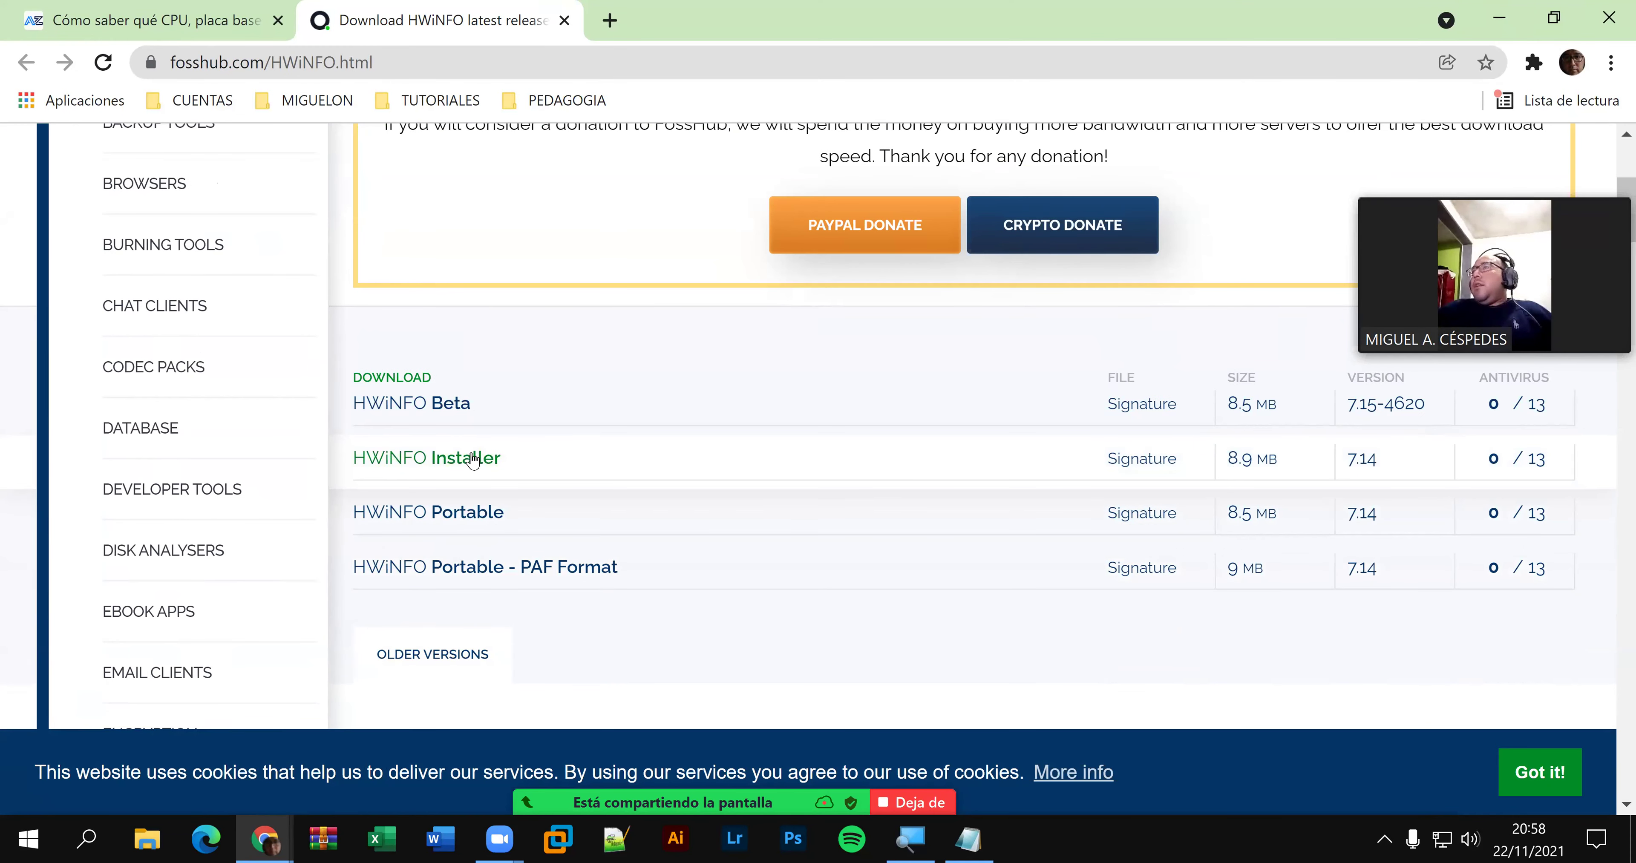
left_click(719, 468)
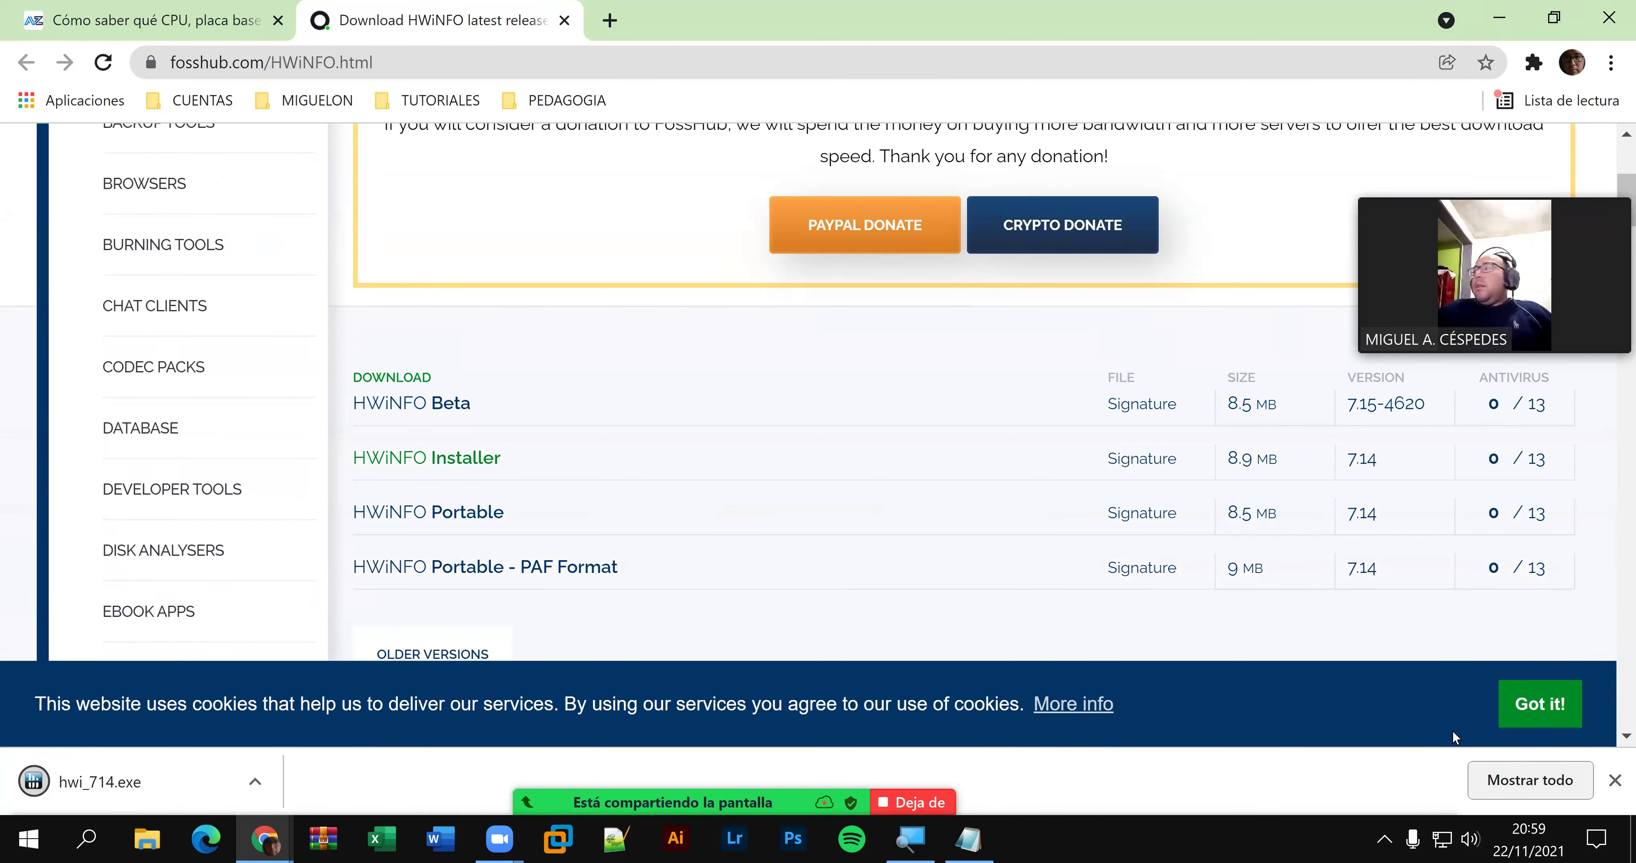
left_click(1499, 778)
left_click(564, 21)
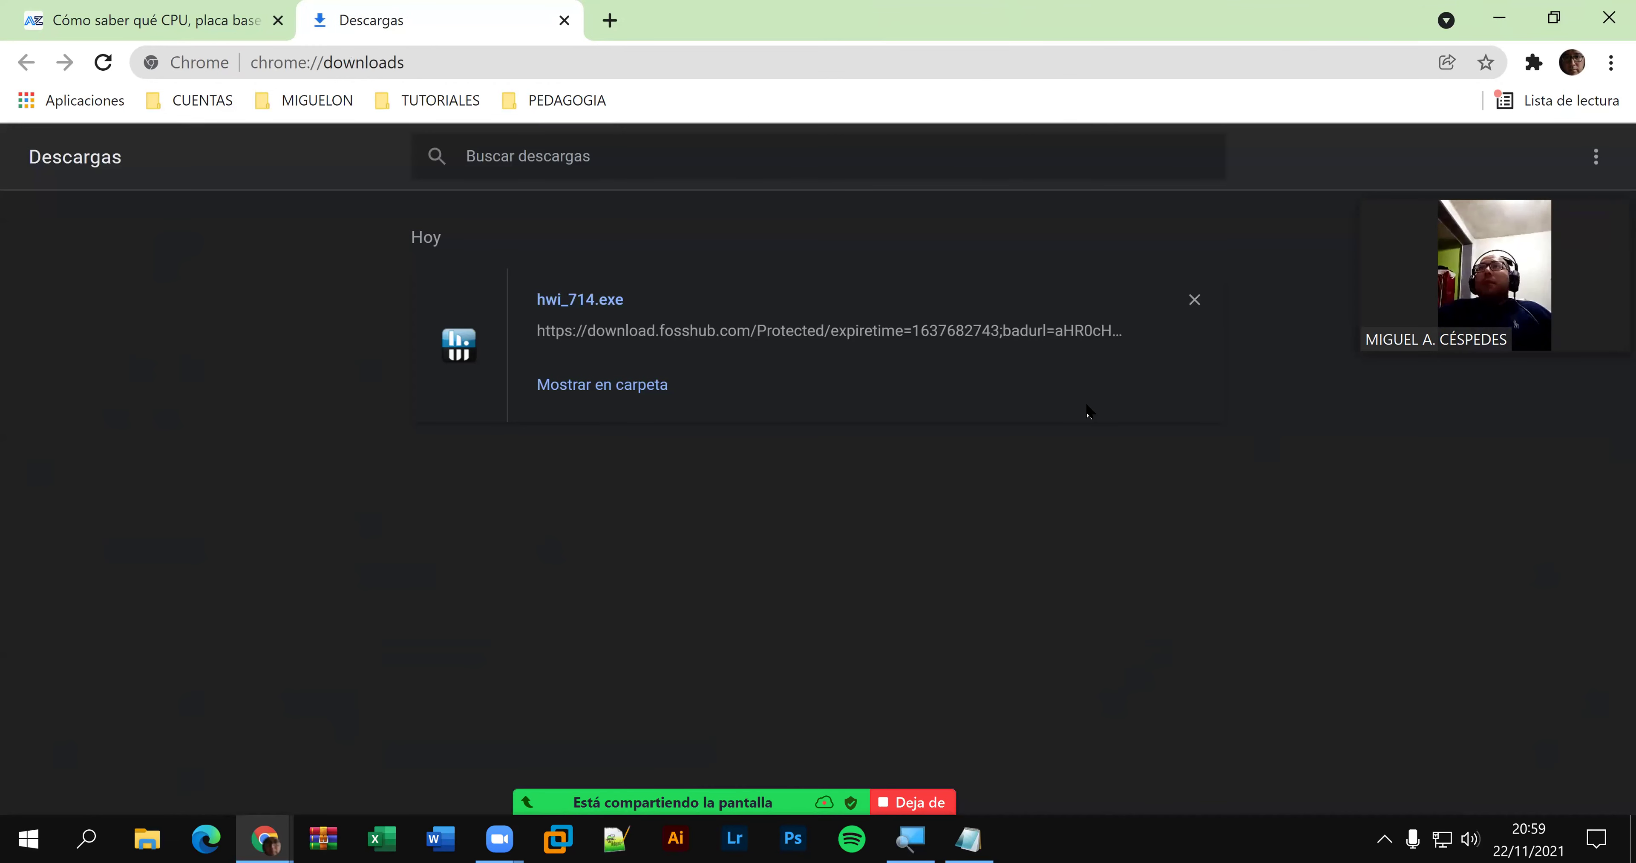
- Move hwi_714 from the Downloads folder onto the desktop
key("super+Down")
left_click(981, 436)
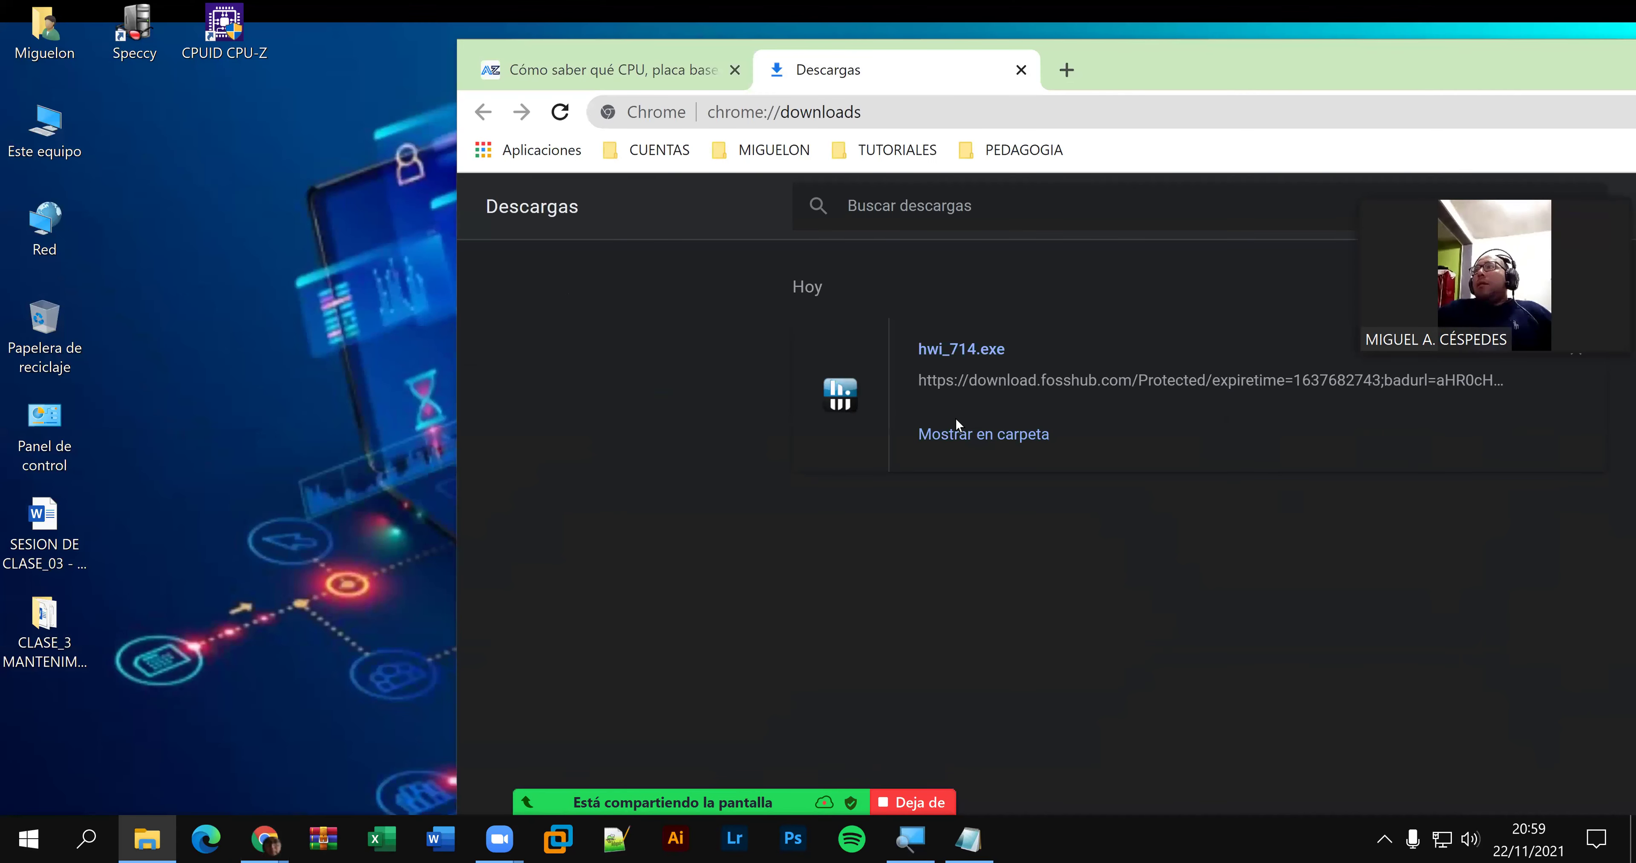
left_click_drag(285, 346, 160, 765)
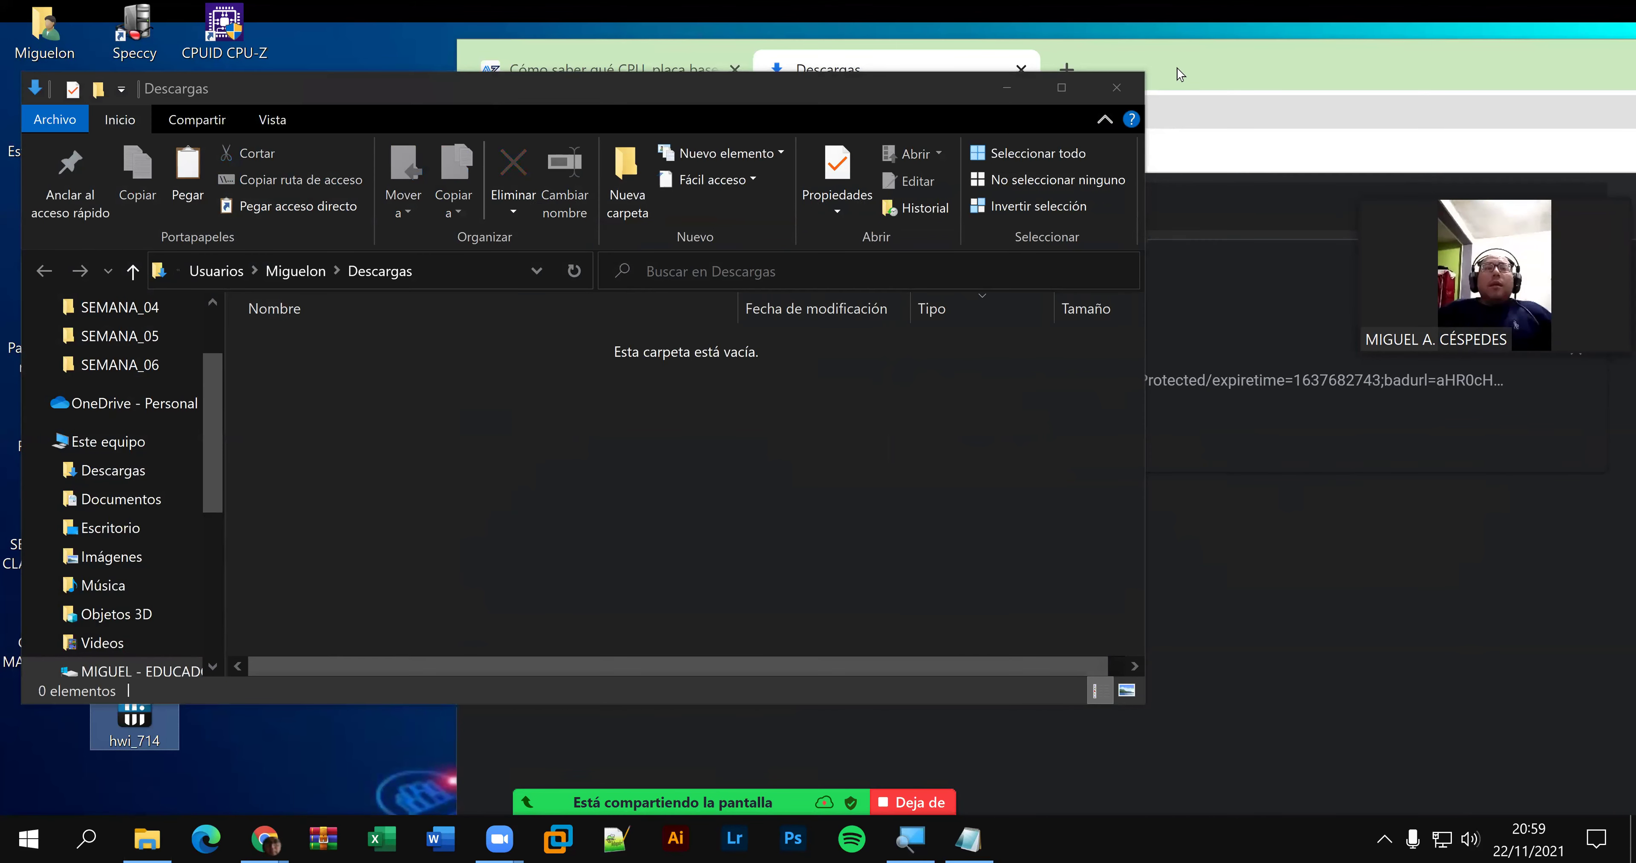
key("alt+F4")
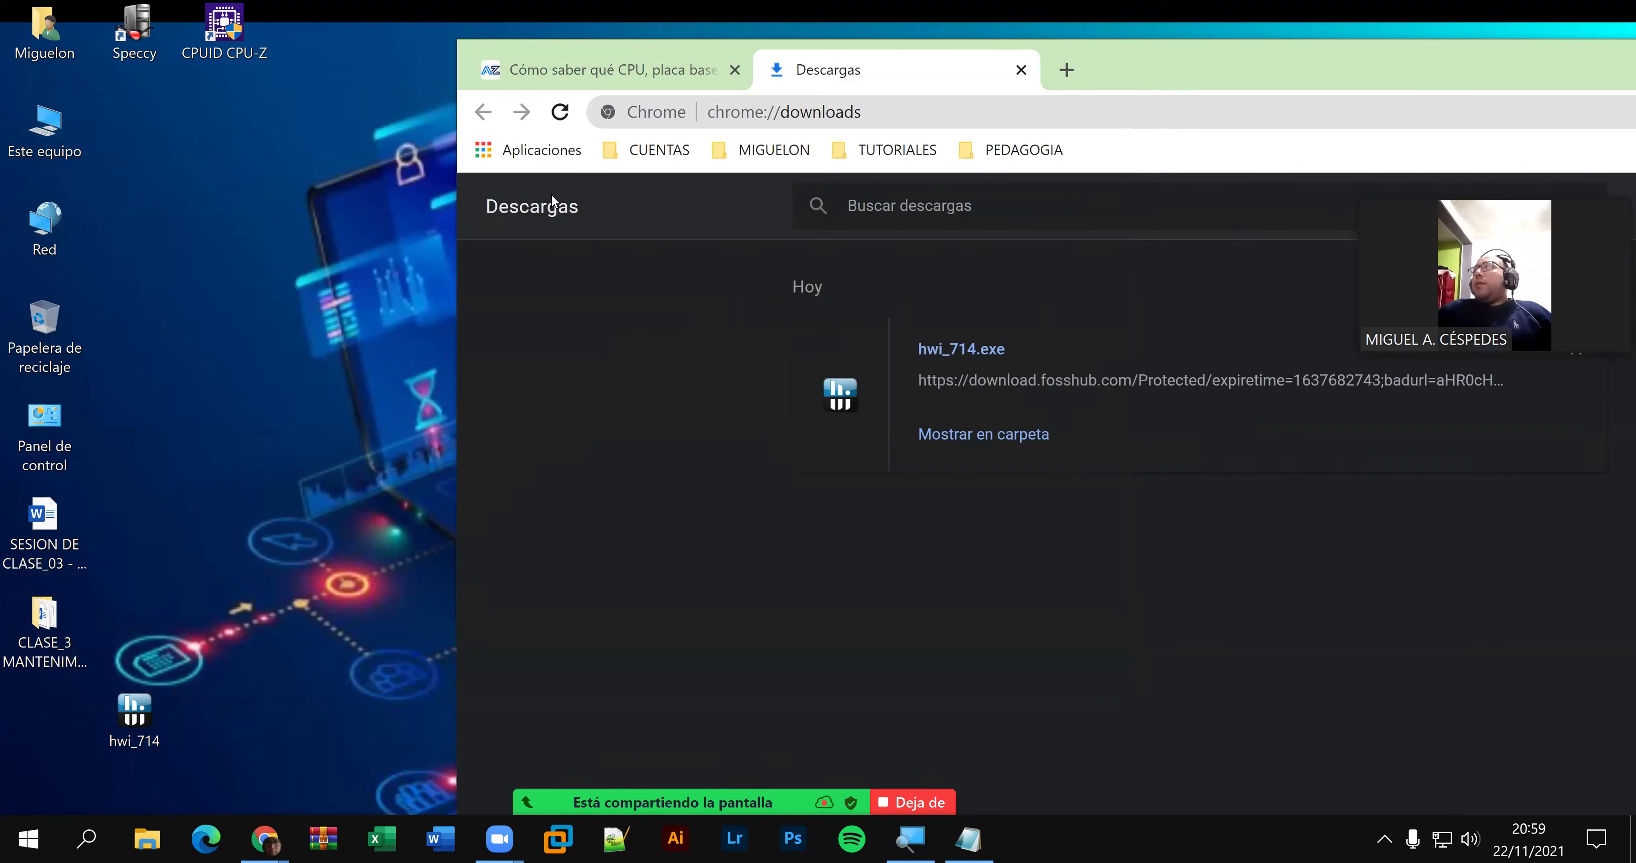
- Open the display scale options, then remove hwi_714.exe from Chrome's downloads list
right_click(123, 207)
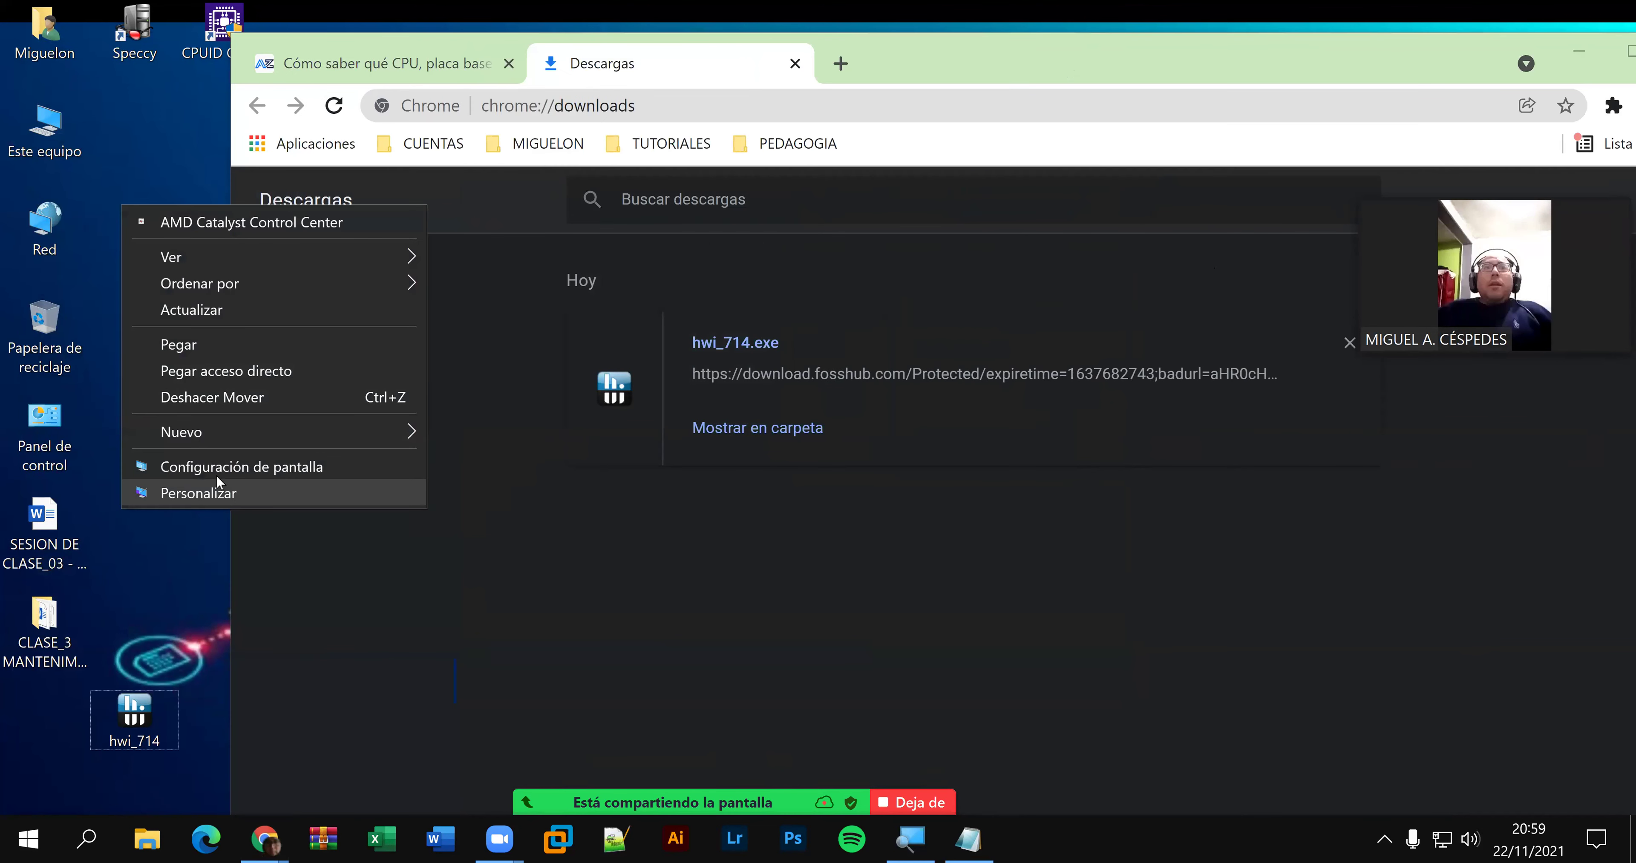
left_click(216, 464)
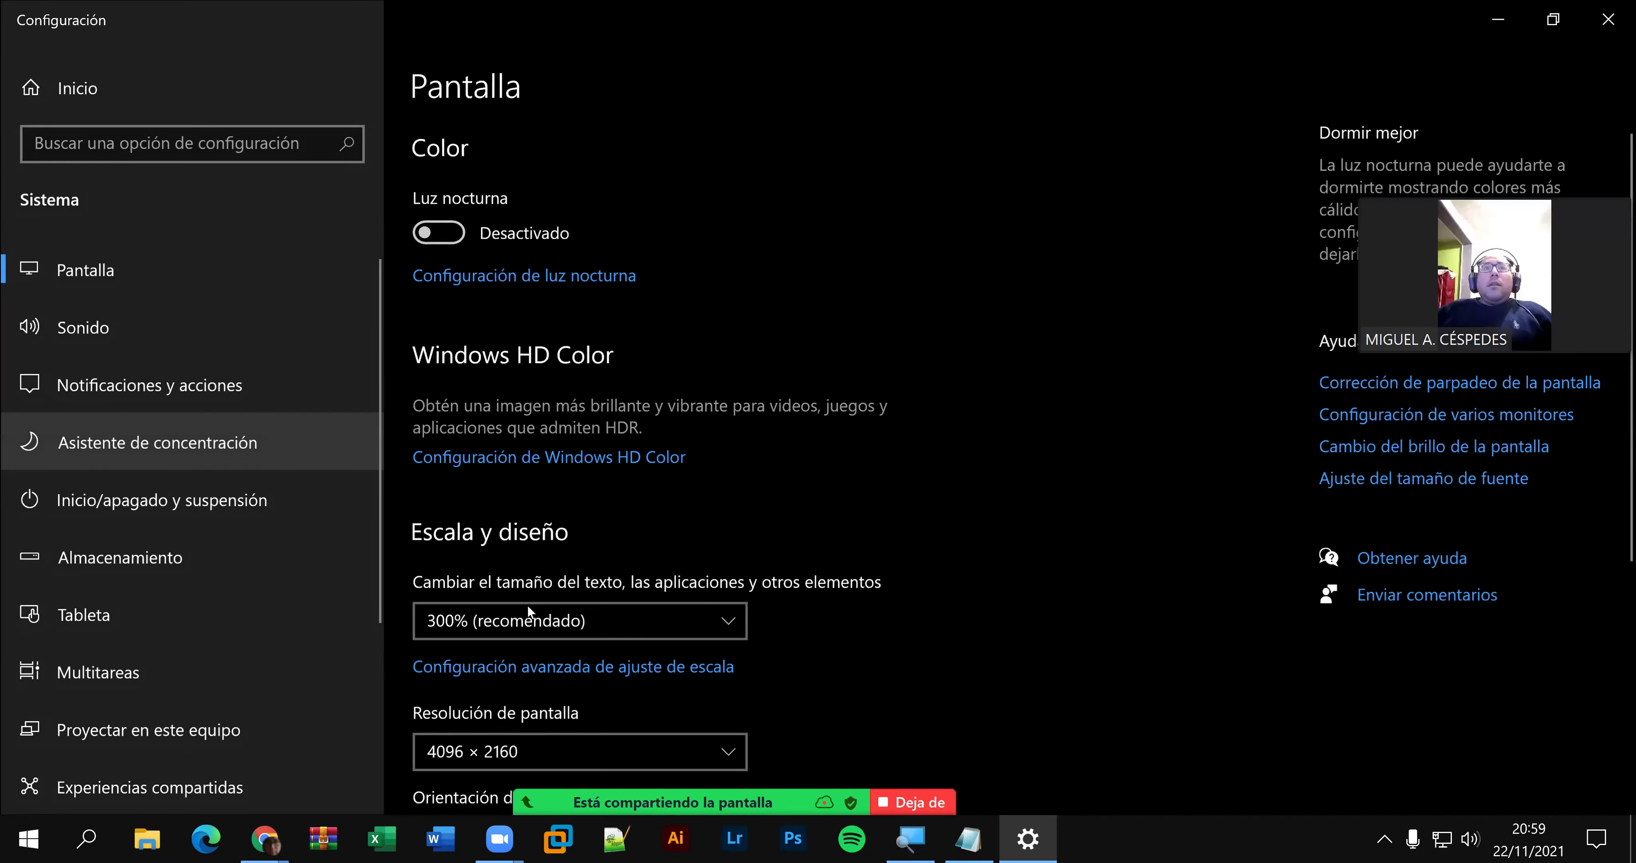
left_click(515, 622)
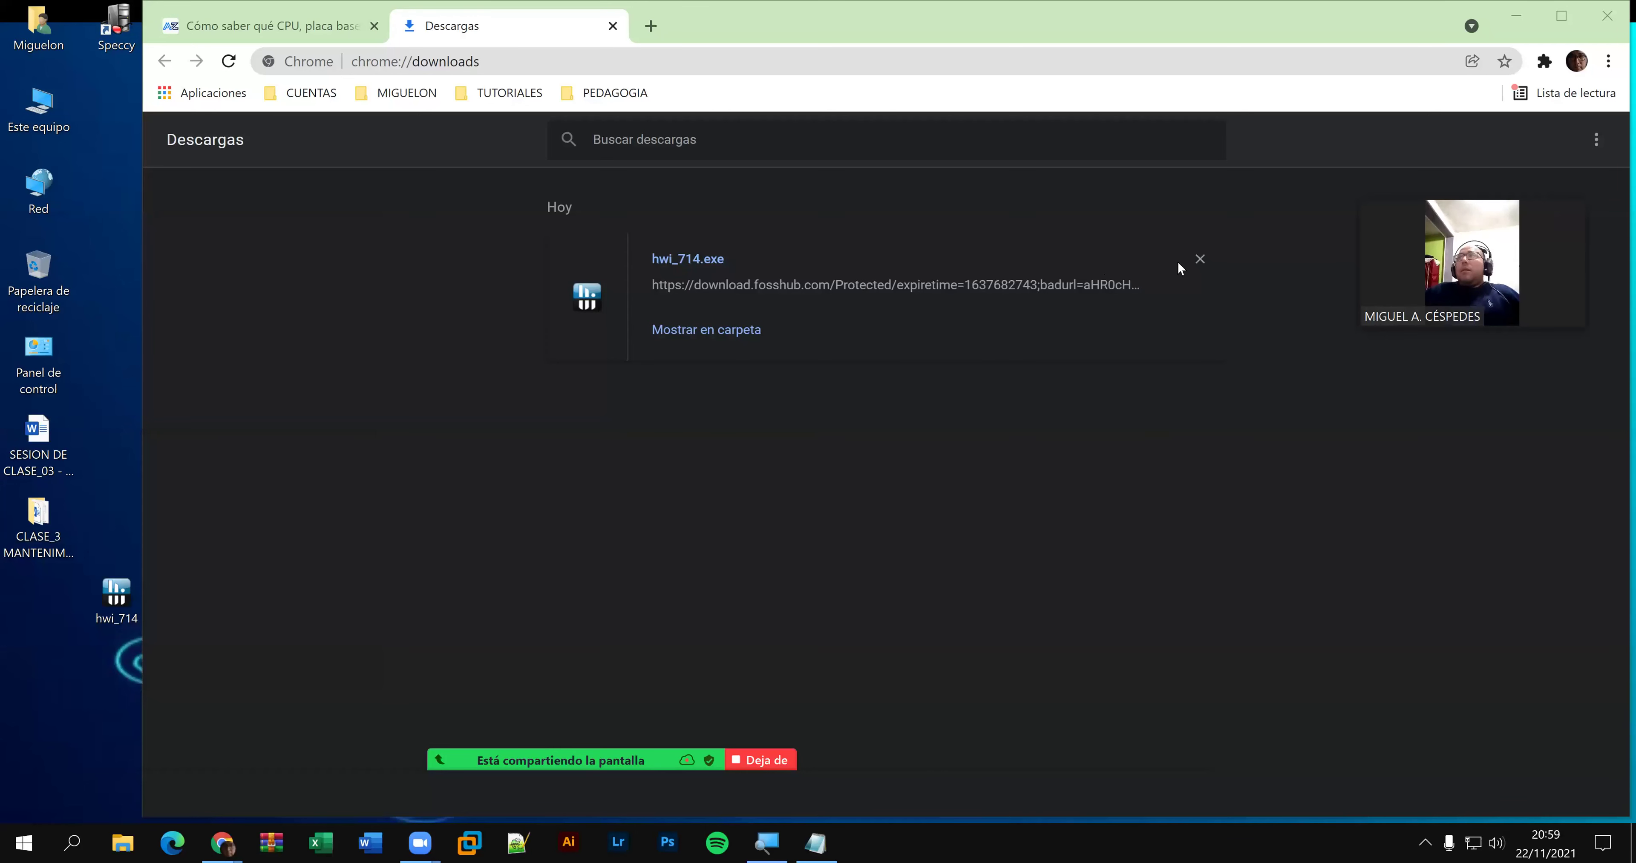
left_click(1202, 261)
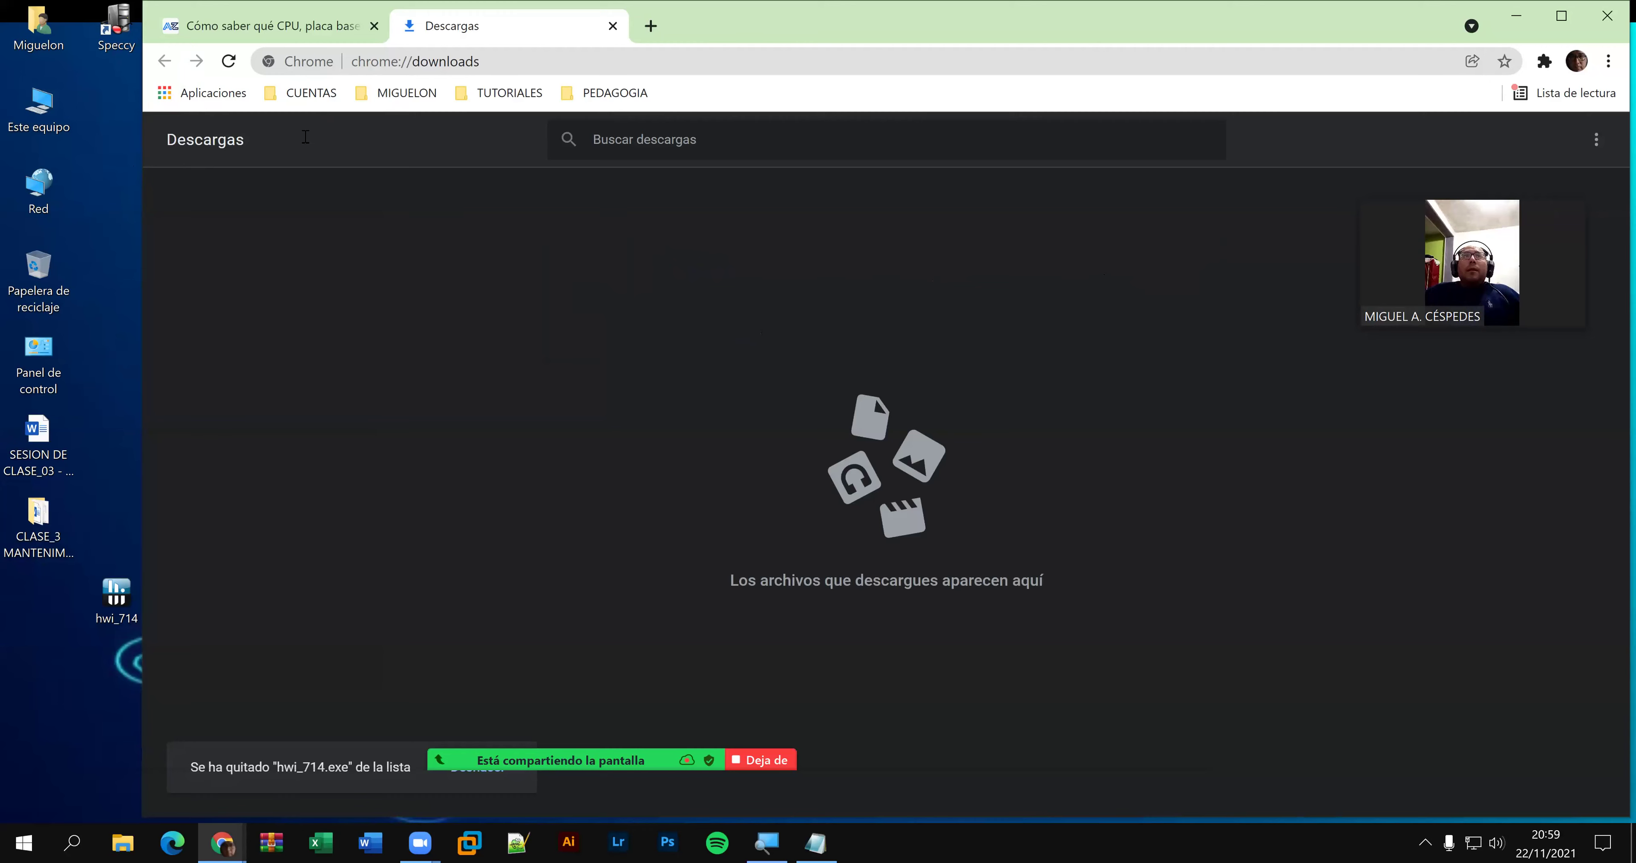
left_click_drag(306, 136, 264, 137)
- Back on the adslzone article, open the CRYSTALDISKINFO download page in a new tab
key("ctrl+Tab")
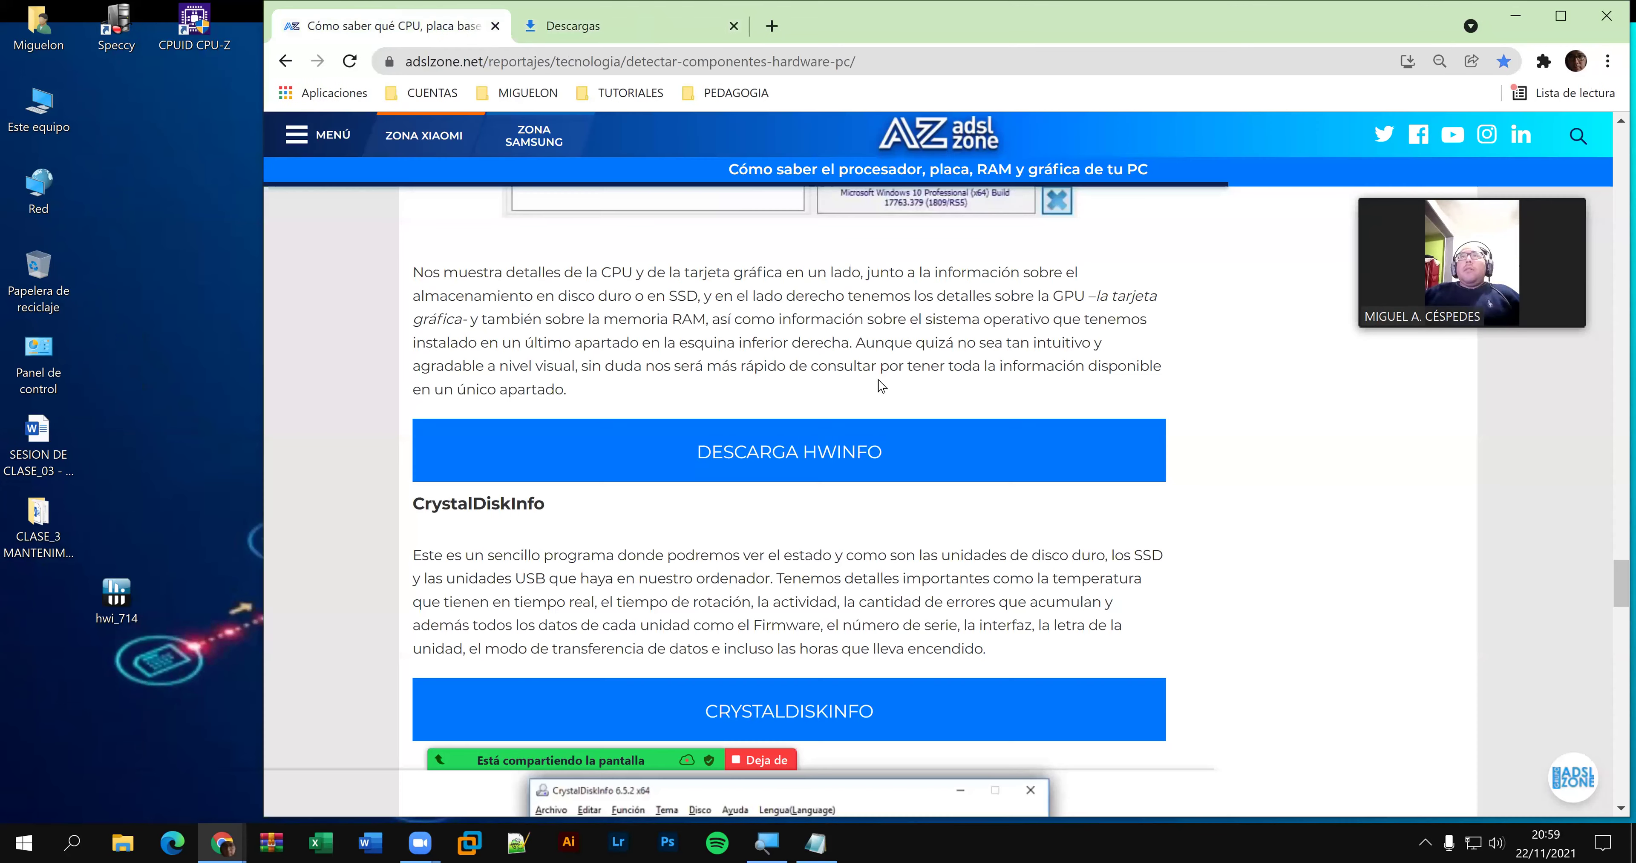
scroll(861, 371, "down", 3)
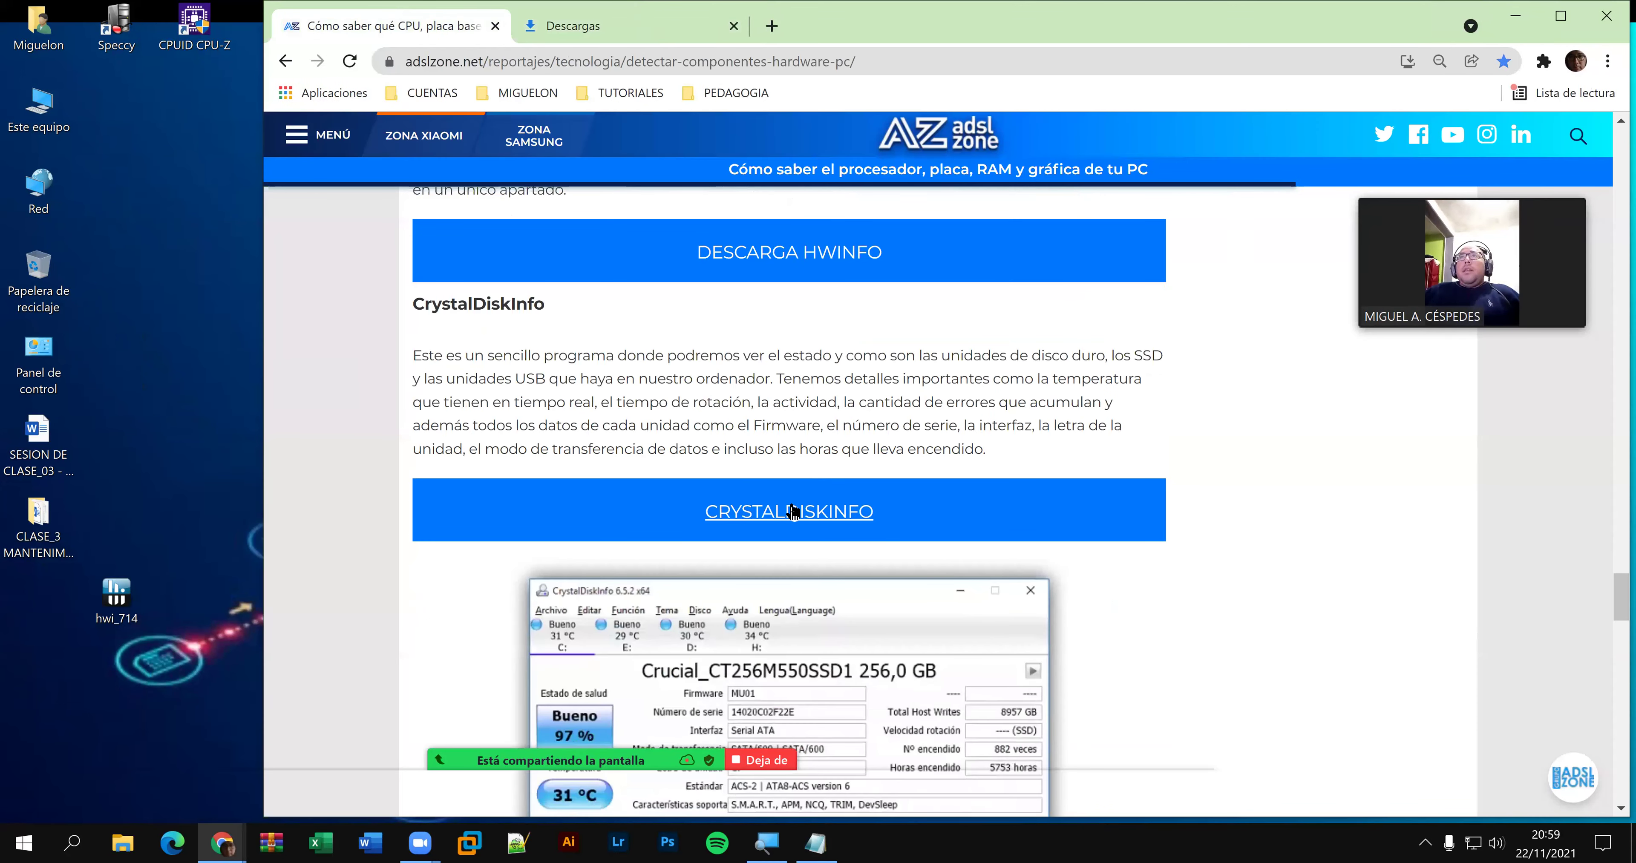
scroll(808, 482, "down", 2)
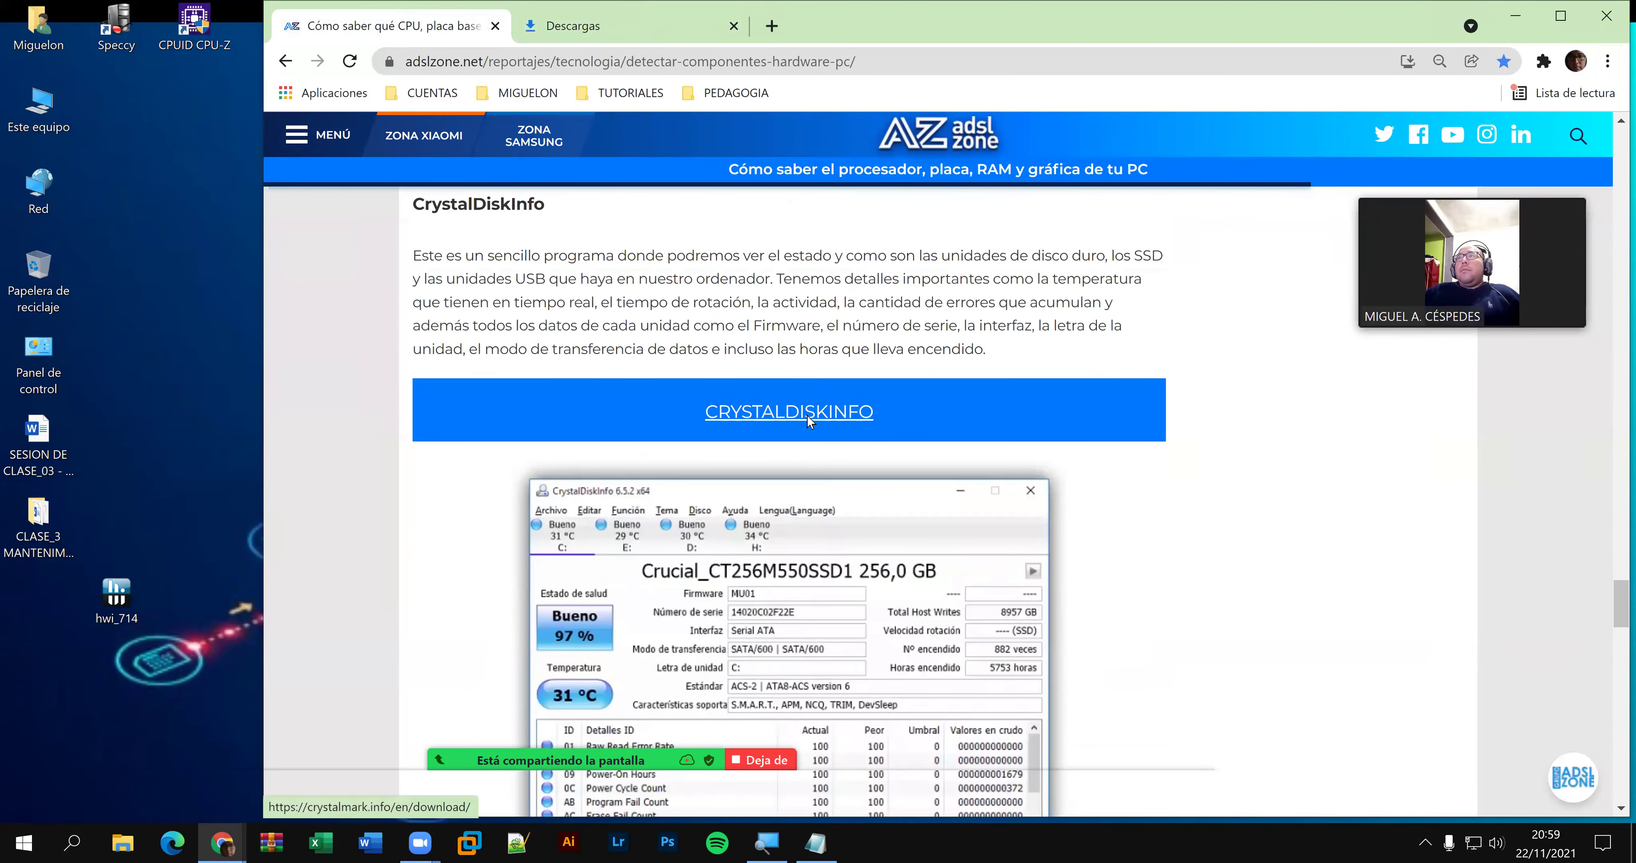
scroll(808, 418, "down", 7)
scroll(809, 412, "up", 4)
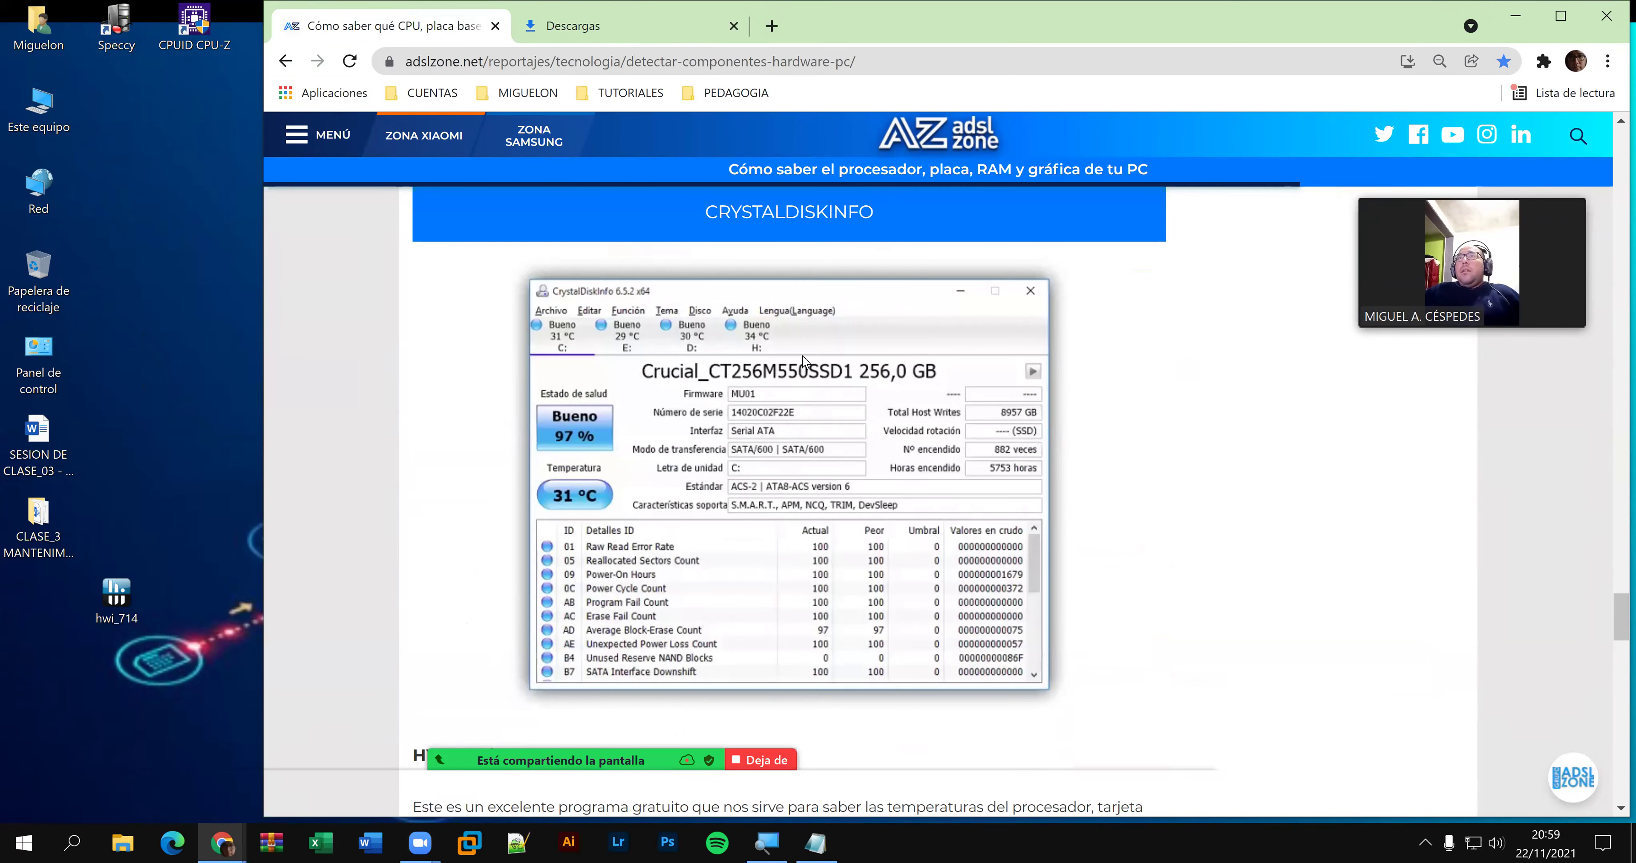
scroll(809, 411, "up", 3)
left_click(775, 411)
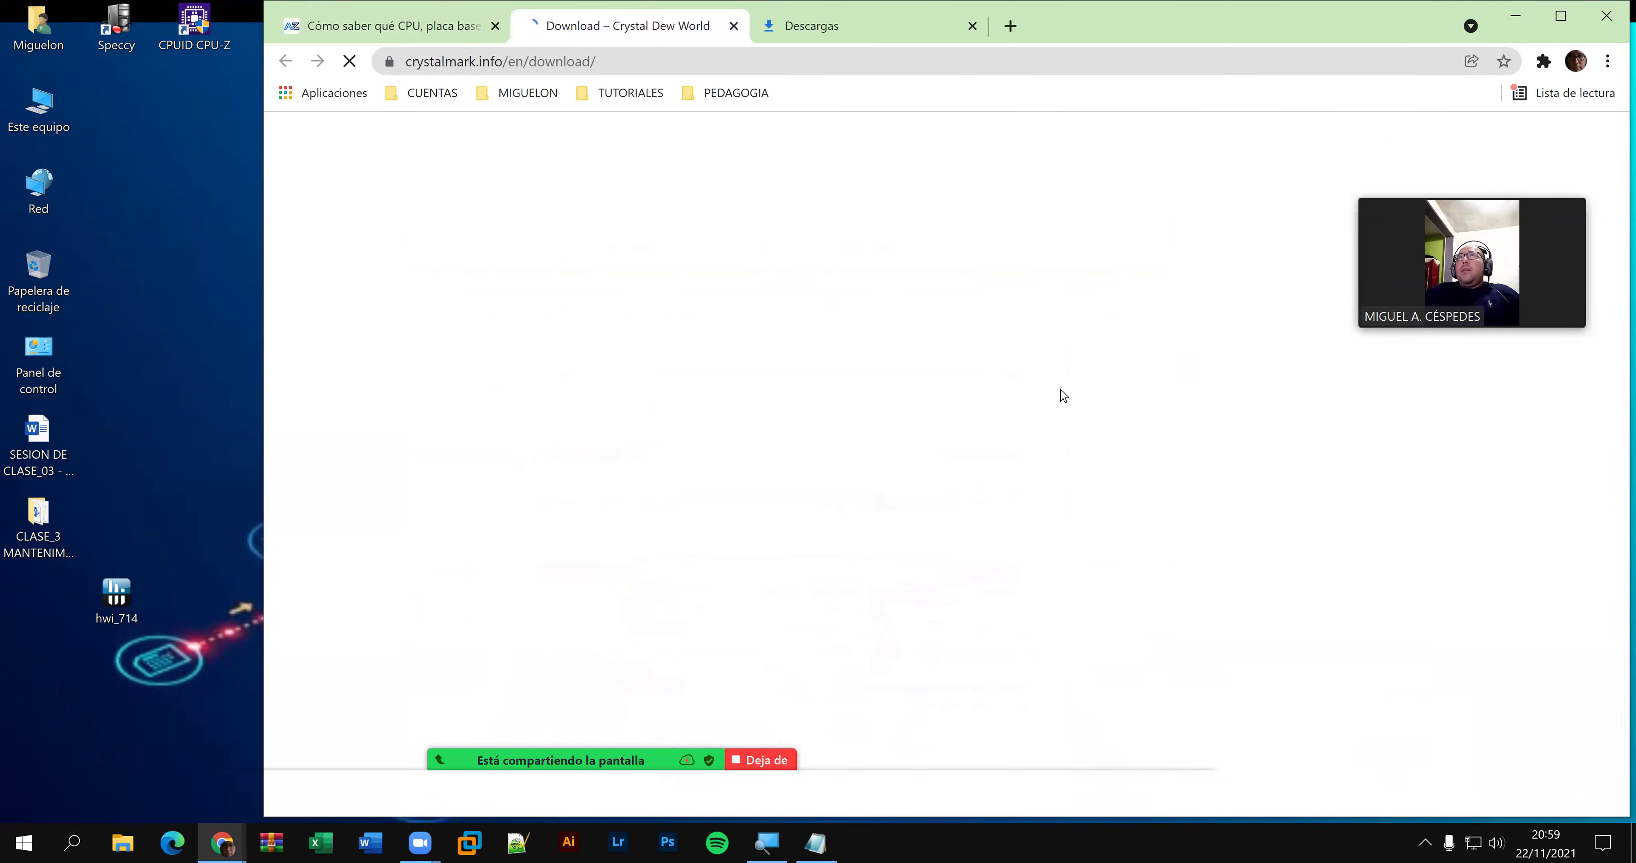
- Download the CrystalDiskMark 7.0.0h Standard Edition exe installer from OSDN
scroll(950, 431, "down", 4)
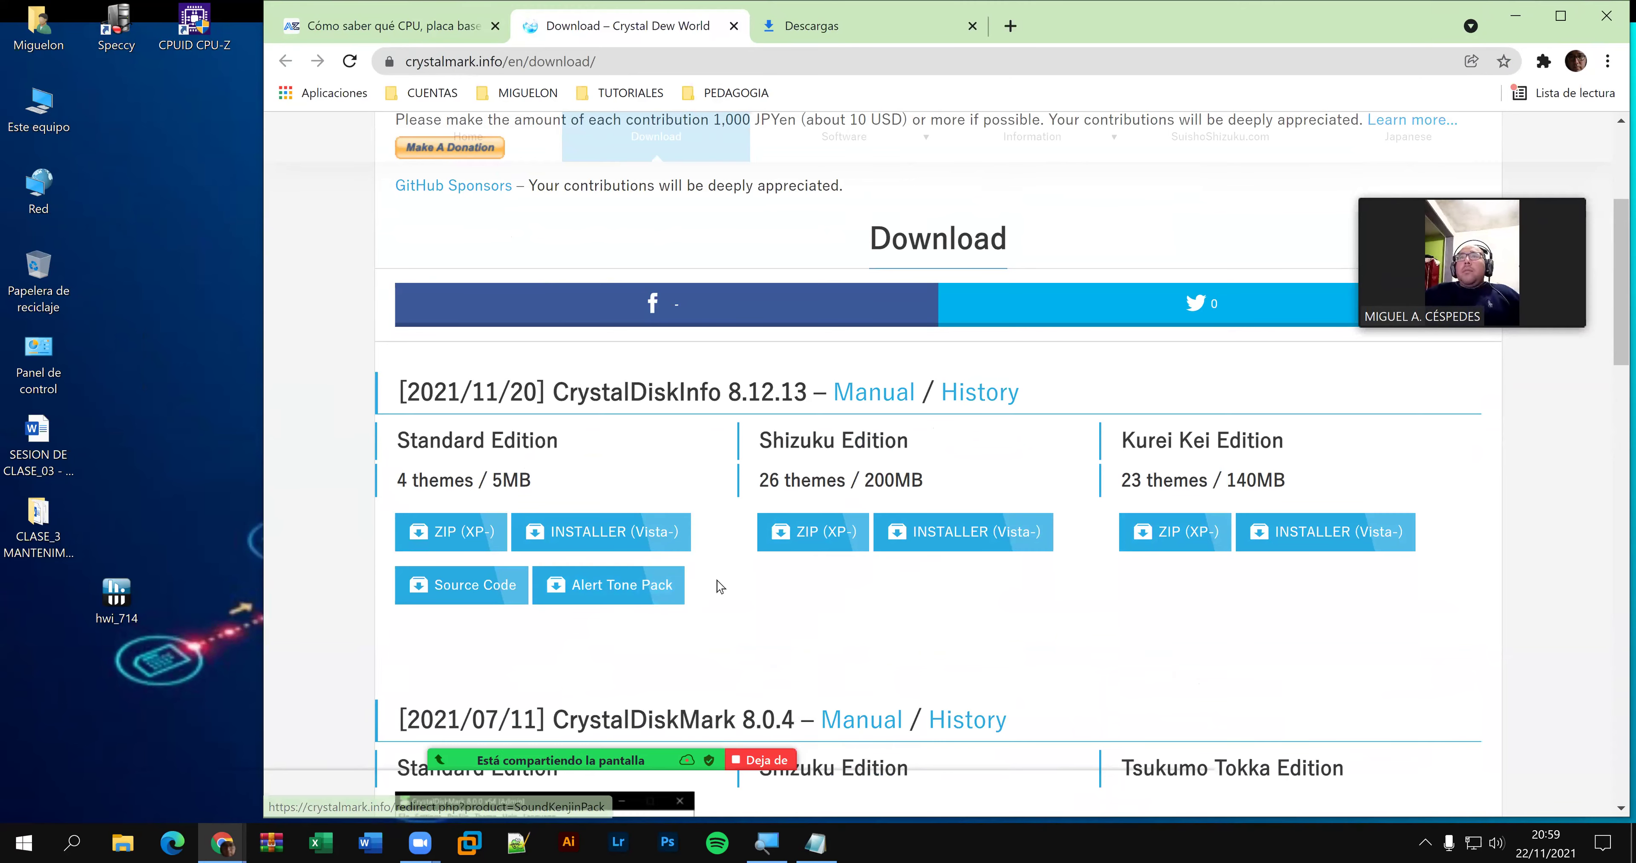
scroll(718, 585, "down", 5)
scroll(721, 579, "down", 1)
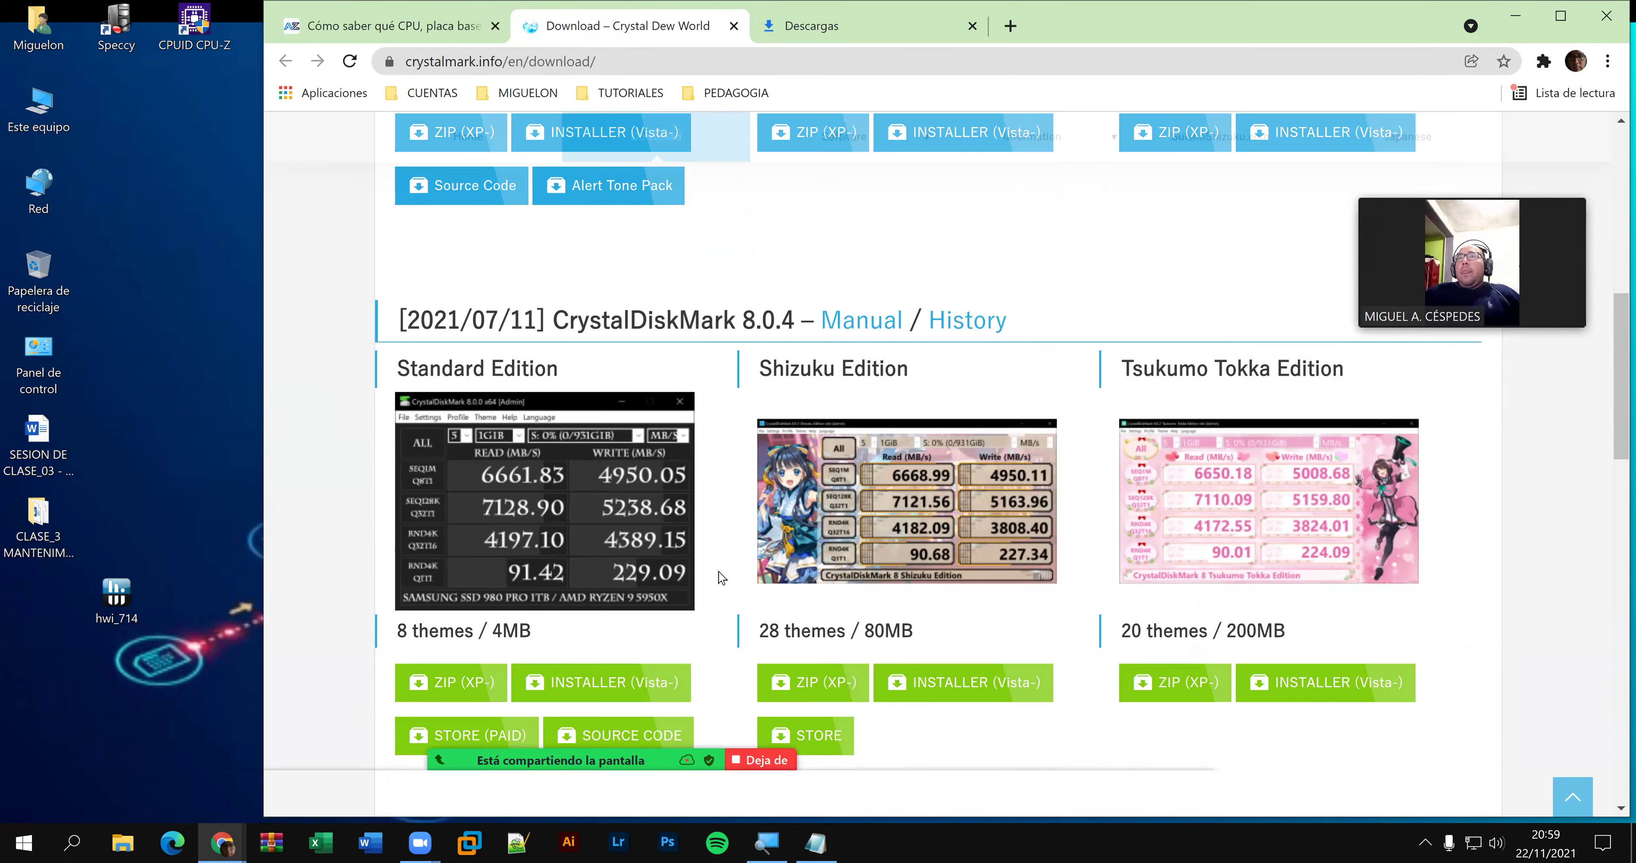
scroll(720, 578, "down", 2)
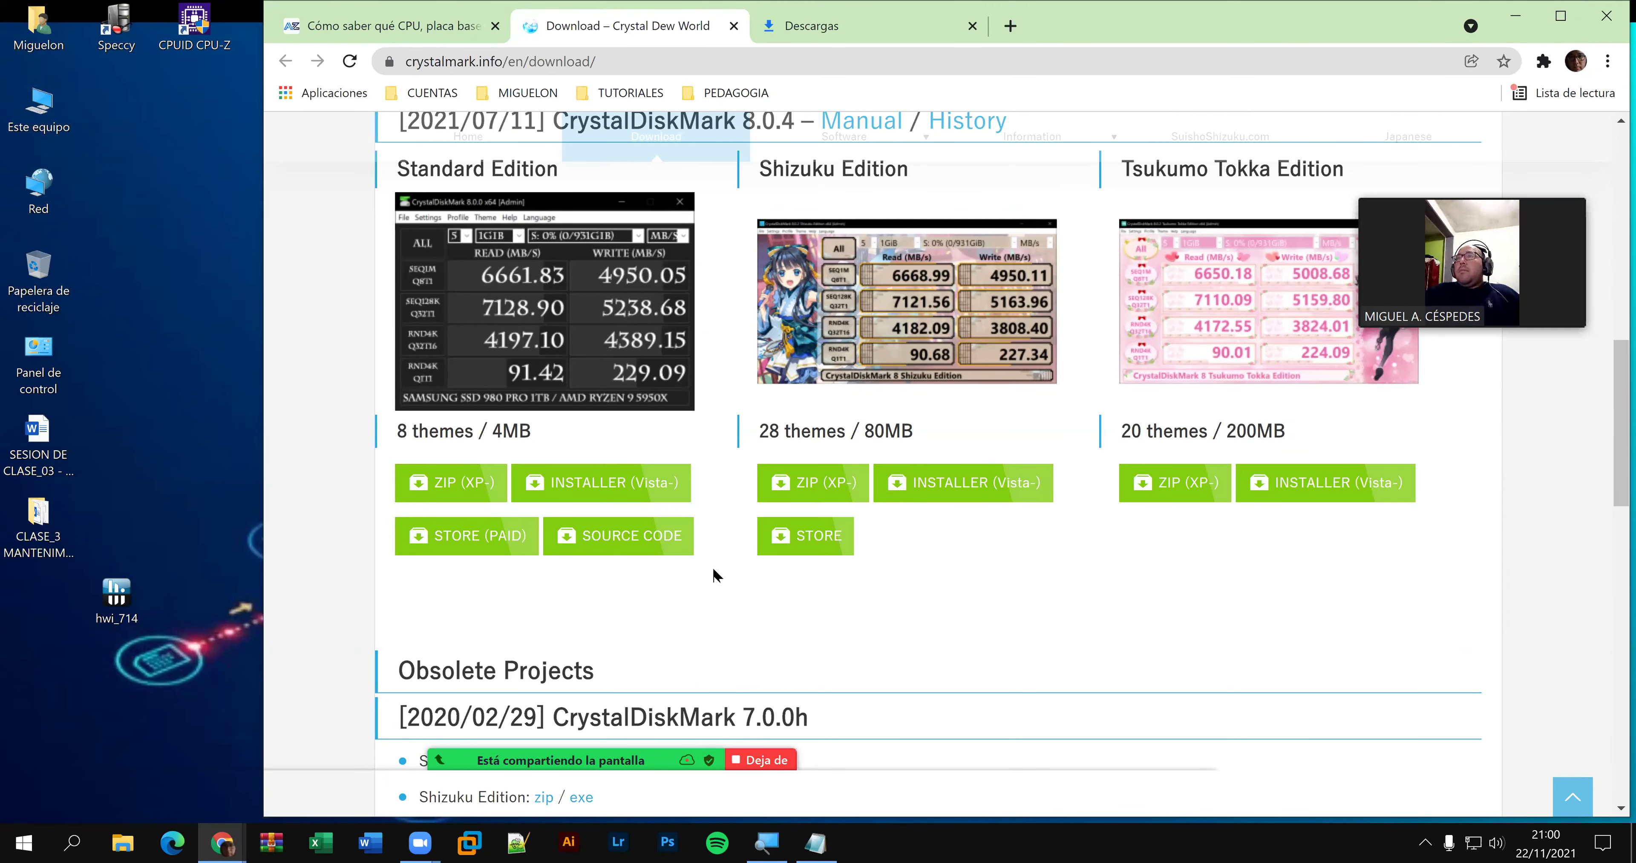
scroll(716, 574, "down", 3)
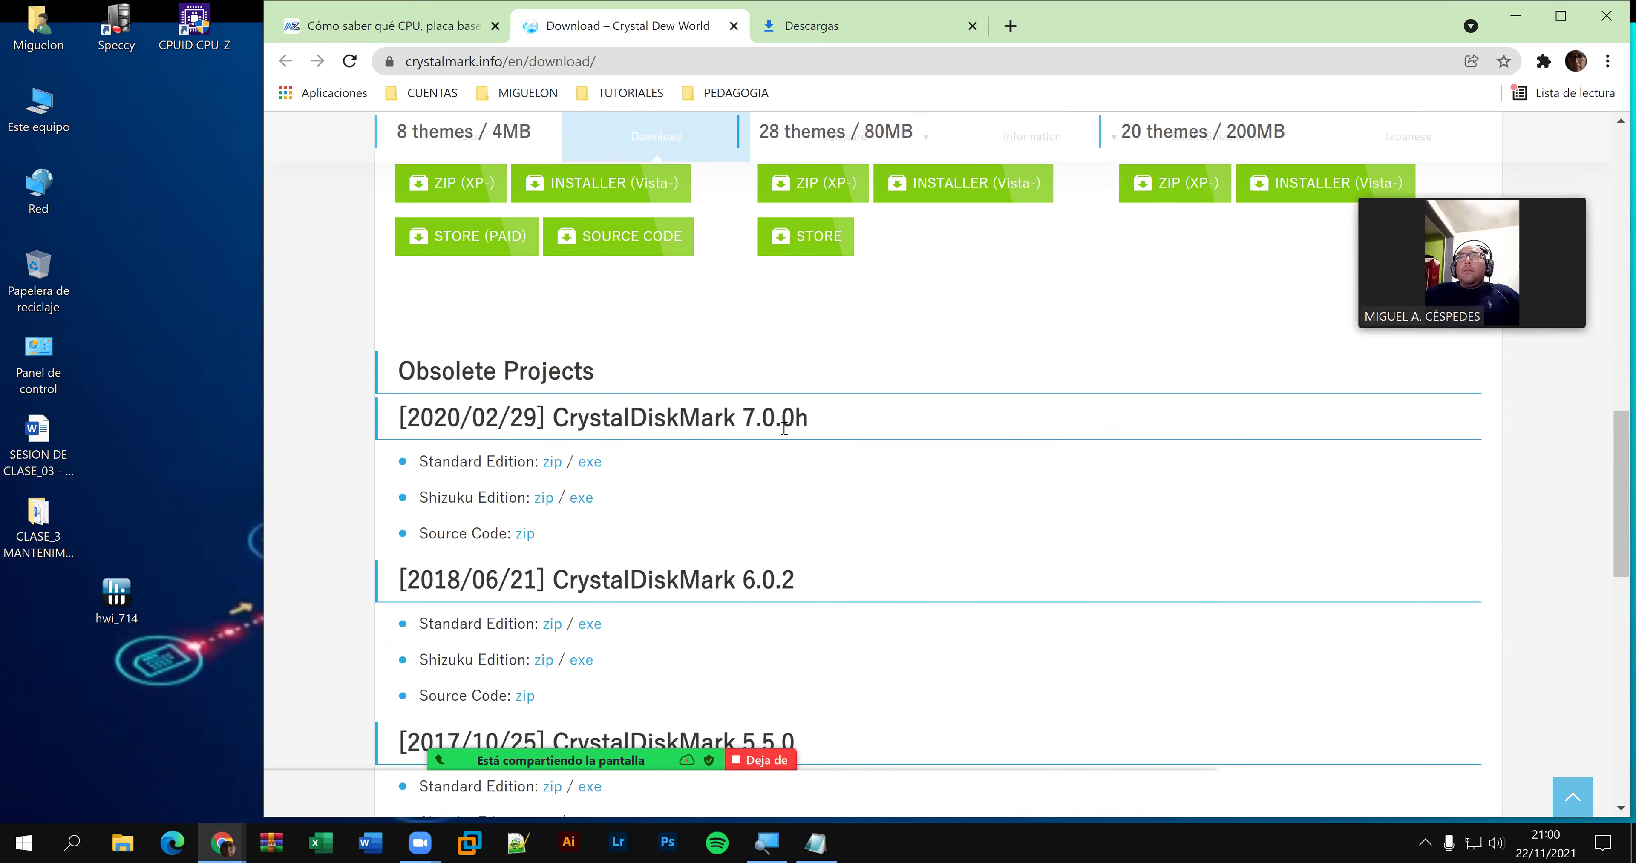
scroll(796, 440, "up", 2)
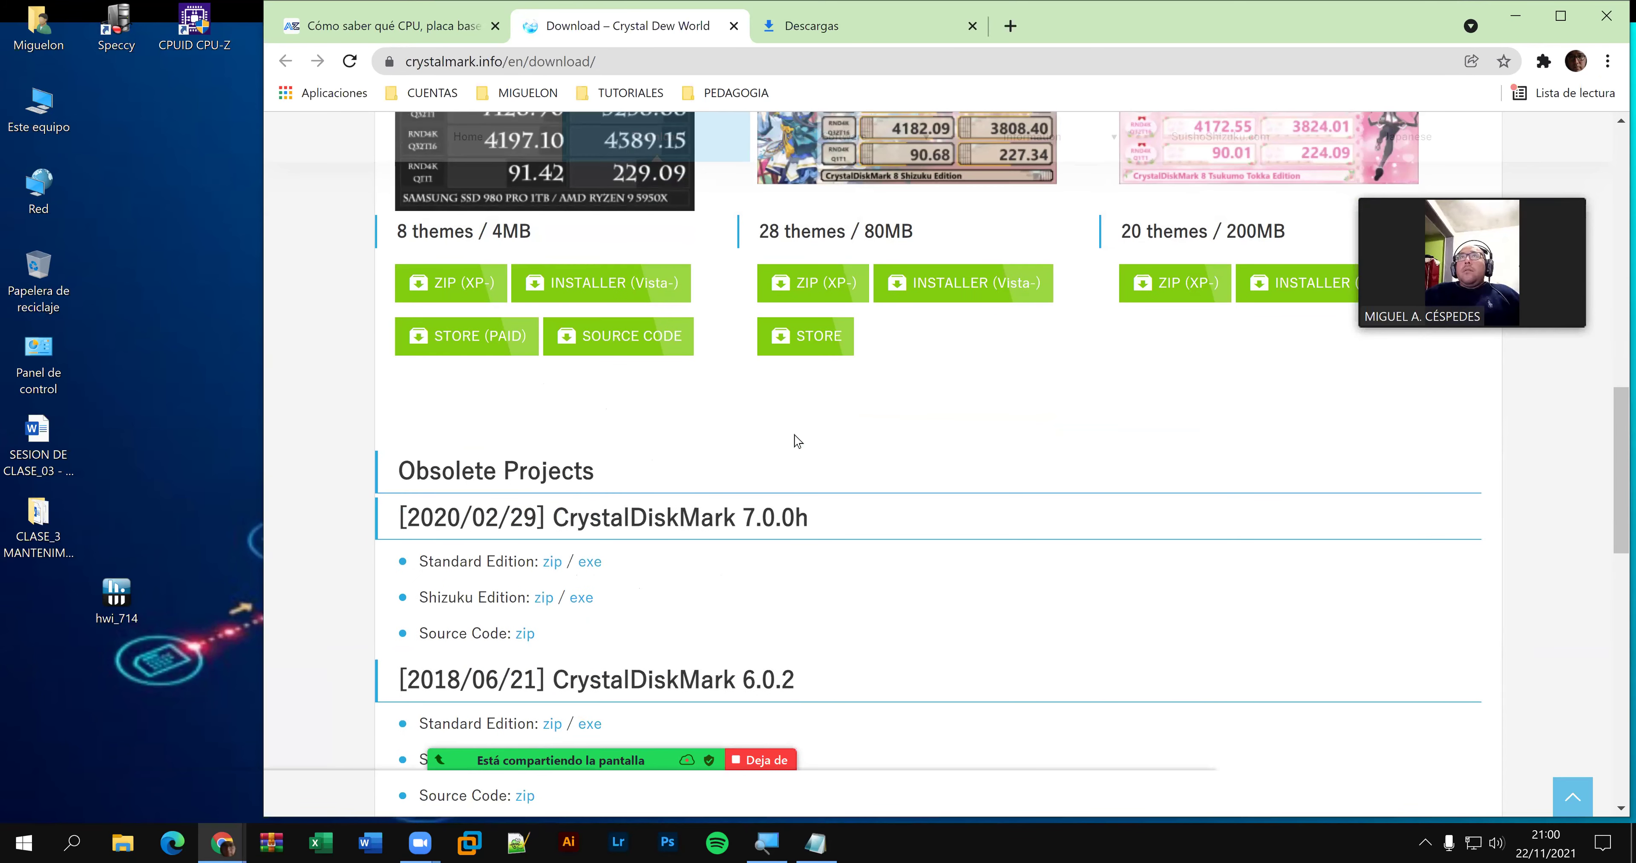
scroll(797, 441, "up", 5)
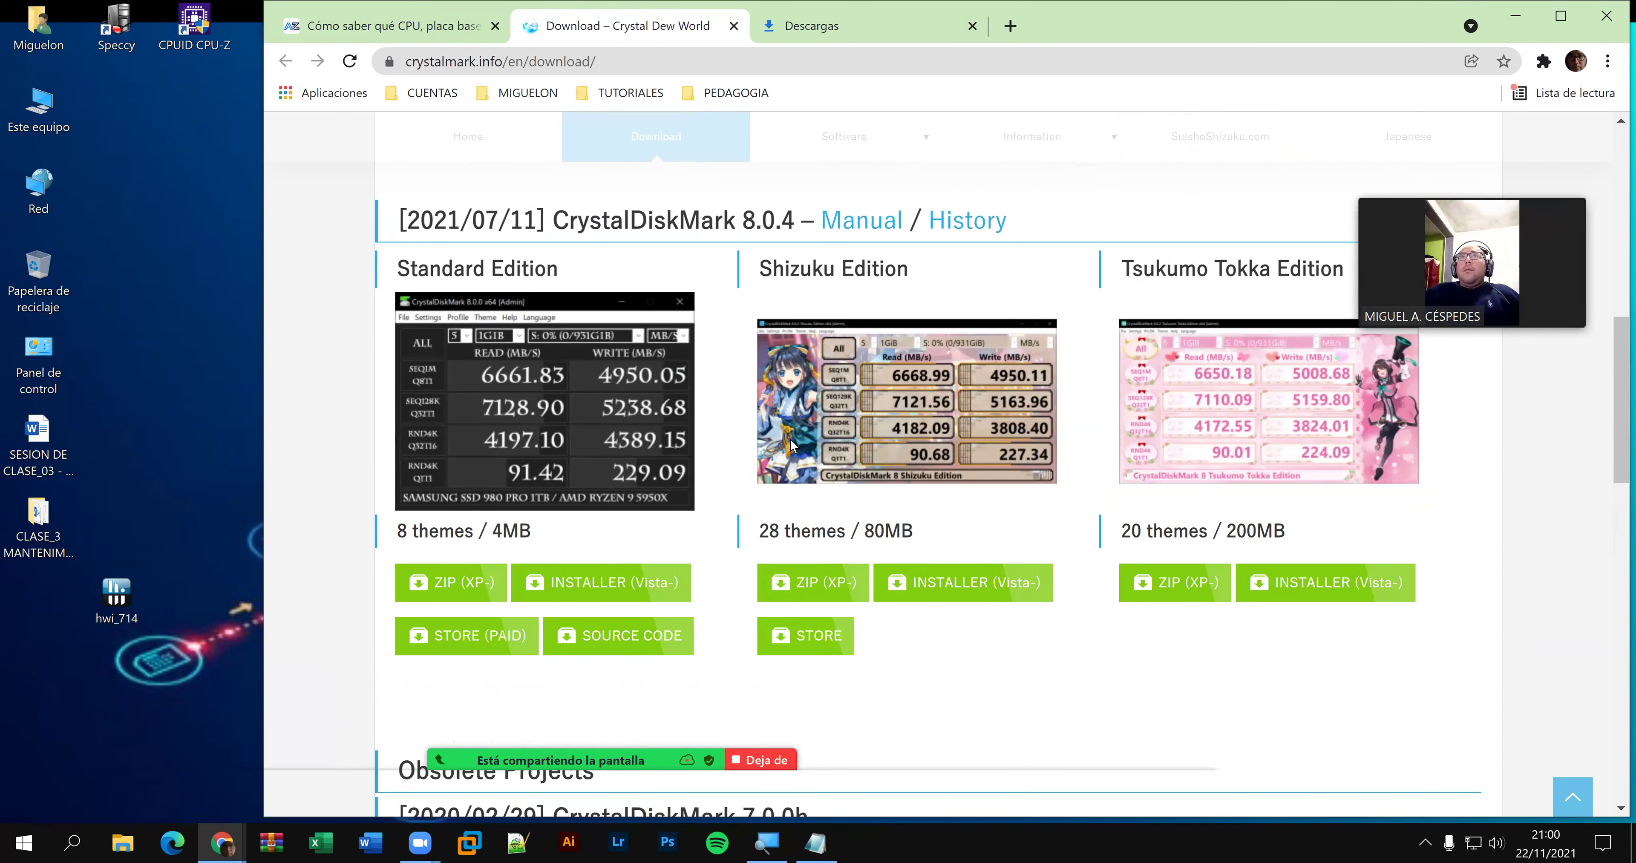
scroll(791, 445, "down", 5)
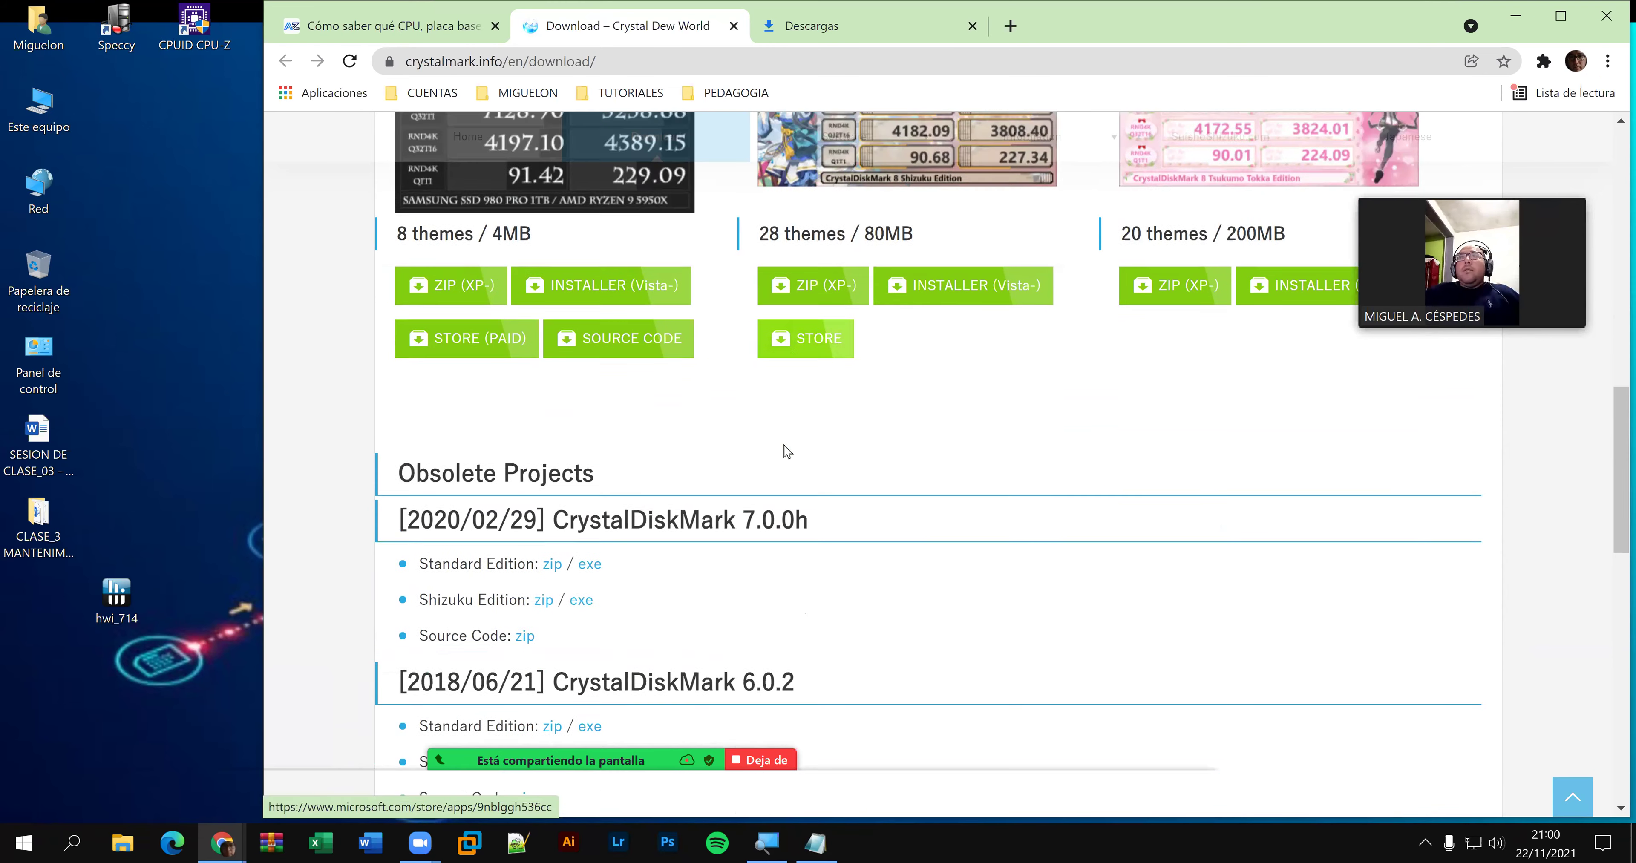
scroll(788, 452, "down", 2)
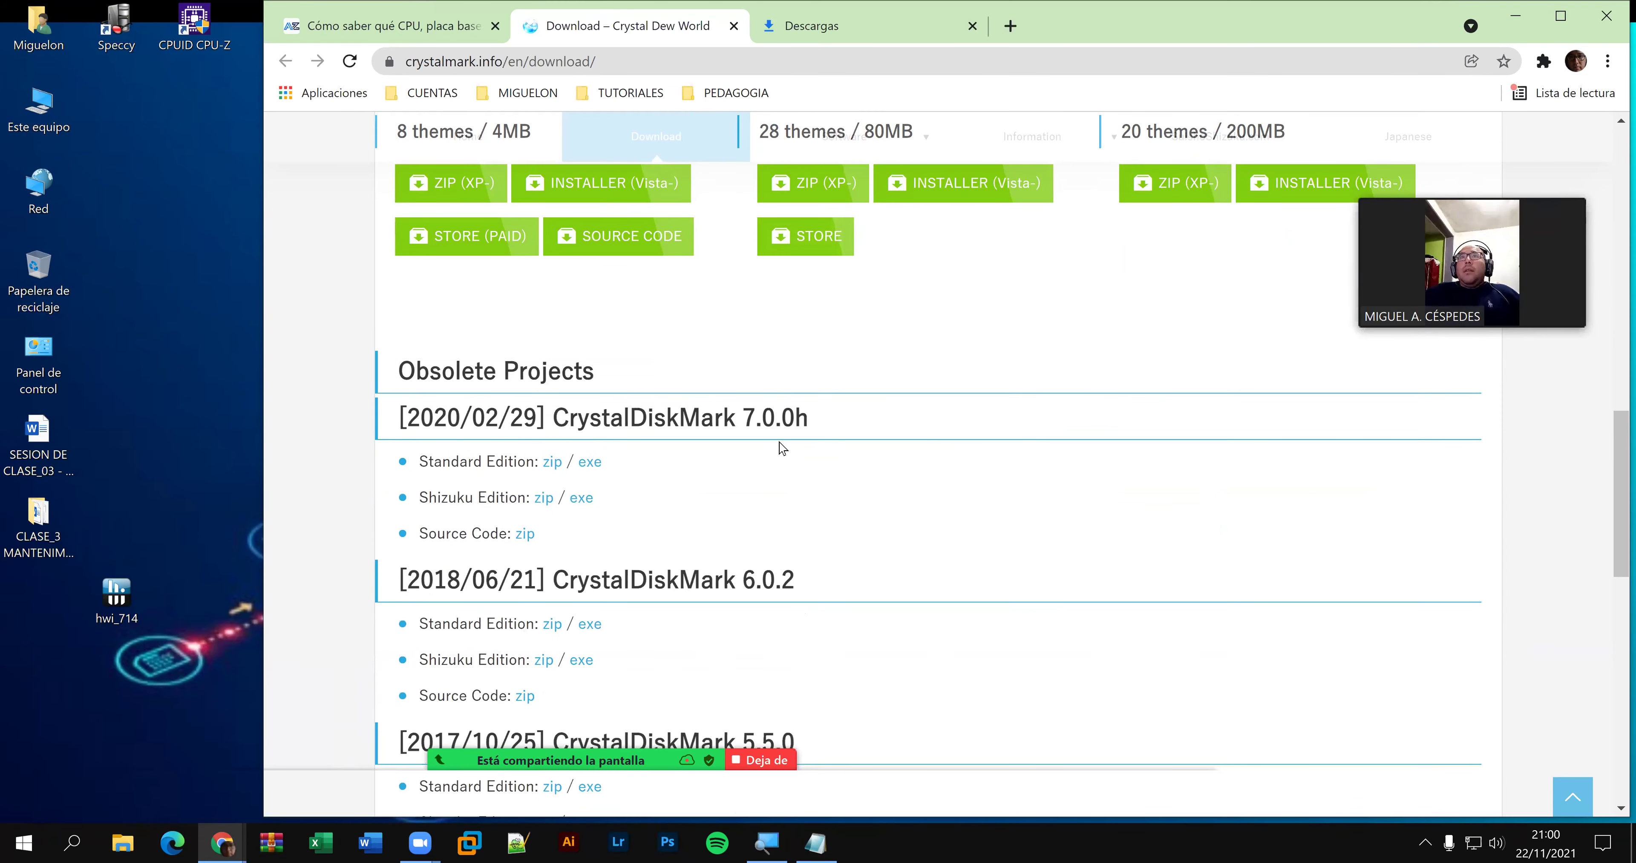
left_click(590, 463)
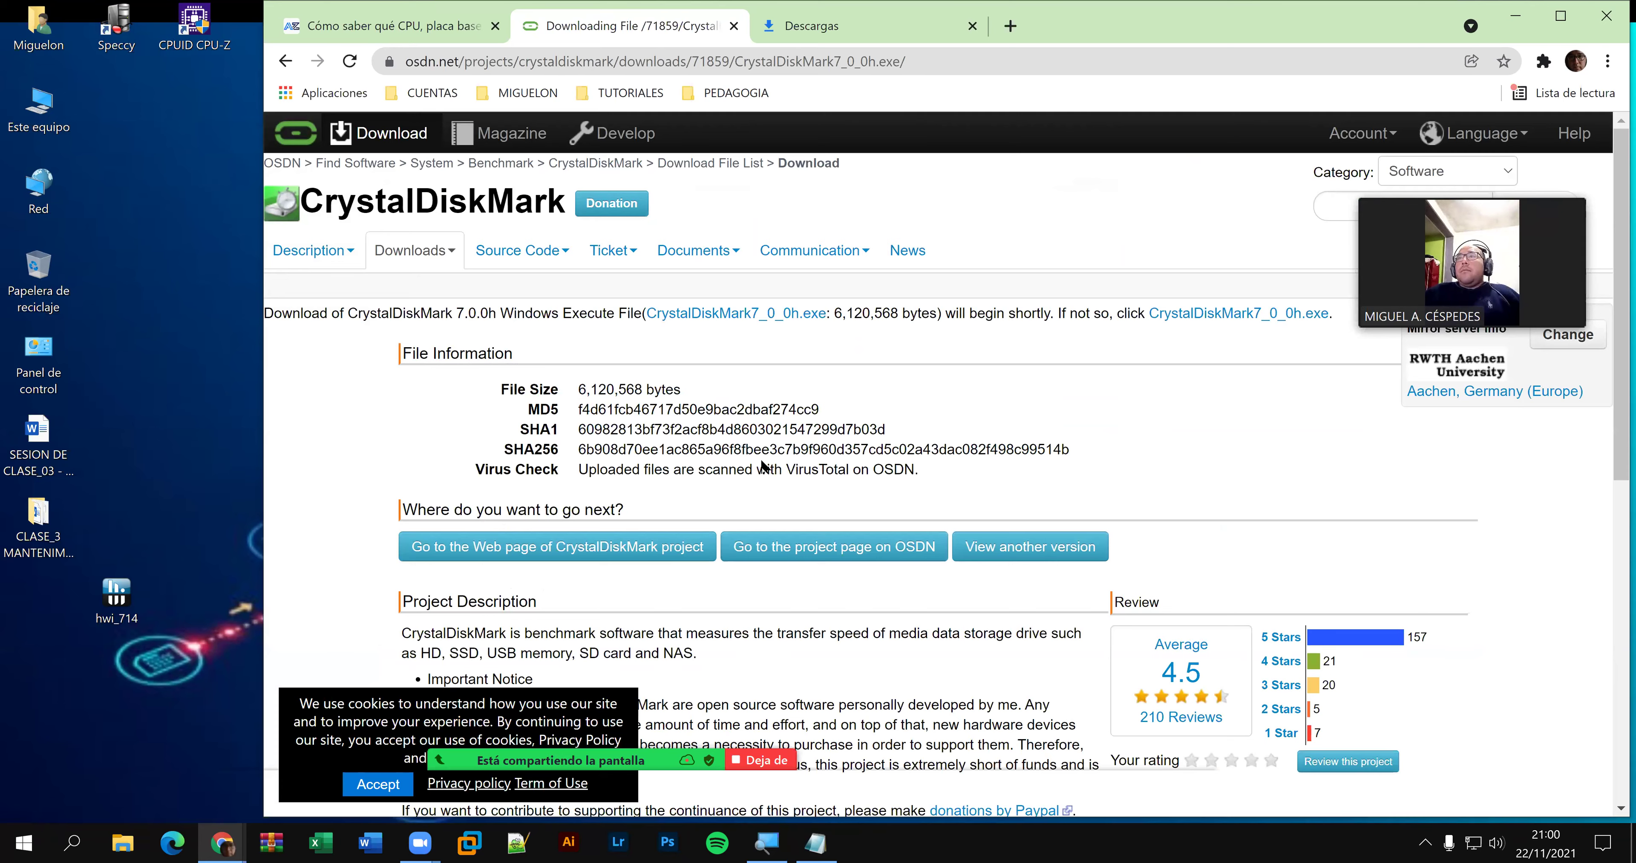
- Move CrystalDiskMark7_0_0h to the desktop and clear it from the downloads list
scroll(761, 462, "down", 5)
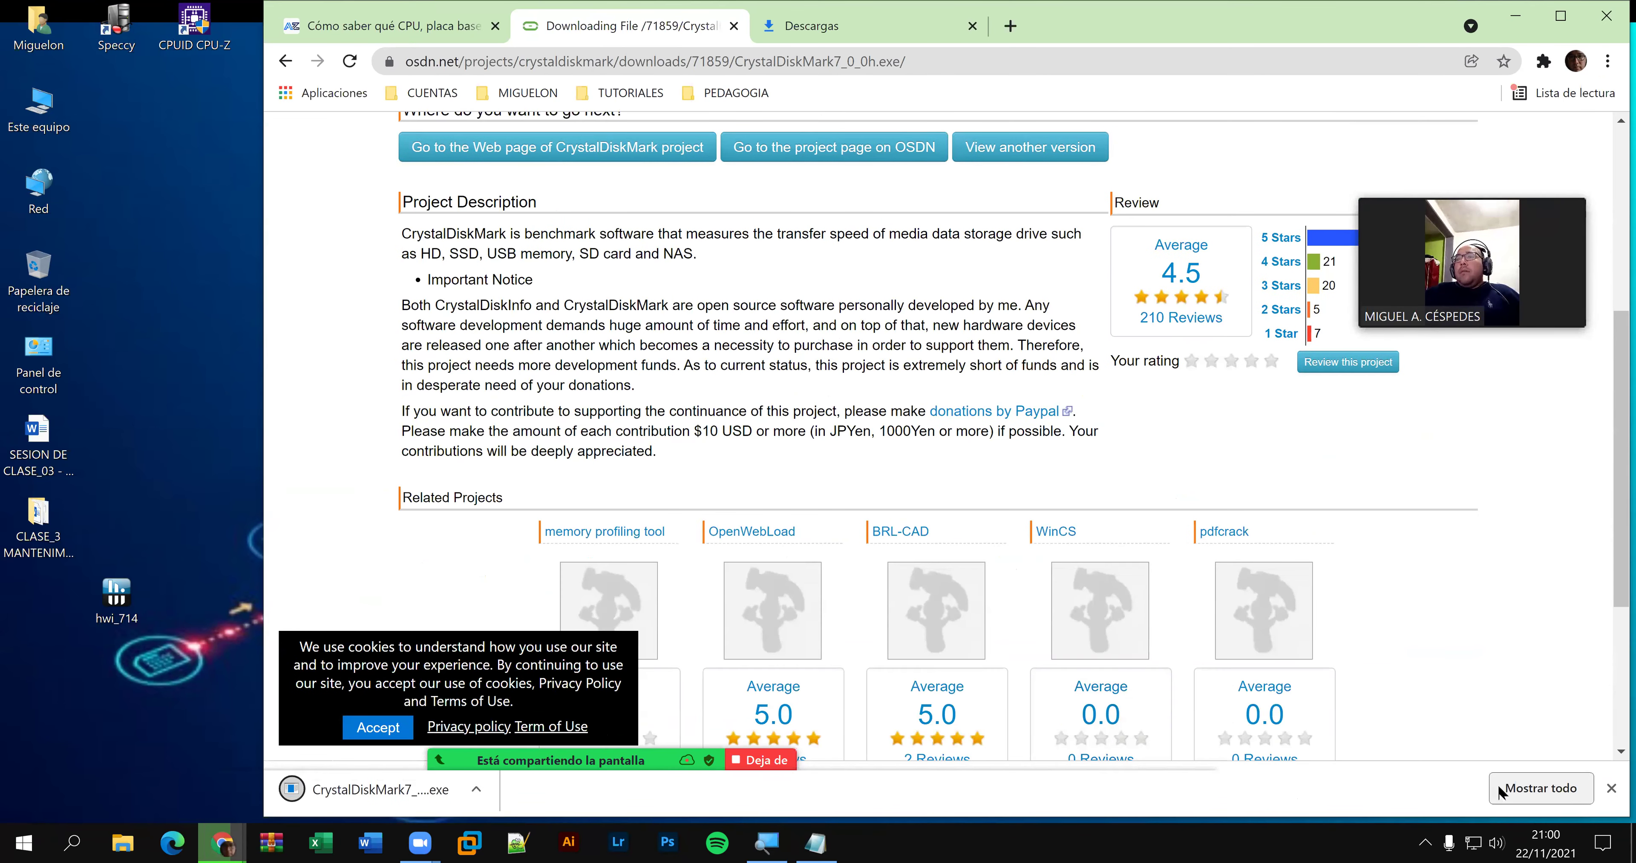
key("ctrl+Tab")
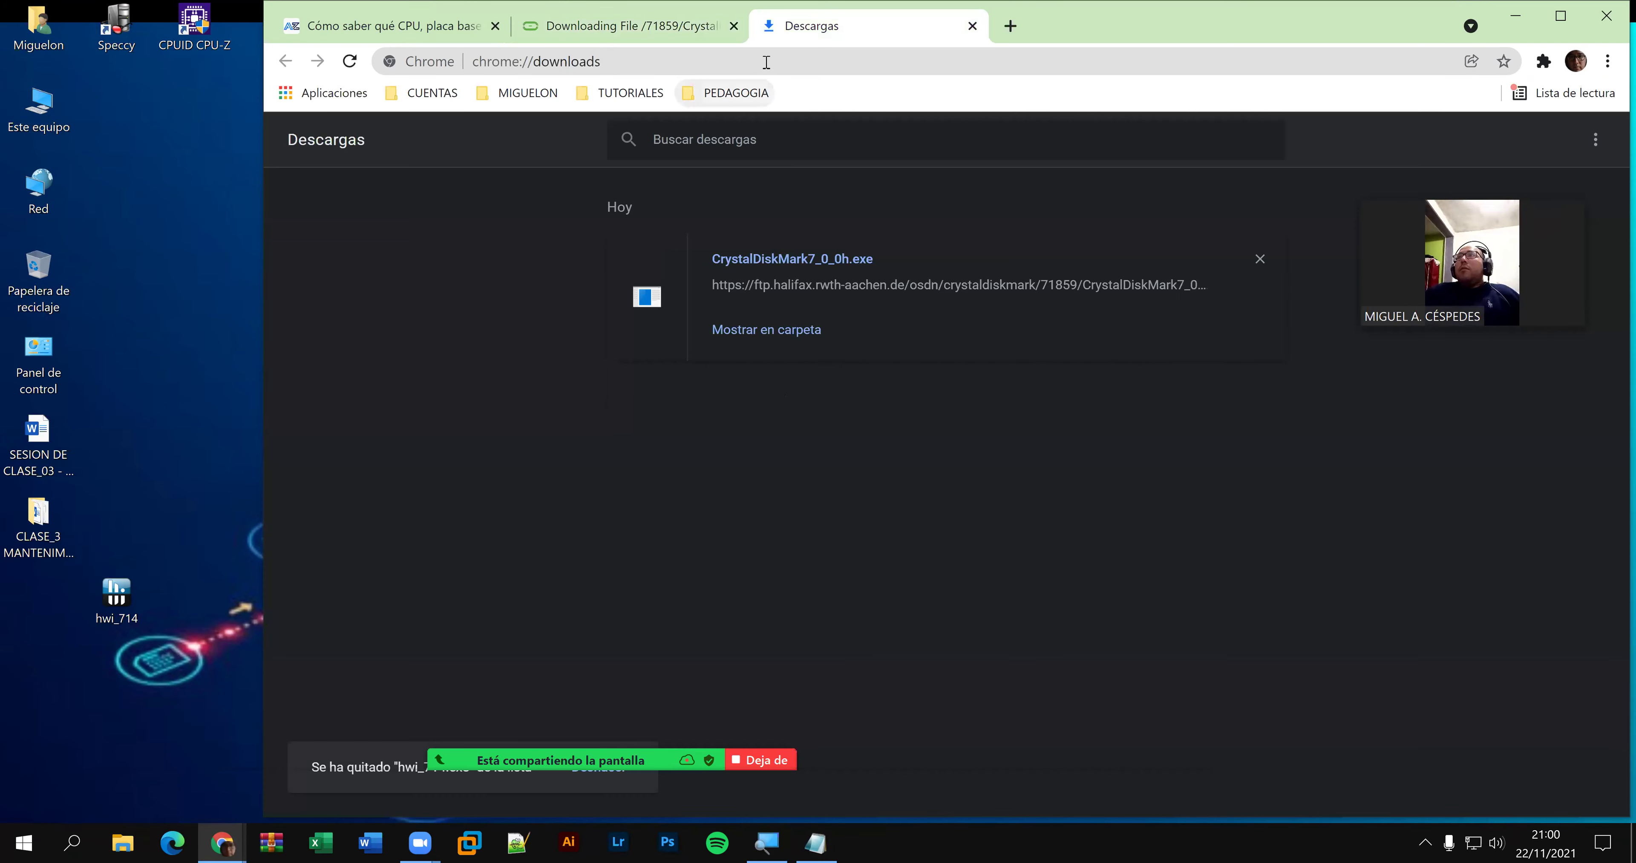
left_click(748, 329)
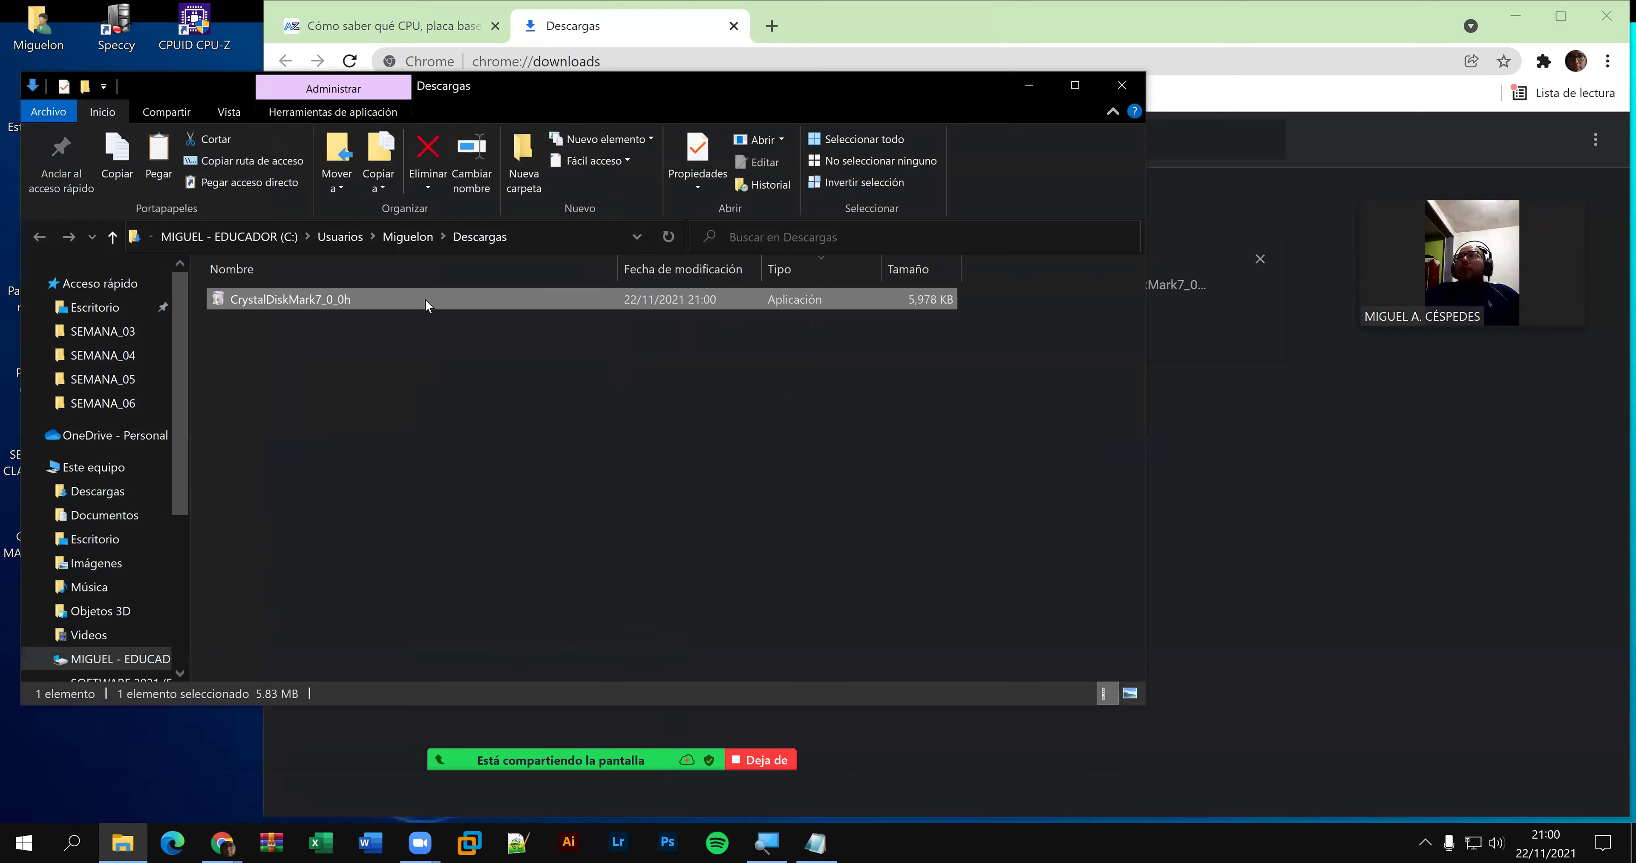
left_click_drag(346, 300, 113, 764)
left_click(1122, 85)
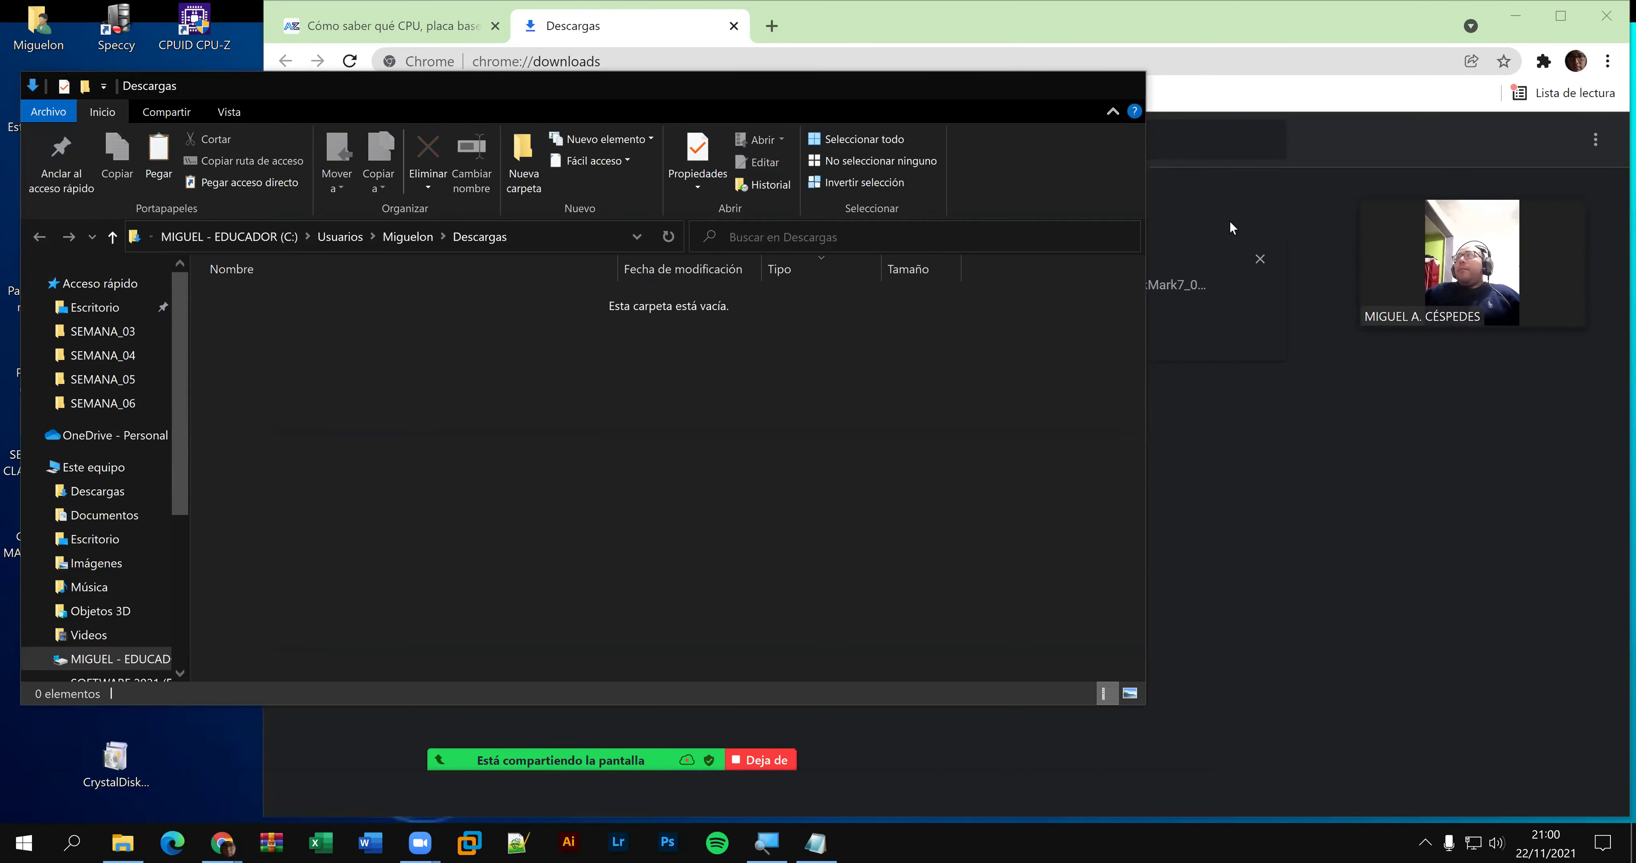
left_click(1260, 260)
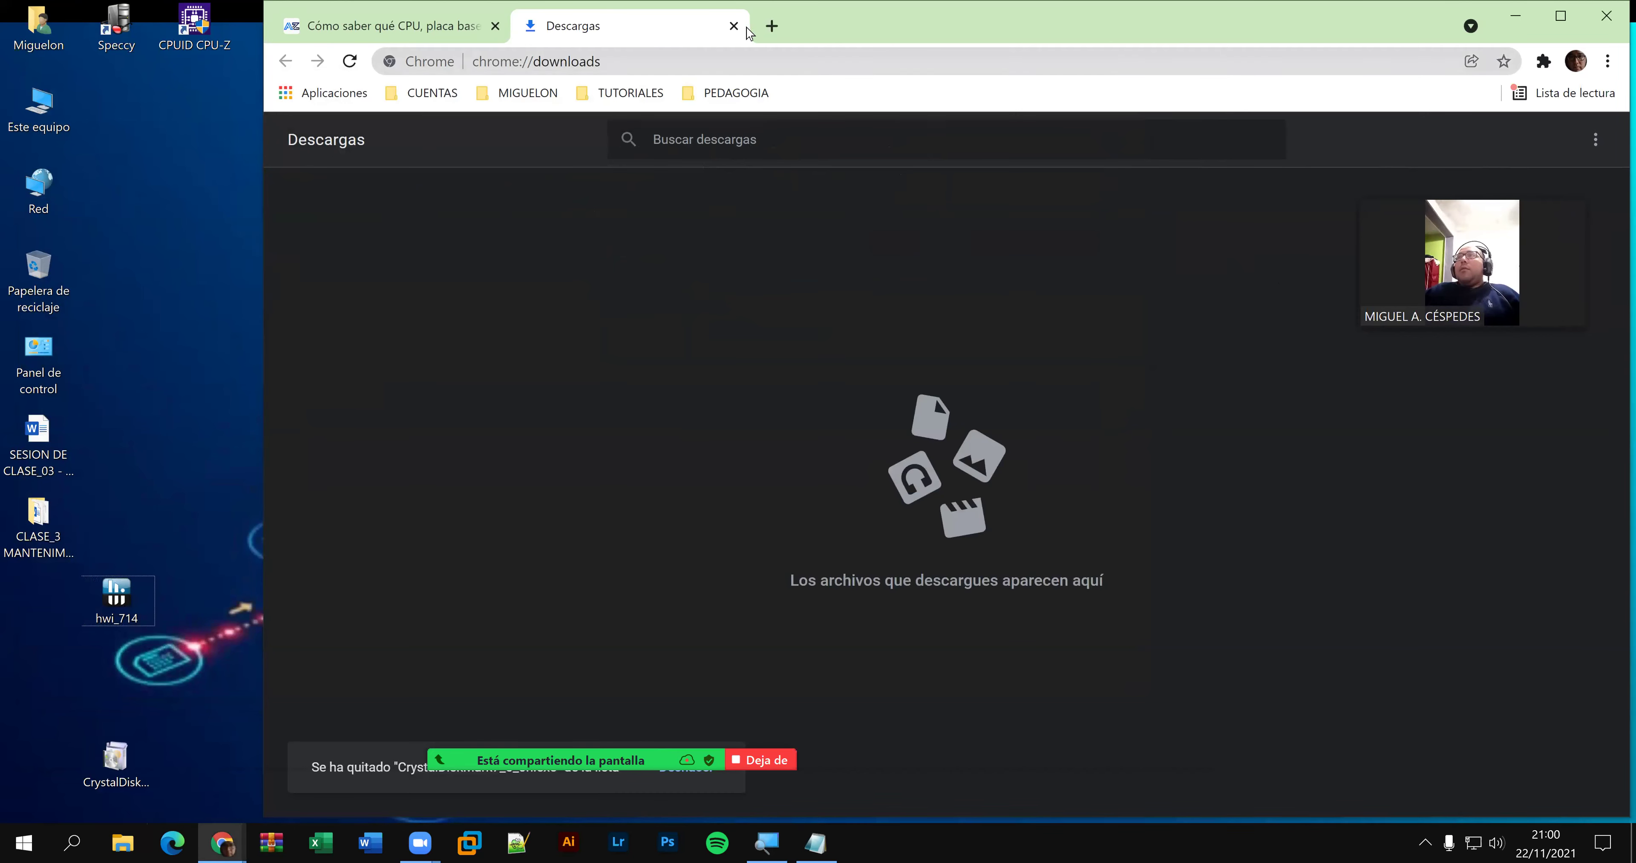
left_click(734, 25)
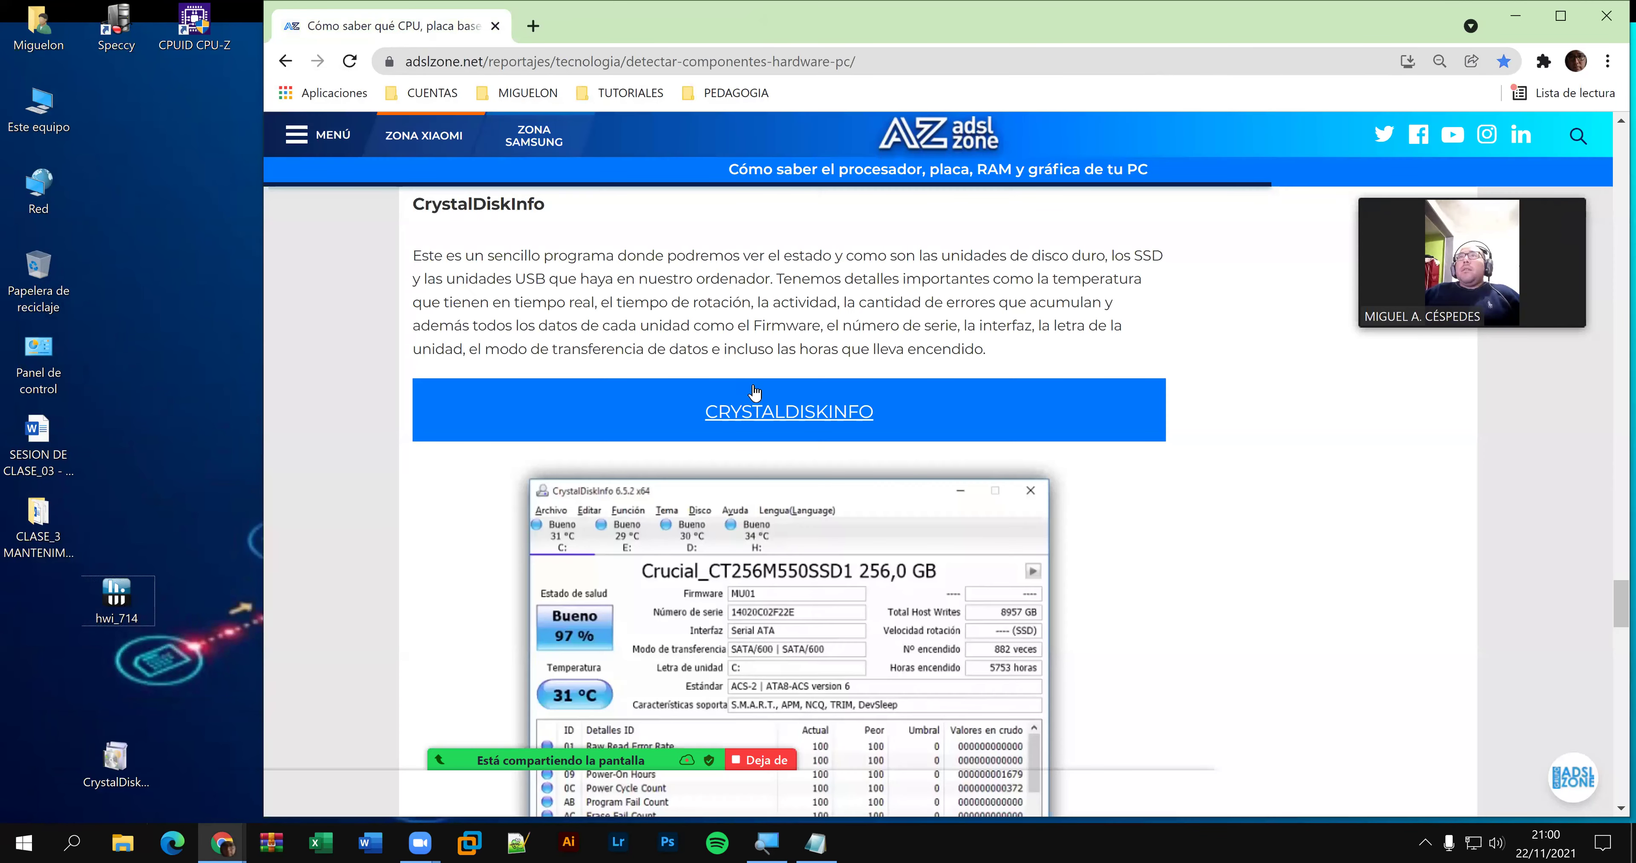
- Look inside the desktop class 3 folder's PROGRAMAS folder, then close it
scroll(756, 391, "down", 8)
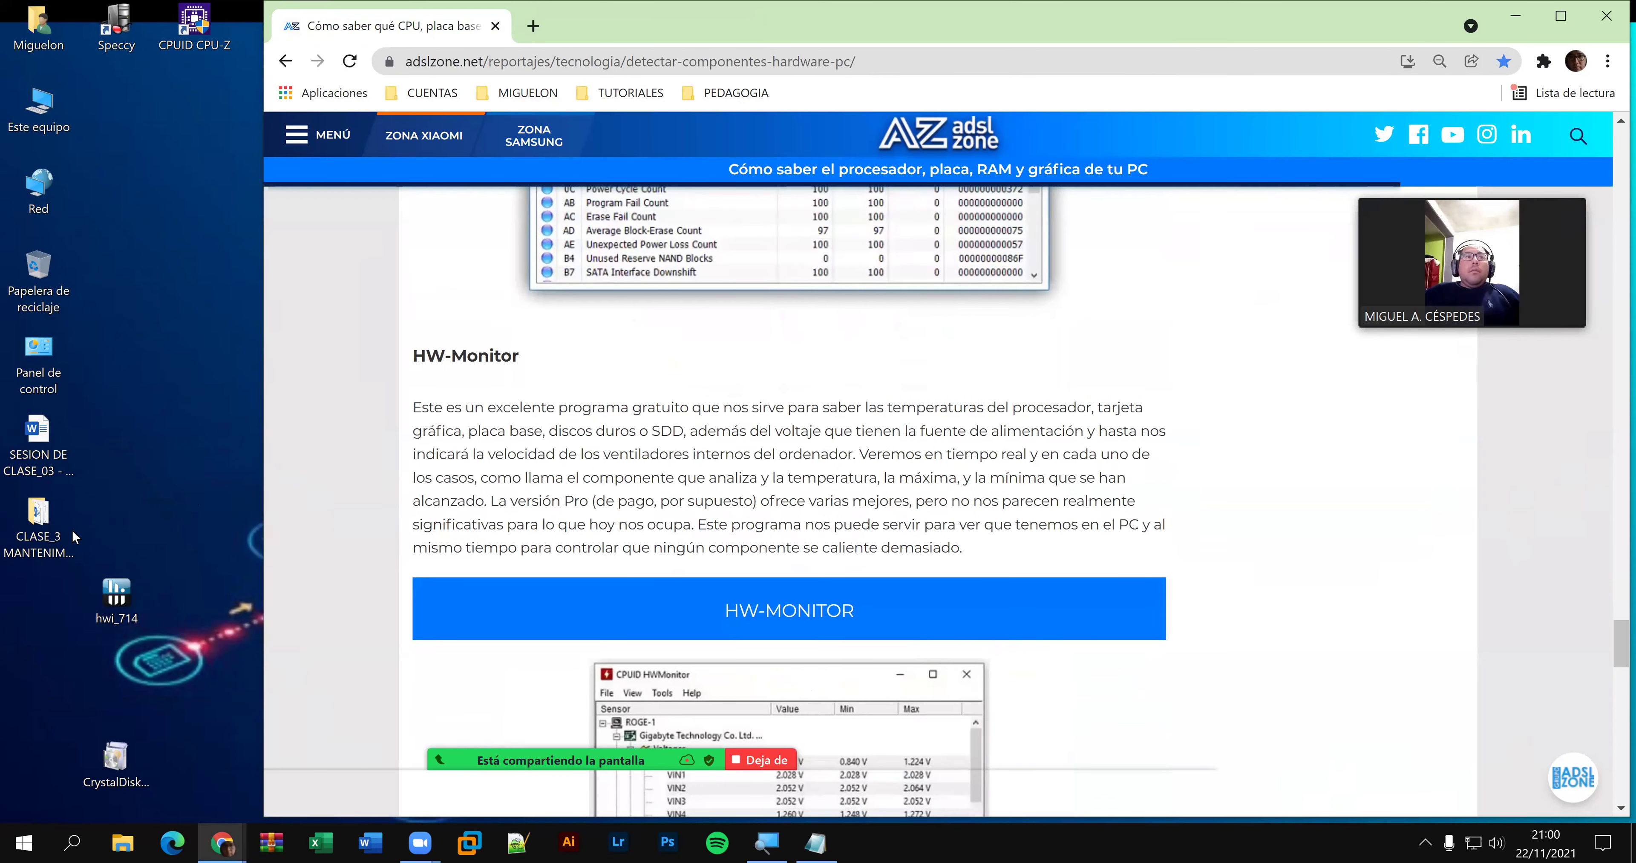
double_click(52, 537)
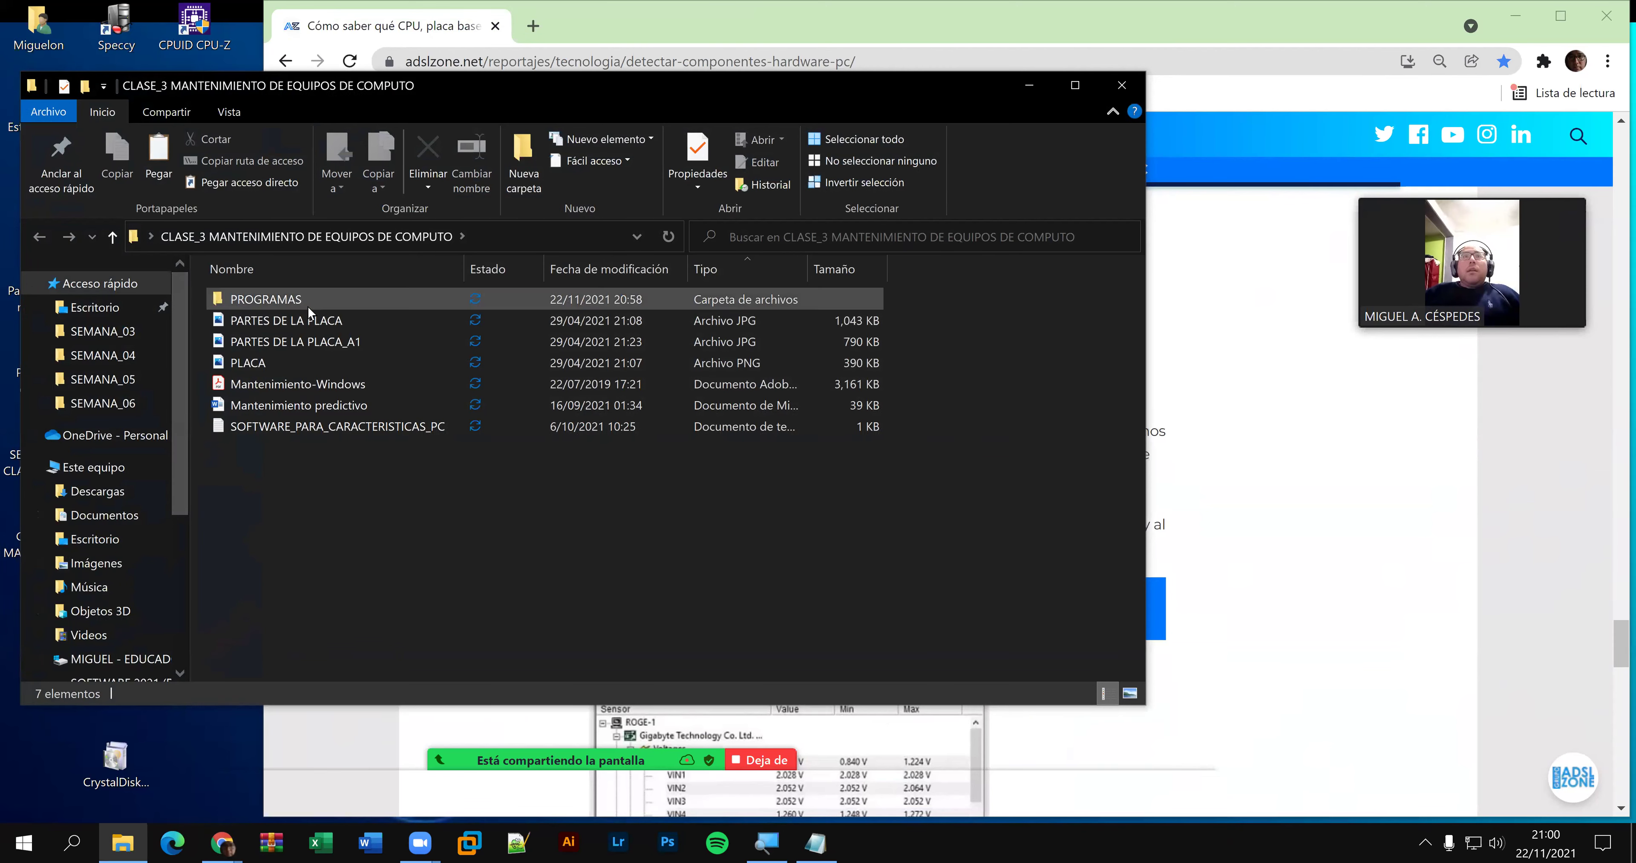
left_click(308, 304)
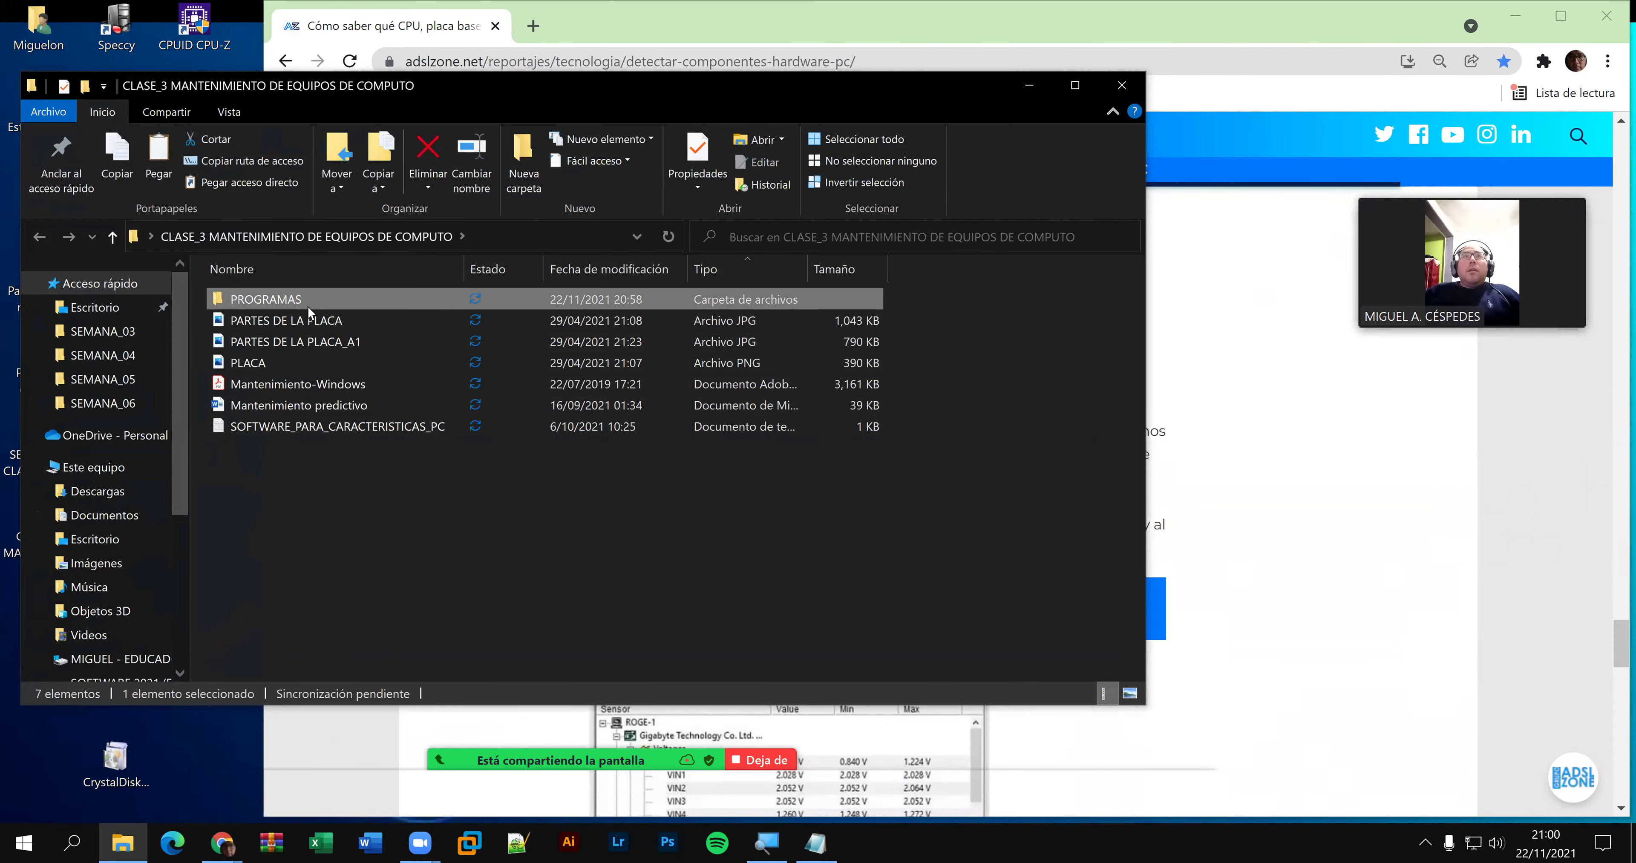
double_click(308, 307)
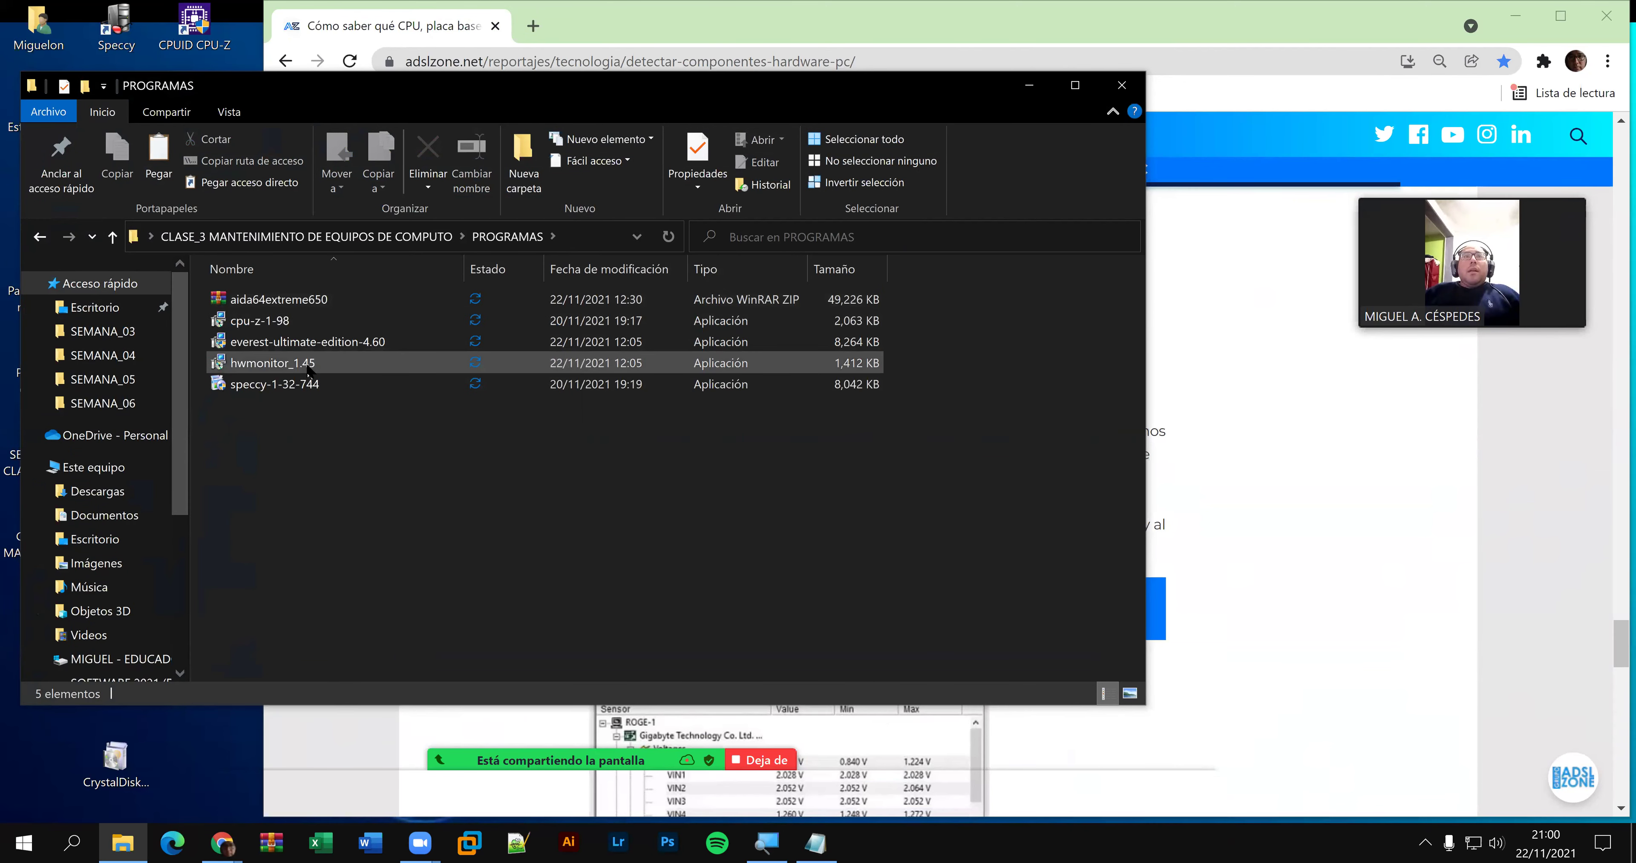
left_click(1122, 86)
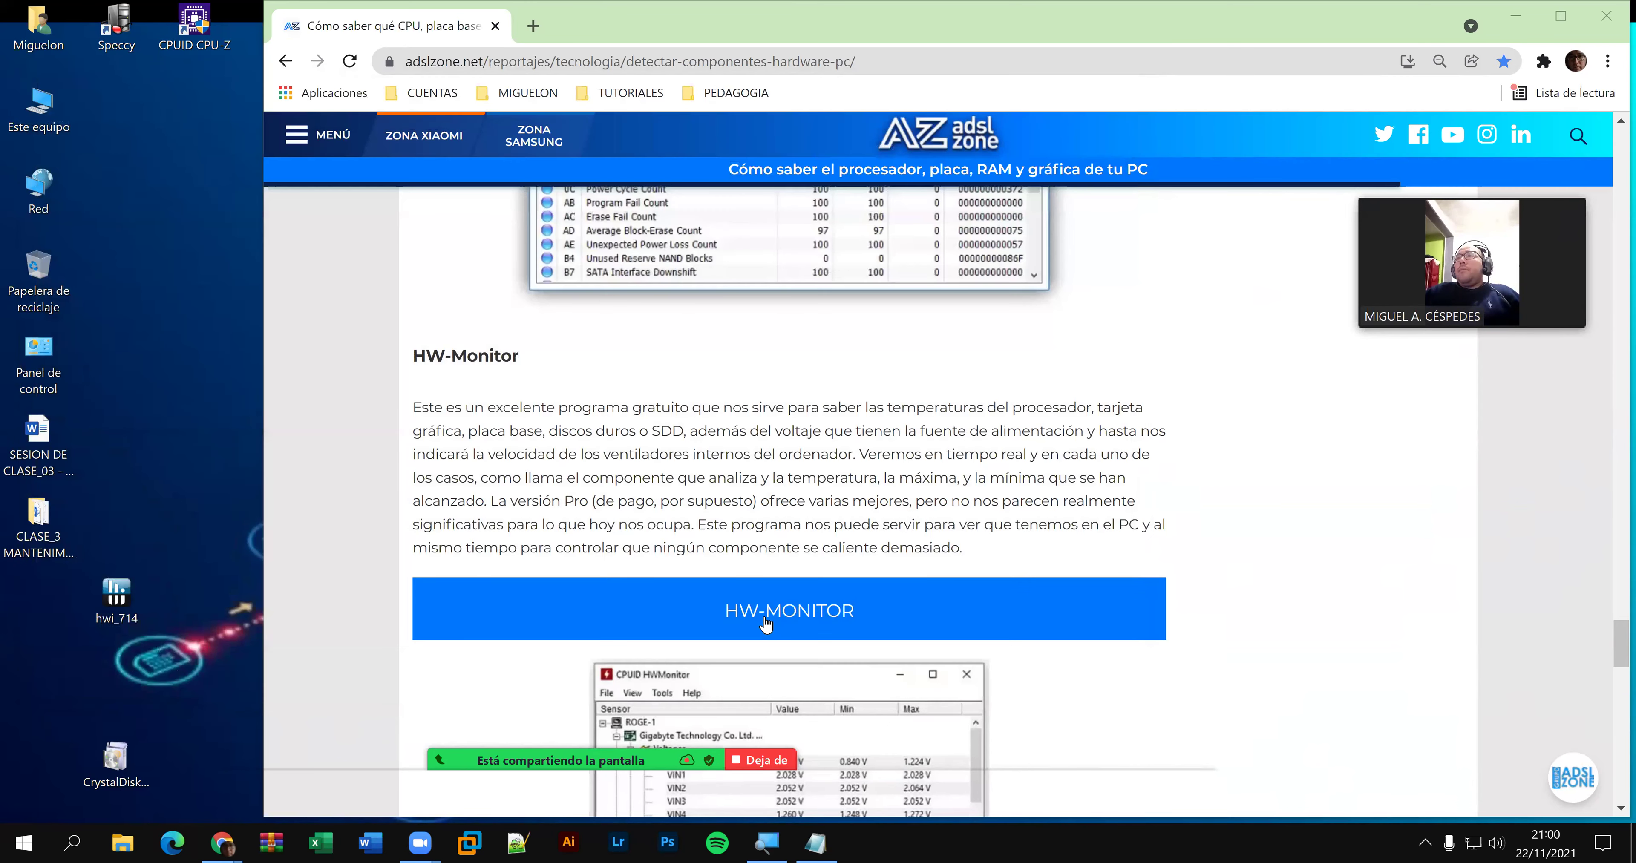
- Check the HWMonitor page, finish the article, close Chrome, and select both desktop installers
left_click(766, 617)
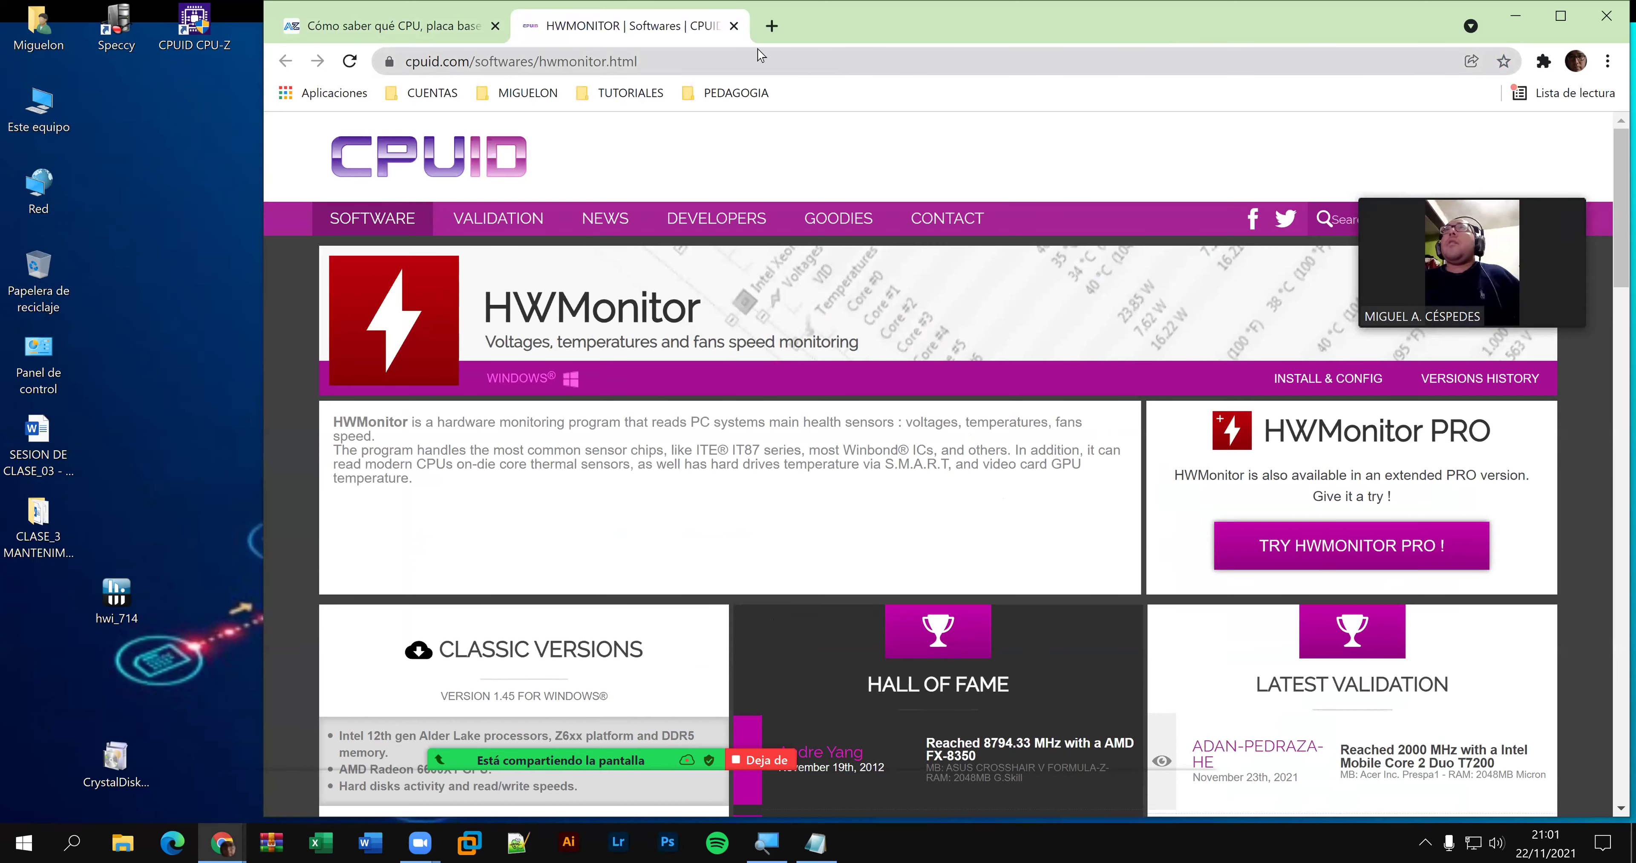
key("ctrl+w")
scroll(799, 451, "down", 10)
scroll(810, 470, "down", 8)
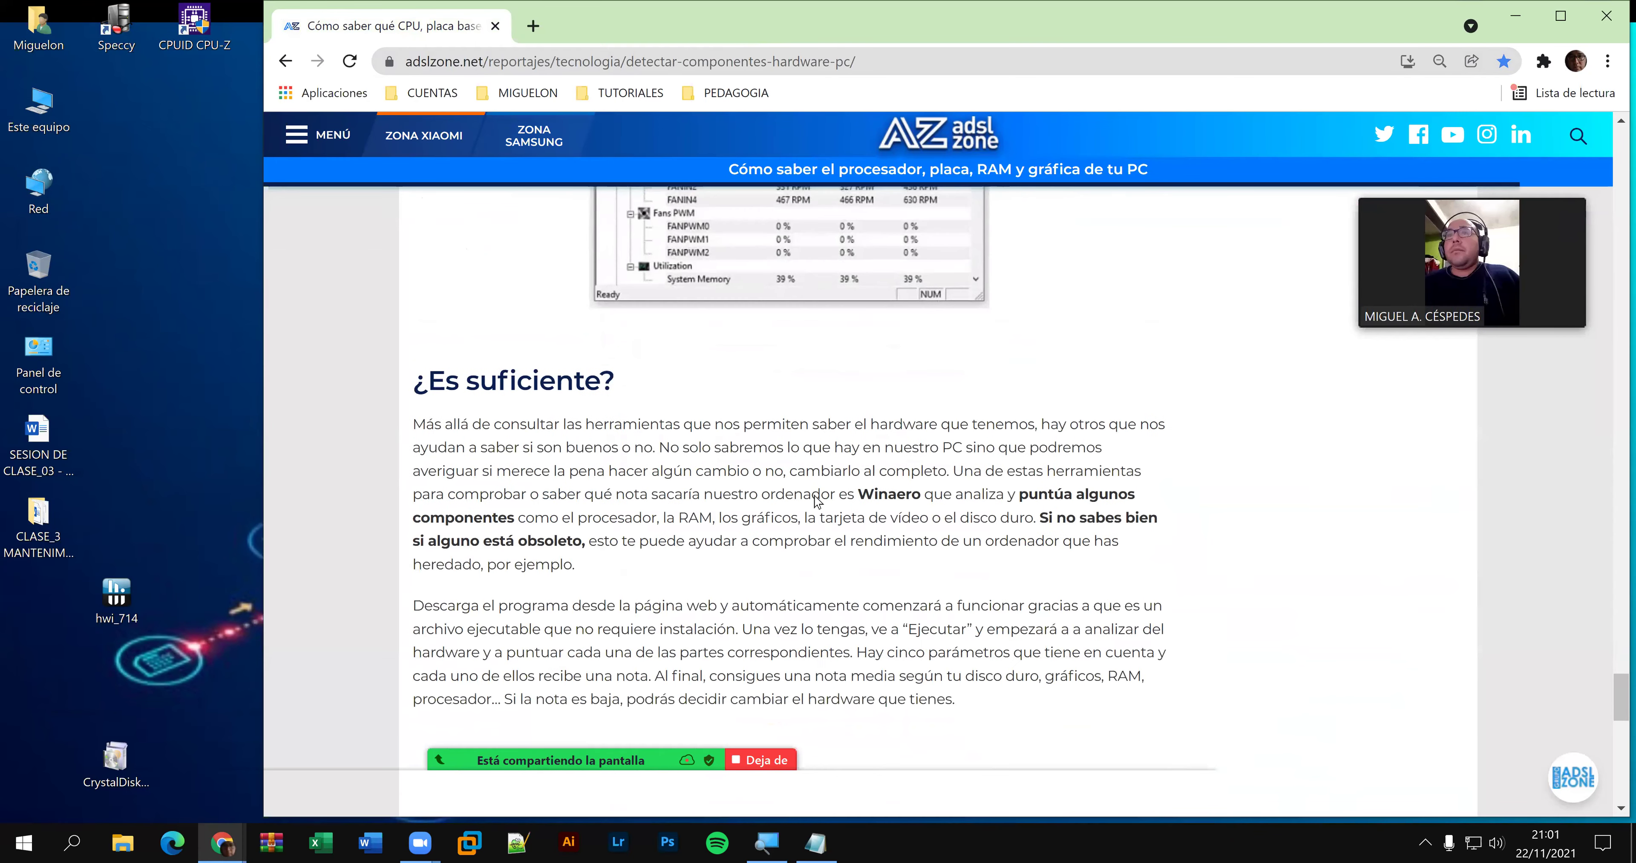
scroll(818, 486, "down", 5)
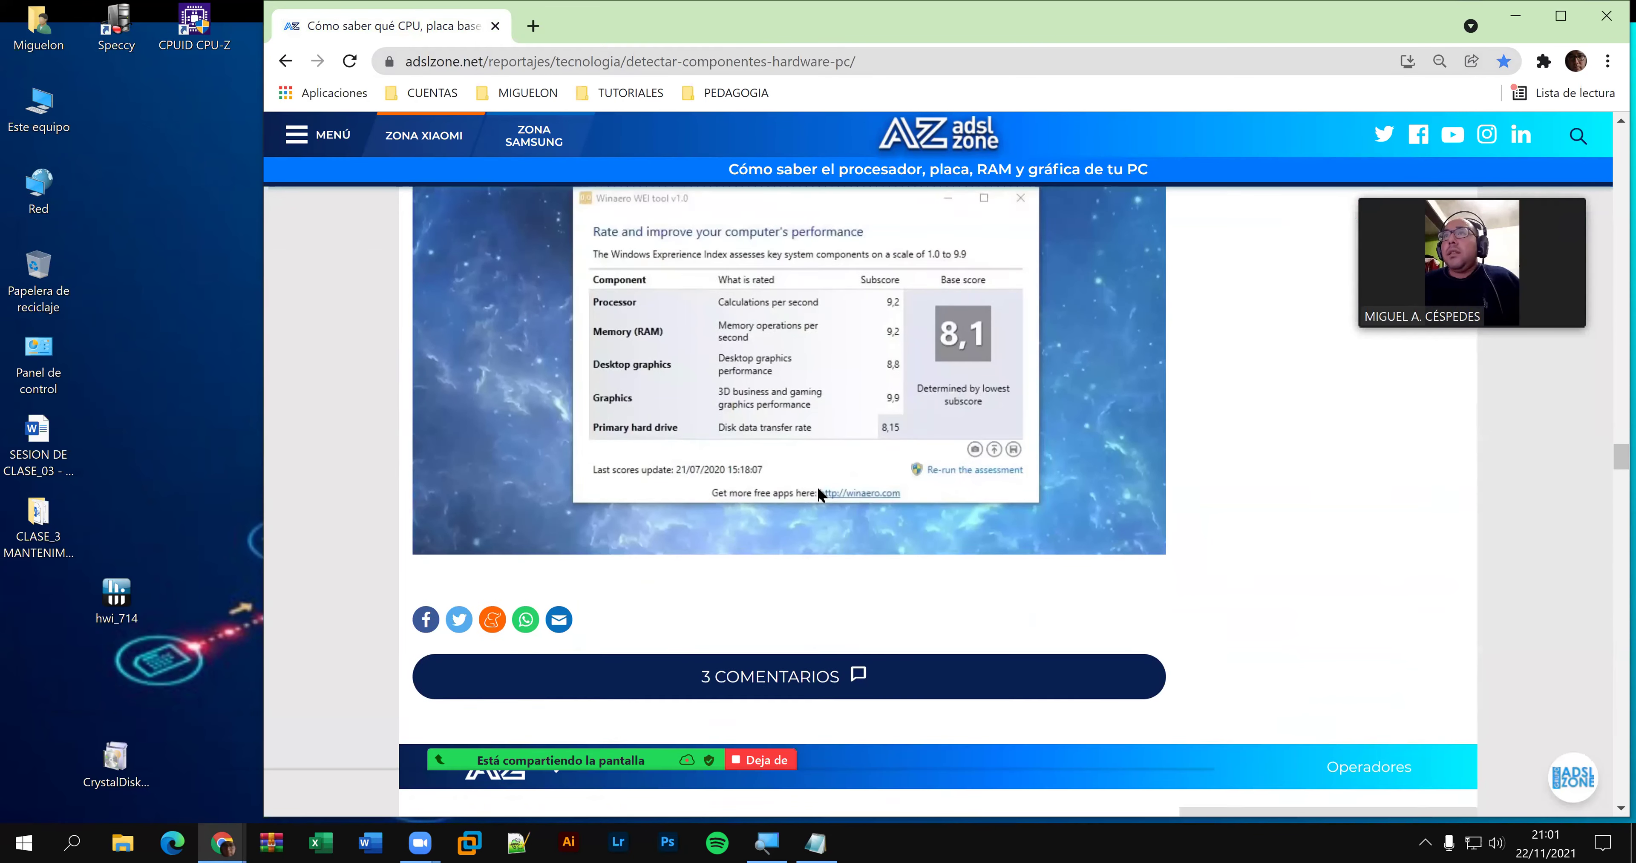
scroll(813, 503, "down", 2)
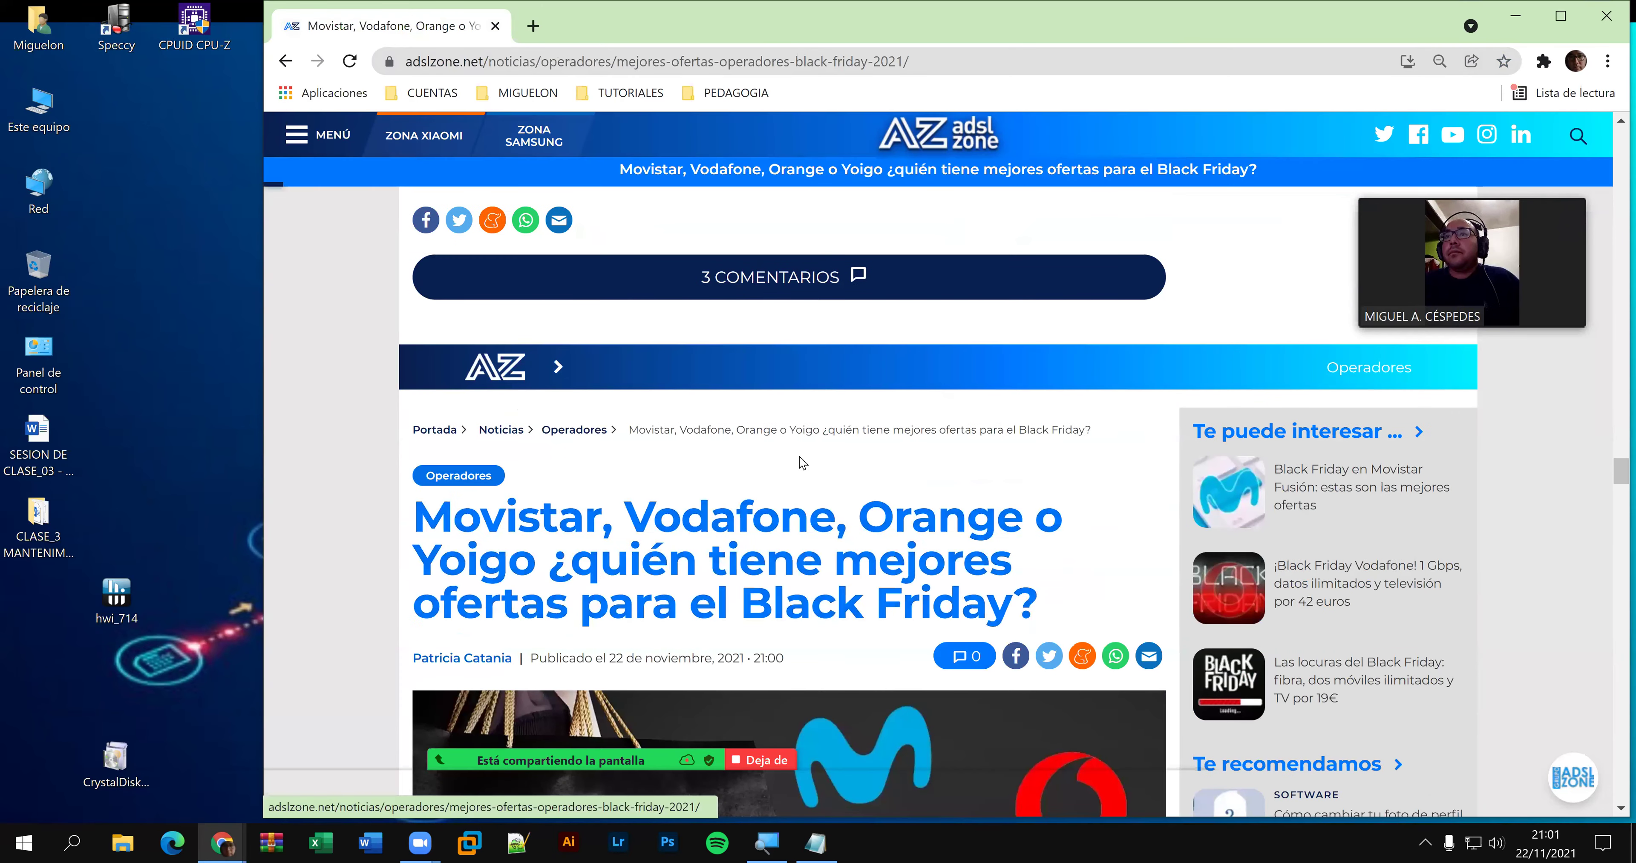
left_click(1608, 16)
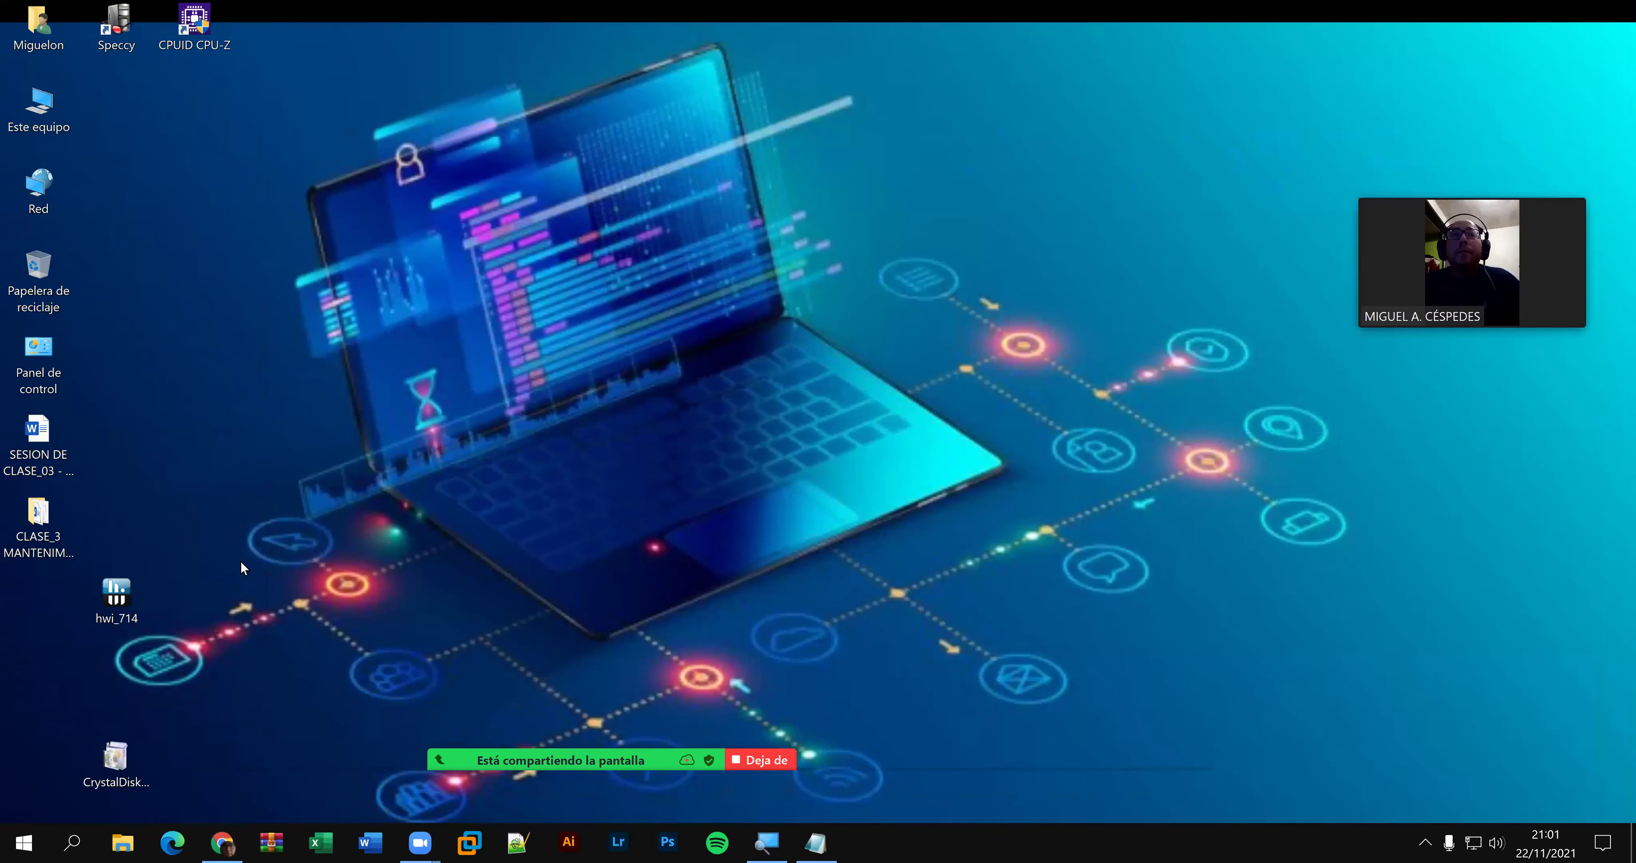
left_click_drag(241, 562, 124, 779)
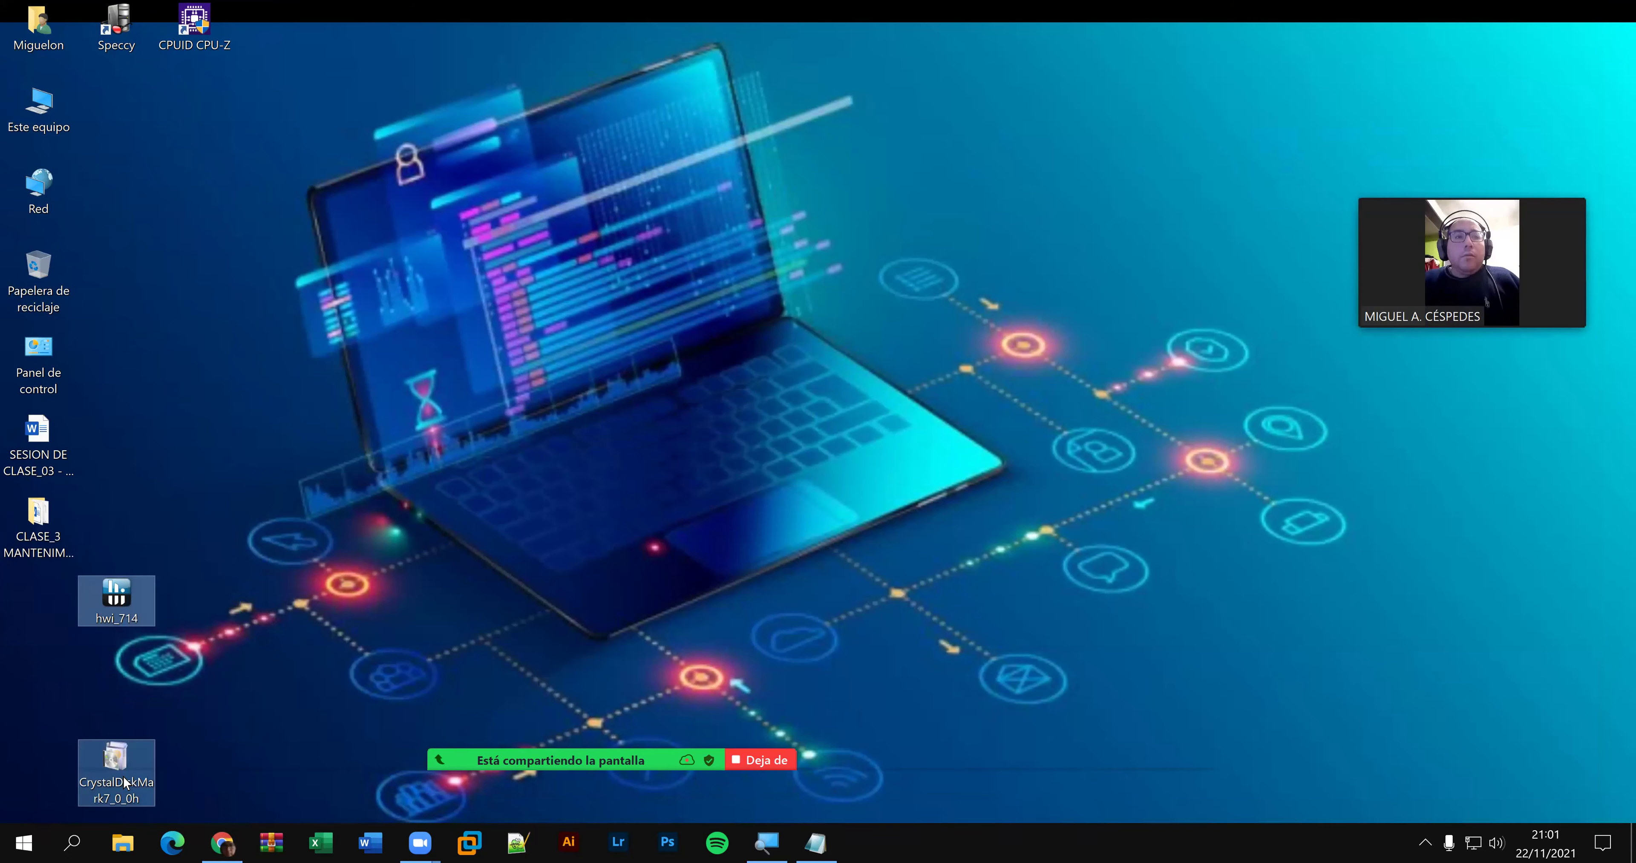
- Copy hwi_714 and CrystalDiskMark7_0_0h and paste them into CLASE_3\PROGRAMAS
right_click(125, 782)
left_click(190, 624)
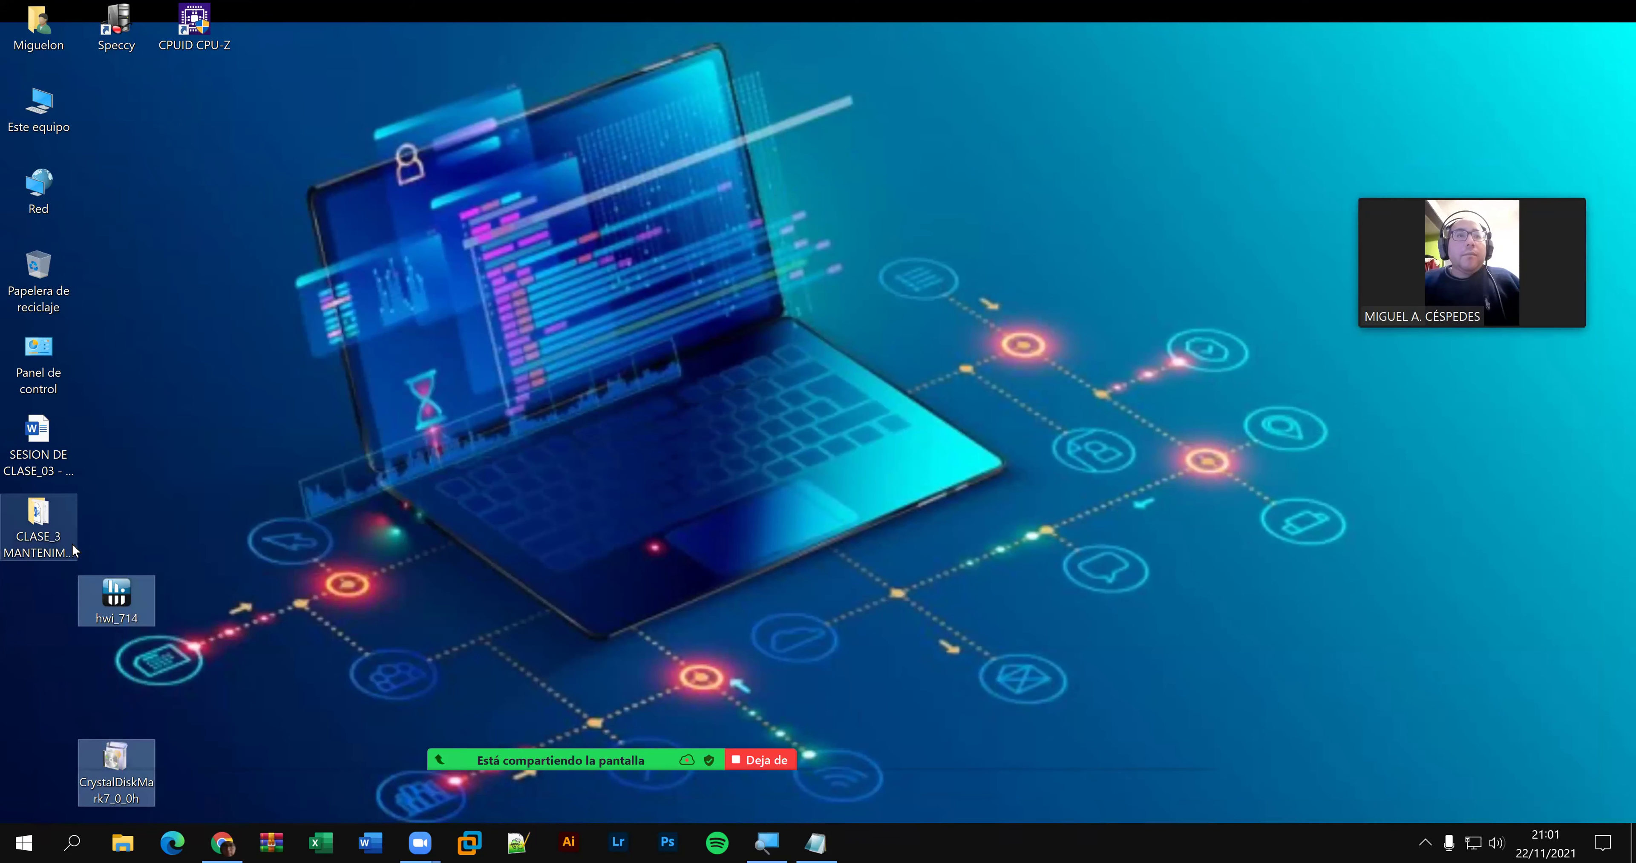
double_click(59, 530)
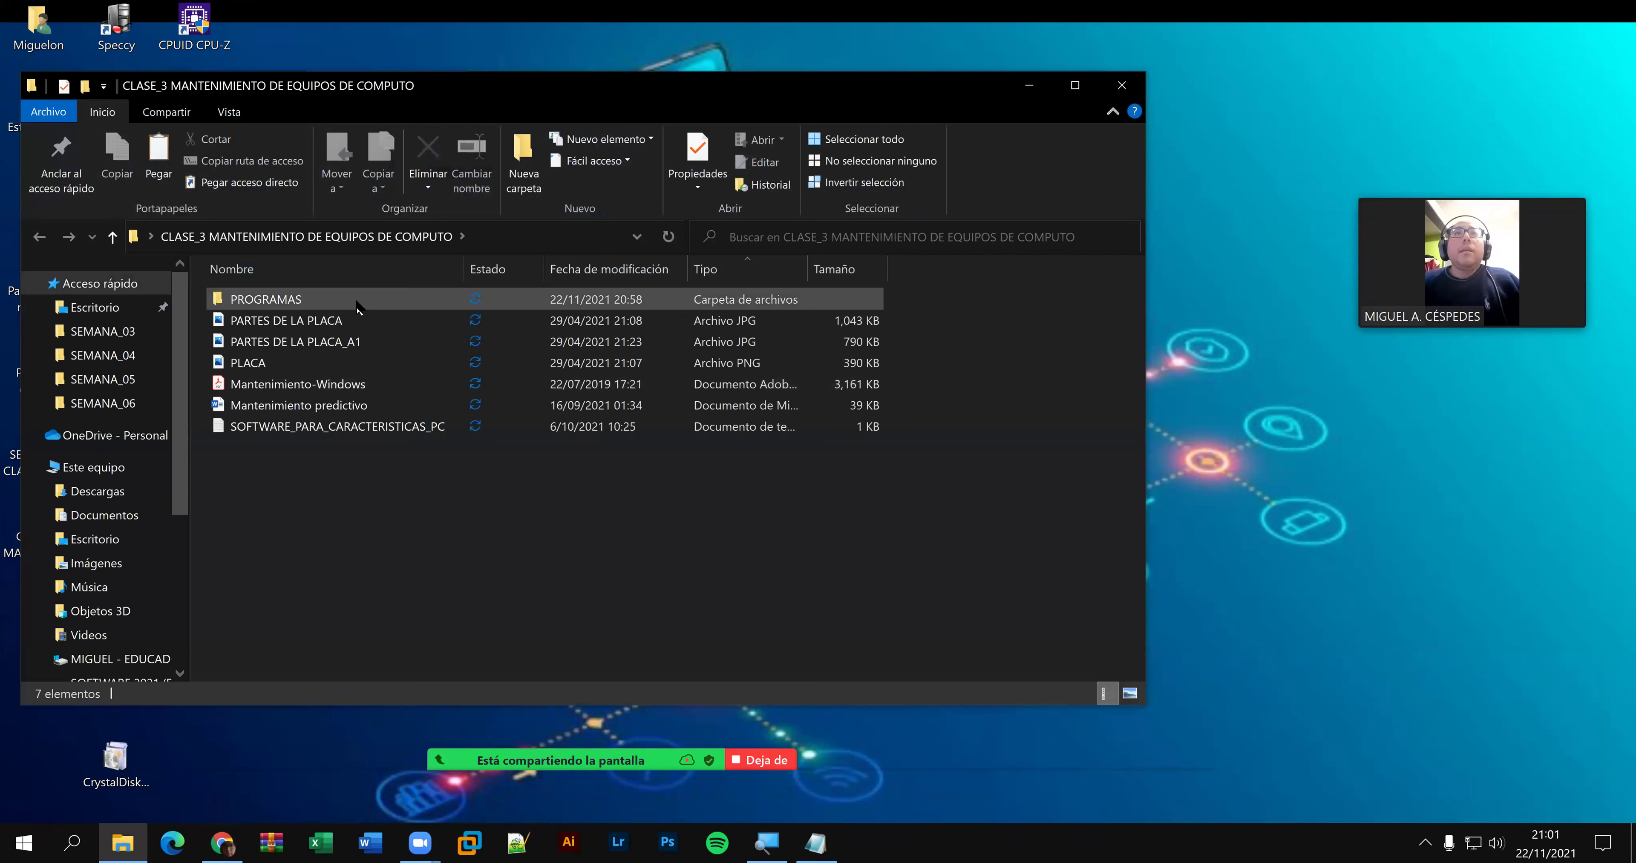
double_click(354, 301)
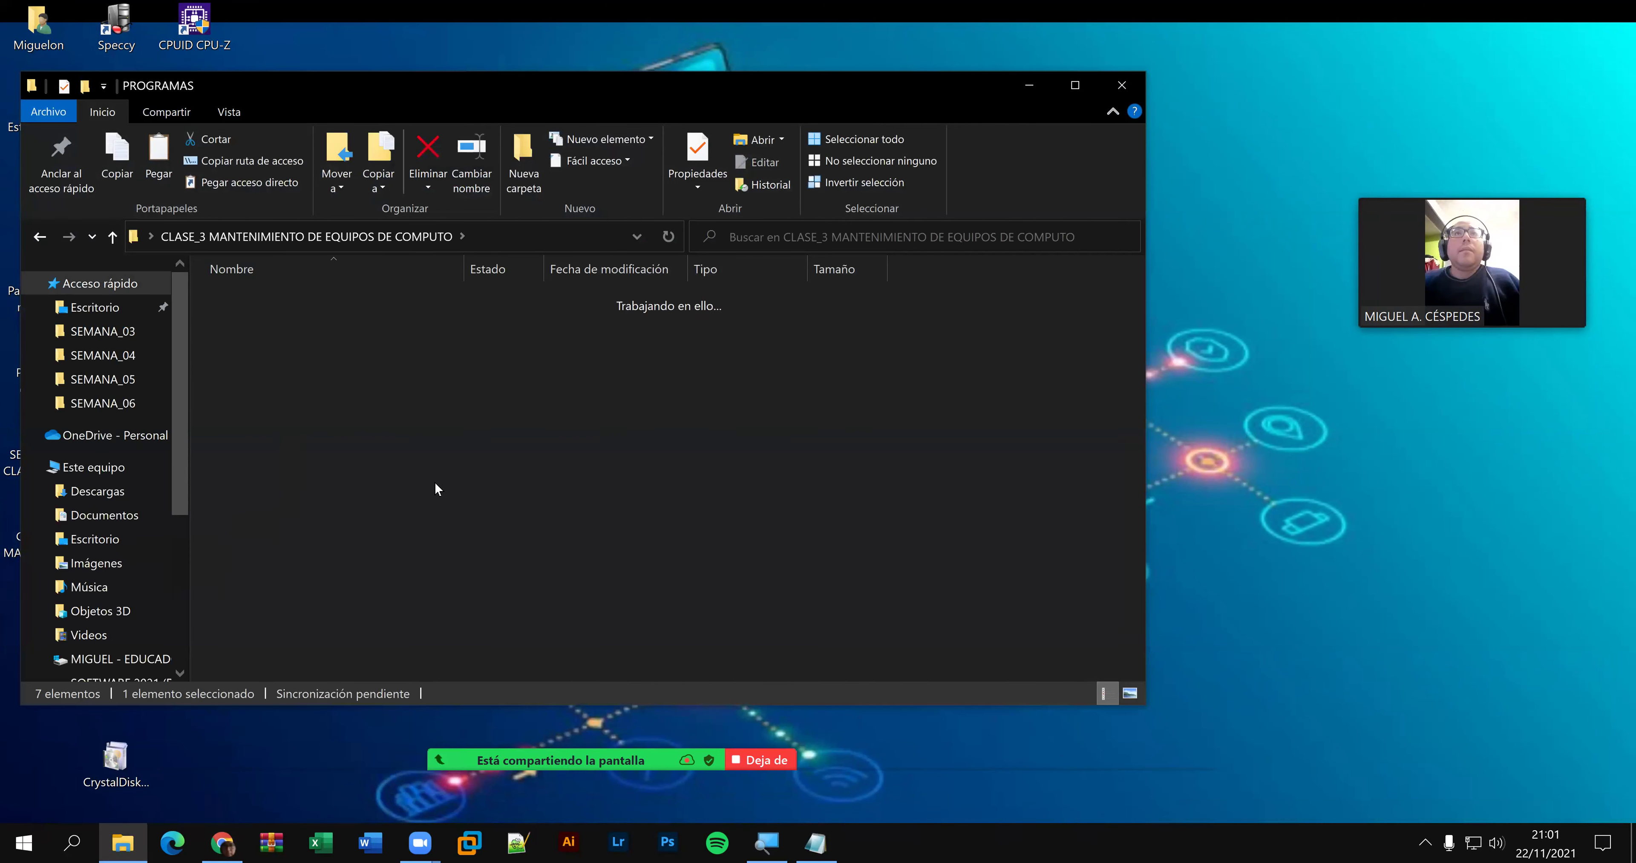
right_click(468, 603)
left_click(486, 658)
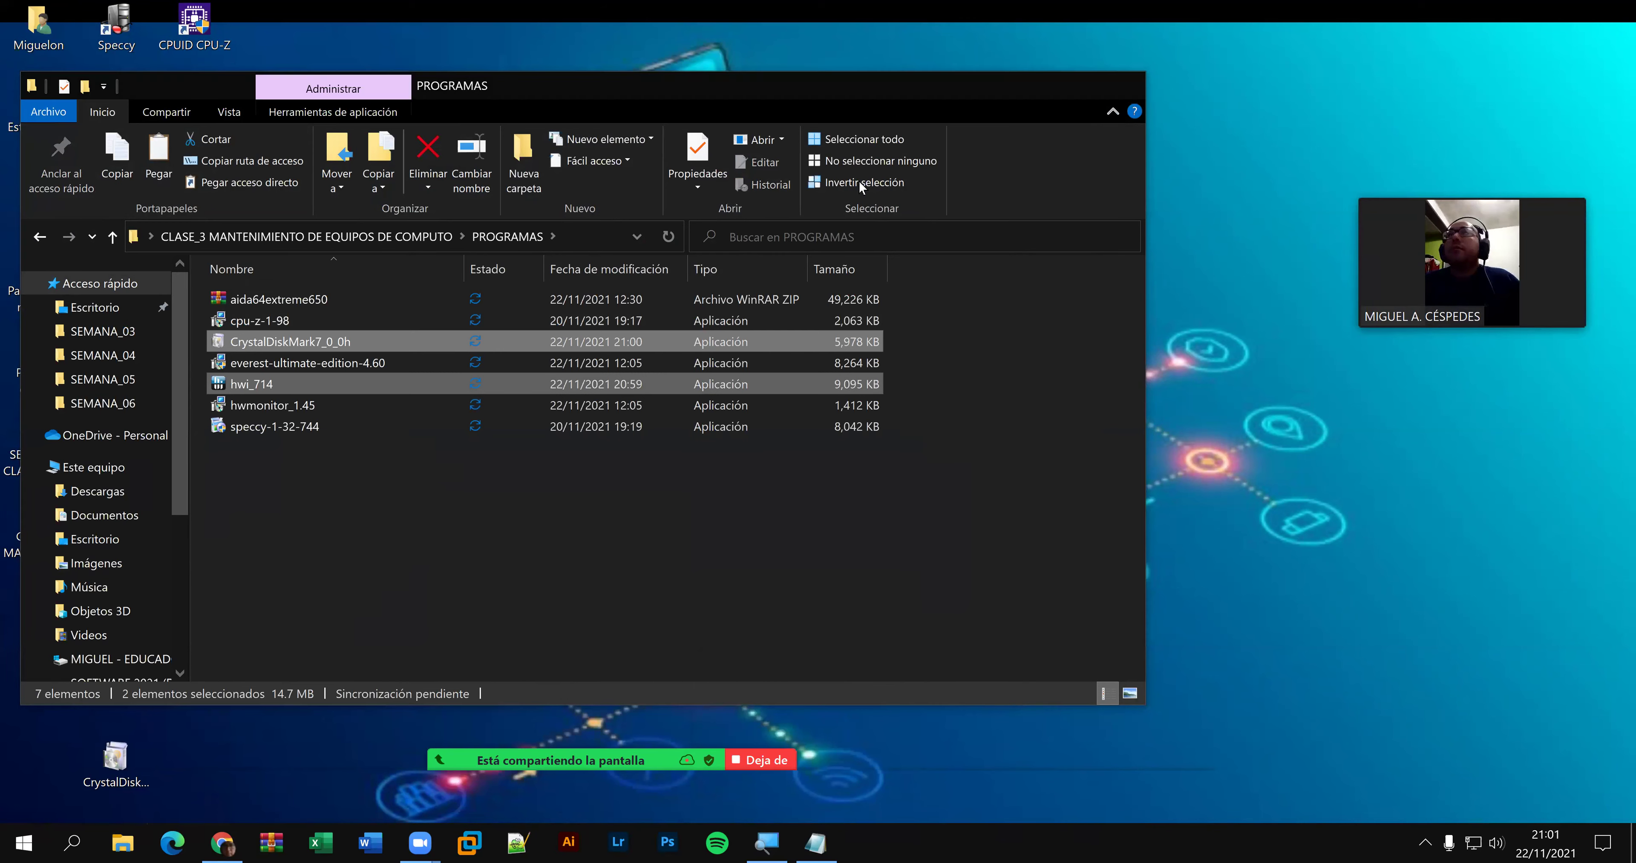
- Select and copy the two desktop installers again
key("super+d")
left_click_drag(276, 500, 115, 781)
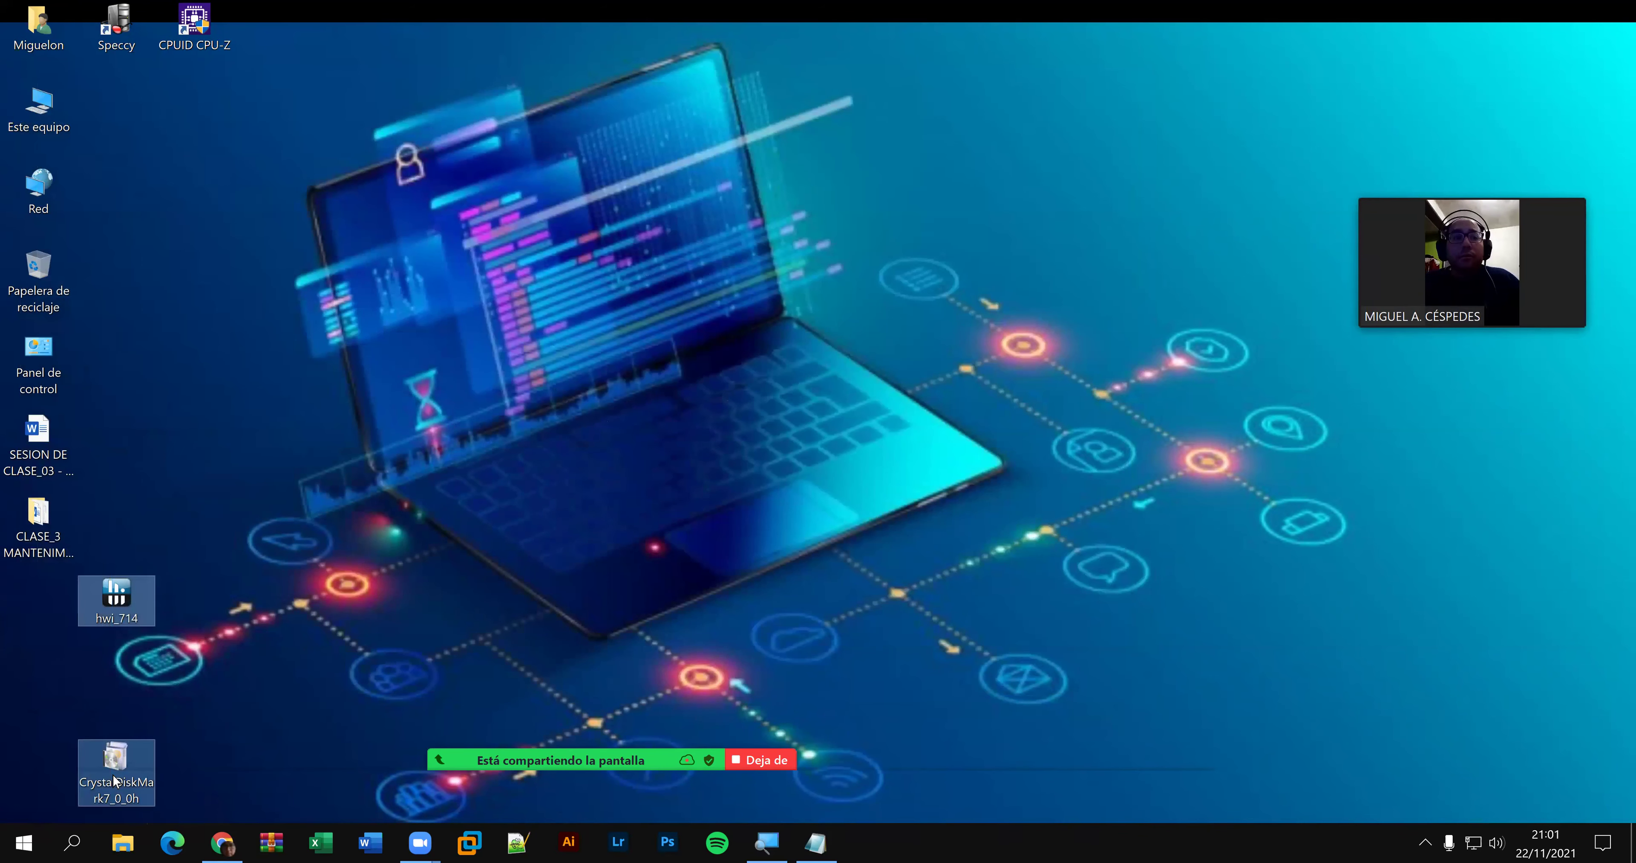
right_click(121, 762)
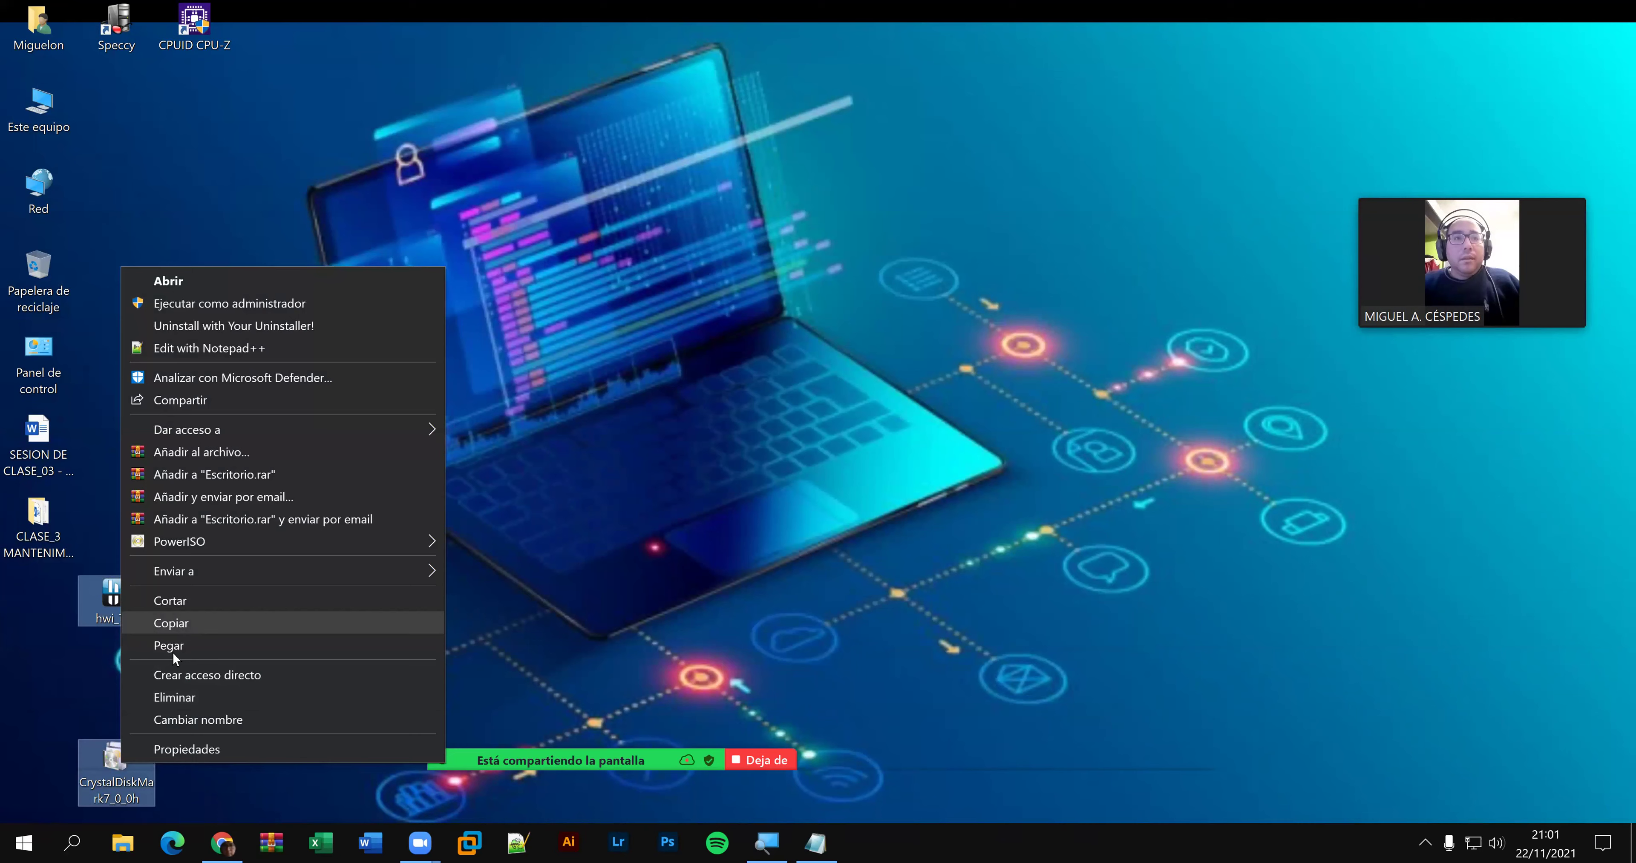
left_click(172, 625)
left_click(453, 434)
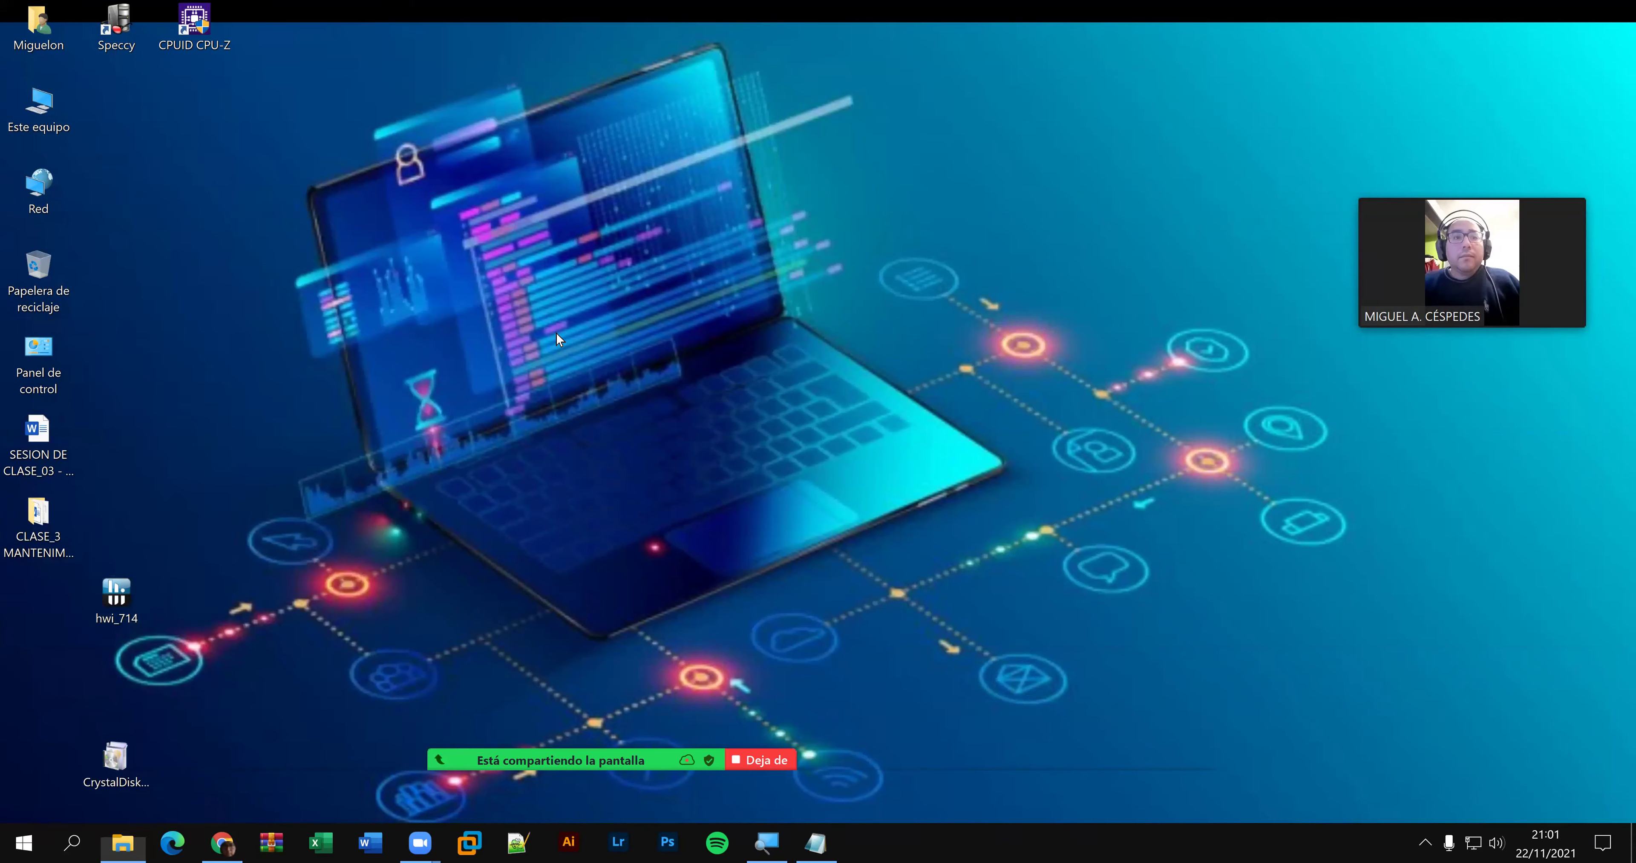
- Paste both installers into the programs folder of SESION_DE_CLASE_03 on drive F:
key("super+d")
left_click(141, 465)
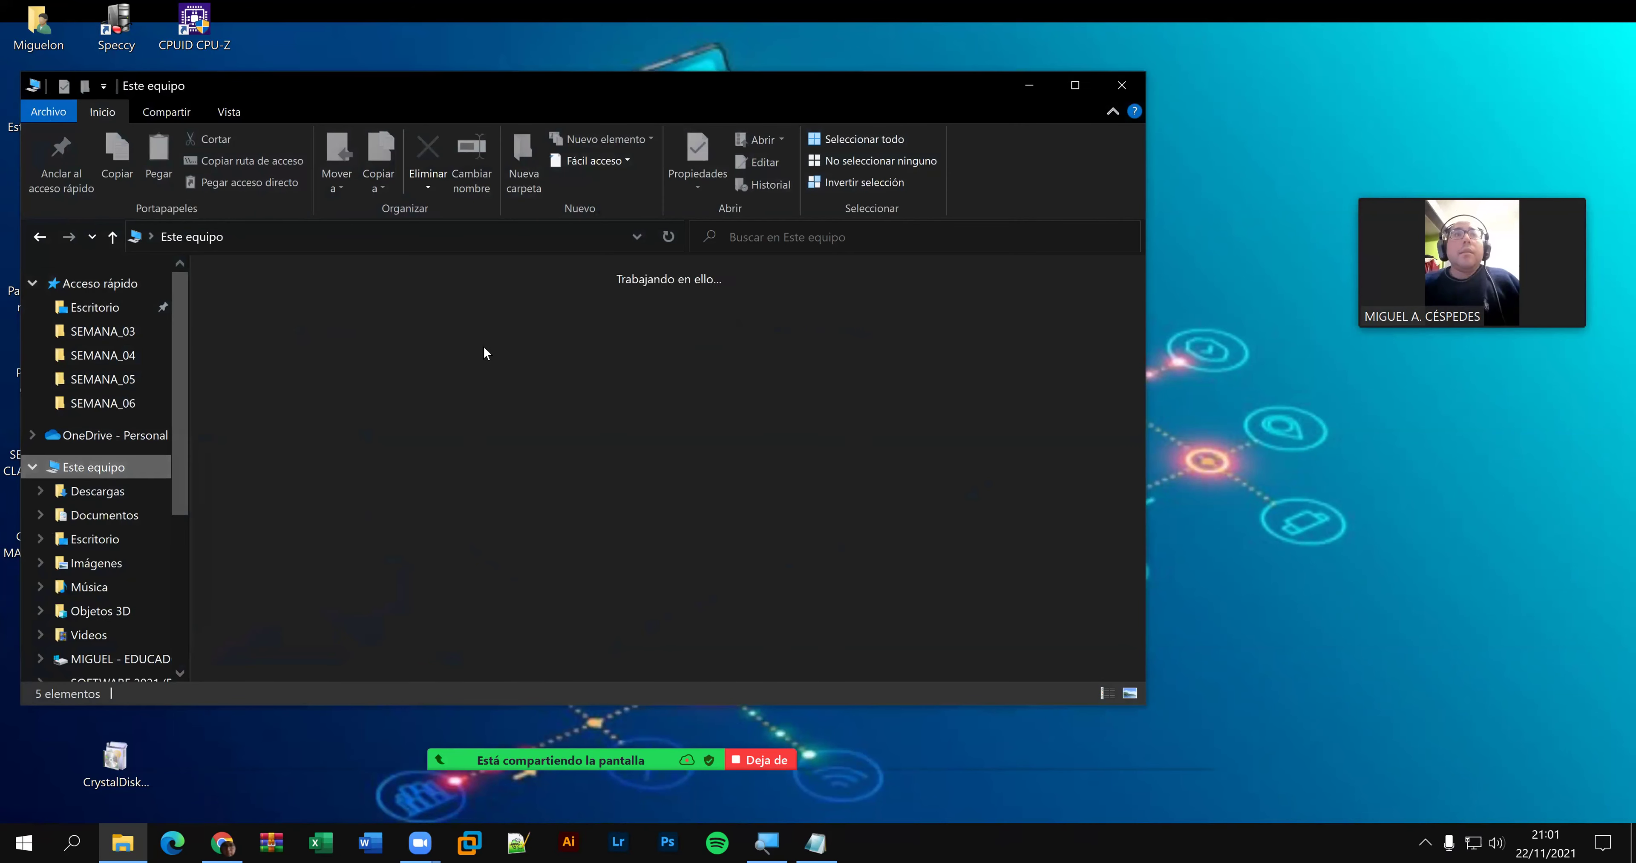
double_click(390, 385)
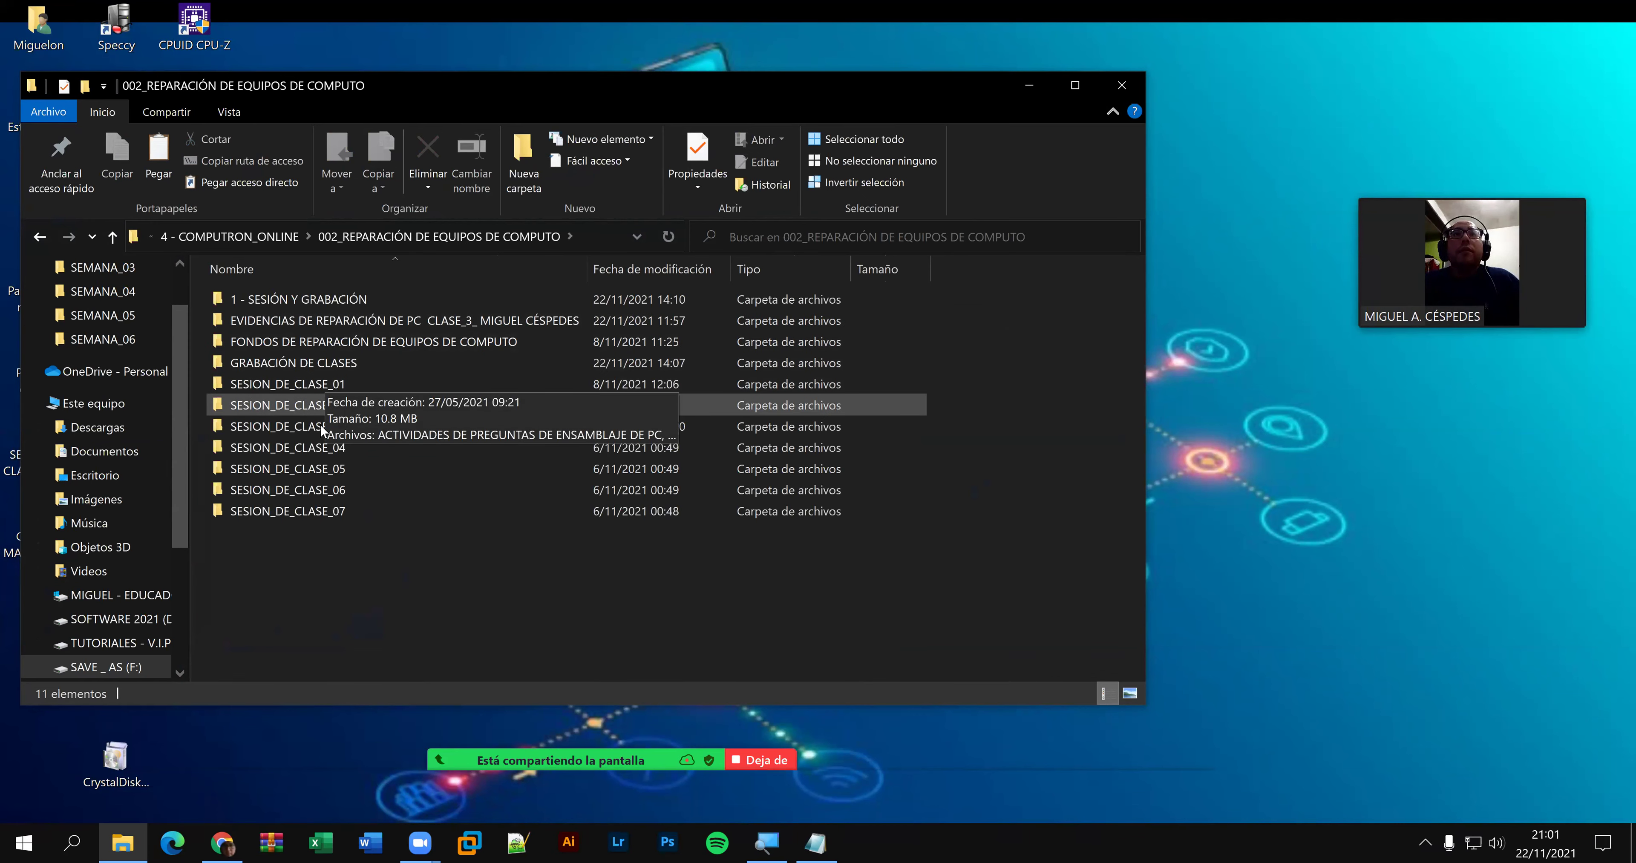
double_click(321, 424)
right_click(442, 469)
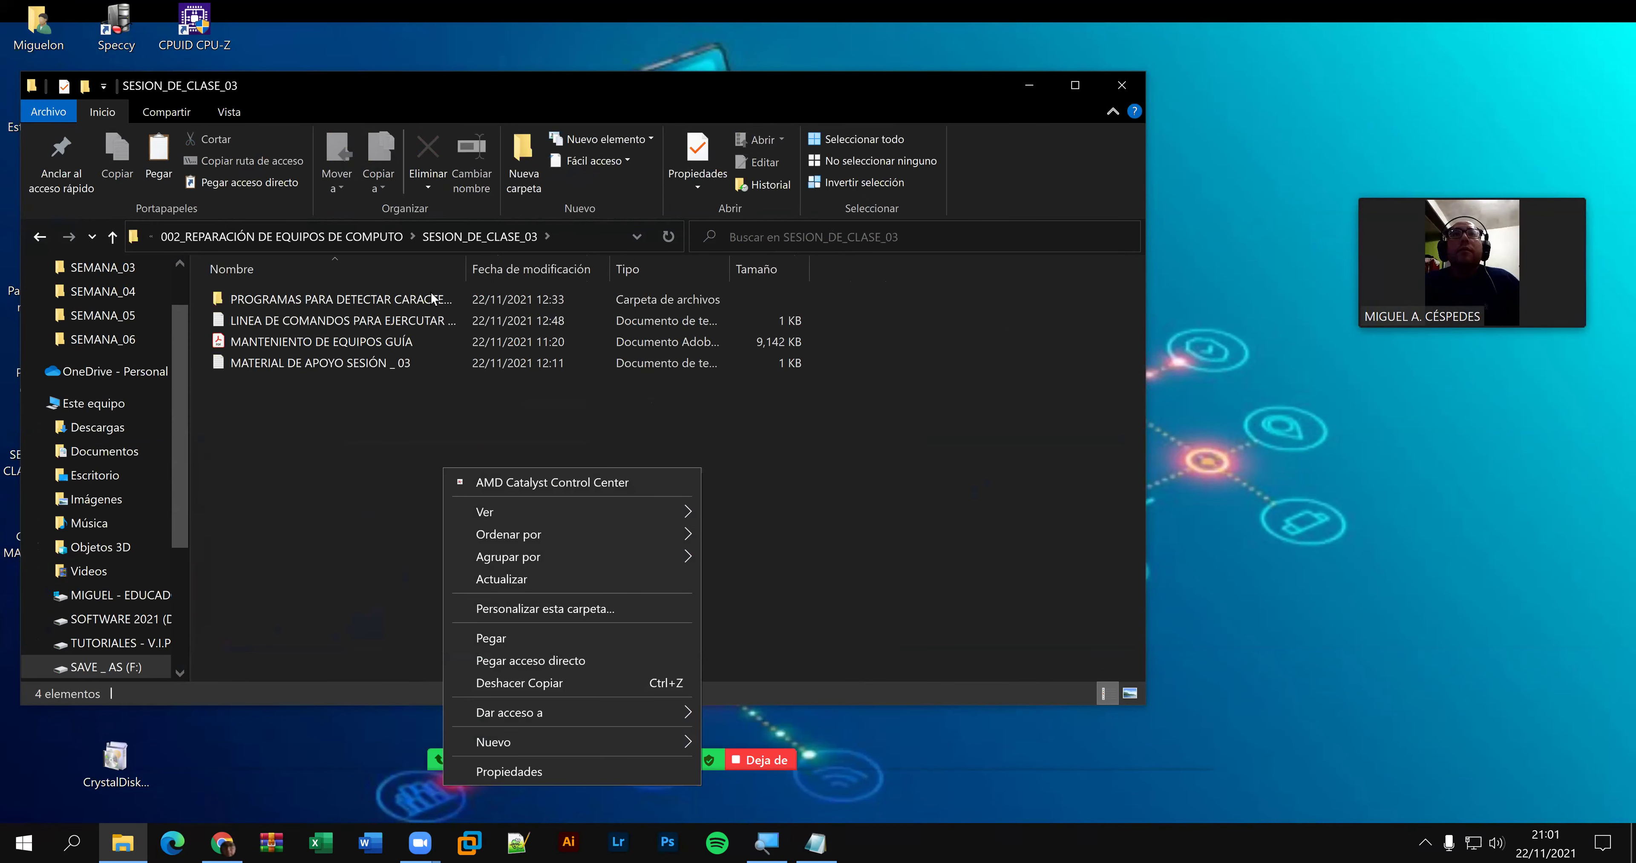
double_click(430, 293)
right_click(442, 442)
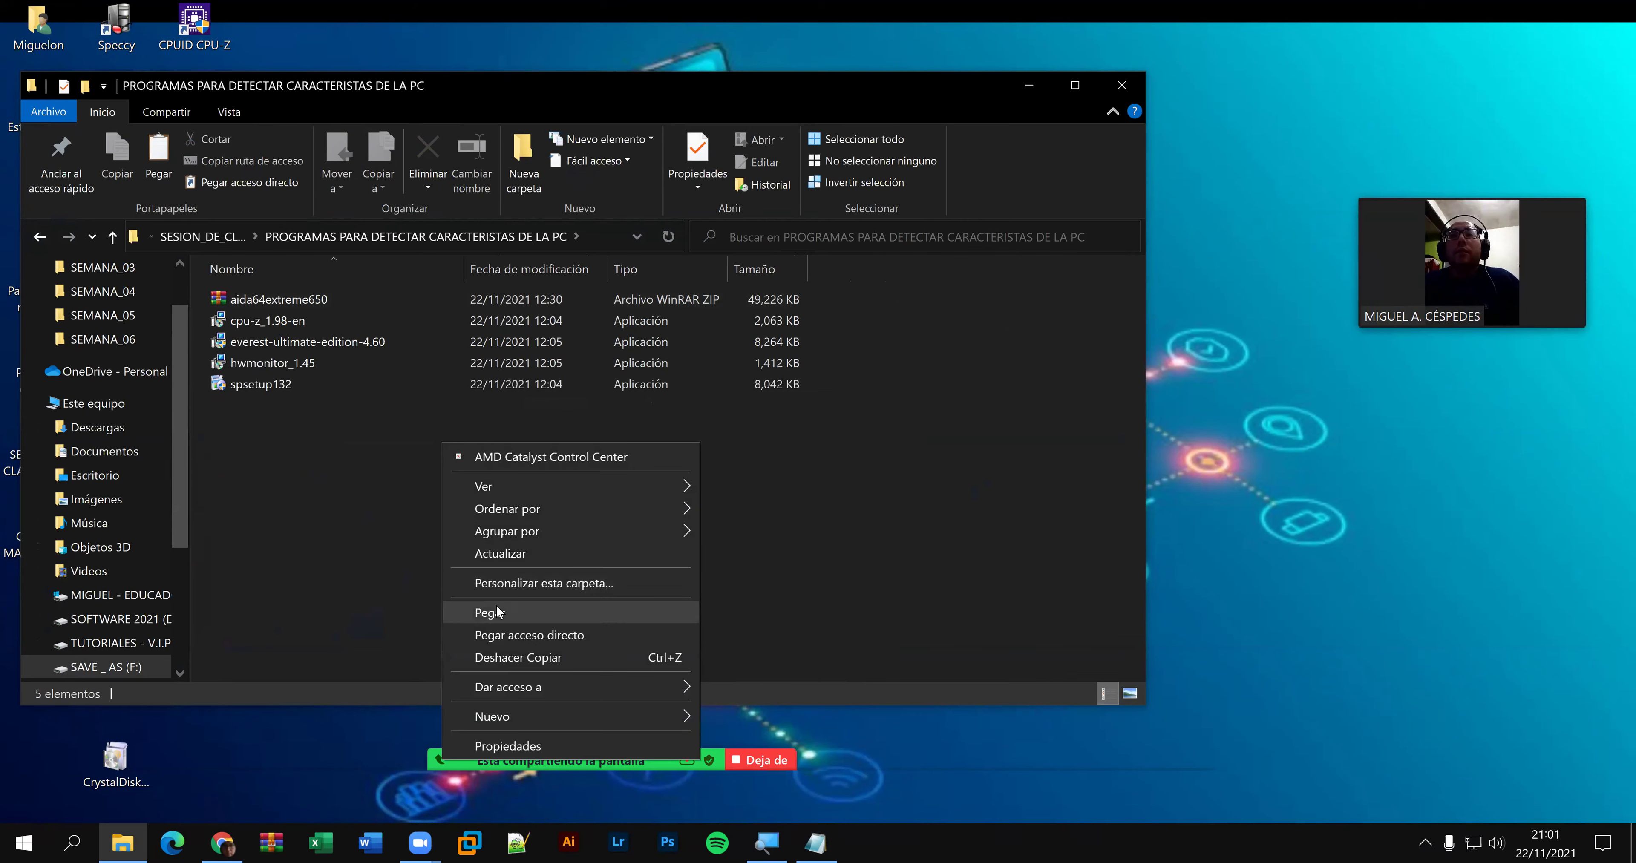
left_click(496, 604)
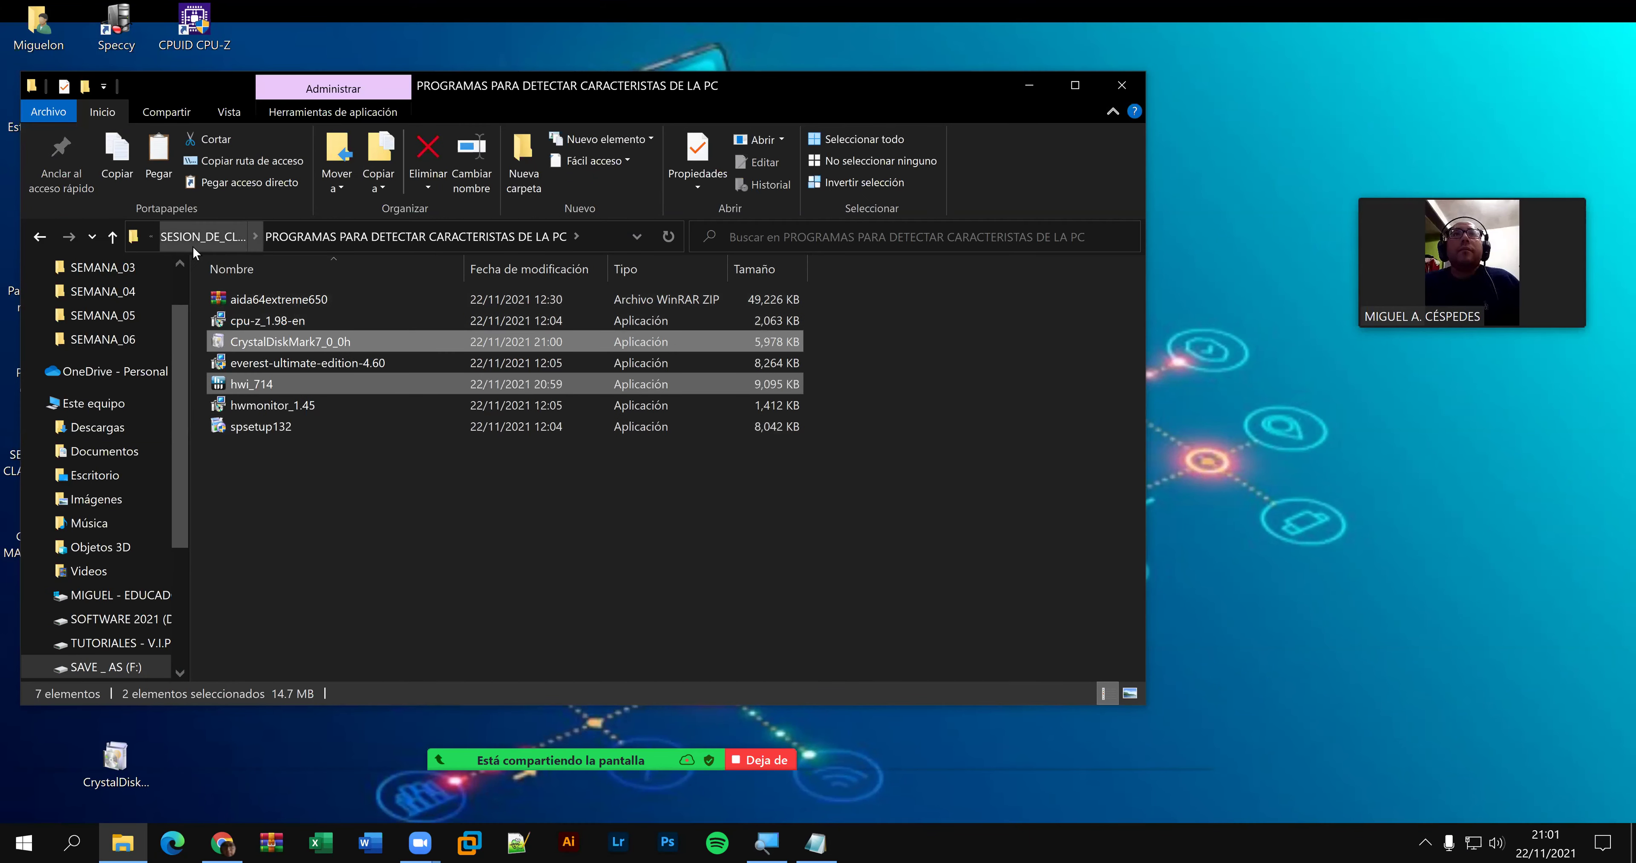
- Paste both installers into F:'s 003_MANTENIMIENTO EQUIPOS DE COMPUTO\CLASE_3\PROGRAMAS folder
key("alt+Up")
left_click(244, 239)
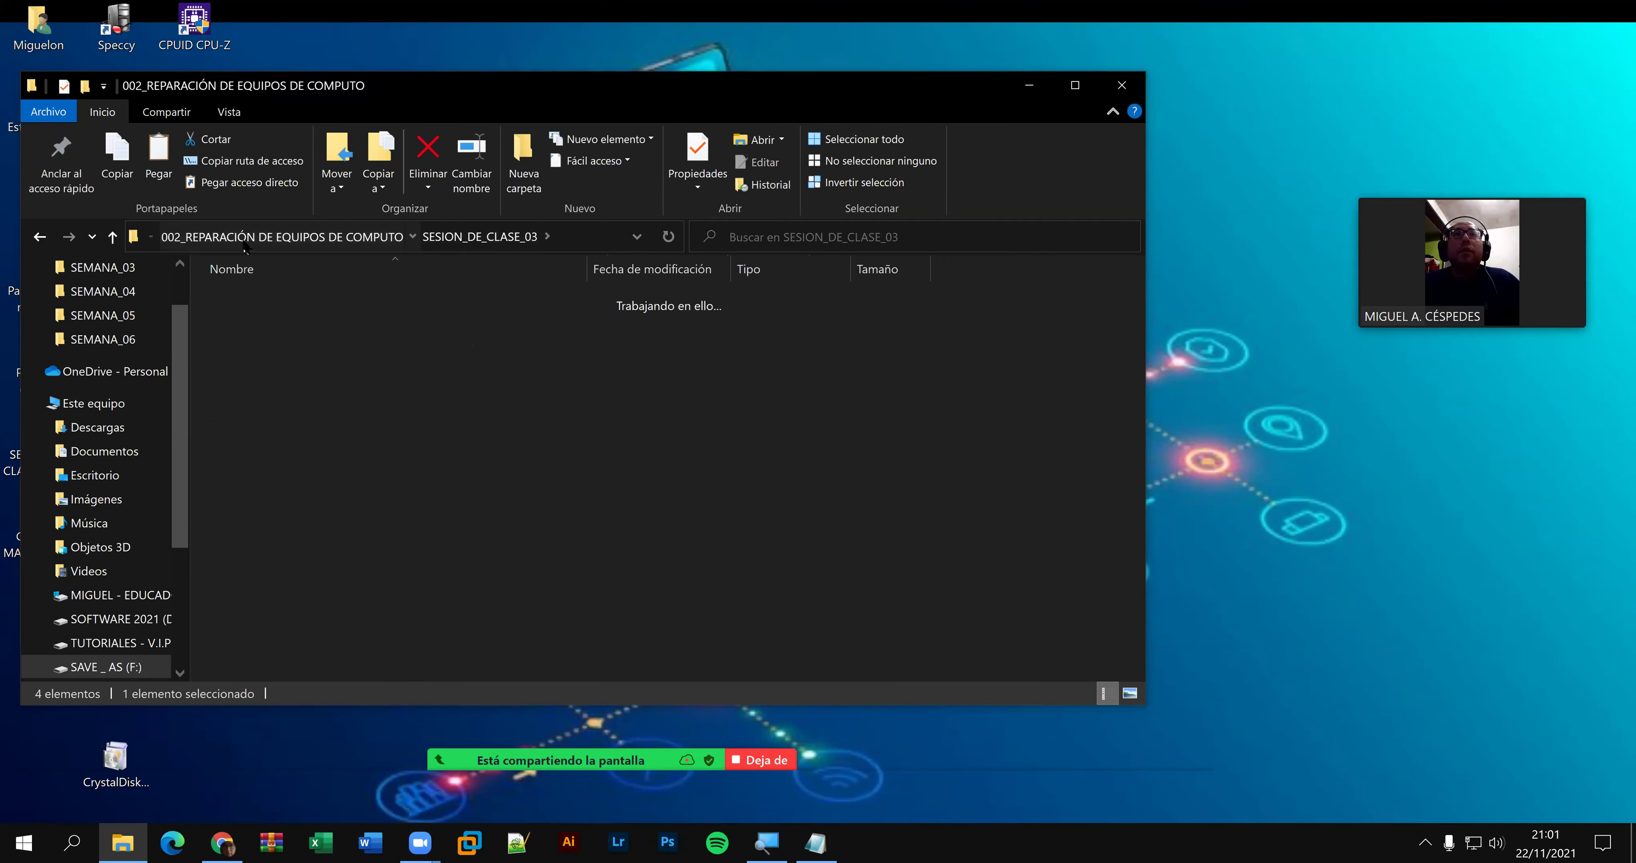
left_click(245, 240)
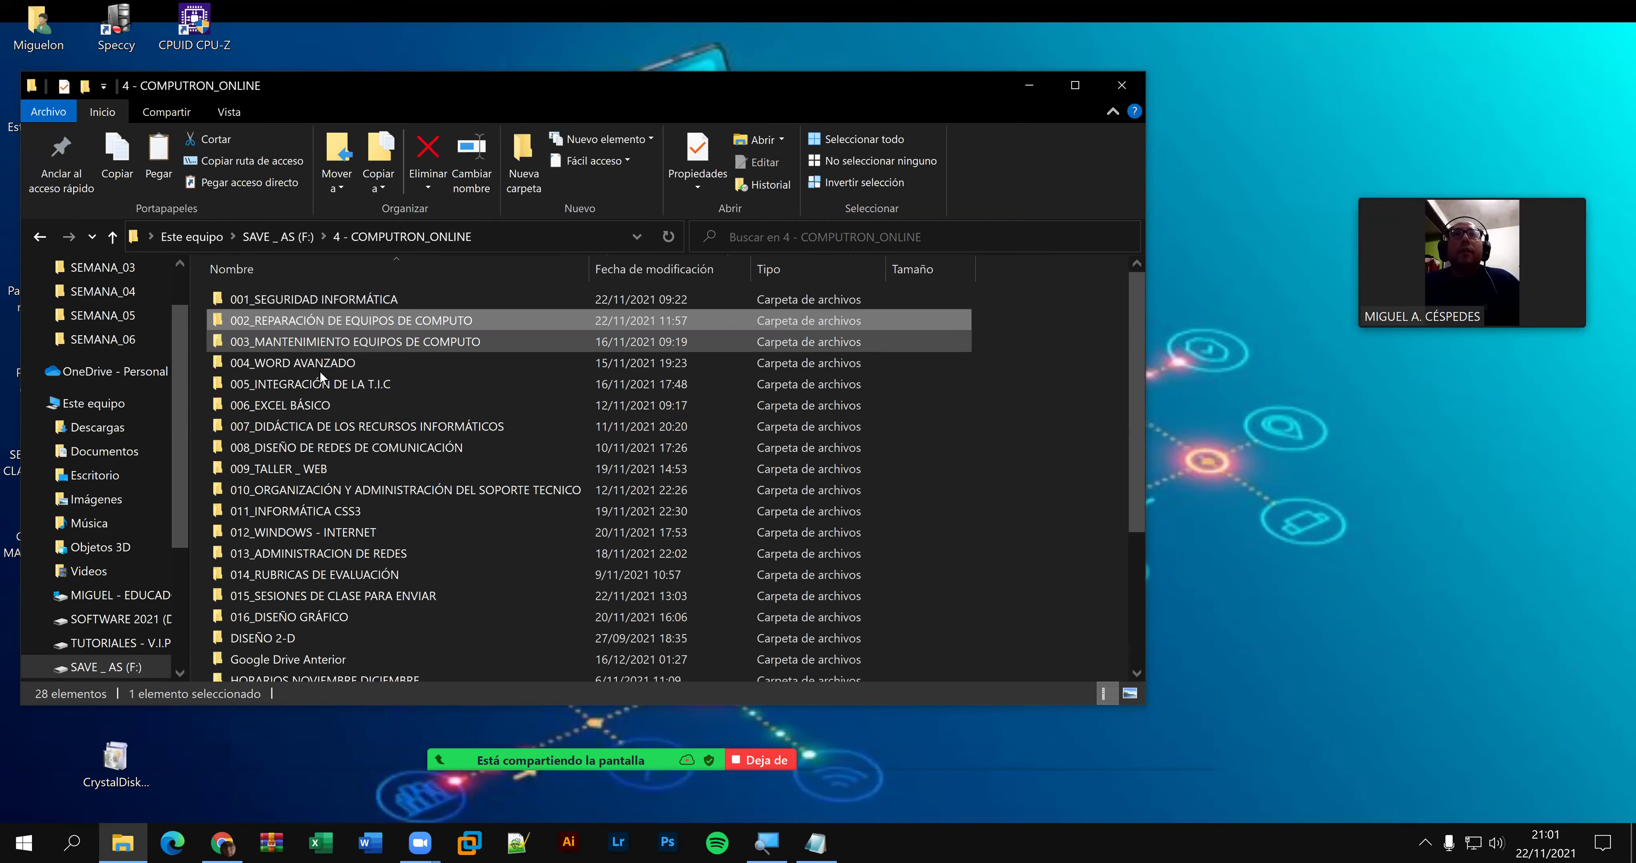
left_click(327, 347)
double_click(328, 347)
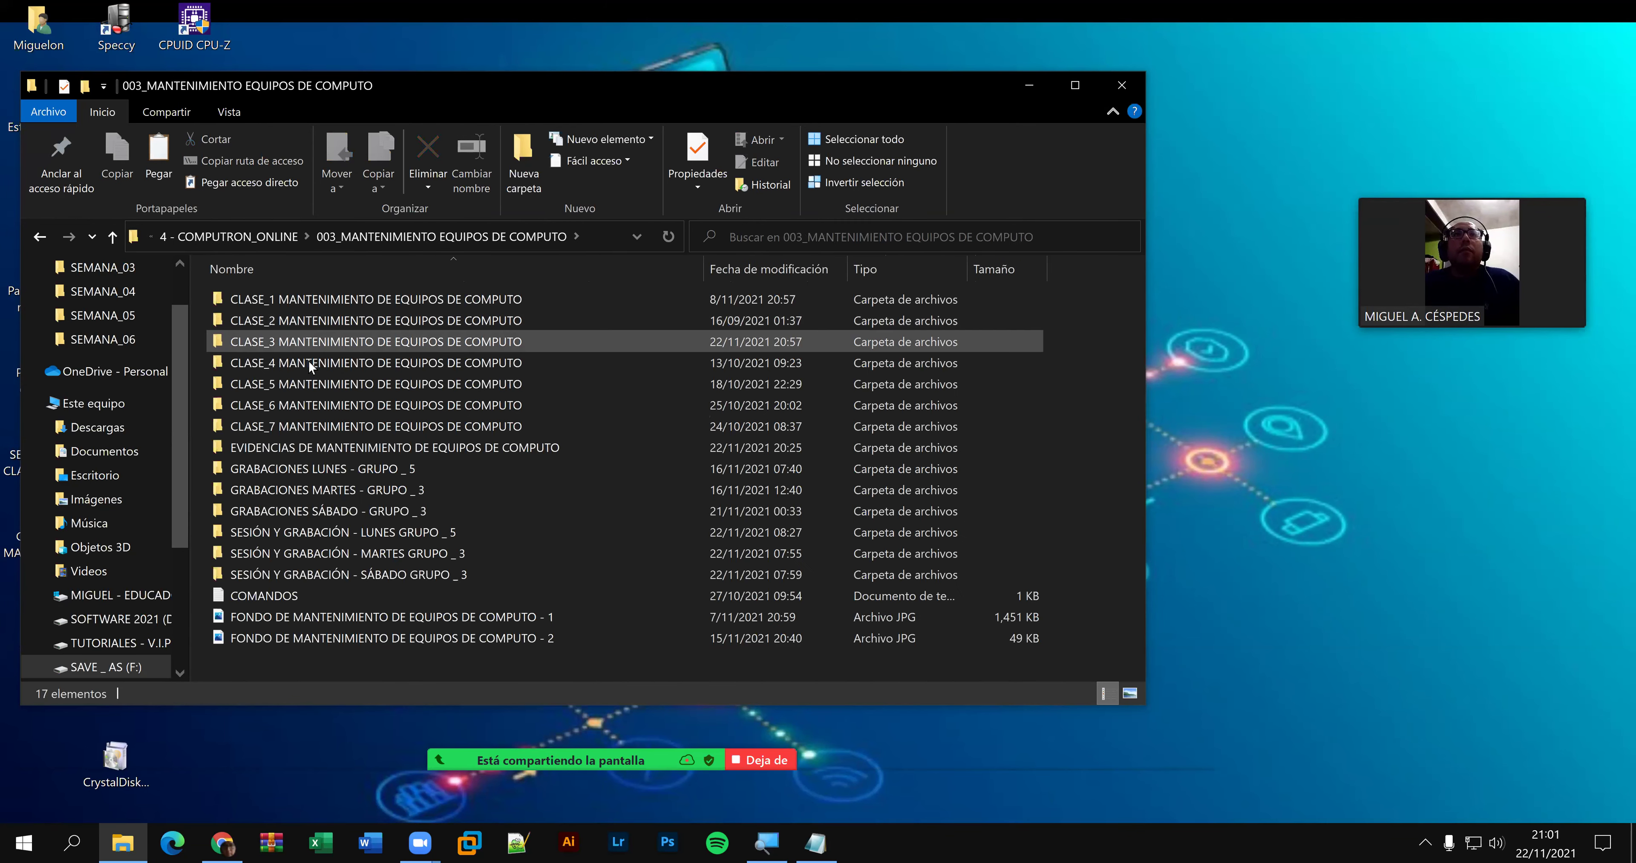
left_click(309, 362)
double_click(315, 343)
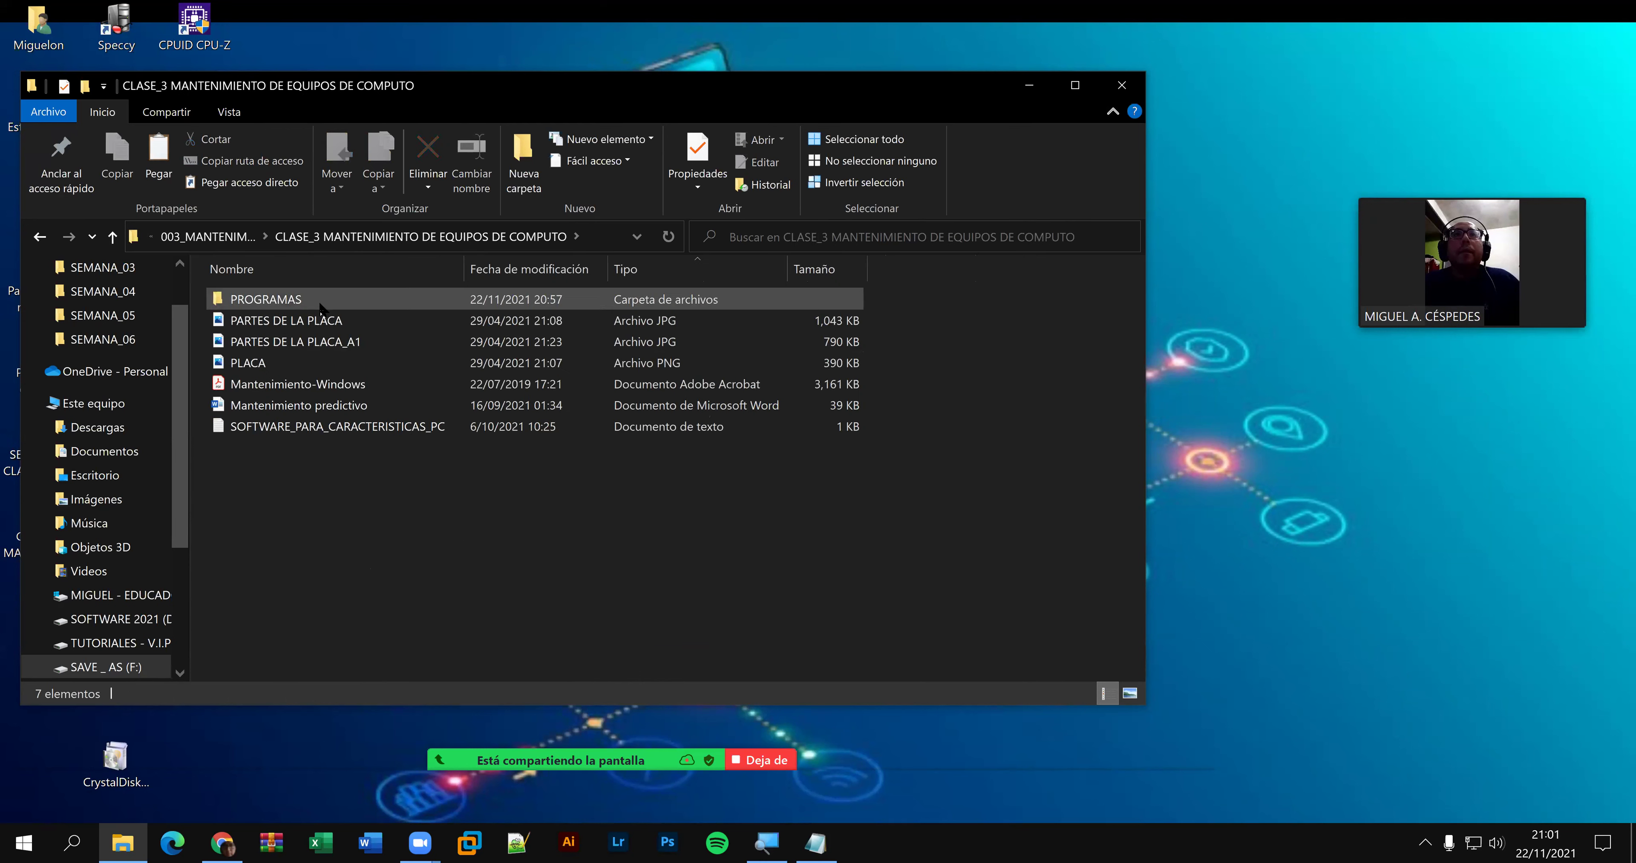
key("Return")
right_click(441, 509)
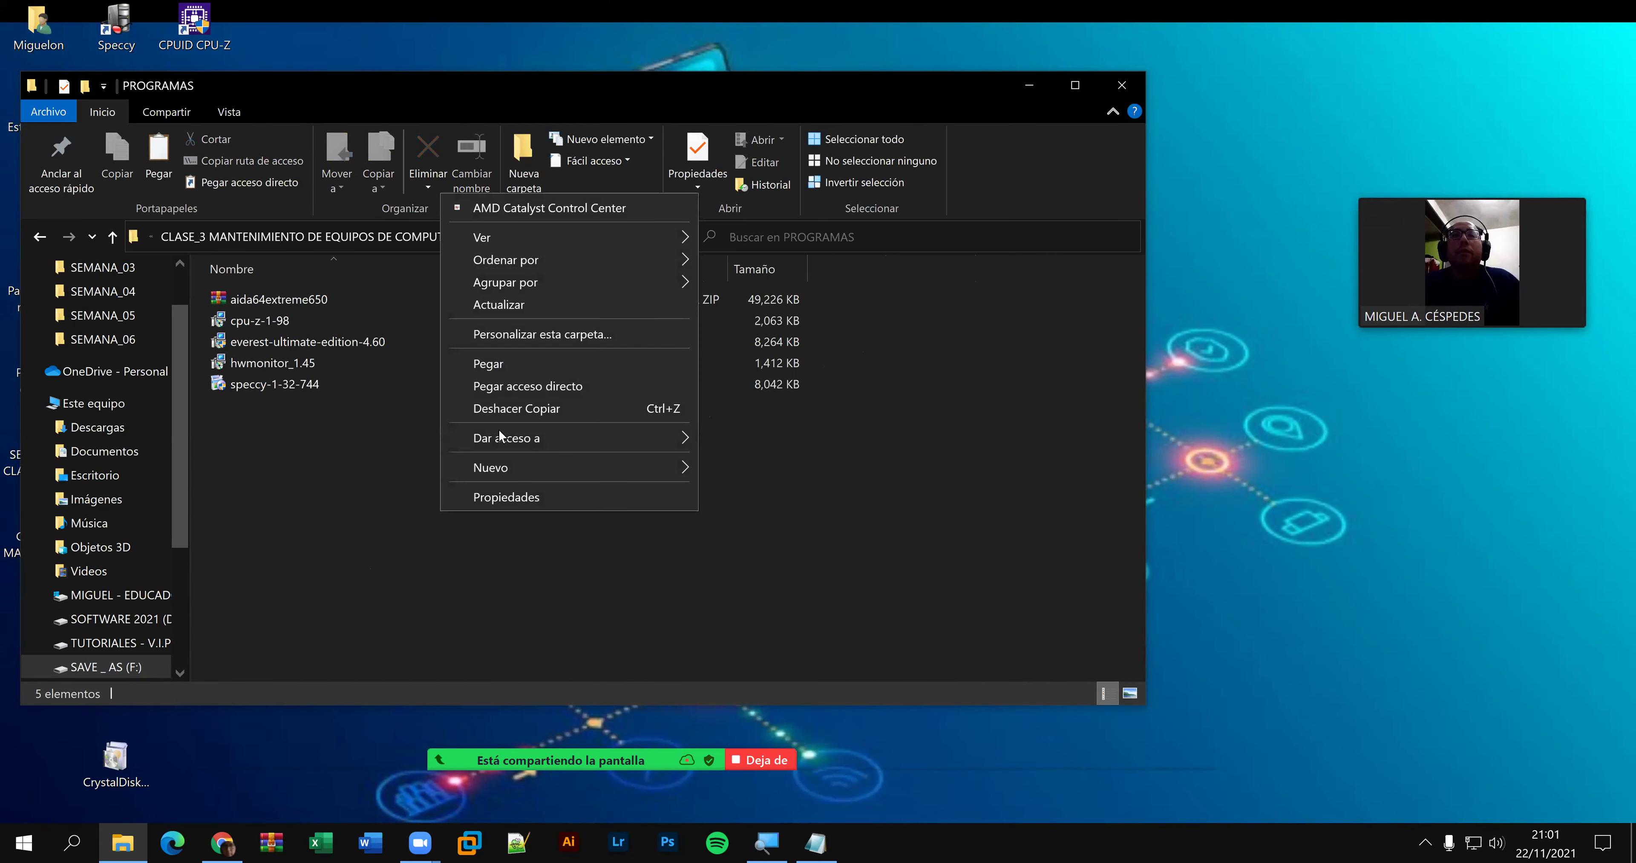
left_click(488, 364)
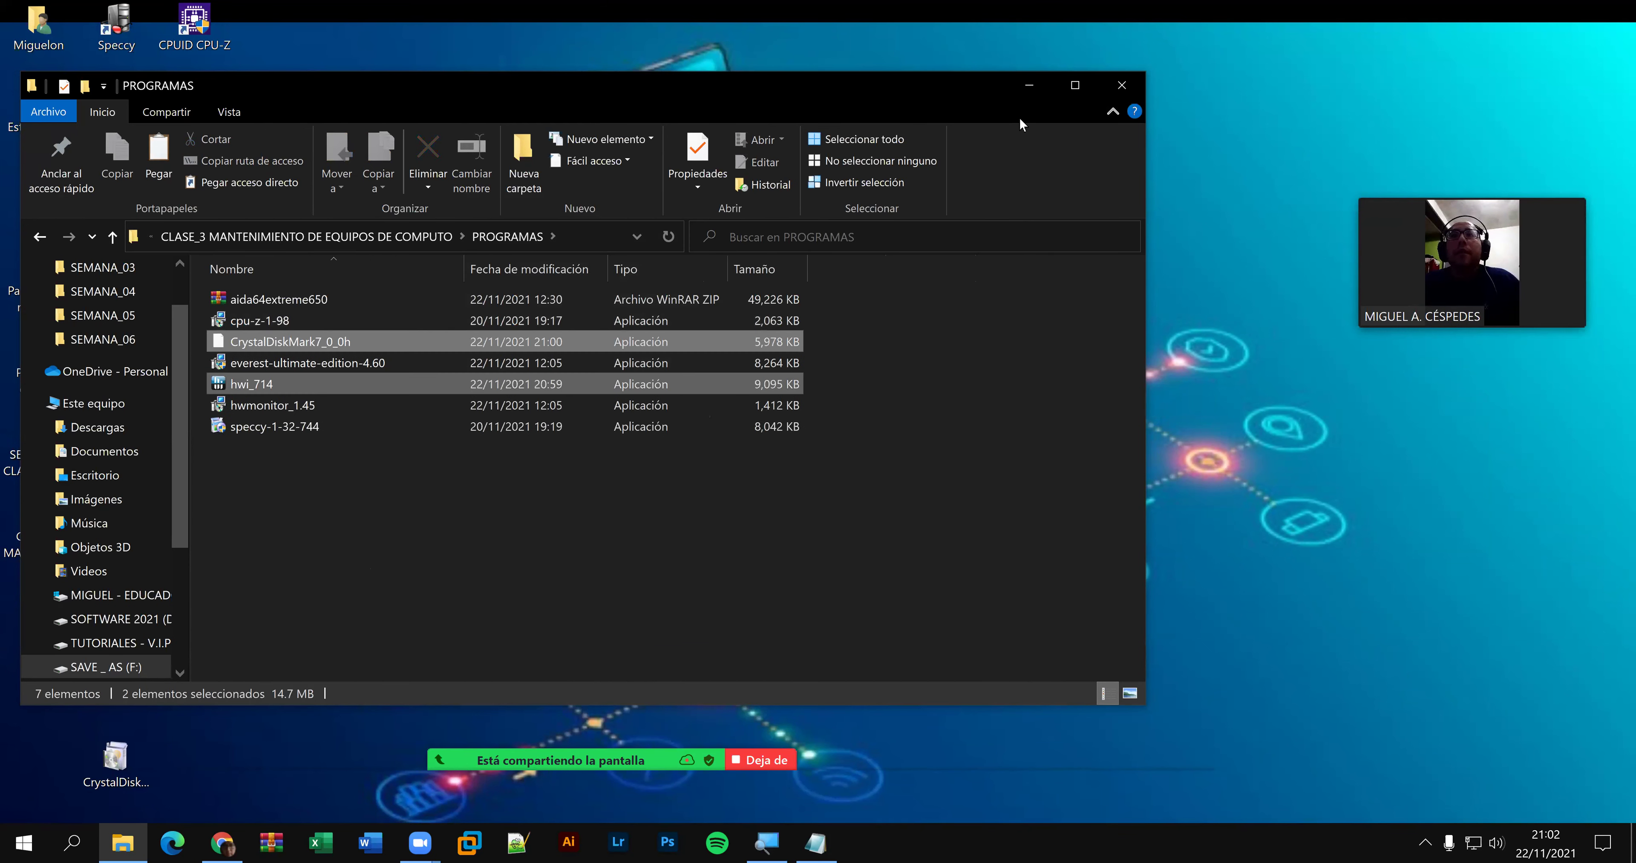
left_click(1122, 84)
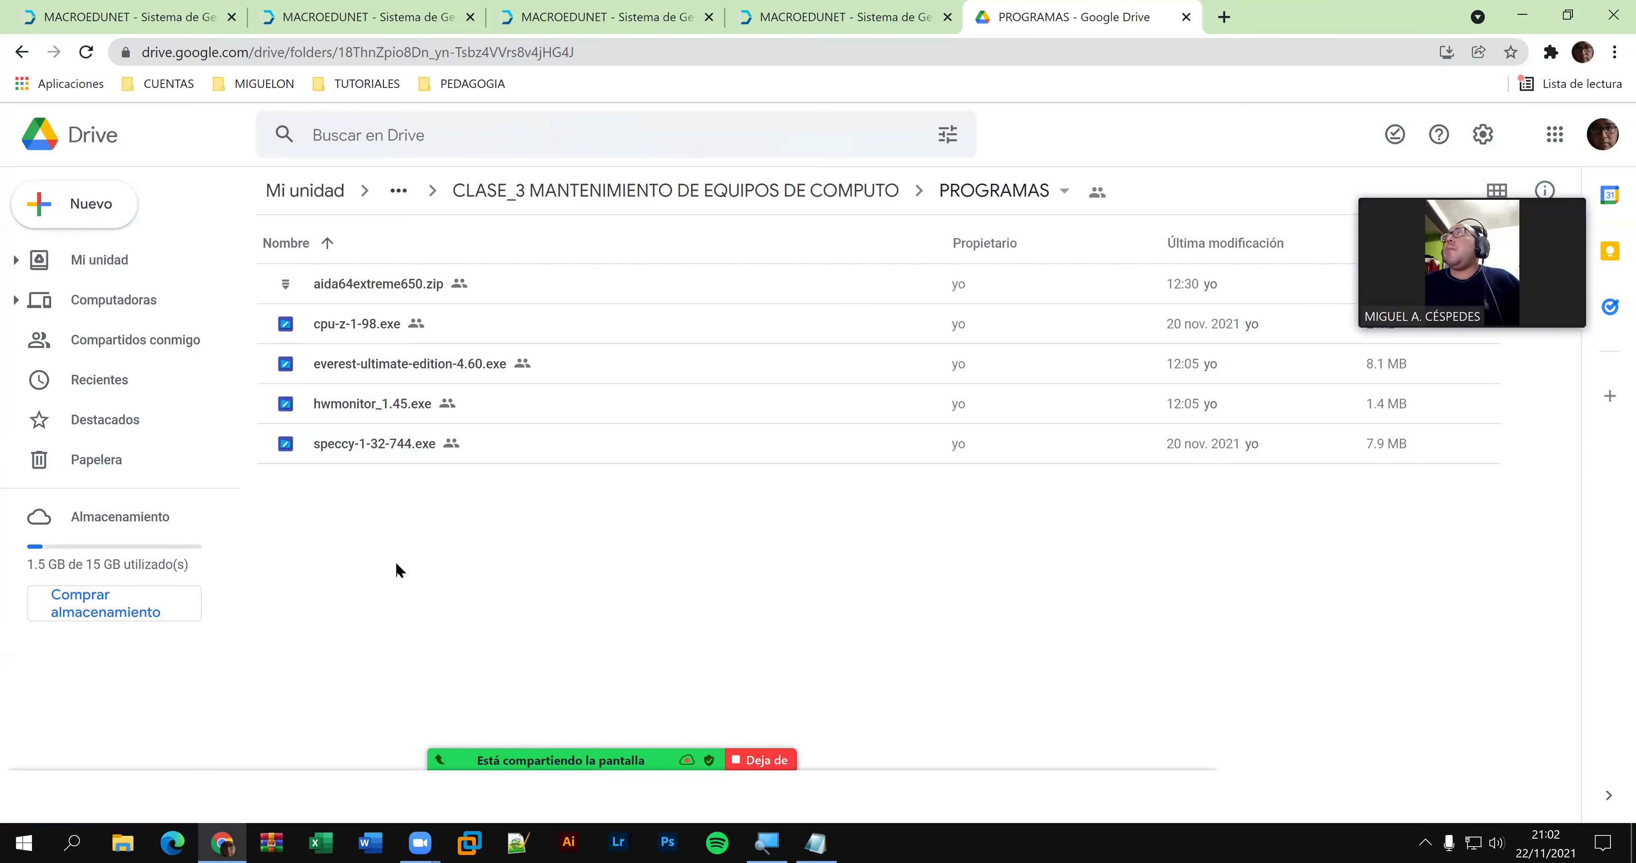
- Upload hwi_714 and CrystalDiskMark7_0_0h into the Drive PROGRAMAS folder
key("super+Down")
left_click_drag(21, 588, 158, 797)
left_click_drag(121, 593, 617, 549)
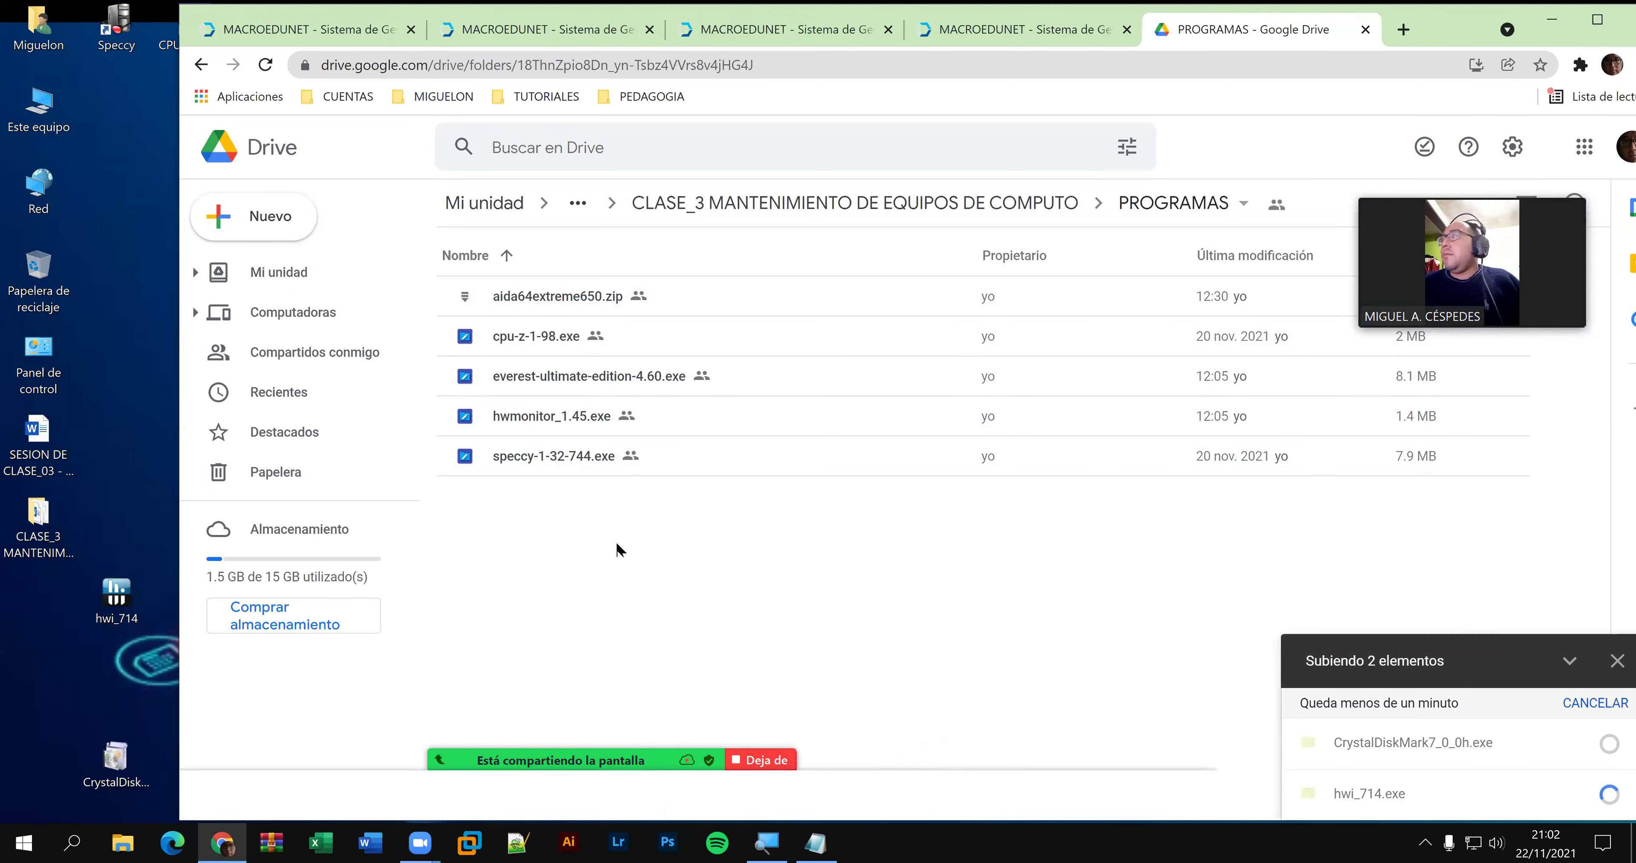
- Upload both installers into Drive's 002_REPARACIÓN\SESION_DE_CLASE_03\SOFTWARES folder
left_click(695, 218)
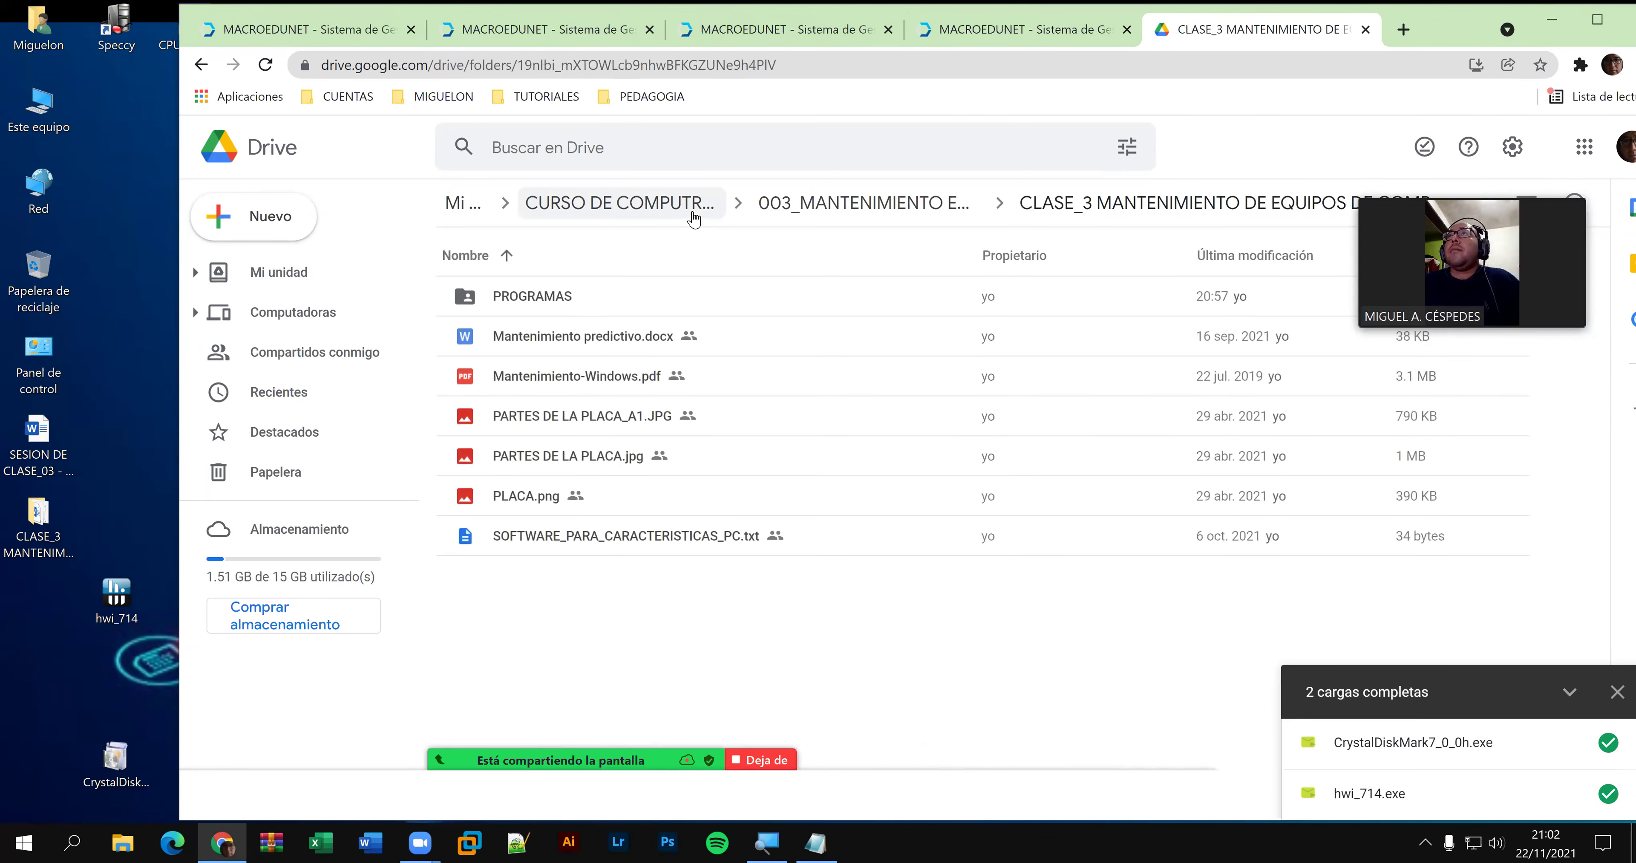
left_click(686, 216)
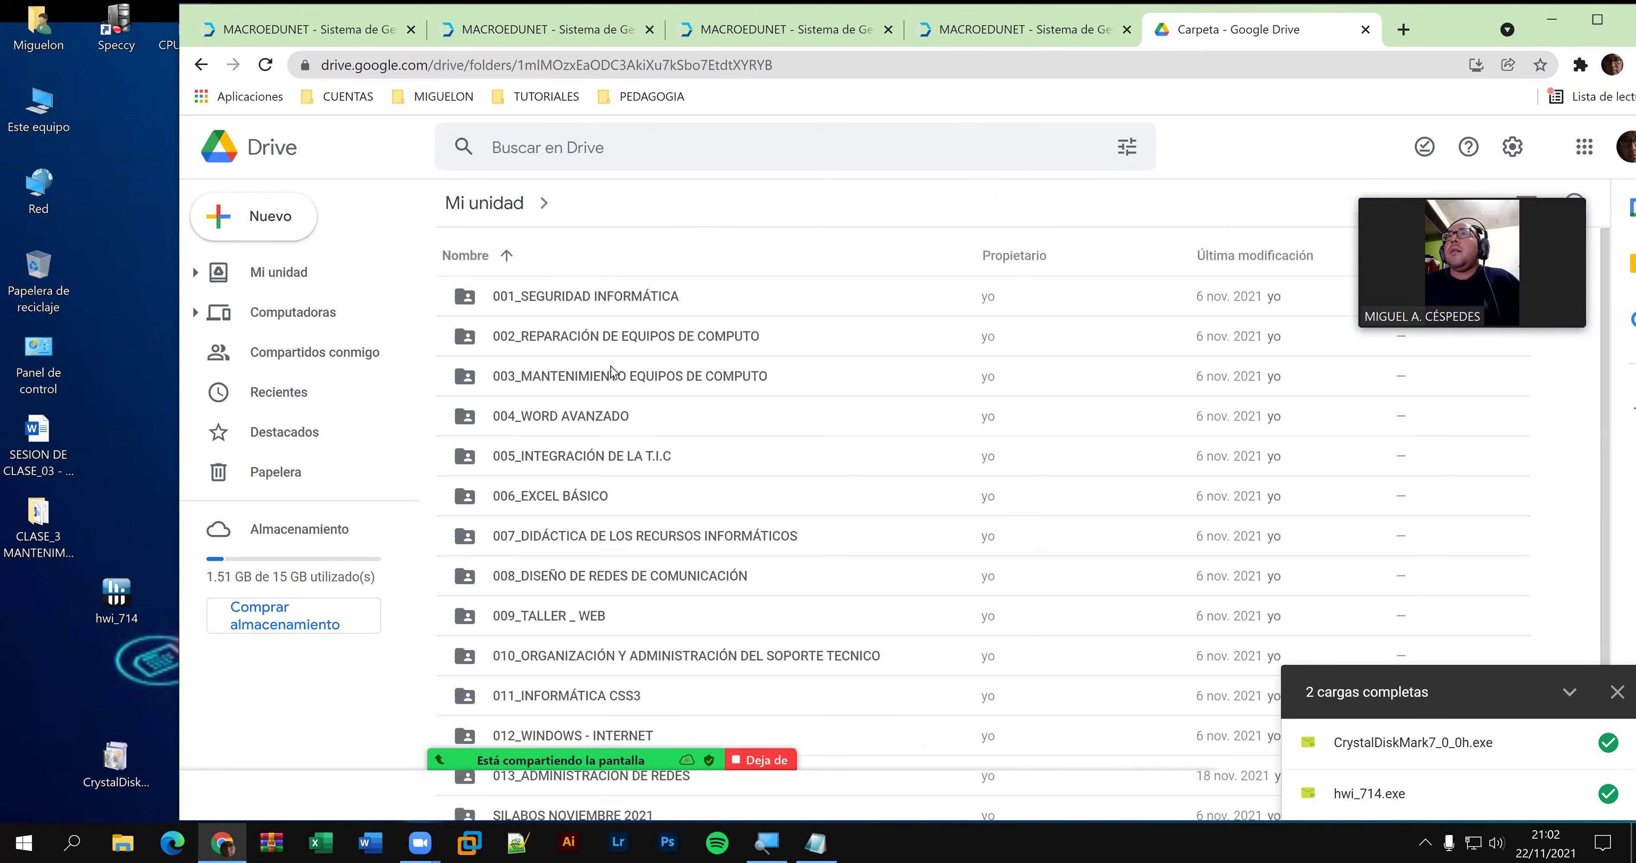
double_click(622, 351)
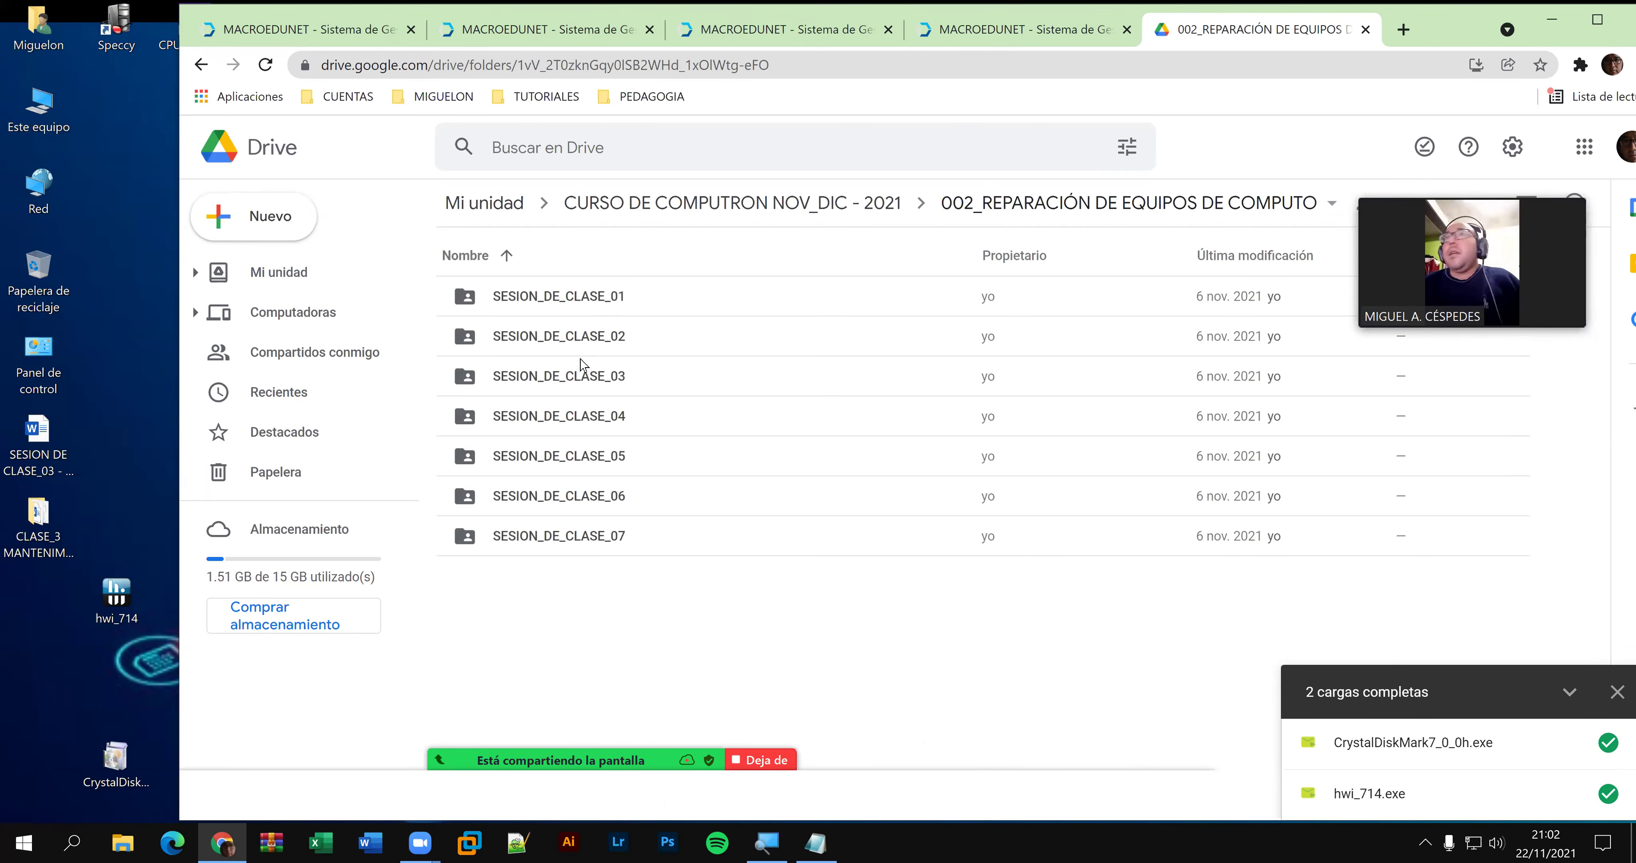
double_click(578, 378)
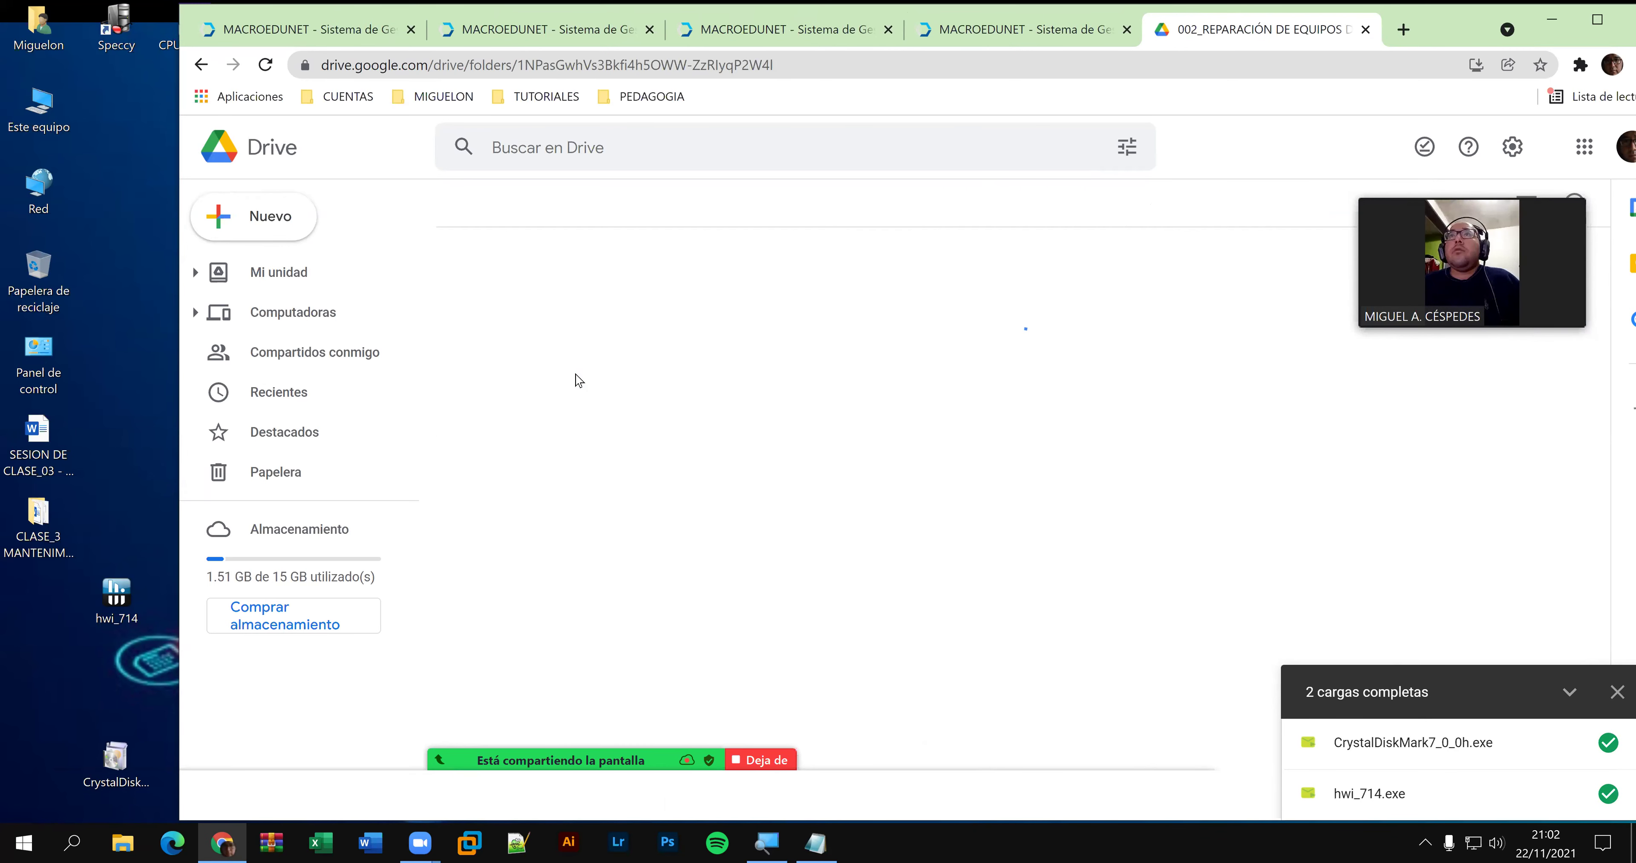
double_click(600, 291)
left_click_drag(49, 585, 153, 789)
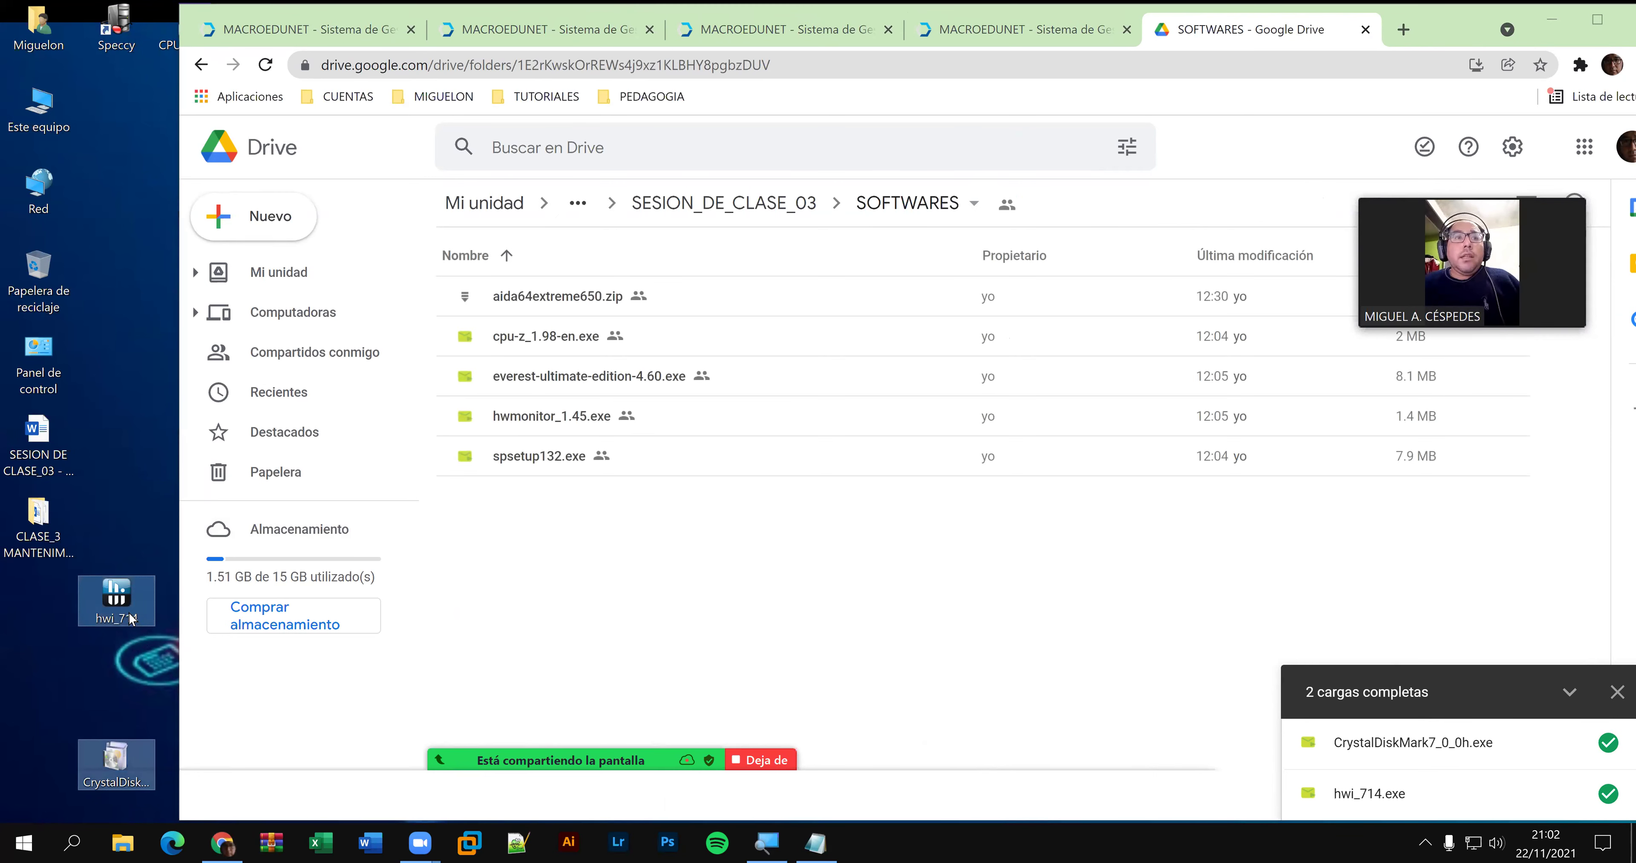
left_click_drag(135, 619, 555, 581)
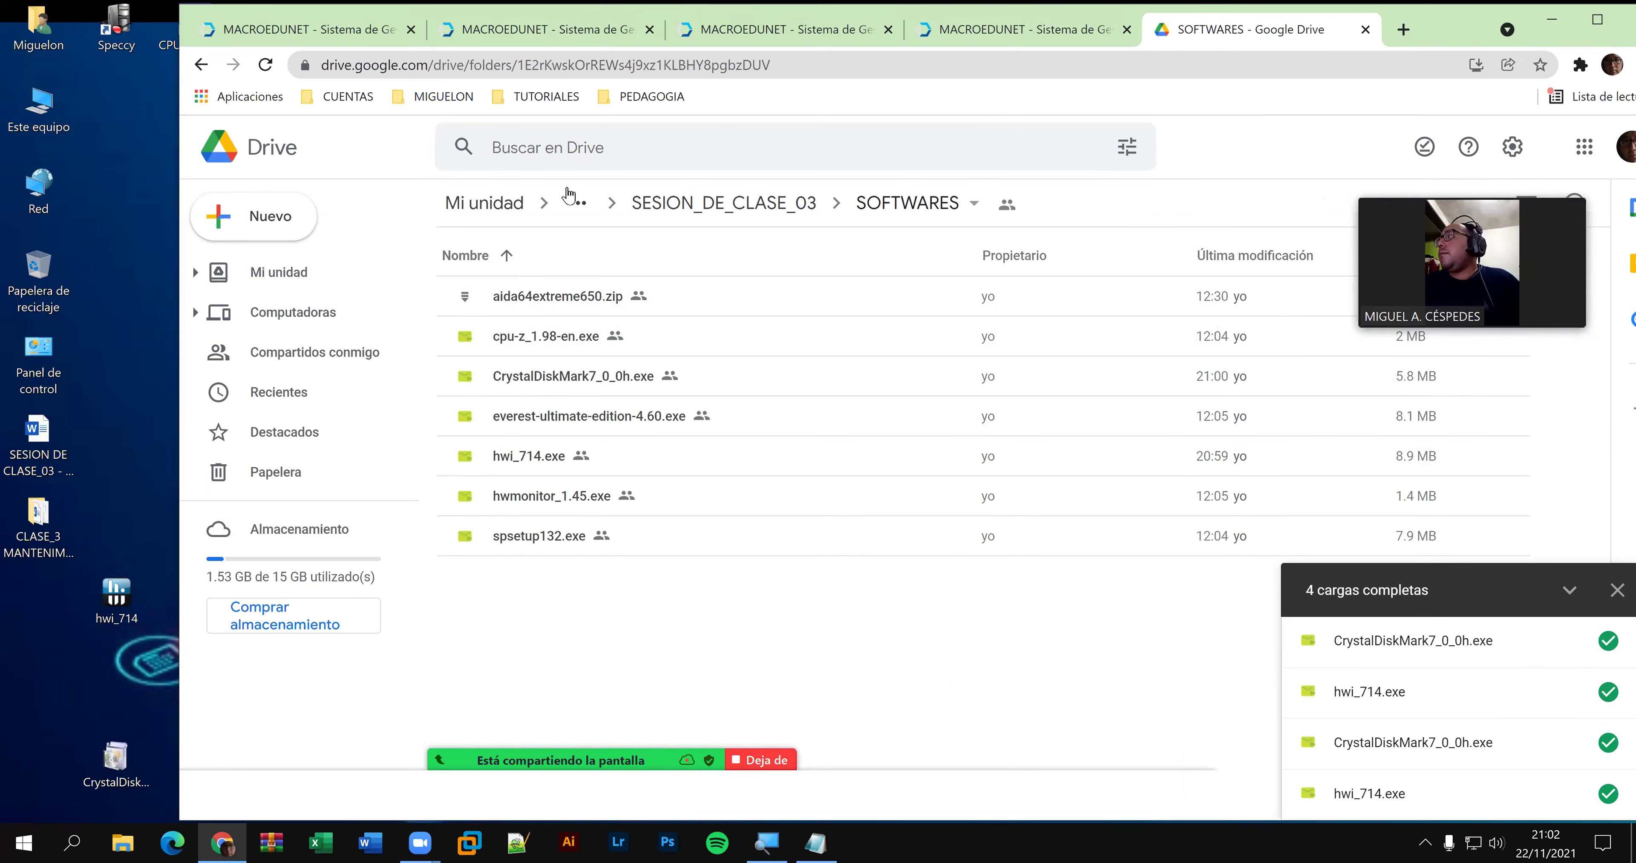
- Return to Mi unidad, dismiss the uploads summary, and minimize Chrome
left_click(484, 203)
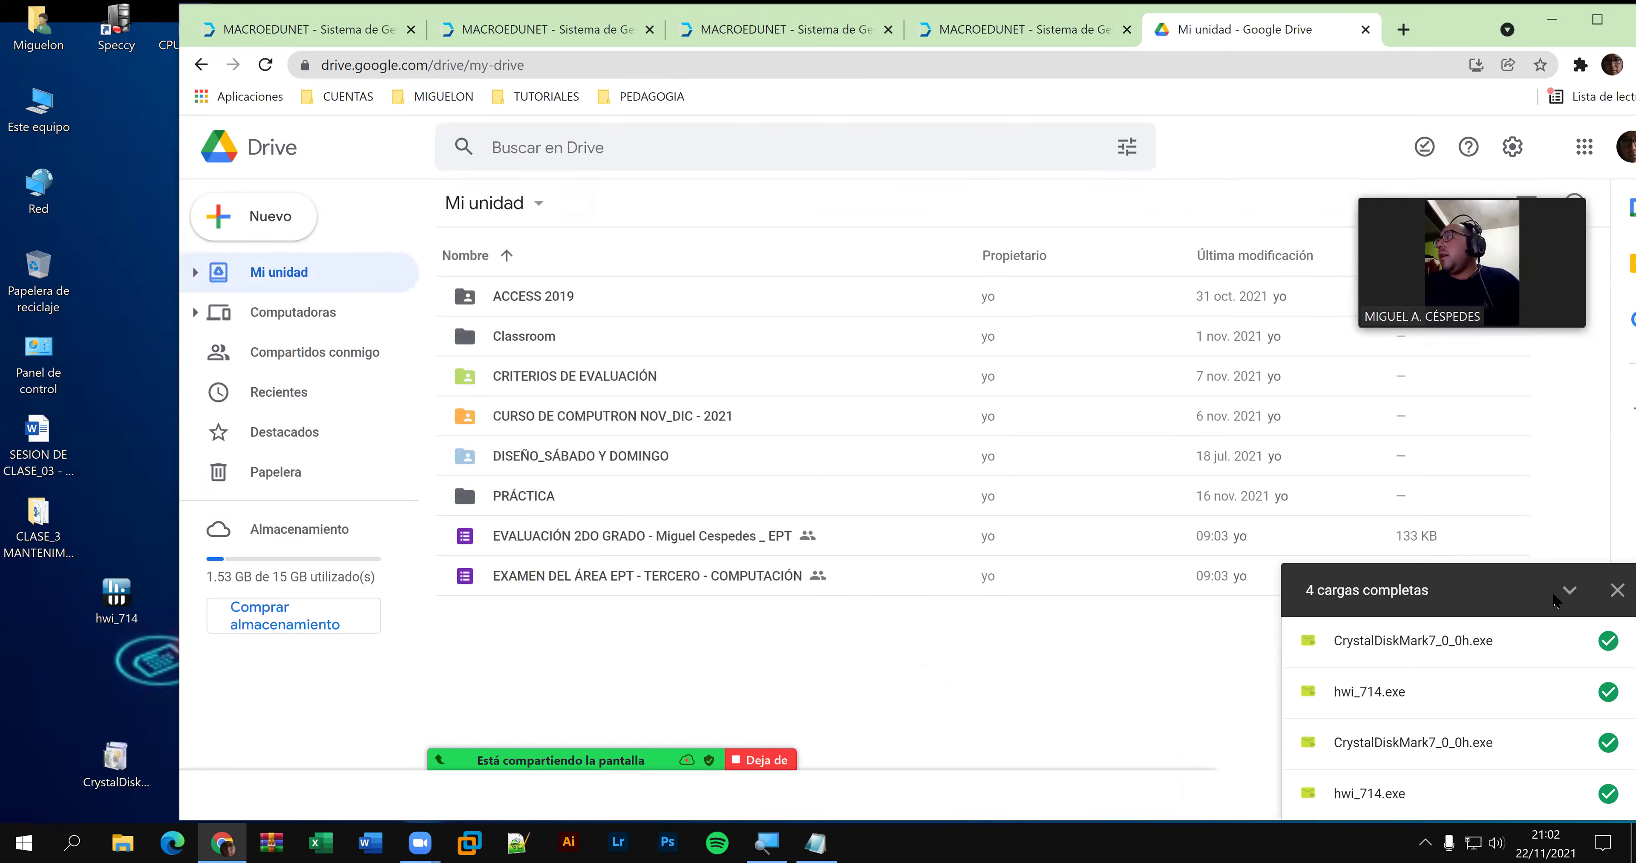
left_click(1617, 590)
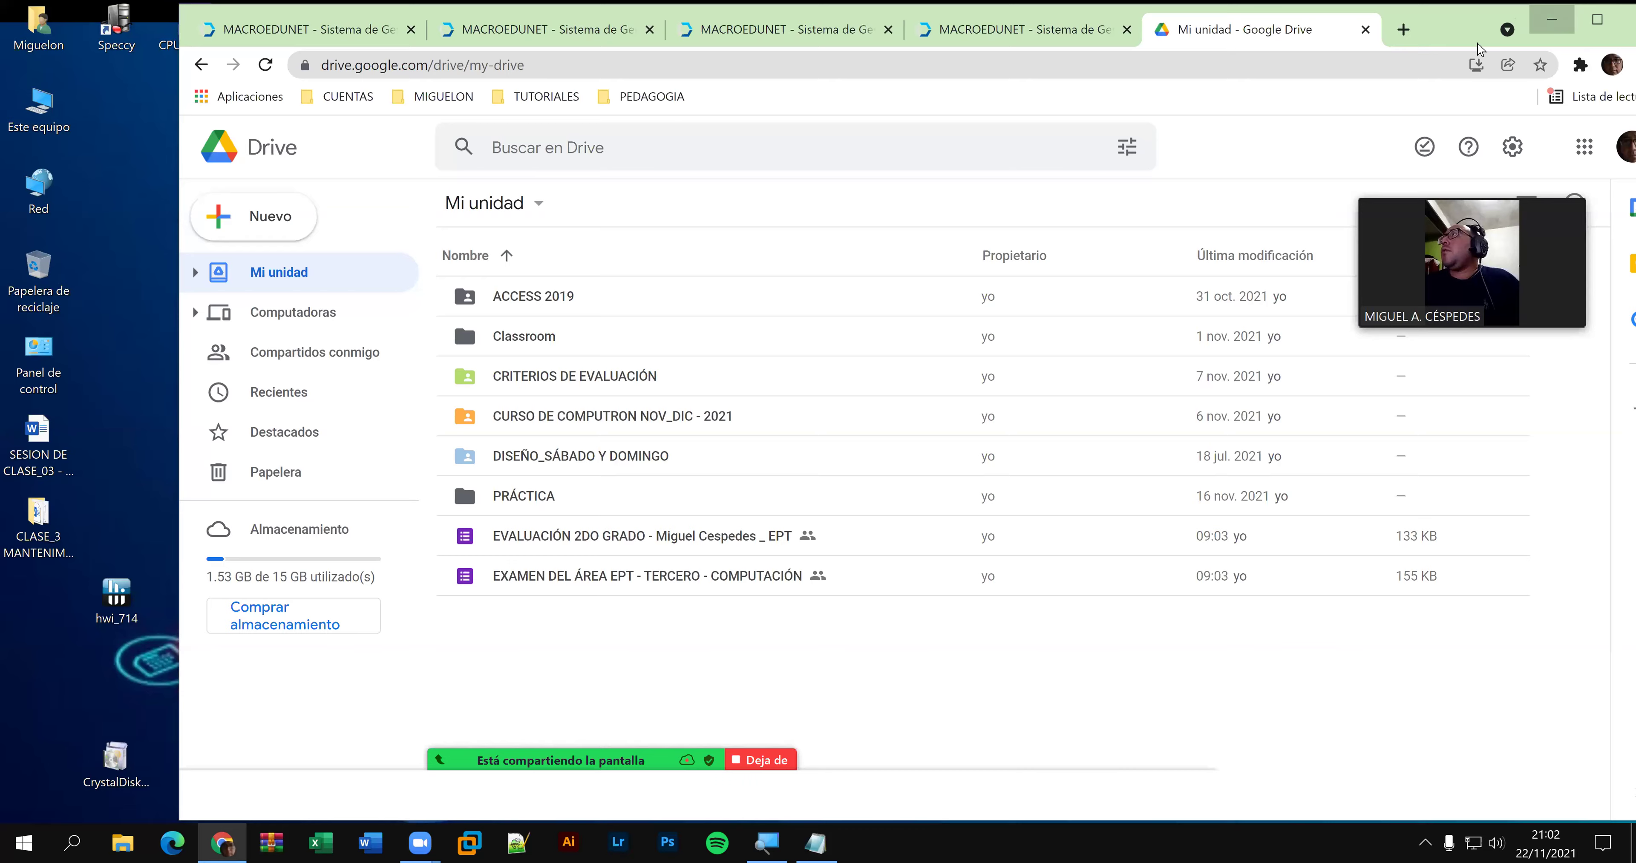
left_click(1549, 19)
- Copy the CrystalDiskMark7_0_0h and hwi_714 desktop files
left_click_drag(164, 806, 128, 604)
right_click(127, 604)
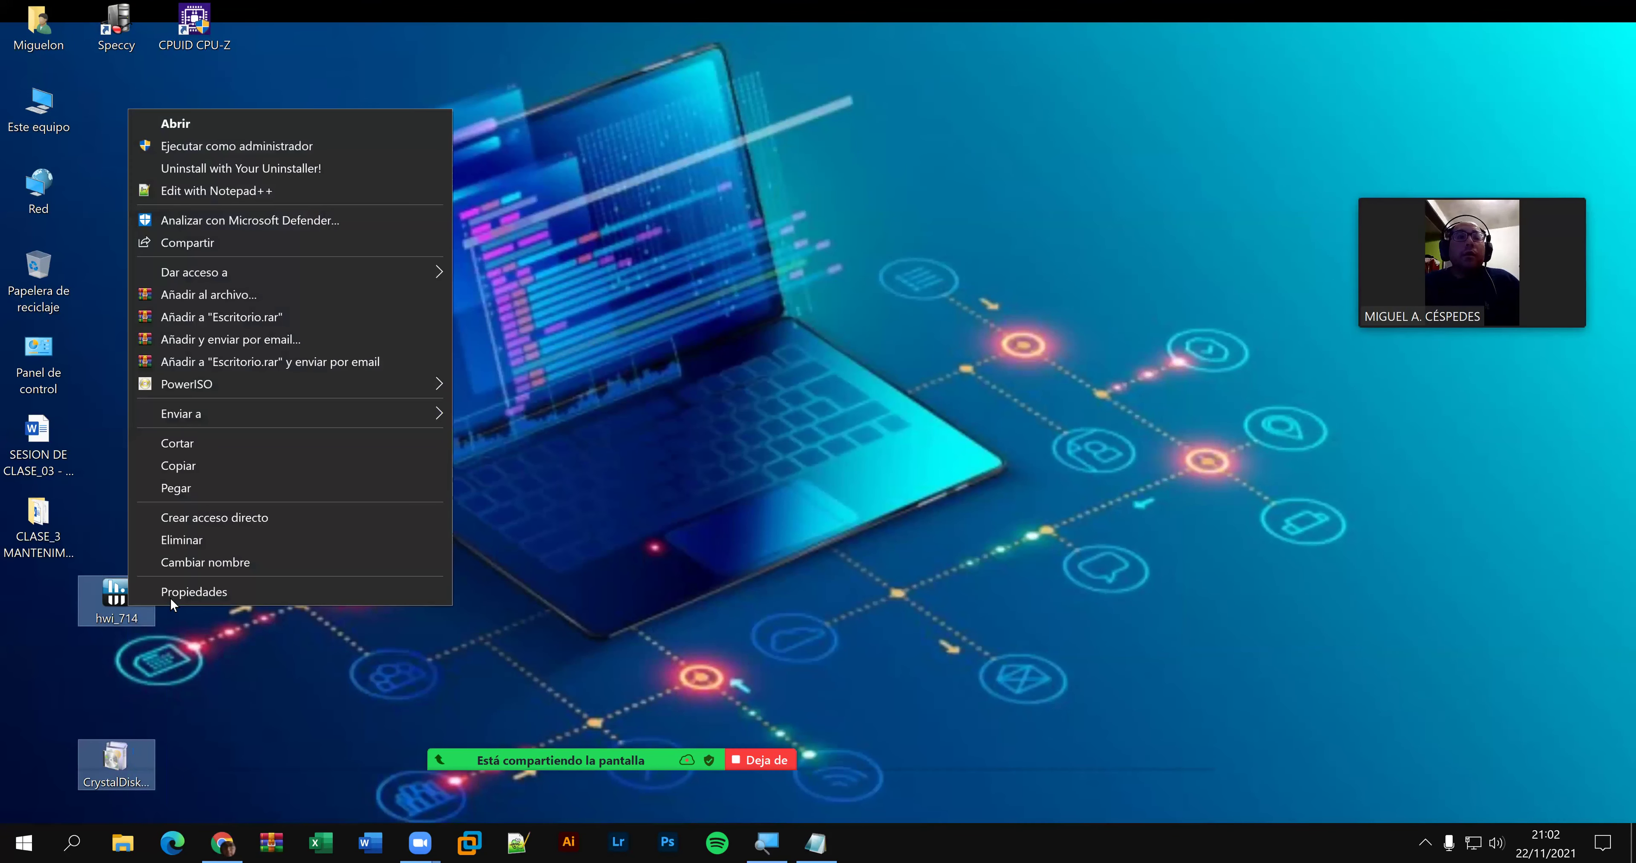
left_click(204, 464)
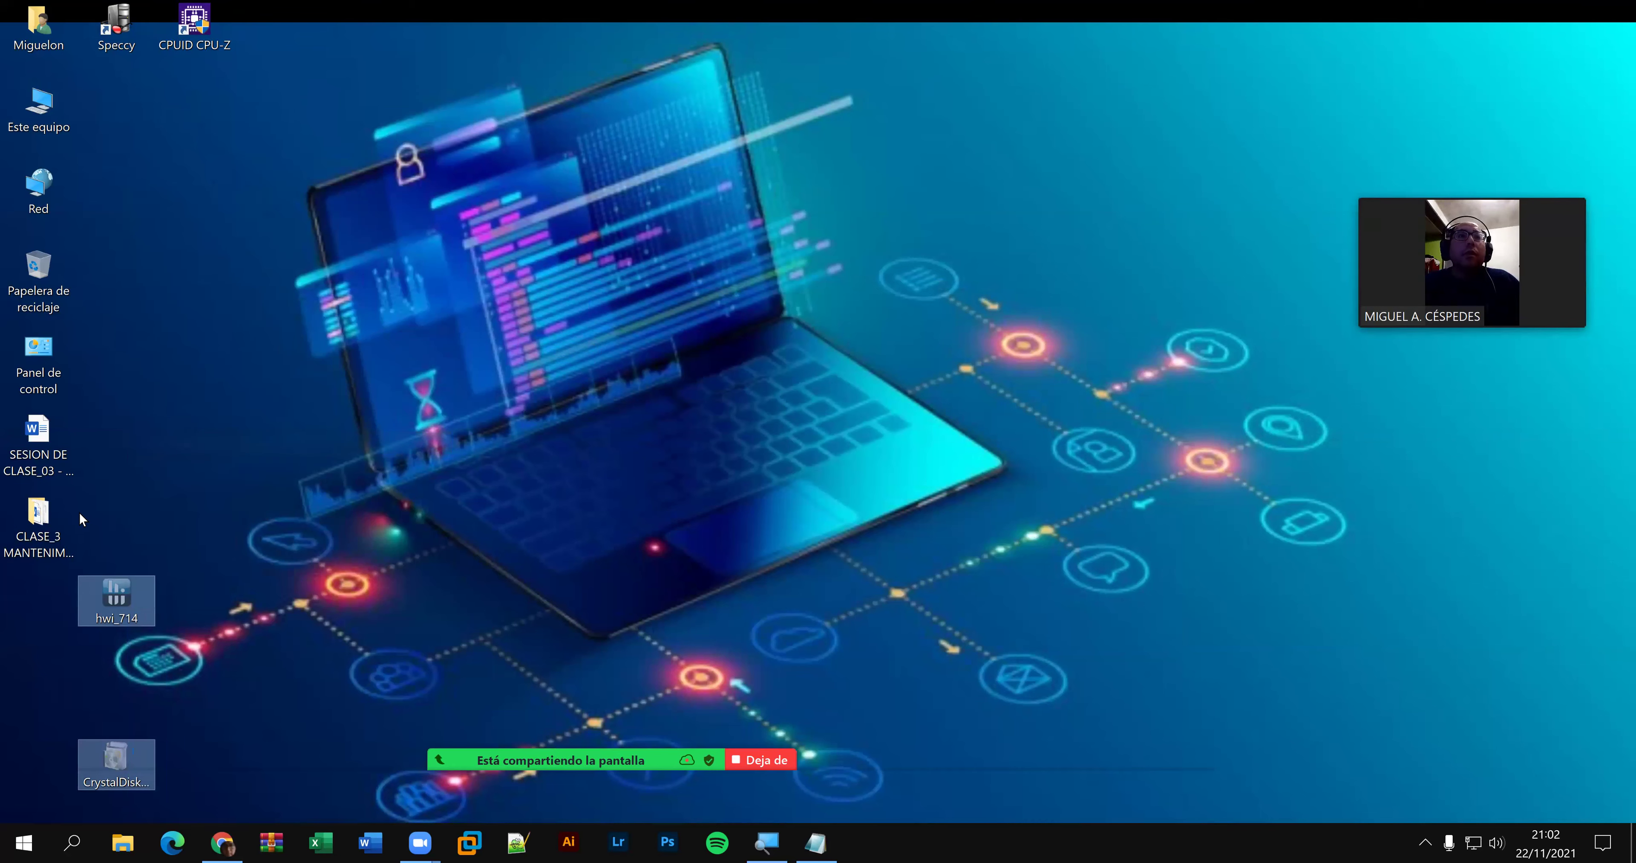
left_click(80, 513)
- Paste them into CLASE_3's PROGRAMAS folder, replacing the same-named copies
left_click(39, 518)
double_click(39, 518)
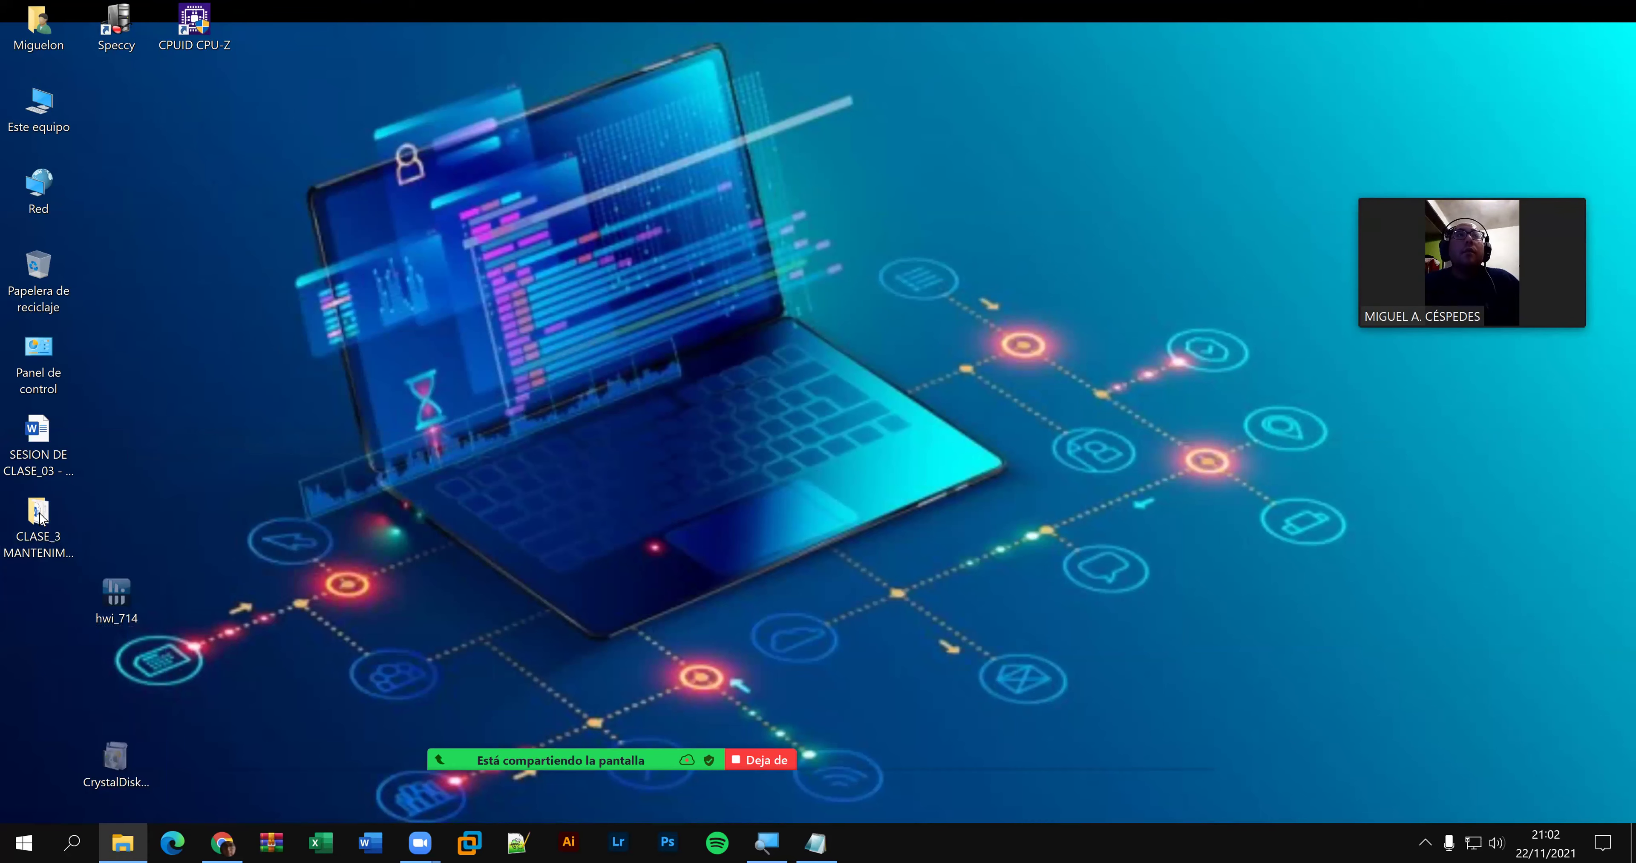
left_click(349, 278)
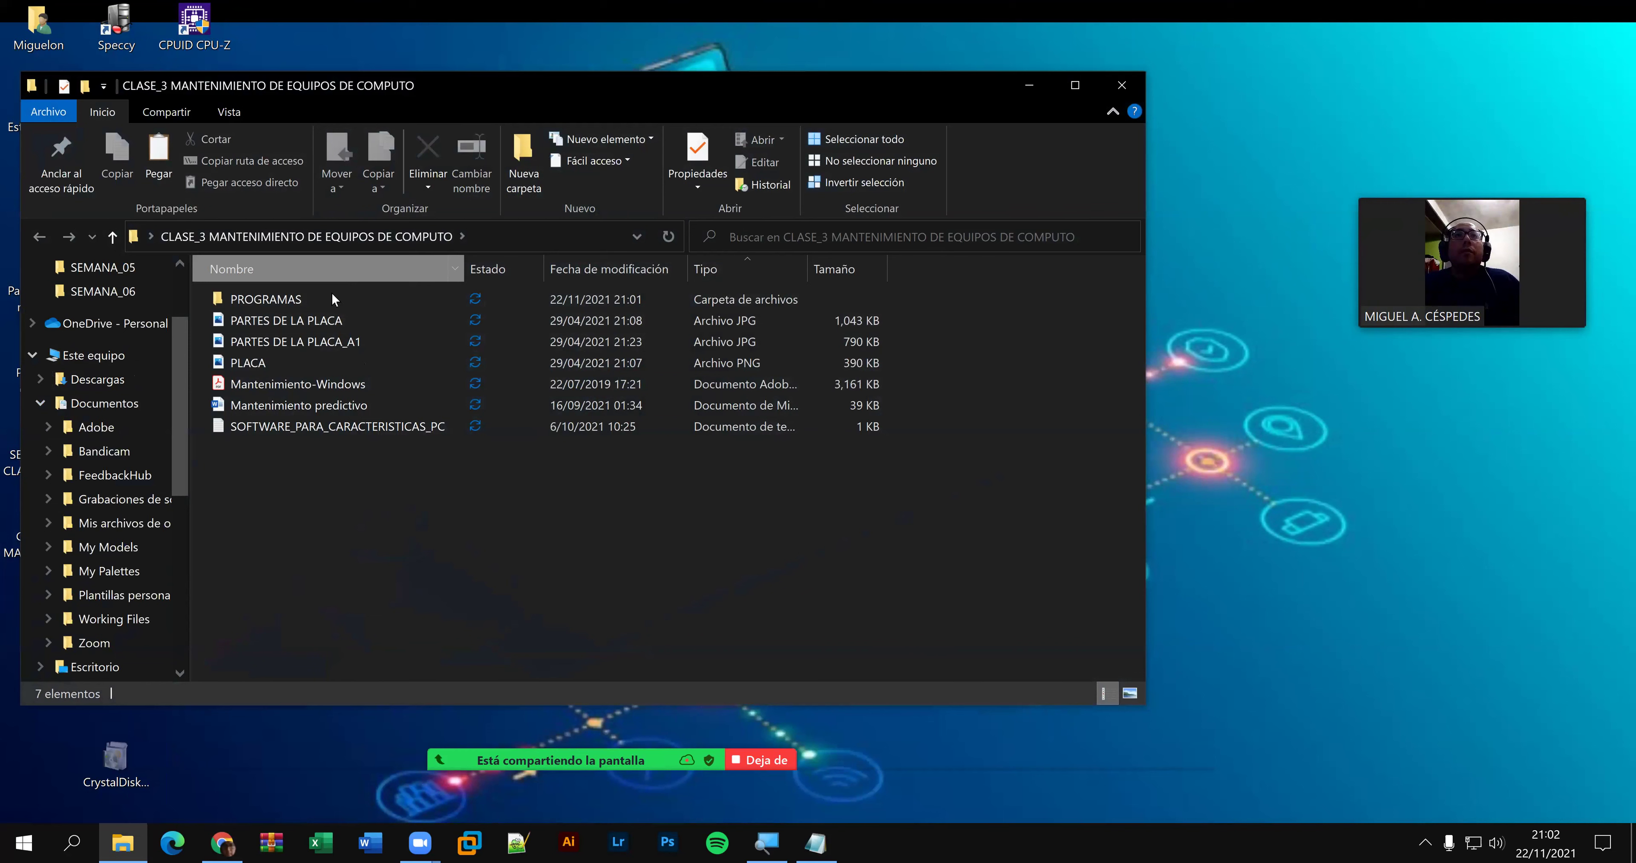
double_click(273, 429)
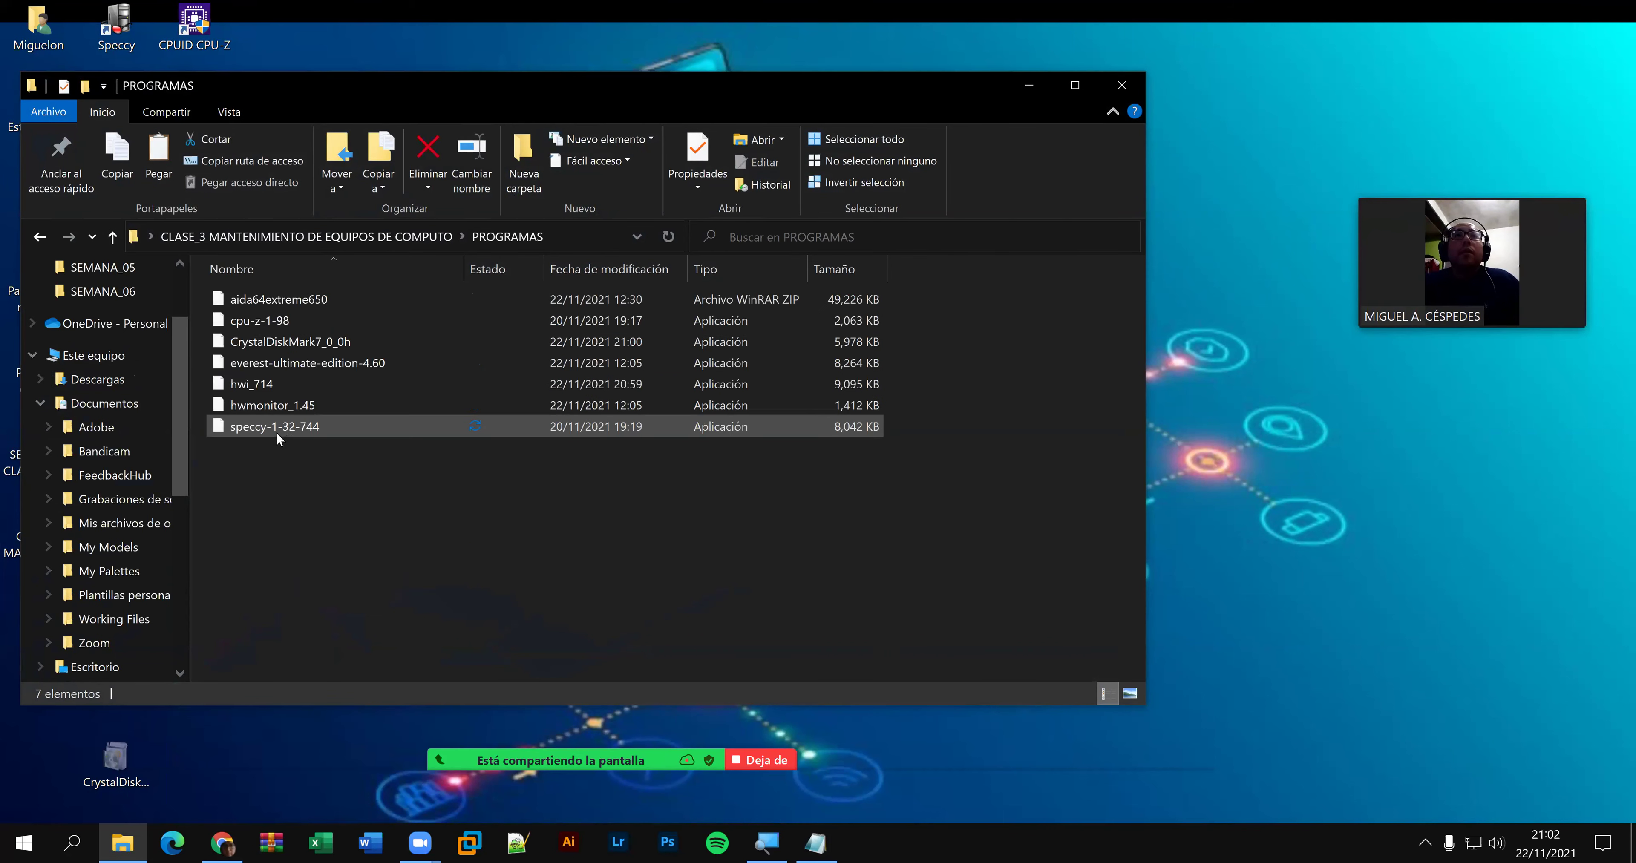
right_click(291, 507)
left_click(366, 355)
left_click(703, 422)
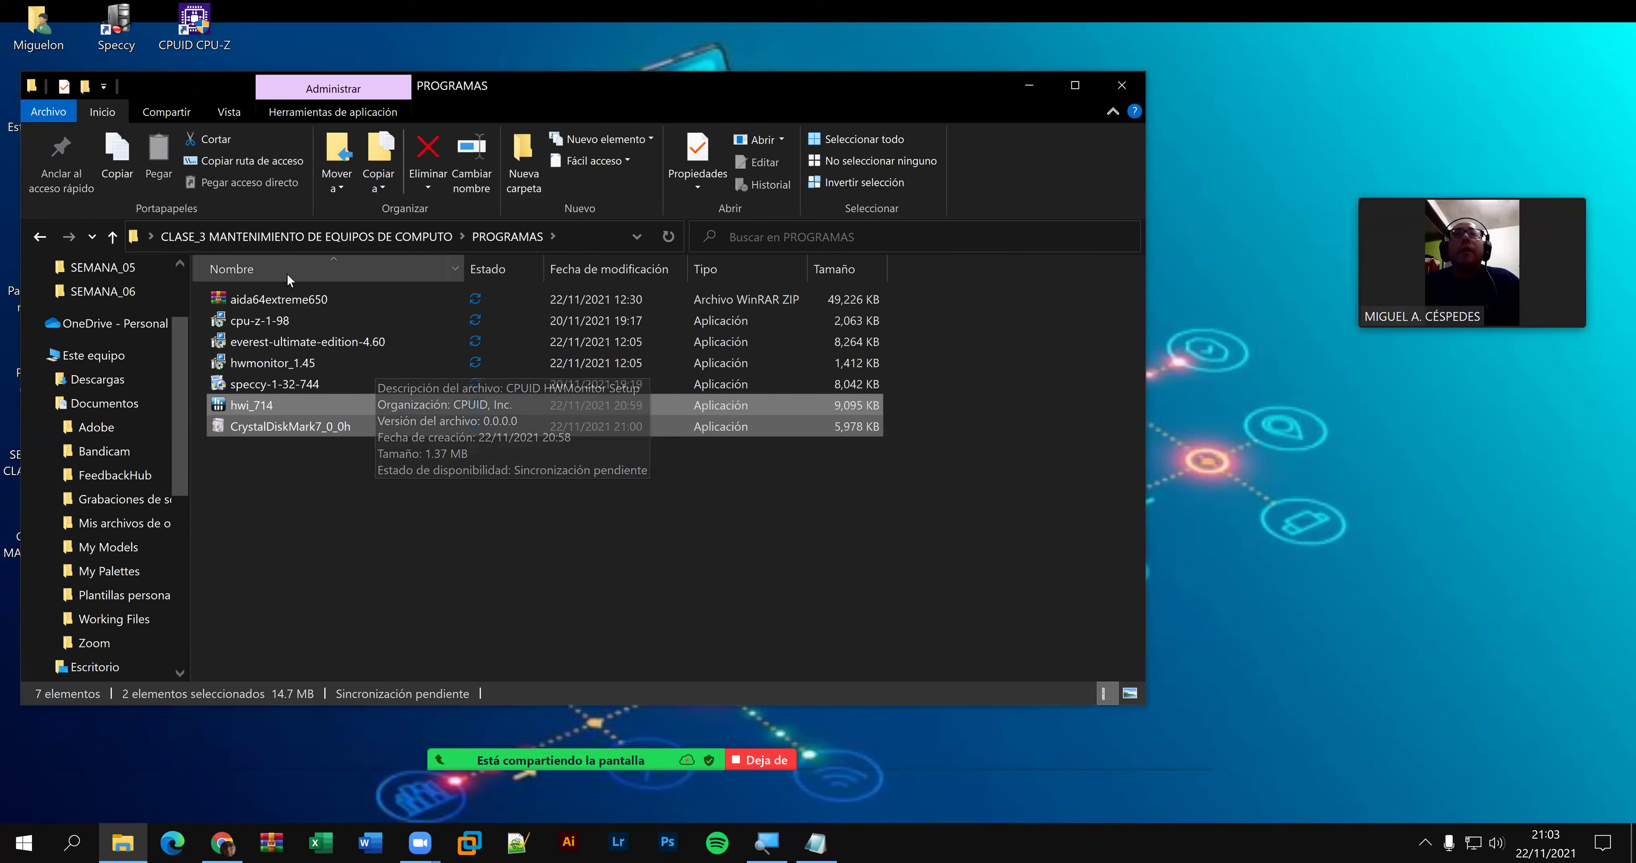
- Sort PROGRAMAS by name ascending and select the aida64extreme650 archive
left_click(305, 275)
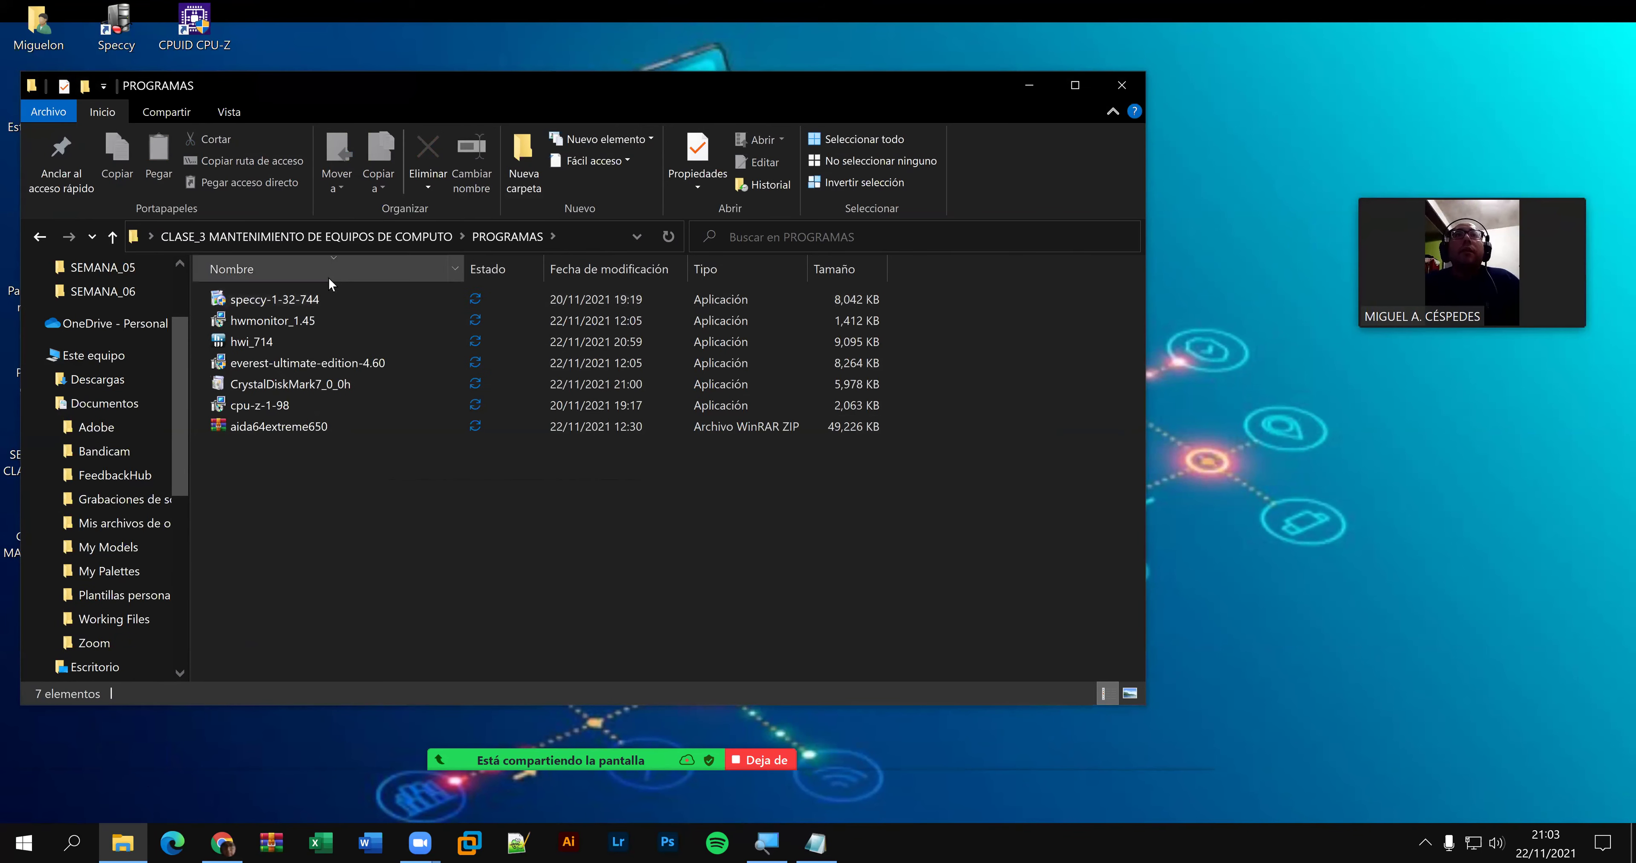
left_click(327, 277)
left_click(308, 293)
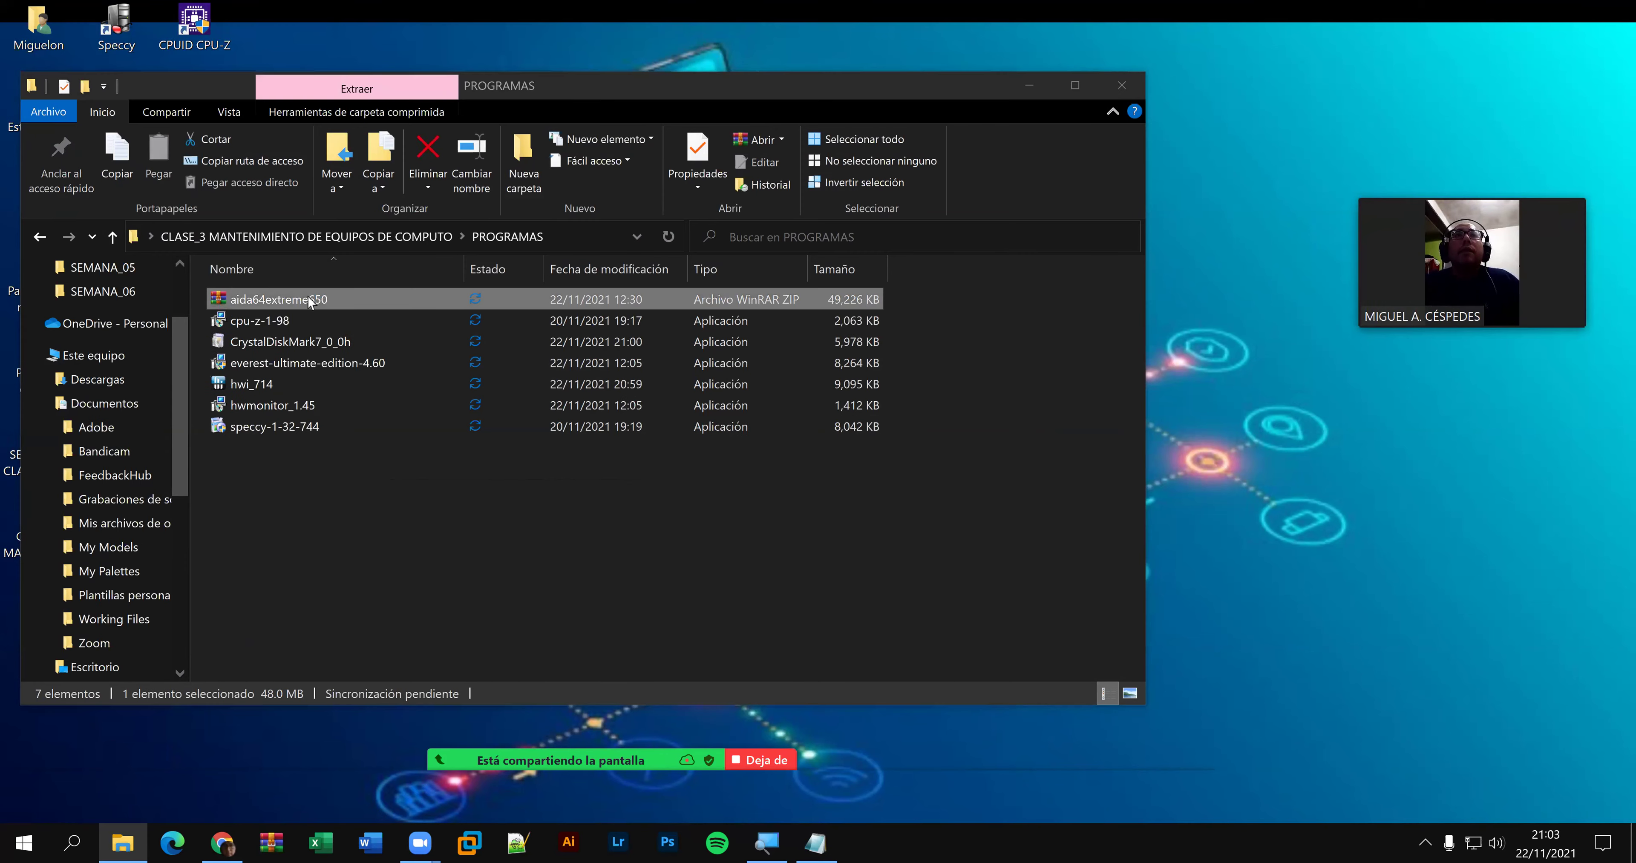
- Extract aida64extreme650.zip with WinRAR's Extraer en, then open the new folder and select aida64
double_click(320, 301)
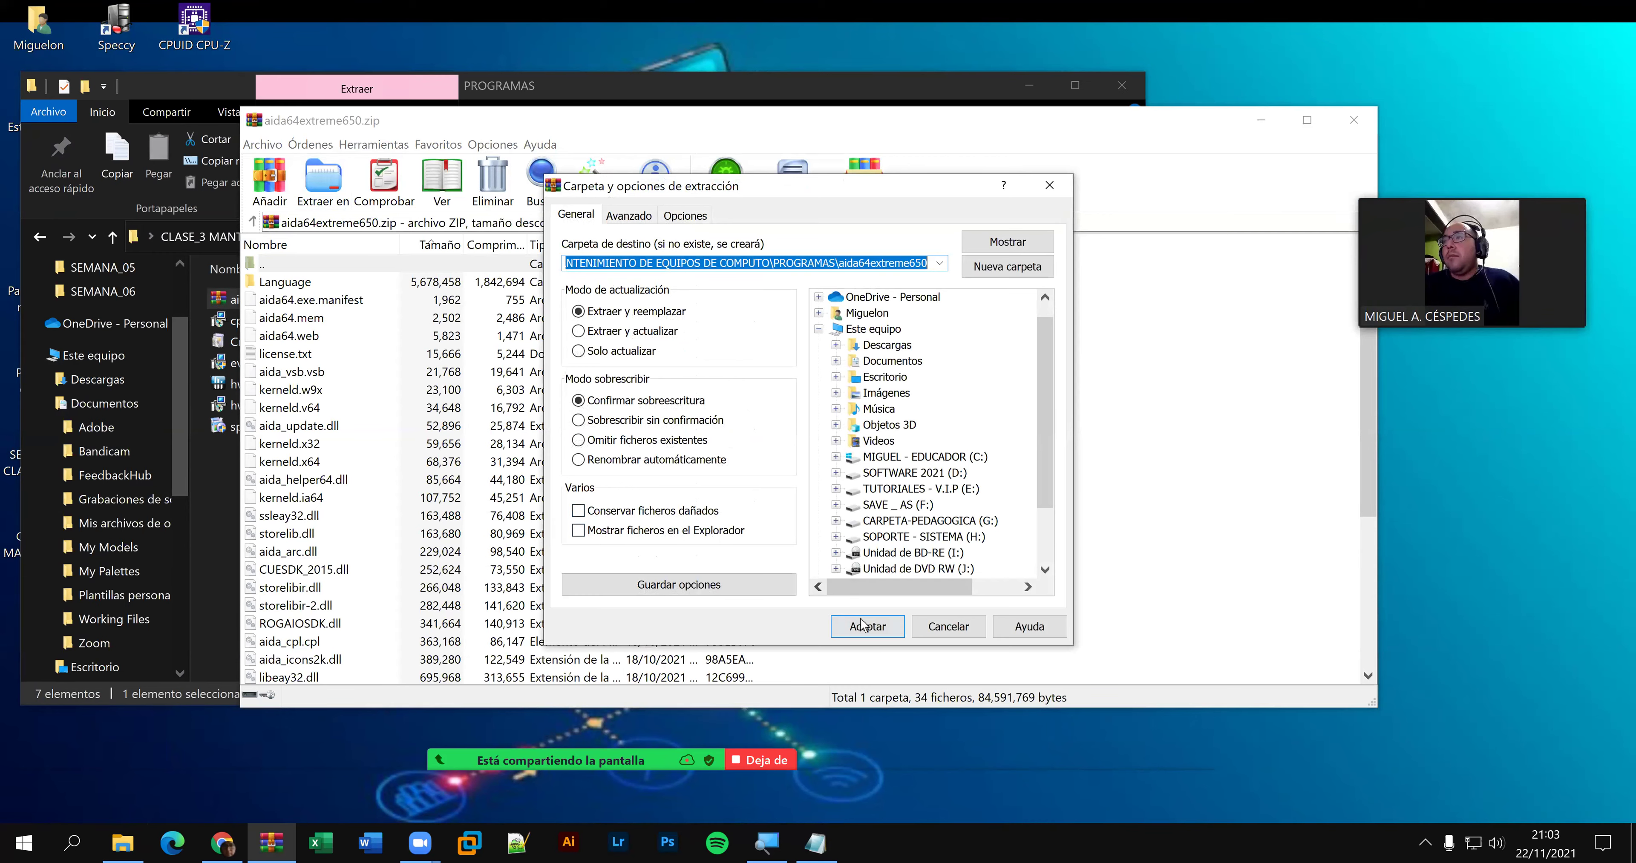
left_click(869, 624)
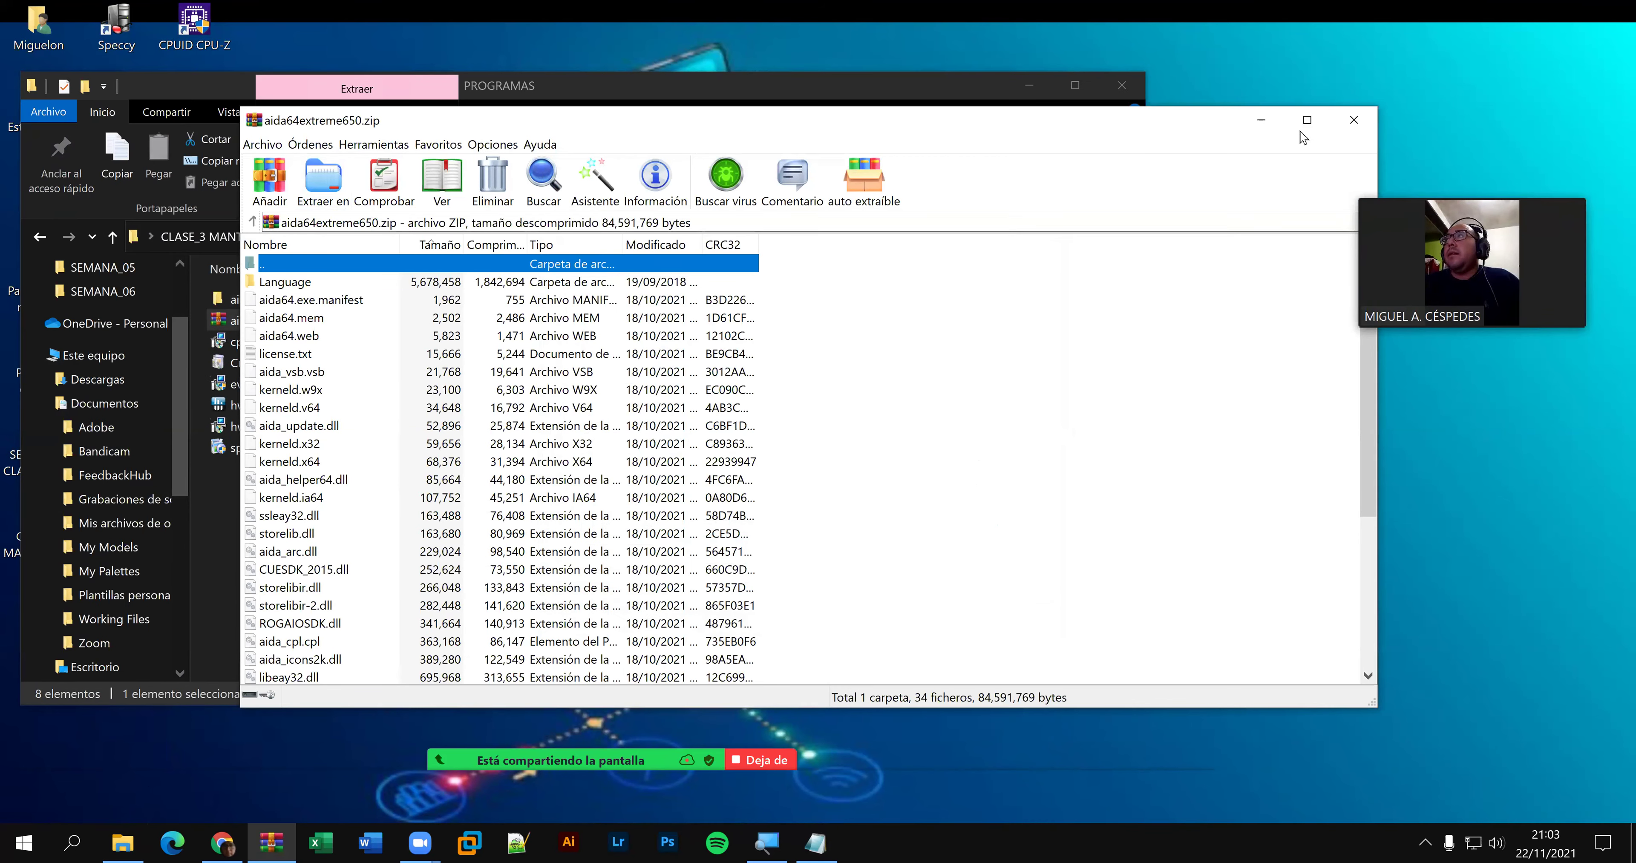
key("Escape")
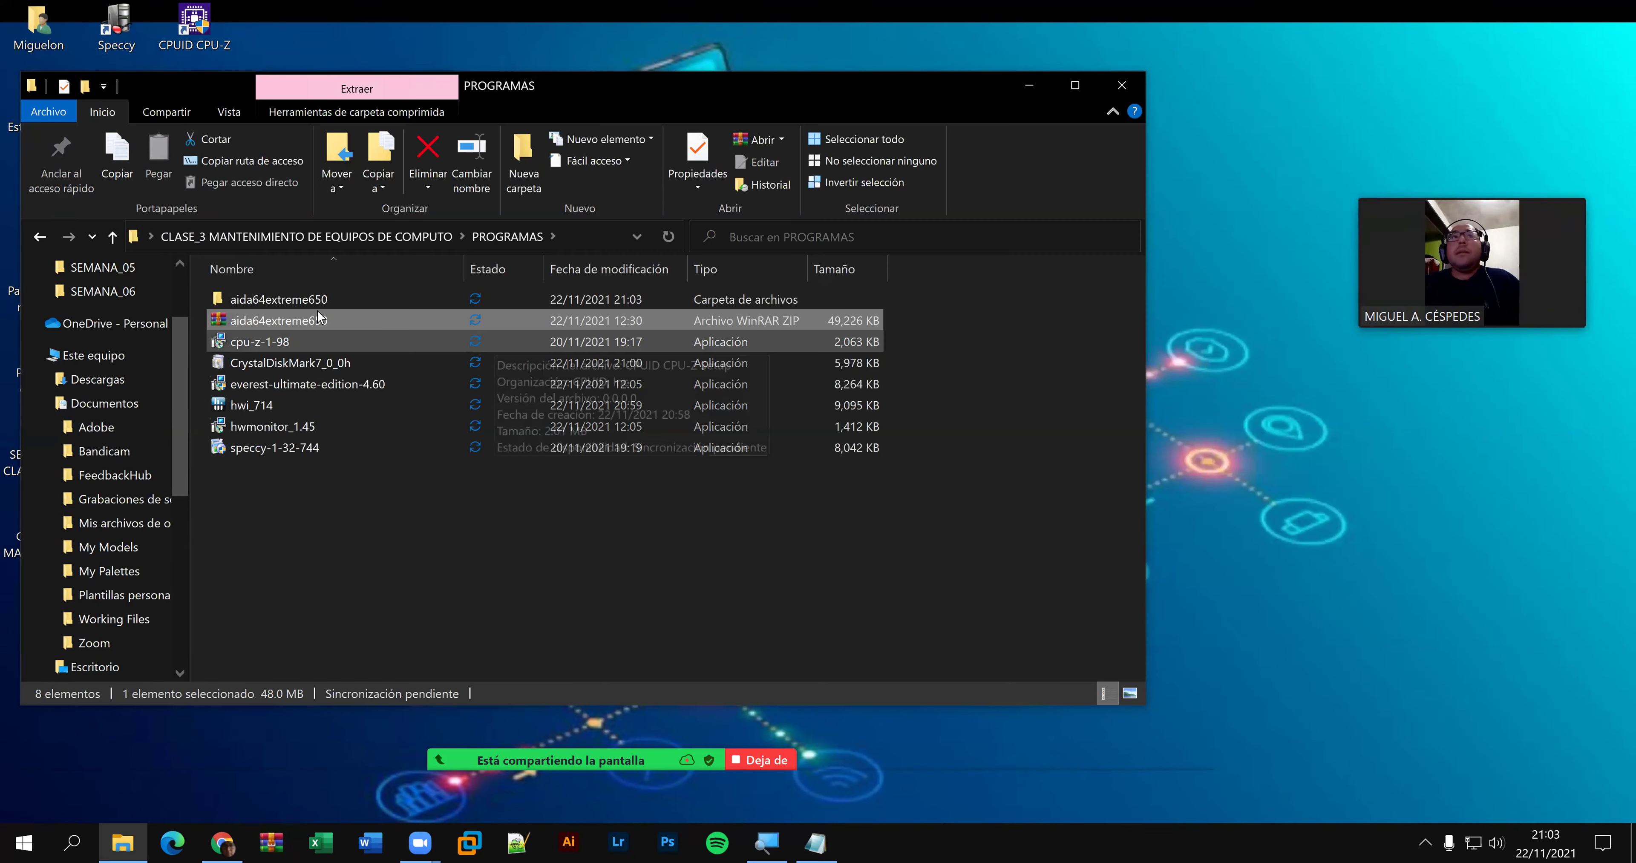
left_click(310, 307)
double_click(309, 303)
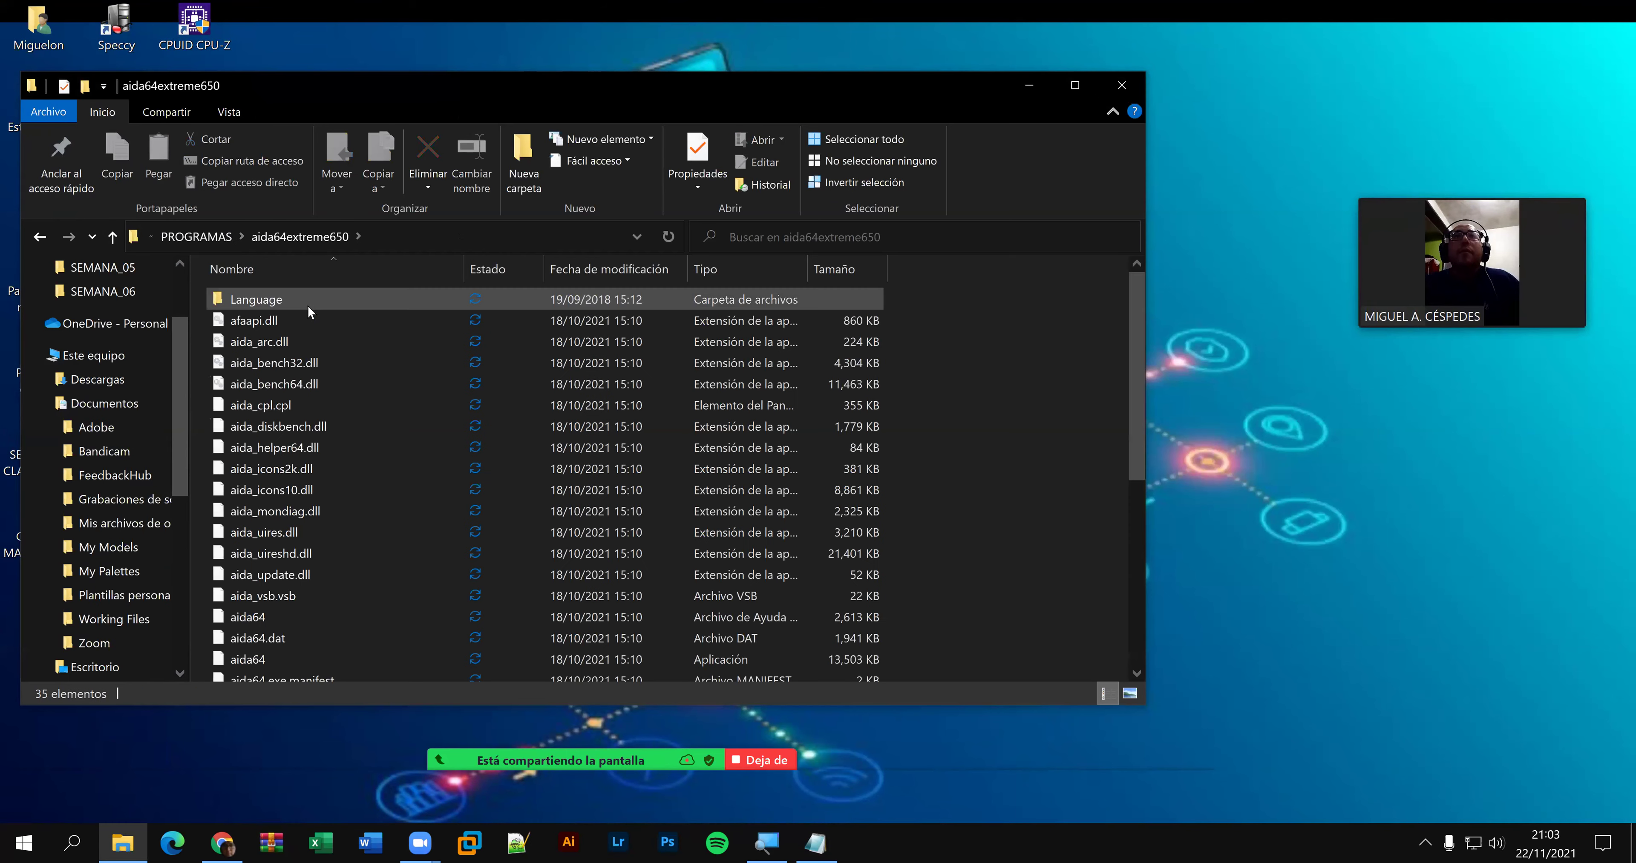
scroll(391, 460, "down", 4)
scroll(388, 470, "down", 2)
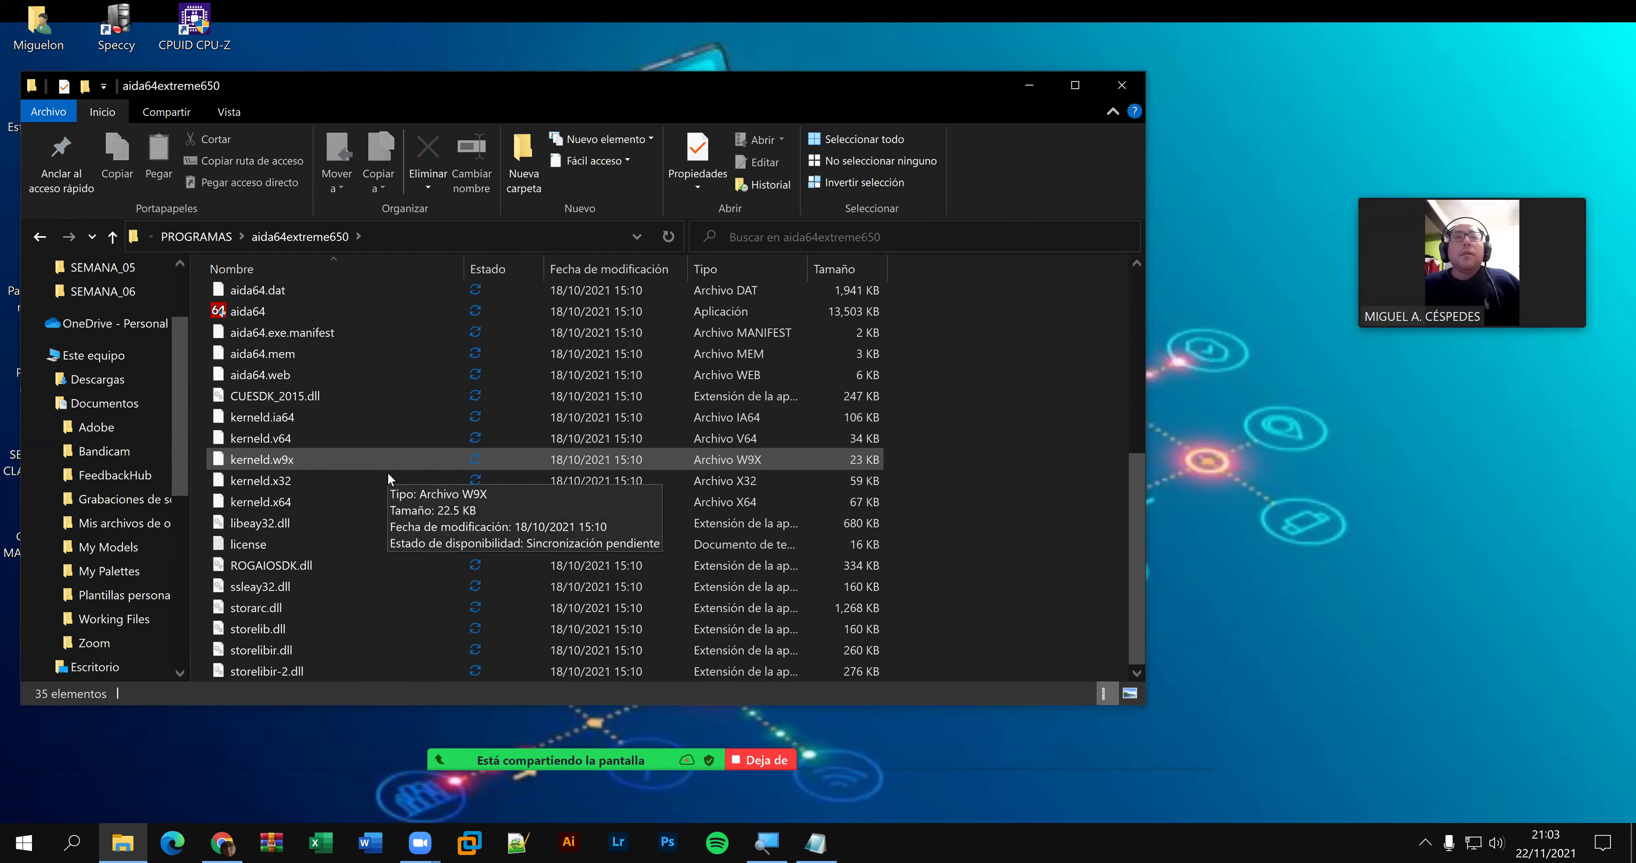
scroll(381, 502, "up", 5)
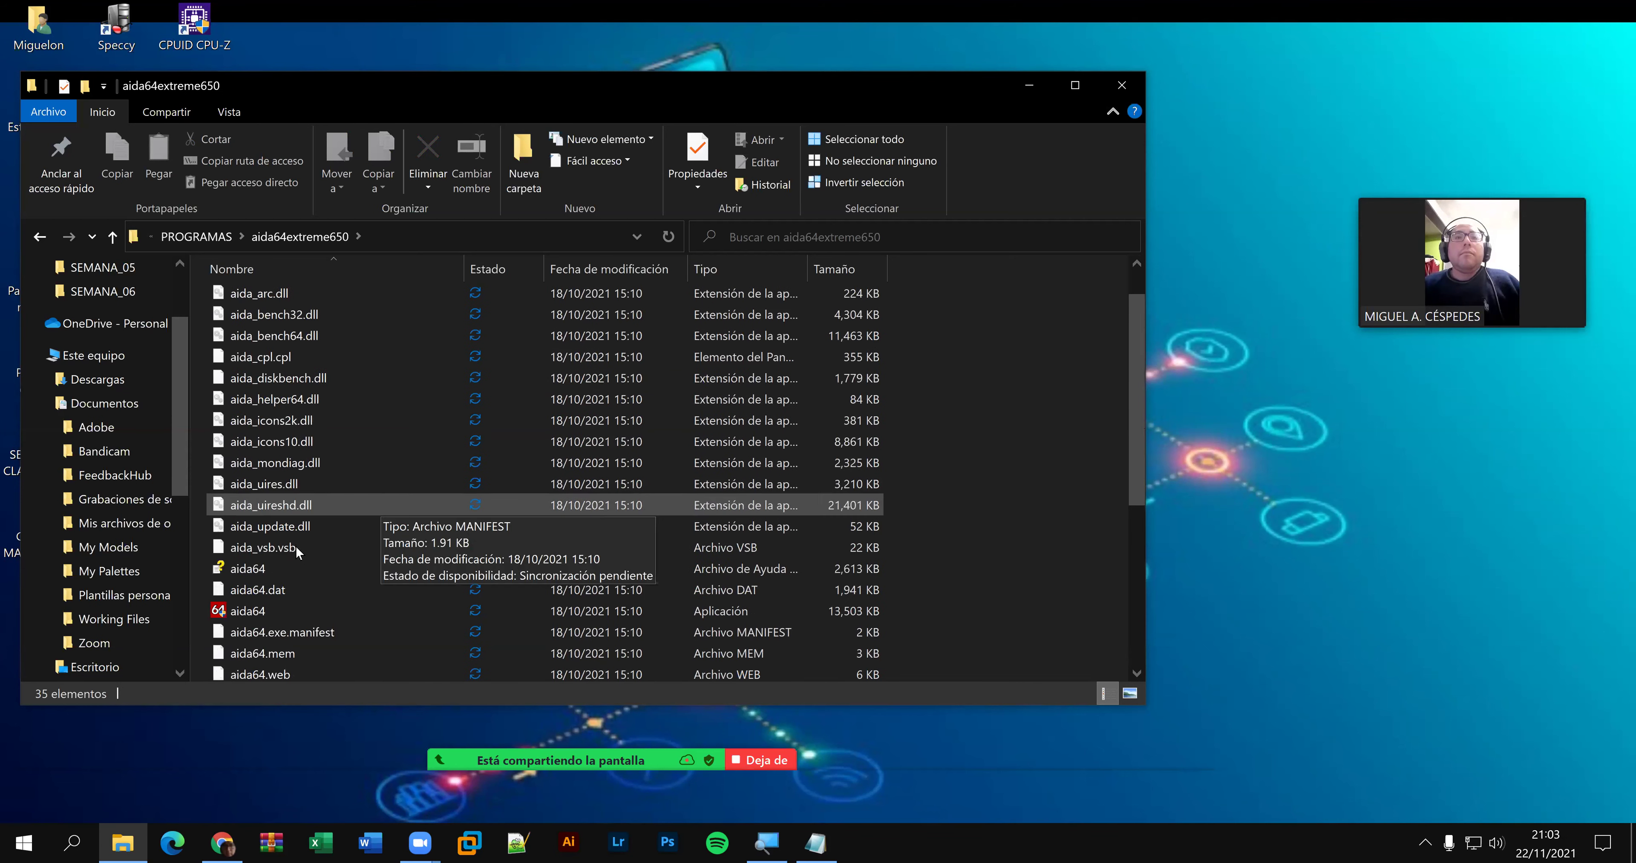
left_click(257, 617)
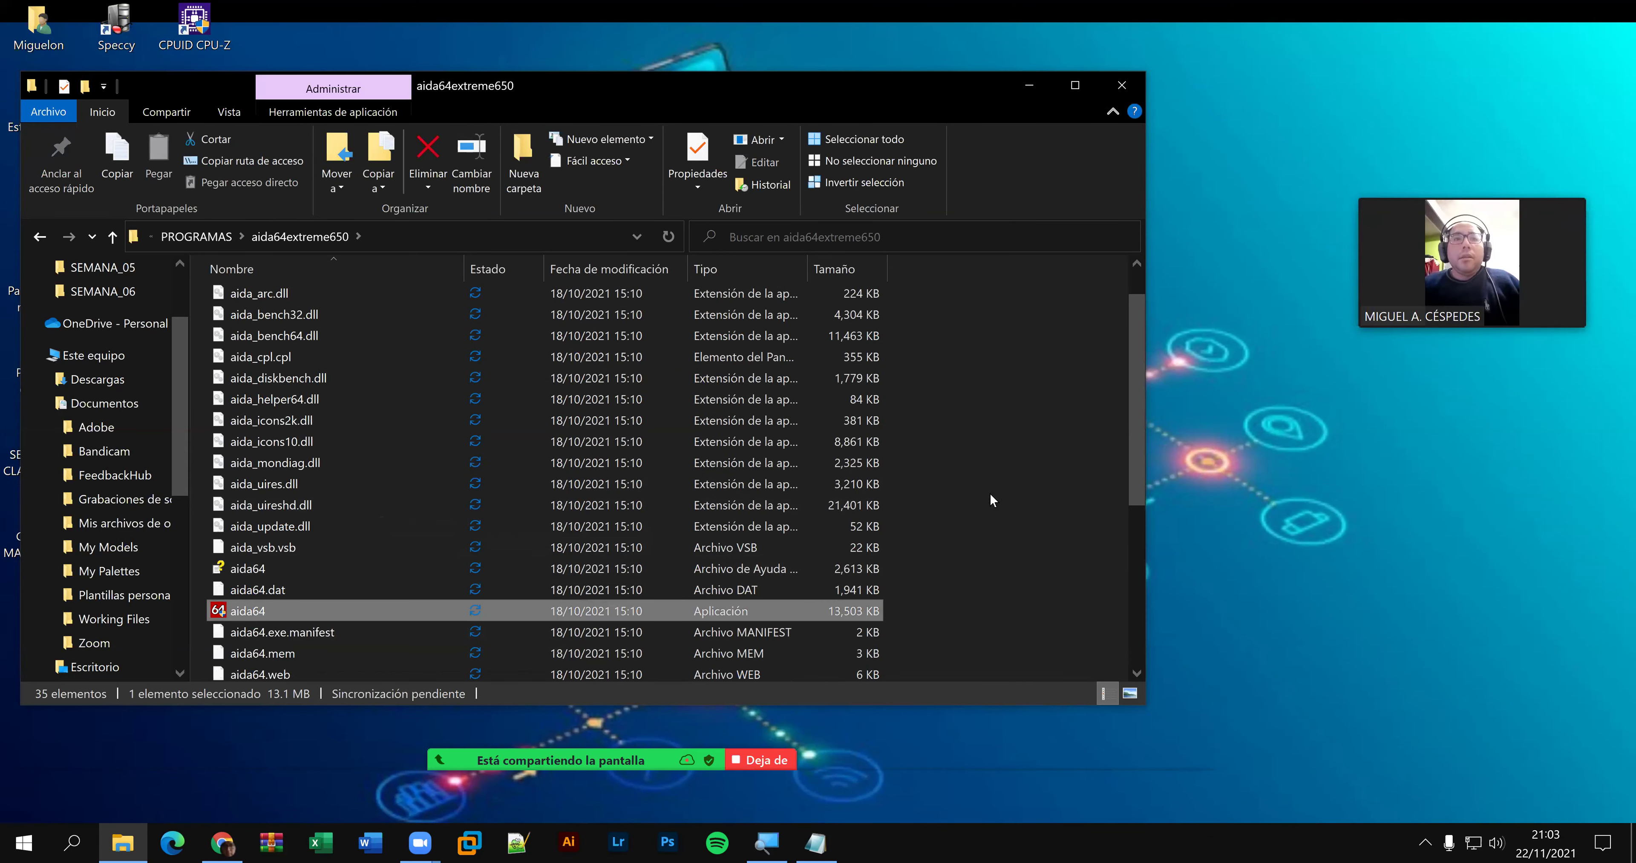
- Change display scaling from 250% to 300% (recomendado) in Configuración de pantalla
right_click(1211, 401)
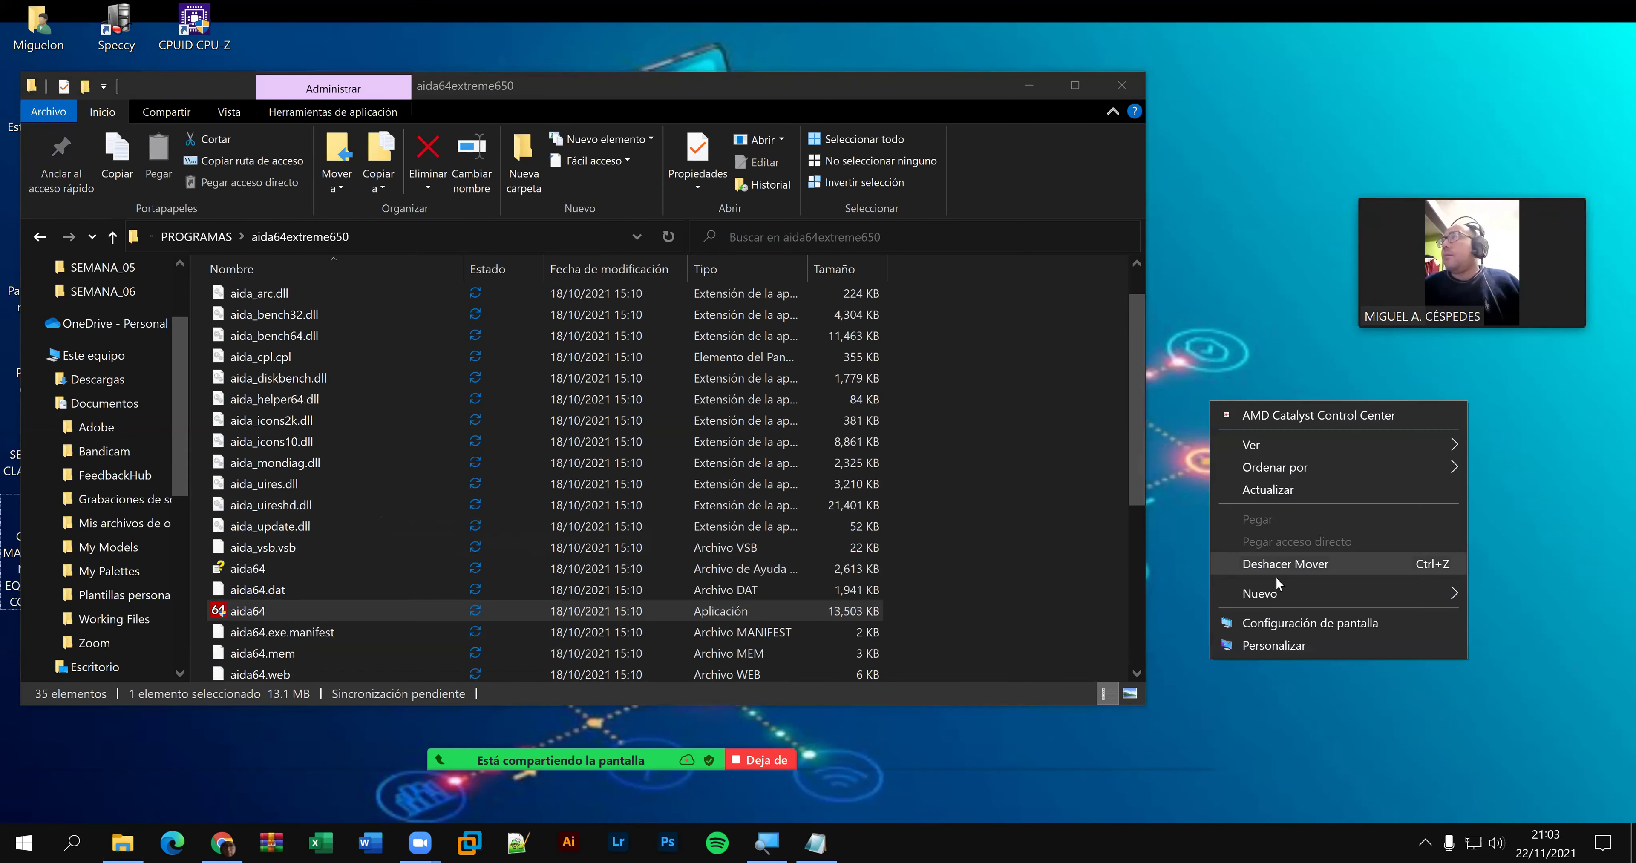
left_click(1272, 622)
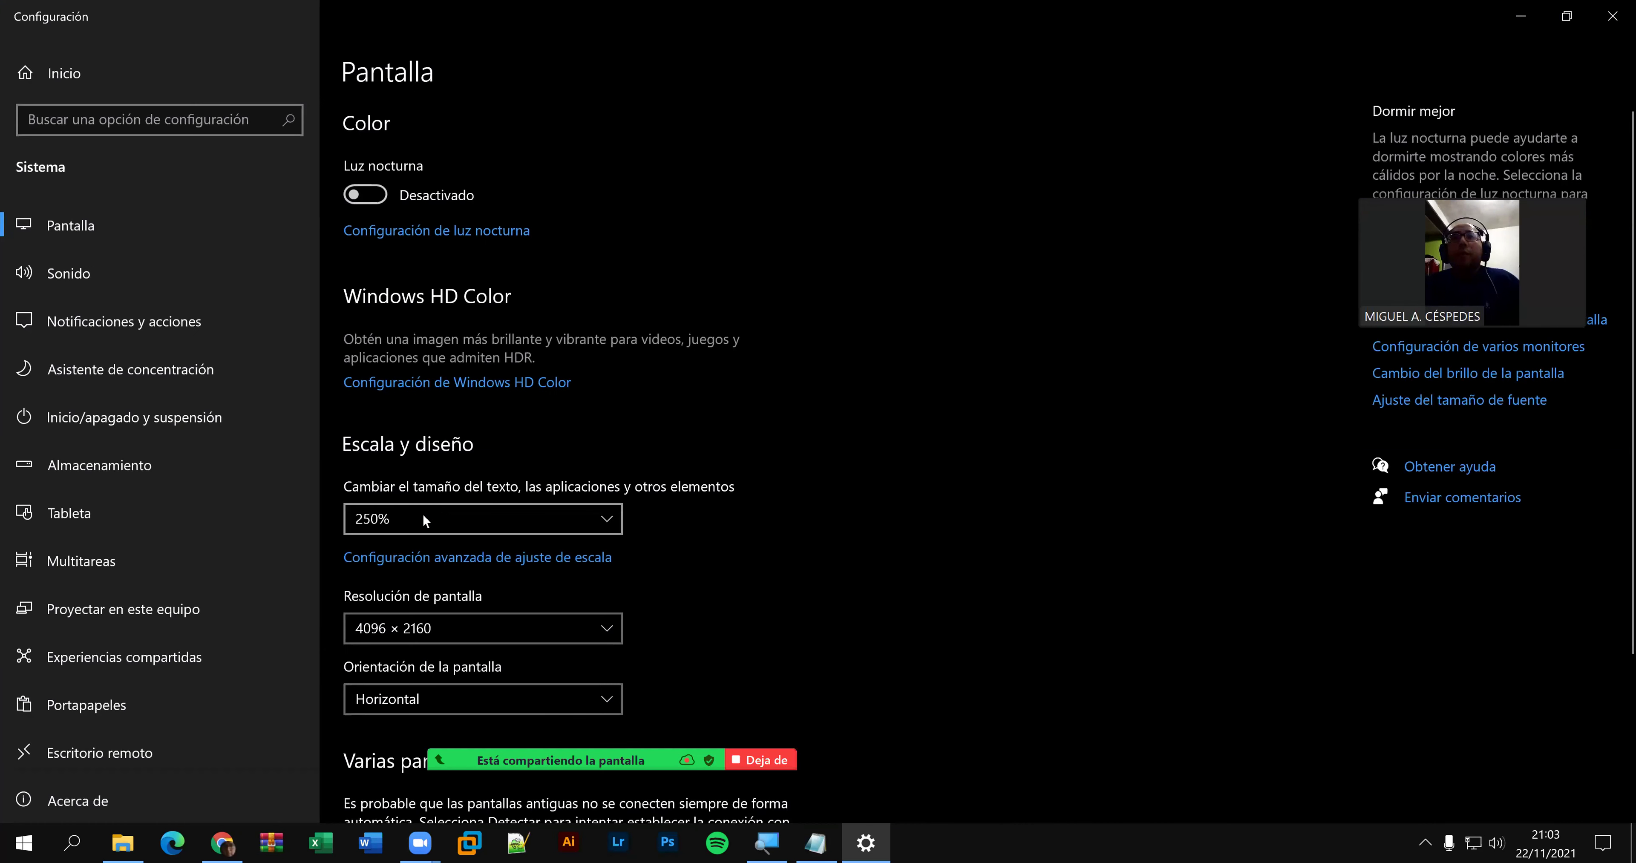
left_click(425, 520)
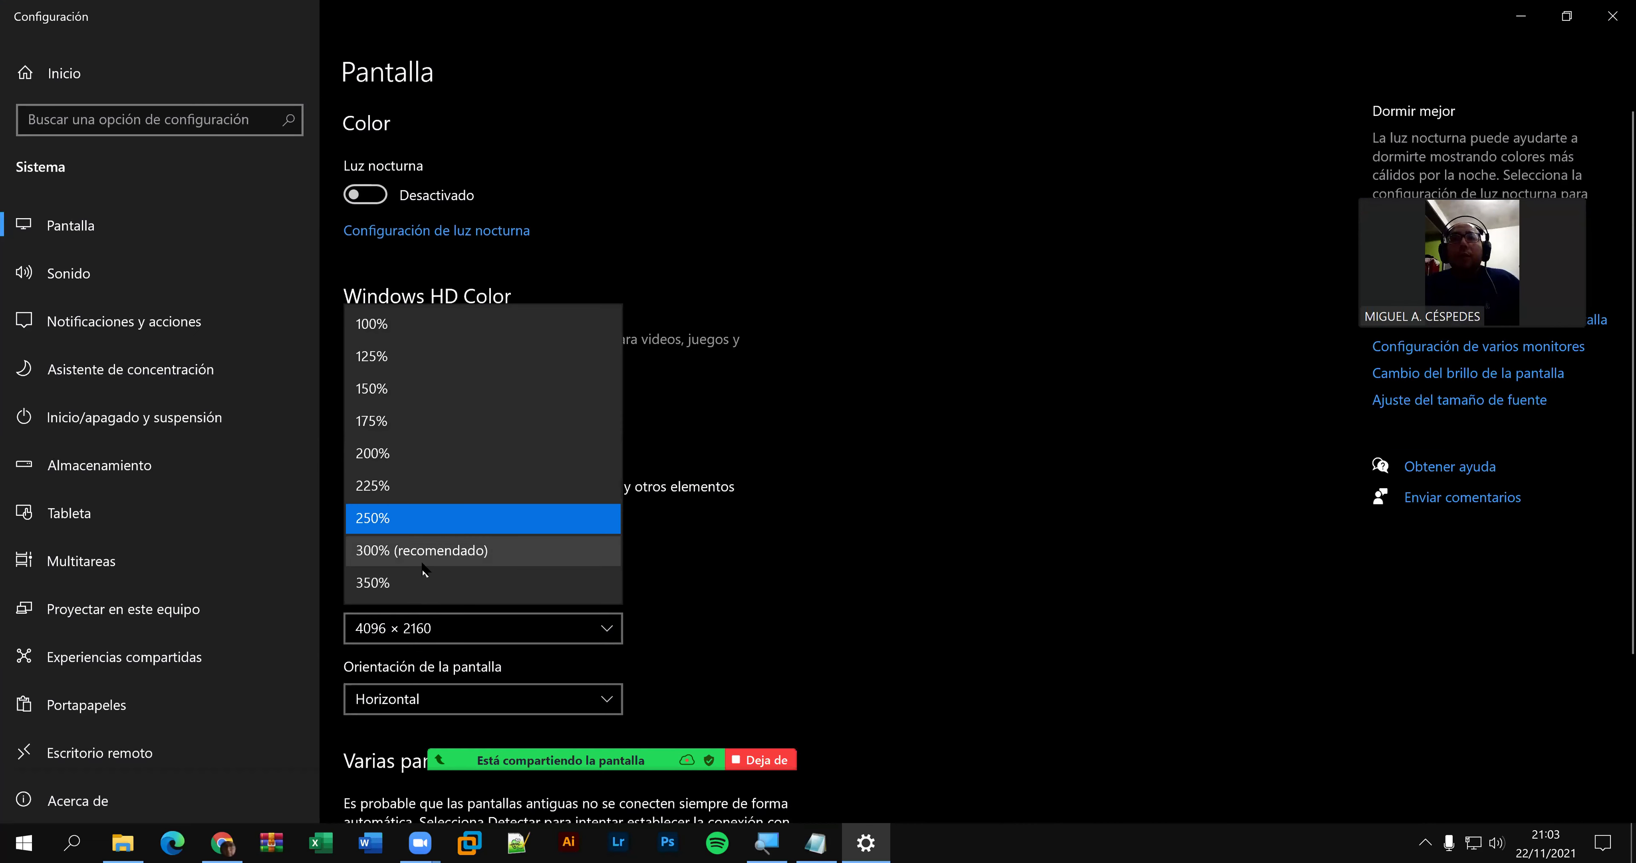
left_click(421, 553)
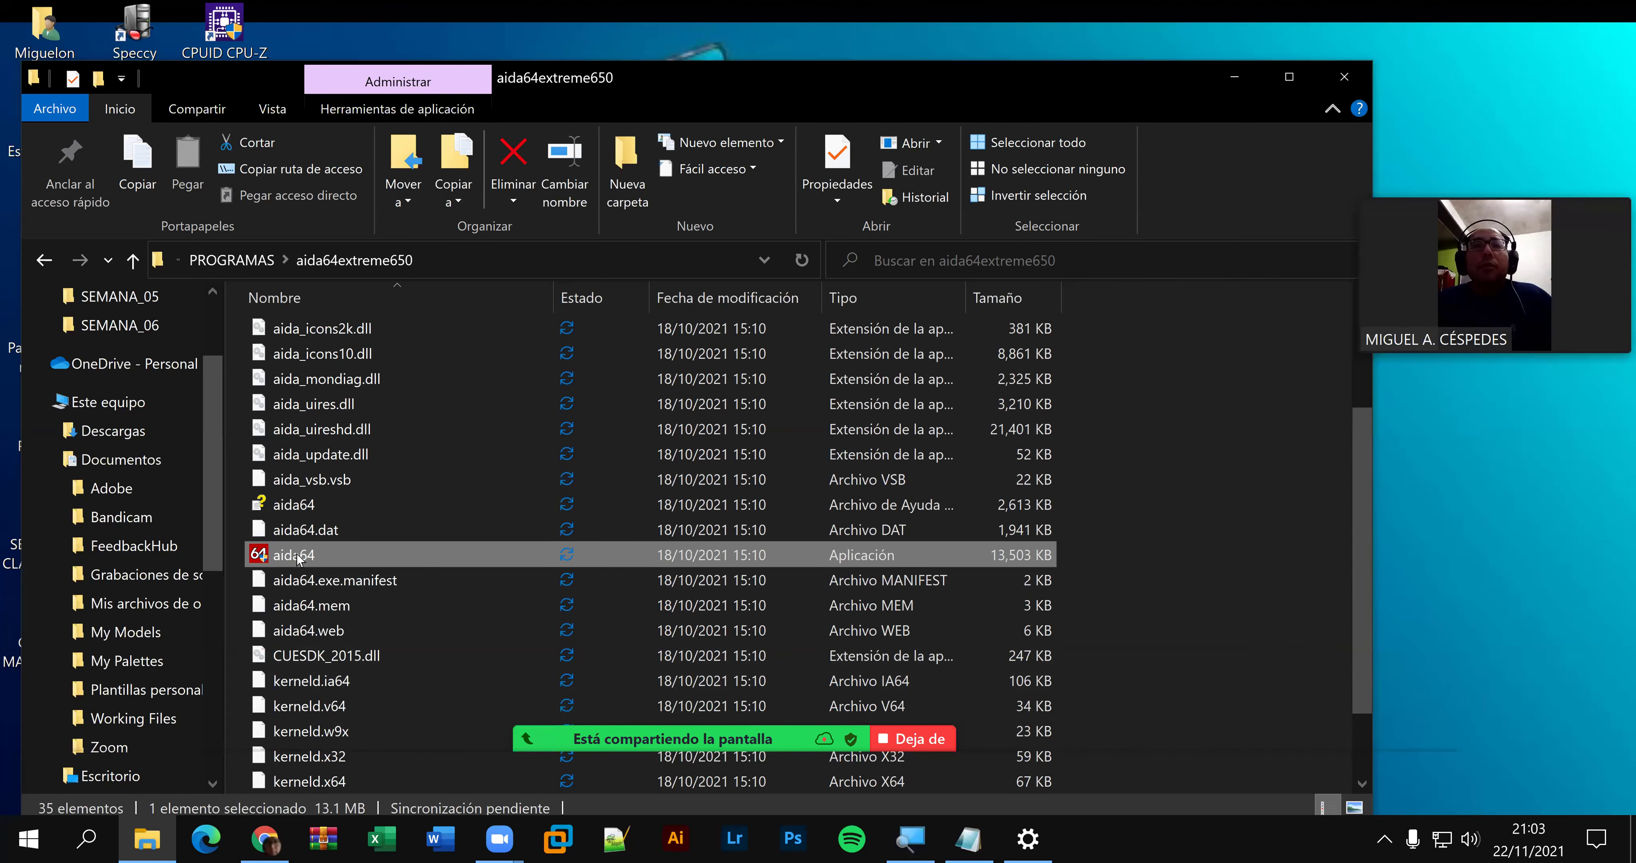
mouse_move(297, 559)
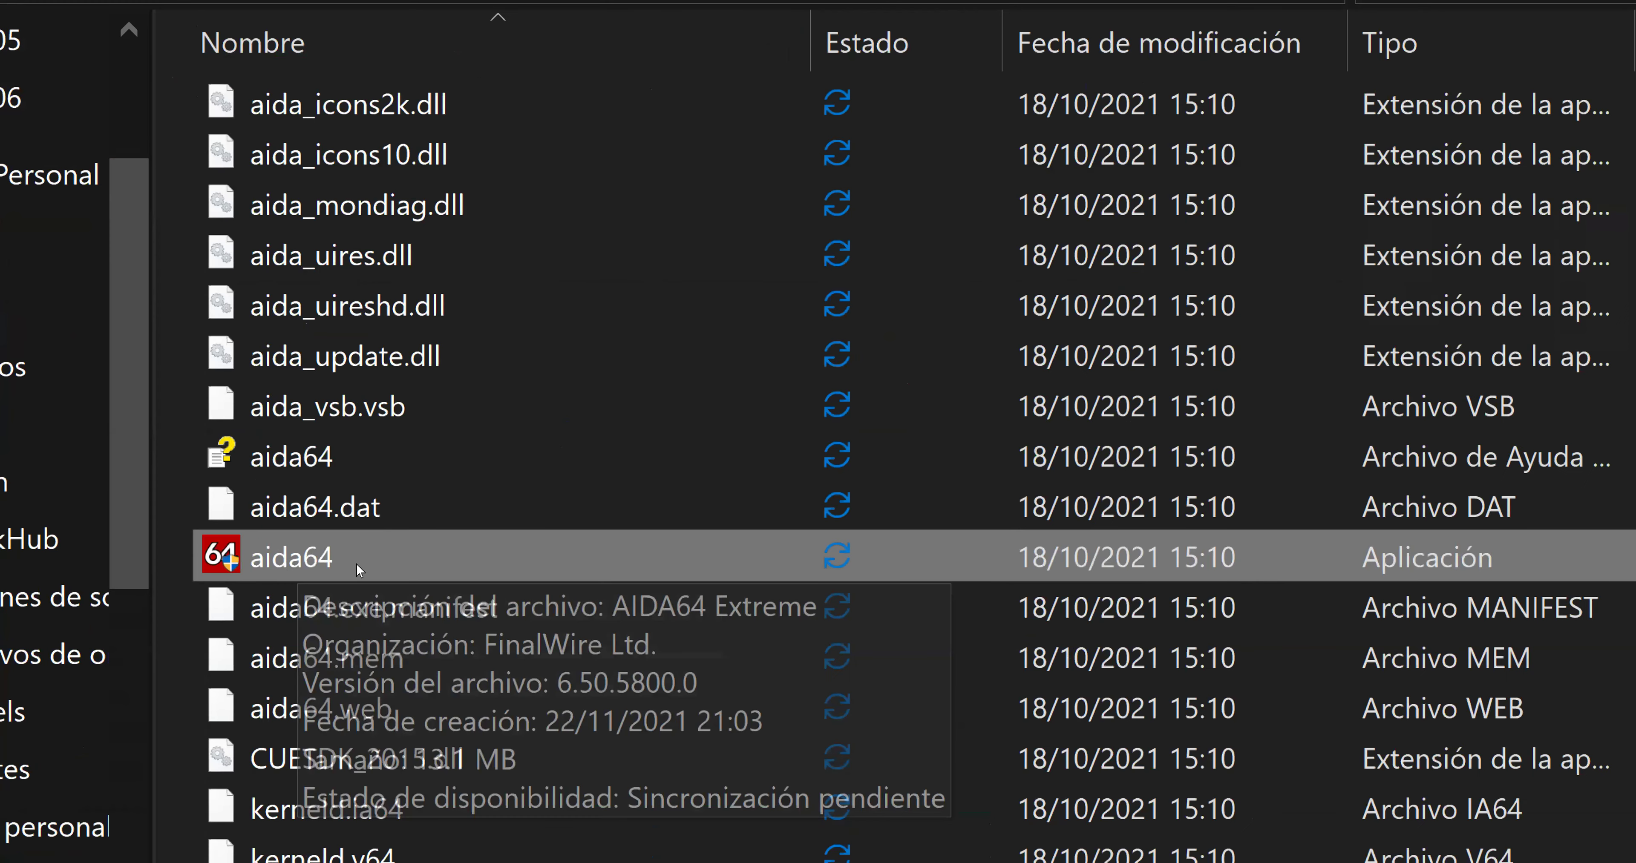
right_click(288, 556)
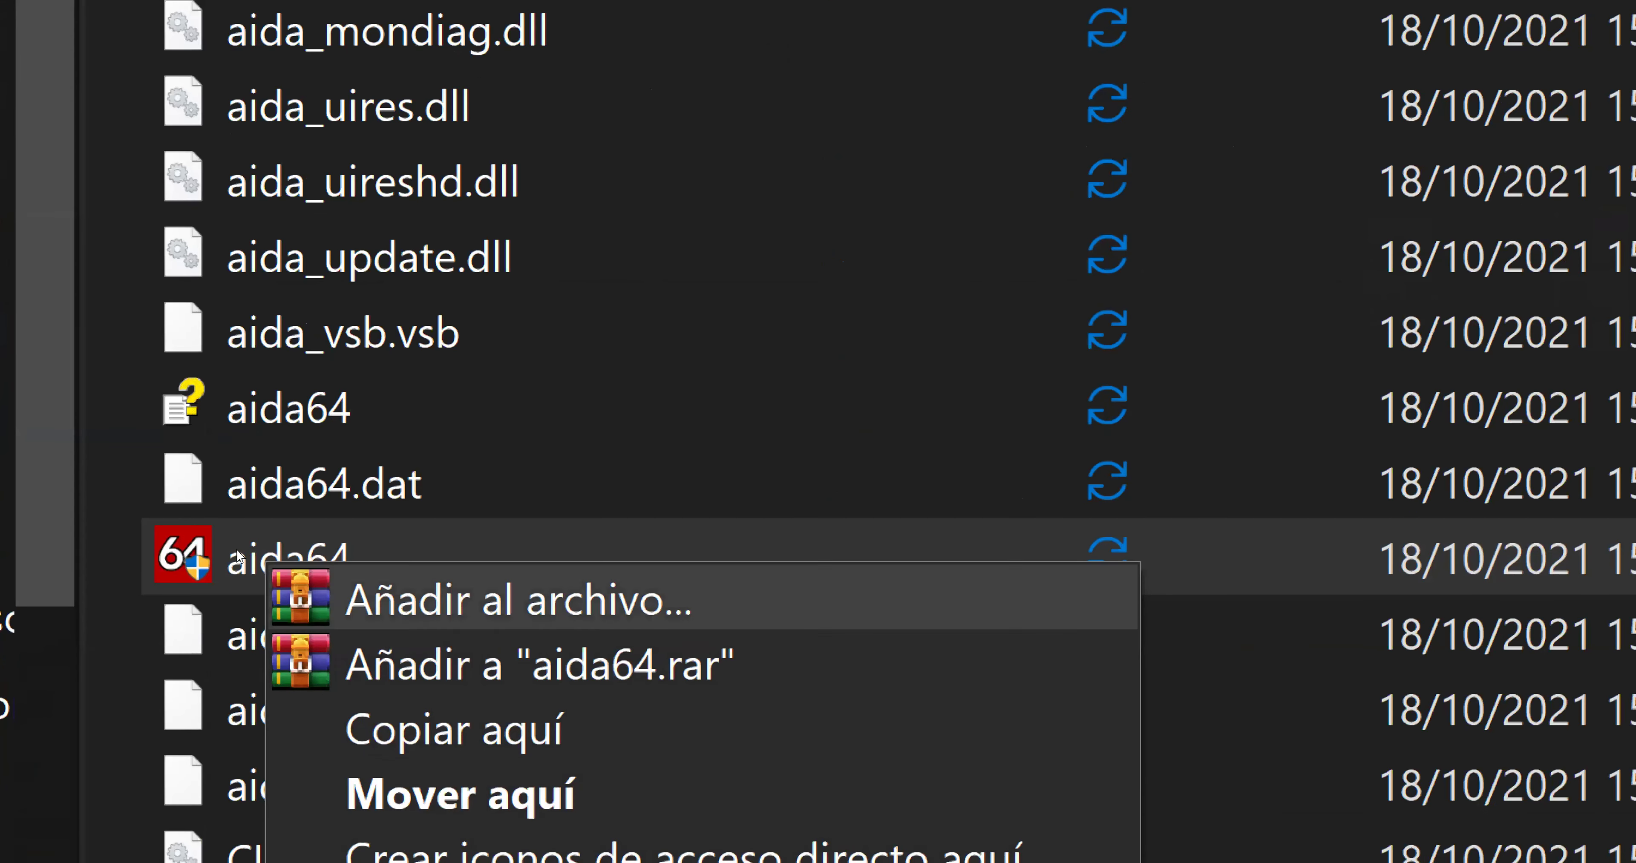
left_click(278, 554)
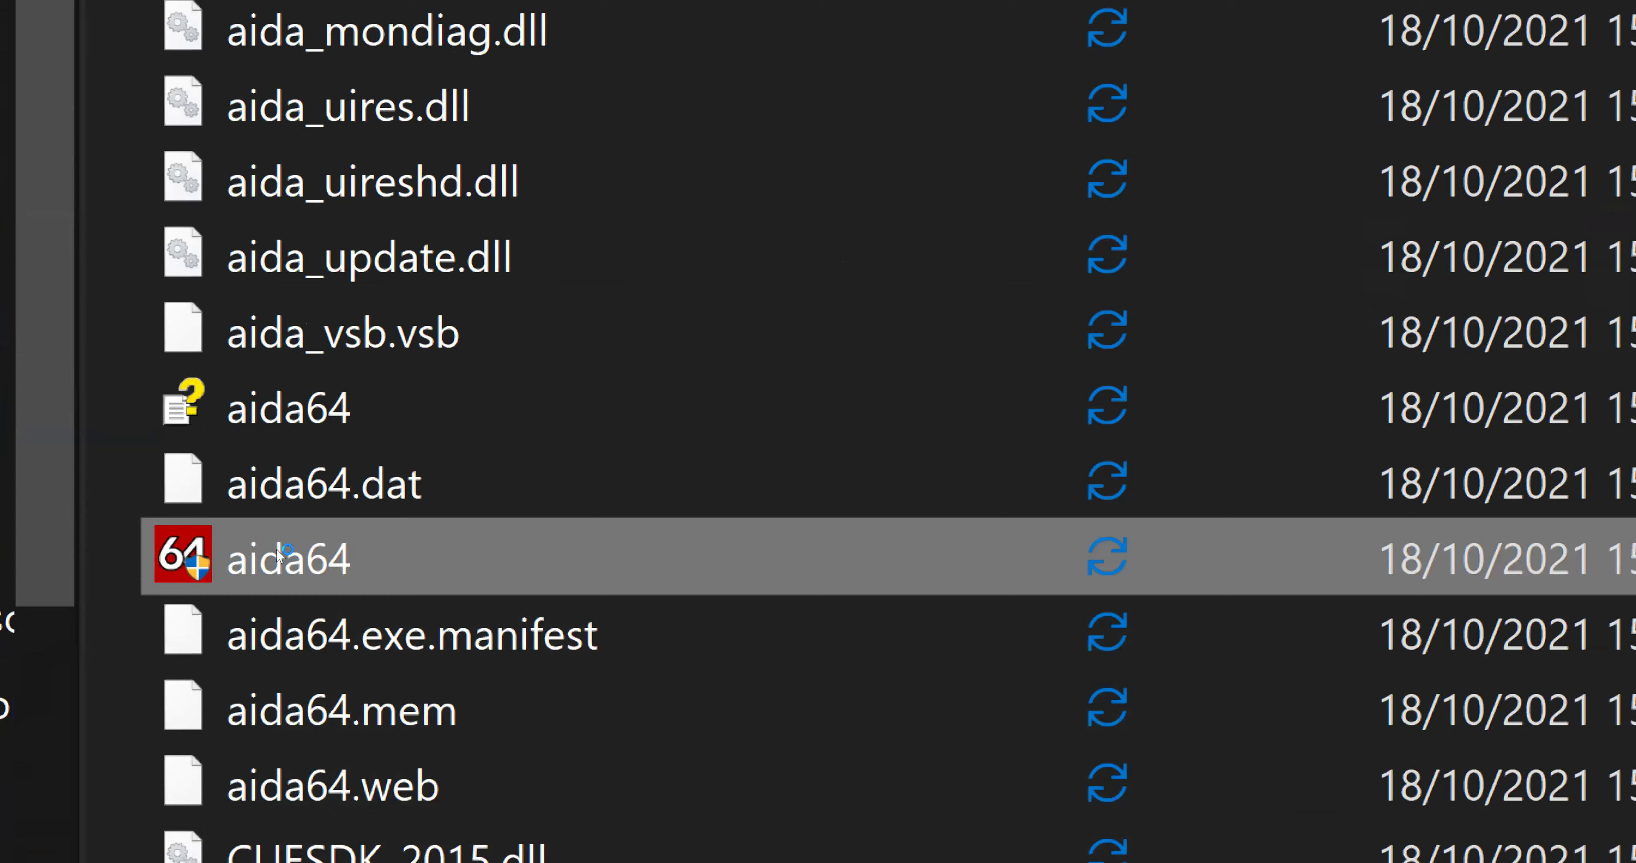
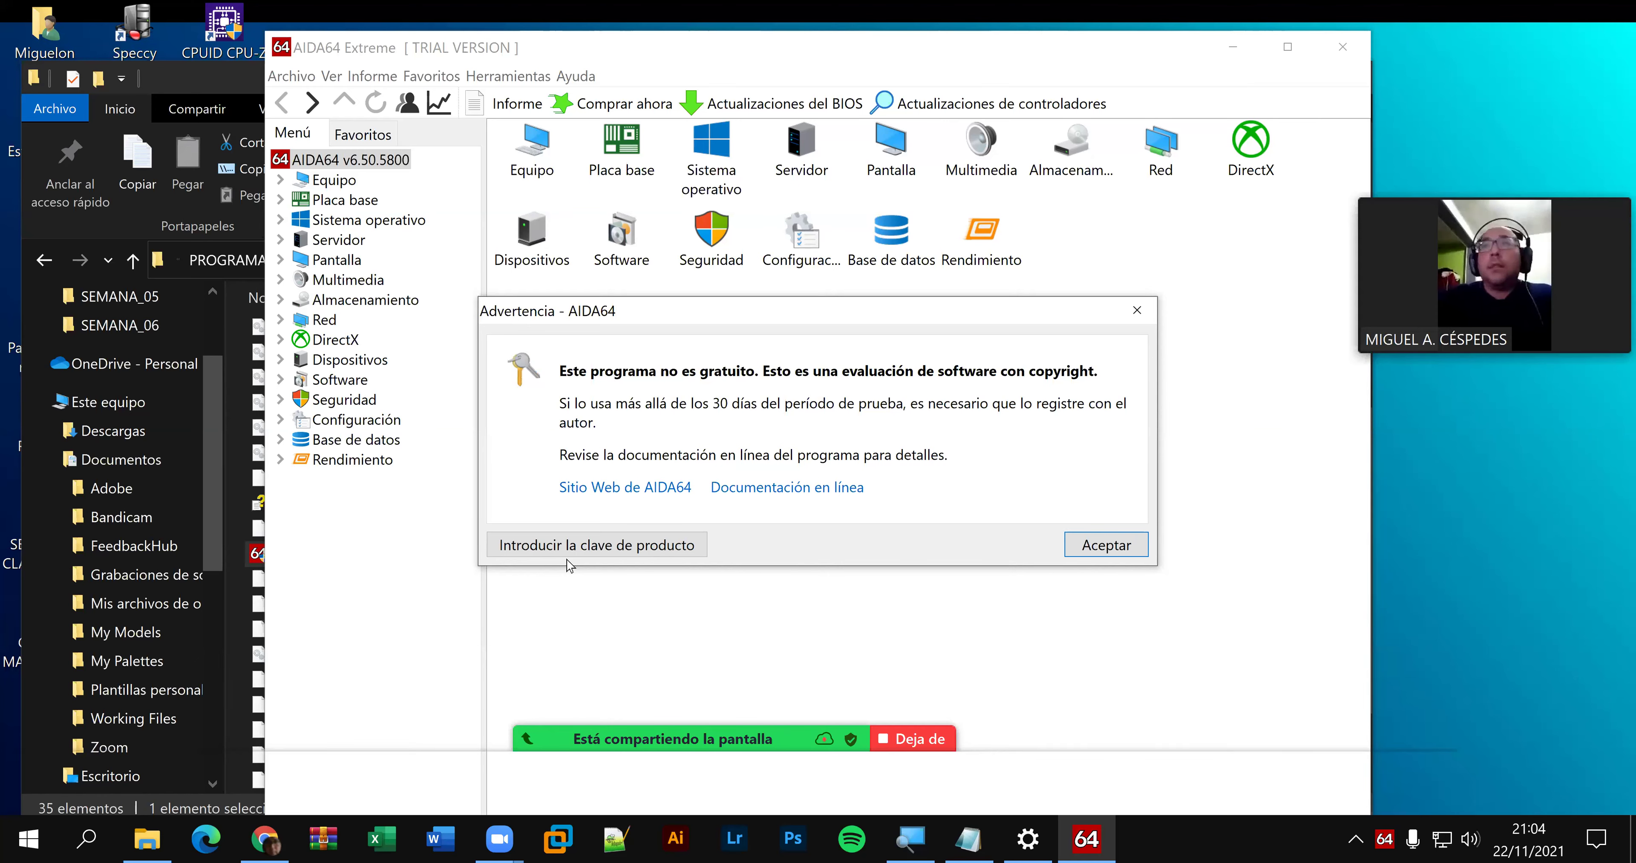
- Dismiss the trial notice and open the Equipo > Resumen summary in a maximized window
left_click(1128, 541)
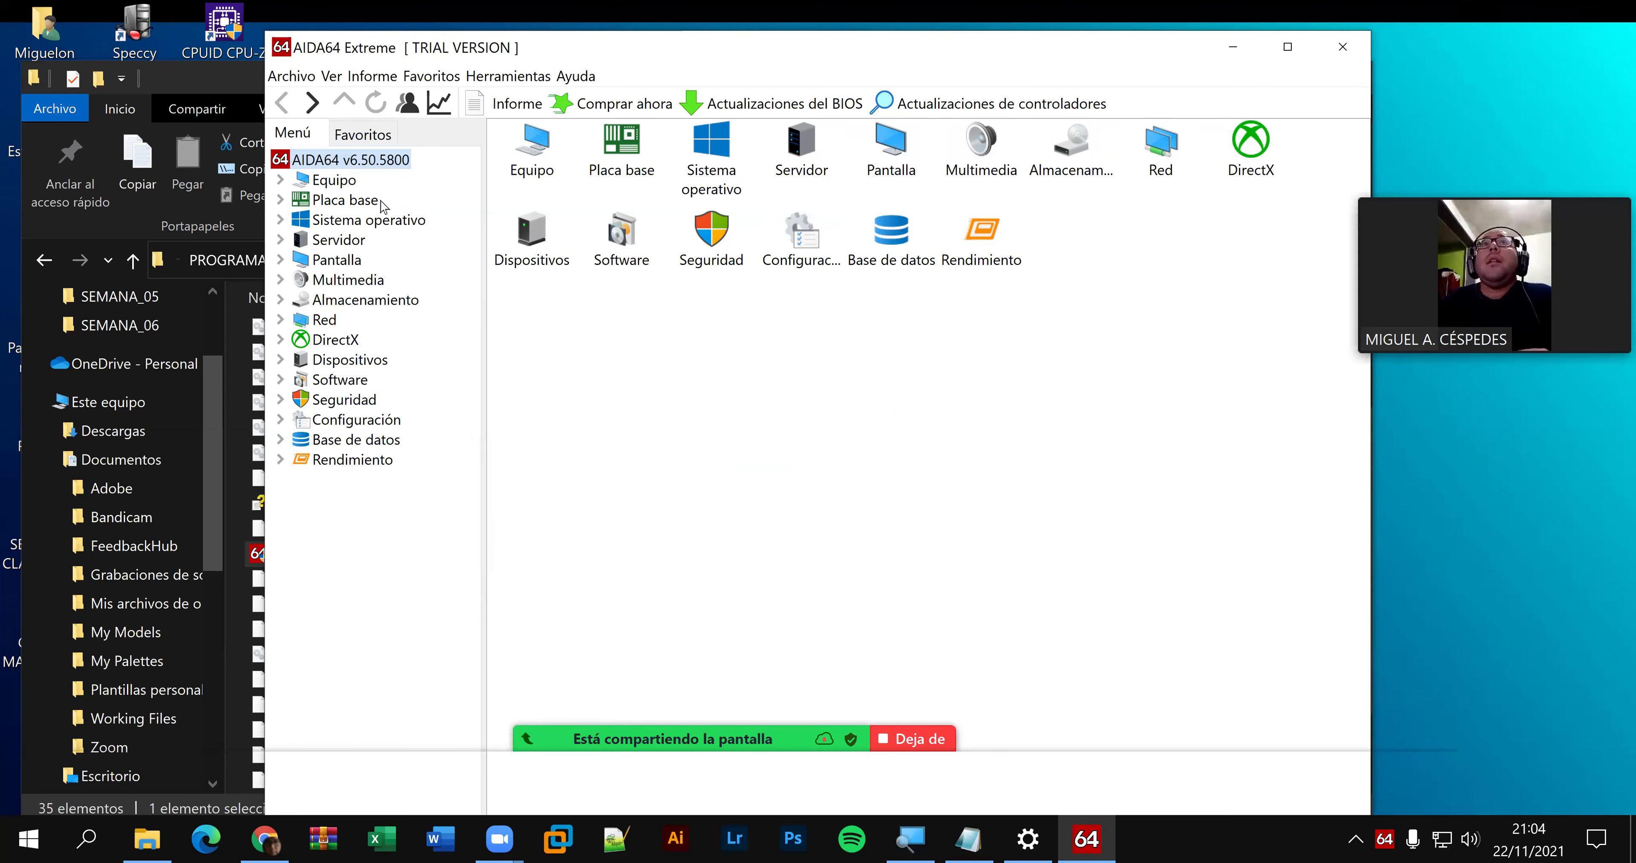
left_click(341, 183)
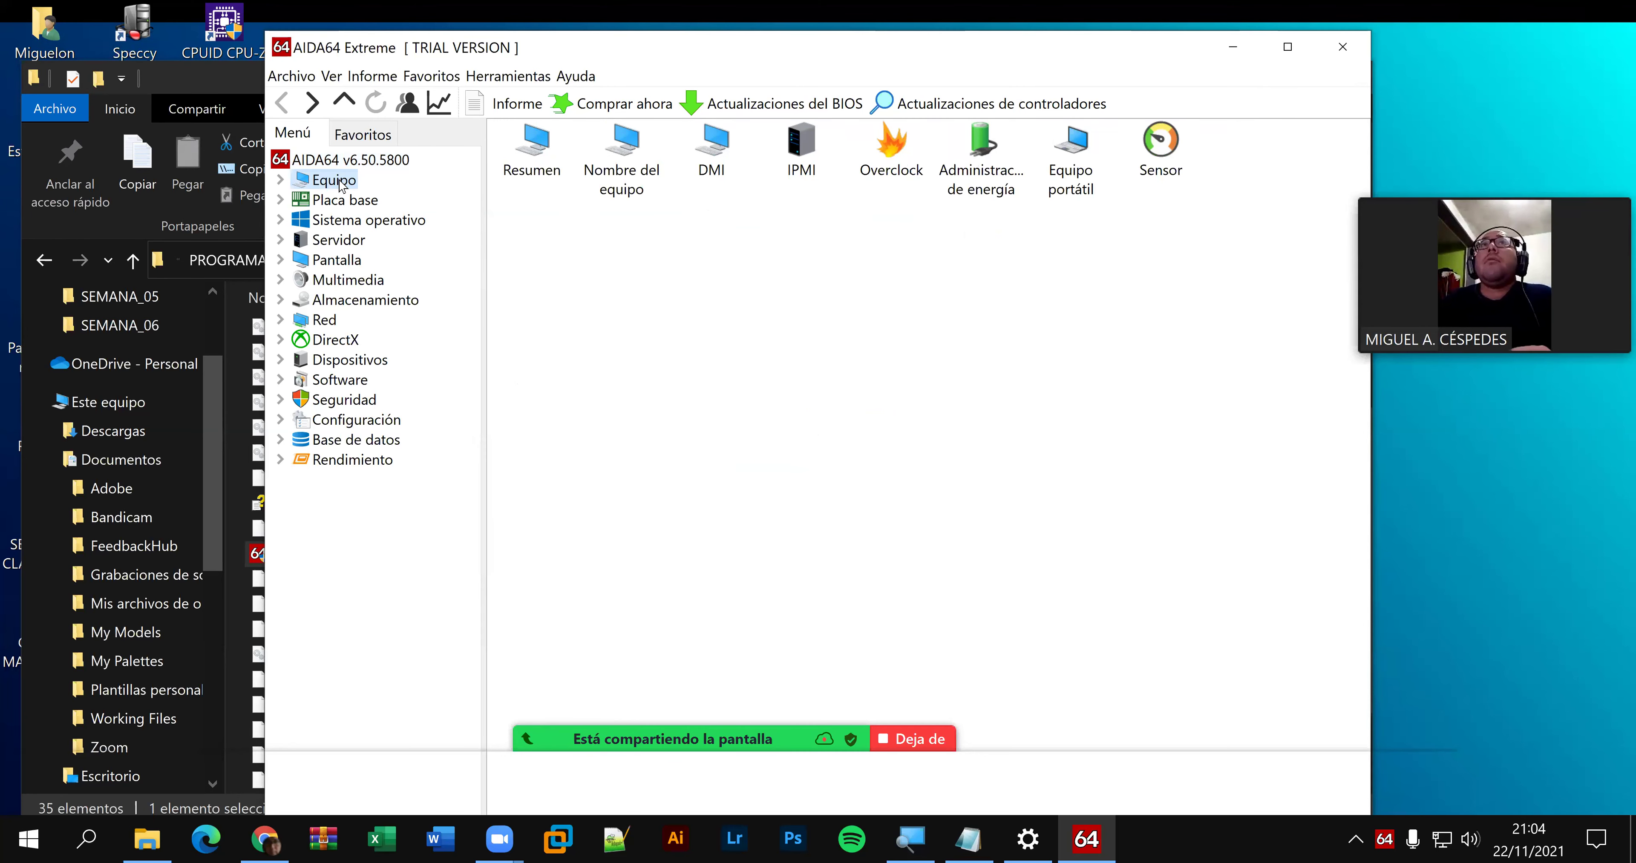
double_click(511, 175)
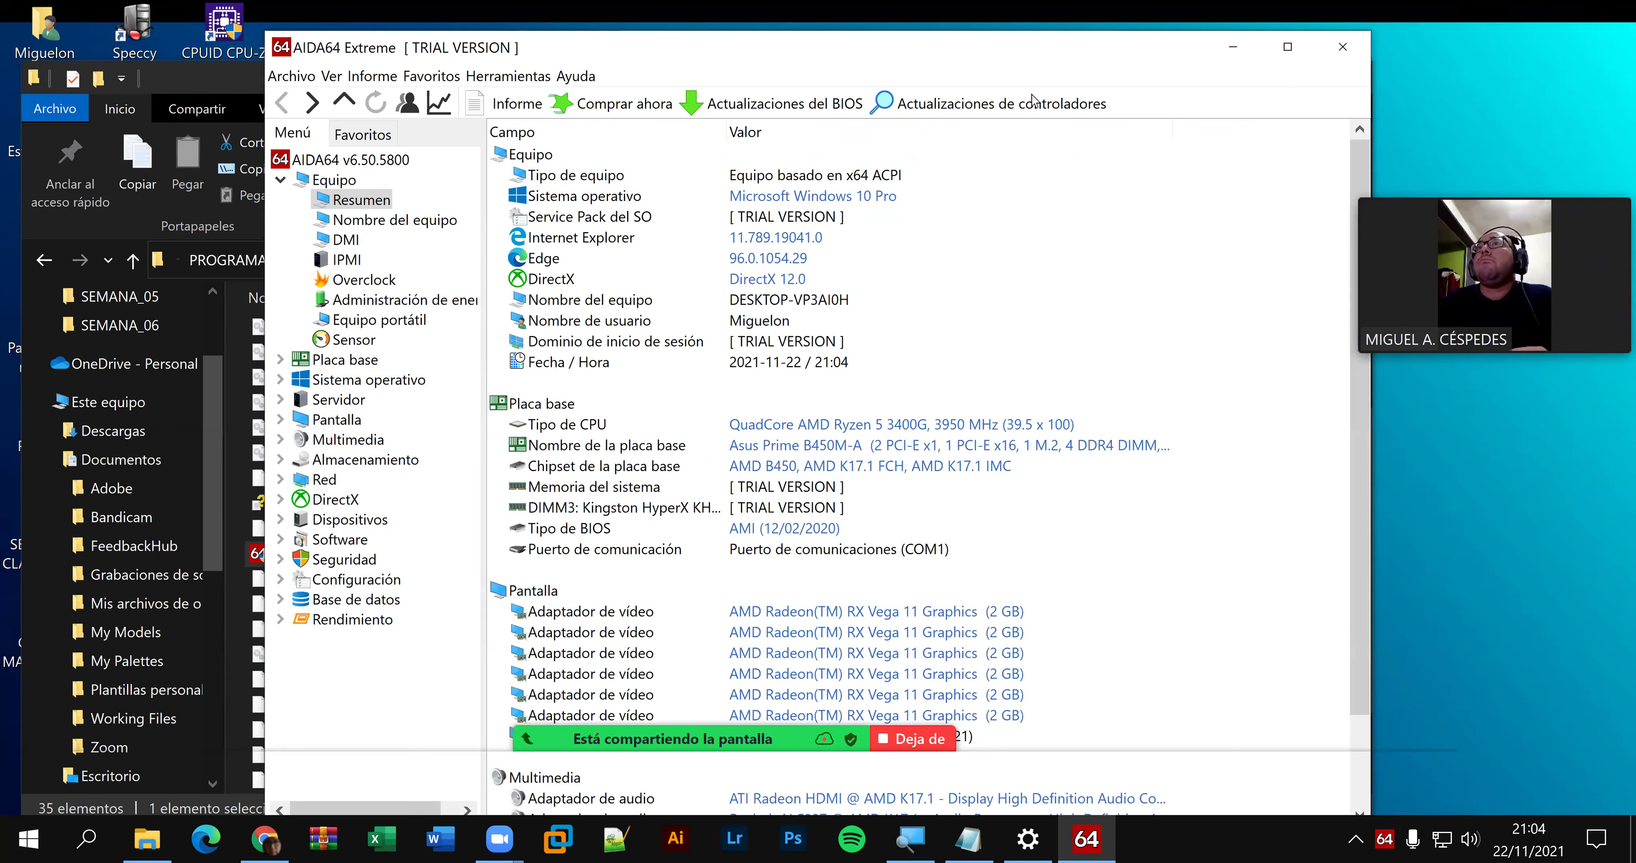
double_click(992, 54)
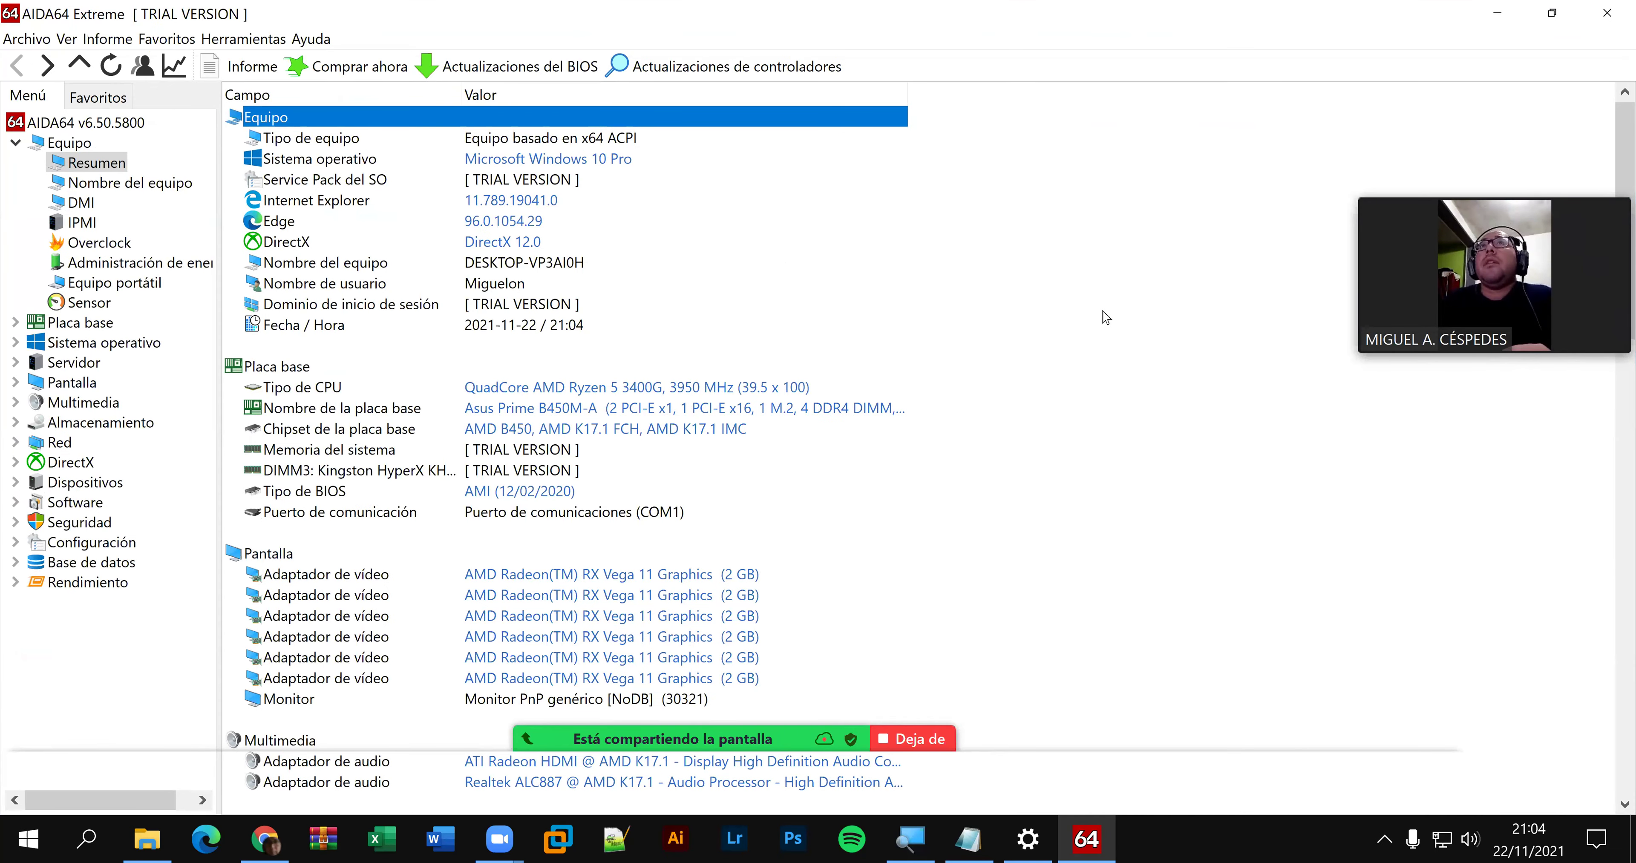
- Widen the Campo column, scroll through the whole summary, and select the computer name entry
scroll(1098, 326, "down", 7)
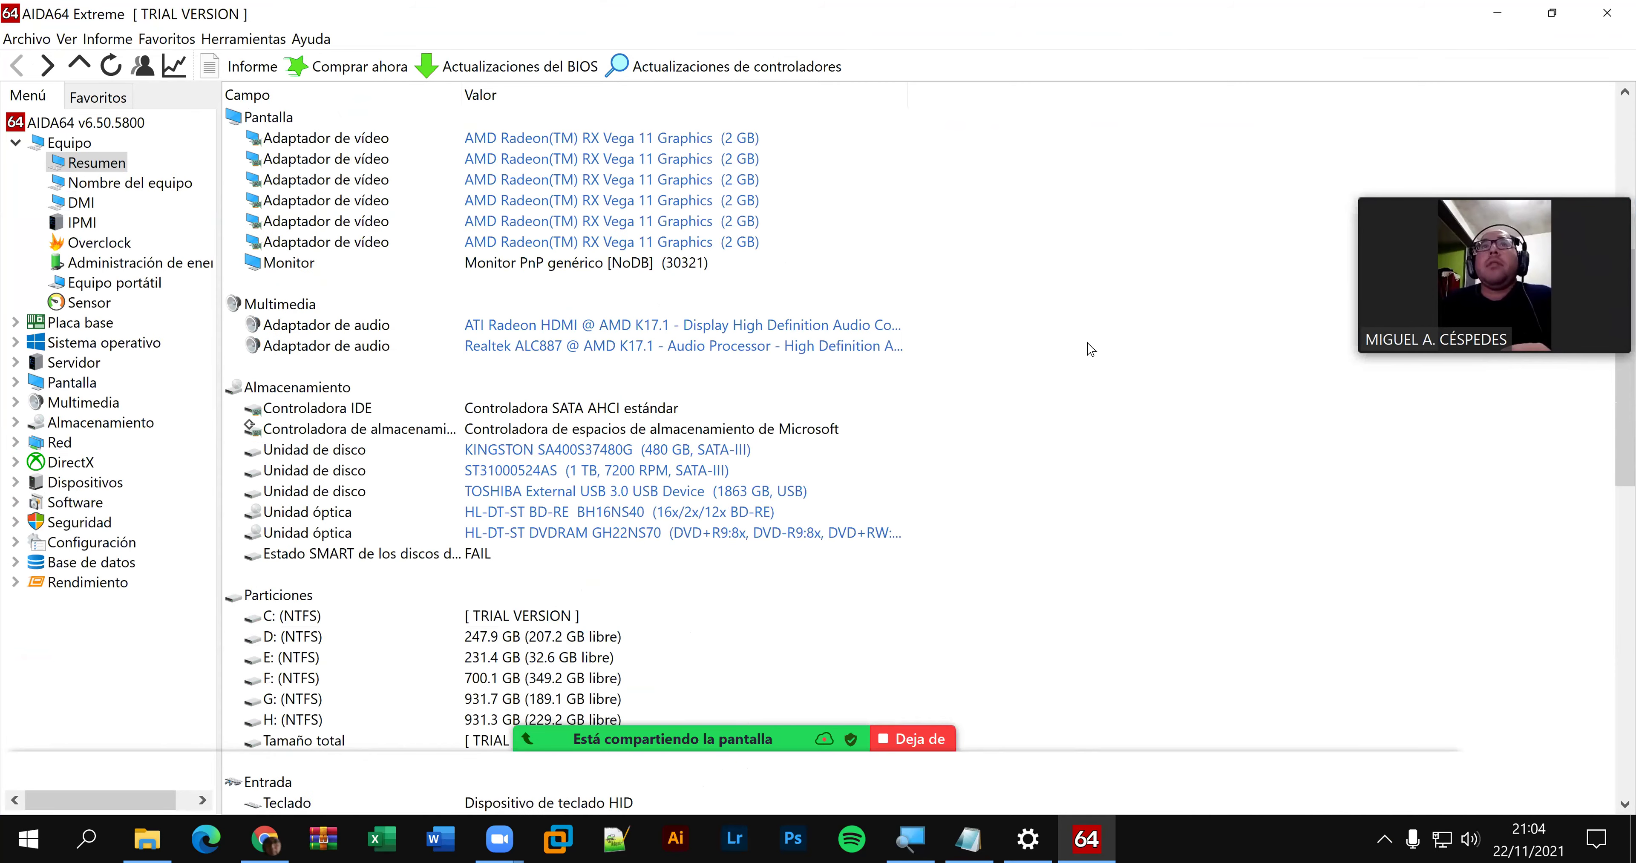
scroll(1086, 353, "down", 3)
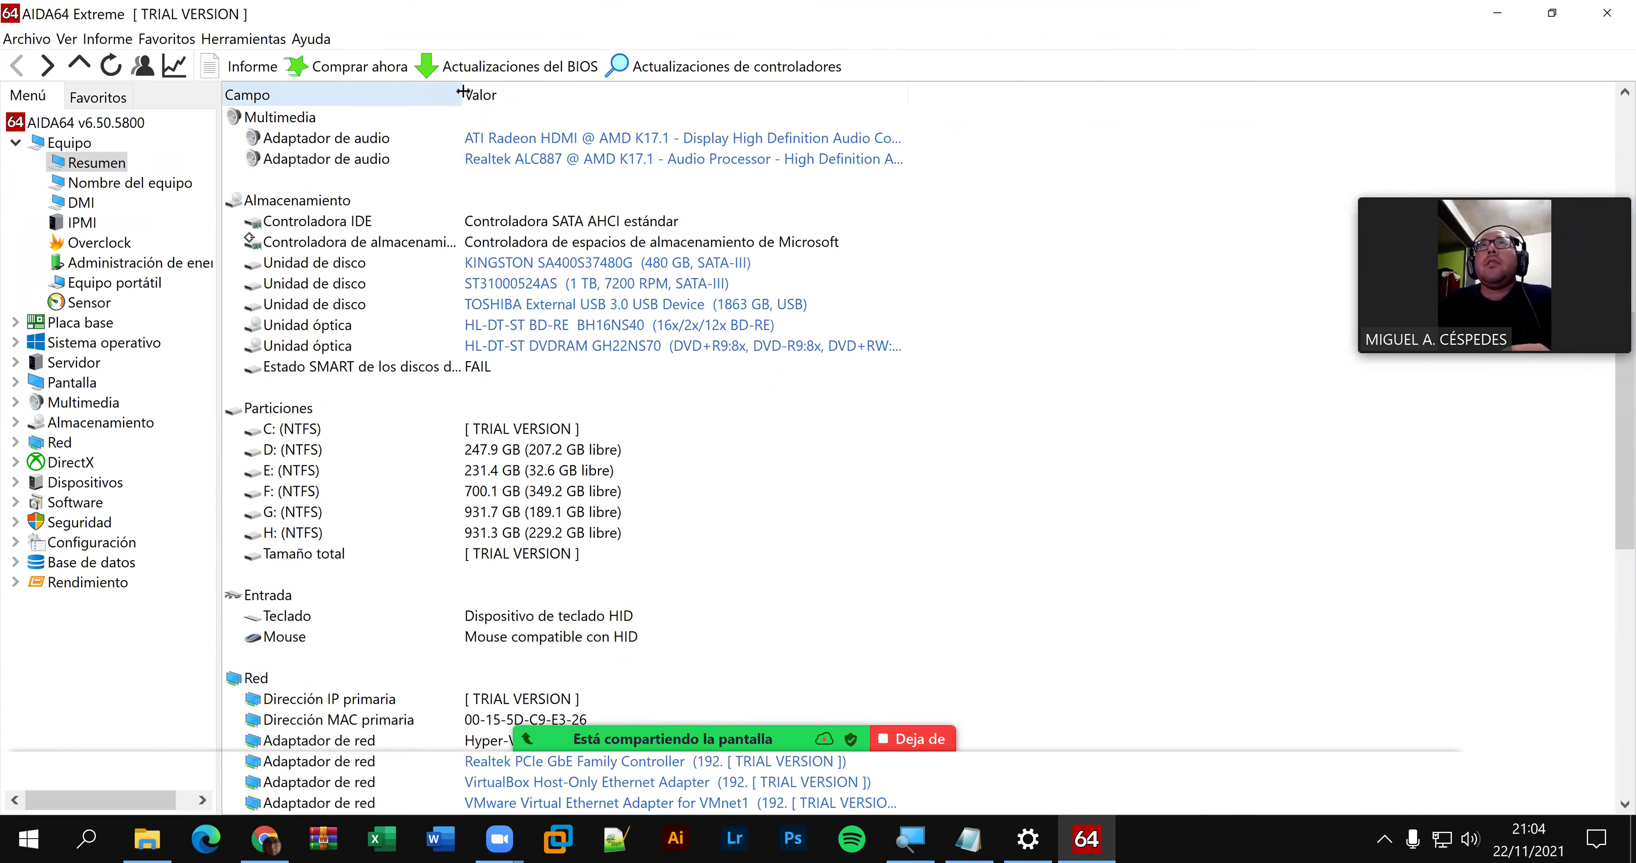
left_click_drag(462, 92, 566, 92)
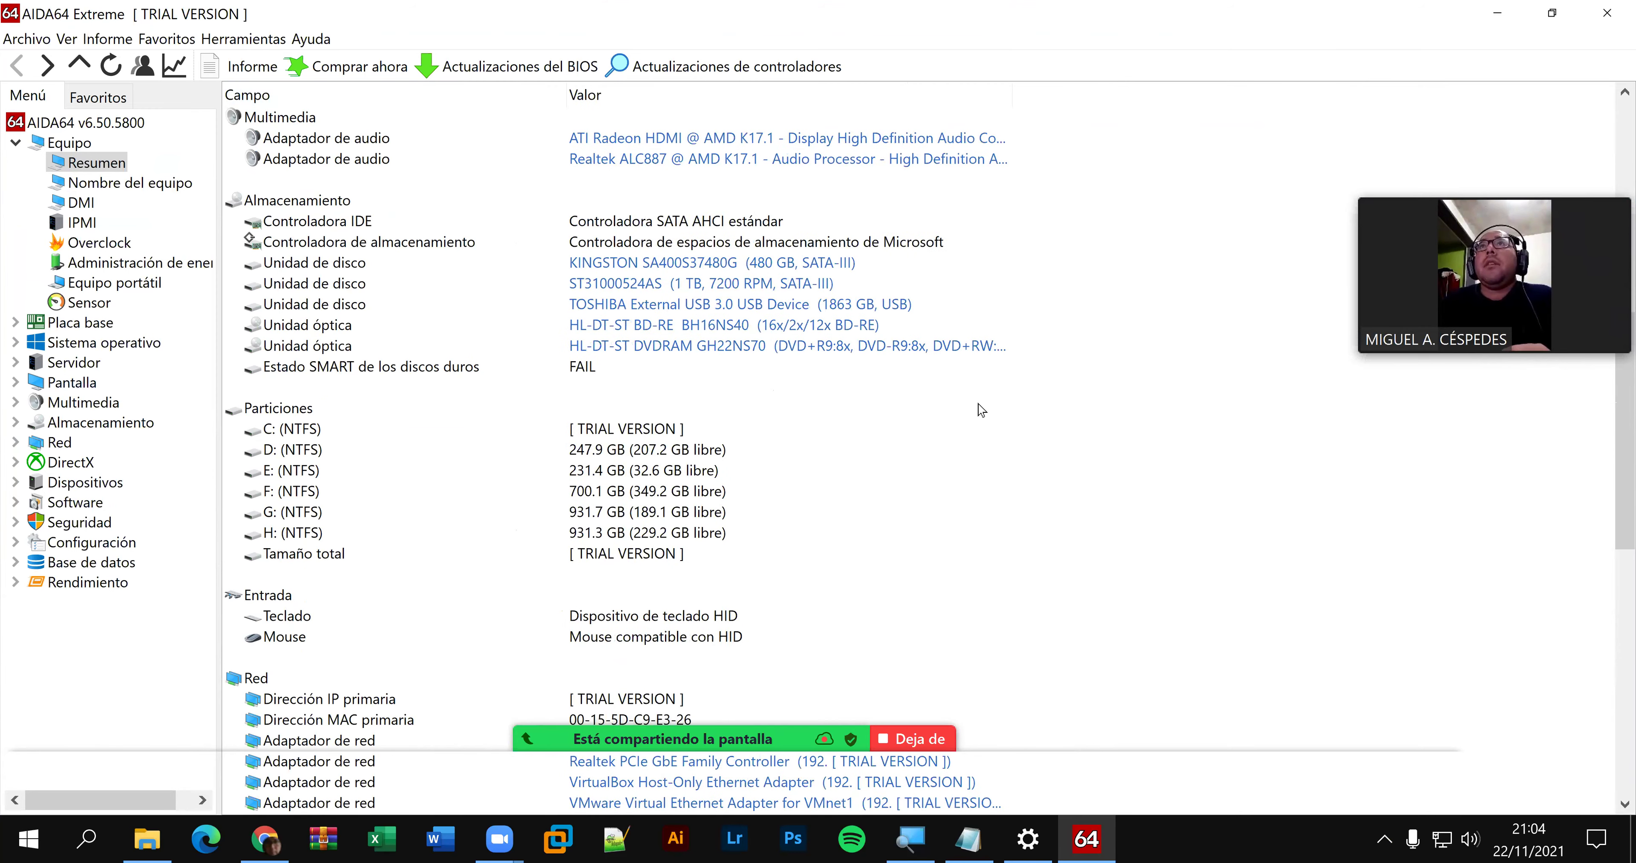
scroll(981, 409, "down", 6)
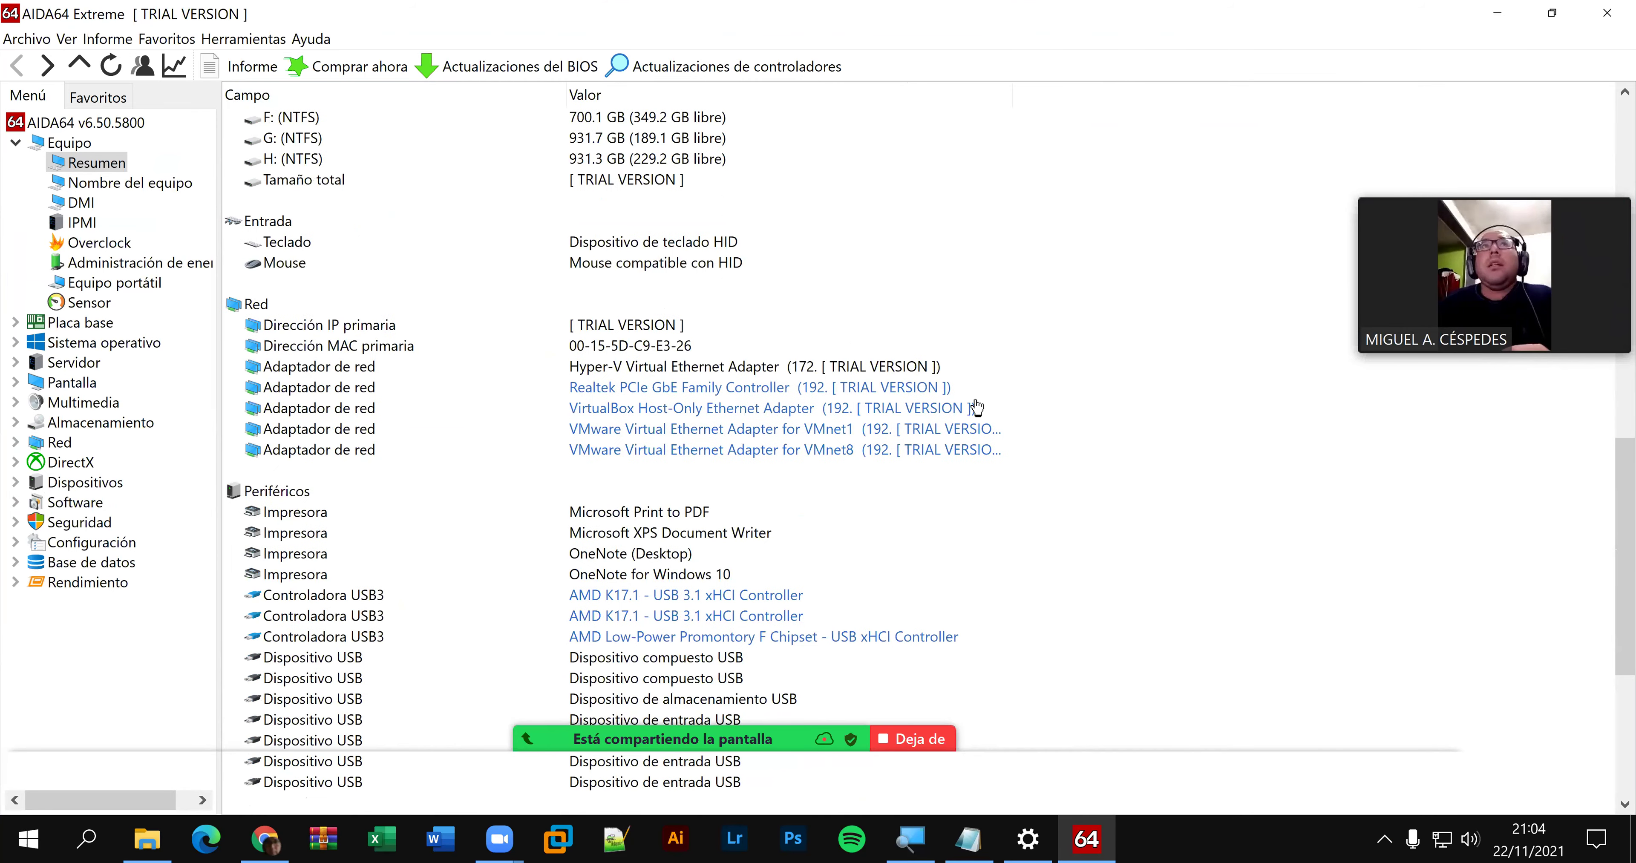
scroll(976, 407, "down", 4)
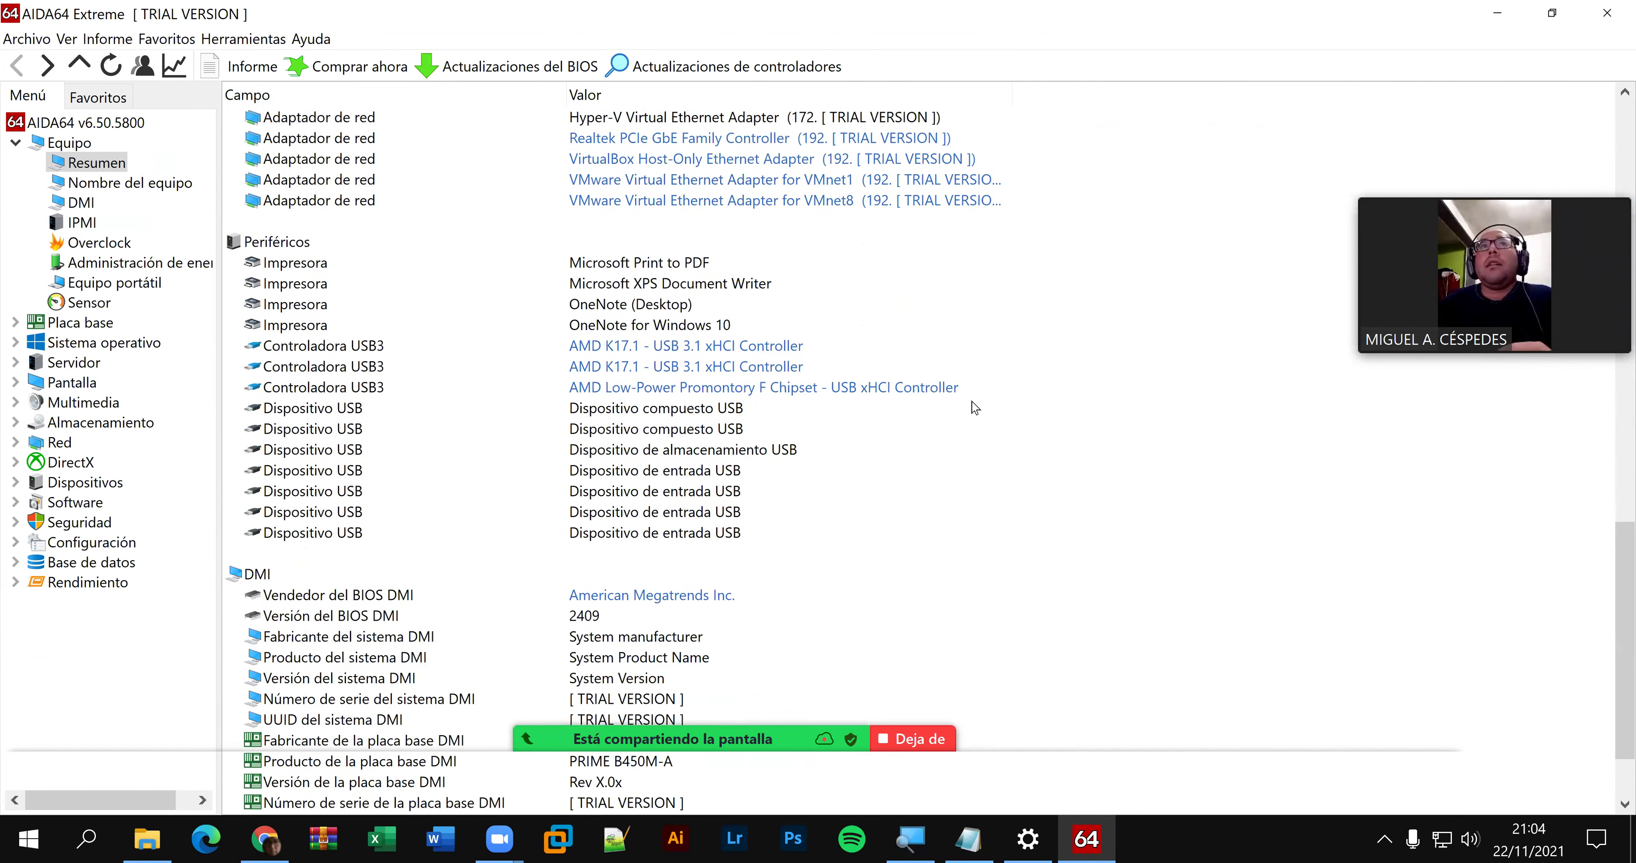
scroll(974, 408, "down", 1)
scroll(970, 411, "down", 1)
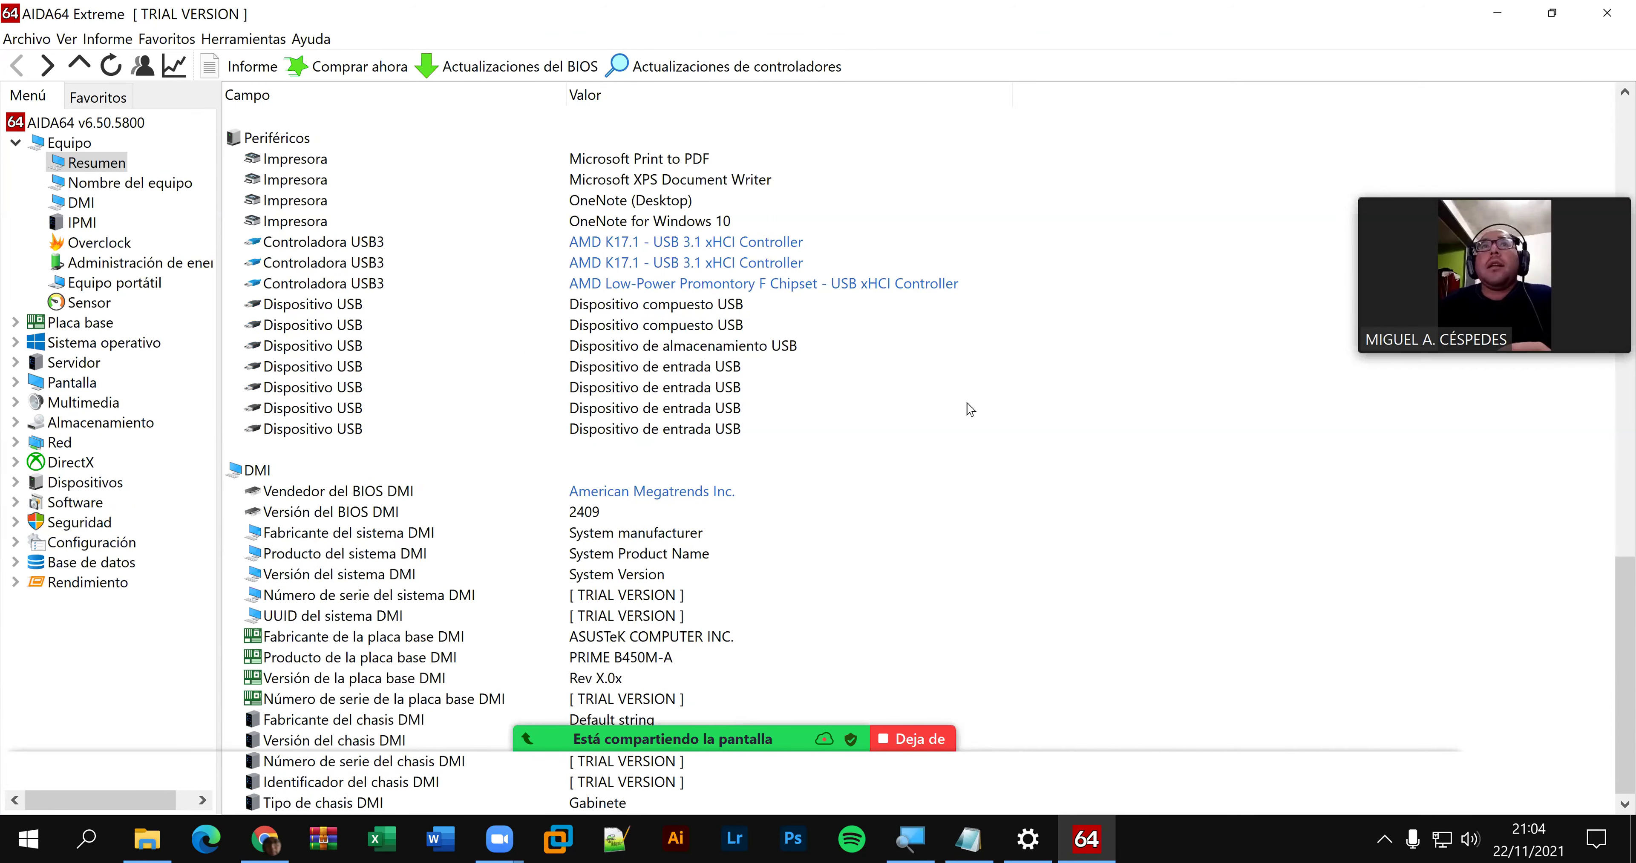
left_click(117, 184)
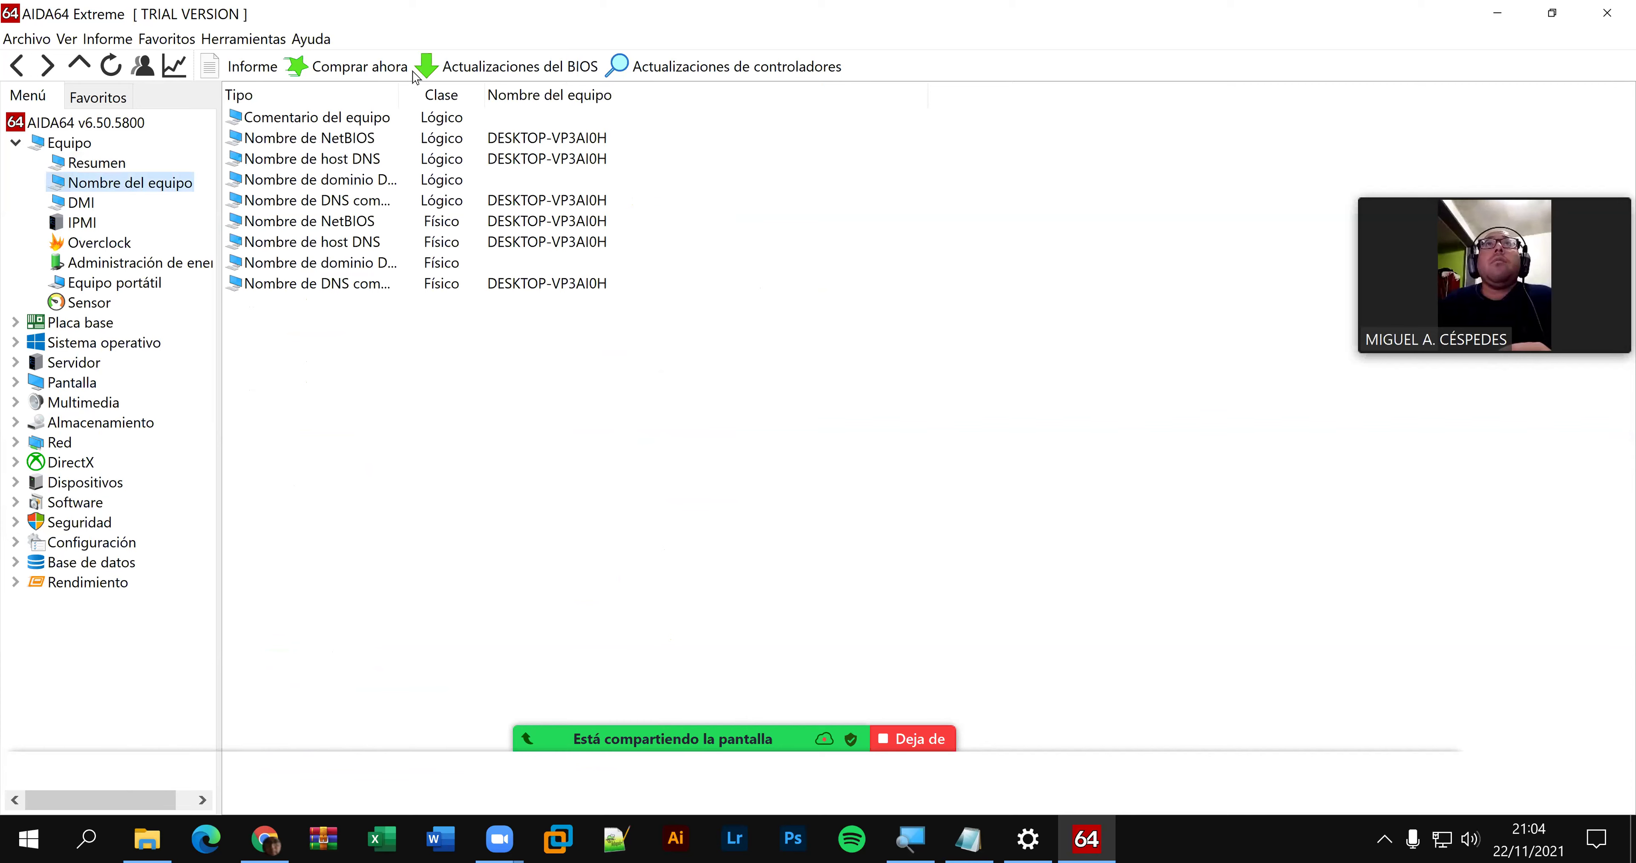
- Sort the Nombre del equipo table by Clase then Tipo, auto-fit Tipo, and close AIDA64
left_click(400, 89)
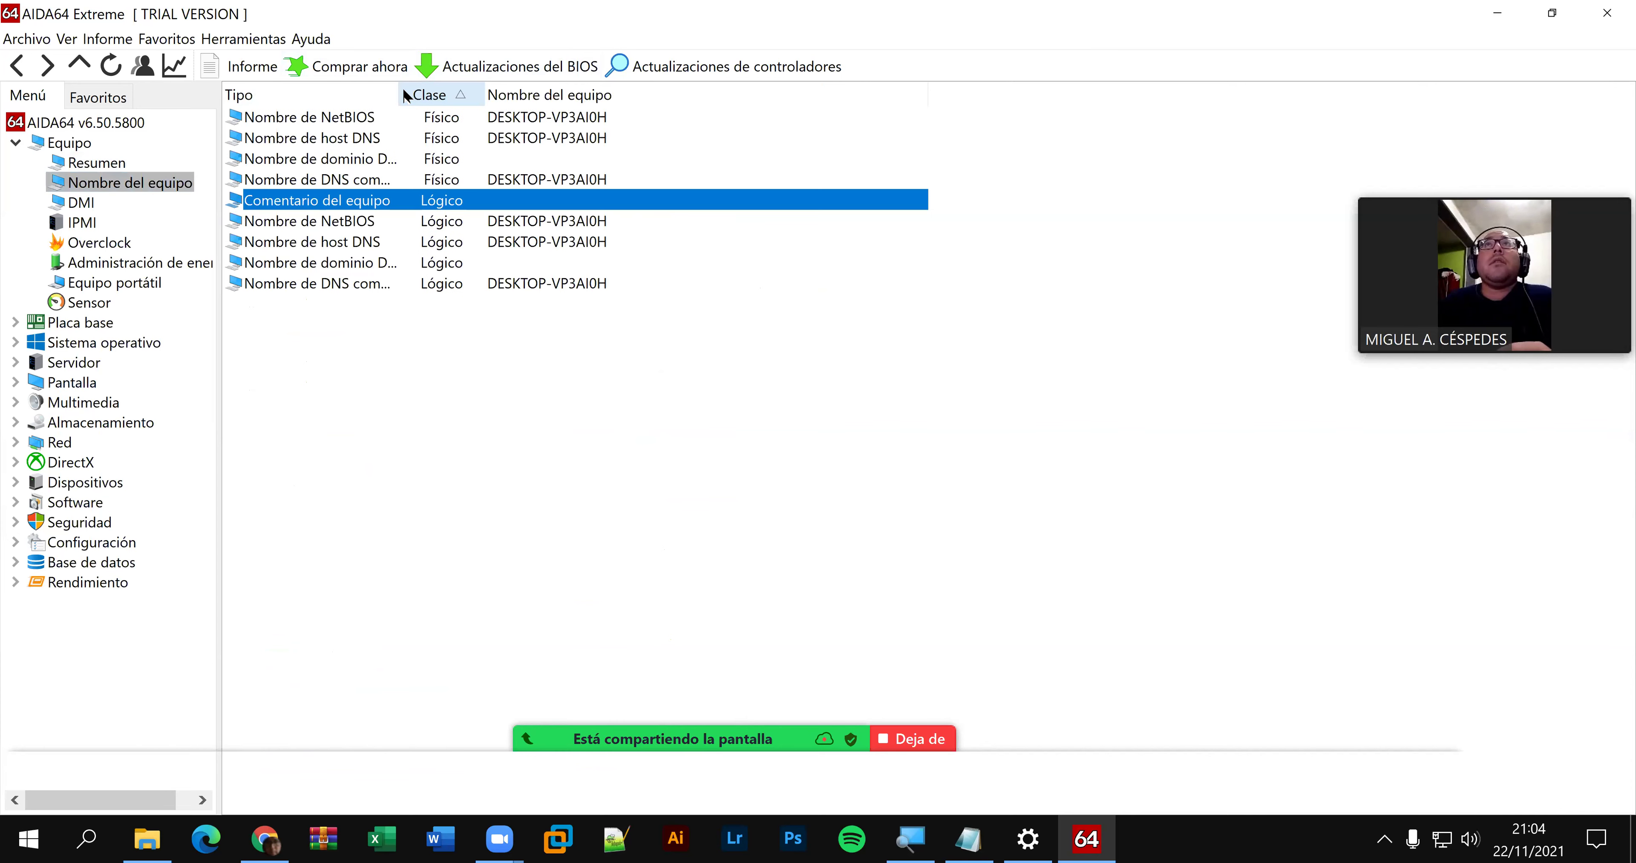
double_click(396, 91)
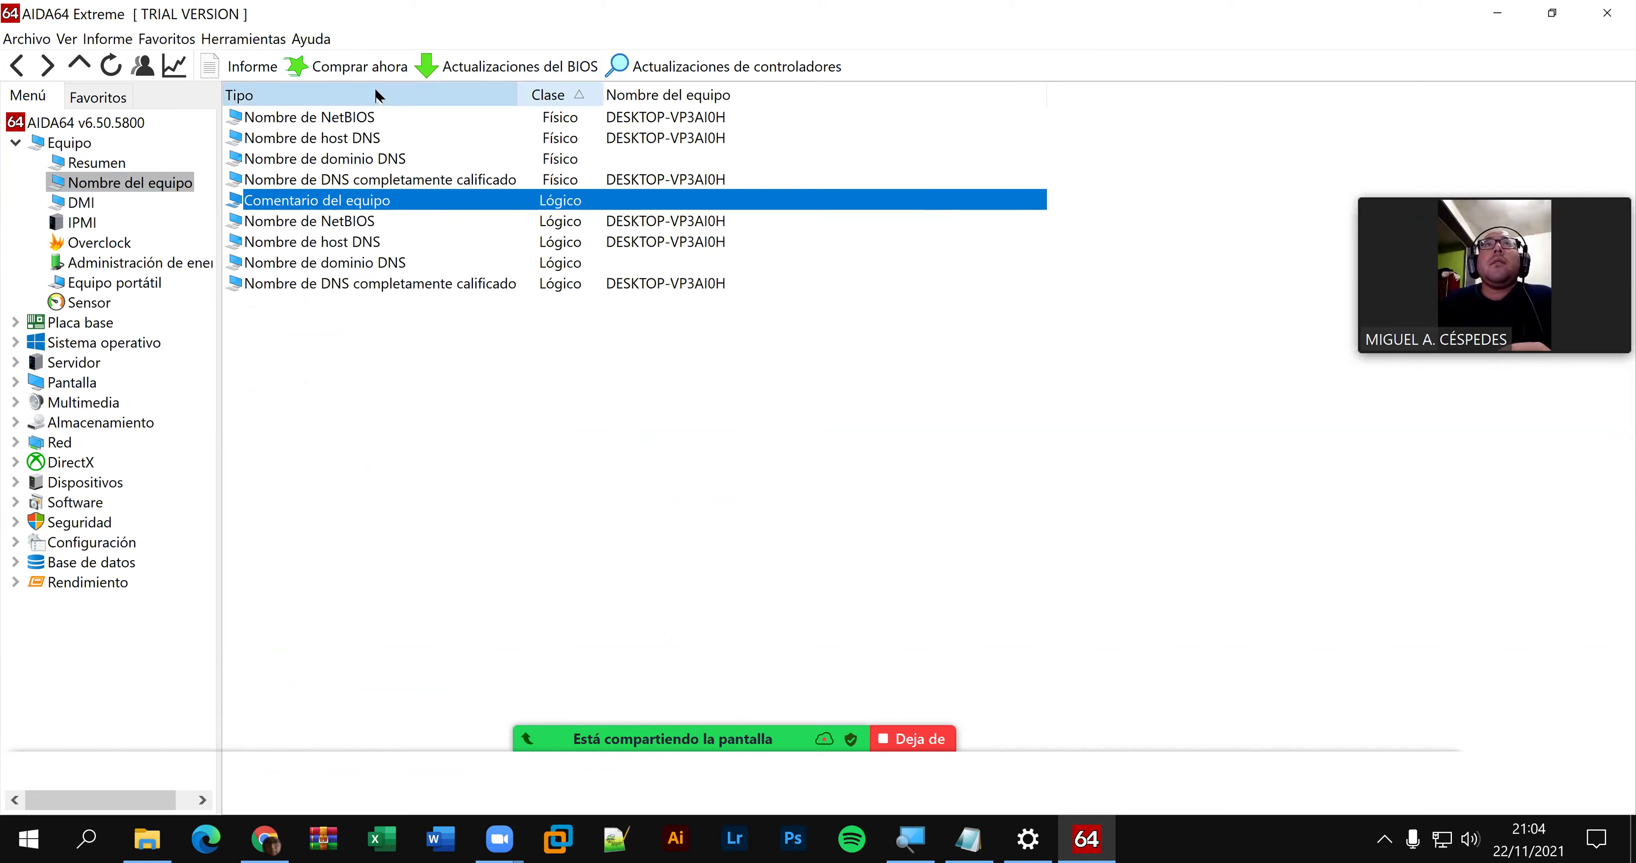
left_click(381, 95)
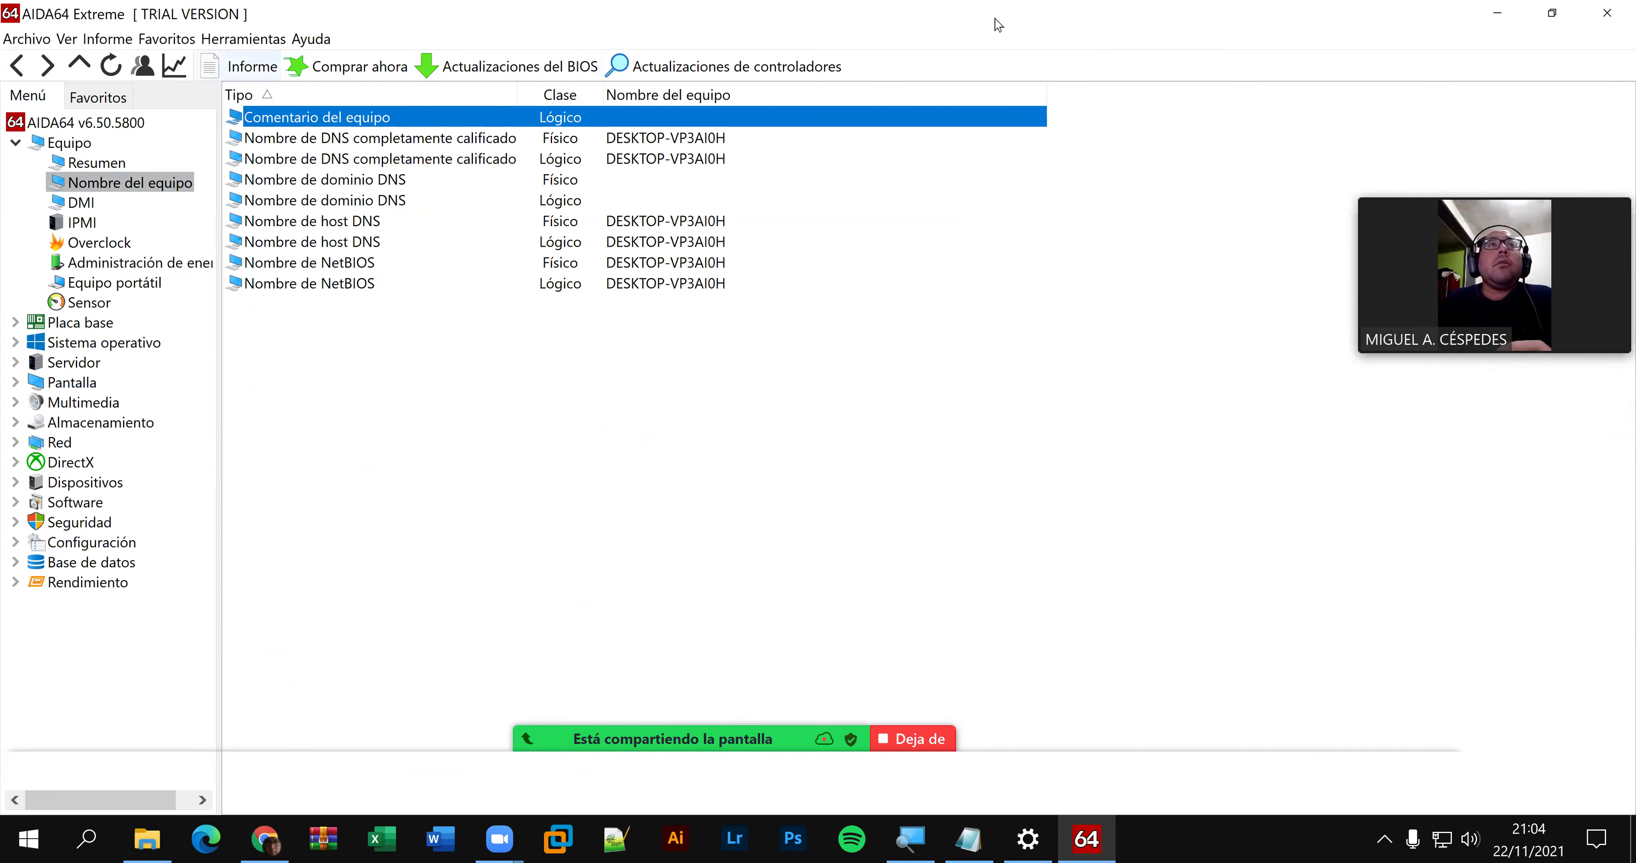
left_click(1612, 17)
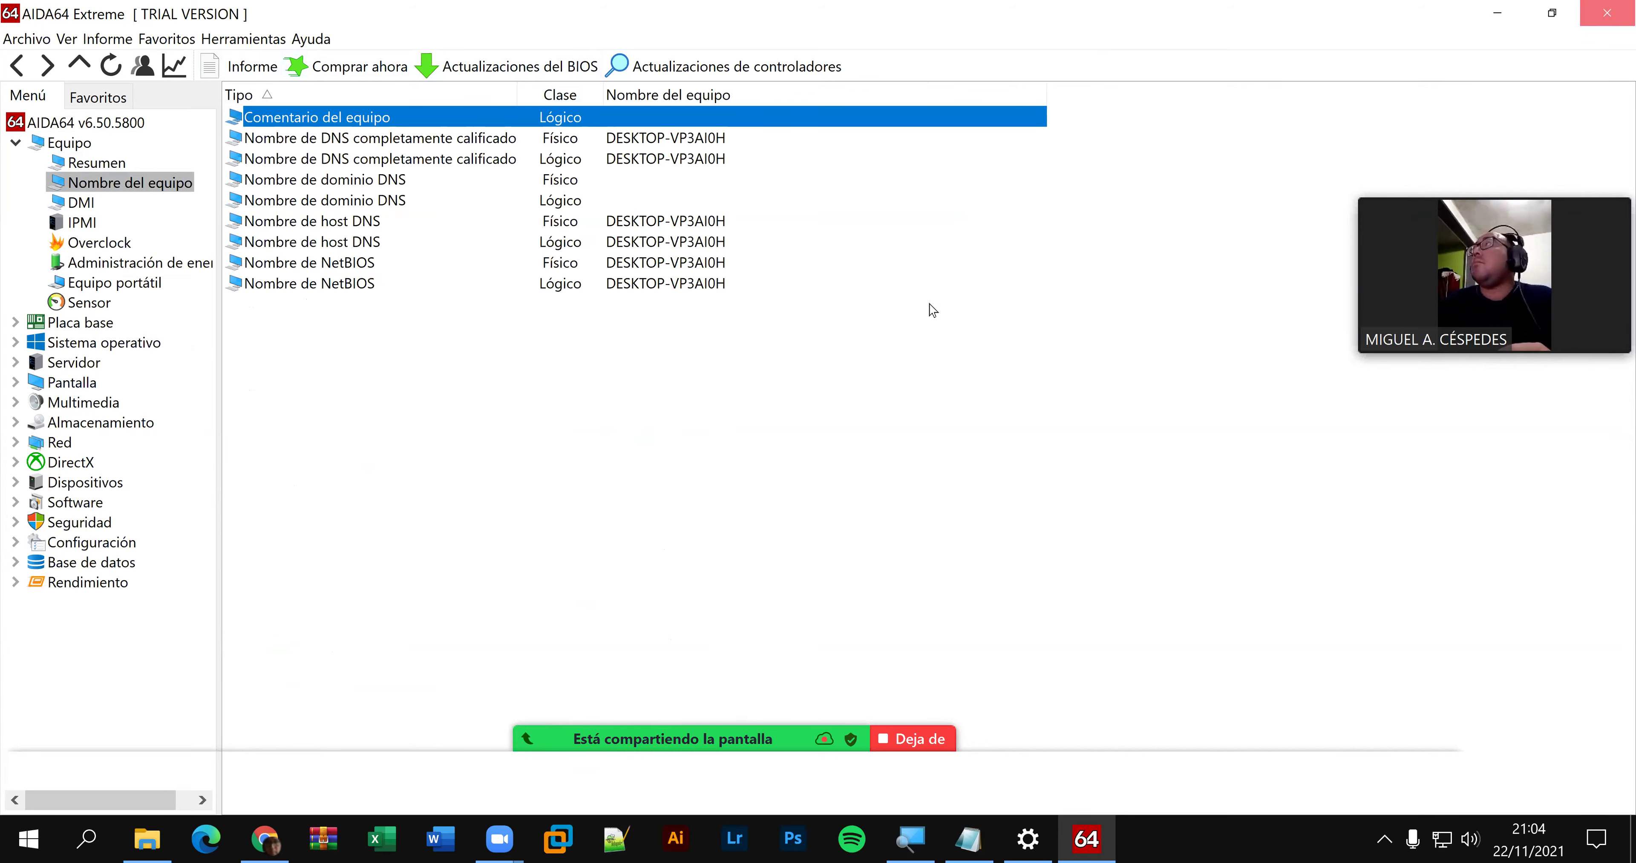
- Delete the aida64extreme650 folder from PROGRAMAS and select the CrystalDiskMark7_0_0h installer
left_click(225, 260)
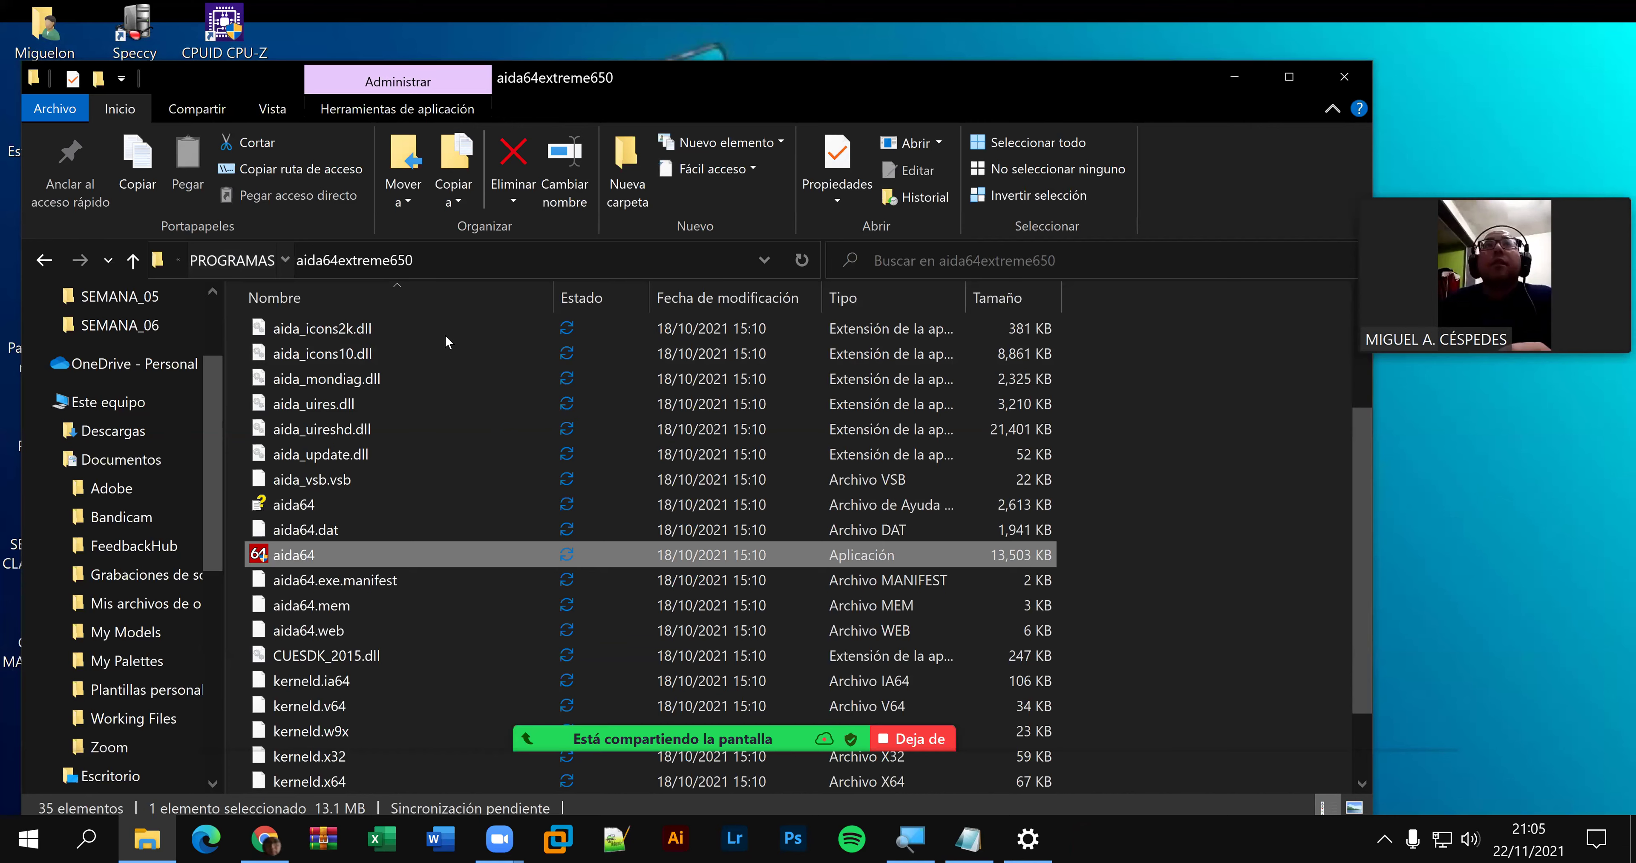
right_click(359, 338)
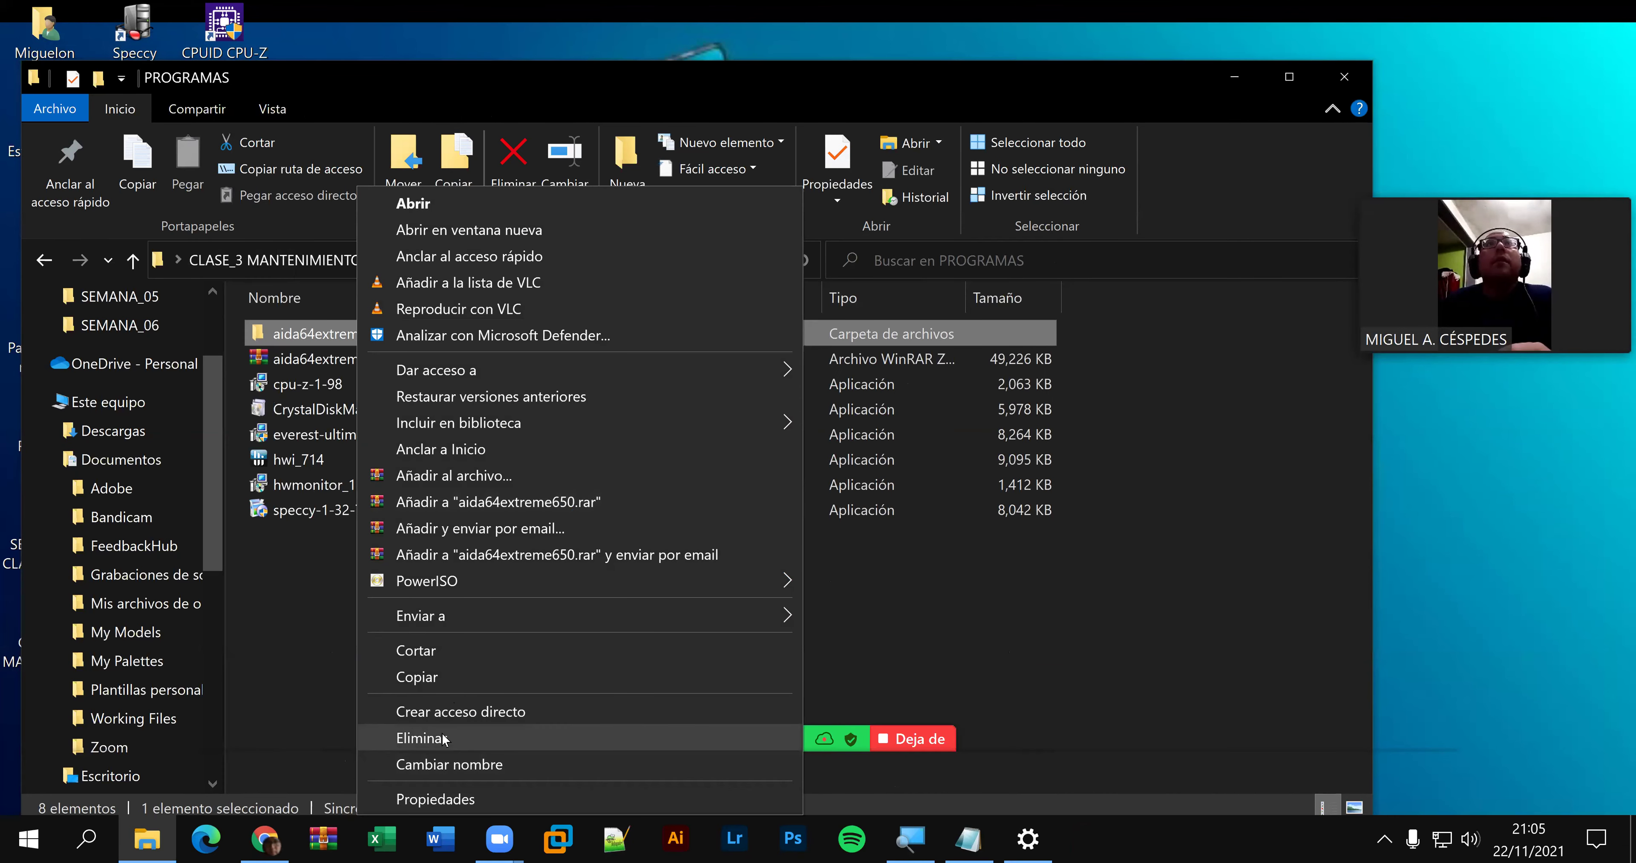
left_click(422, 739)
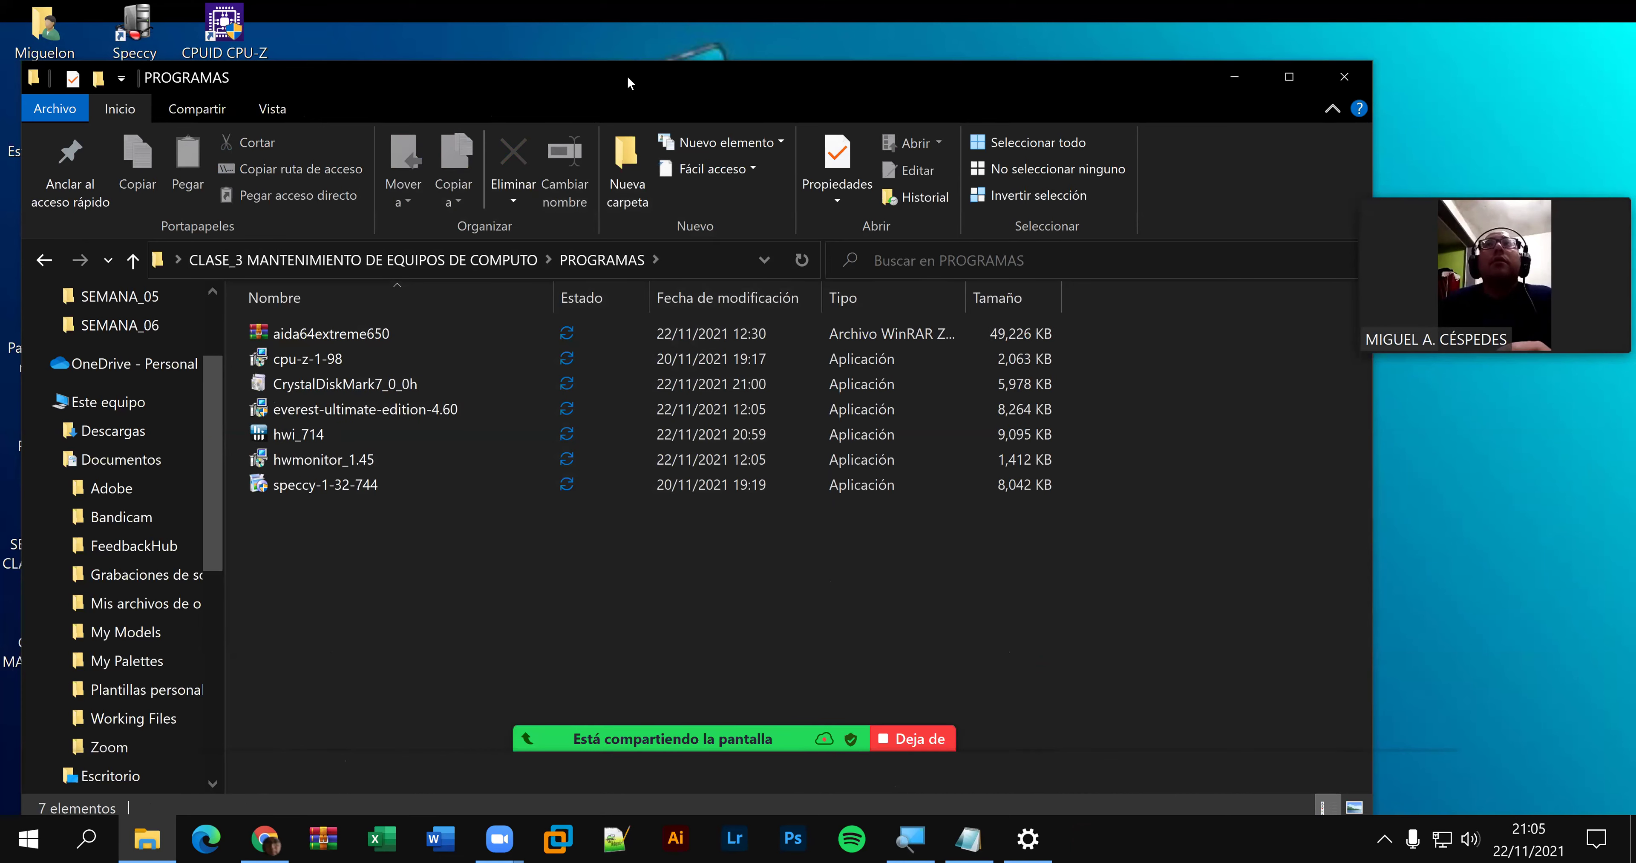
left_click_drag(626, 74, 812, 51)
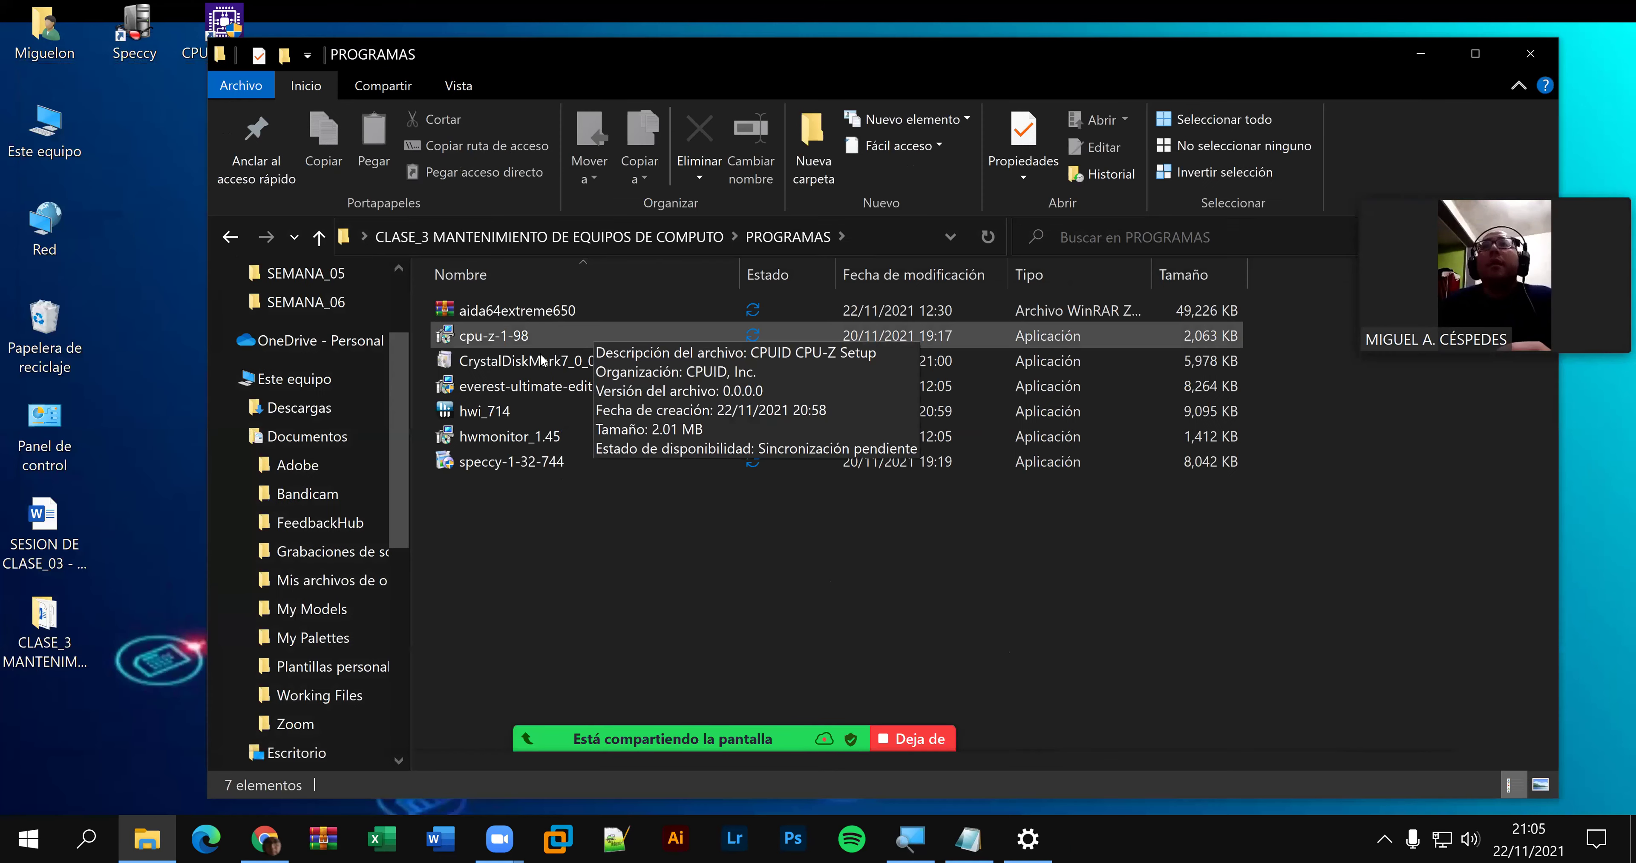
left_click(540, 361)
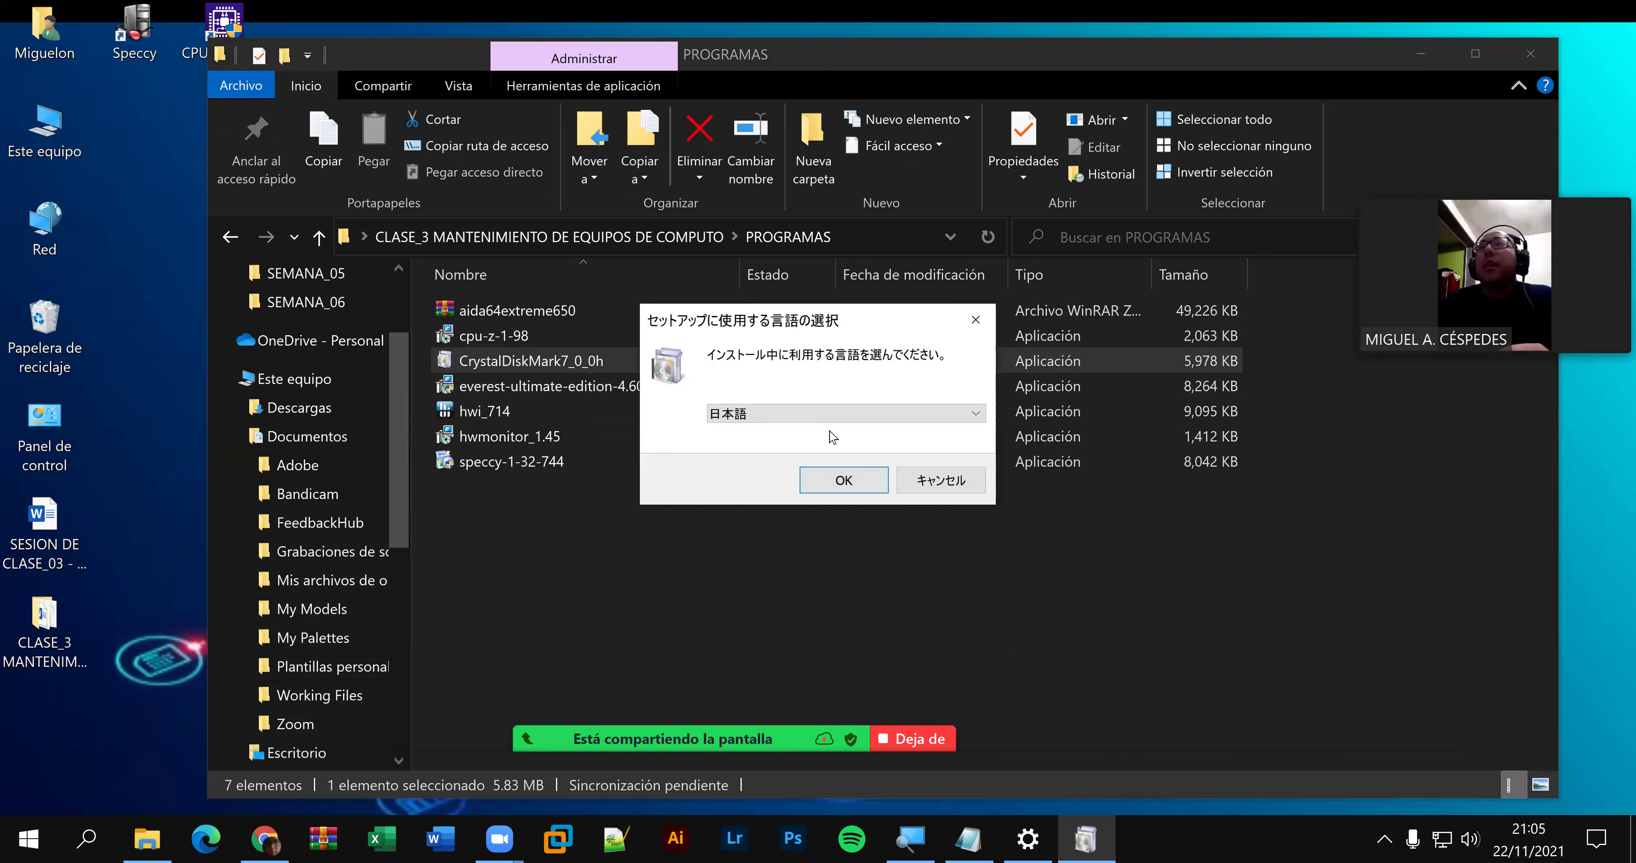
- Choose English as the CrystalDiskMark setup language
left_click(824, 417)
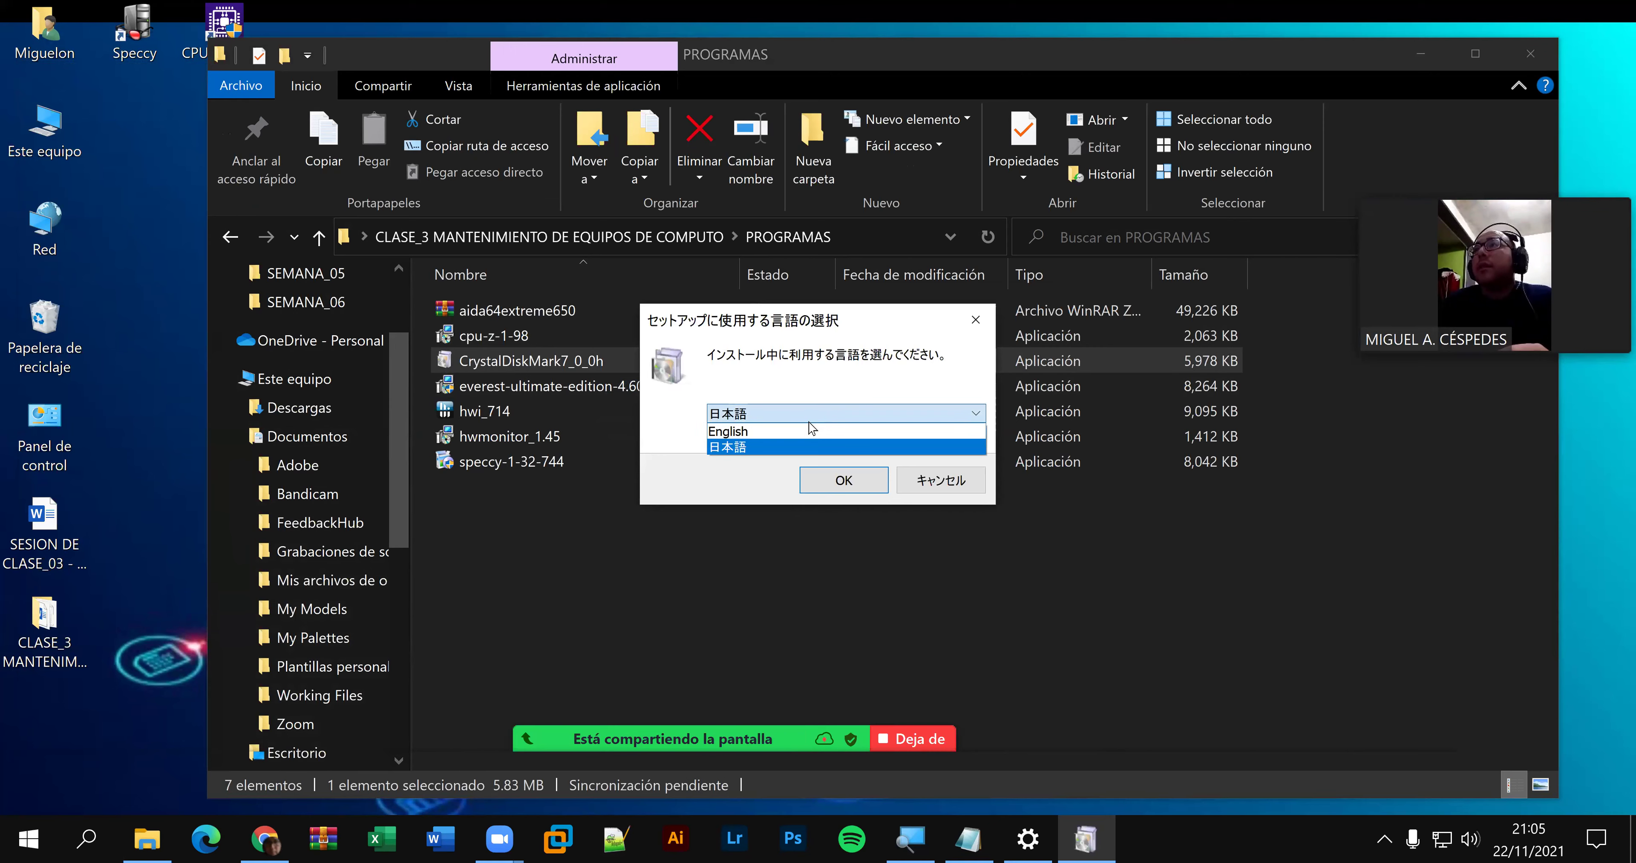
left_click(798, 433)
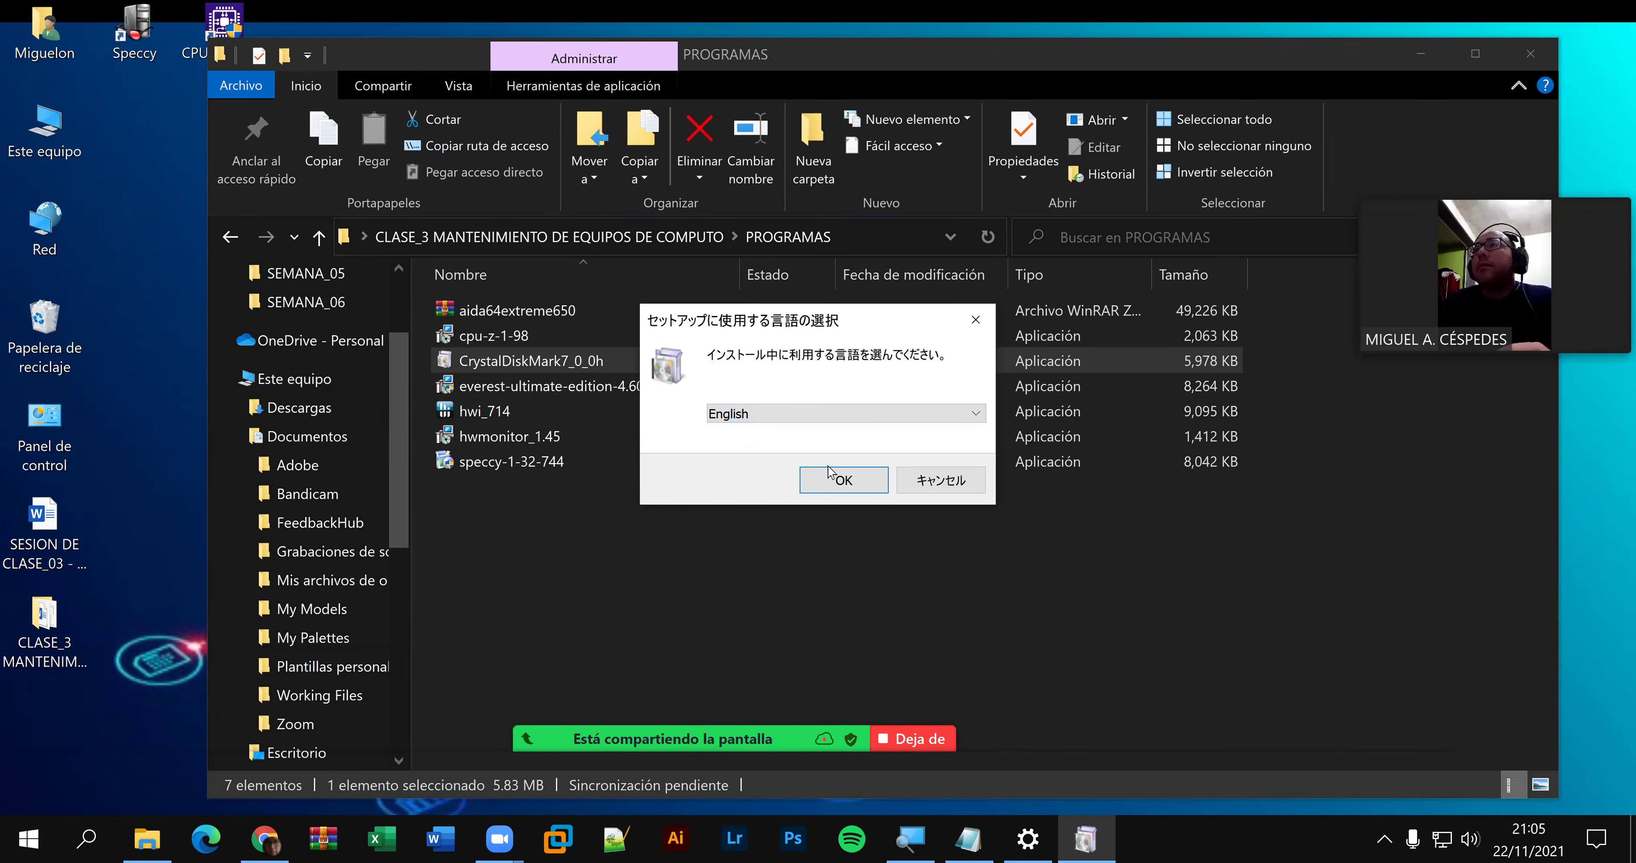
left_click(840, 481)
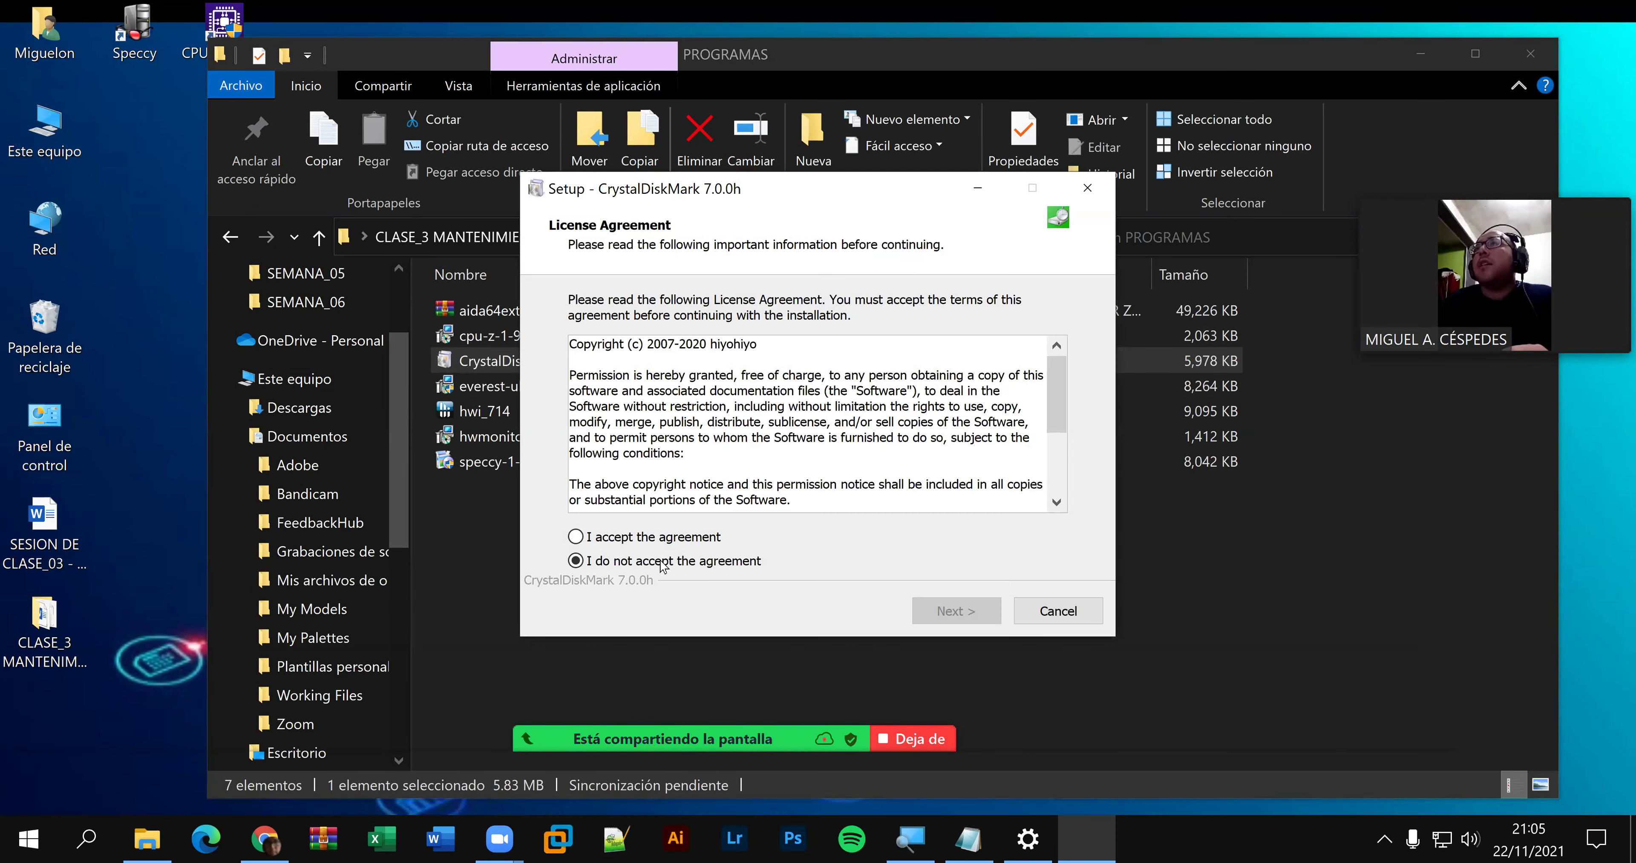
- Accept the license, keep default location, Start Menu folder and tasks, install and launch CrystalDiskMark
left_click(668, 539)
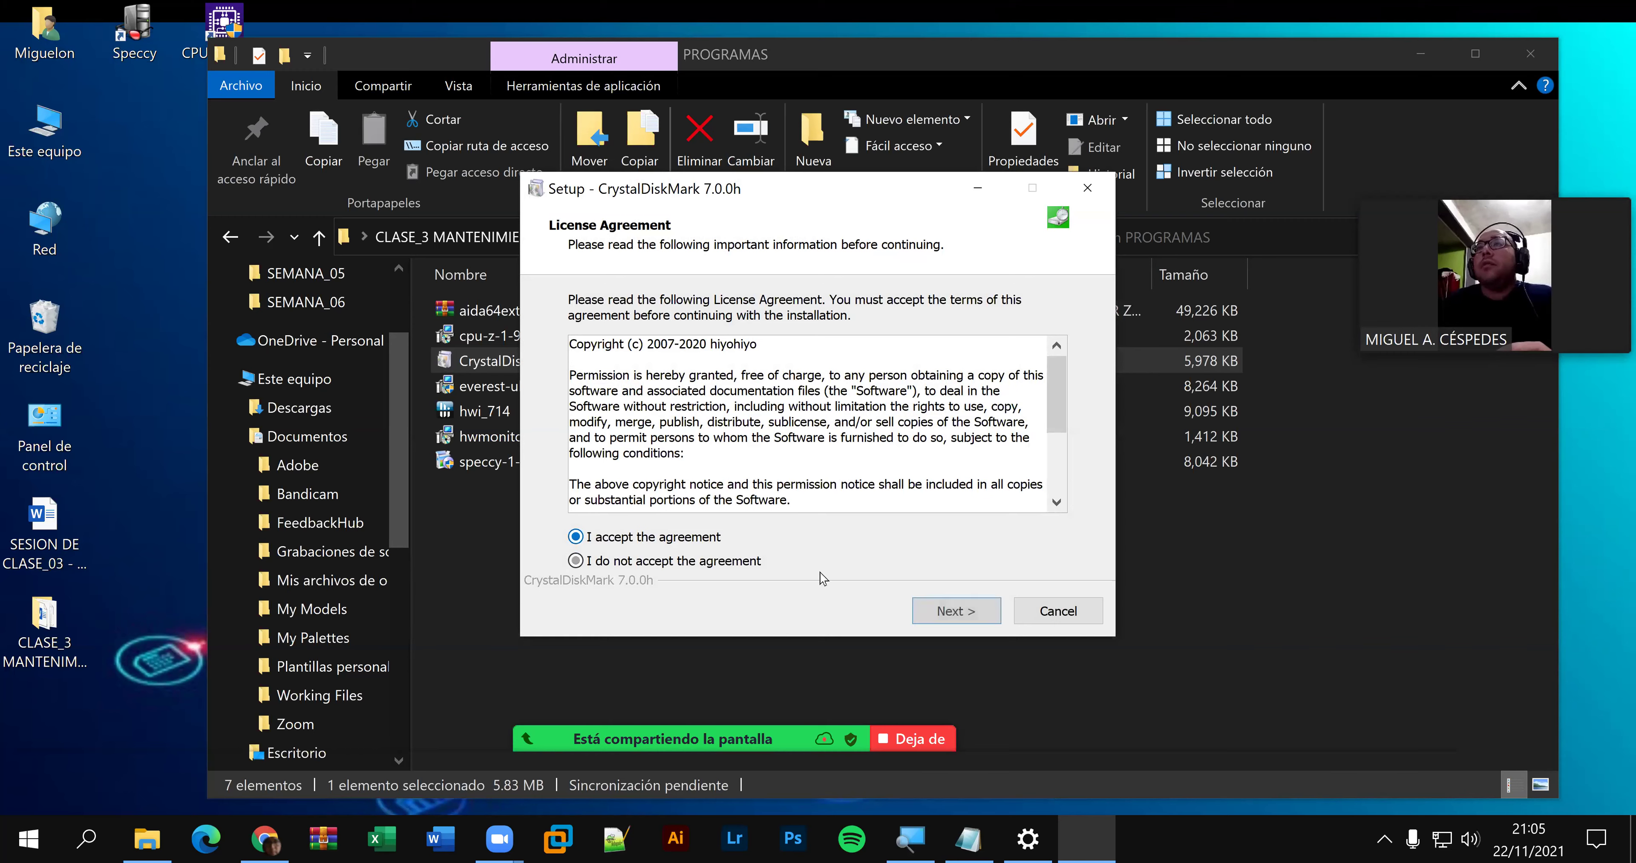
left_click(957, 613)
left_click(959, 614)
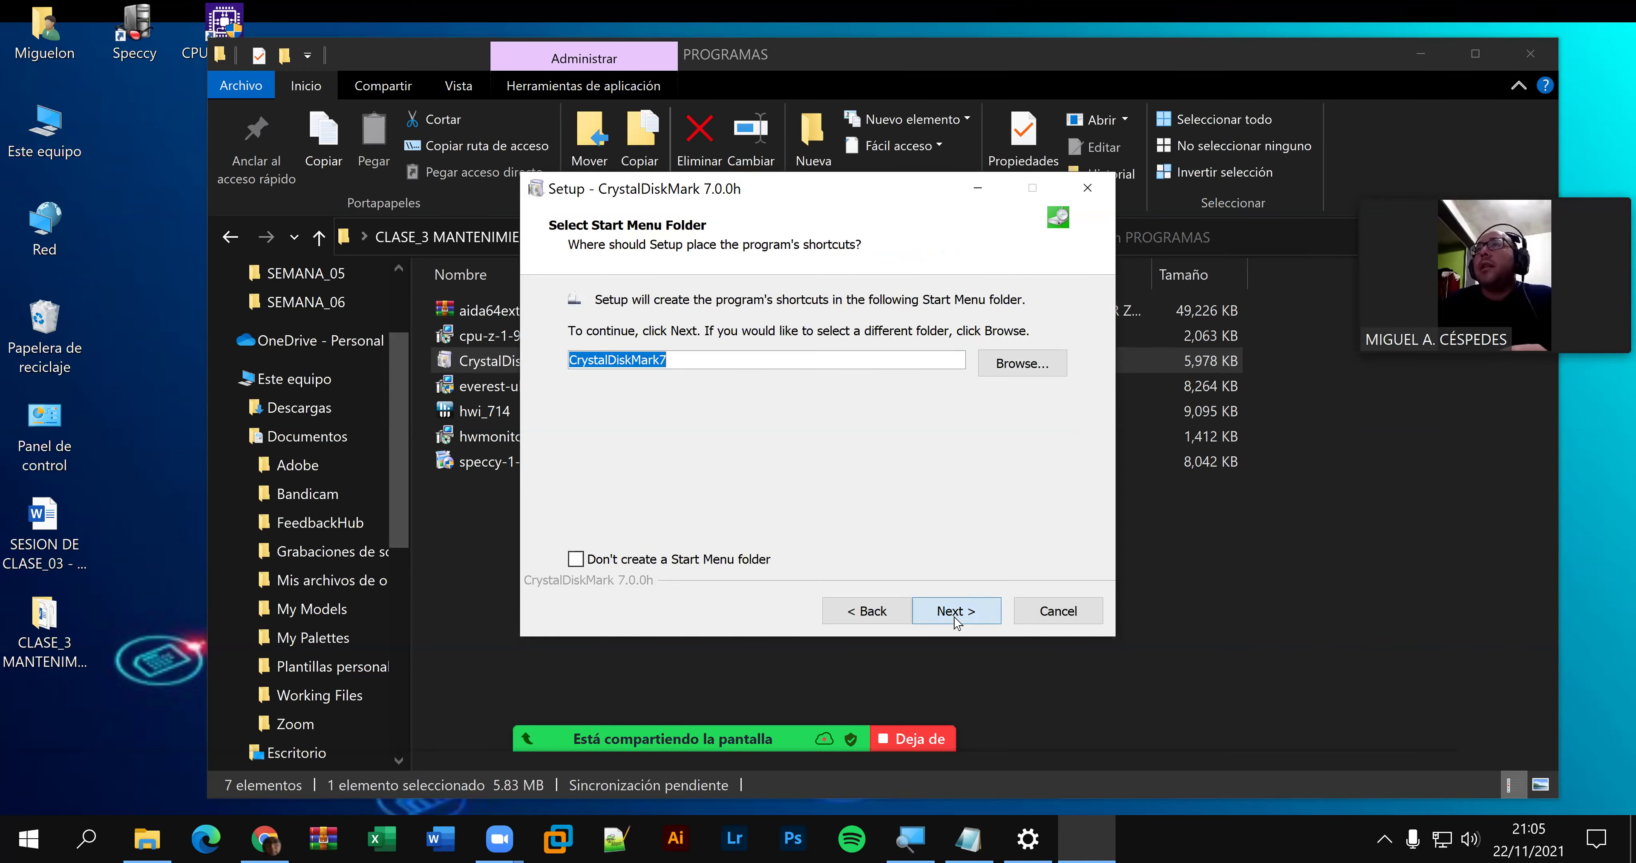
left_click(954, 613)
left_click(948, 626)
left_click(948, 625)
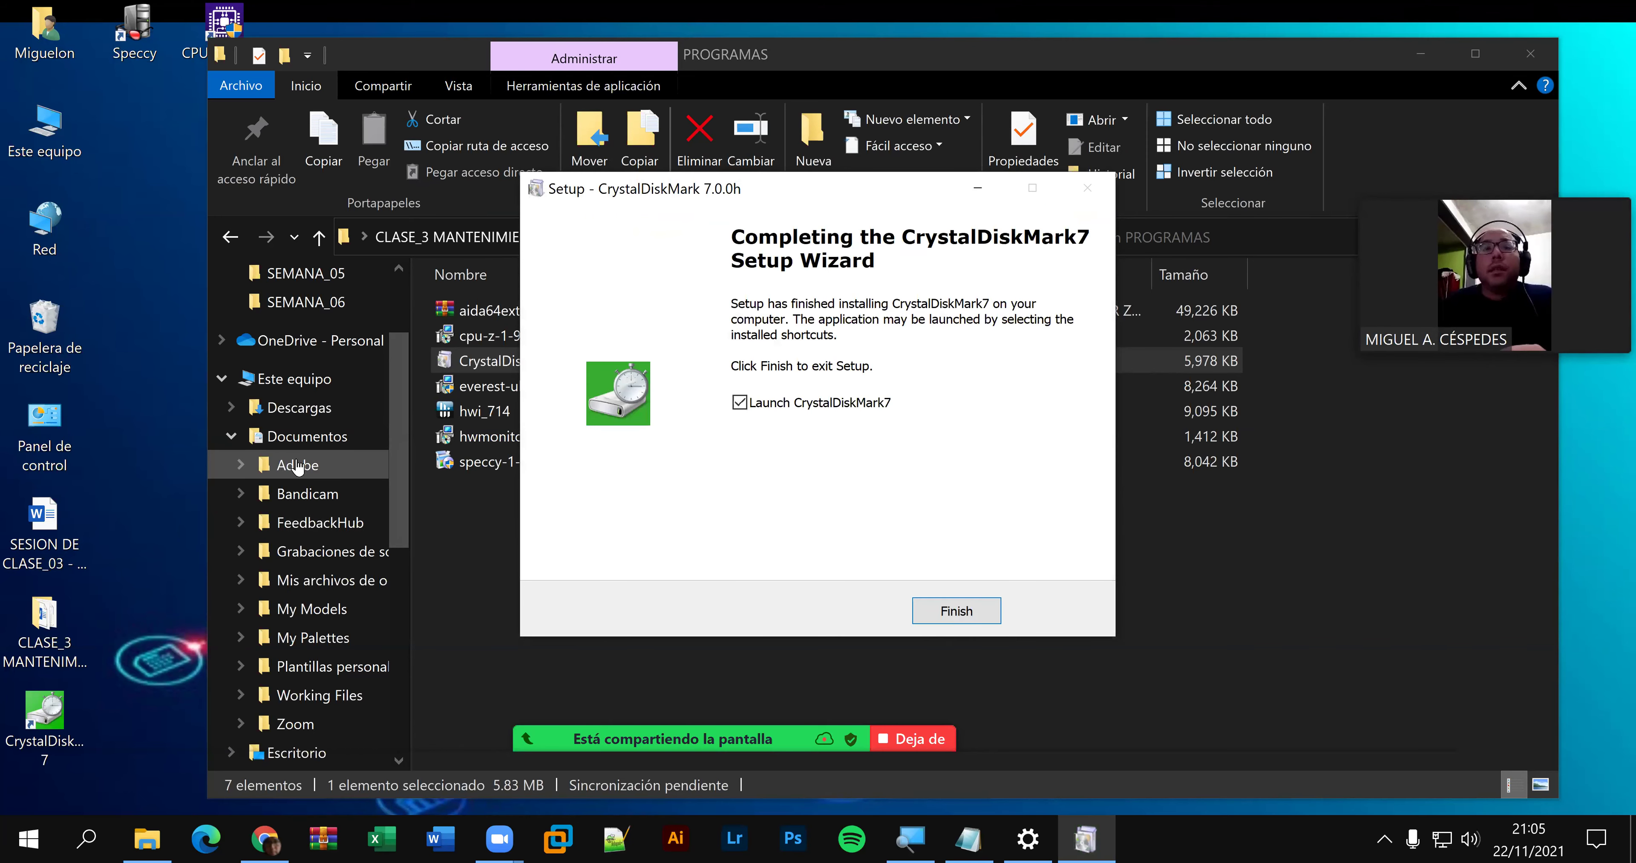
left_click(972, 614)
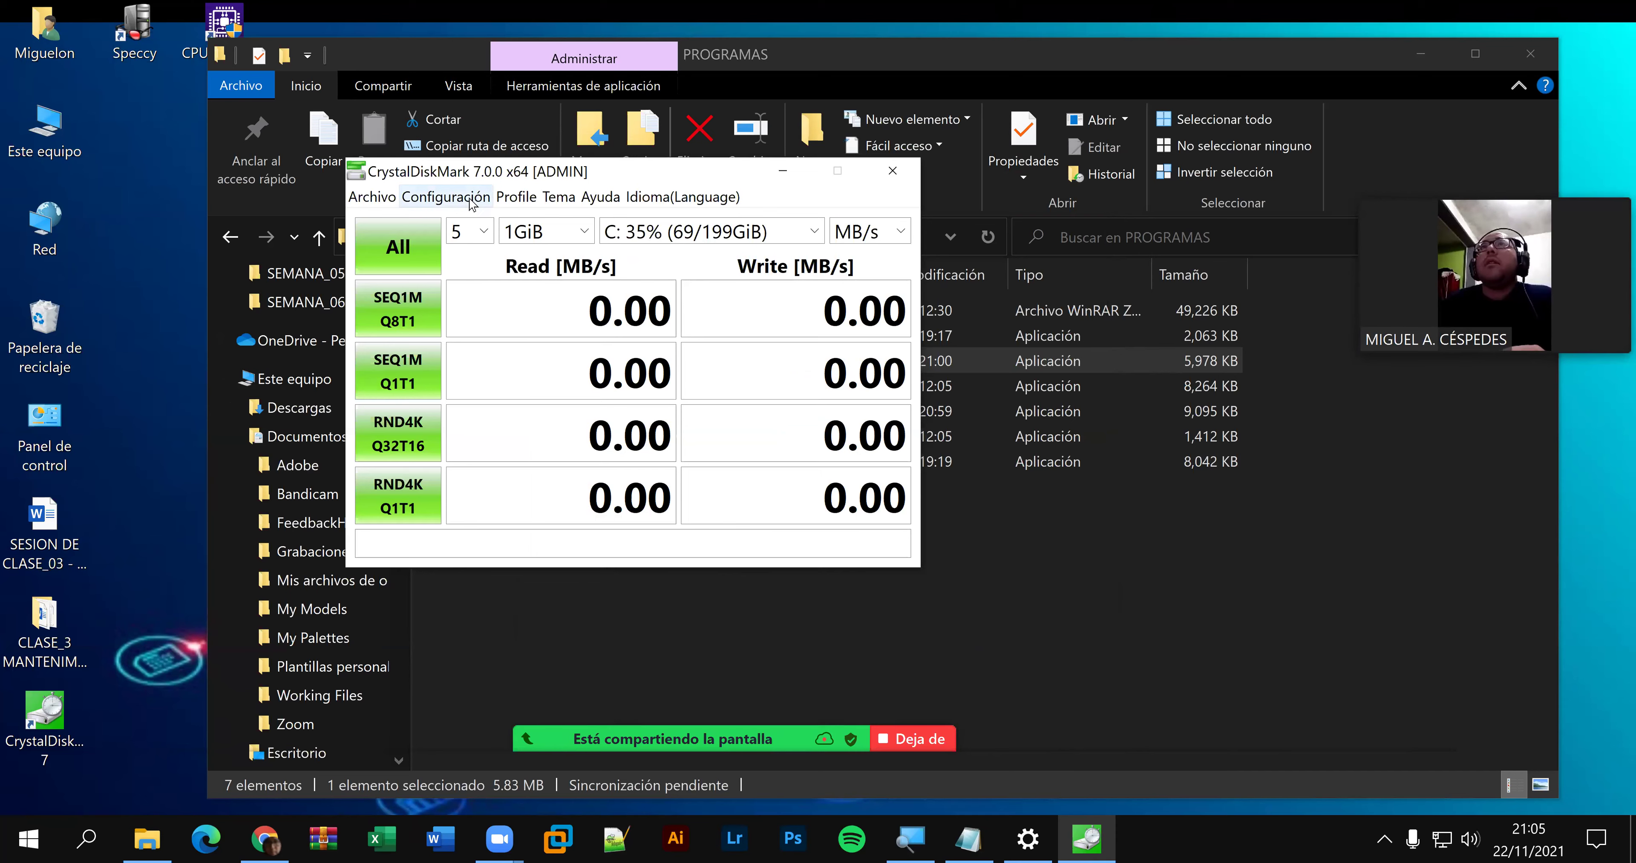
- Switch CrystalDiskMark's interface language to Spanish from the Language O-Z submenu
left_click(485, 203)
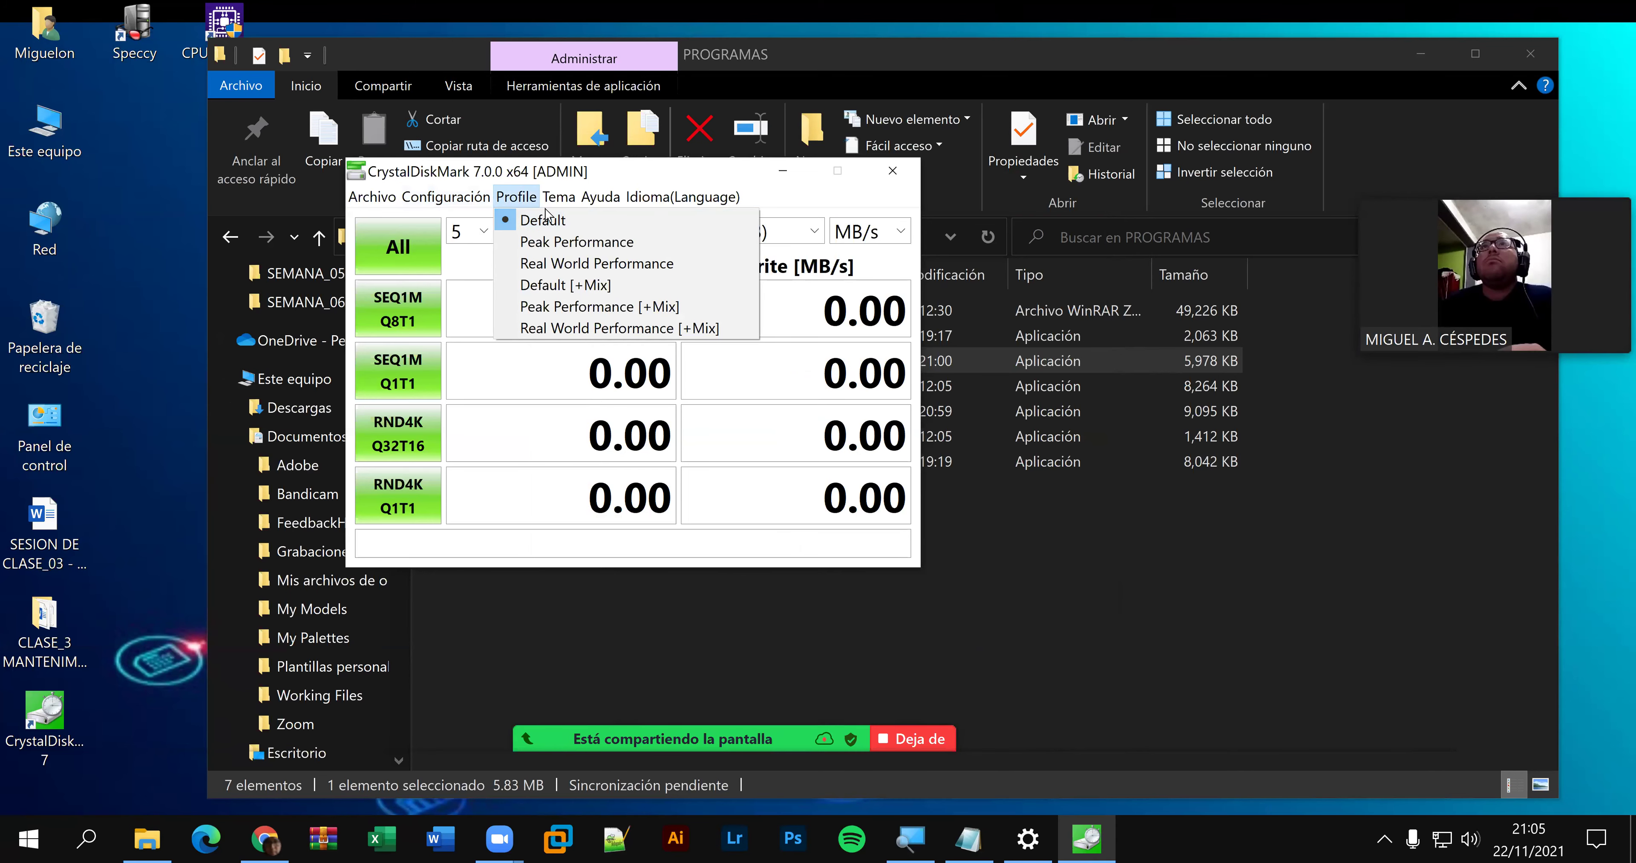
mouse_move(597, 204)
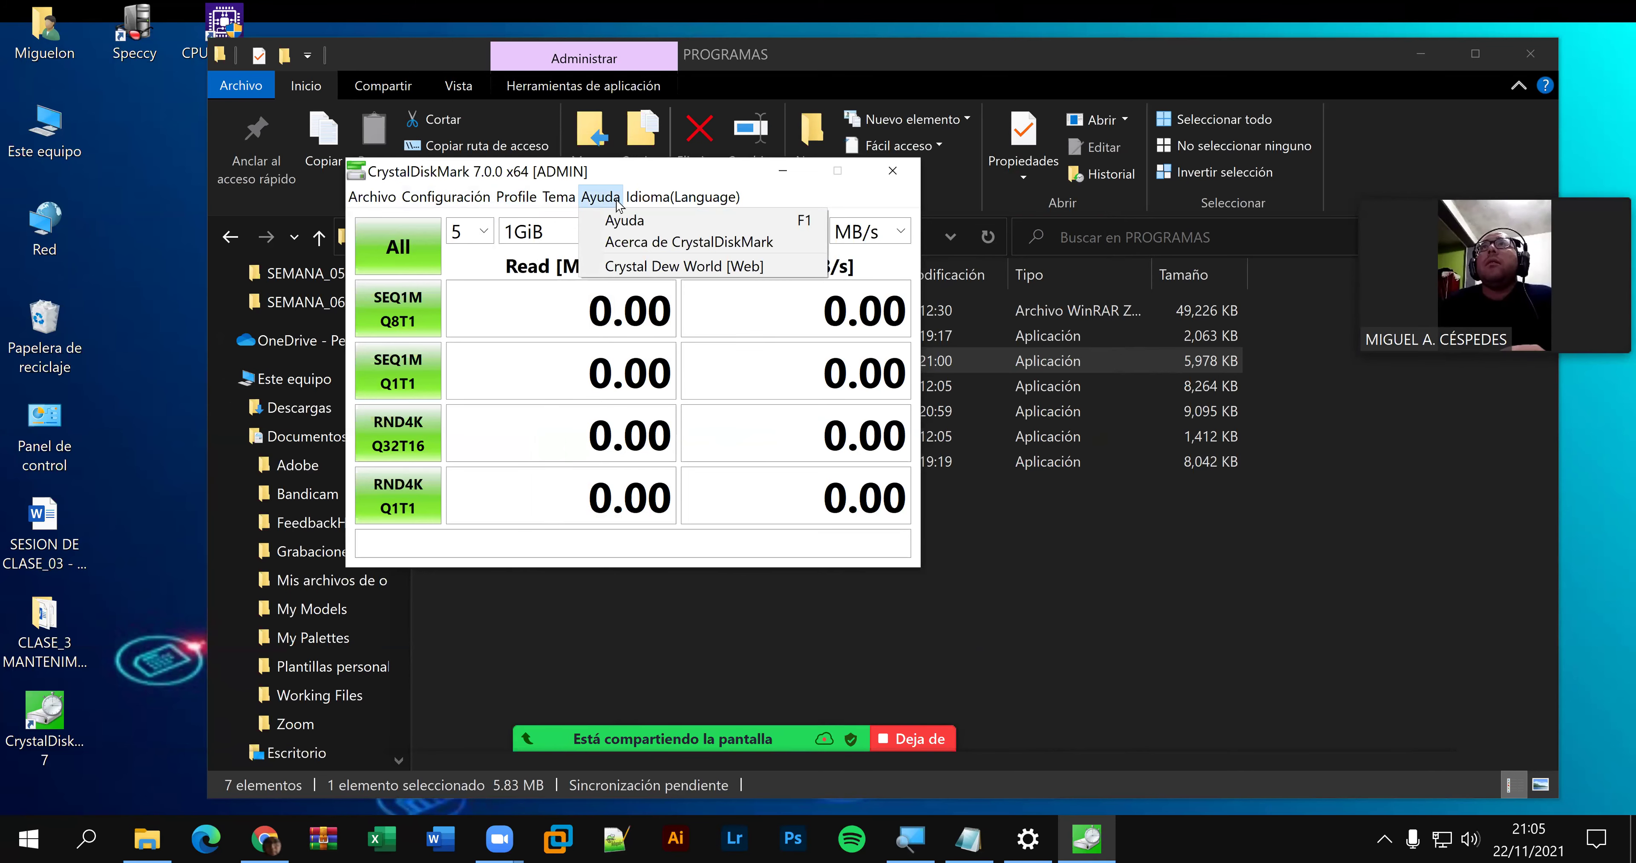
mouse_move(659, 205)
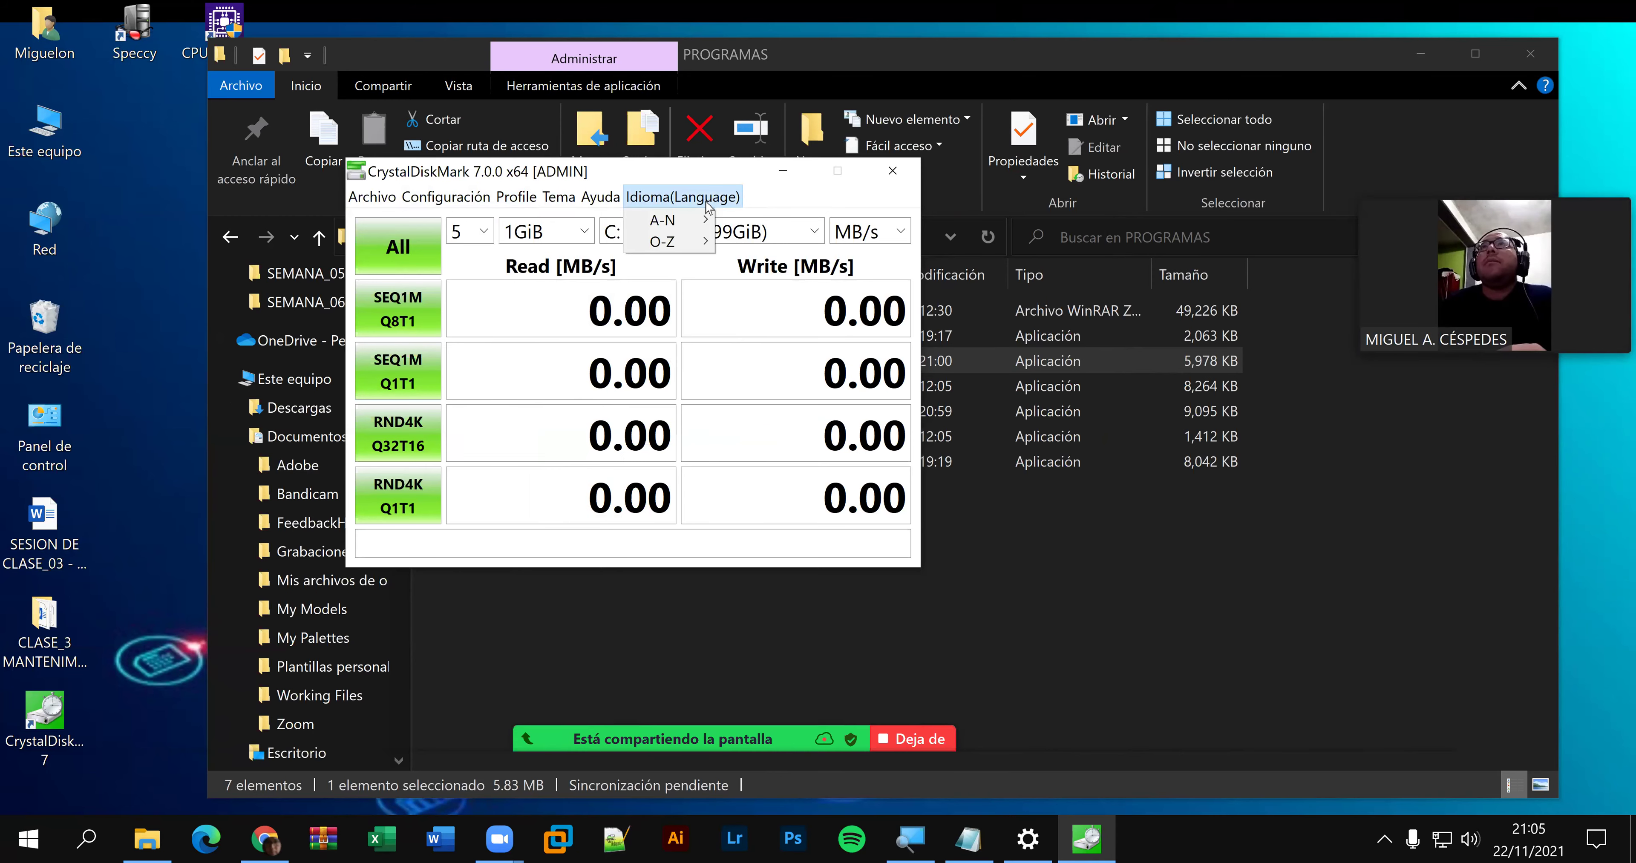
mouse_move(707, 219)
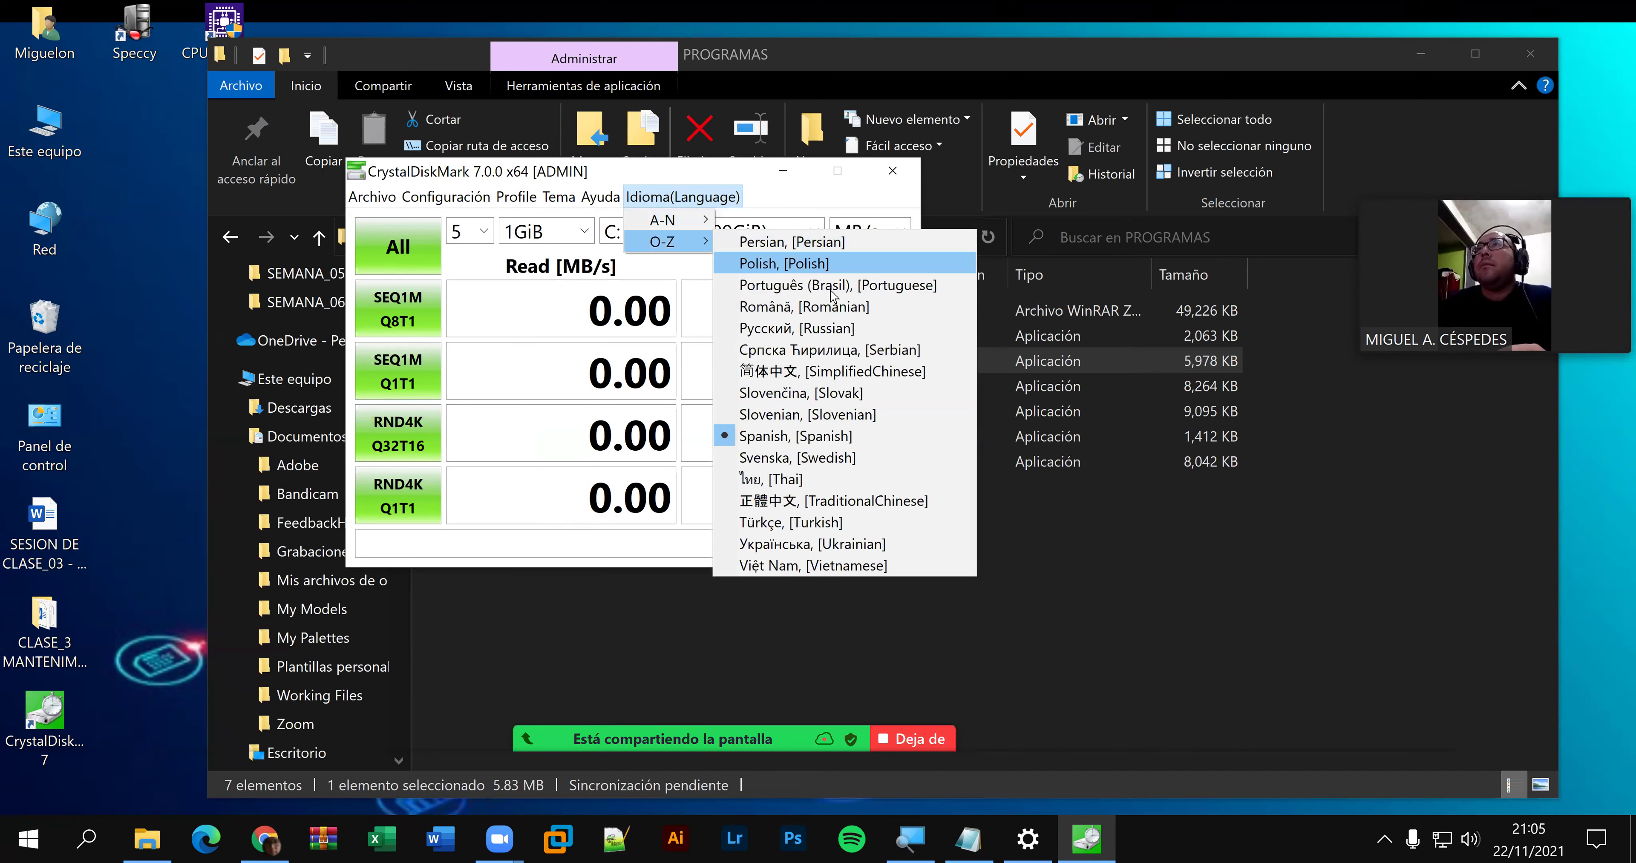
left_click(824, 437)
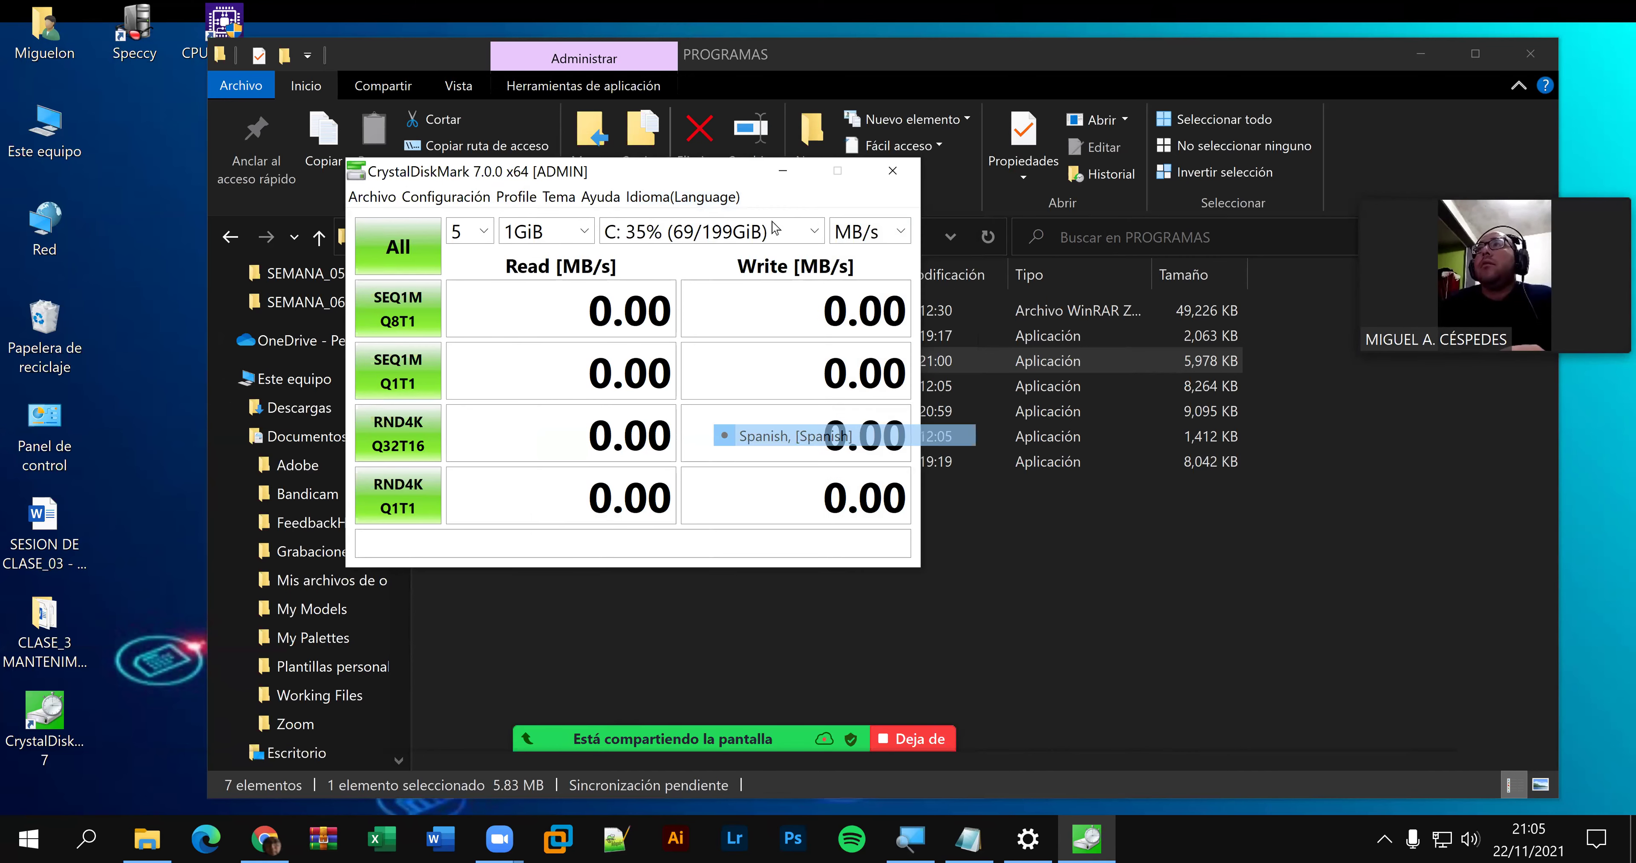
- Run all tests on drive C: with 5 runs of 1GiB, reaching 561.56 MB/s sequential read
left_click(422, 255)
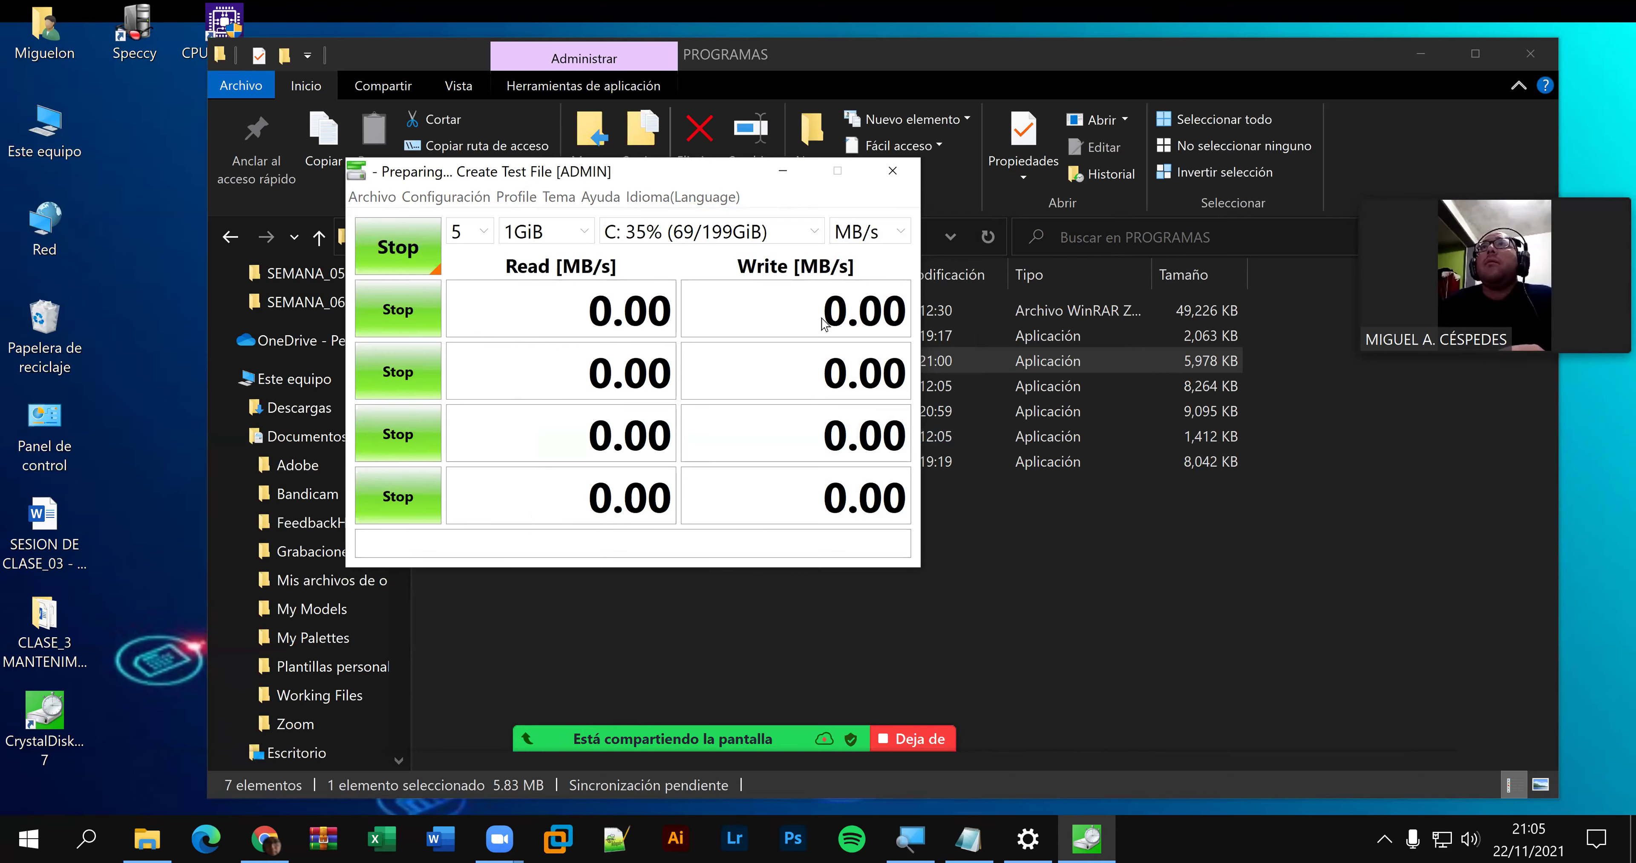
mouse_move(755, 312)
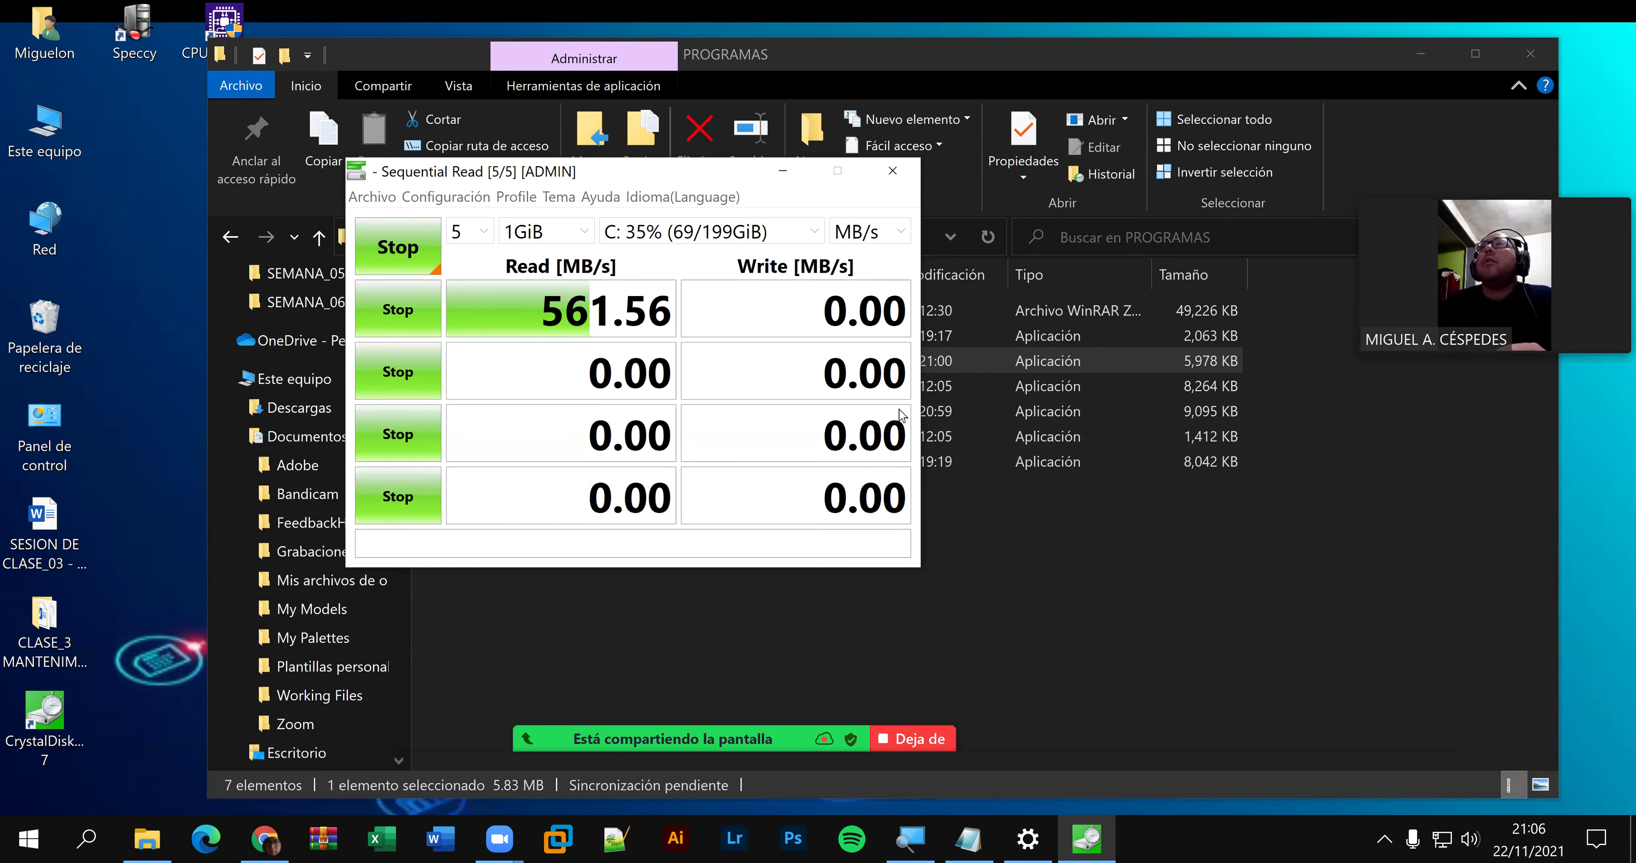
mouse_move(897, 412)
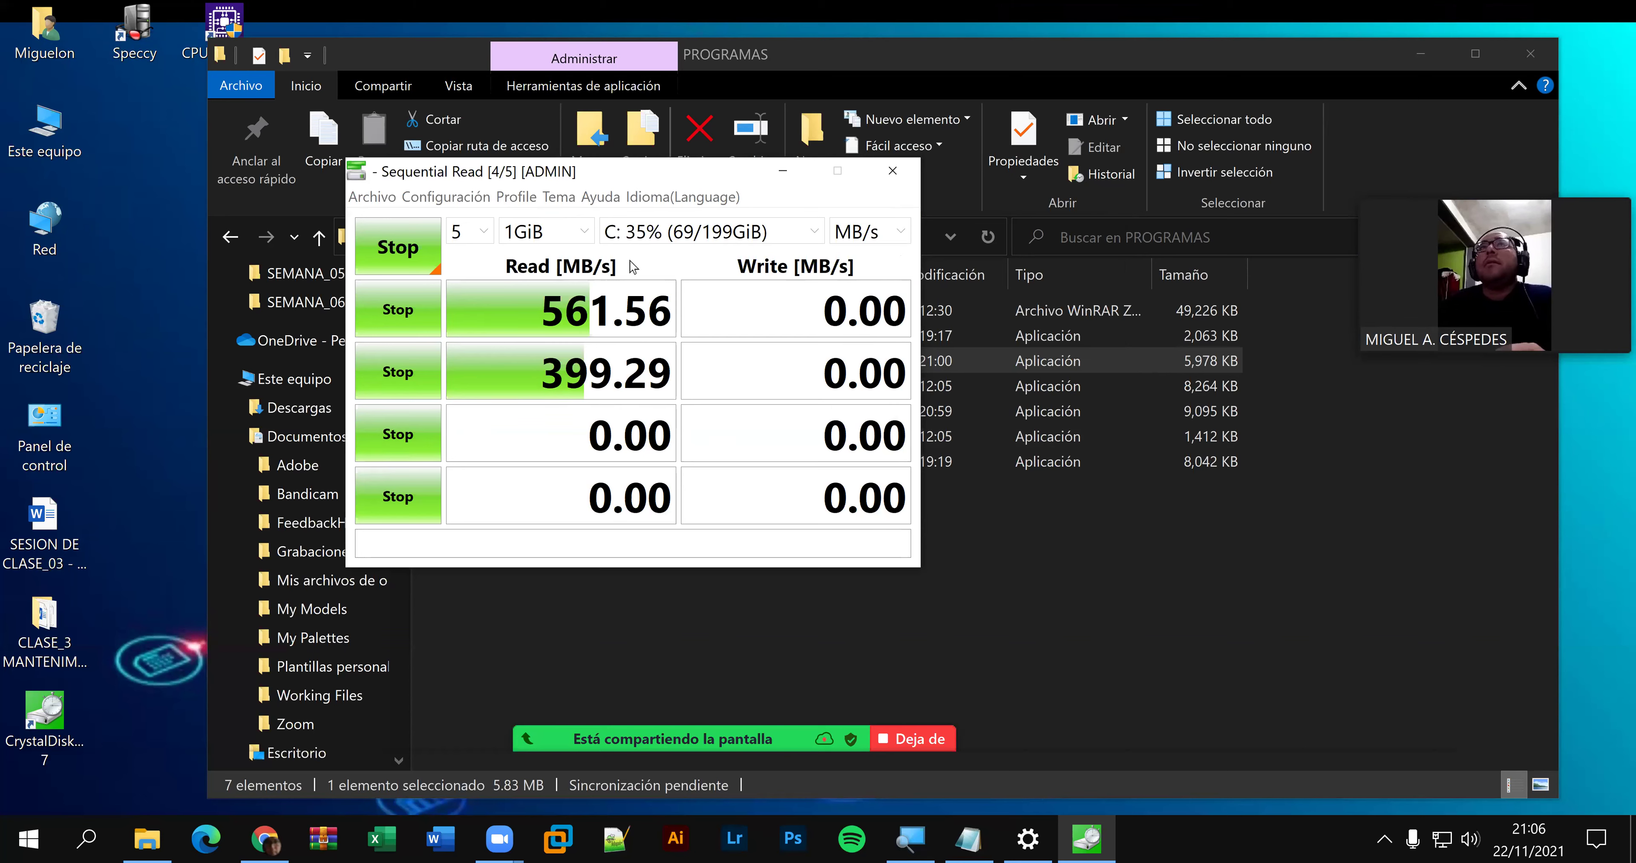
- Acknowledge the stop-test notices and halt the running benchmark with Stop
left_click(891, 176)
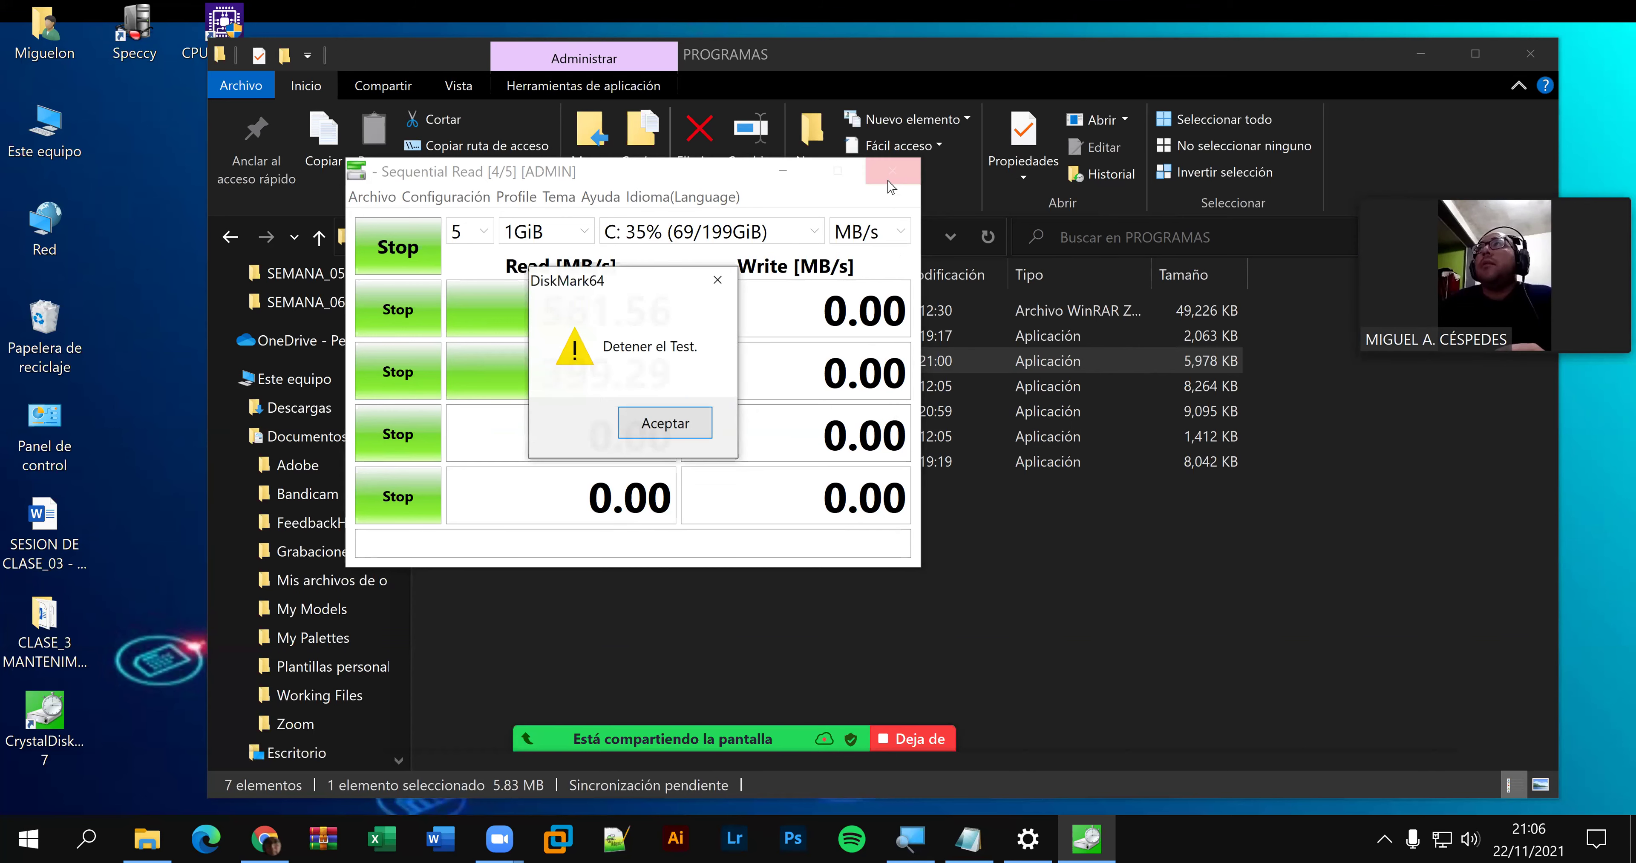
left_click(710, 422)
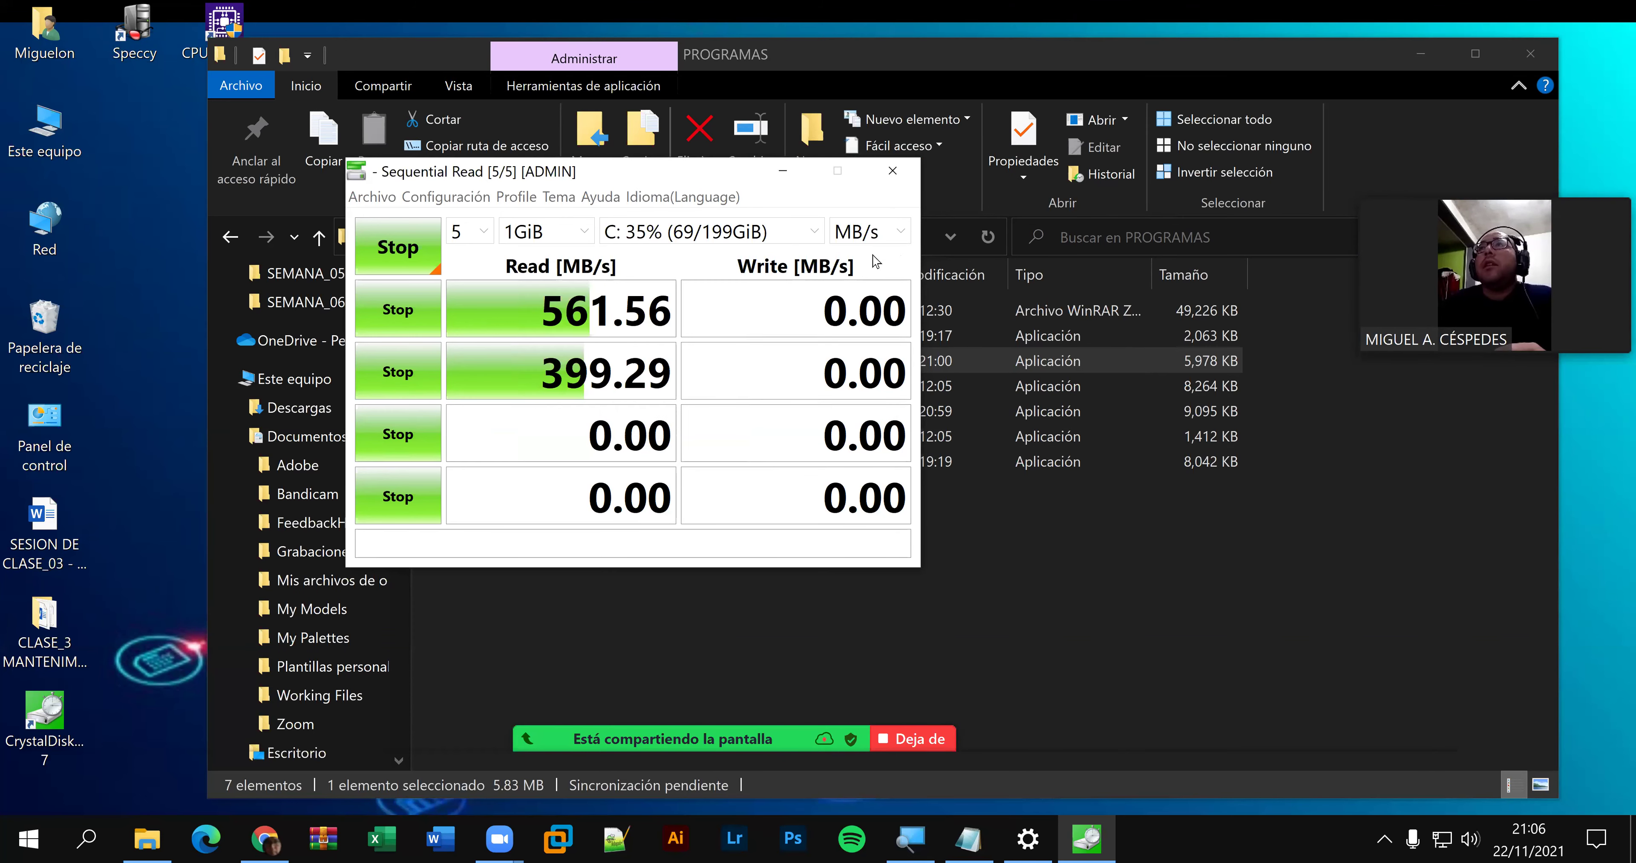
left_click(903, 181)
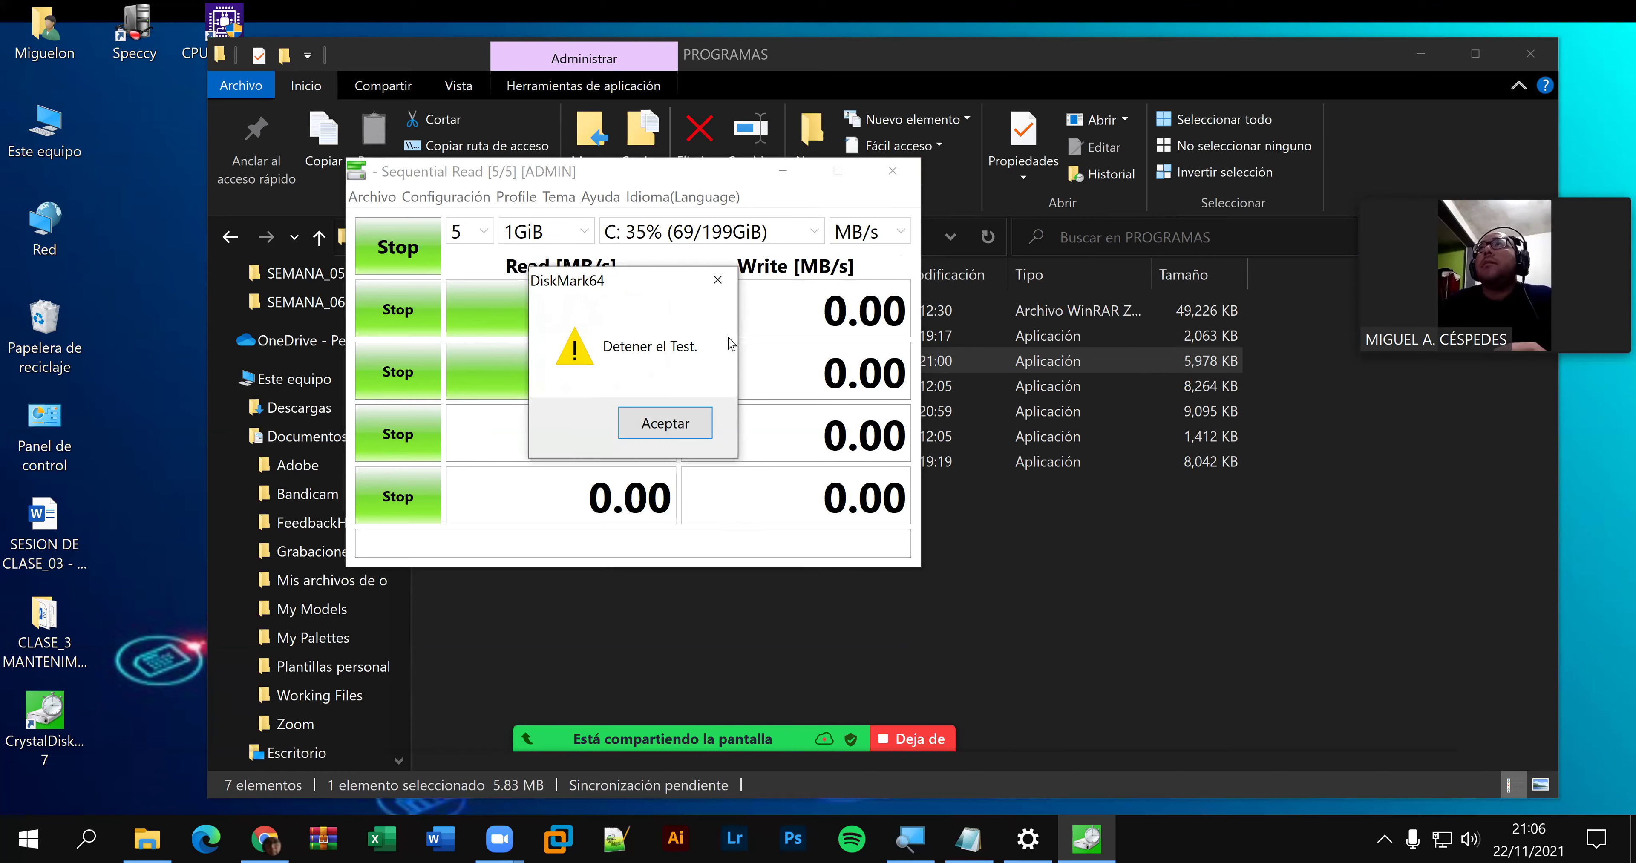
key("Return")
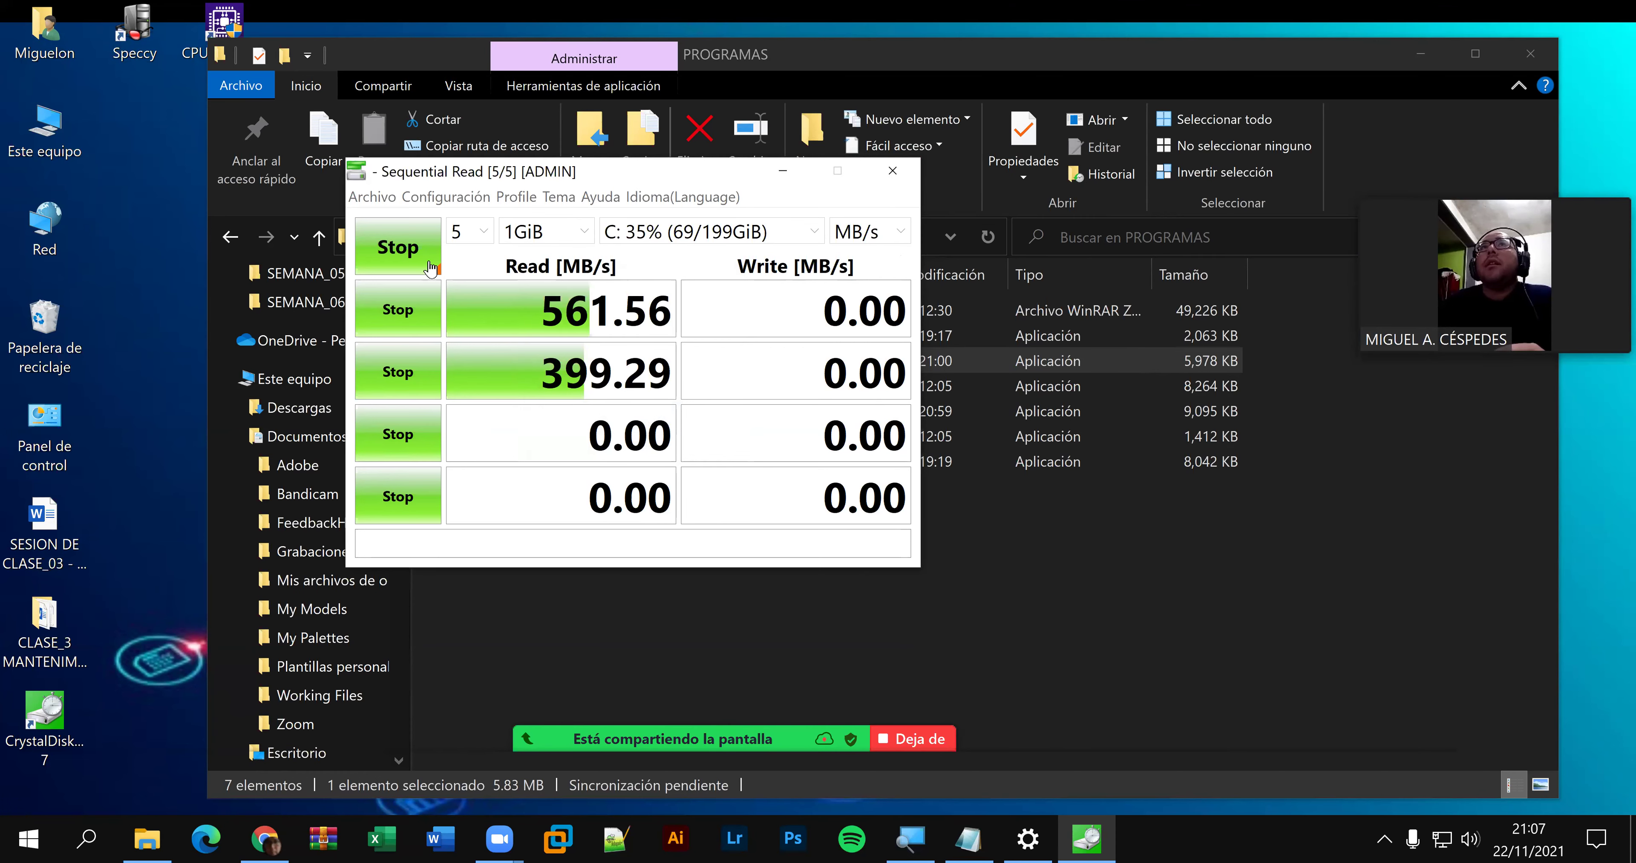
left_click(417, 253)
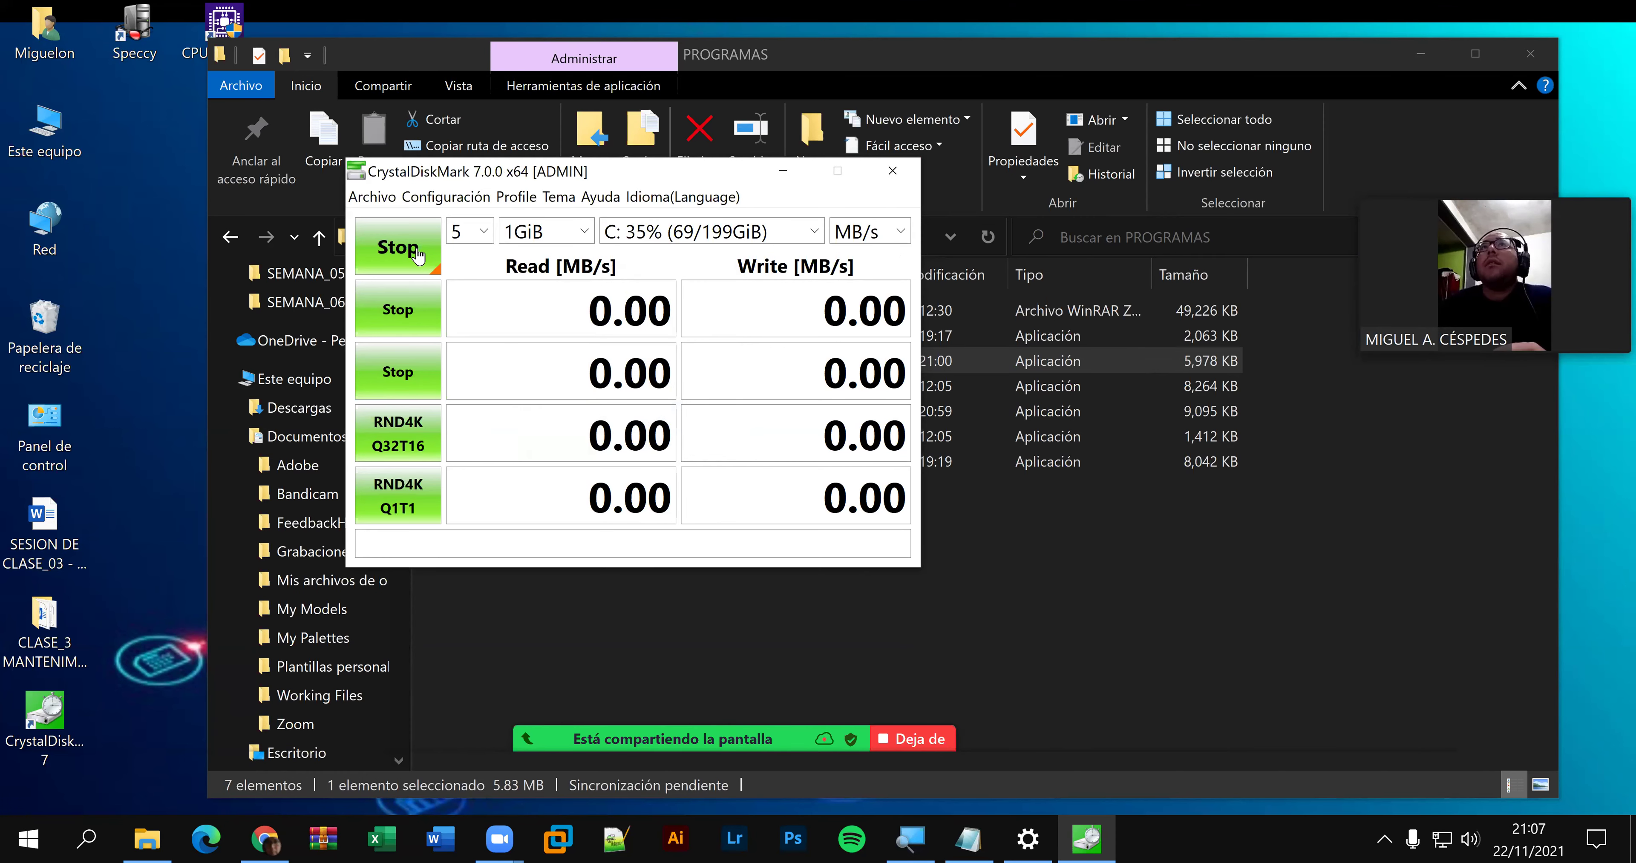
left_click(890, 176)
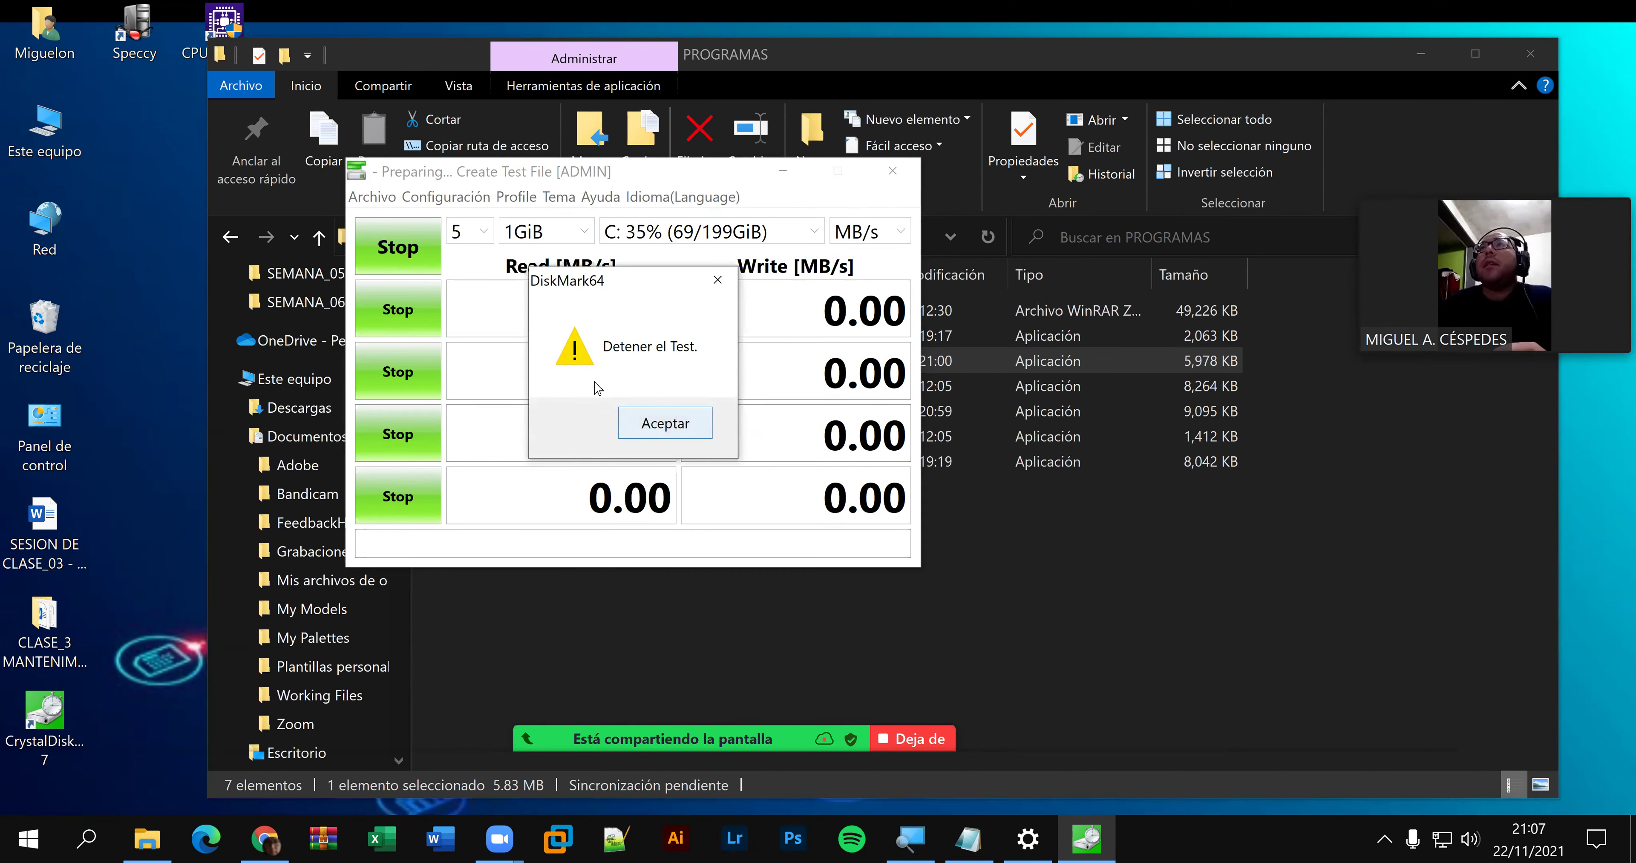
left_click(650, 424)
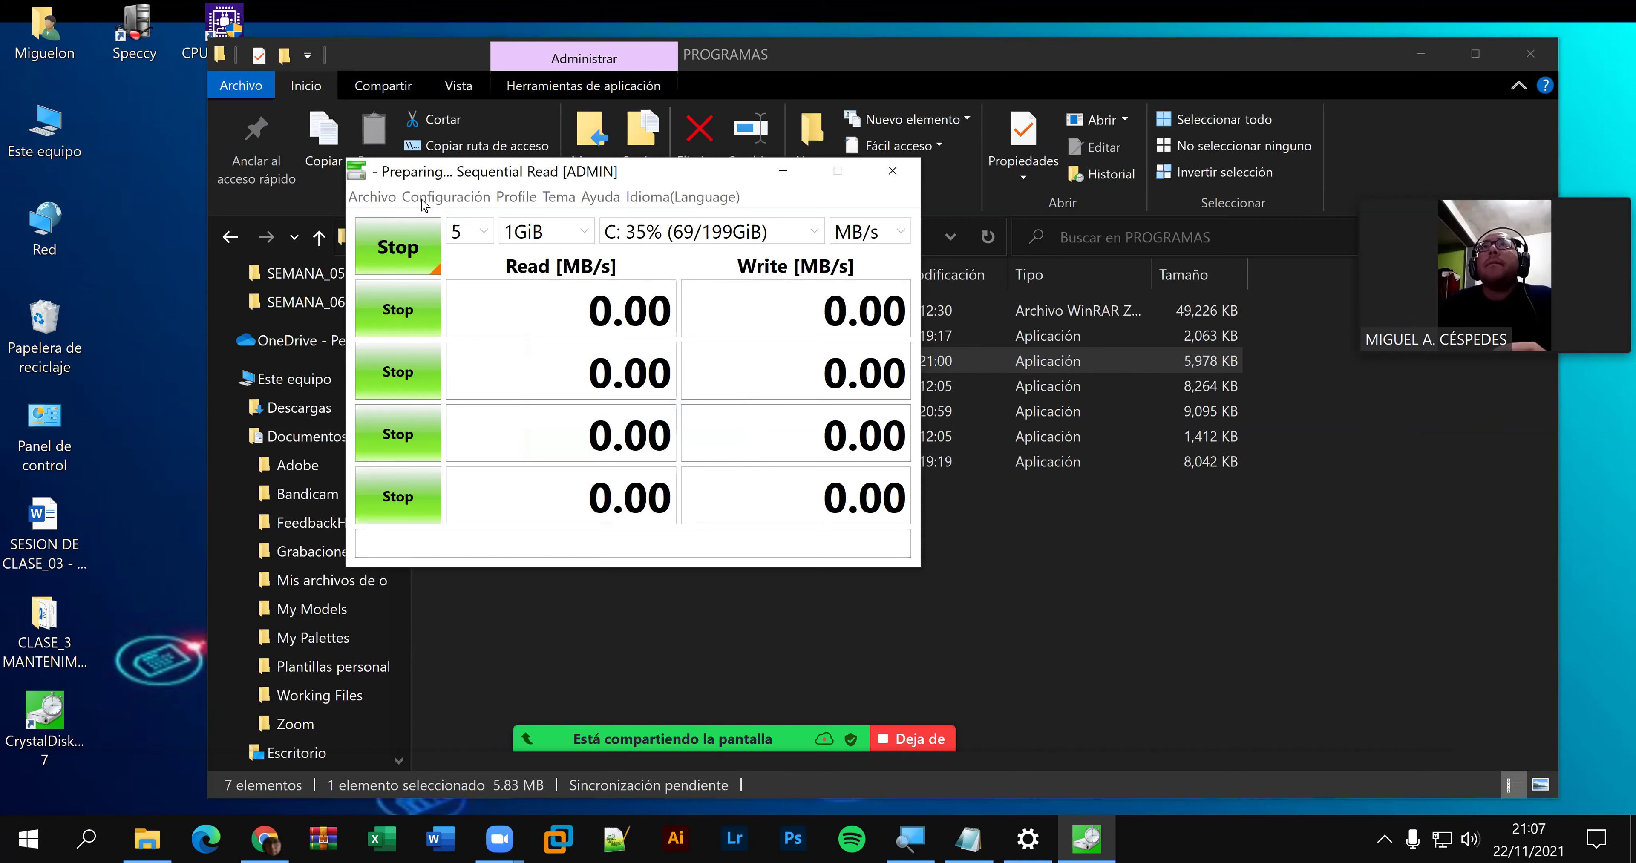
left_click(412, 248)
- Exit CrystalDiskMark via Archivo > Salir and select the everest-ultimate-edition-4.60 installer
left_click(372, 197)
mouse_move(438, 220)
mouse_move(374, 202)
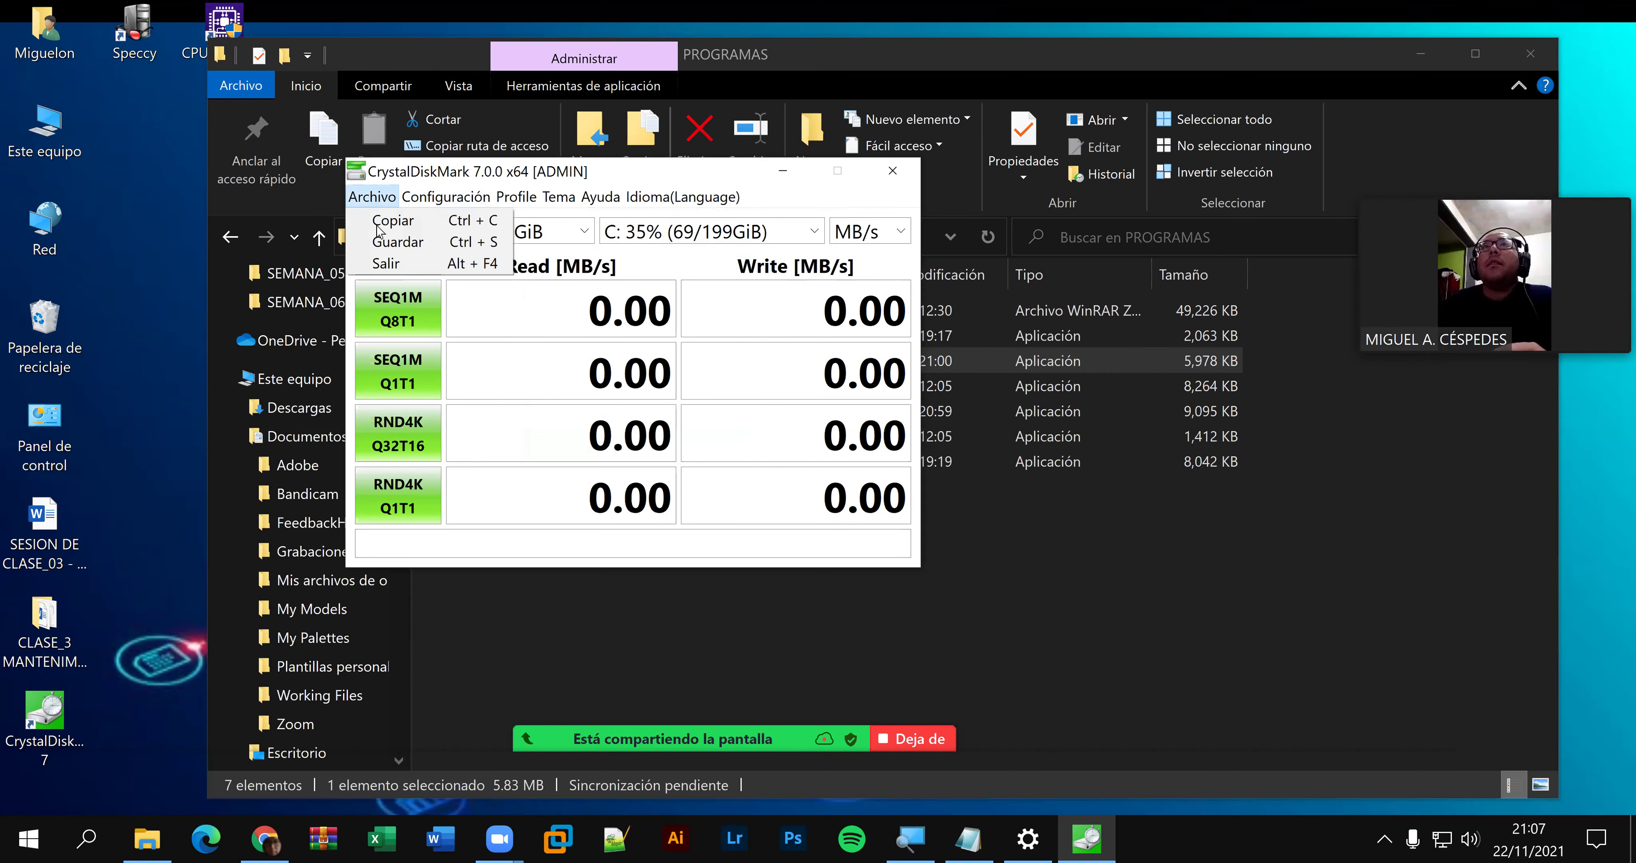
left_click(409, 269)
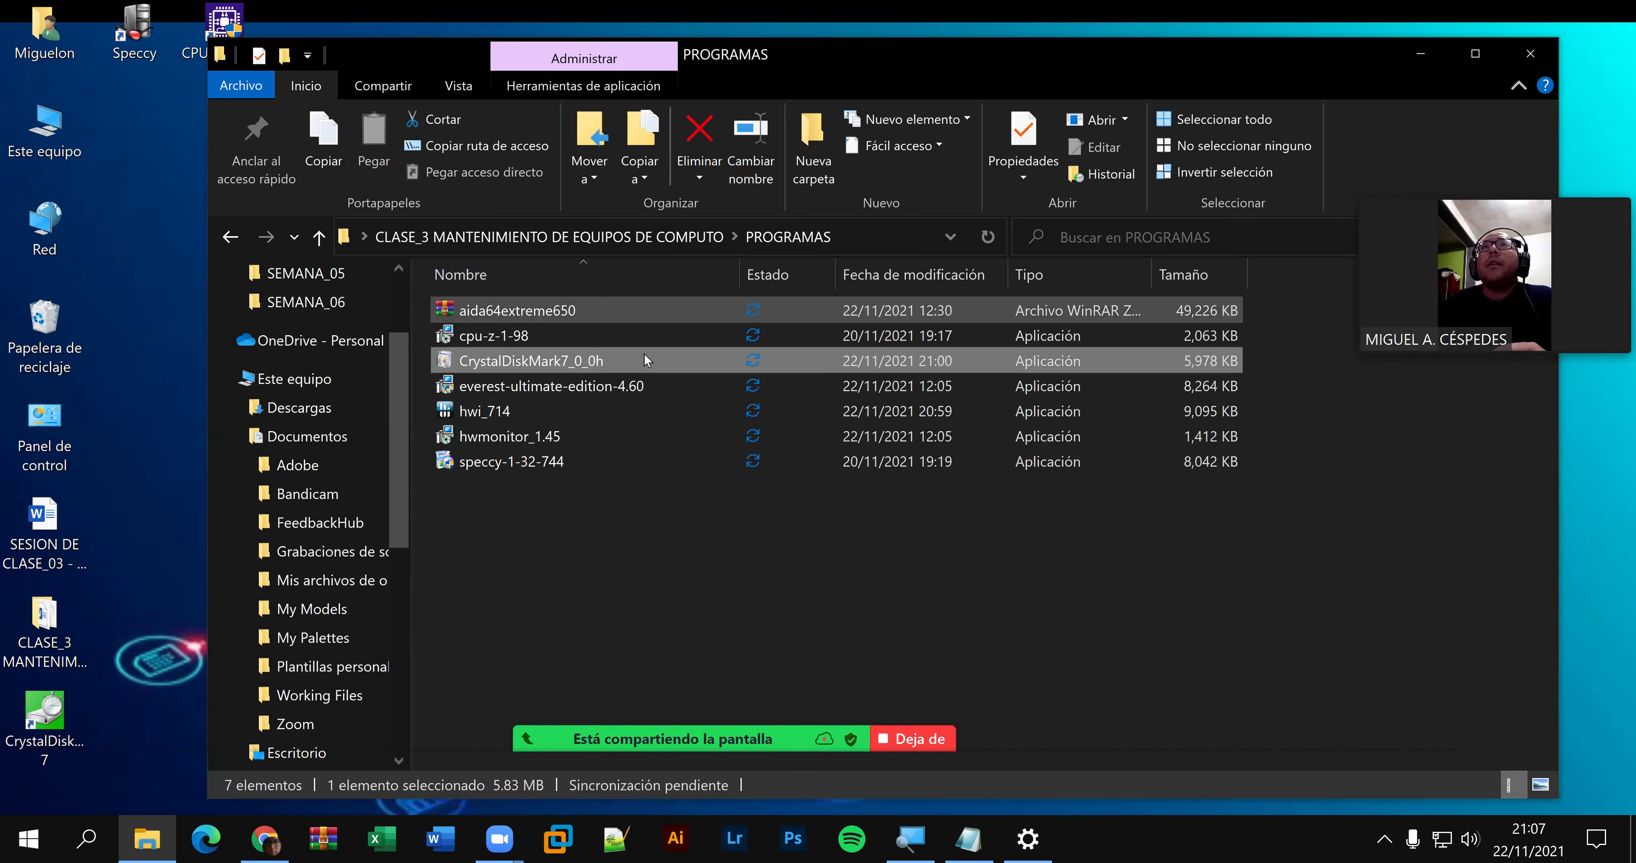
left_click(594, 389)
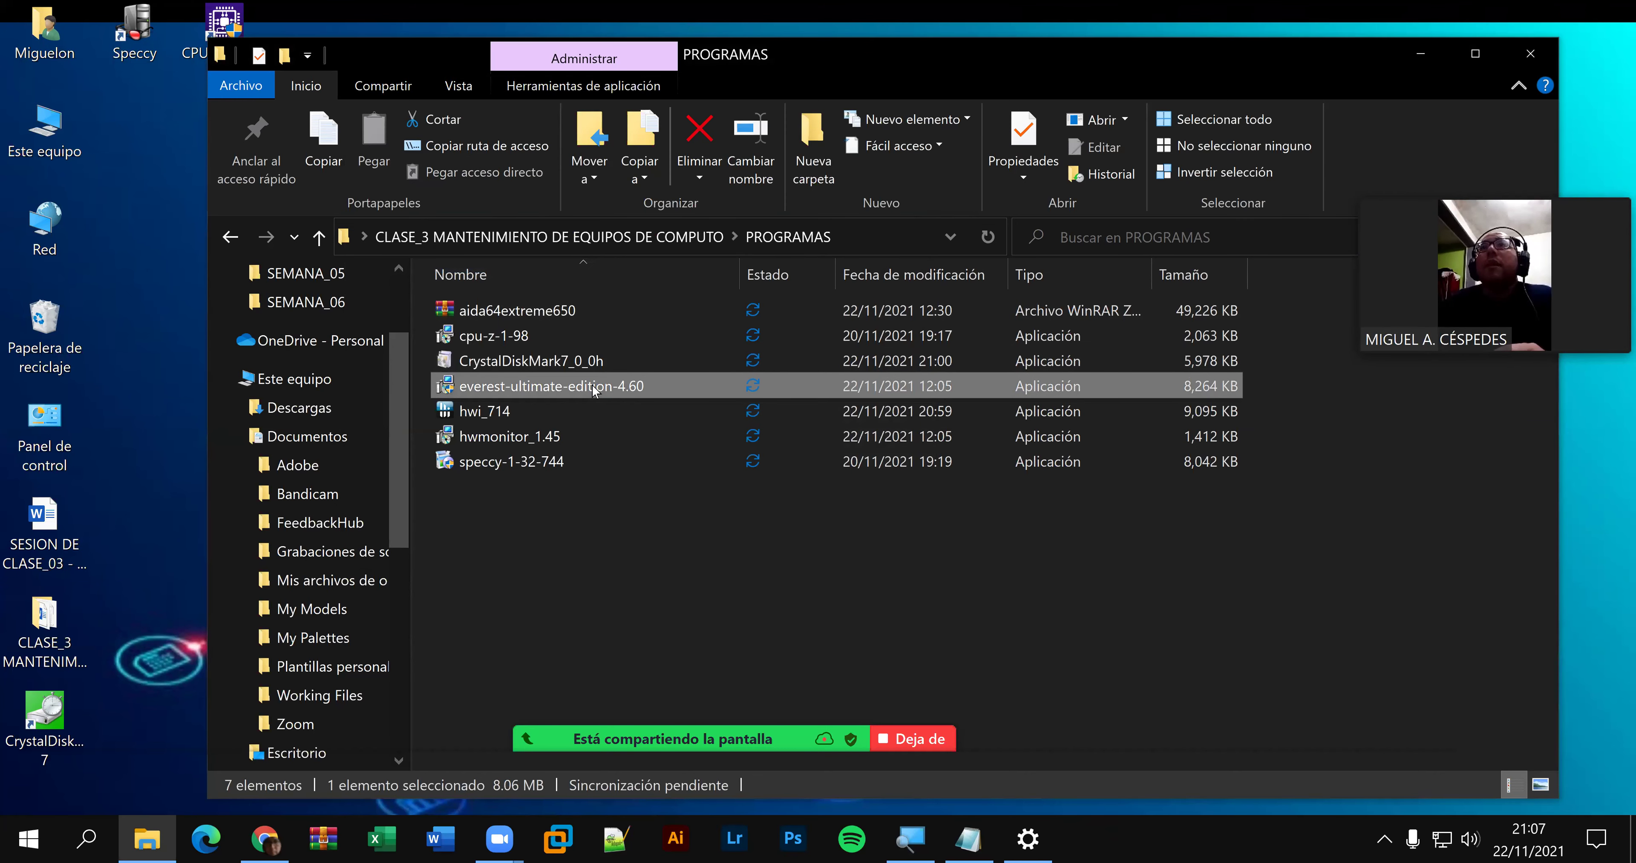
- Launch the EVEREST installer with Español as the setup language
double_click(594, 389)
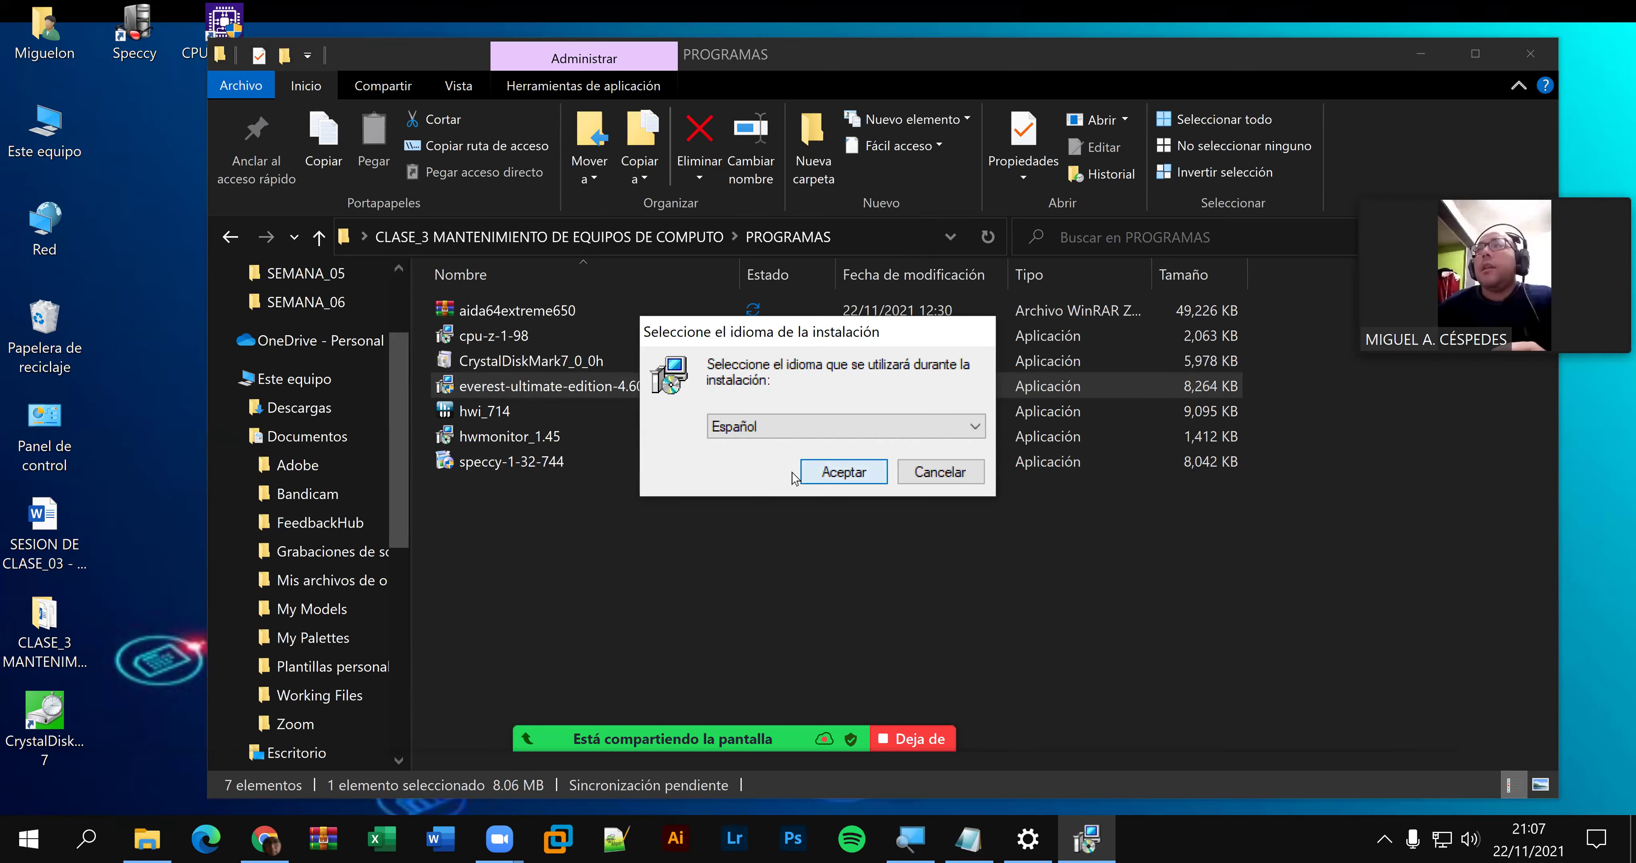
left_click(805, 476)
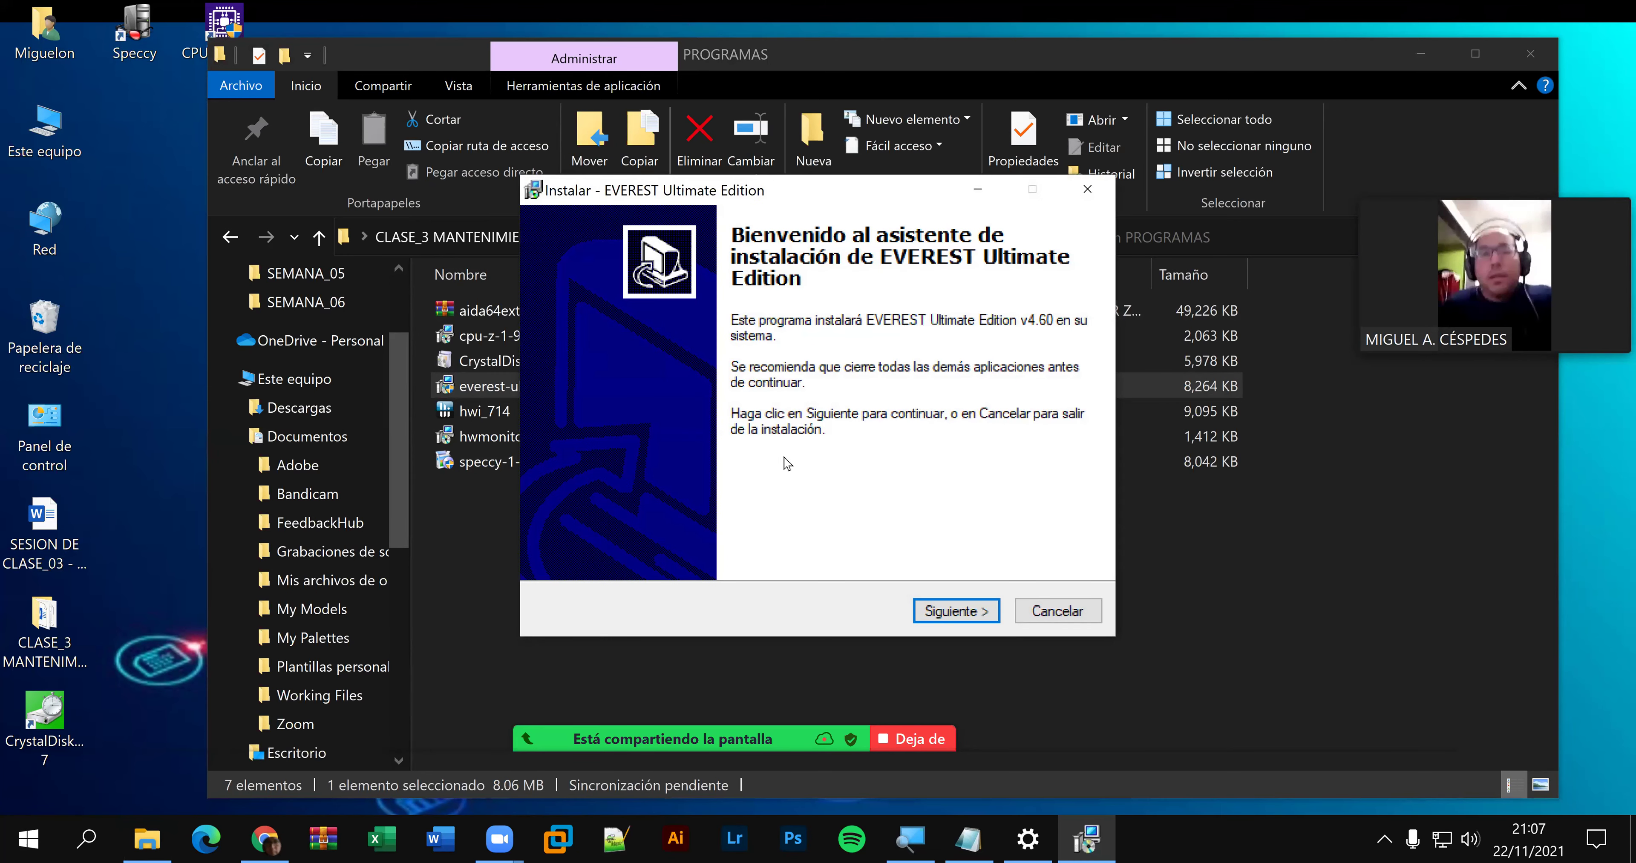
left_click(953, 611)
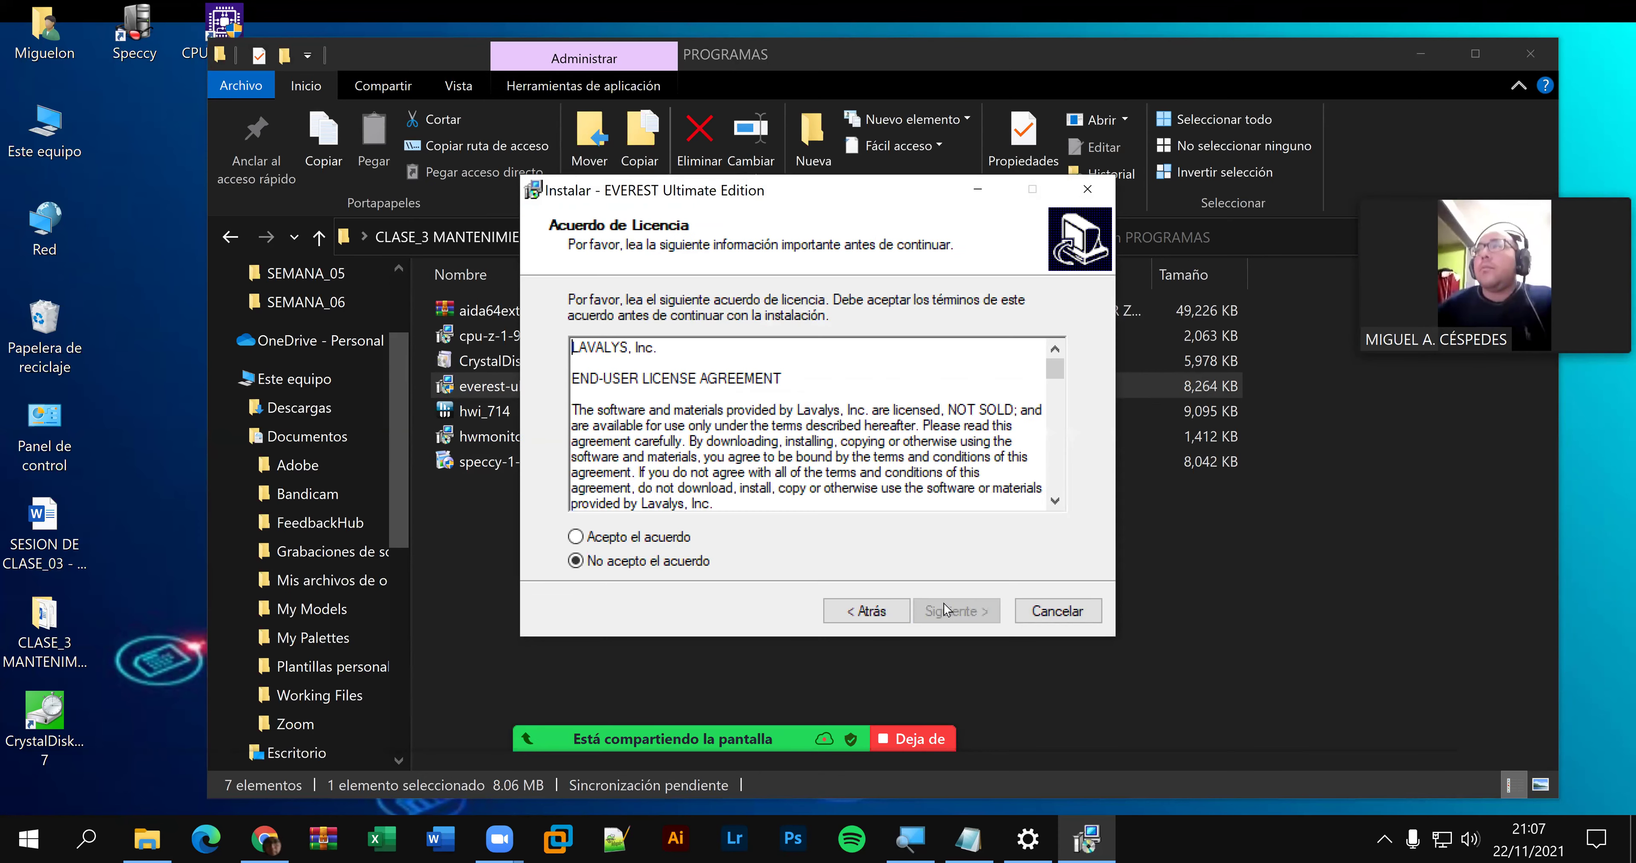
- Accept the license, keep default folders and tasks, install and launch EVEREST Ultimate Edition v4.60
left_click(657, 538)
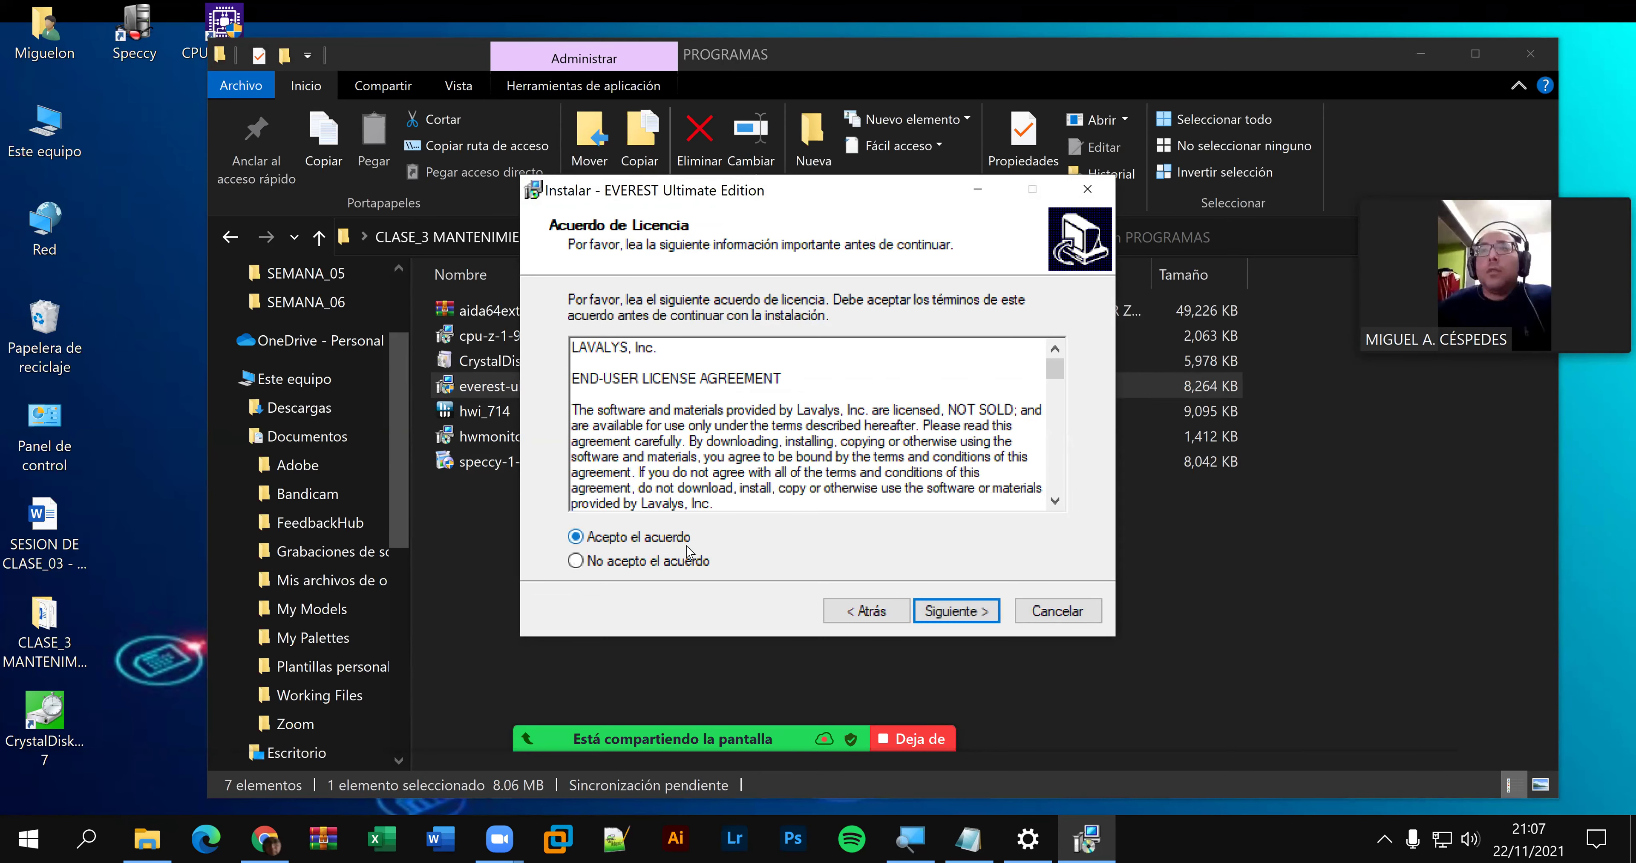
left_click(984, 613)
left_click(984, 613)
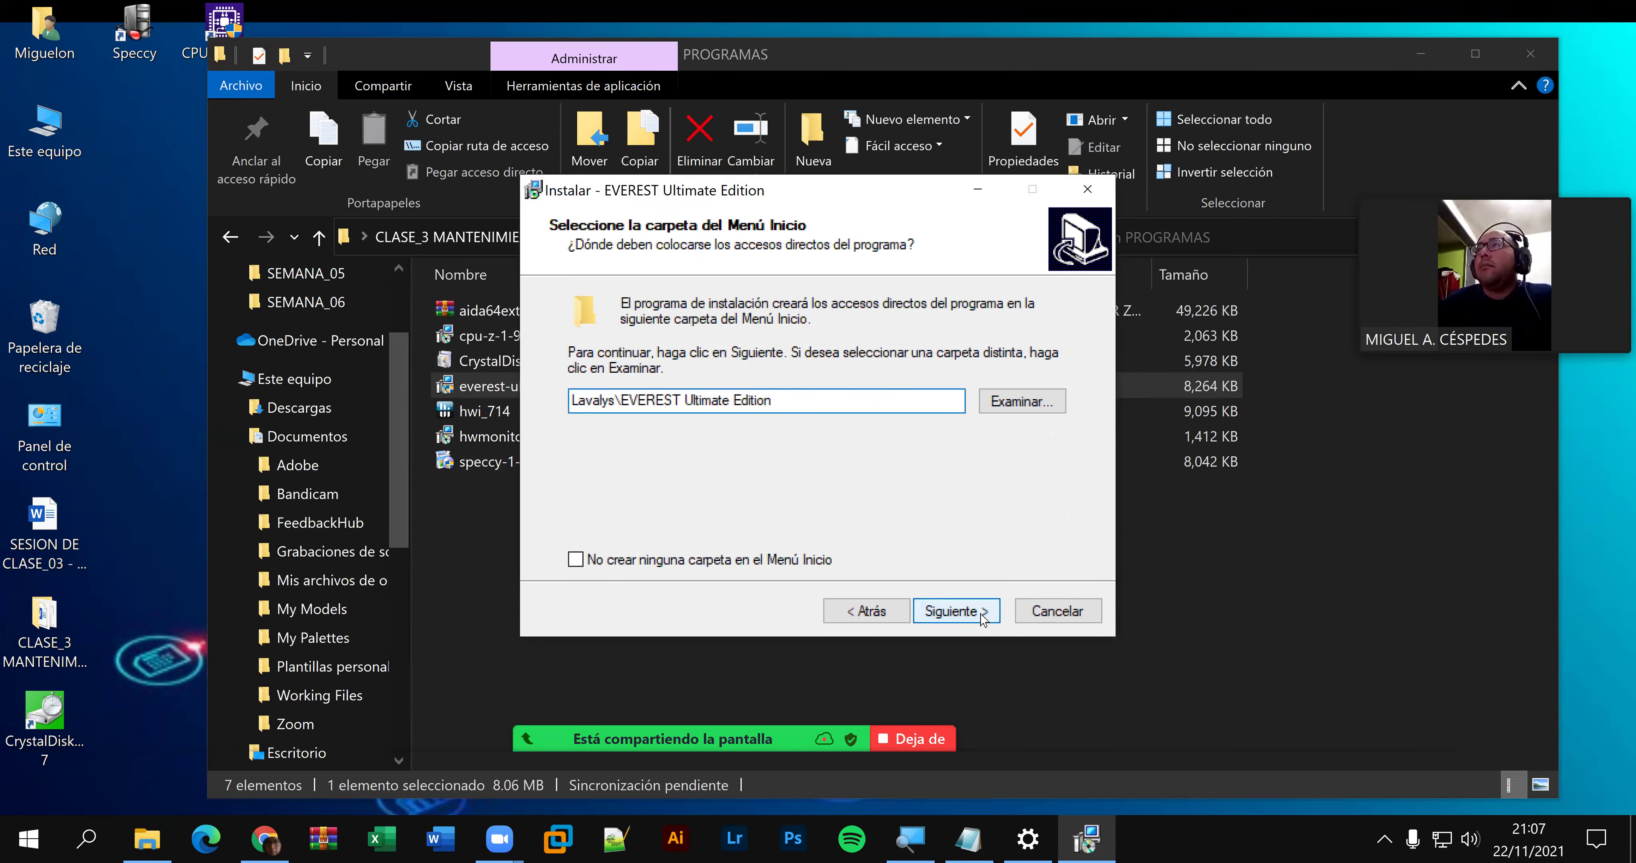
left_click(976, 618)
left_click(976, 619)
left_click(977, 622)
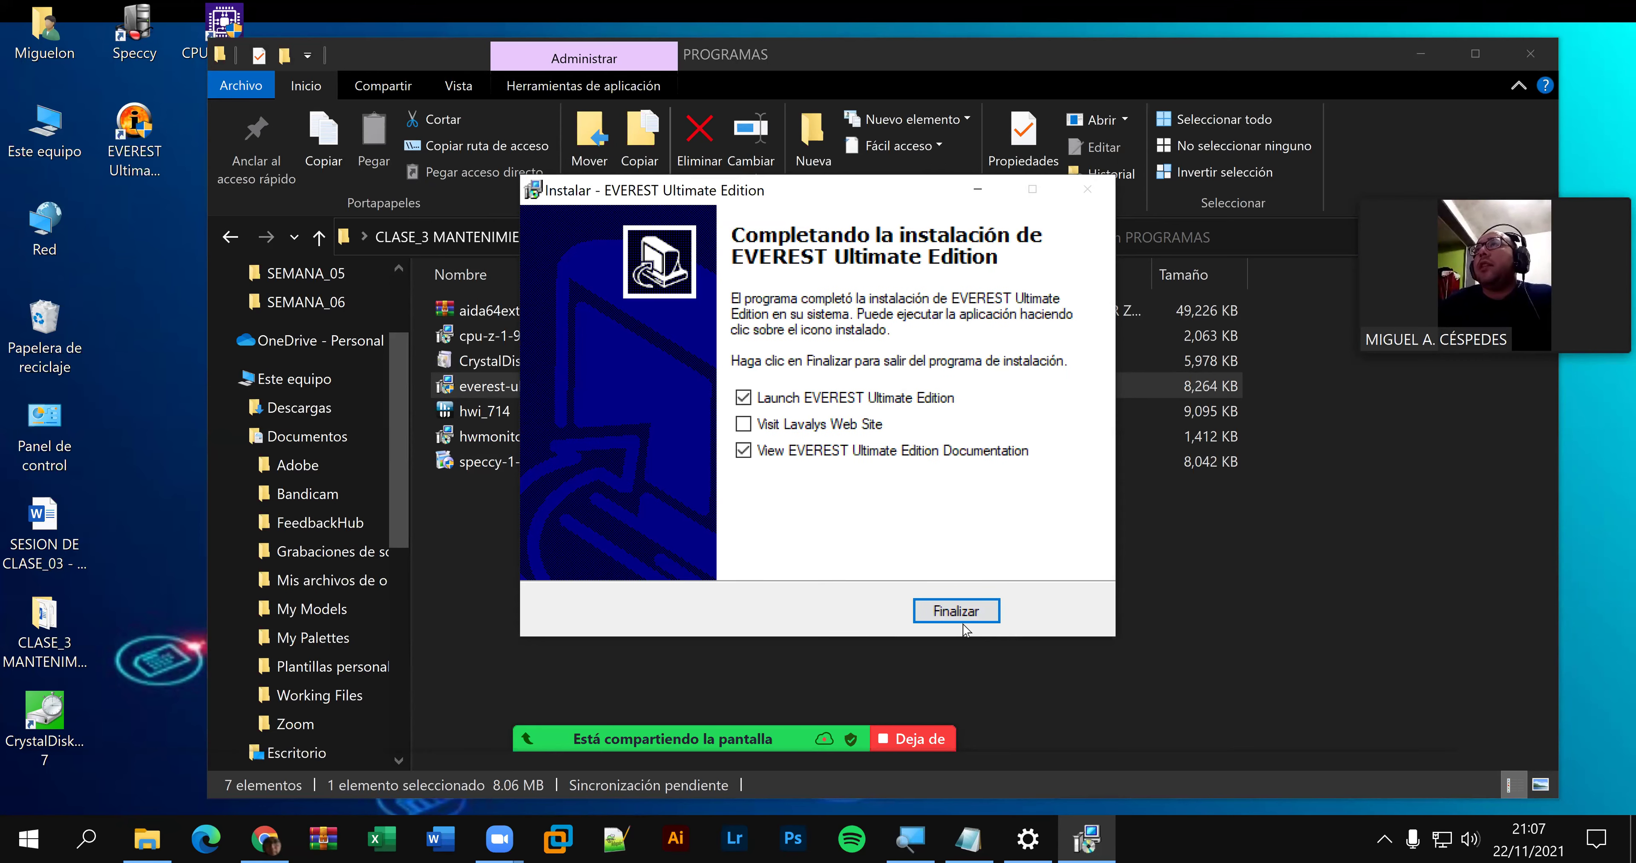
left_click(961, 611)
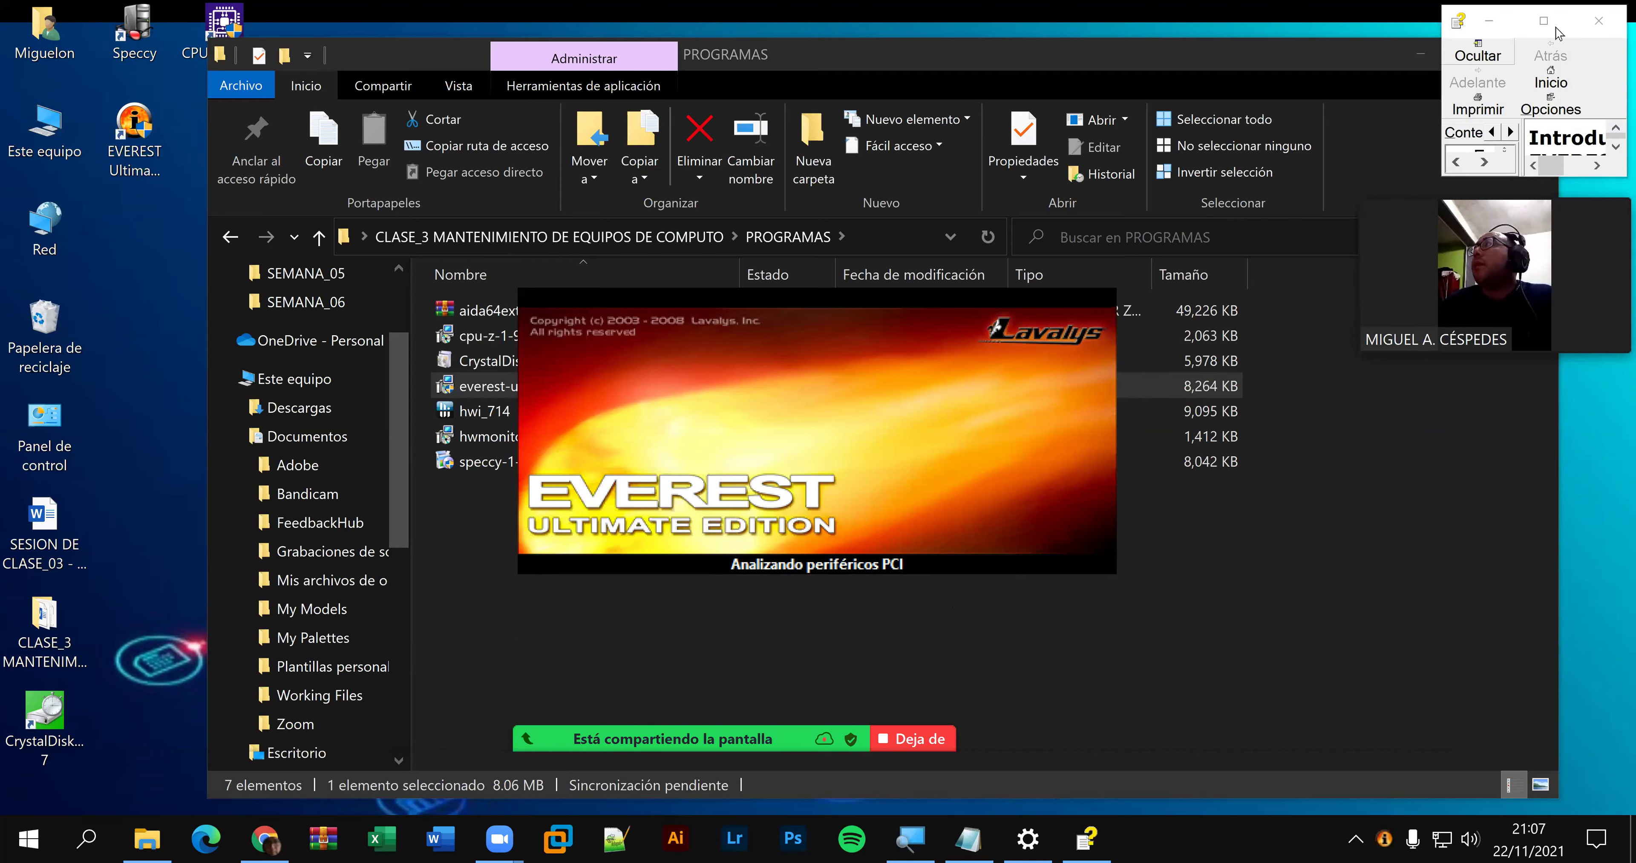
- Close the EVEREST help window, dismiss the trial warning and decline the hardware report
left_click(1611, 17)
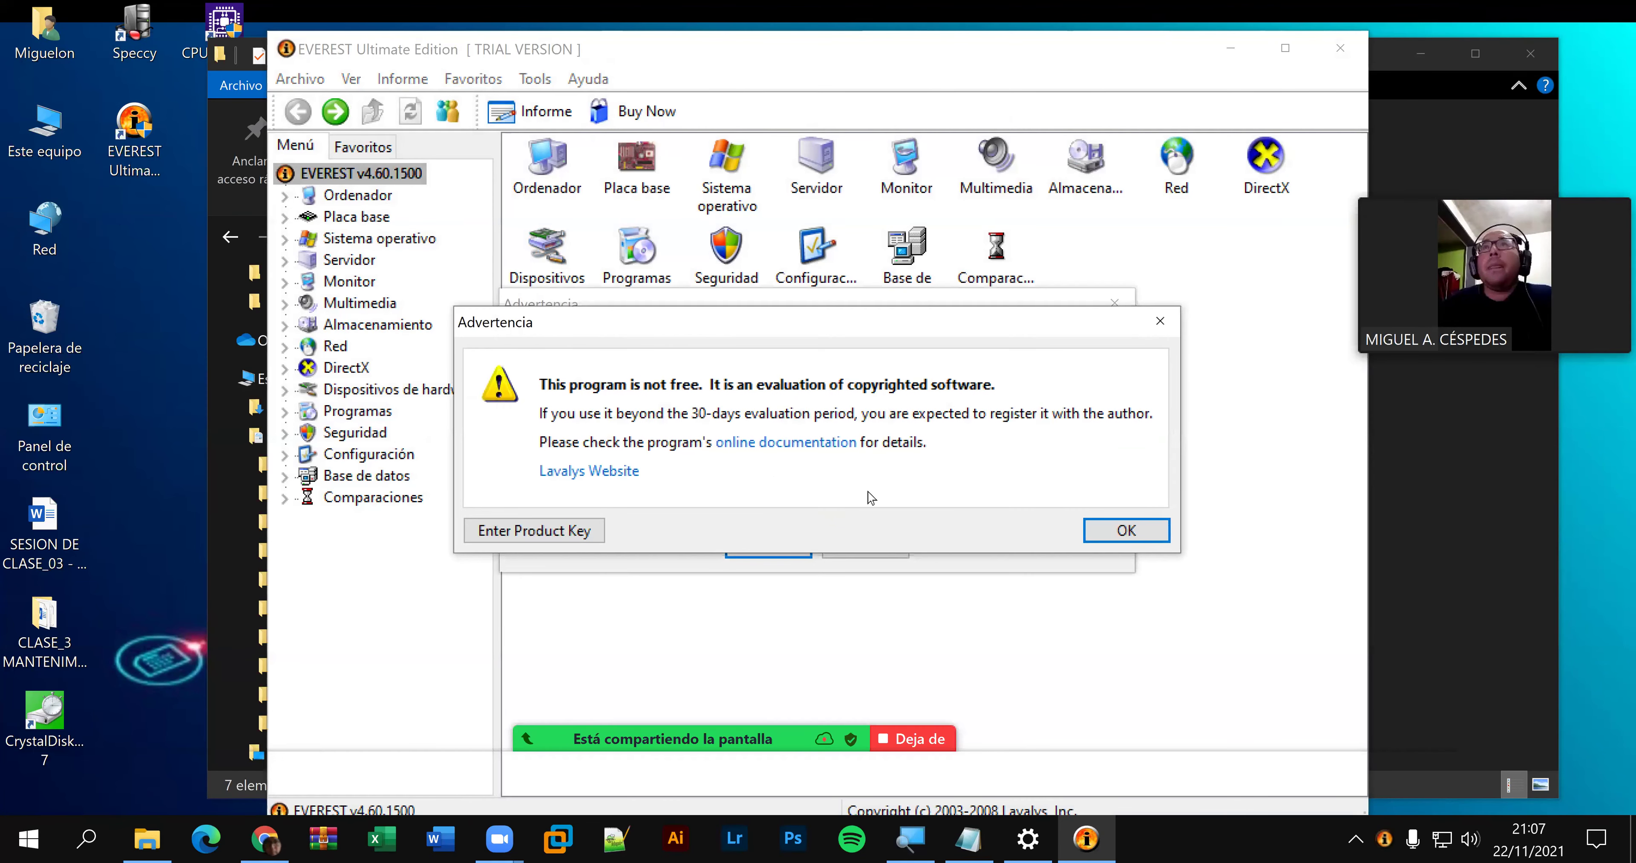
left_click(1121, 539)
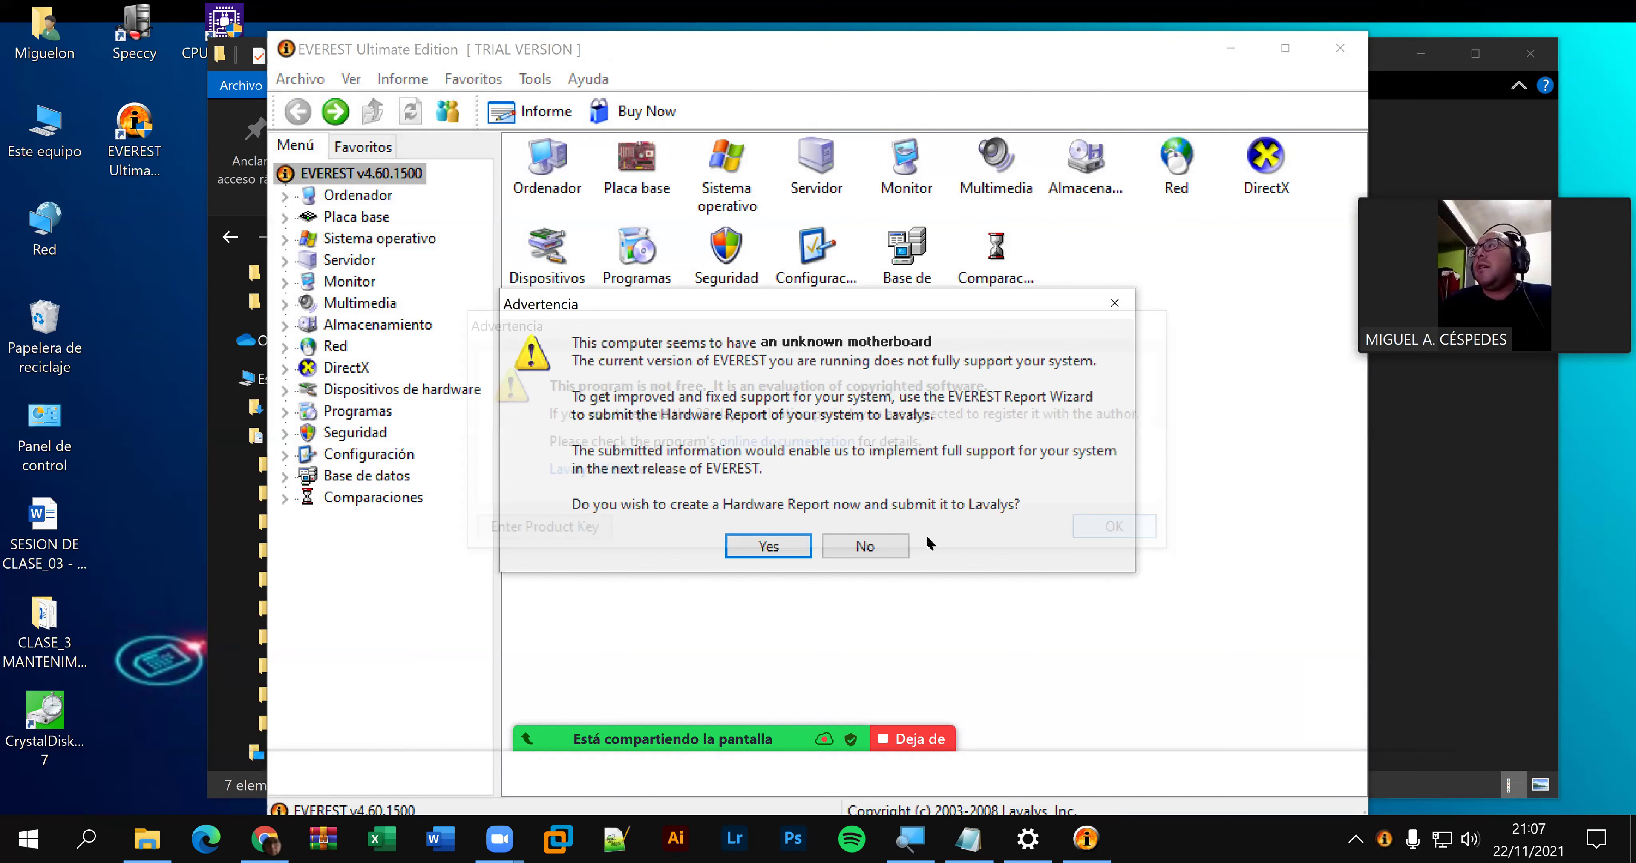
left_click(862, 548)
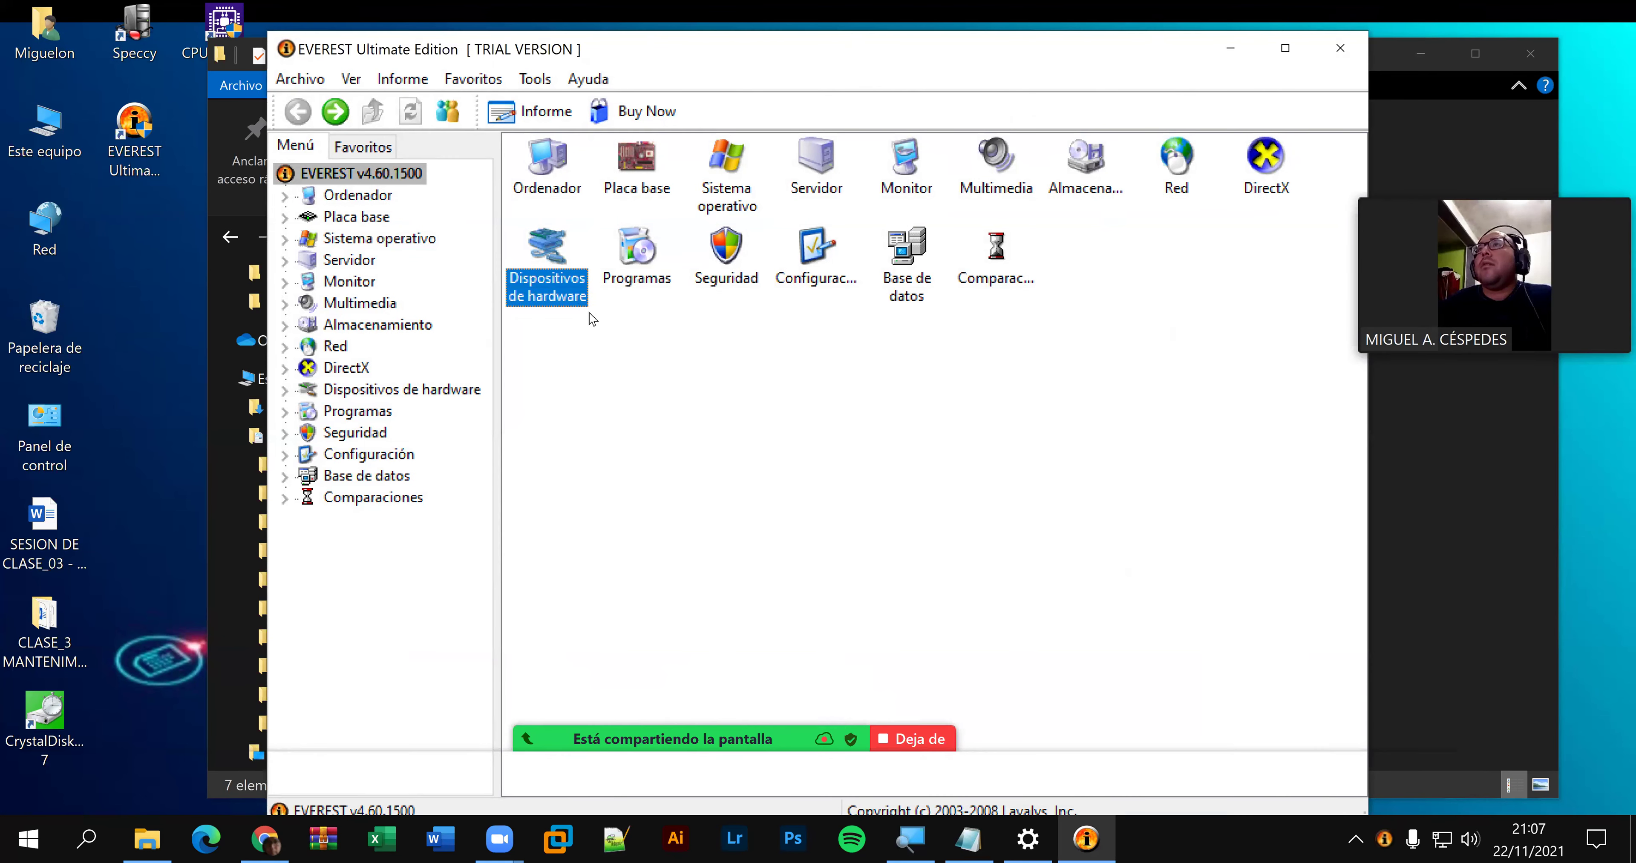
- View Ordenador > Resumen and the Nombre del sistema list, then close EVEREST
left_click(550, 163)
double_click(554, 168)
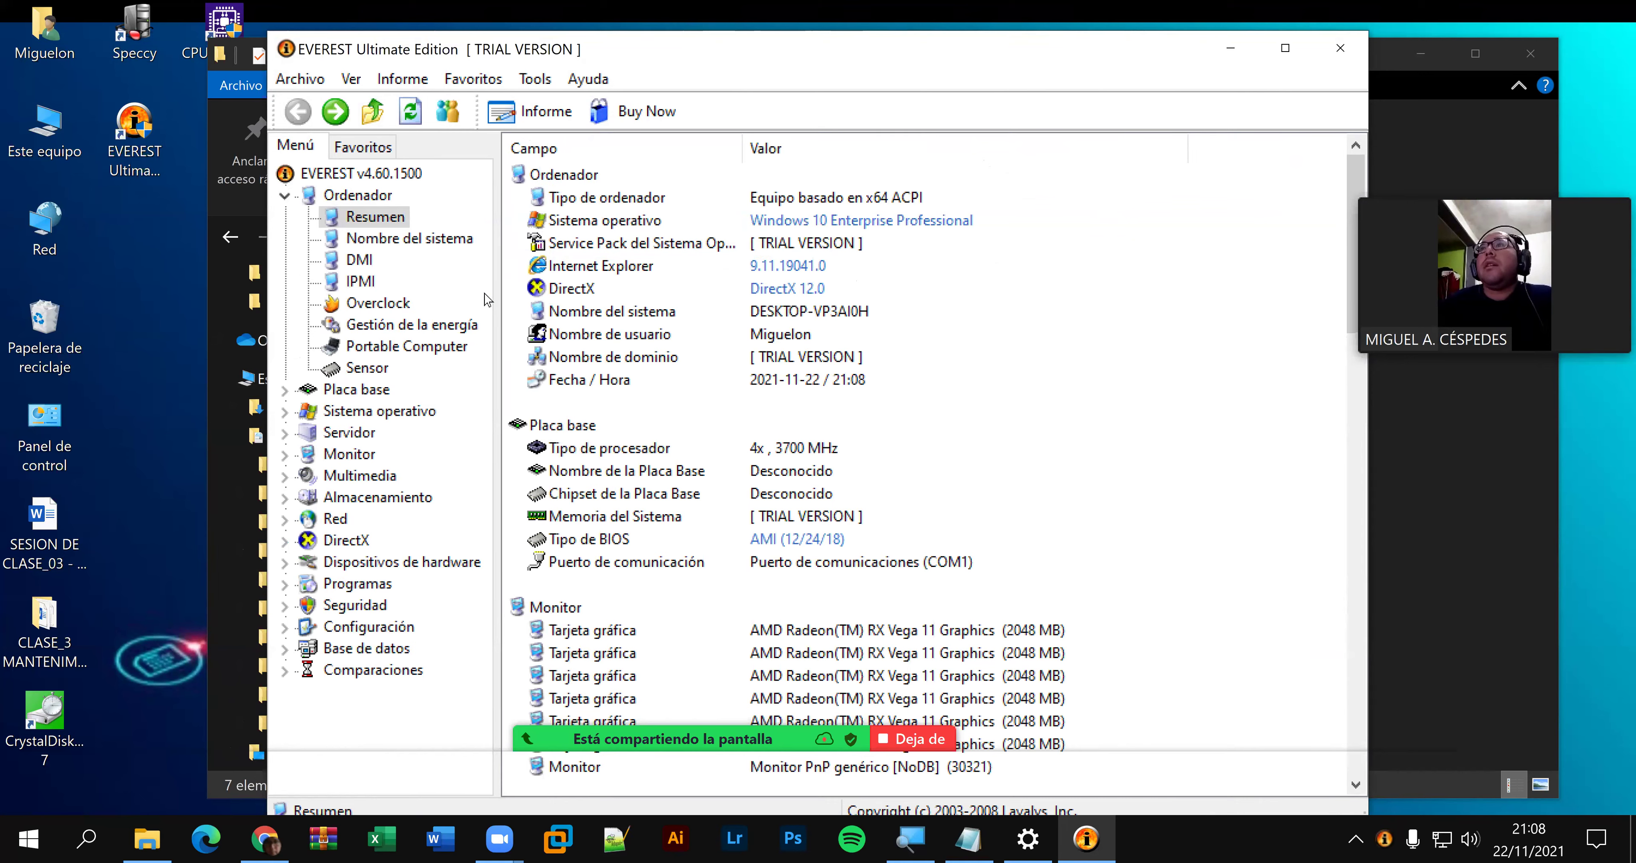
left_click(400, 240)
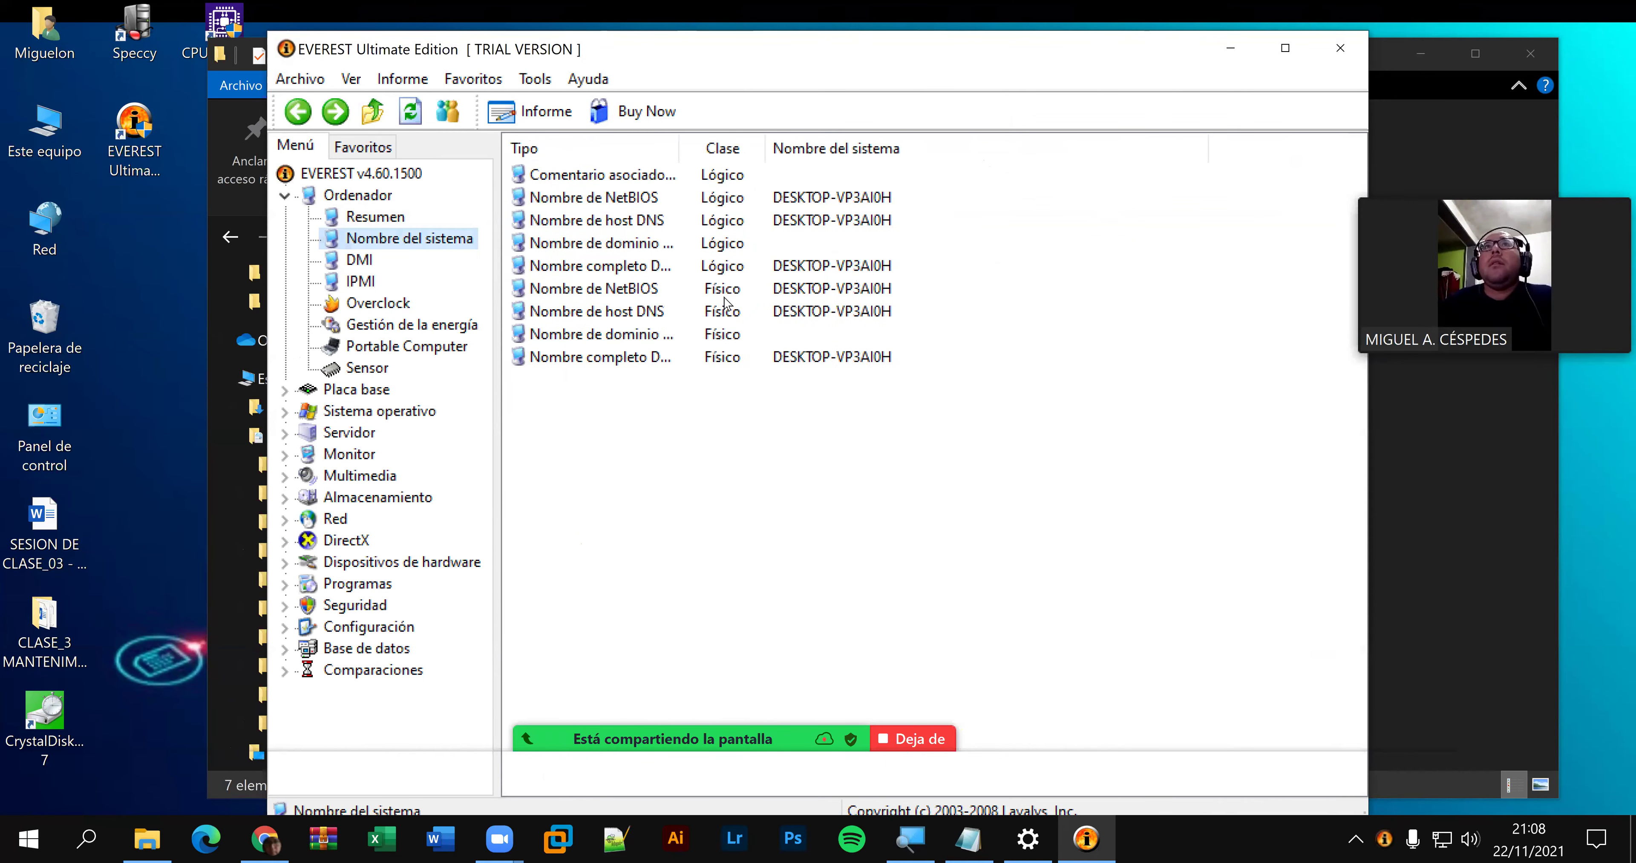
left_click(1340, 48)
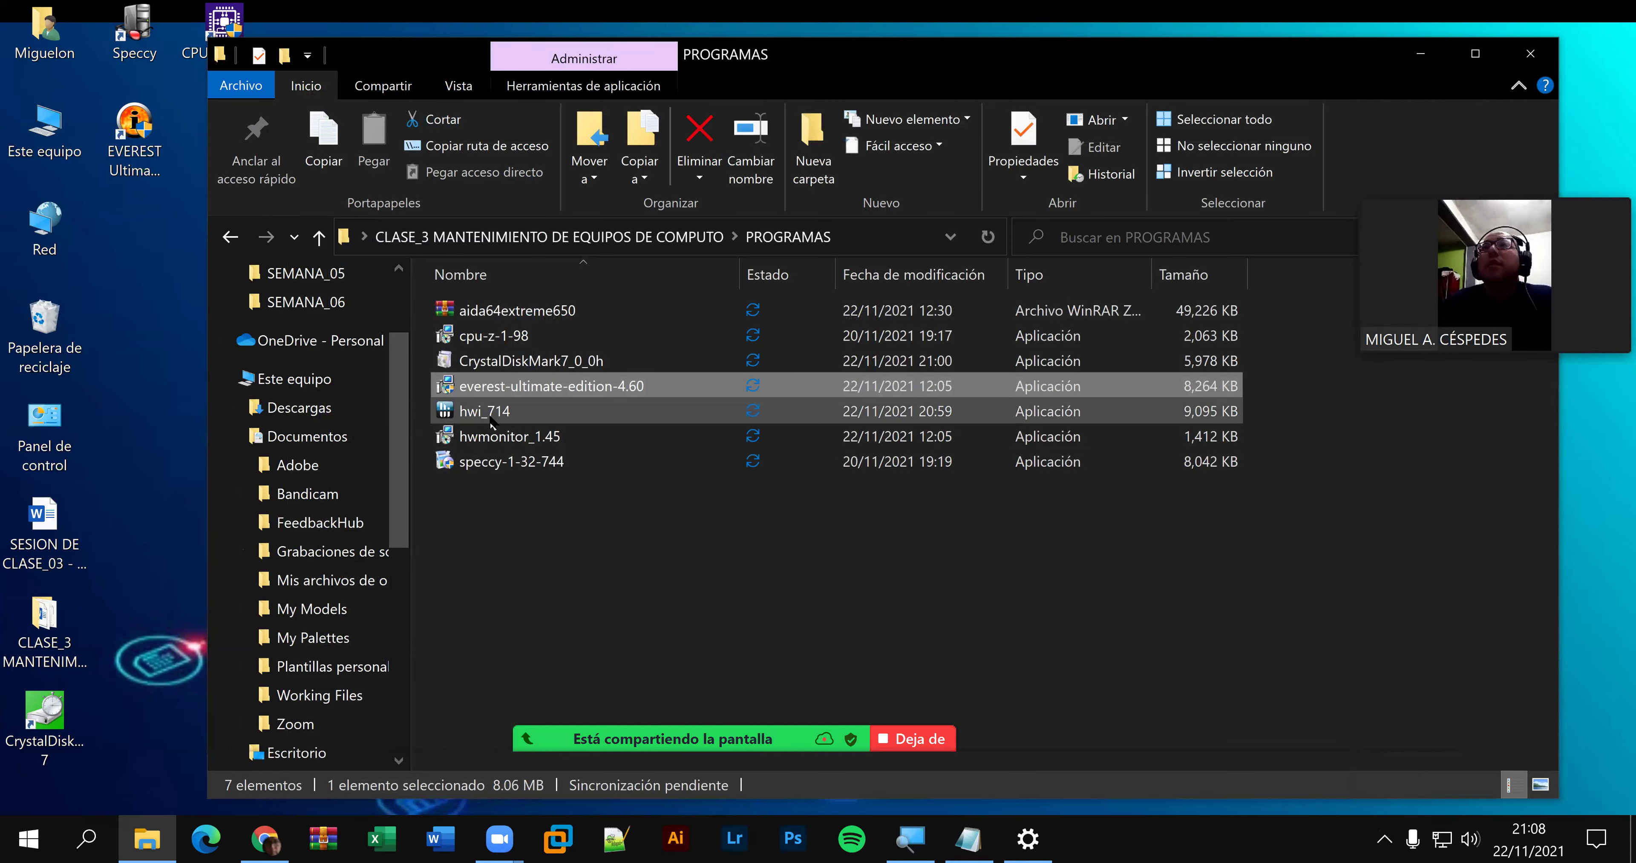
- Run hwi_714 and install HWiNFO64 7.14 with default location and Start Menu folder
double_click(493, 412)
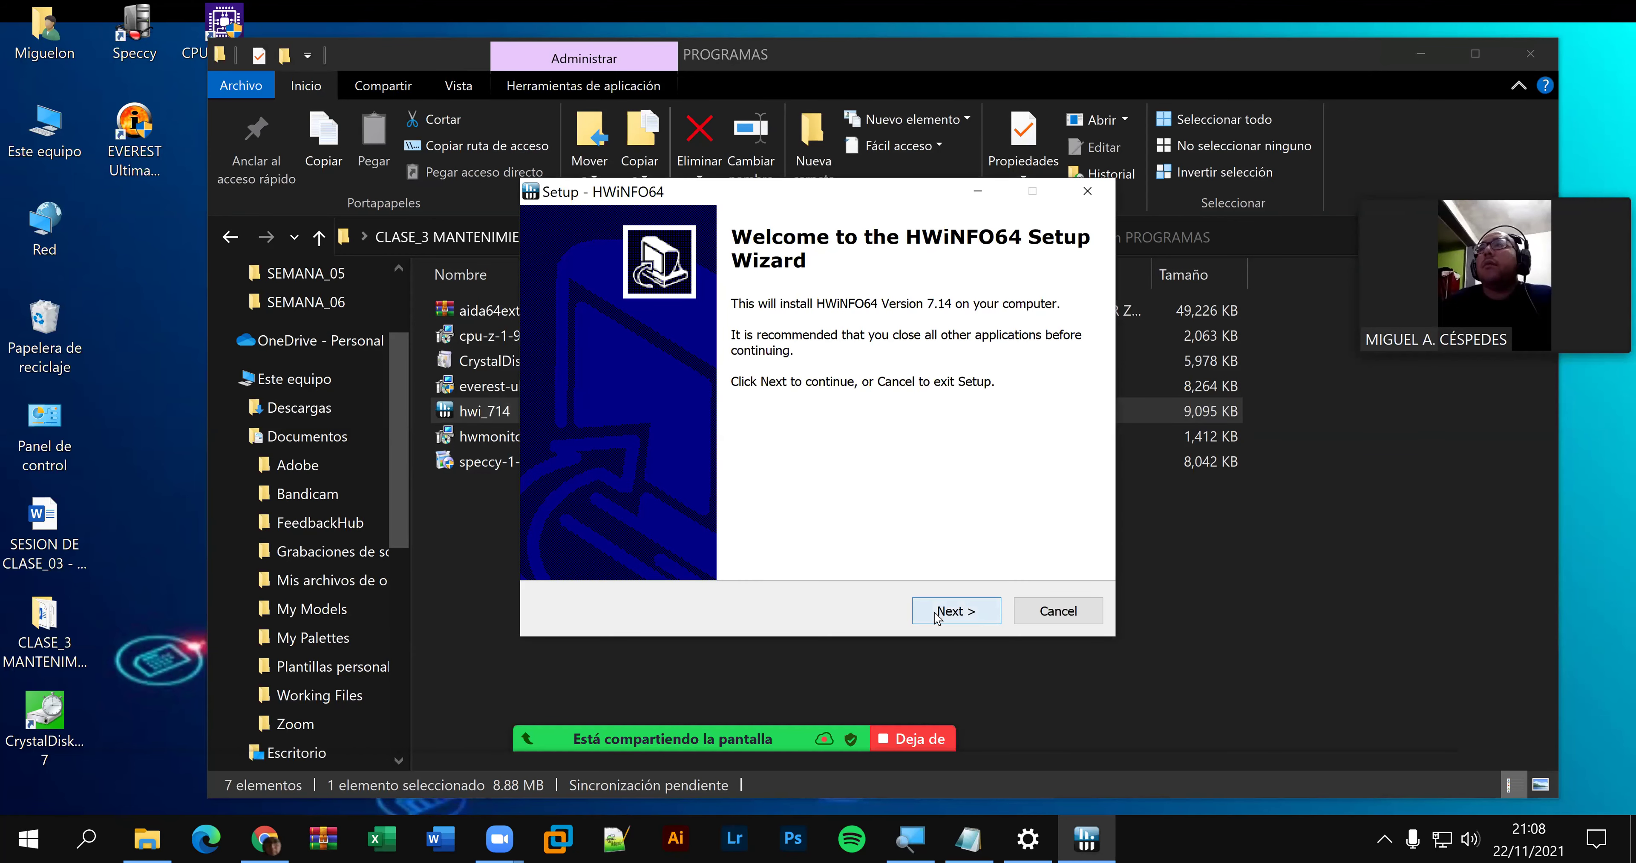
left_click(937, 613)
left_click(707, 540)
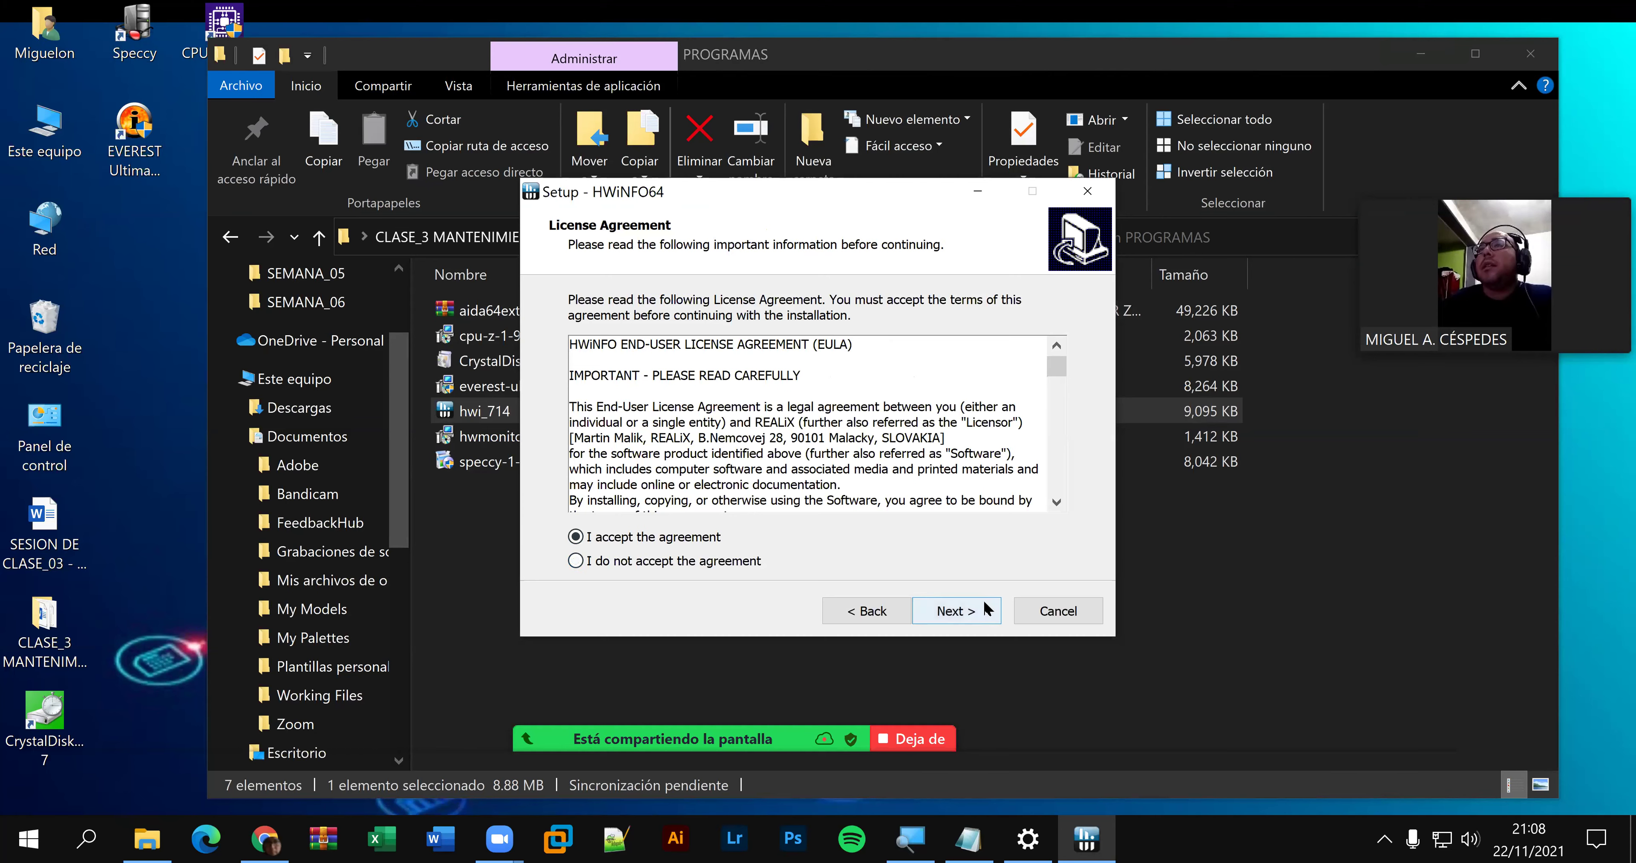
left_click(986, 611)
left_click(986, 610)
left_click(986, 611)
left_click(982, 613)
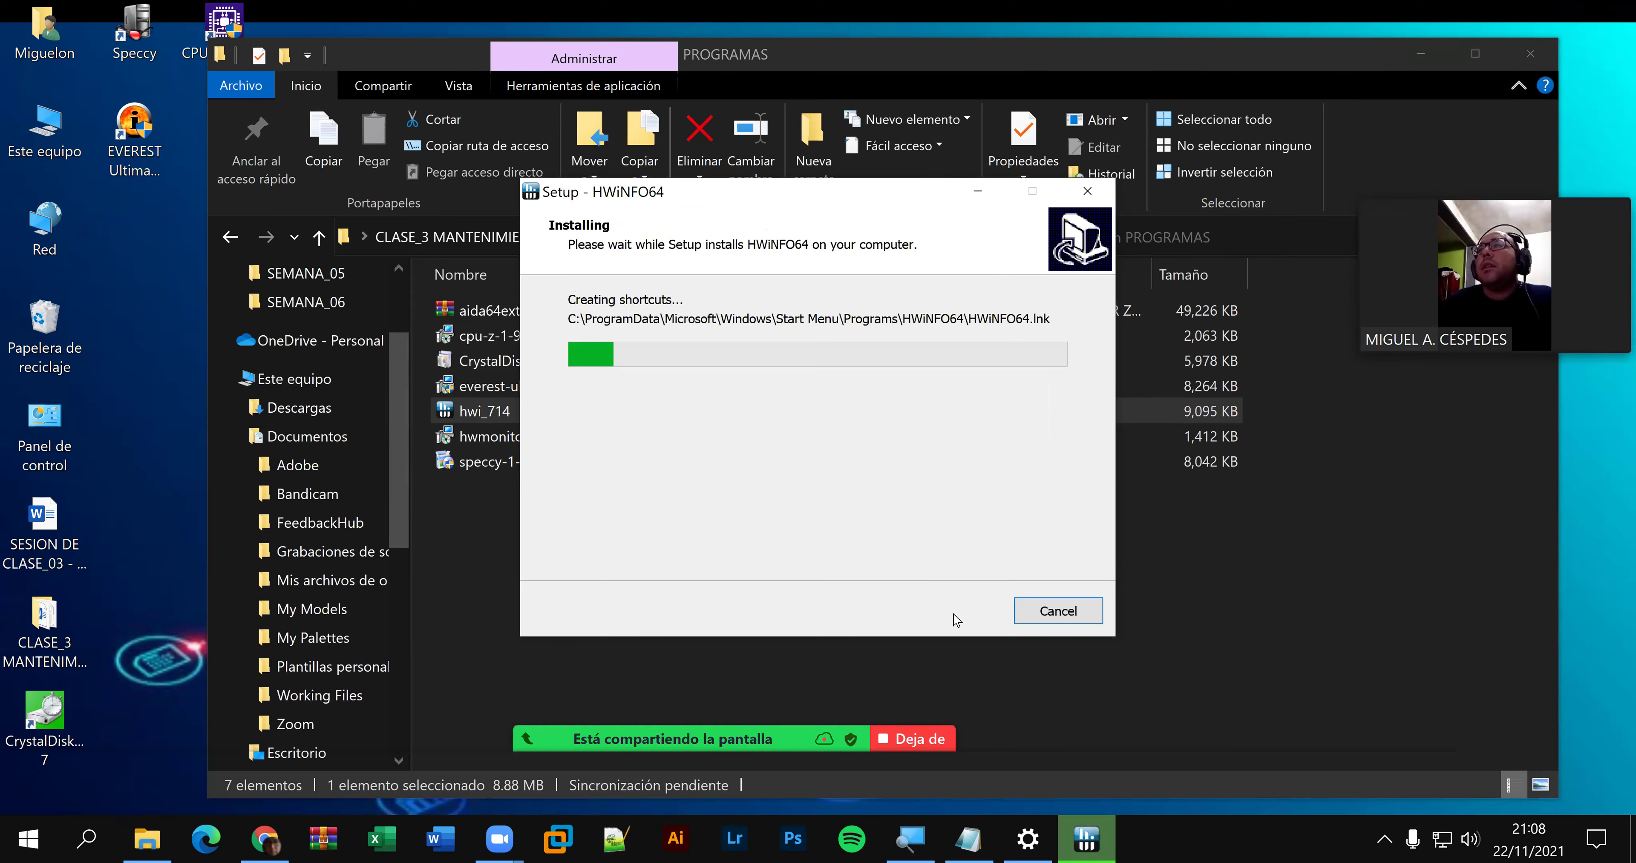
- Finish setup and start HWiNFO64 in Sensors-only mode
left_click(934, 611)
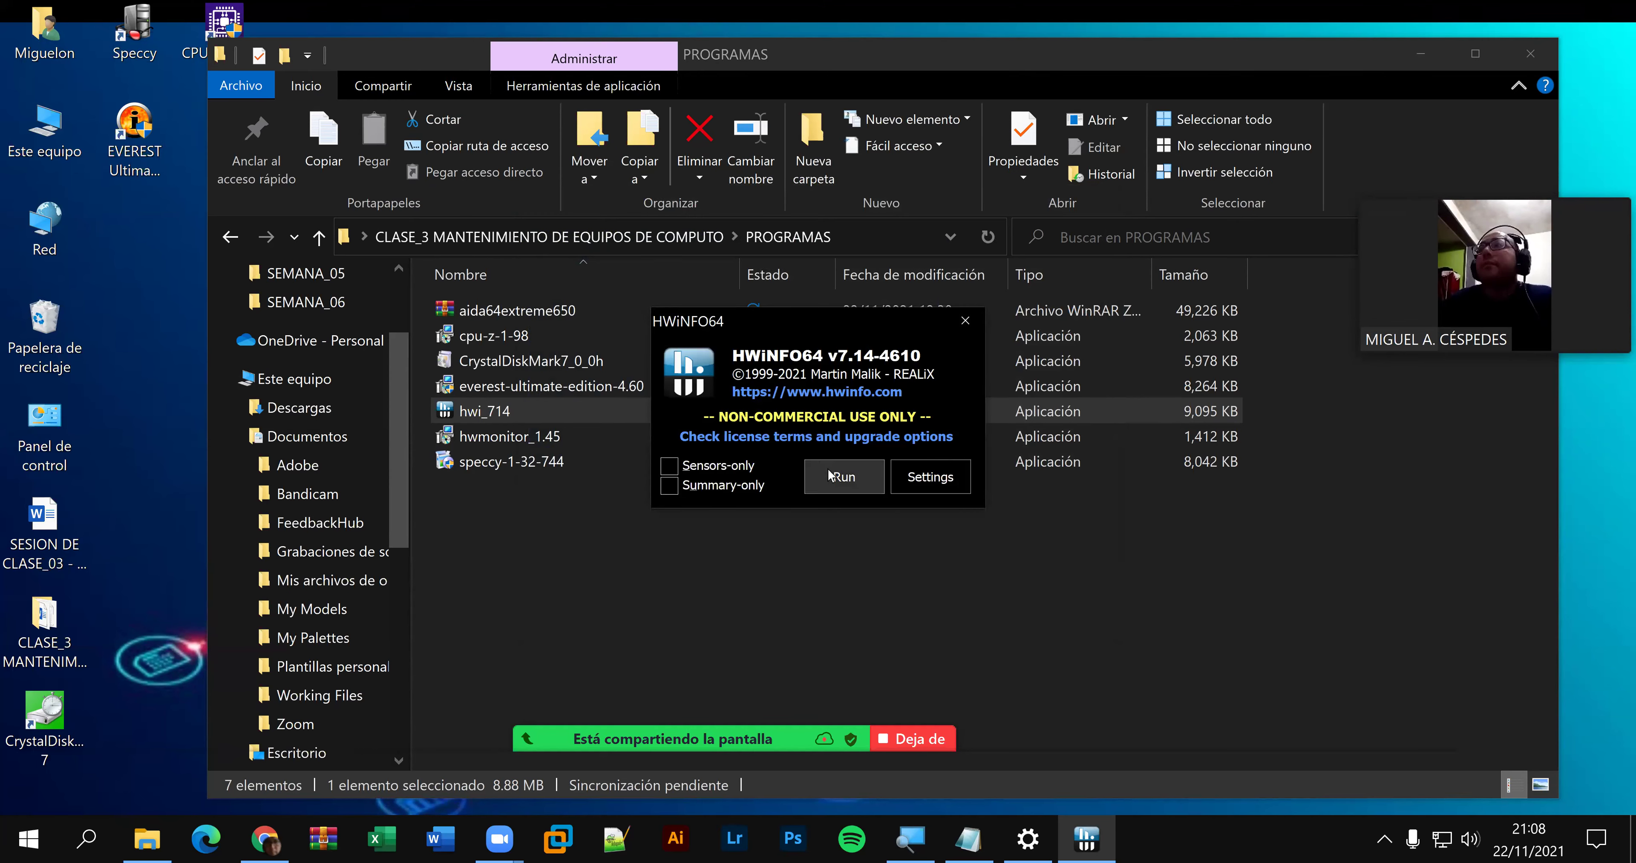
left_click(746, 466)
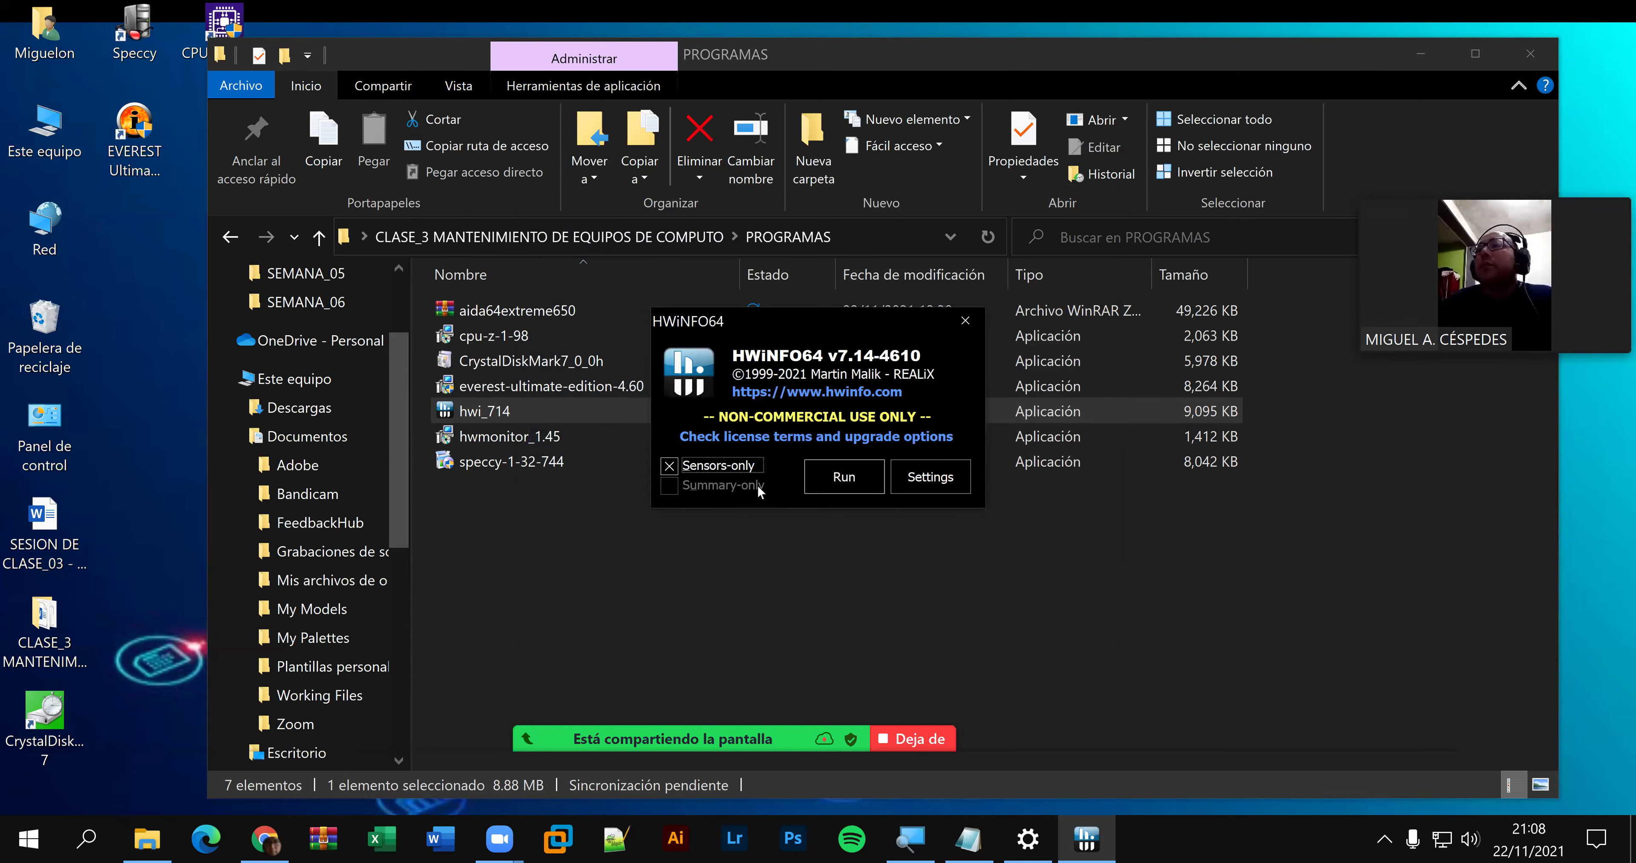
left_click(849, 480)
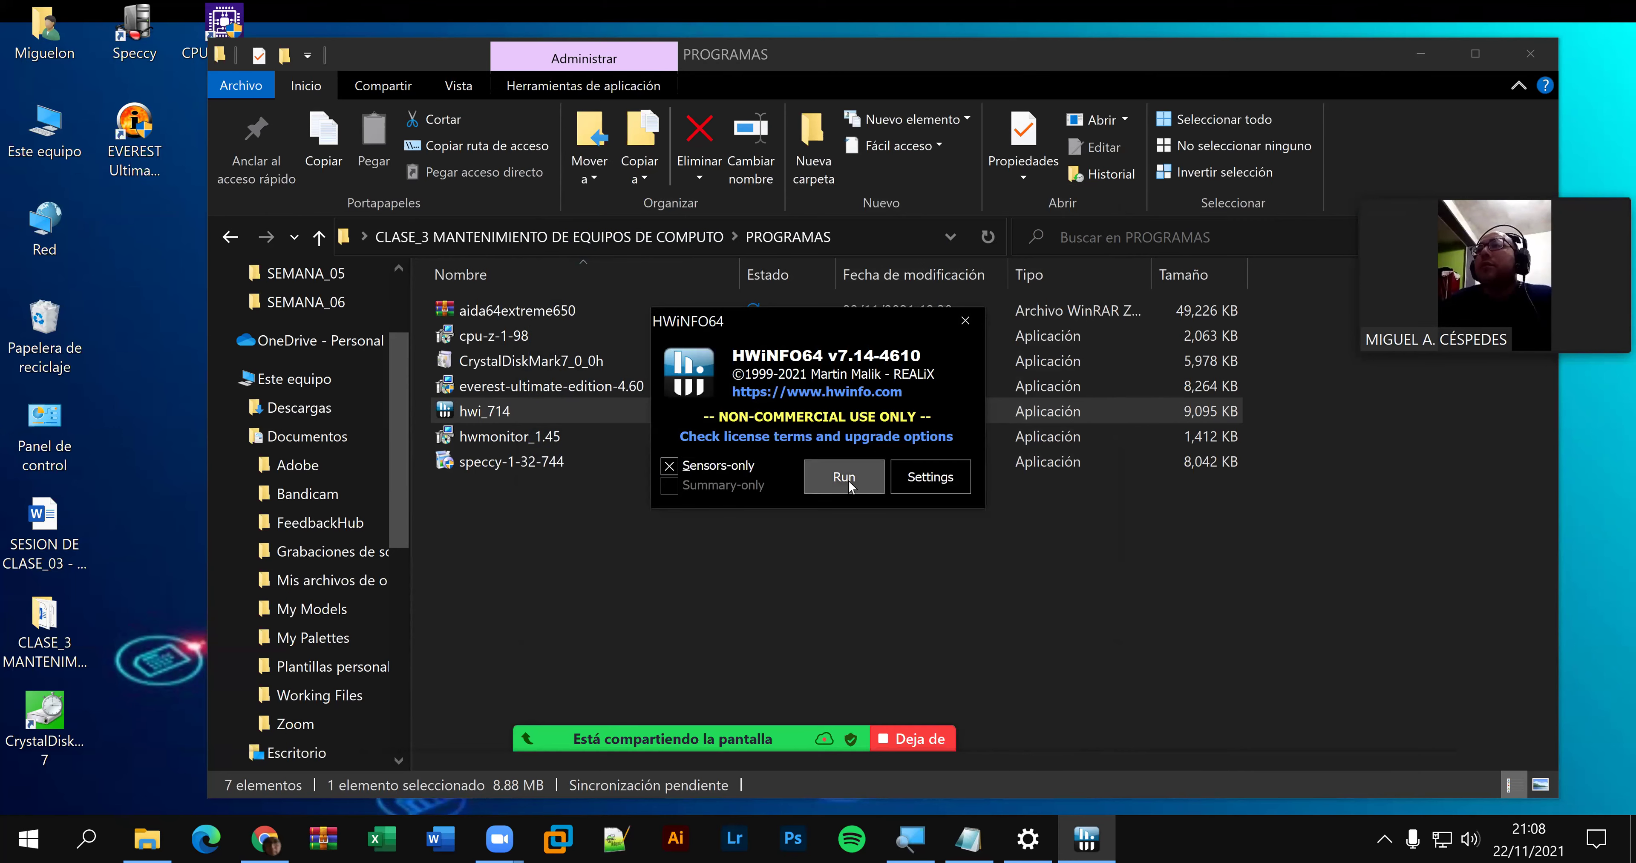
- Put the CrystalDiskMark shortcut beside EVEREST, dismiss HWiNFO64's 7.15 update notice, and maximize Sensor Status
left_click(1419, 52)
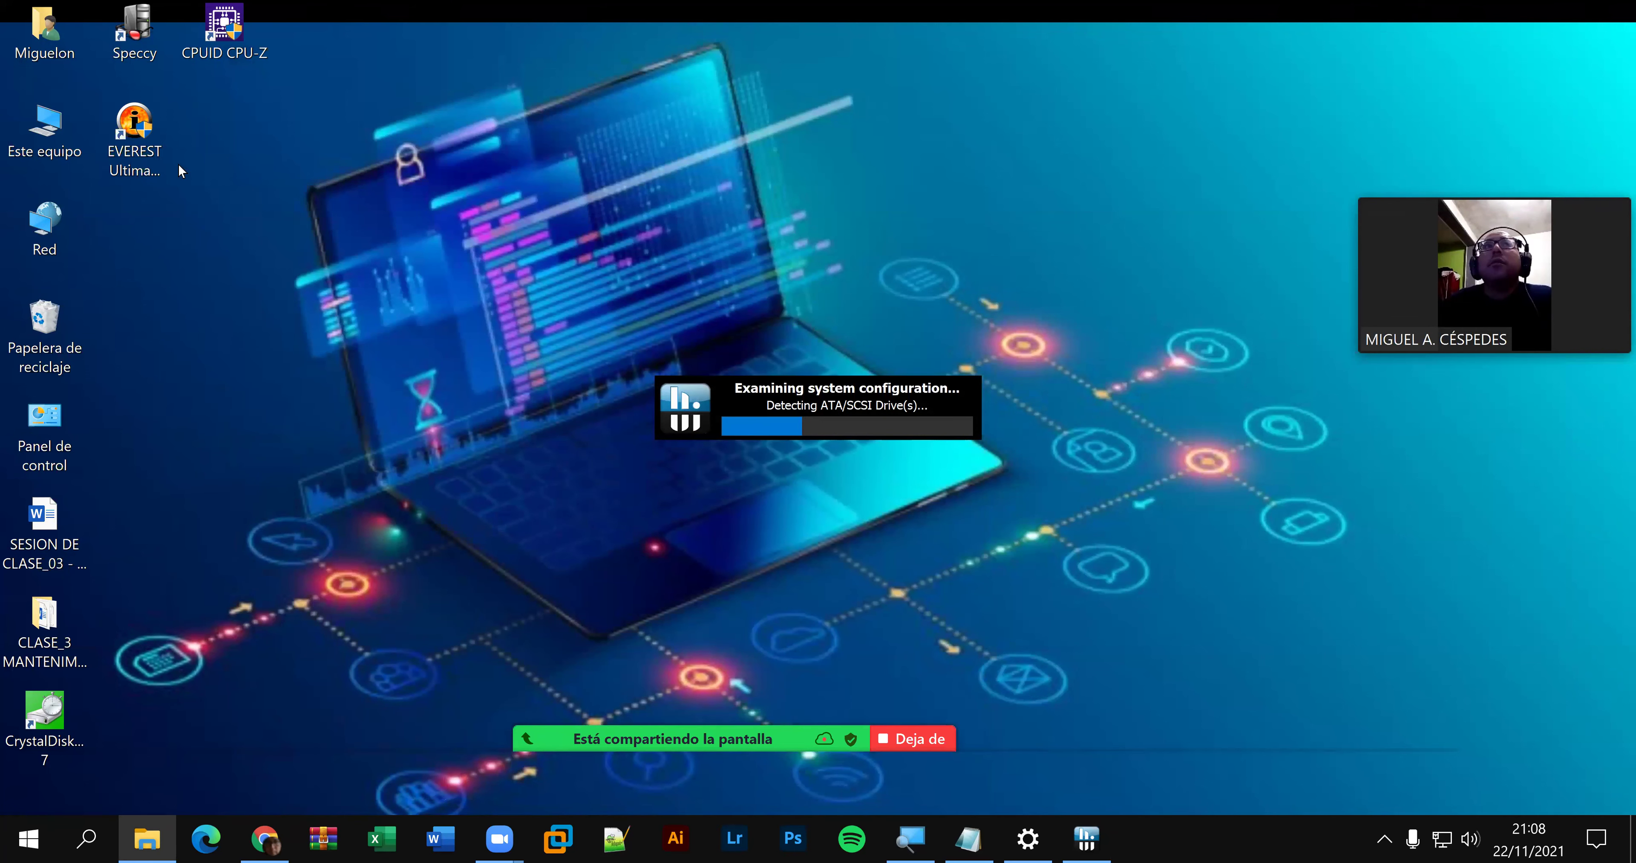
left_click_drag(277, 240, 204, 108)
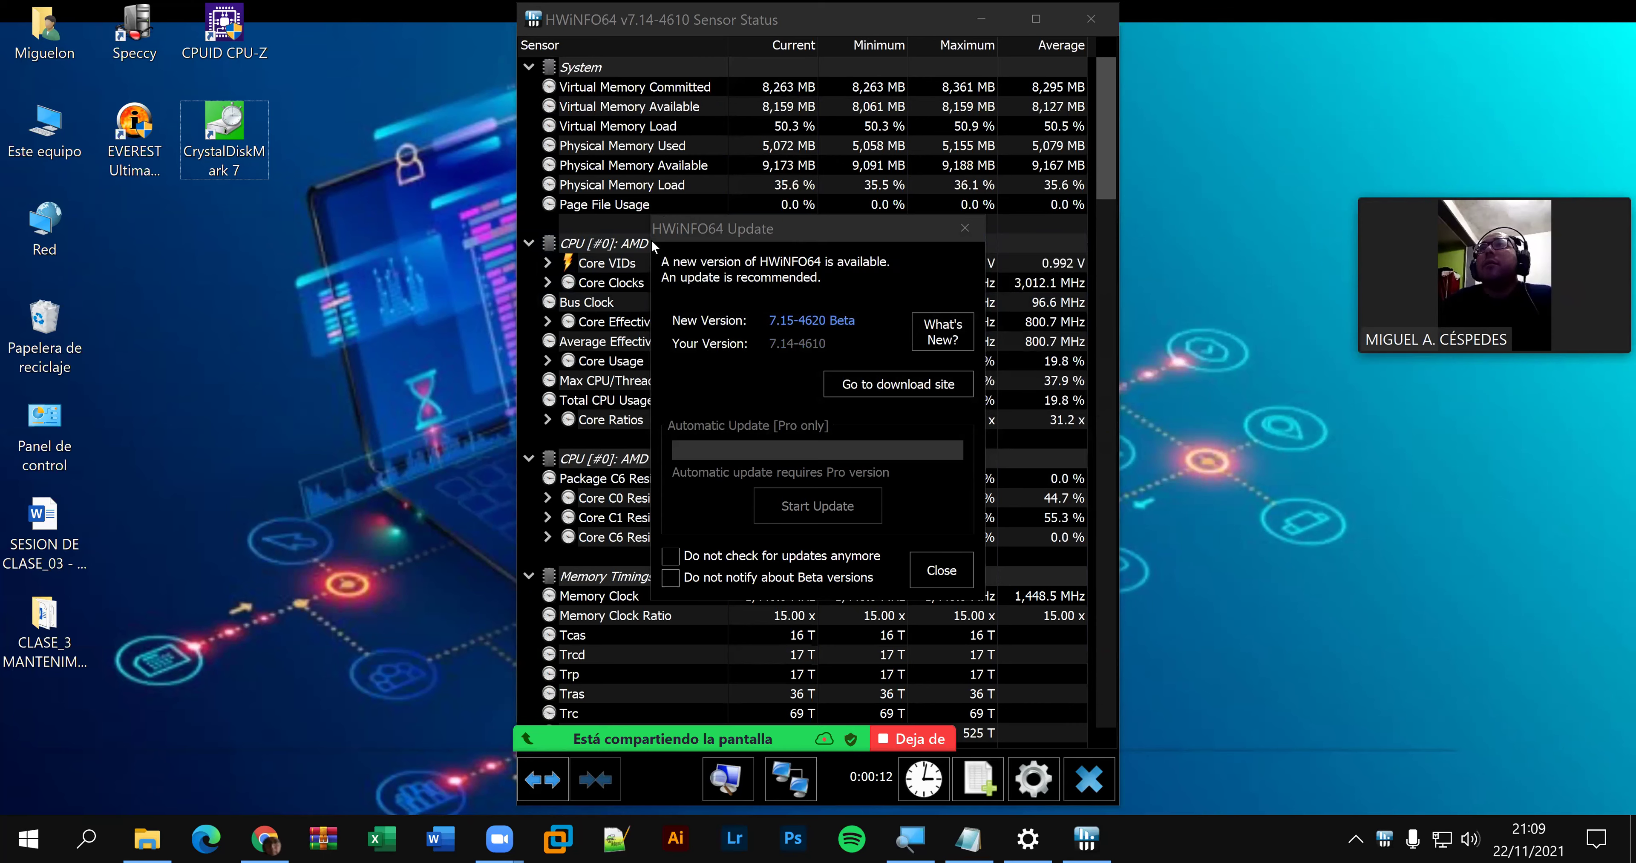
left_click_drag(691, 244, 730, 245)
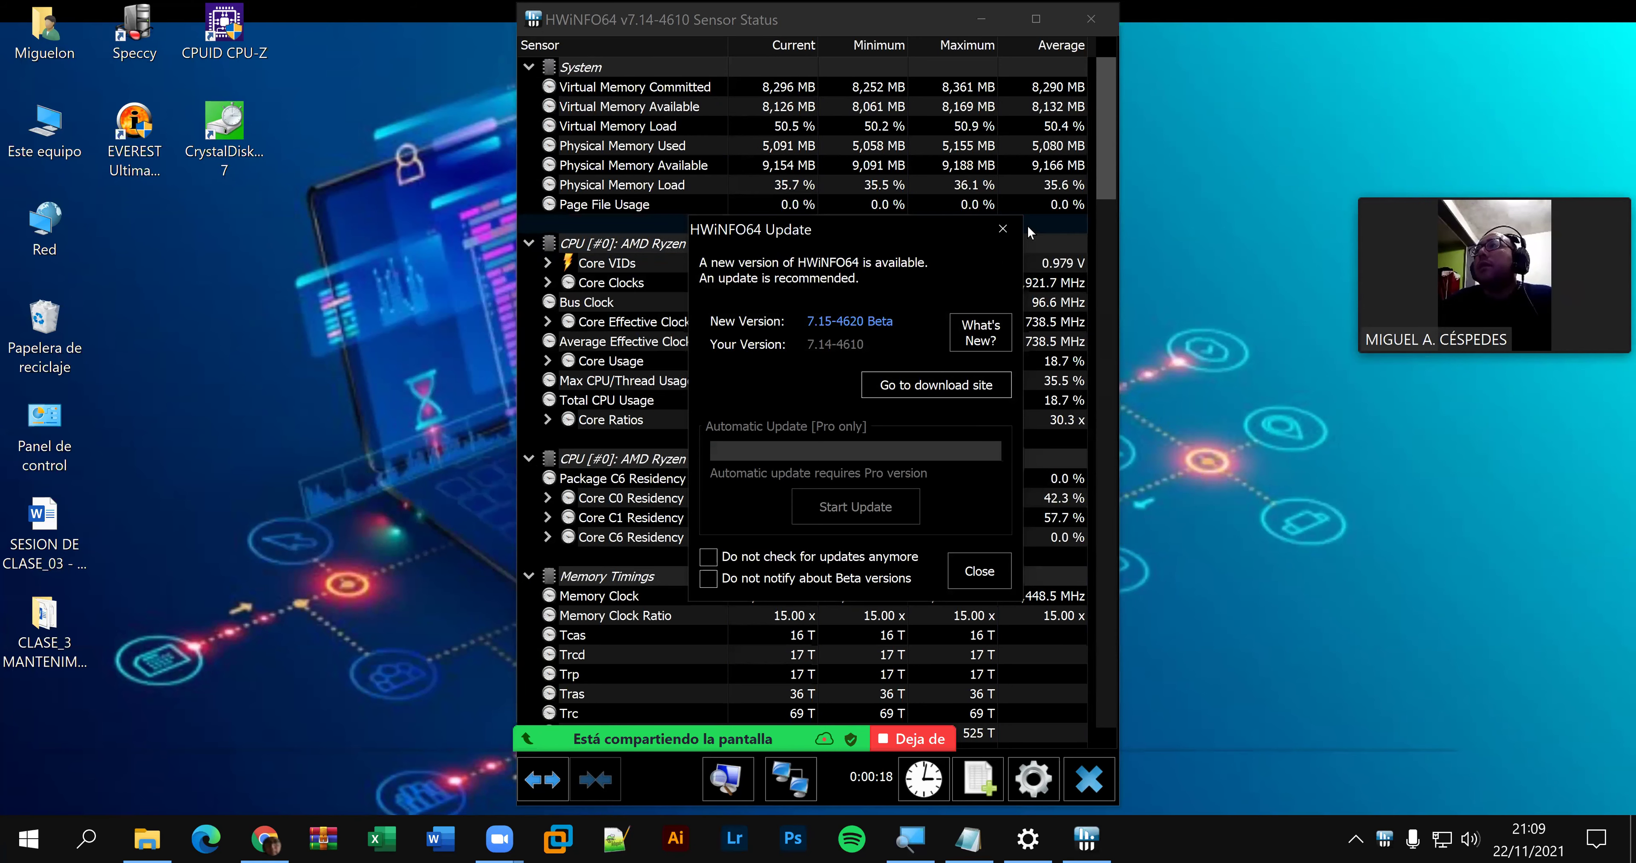
left_click(1009, 229)
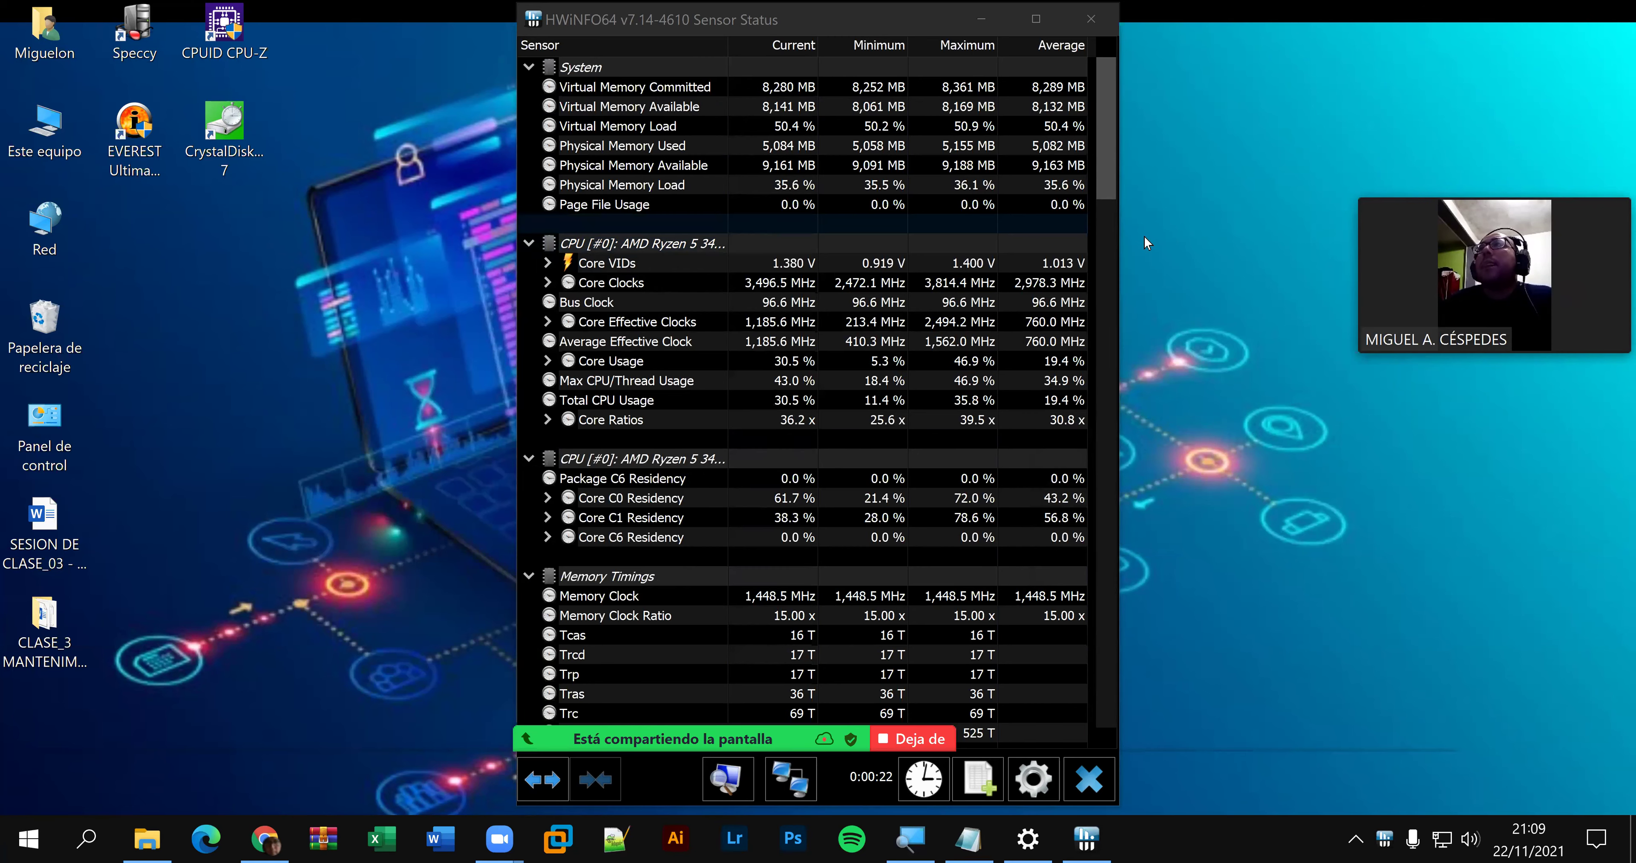
left_click(1036, 18)
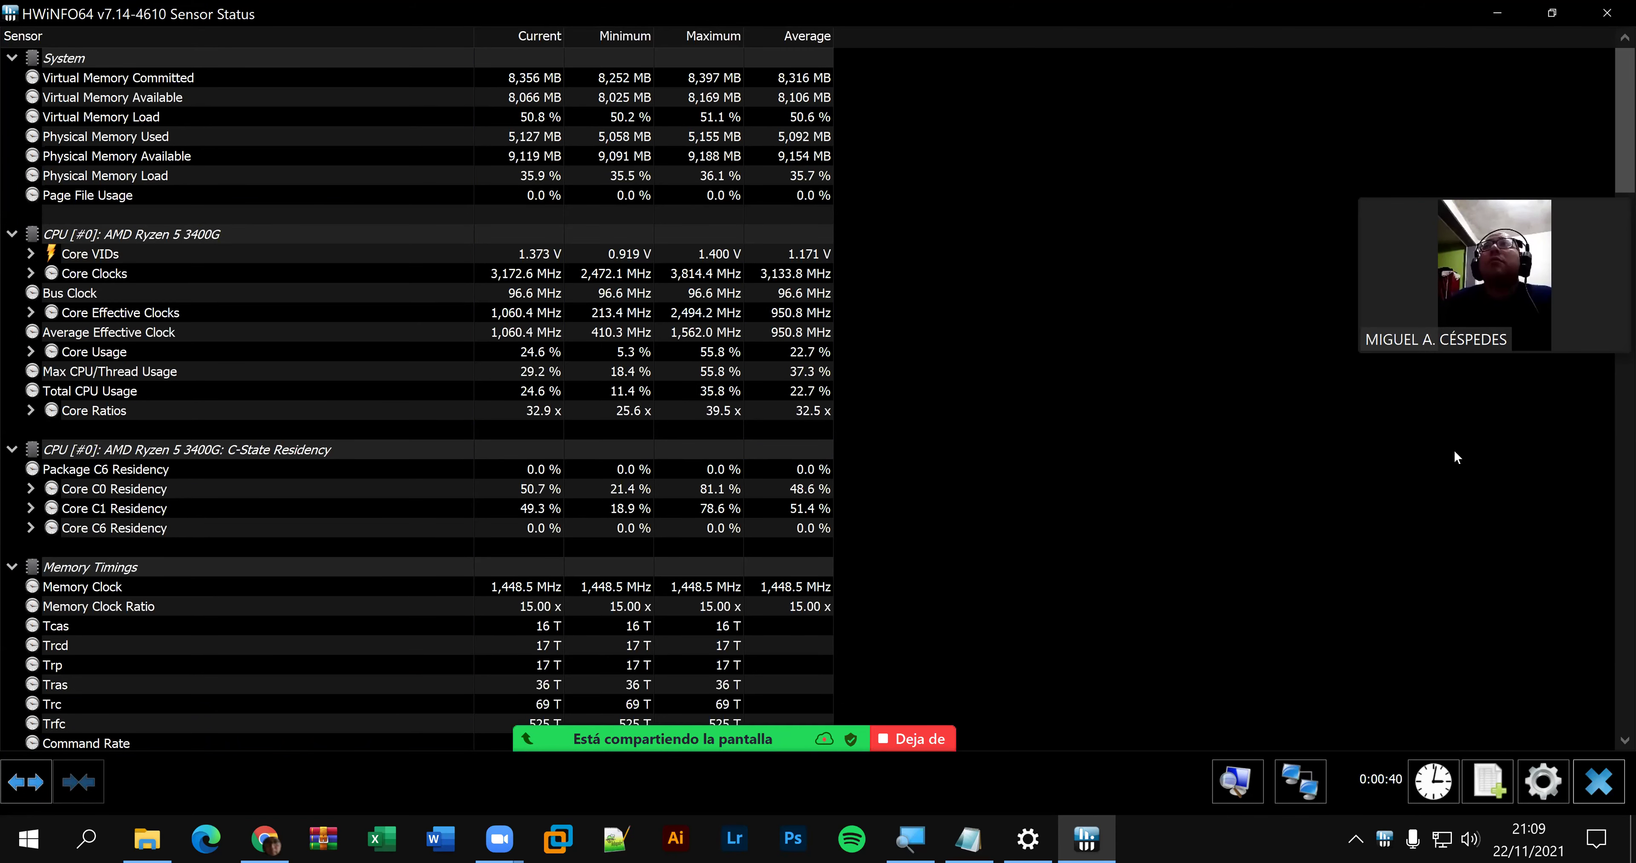
scroll(1447, 457, "down", 3)
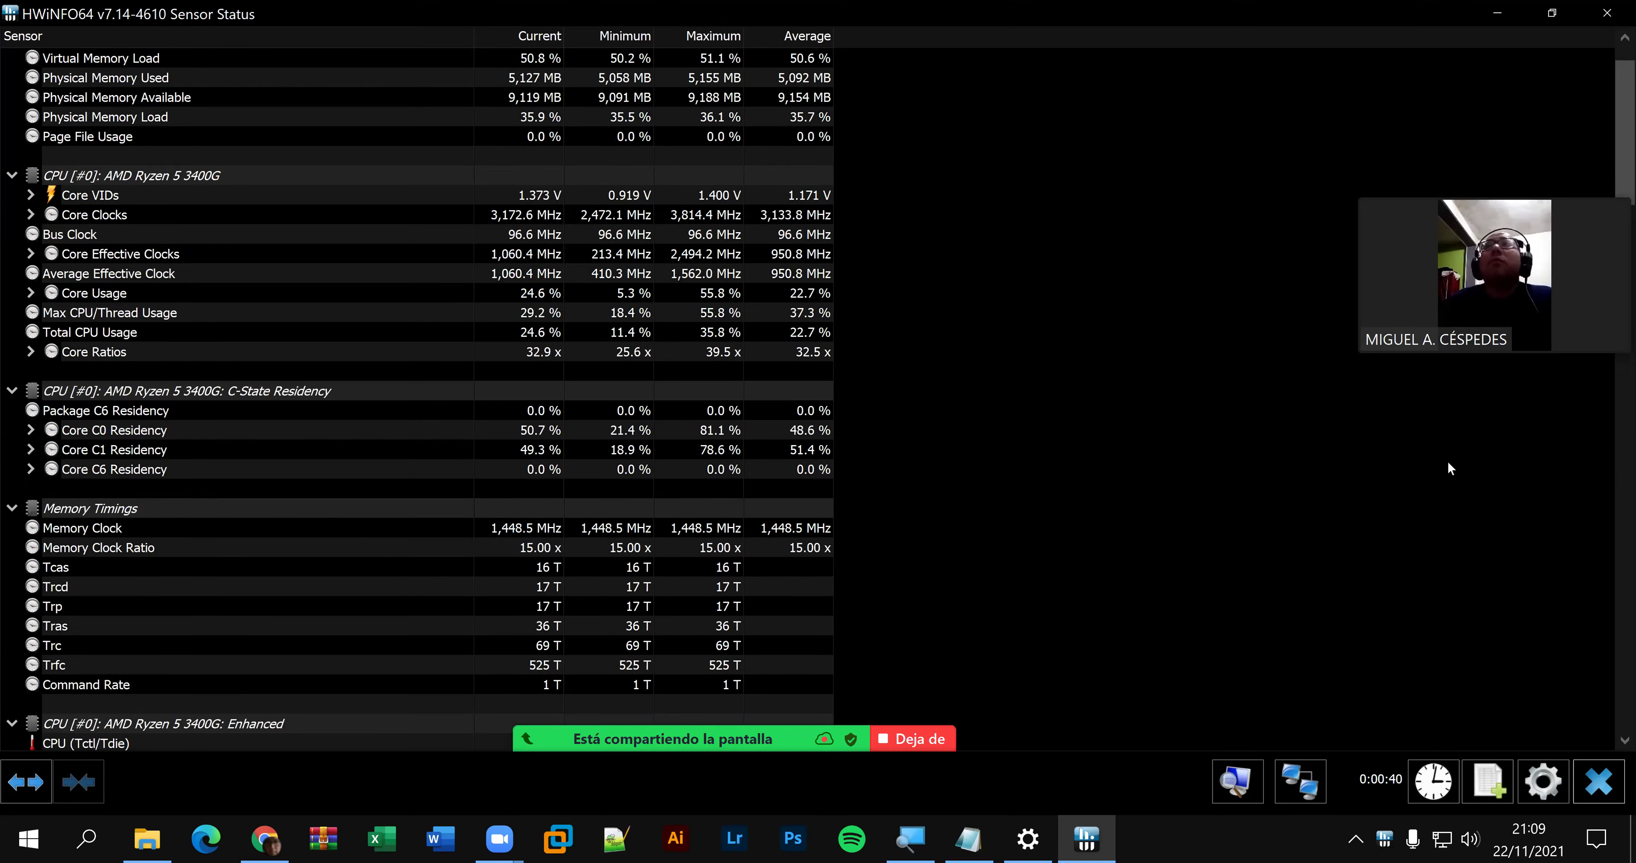
scroll(1443, 462, "down", 3)
scroll(1334, 593, "down", 4)
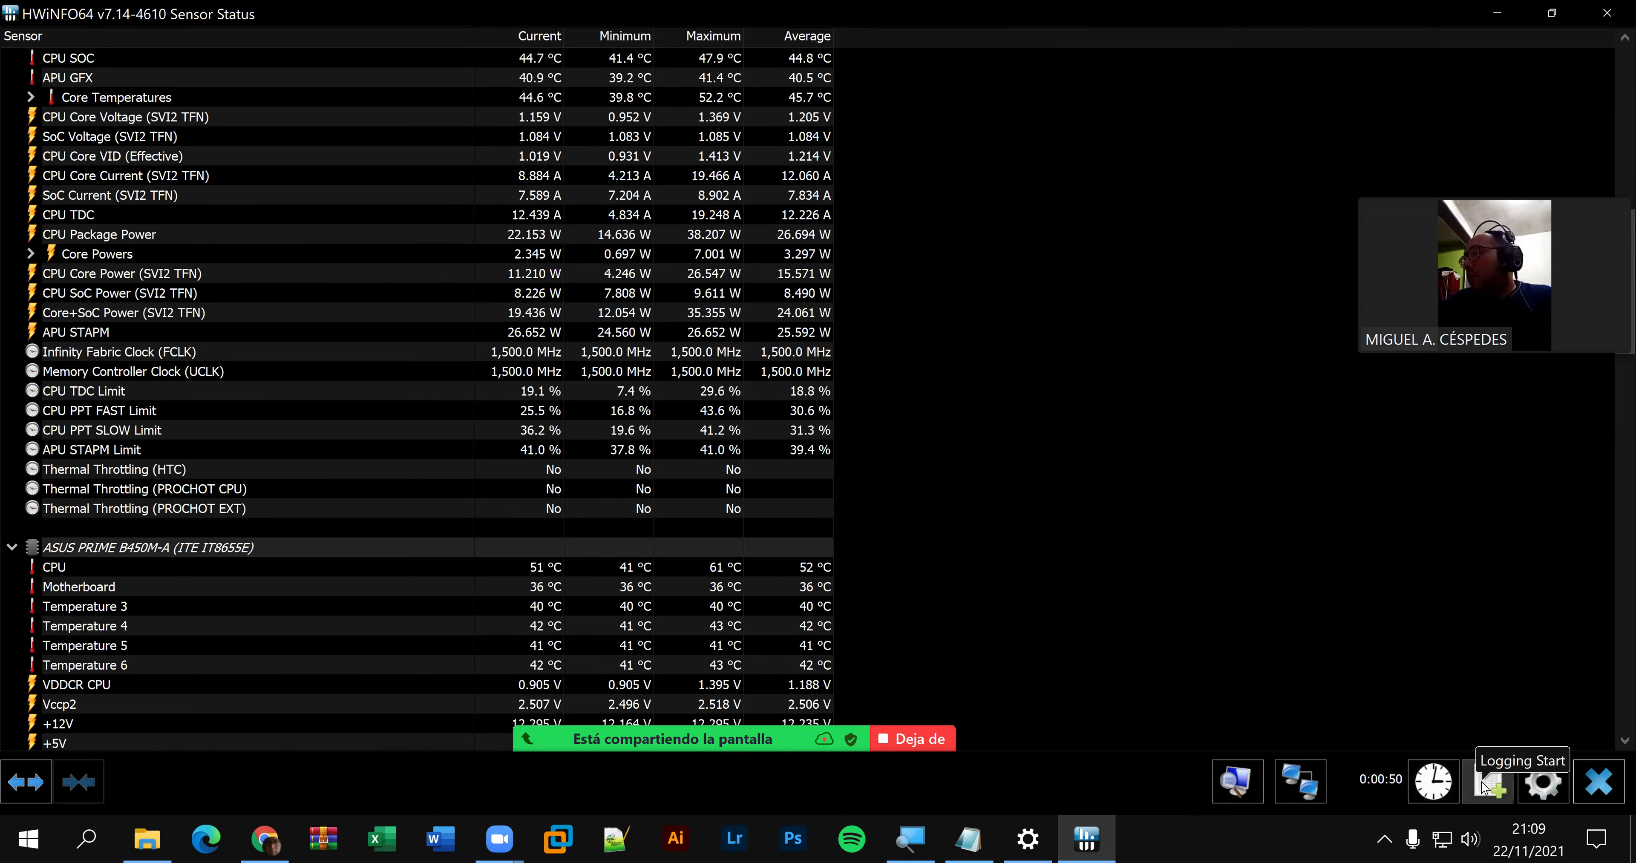
left_click(1554, 791)
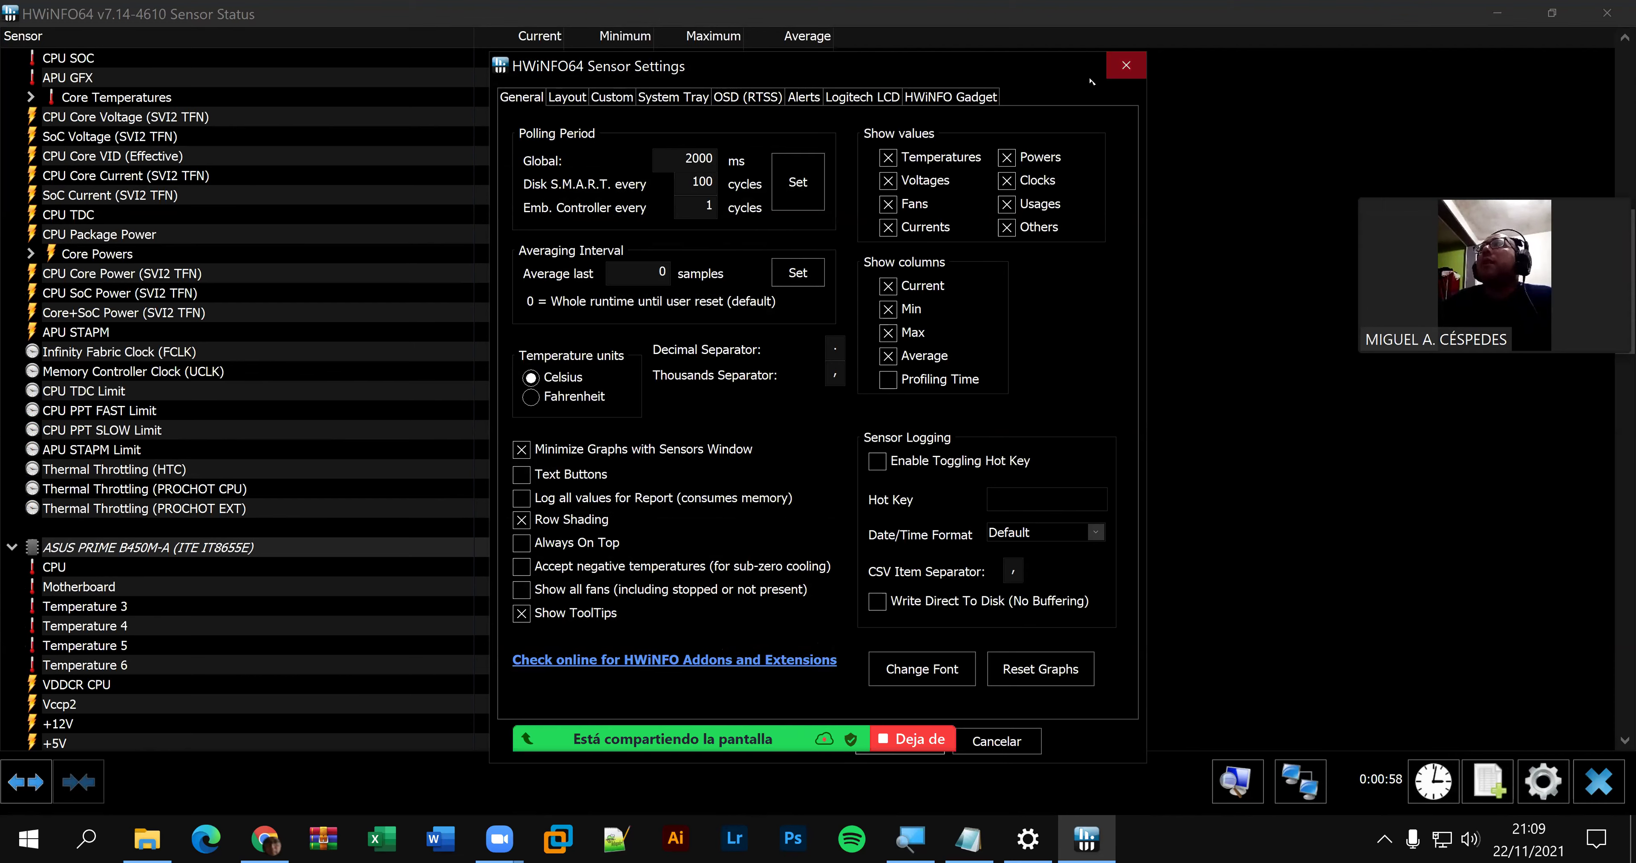
left_click(1127, 68)
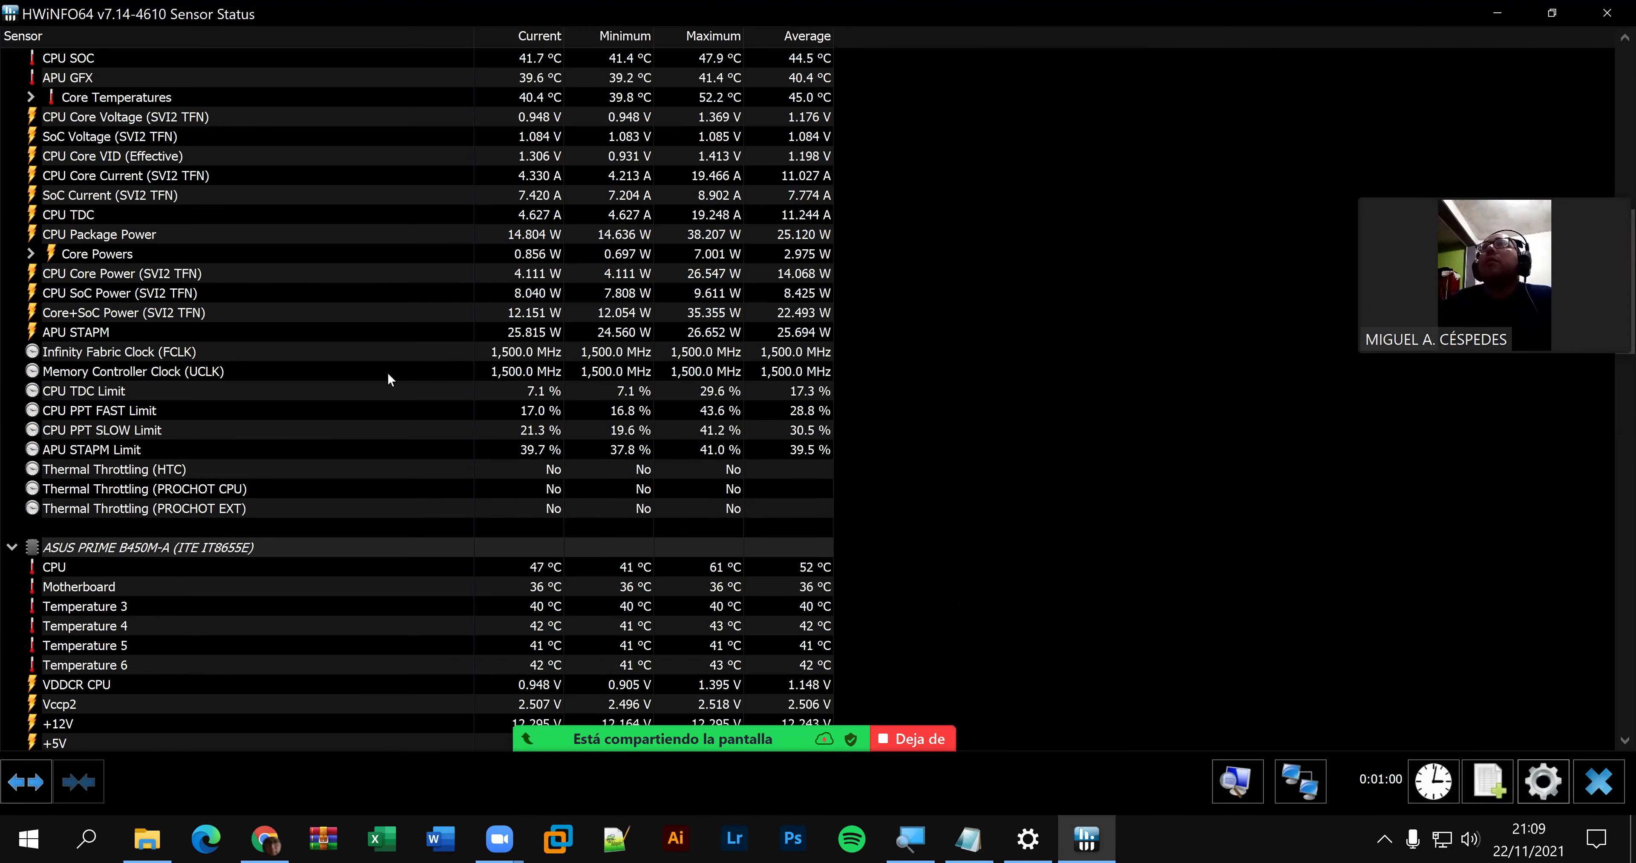
- Try reordering the Thermal Throttling (PROCHOT CPU) reading, and keep the sensor items in fixed order
scroll(375, 575, "down", 2)
scroll(375, 575, "up", 1)
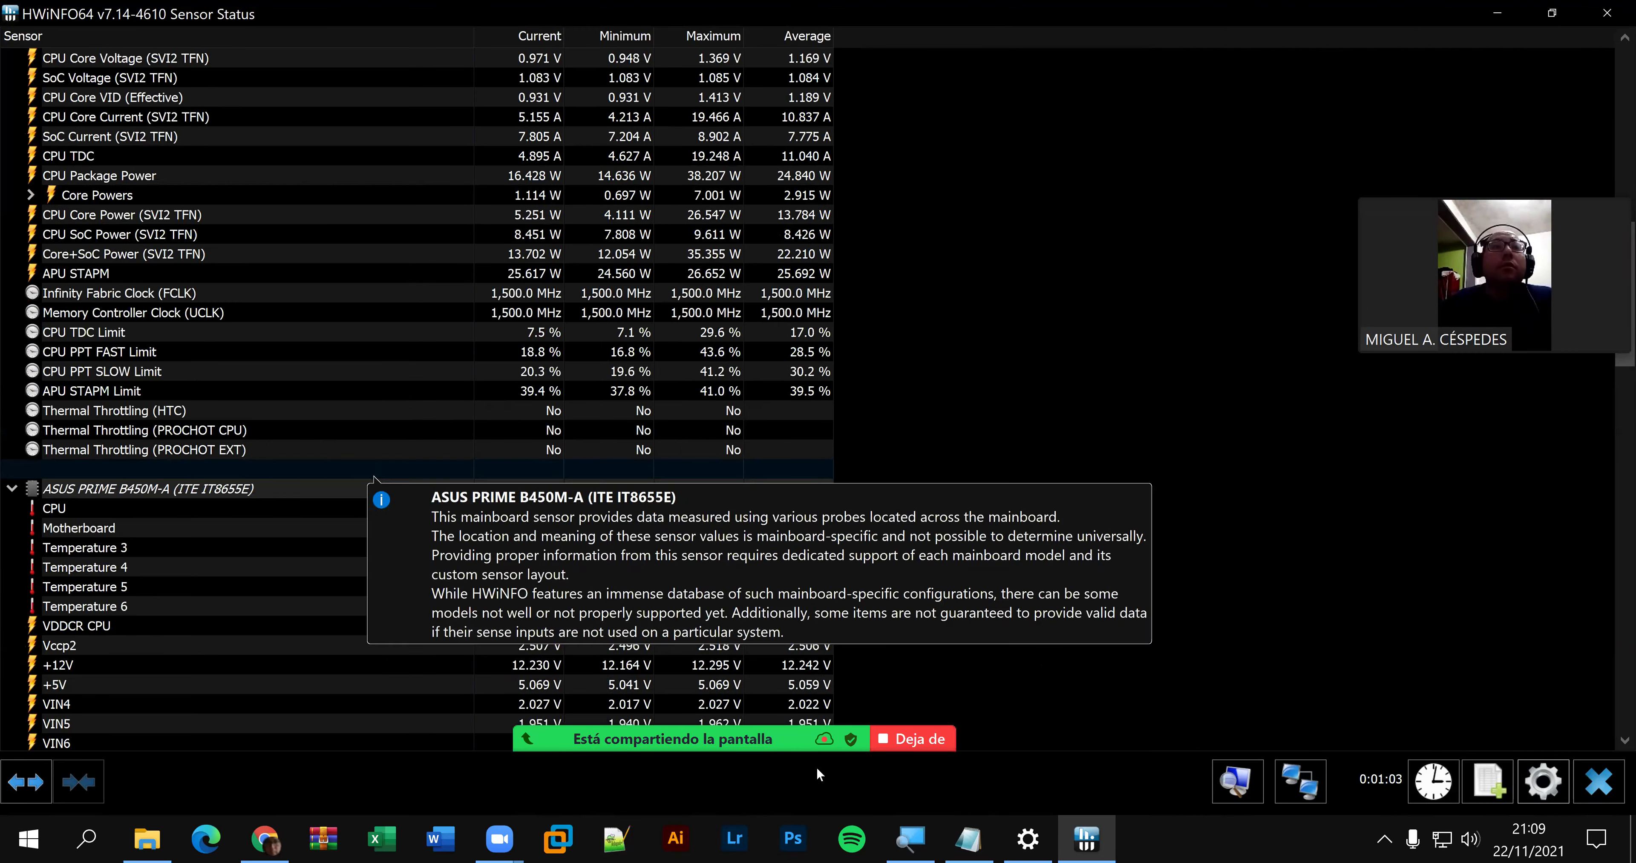
left_click_drag(312, 428, 285, 484)
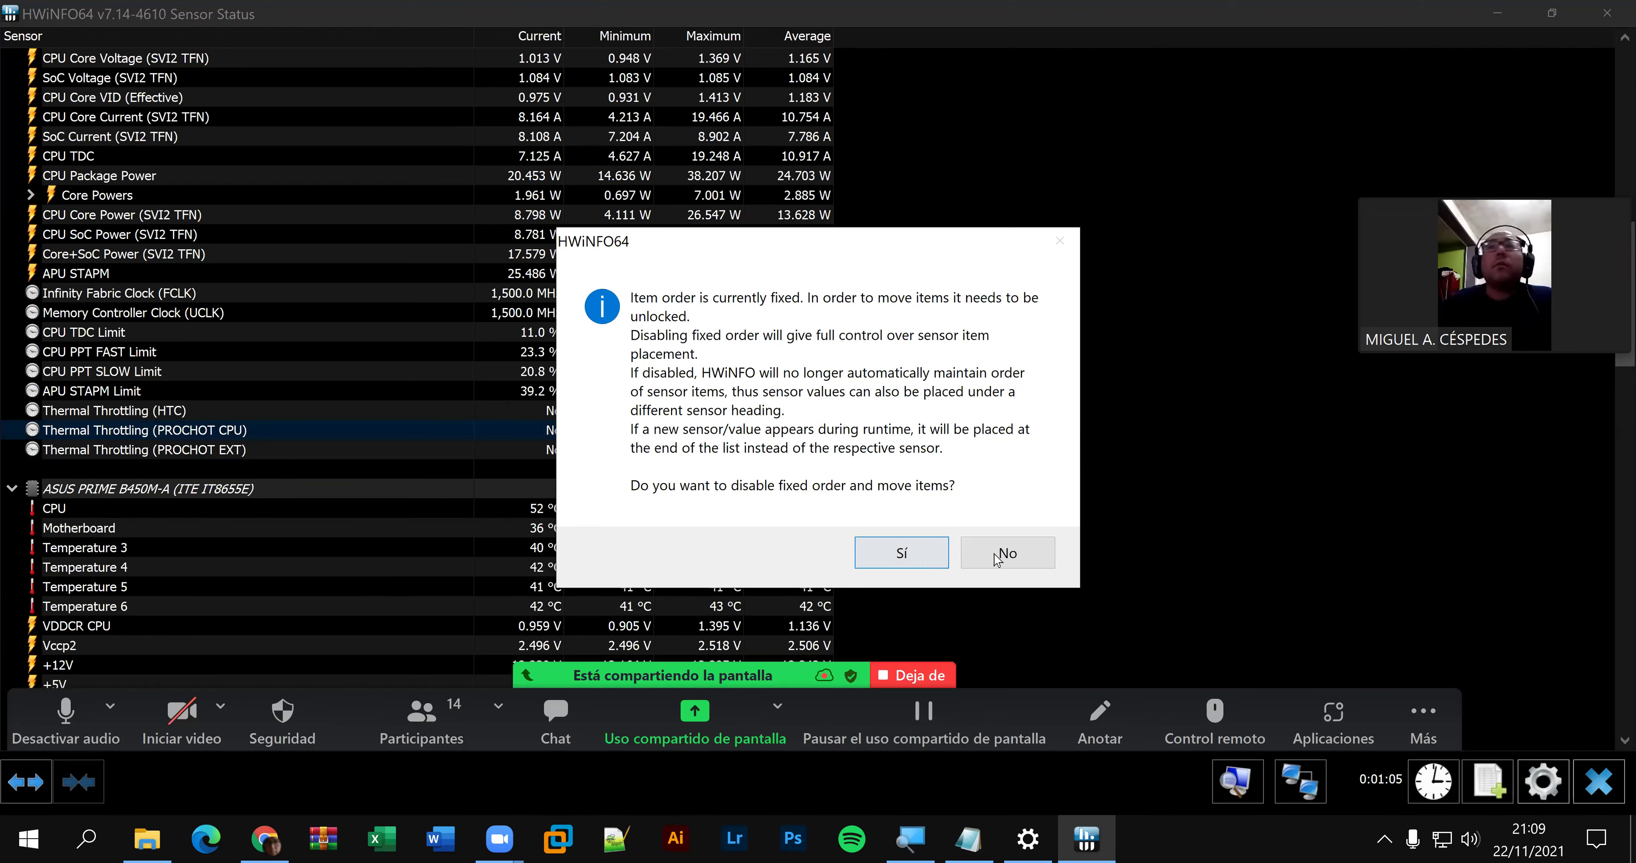
left_click(1000, 559)
- Look through all the sensor readings down and back to the top, then close HWiNFO64
scroll(270, 481, "down", 3)
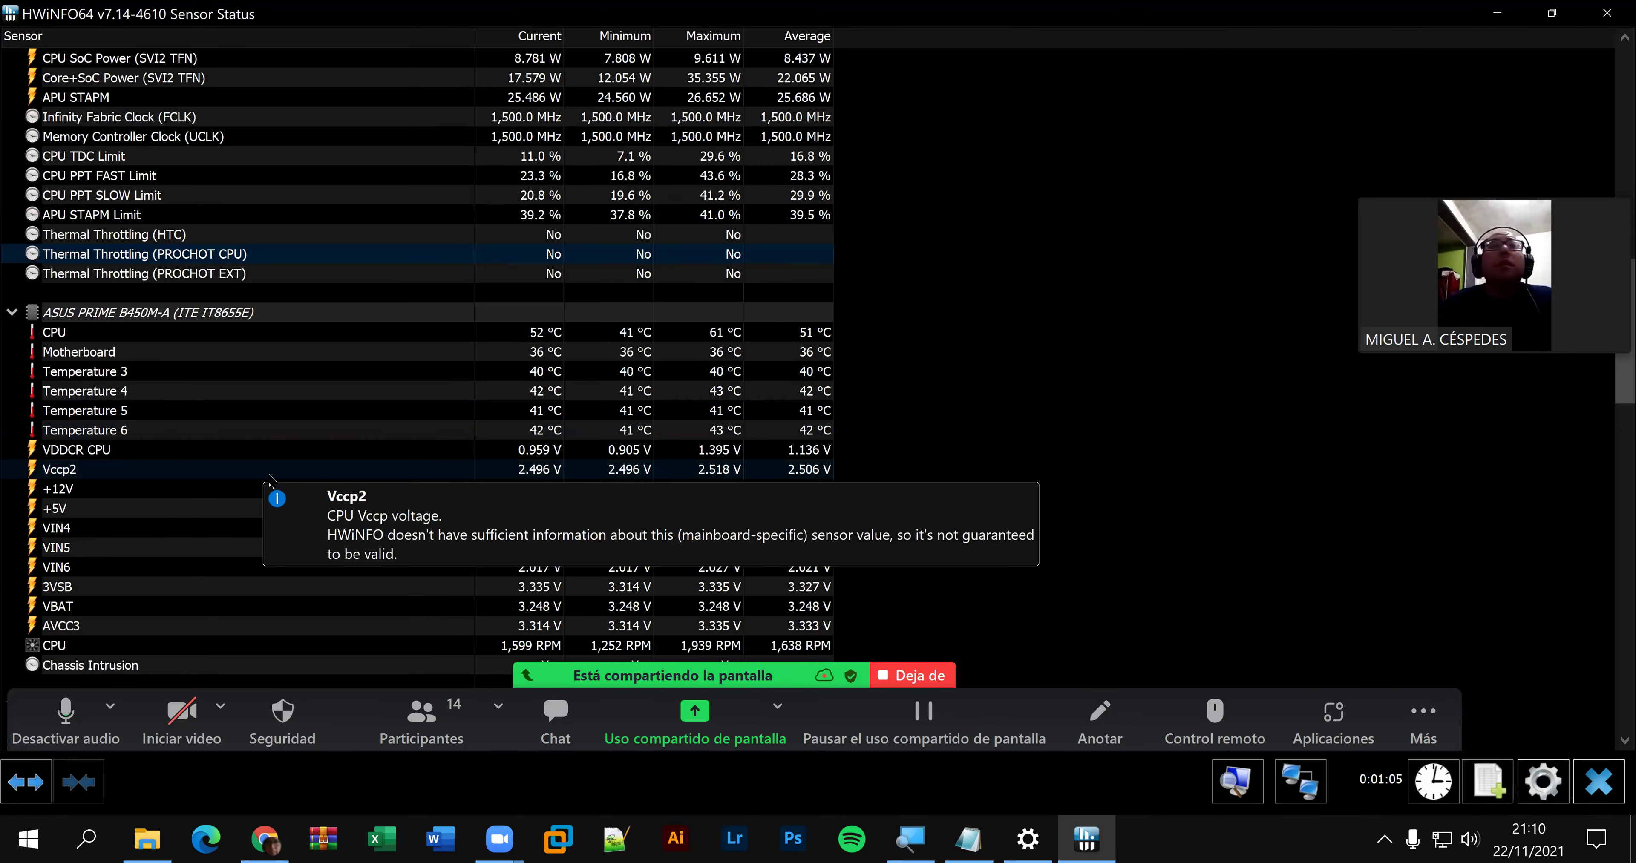
scroll(271, 480, "down", 12)
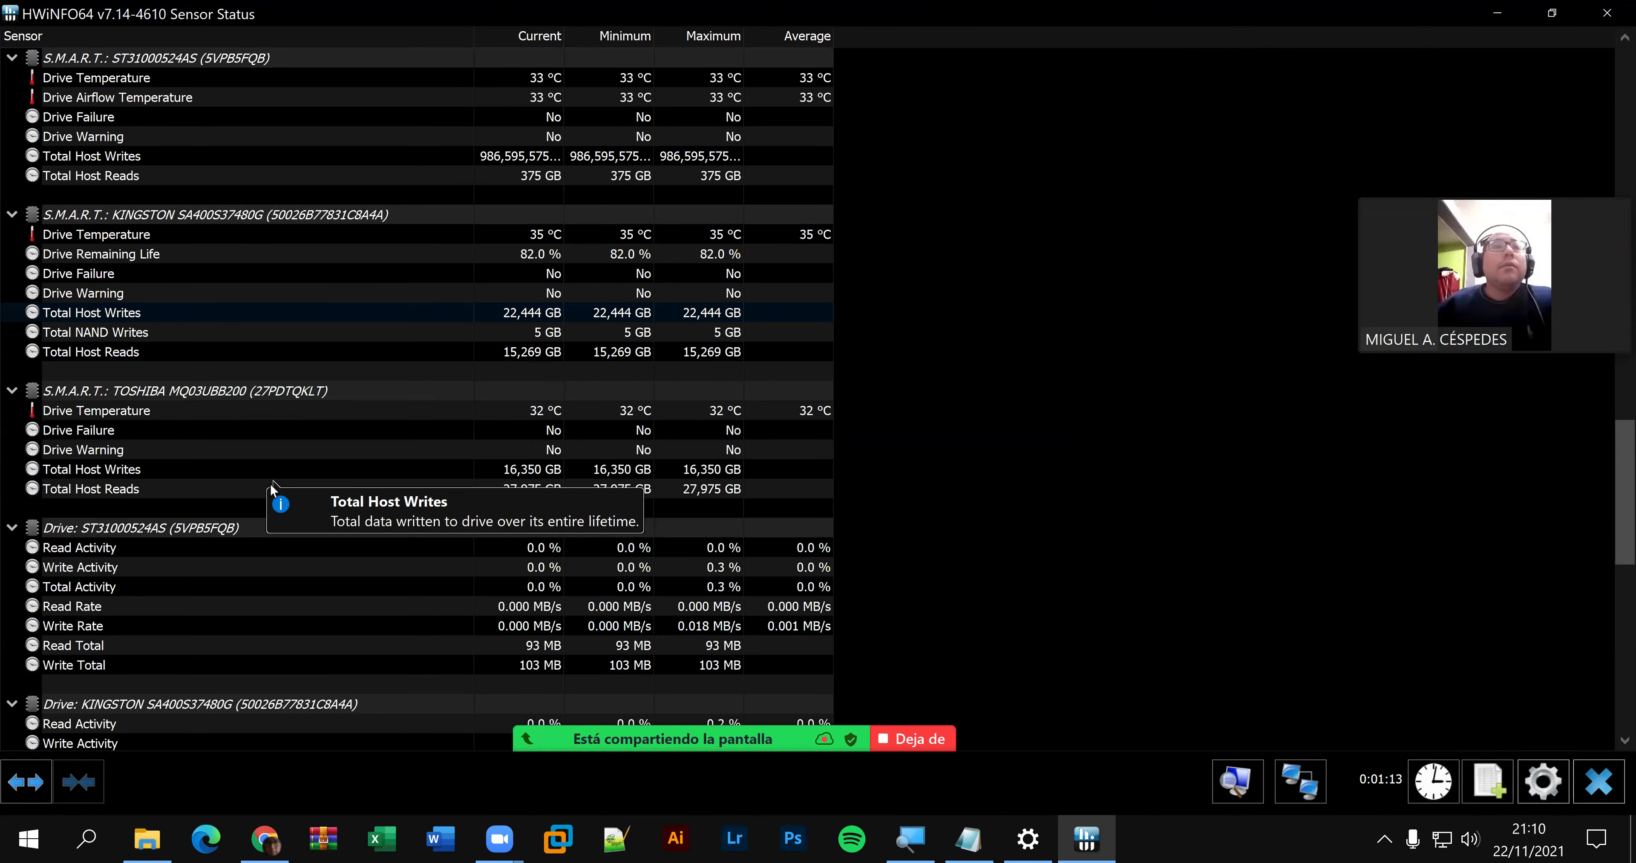
scroll(272, 489, "down", 12)
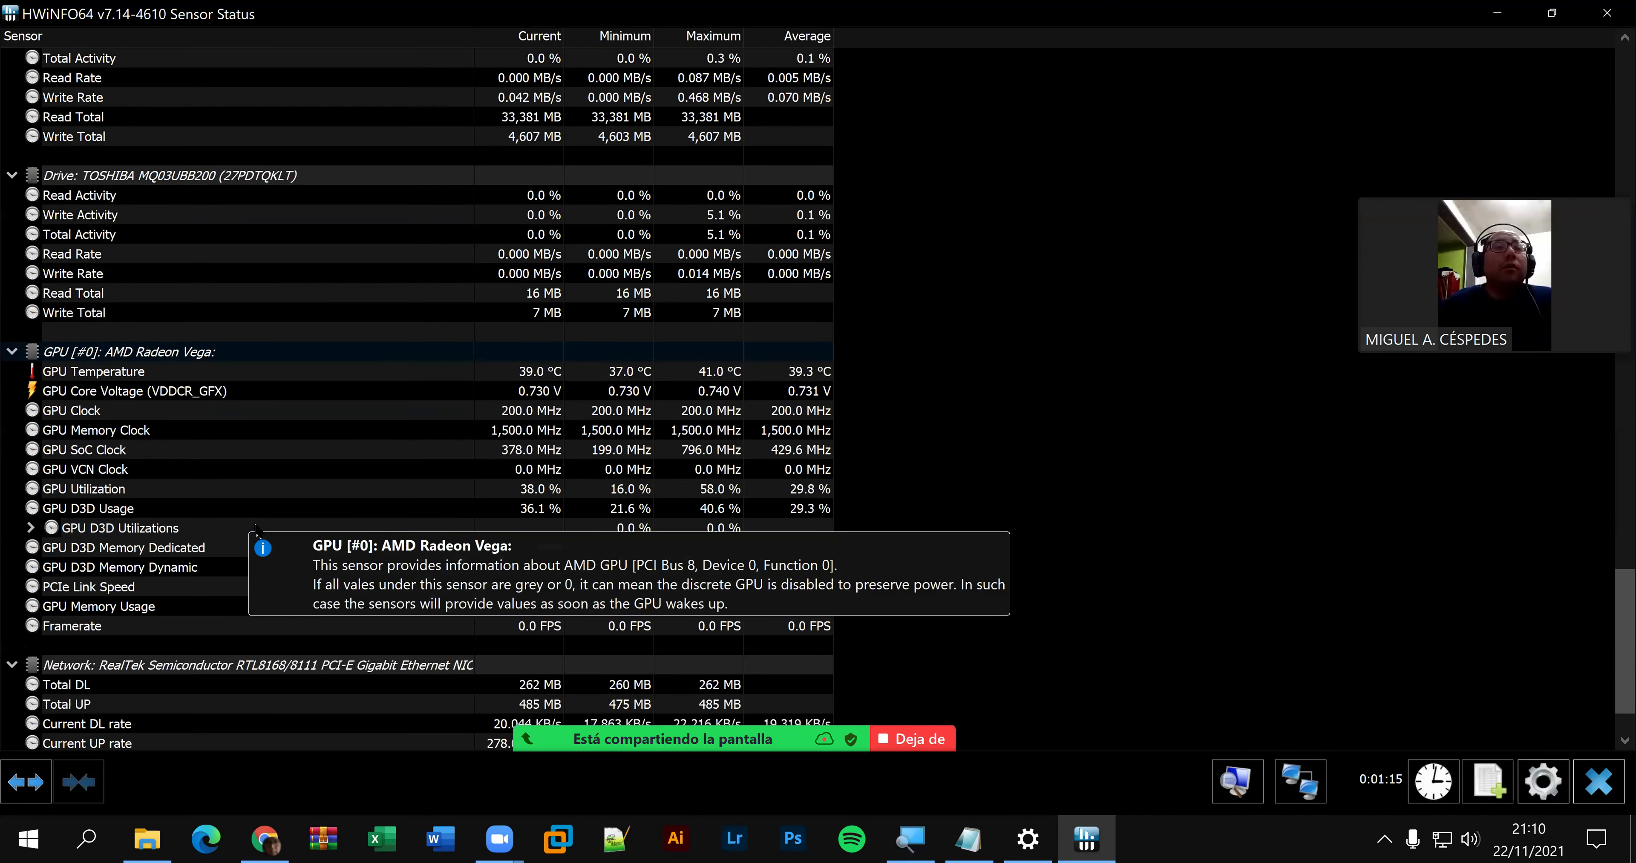
scroll(260, 525, "down", 1)
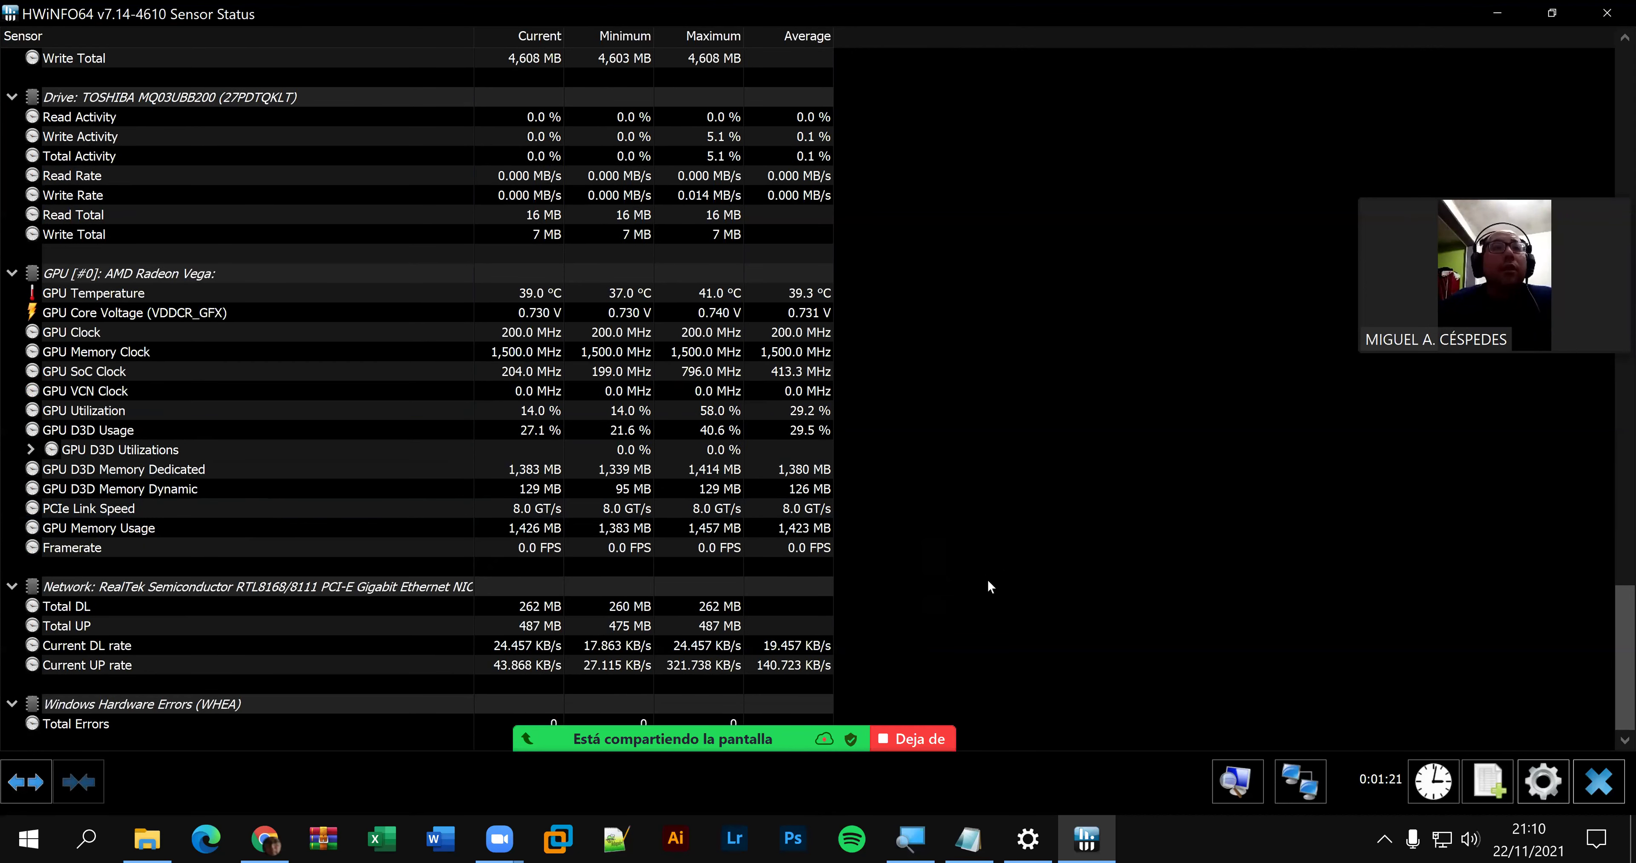
scroll(989, 587, "up", 15)
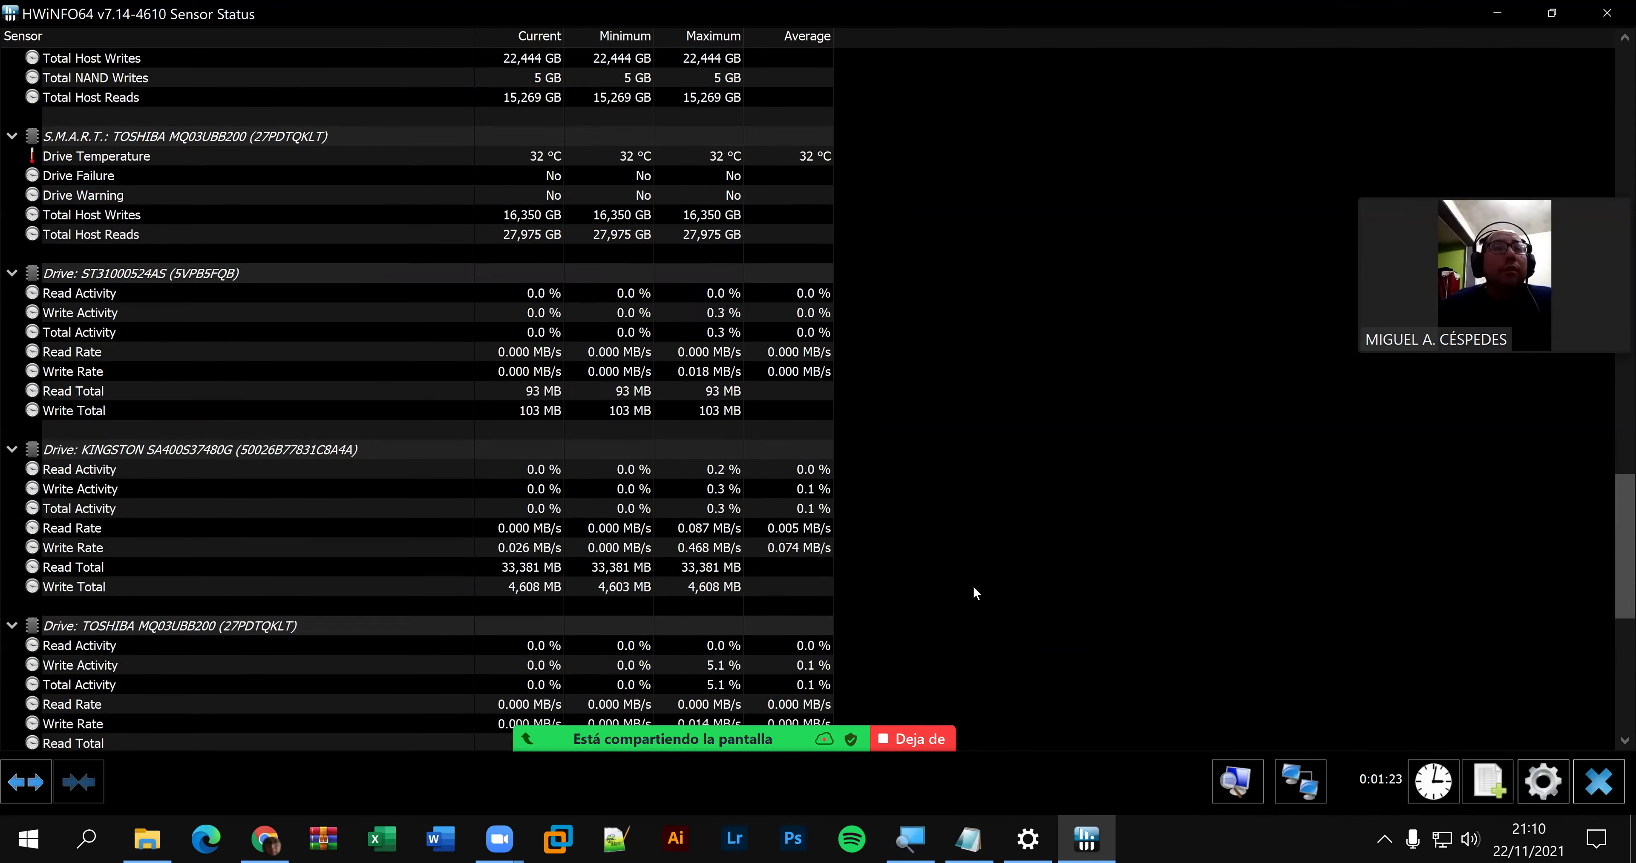
scroll(951, 599, "up", 11)
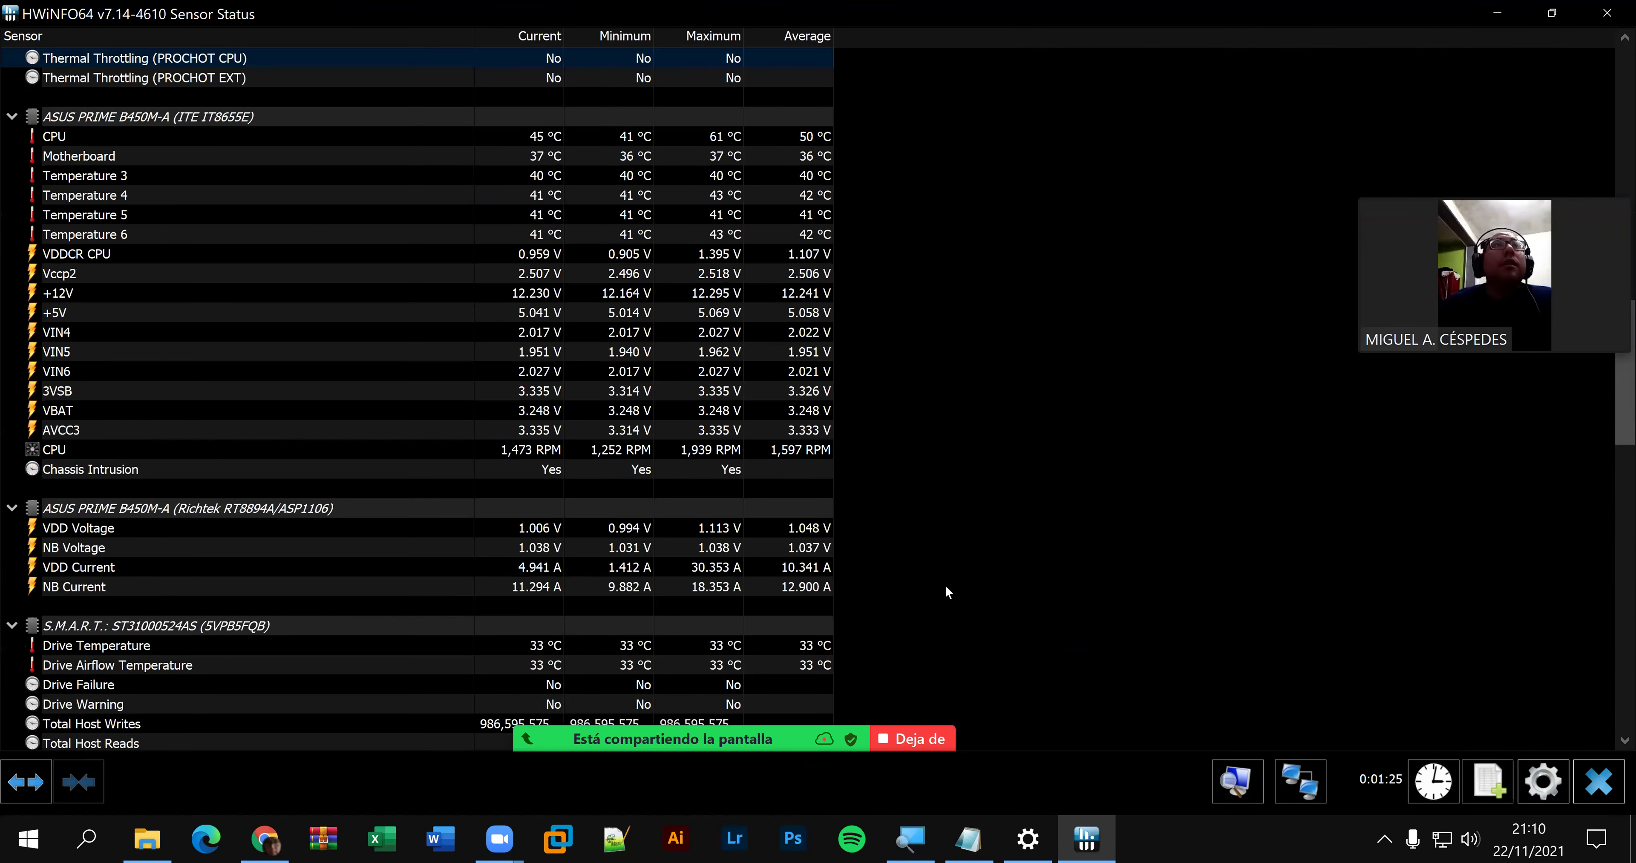
scroll(943, 593, "up", 7)
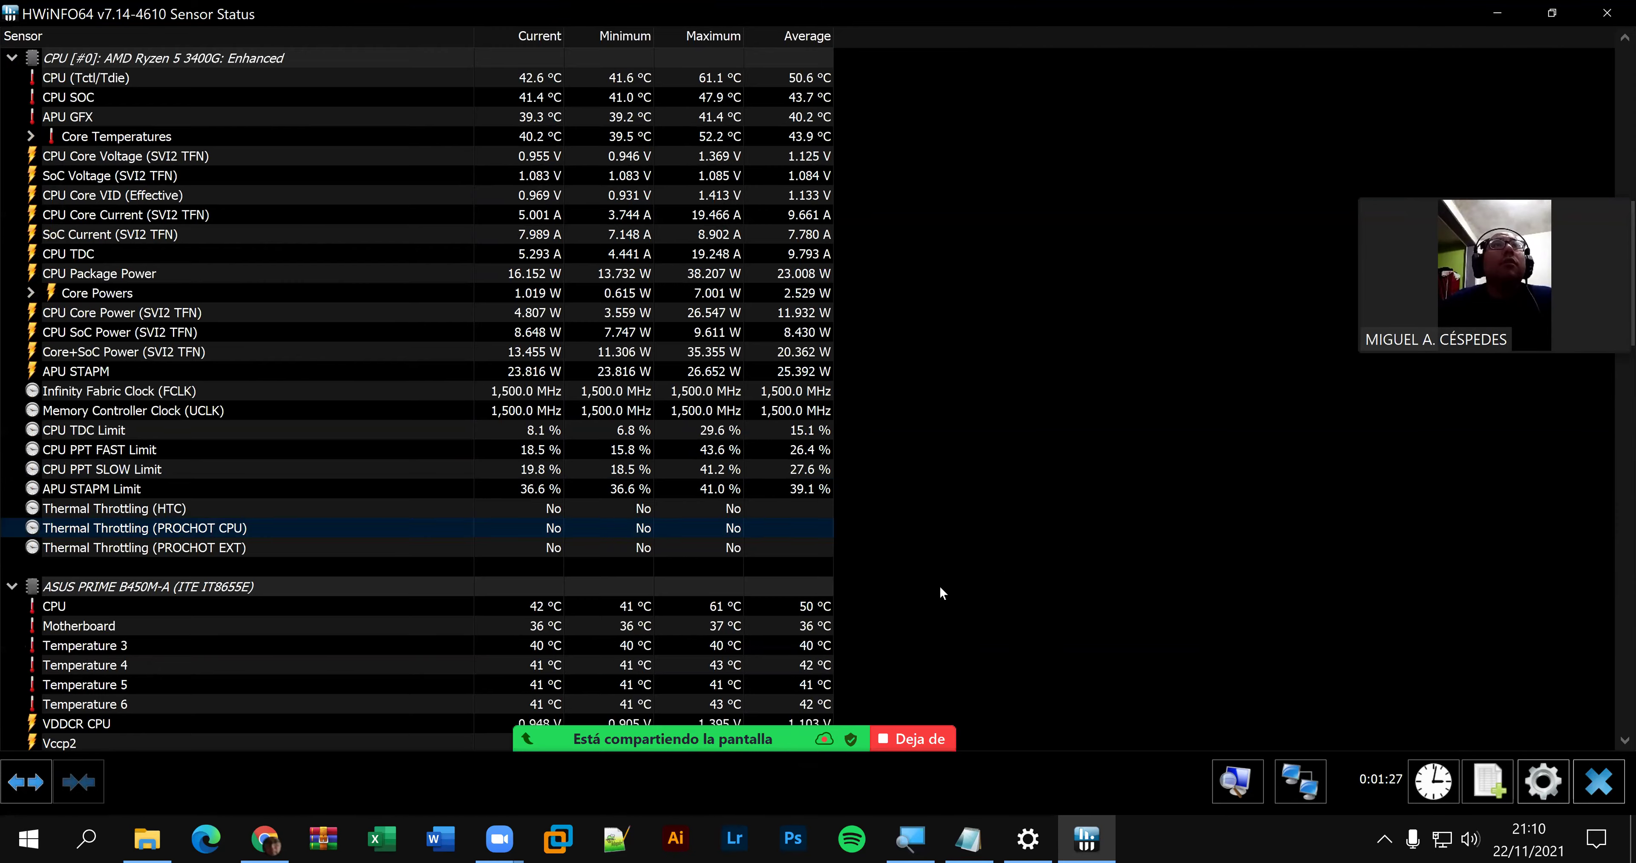
scroll(937, 594, "up", 7)
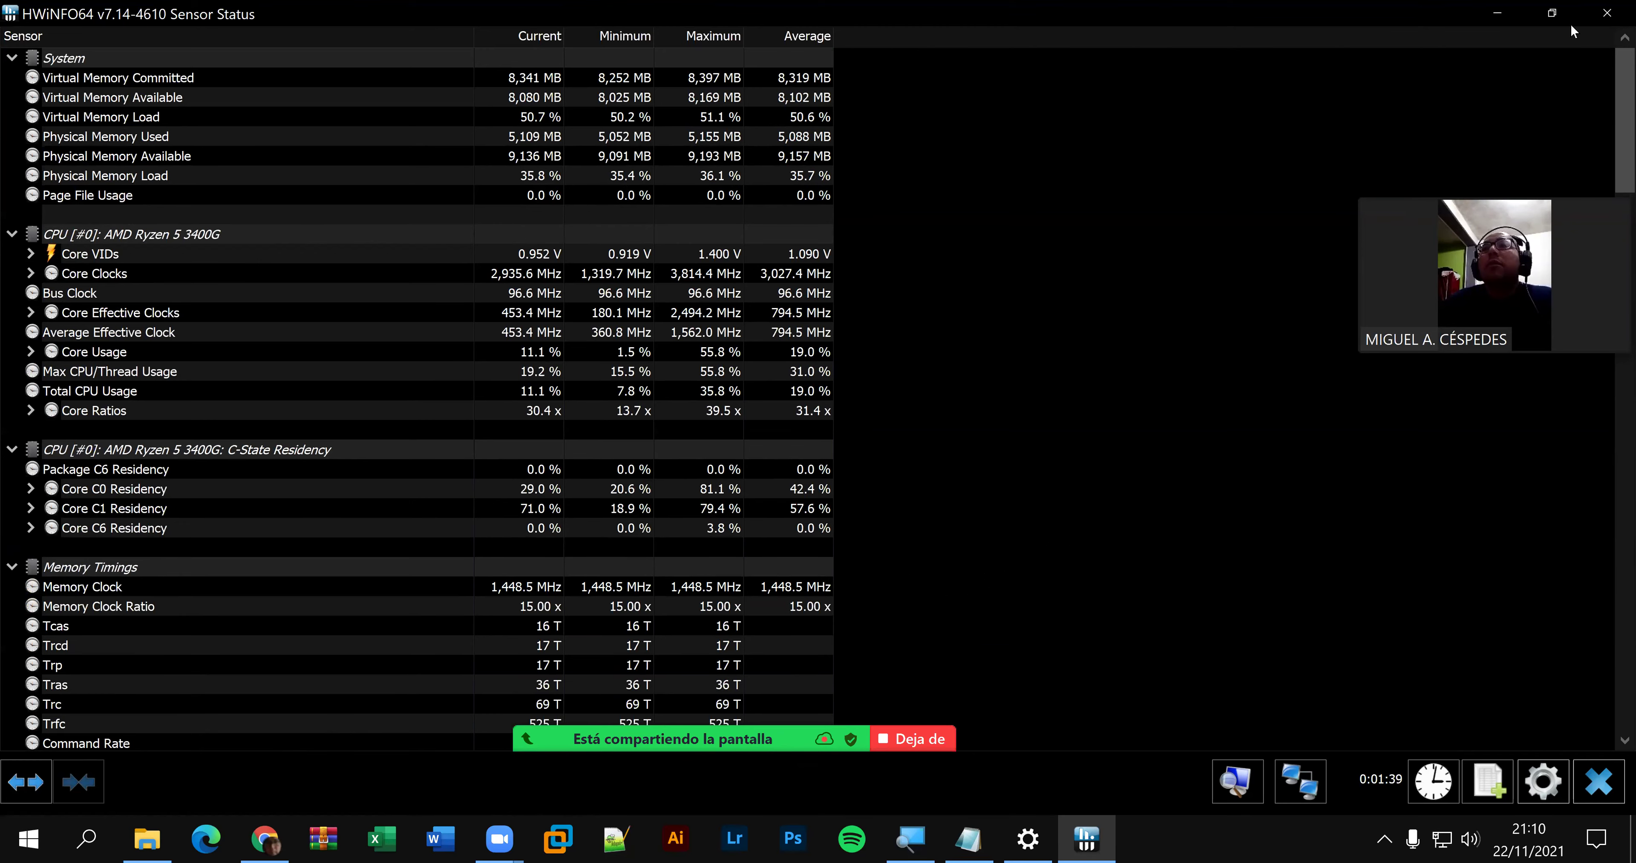
left_click(1611, 19)
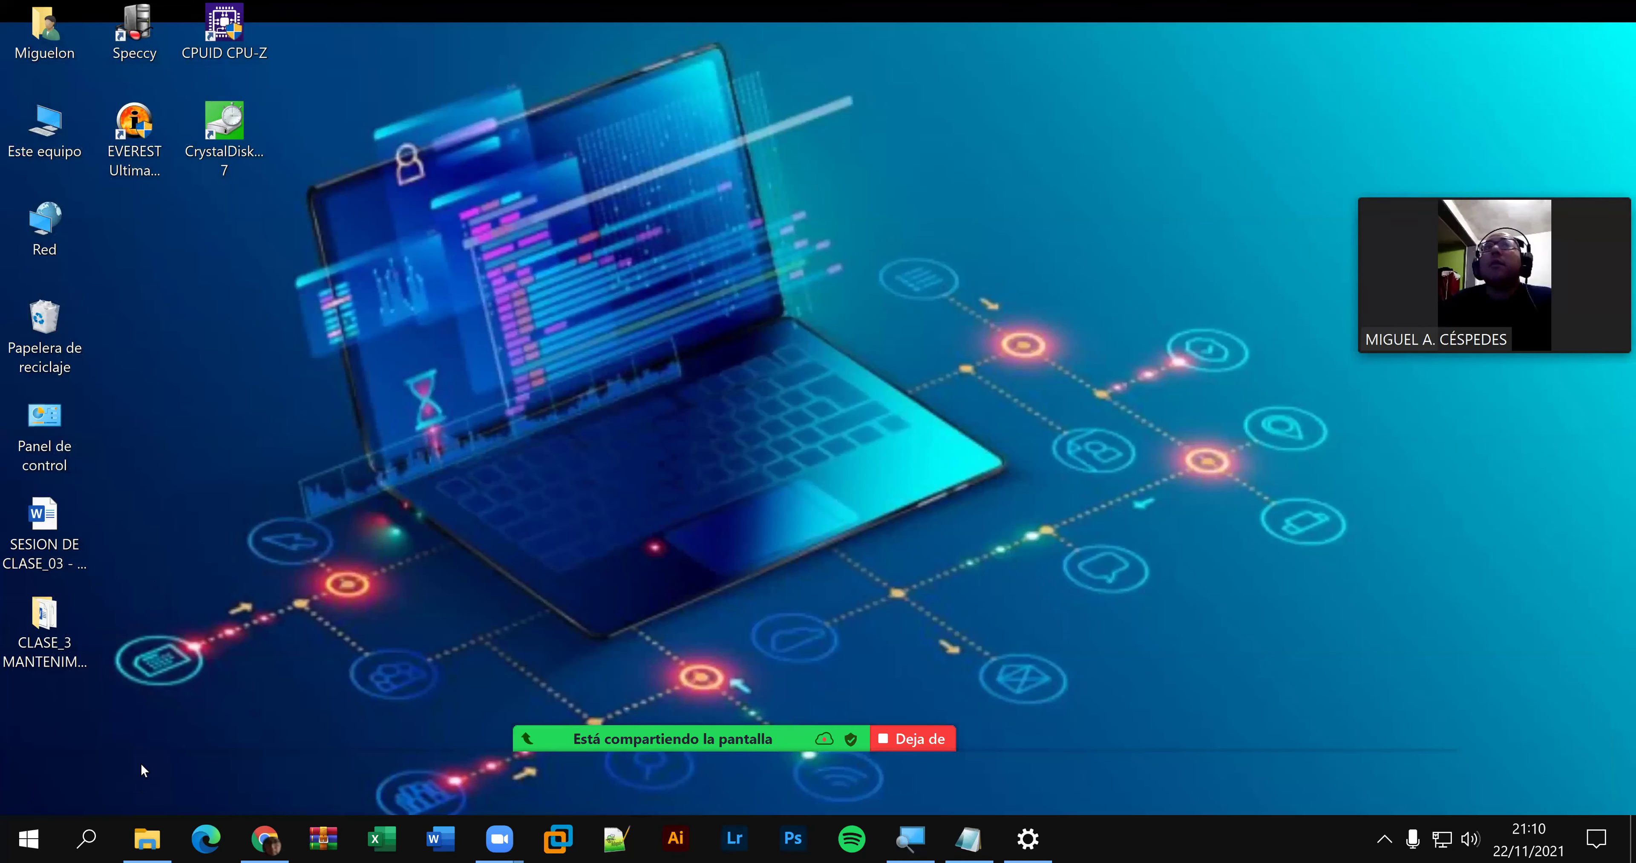
- Close the PROGRAMAS folder window from the taskbar so the desktop shortcuts show
mouse_move(150, 844)
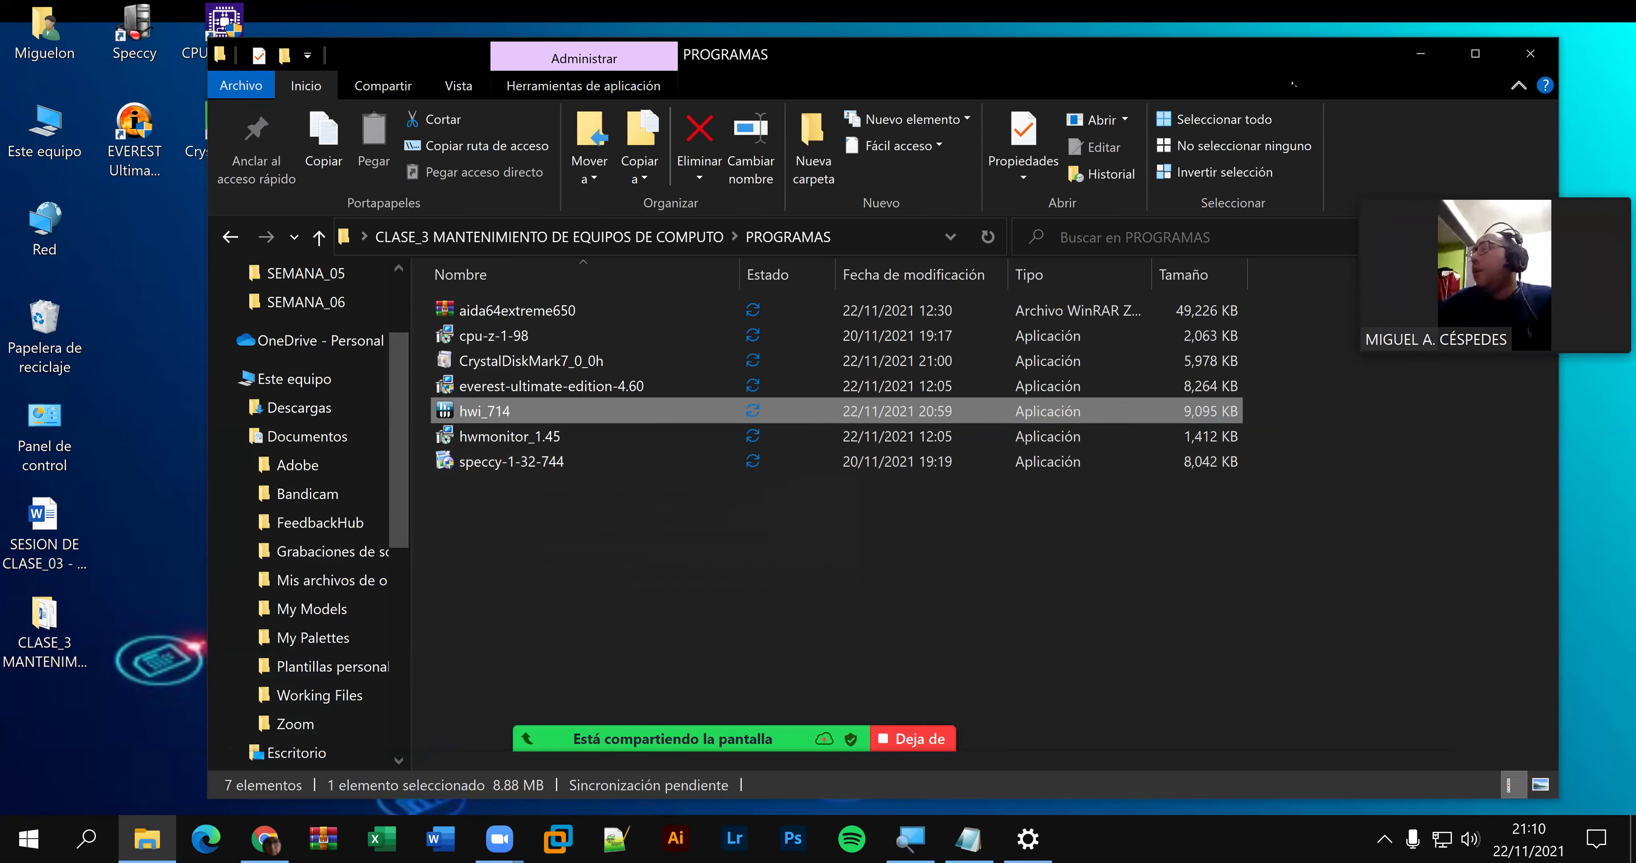
left_click(1531, 54)
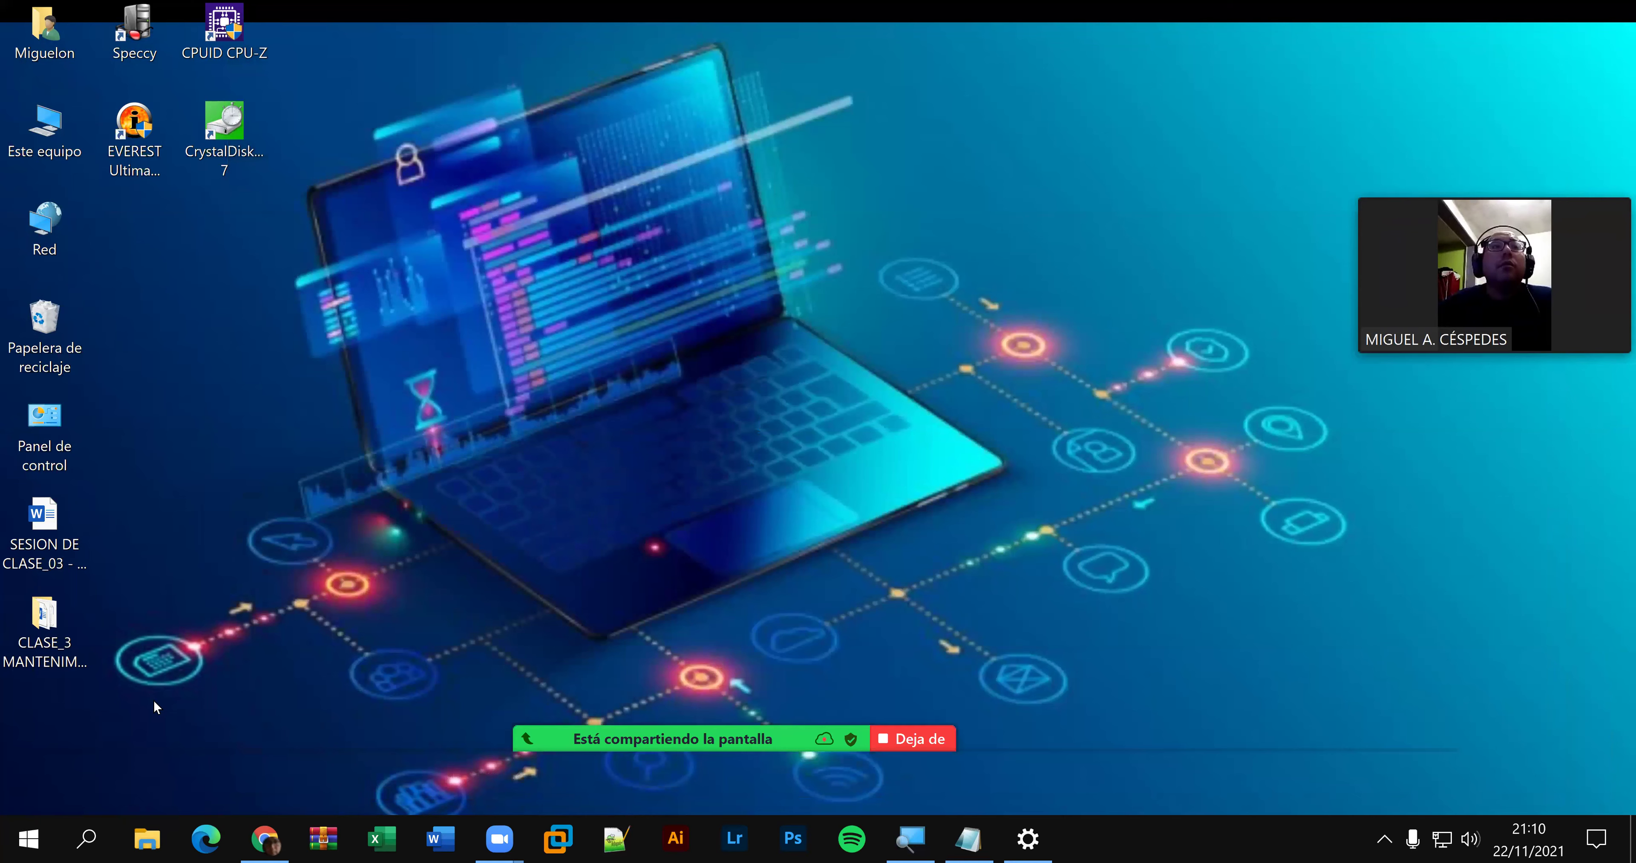
- Select the class document and the CLASE_3 folder on the desktop and delete them
left_click_drag(259, 730, 51, 537)
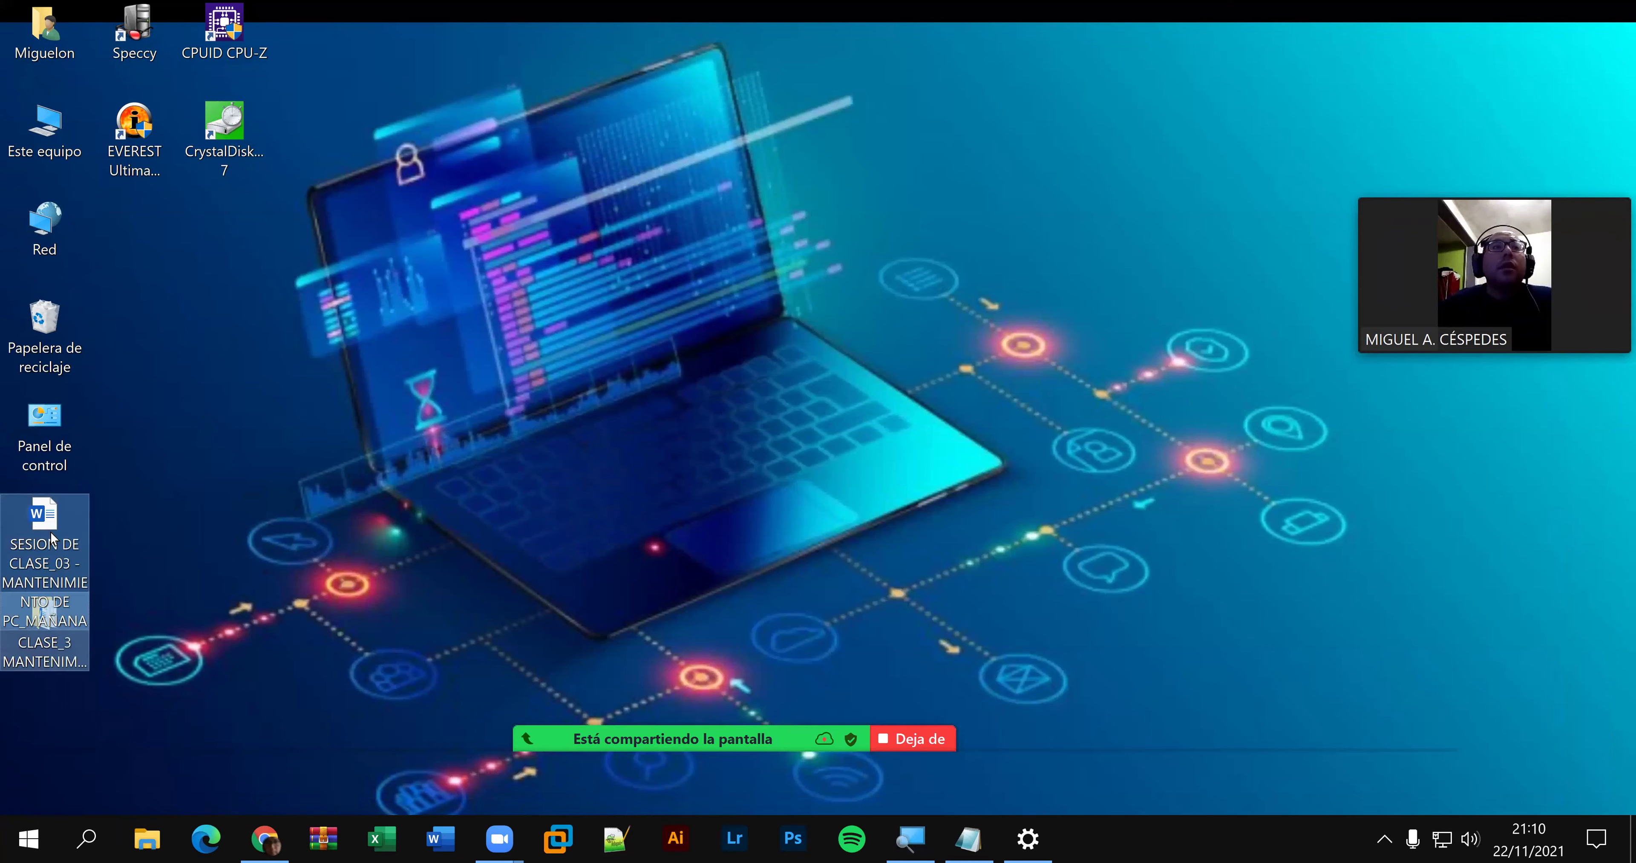
right_click(50, 531)
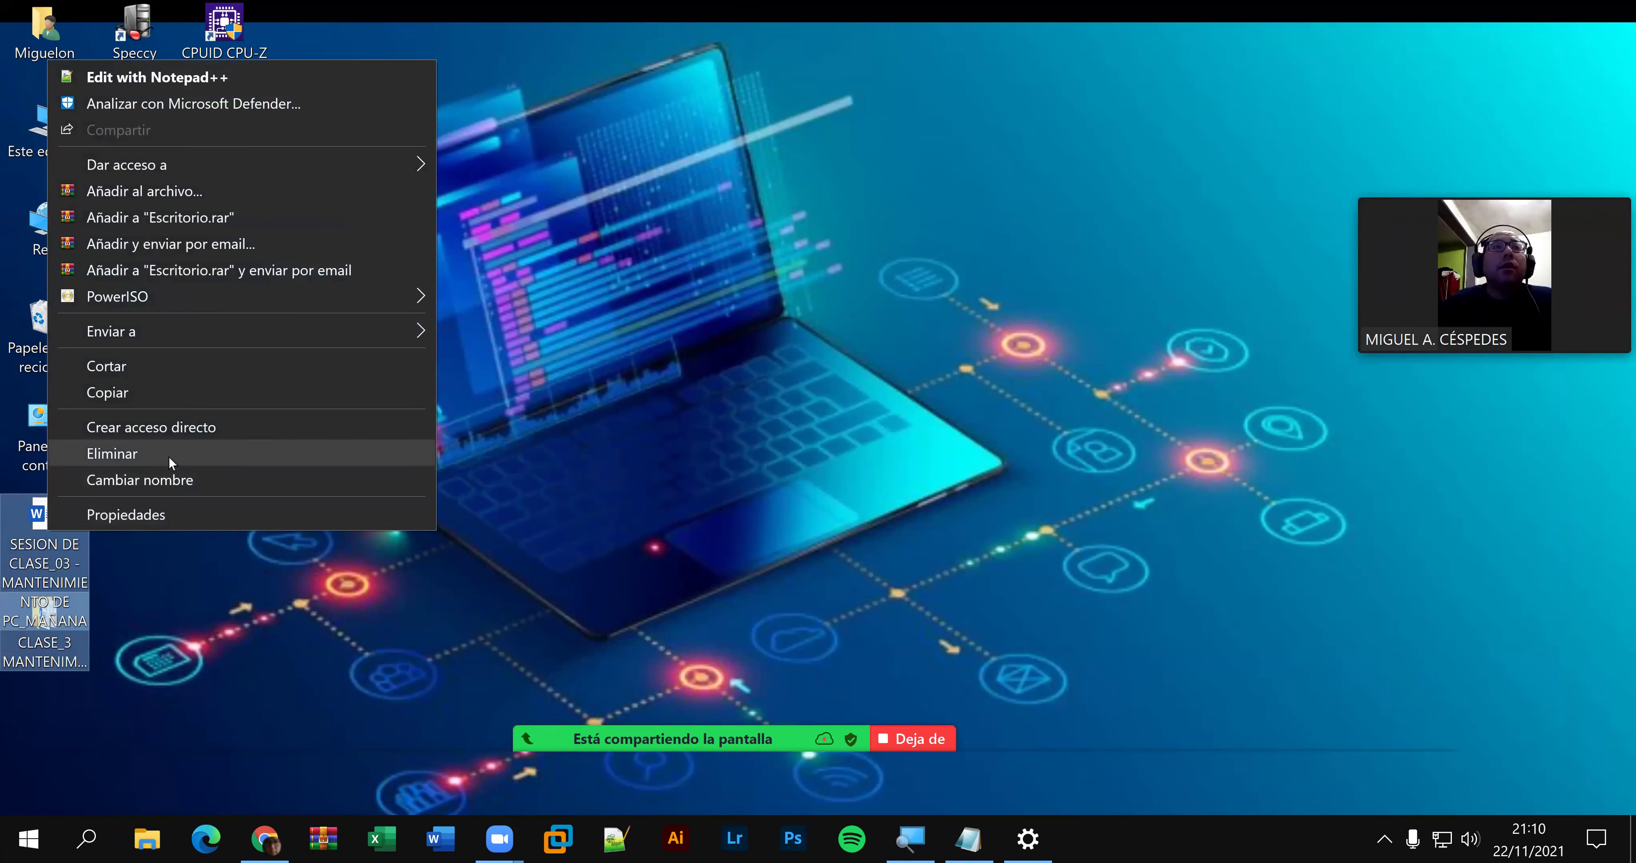
left_click(169, 456)
- Retry deleting the in-use CLASE_3 folder for all items, then cancel the 'Carpeta en uso' prompt
left_click(722, 522)
left_click(737, 551)
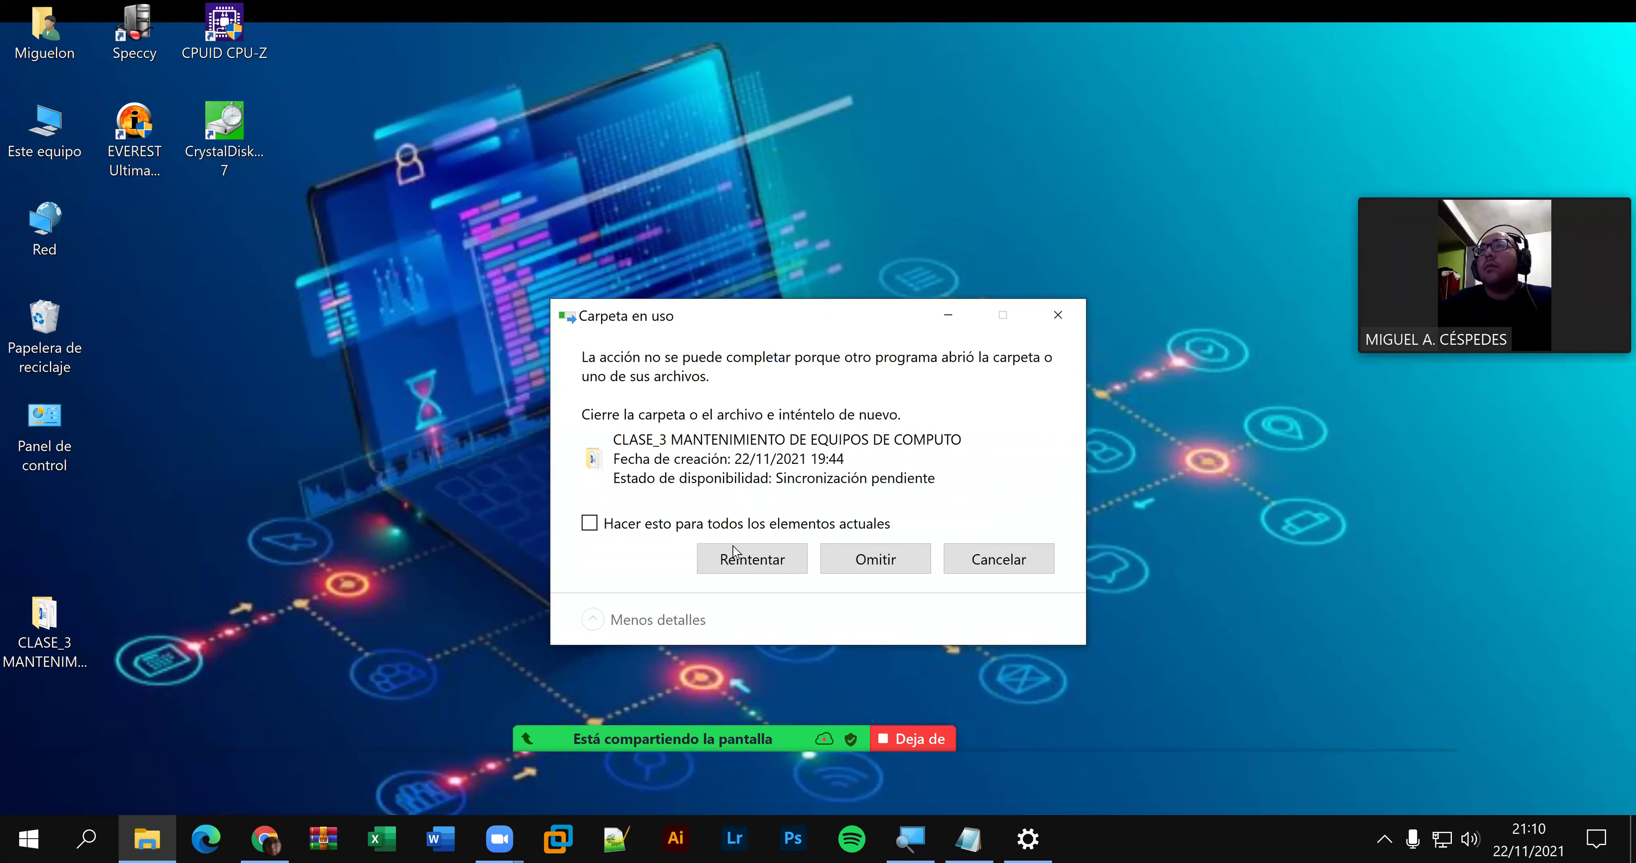
left_click(725, 526)
left_click(742, 559)
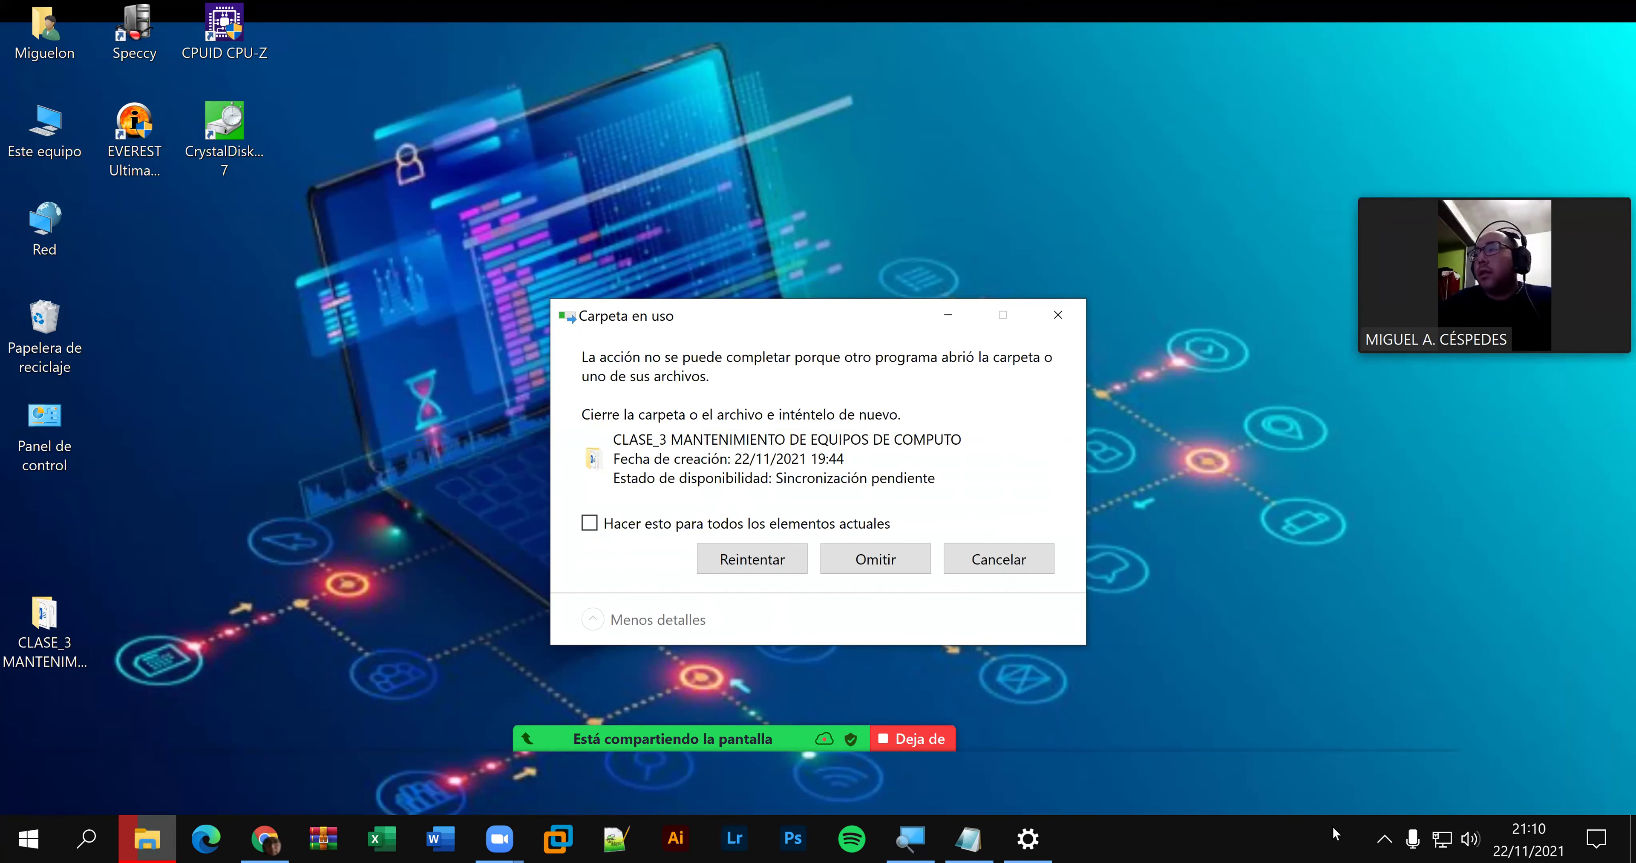
left_click(1382, 841)
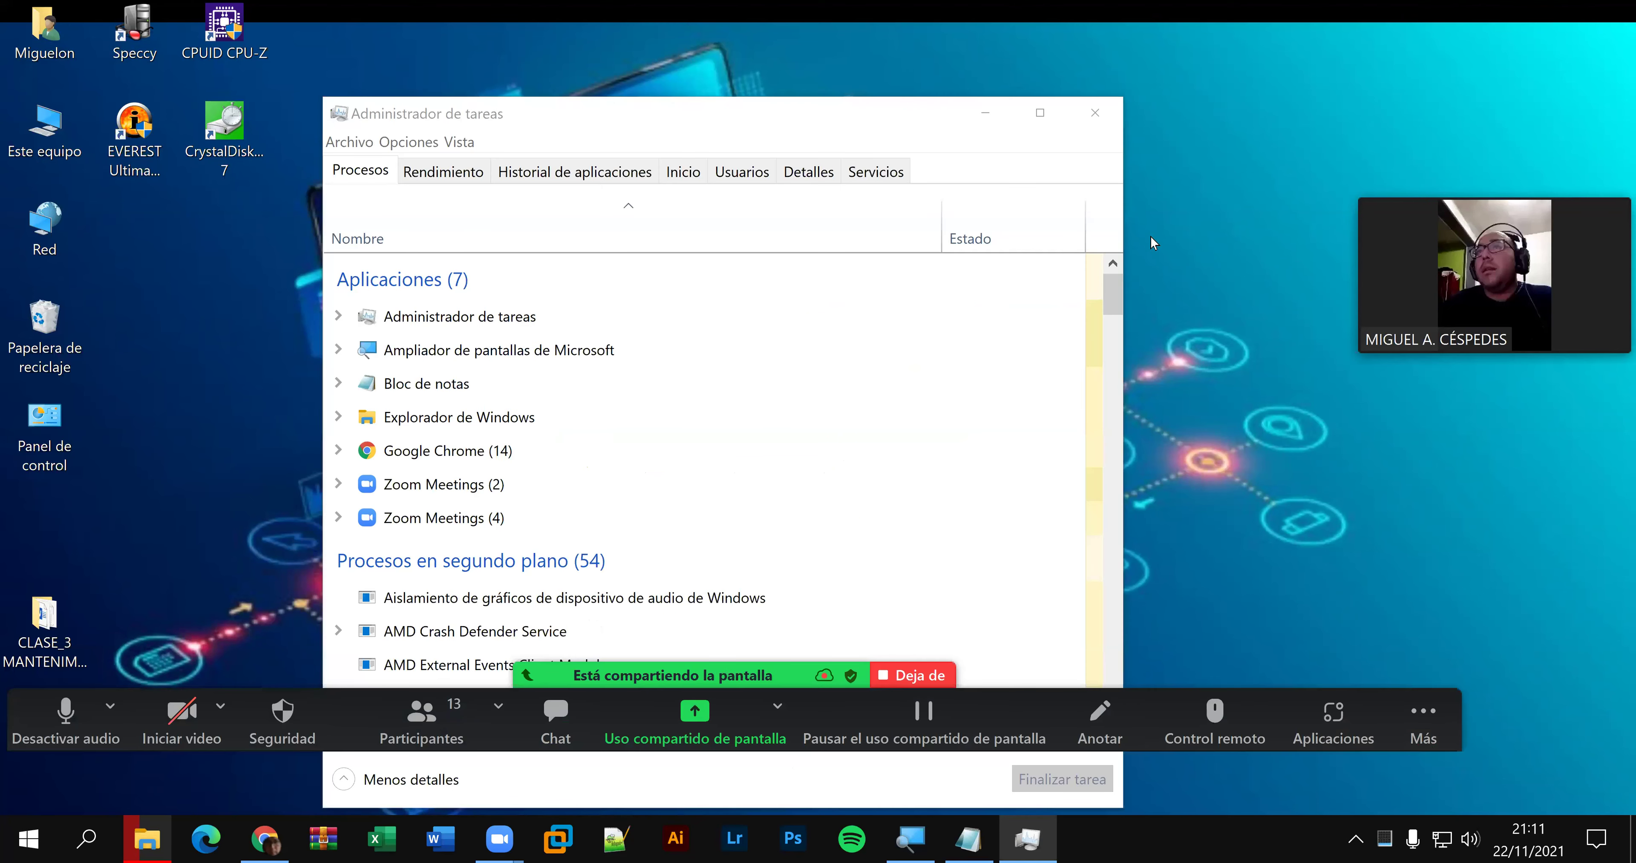
left_click(1103, 121)
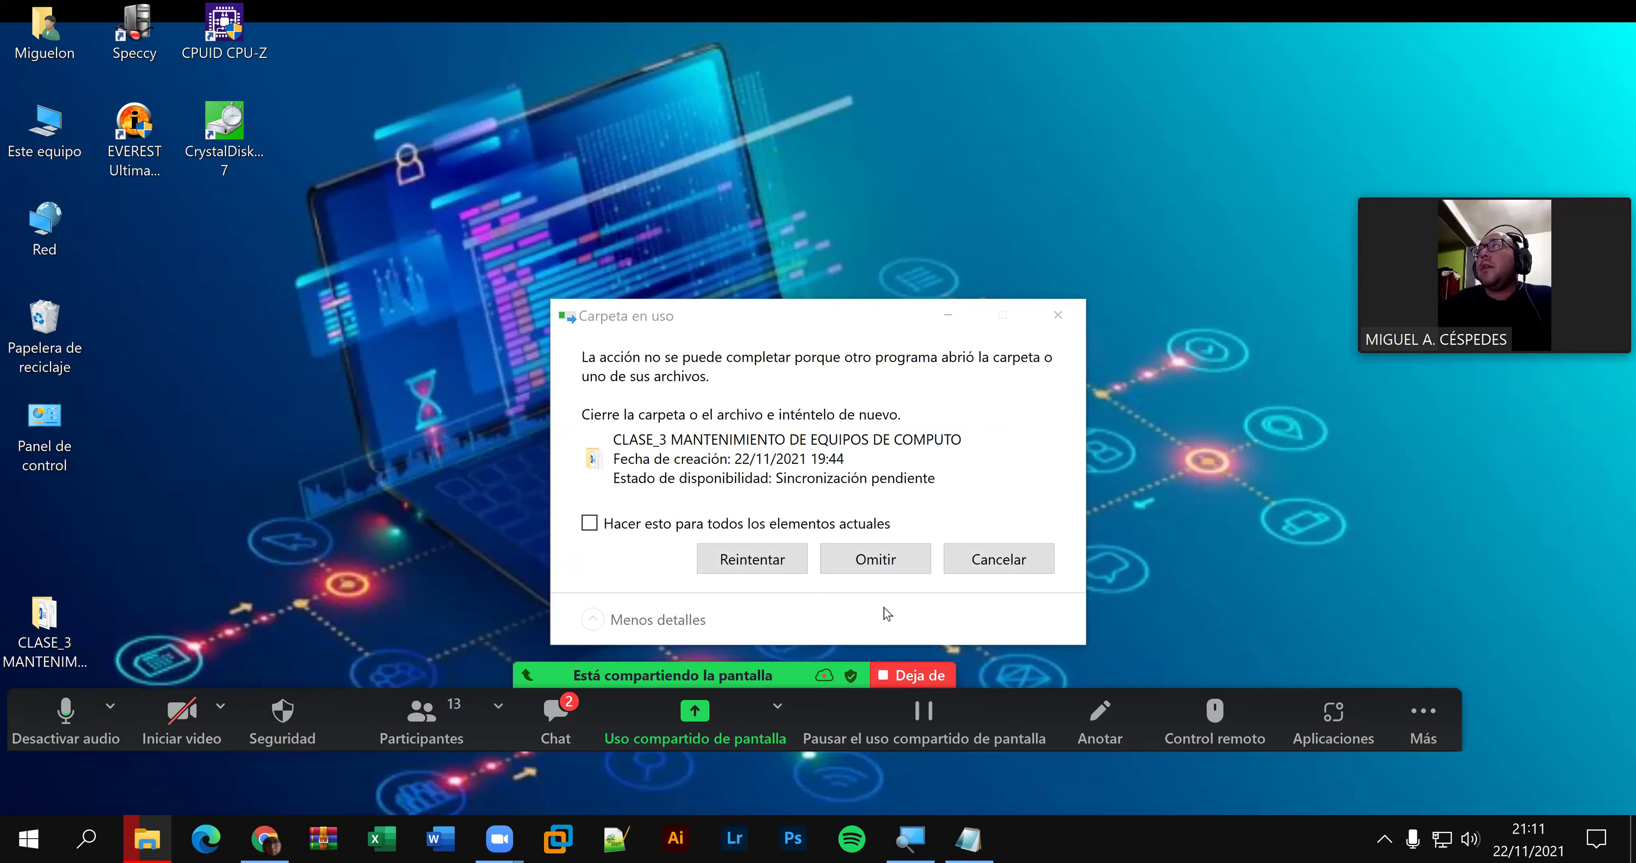
left_click(1001, 560)
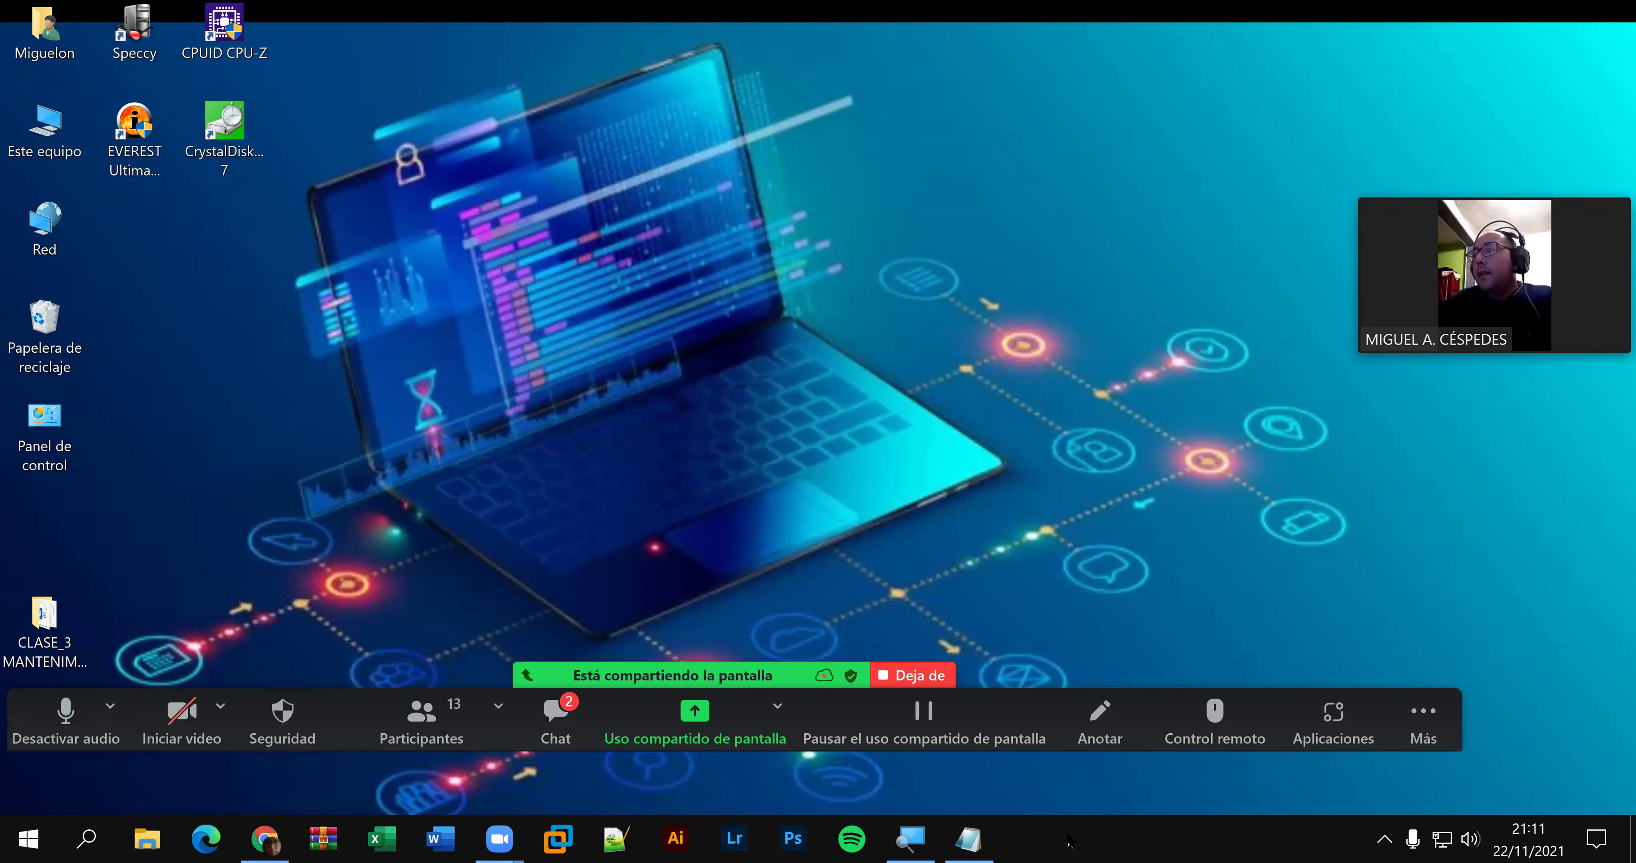
- Open Task Manager from the taskbar and scroll down the Processes list
right_click(1067, 842)
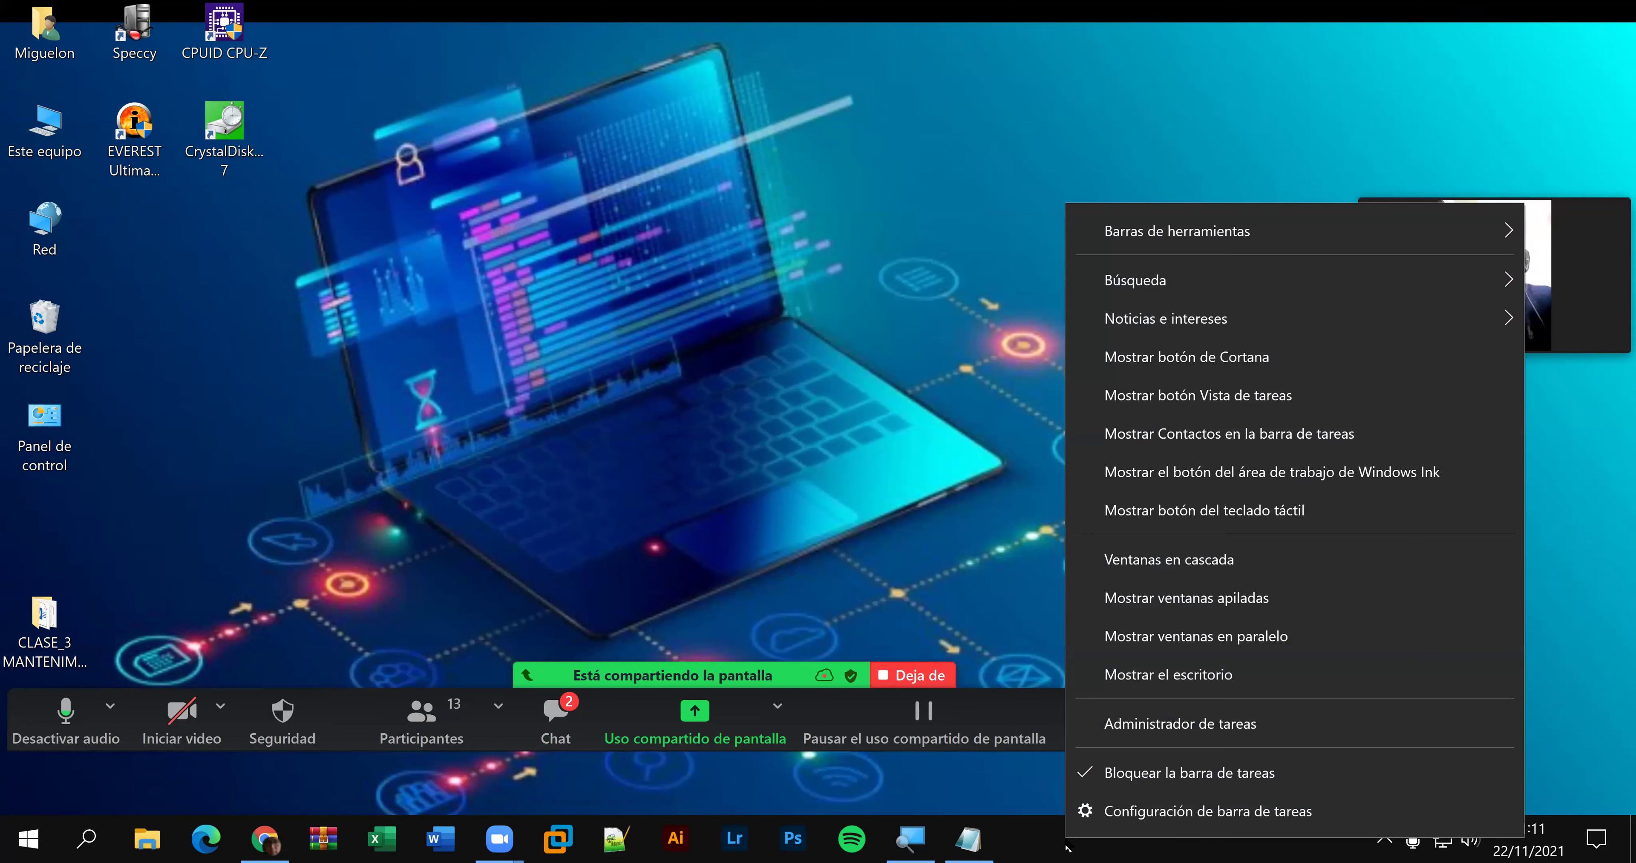
left_click(1115, 728)
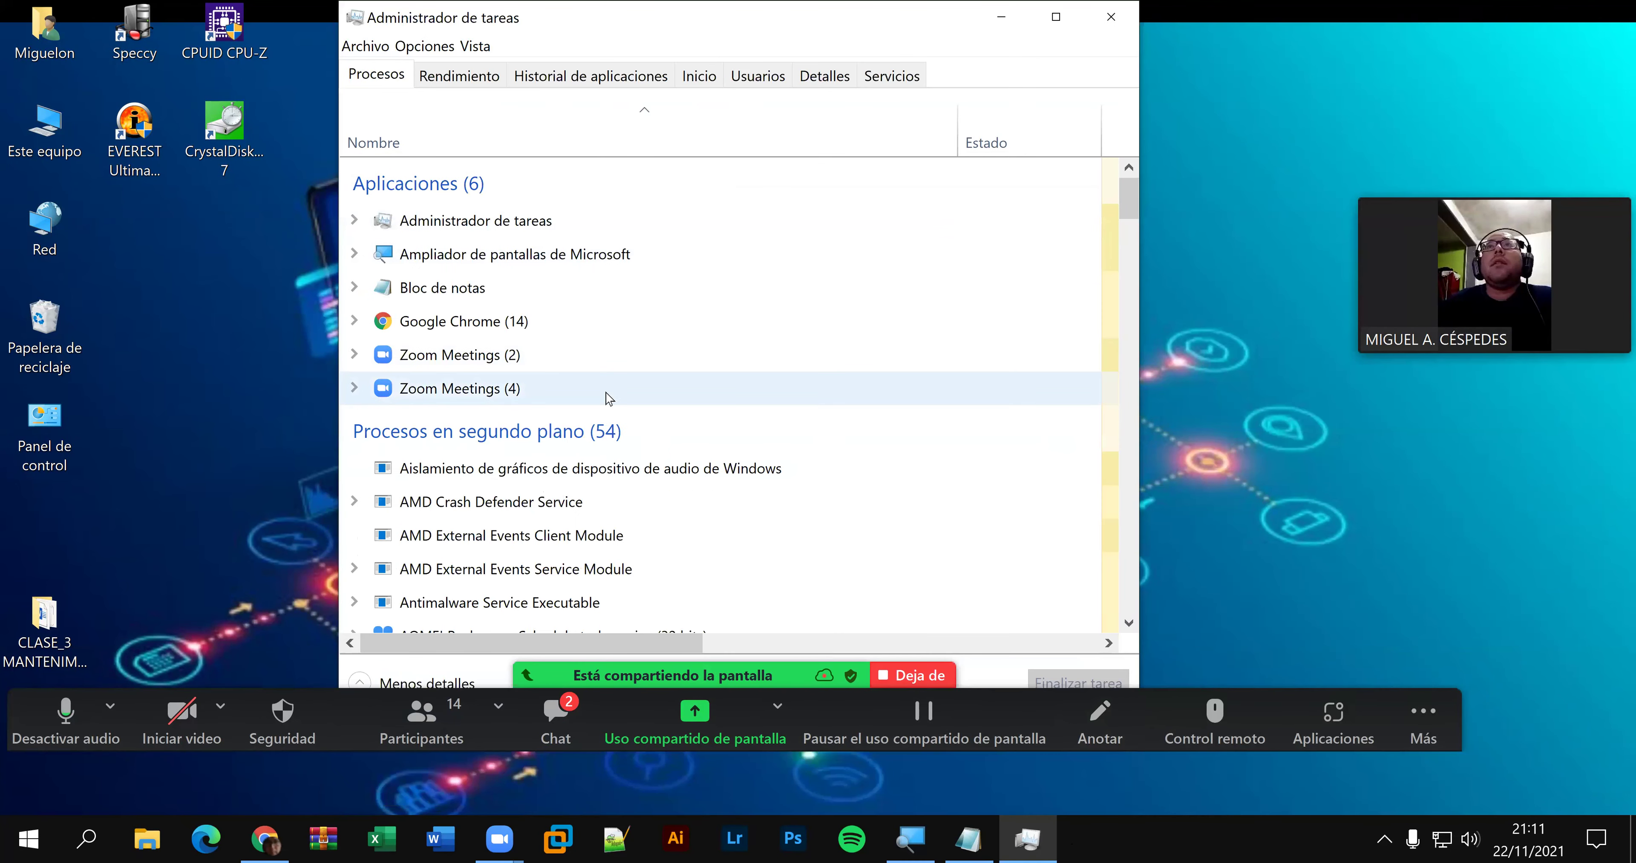
scroll(672, 496, "down", 1)
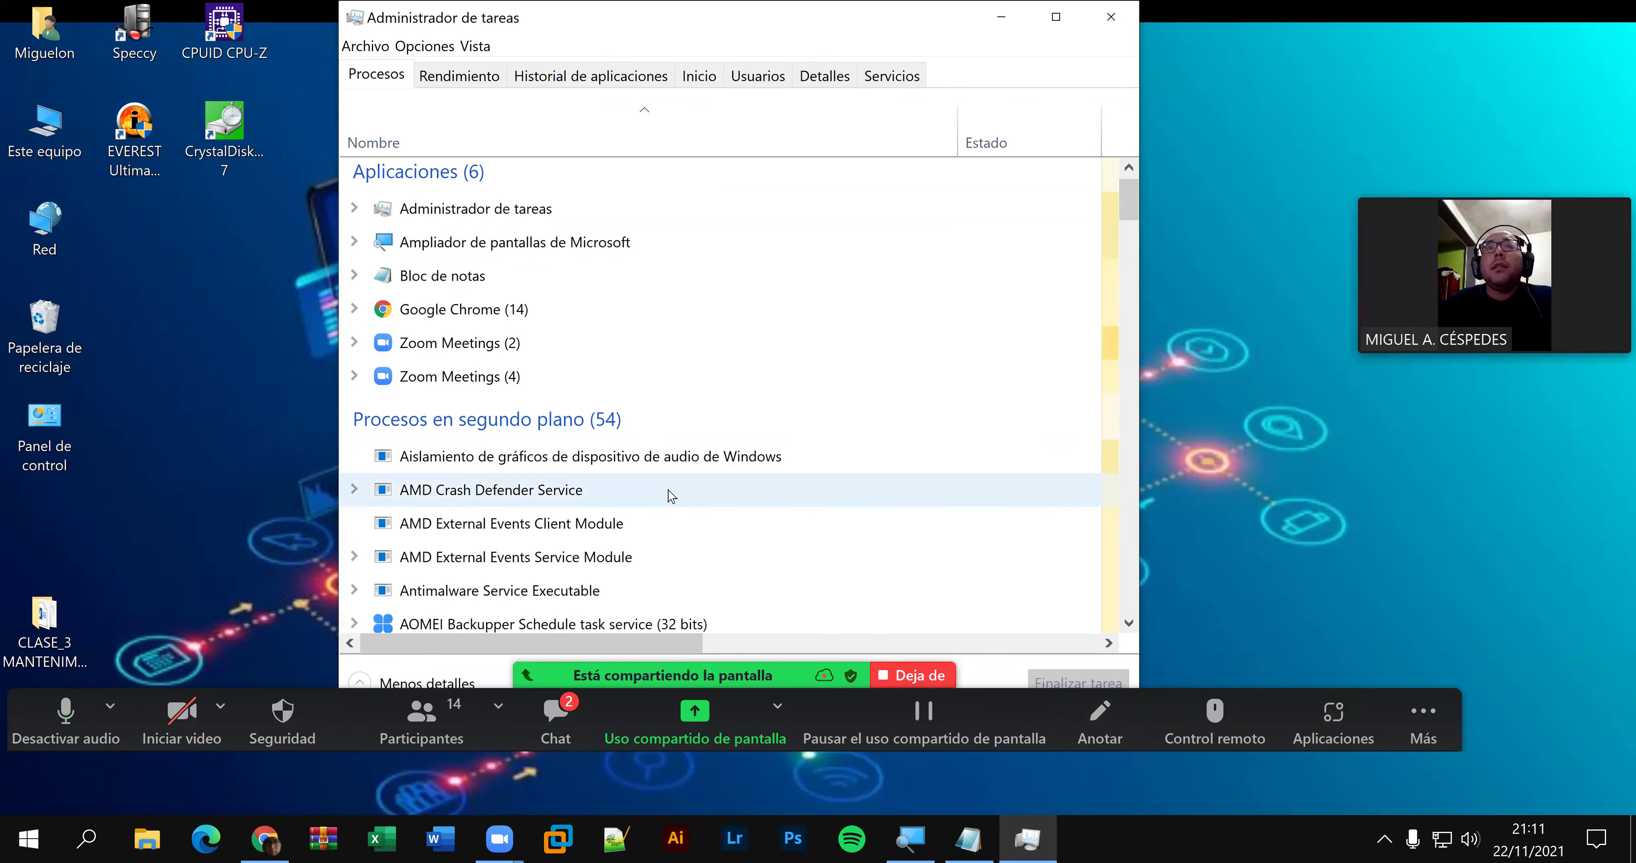
scroll(672, 496, "down", 1)
scroll(667, 499, "down", 1)
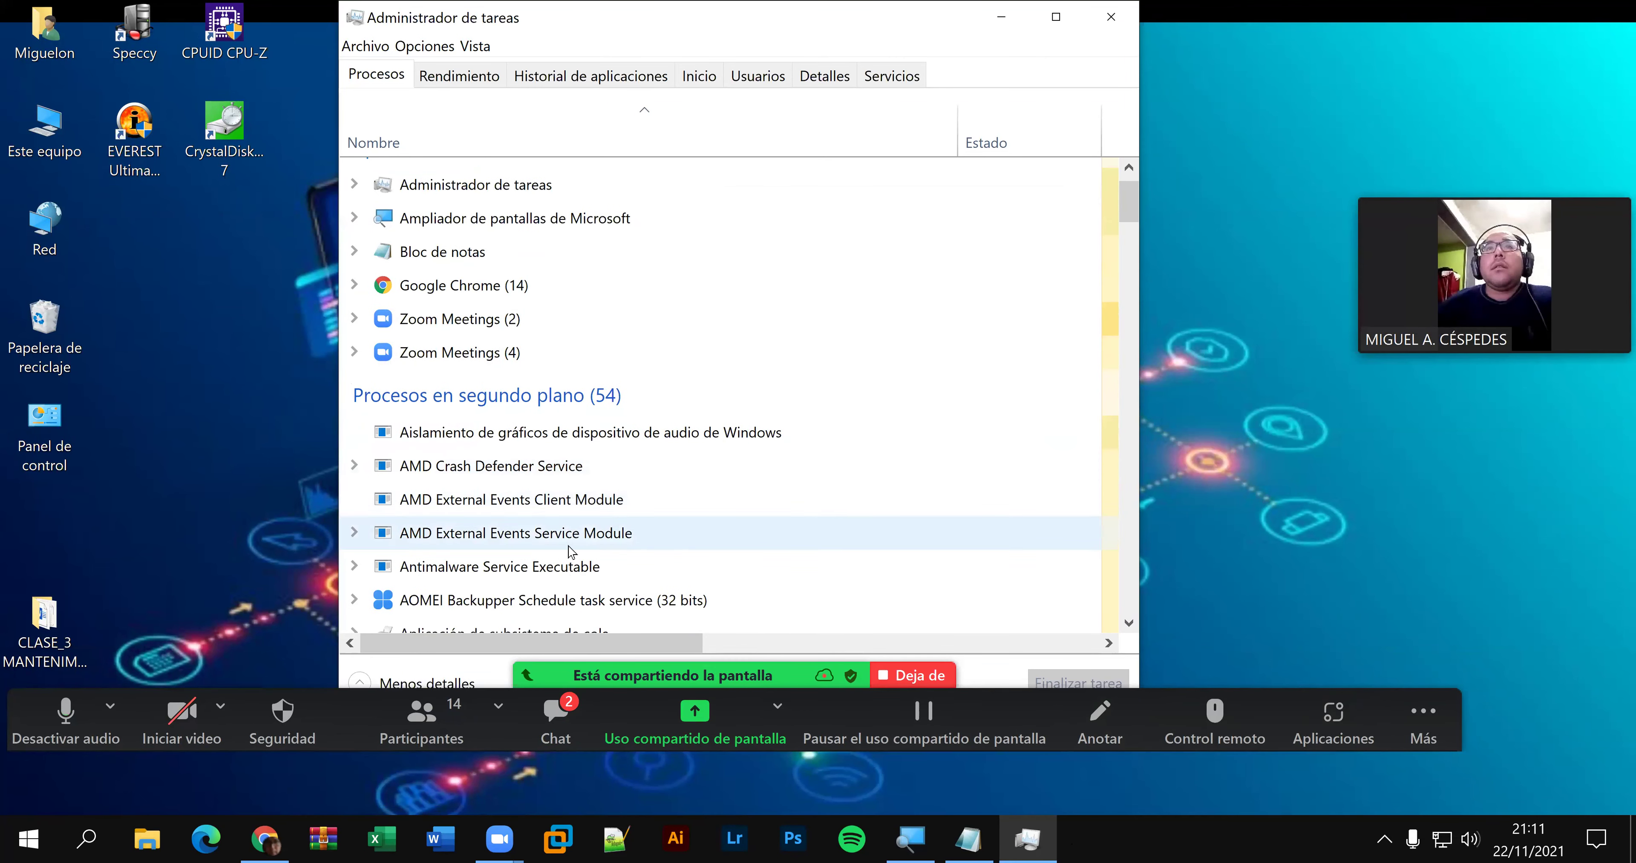
- Try ending Antimalware Service Executable and dismiss the access-denied error
left_click(572, 565)
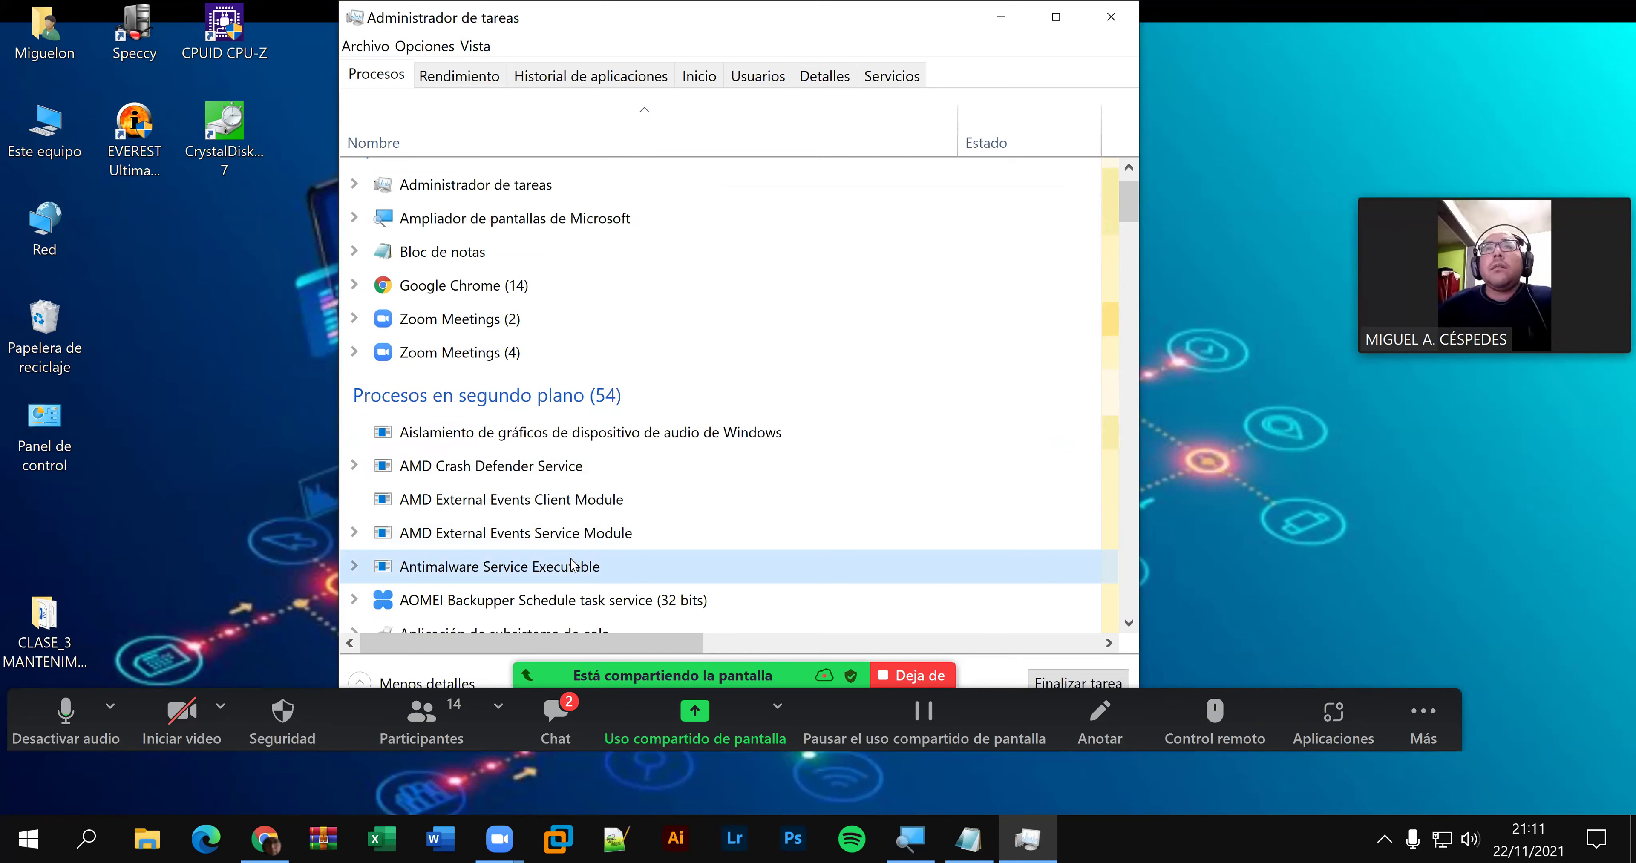
right_click(576, 565)
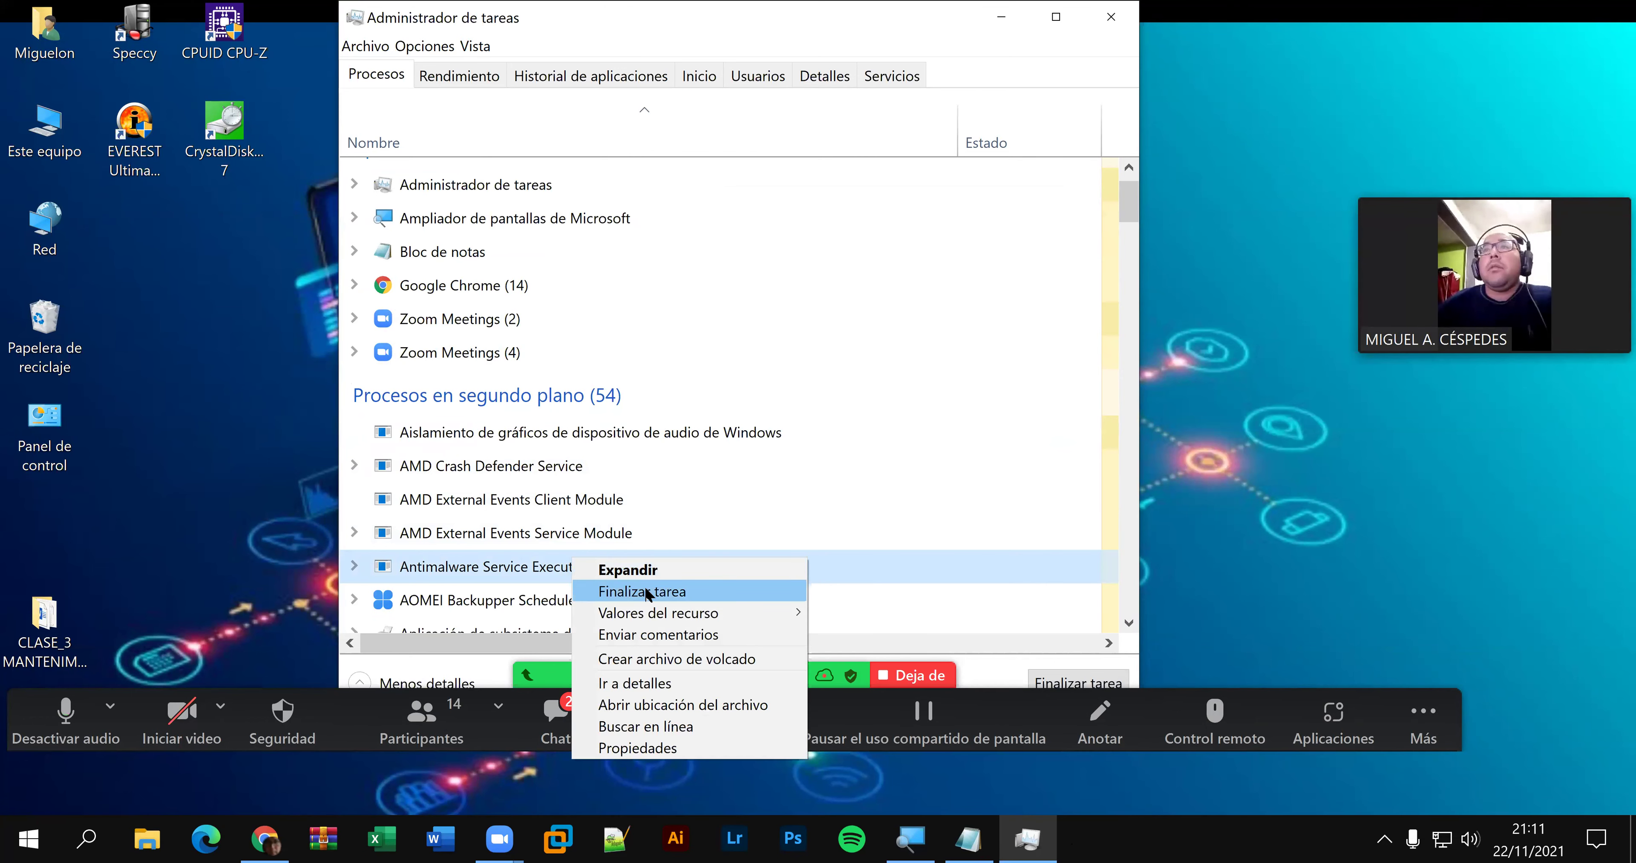
left_click(645, 592)
left_click(955, 444)
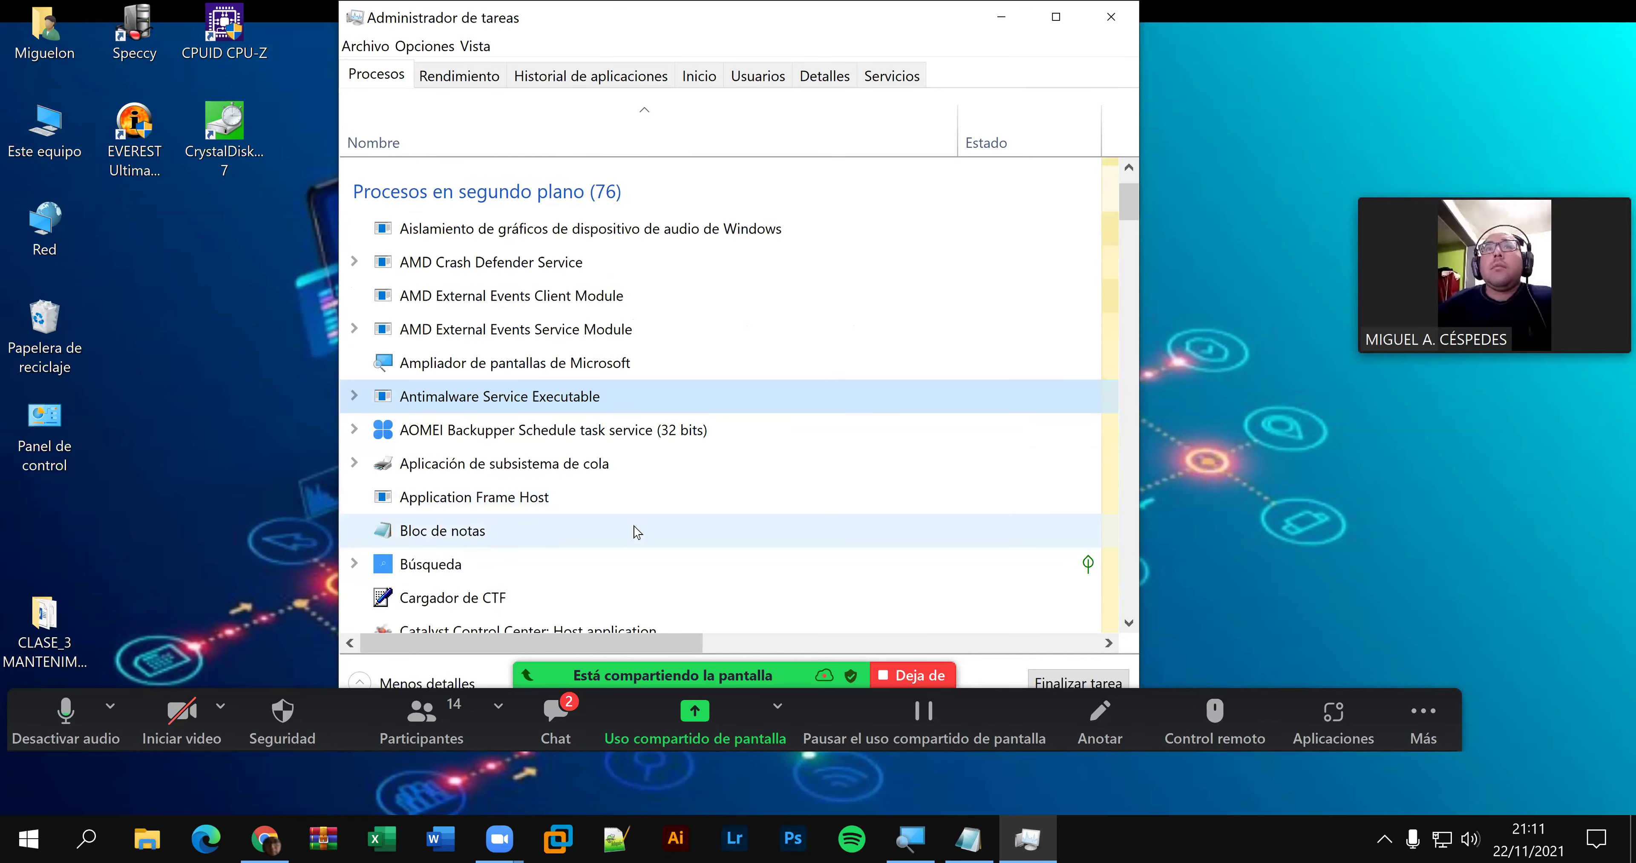
- Scroll through the background processes, including the 14 Google Chrome processes
scroll(637, 533, "down", 3)
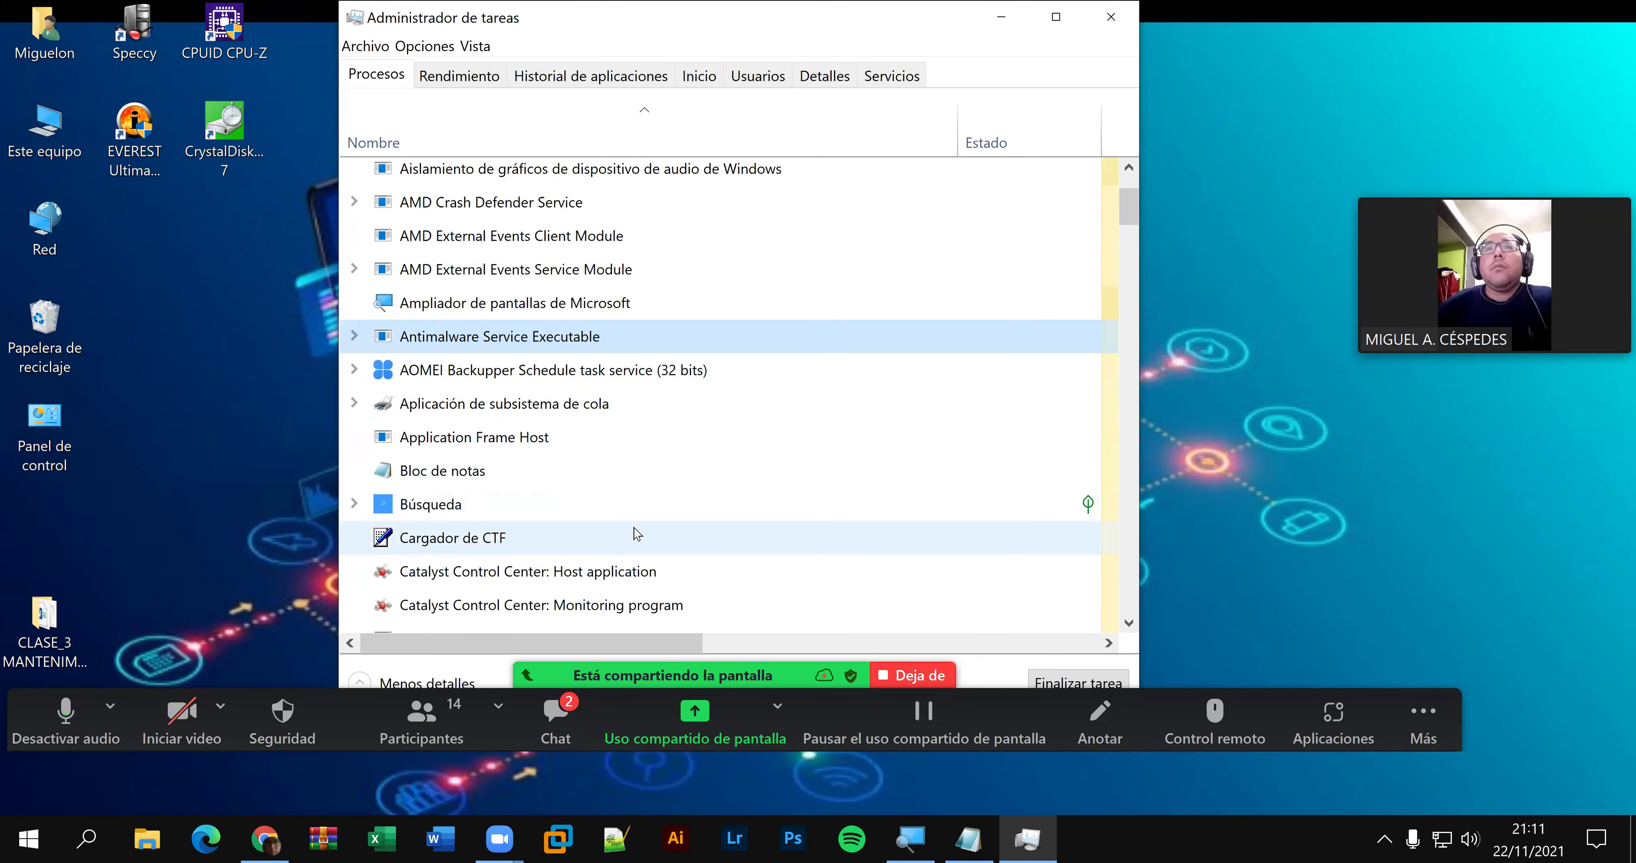
scroll(637, 530, "down", 4)
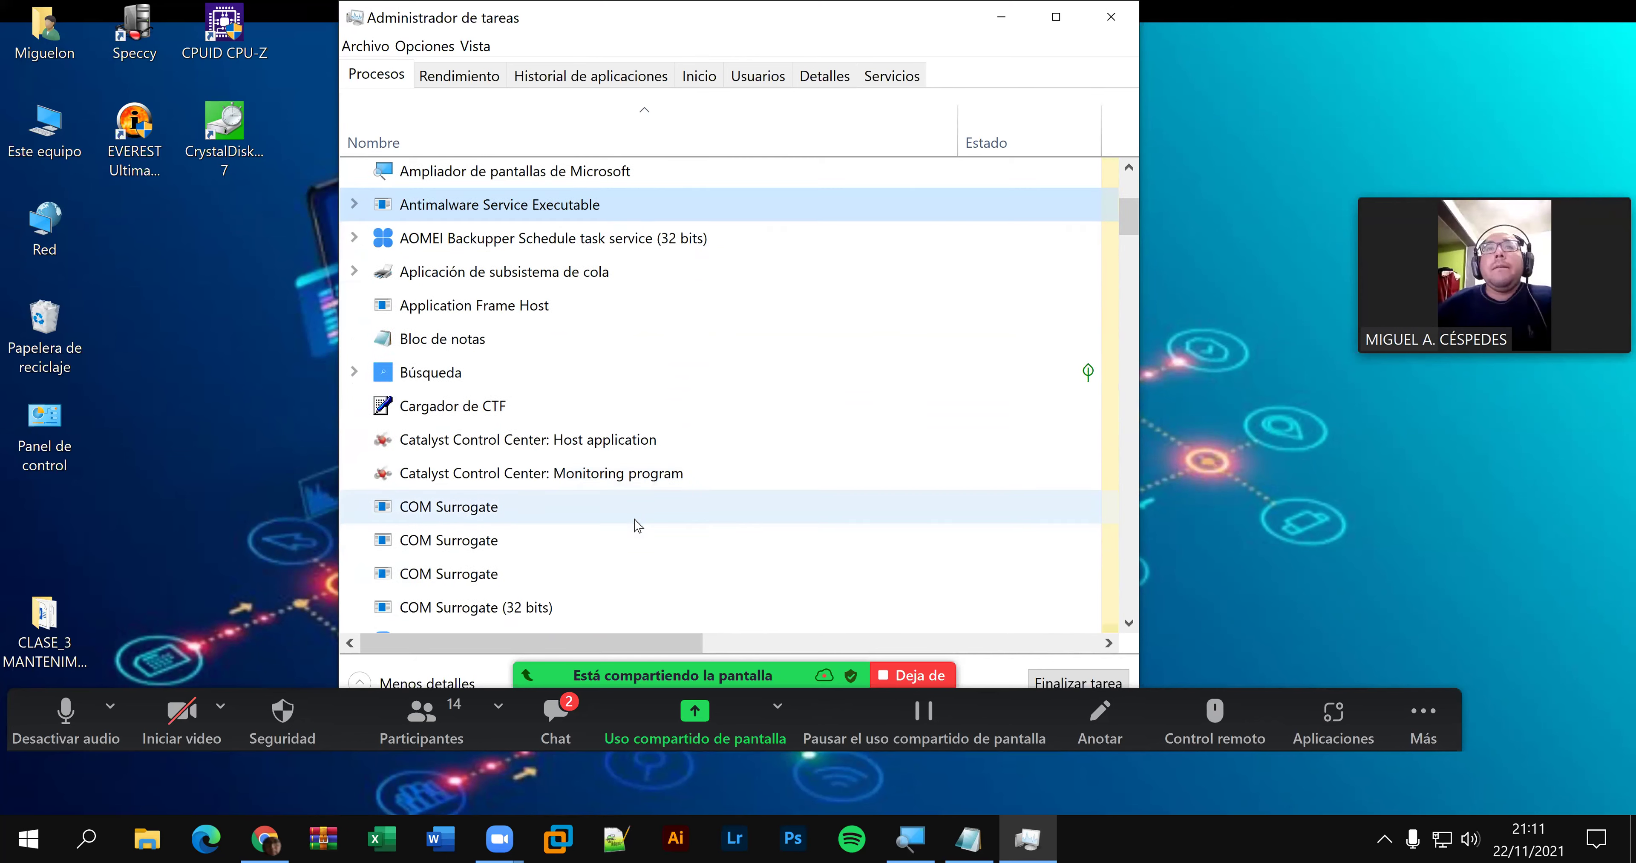
scroll(637, 527, "down", 6)
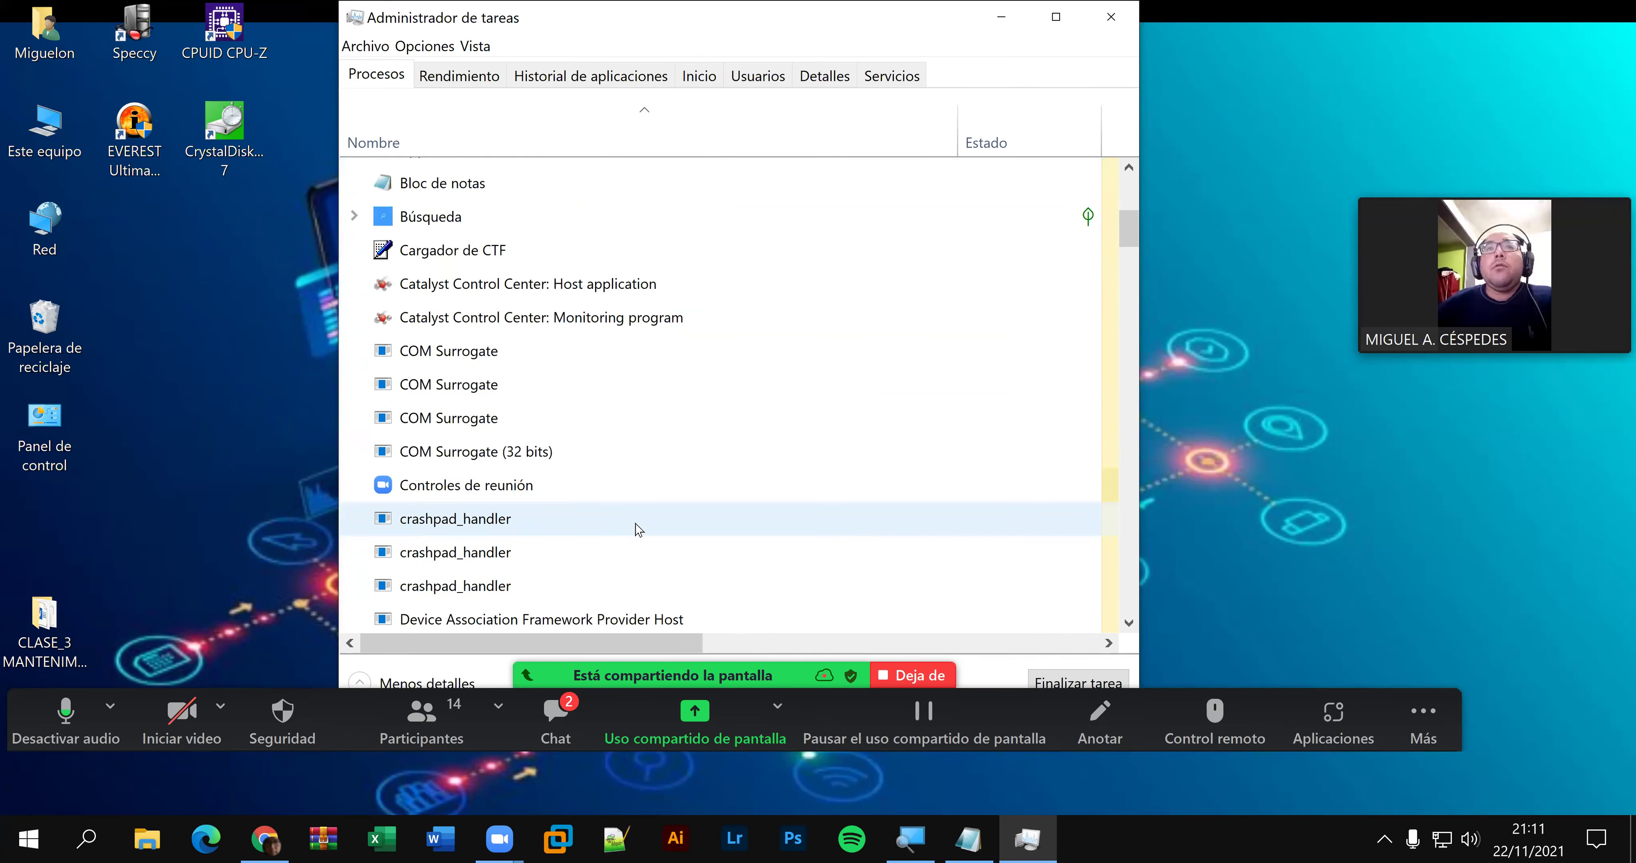
scroll(632, 527, "down", 6)
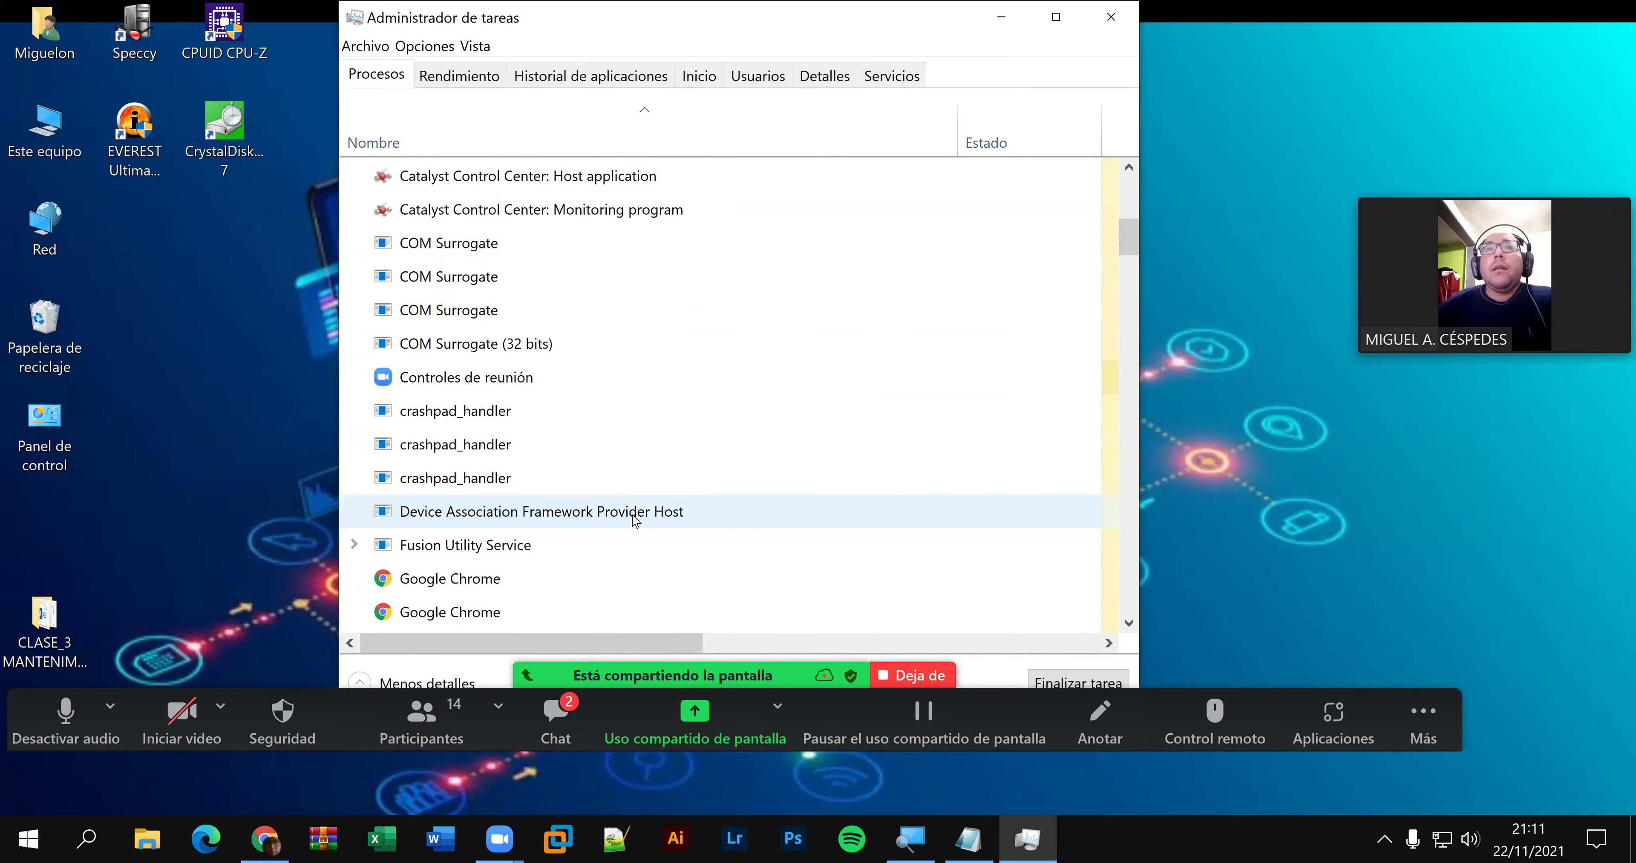
scroll(626, 527, "down", 4)
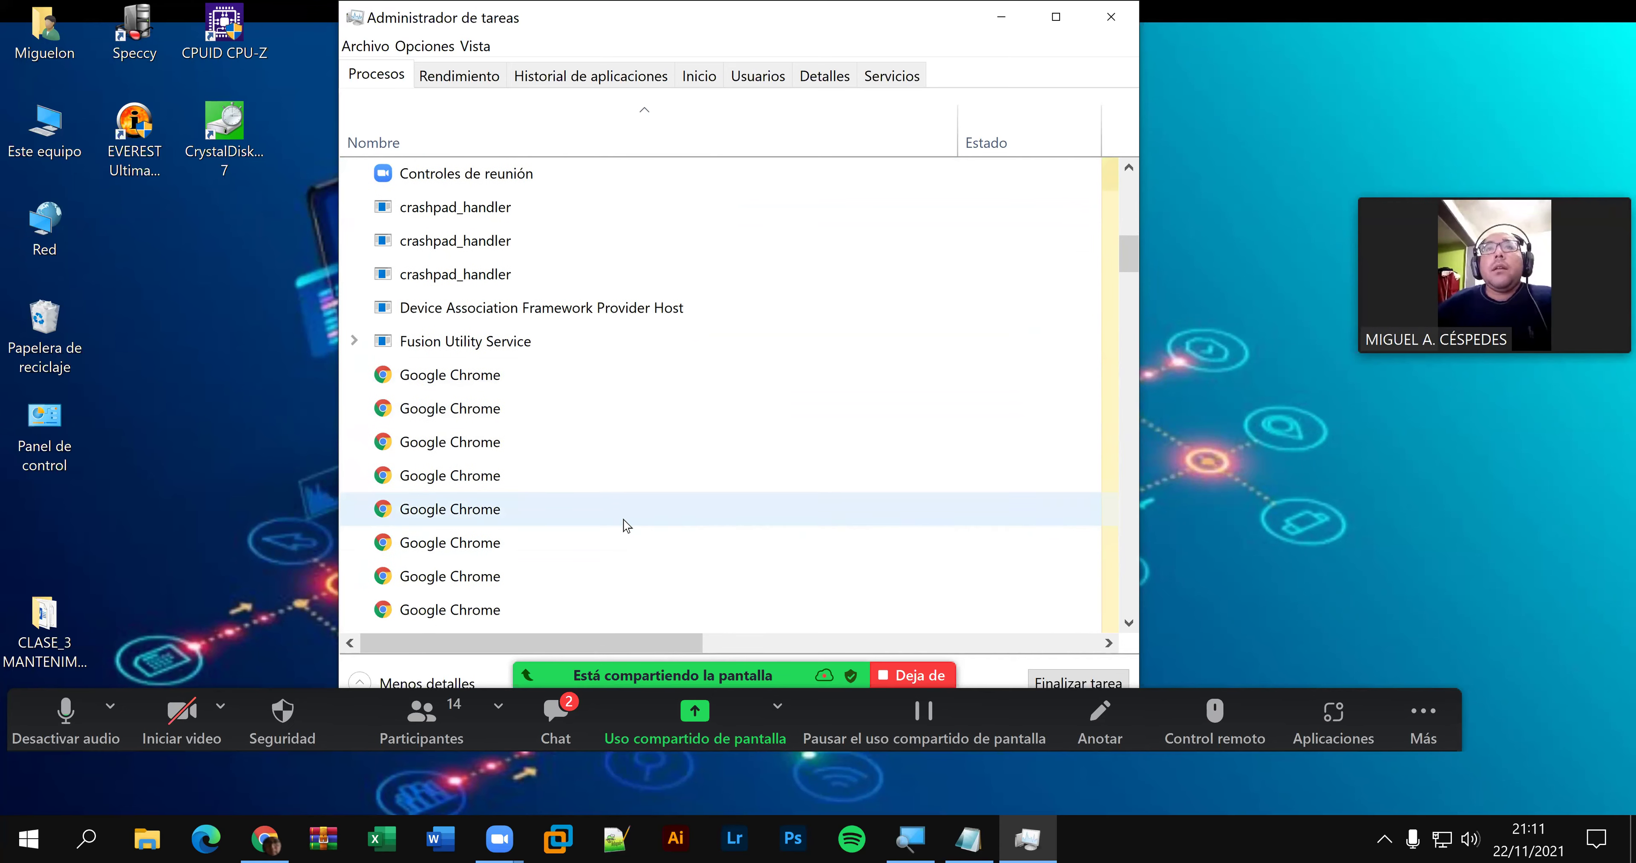
scroll(622, 533, "down", 3)
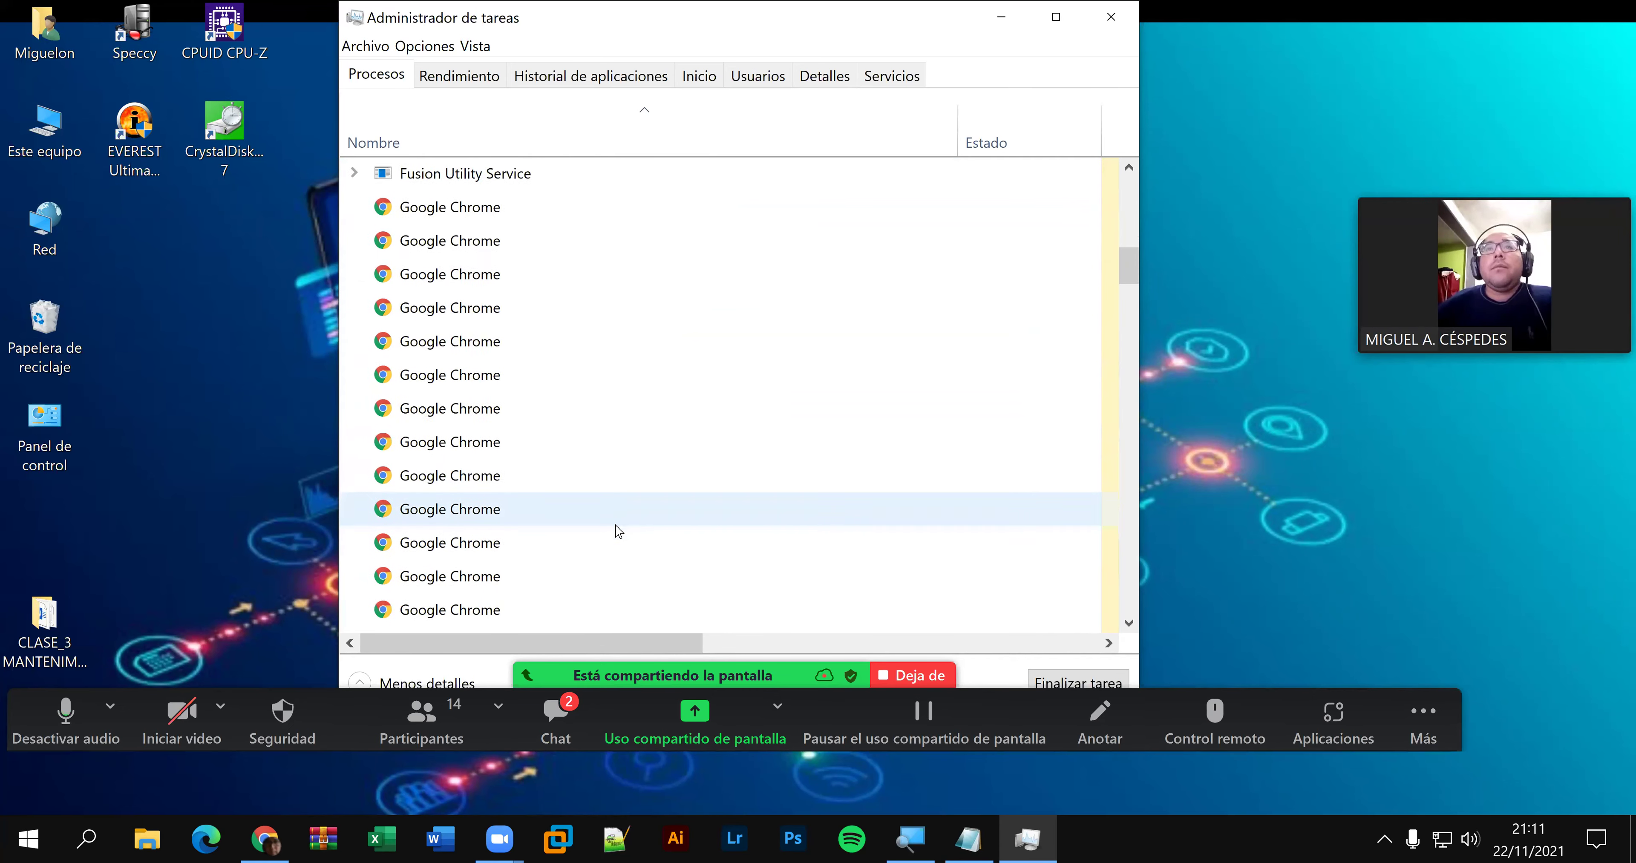
scroll(616, 524, "down", 5)
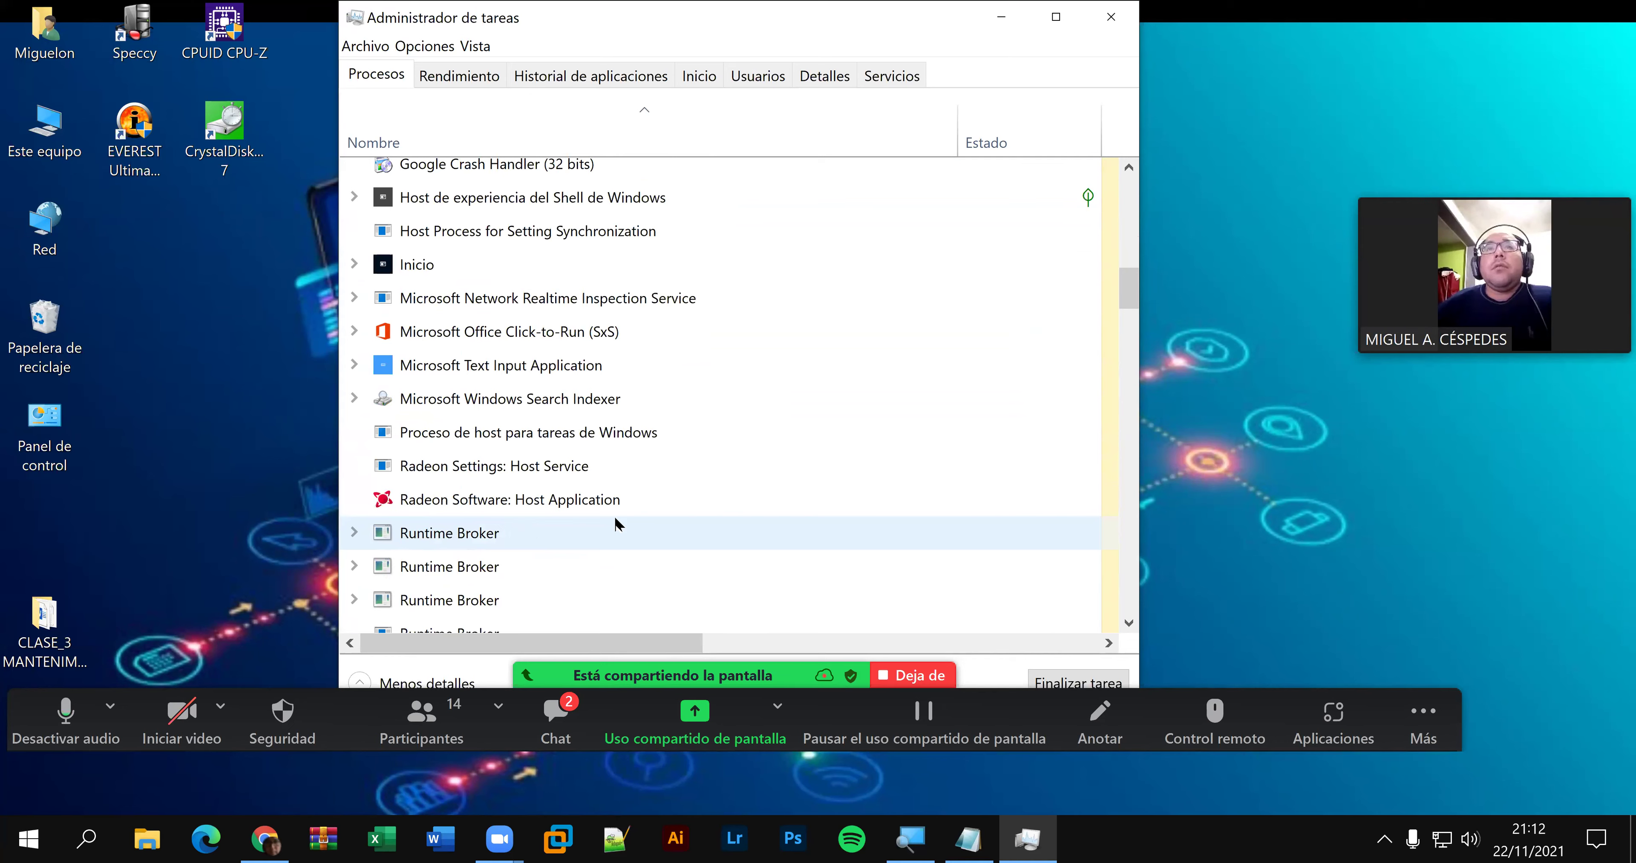
scroll(597, 523, "up", 1)
scroll(594, 525, "up", 1)
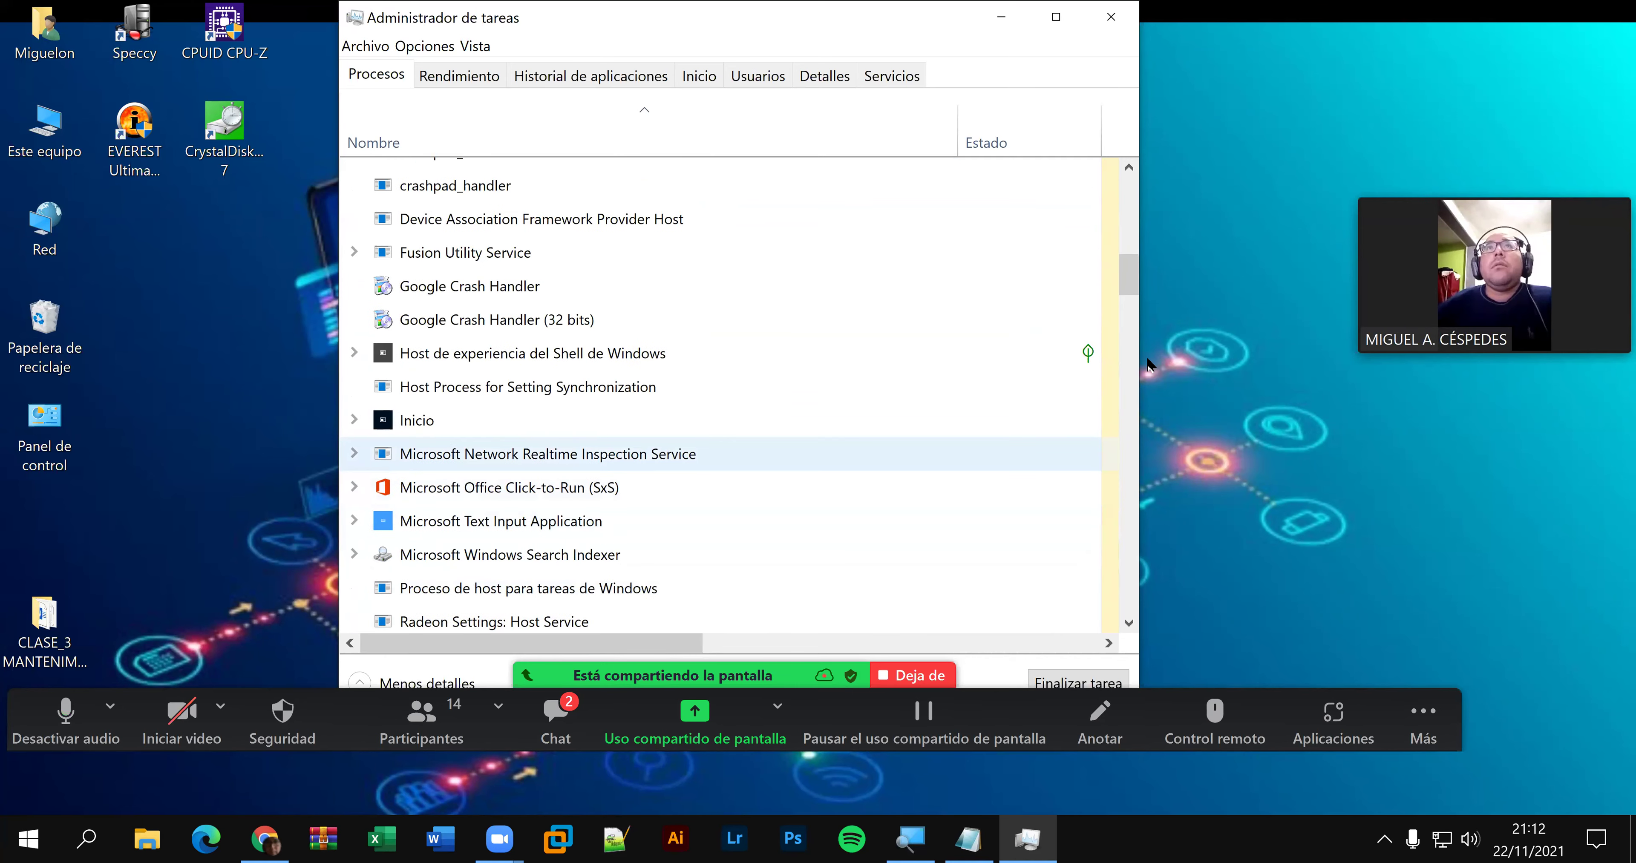
left_click_drag(1130, 274, 1131, 194)
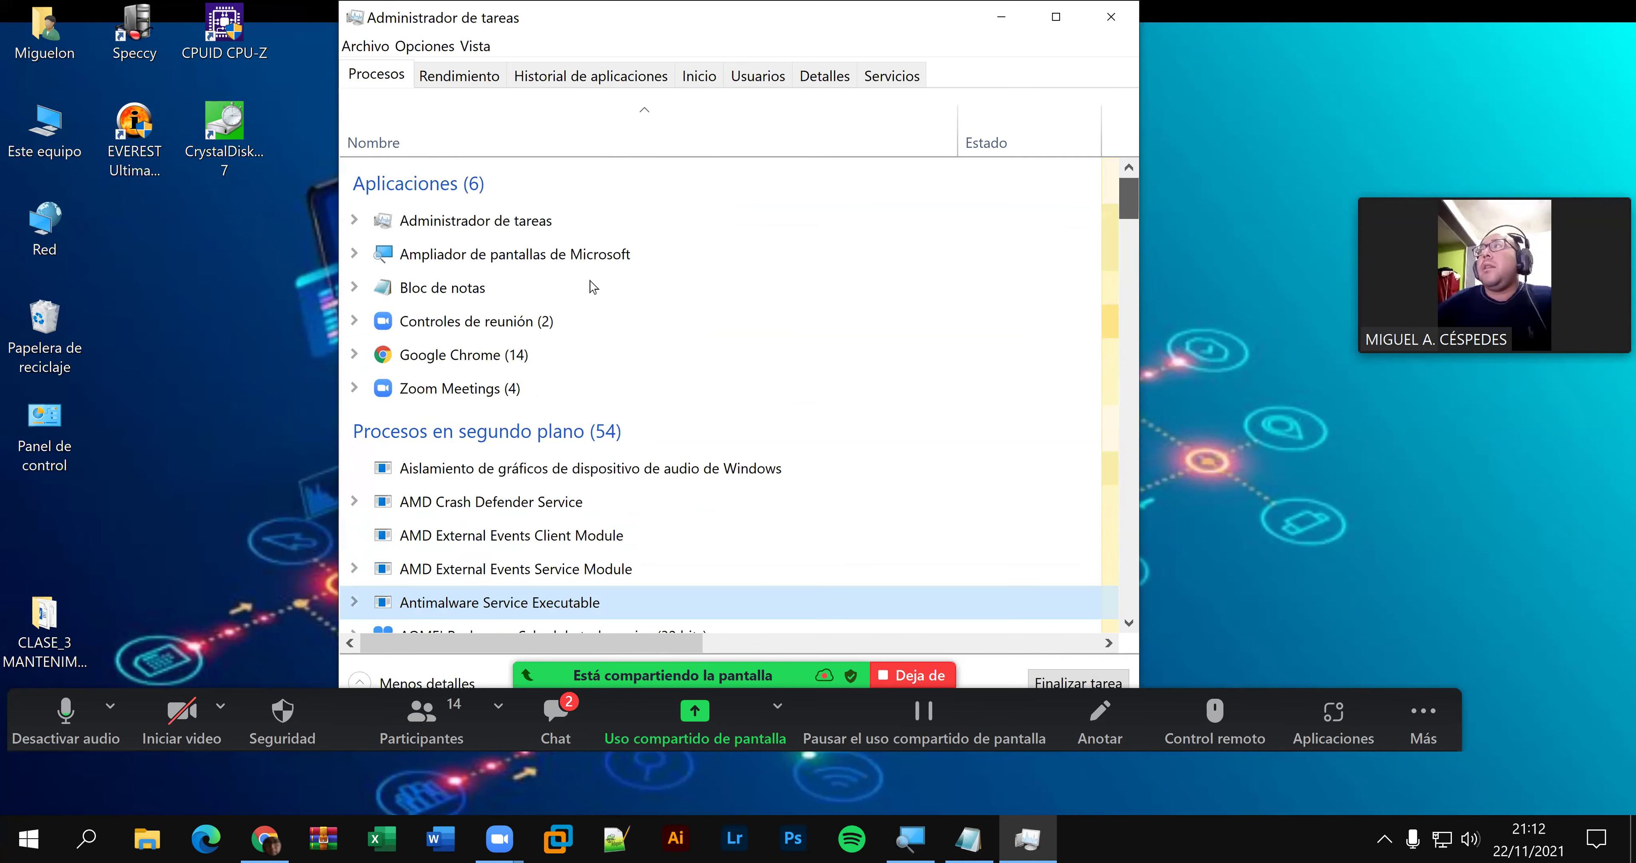
- End a Google Chrome task from the process list
right_click(514, 357)
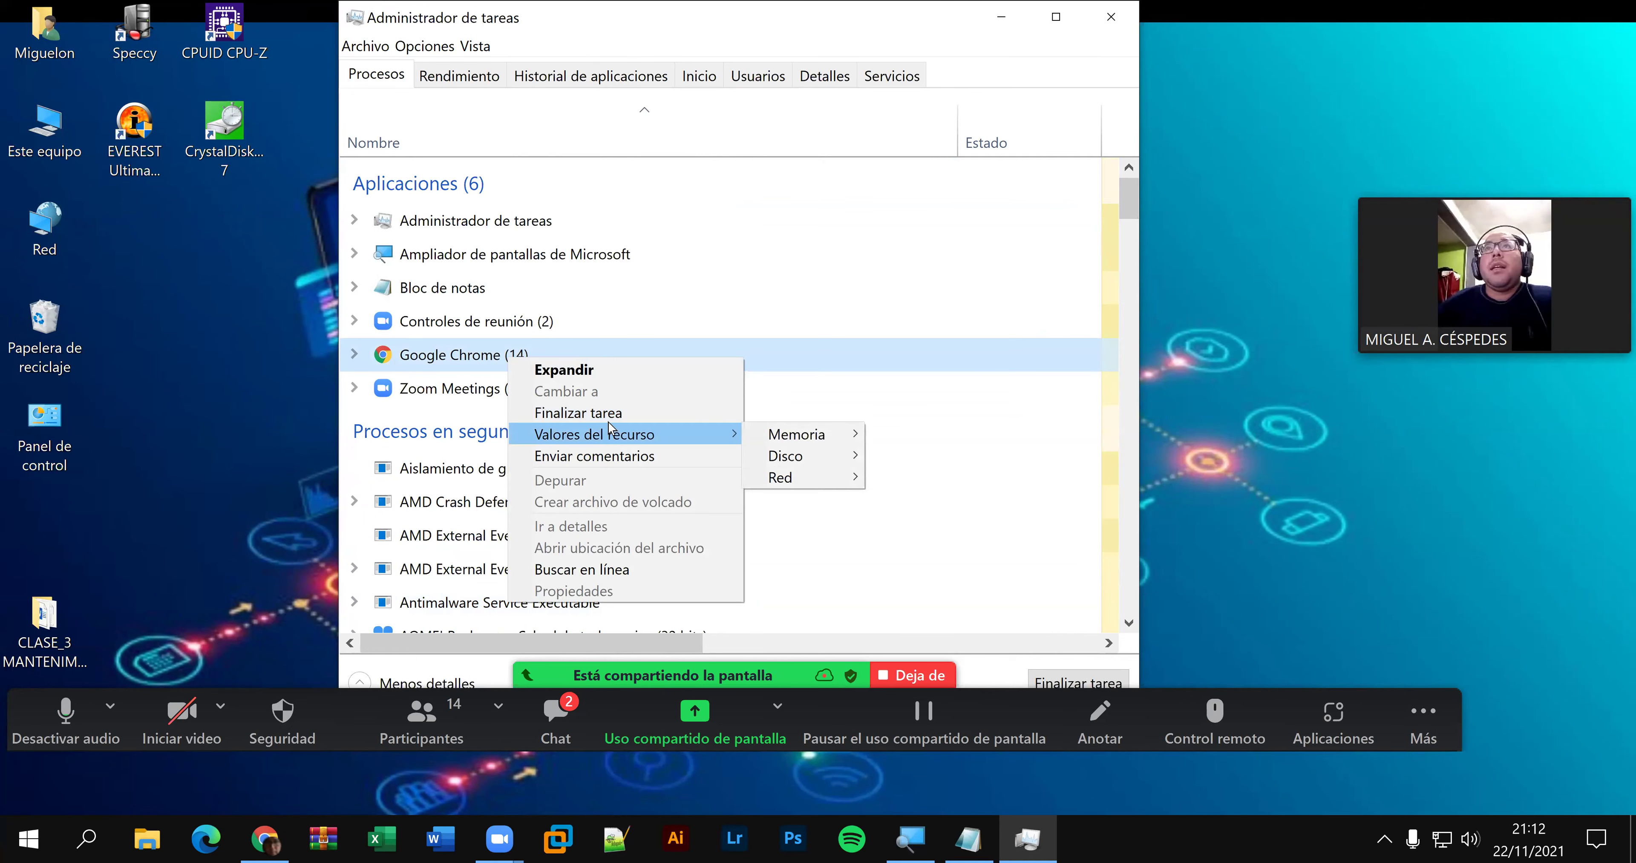
left_click(596, 413)
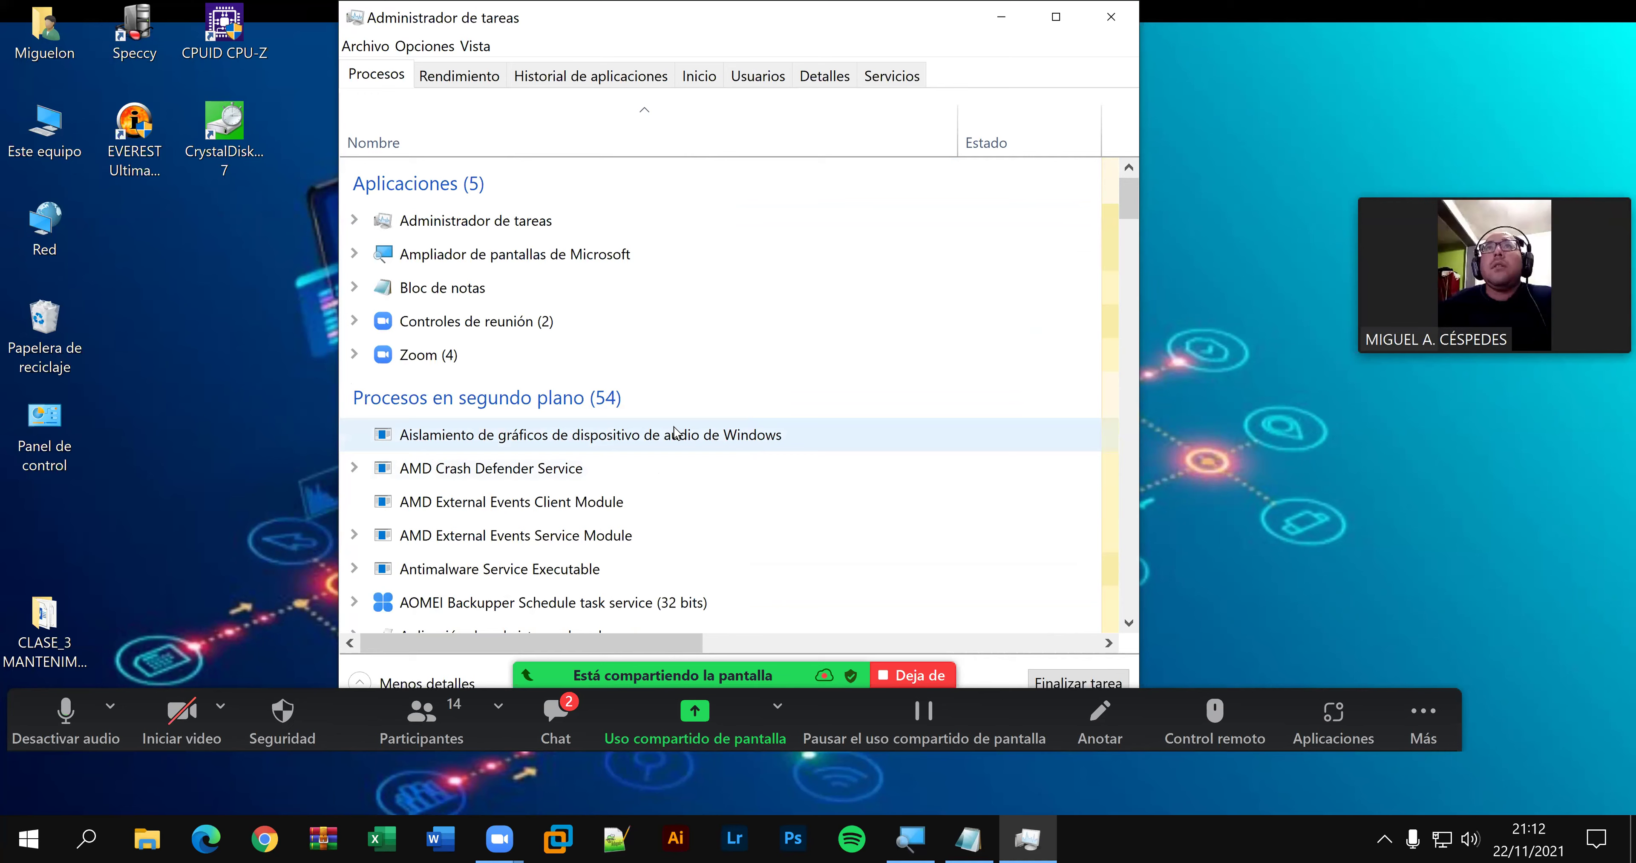
scroll(674, 434, "down", 1)
scroll(670, 436, "down", 5)
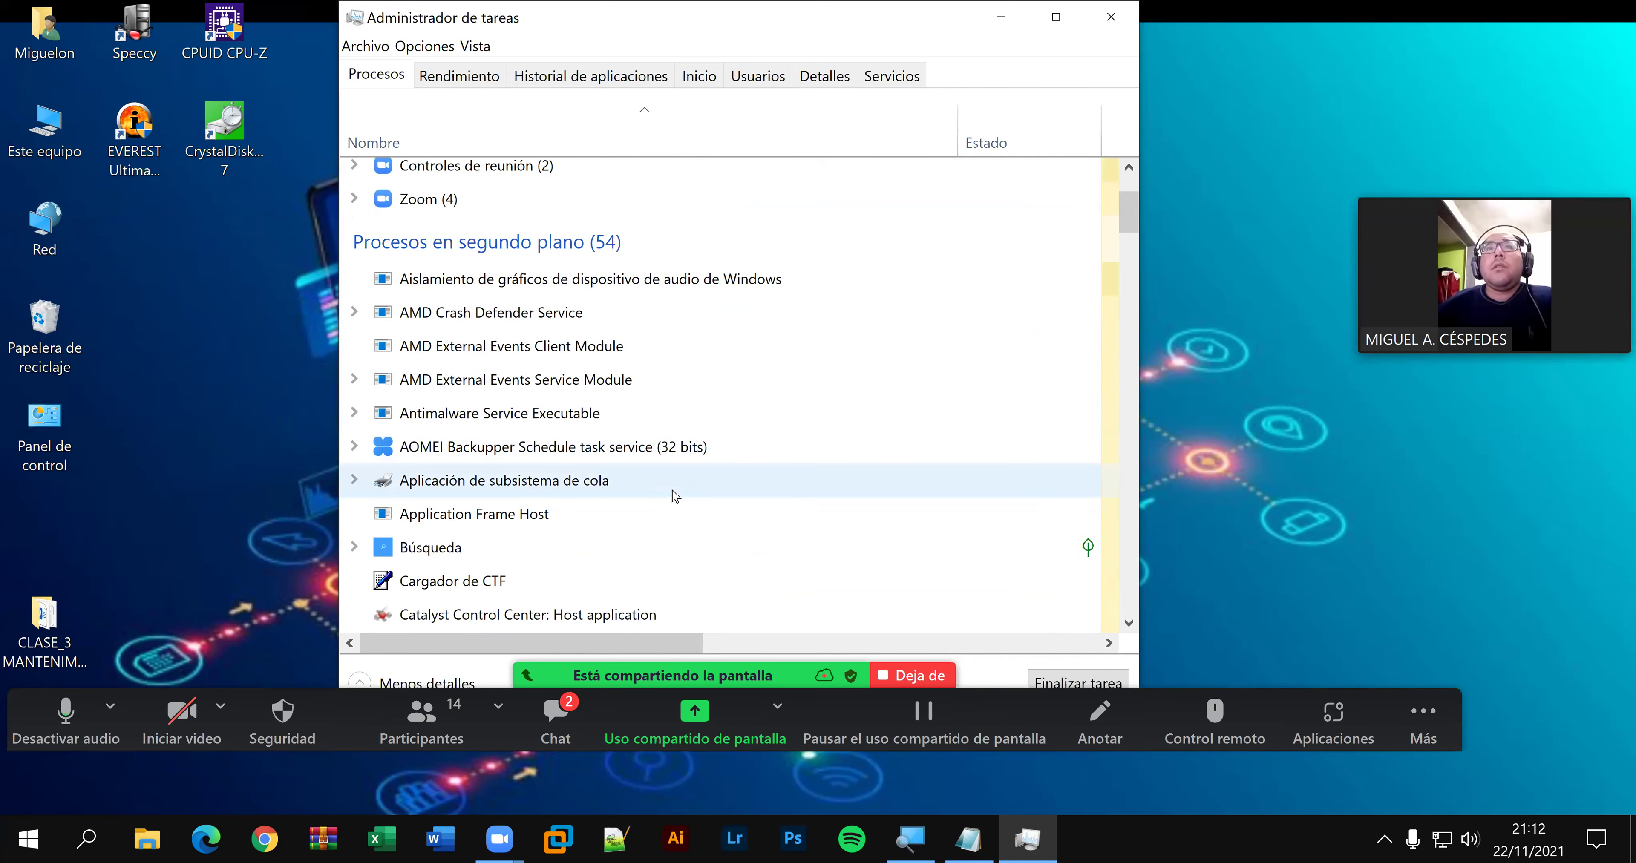
scroll(674, 495, "down", 5)
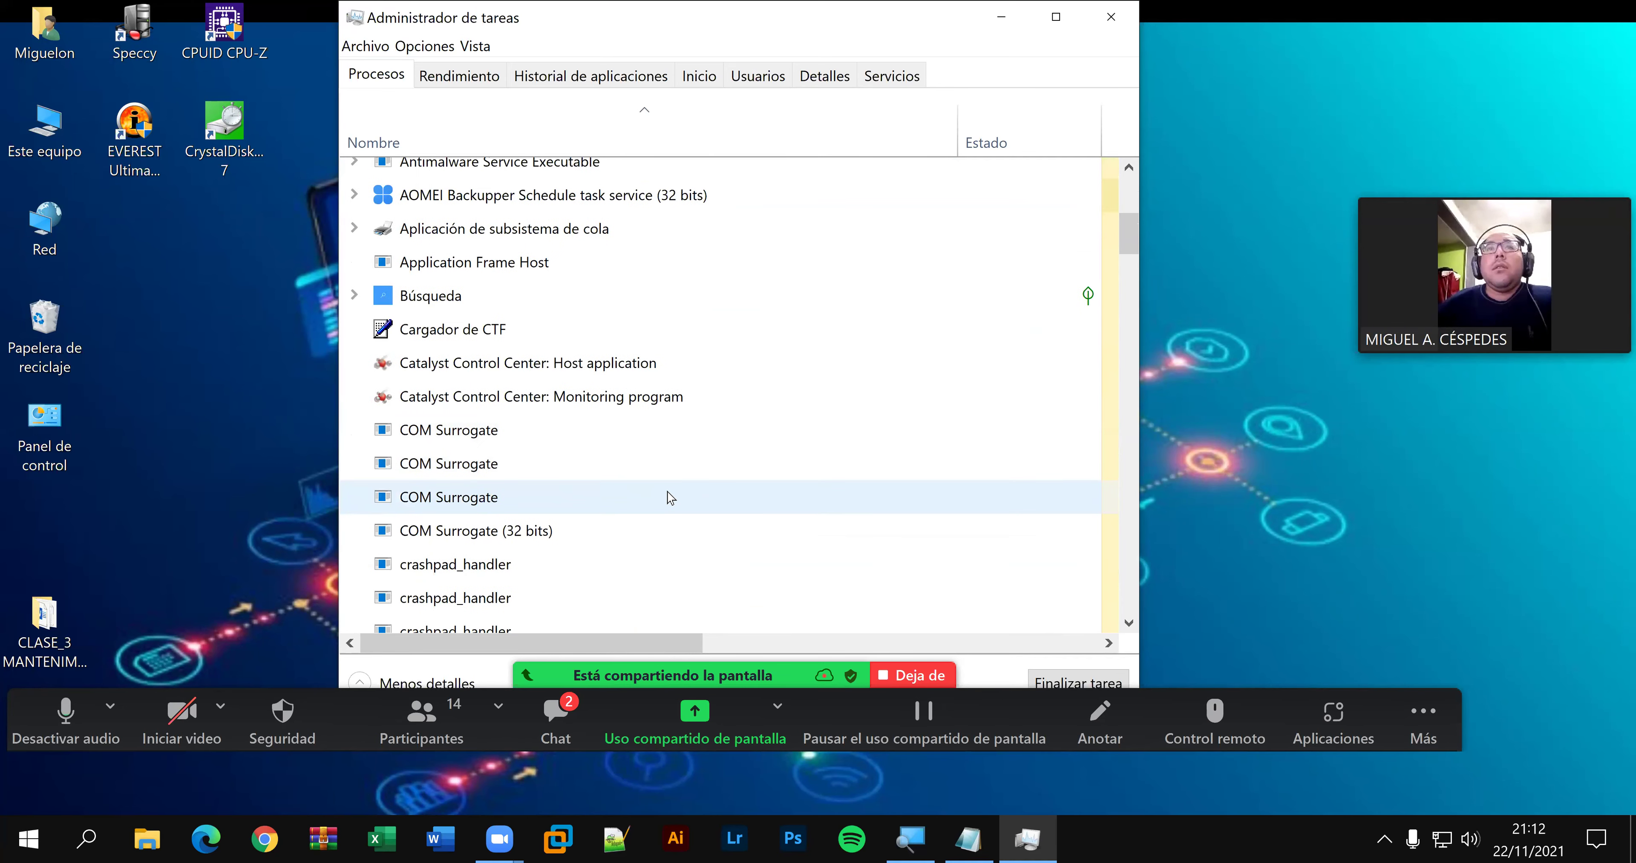
- Scroll down to the Windows processes and close Task Manager
scroll(668, 502, "down", 3)
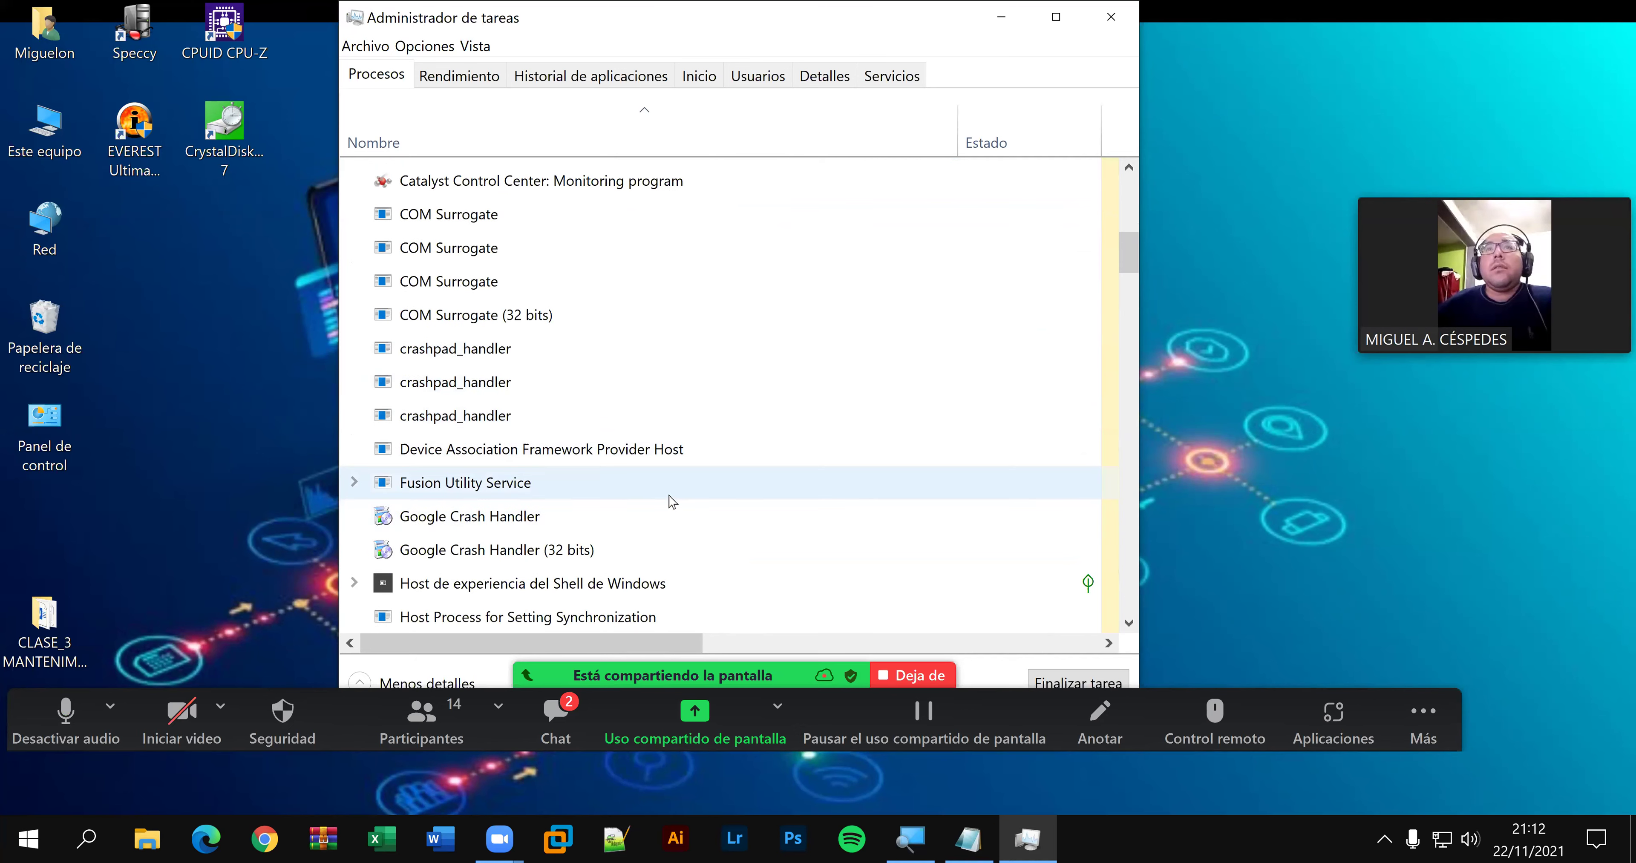
scroll(672, 501, "down", 4)
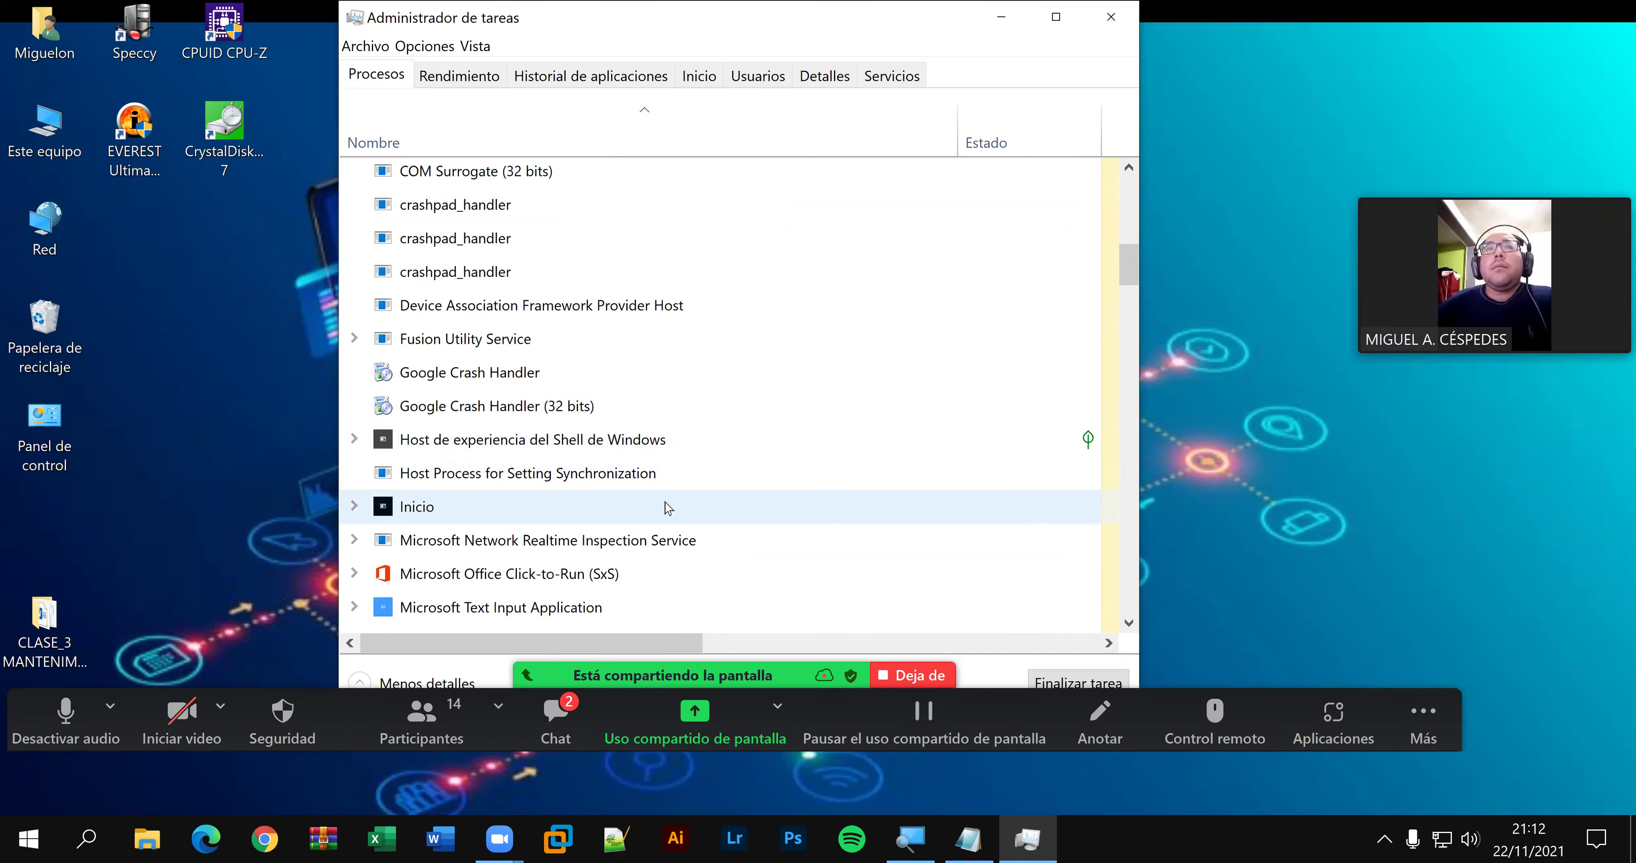
scroll(666, 503, "down", 6)
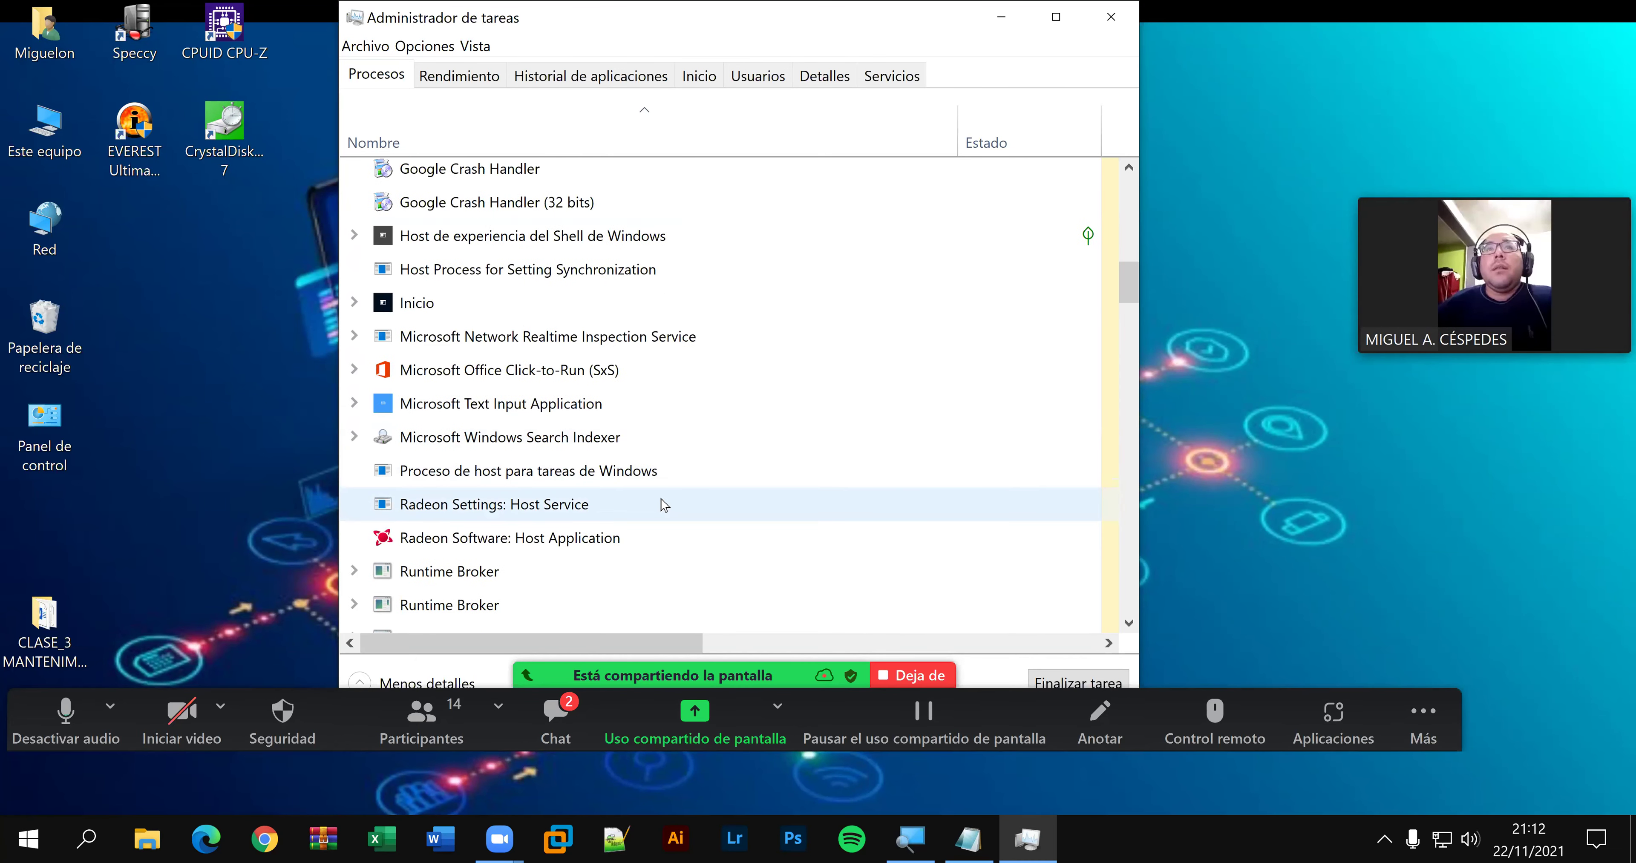
scroll(664, 510, "down", 4)
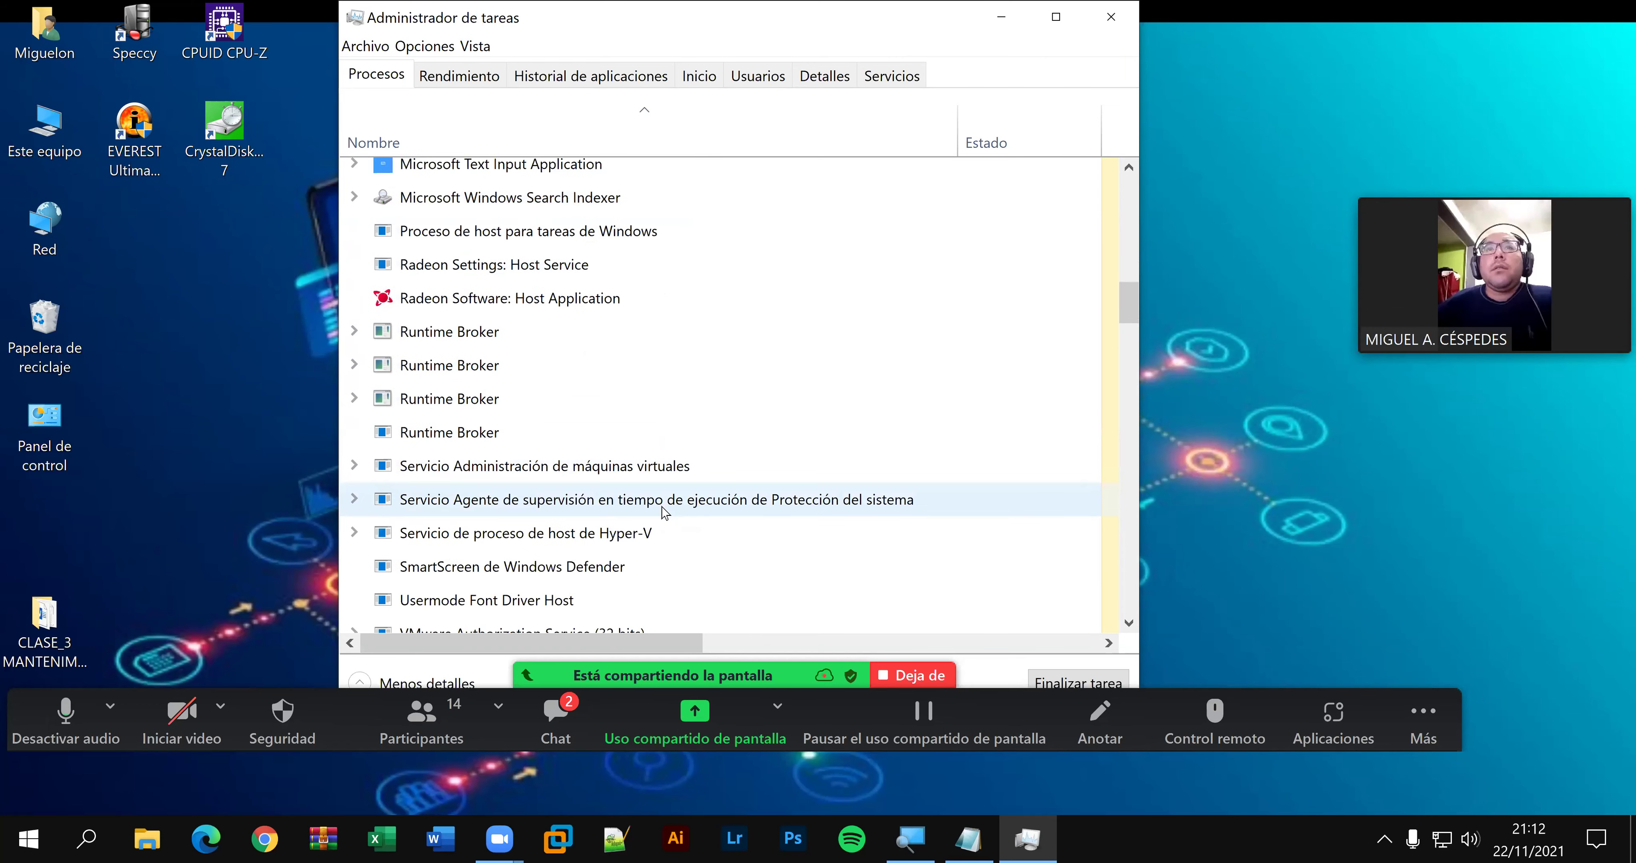
scroll(665, 507, "down", 9)
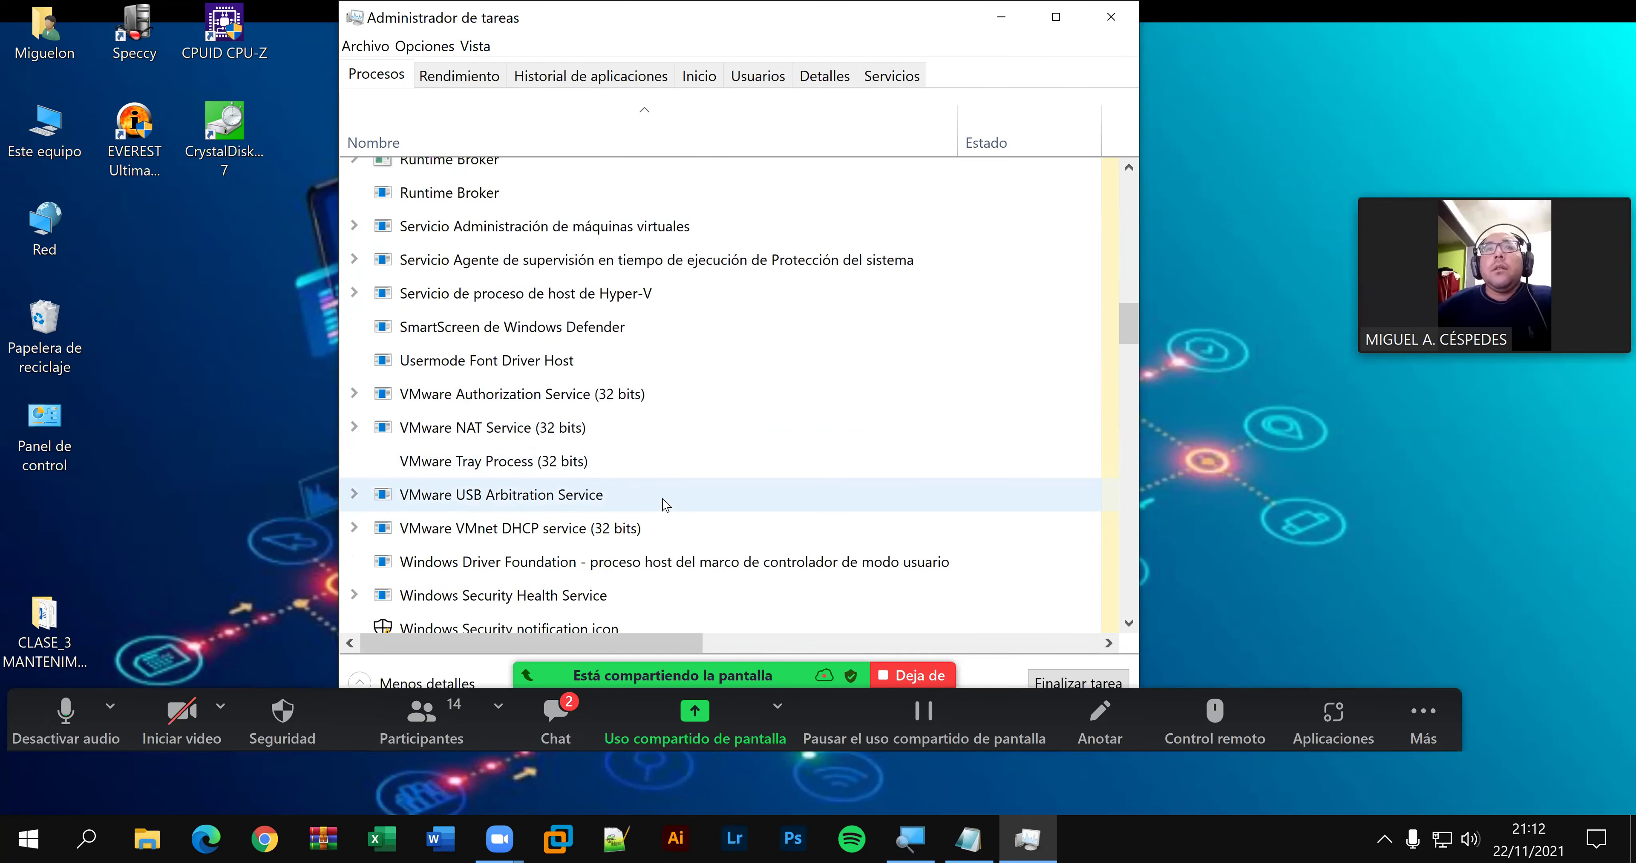
scroll(664, 505, "down", 4)
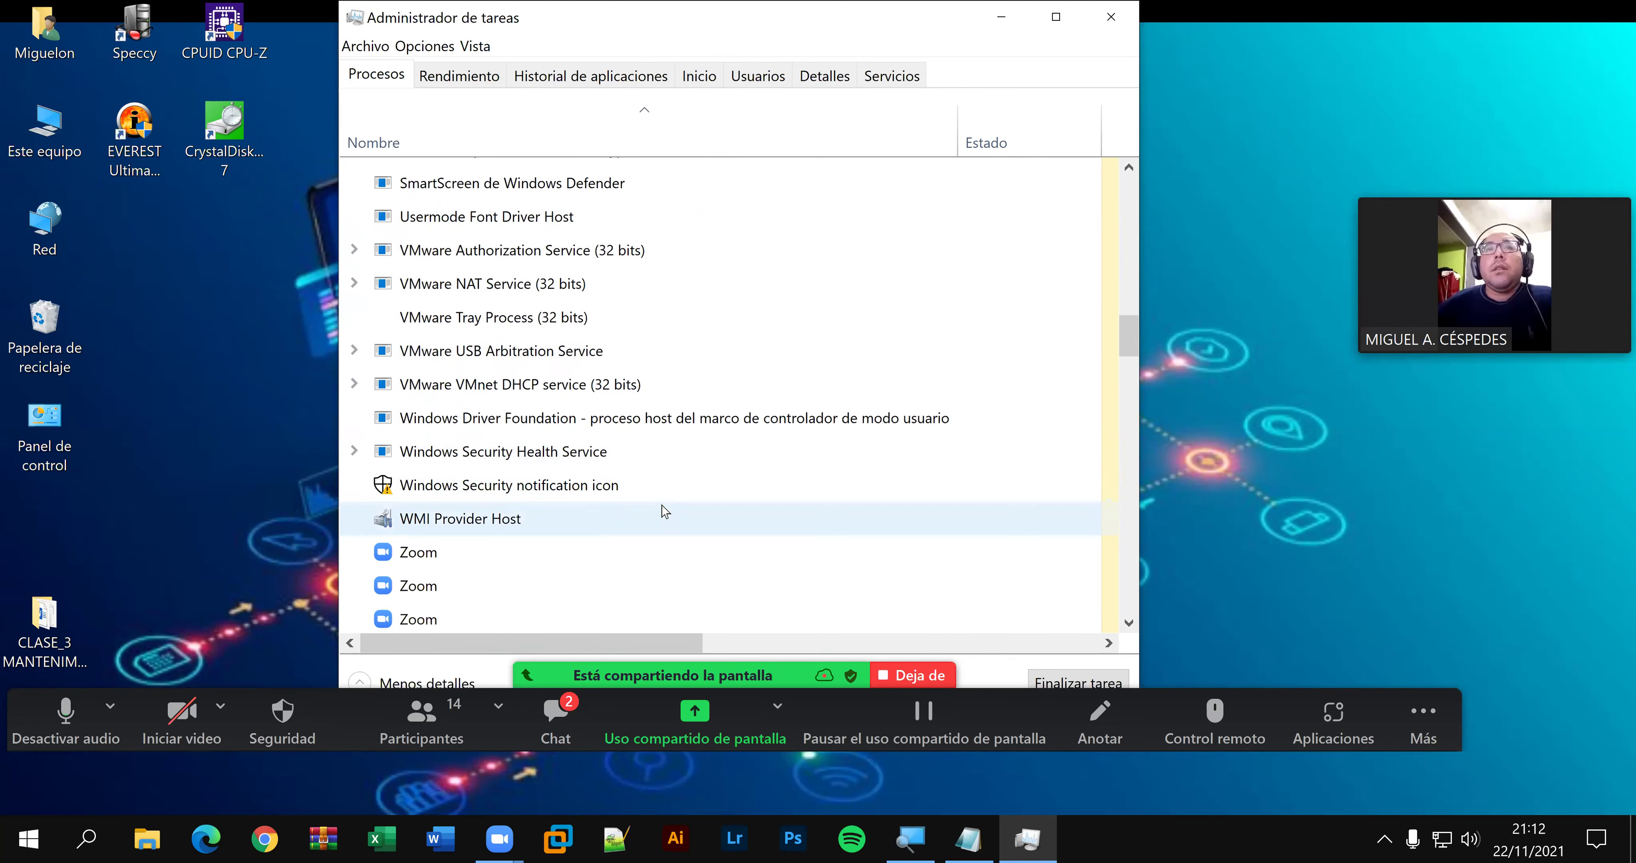
scroll(661, 508, "down", 3)
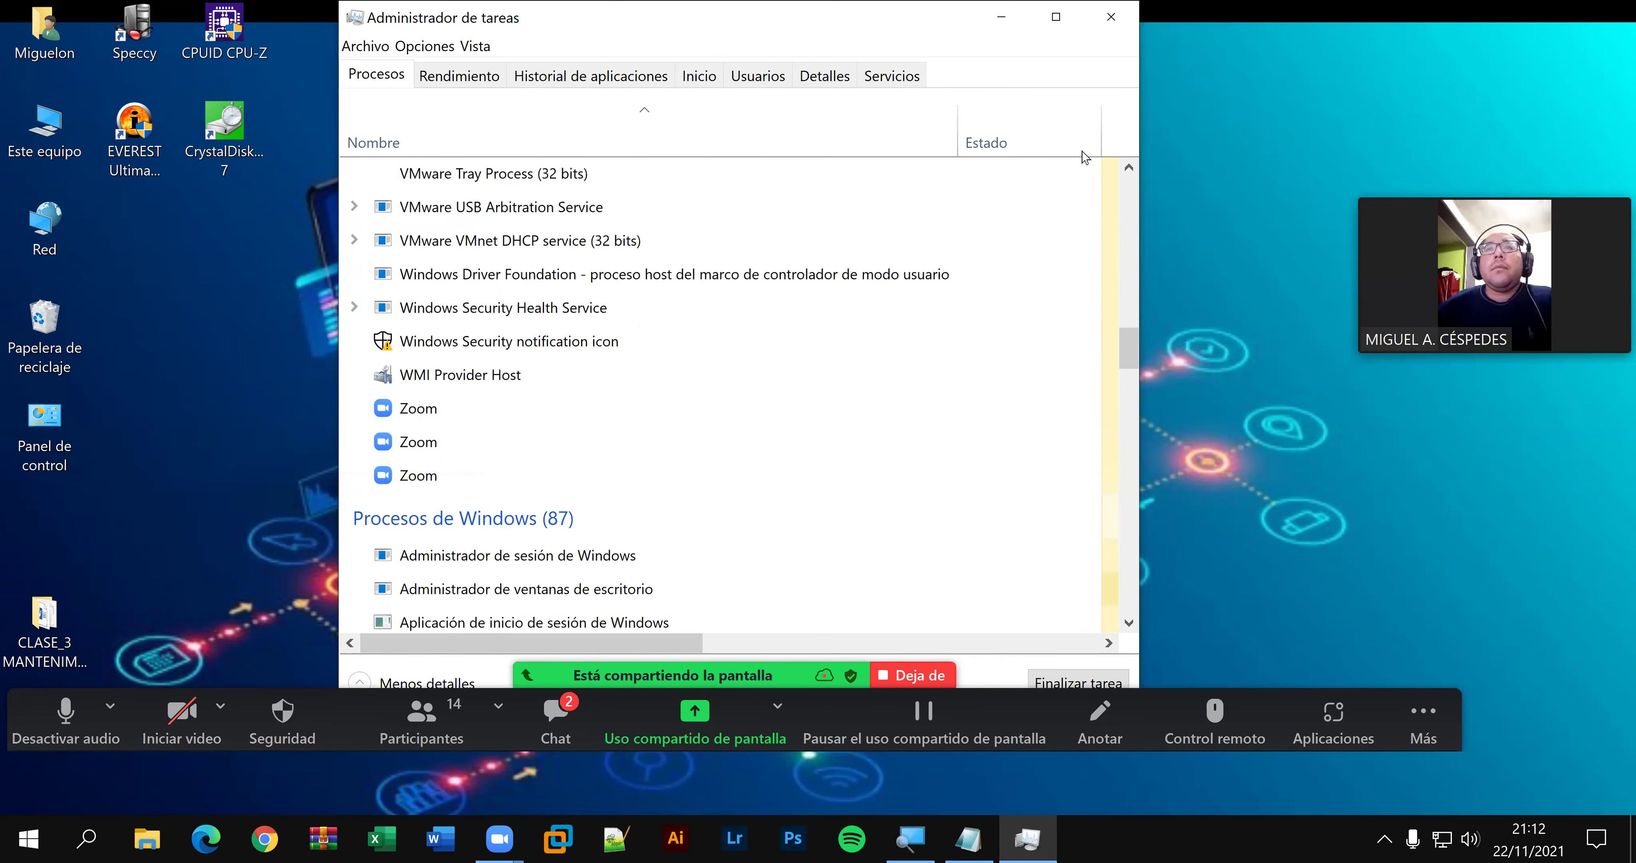
left_click(1110, 16)
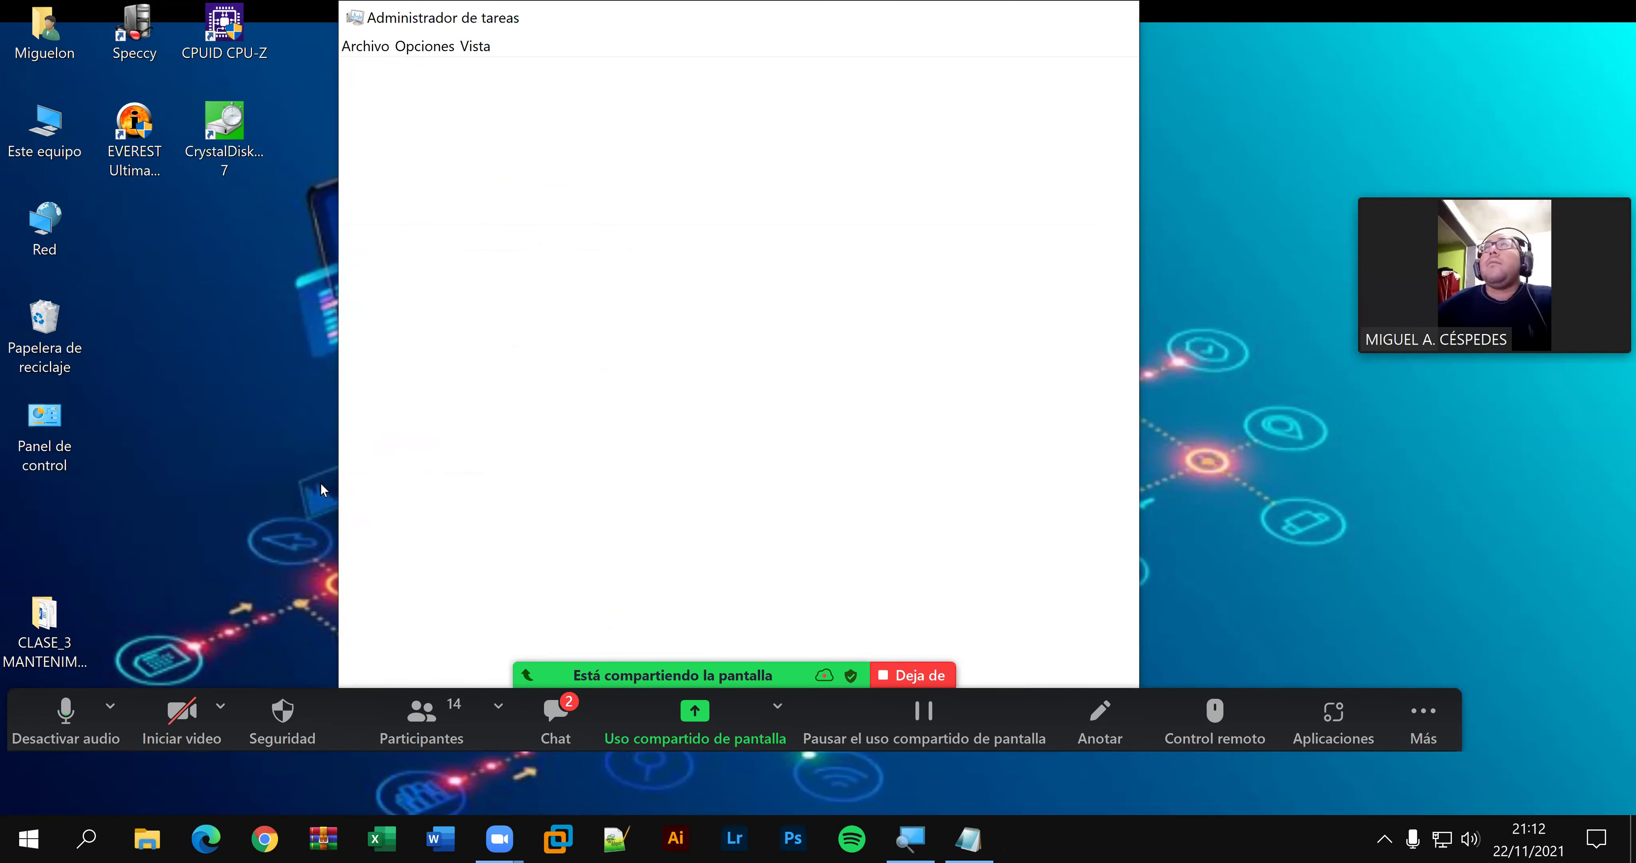
- Move the CLASE_3 folder icon higher on the desktop and try deleting it with Eliminar
left_click_drag(74, 625, 151, 550)
right_click(149, 551)
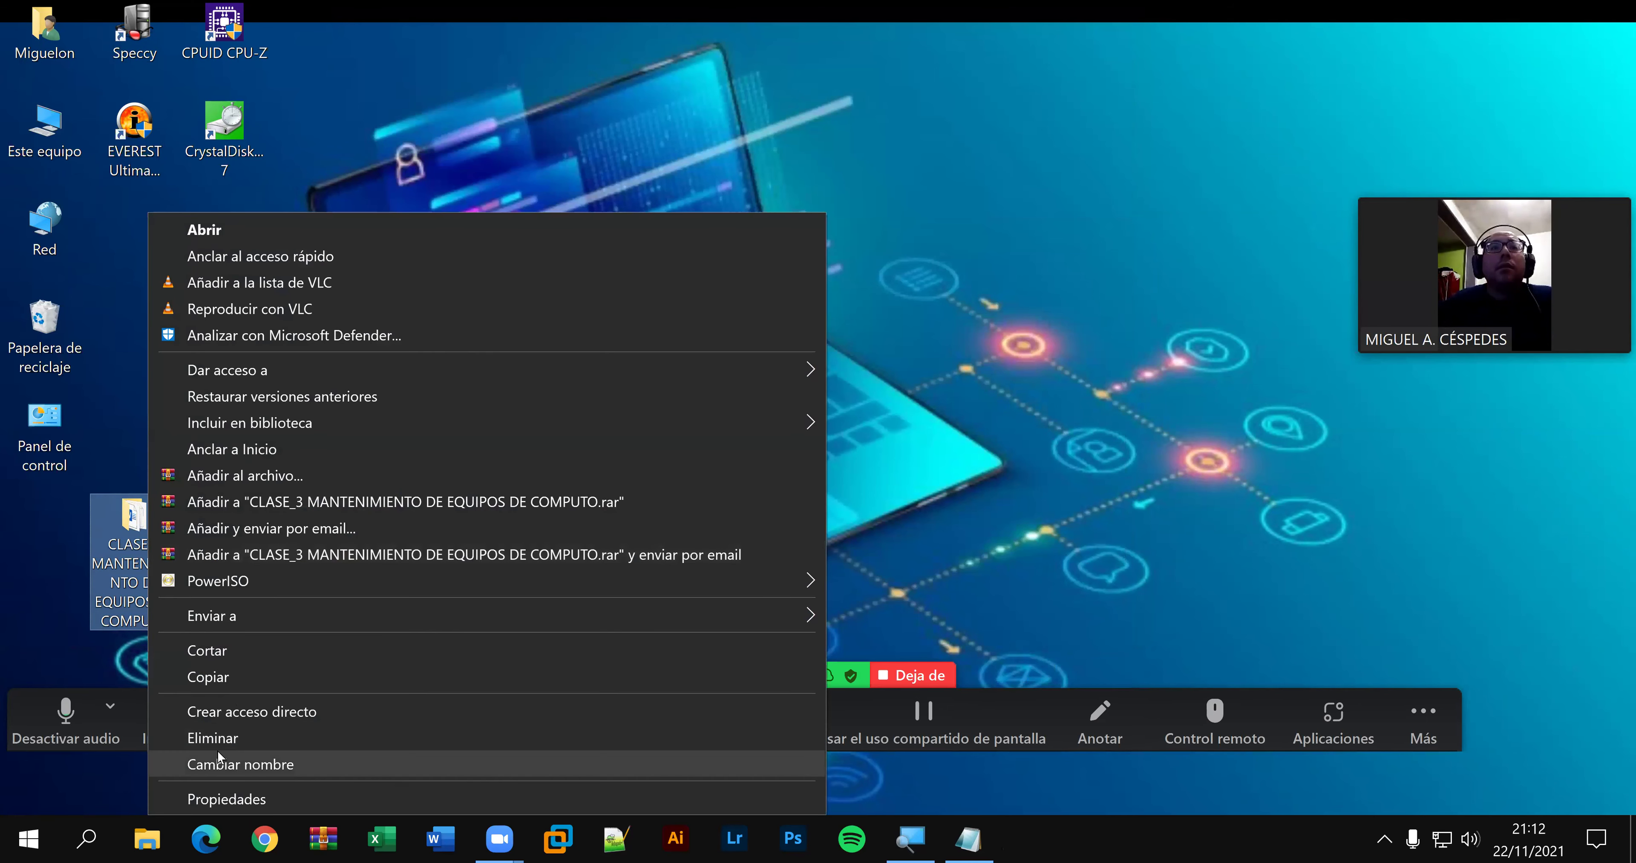
key("Escape")
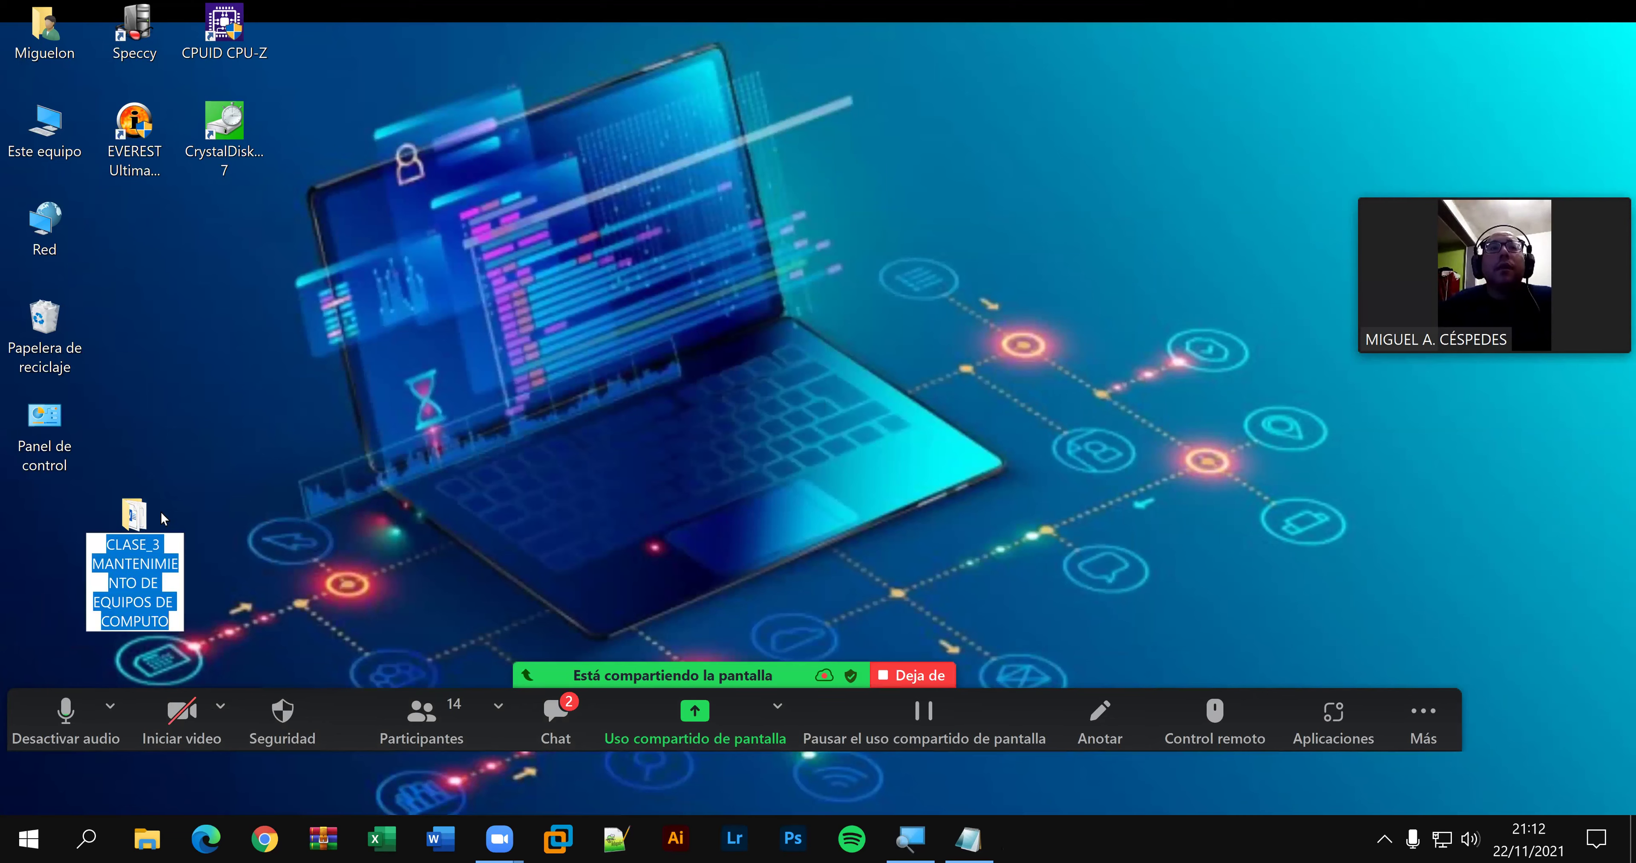
right_click(133, 511)
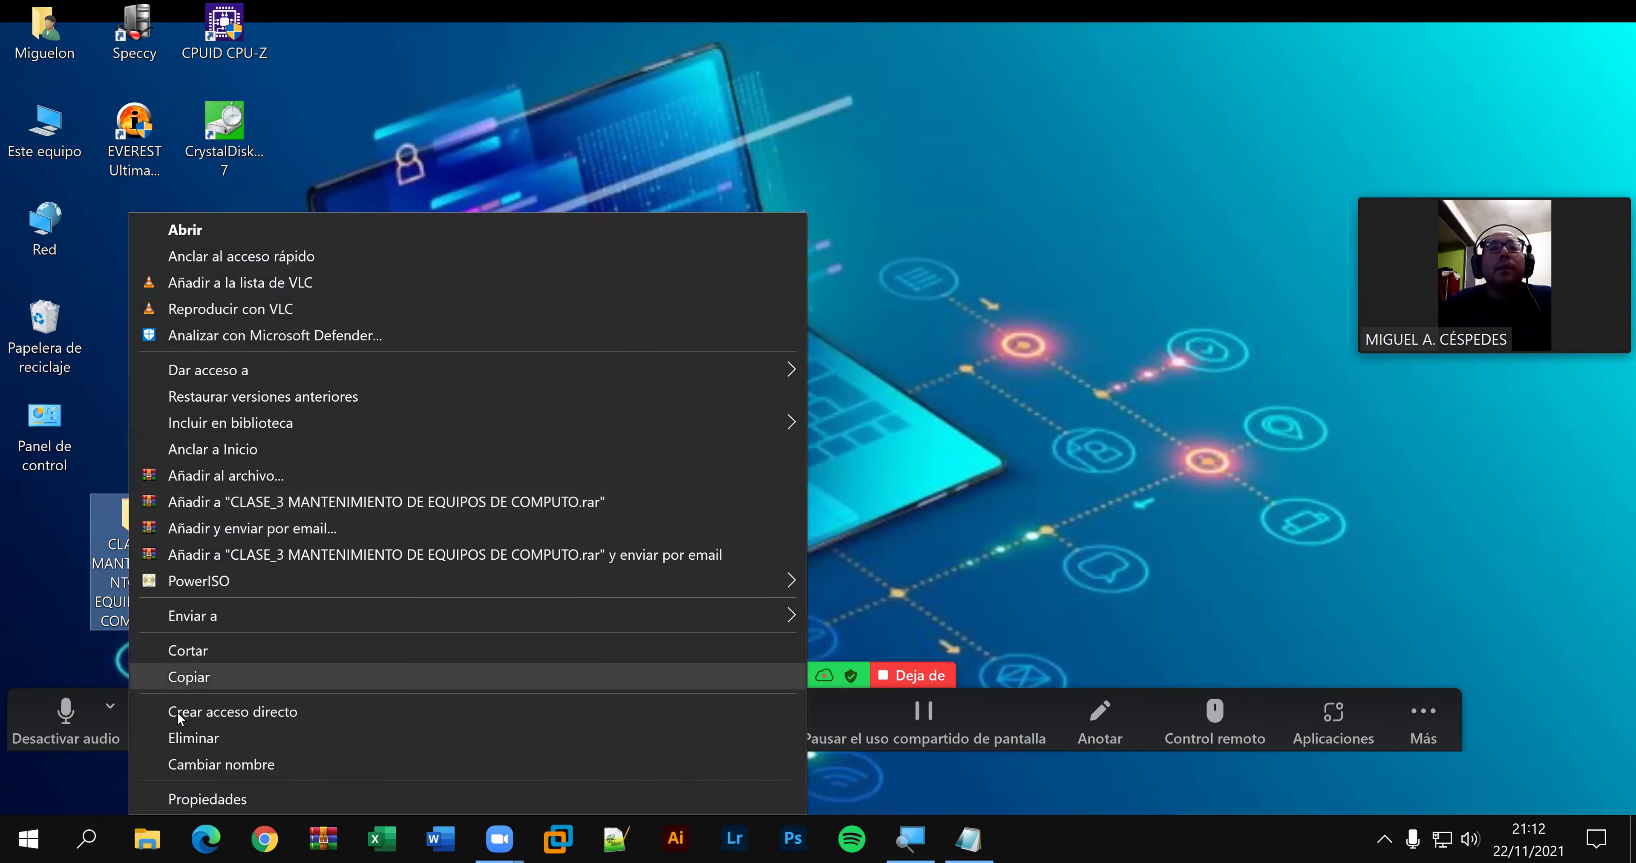
left_click(180, 736)
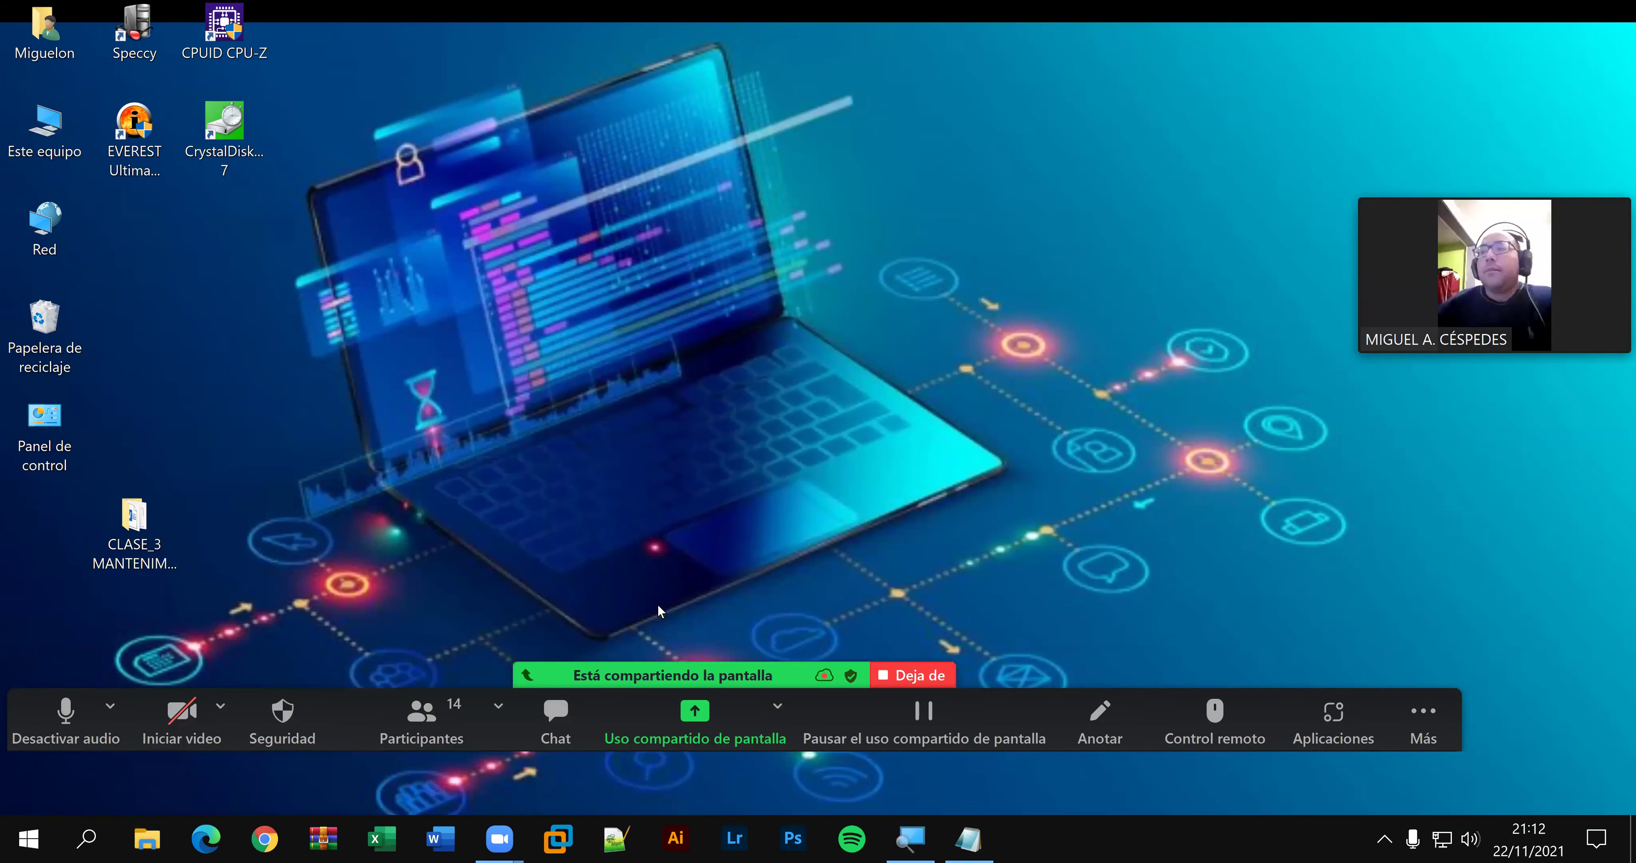
- Reopen Task Manager and view the Rendimiento tab, then Historial de aplicaciones
right_click(1104, 829)
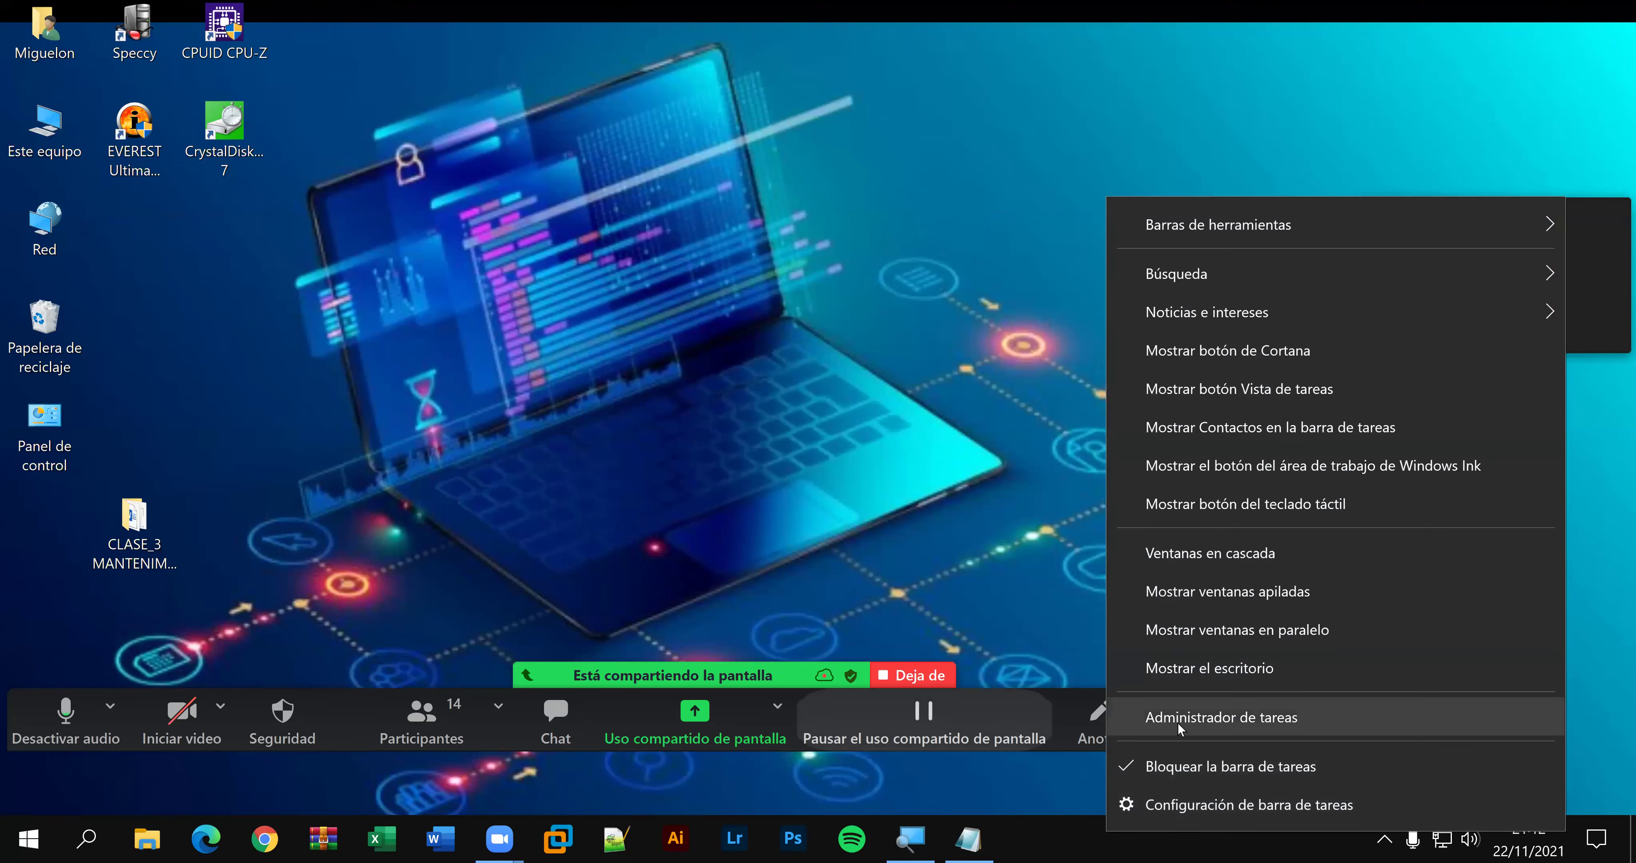
left_click(1178, 723)
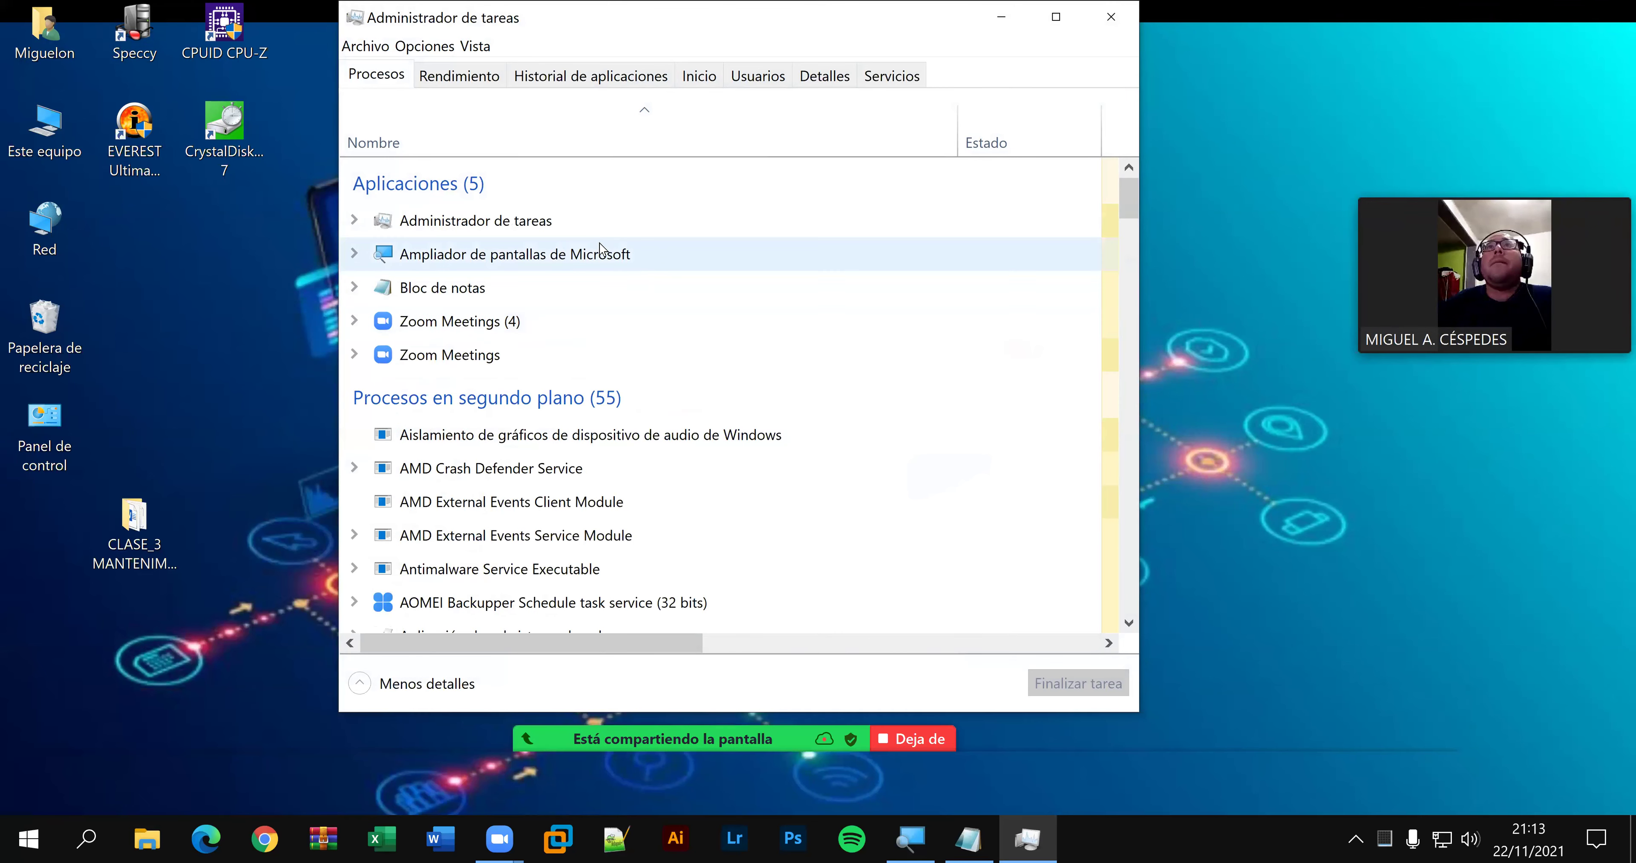
left_click(455, 83)
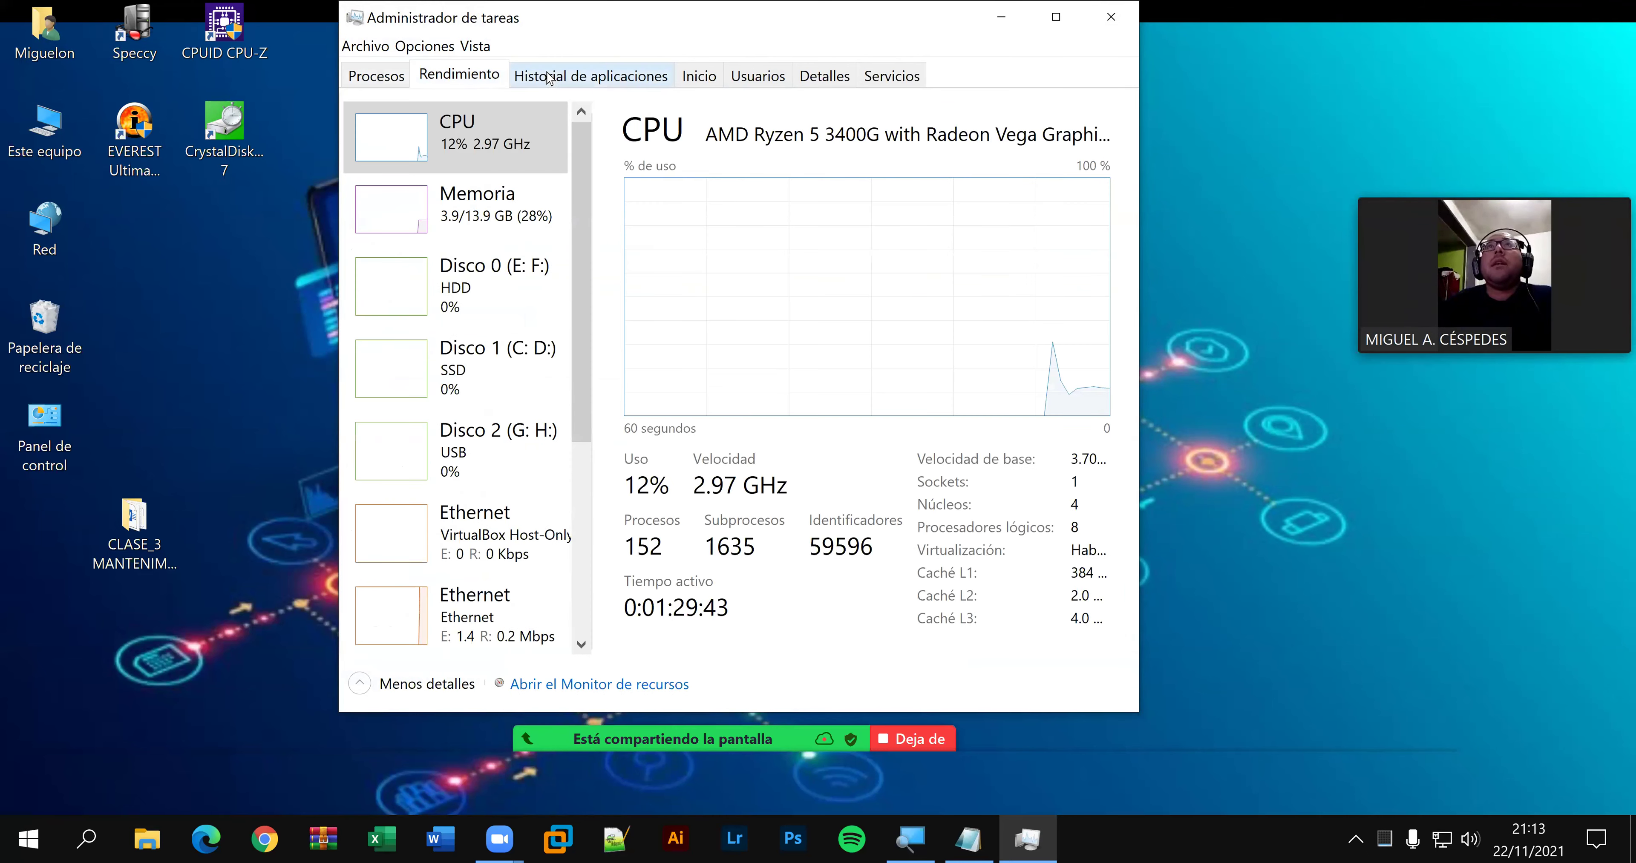
left_click(566, 81)
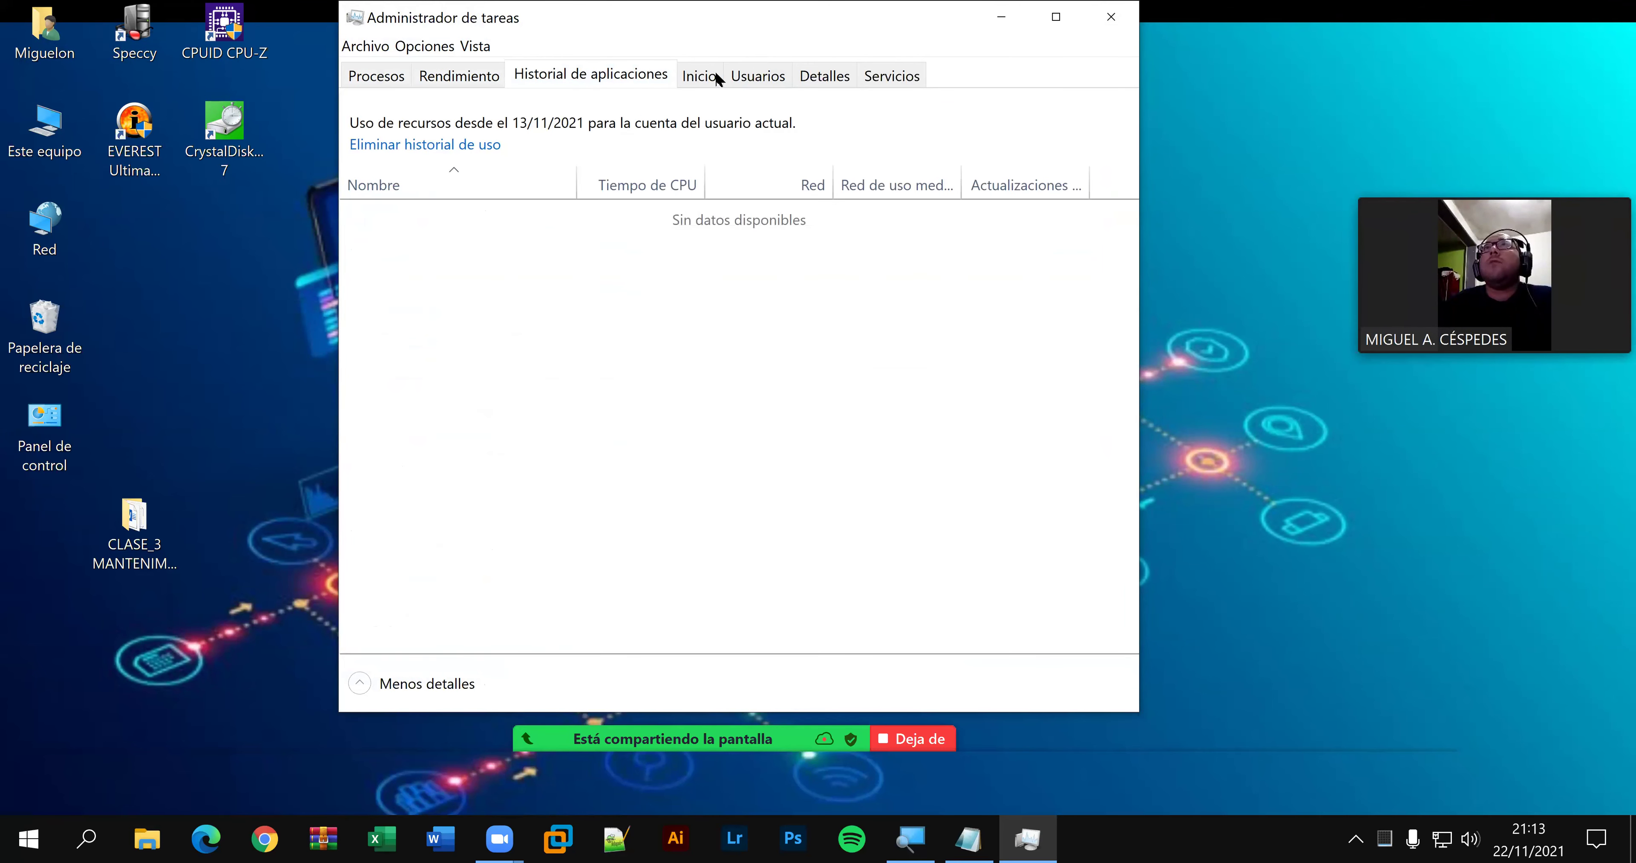
- Check the Inicio tab, then sort the Detalles list by Nombre ascending and select explorer.exe
left_click(716, 77)
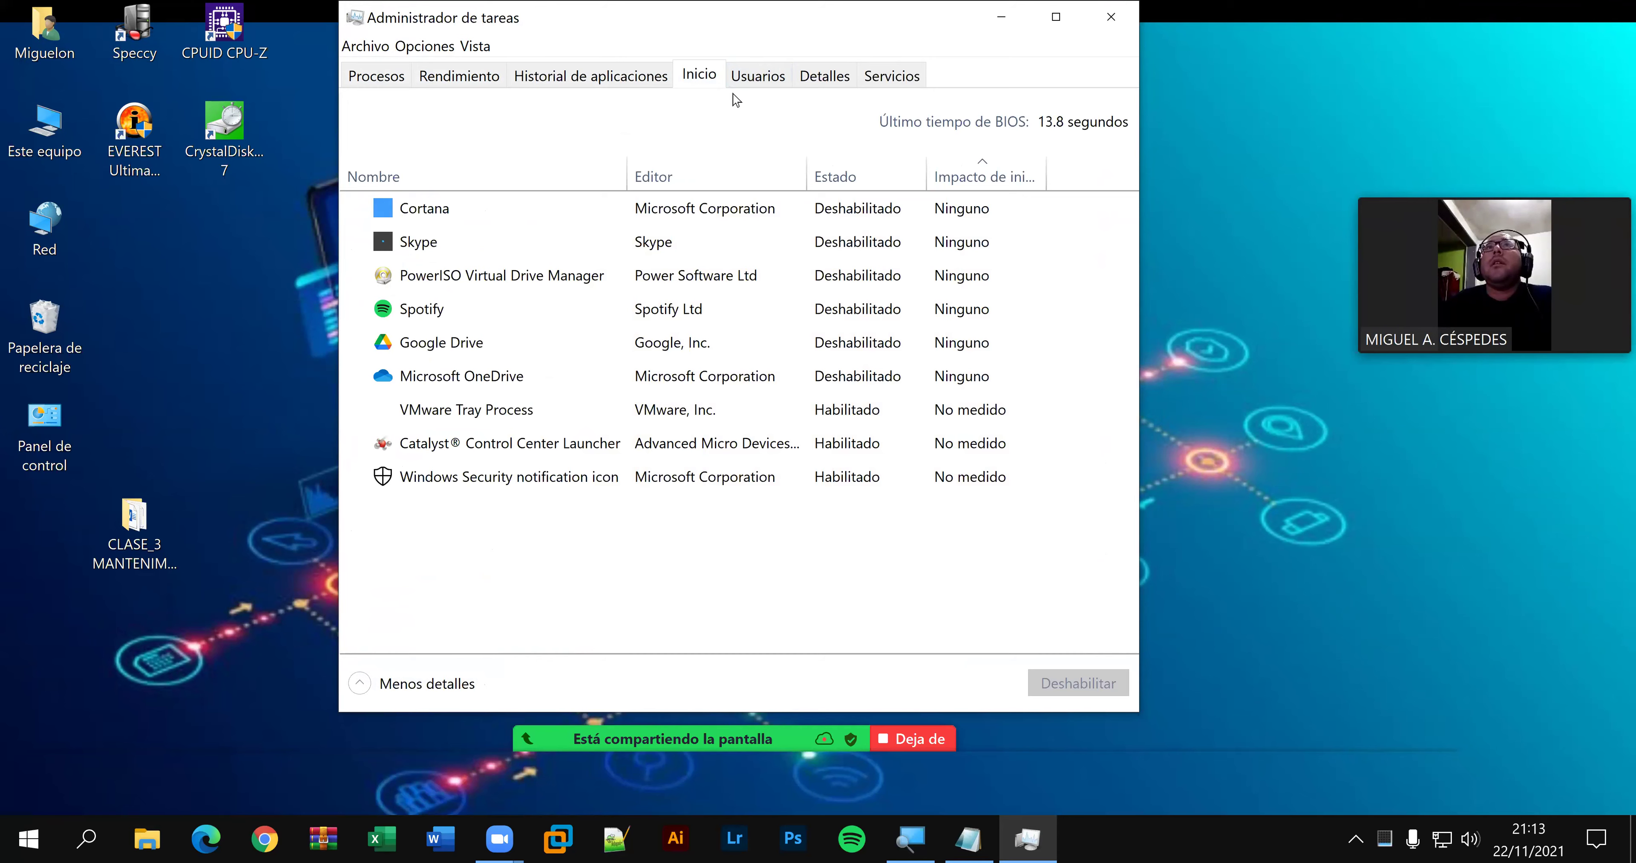
left_click(811, 80)
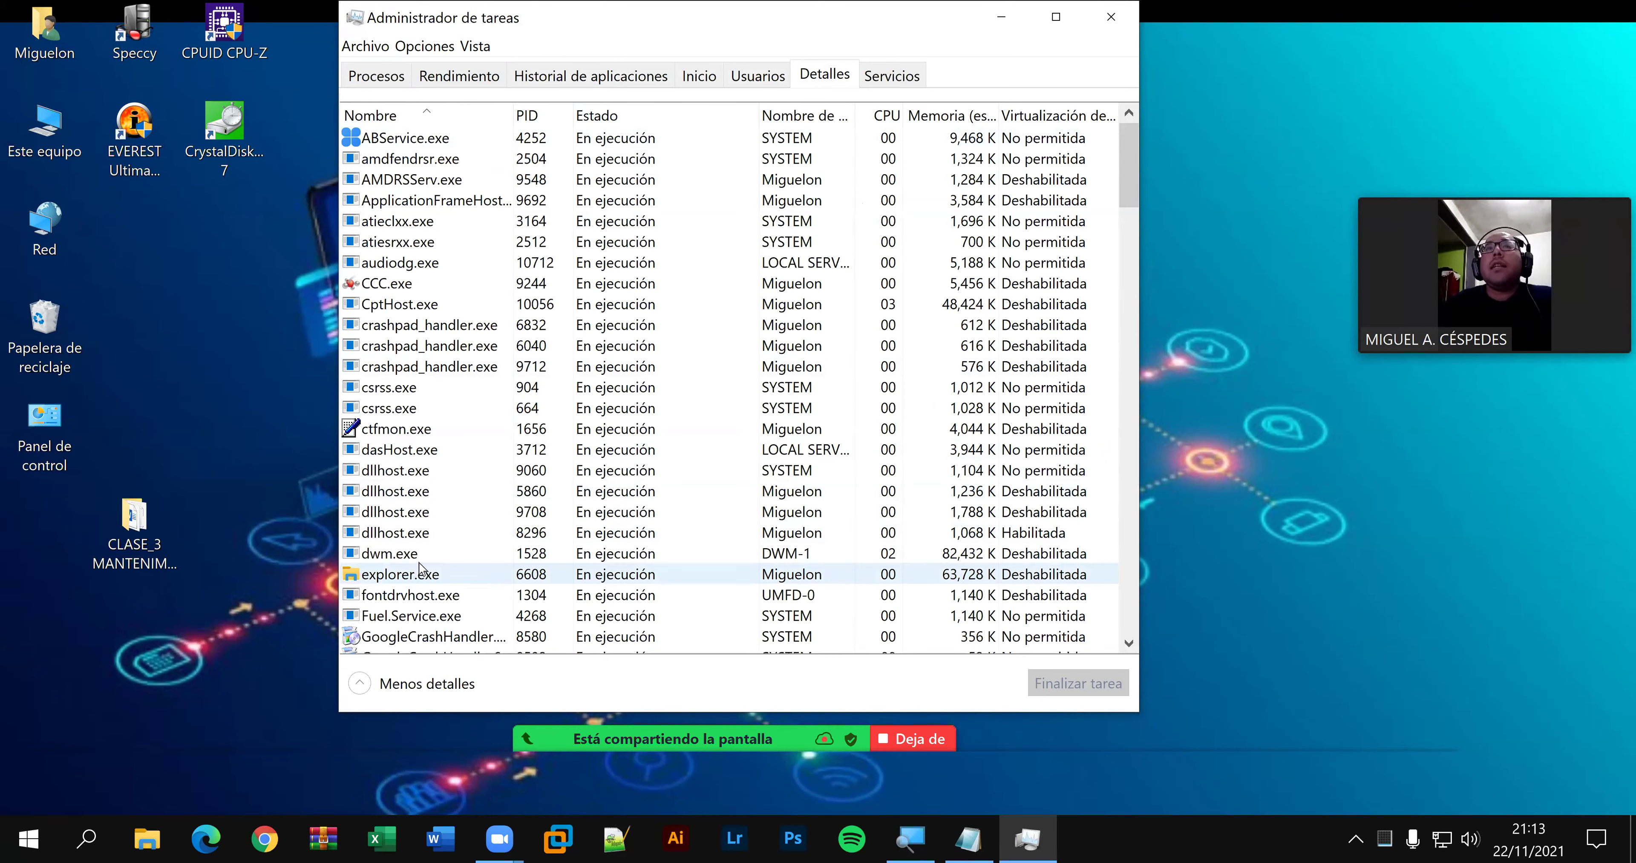
scroll(419, 558, "down", 3)
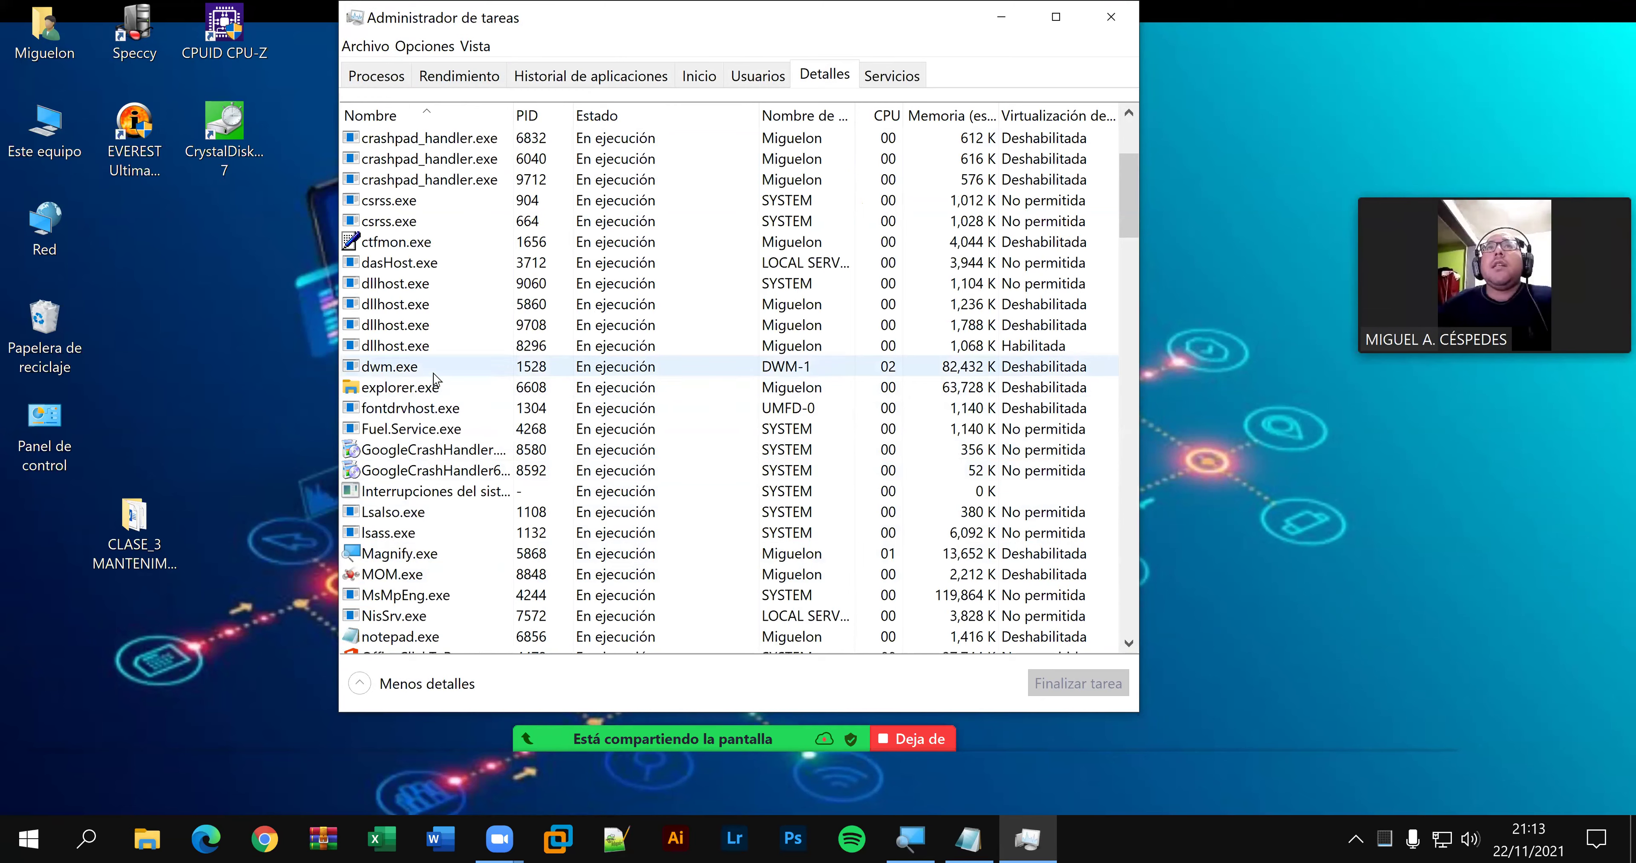
scroll(428, 368, "up", 3)
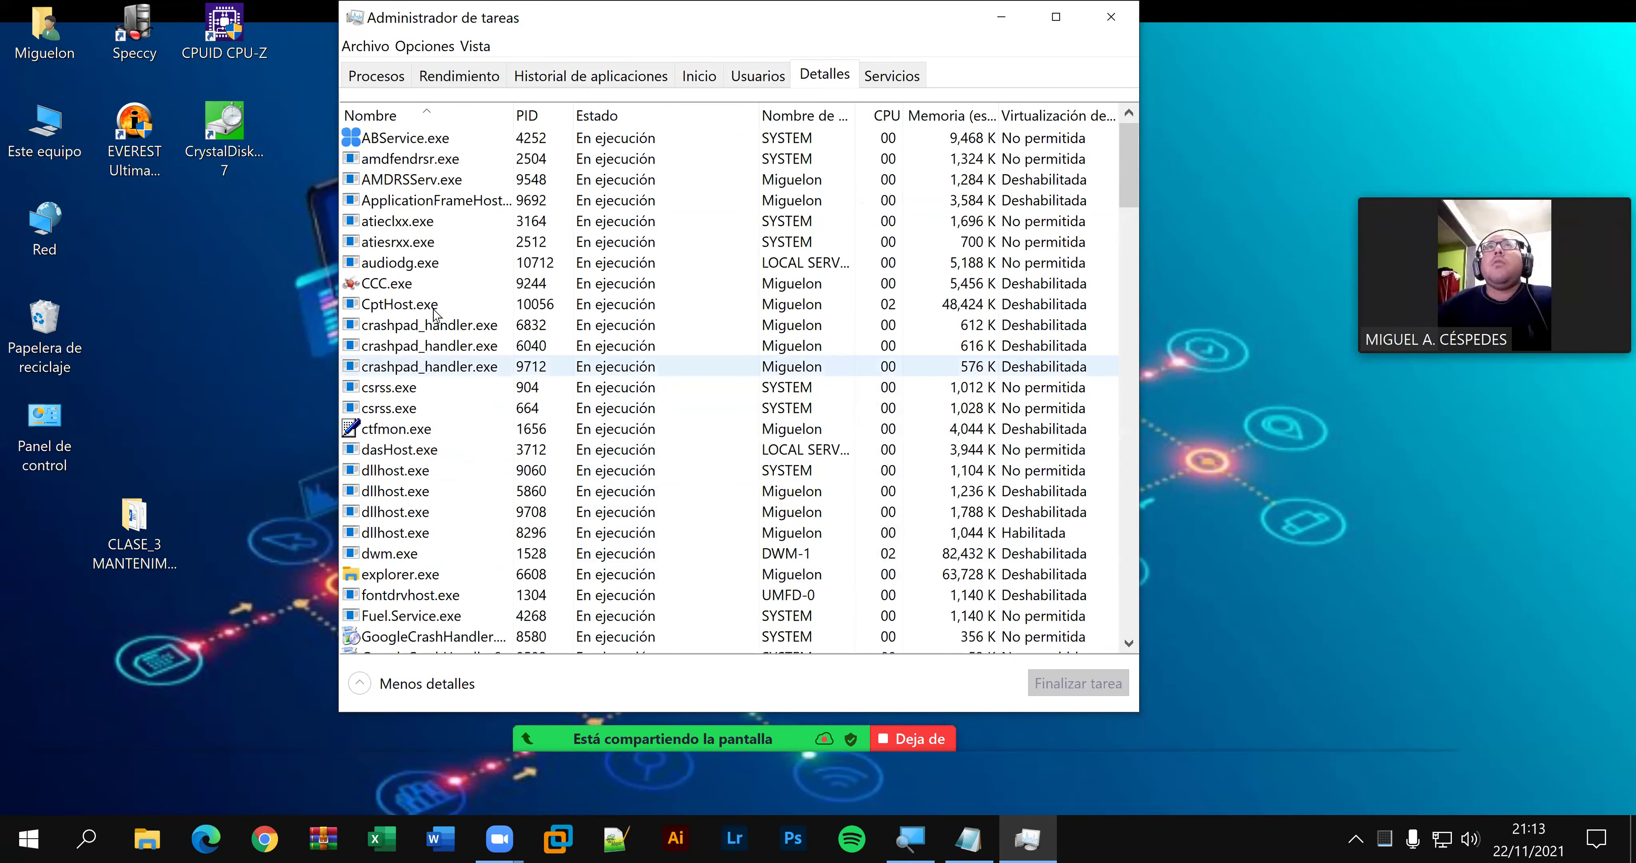
left_click(408, 115)
left_click(409, 115)
left_click(436, 577)
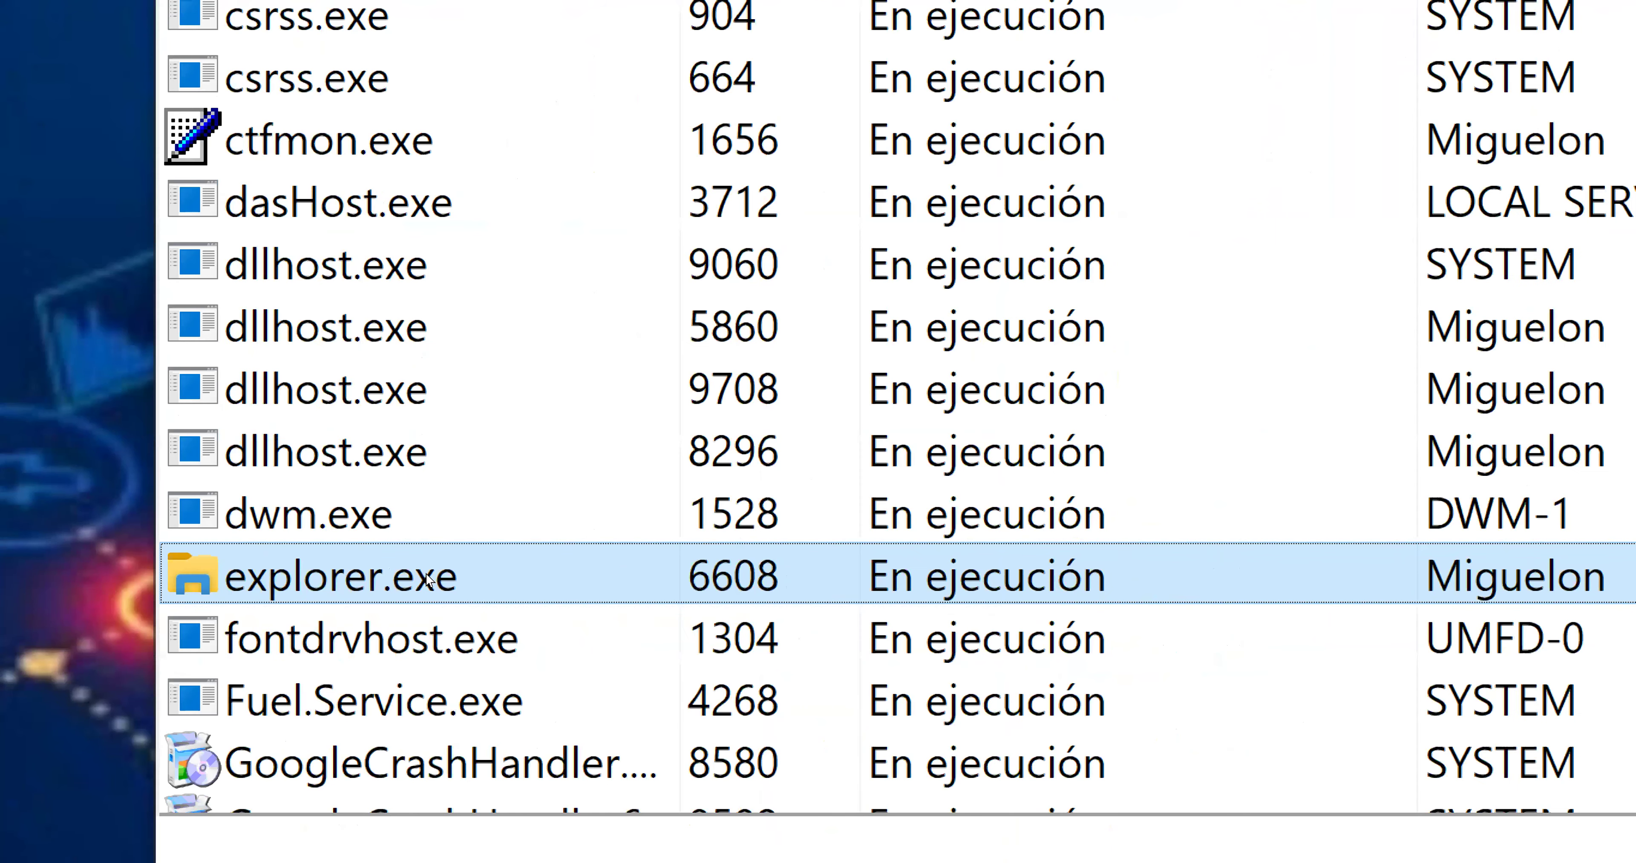
- End the explorer.exe task and confirm ending the process
right_click(429, 579)
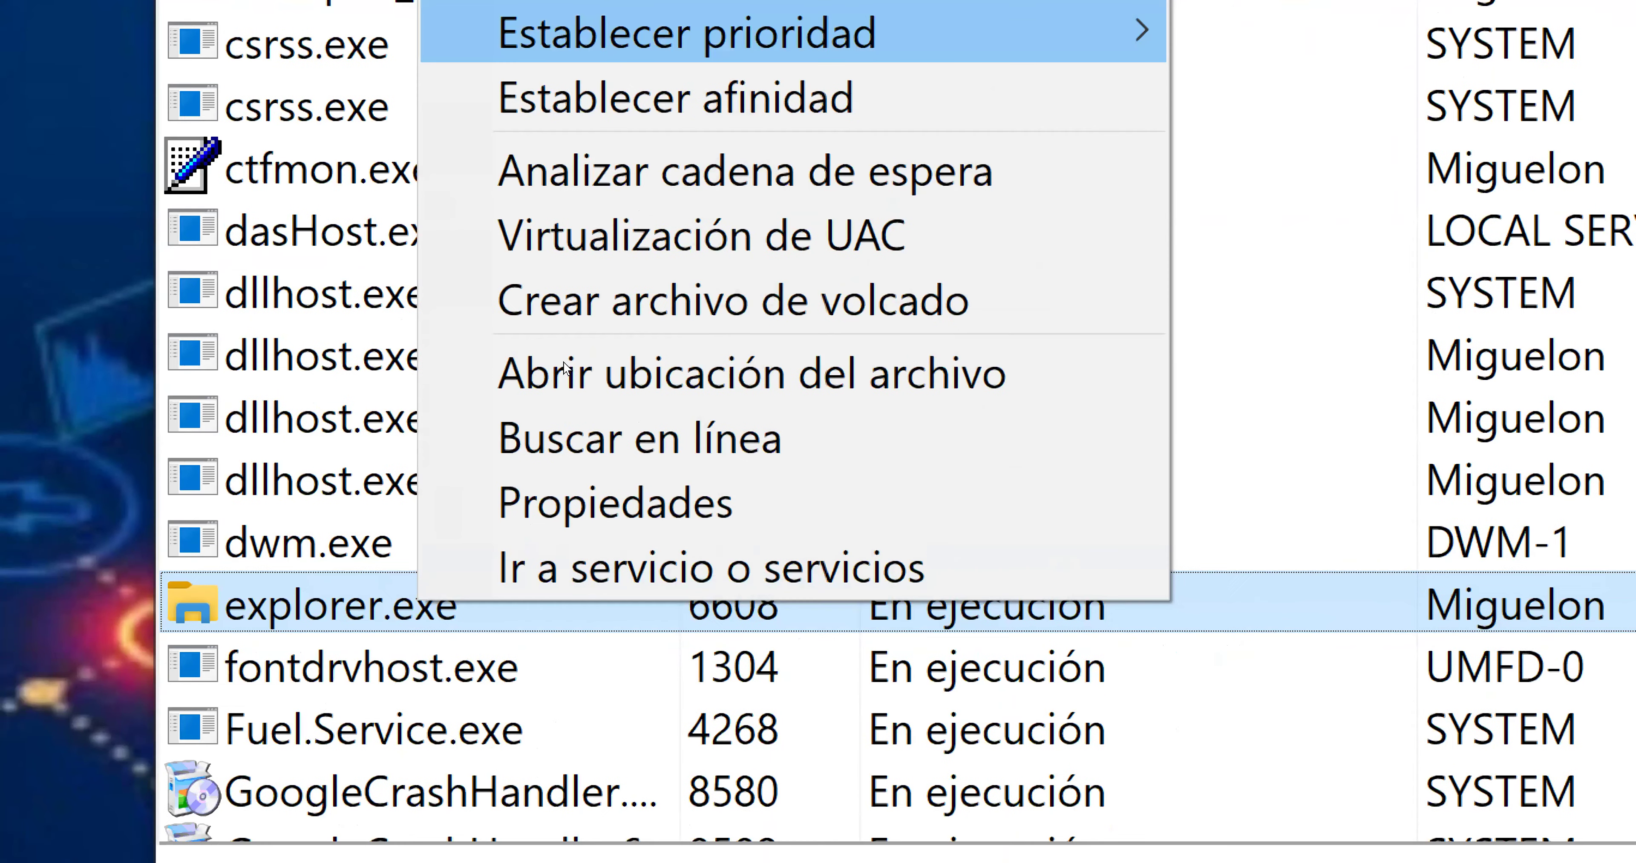
key("Up")
key("Up")
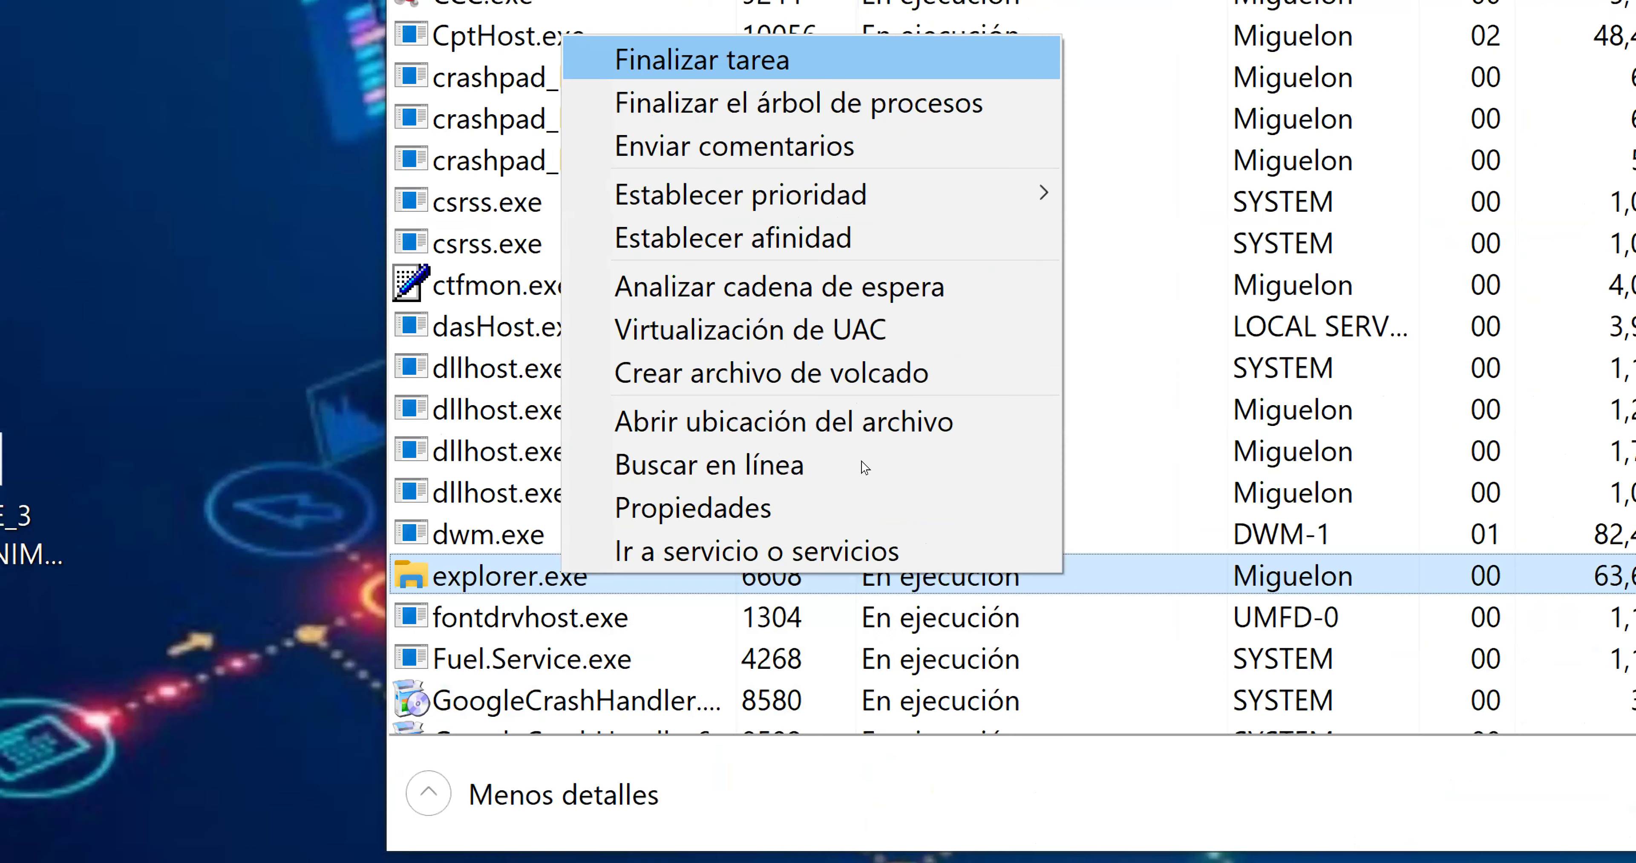
key("Return")
left_click(1541, 474)
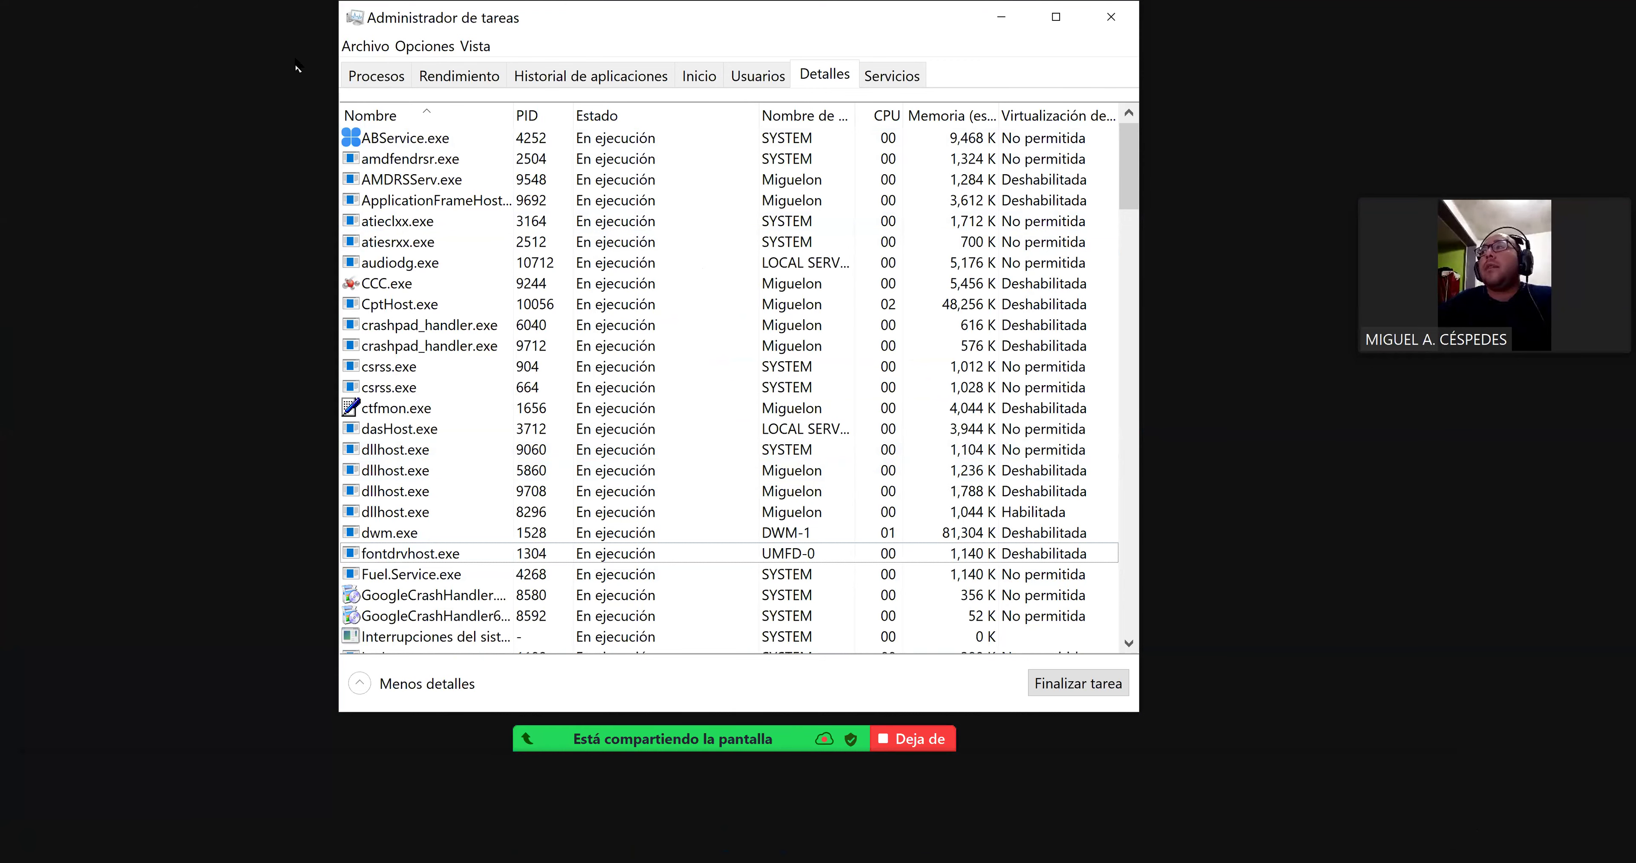
- Run a new task named EXPLORER from the Archivo menu to restore the desktop
left_click(348, 46)
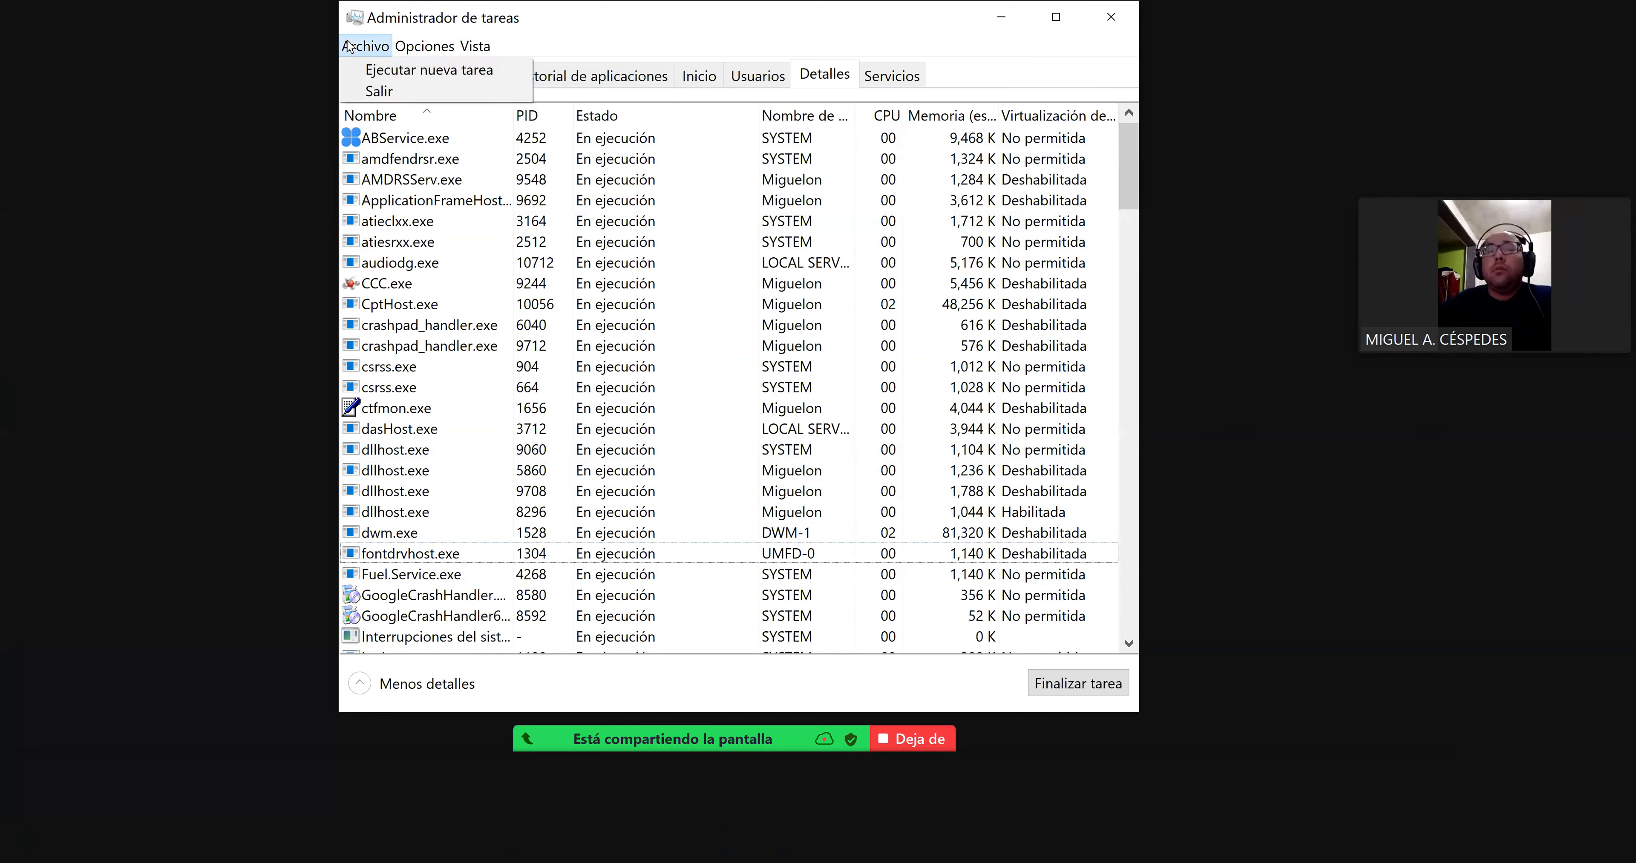
left_click(429, 63)
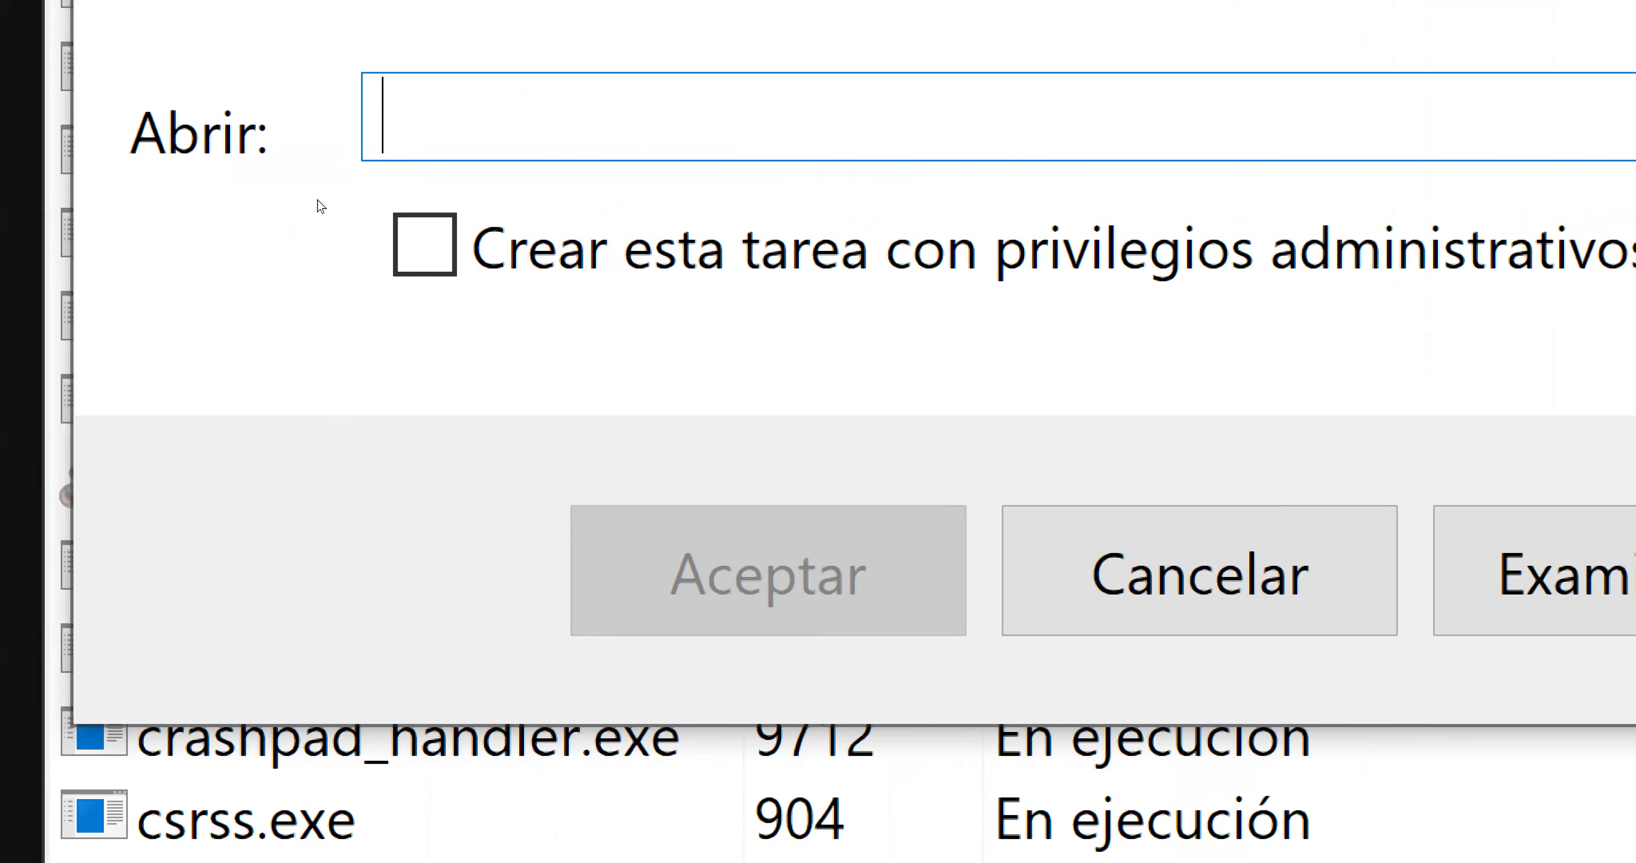
type("W")
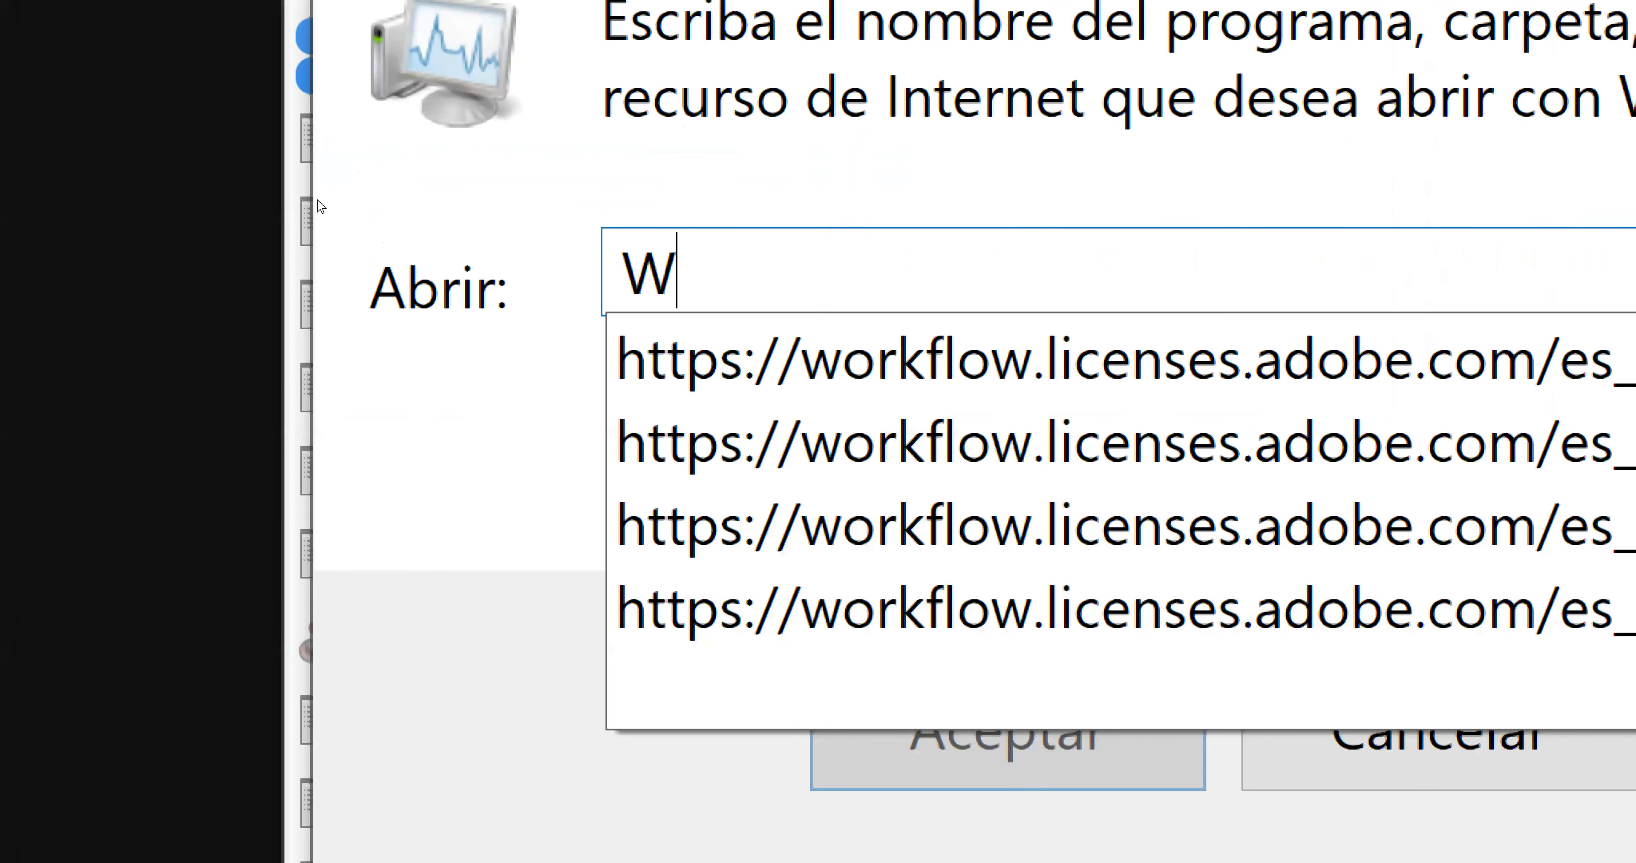
key("BackSpace")
type("EXPLORER")
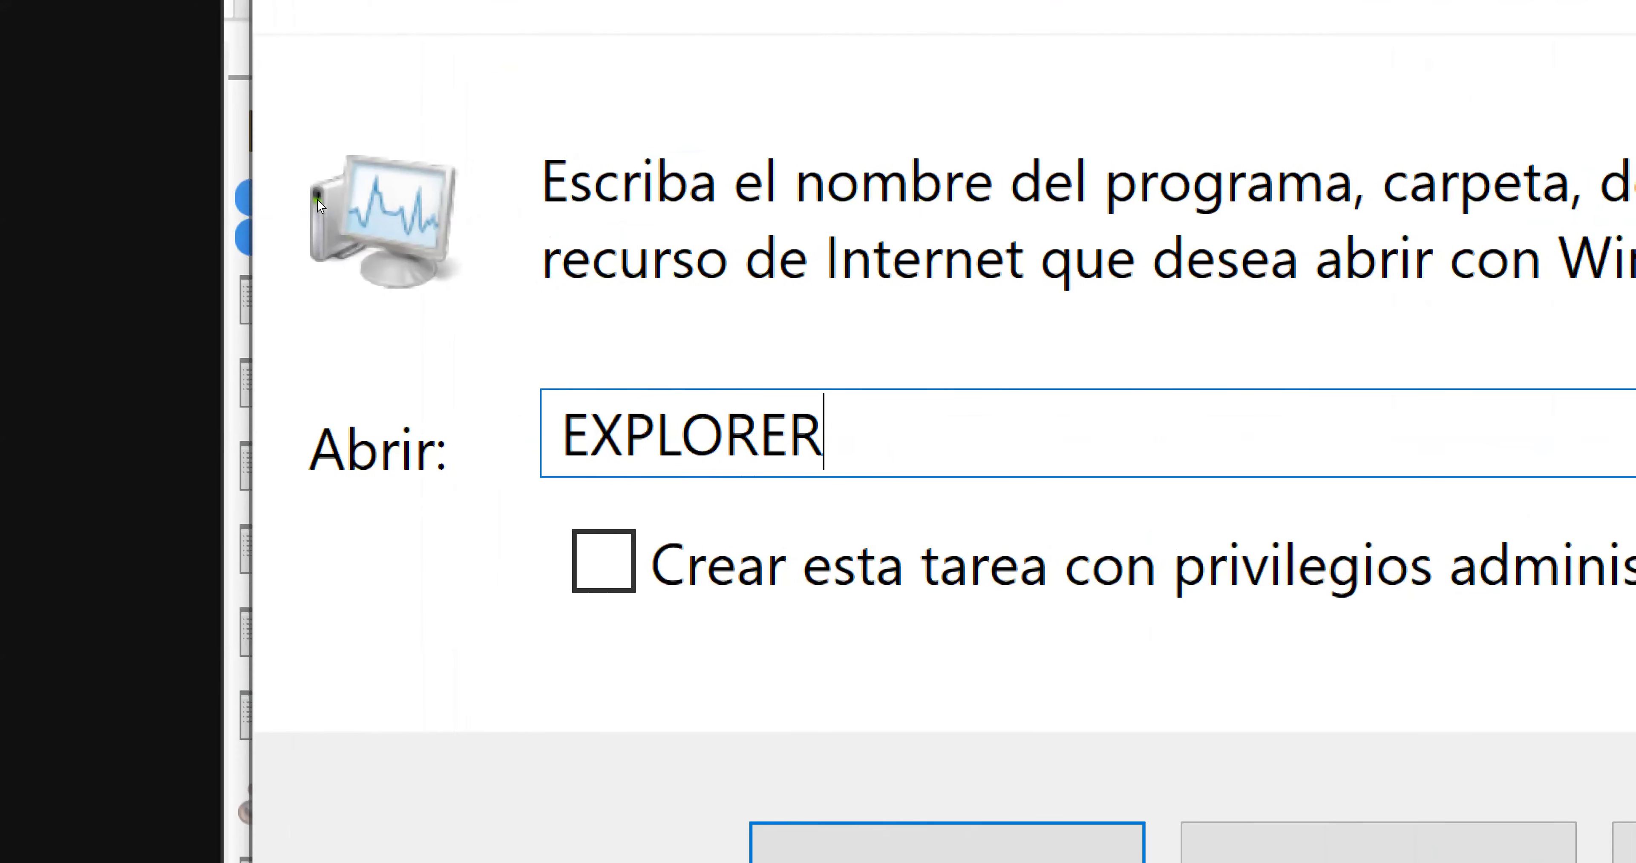
key("Return")
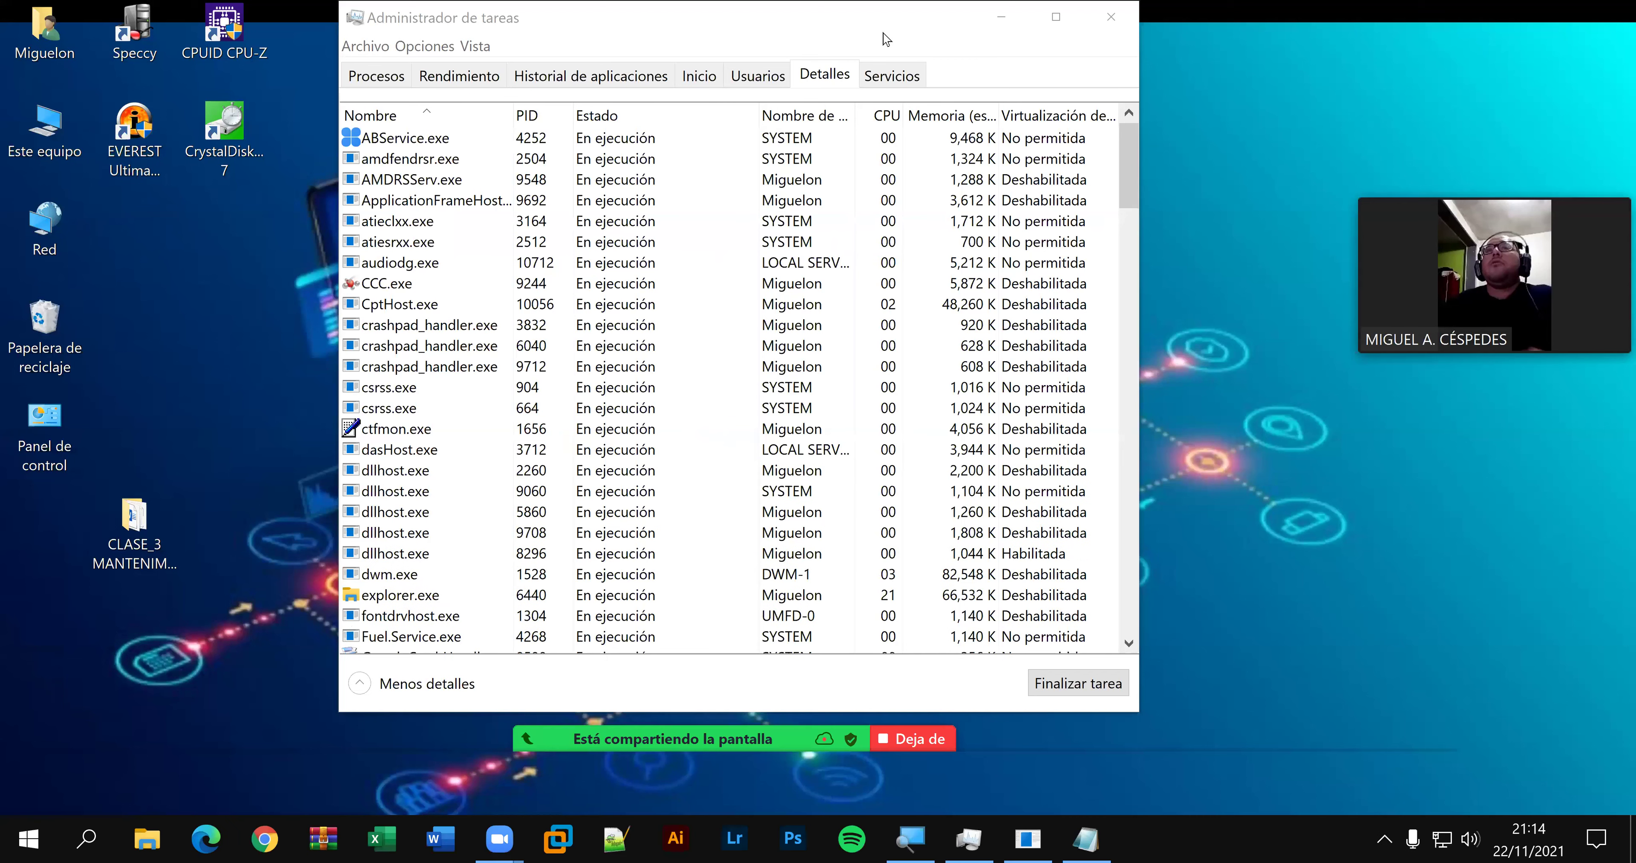
- Close Task Manager and delete the CLASE_3 class folder from the desktop
left_click(1108, 27)
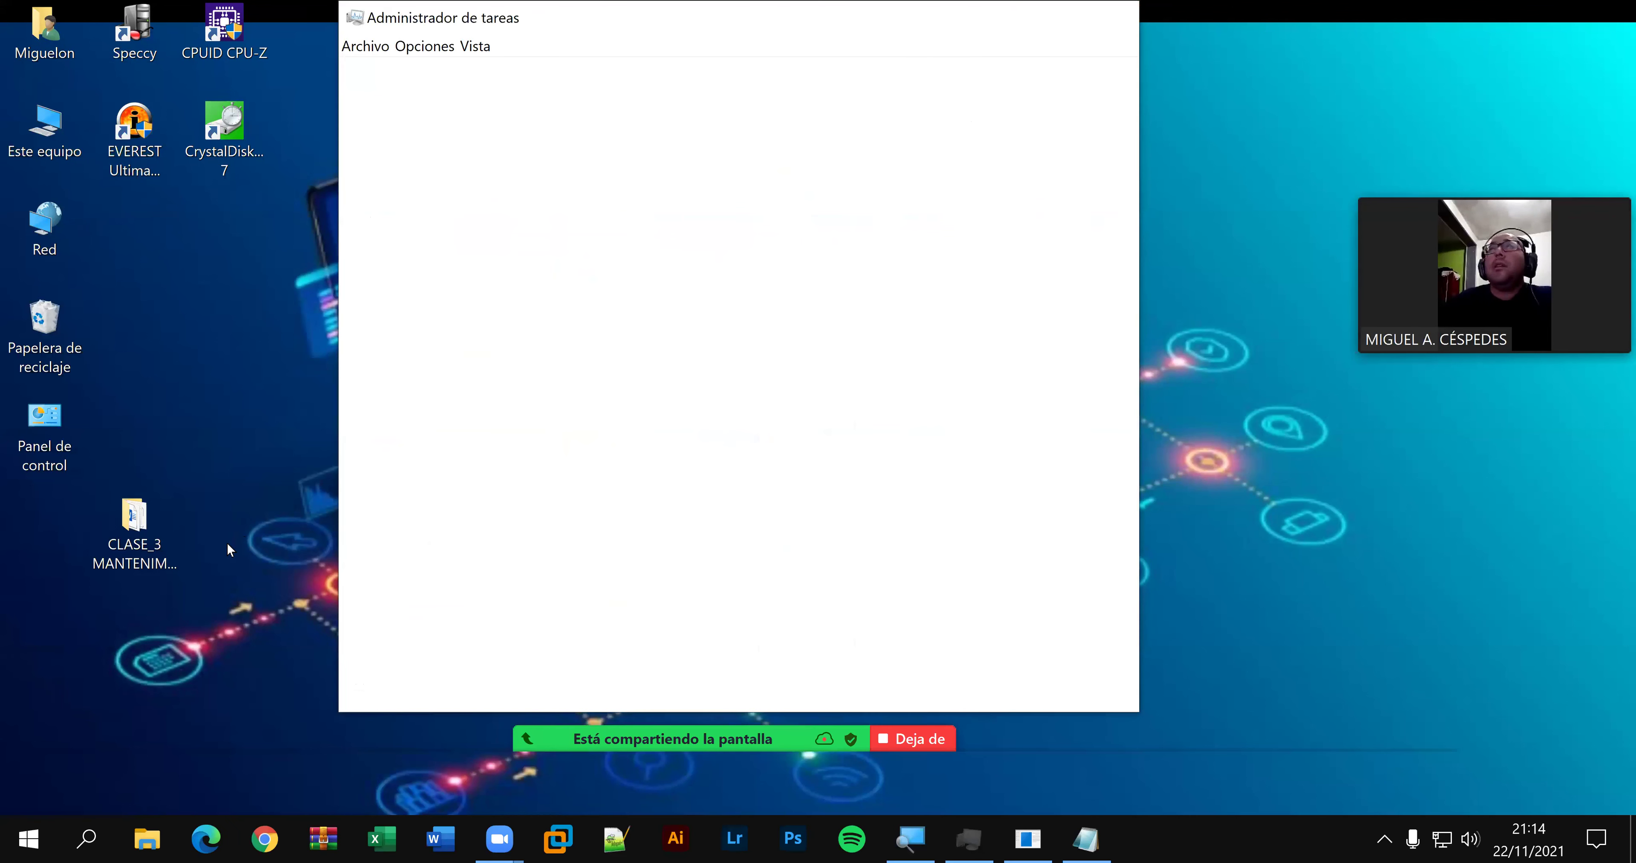
right_click(161, 529)
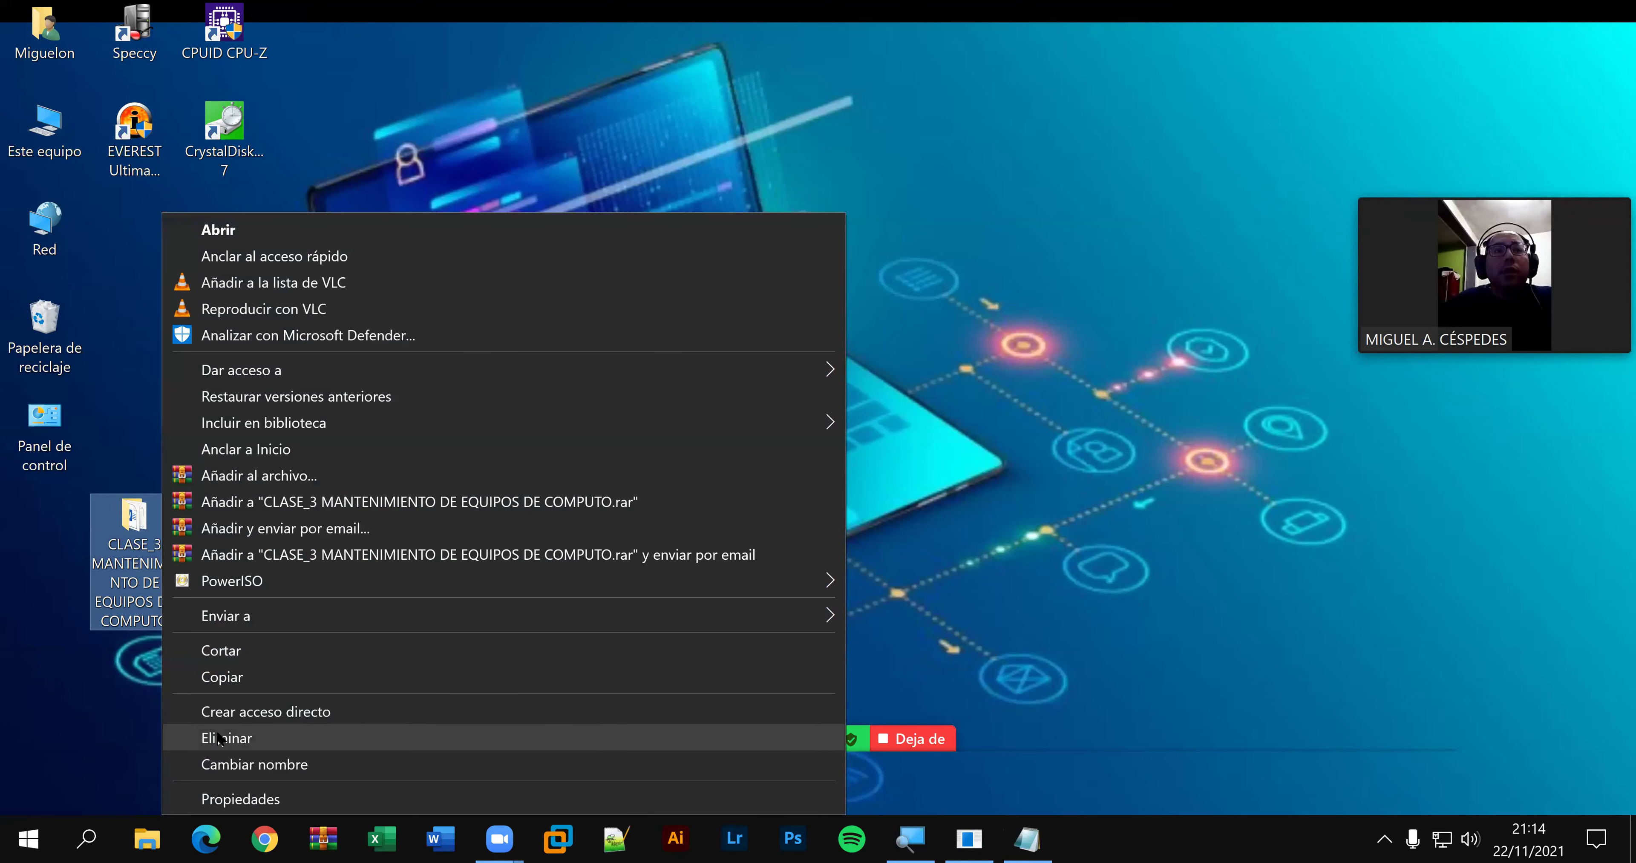
left_click(217, 739)
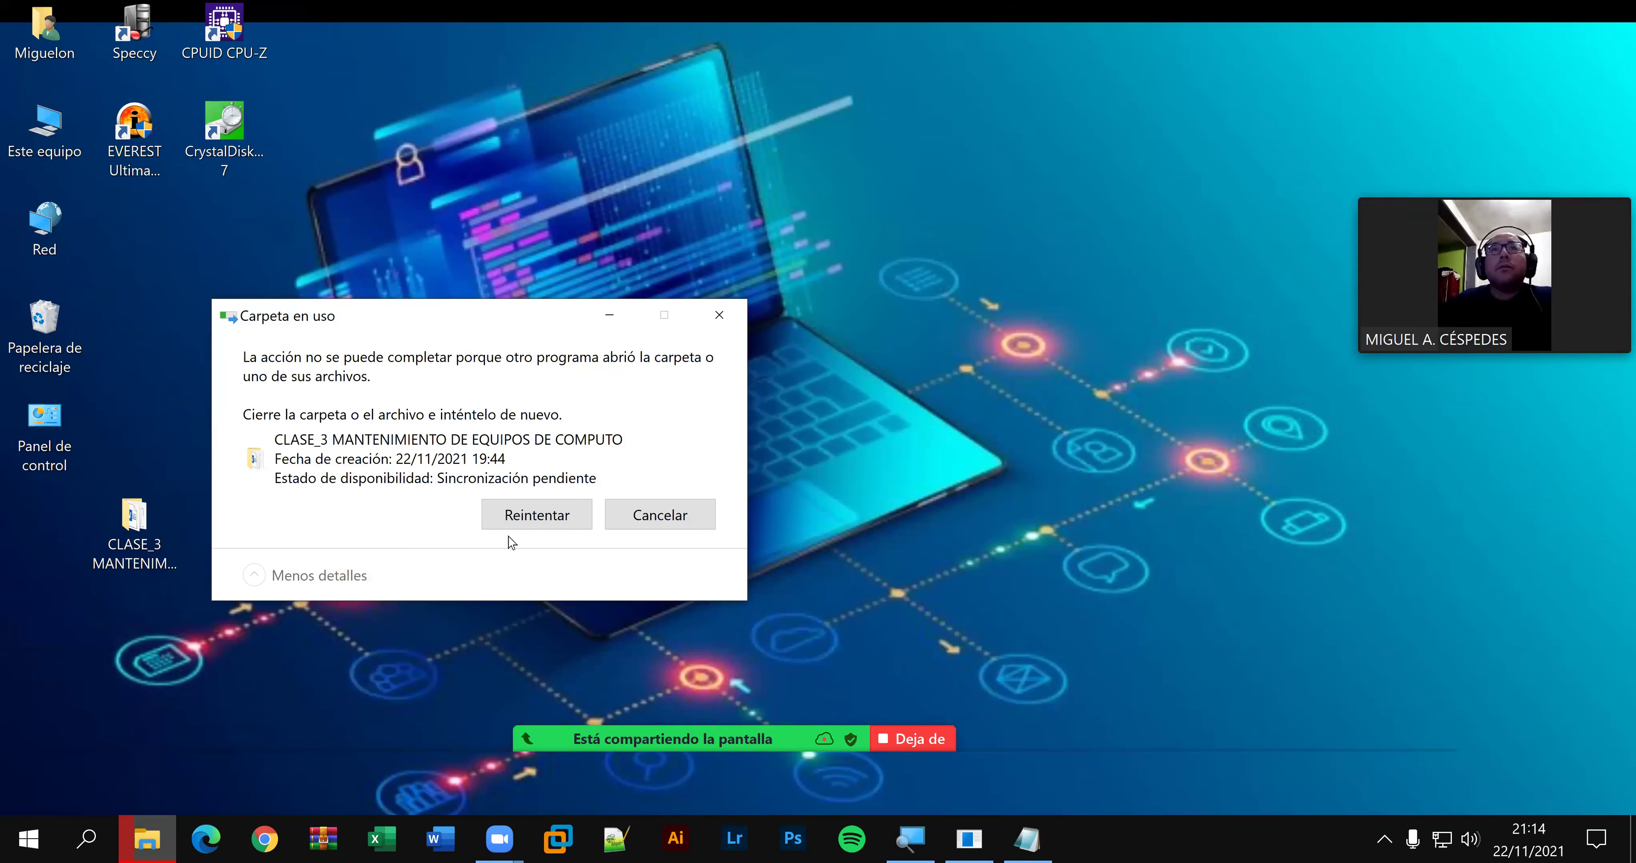
- Retry past the 'Carpeta en uso' warning, then show and dismiss the hidden tray icons
left_click(532, 530)
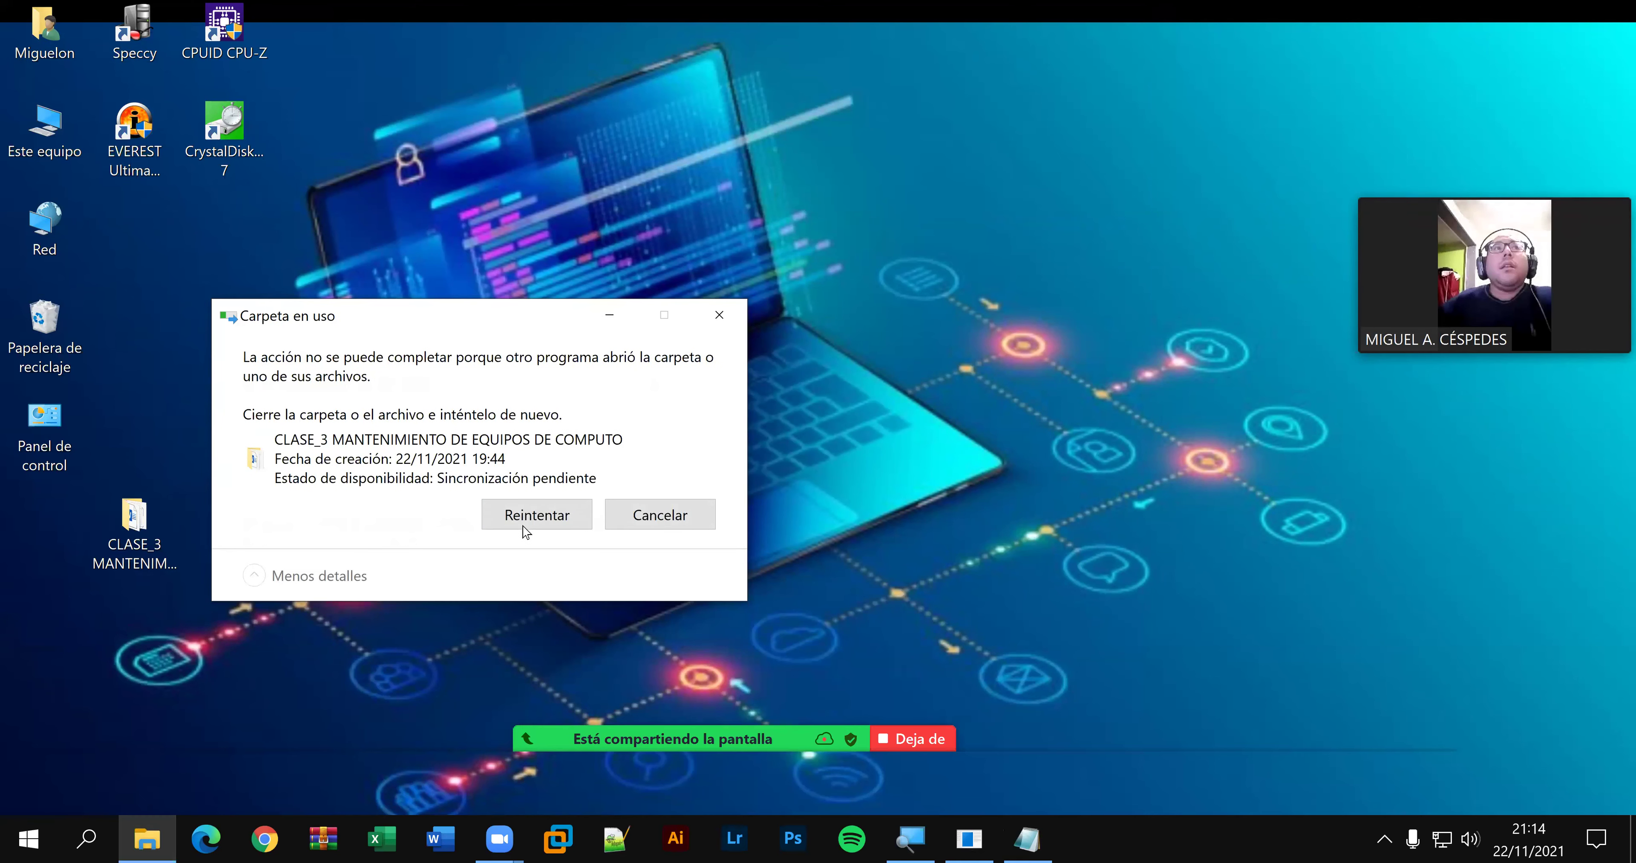
left_click(1384, 841)
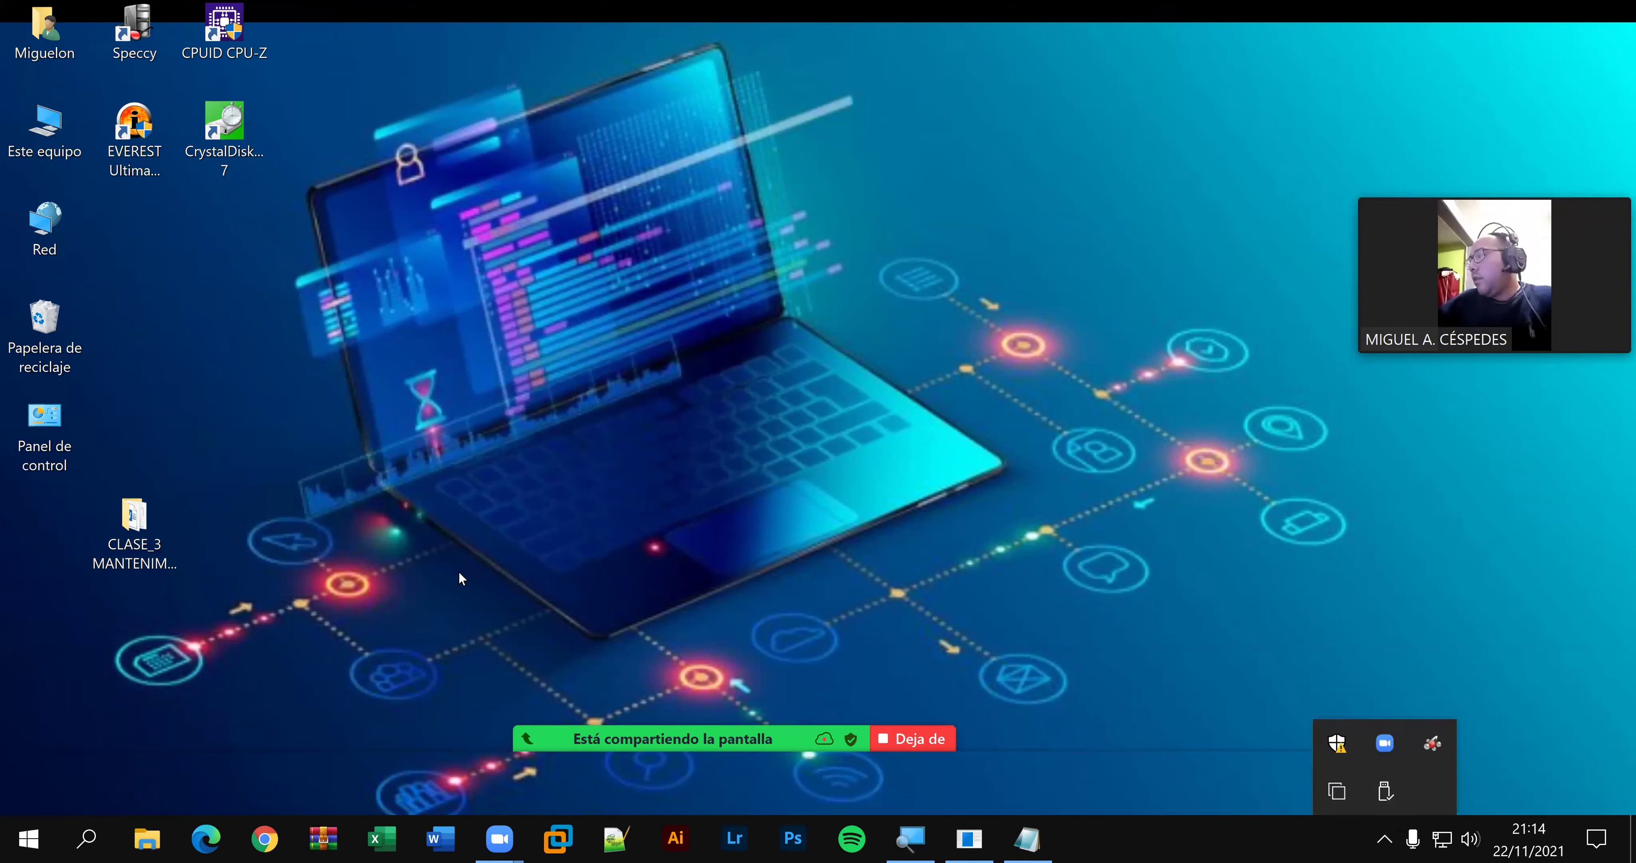
left_click(125, 524)
- Open CLASE_3 > PROGRAMAS and extract aida64extreme650 there with 'Extraer aquí'
double_click(127, 530)
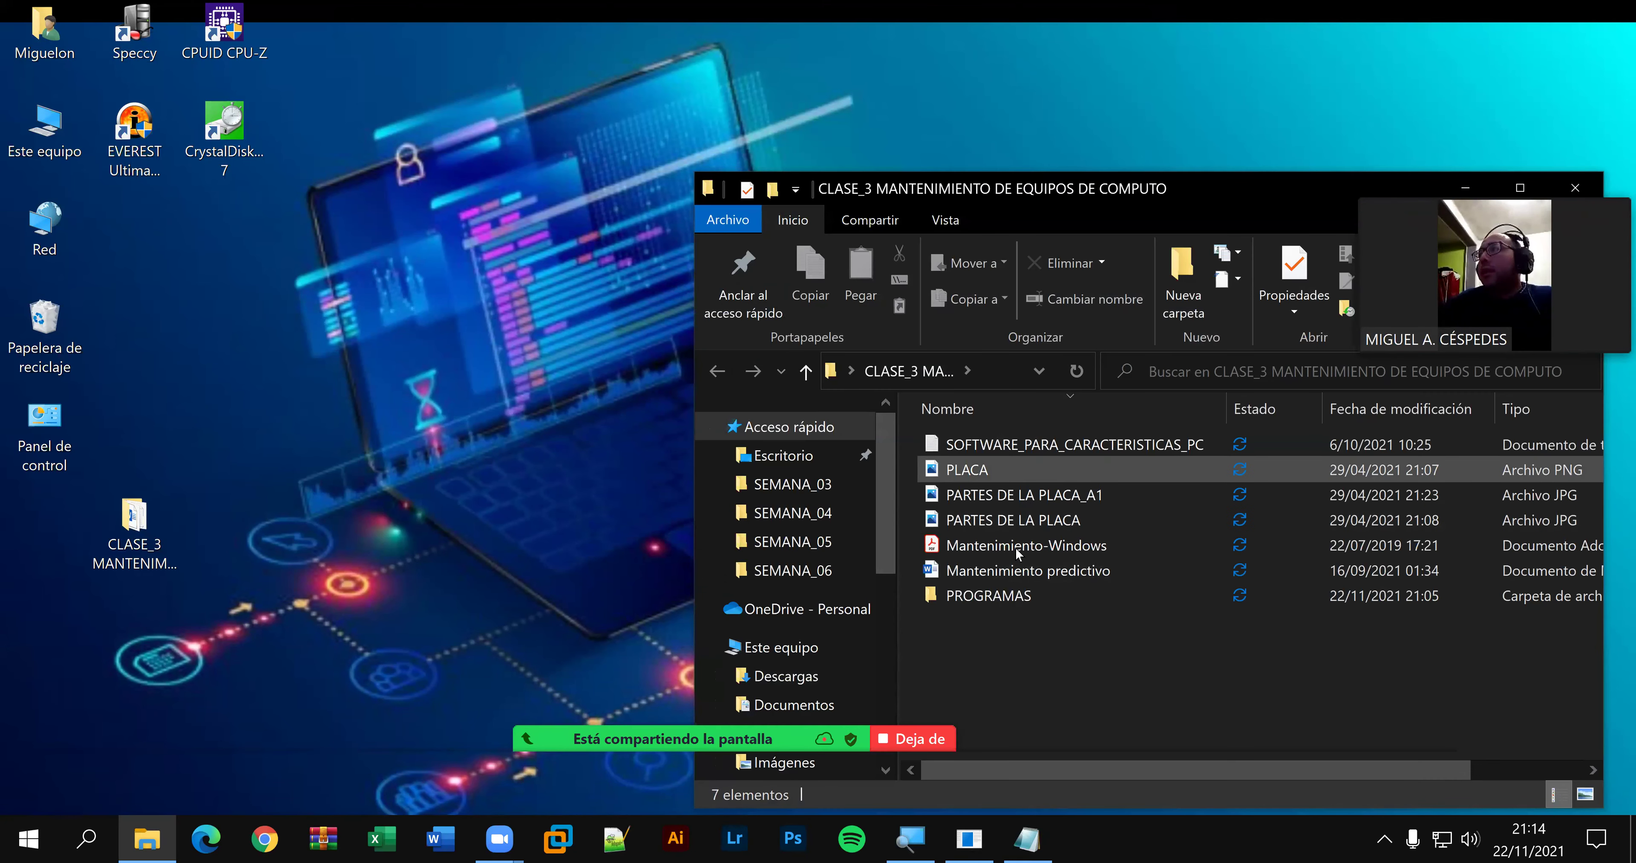
double_click(991, 595)
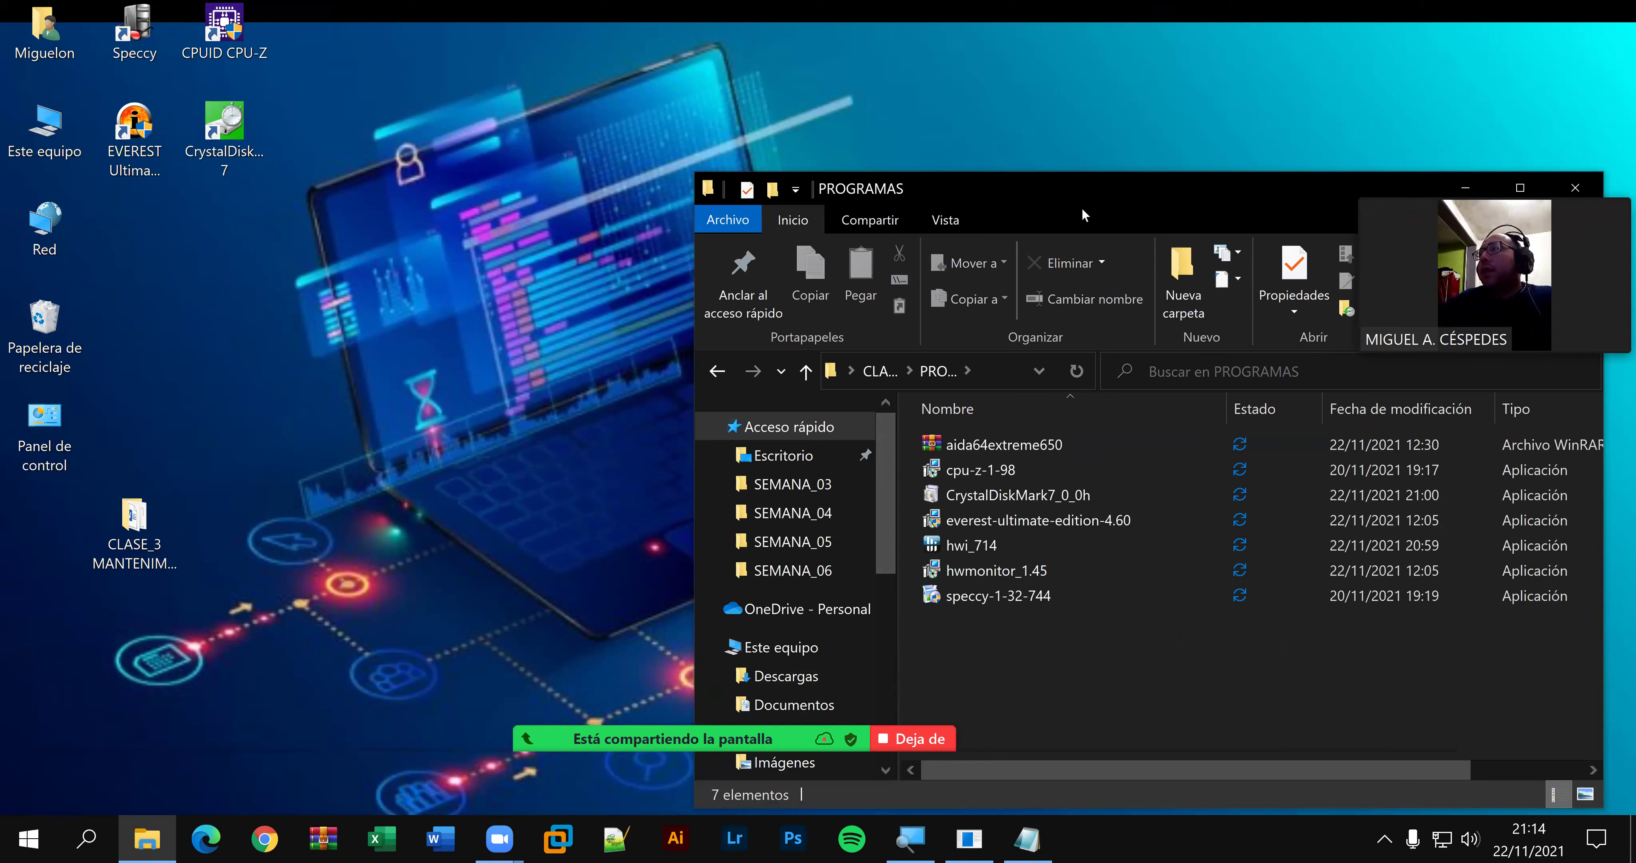
left_click_drag(1079, 198, 683, 110)
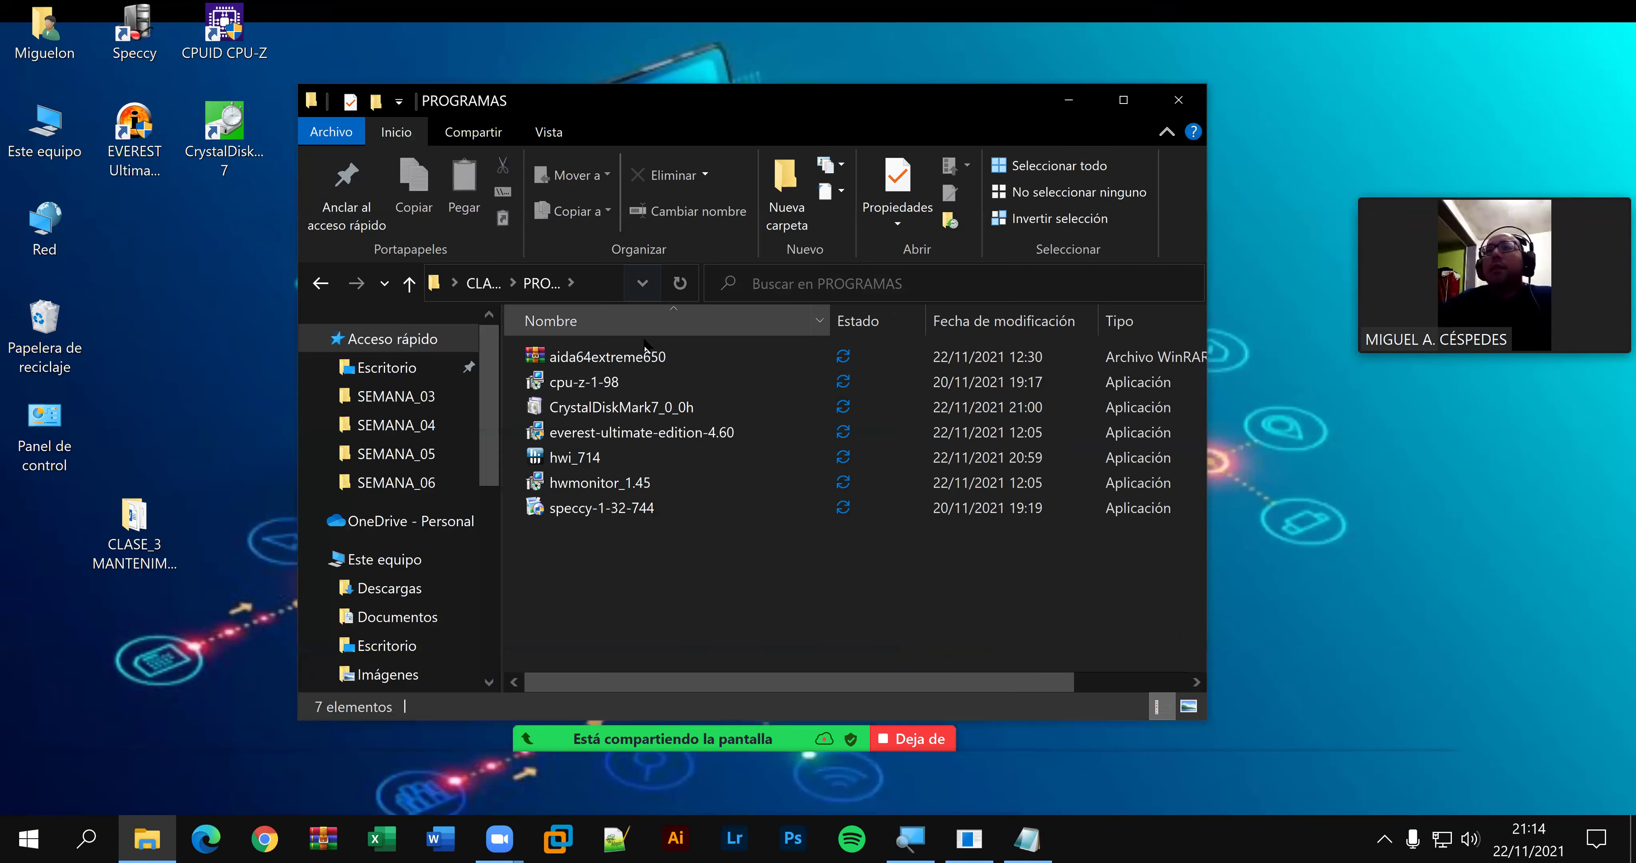
left_click(631, 359)
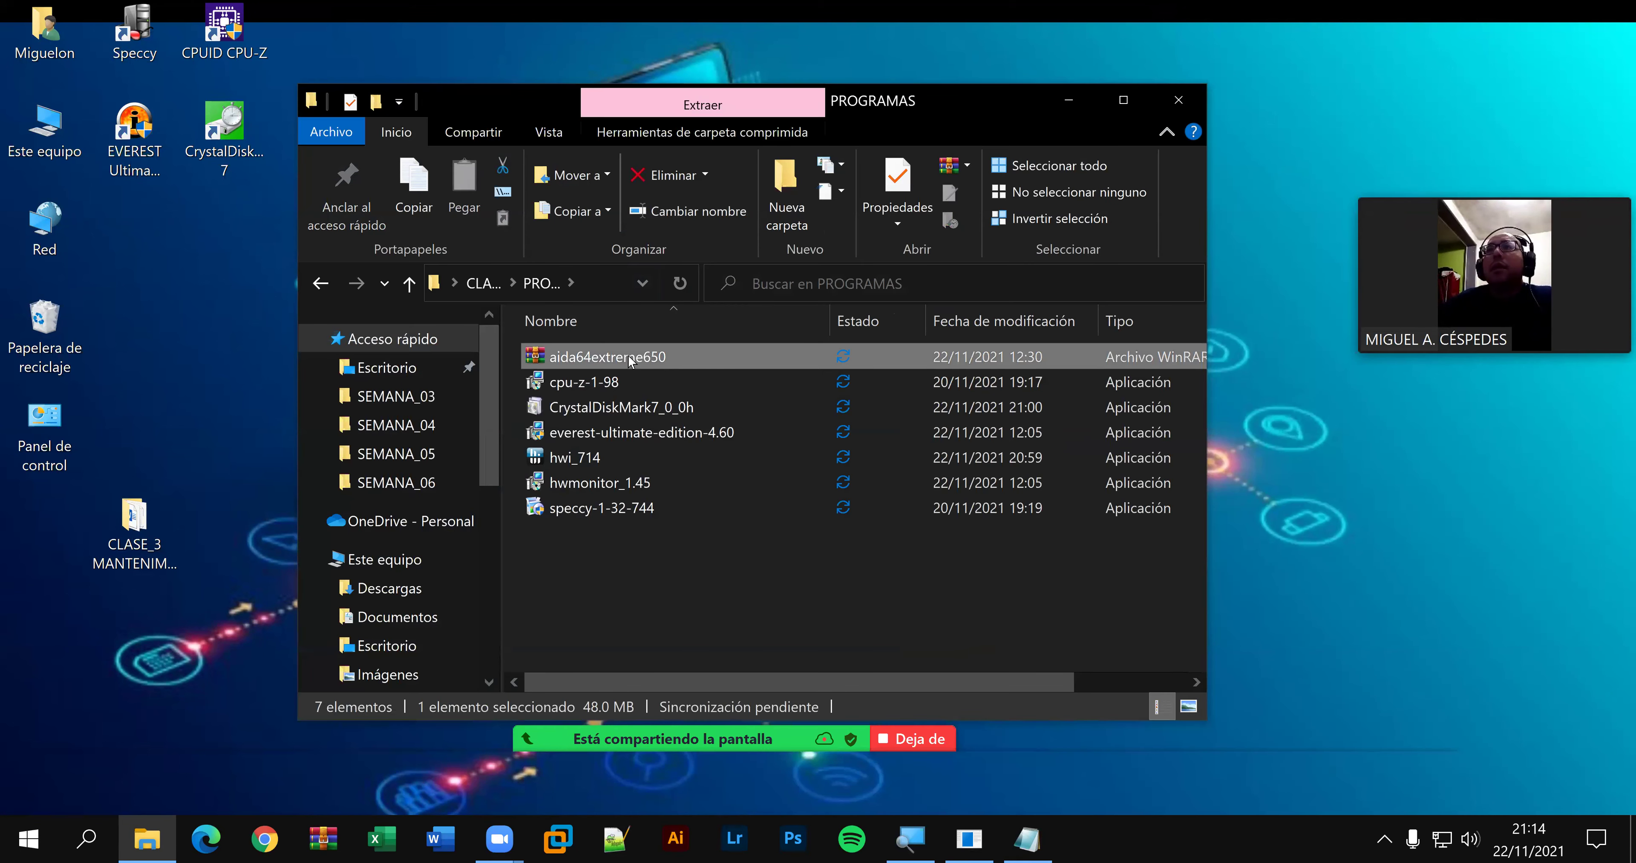
right_click(629, 359)
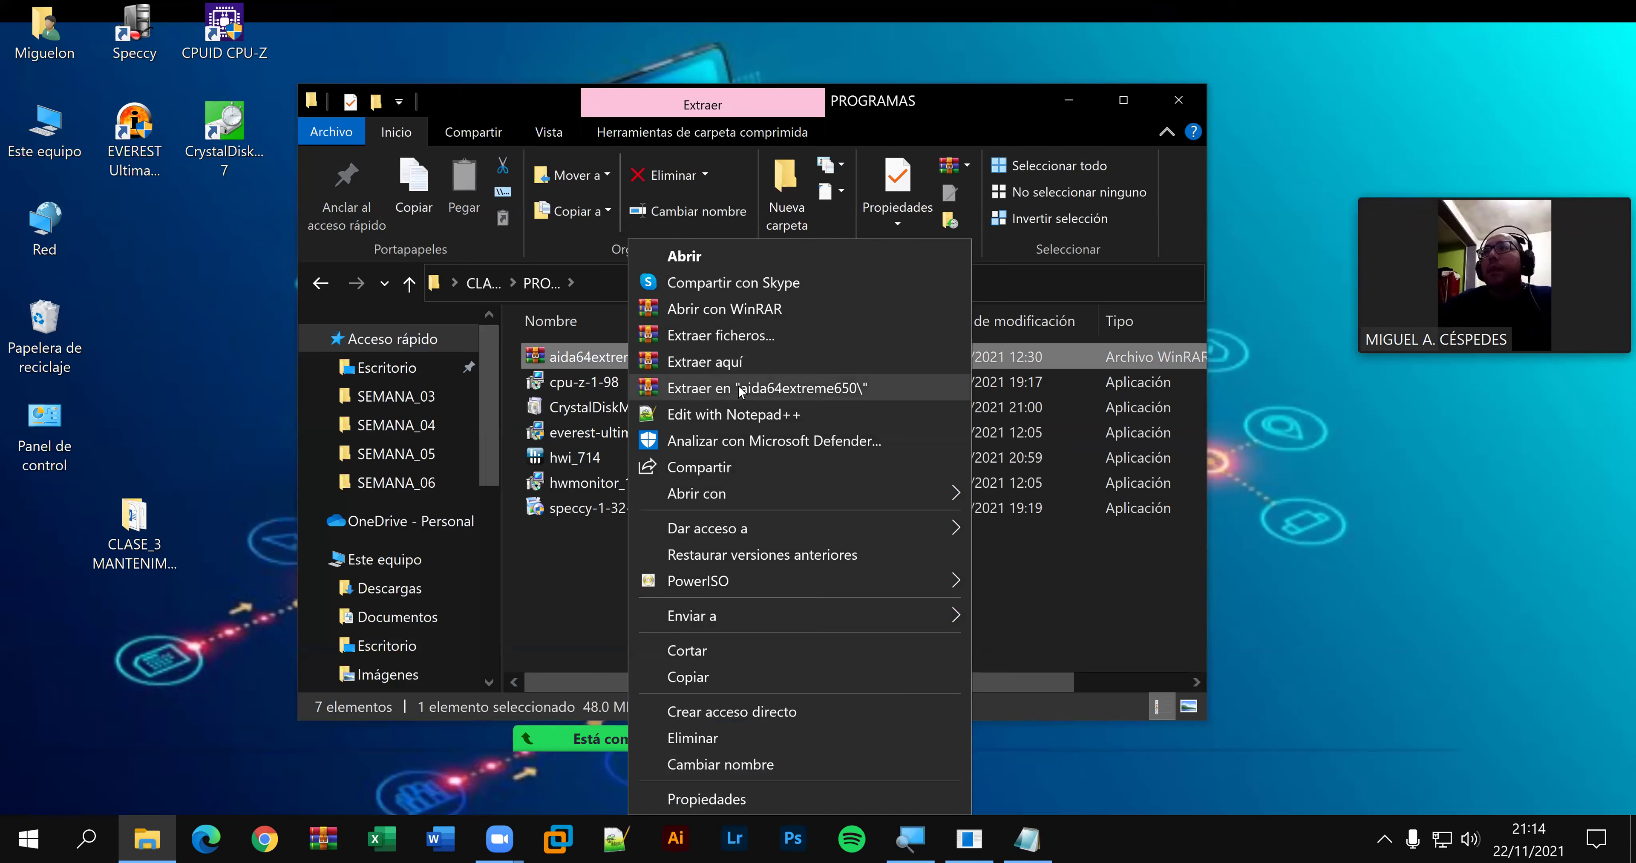
mouse_move(750, 497)
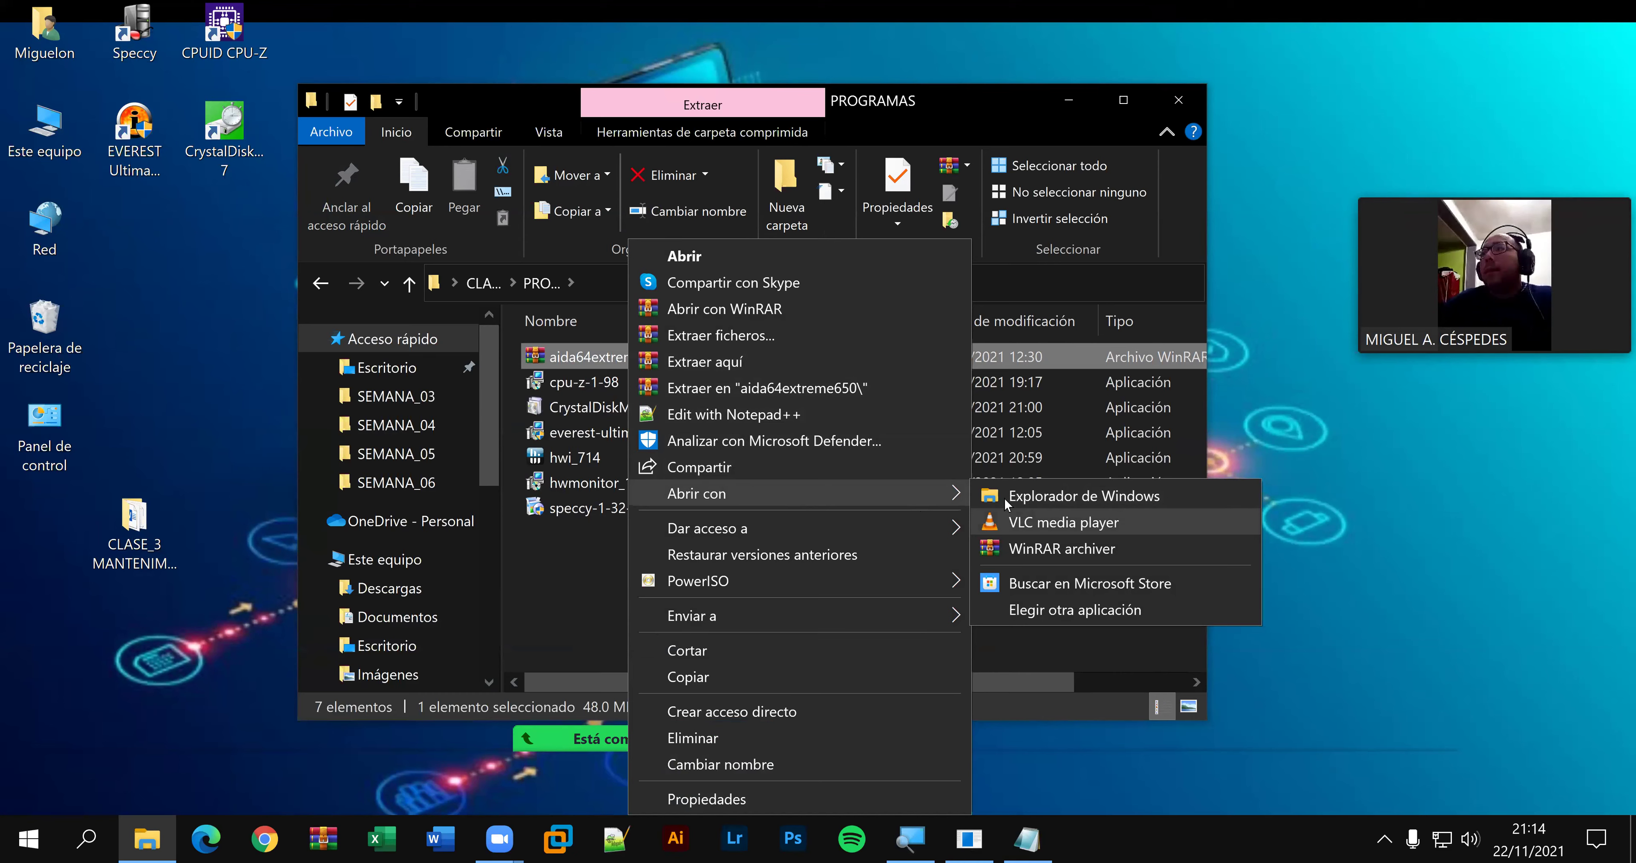
left_click(772, 362)
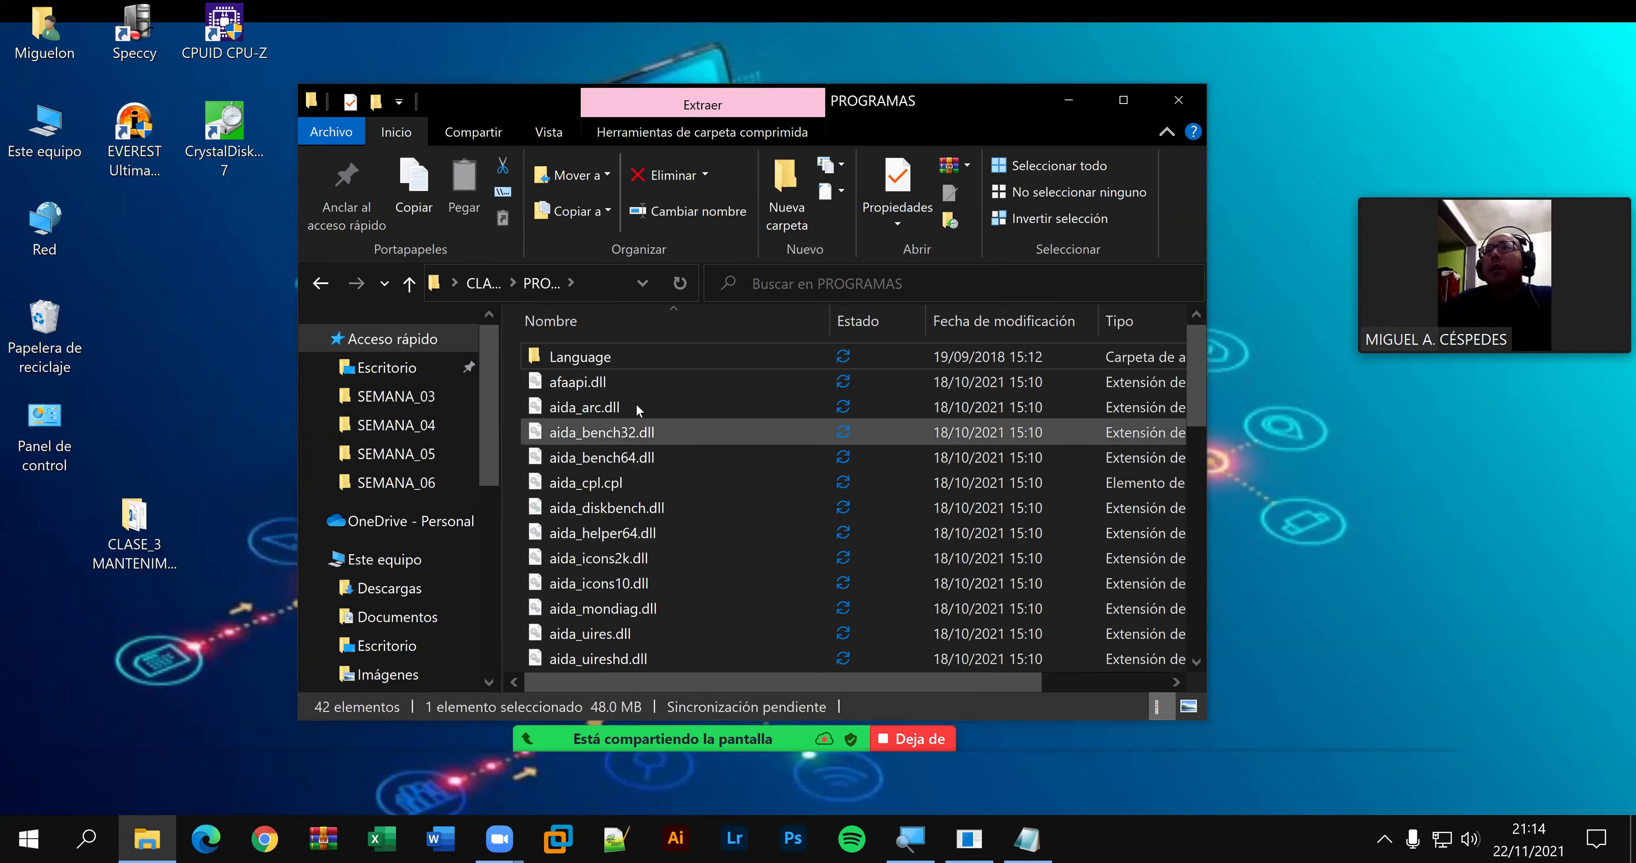
- Look through the extracted files in PROGRAMAS and select the aida64 application
scroll(638, 407, "down", 3)
scroll(643, 424, "down", 2)
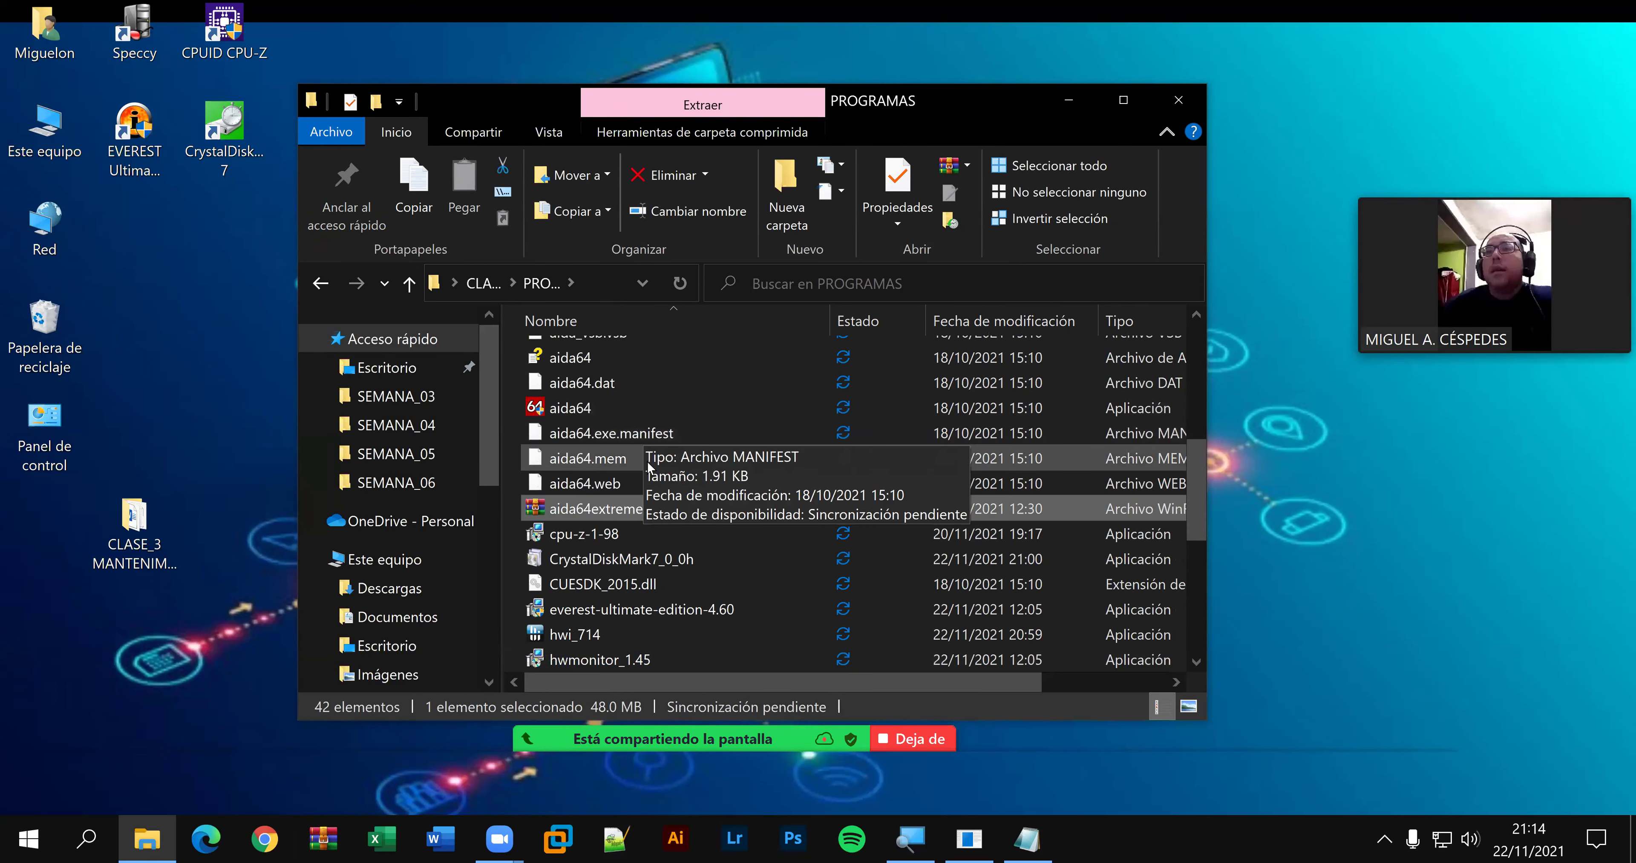
scroll(649, 470, "up", 3)
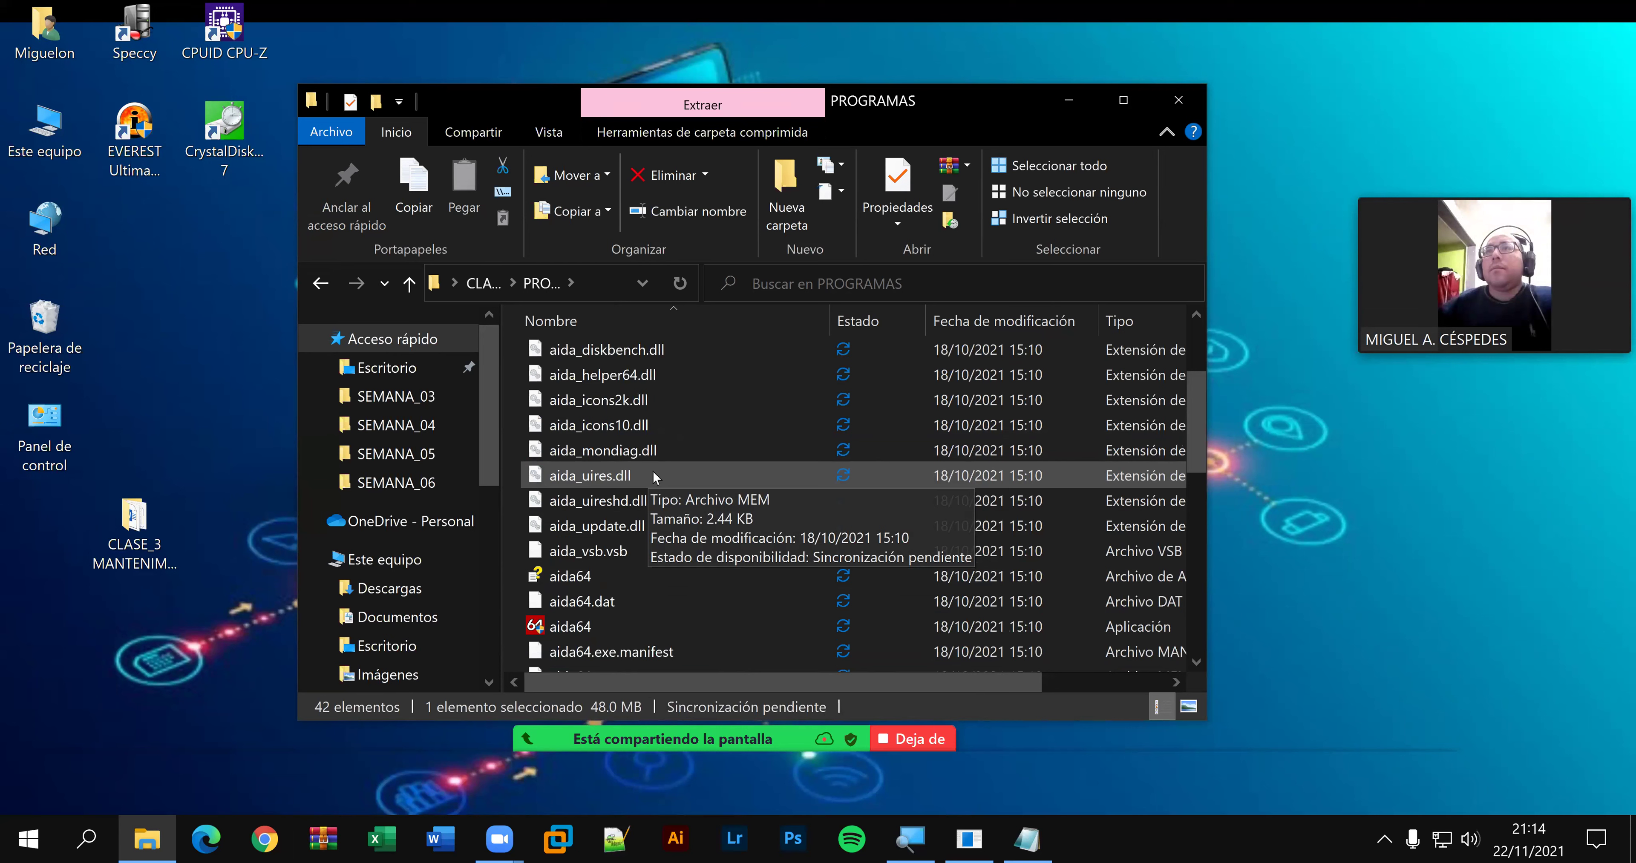
scroll(654, 476, "up", 2)
scroll(652, 470, "down", 2)
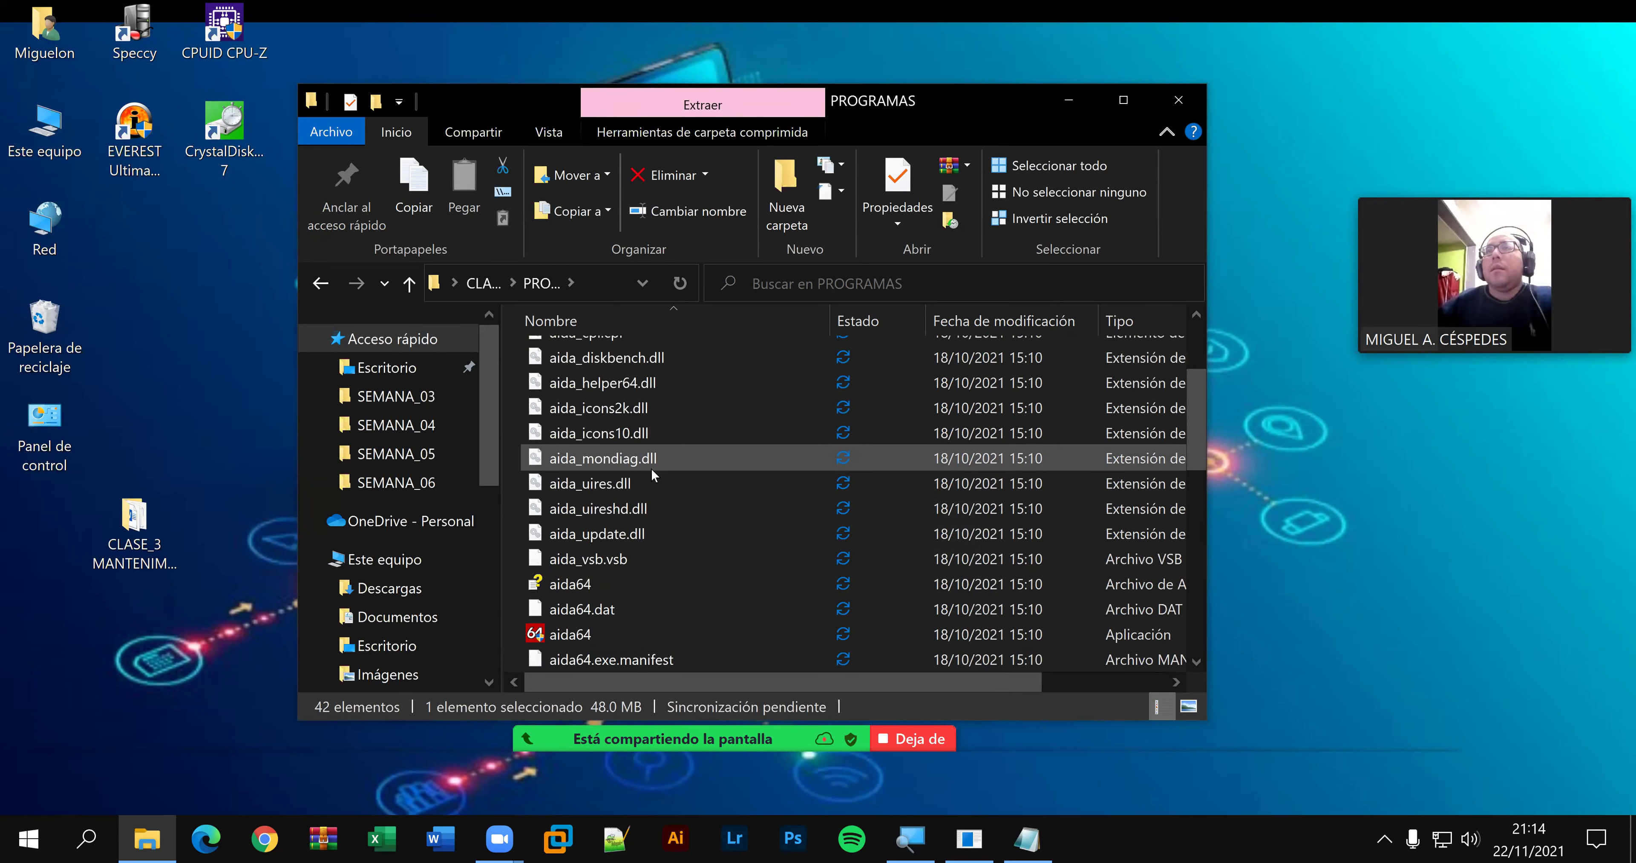
scroll(652, 469, "down", 2)
scroll(652, 473, "down", 3)
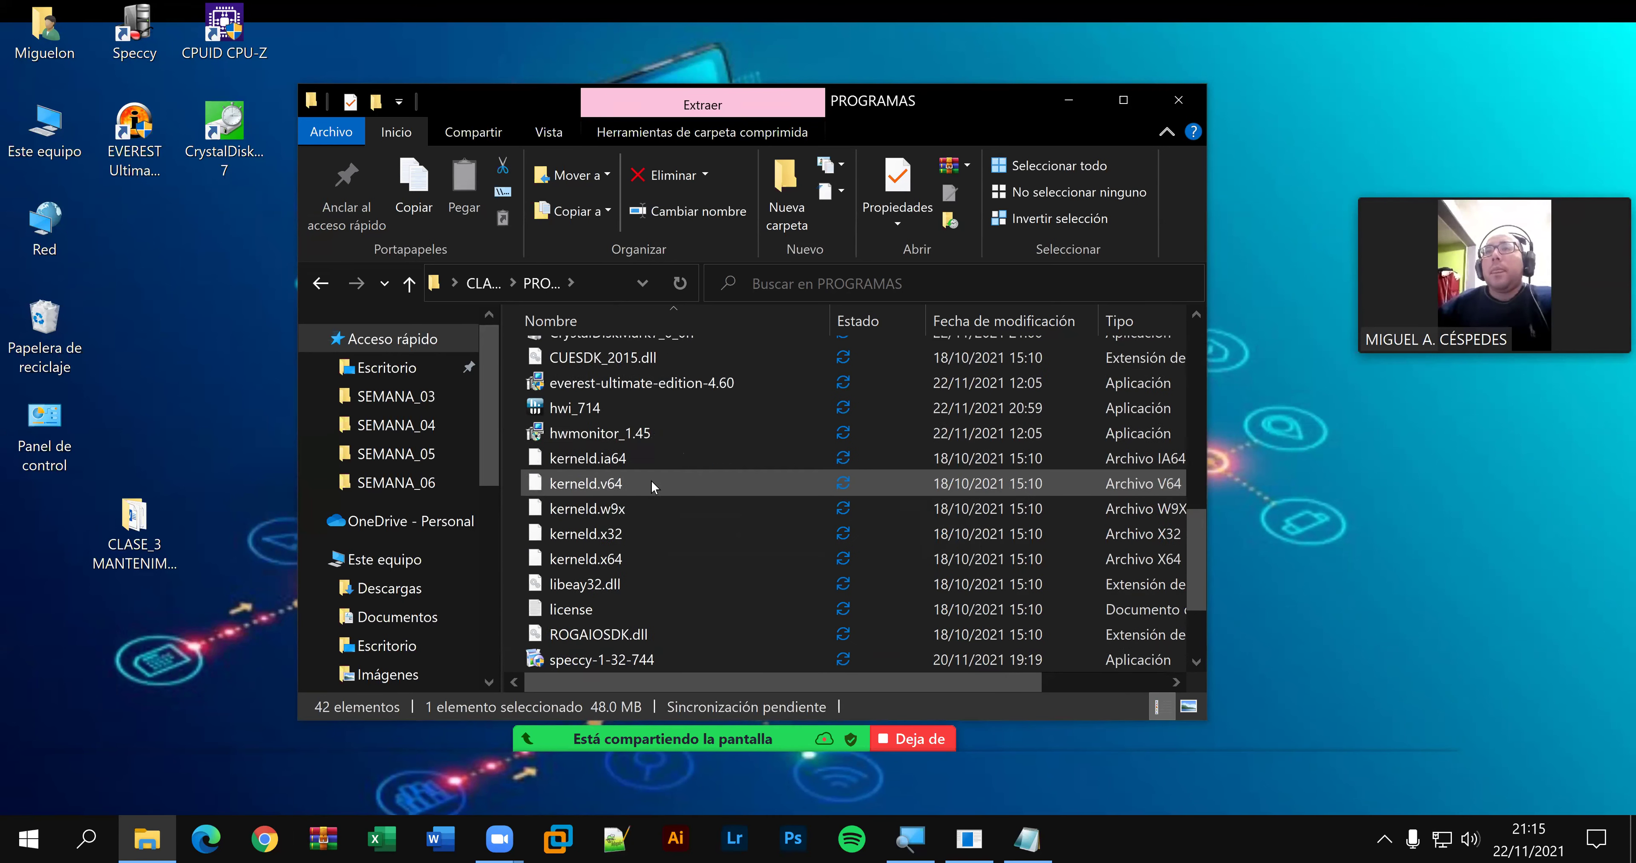
scroll(651, 483, "down", 2)
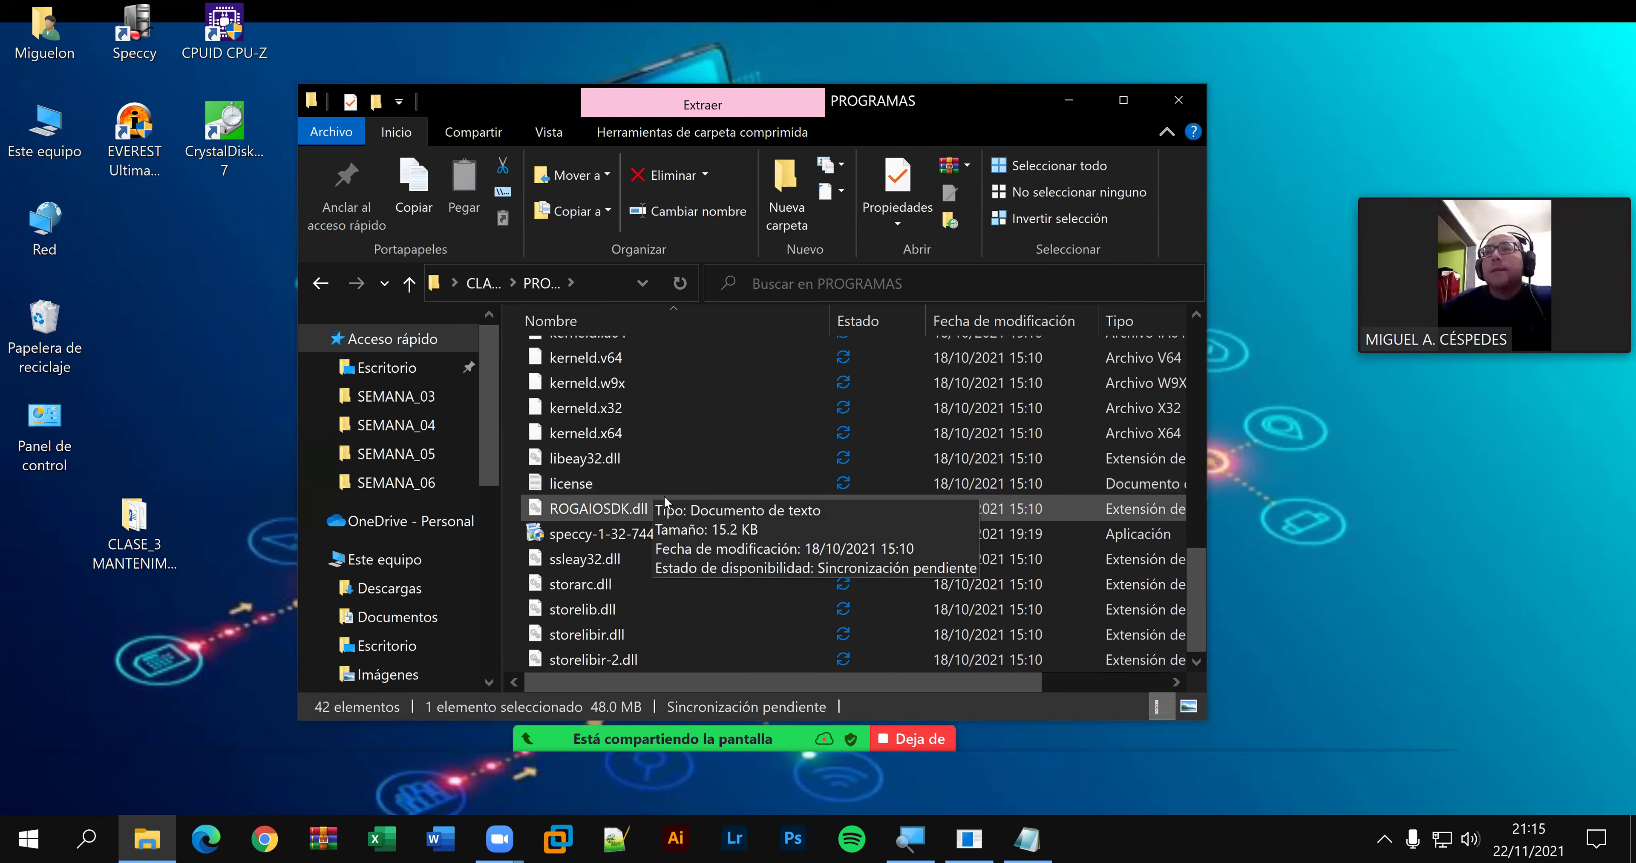
scroll(666, 502, "up", 4)
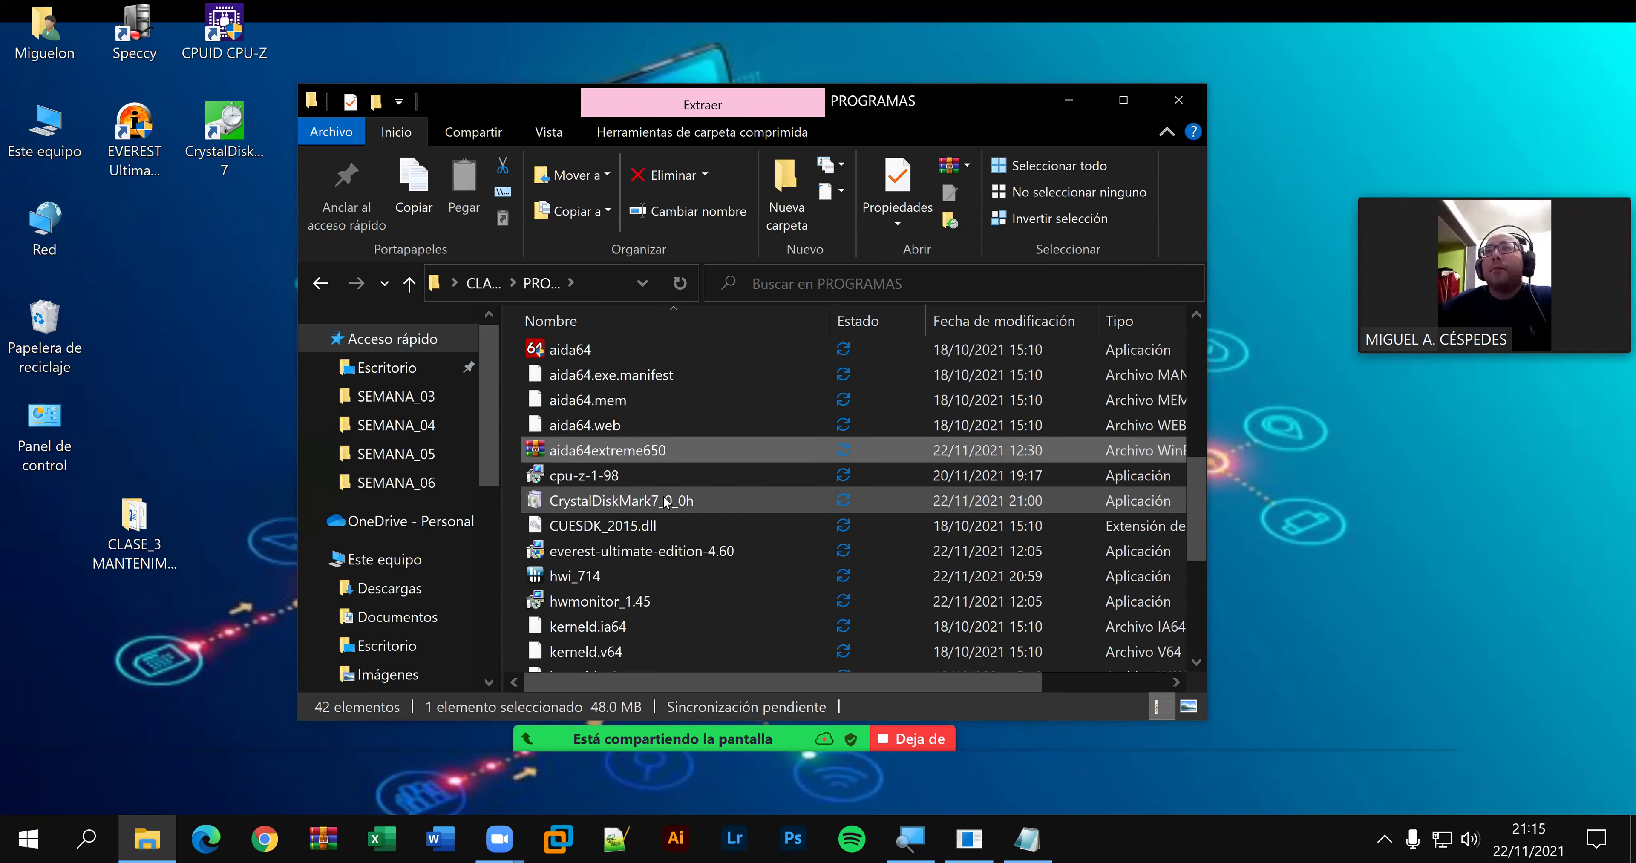
scroll(635, 482, "up", 1)
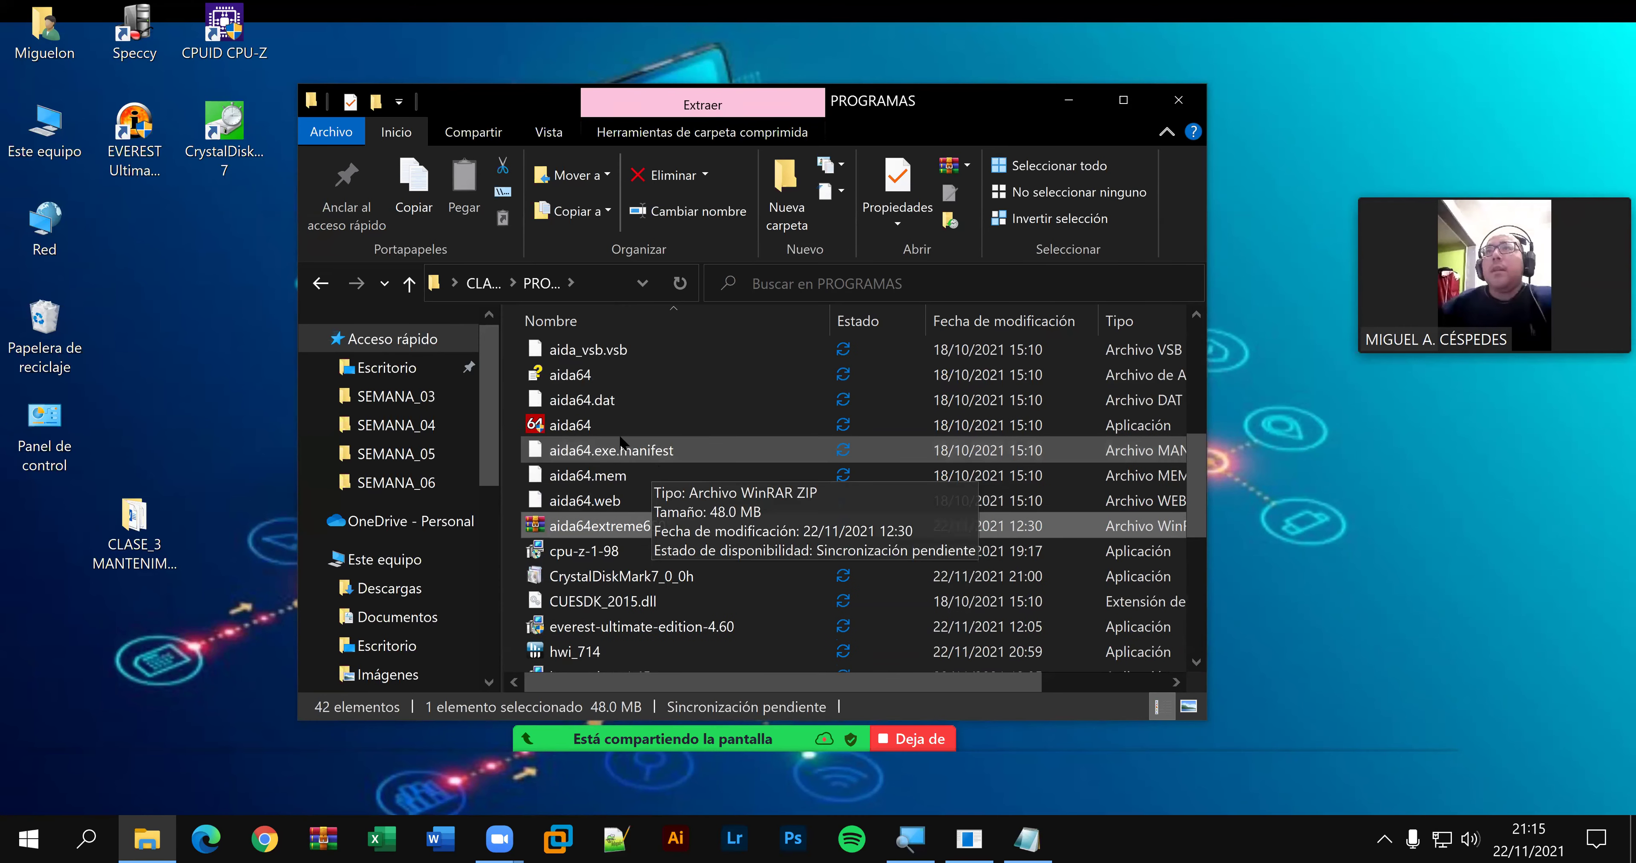
left_click(583, 432)
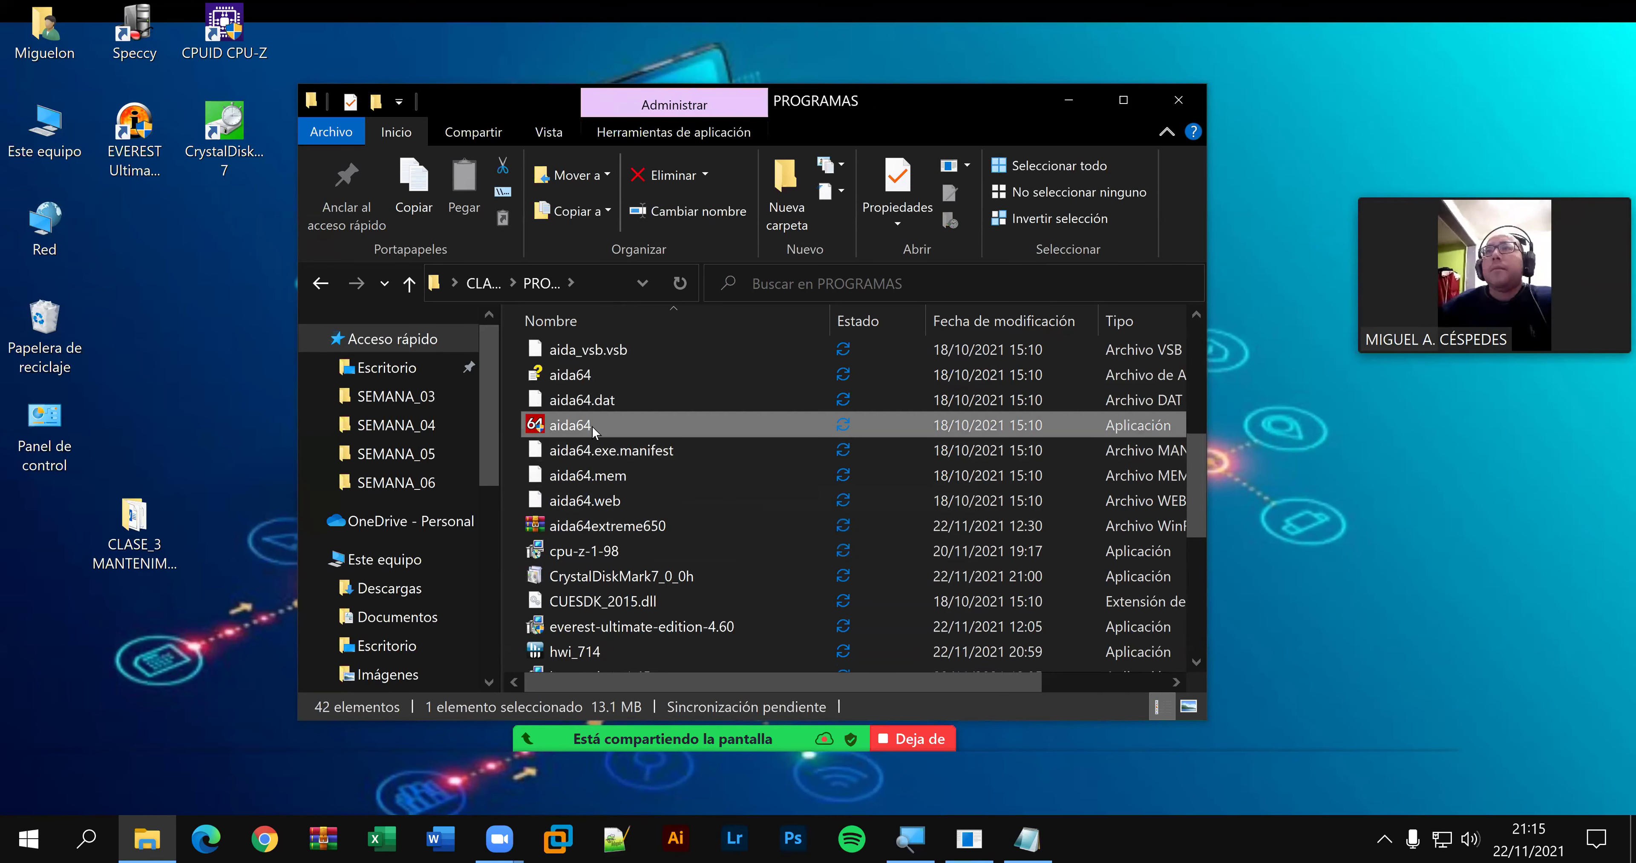
- Send aida64 to Your Uninstaller!, answer Sí, review the program list, then close it and PROGRAMAS
right_click(594, 432)
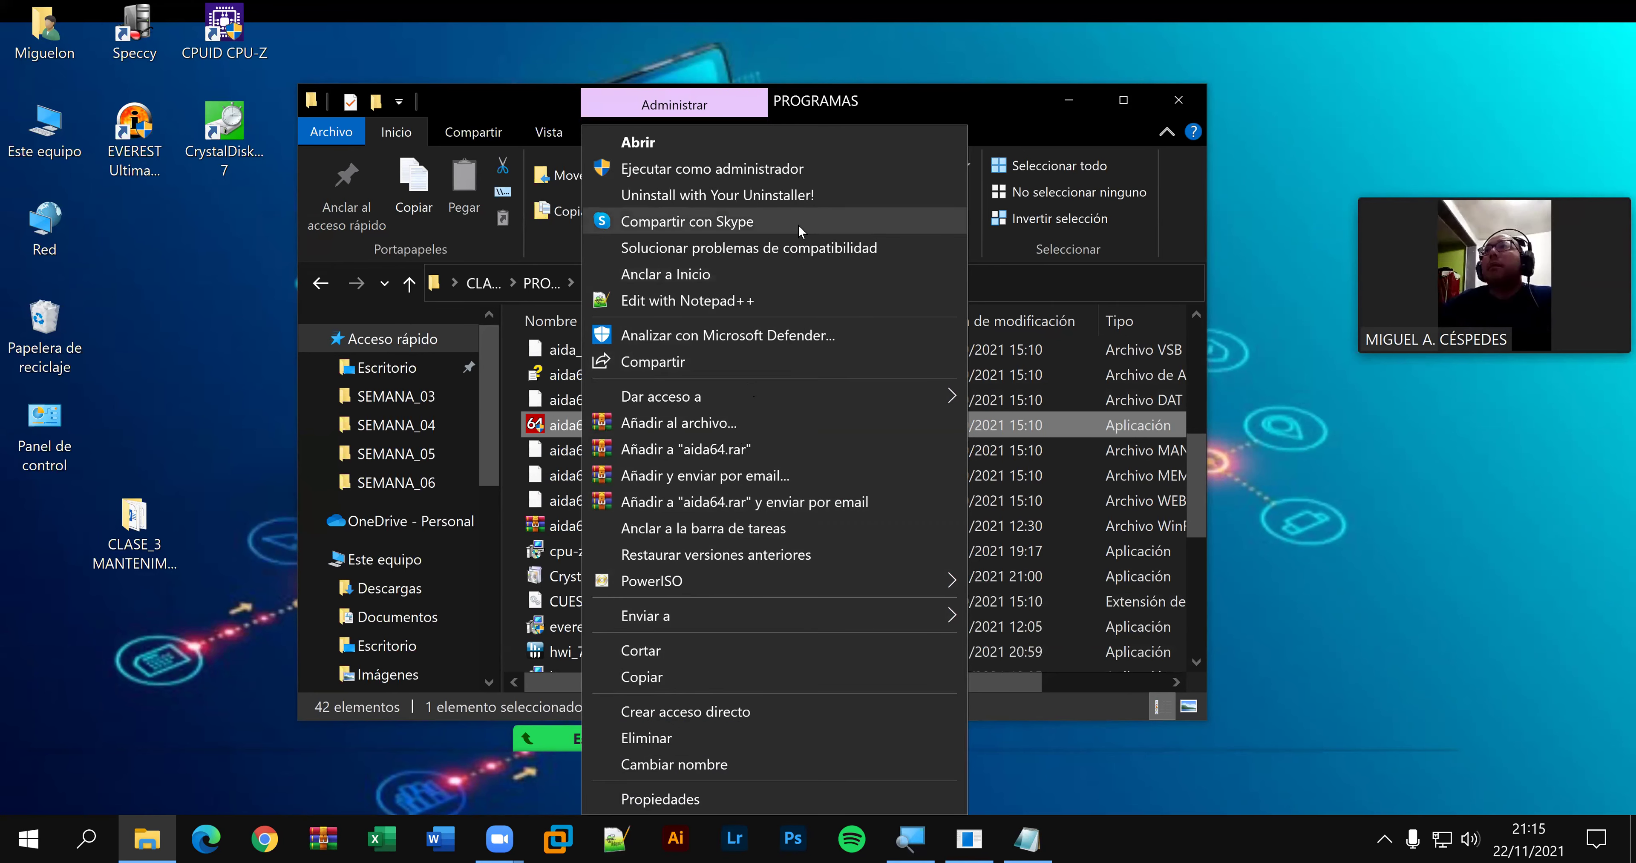
left_click(806, 197)
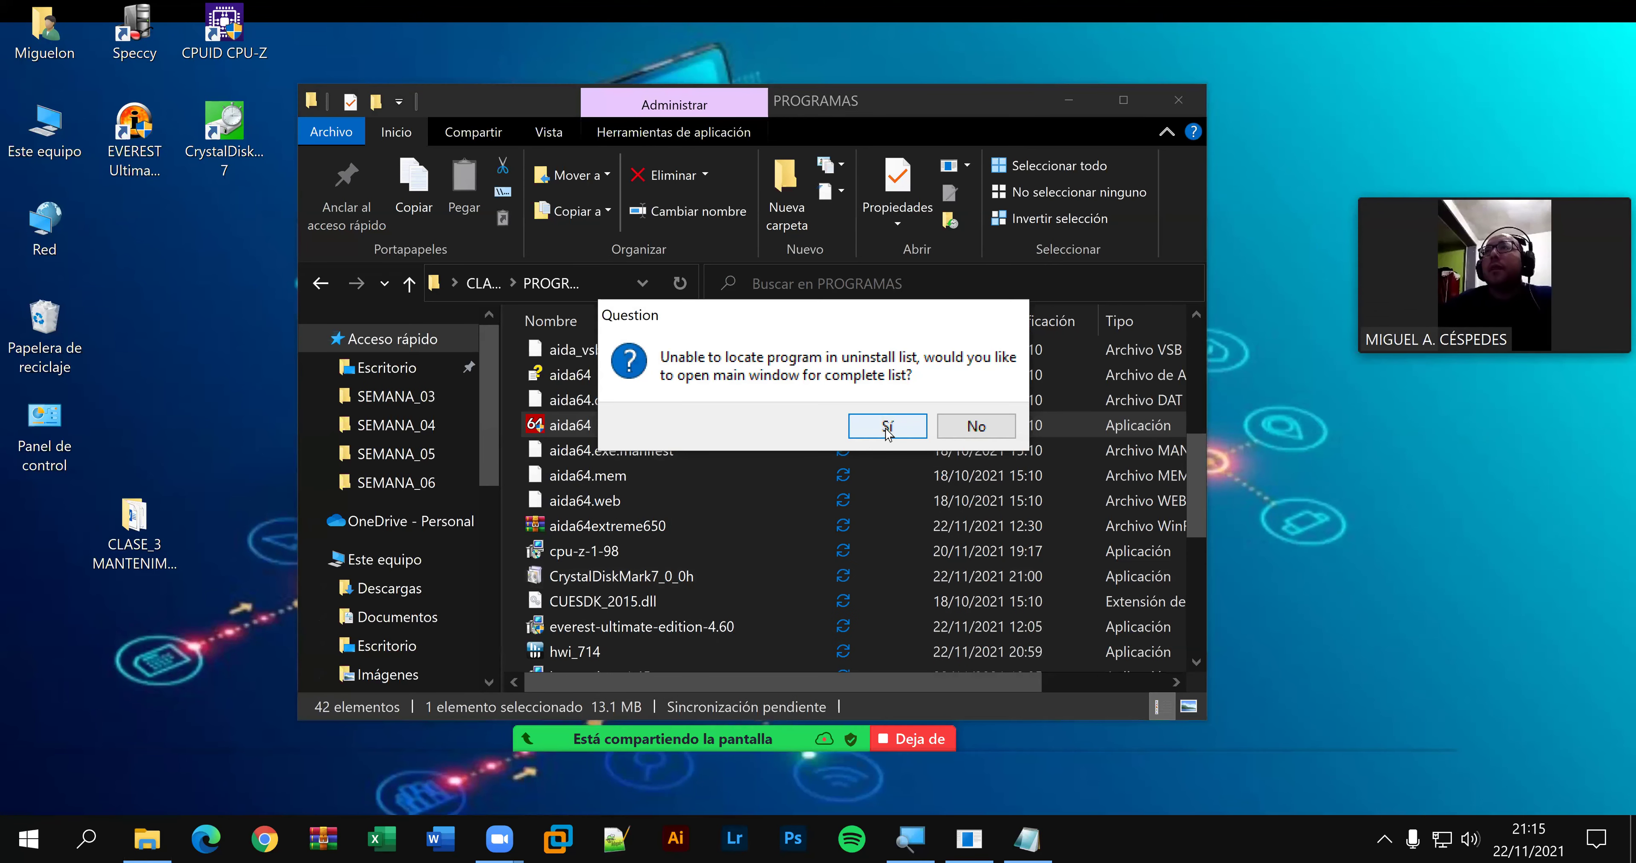
left_click(884, 434)
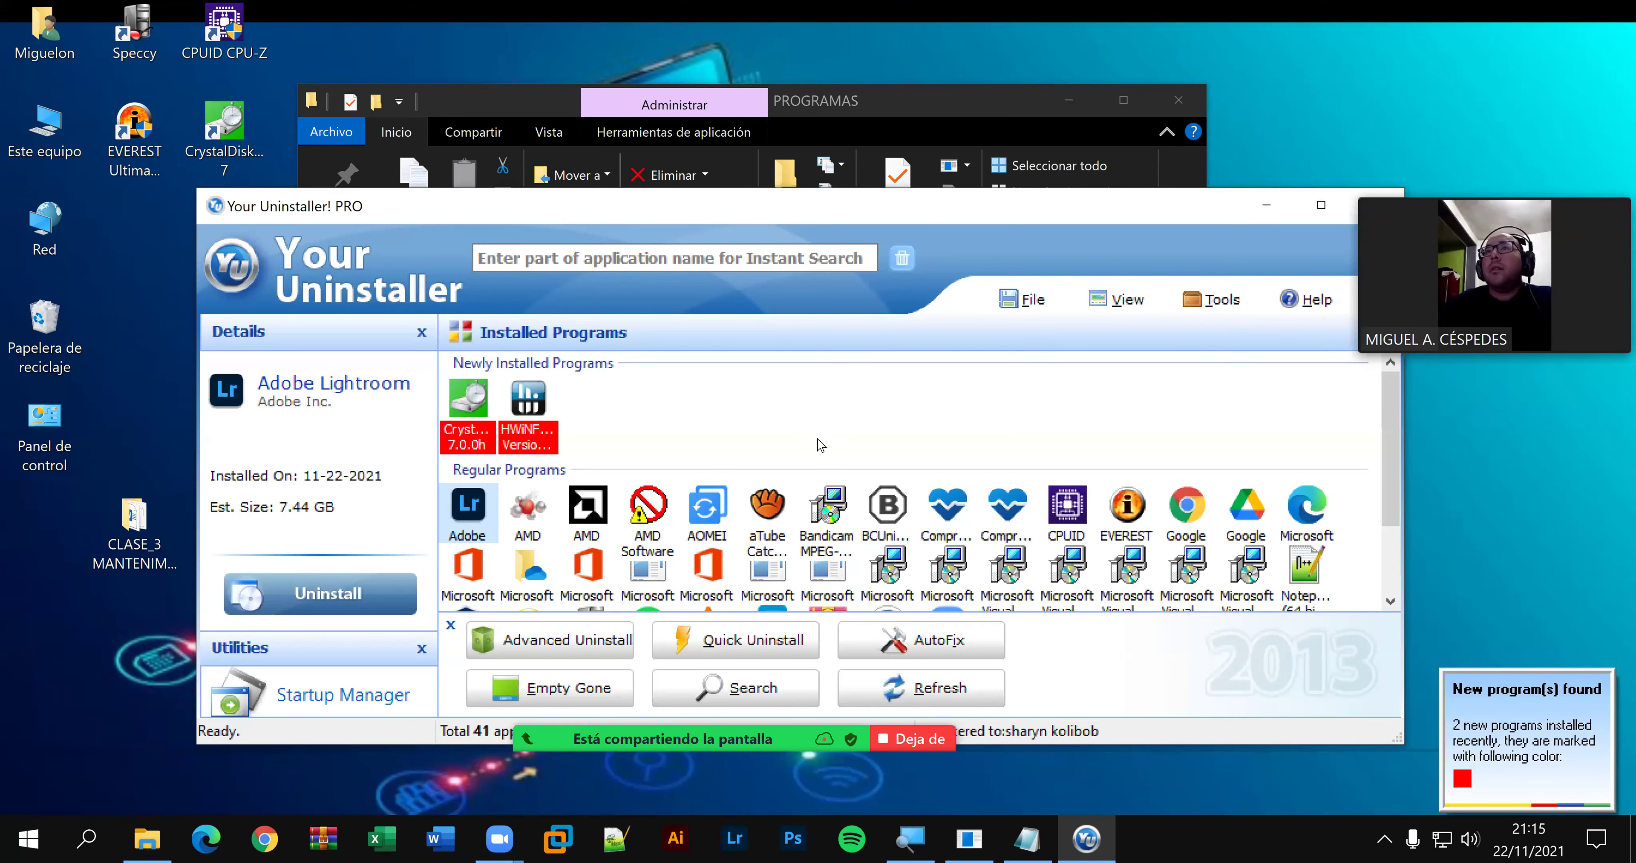
scroll(819, 447, "down", 2)
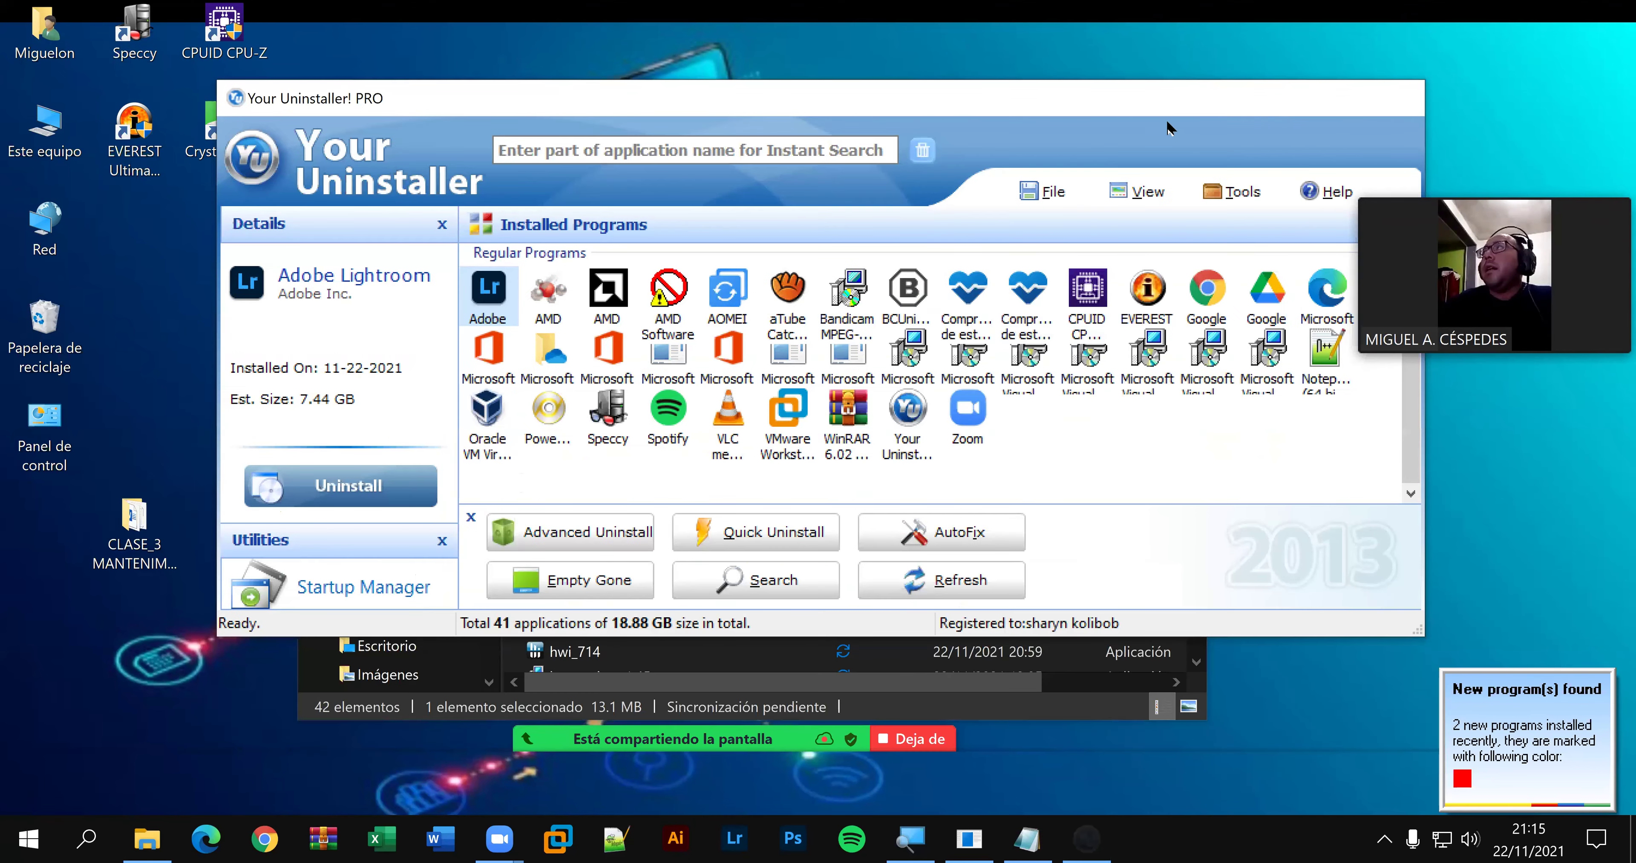
key("alt+F4")
left_click(1180, 102)
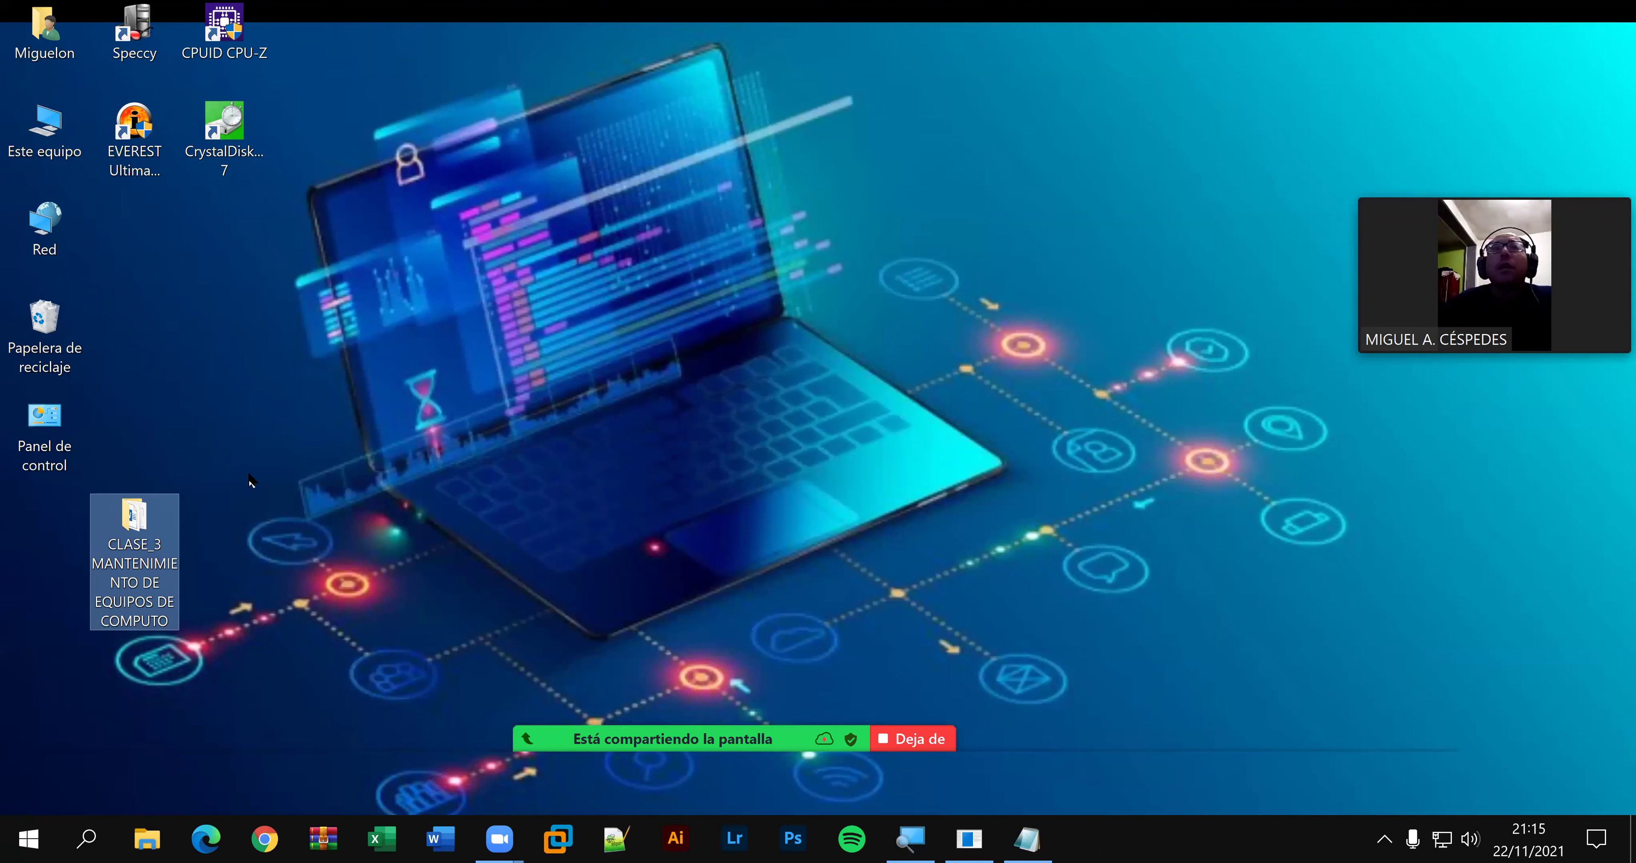
- Add the CLASE_3 folder to a RAR archive with 'Eliminar ficheros tras la compresión' ticked
mouse_move(148, 506)
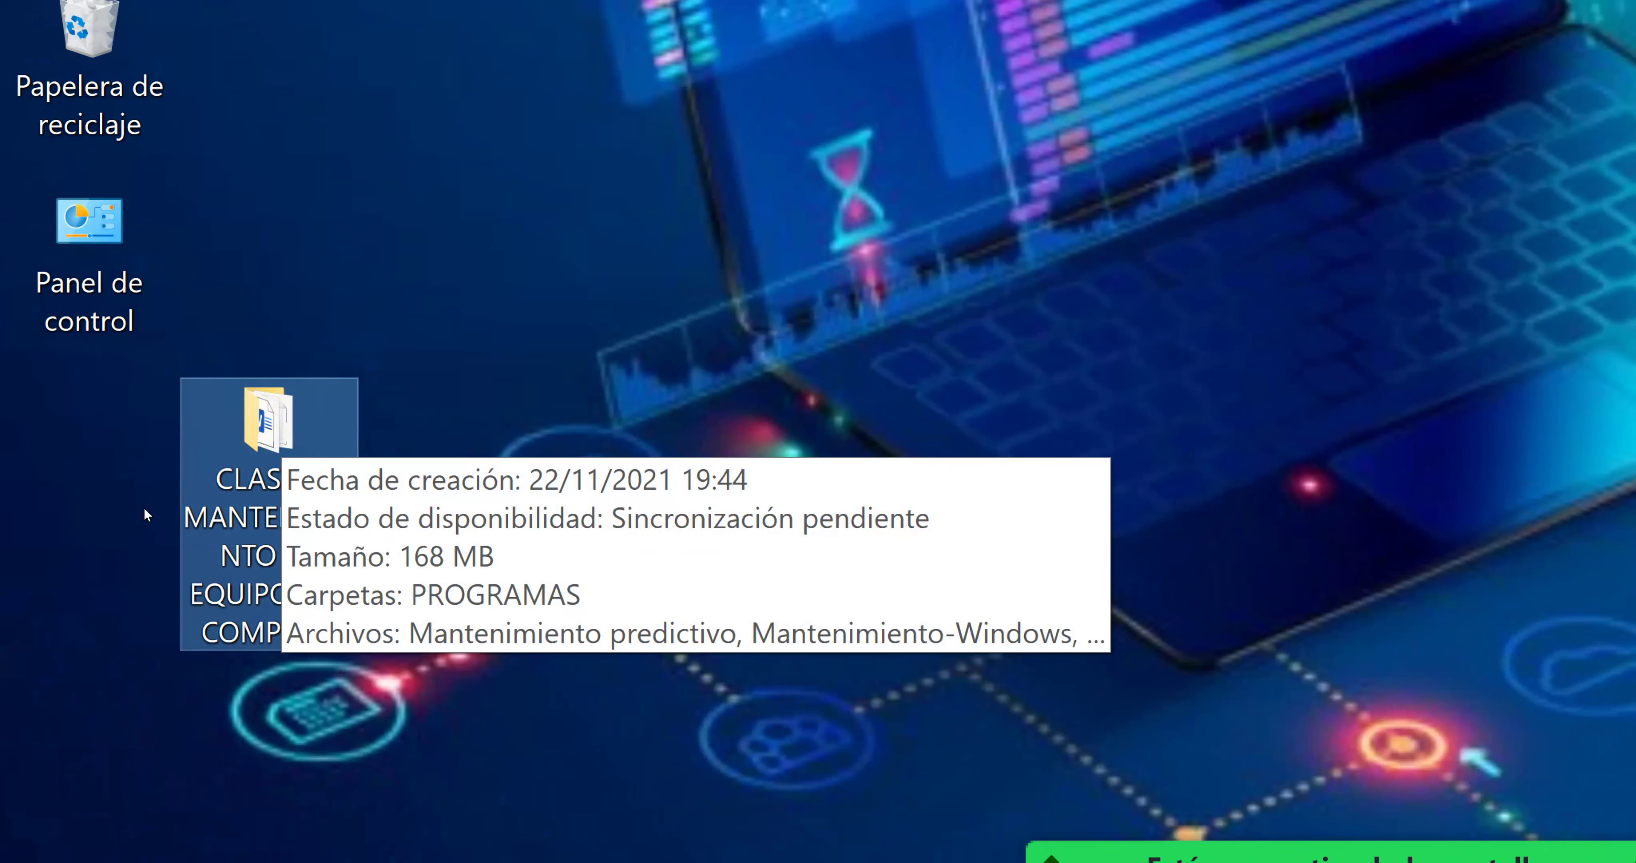
right_click(239, 487)
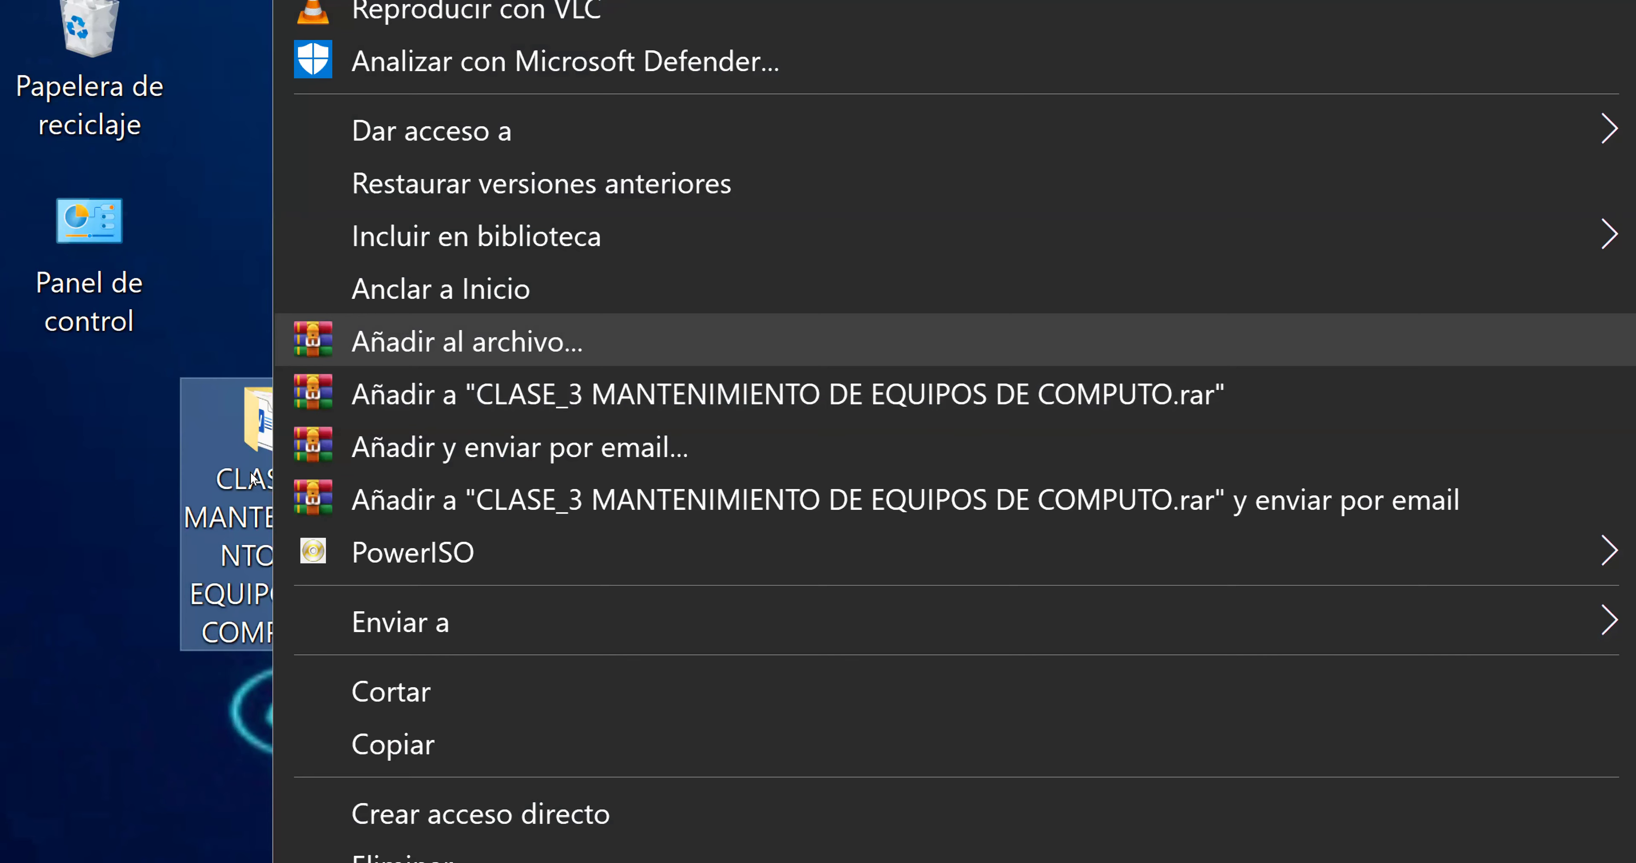
key("Return")
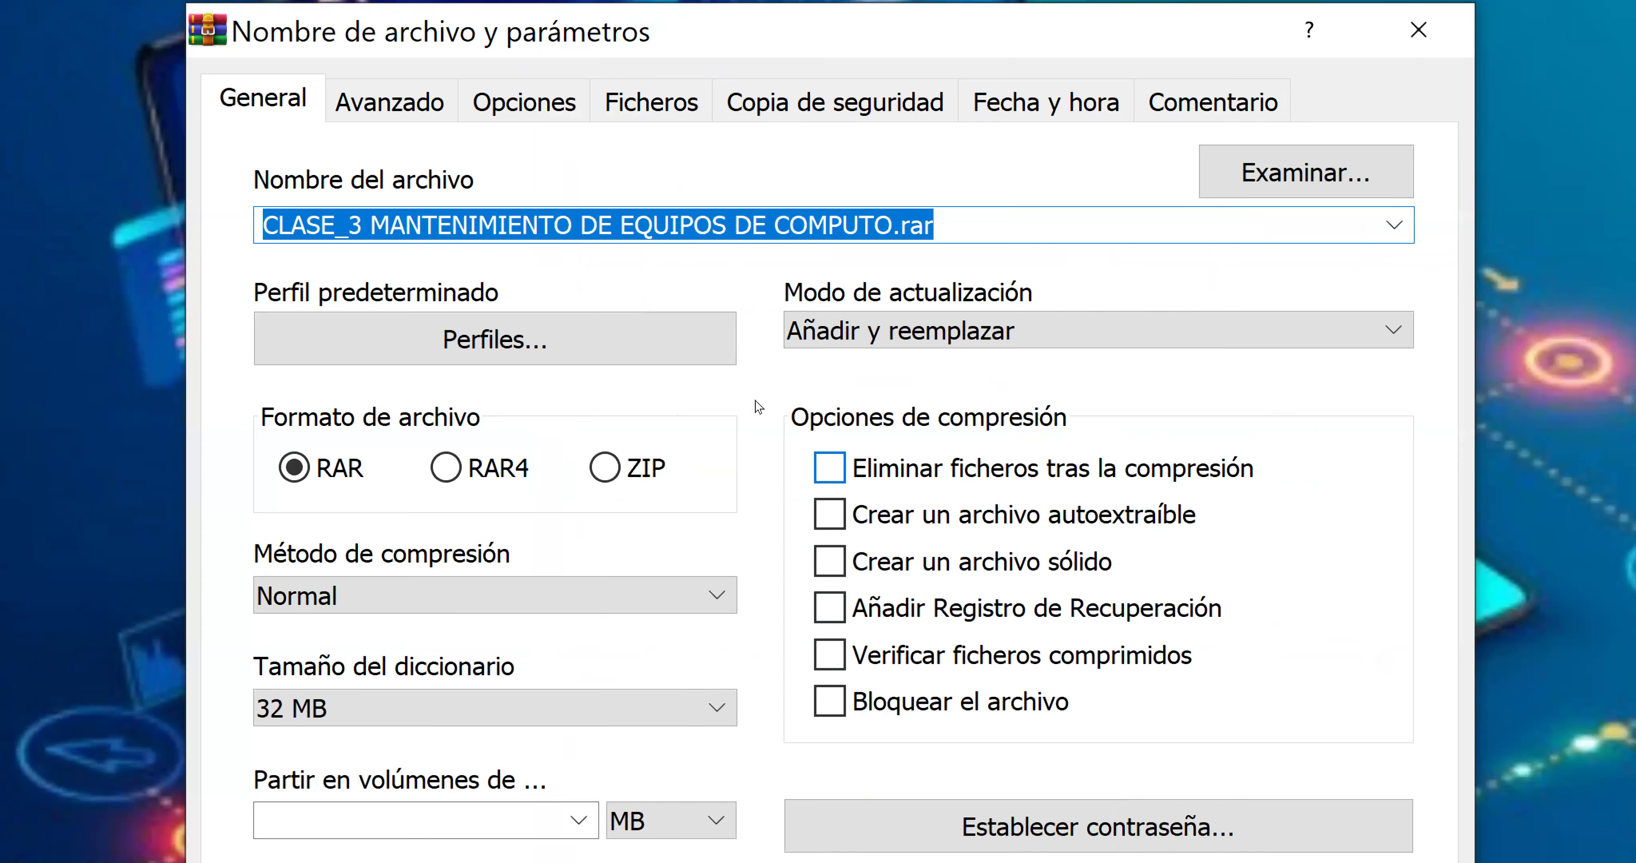
key("alt+e")
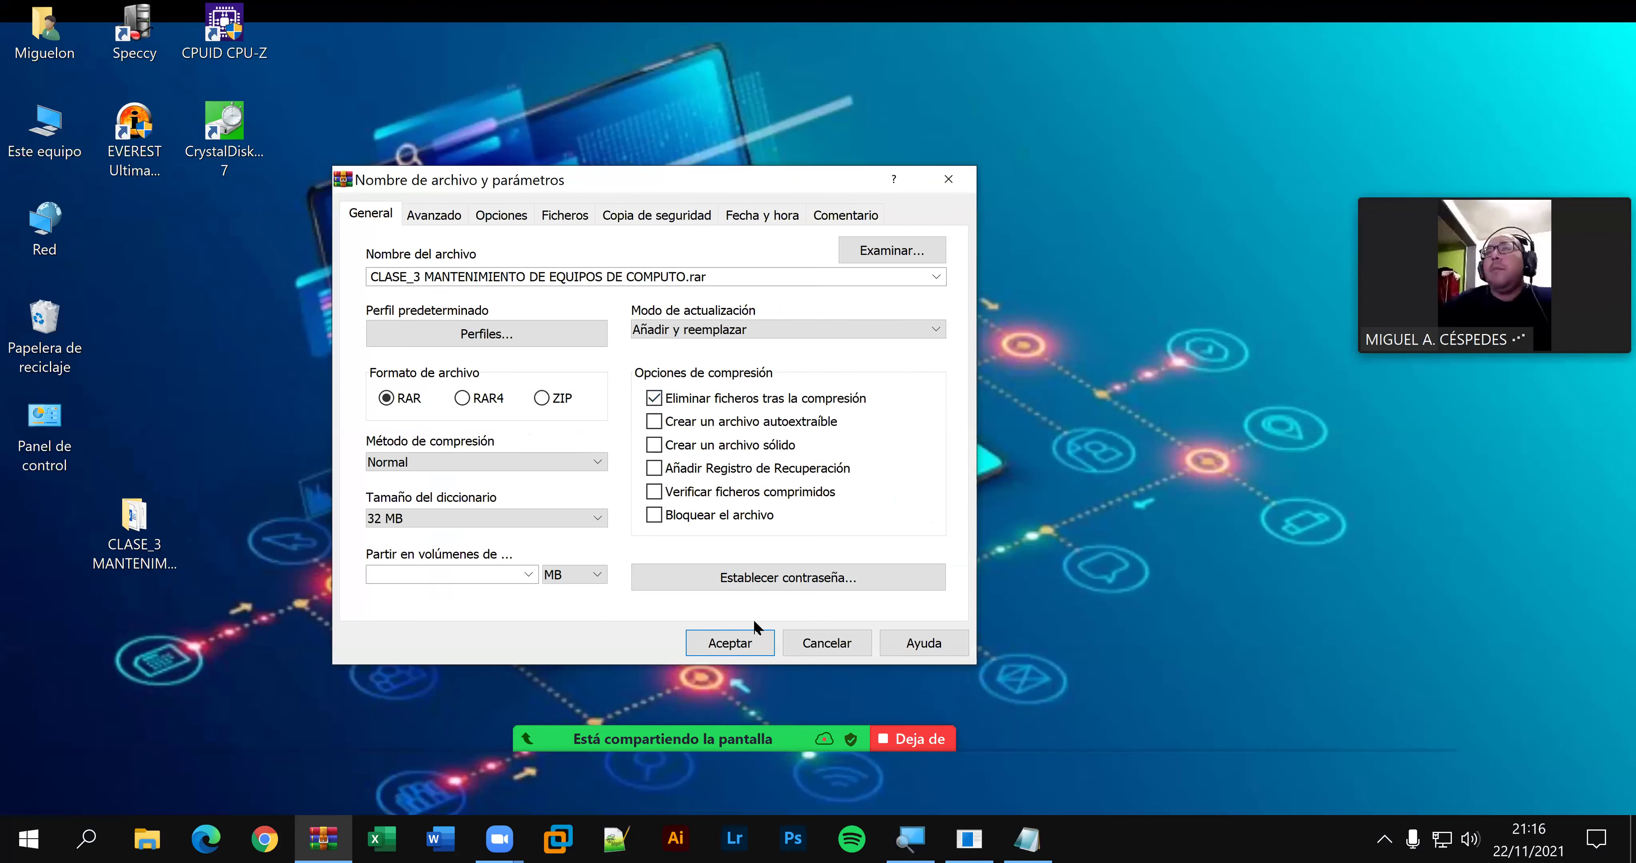
left_click(745, 644)
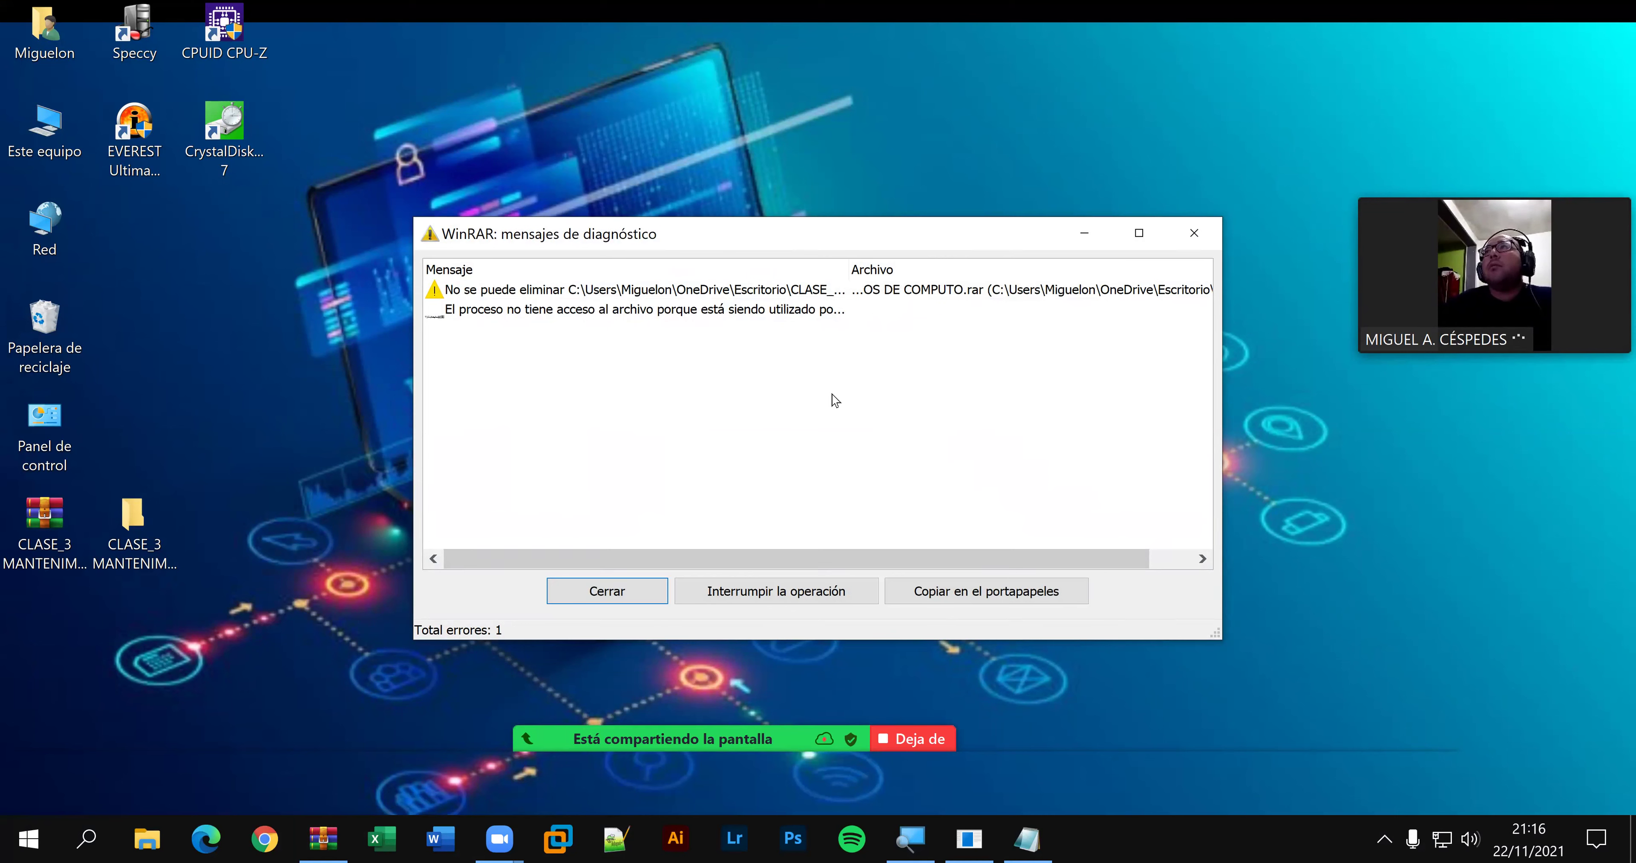
- Dismiss the WinRAR error report and delete the new CLASE_3 RAR archive
left_click(645, 595)
left_click(69, 534)
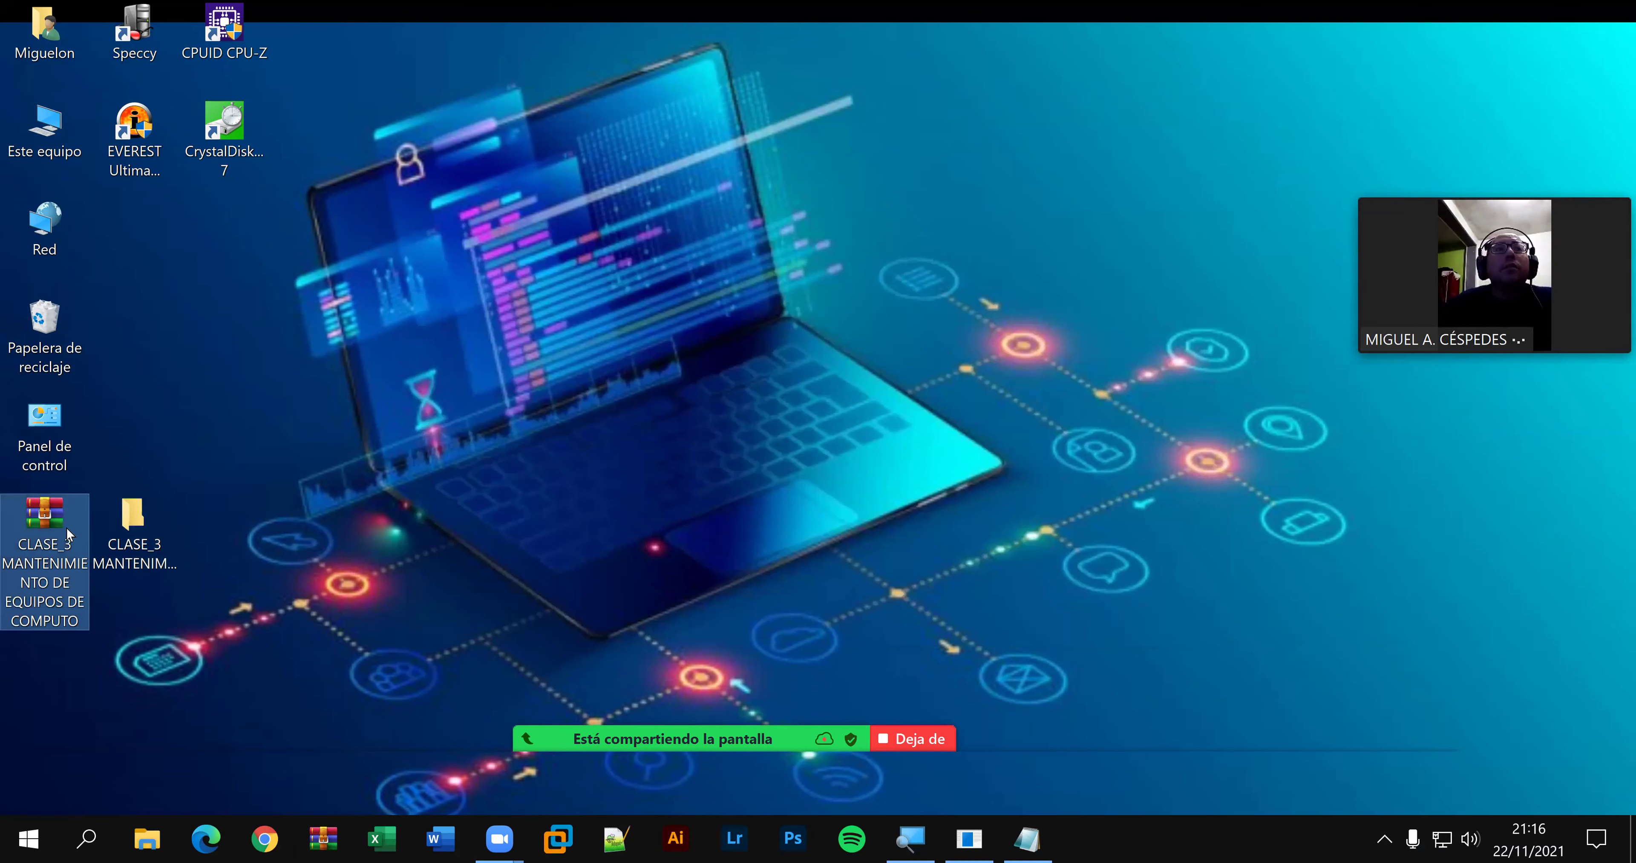
right_click(67, 543)
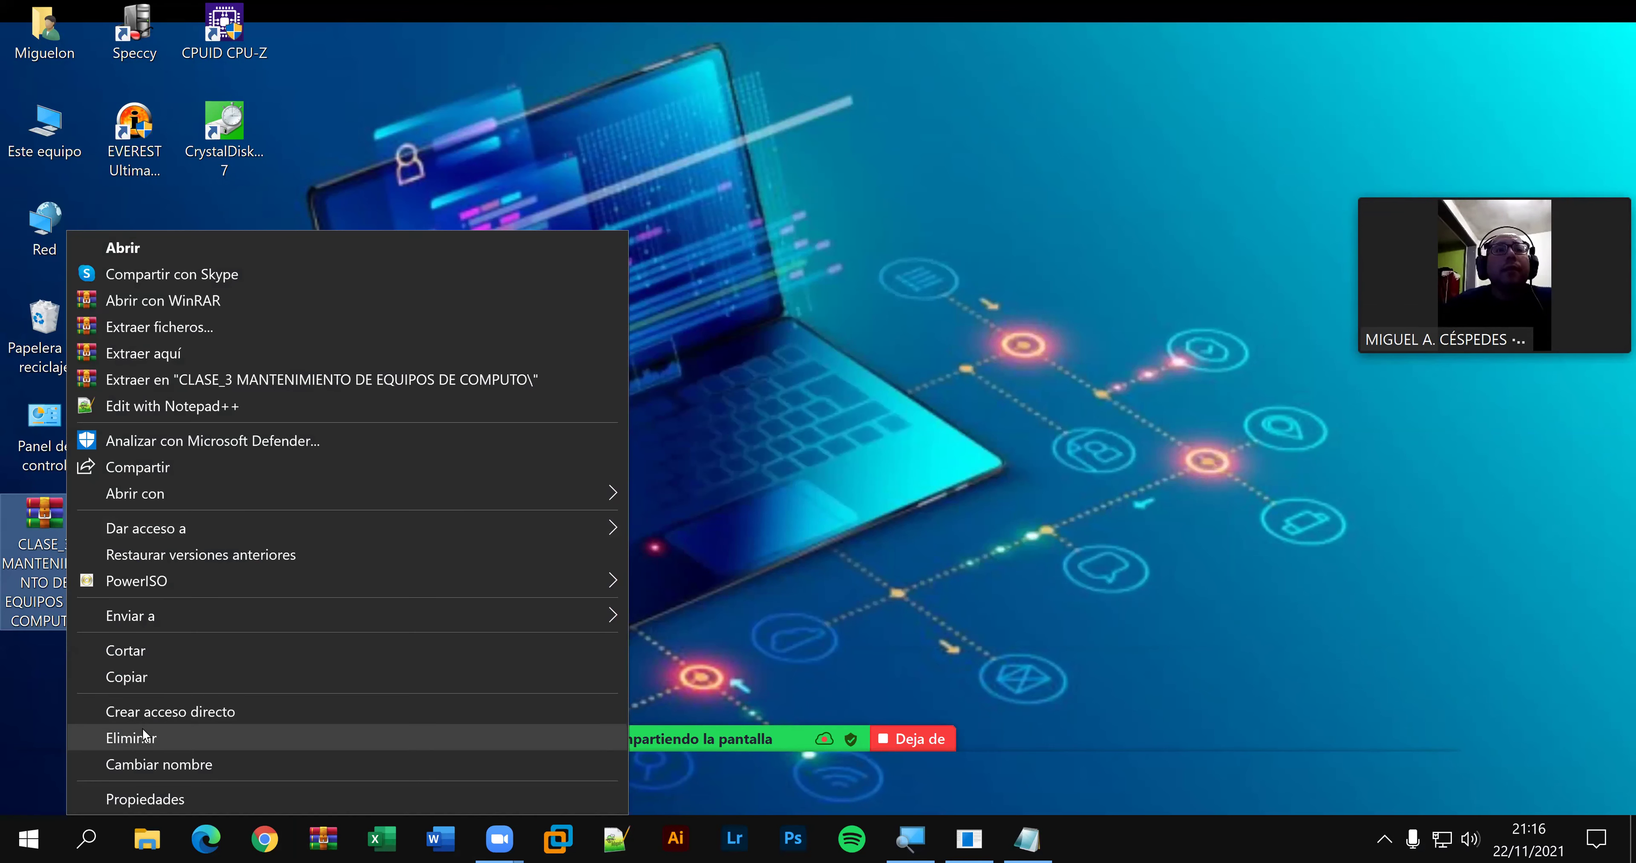
left_click(144, 737)
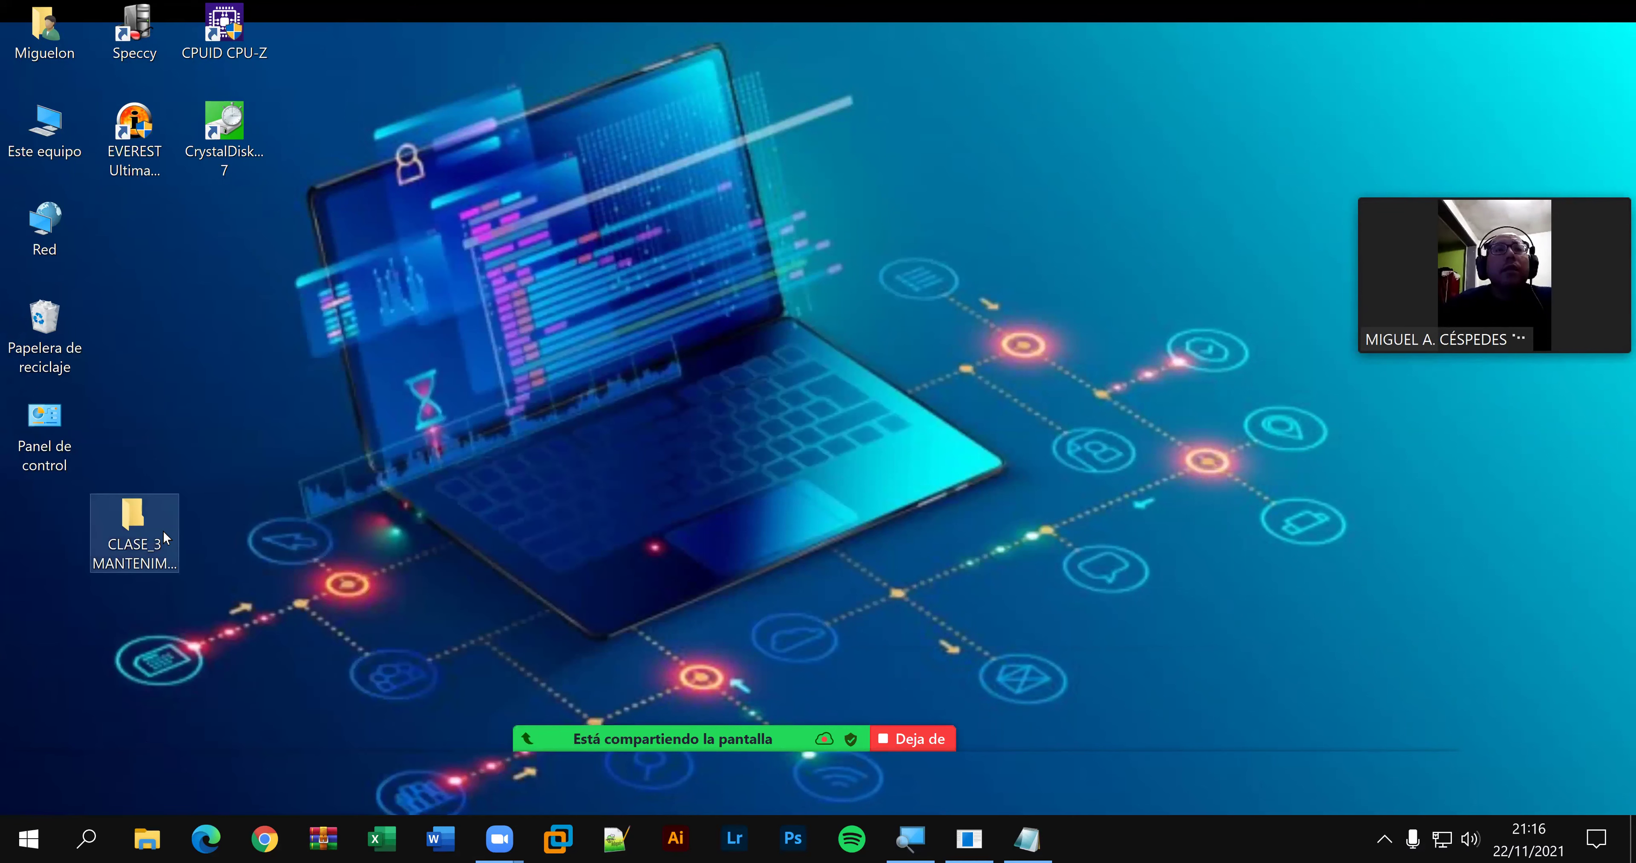
- Refresh the desktop with Actualizar
mouse_move(162, 530)
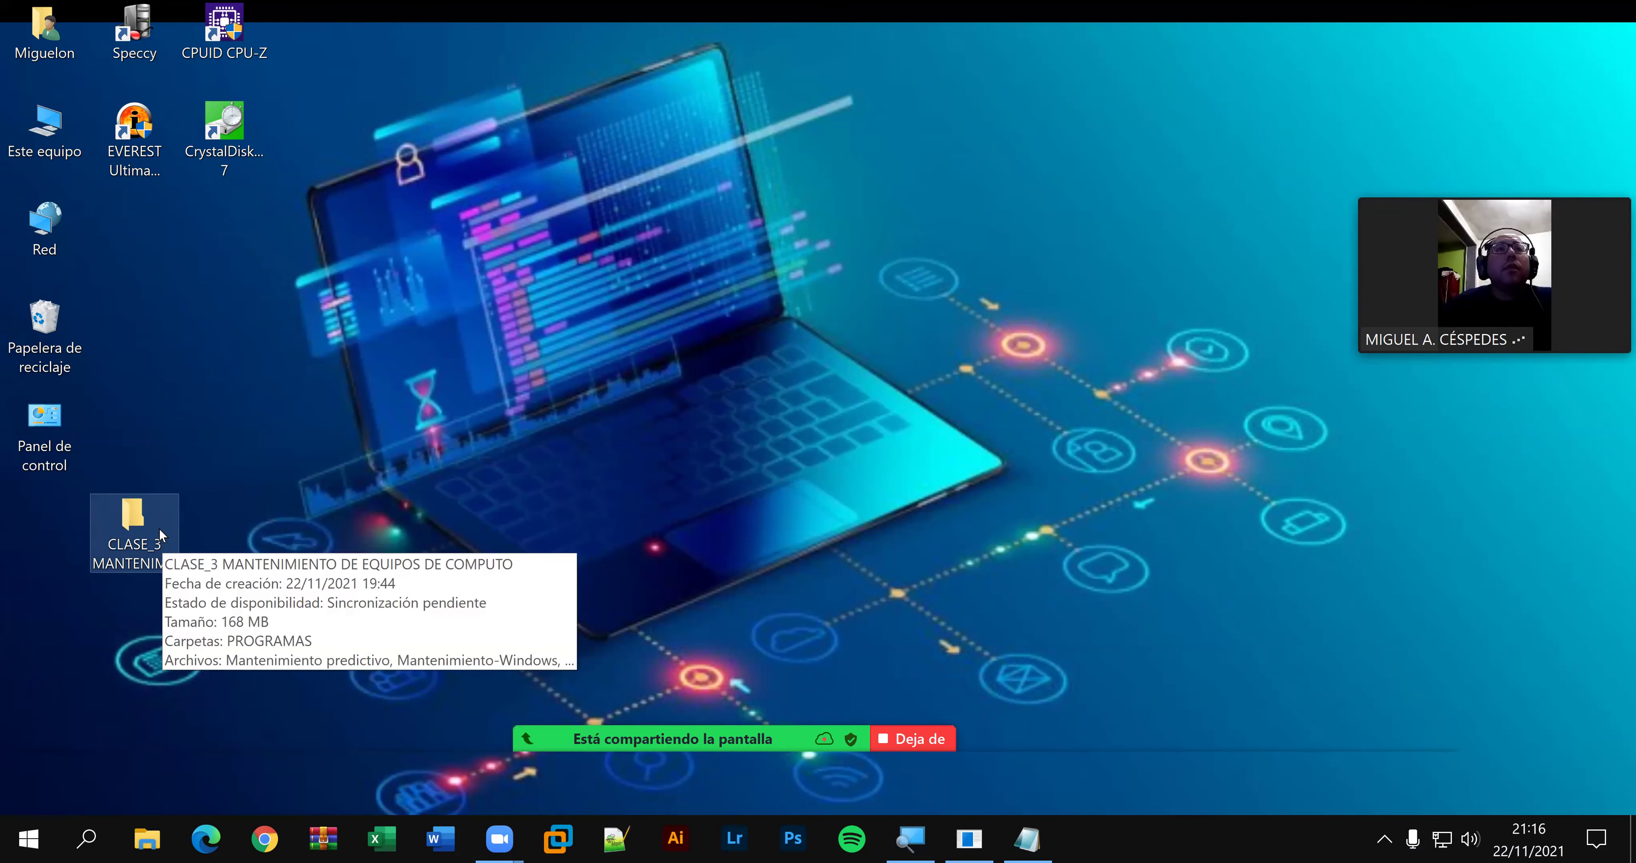
right_click(485, 289)
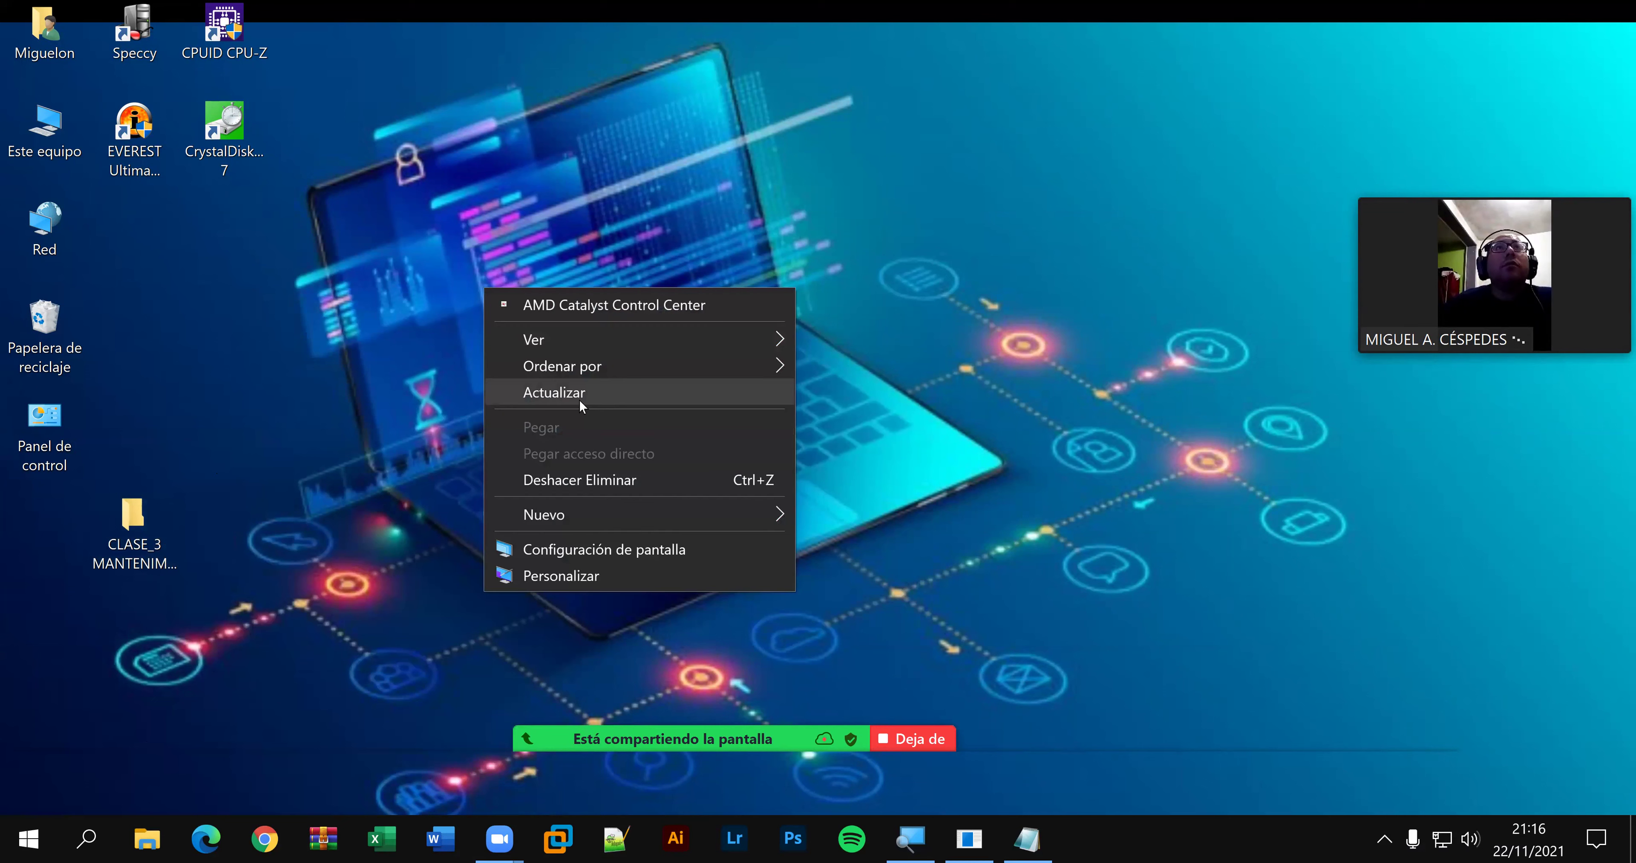
left_click(572, 393)
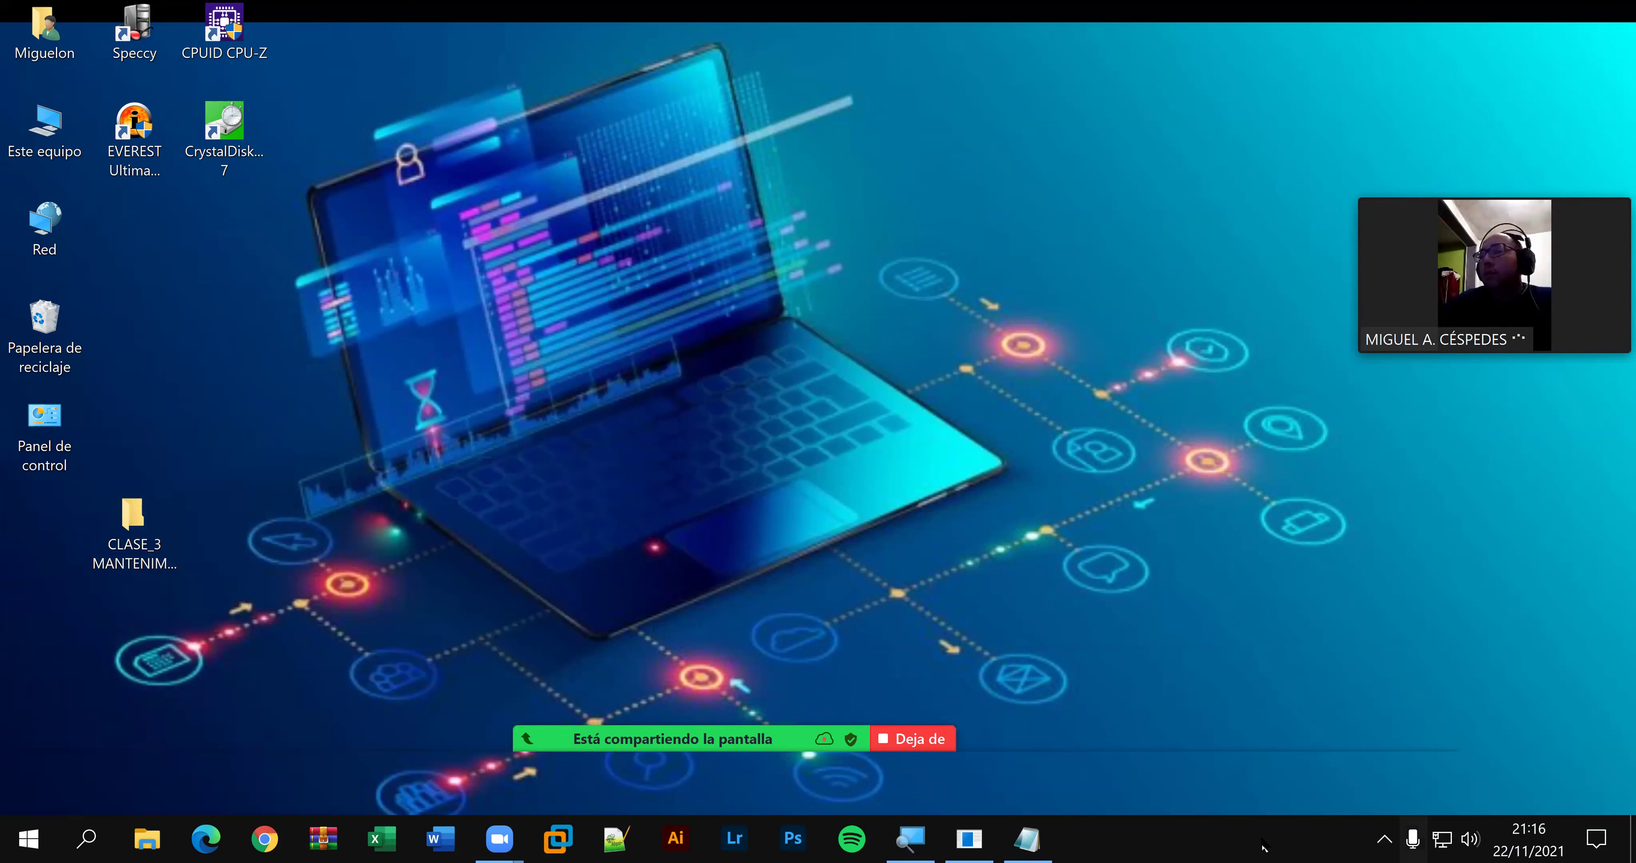
right_click(1301, 841)
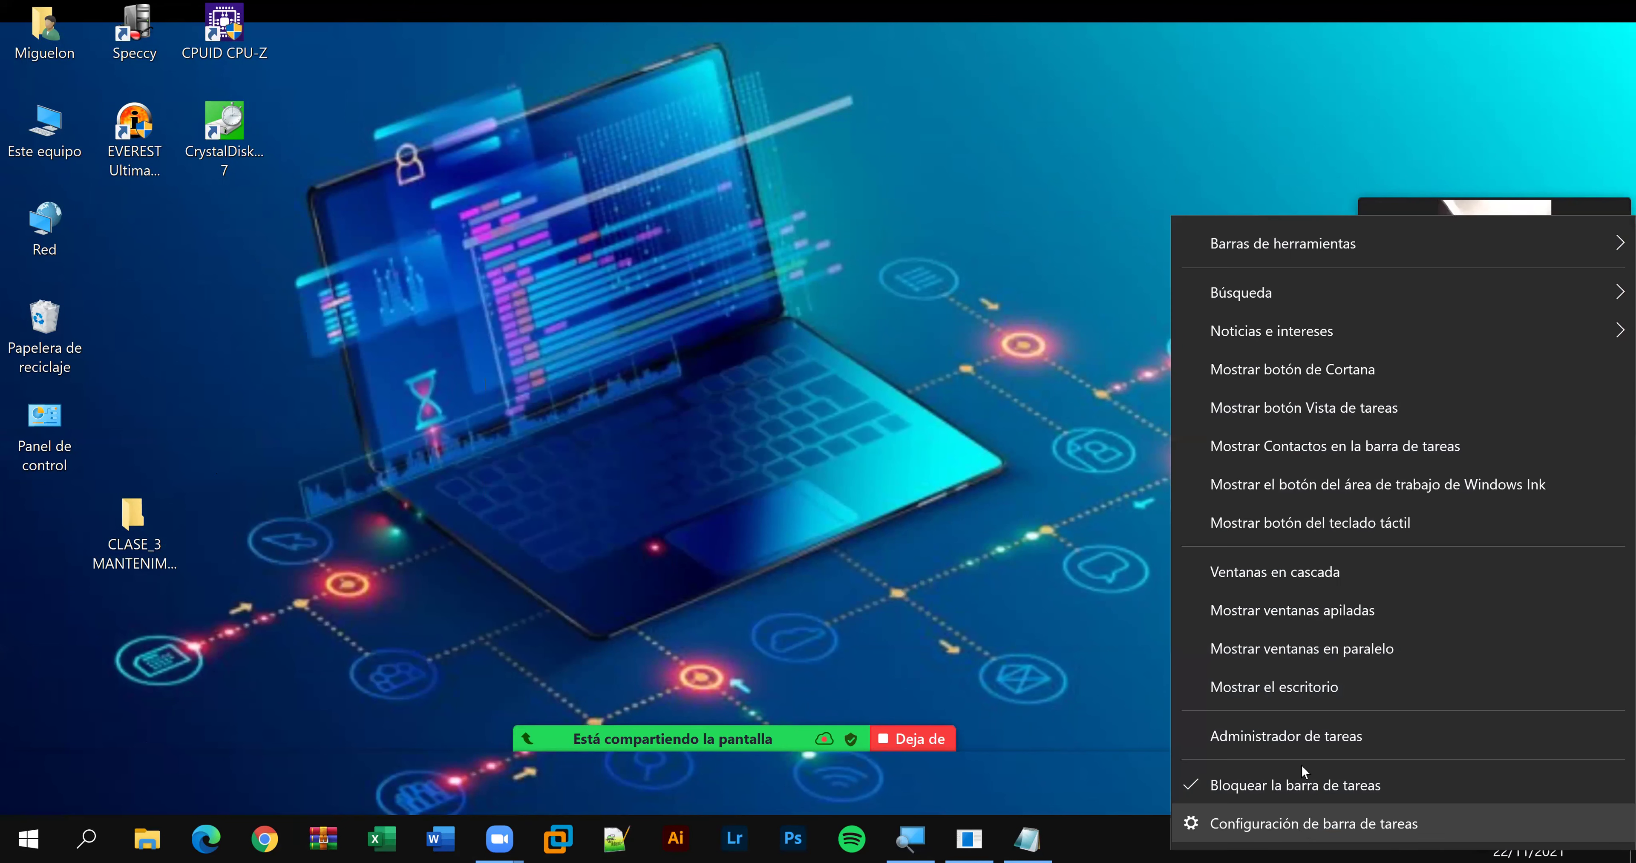
left_click(1307, 740)
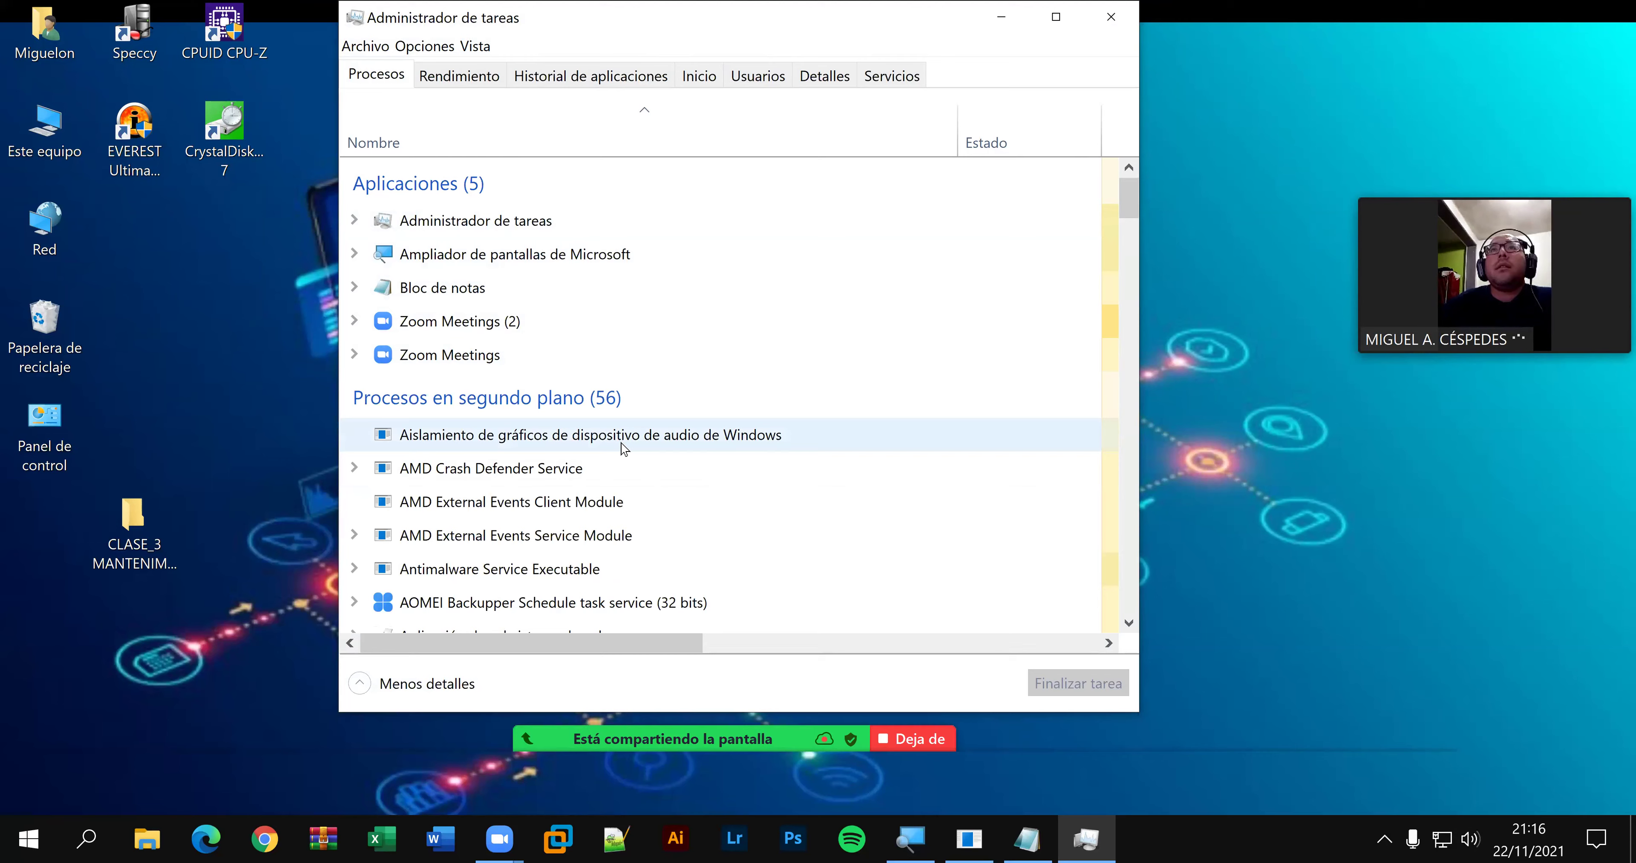
scroll(624, 448, "down", 1)
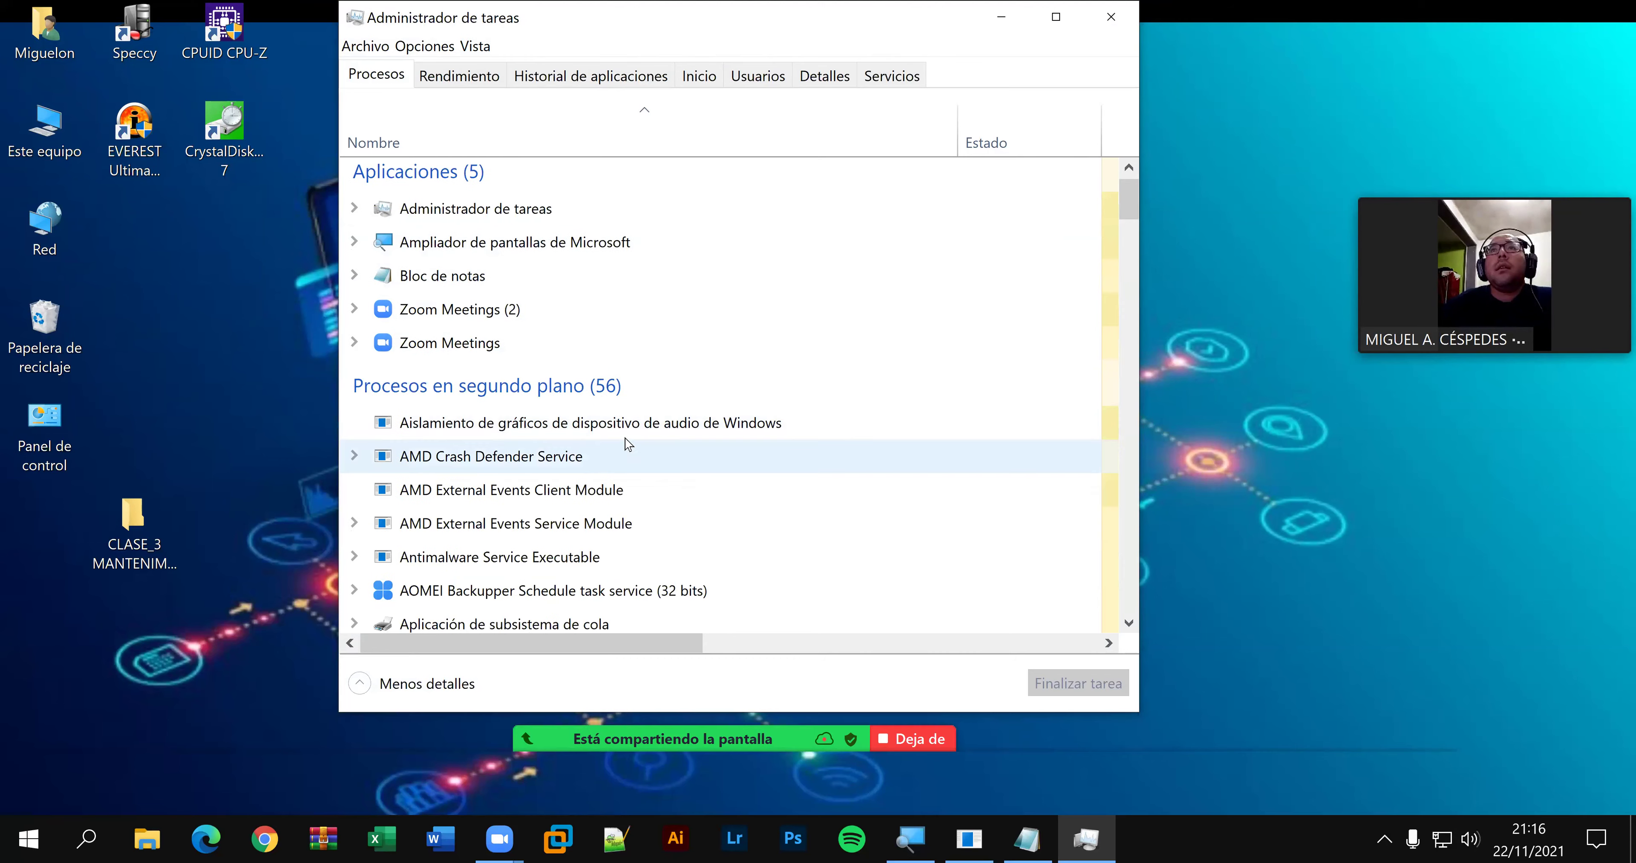
double_click(871, 36)
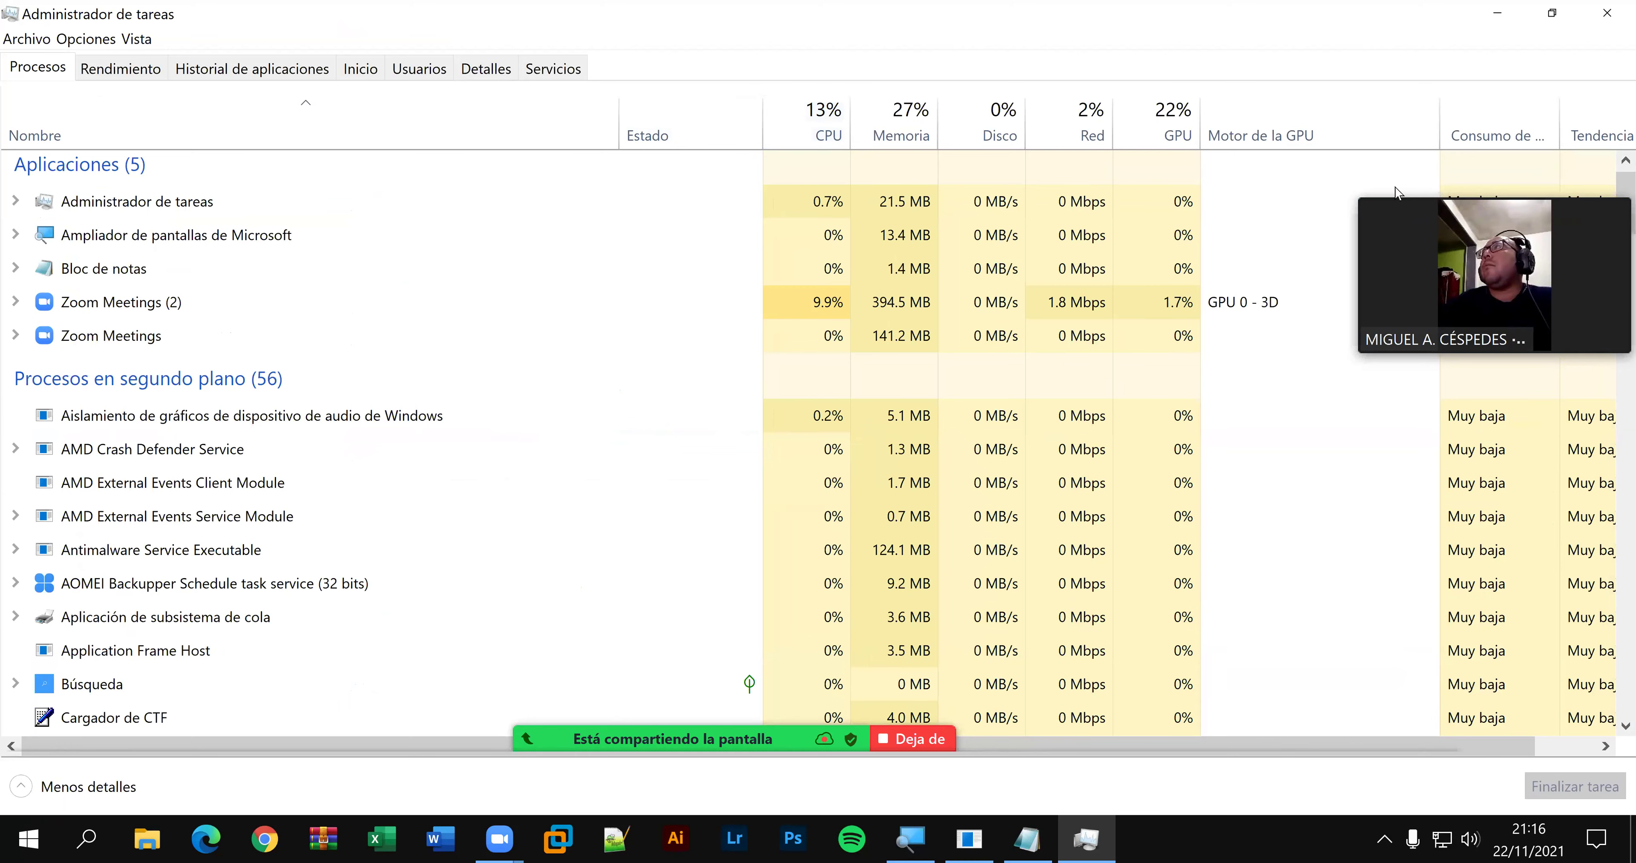
left_click(1553, 752)
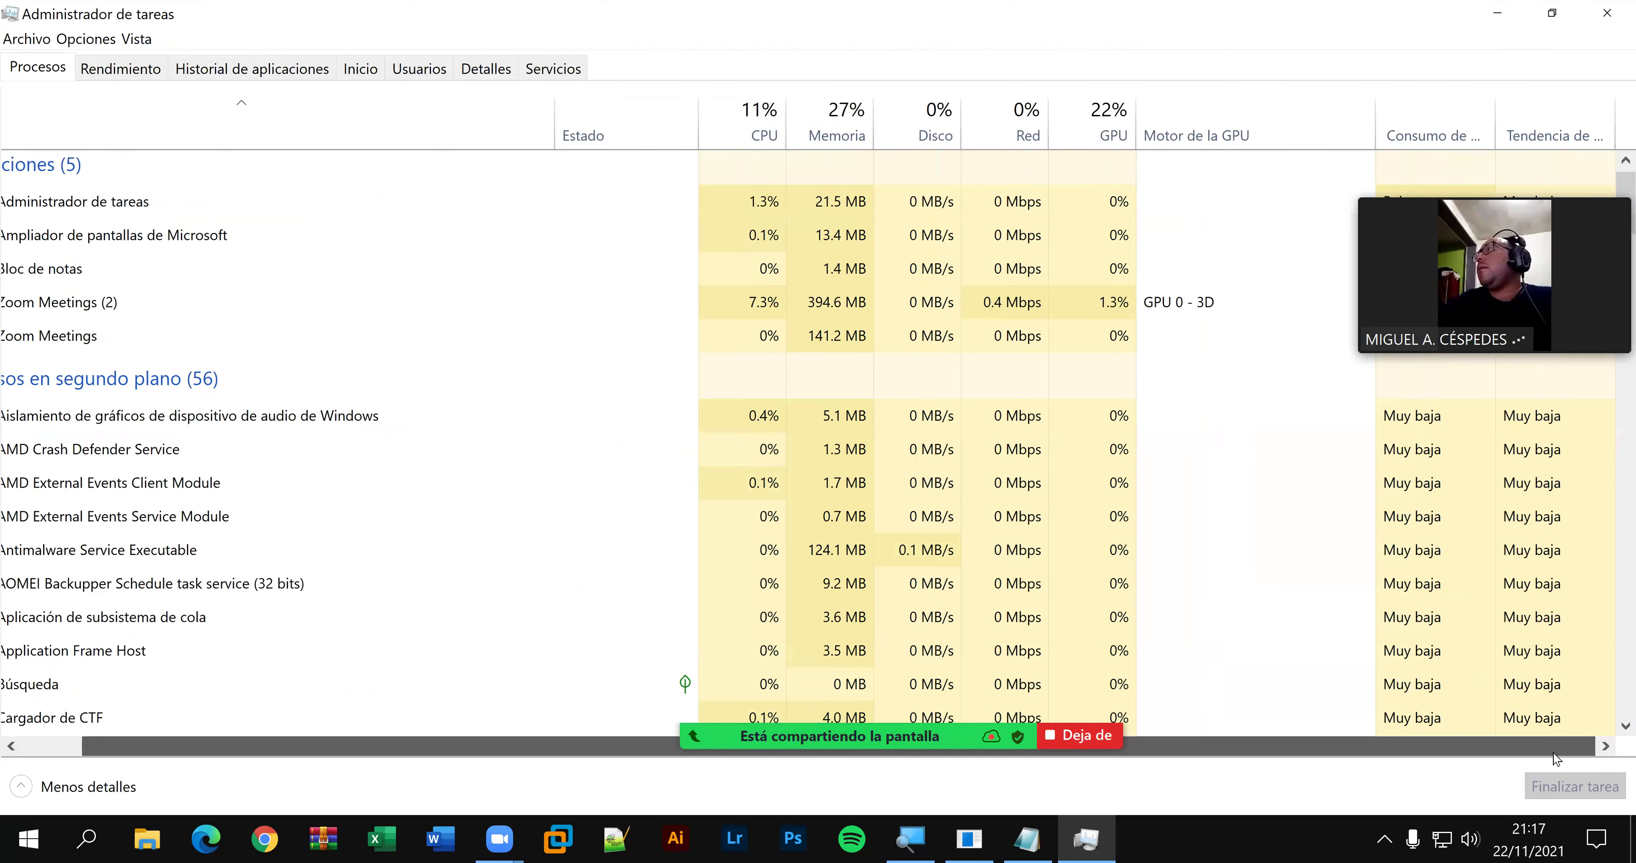
left_click_drag(1554, 749, 1493, 749)
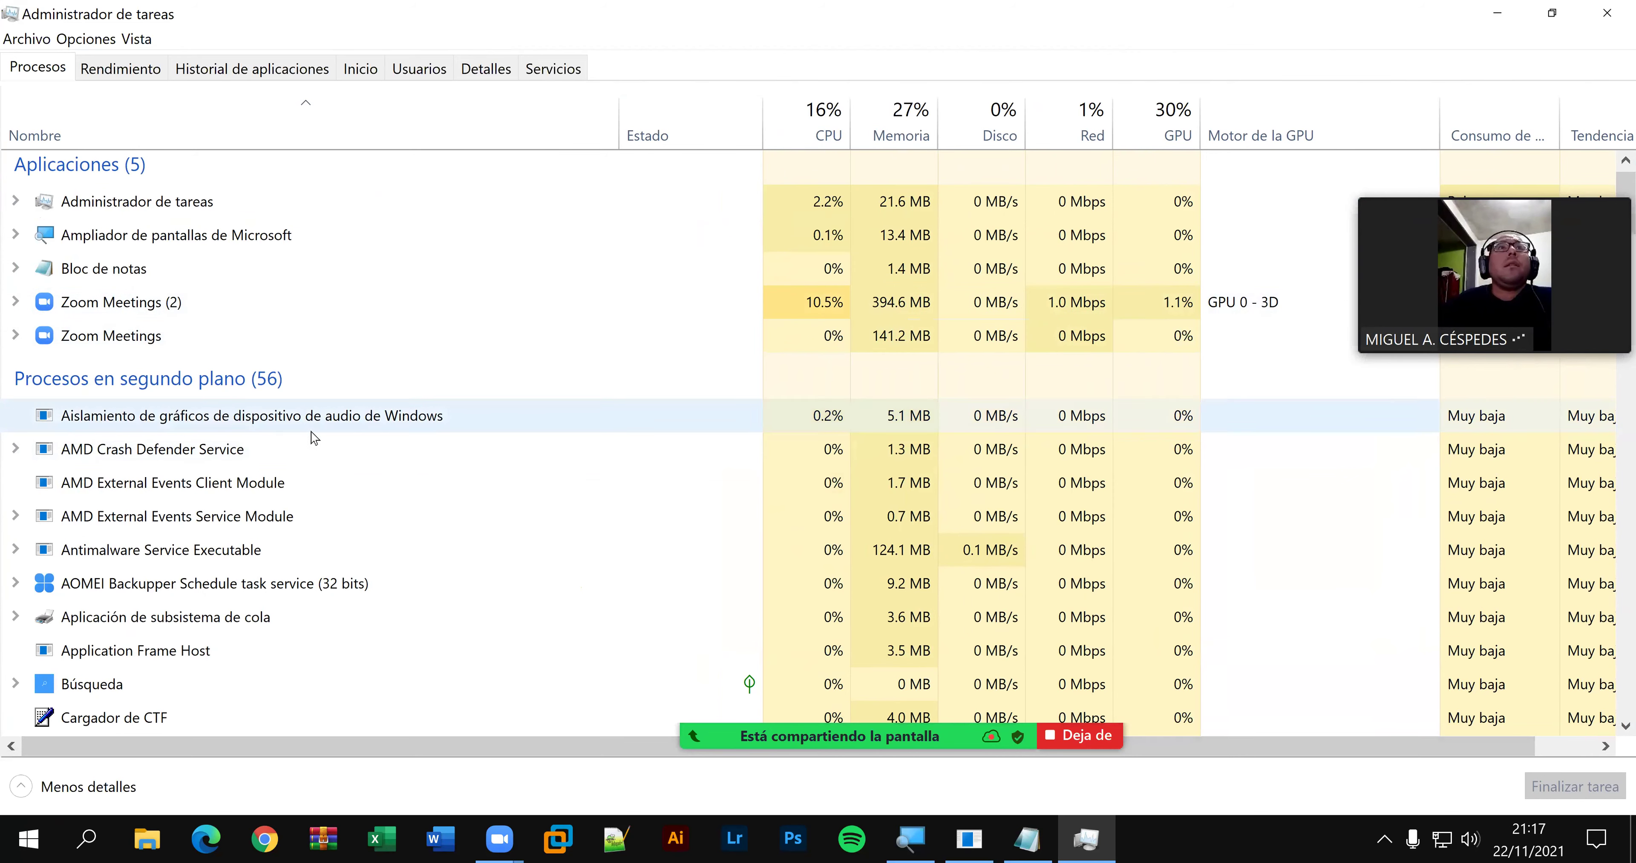
scroll(326, 451, "down", 1)
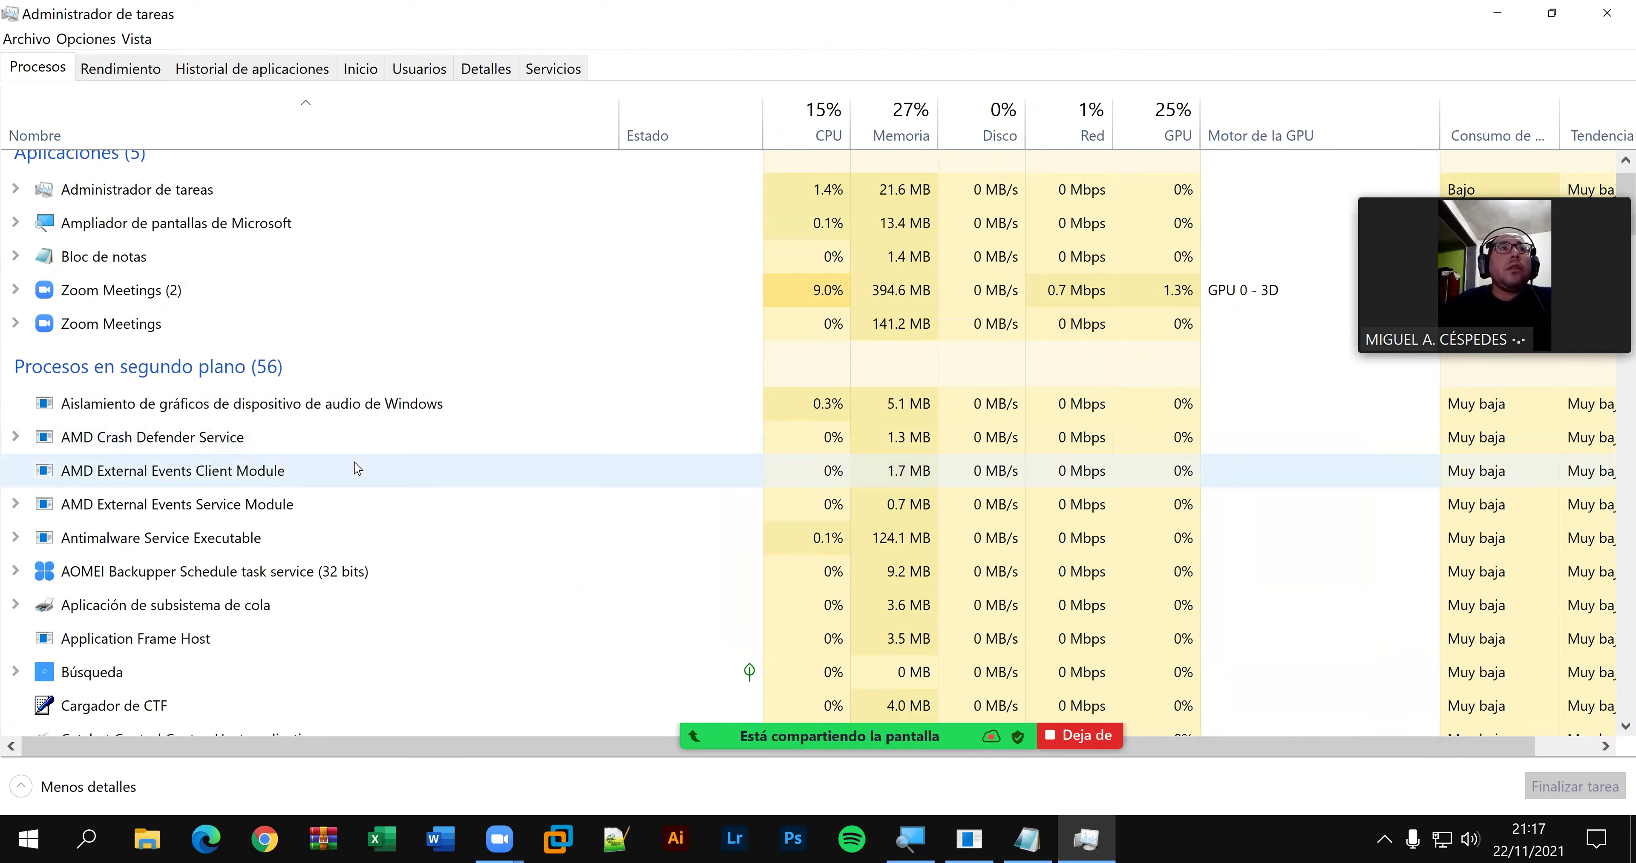
scroll(357, 468, "down", 3)
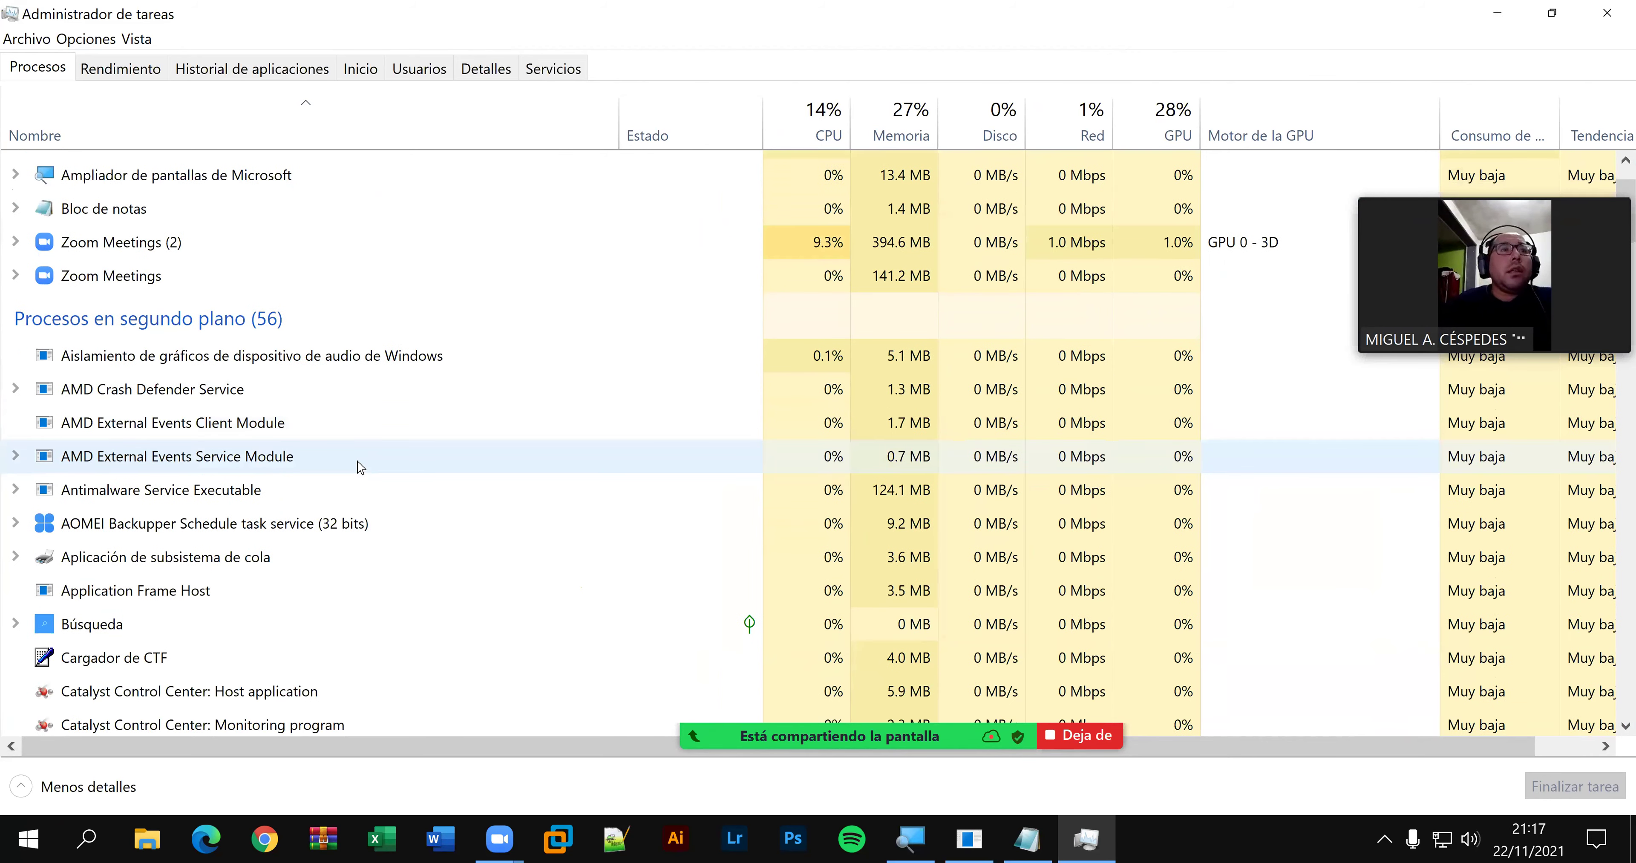
scroll(360, 466, "down", 5)
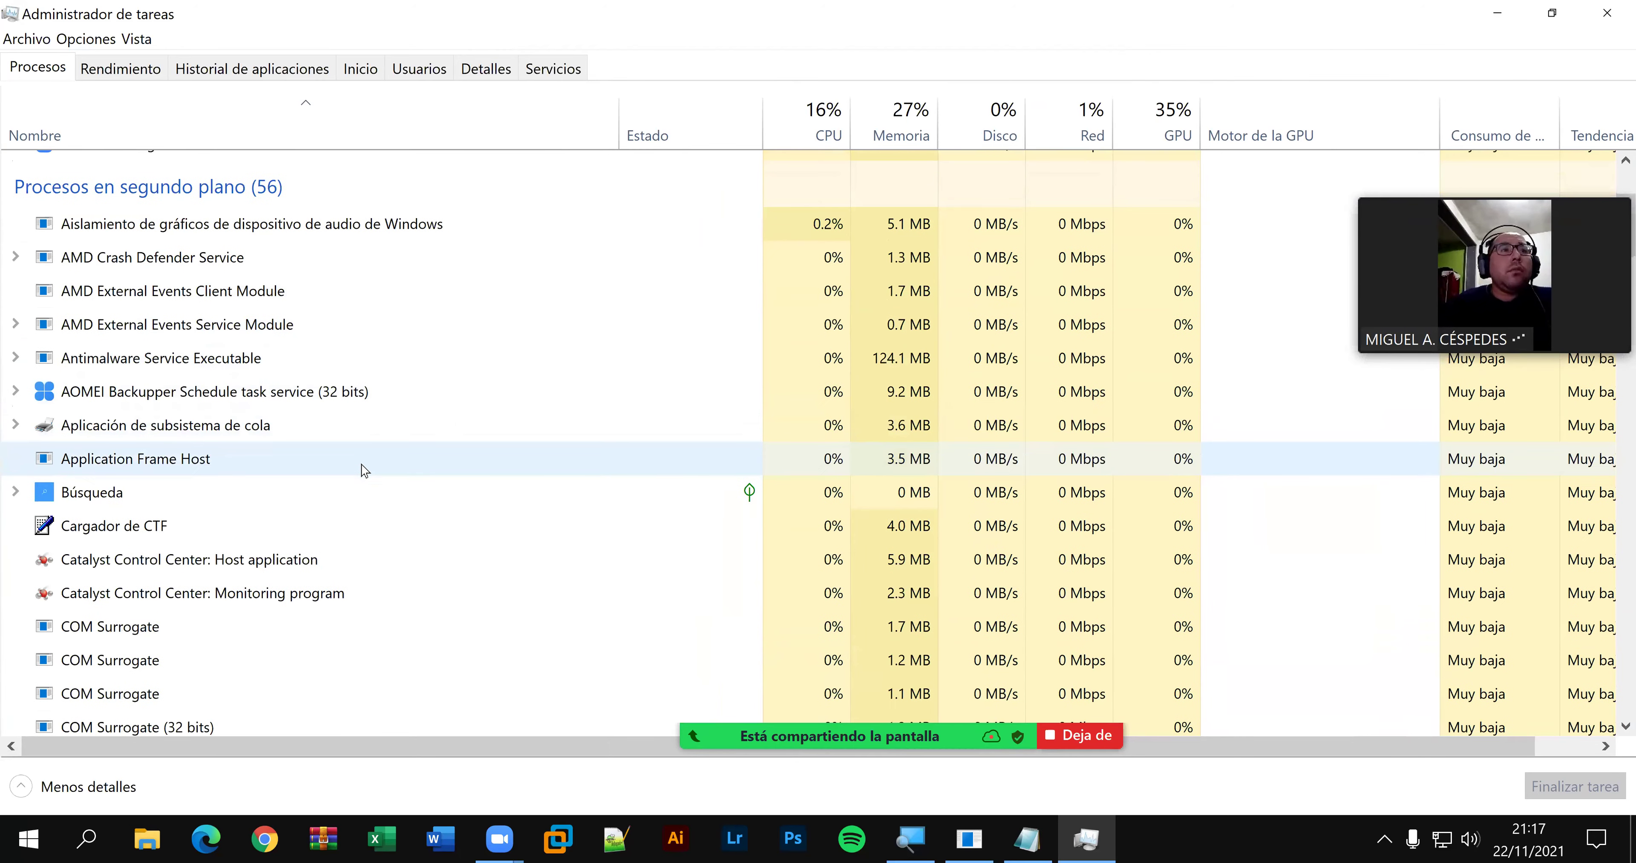
scroll(366, 470, "down", 4)
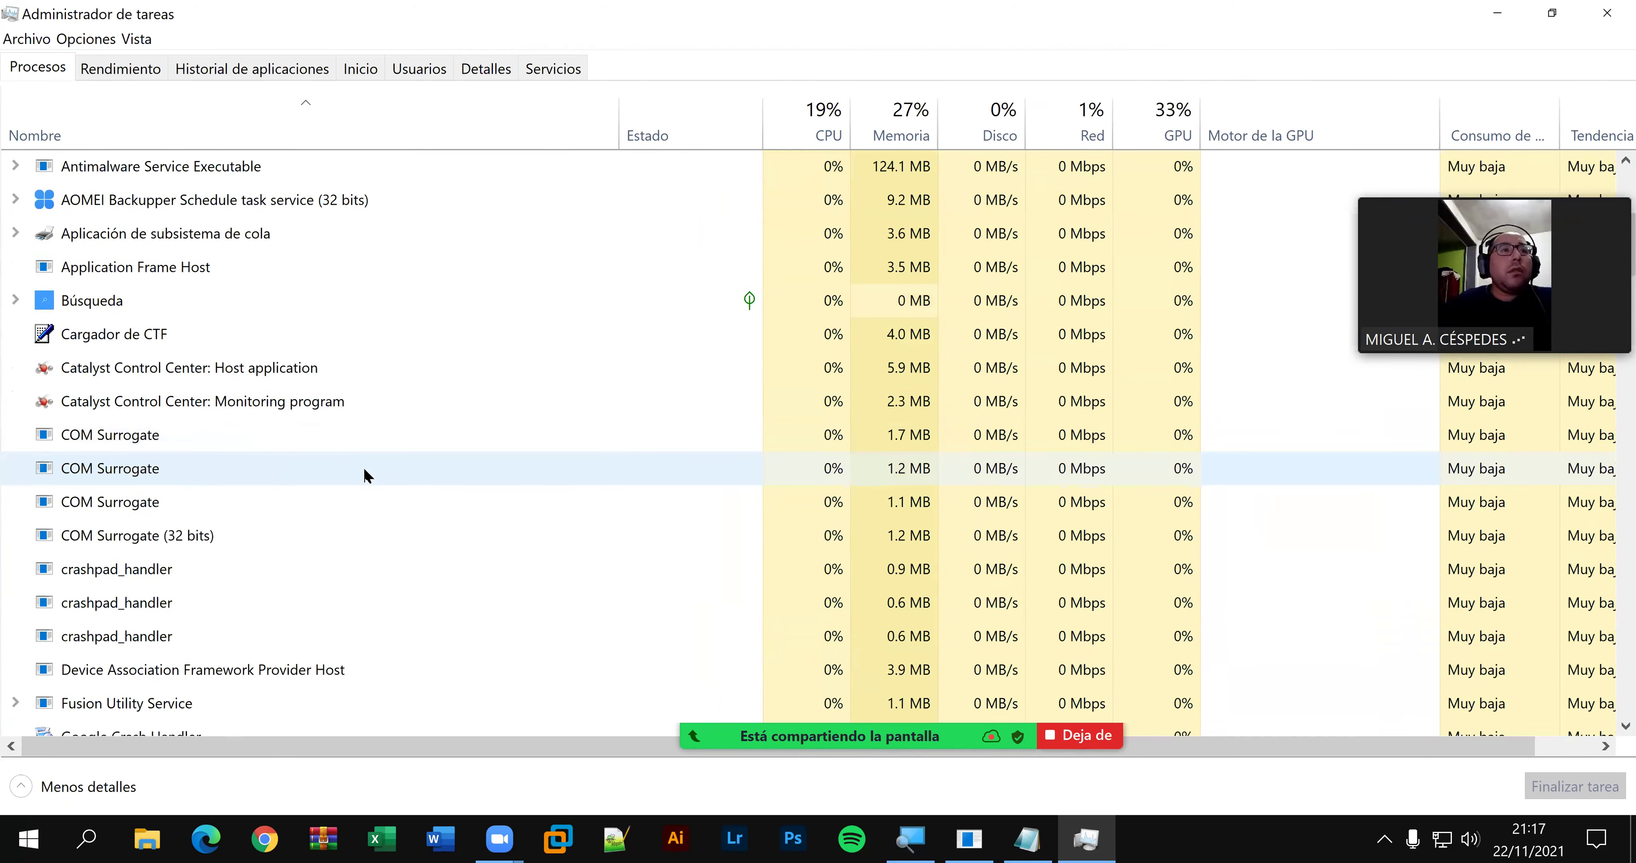
scroll(365, 470, "down", 5)
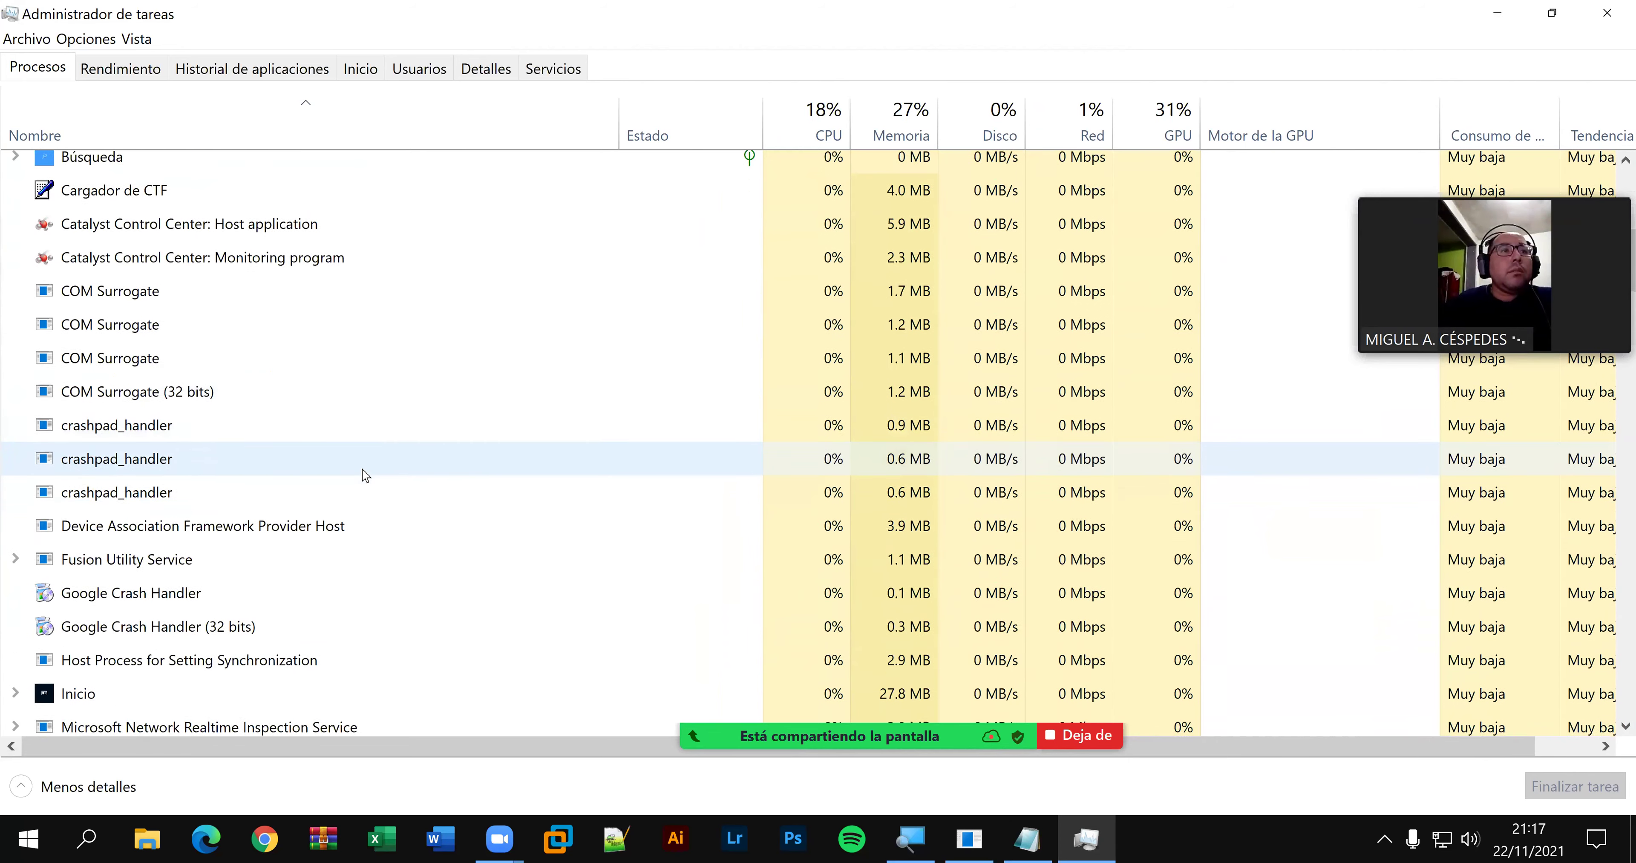
scroll(365, 474, "down", 4)
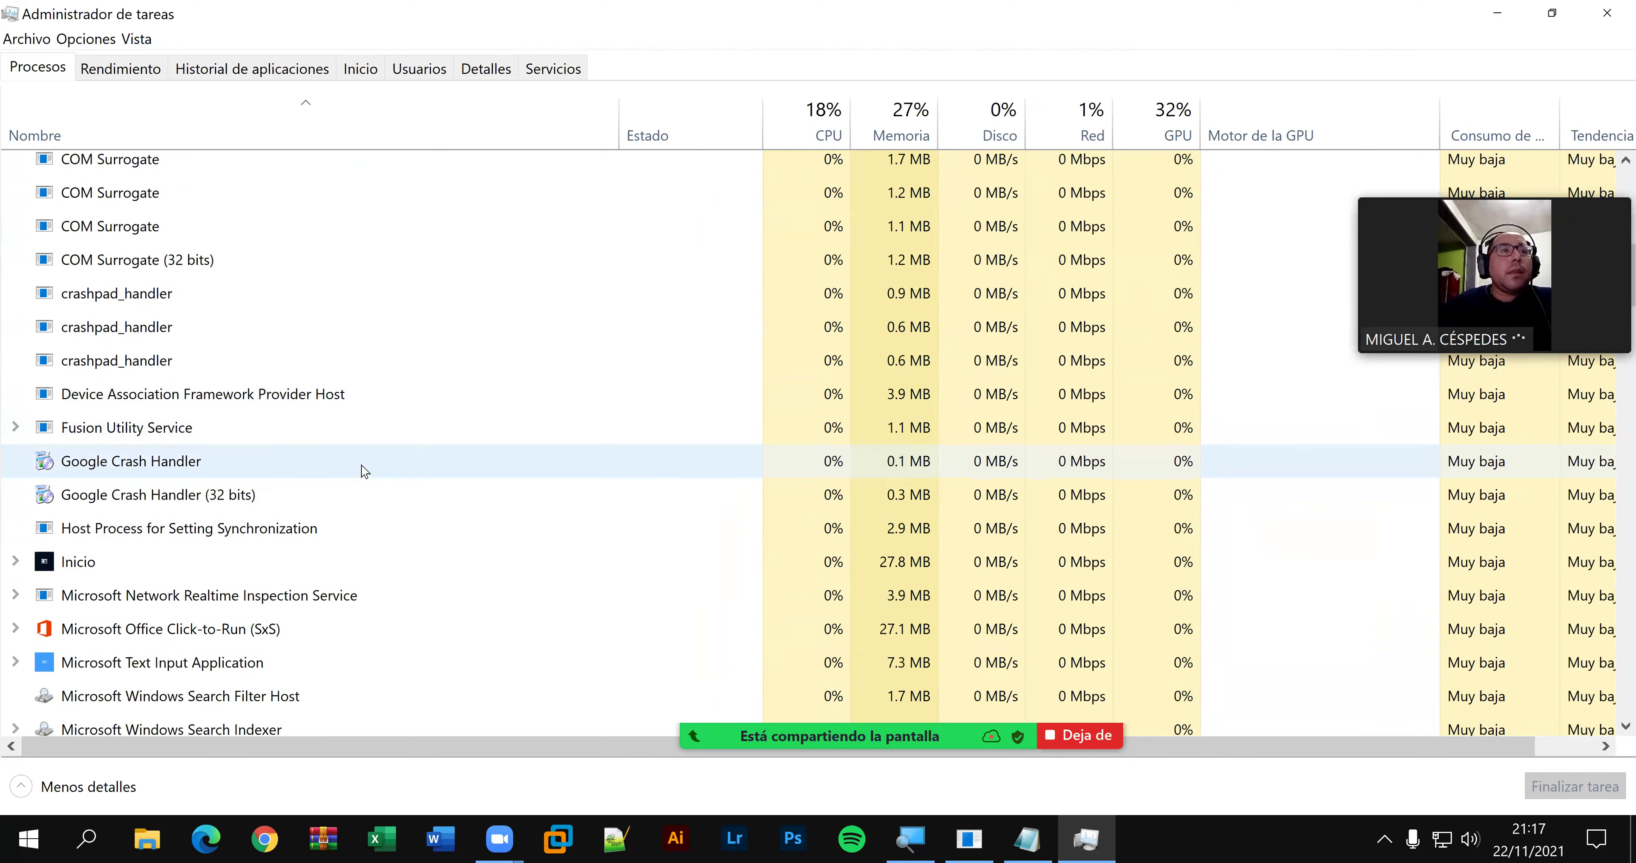
scroll(365, 470, "down", 4)
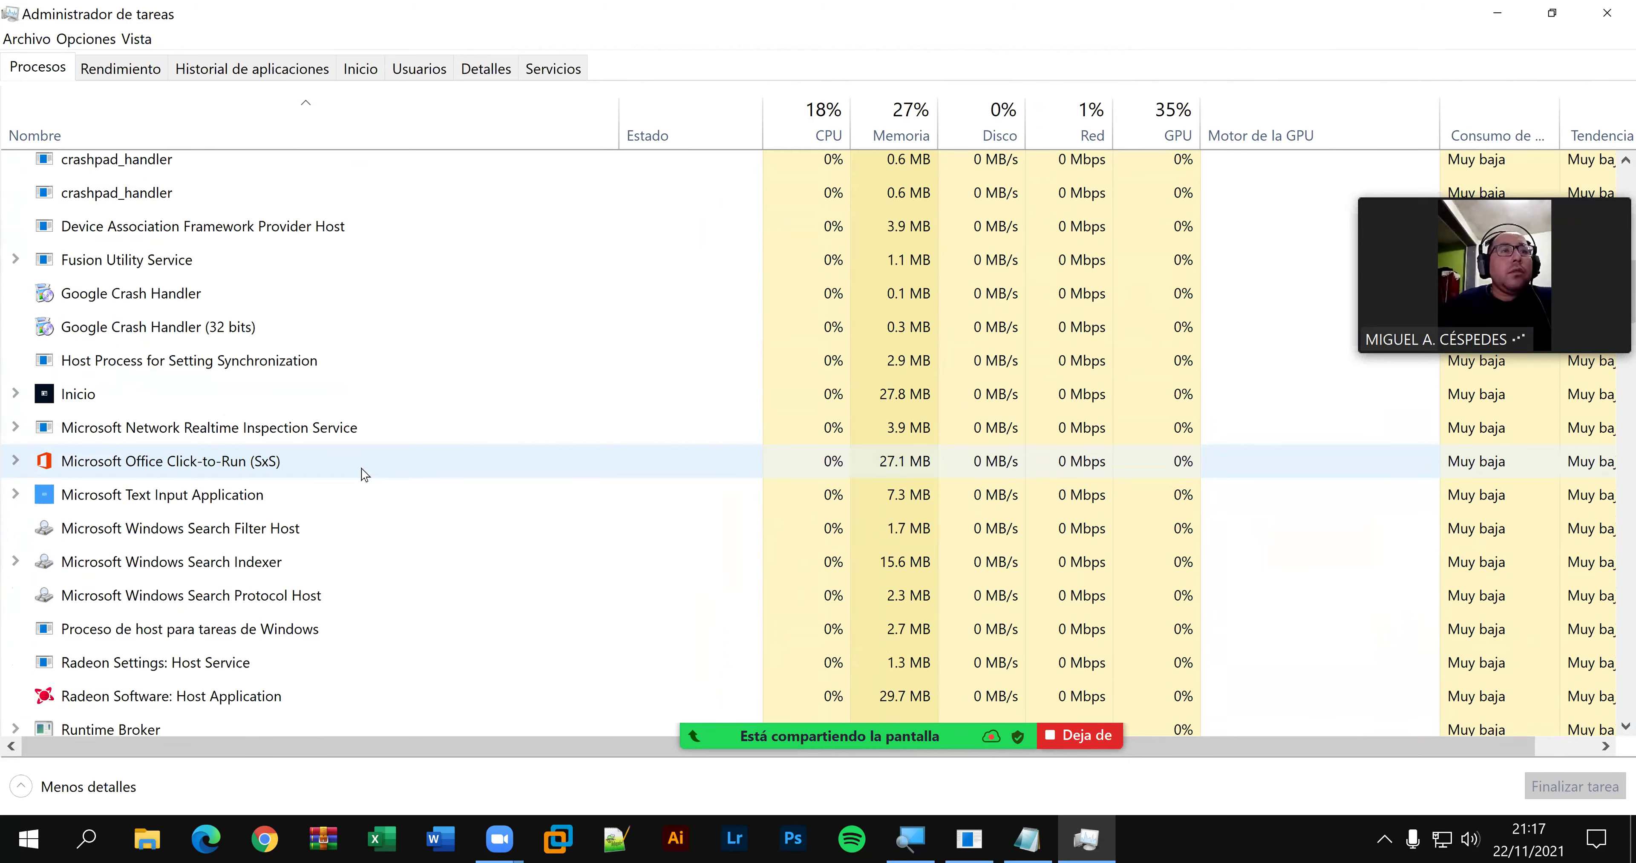
scroll(363, 475, "down", 8)
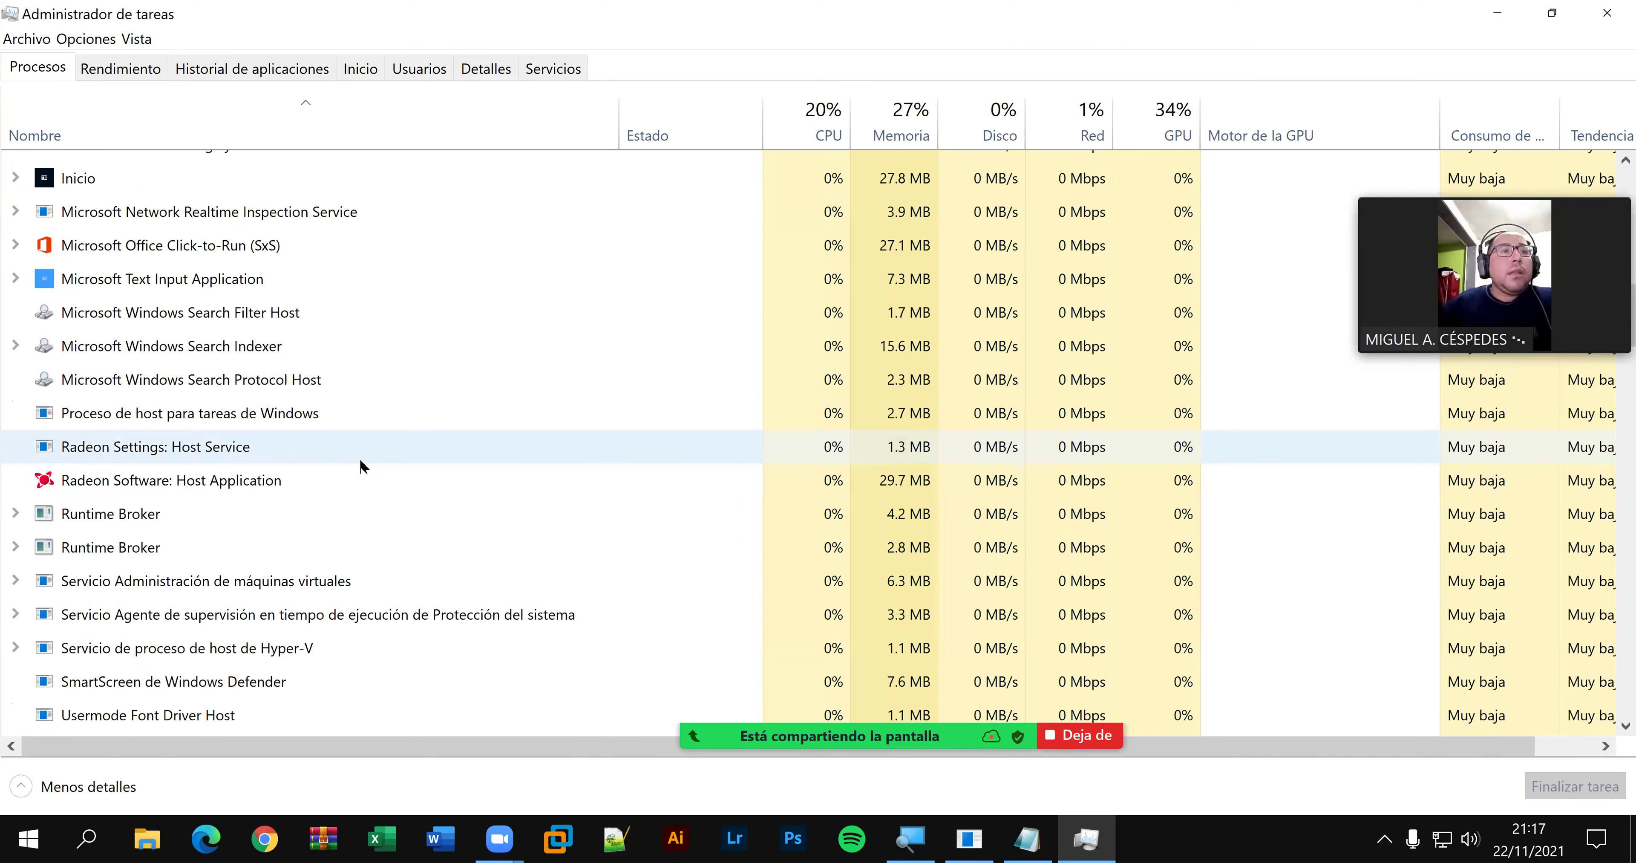
scroll(362, 470, "down", 5)
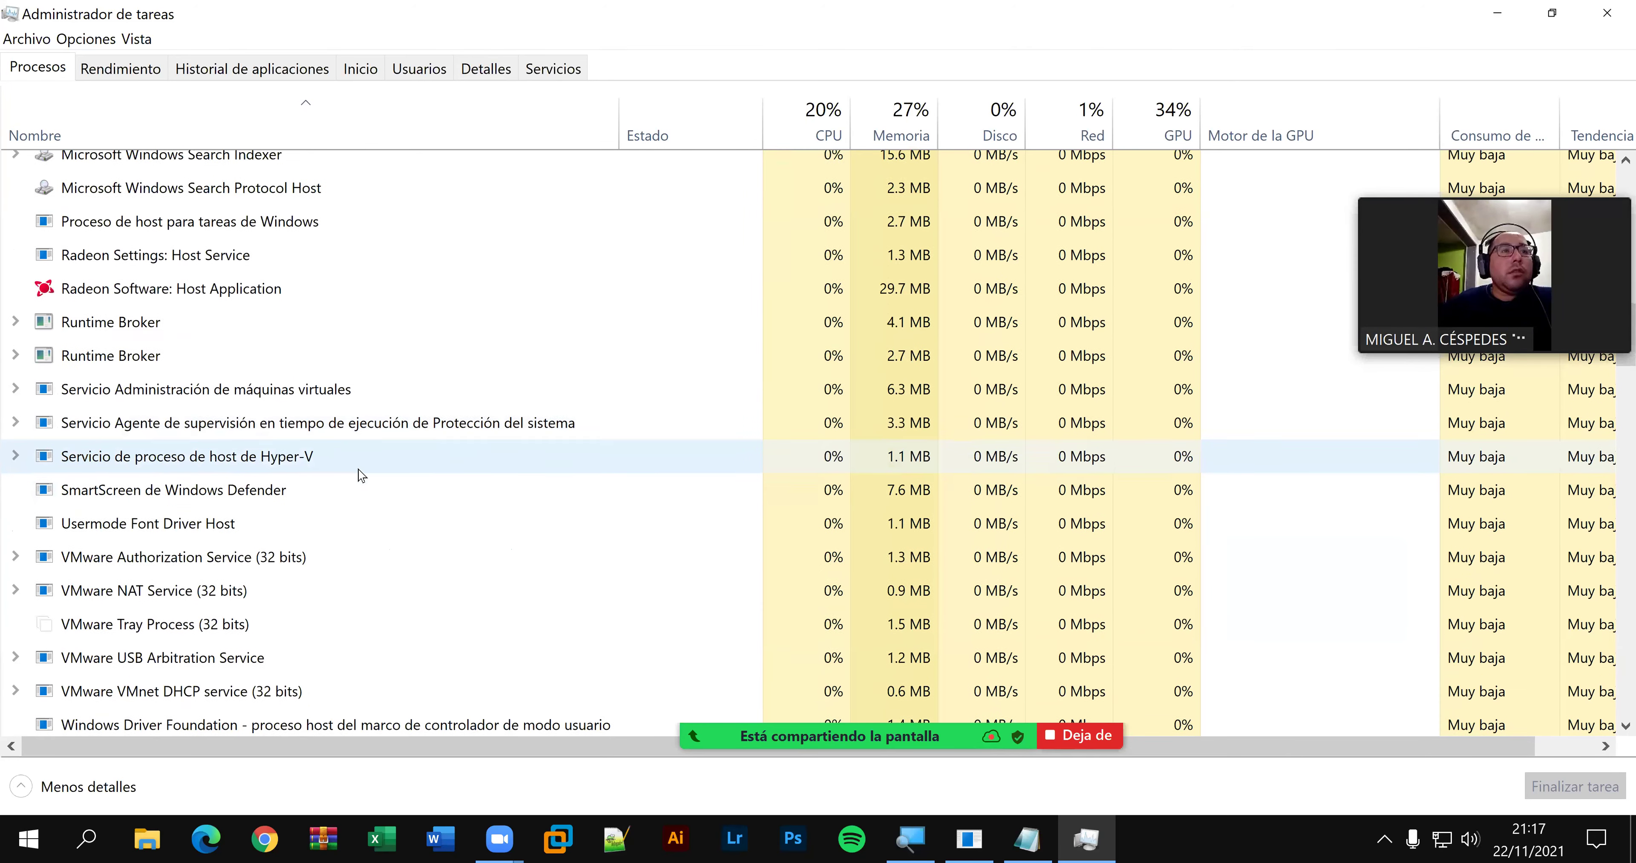
scroll(361, 479, "down", 4)
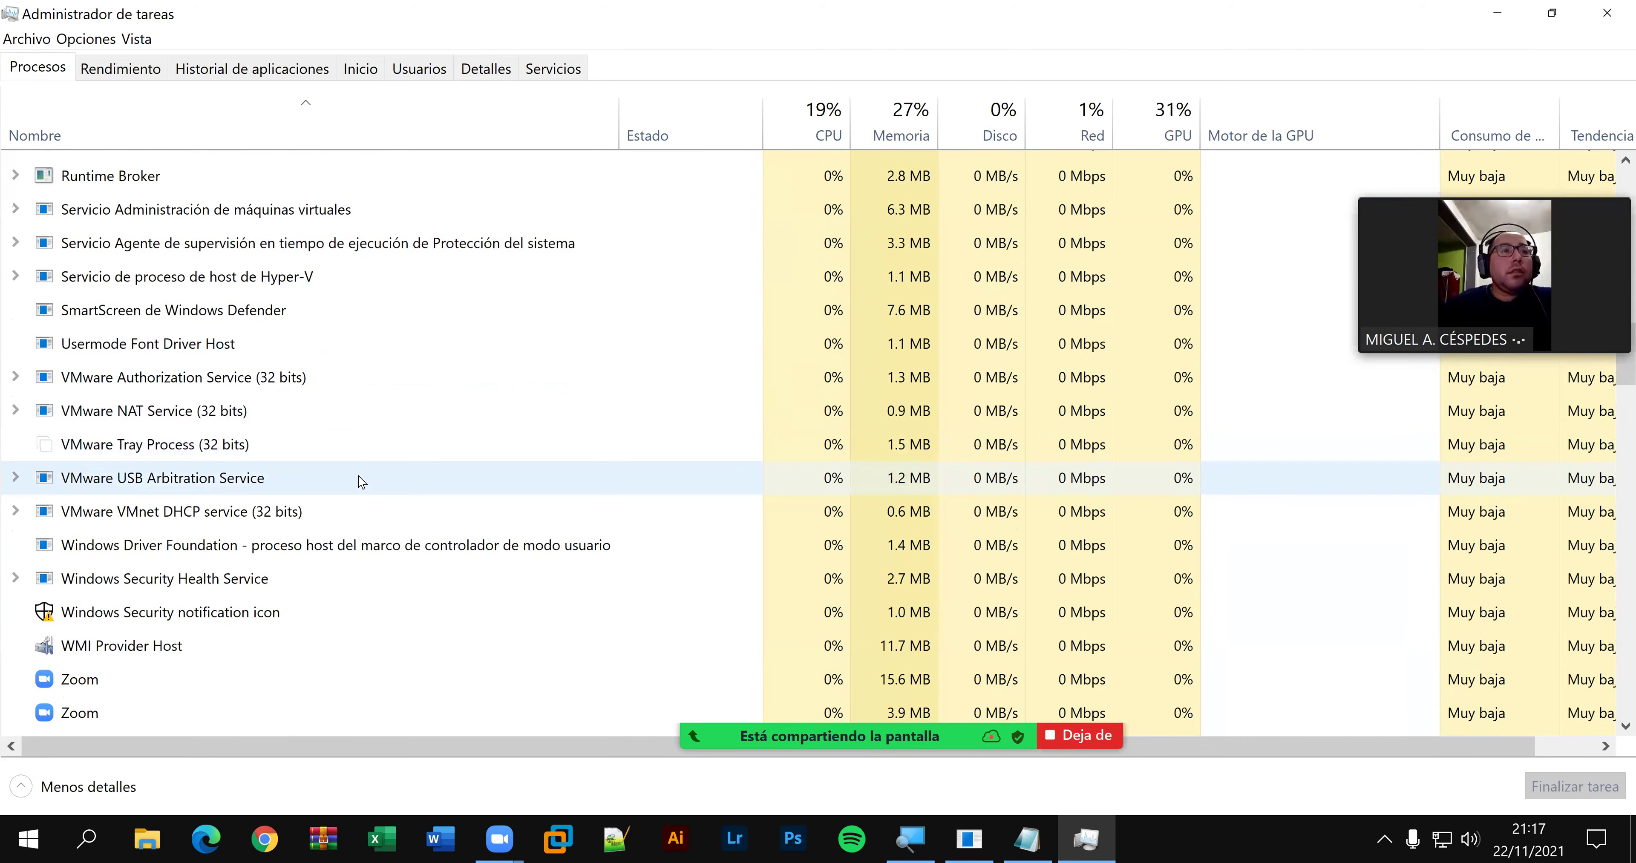
scroll(359, 477, "down", 6)
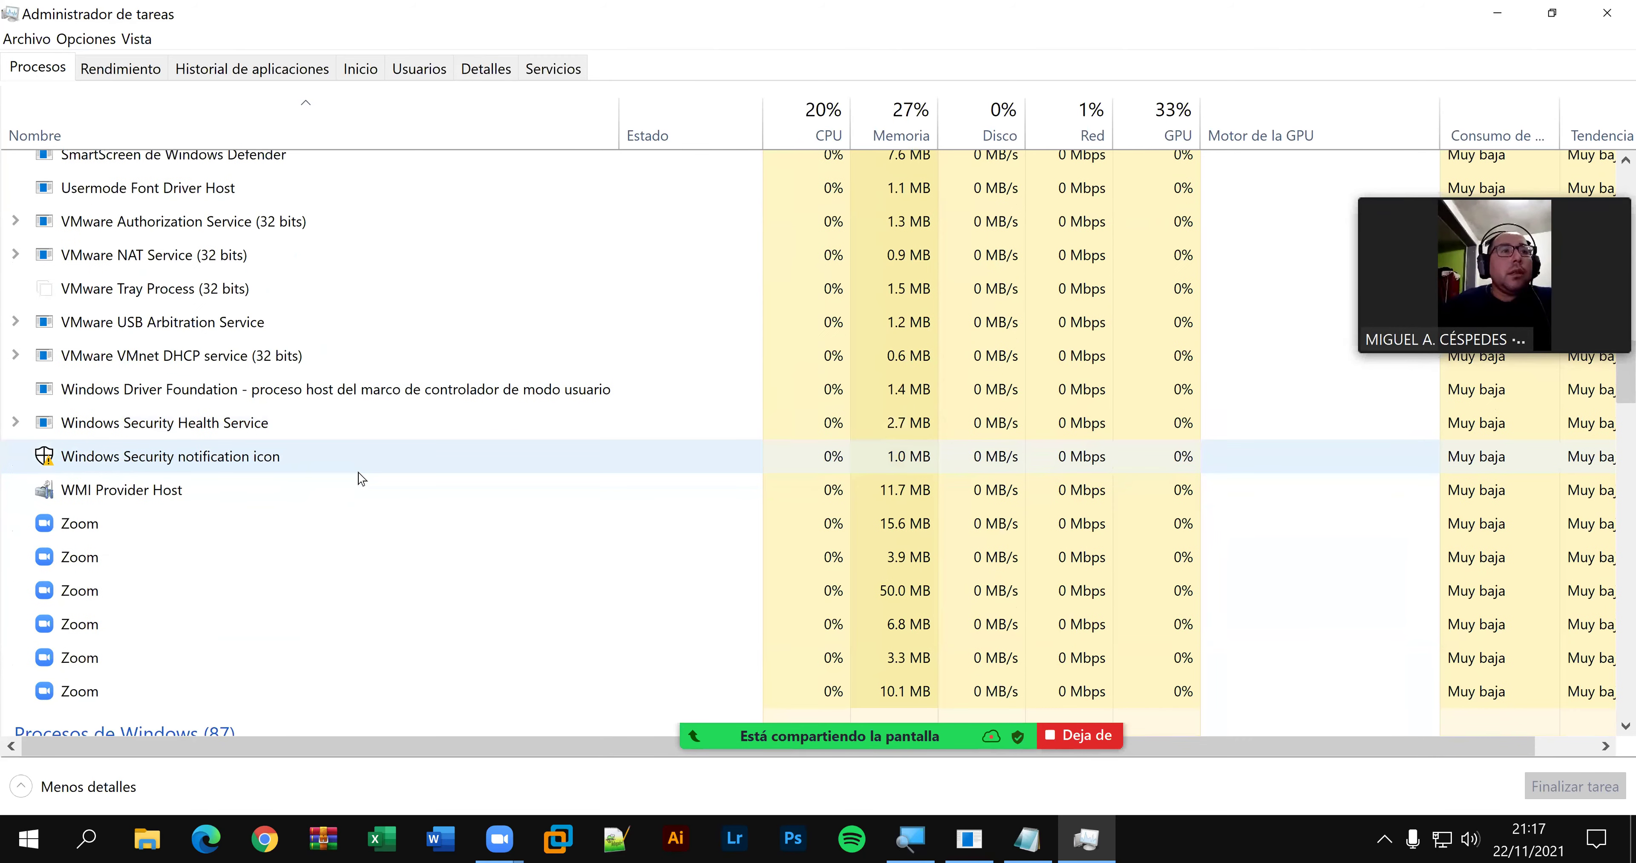
scroll(358, 477, "down", 5)
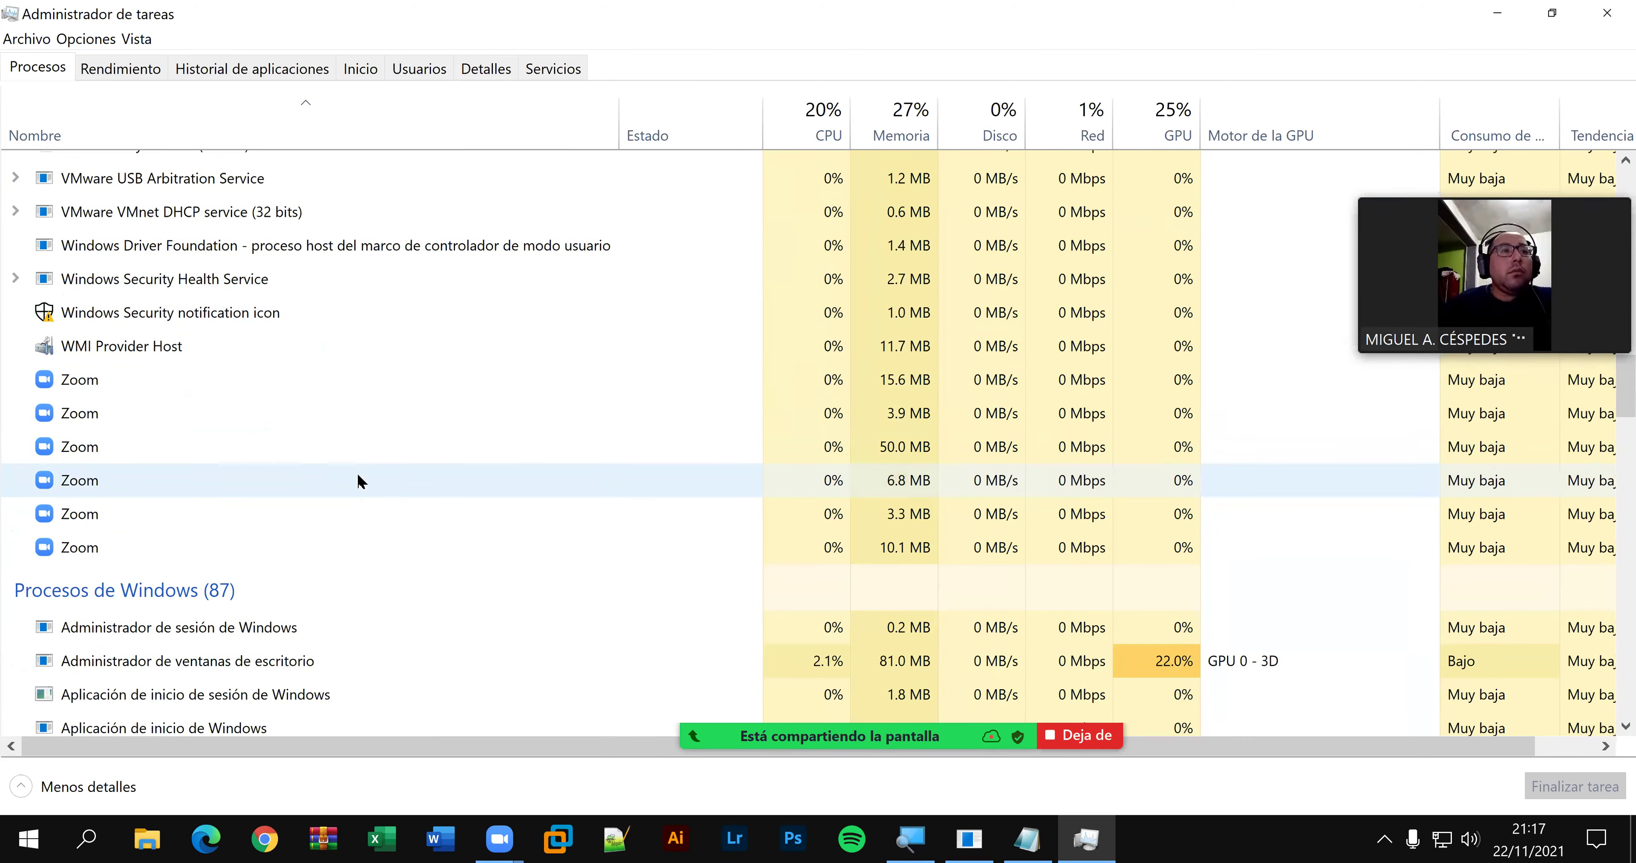
scroll(357, 477, "down", 3)
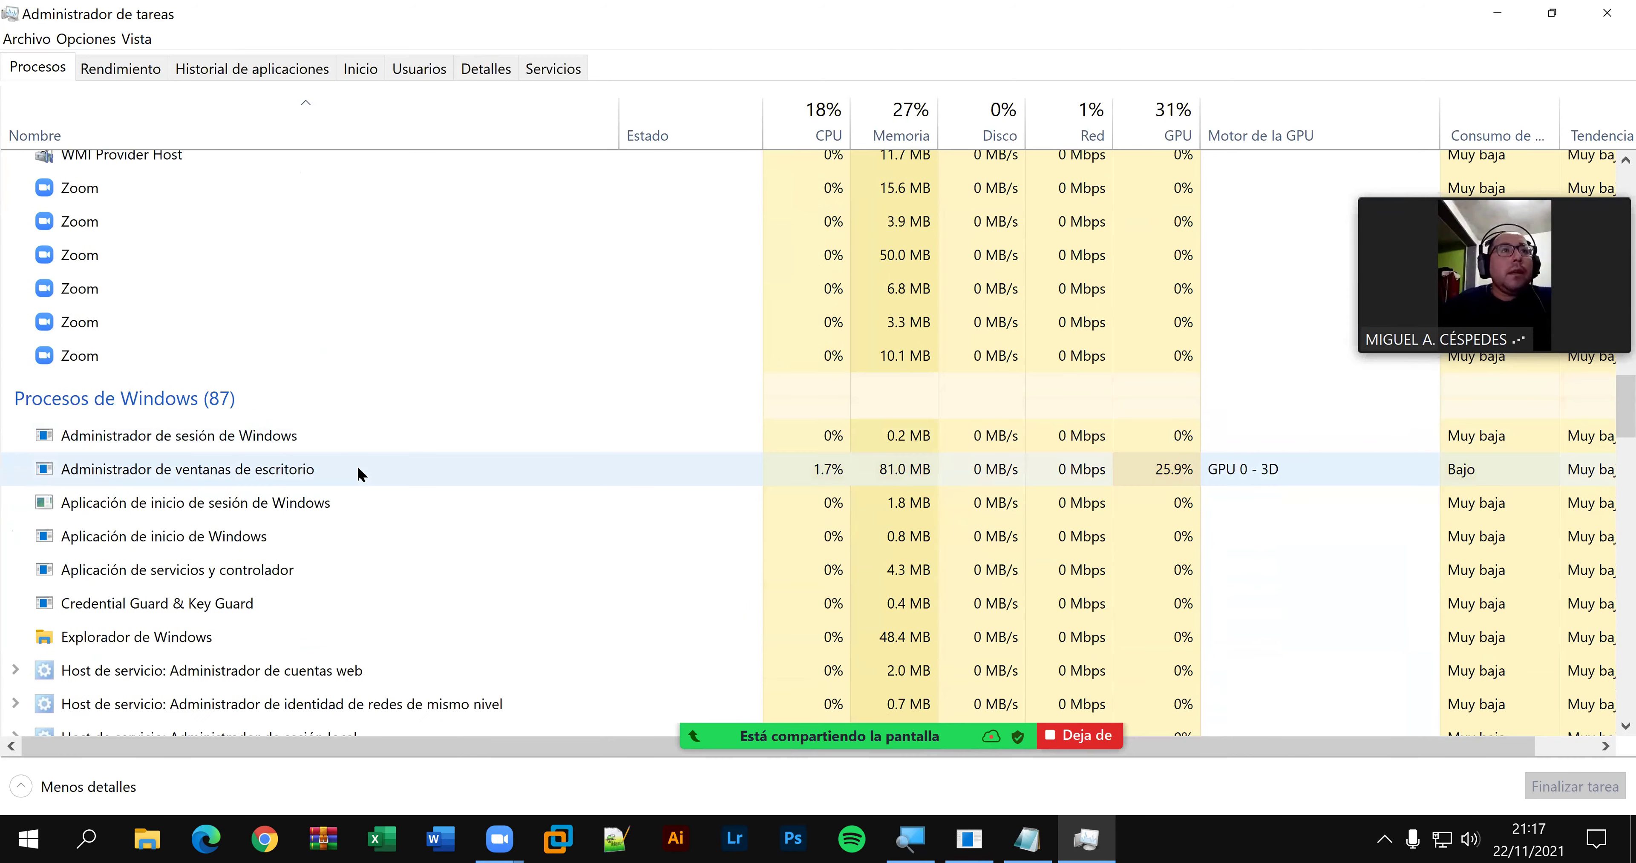
scroll(359, 468, "down", 5)
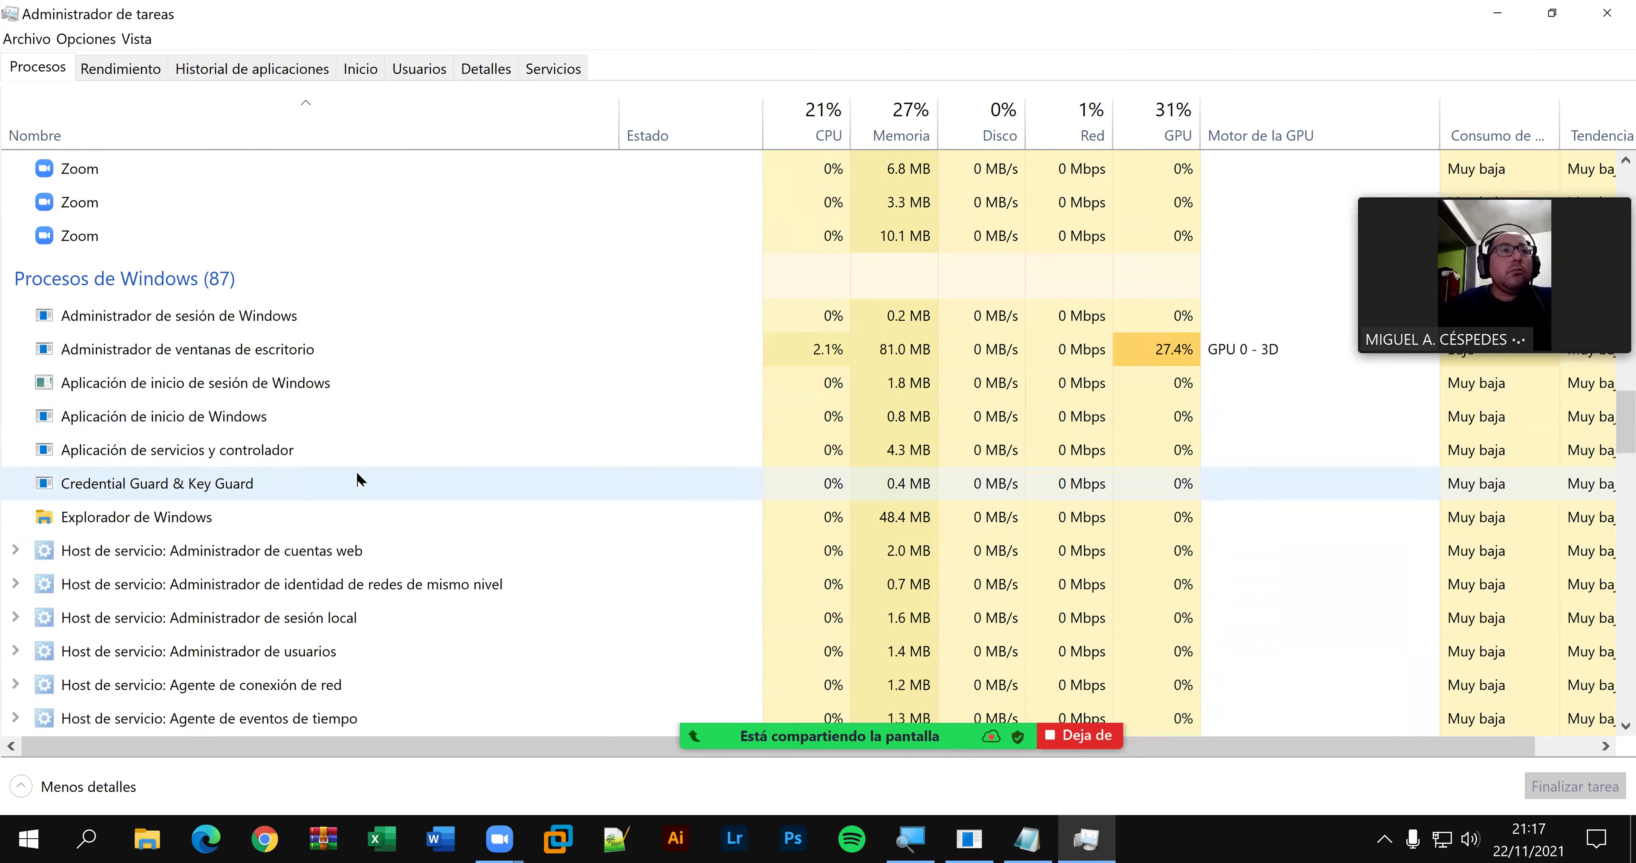
scroll(359, 488, "down", 8)
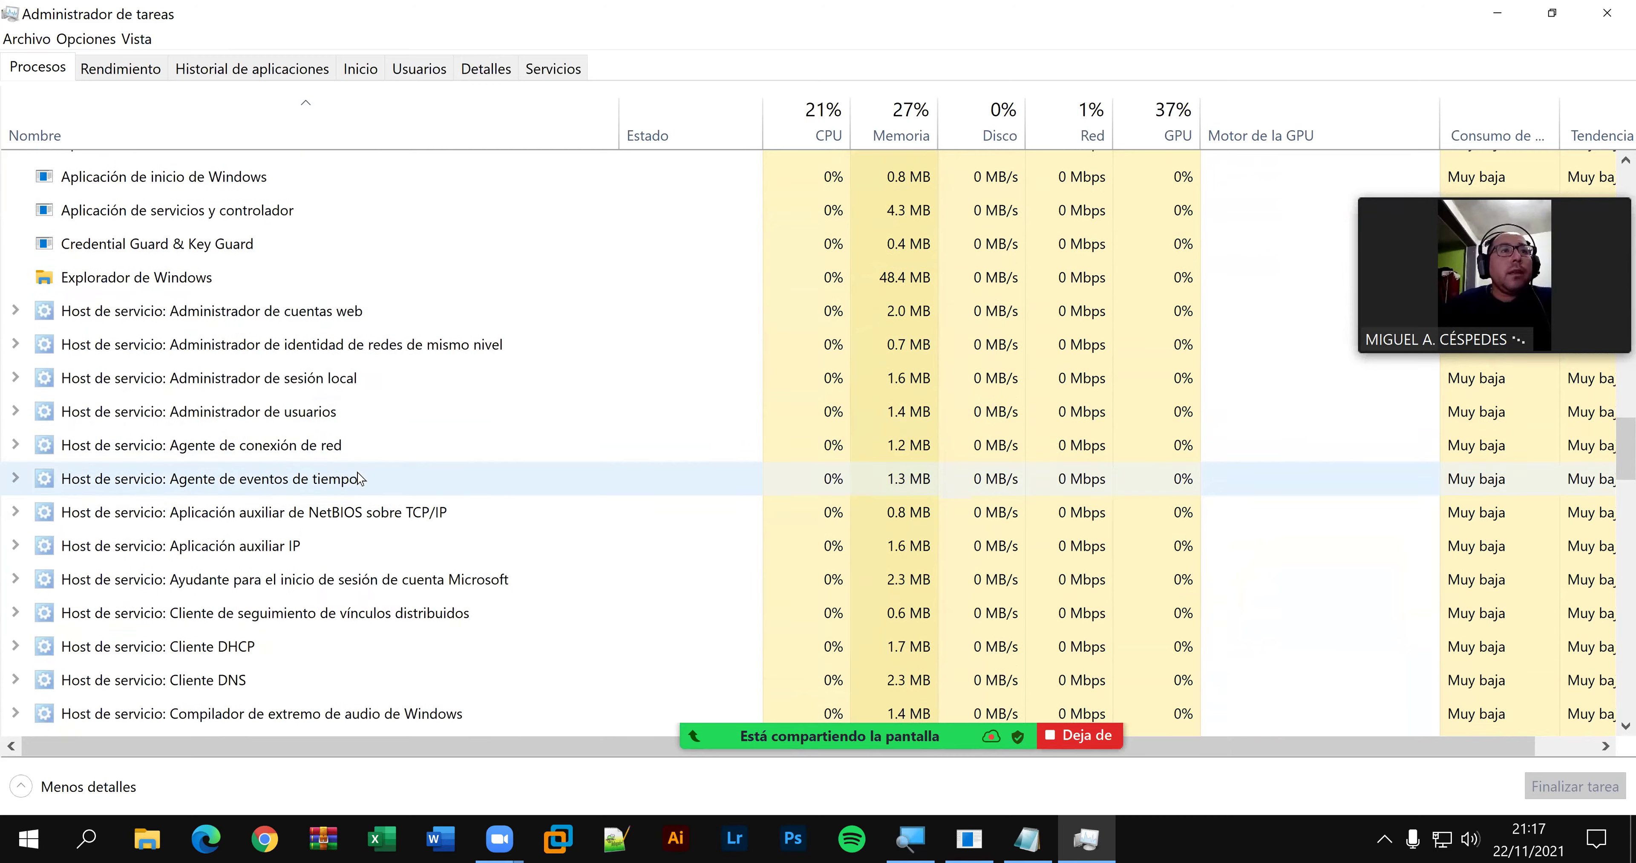
scroll(358, 480, "down", 13)
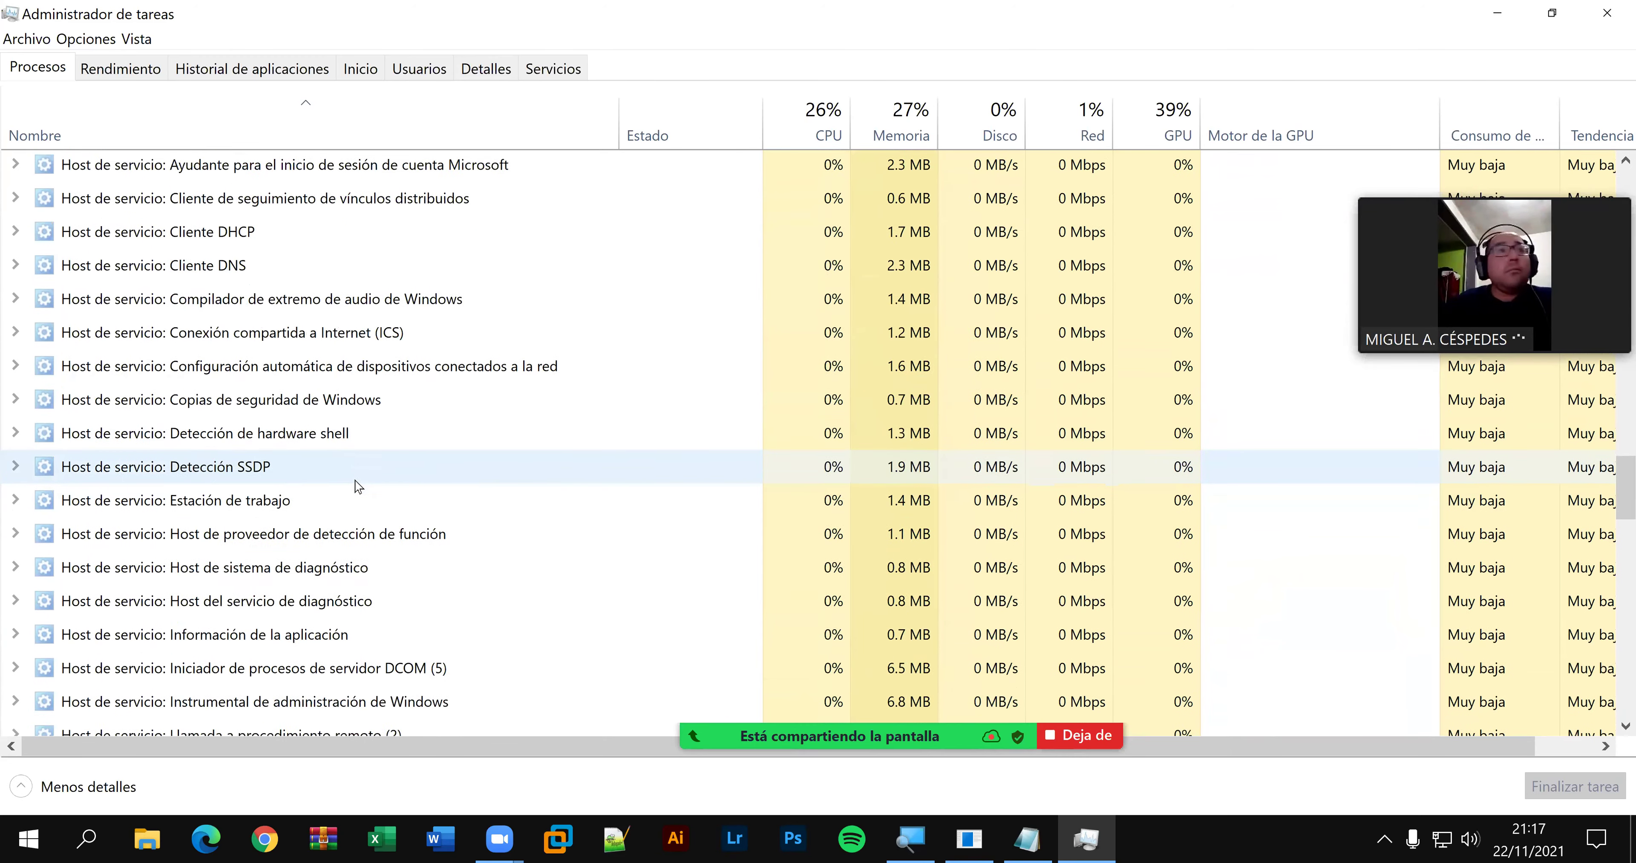
scroll(358, 482, "down", 10)
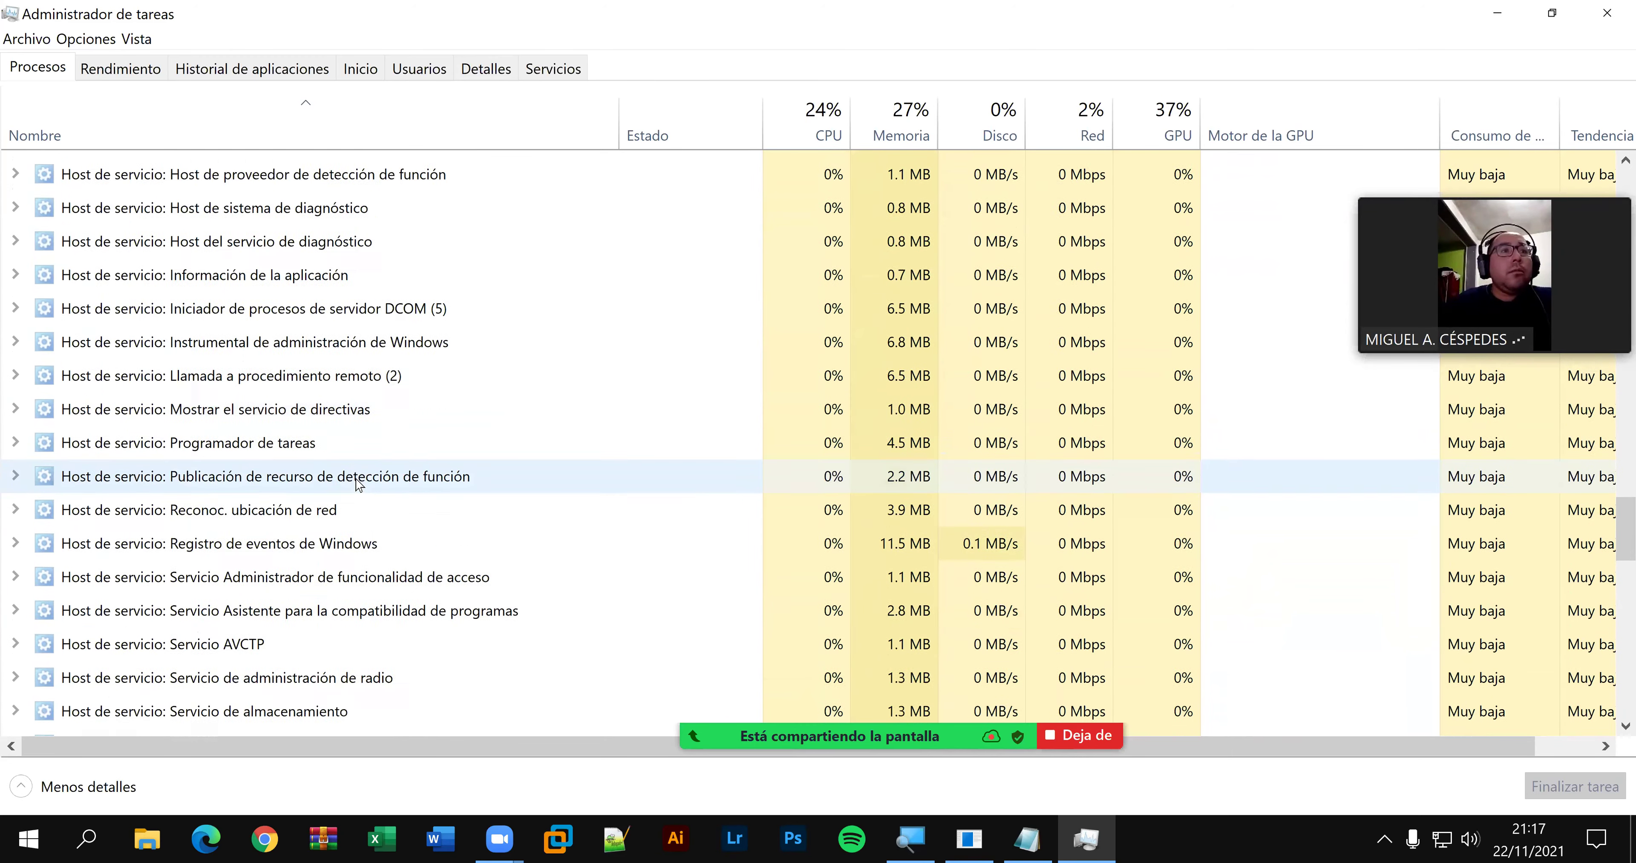
scroll(353, 494, "down", 13)
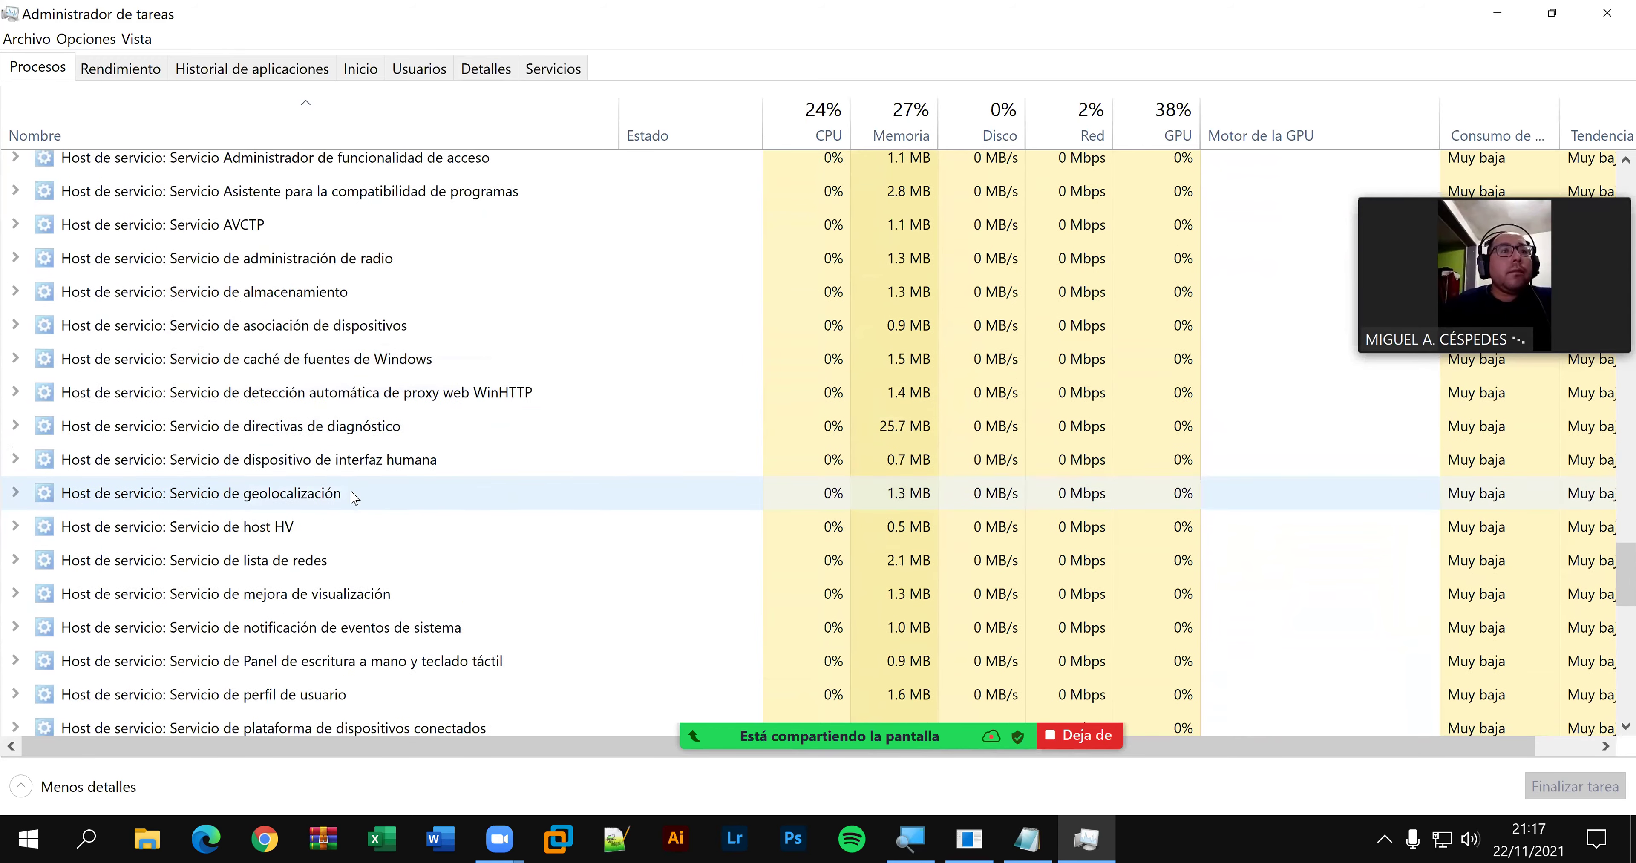
scroll(354, 489, "down", 11)
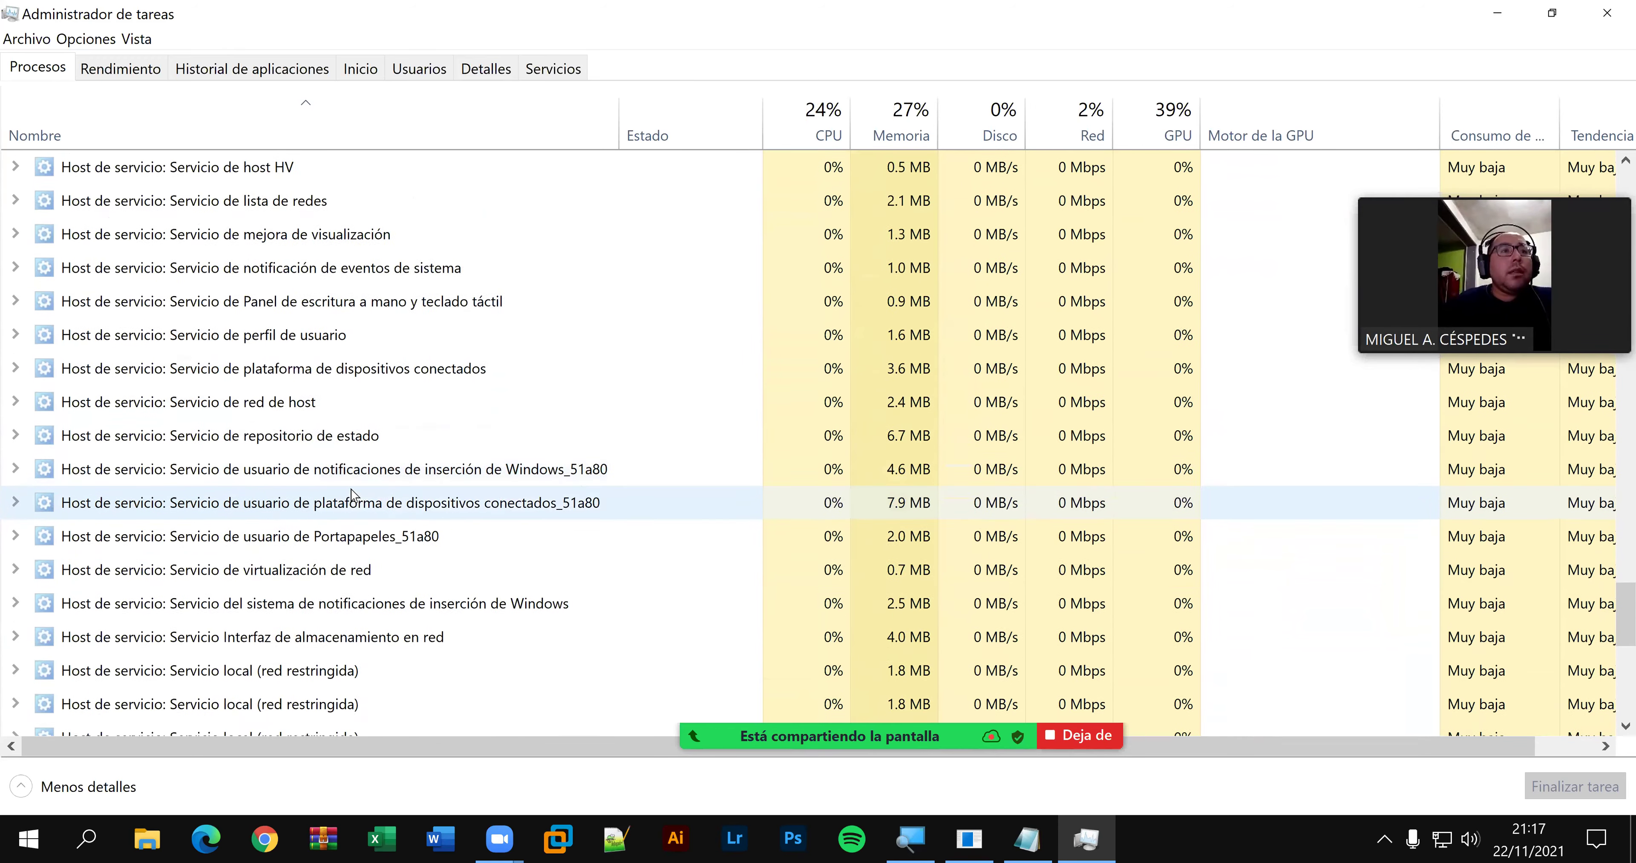
scroll(353, 492, "down", 12)
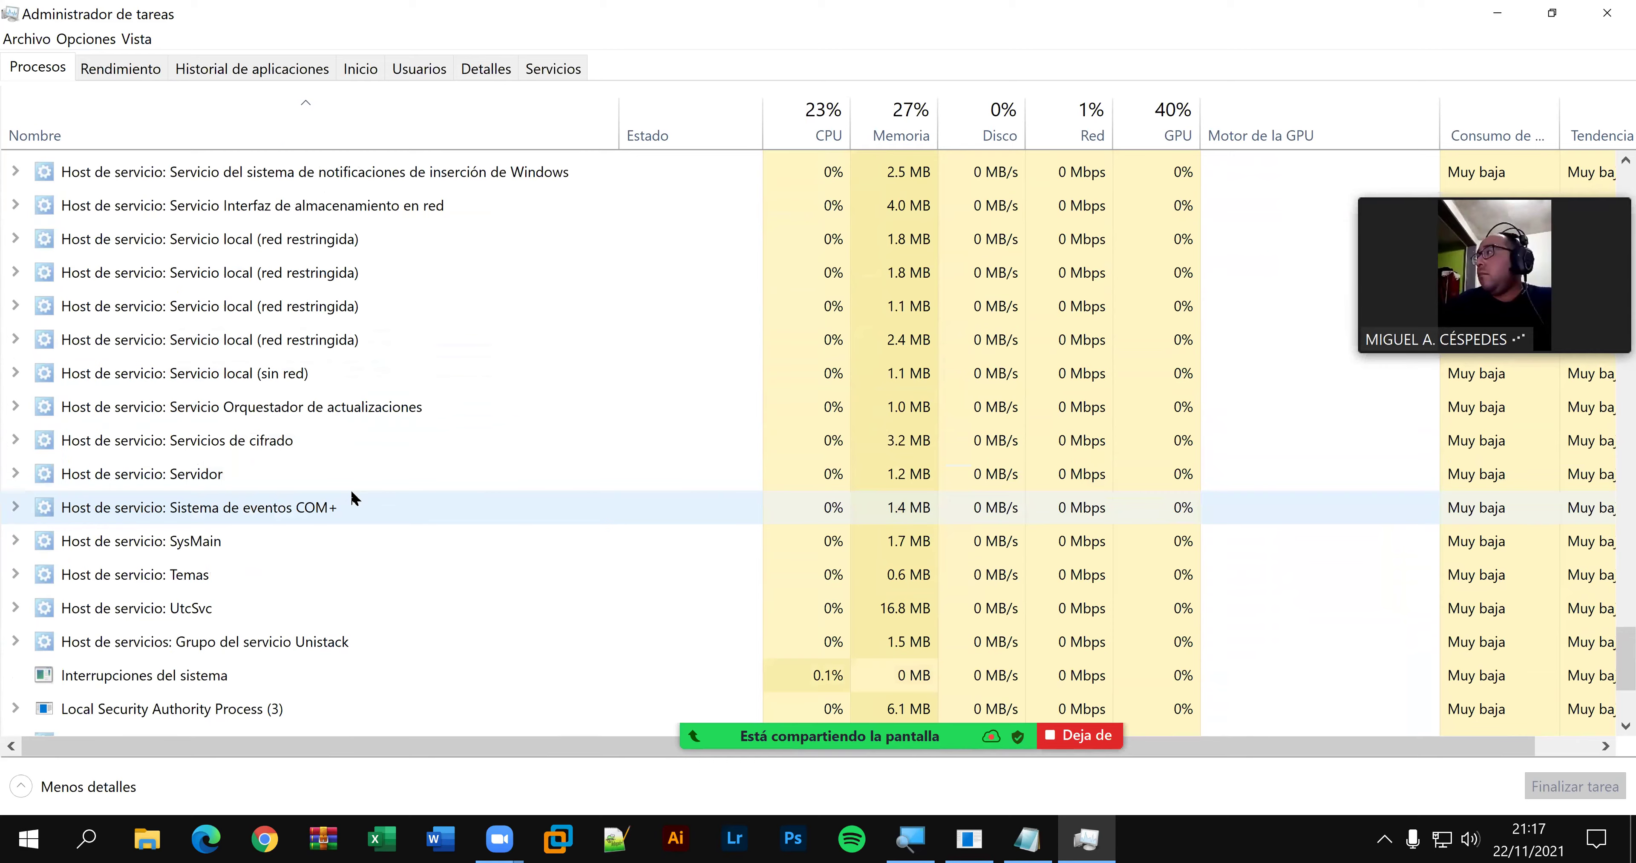
scroll(351, 493, "down", 5)
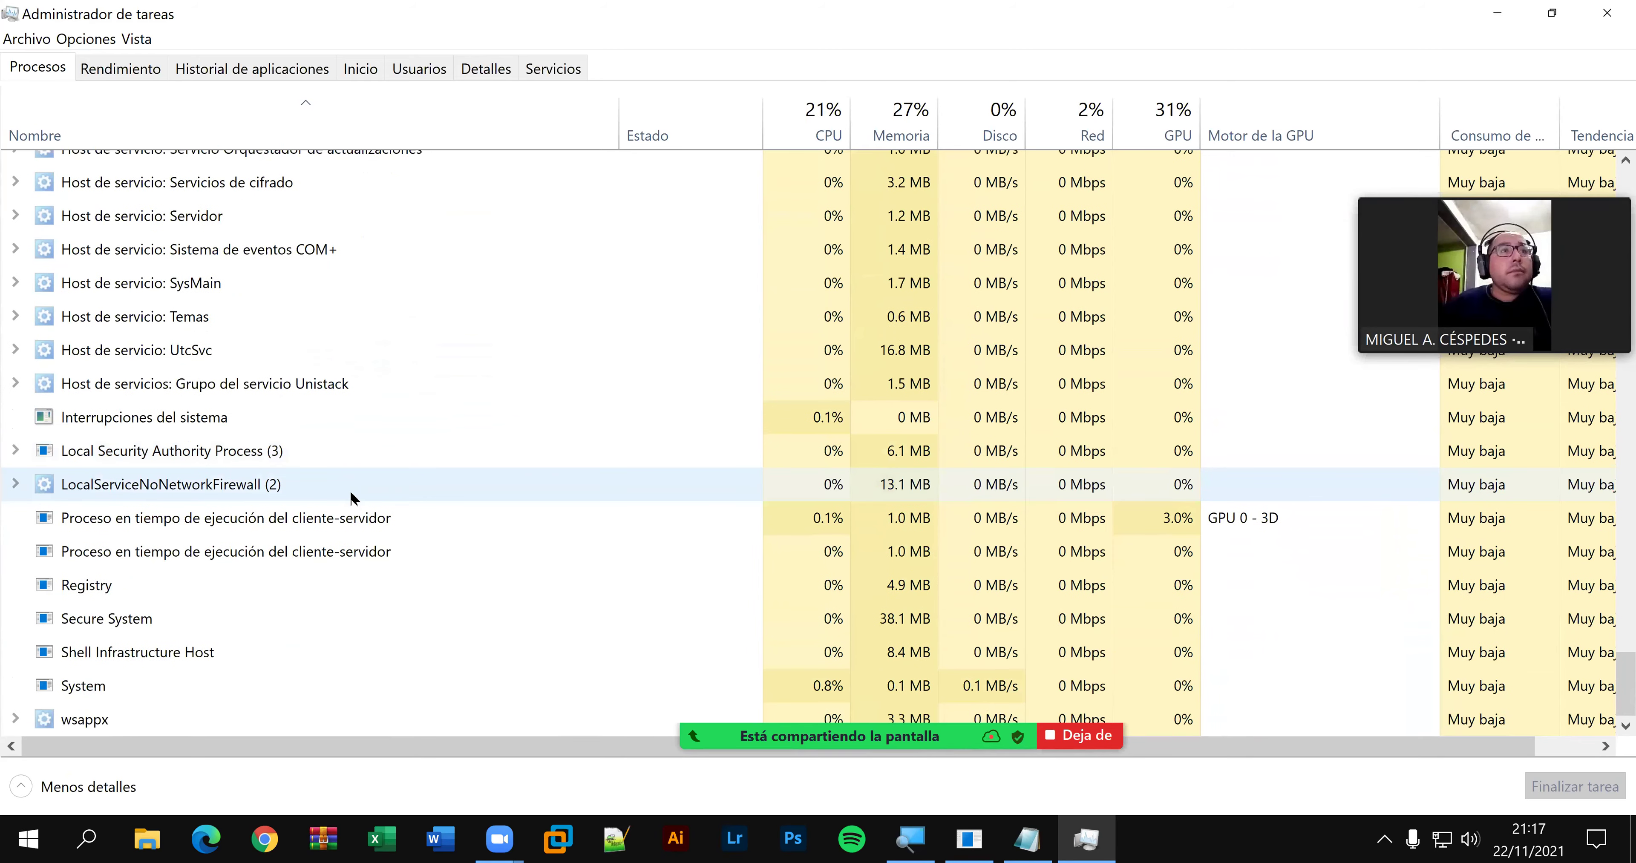
- Switch to Detalles, sort by PID, widen the Nombre column and re-sort by name
left_click(485, 70)
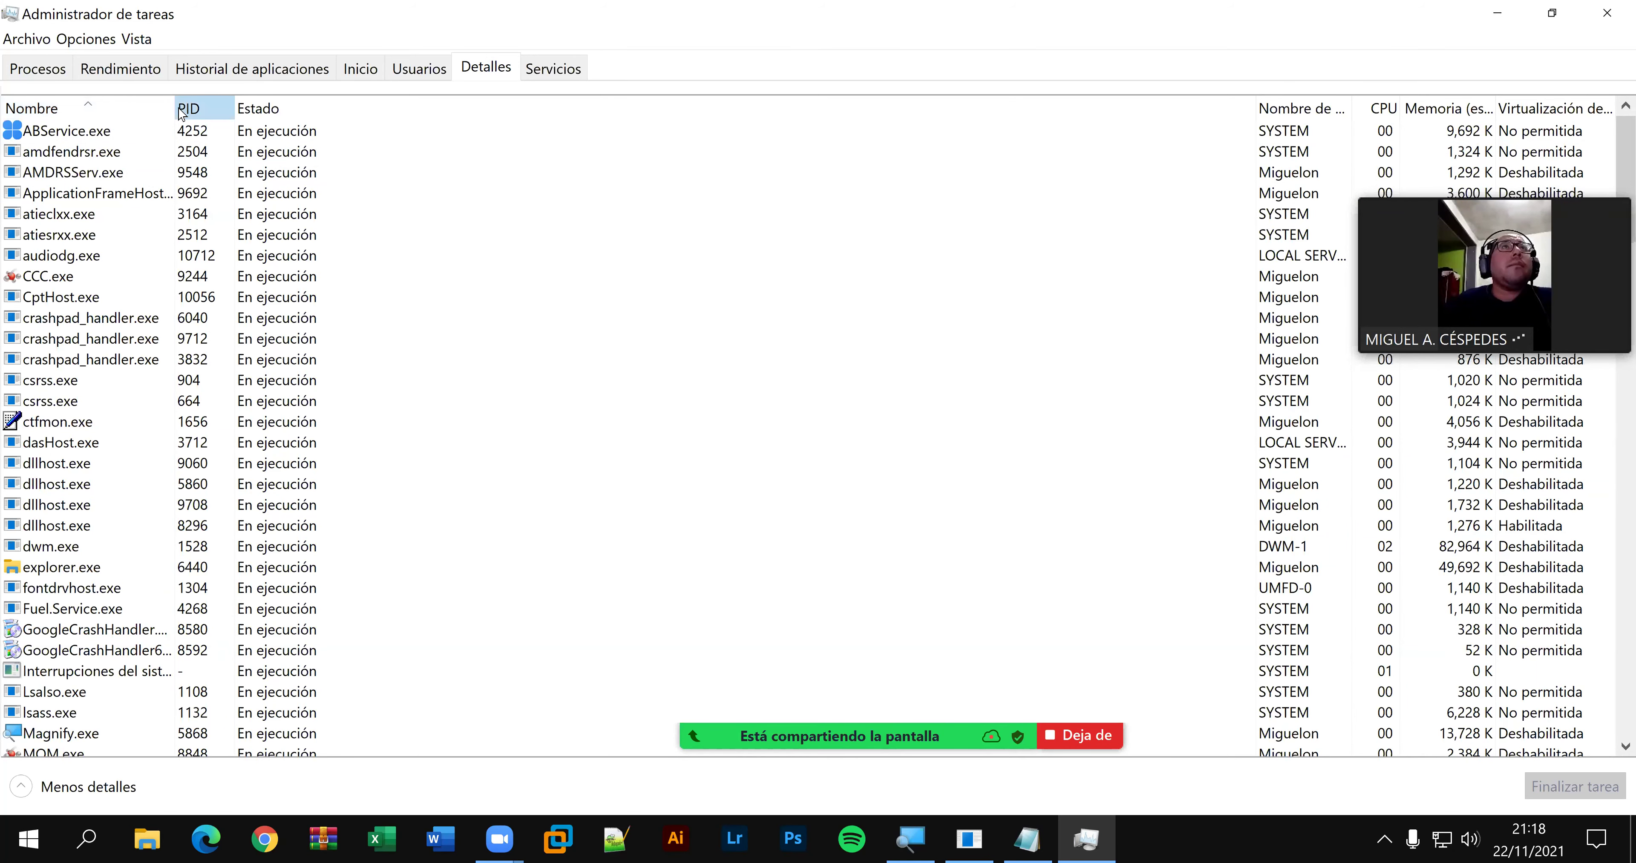
left_click(183, 113)
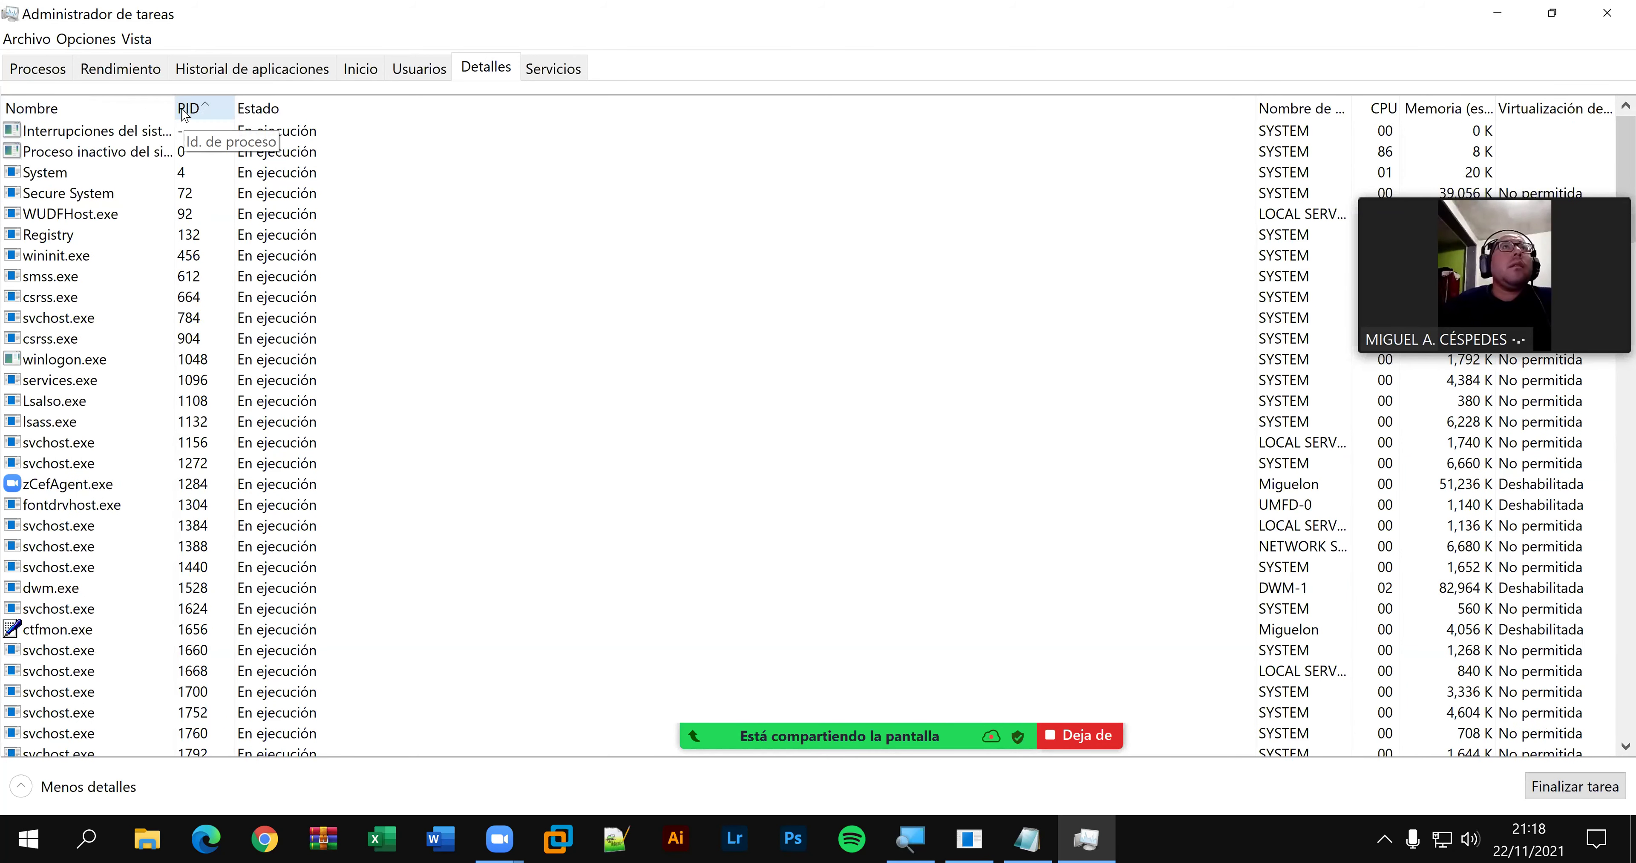
left_click_drag(175, 109, 376, 111)
left_click(295, 113)
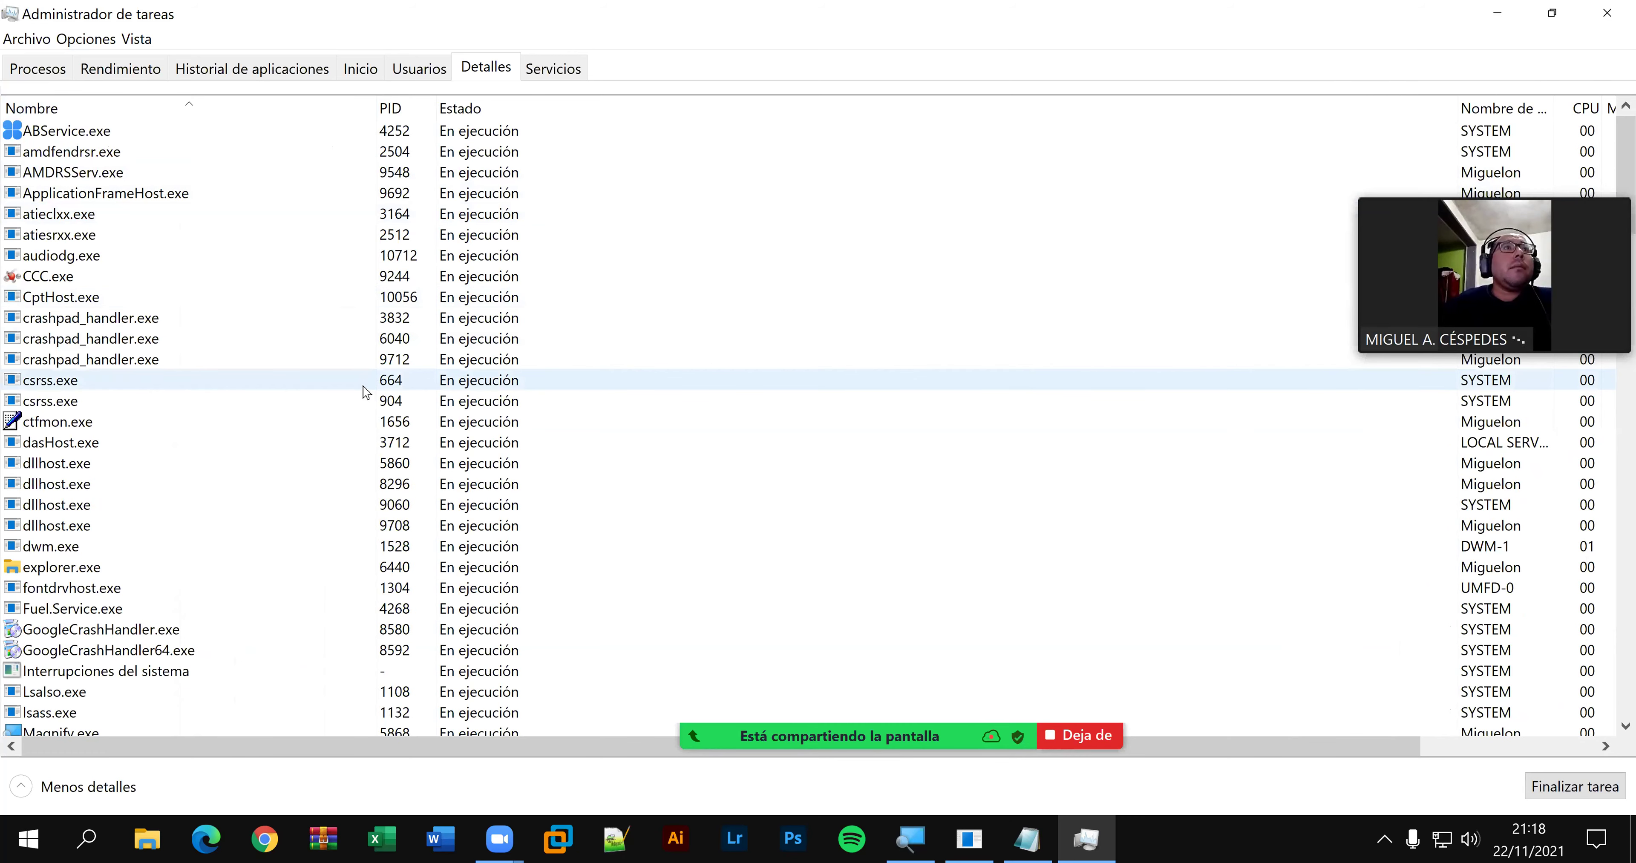
- Scroll down through the alphabetical process list and back to the top
scroll(368, 389, "down", 1)
scroll(367, 388, "down", 3)
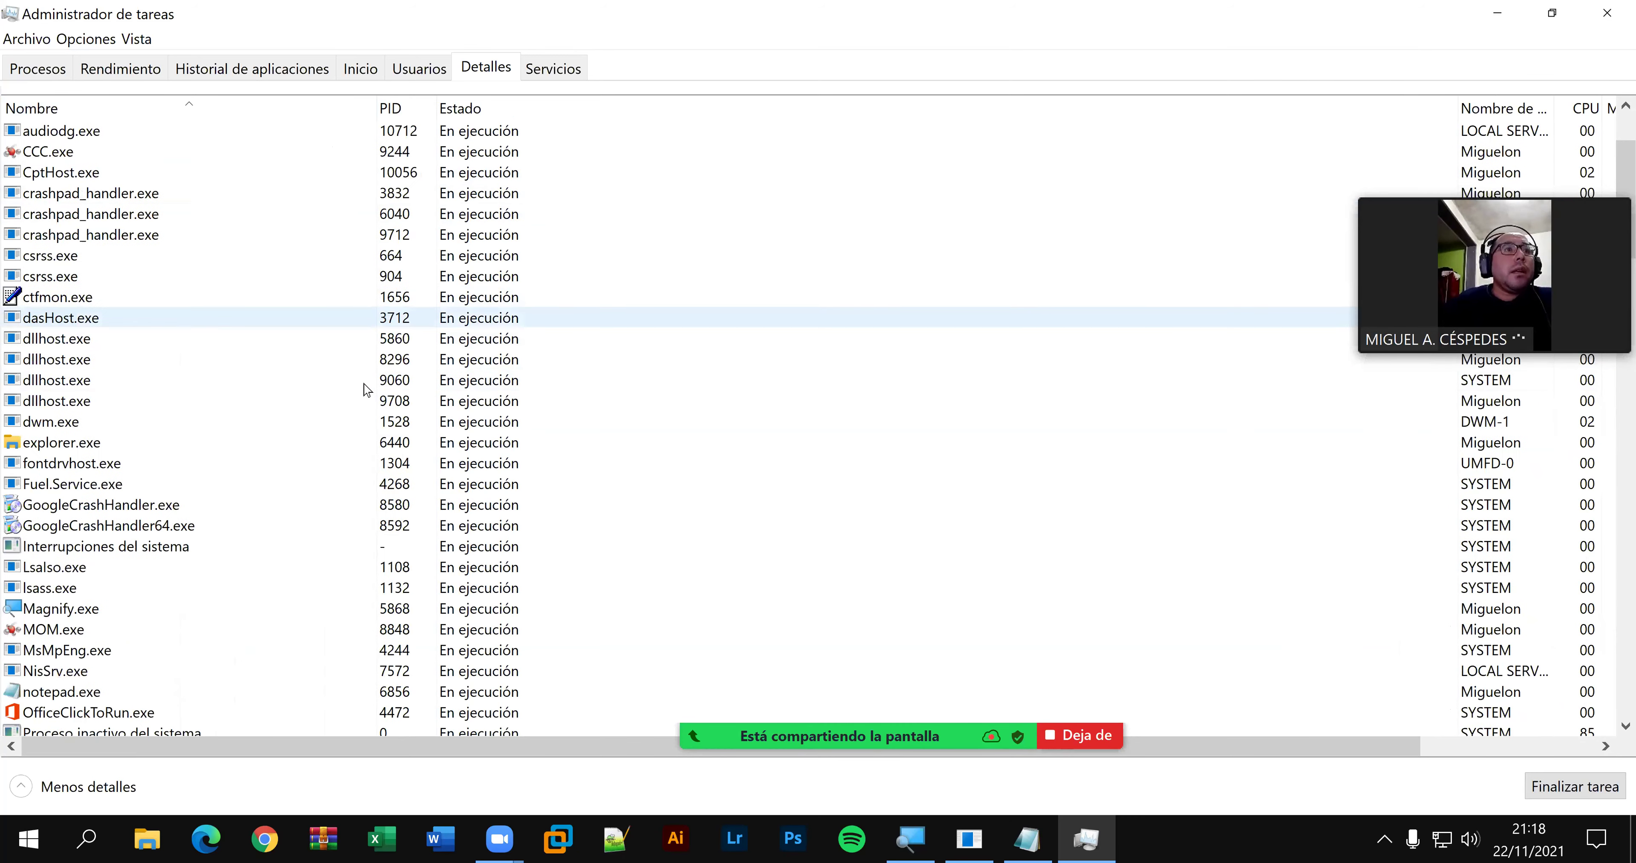
scroll(368, 388, "down", 2)
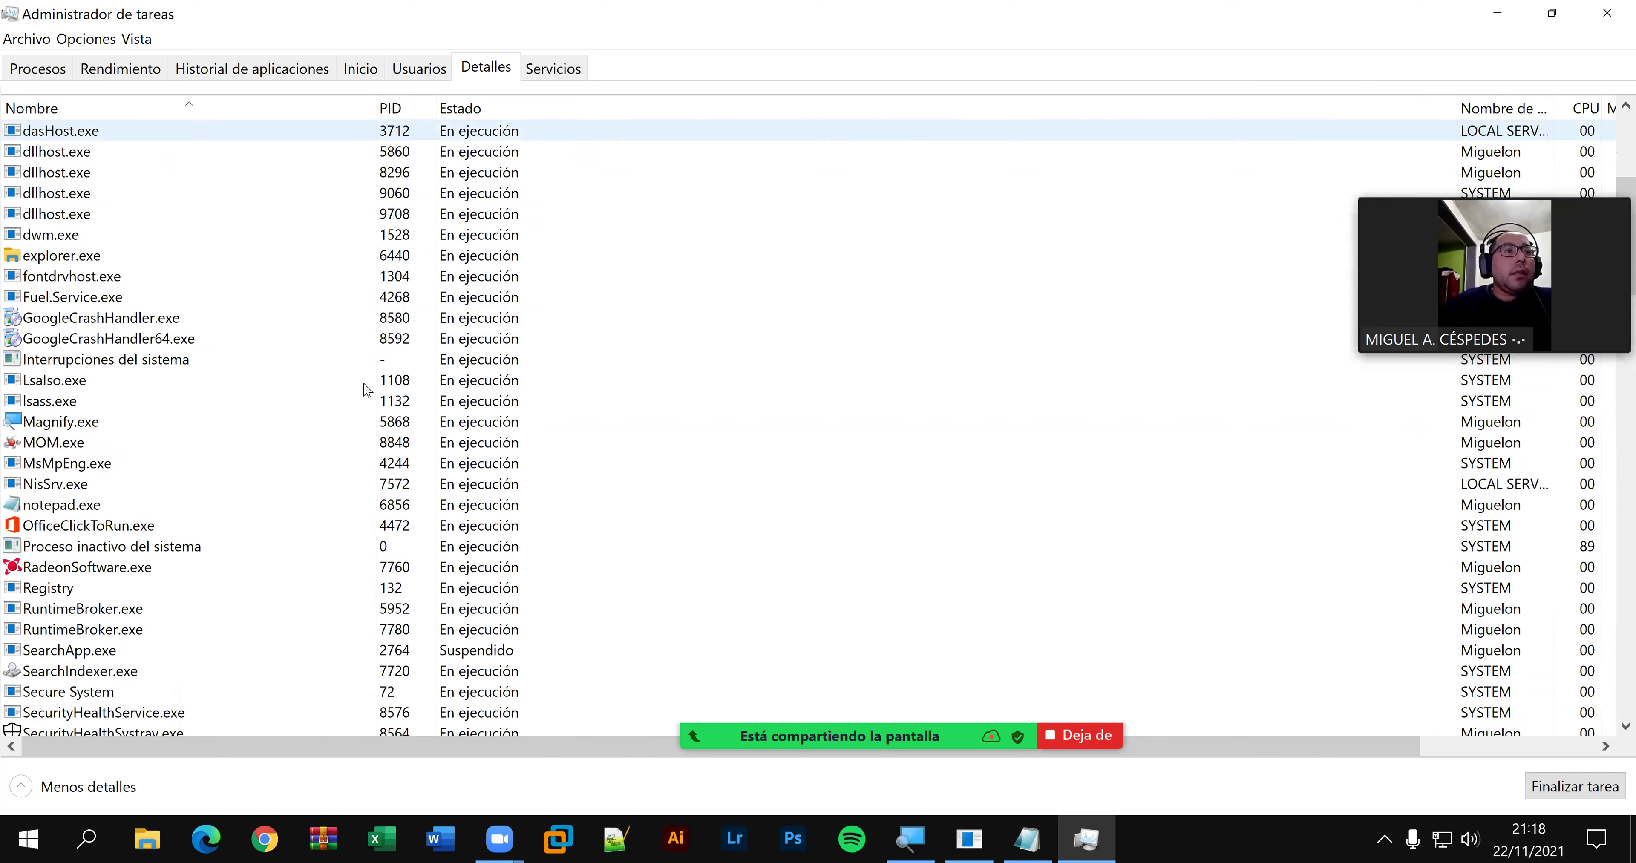
scroll(368, 388, "down", 5)
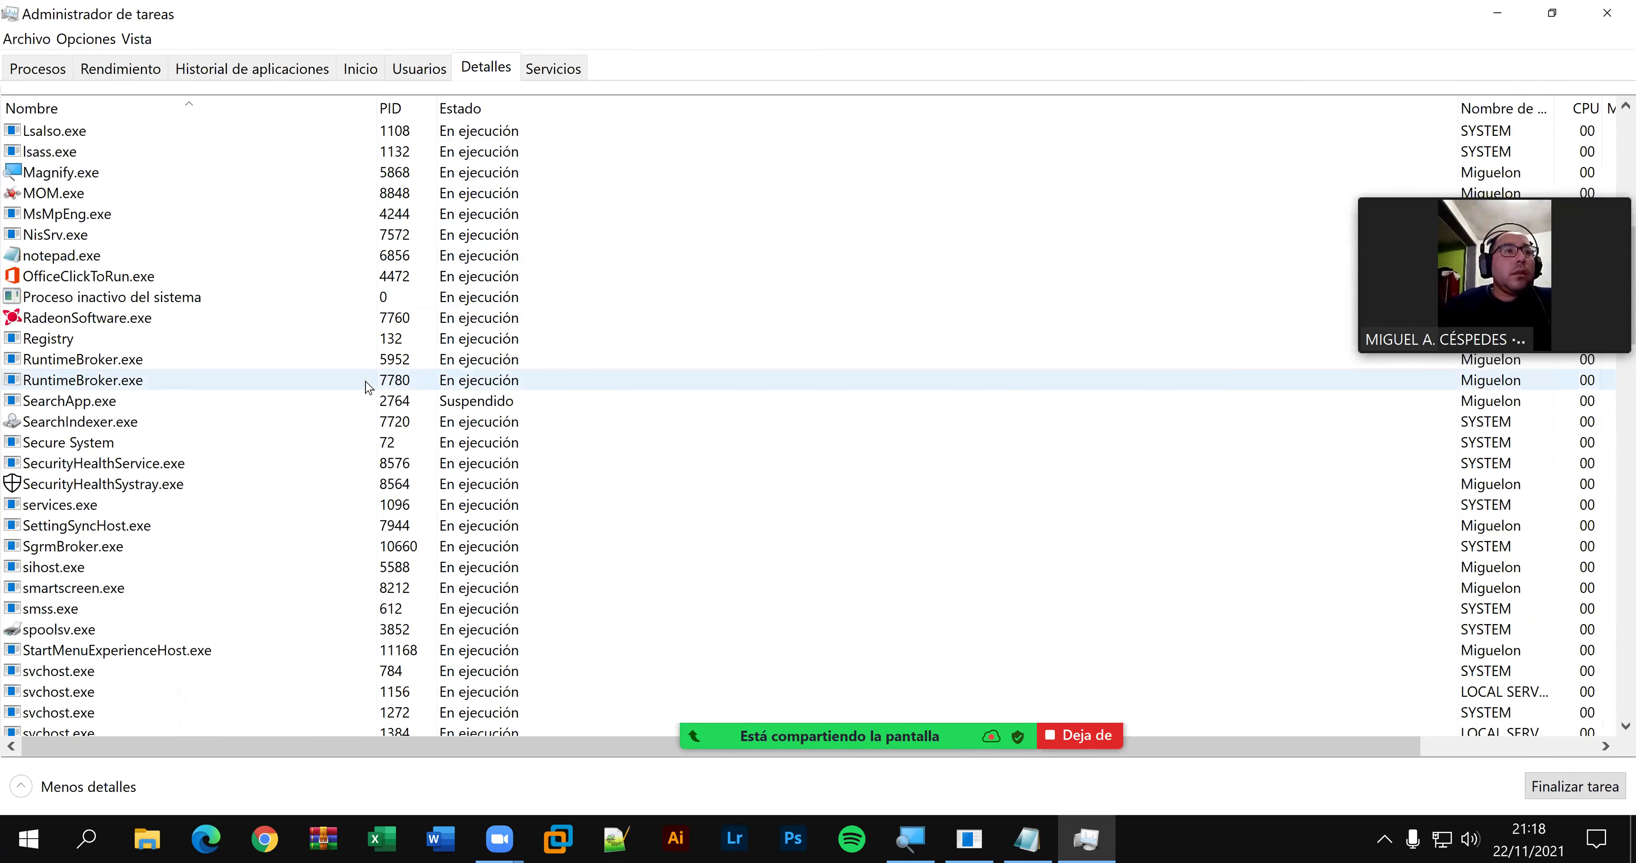
scroll(368, 389, "down", 9)
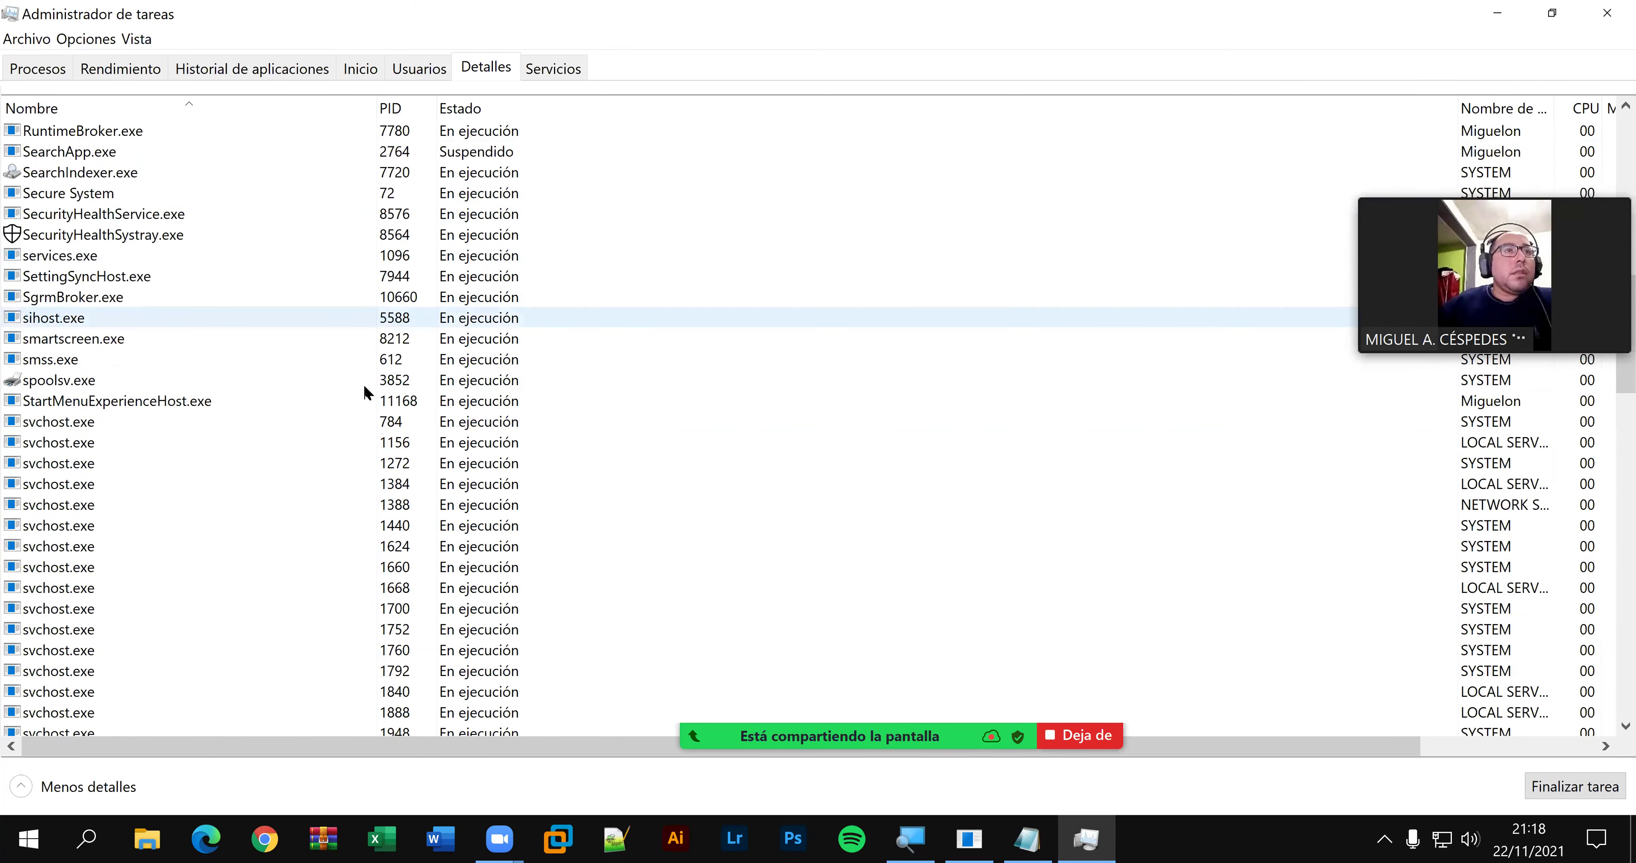
scroll(367, 394, "down", 18)
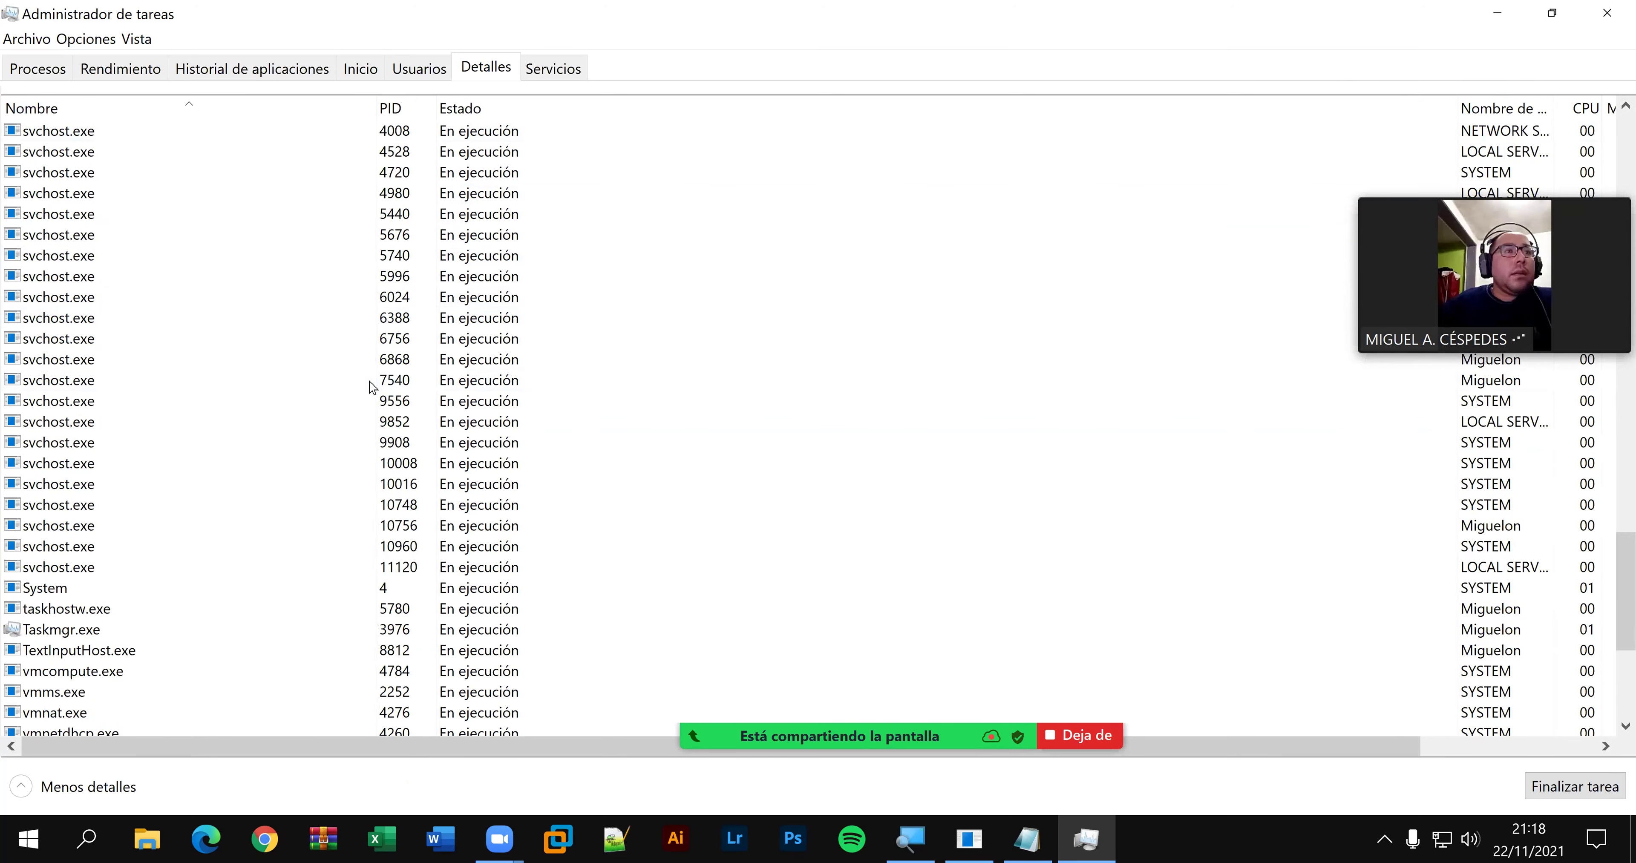
scroll(371, 388, "down", 2)
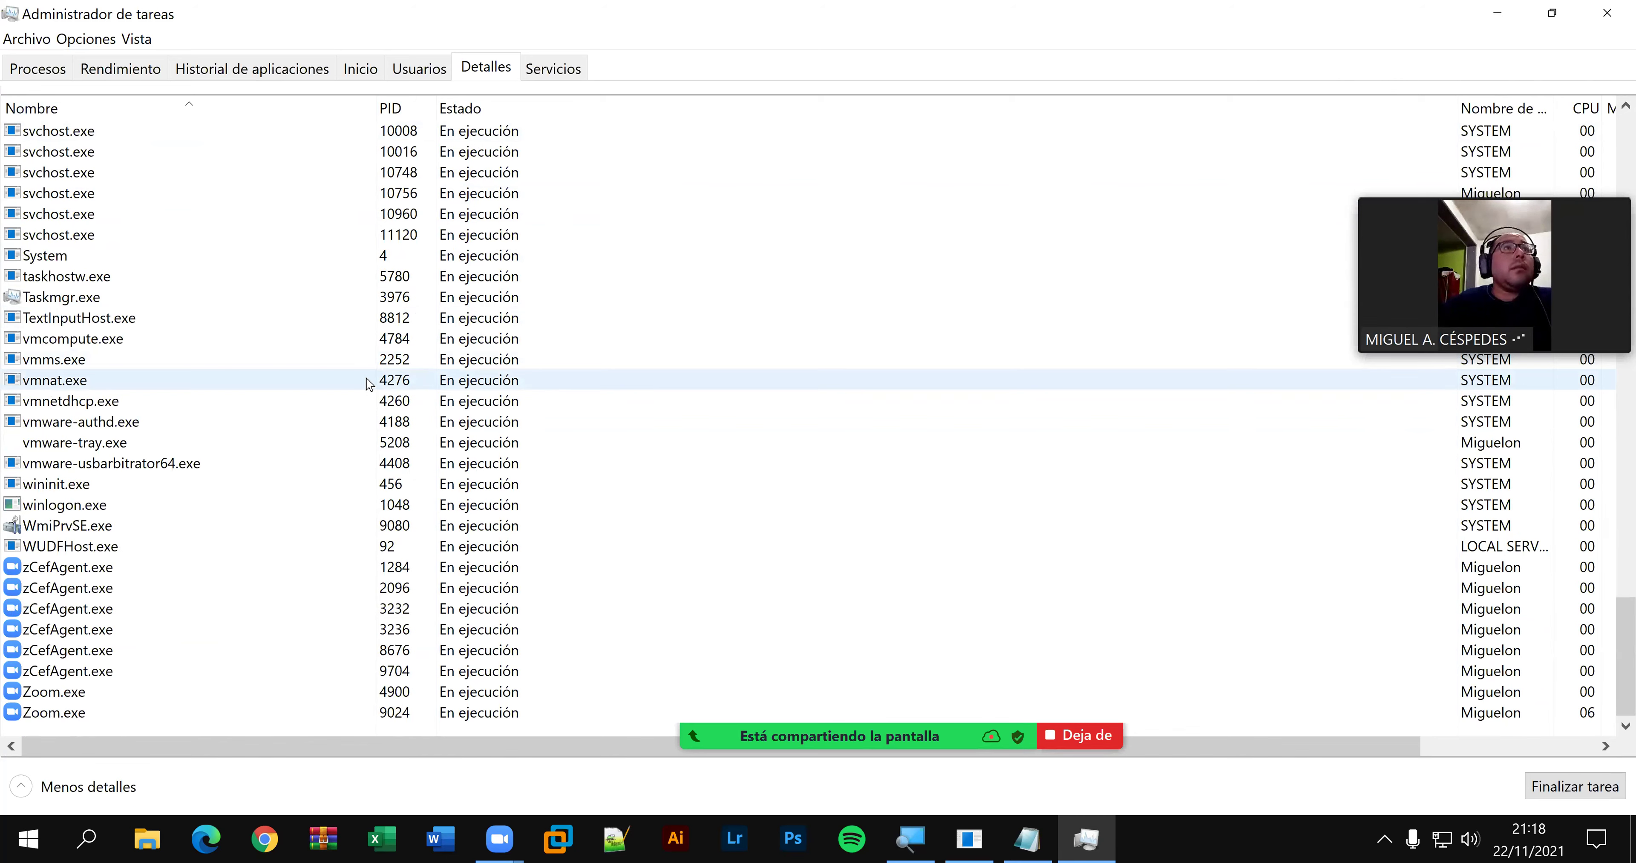
scroll(365, 381, "up", 1)
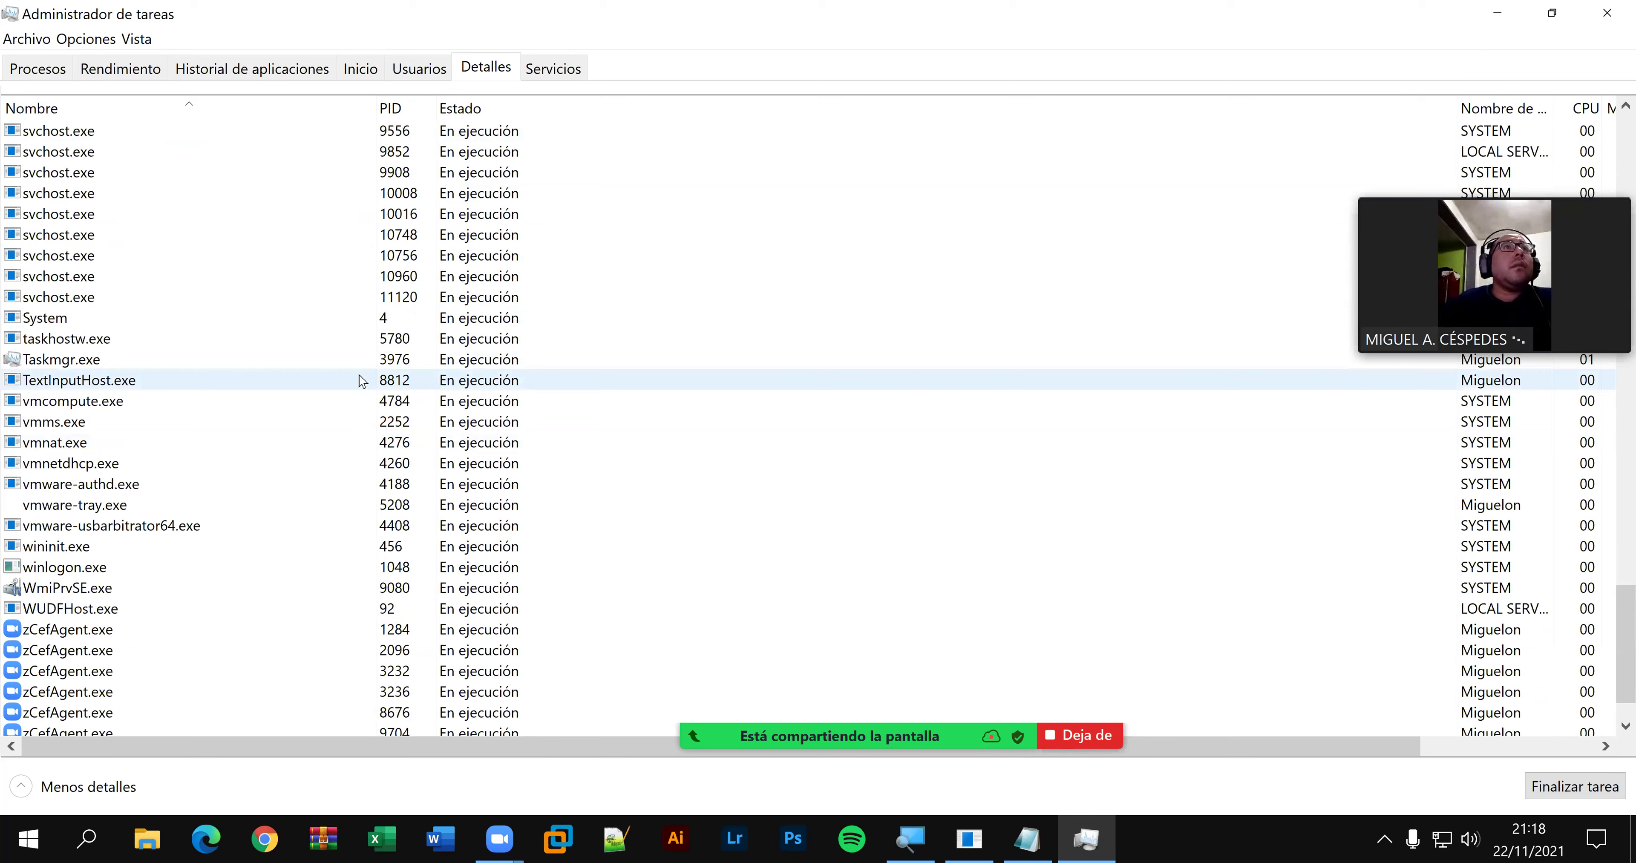
scroll(363, 381, "up", 1)
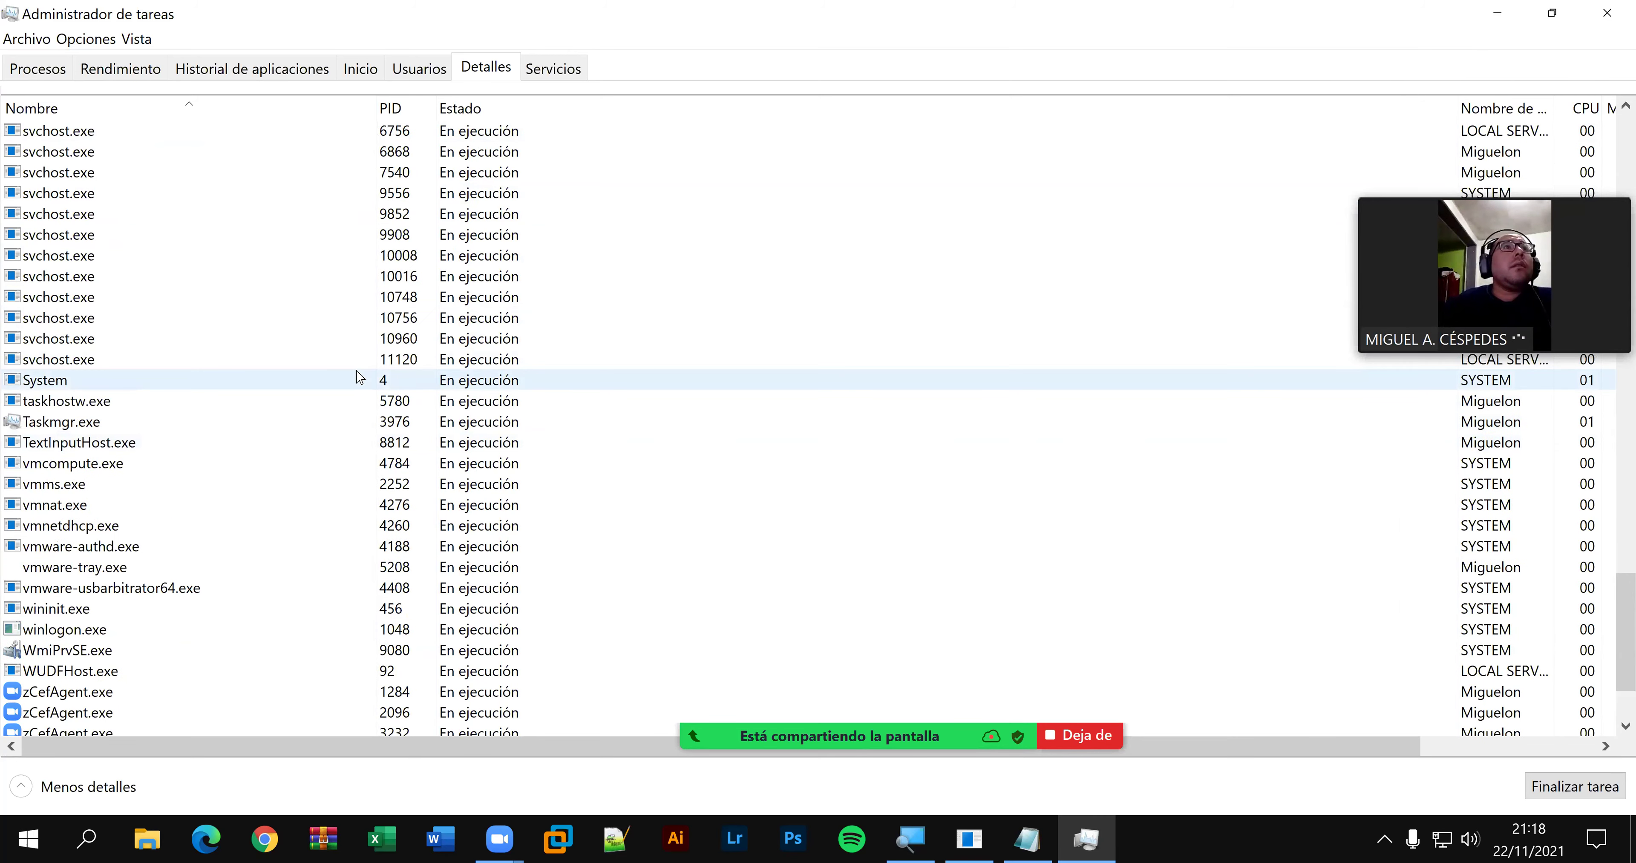
scroll(360, 377, "up", 2)
scroll(360, 377, "up", 5)
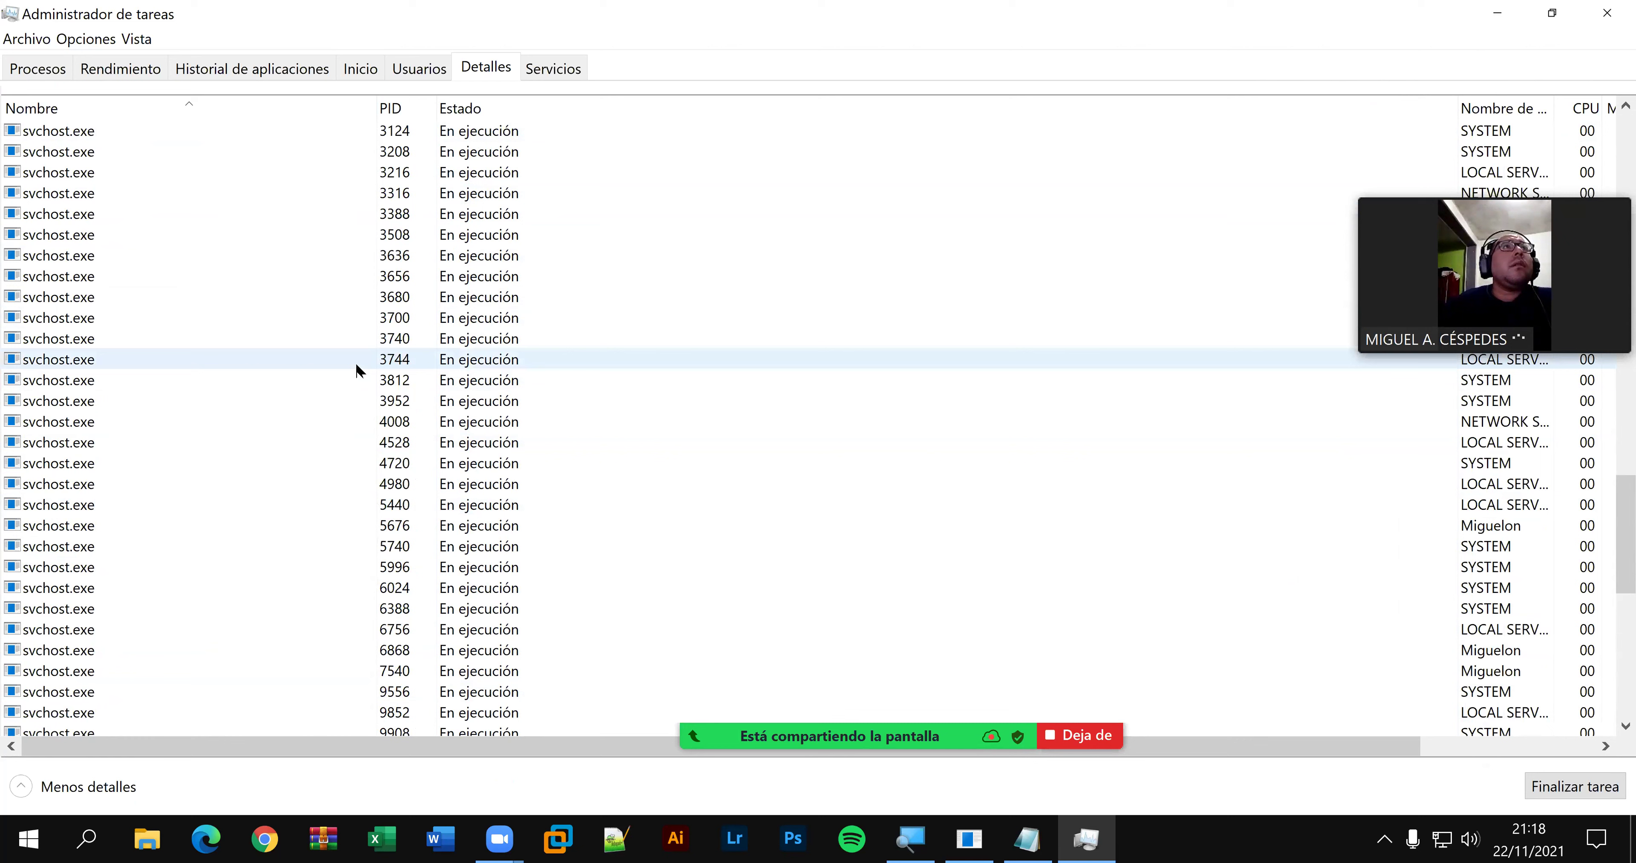
scroll(355, 375, "up", 15)
scroll(355, 374, "up", 2)
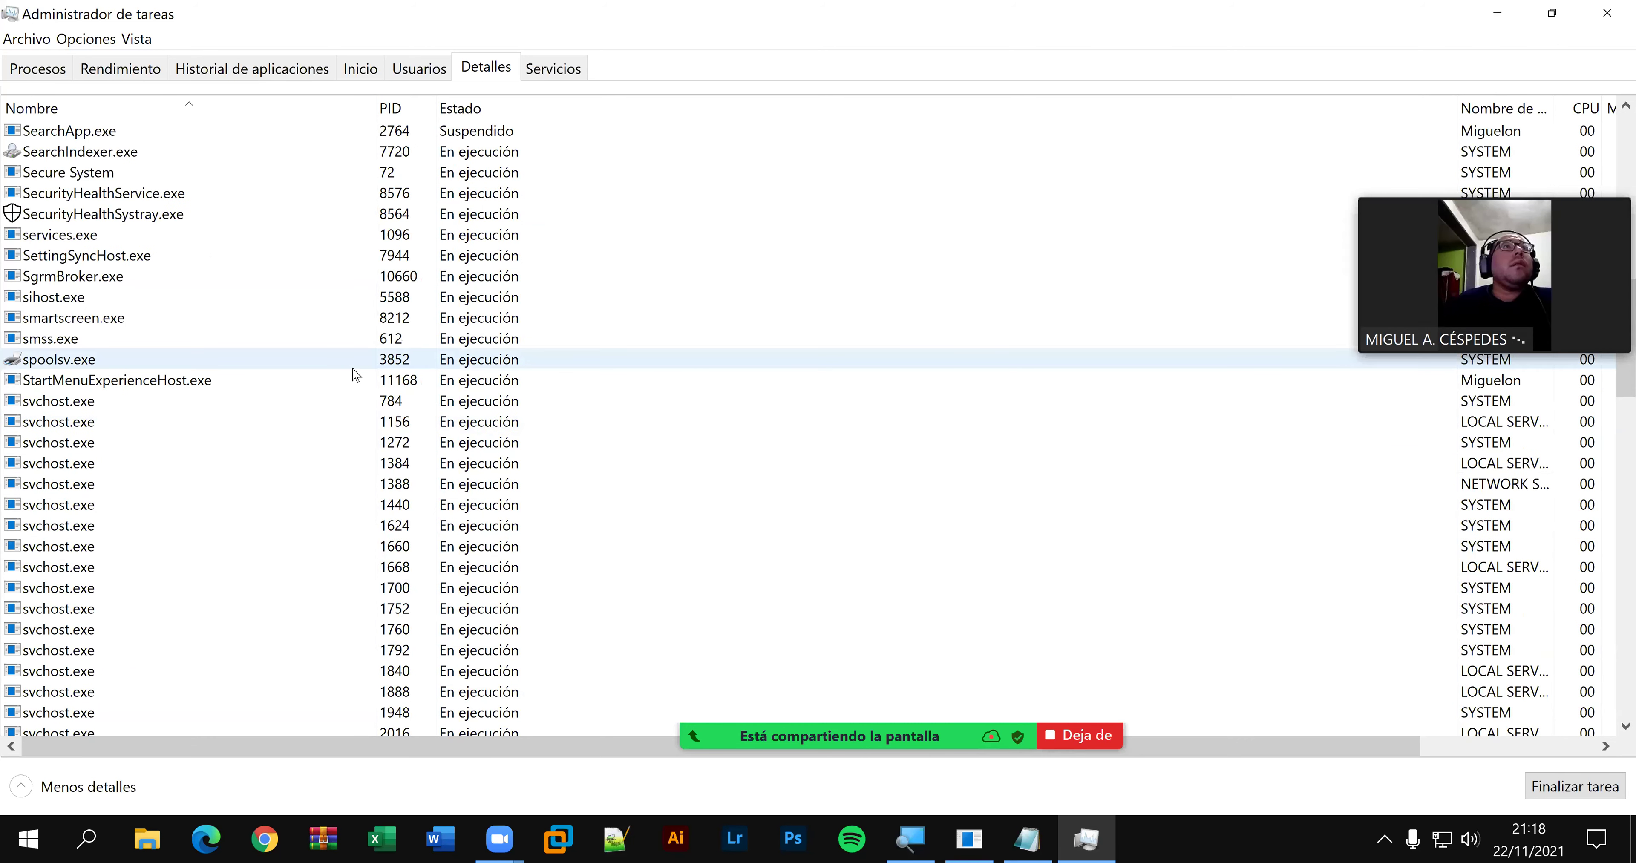
scroll(355, 371, "up", 3)
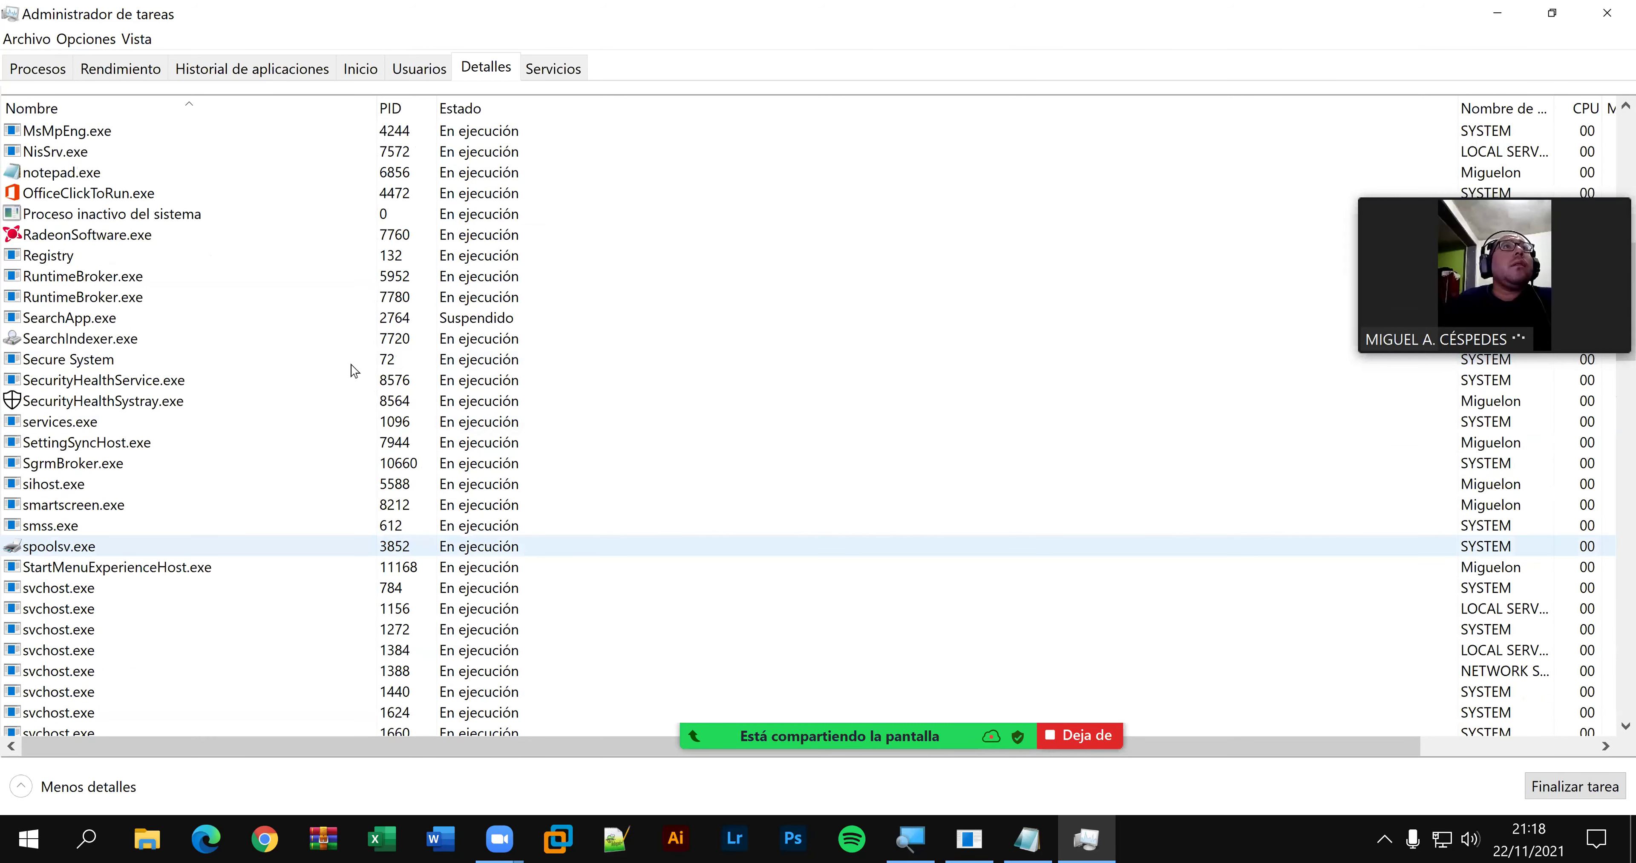
scroll(353, 370, "up", 1)
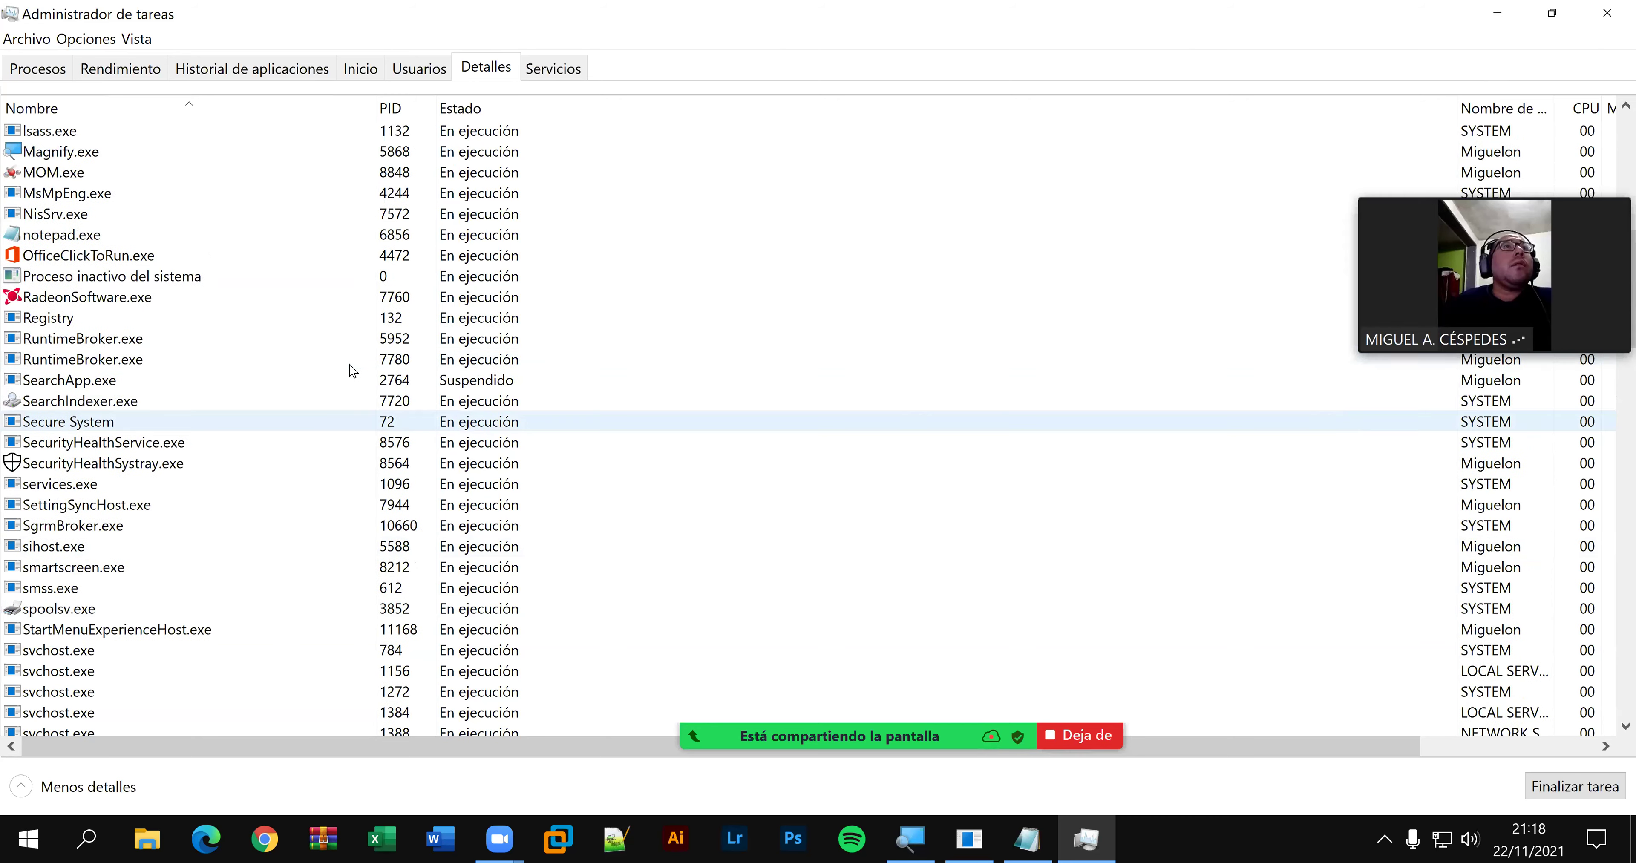
scroll(351, 367, "up", 2)
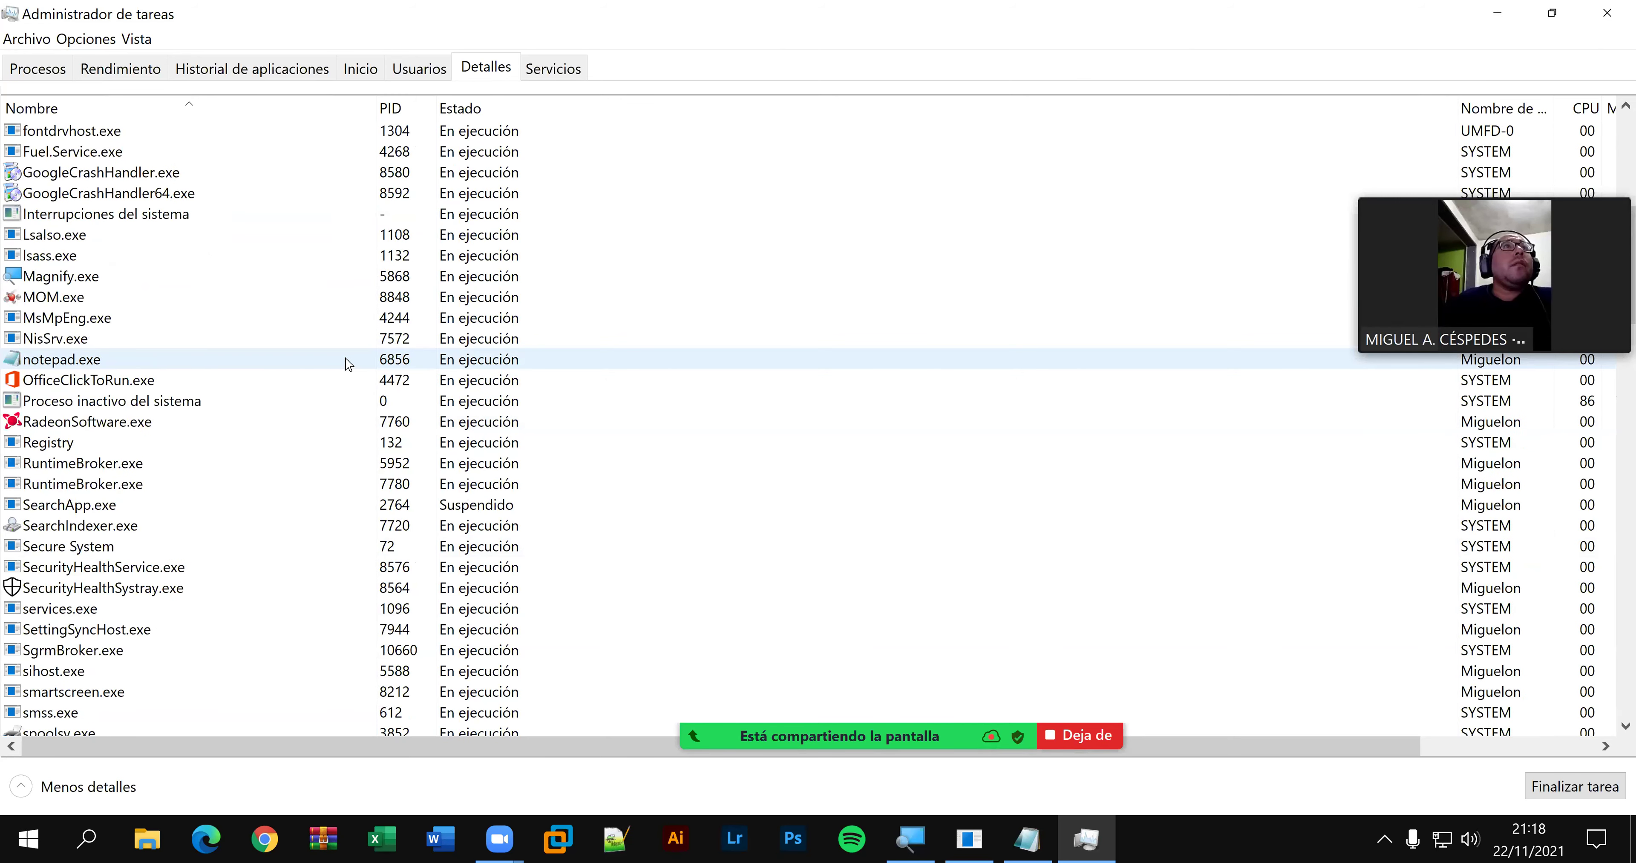
scroll(344, 363, "up", 1)
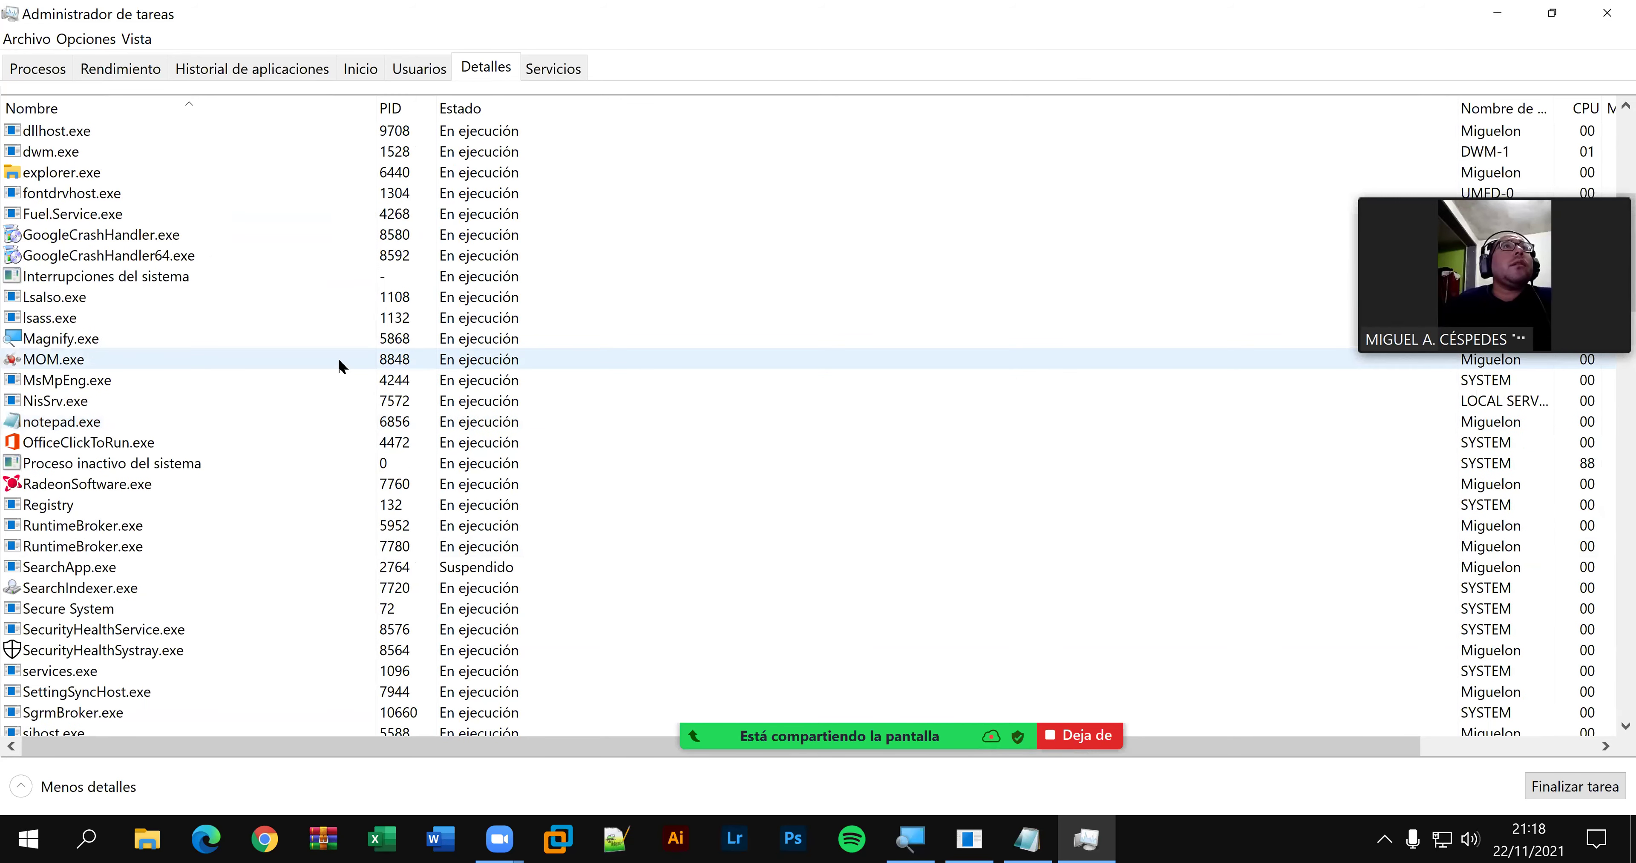
scroll(340, 368, "up", 4)
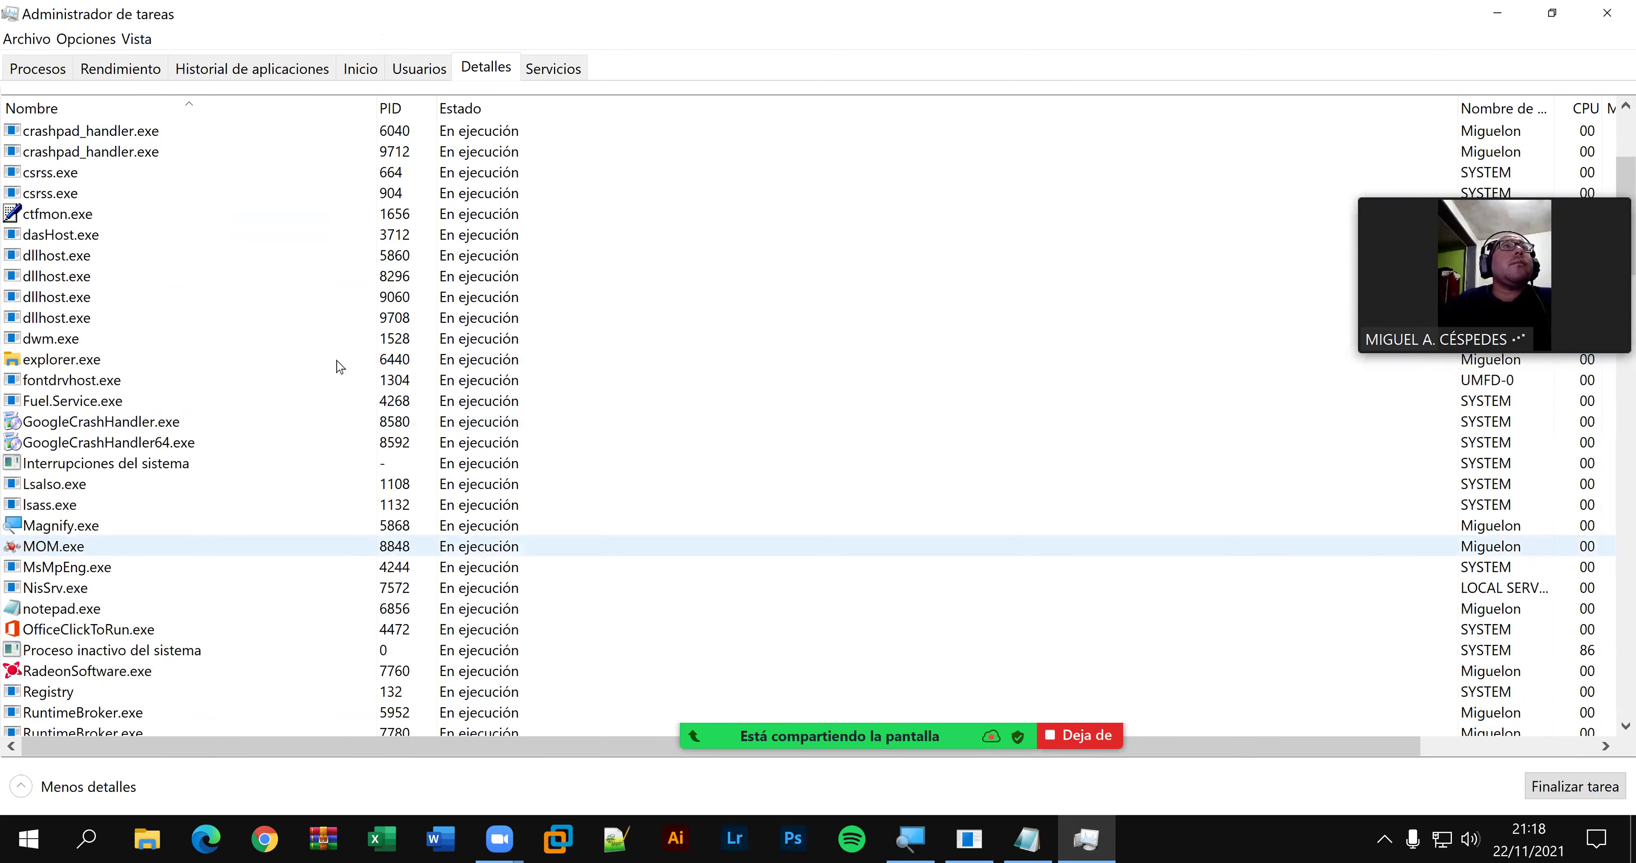
scroll(340, 366, "up", 1)
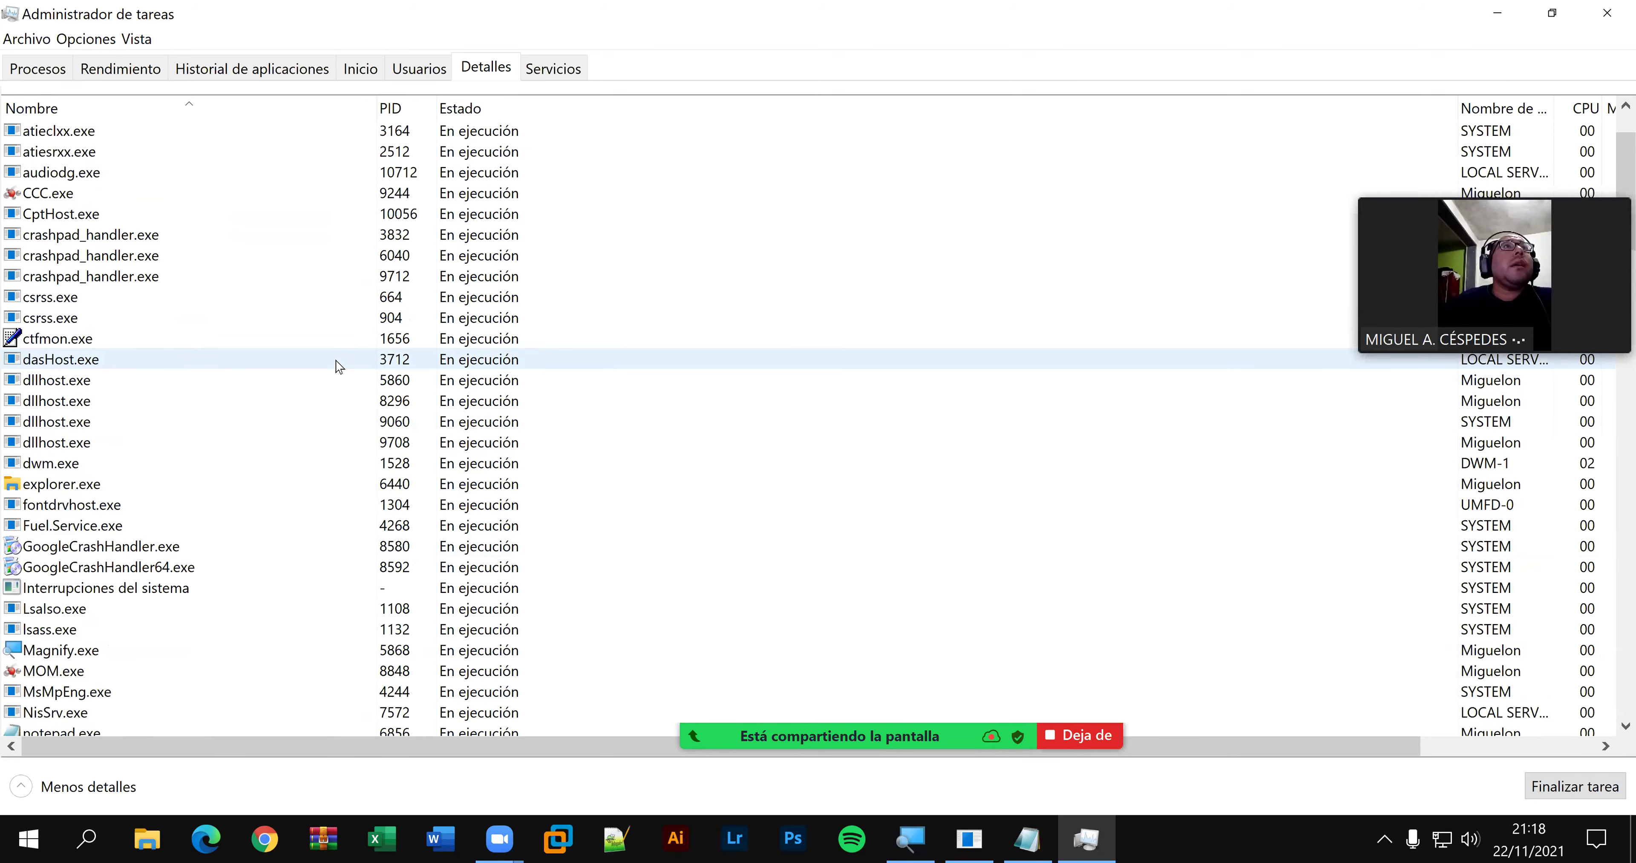
scroll(340, 367, "up", 2)
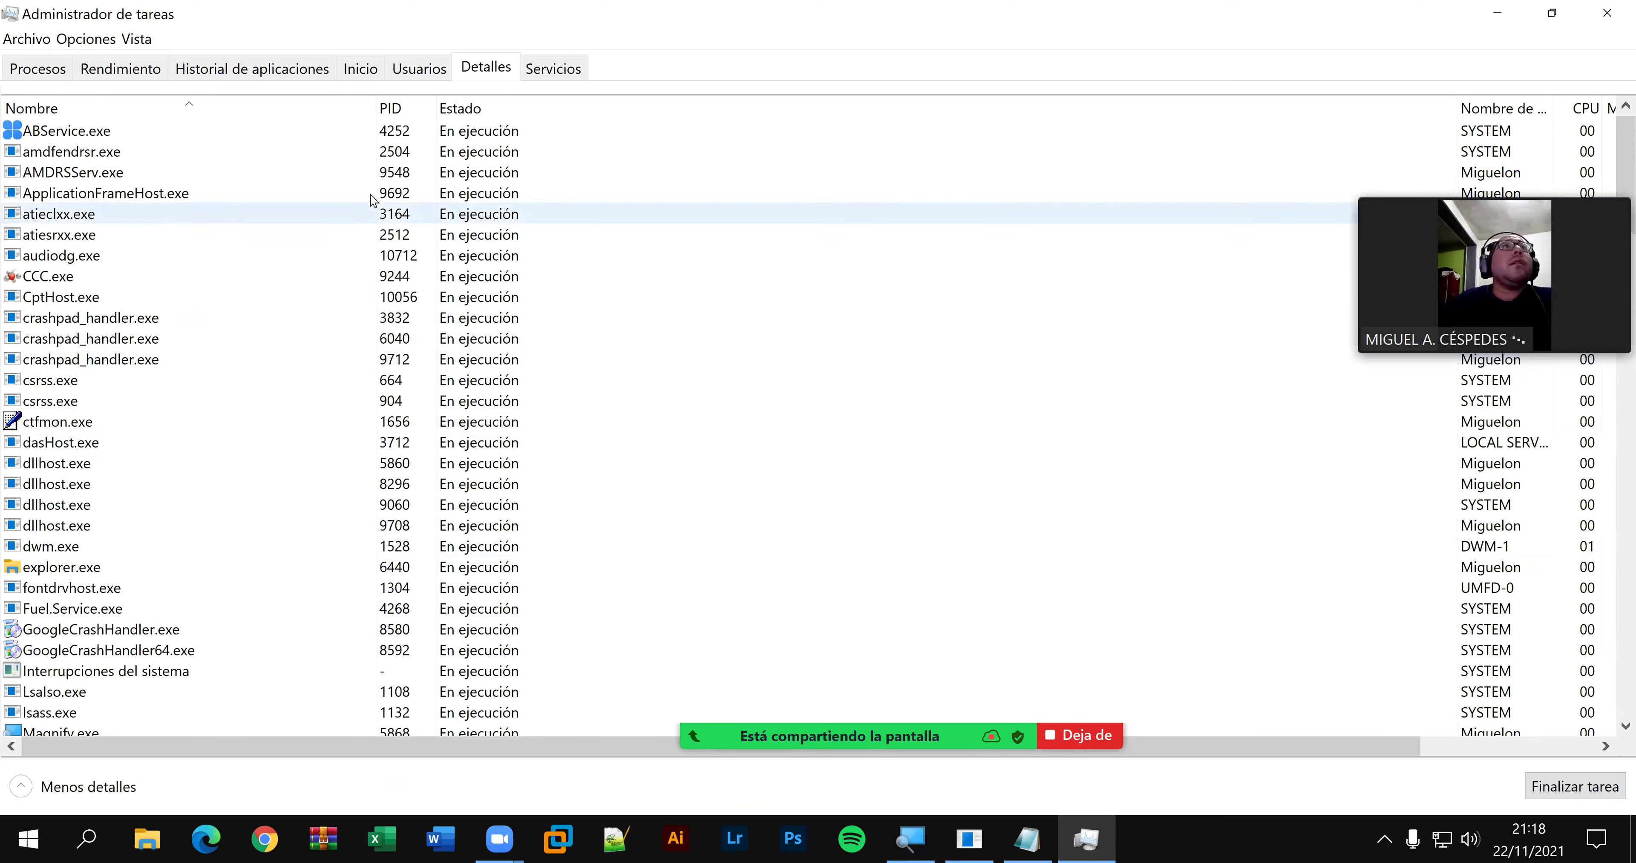
- Sort the details list by status, then by PID in descending order
left_click(477, 111)
left_click(406, 115)
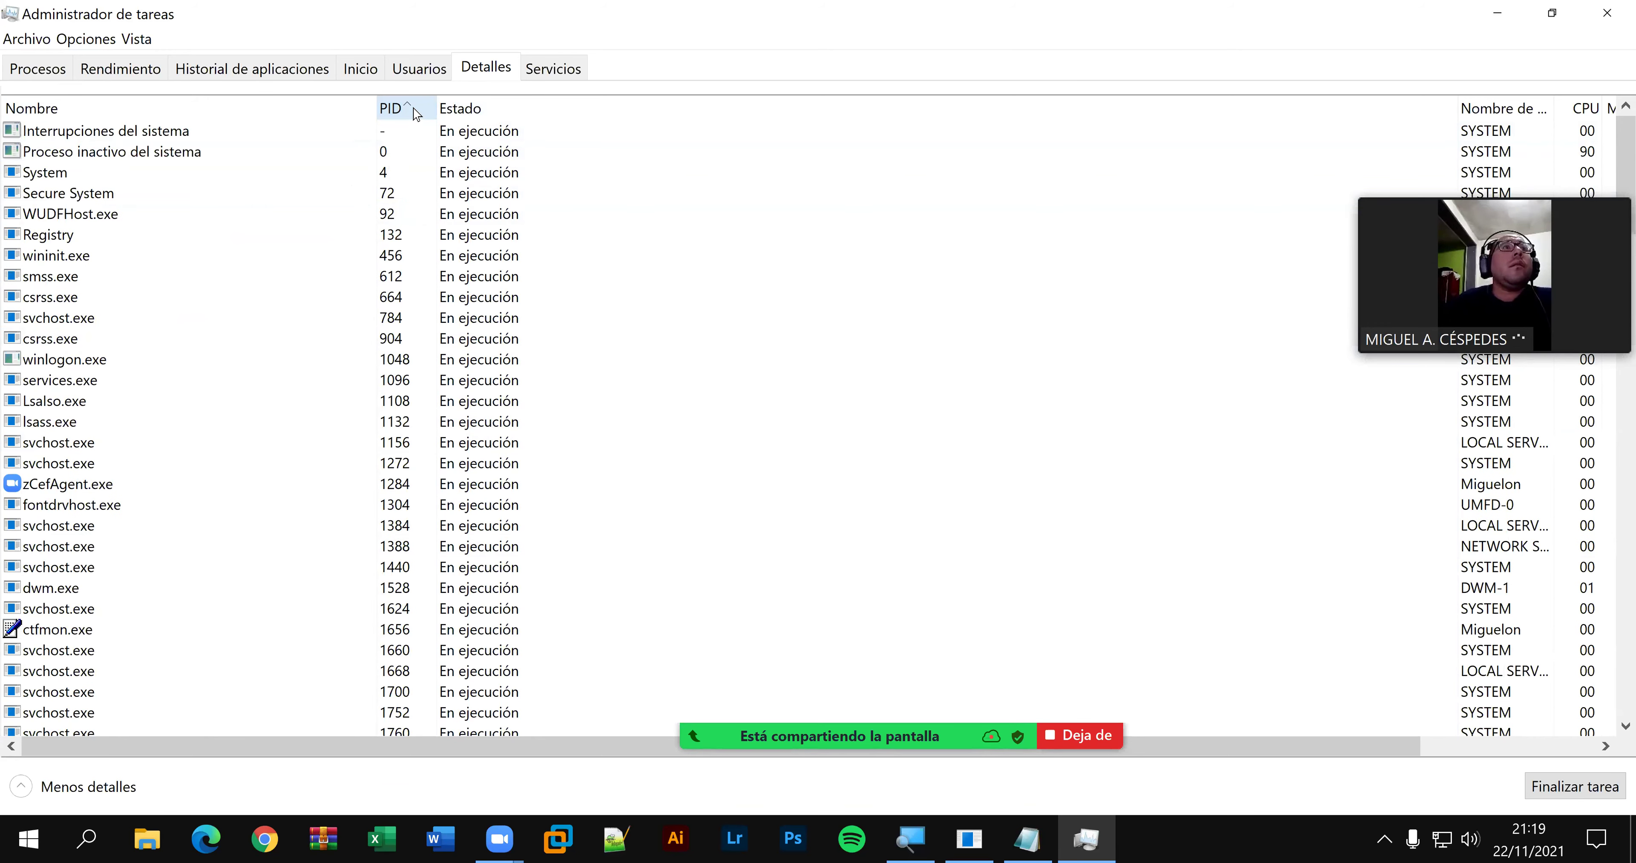
left_click(416, 114)
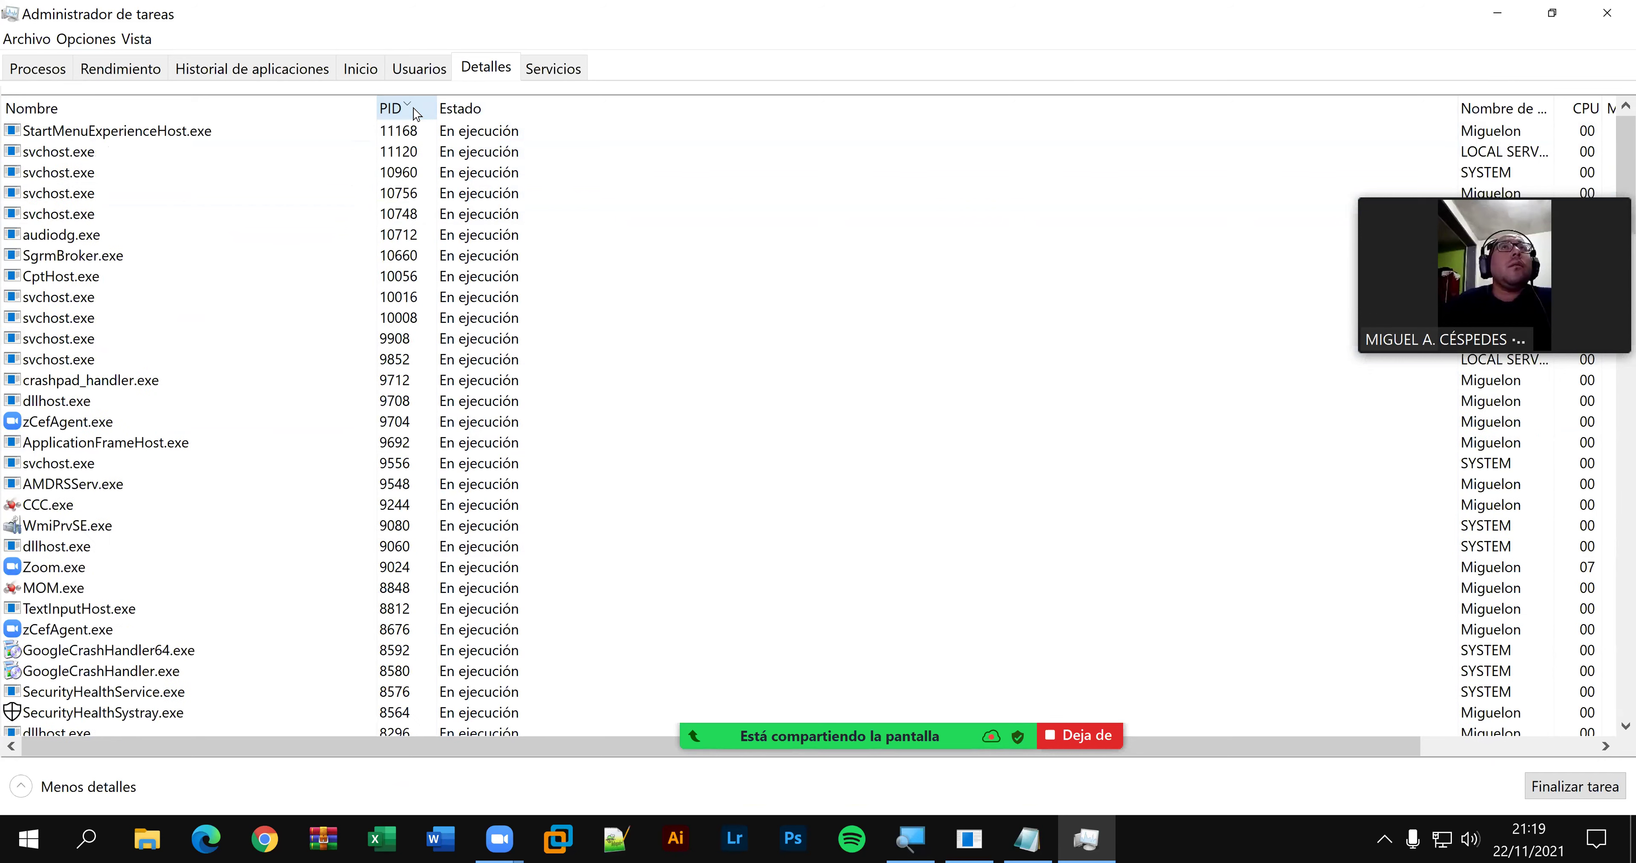
- Auto-fit the status, UAC virtualization, memory and user name columns, widening memory and UAC
double_click(1455, 97)
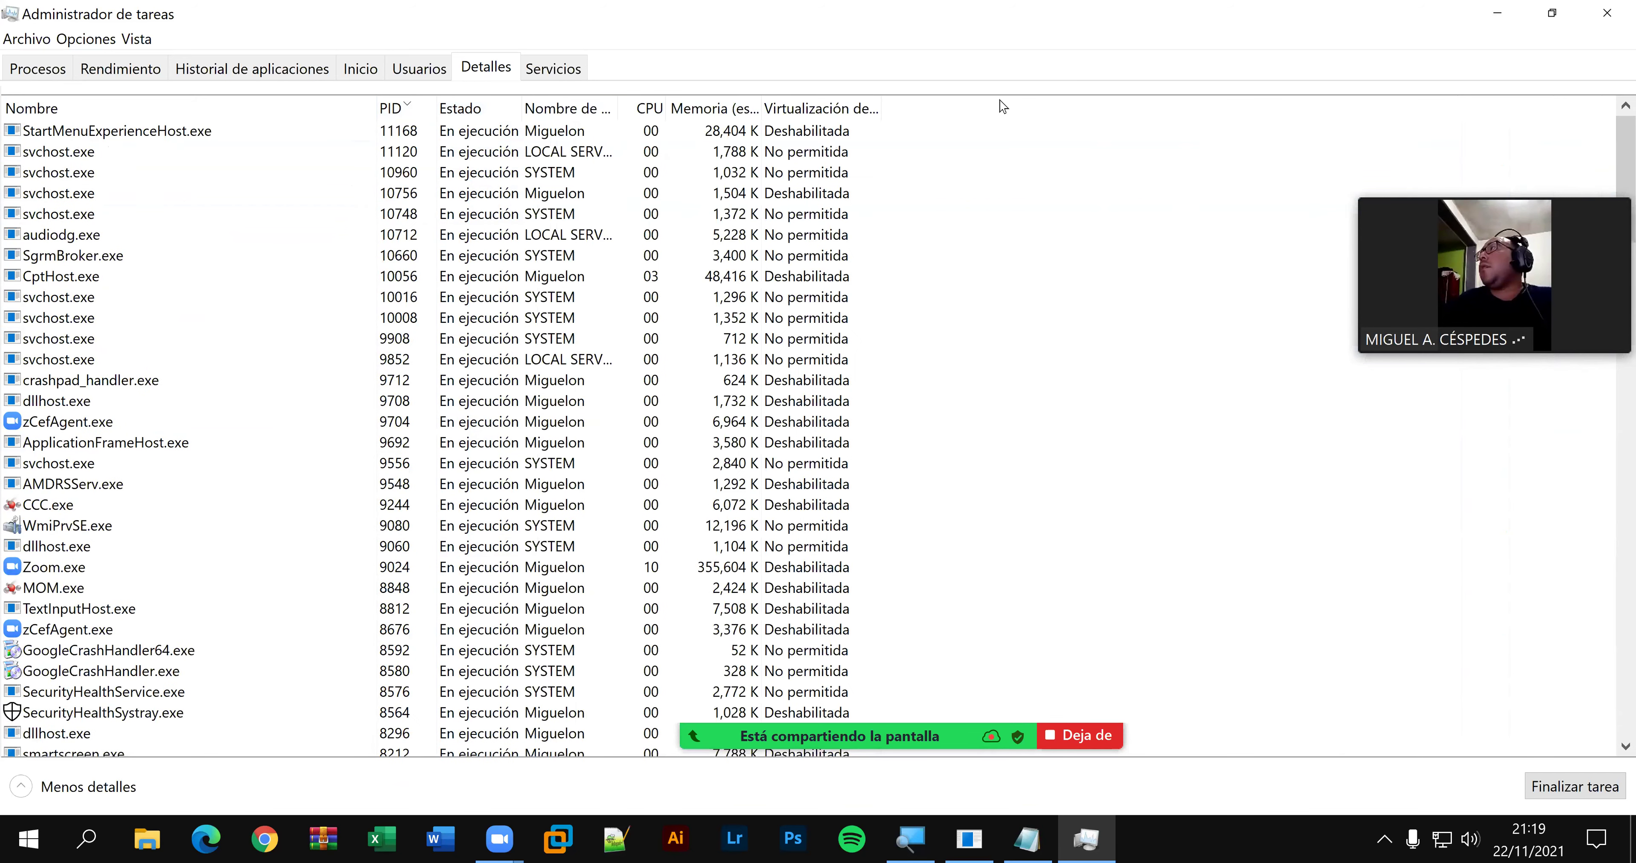
double_click(884, 104)
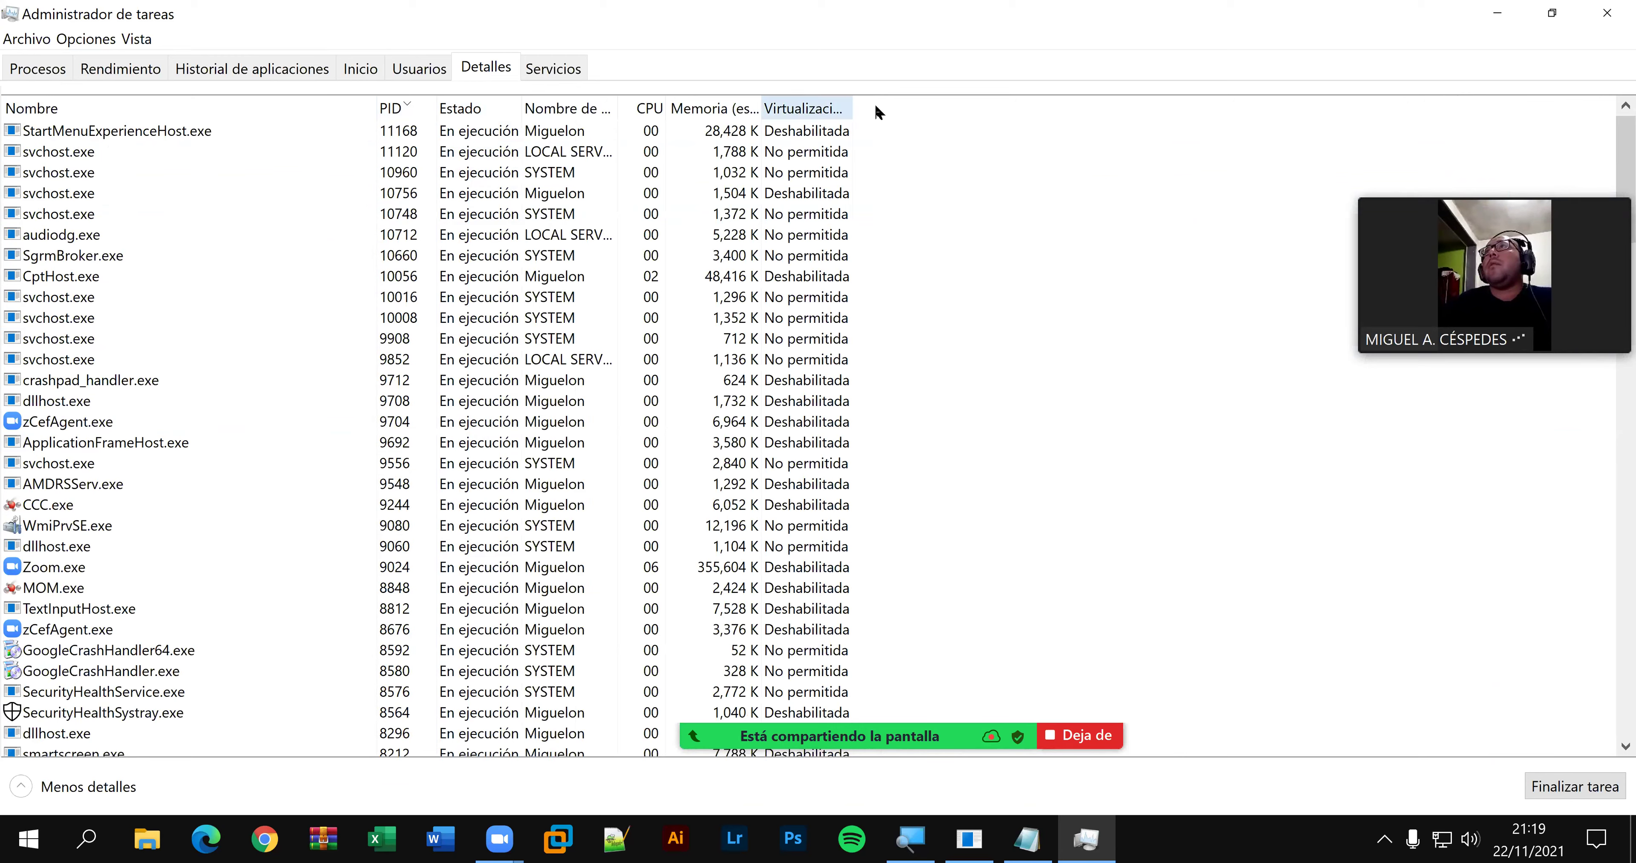
double_click(758, 105)
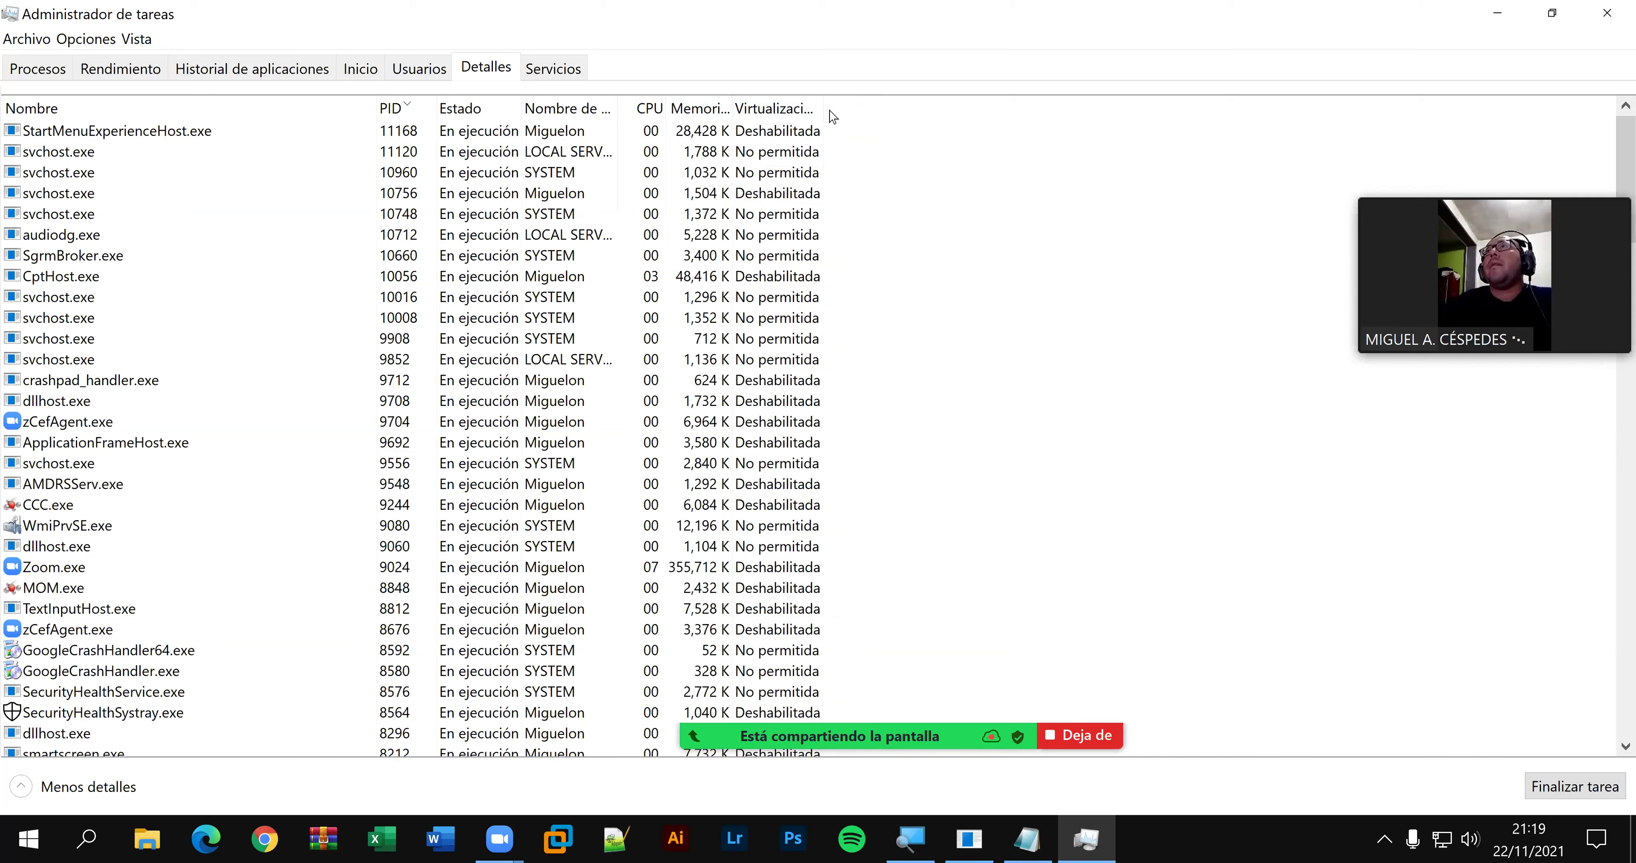
left_click_drag(824, 108, 949, 105)
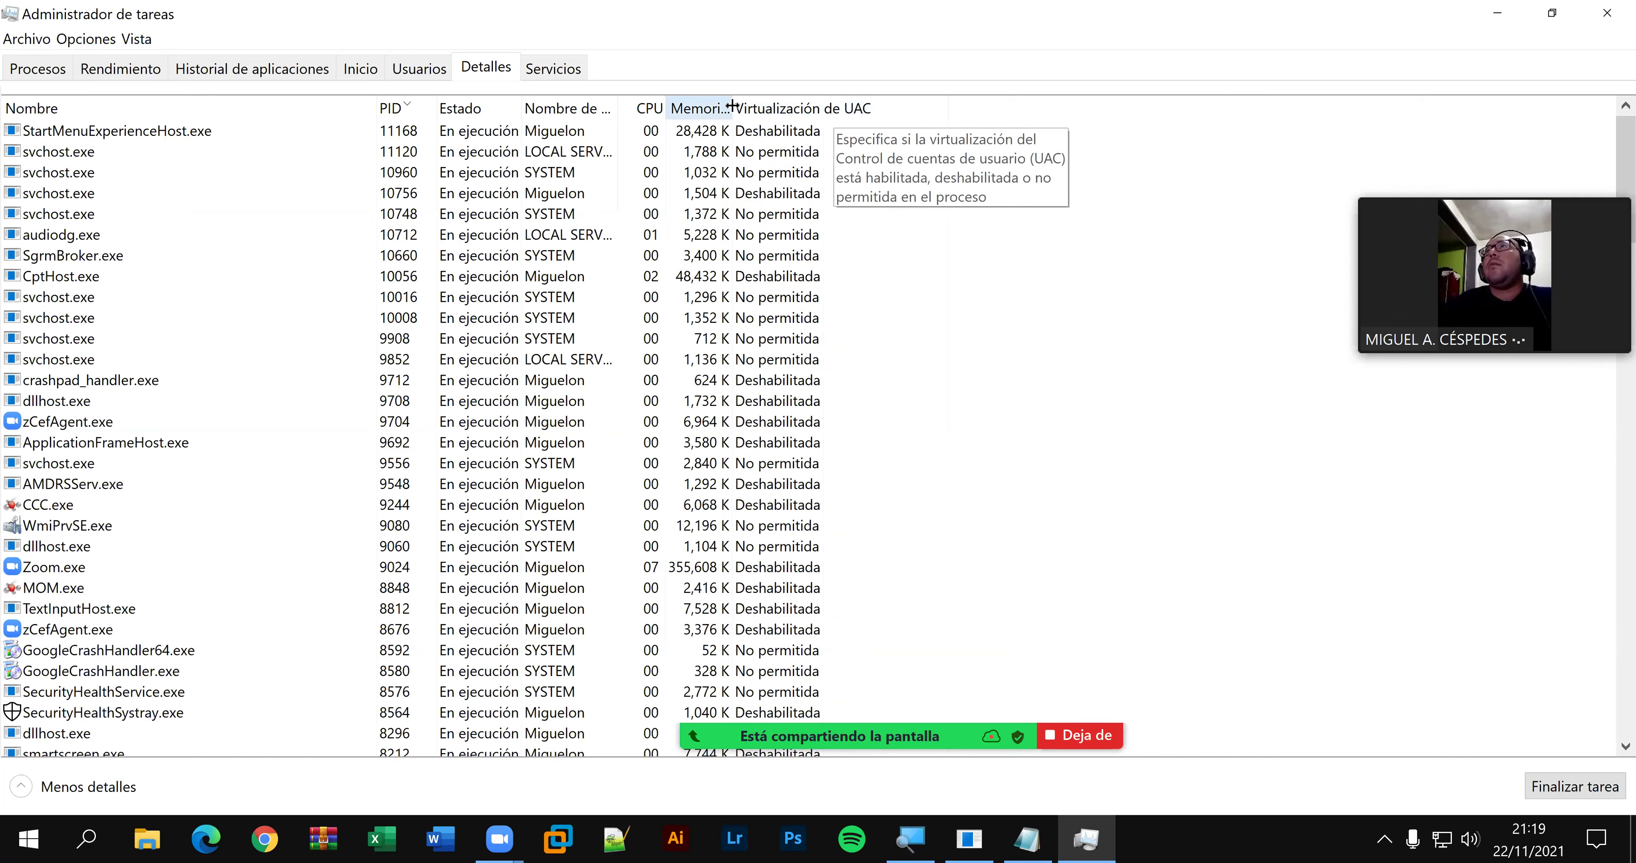
left_click_drag(768, 107, 883, 106)
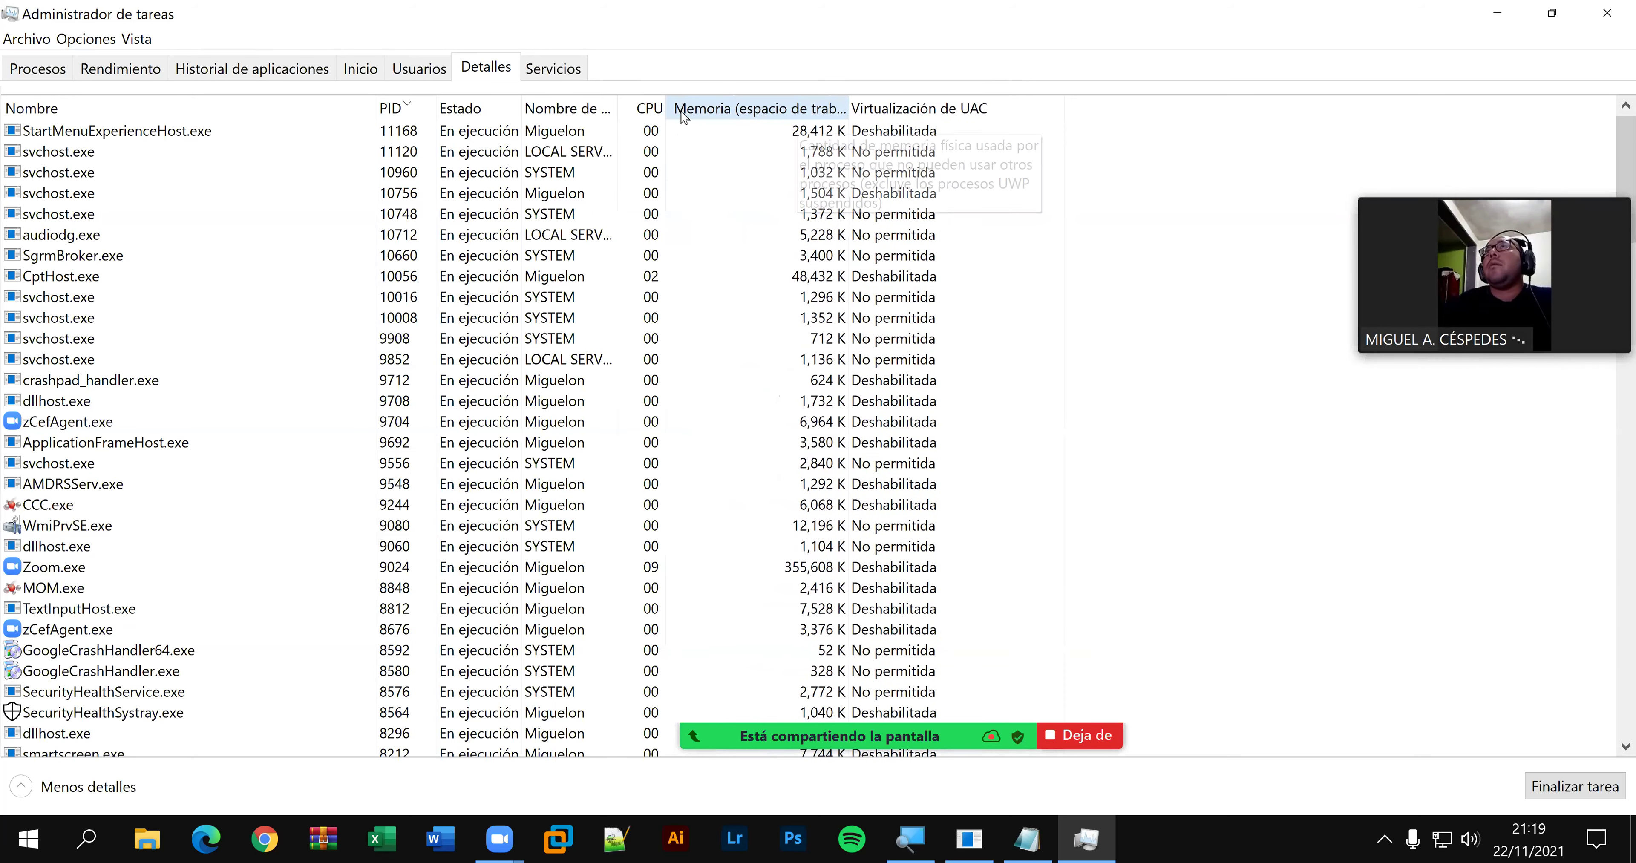
double_click(620, 113)
- Sort by 'Nombre de usuario' and scroll from LOCAL SERVICE down to UMFD-0
left_click(627, 116)
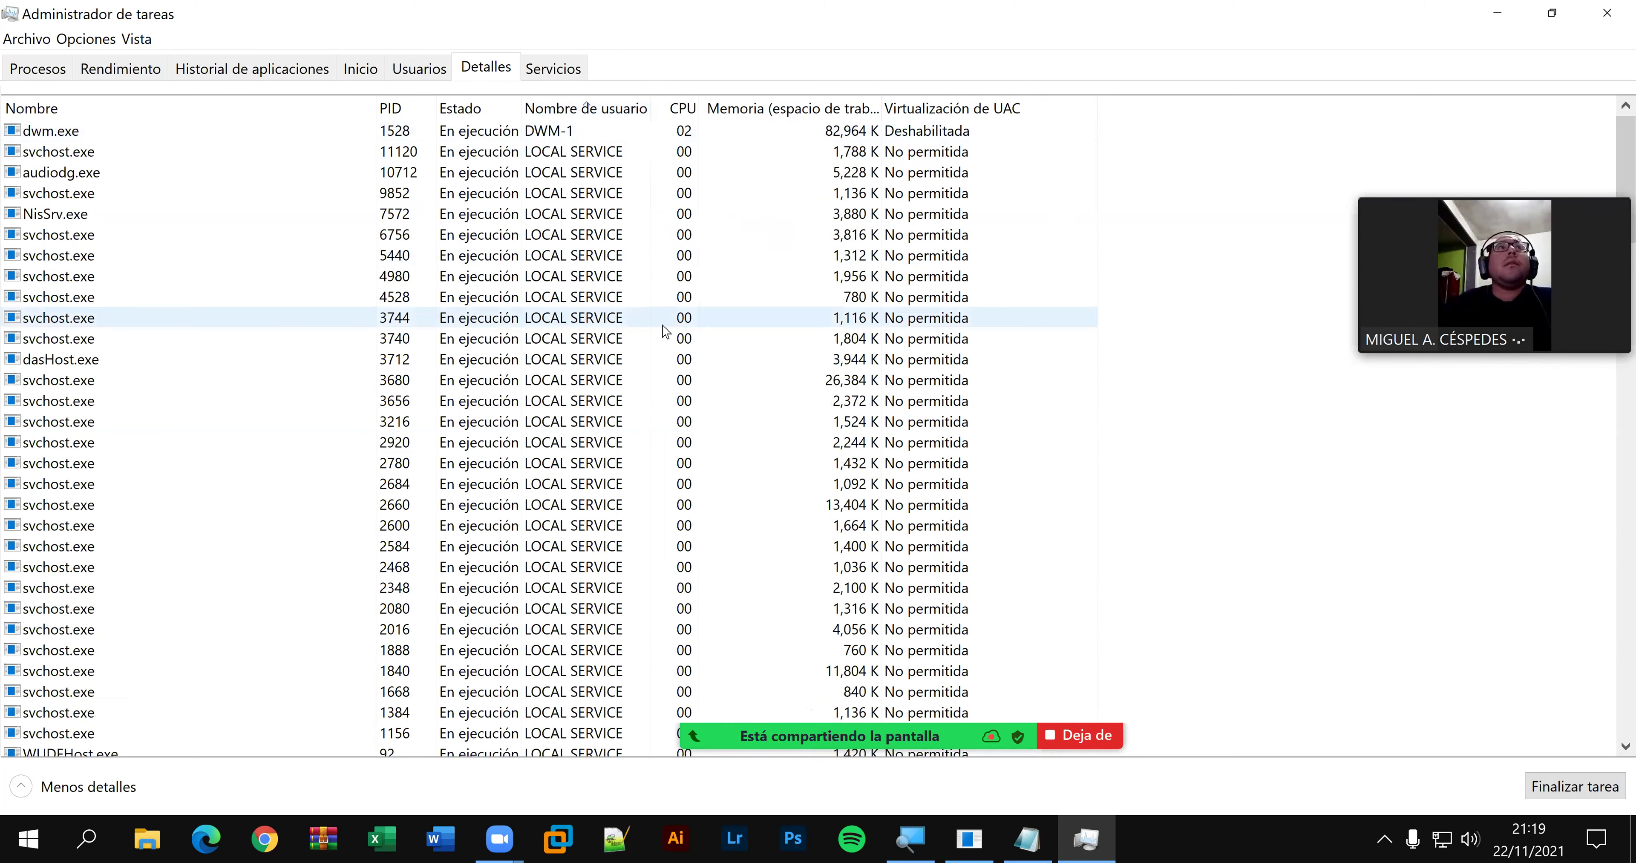
scroll(663, 330, "down", 3)
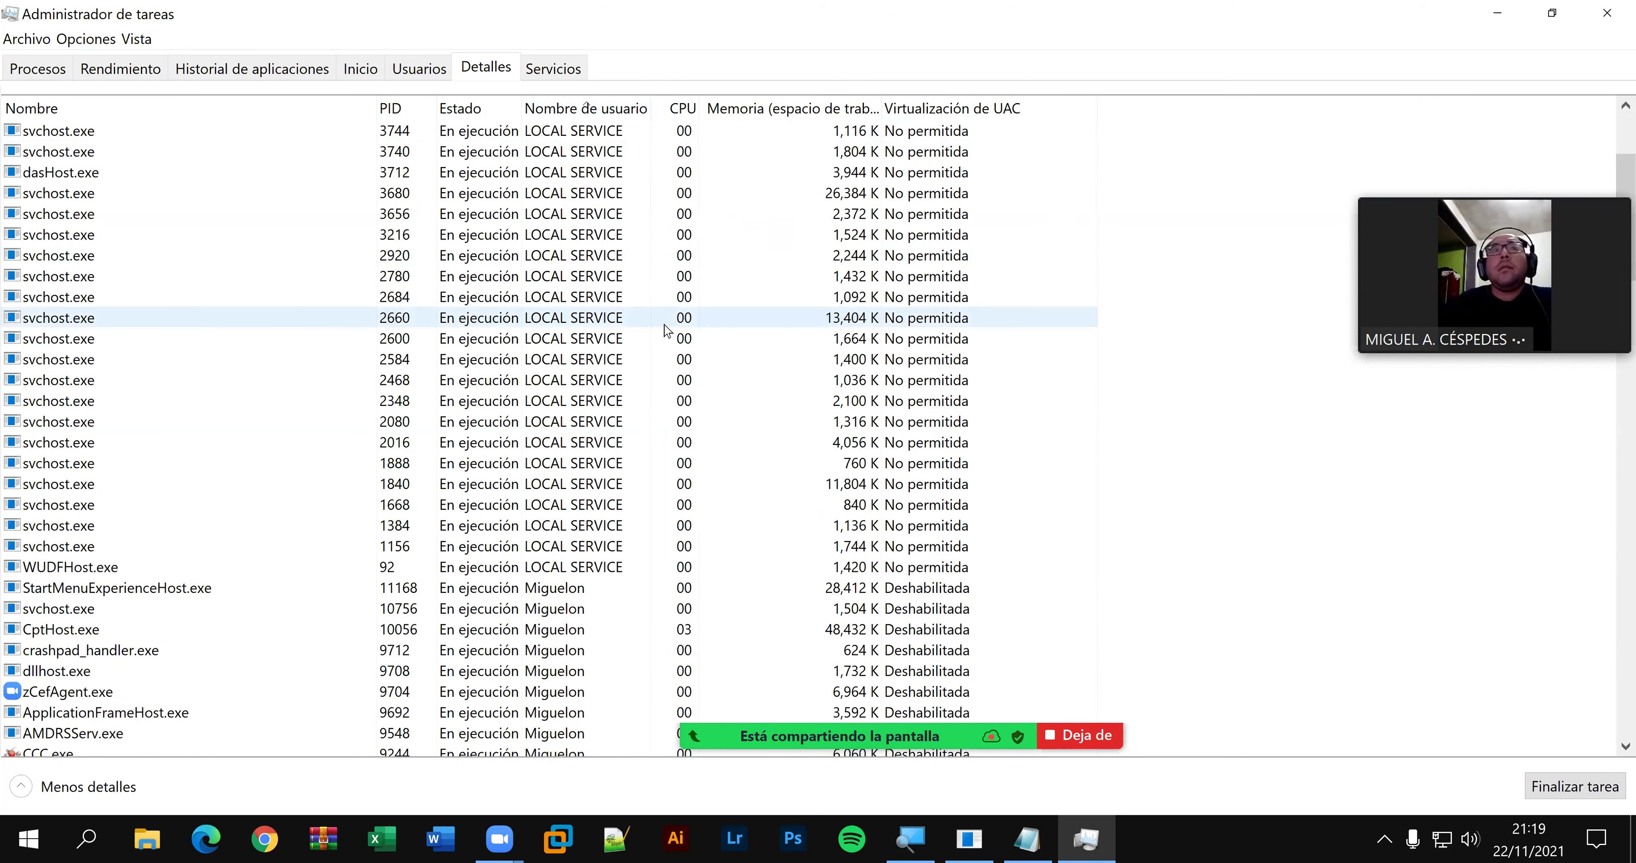
scroll(664, 330, "down", 2)
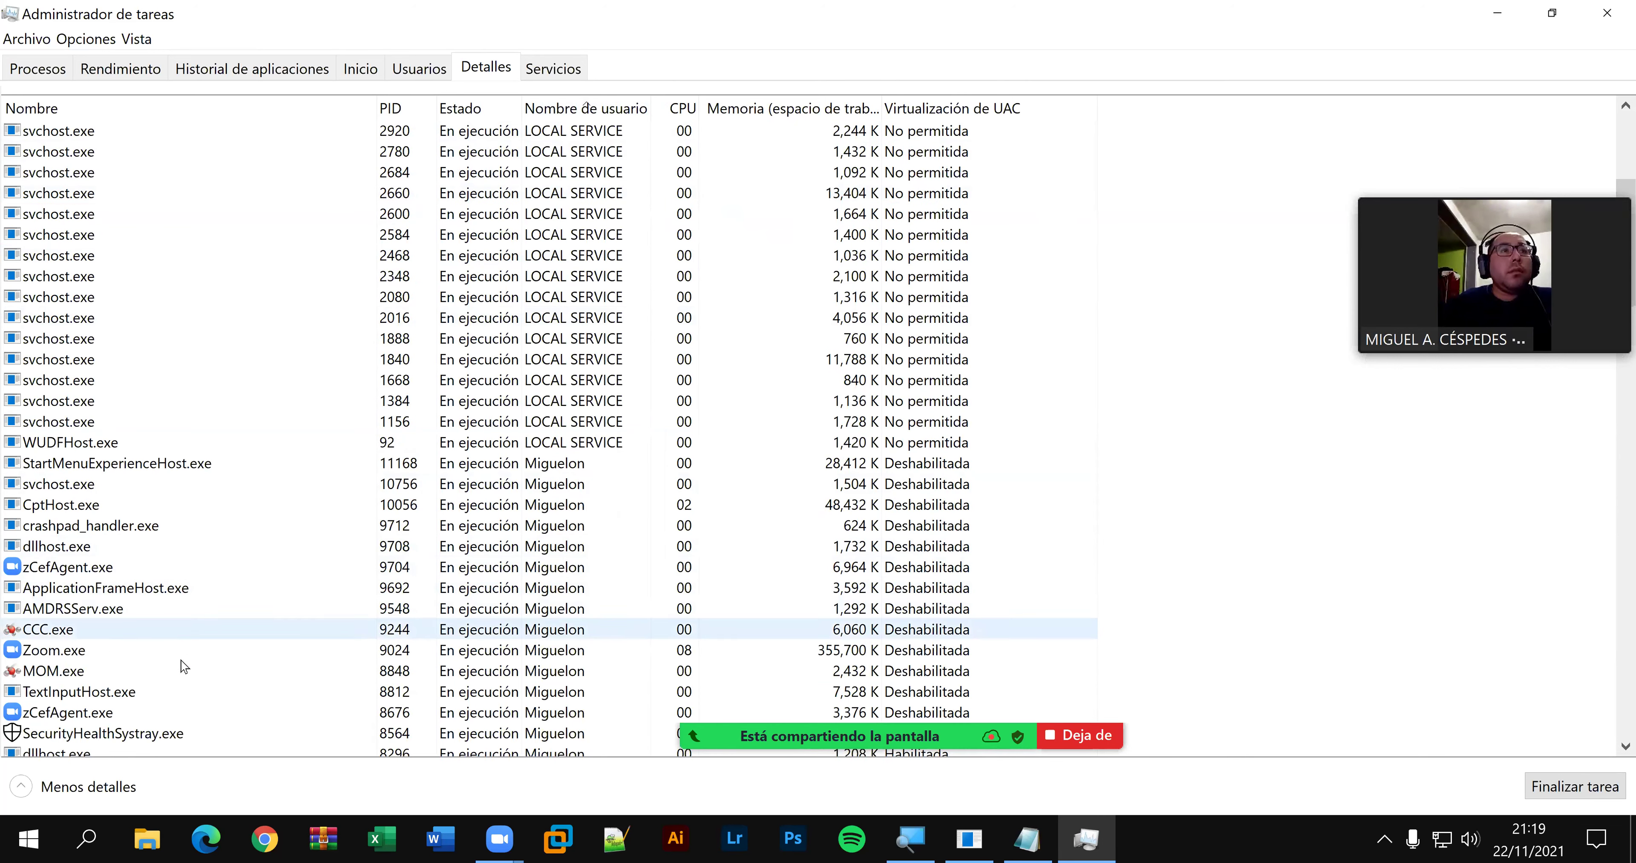
scroll(184, 689, "down", 1)
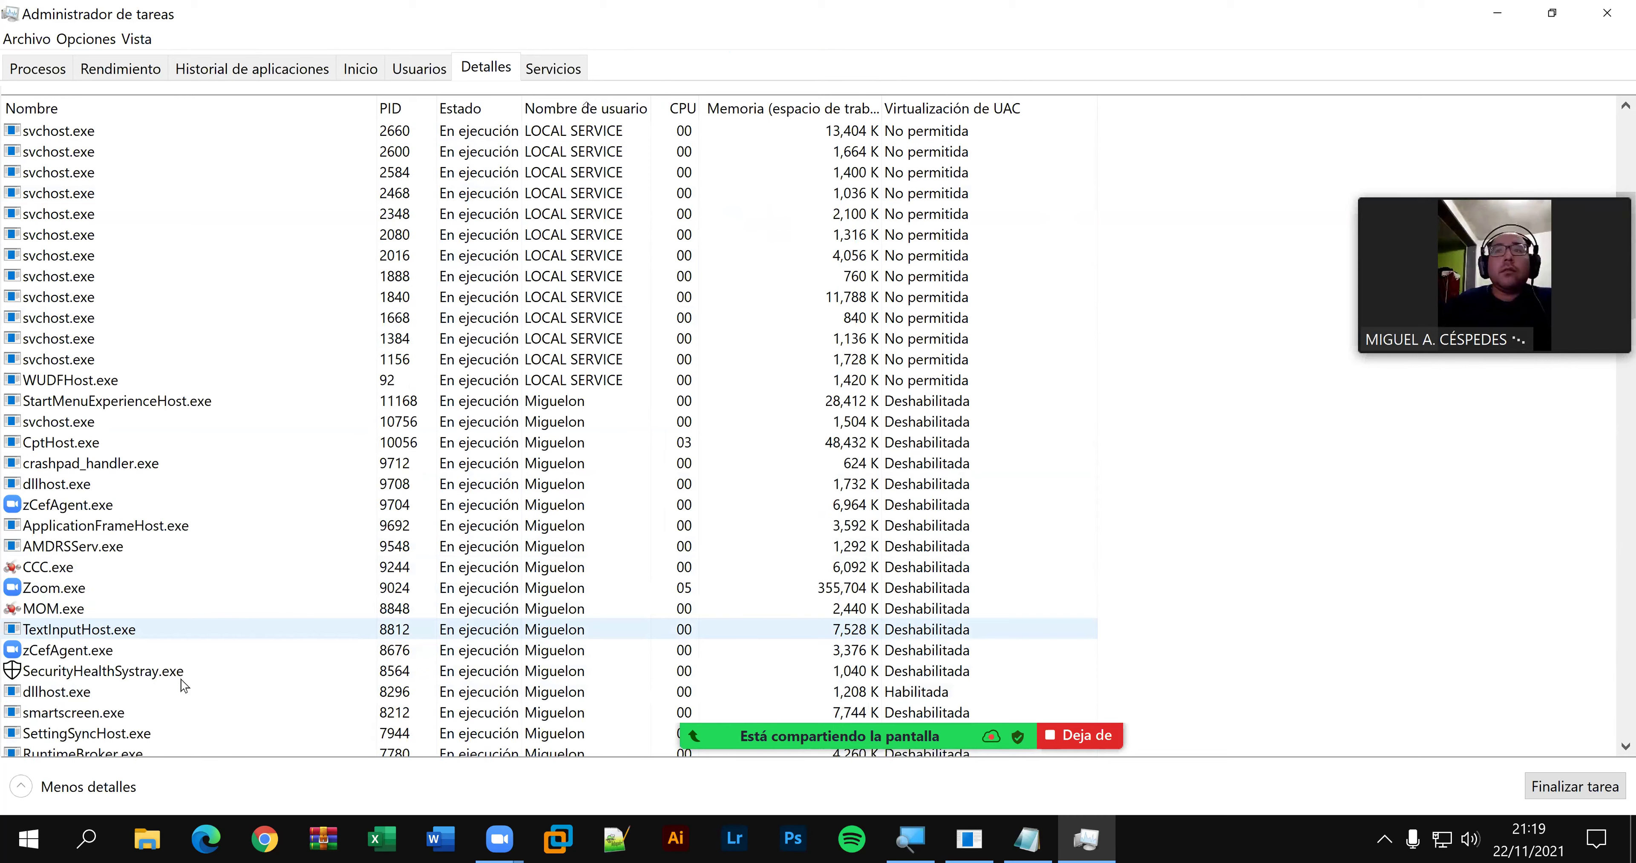
scroll(184, 679, "down", 2)
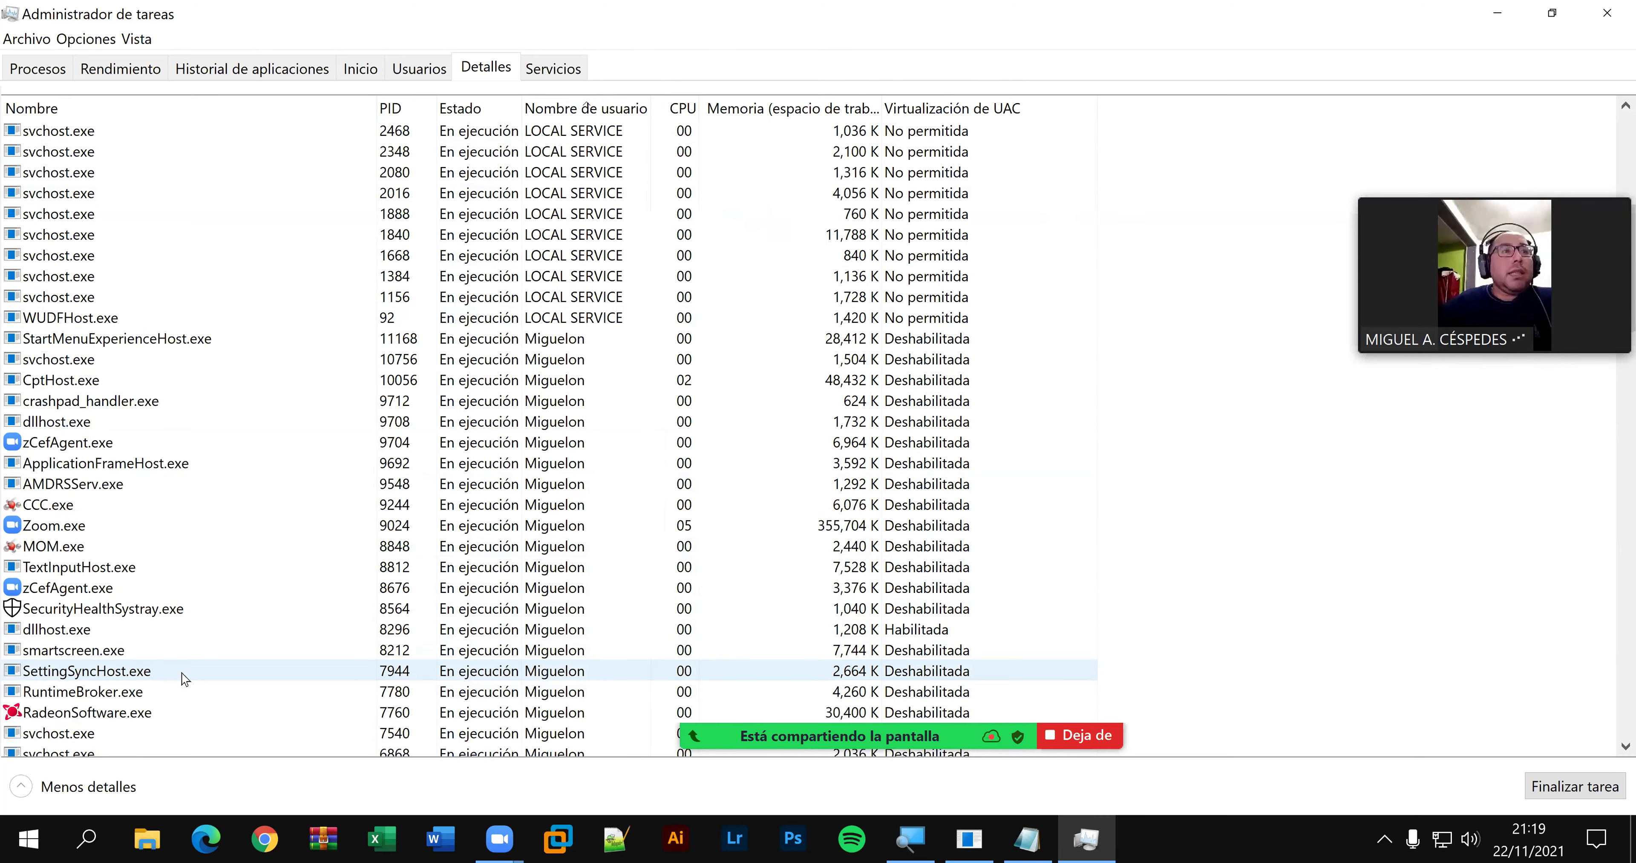
scroll(184, 680, "down", 3)
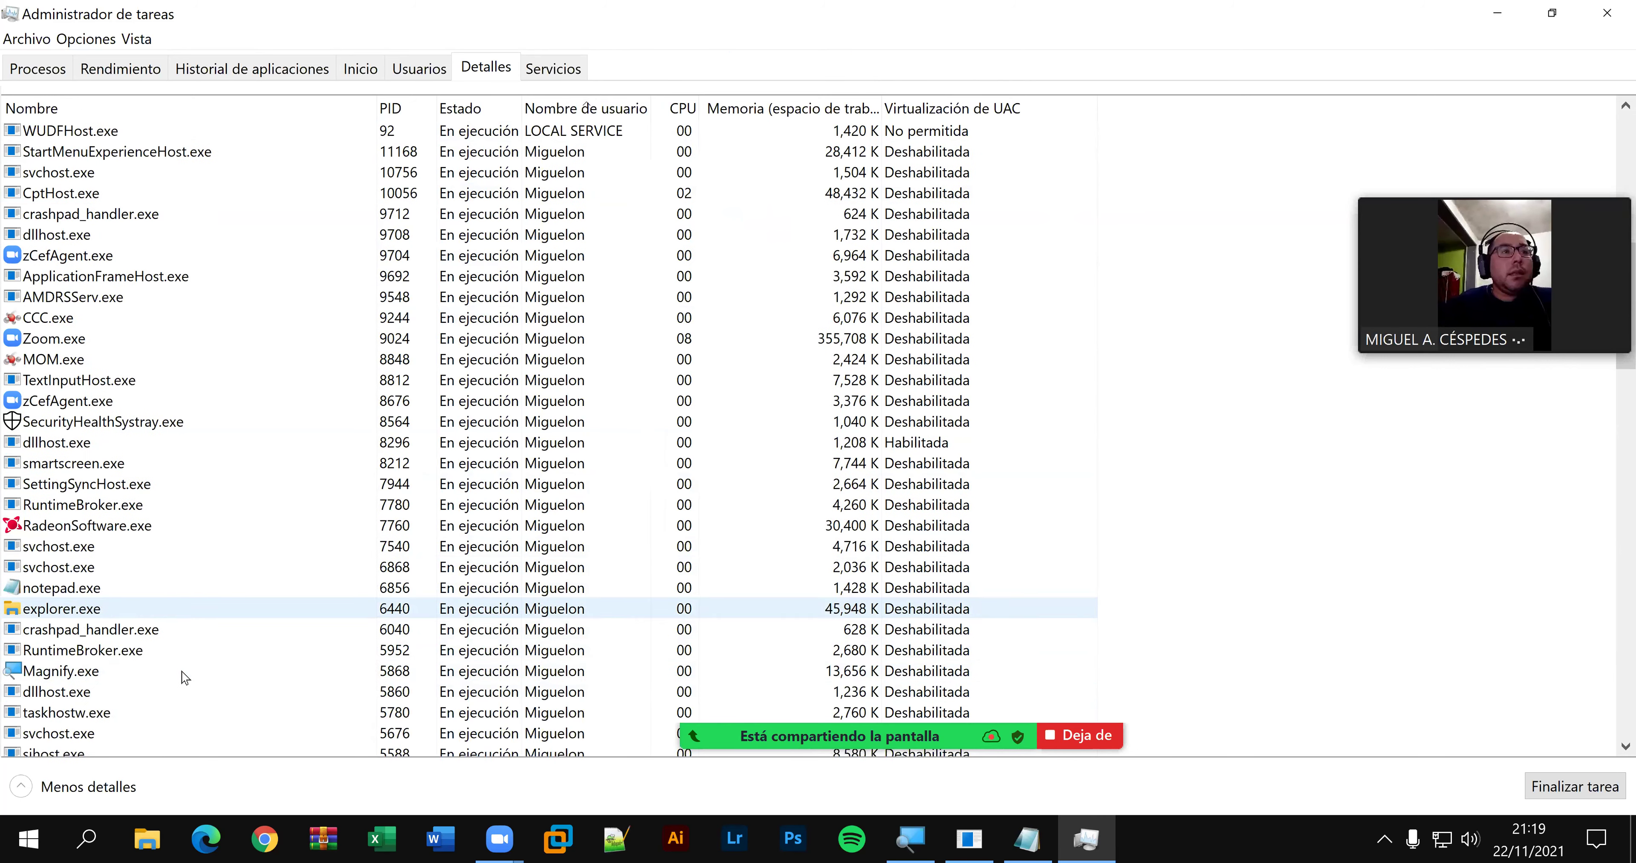
scroll(184, 678, "down", 2)
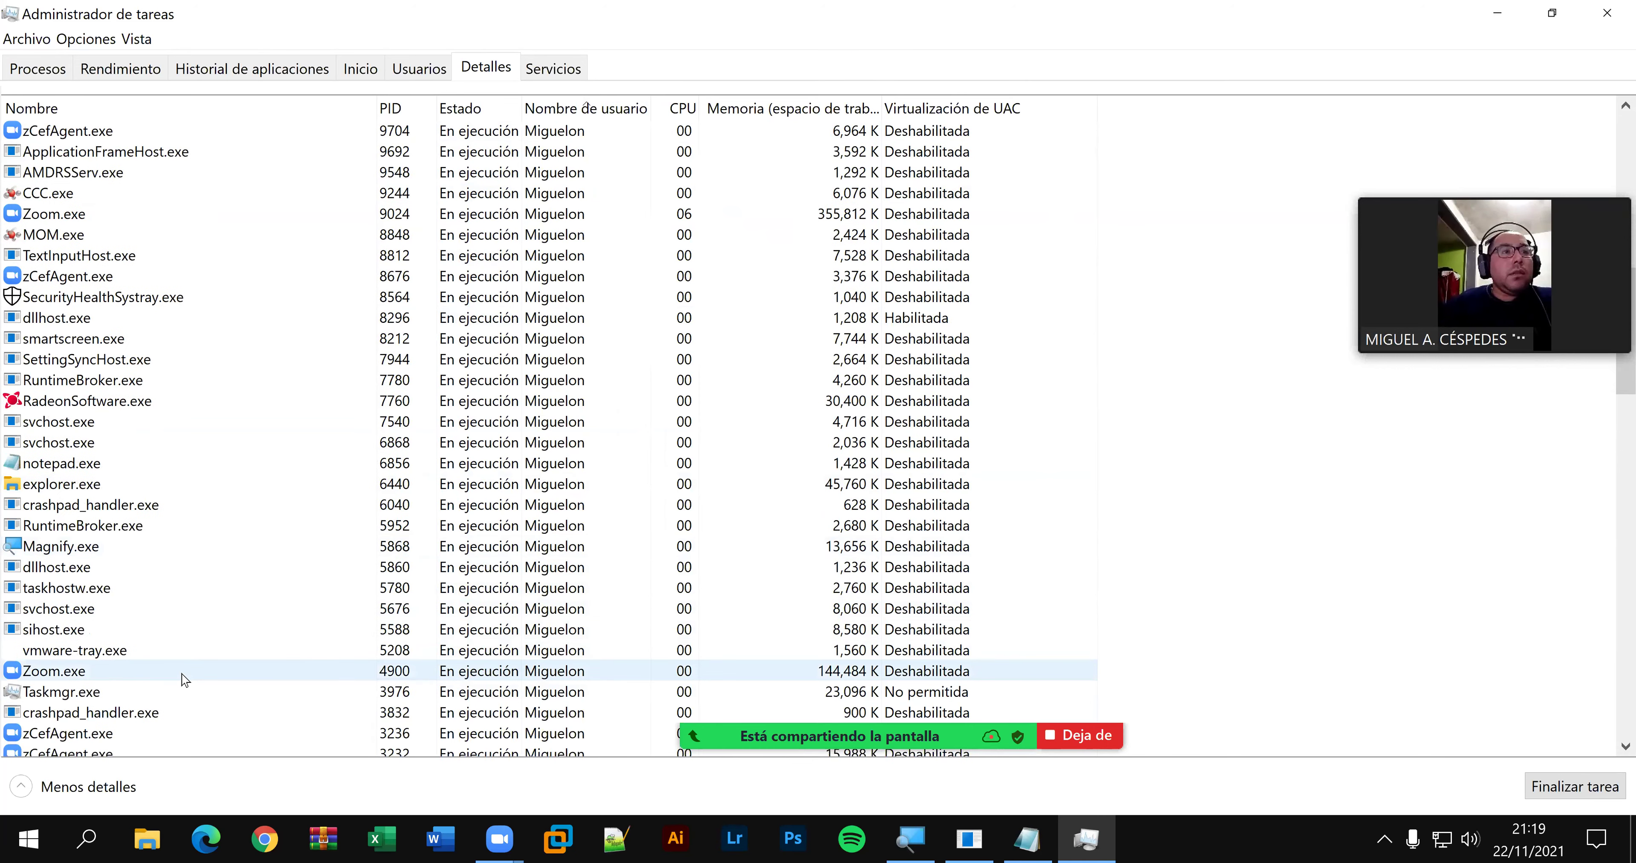
scroll(184, 679, "down", 10)
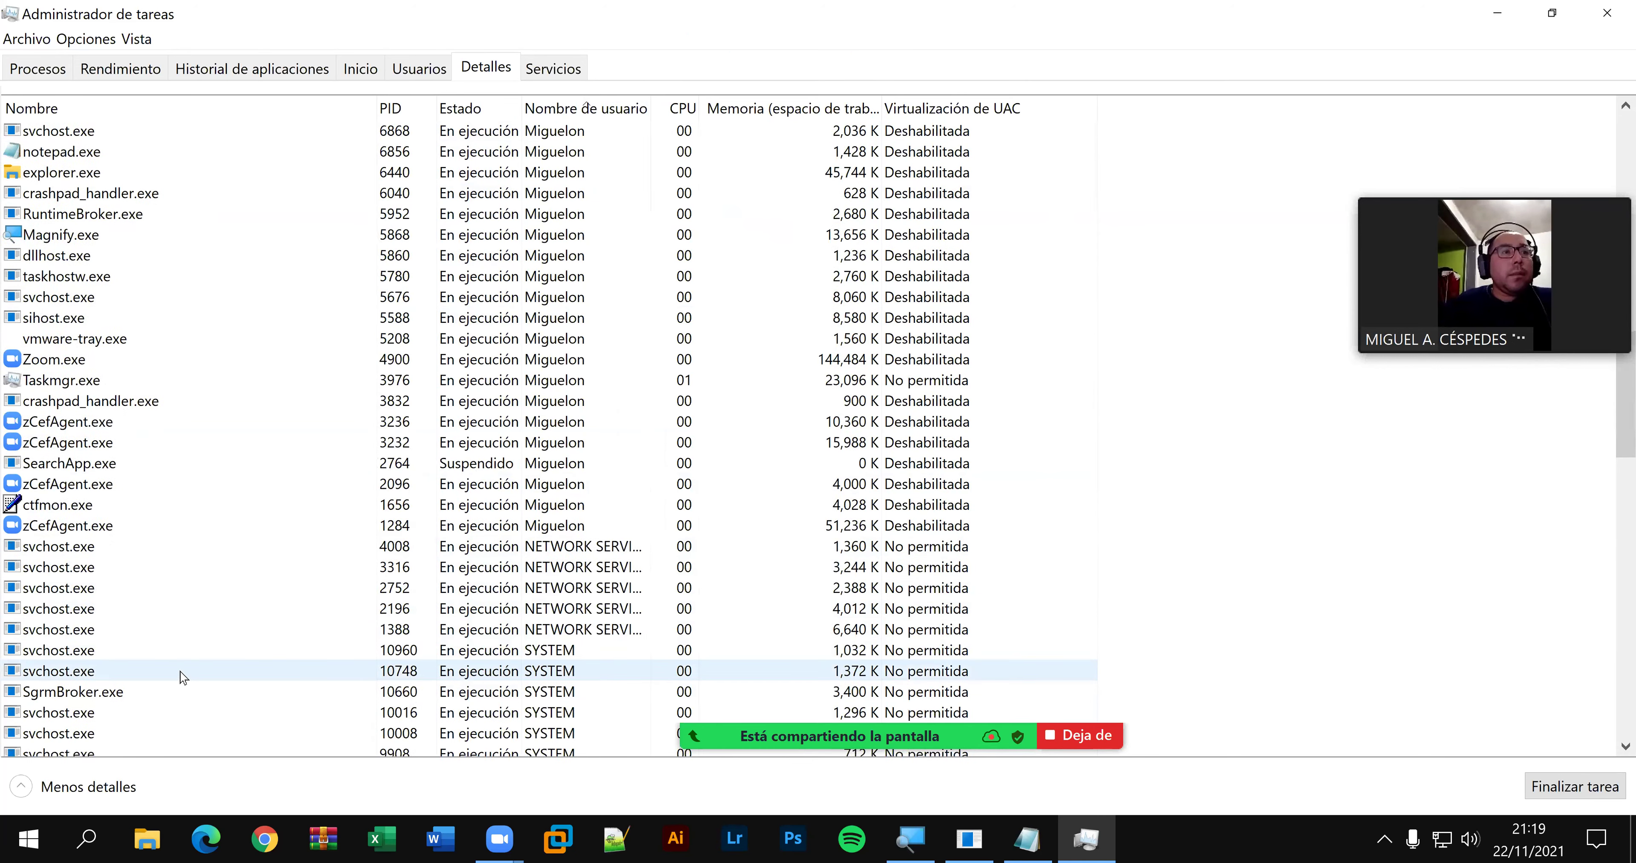
scroll(183, 681, "down", 5)
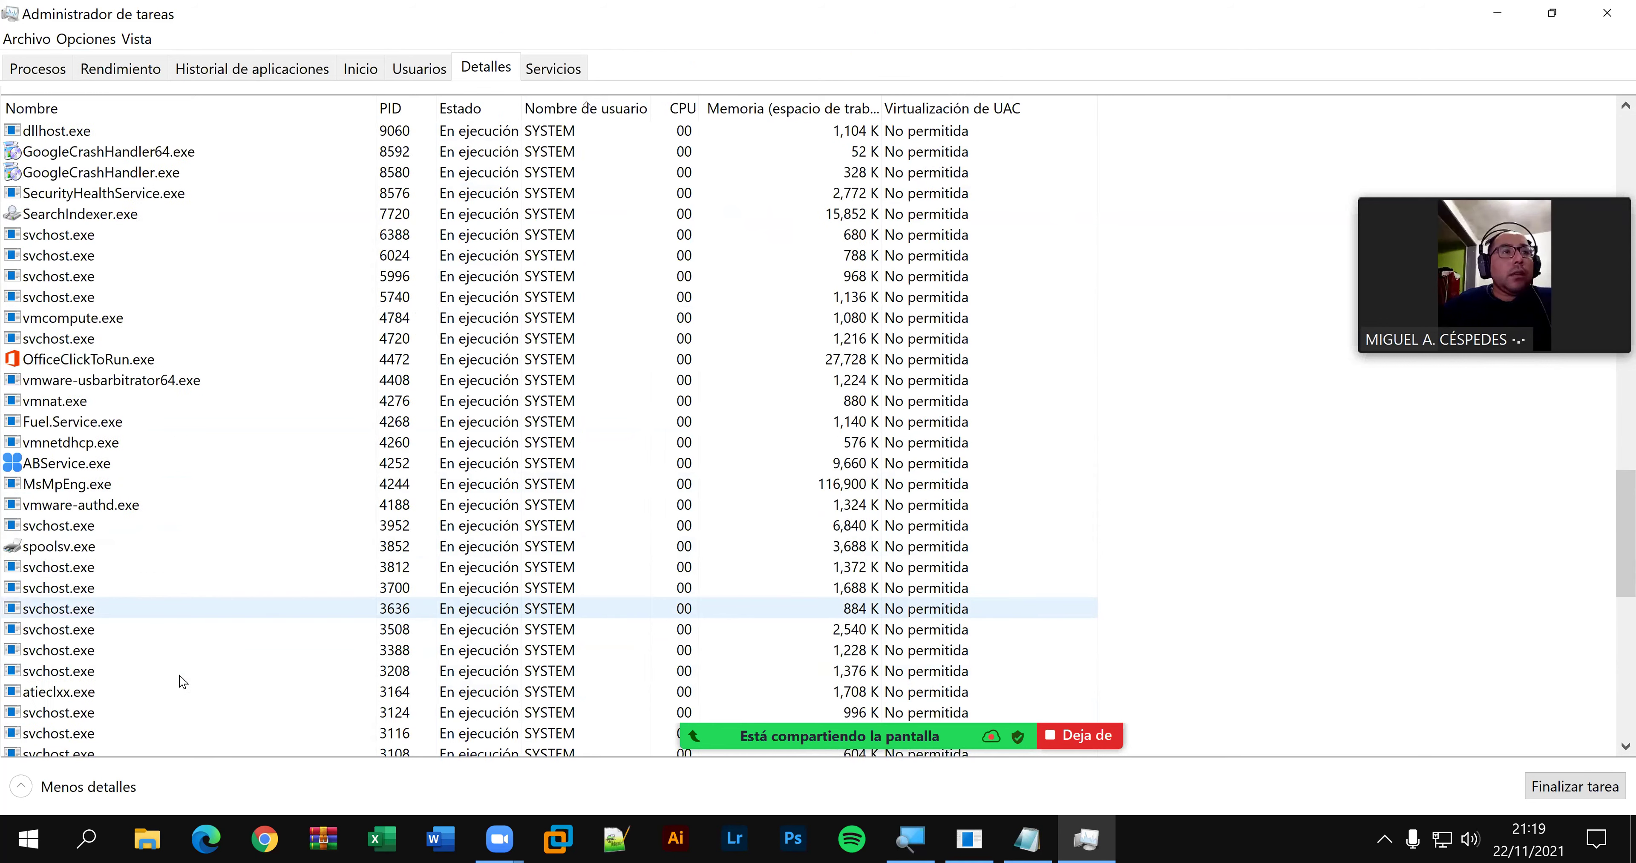
scroll(182, 684, "down", 9)
scroll(182, 685, "down", 3)
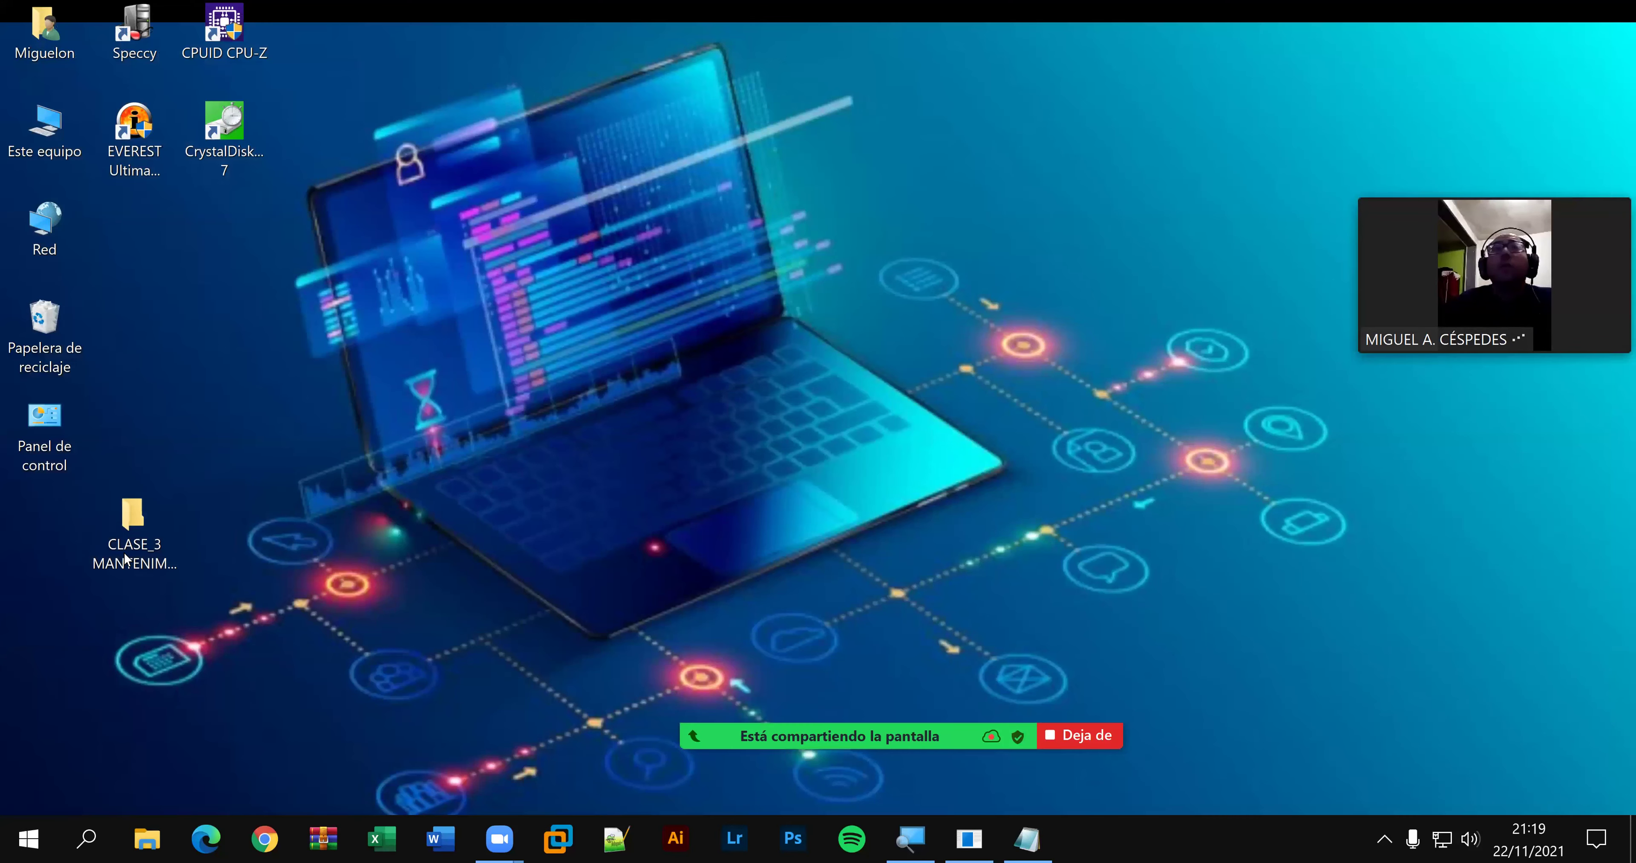
- Open the CLASE_3 folder on the desktop, which shows 0 elements
right_click(129, 532)
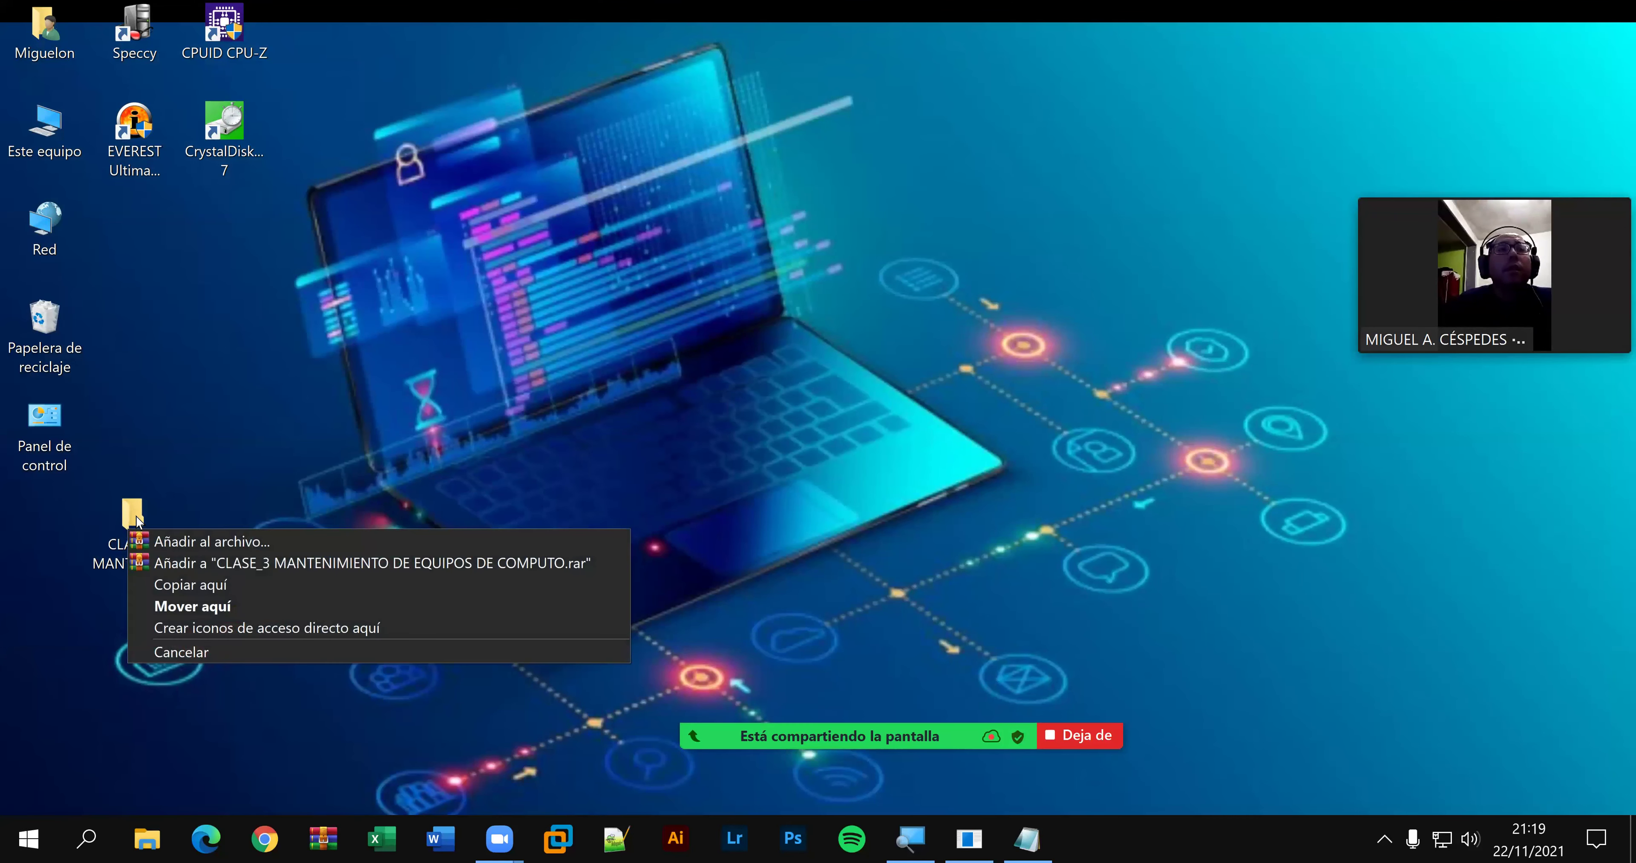
key("Escape")
right_click(138, 521)
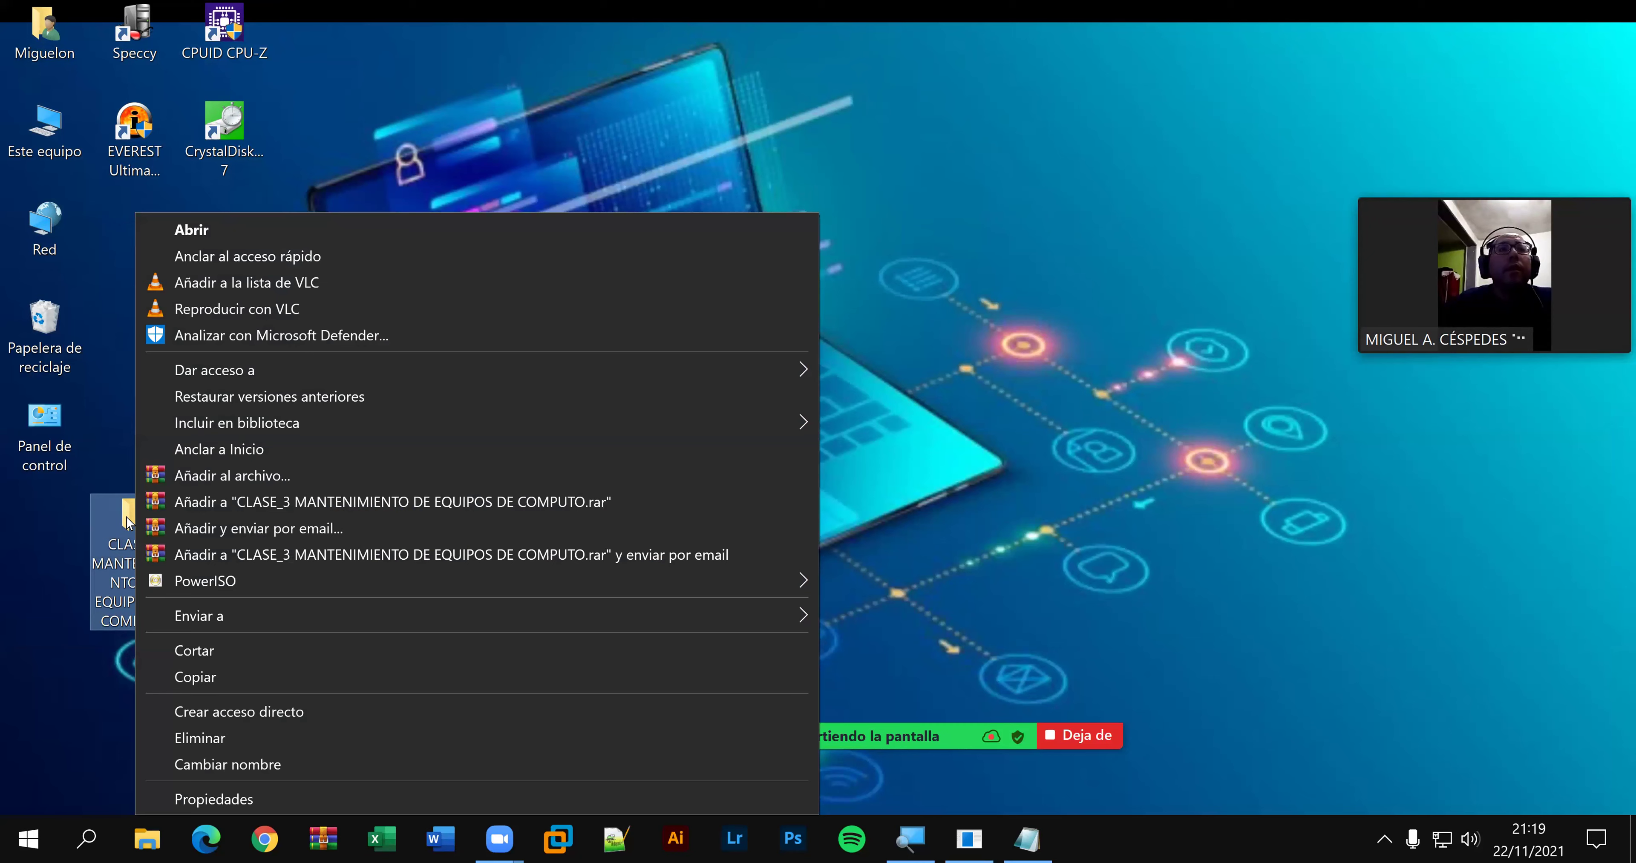
double_click(128, 522)
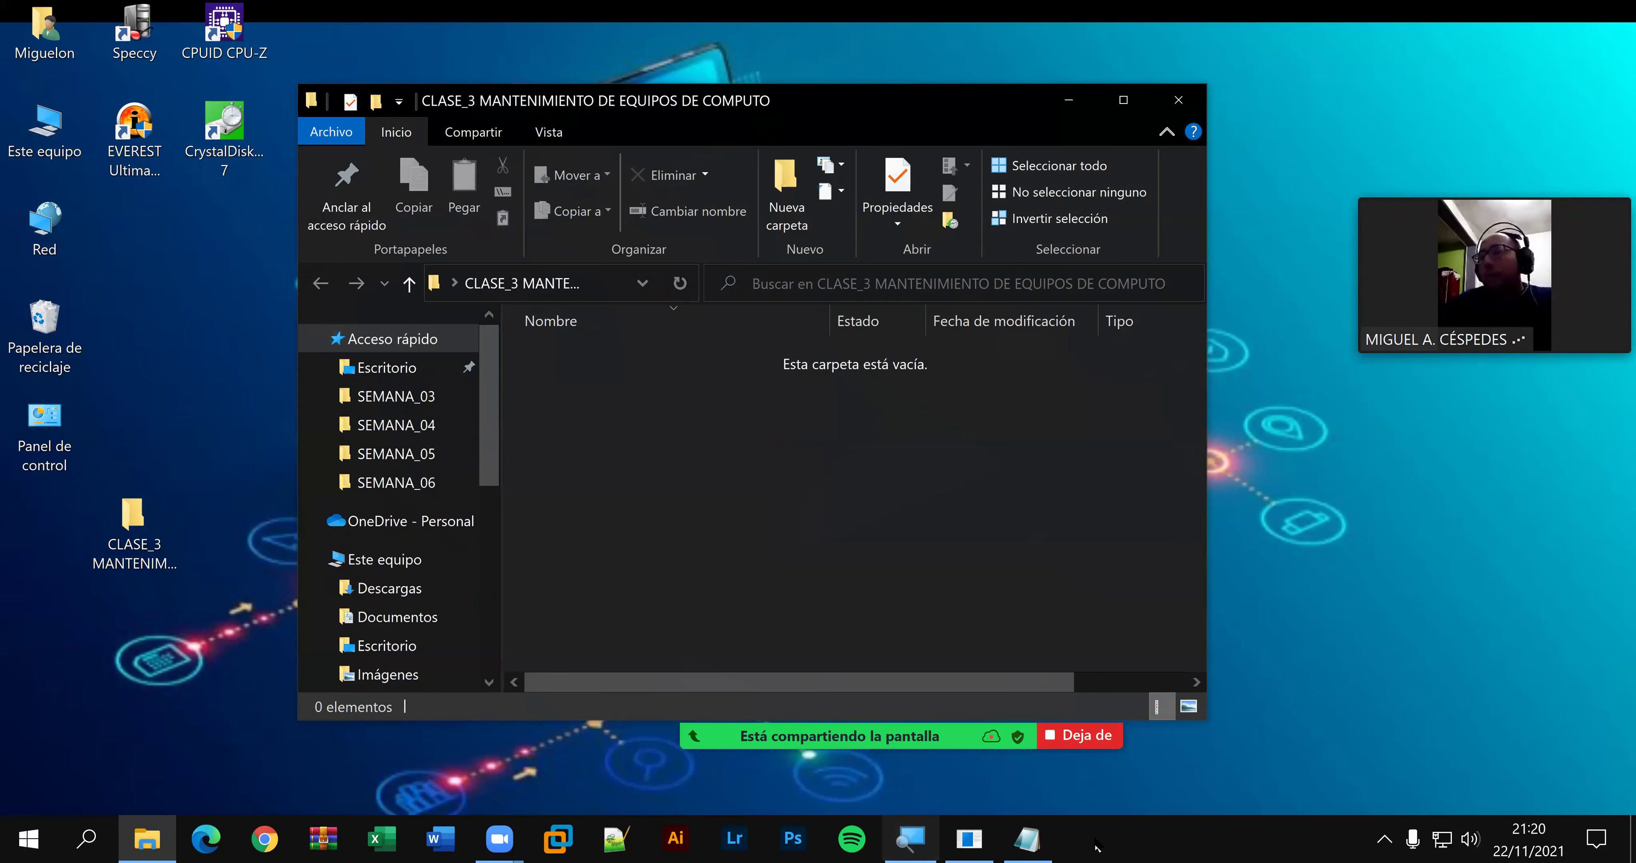
- Close the Notepad command list, the Zoom sharing host window and the empty folder window
left_click(1027, 839)
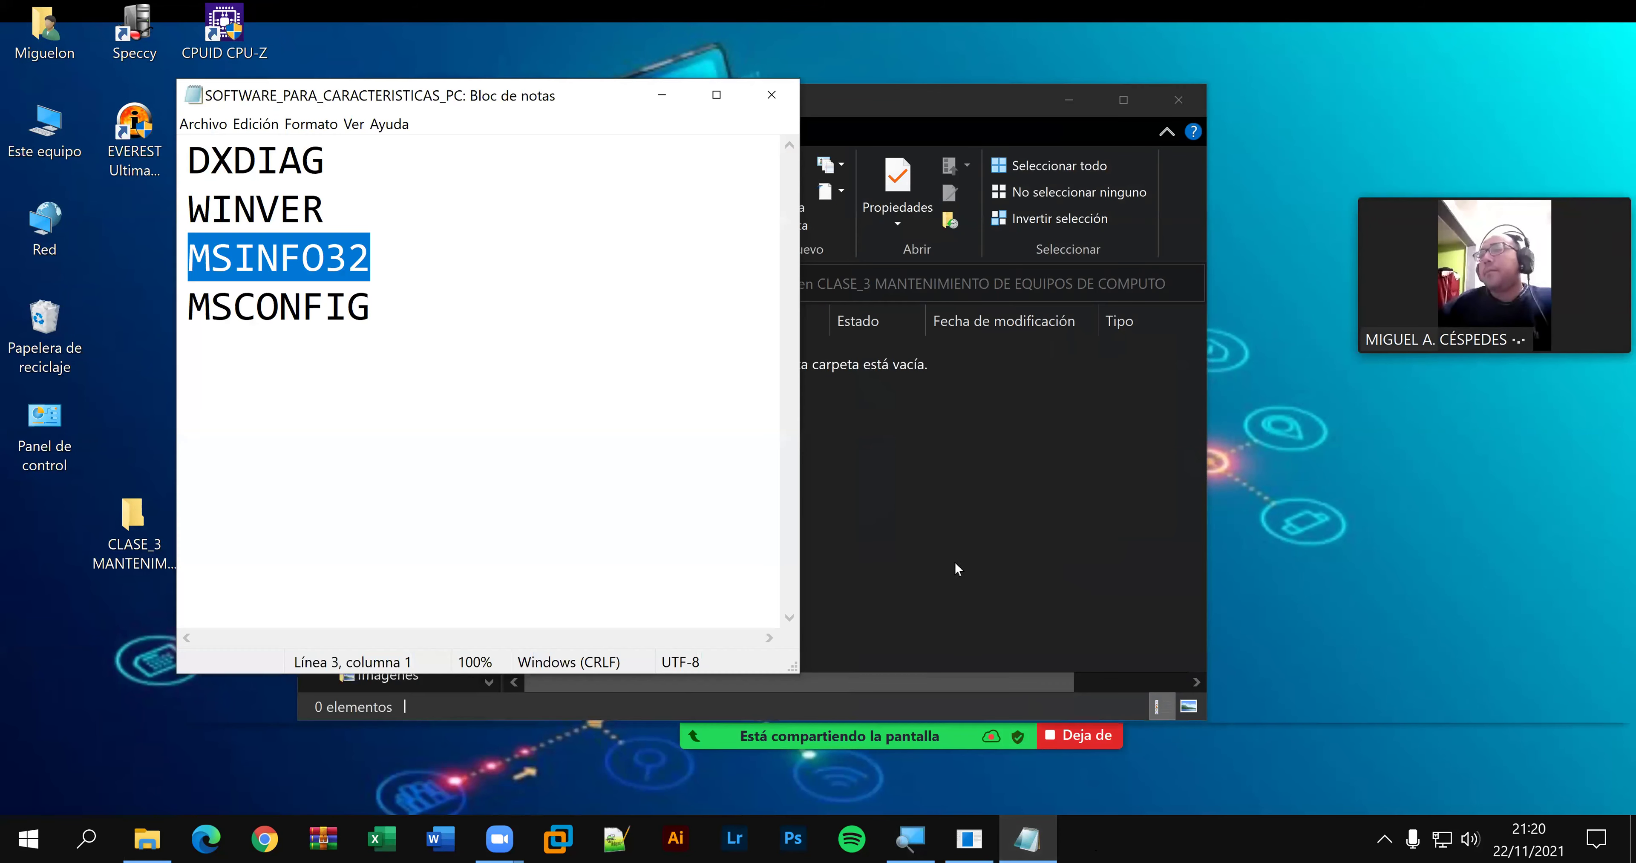
left_click(771, 95)
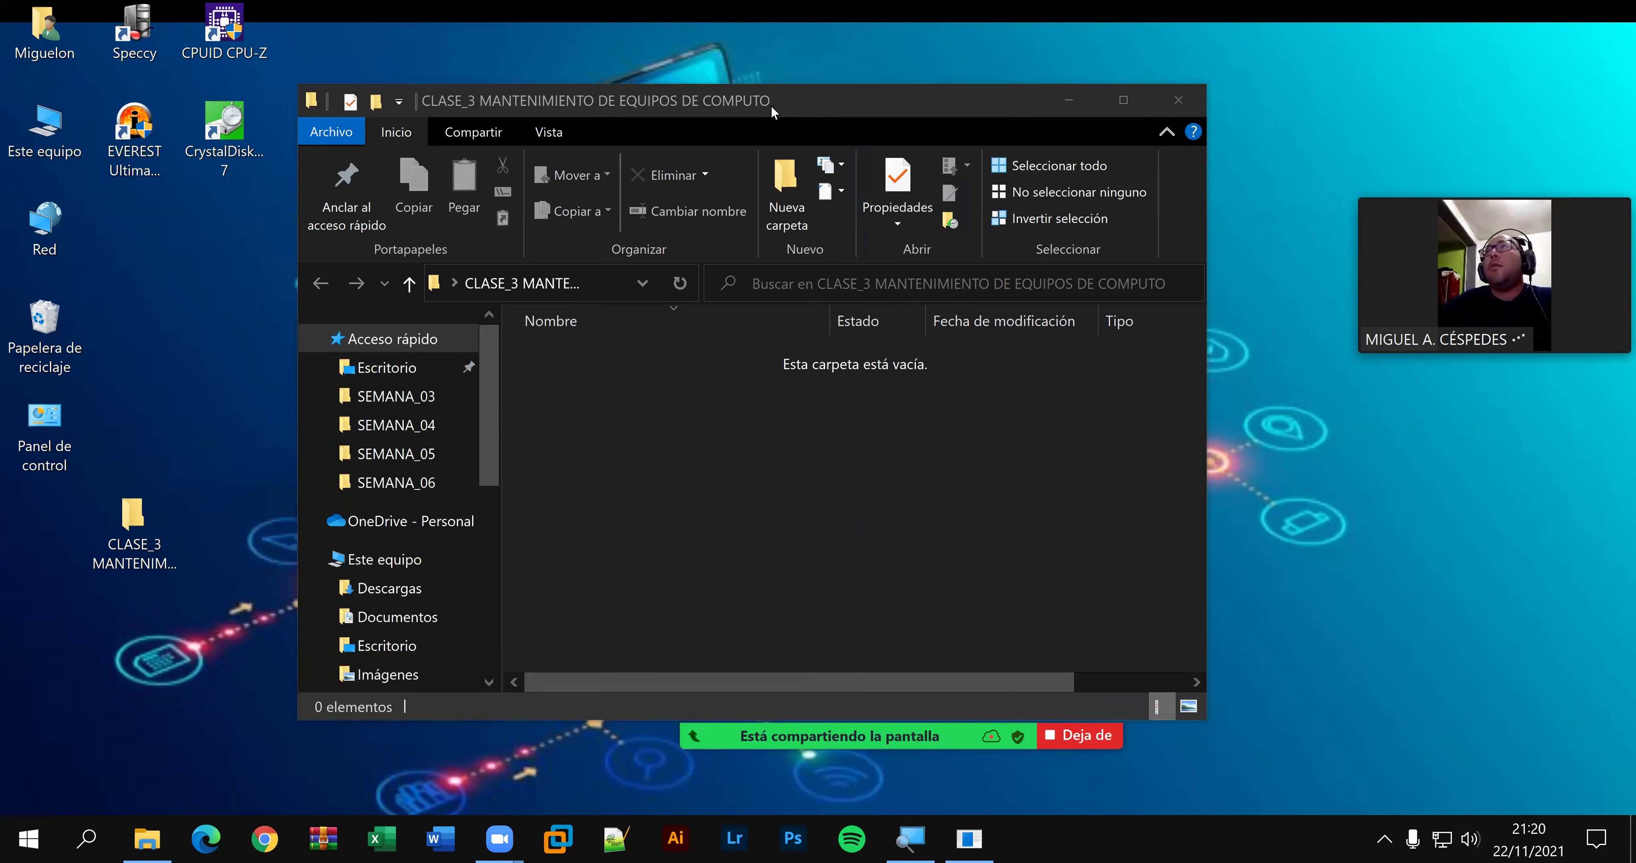
right_click(968, 823)
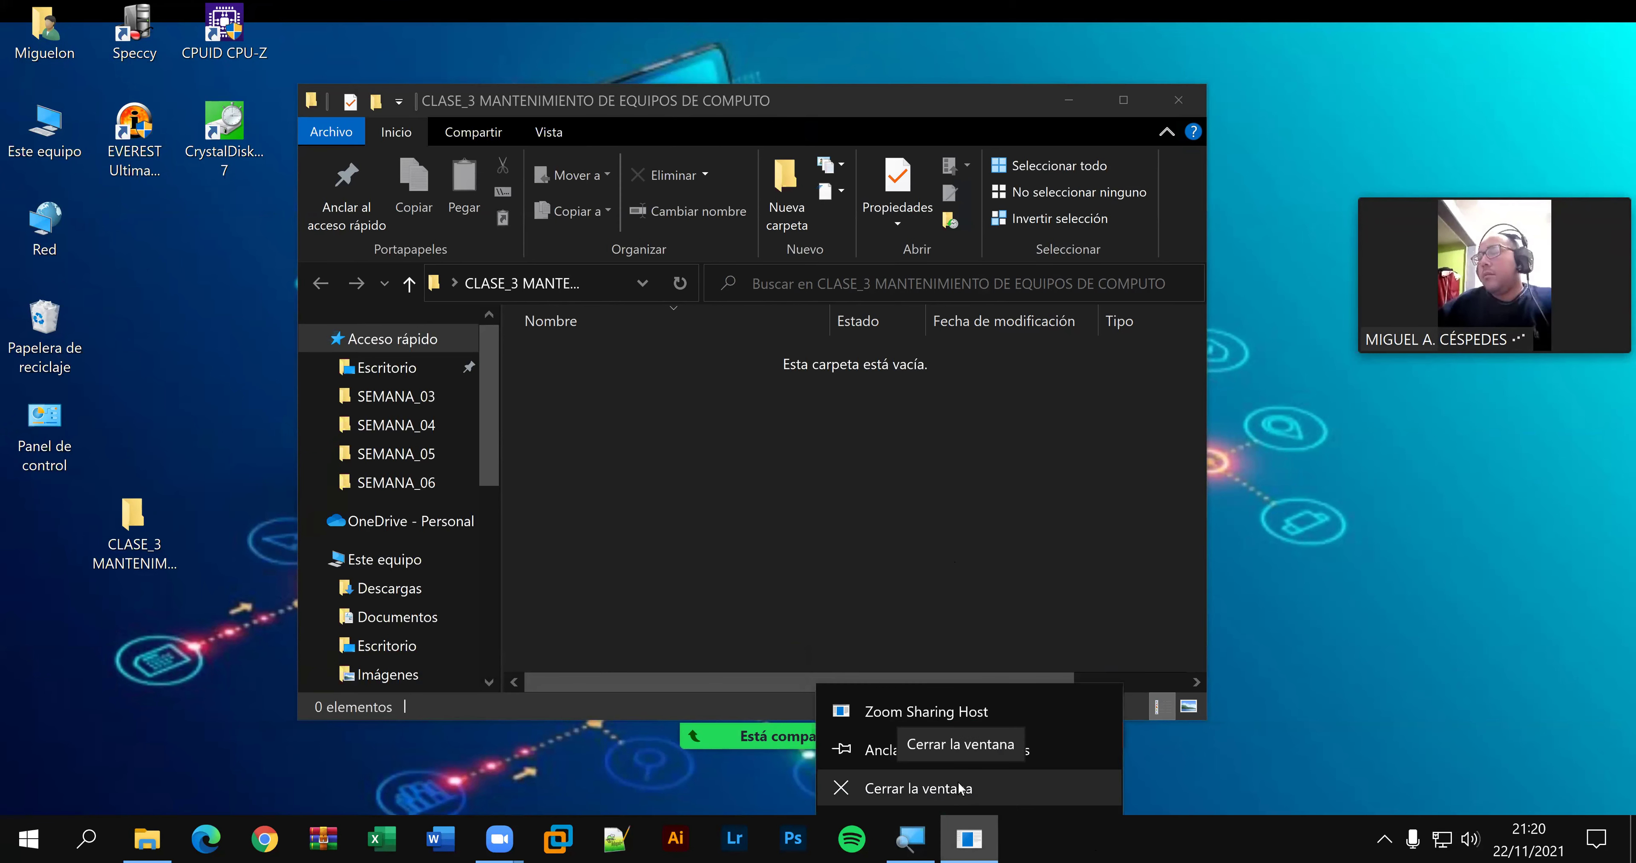
left_click(922, 831)
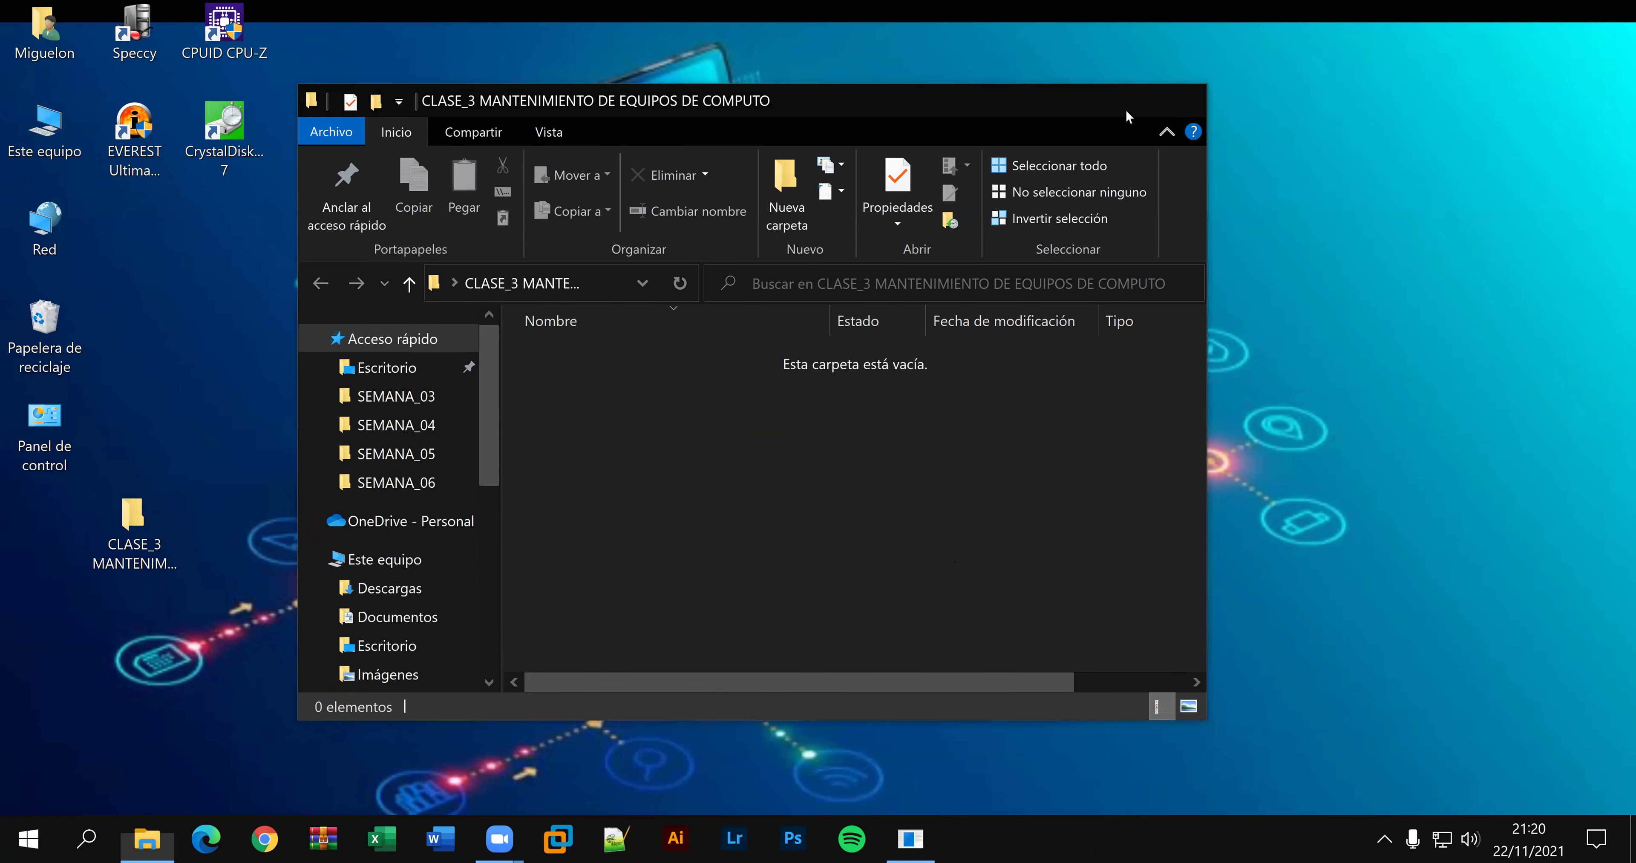
left_click(1178, 100)
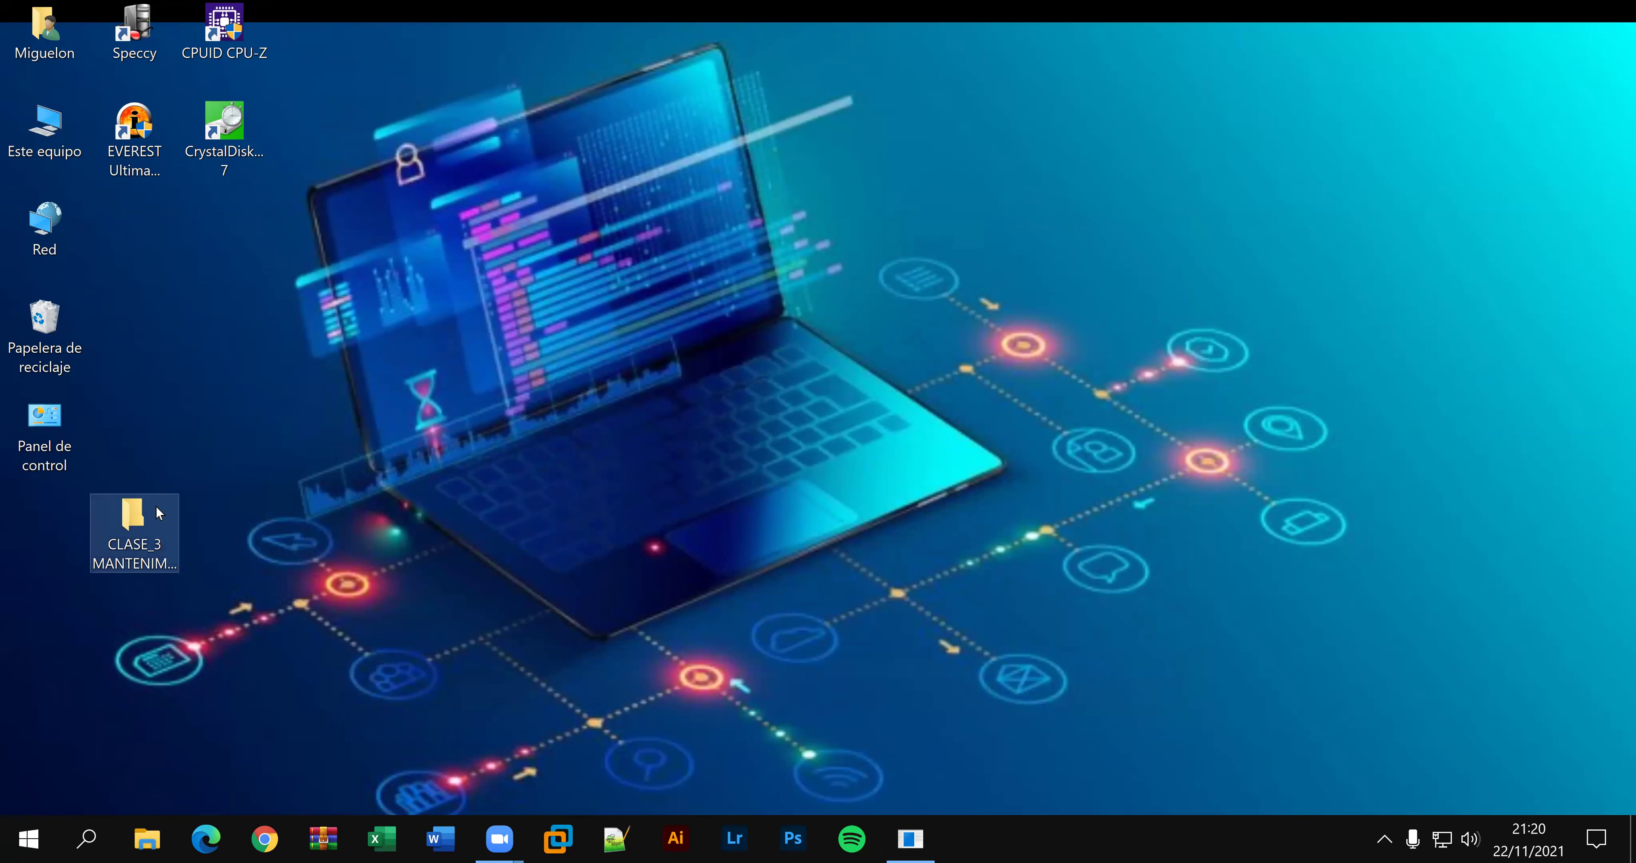
- Delete CLASE_3 with Eliminar, then use Vaciar Papelera de reciclaje and confirm Sí for the 4 items
right_click(129, 514)
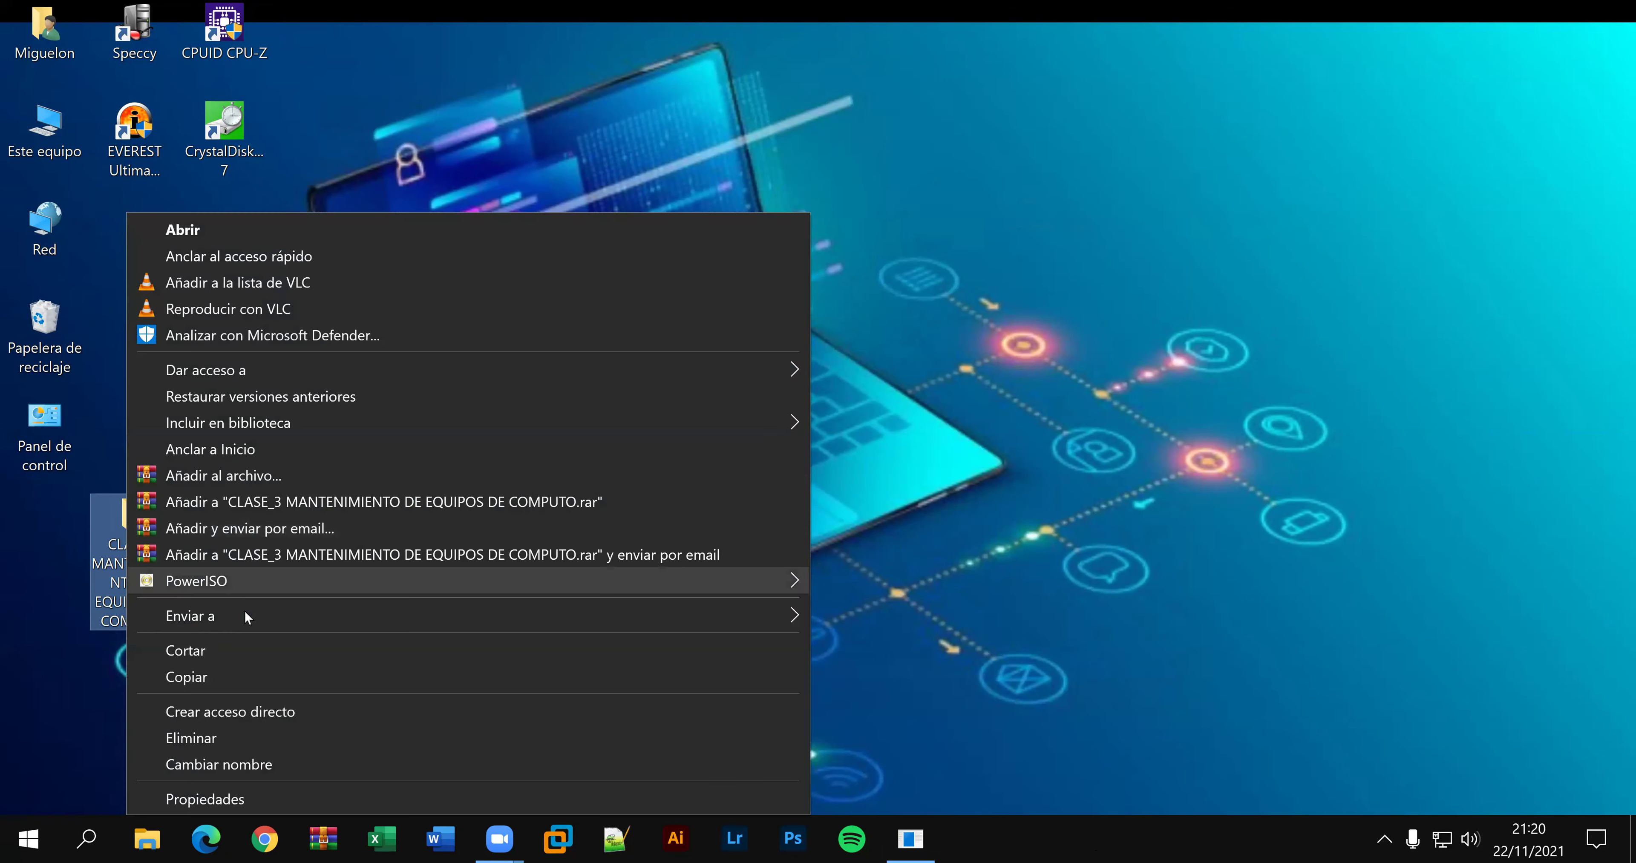
left_click(215, 738)
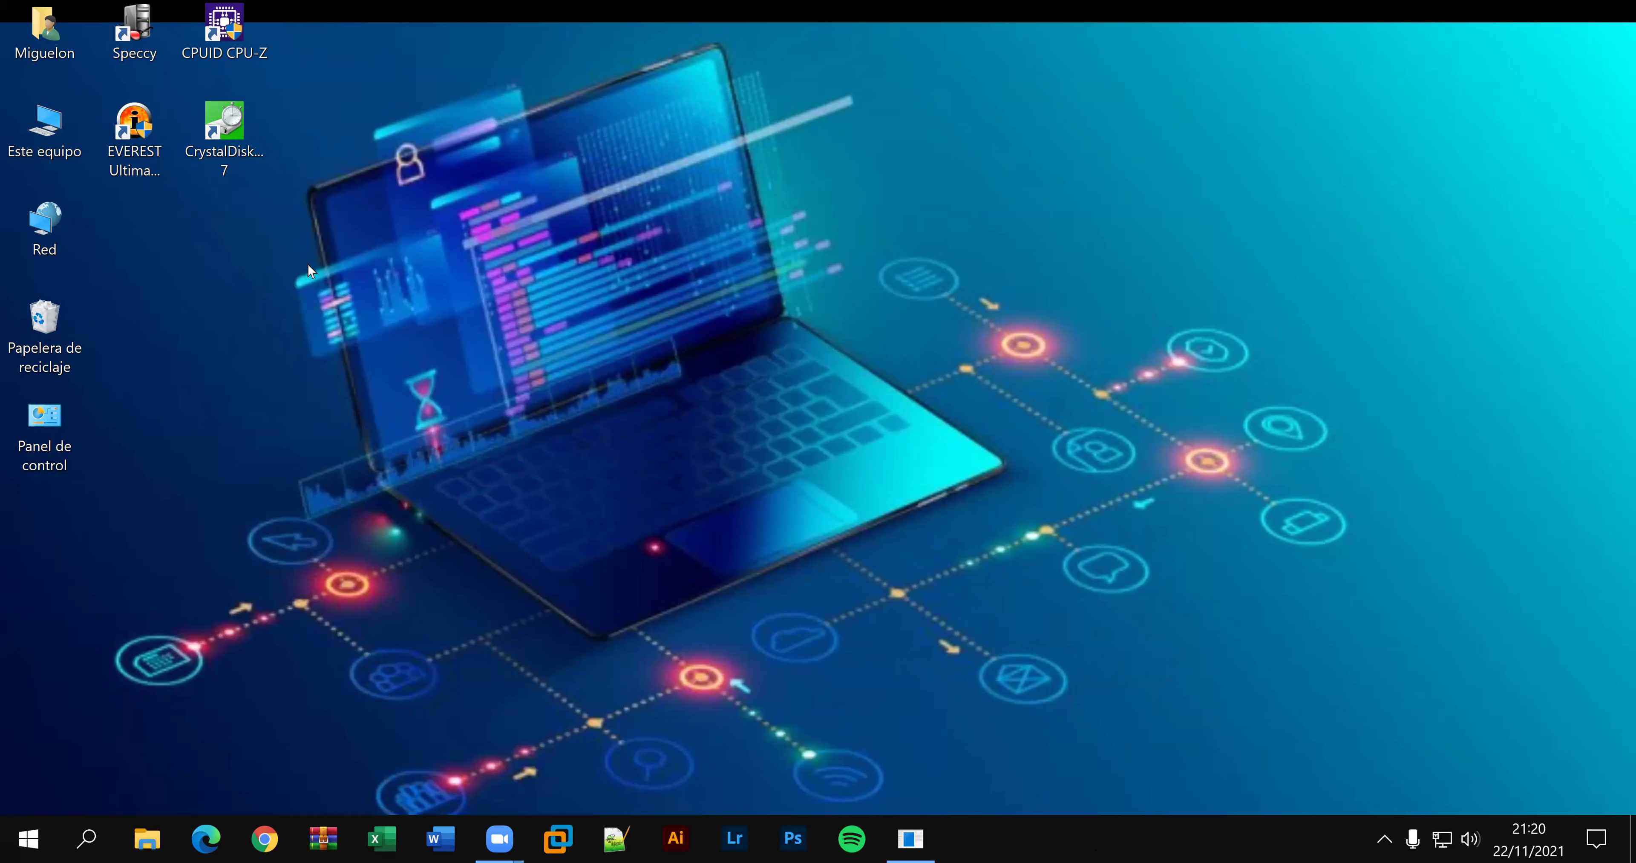
right_click(55, 311)
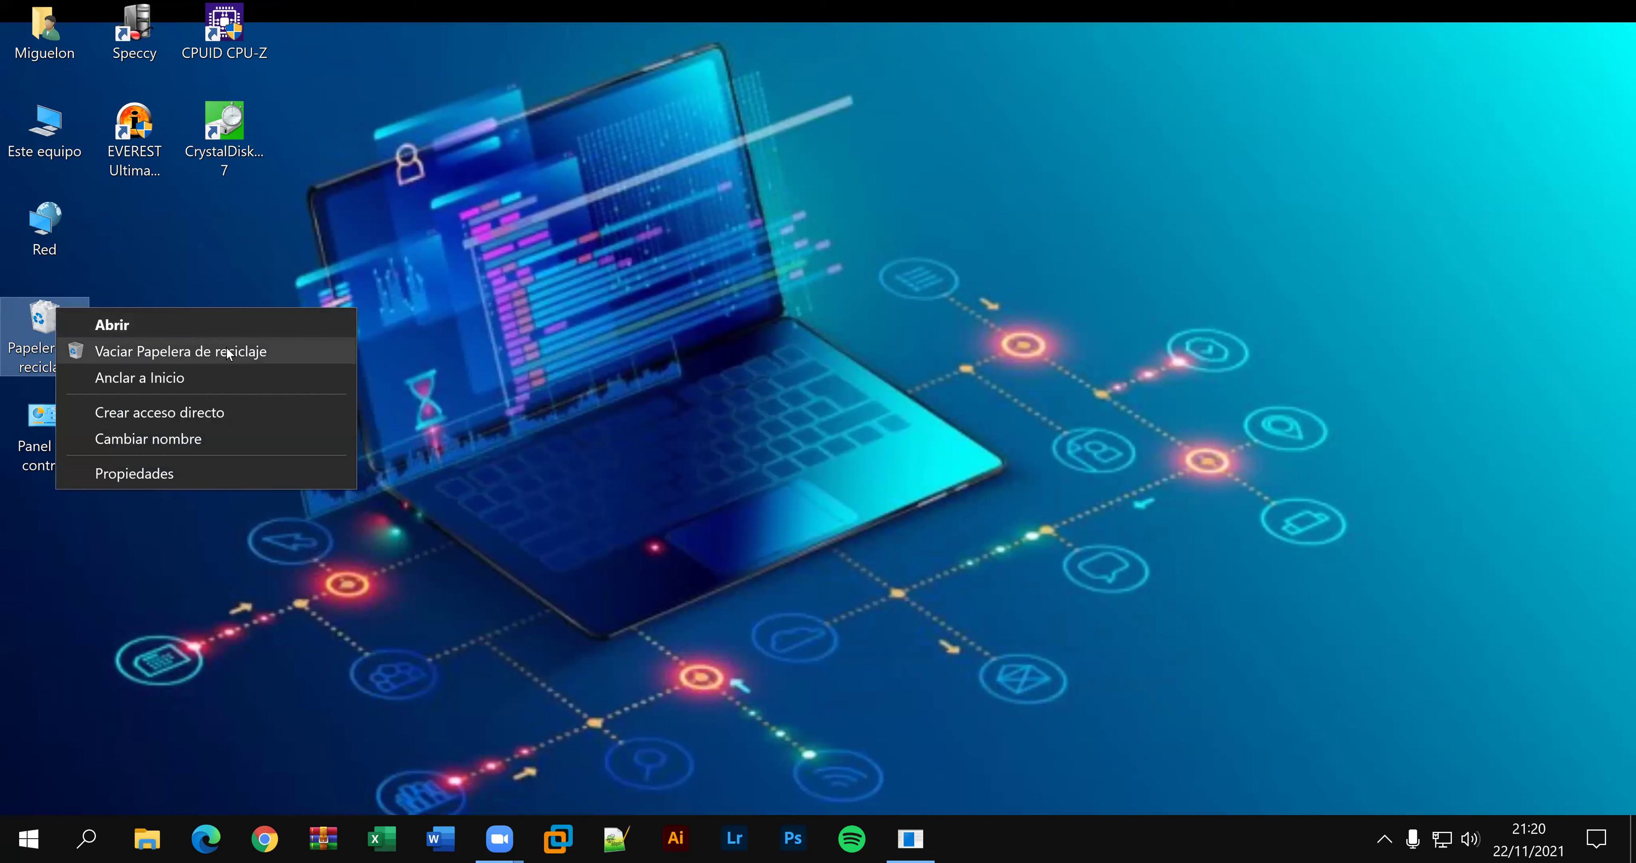
left_click(219, 351)
left_click(871, 459)
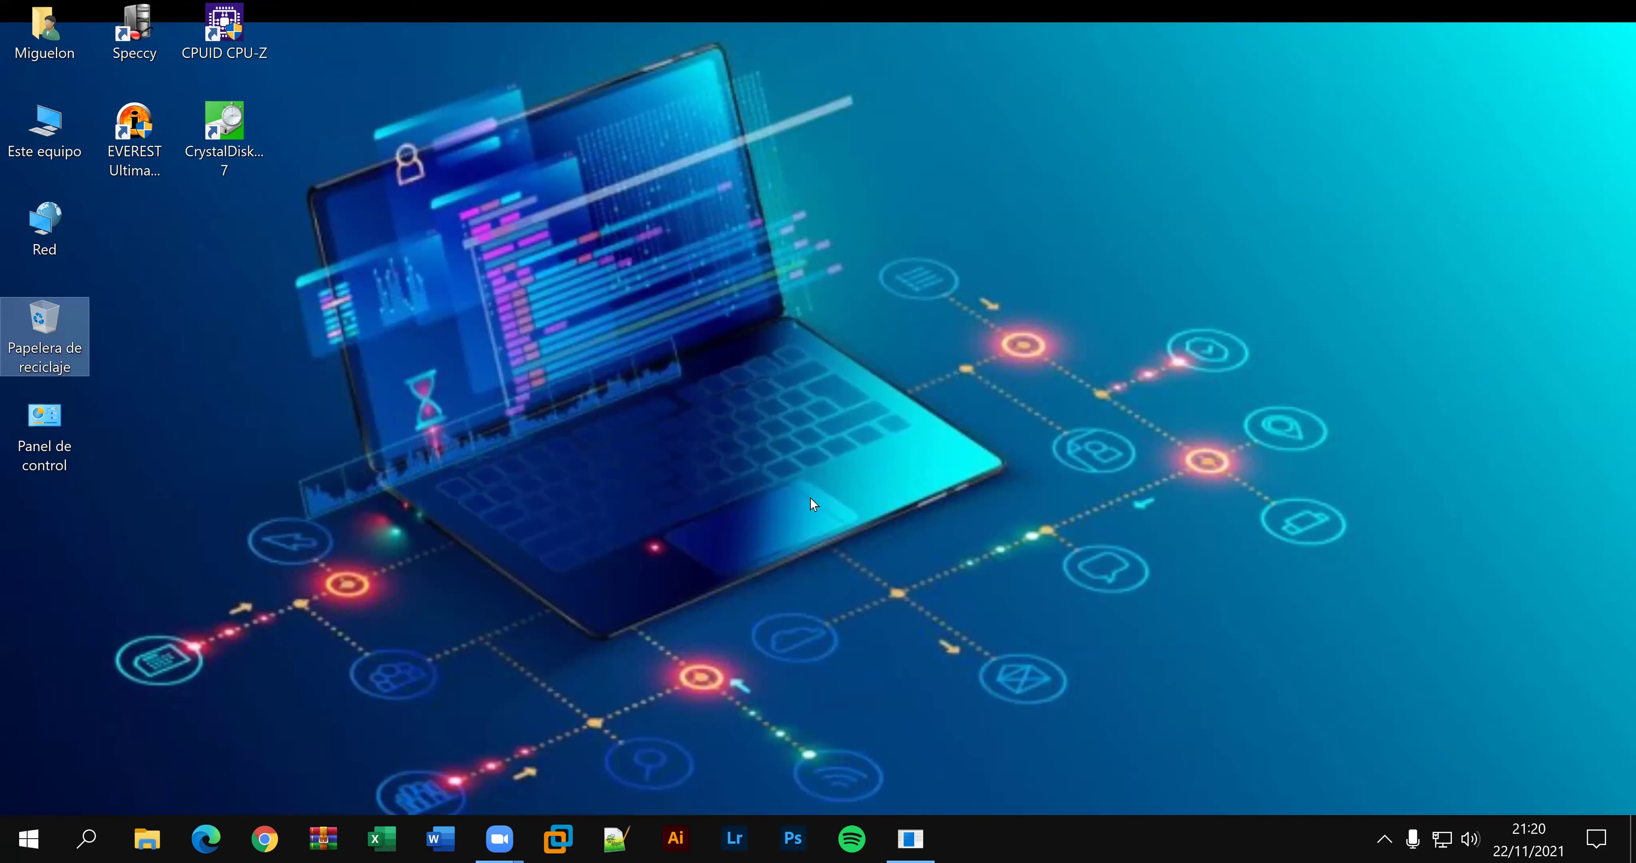
mouse_move(901, 840)
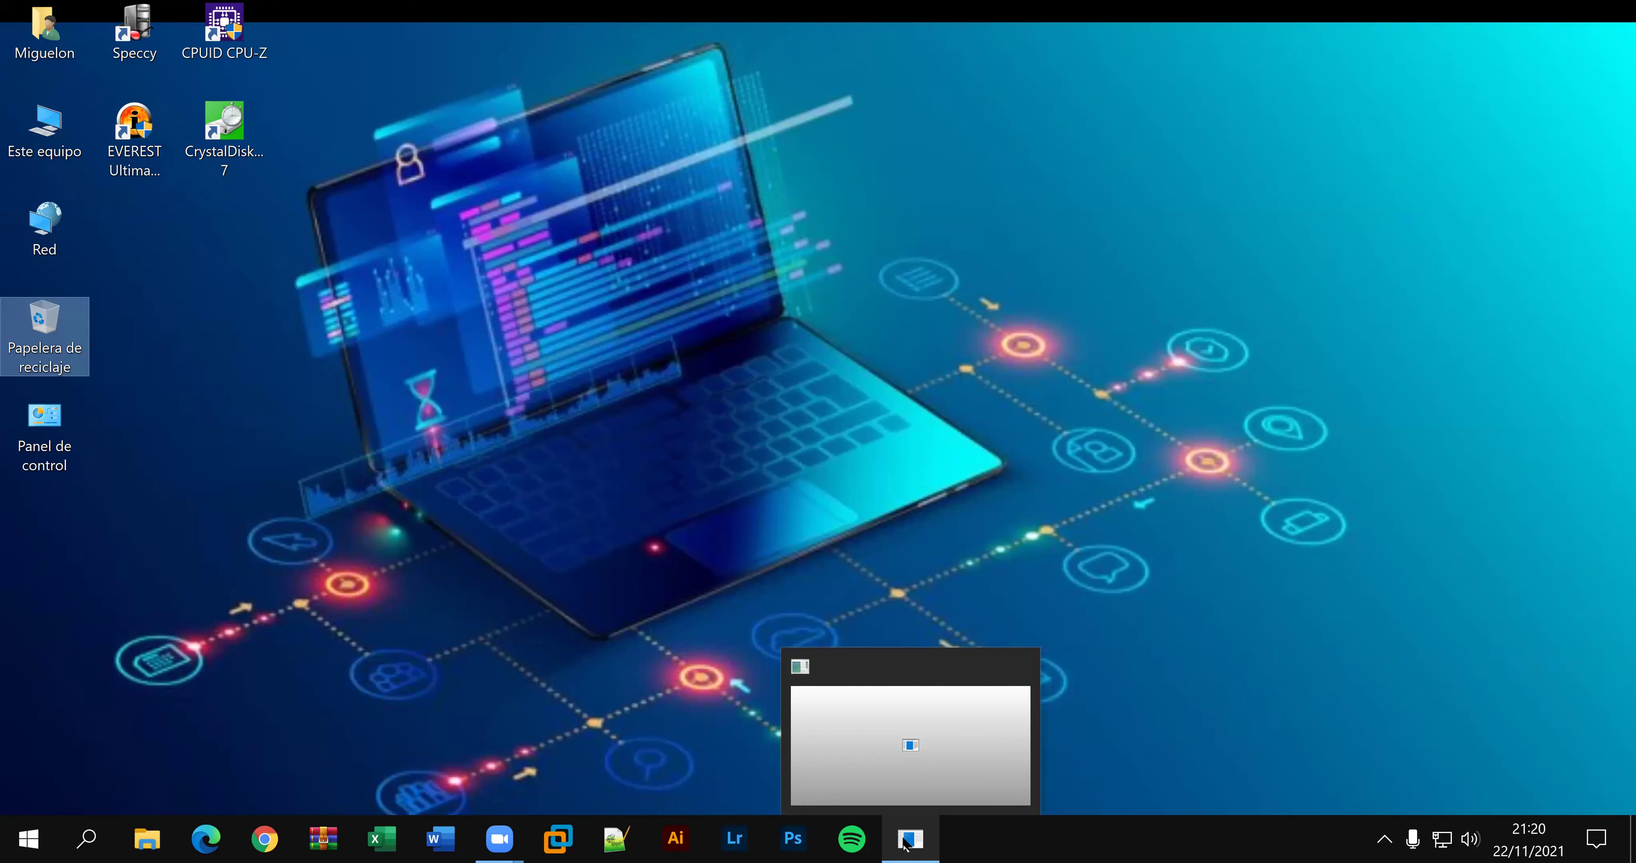
left_click(620, 494)
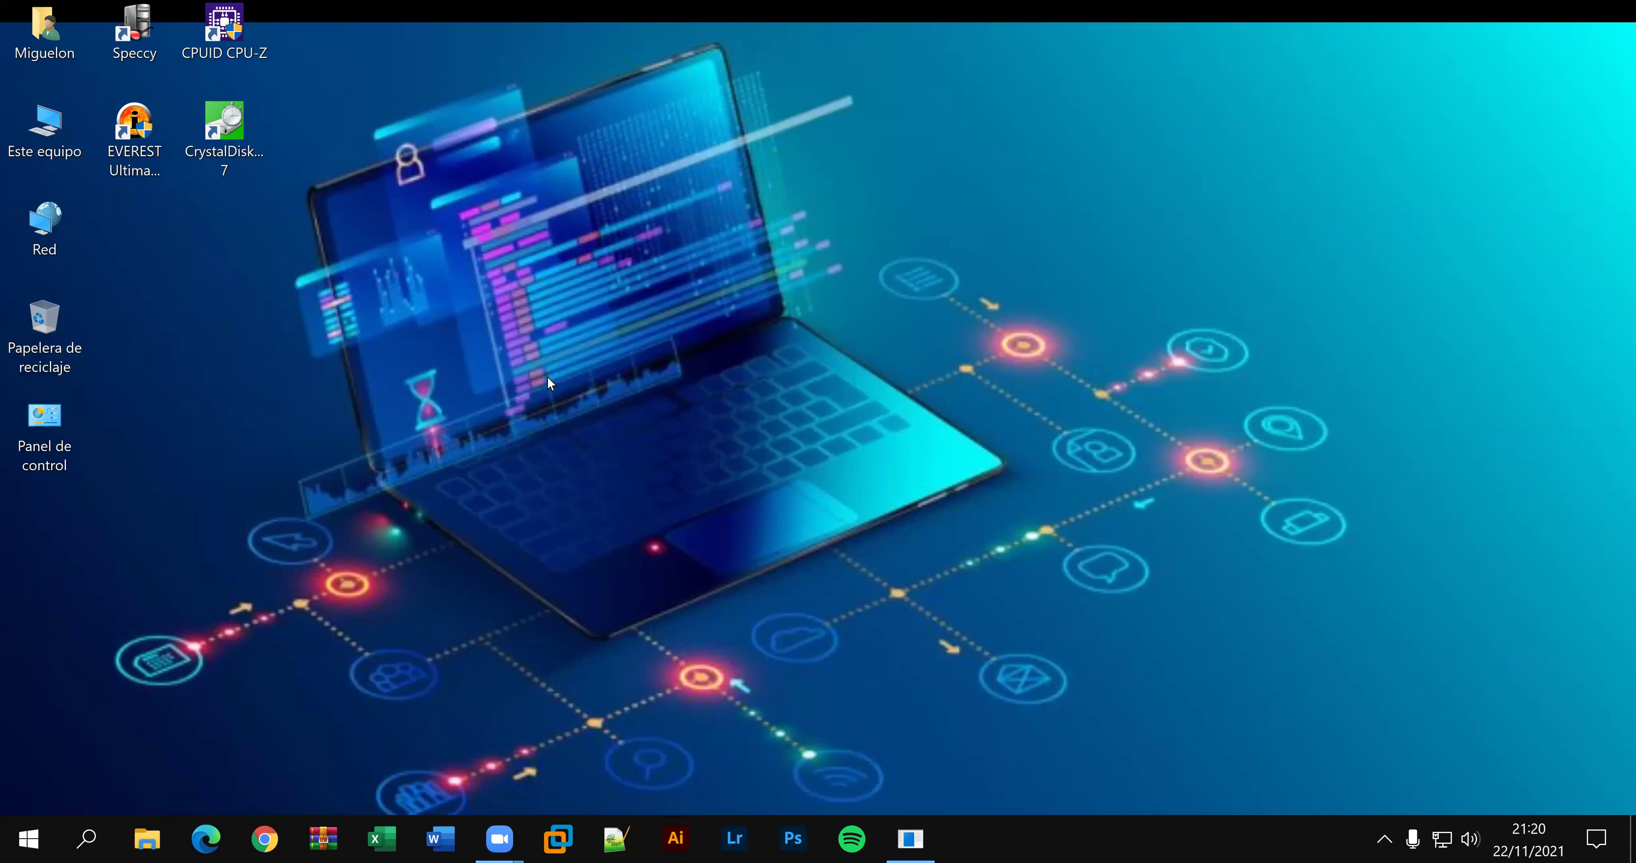
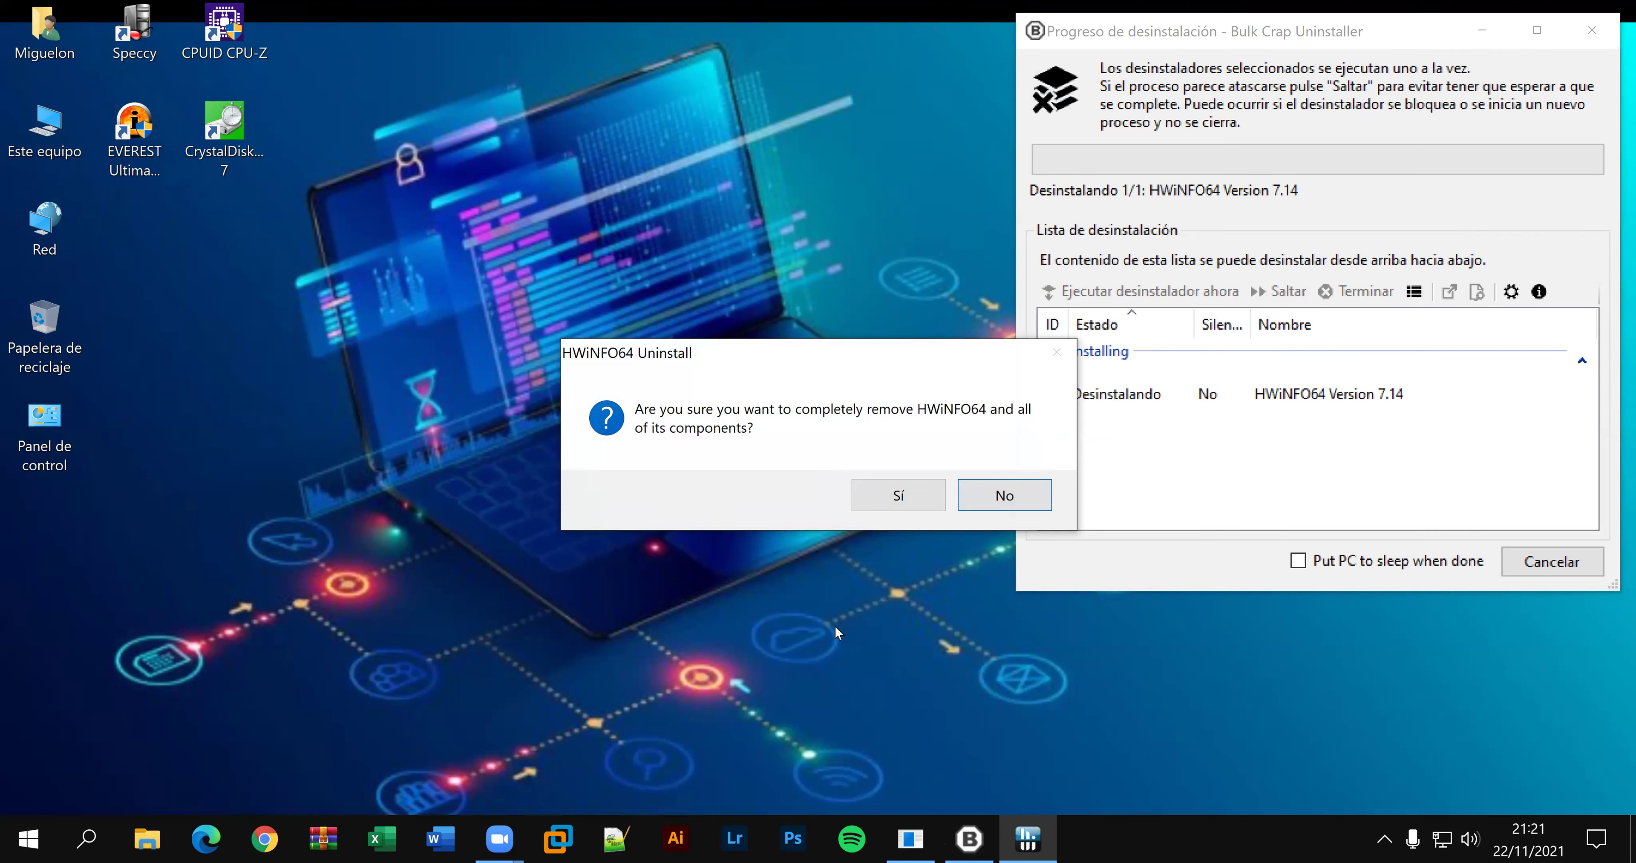
- Confirm HWiNFO64's complete removal, dismiss the success message and close the progress window
left_click(905, 500)
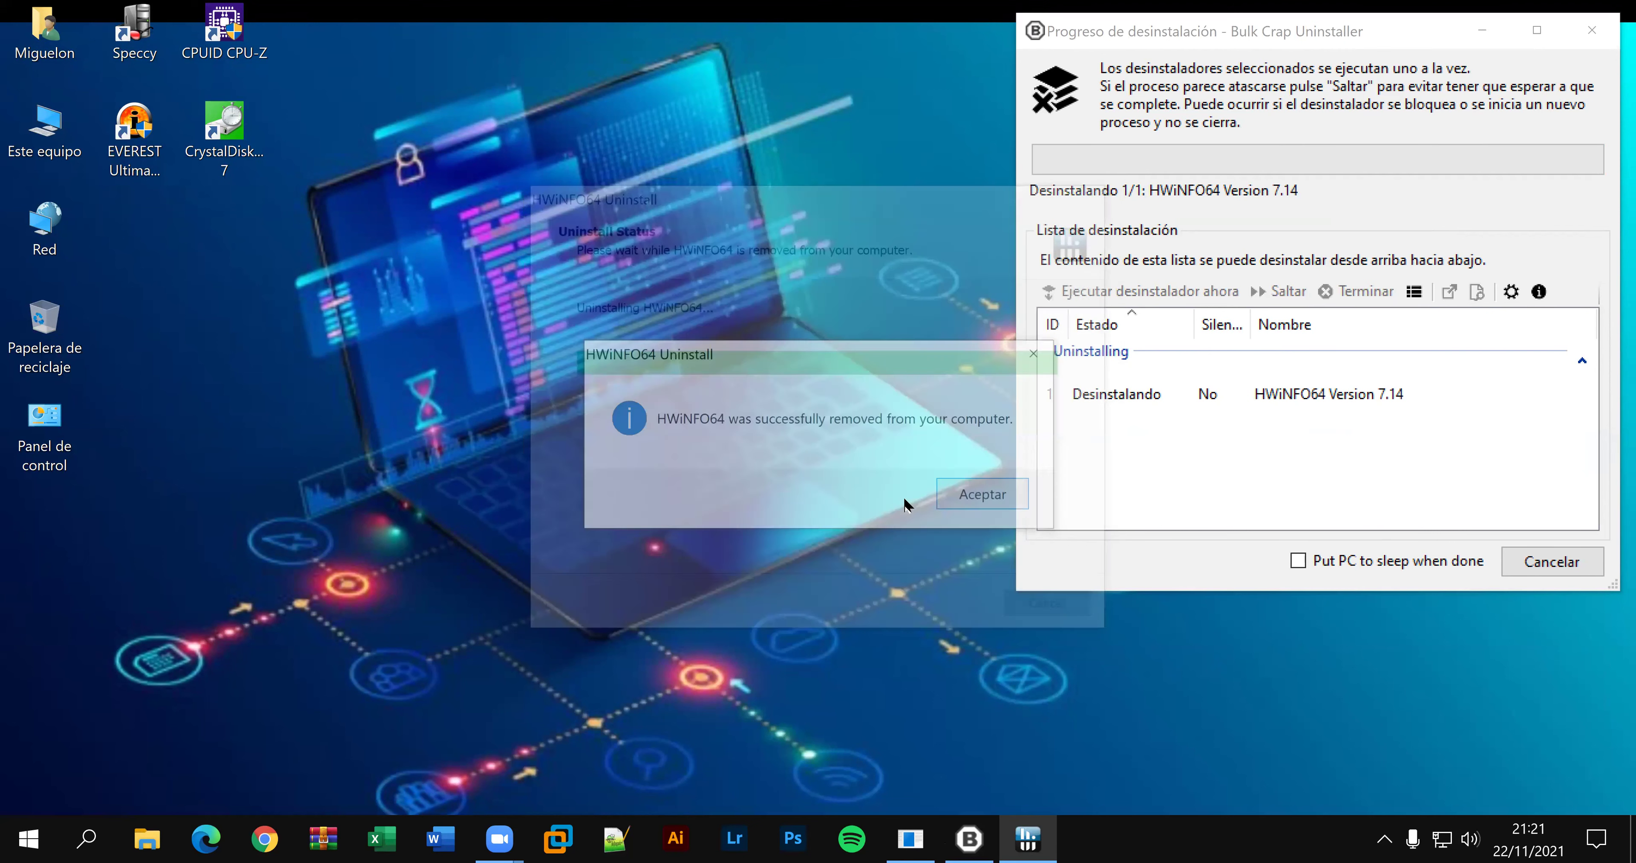
left_click(962, 497)
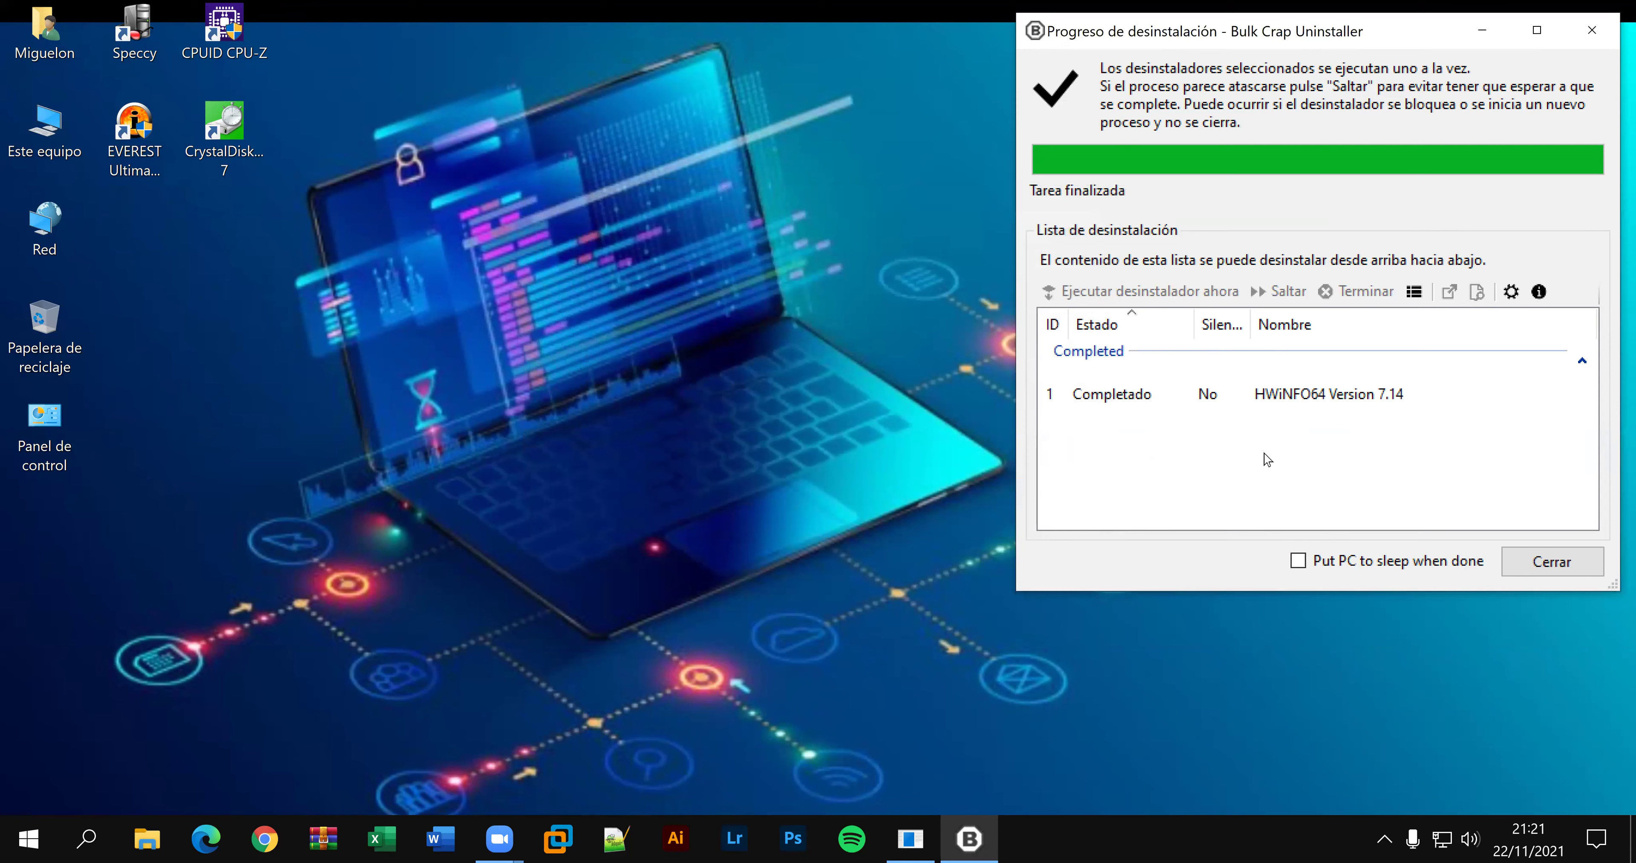
left_click(1560, 569)
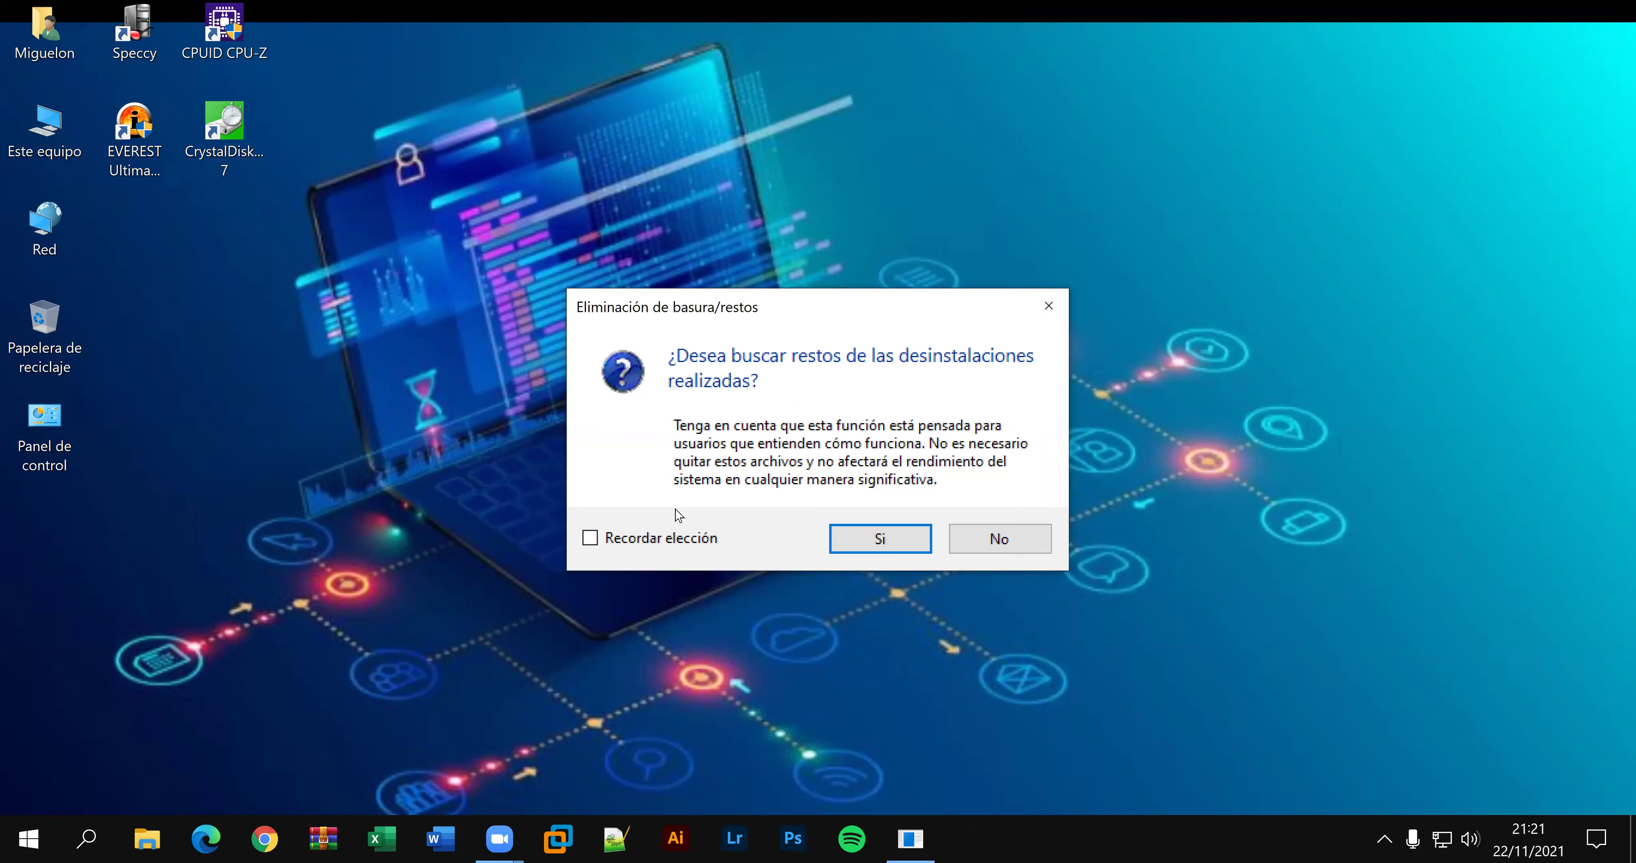
- Search for leftovers with the choice remembered, and delete all four, including the HWiNFO64 registry key
left_click(643, 541)
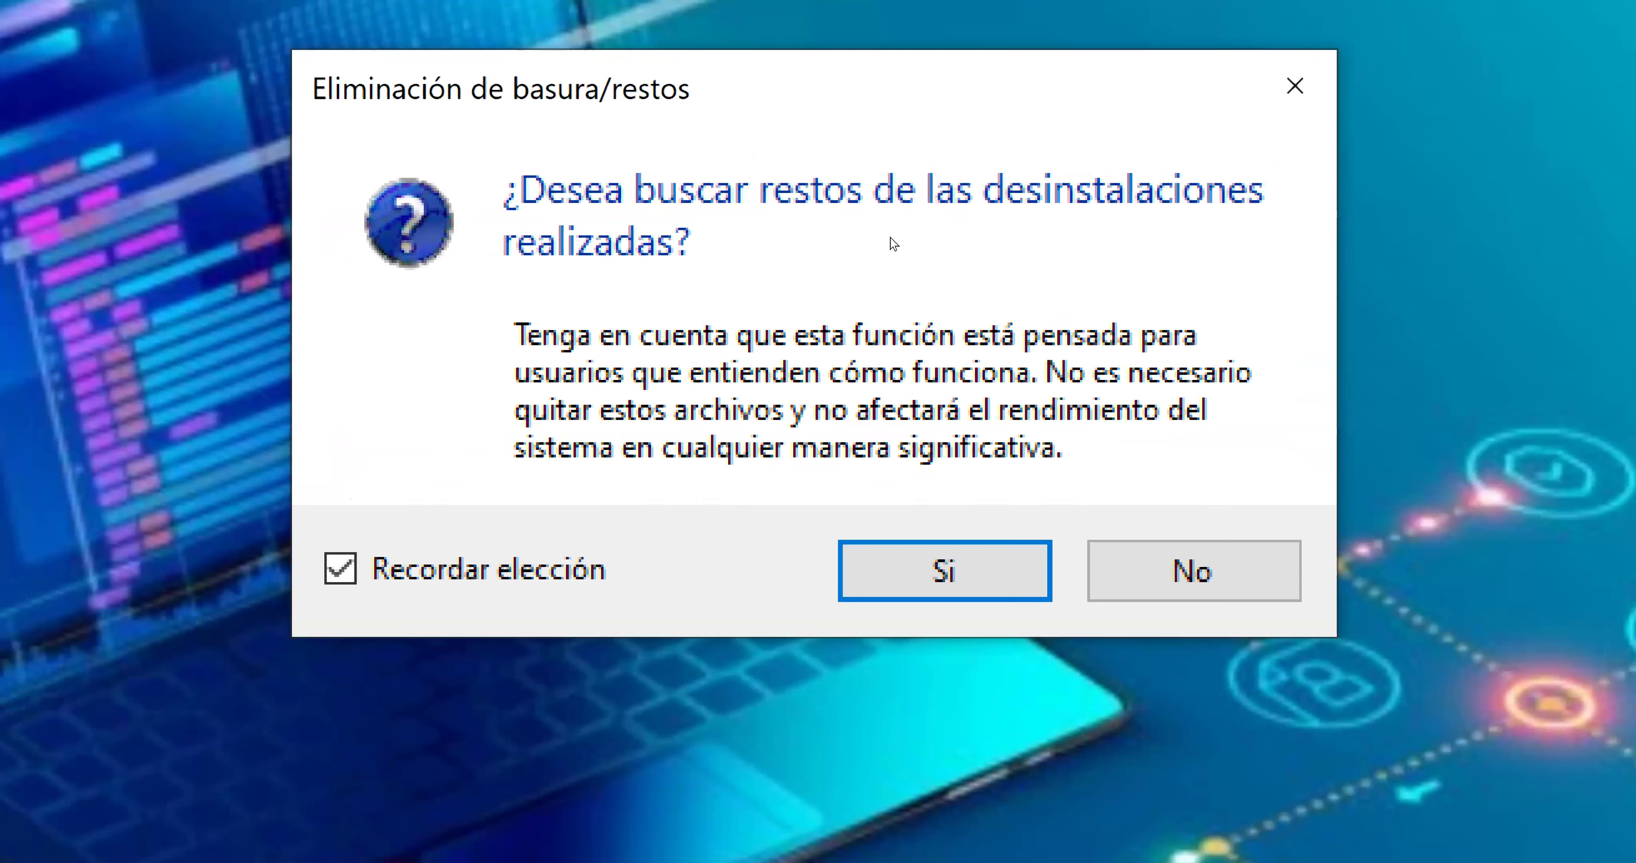
key("Return")
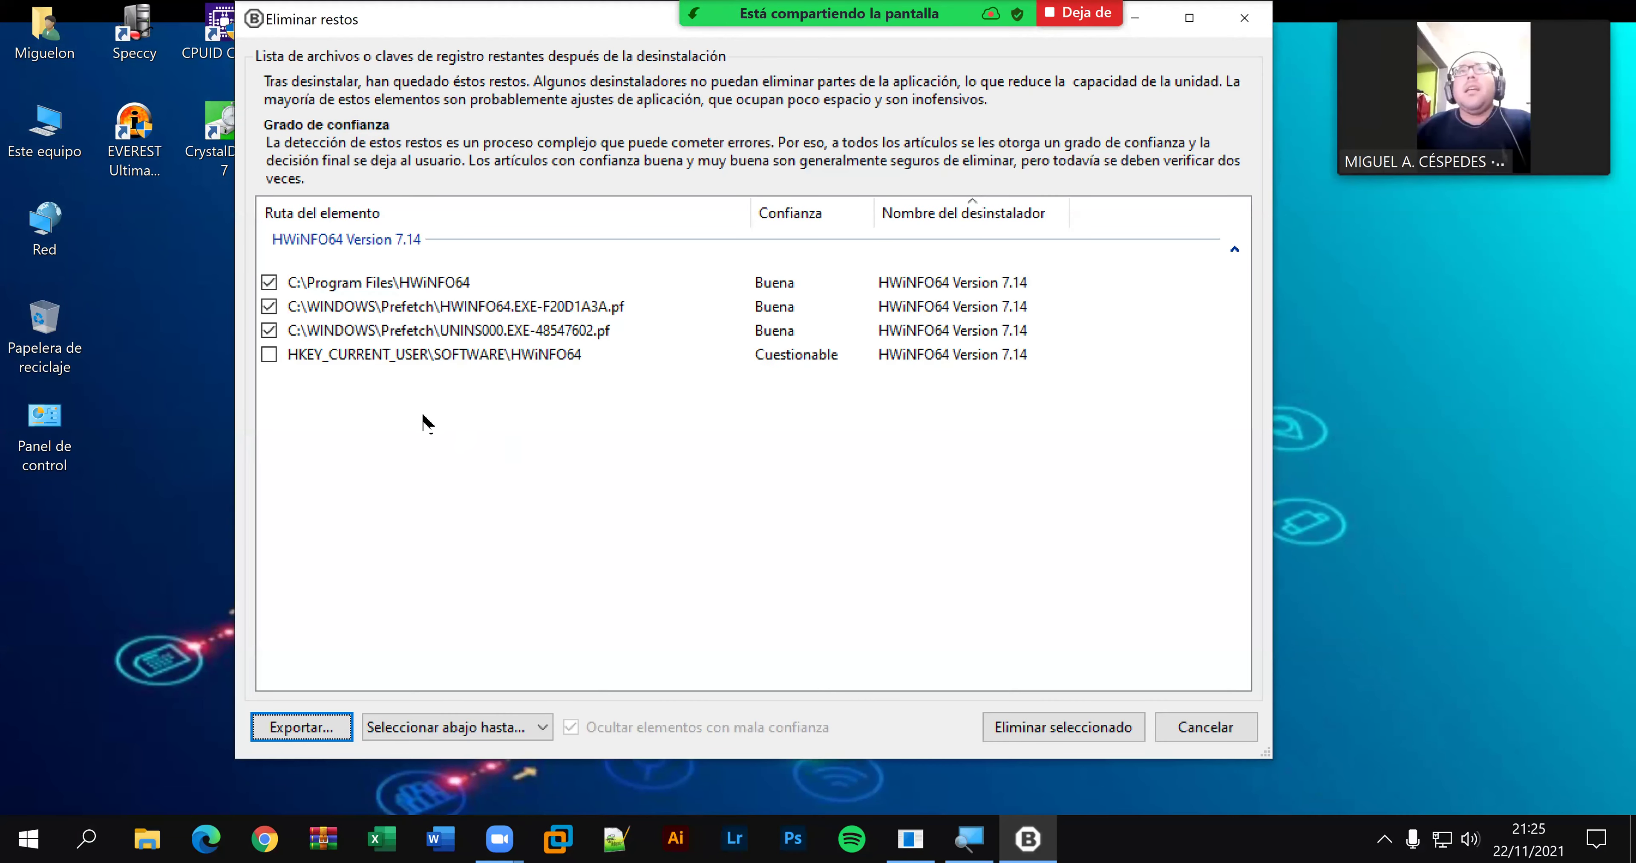
left_click(334, 361)
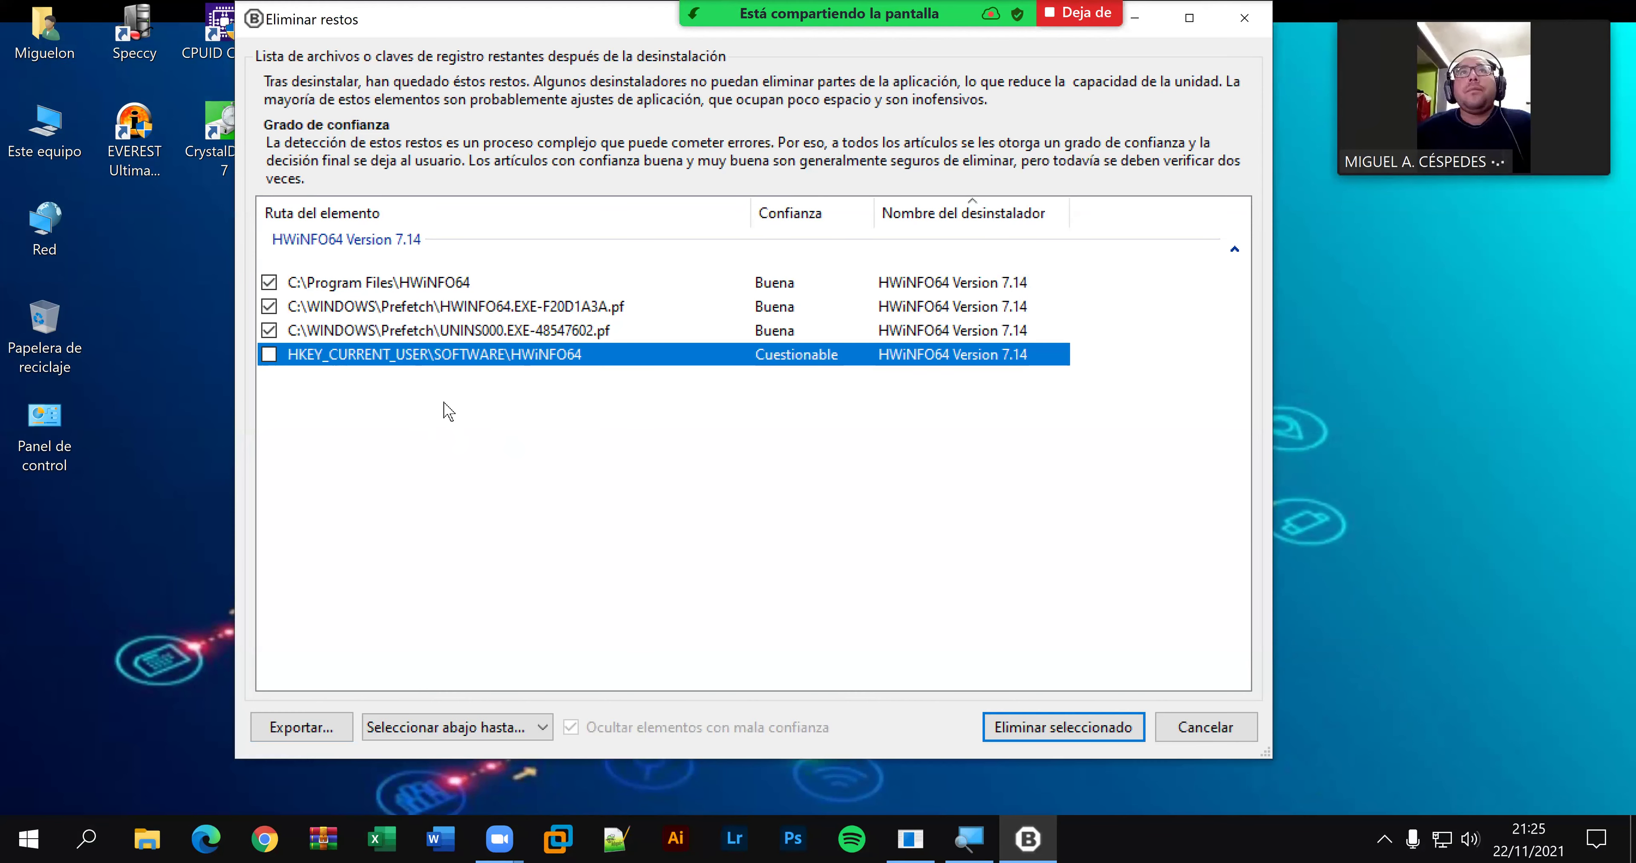
left_click(270, 354)
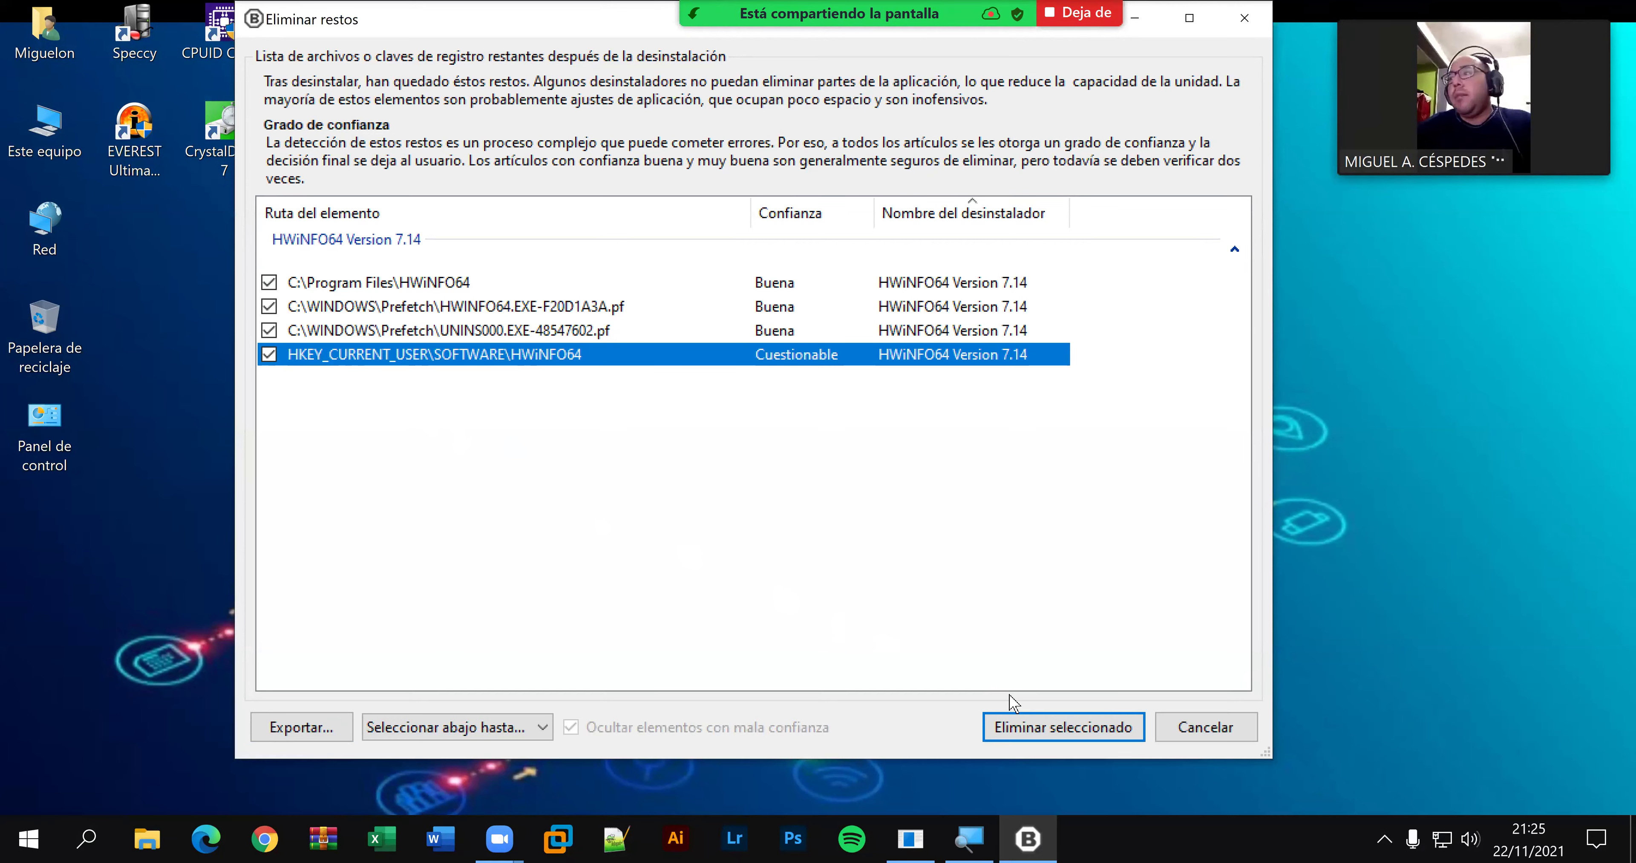
left_click(1065, 724)
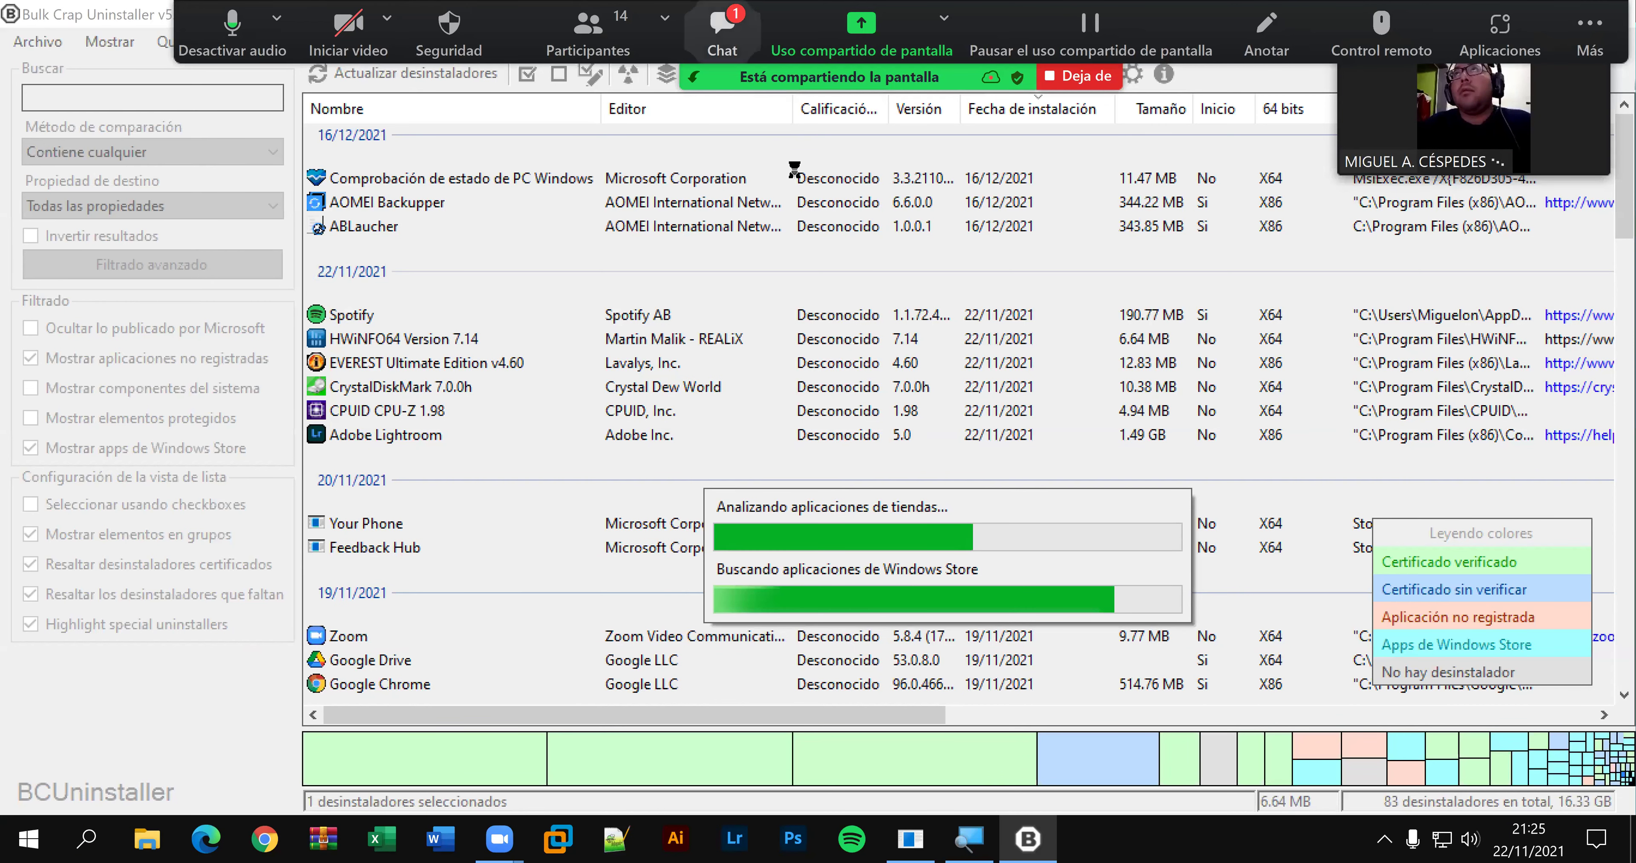
- Launch the EVEREST Ultimate Edition v4.60 uninstall through BCU's wizard with default settings
key("alt+h")
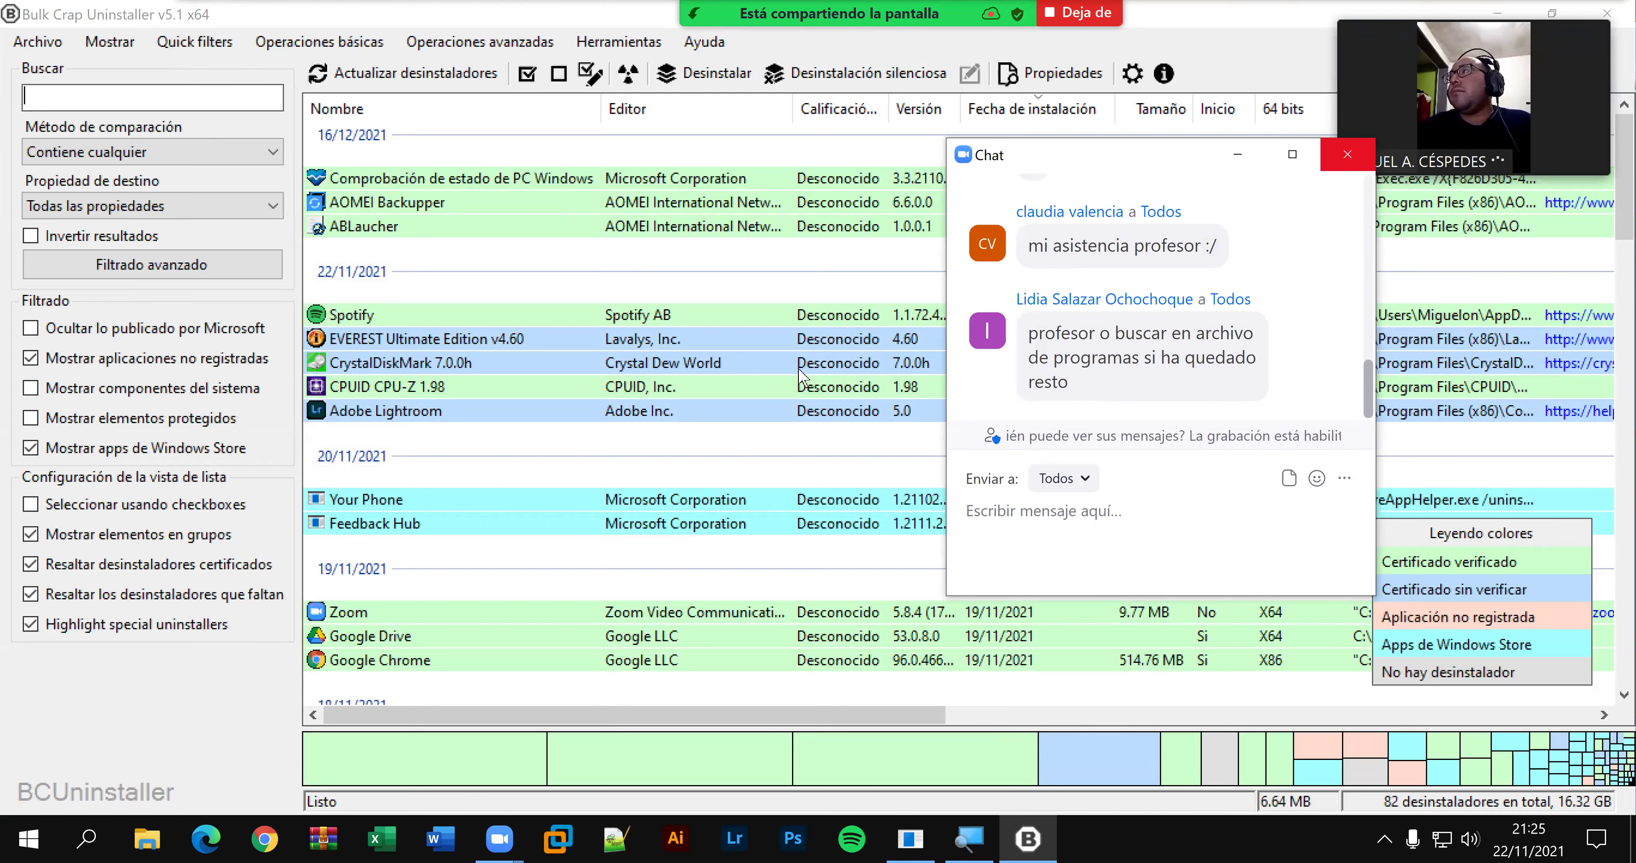
right_click(464, 340)
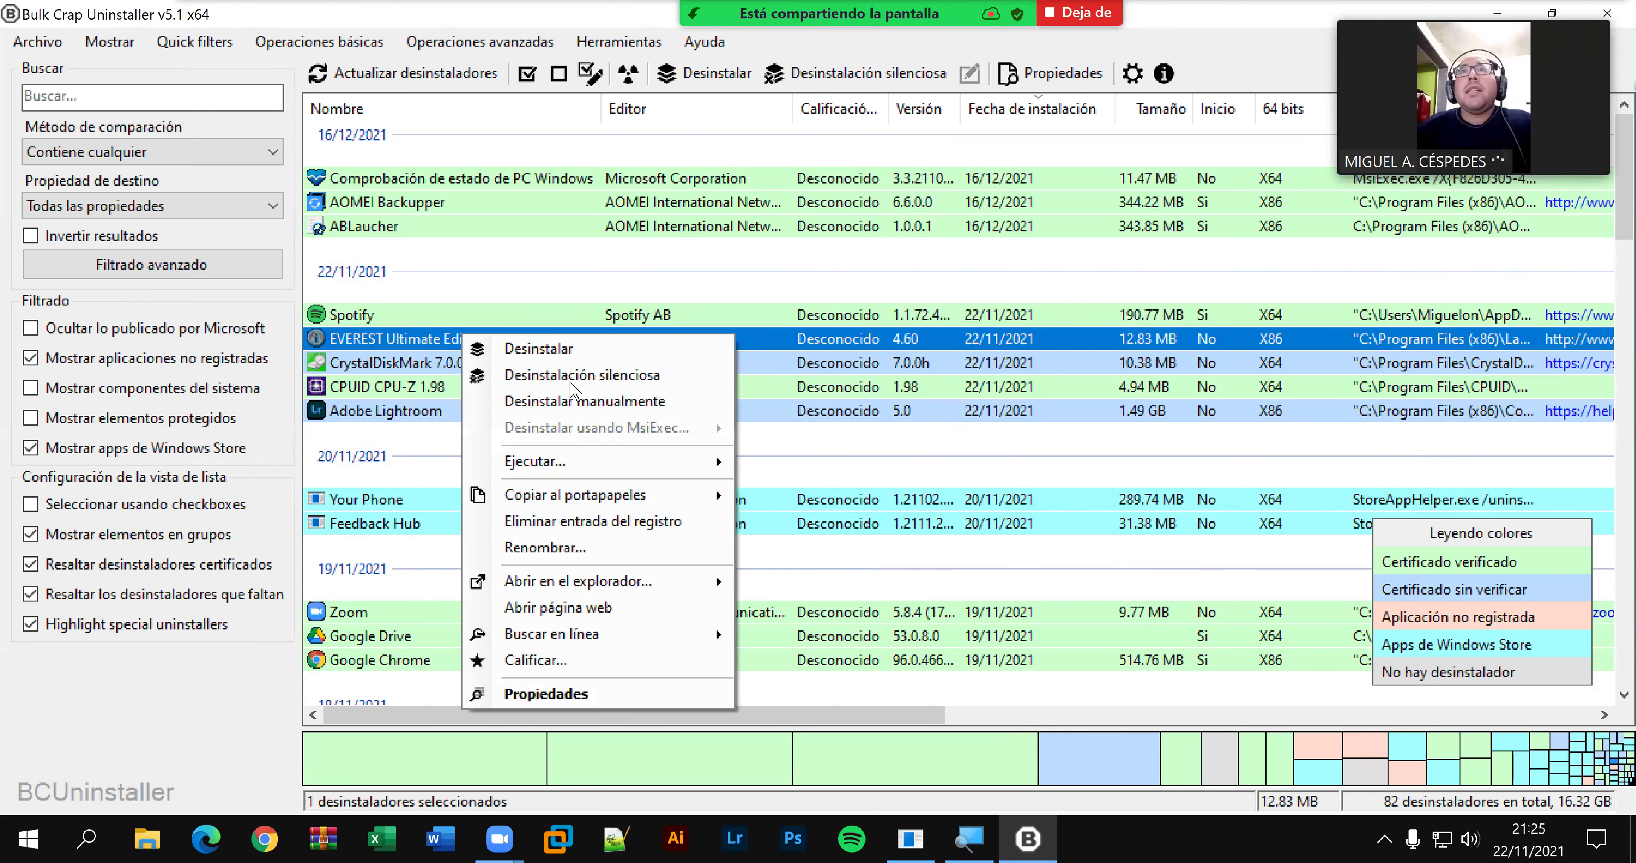
left_click(588, 350)
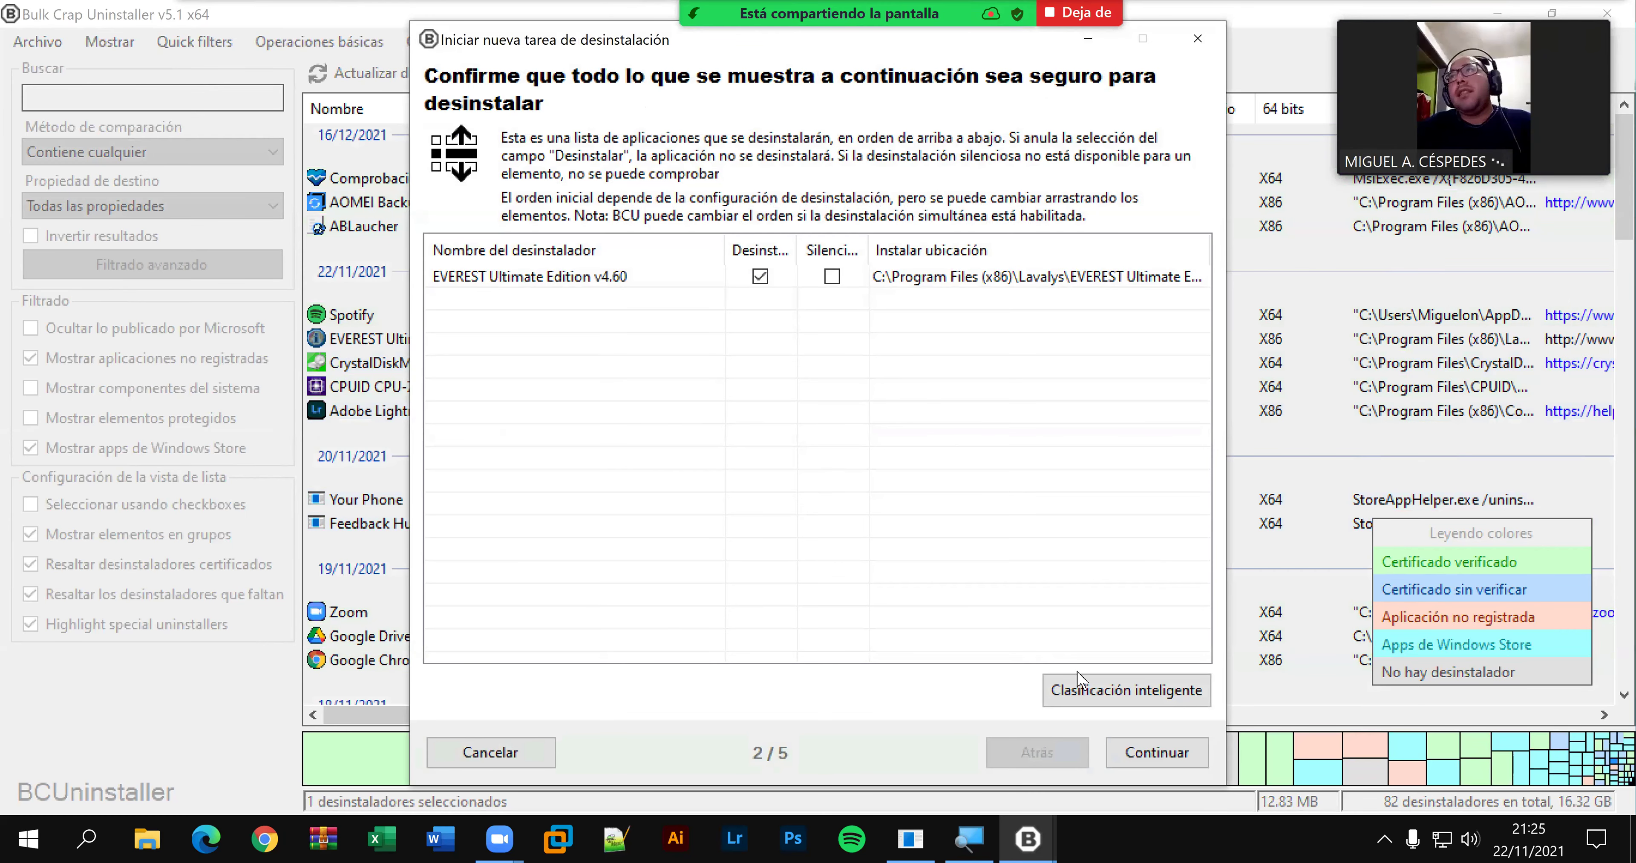
left_click(1154, 749)
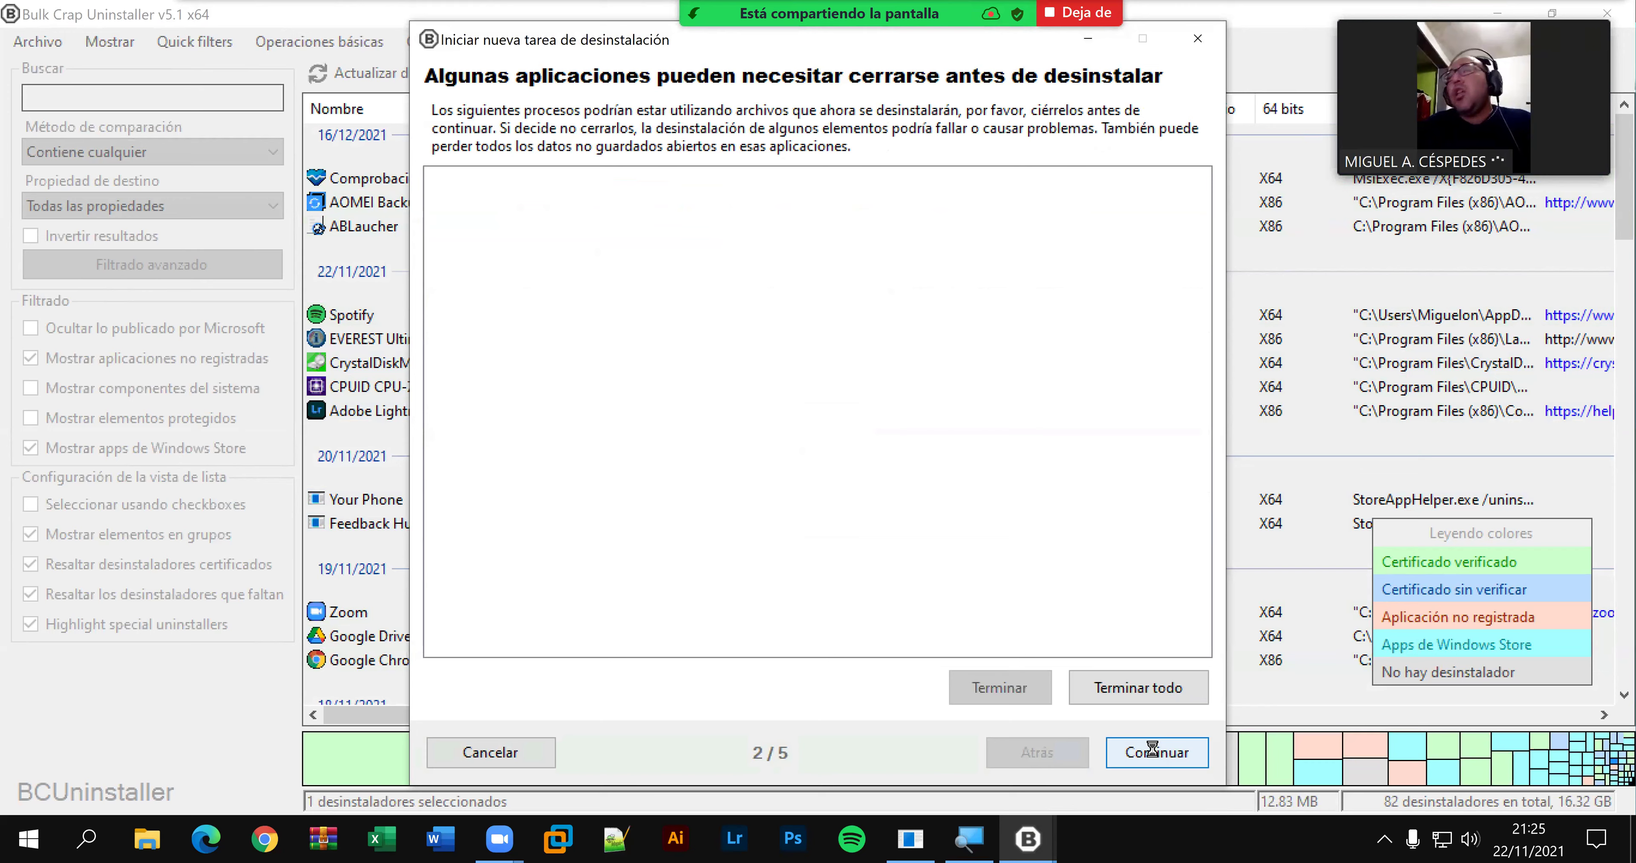
left_click(1131, 751)
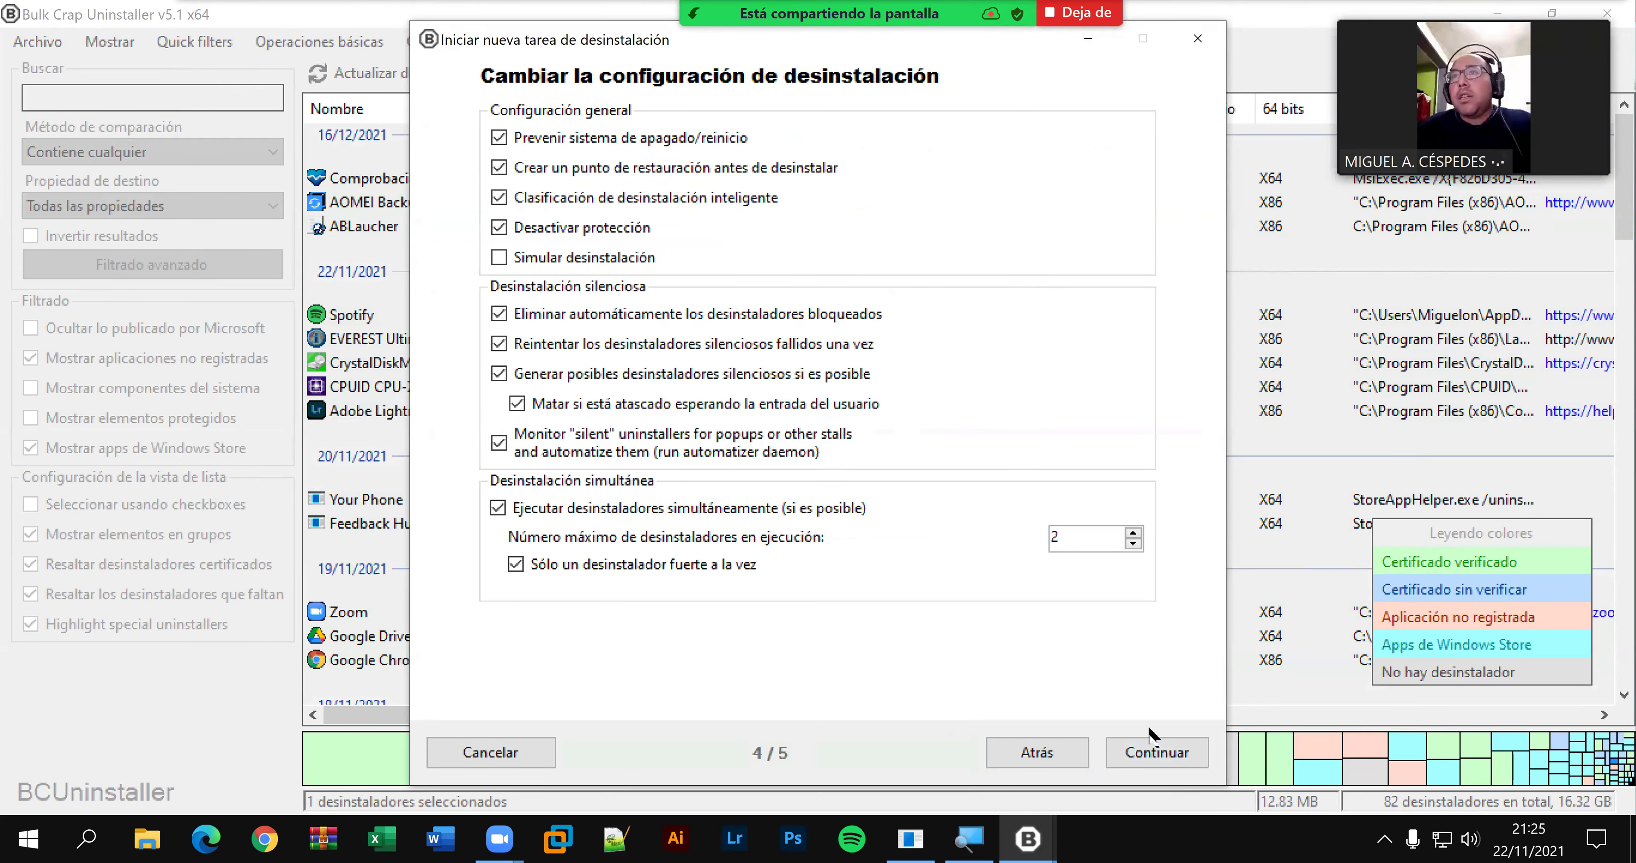
left_click(1188, 760)
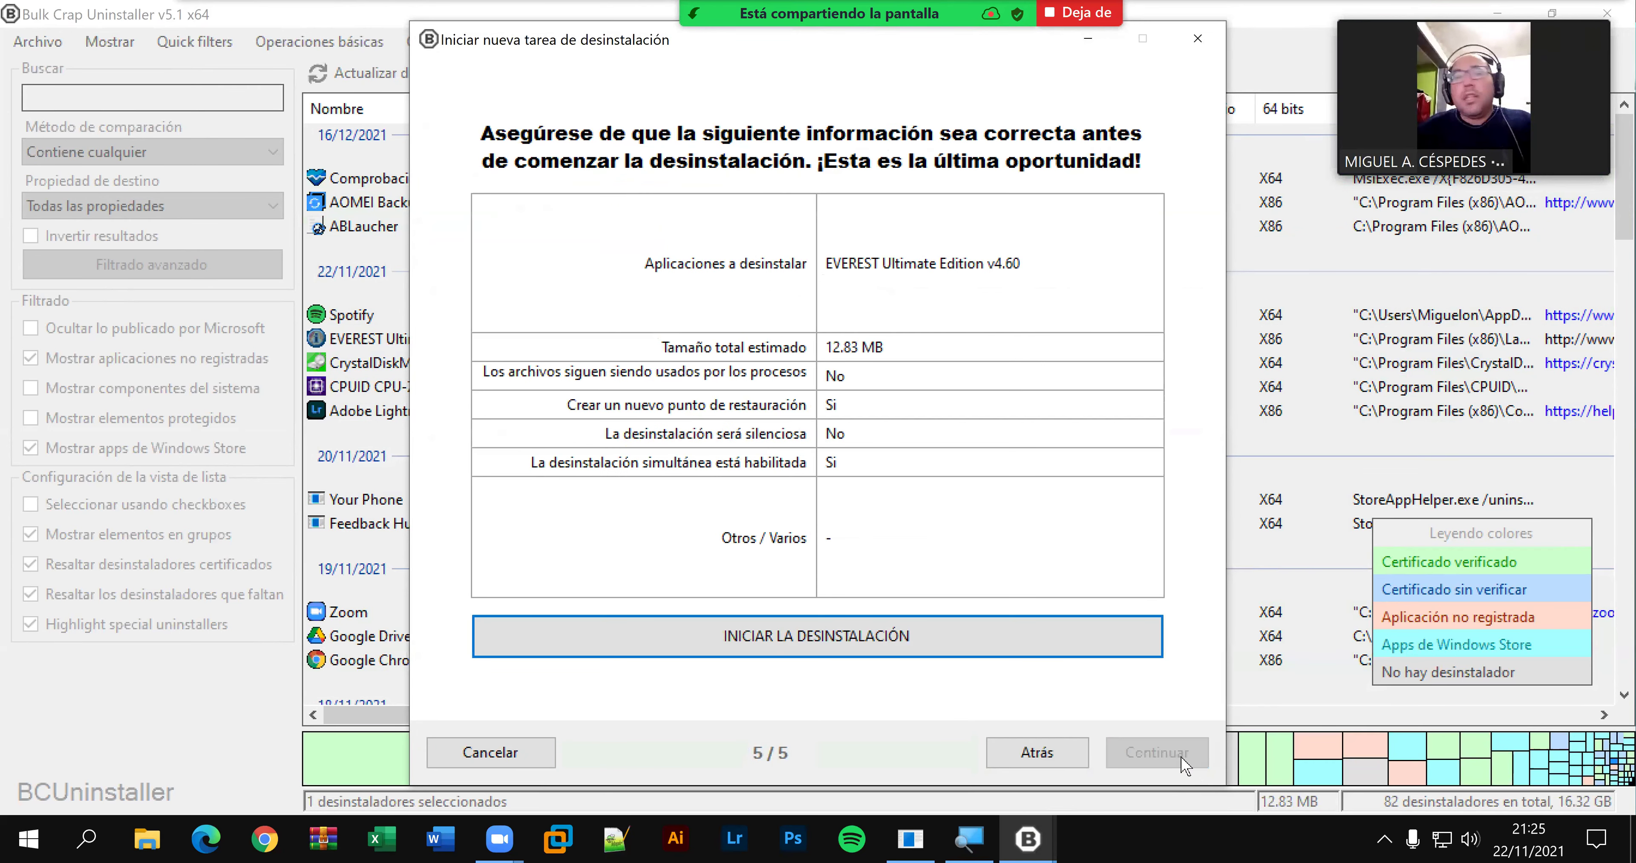
left_click(918, 652)
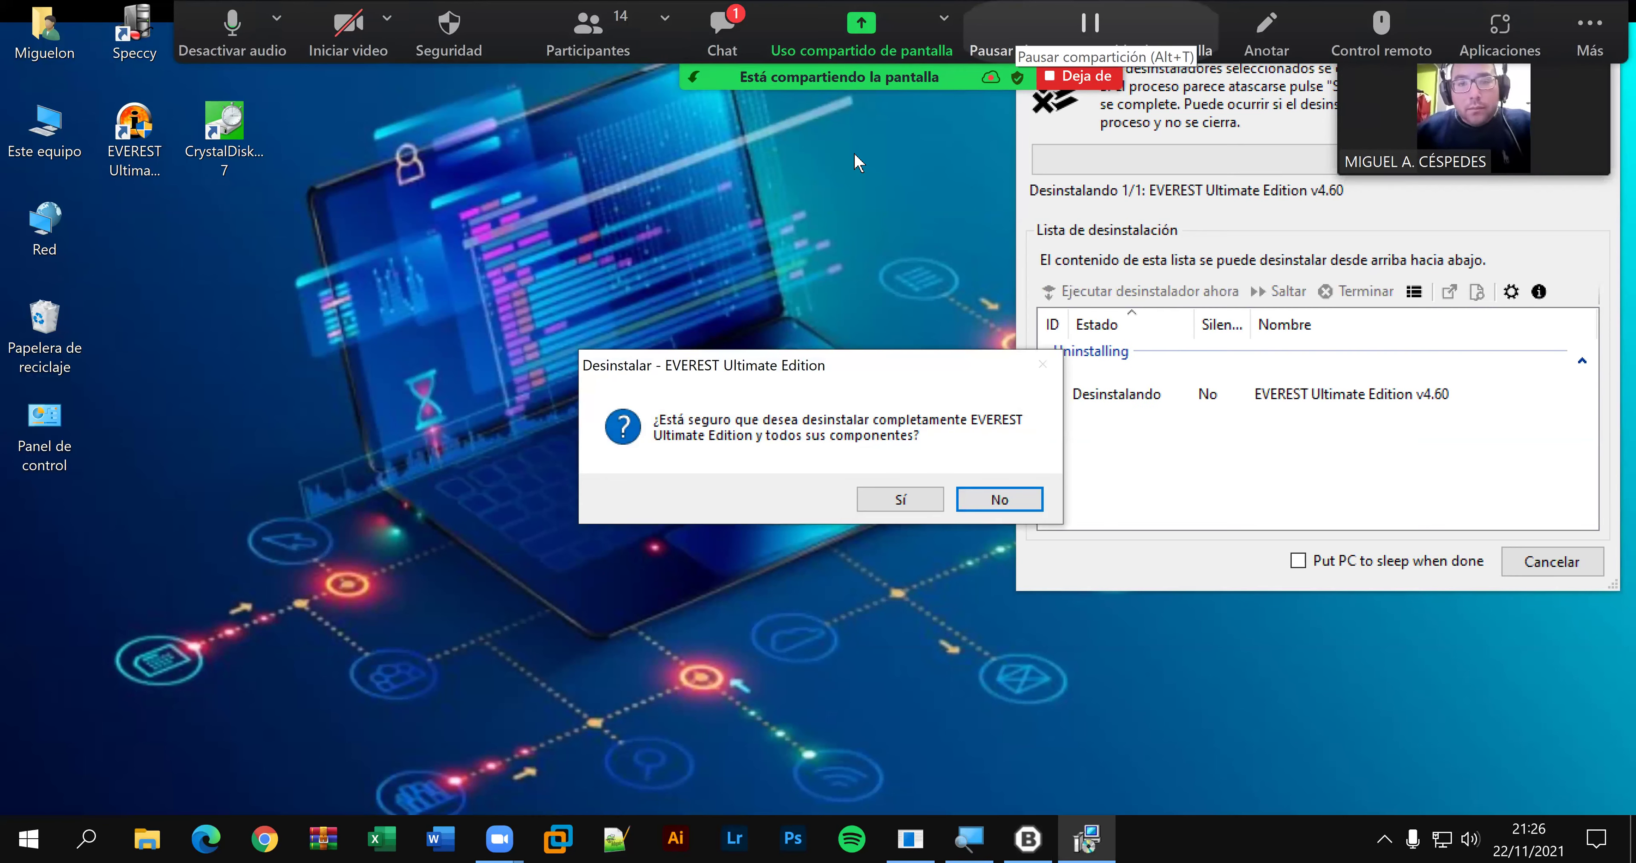
- Confirm EVEREST's complete removal, close the progress window and delete its four leftovers
left_click(898, 503)
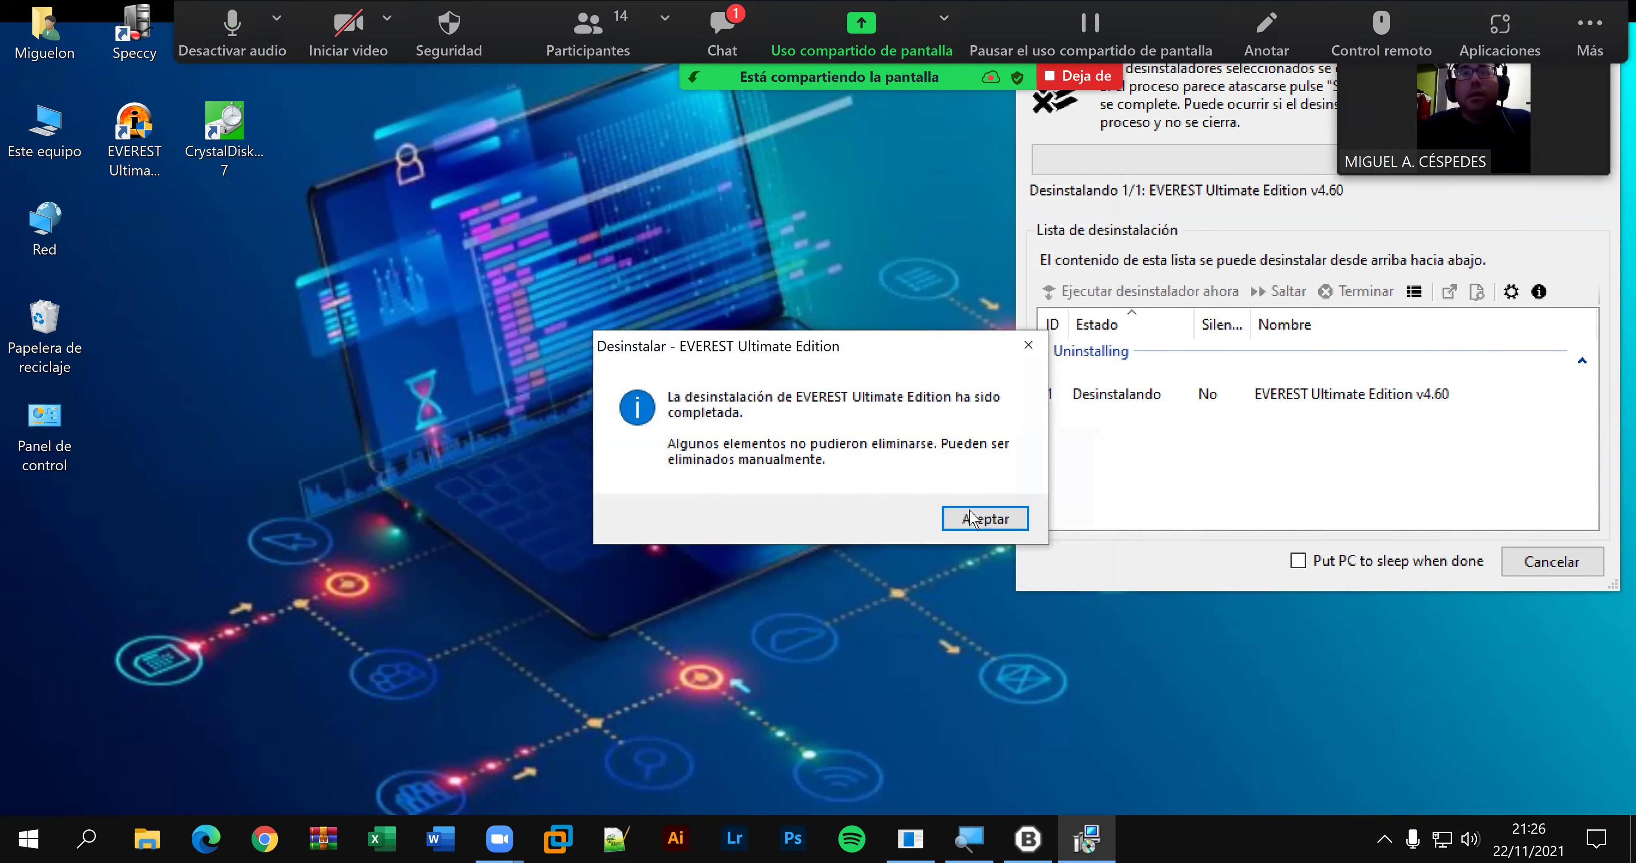
left_click(979, 516)
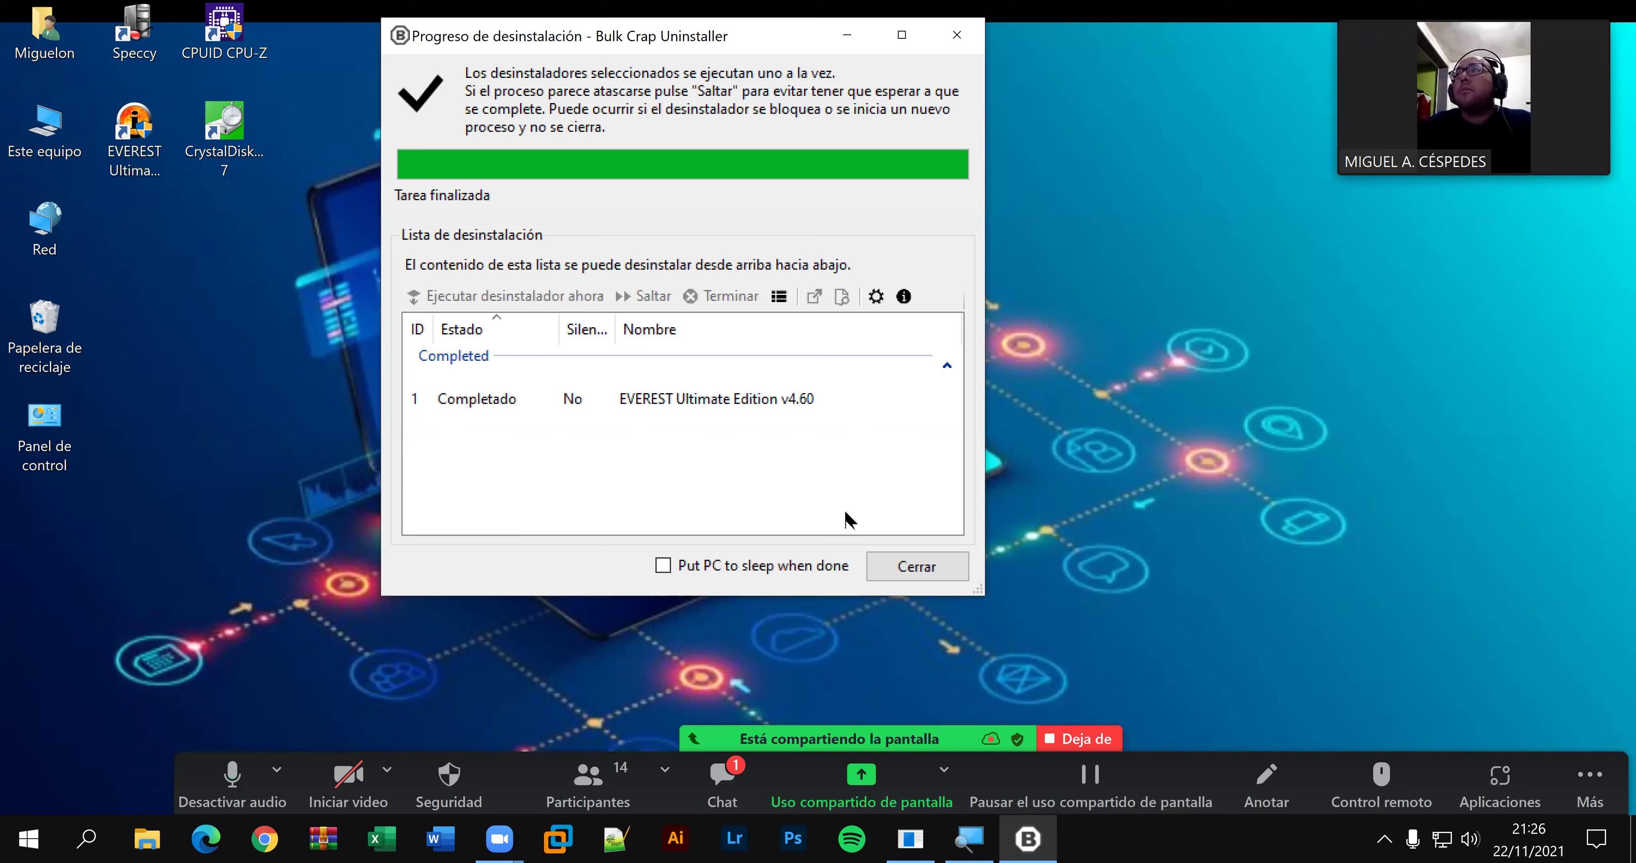
left_click(944, 567)
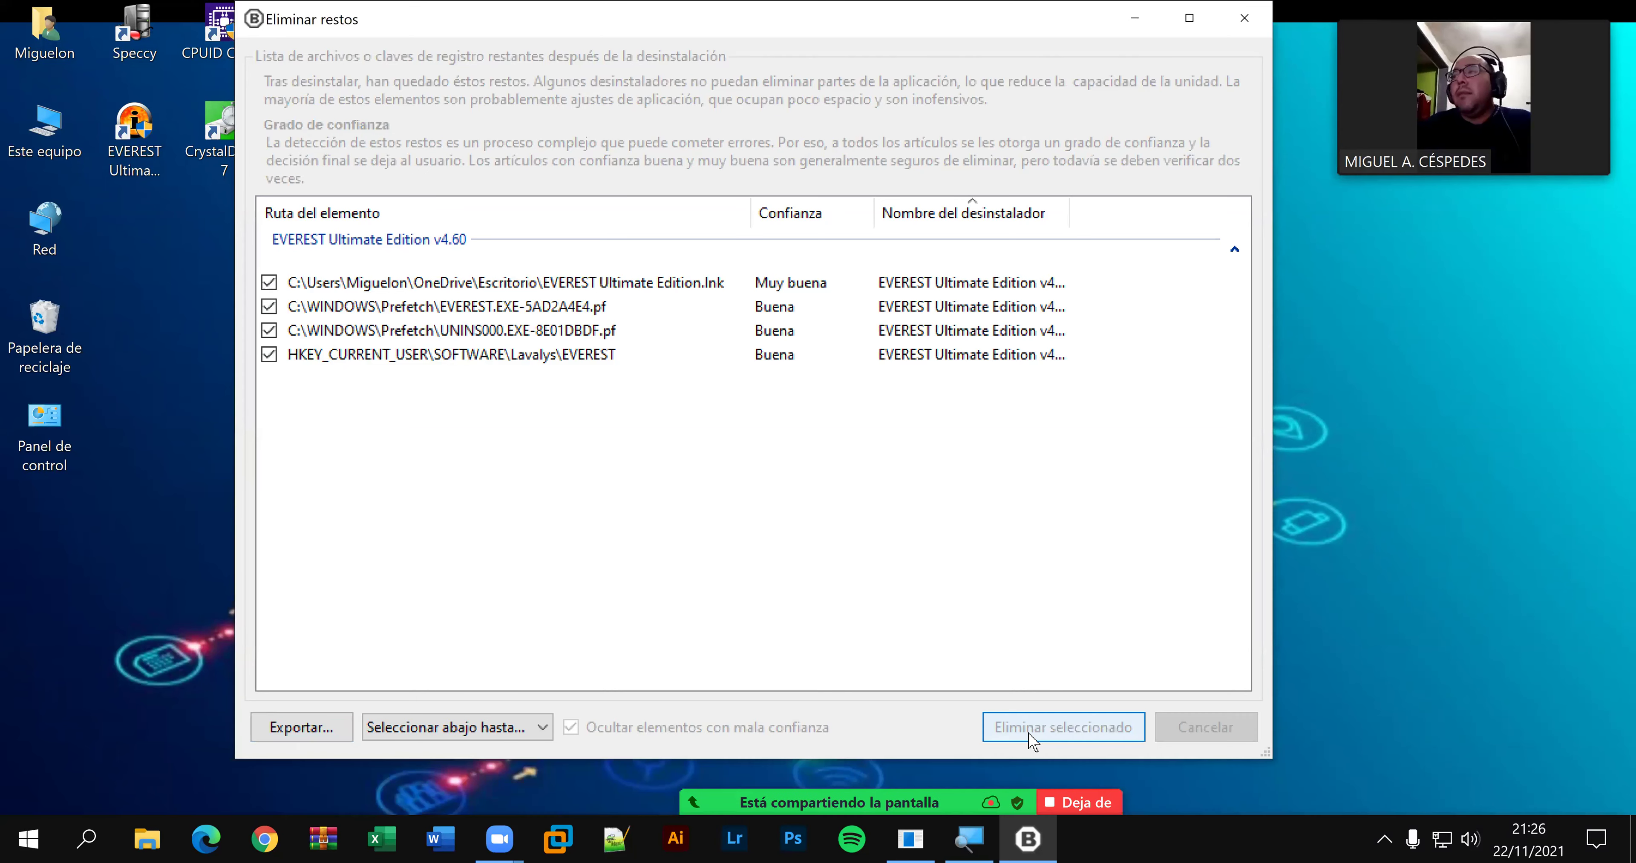
left_click(1021, 729)
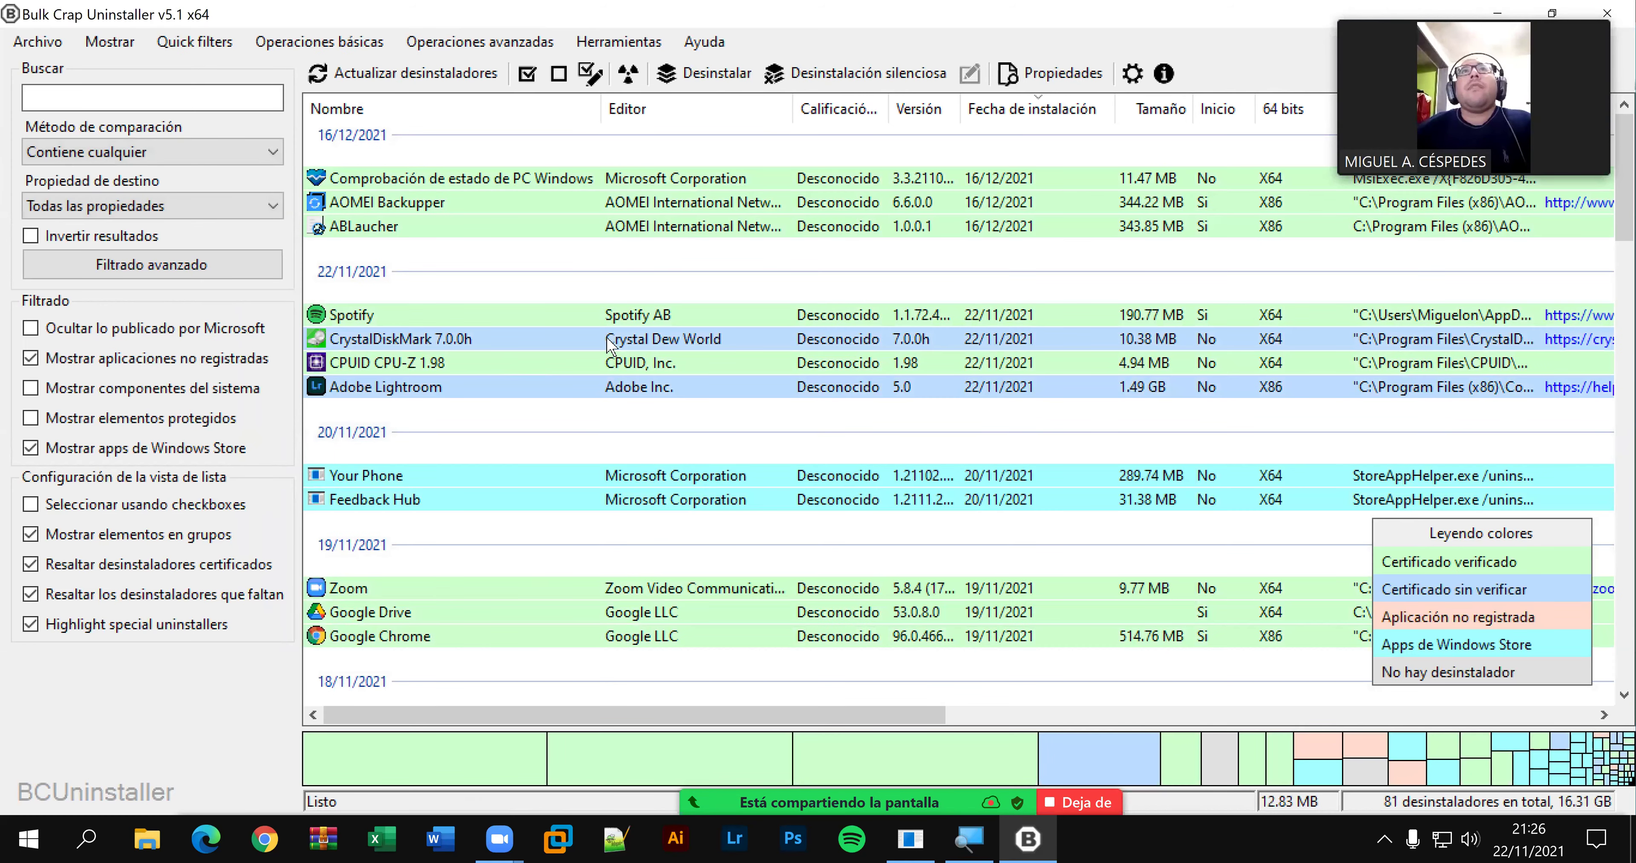
- Launch the CrystalDiskMark 7.0.0h uninstall through BCU's wizard with default settings
left_click(457, 336)
right_click(457, 336)
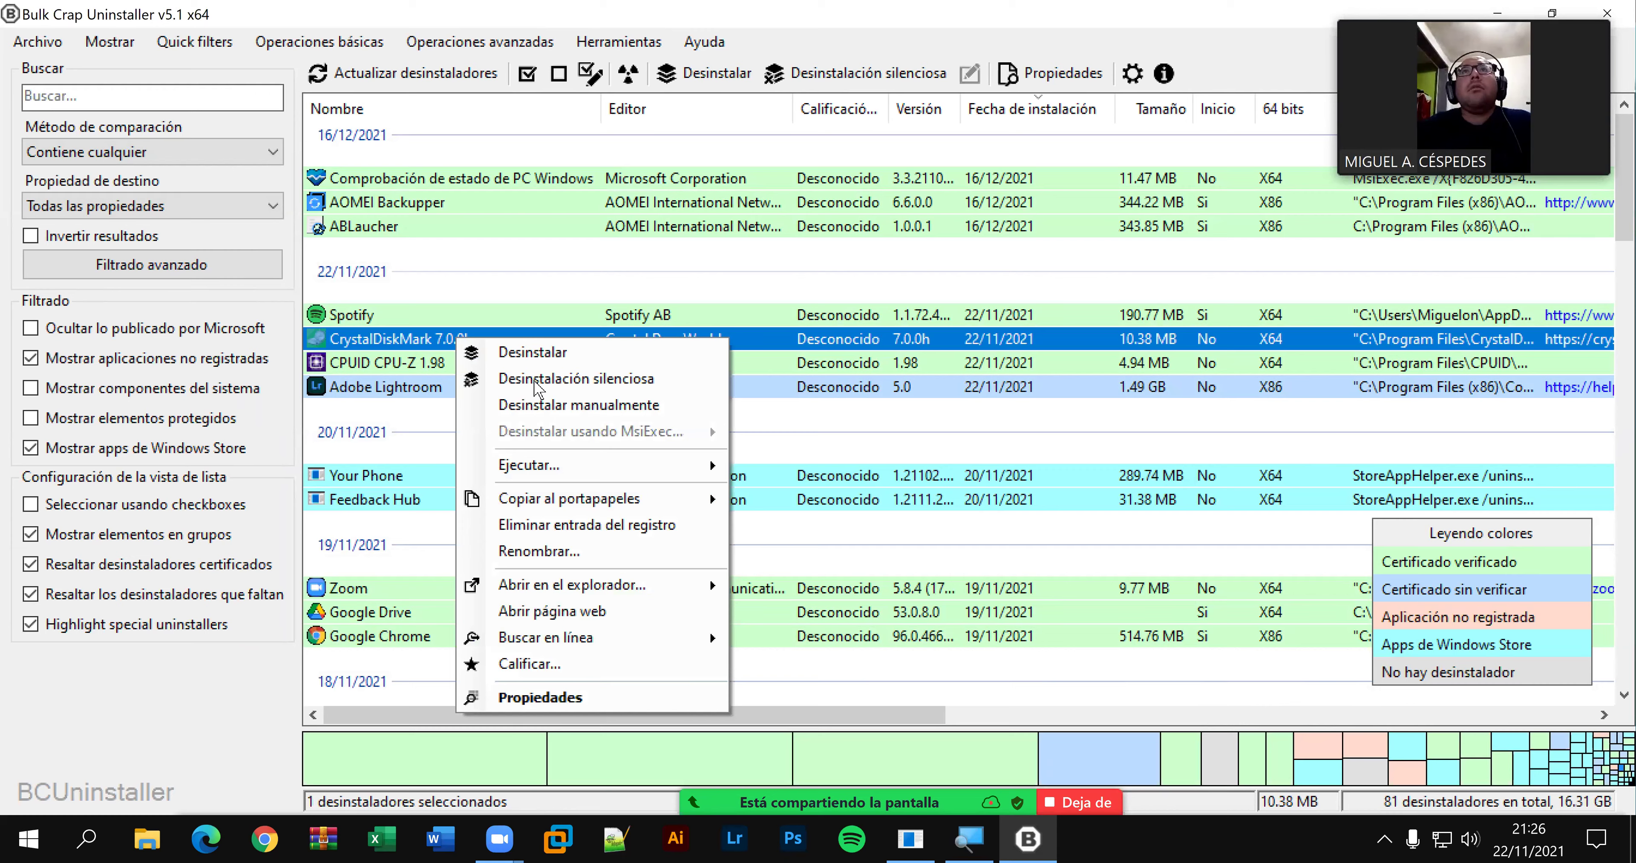
left_click(564, 356)
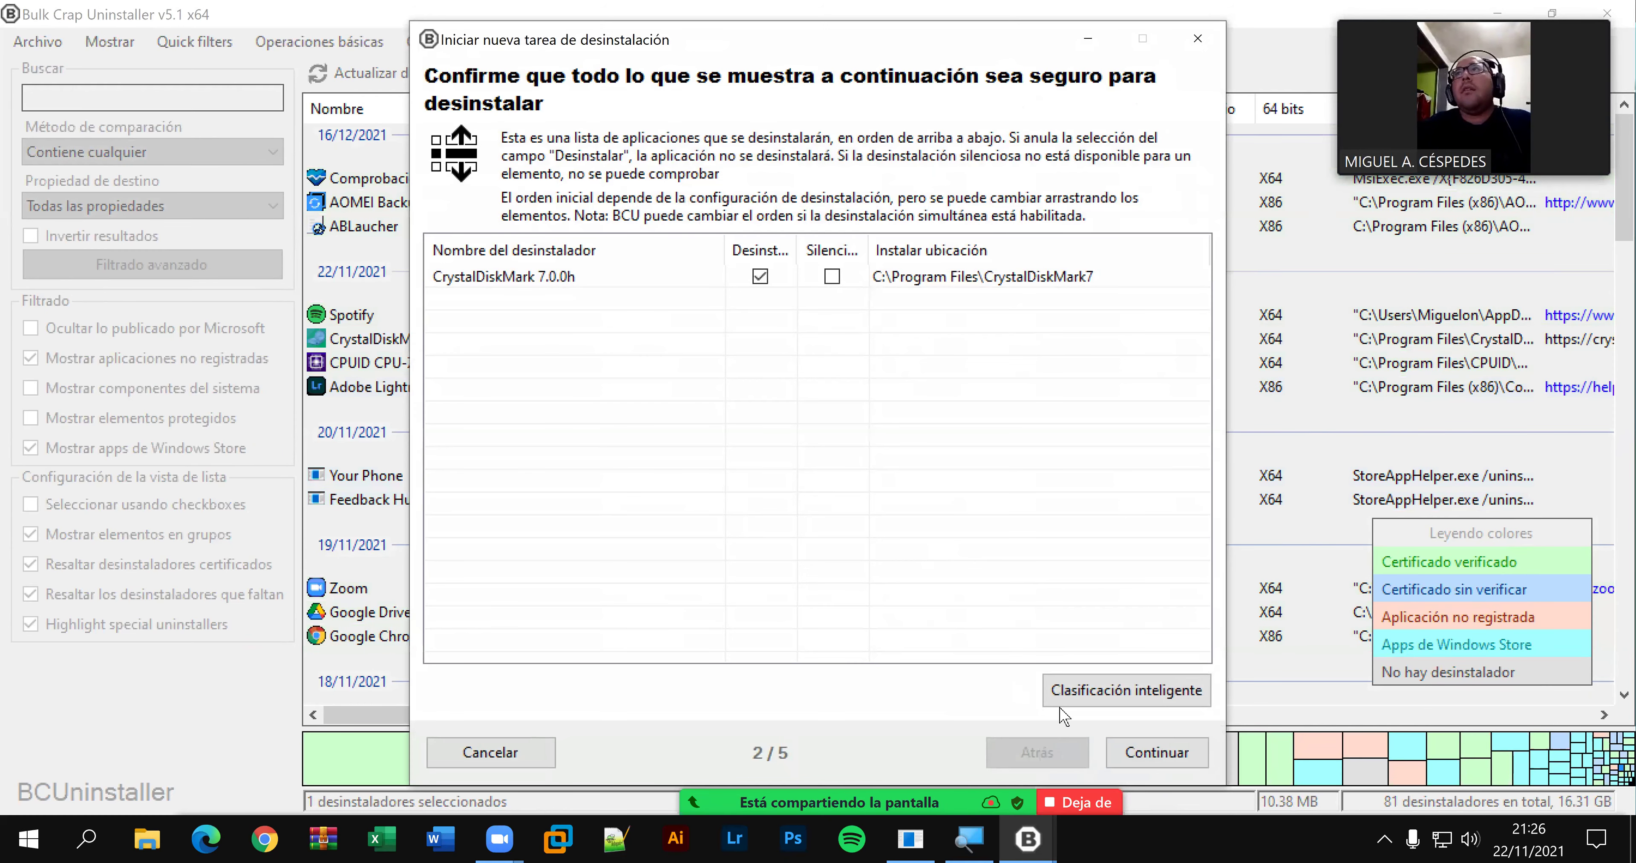
left_click(1153, 755)
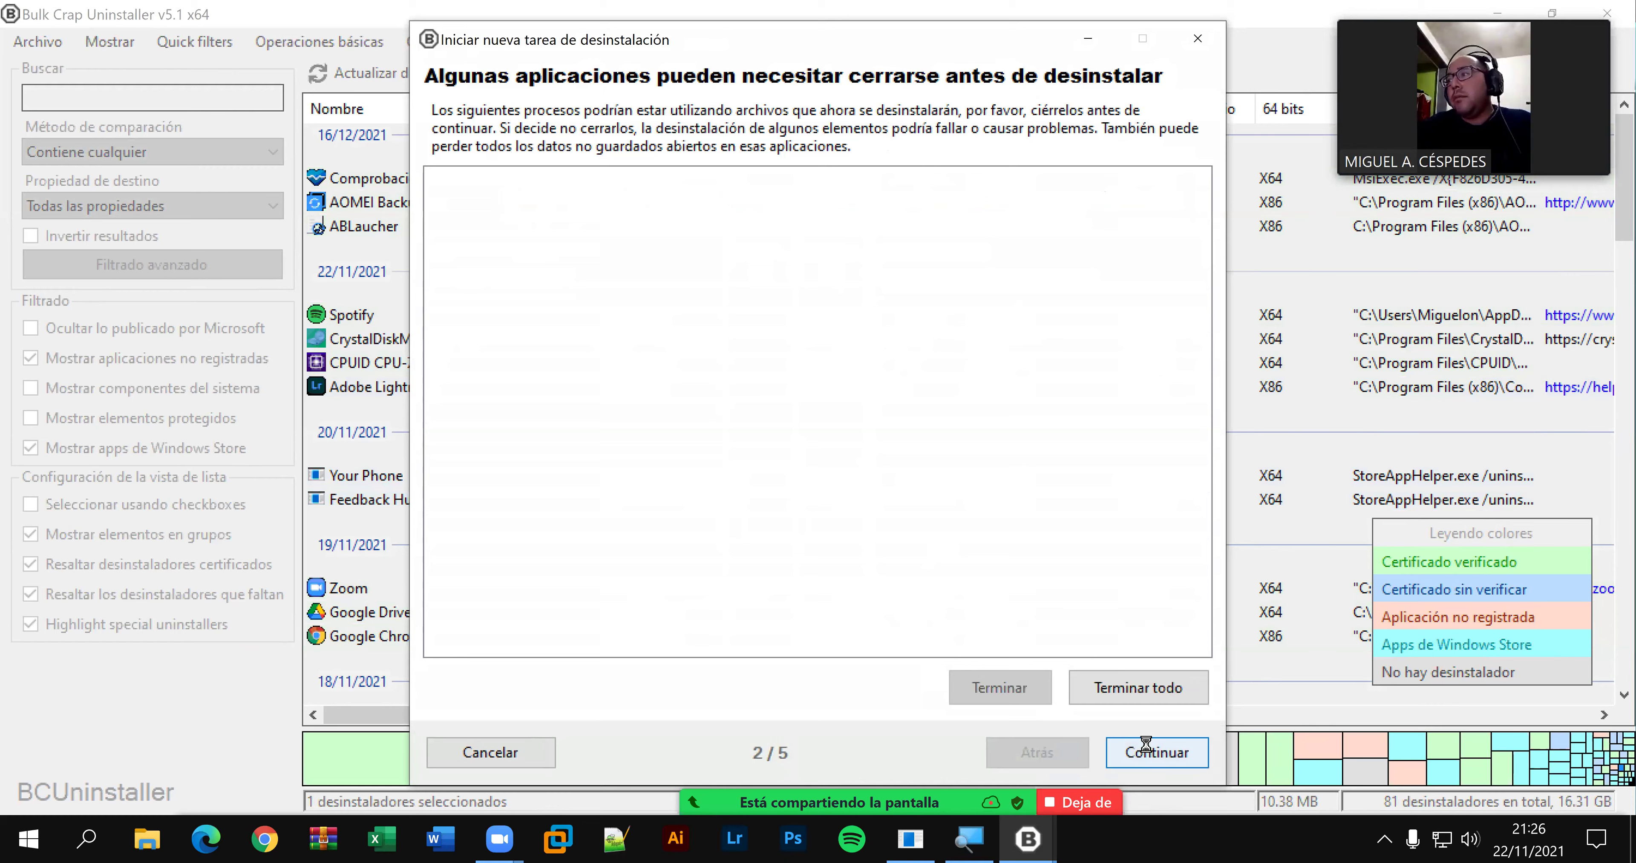
left_click(1151, 752)
left_click(1153, 755)
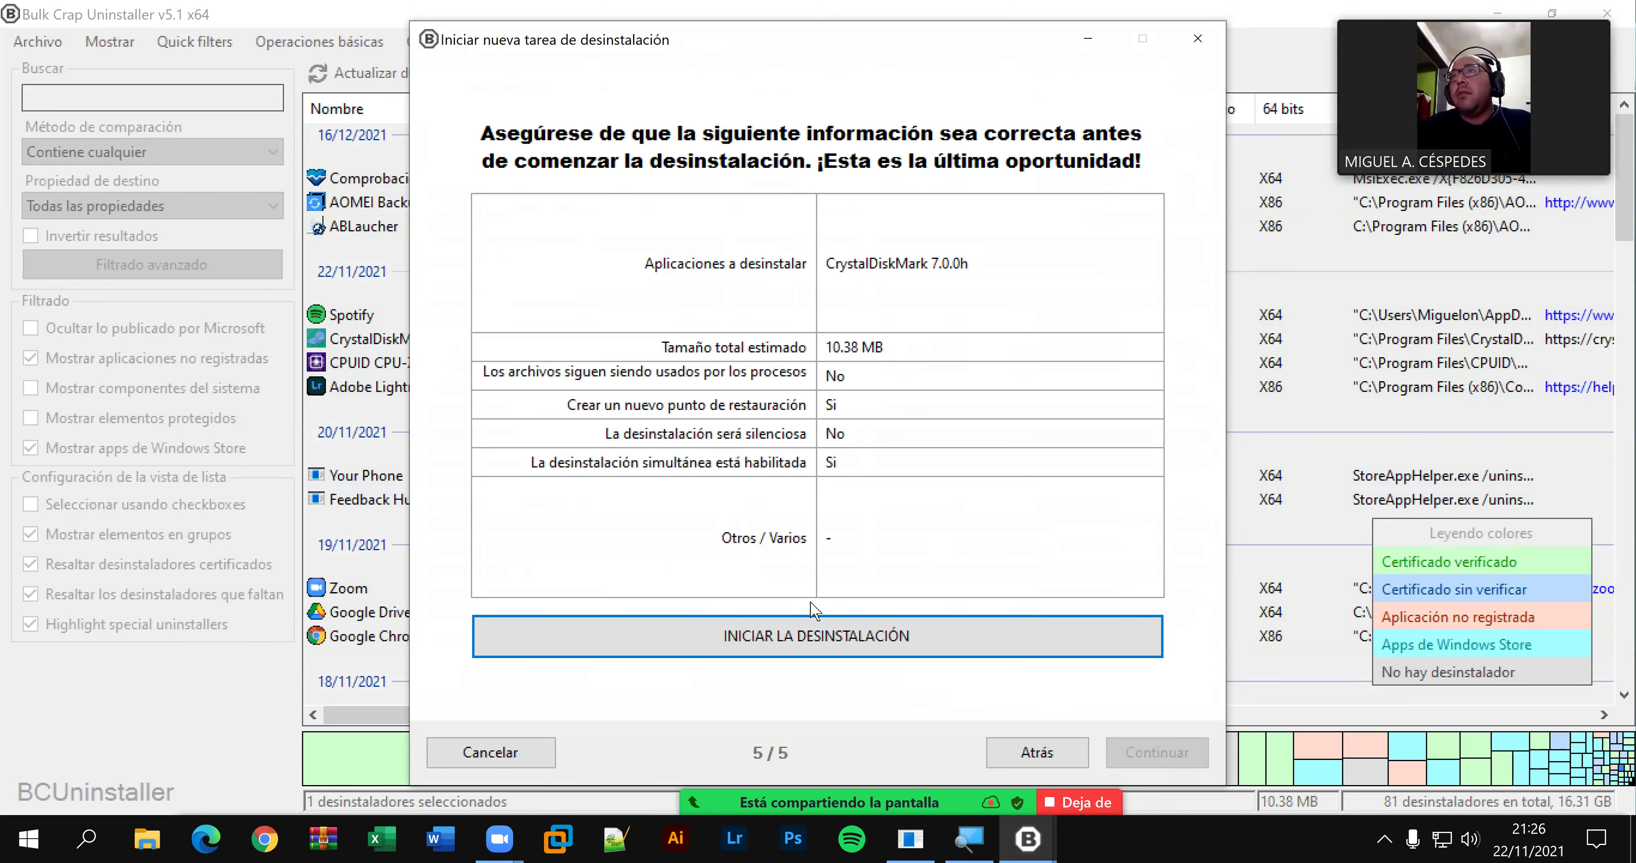
left_click(813, 622)
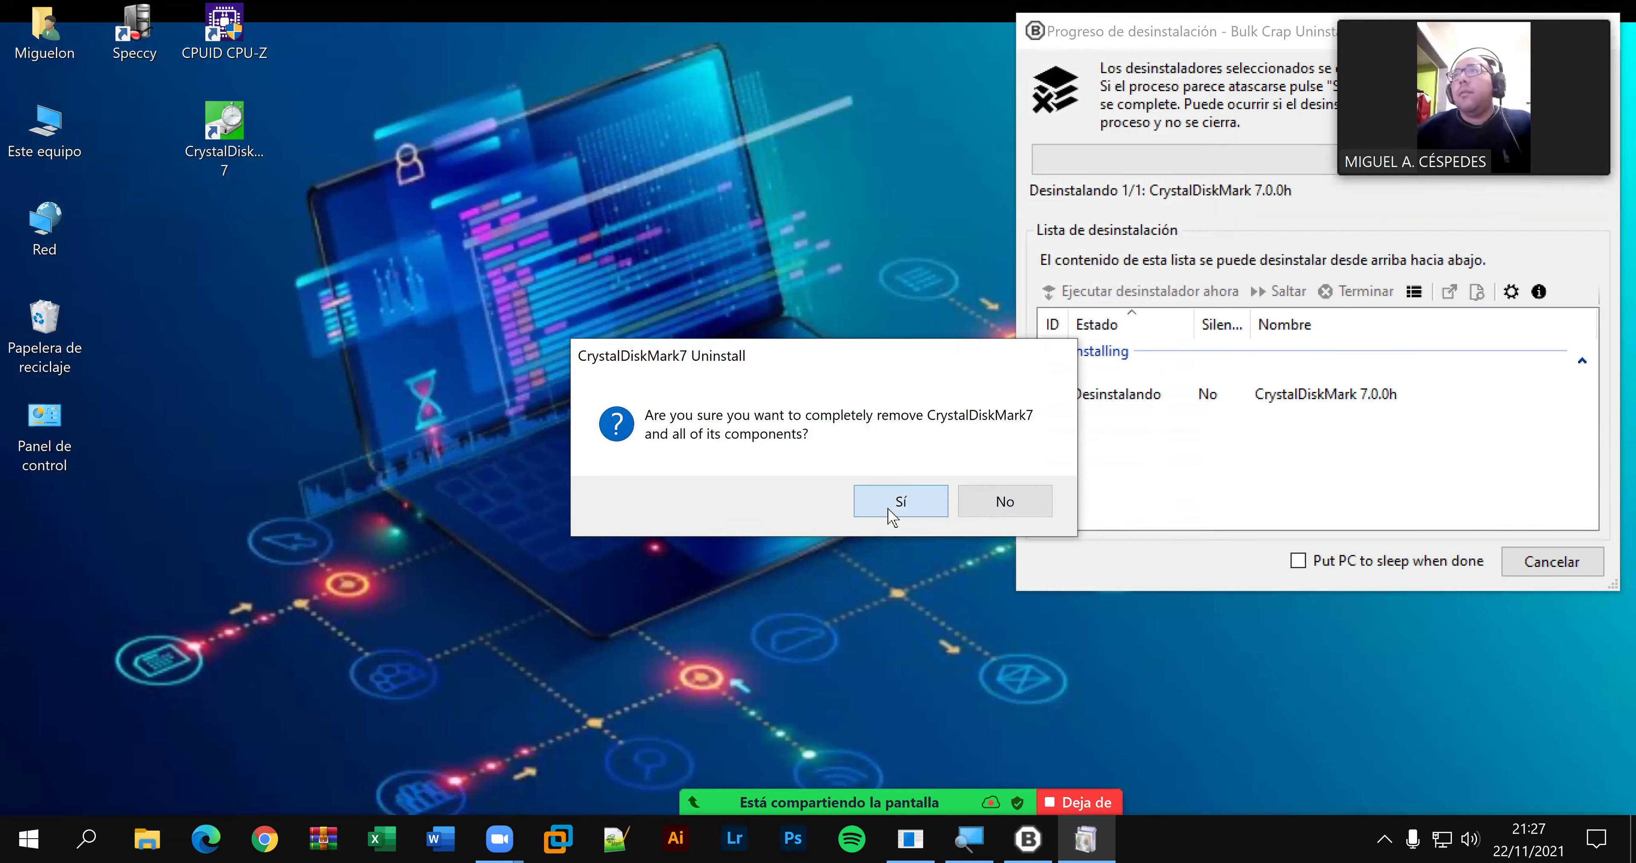
- Confirm removal of CrystalDiskMark7 including logs and settings, then delete its two leftover files
left_click(892, 516)
left_click(910, 513)
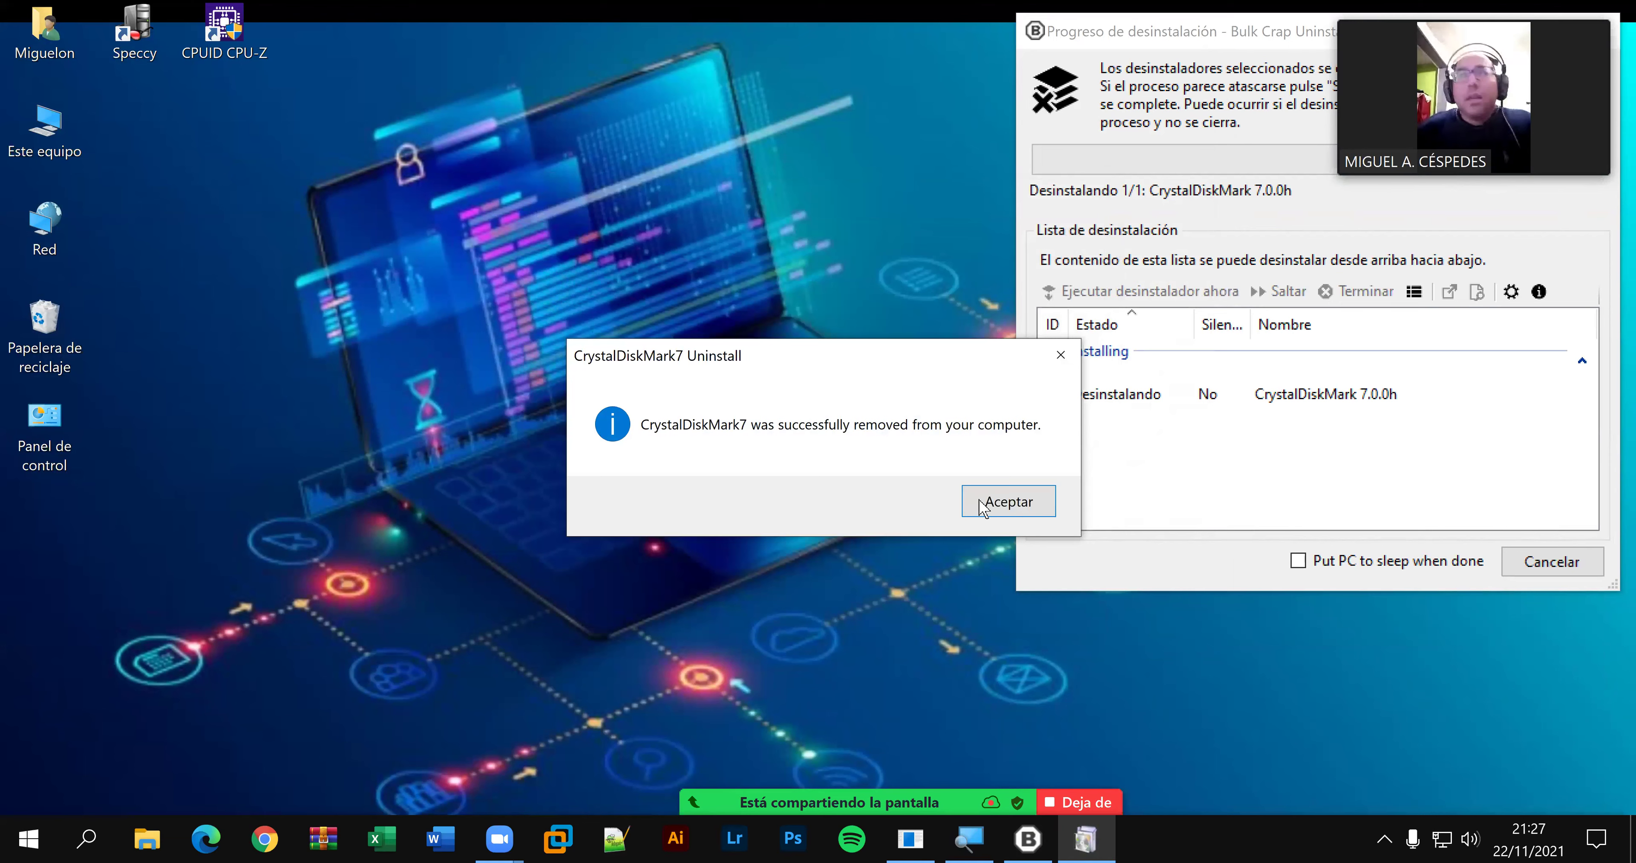
left_click(980, 512)
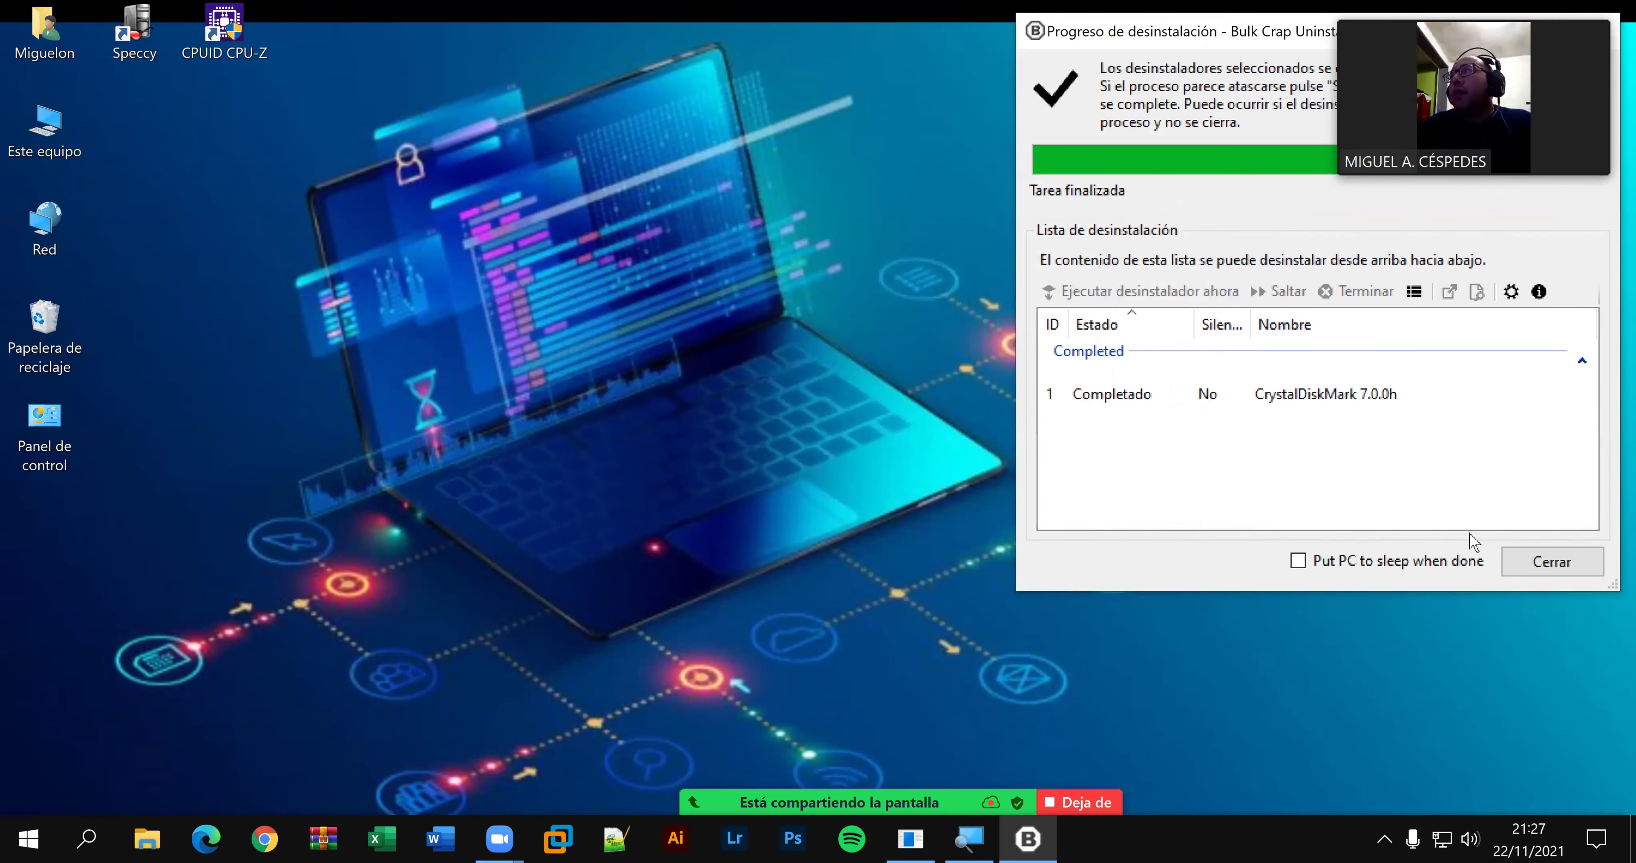
left_click(1543, 563)
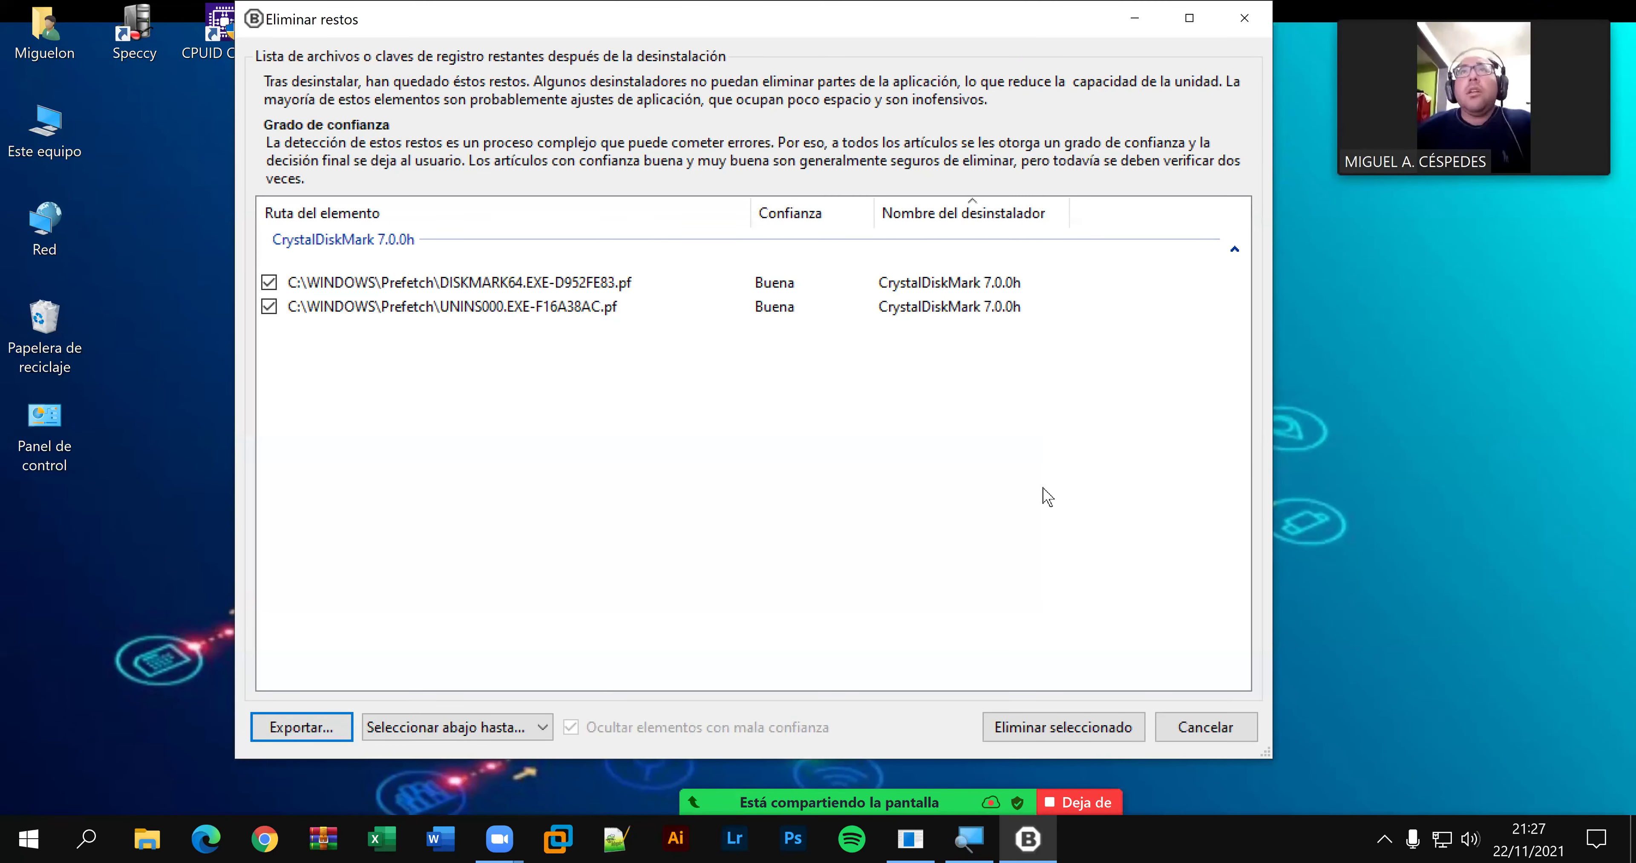
left_click(1119, 728)
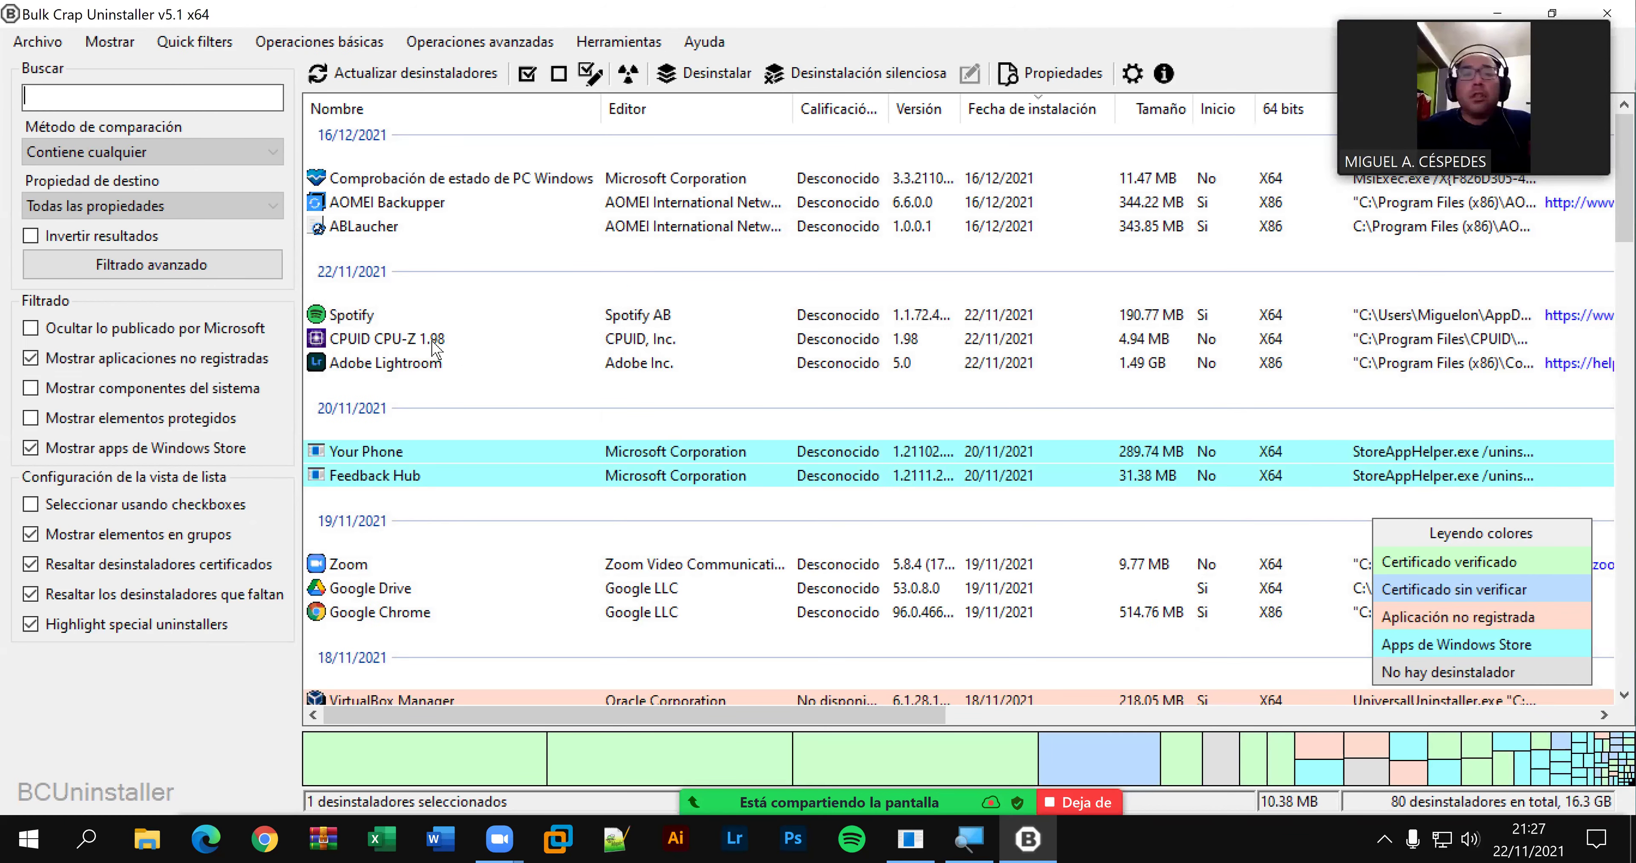
- Launch the CPUID CPU-Z 1.98 uninstall through BCU's wizard with default settings
left_click(431, 340)
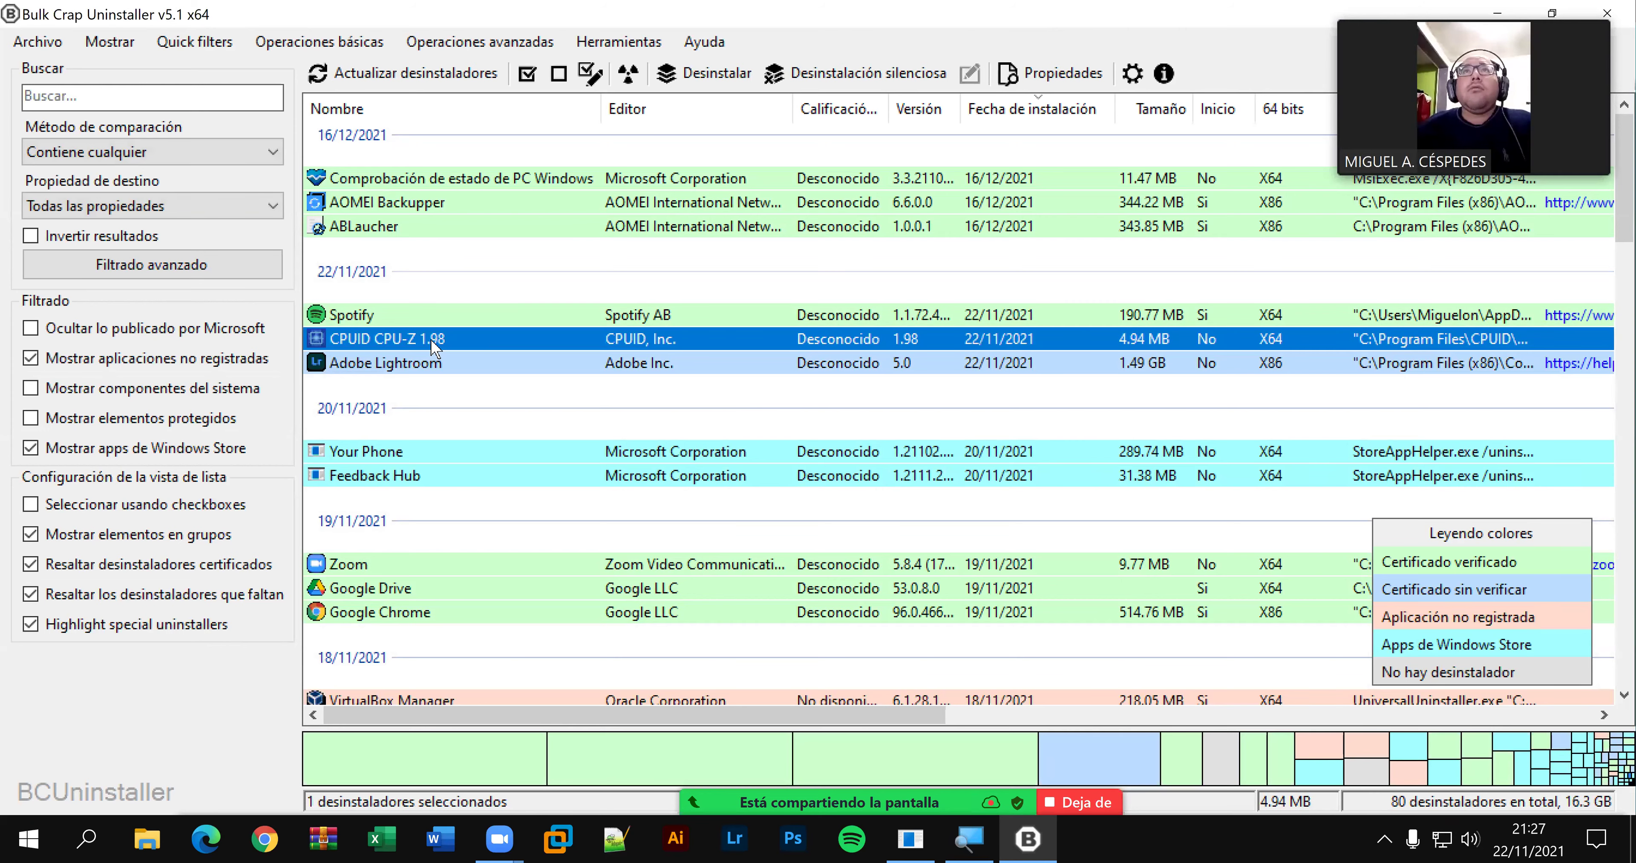
right_click(432, 341)
left_click(509, 356)
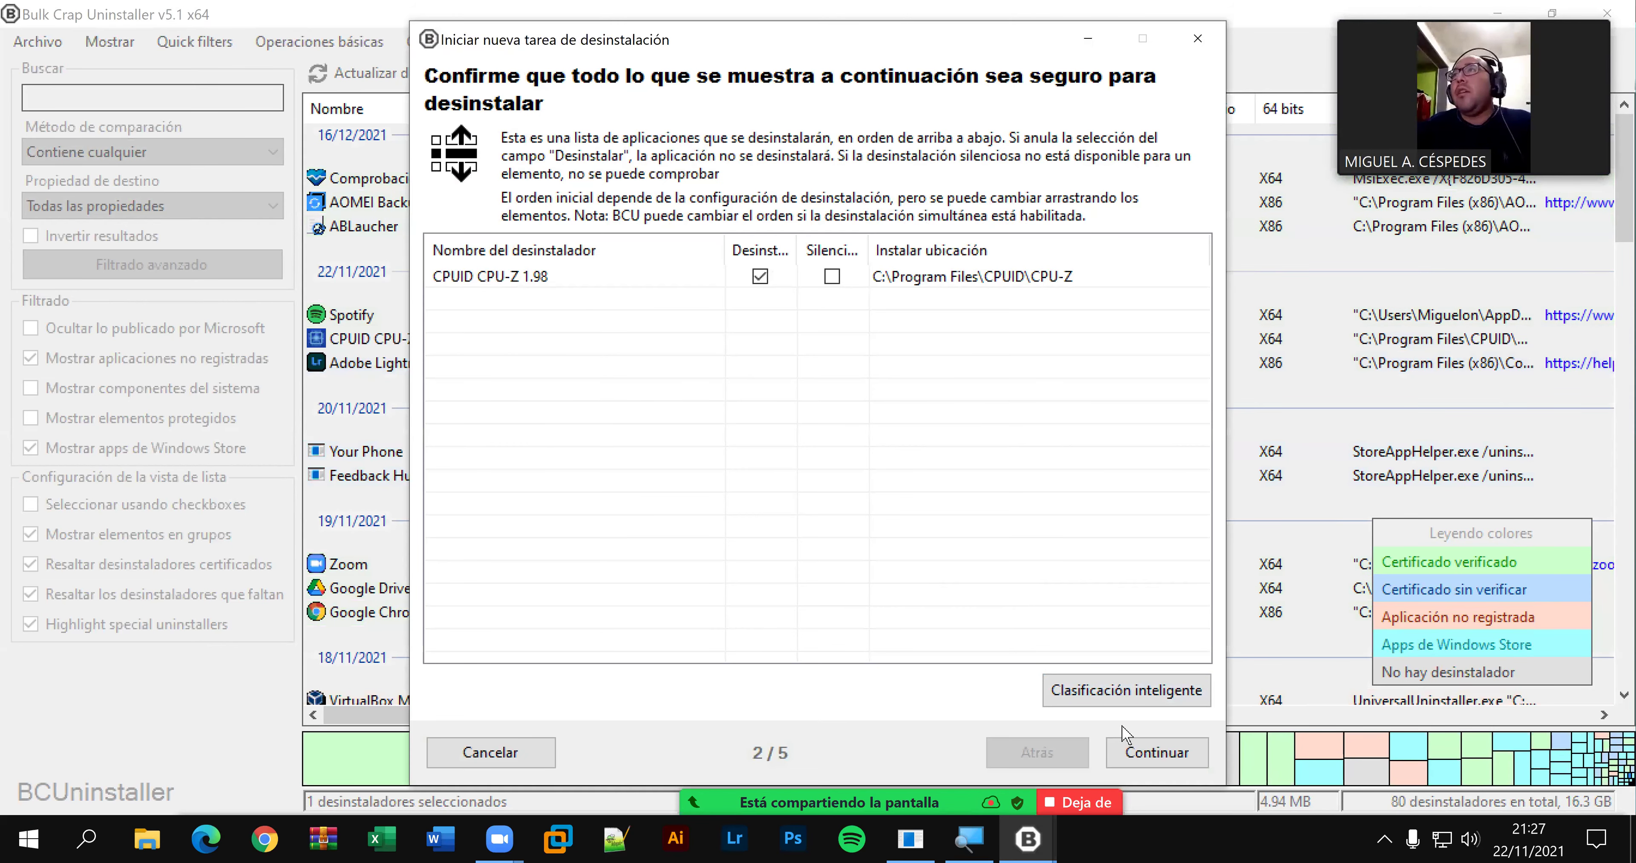
left_click(1141, 755)
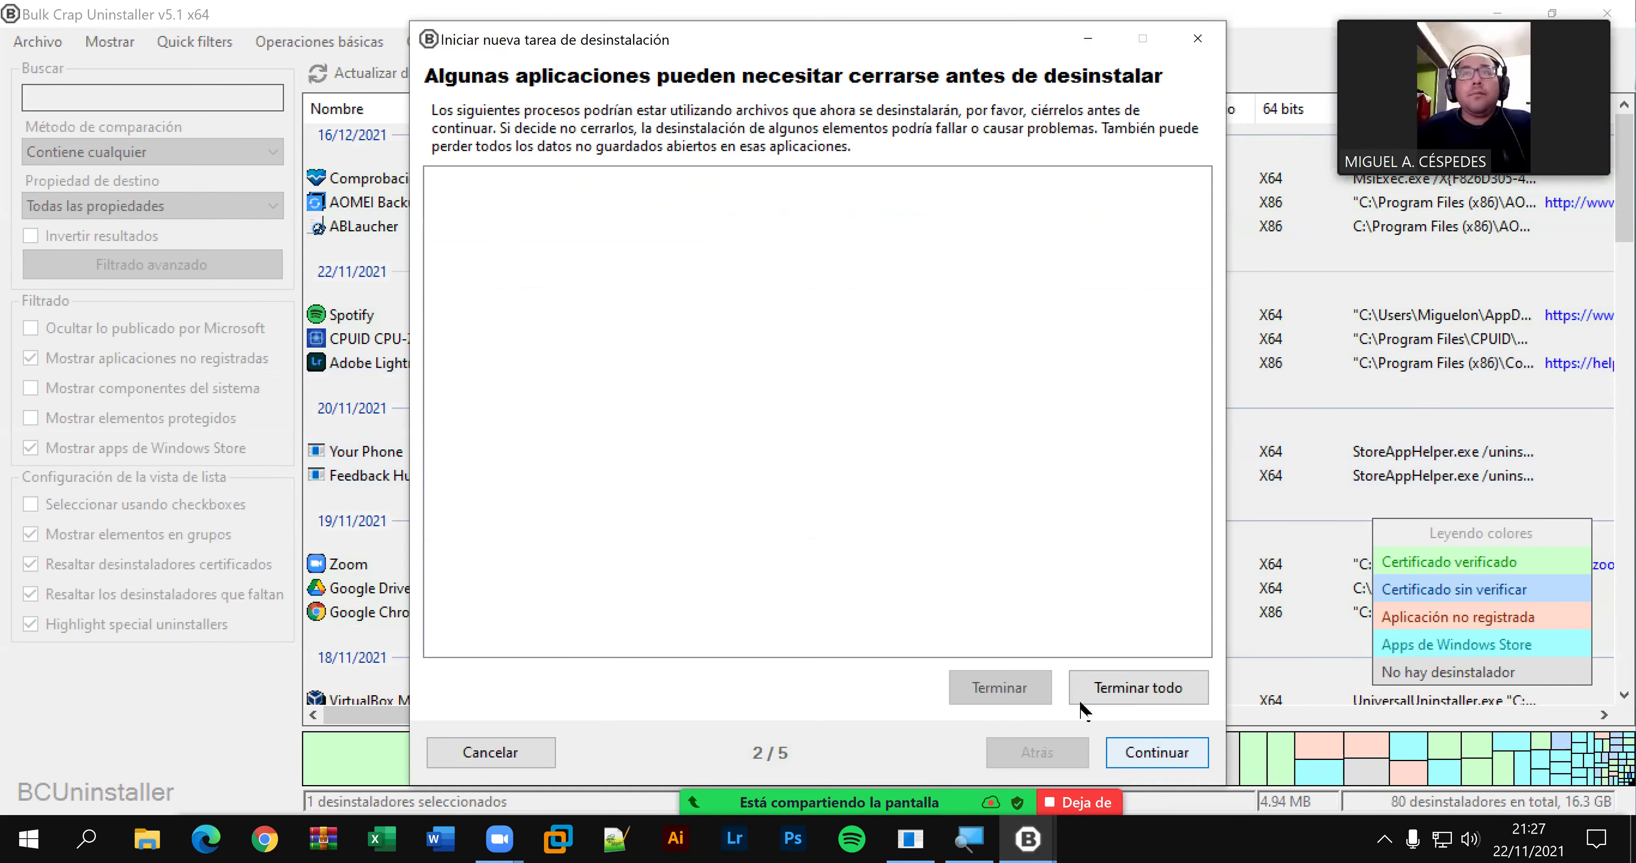
left_click(1151, 750)
left_click(1154, 751)
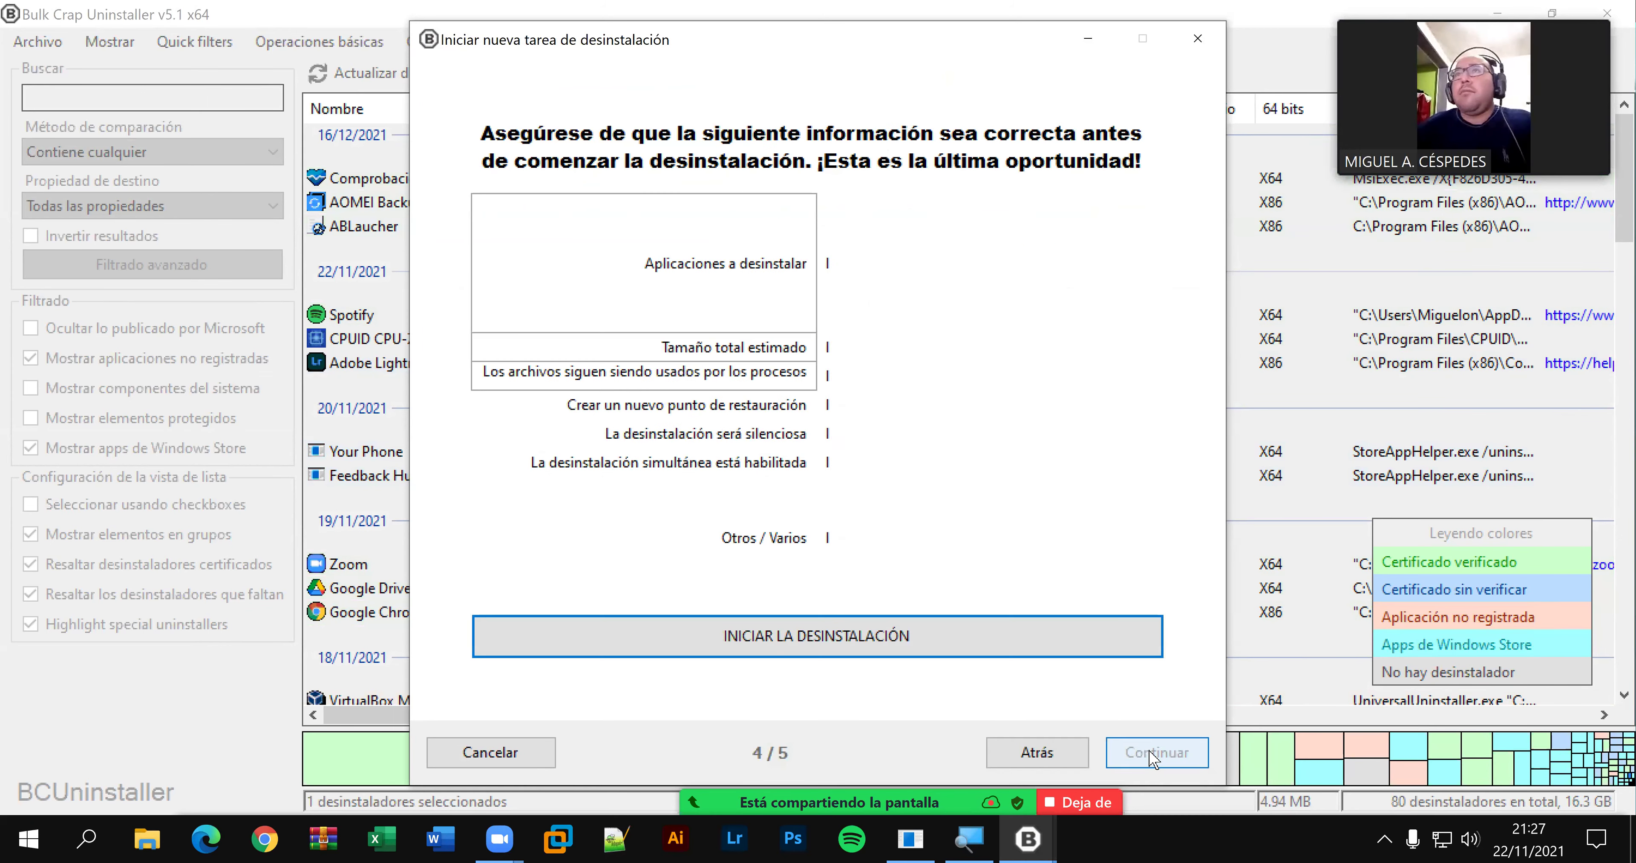
left_click(822, 637)
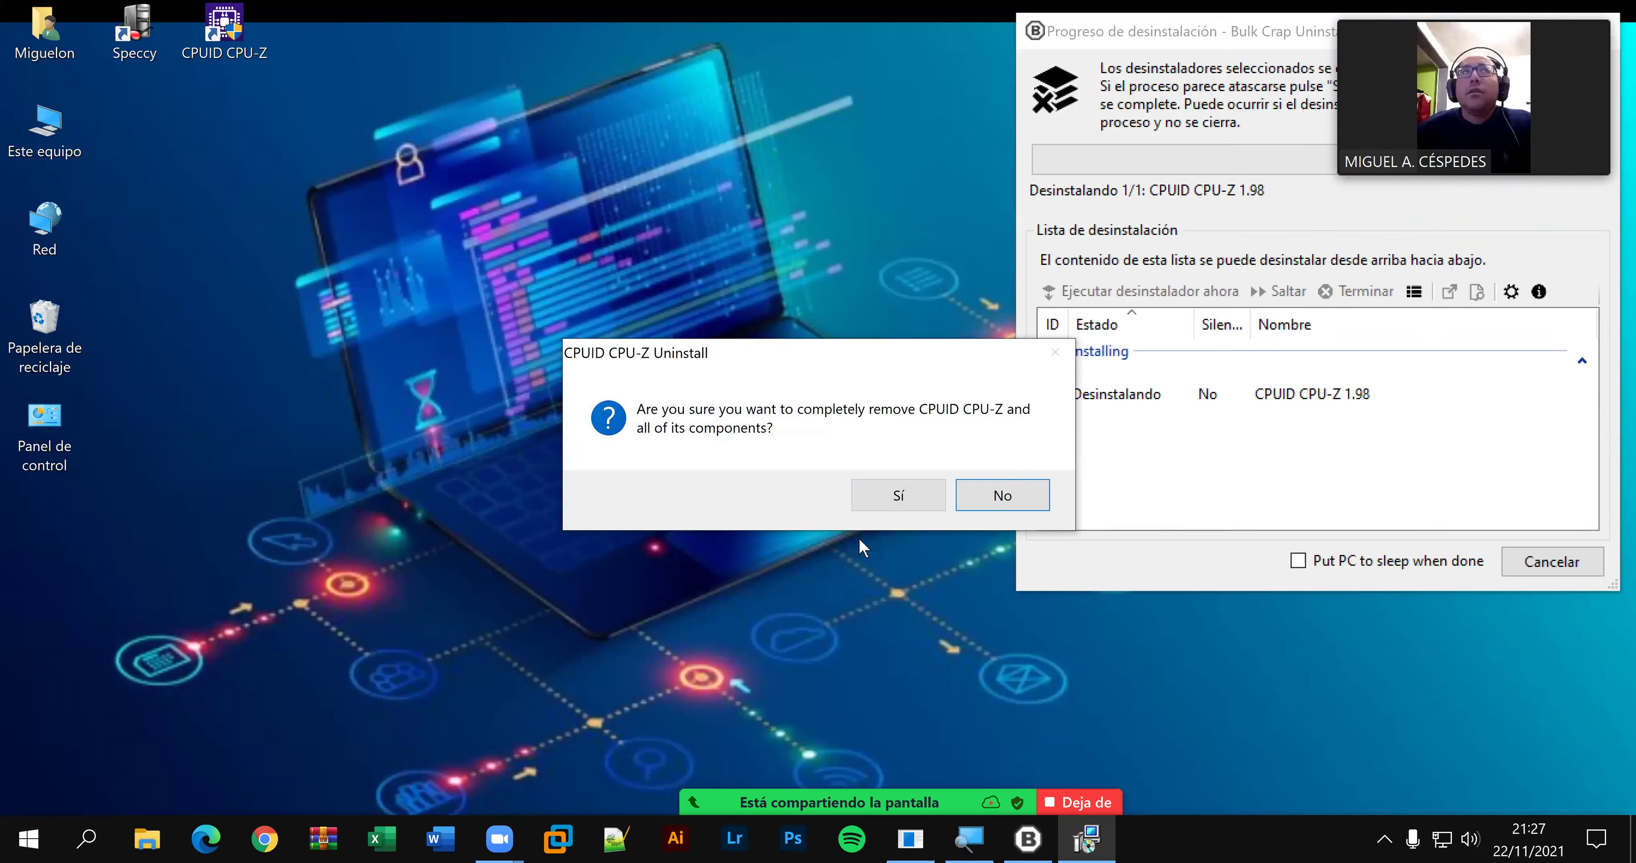
- Confirm removal in CPU-Z's own uninstaller, close the progress window and delete its three leftovers
left_click(895, 496)
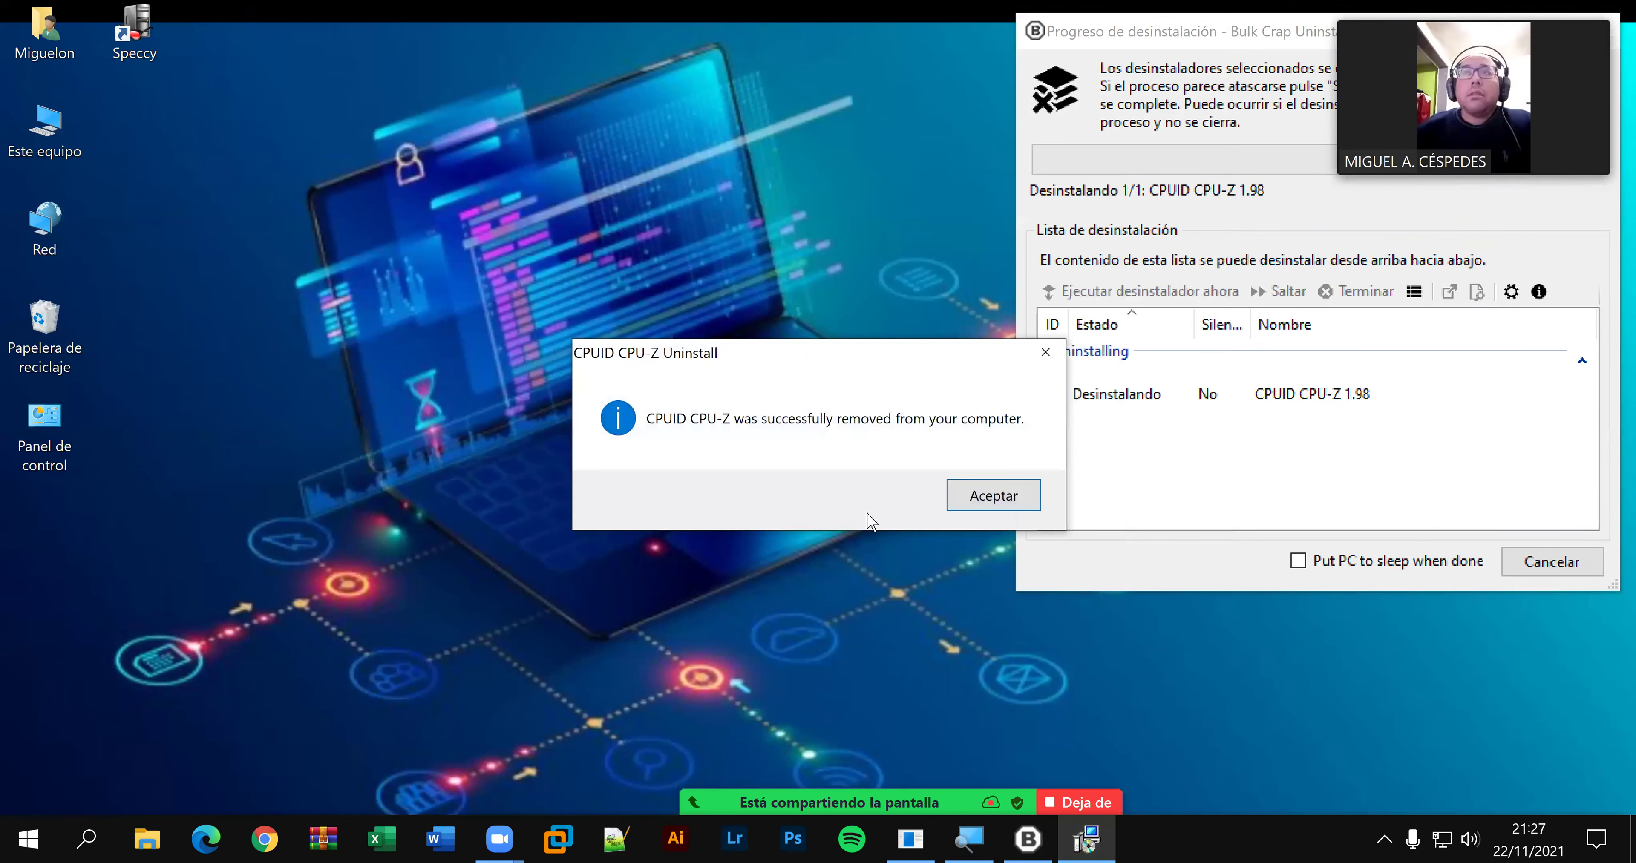
left_click(982, 508)
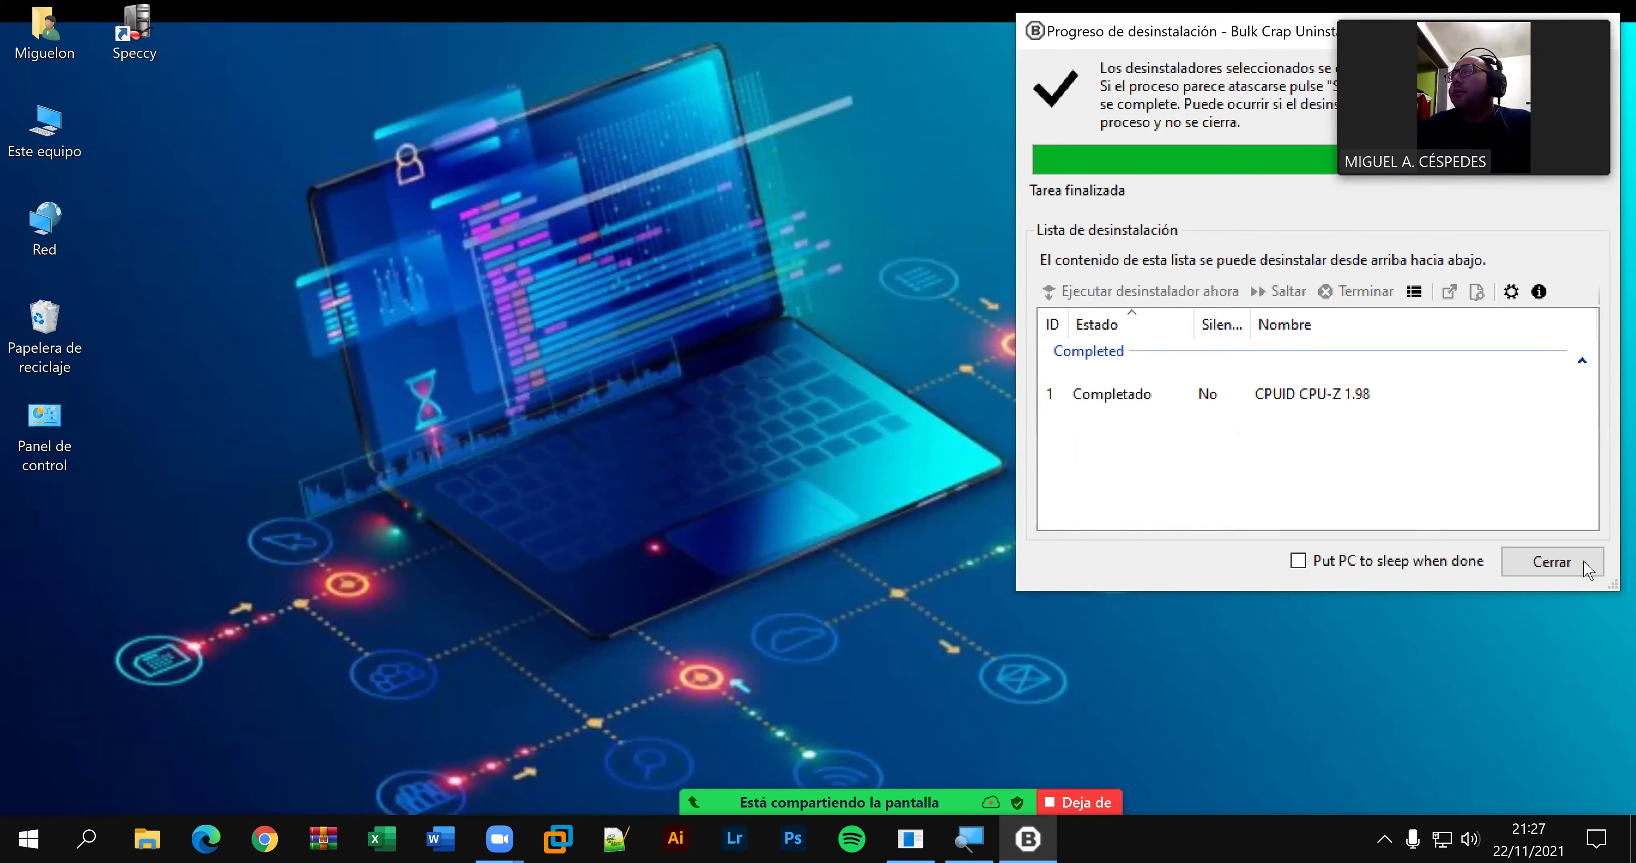
left_click(1585, 564)
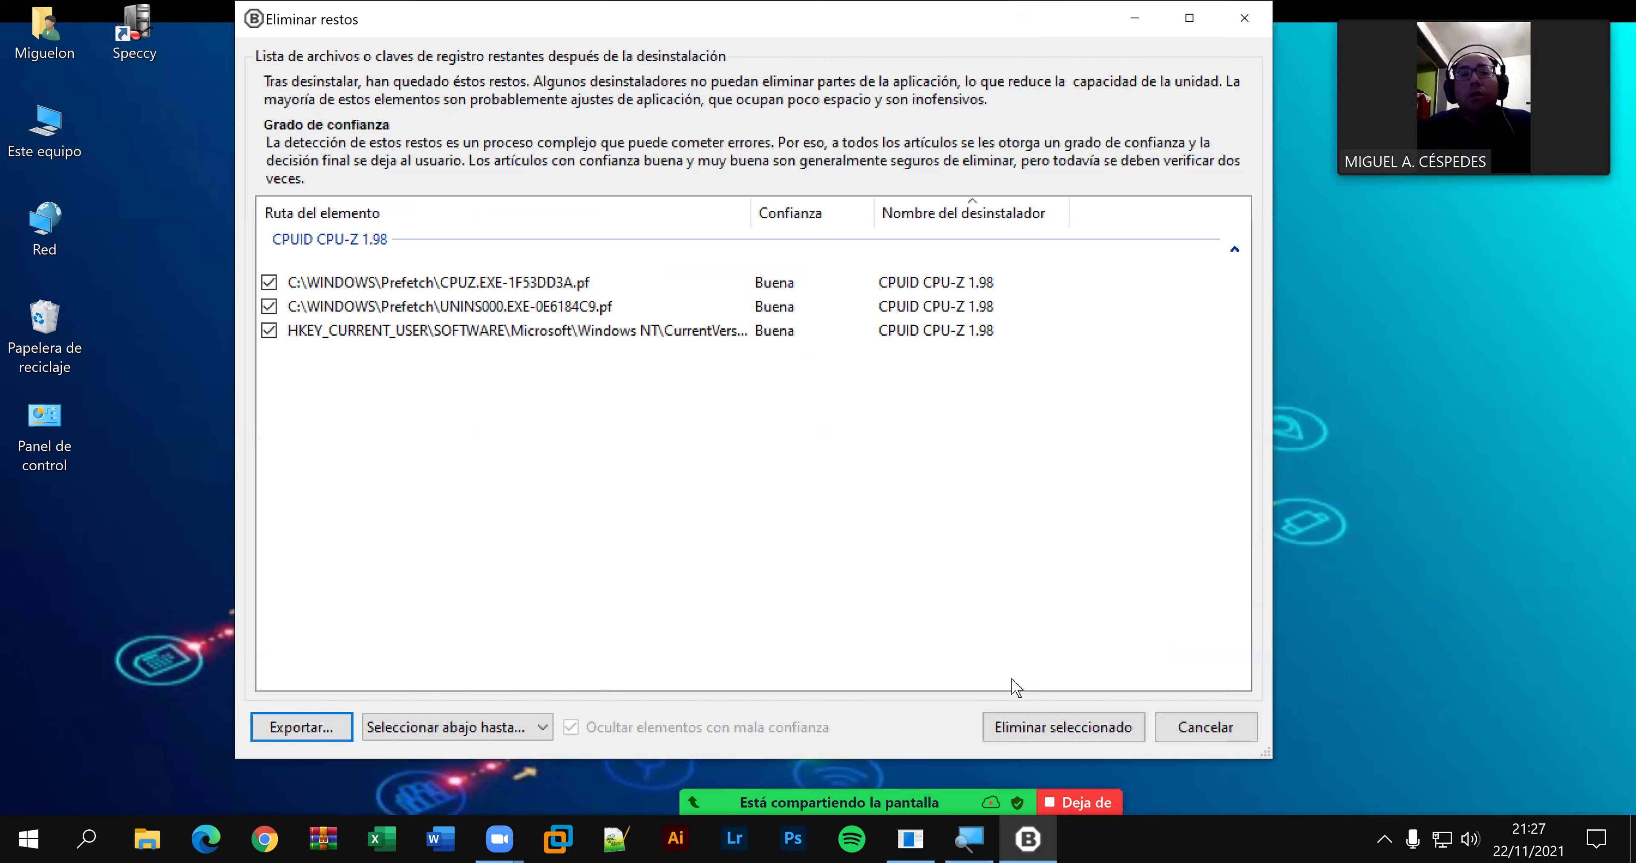
left_click(1087, 728)
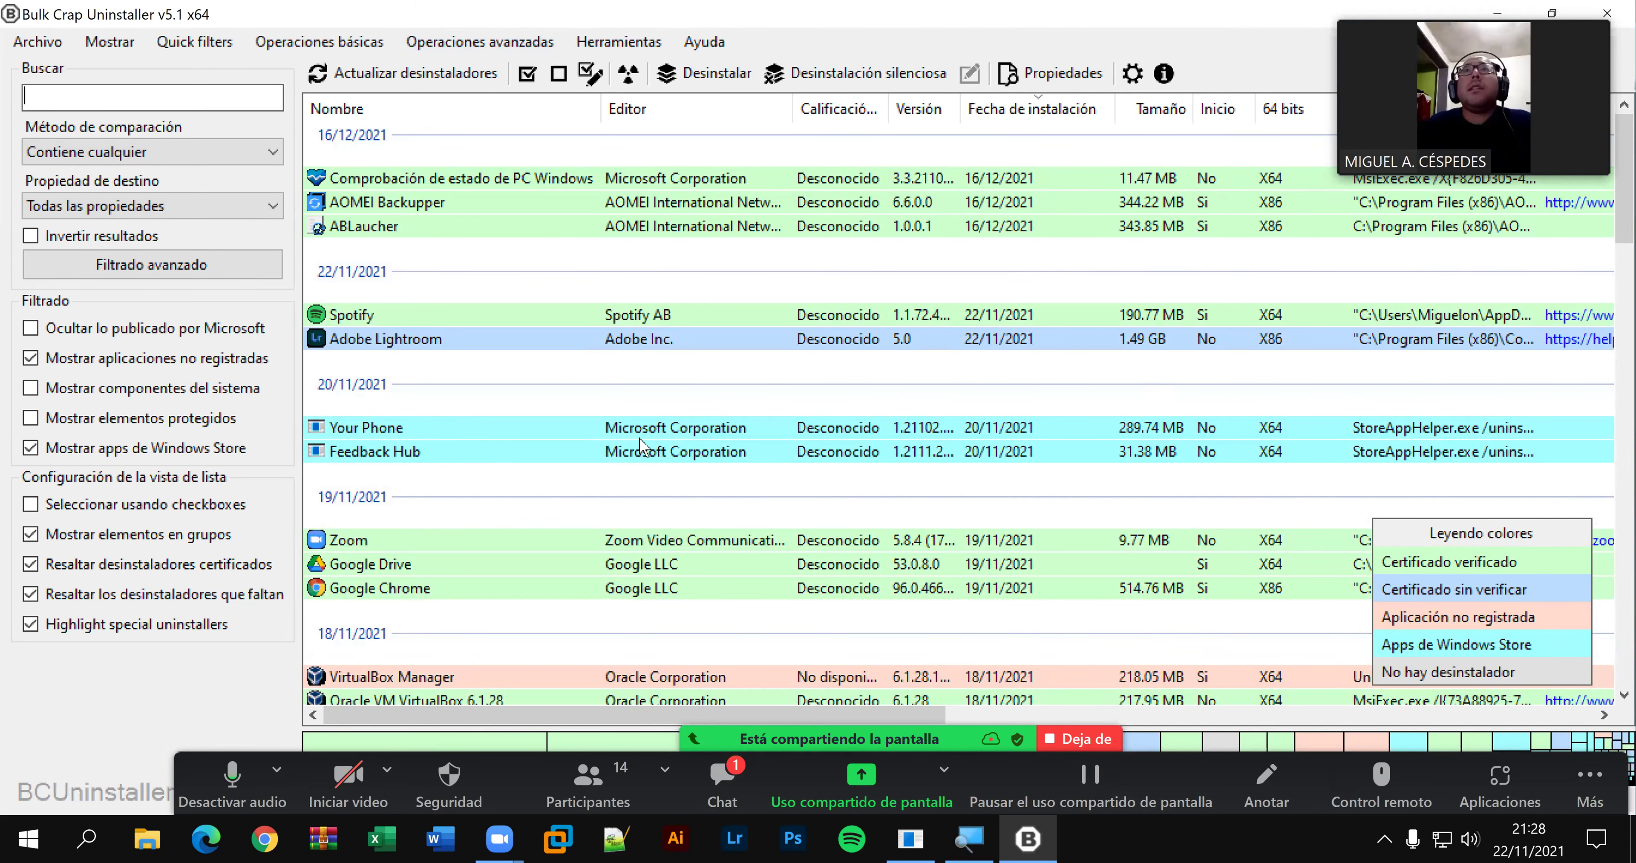
scroll(527, 539, "down", 3)
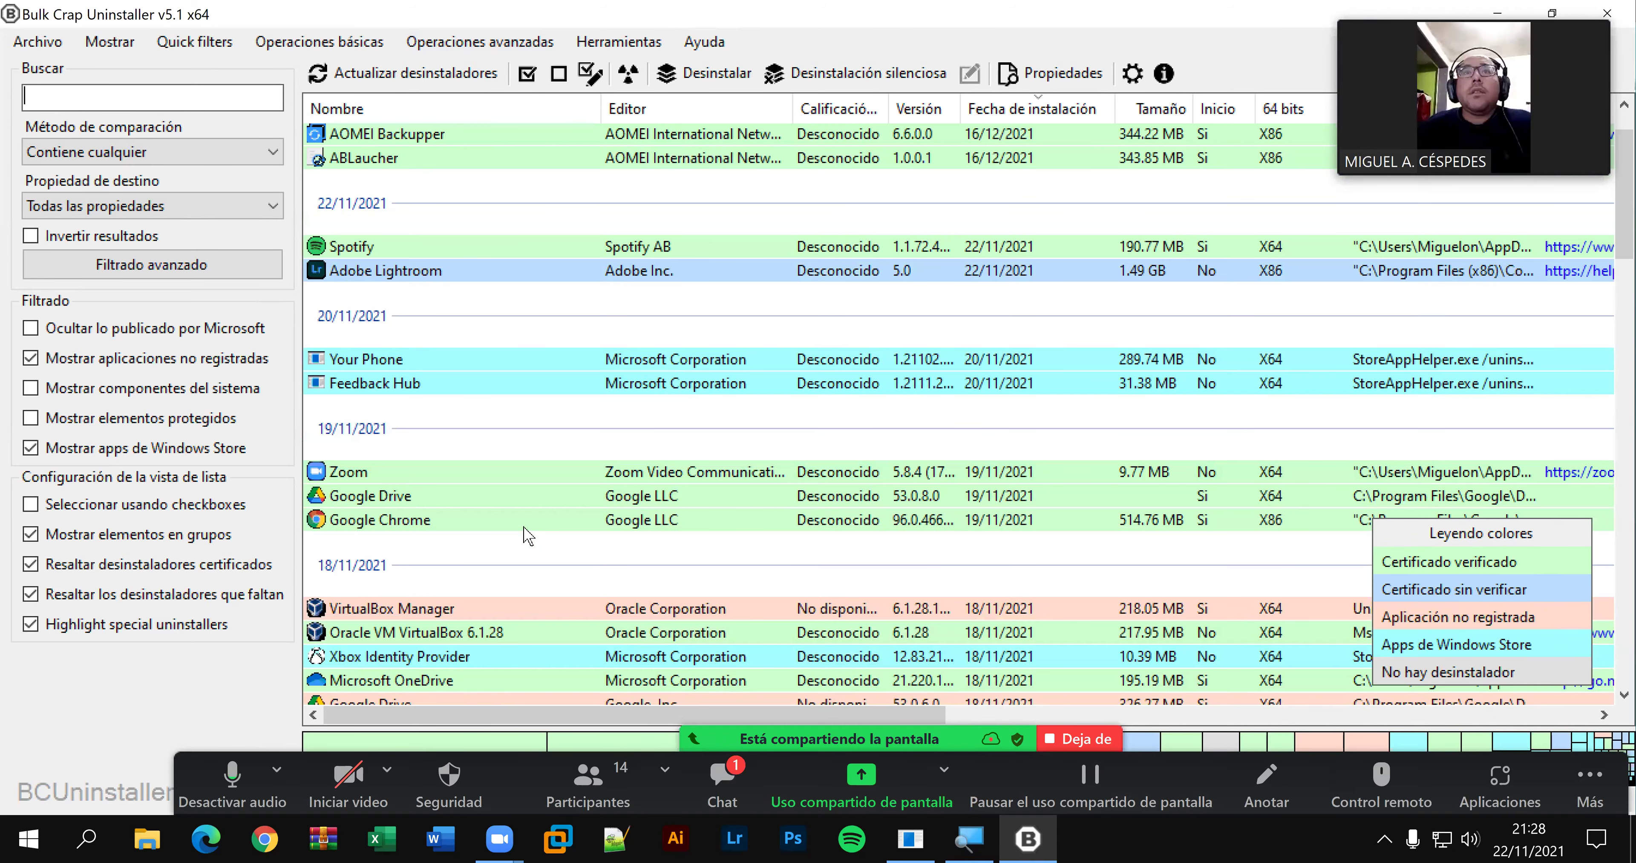
scroll(527, 538, "down", 5)
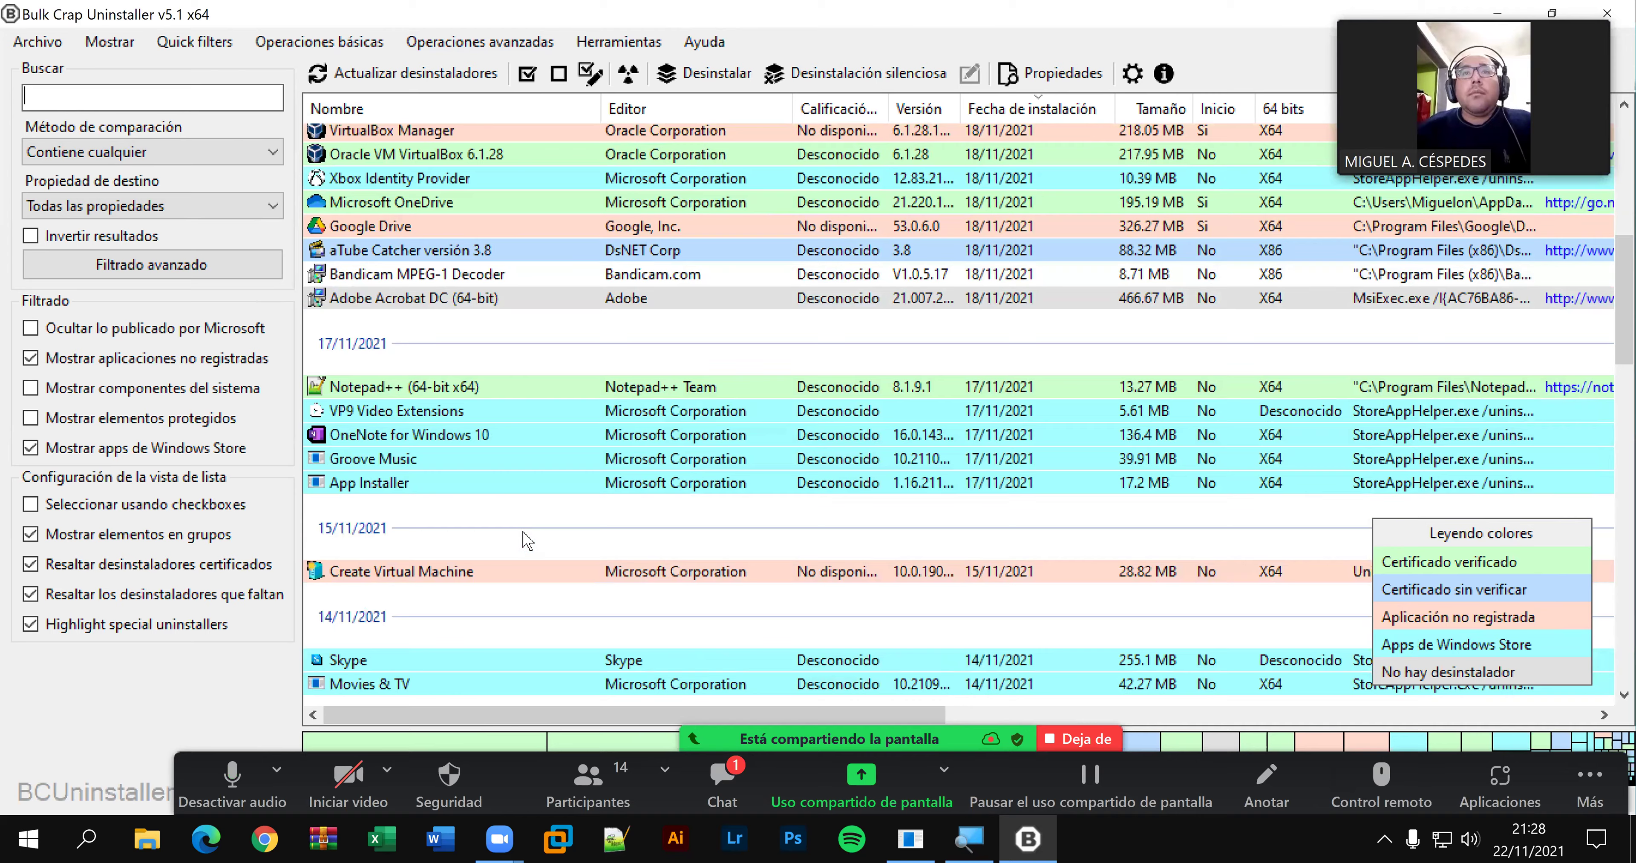
scroll(527, 541, "down", 1)
scroll(527, 543, "down", 2)
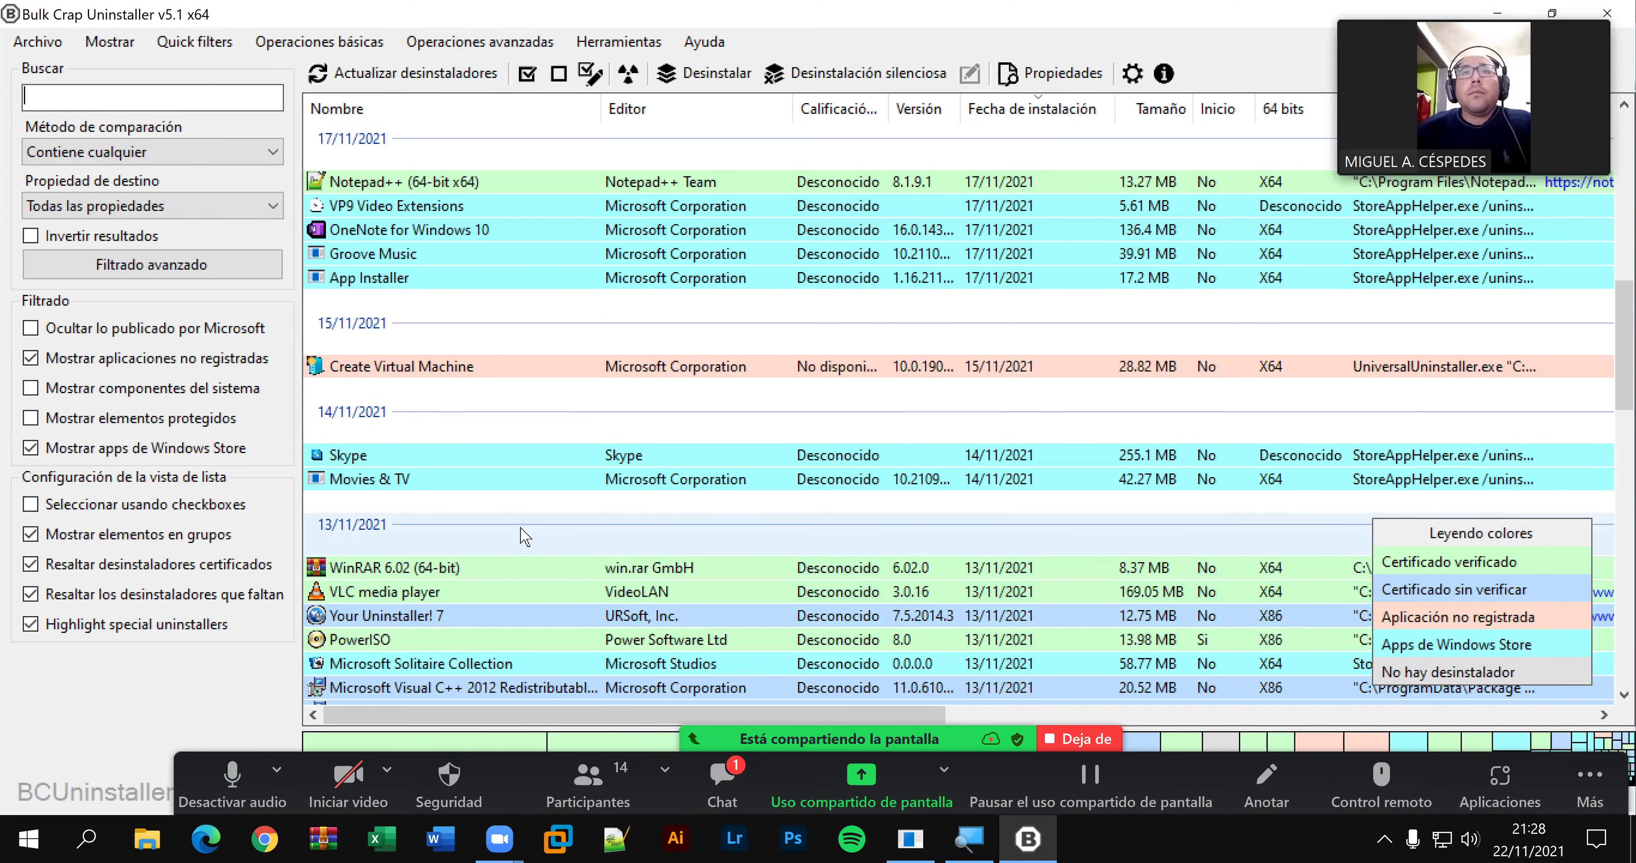
scroll(525, 537, "down", 1)
scroll(521, 543, "down", 5)
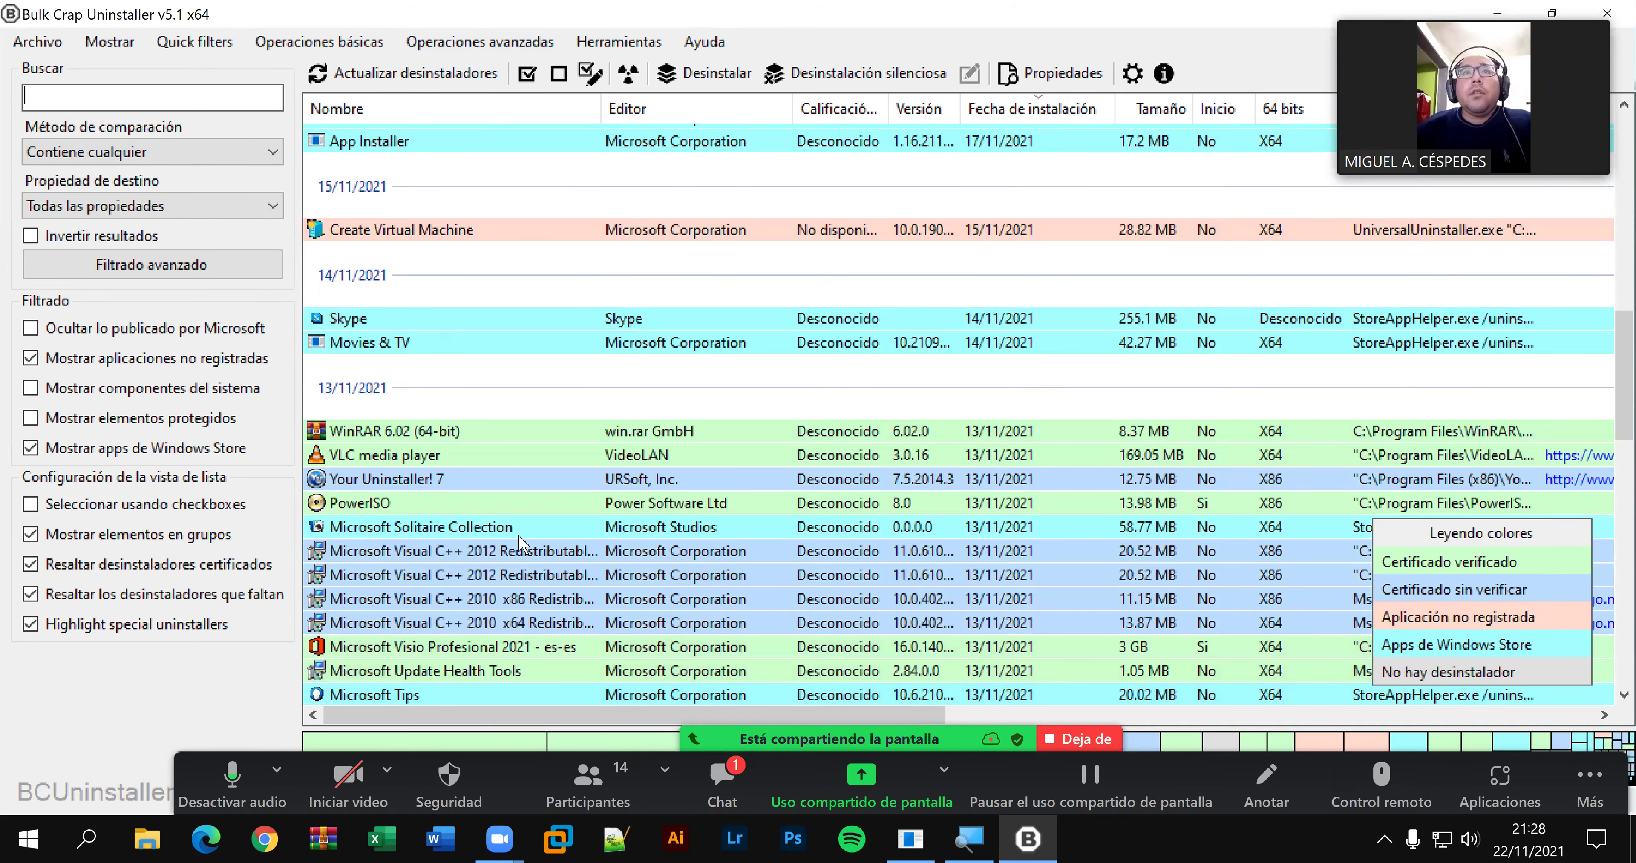
scroll(520, 548, "down", 8)
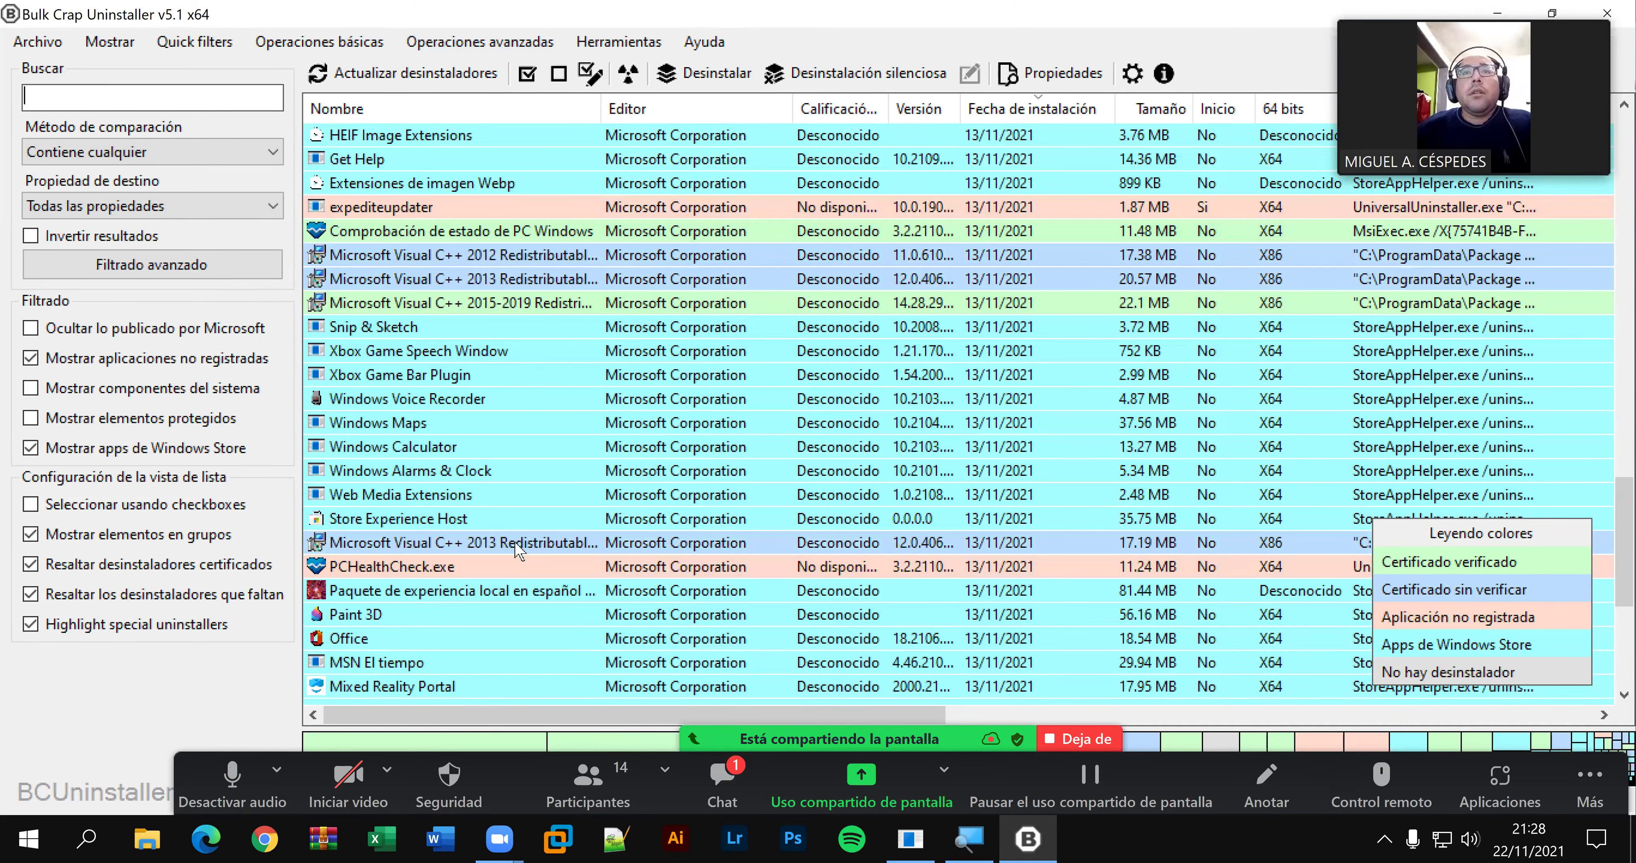
scroll(518, 553, "down", 5)
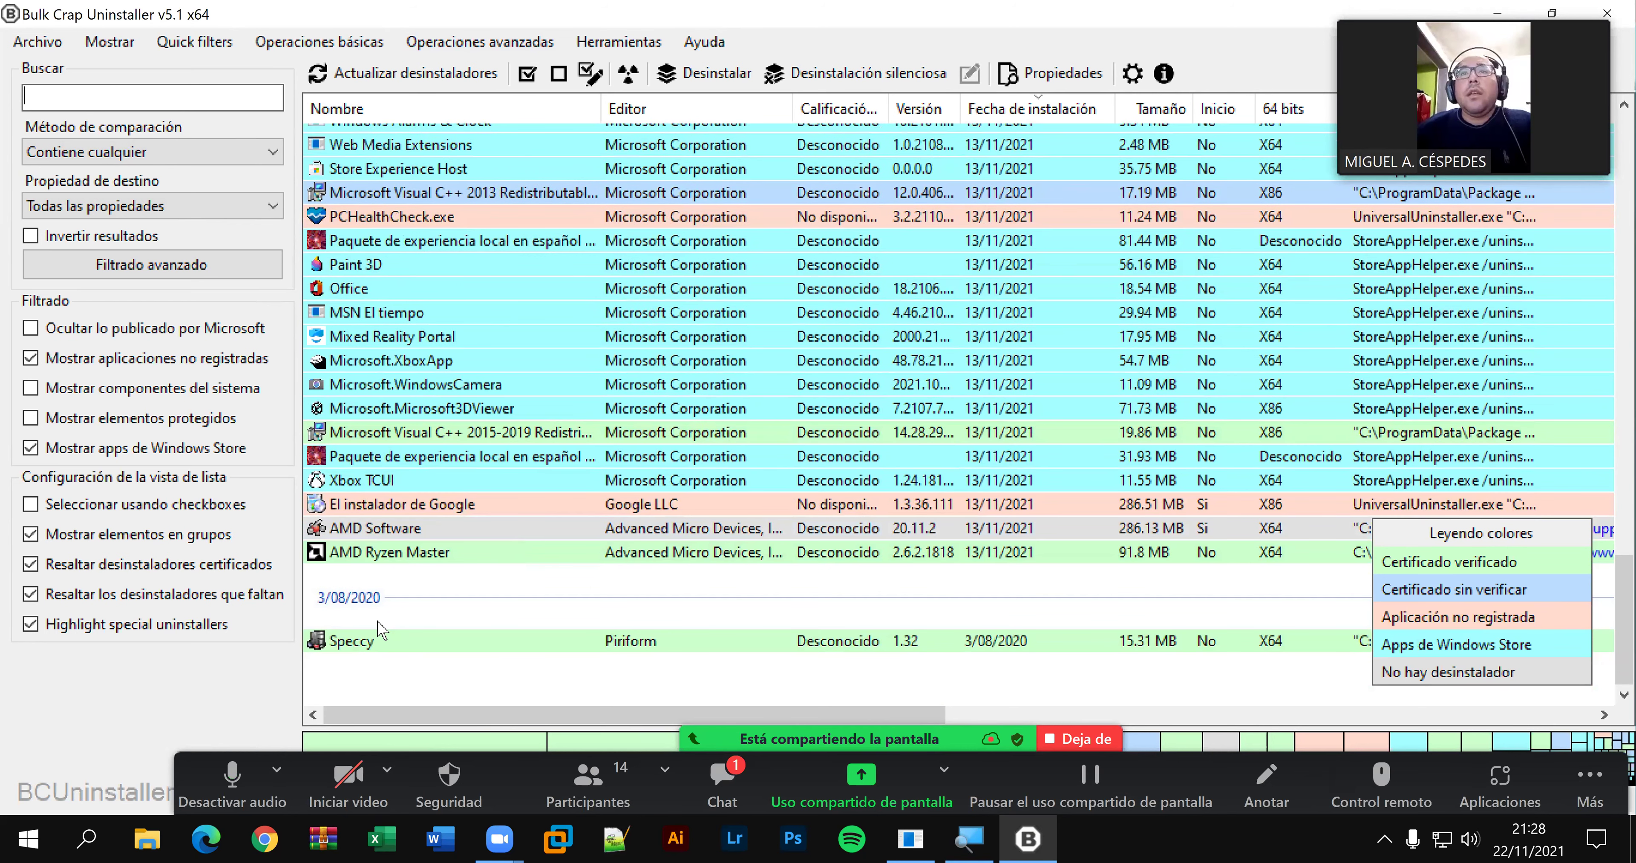
- Uninstall Speccy from its context menu, continuing through the wizard so BCU creates a restore point
right_click(374, 648)
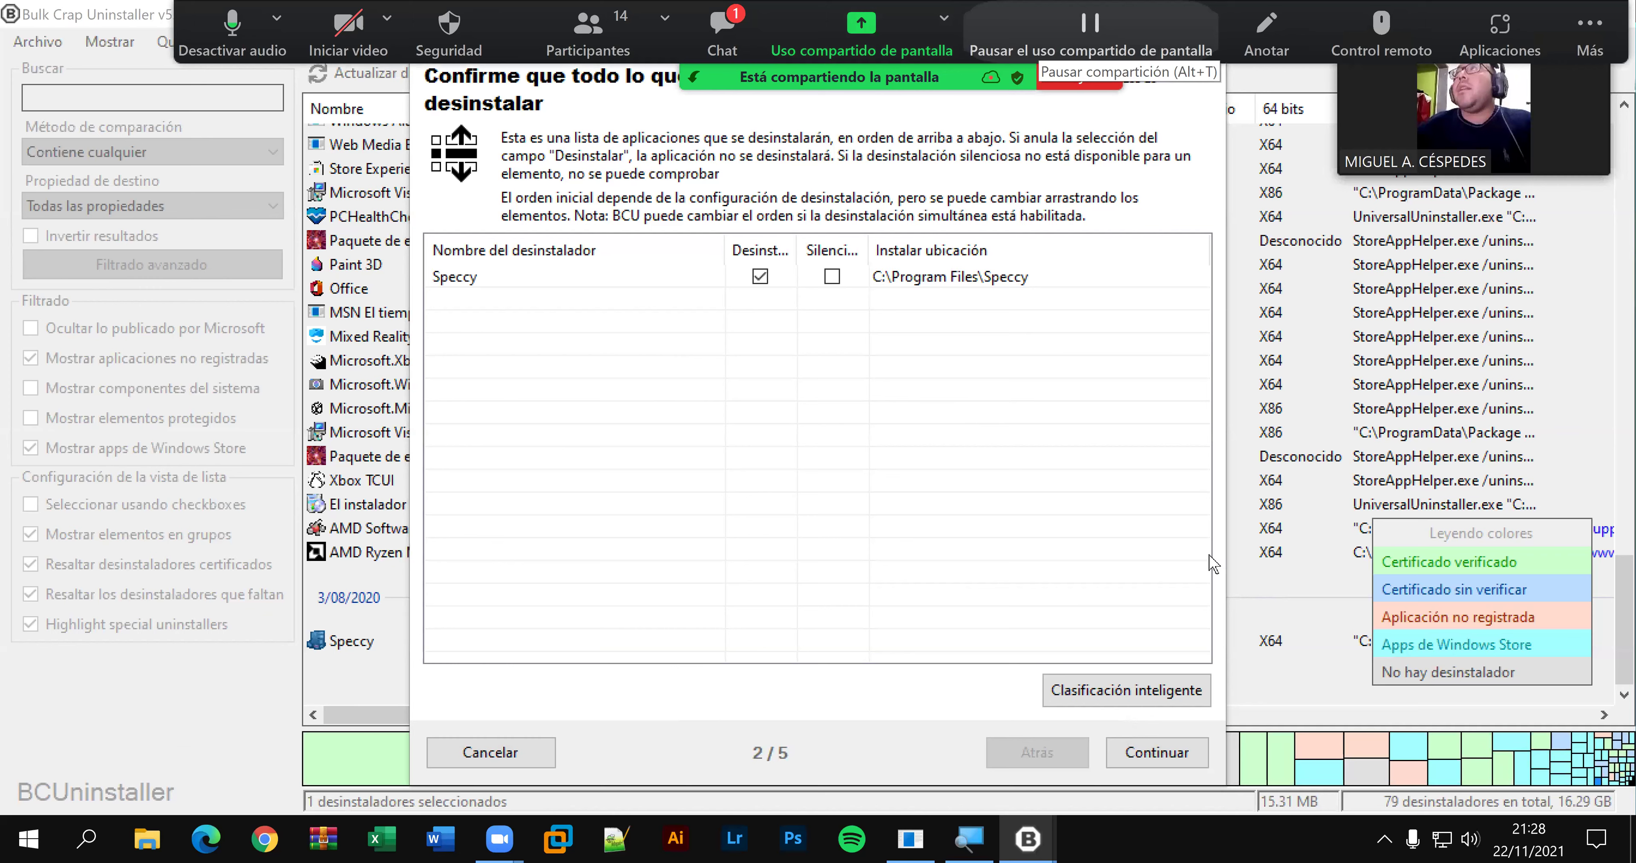
left_click(1165, 757)
left_click(816, 635)
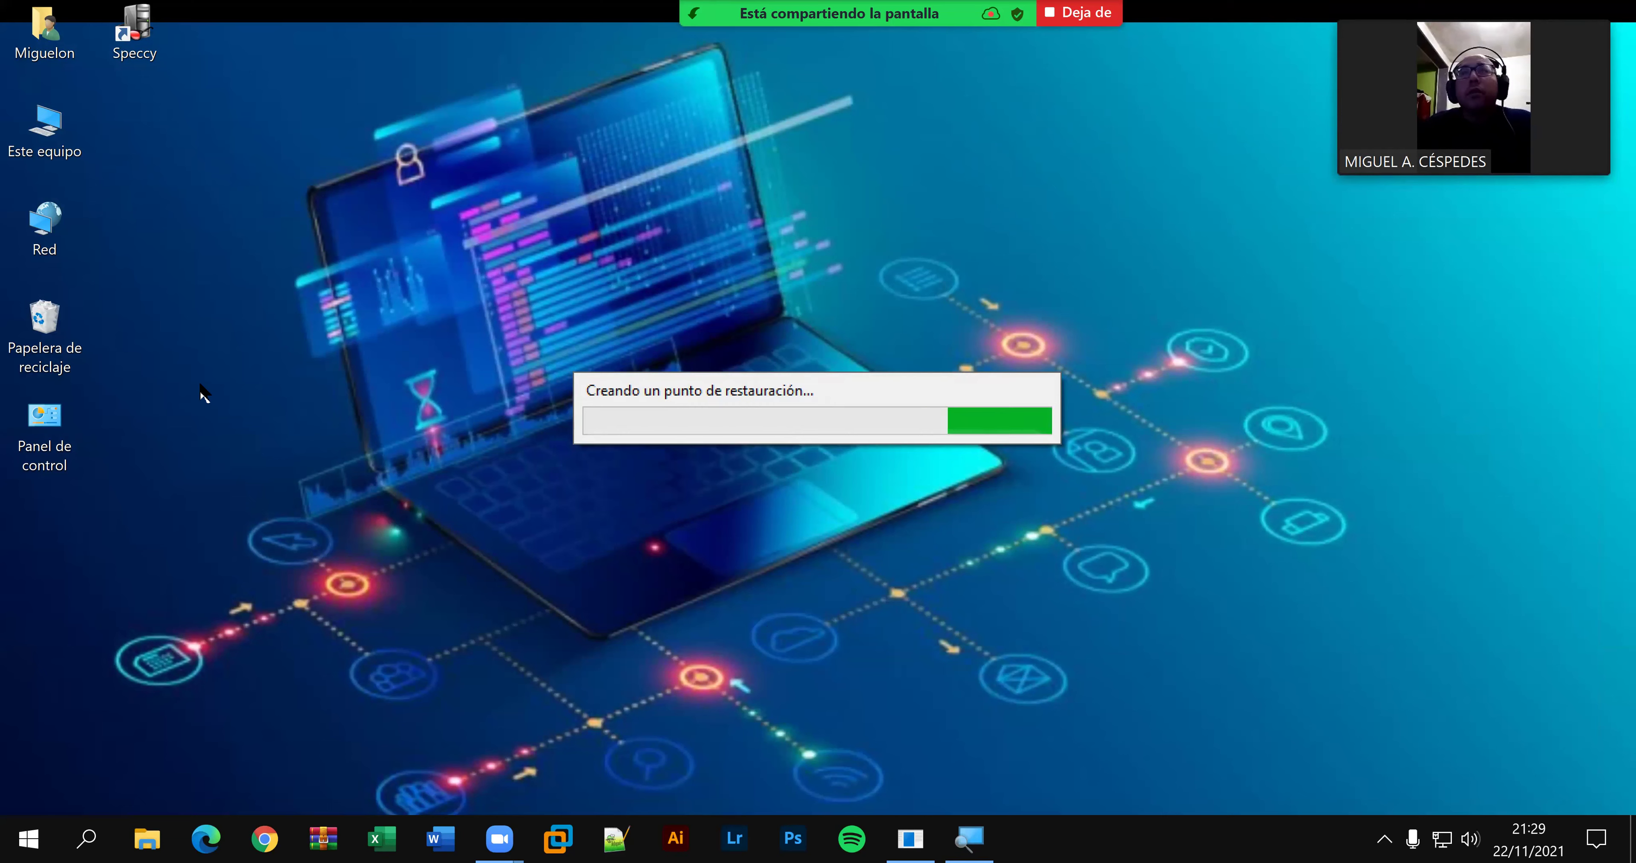
- Empty the Recycle Bin's 10 items, then close the finished Speccy uninstaller and BCU progress window
right_click(54, 331)
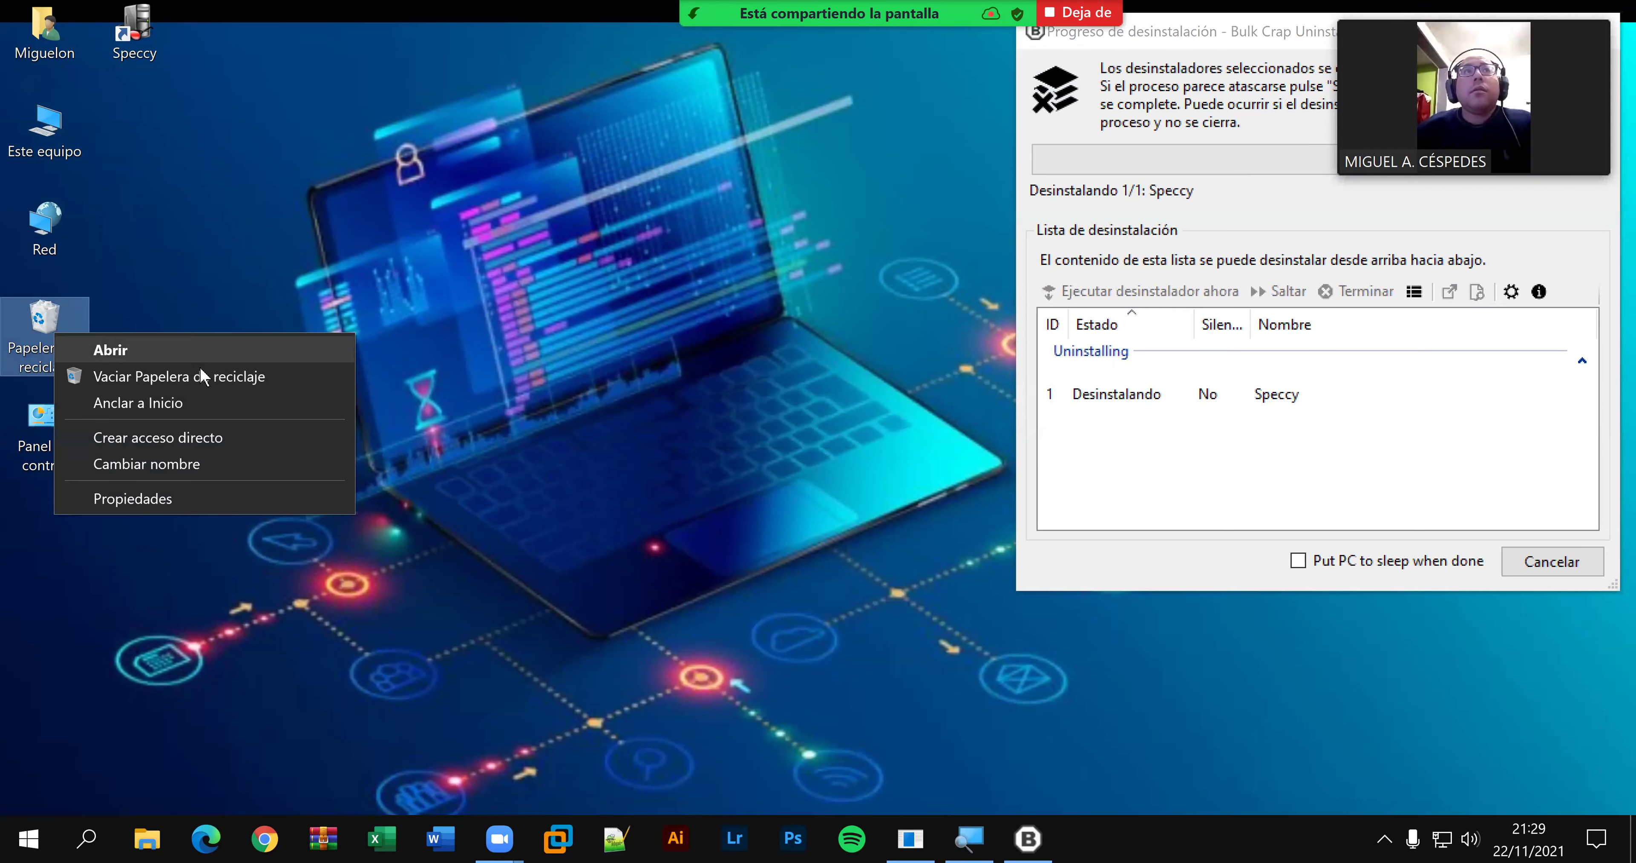
left_click(291, 376)
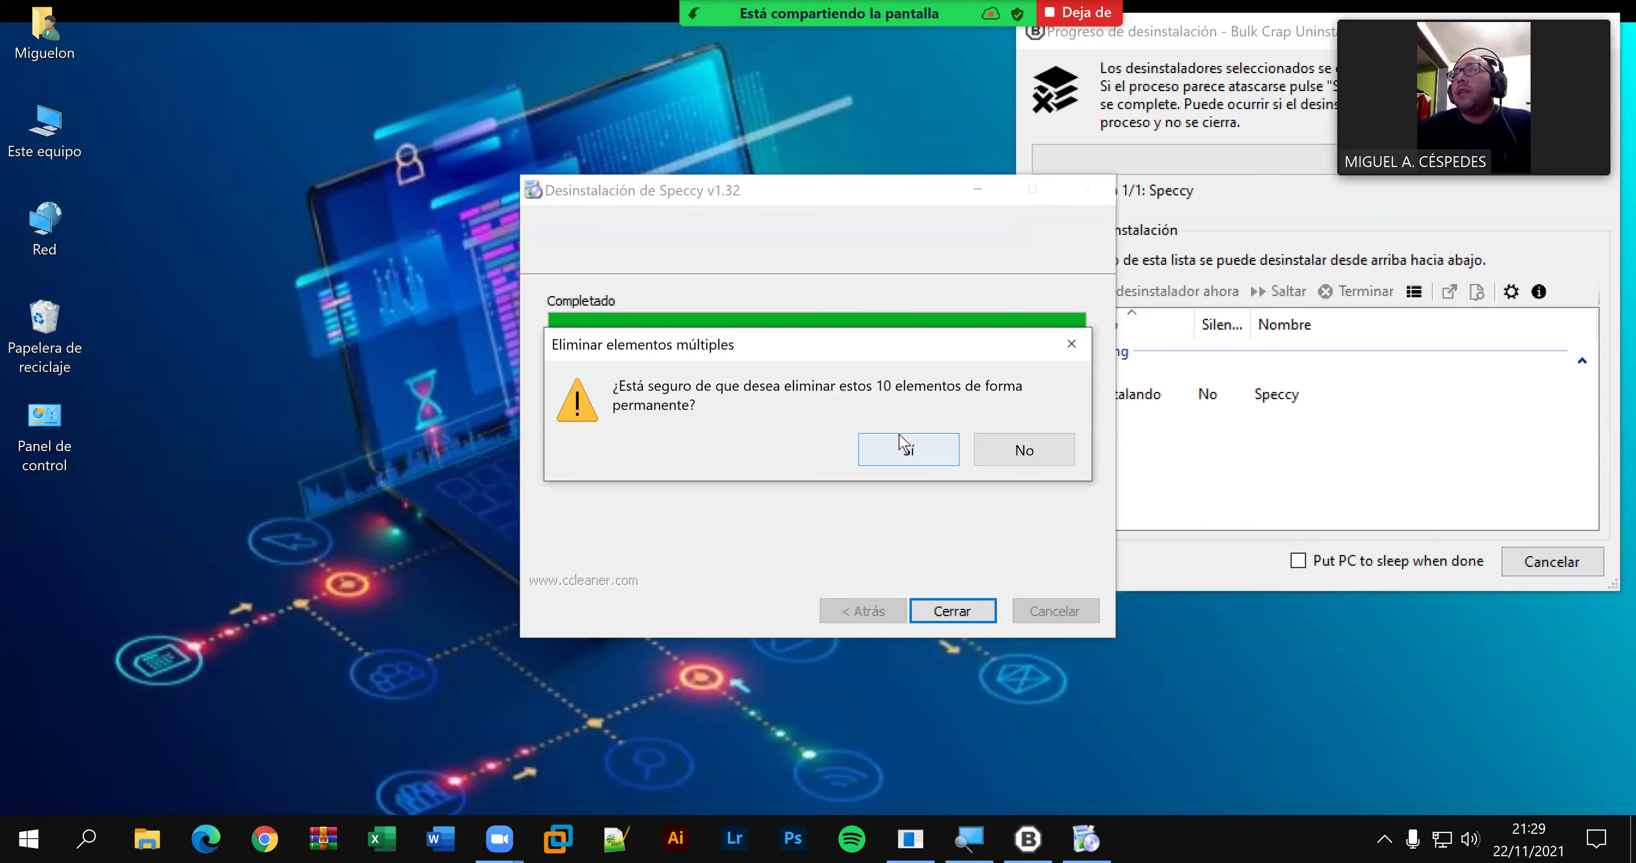
left_click(905, 443)
left_click(943, 609)
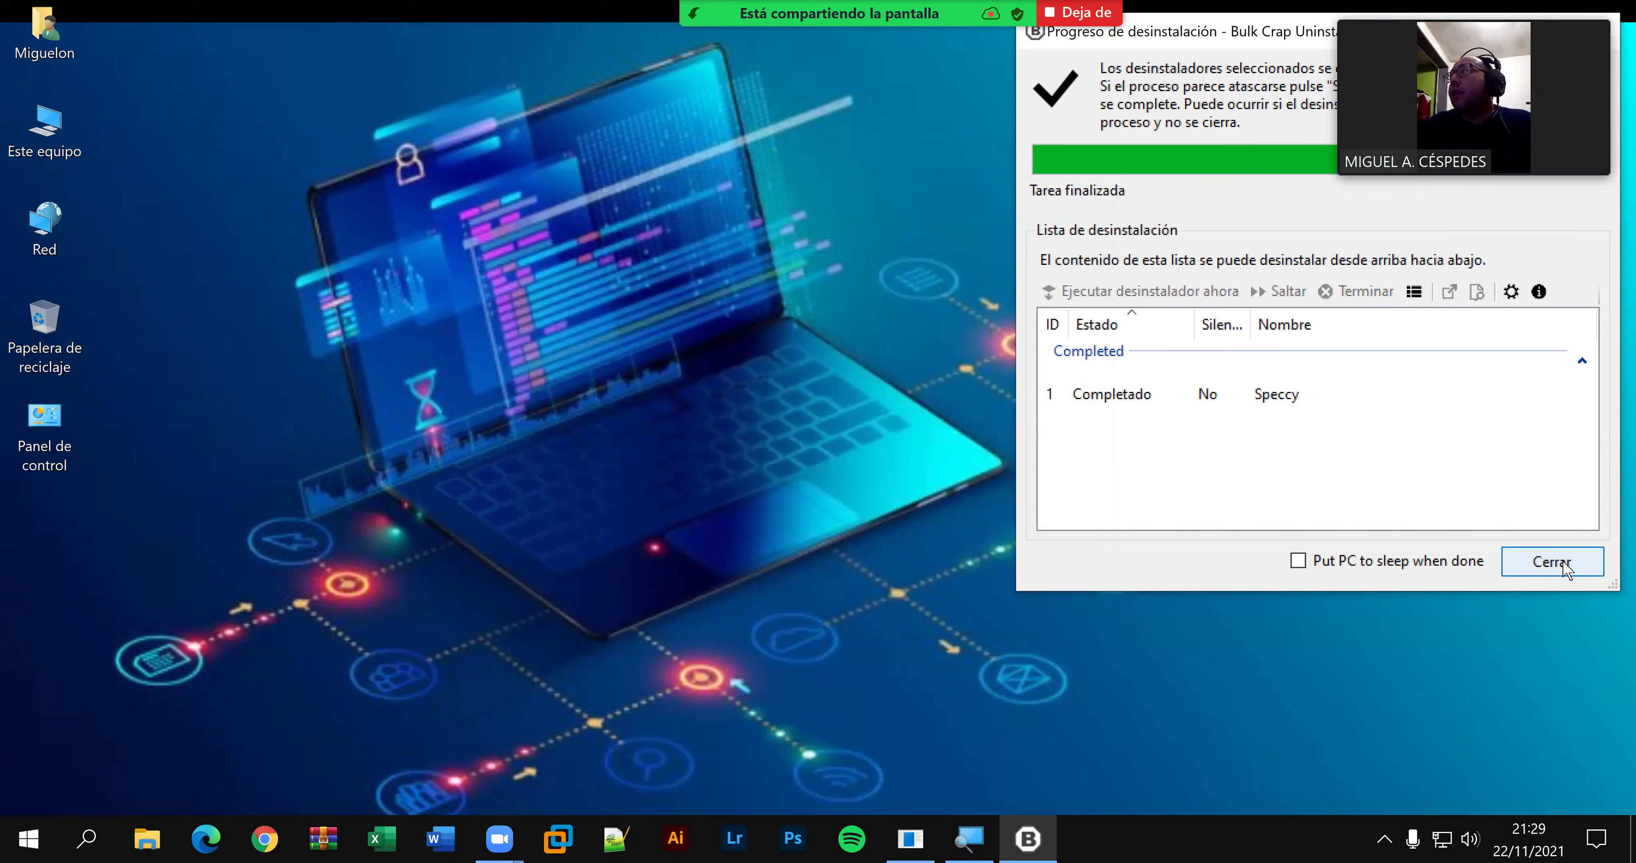
left_click(1562, 560)
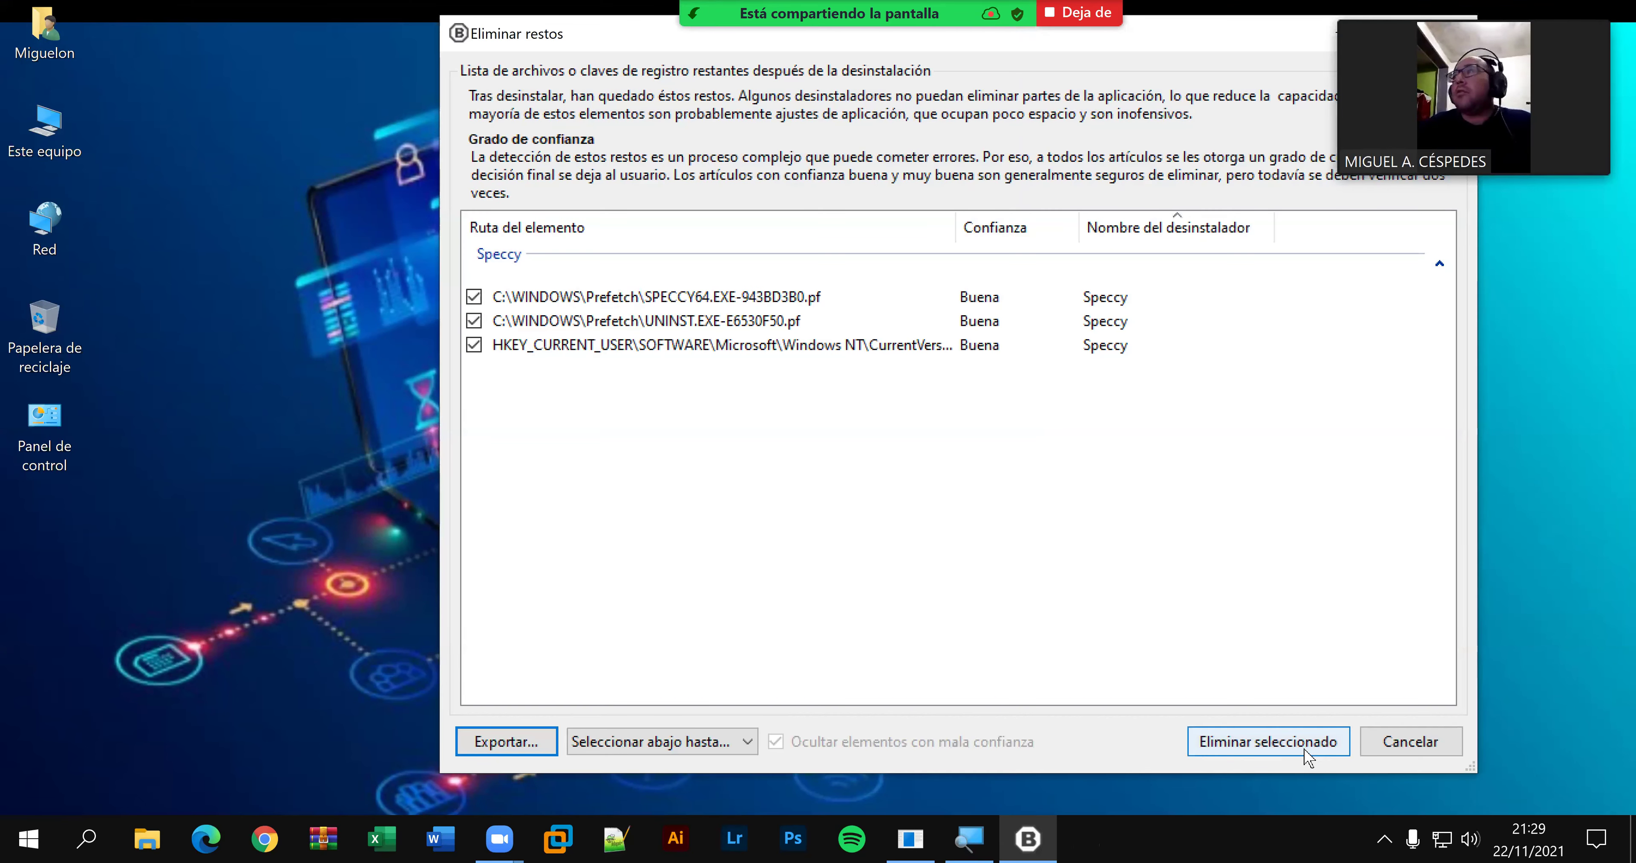
- Delete Speccy's three checked leftovers, then close the thank-you dialog and BCU with Alt+F4
left_click(1297, 753)
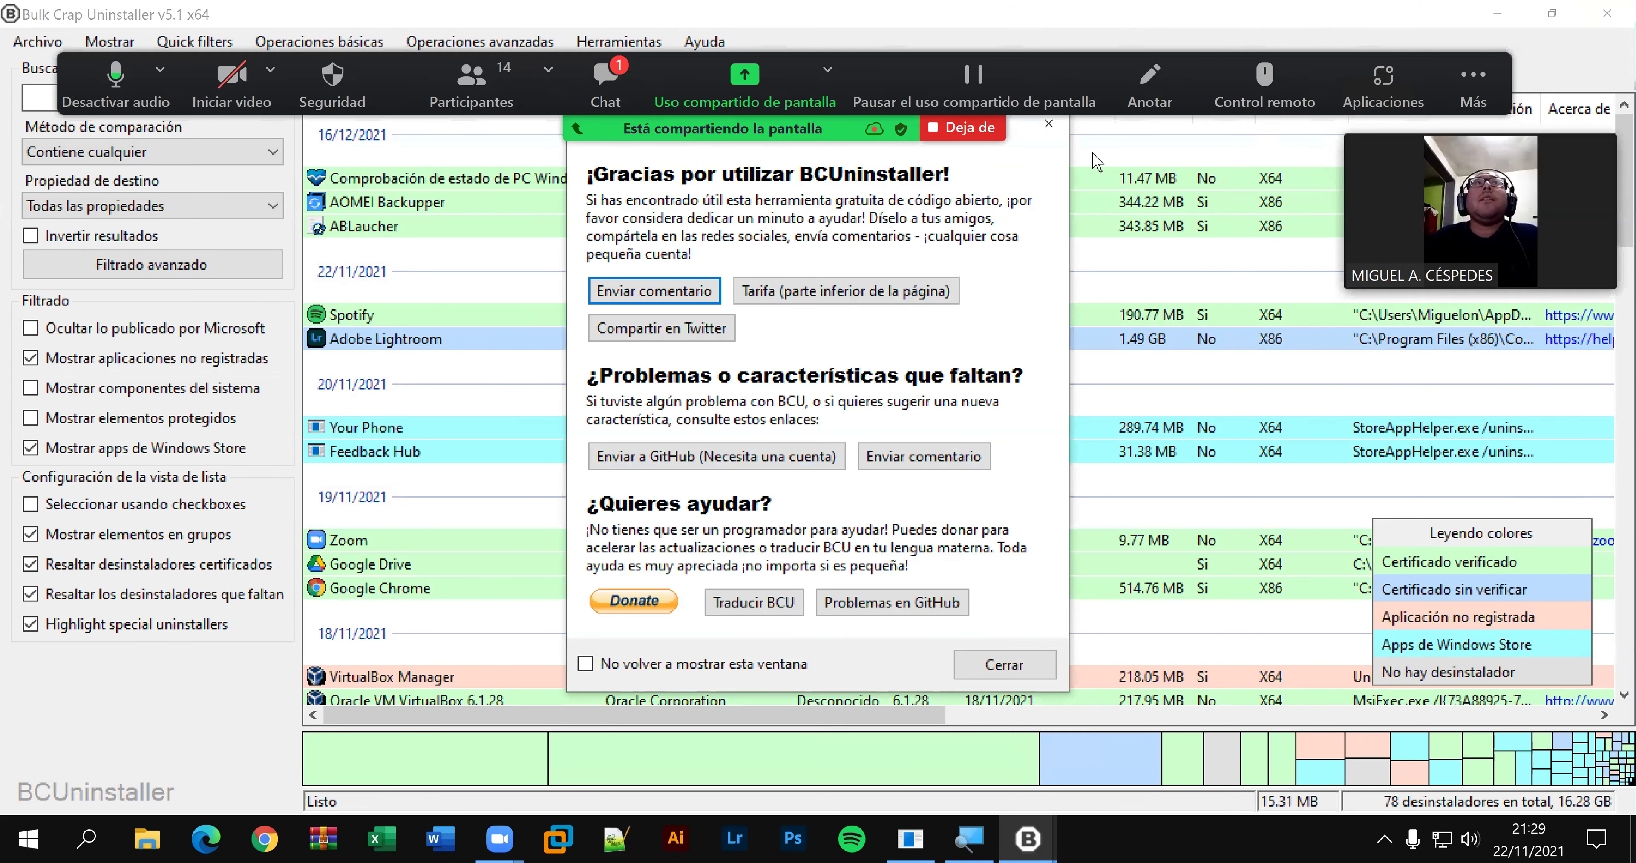
key("alt+F4")
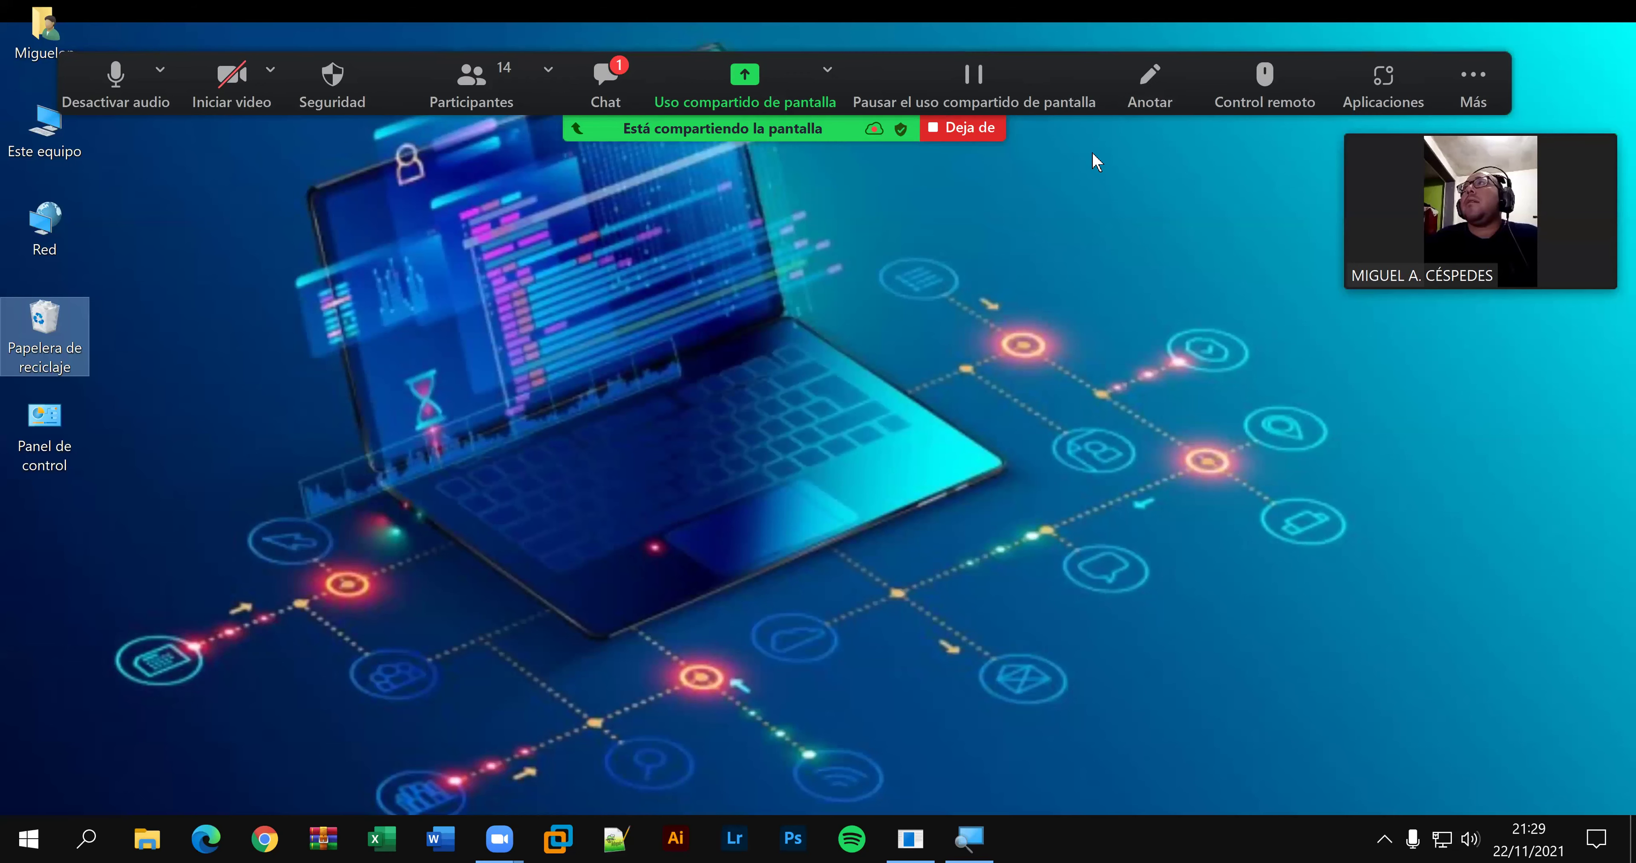
- Open a new Chrome window from the taskbar and choose the browser profile
right_click(262, 844)
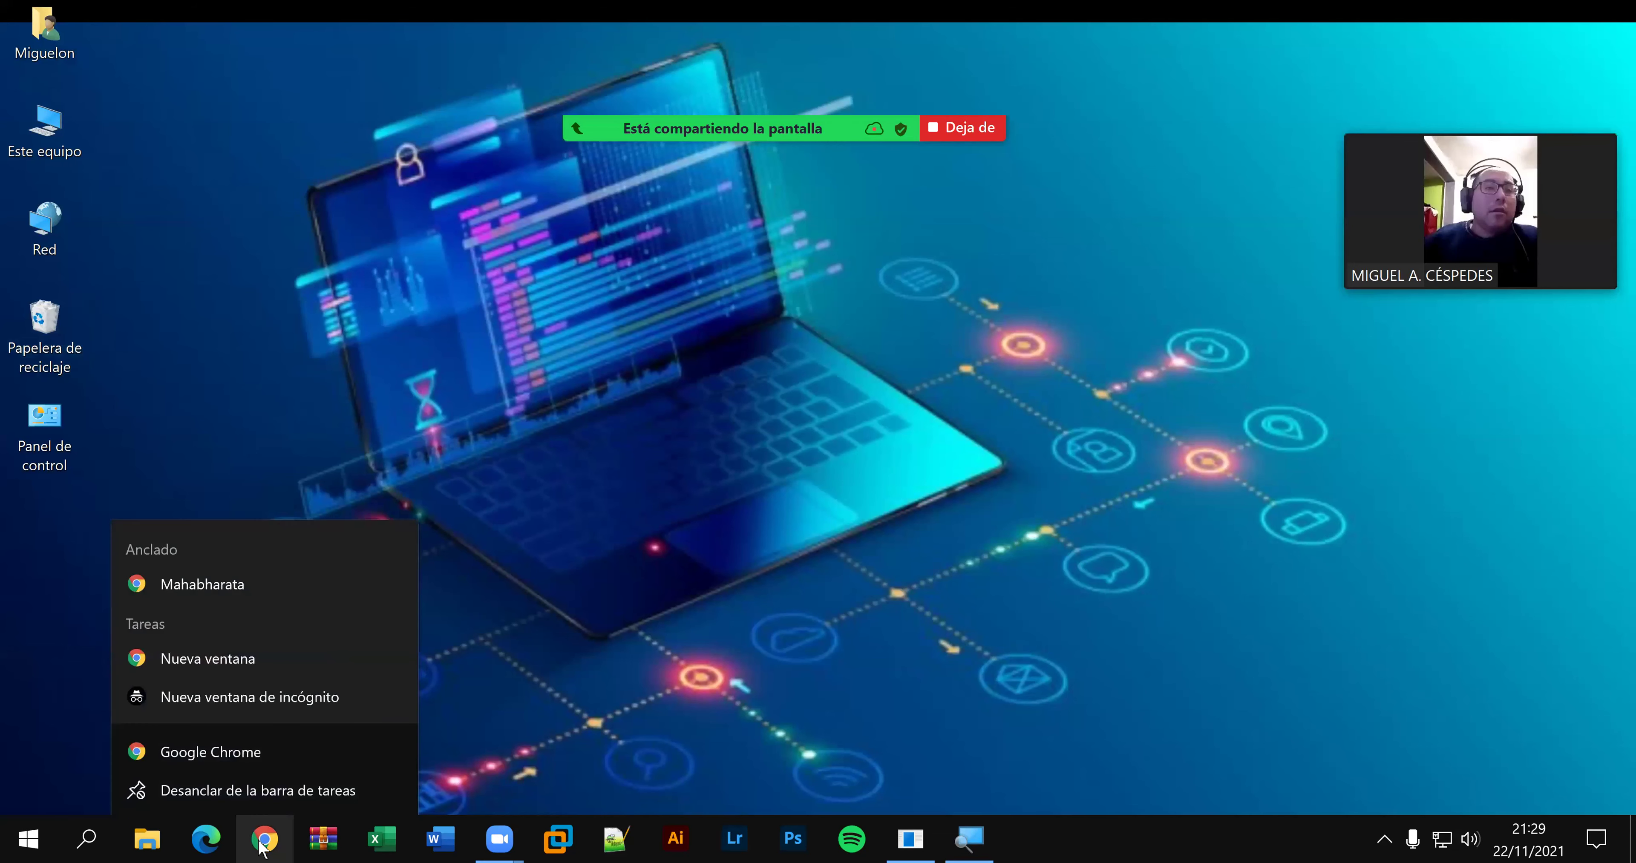
left_click(232, 752)
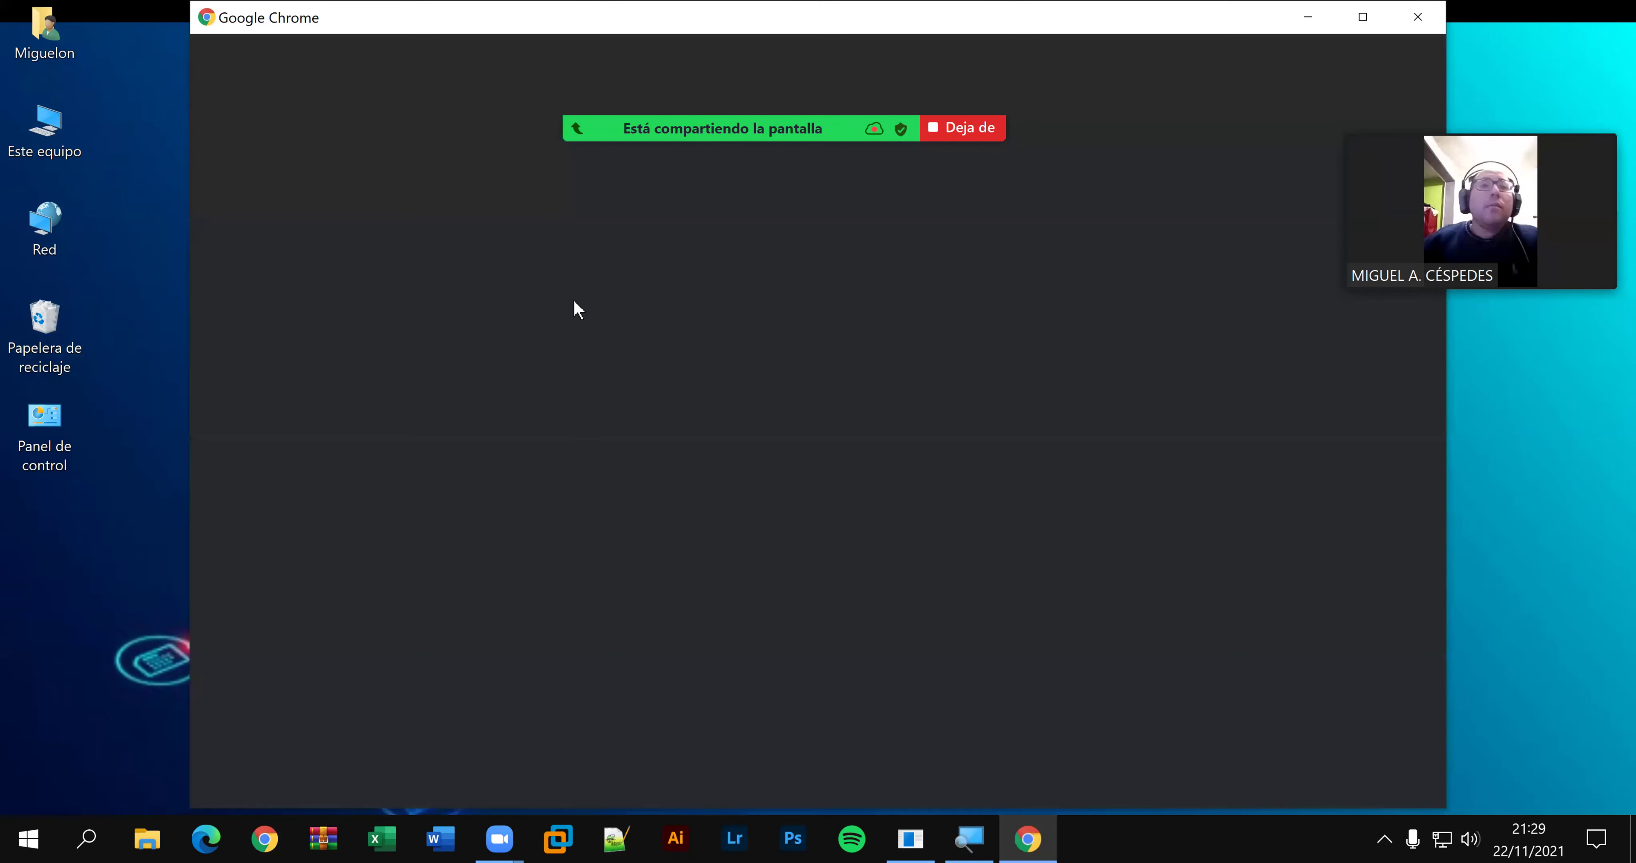
left_click(729, 475)
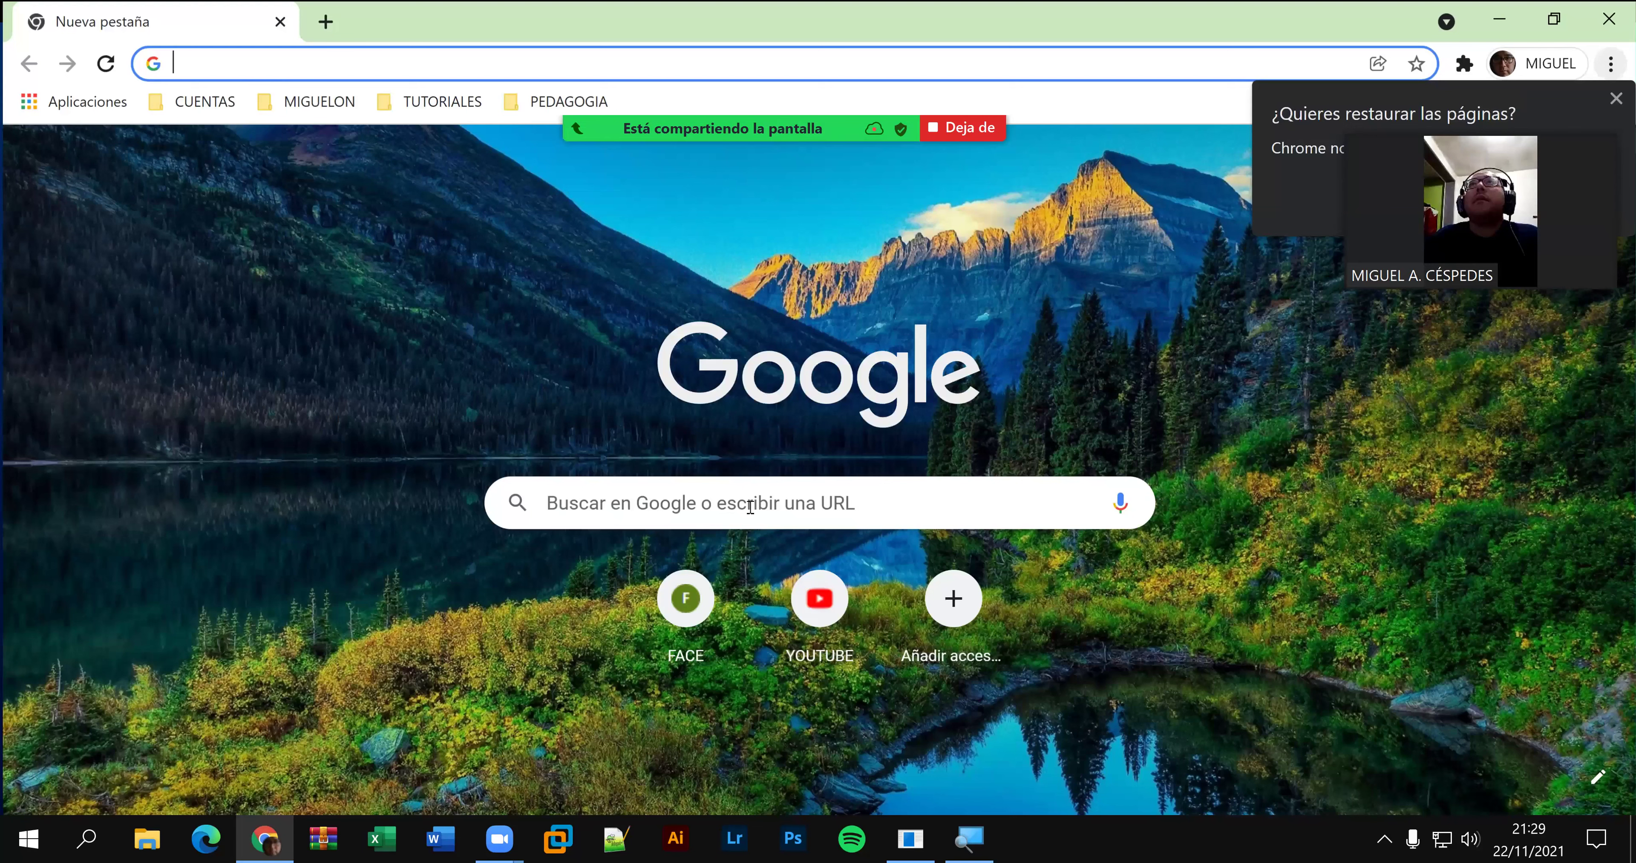
- Search Google for BC uninstaller, accept the BCUNINSTALLER correction, and open bcuninstaller.com
left_click(752, 508)
type("BD")
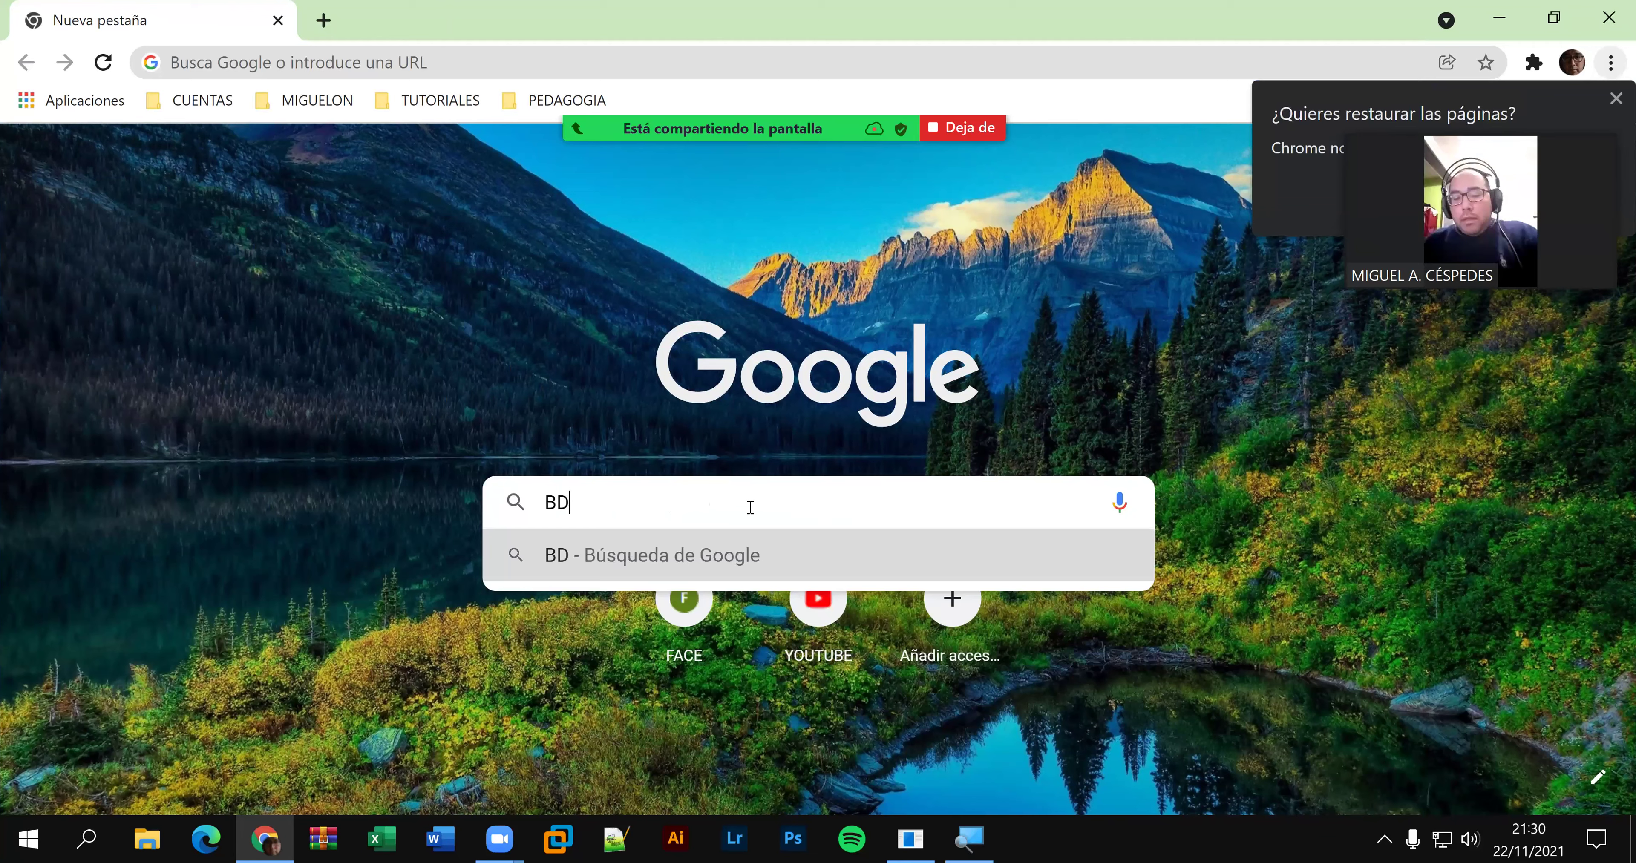
key("BackSpace")
type("C UN")
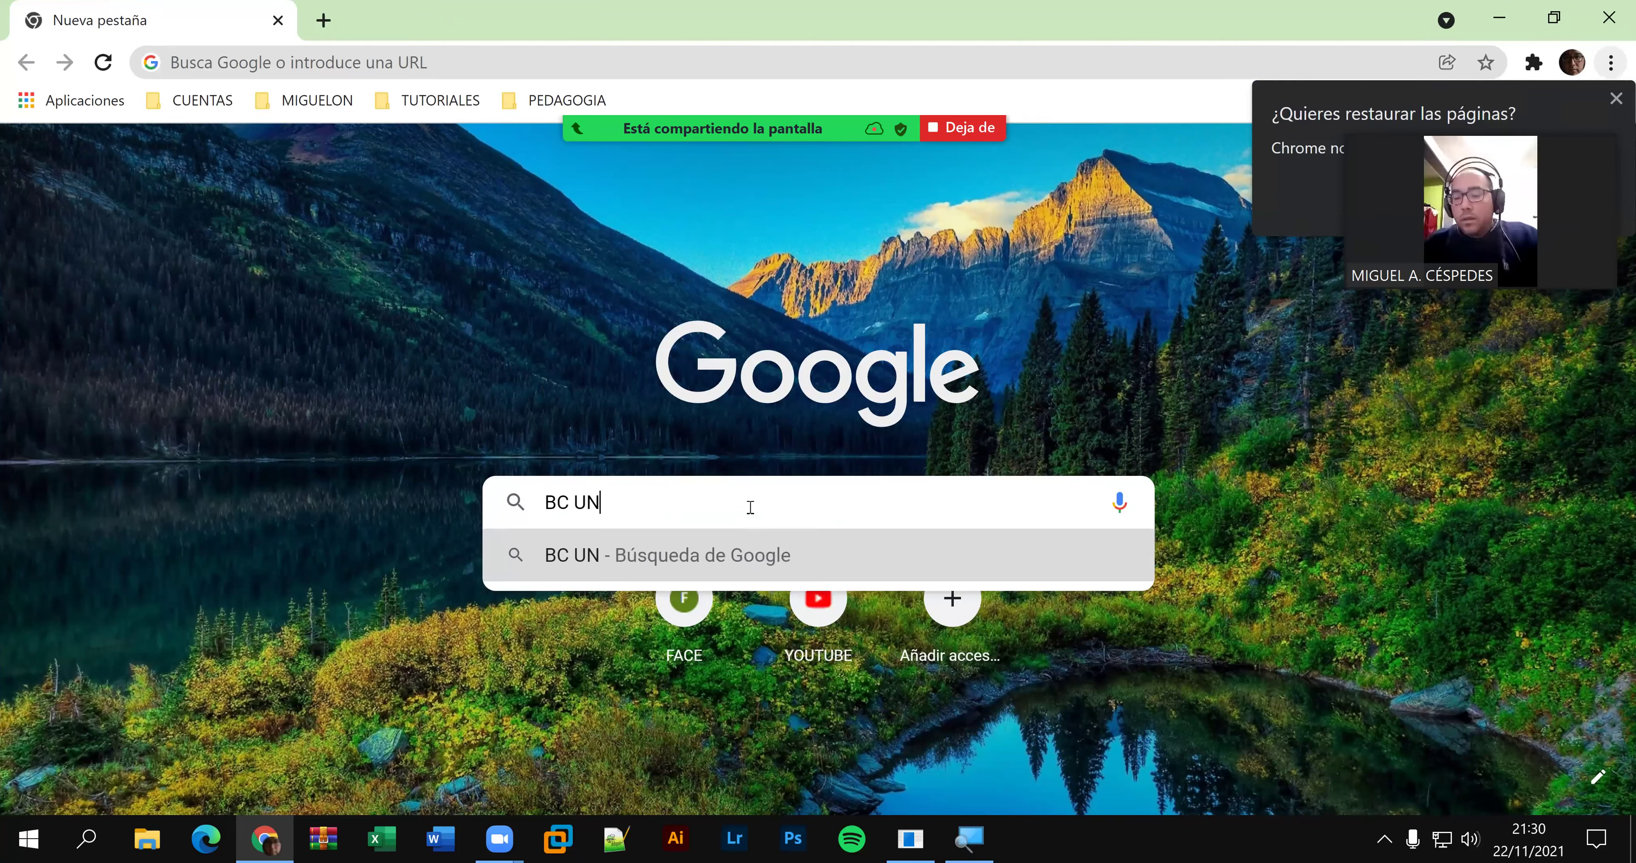
type("INDE")
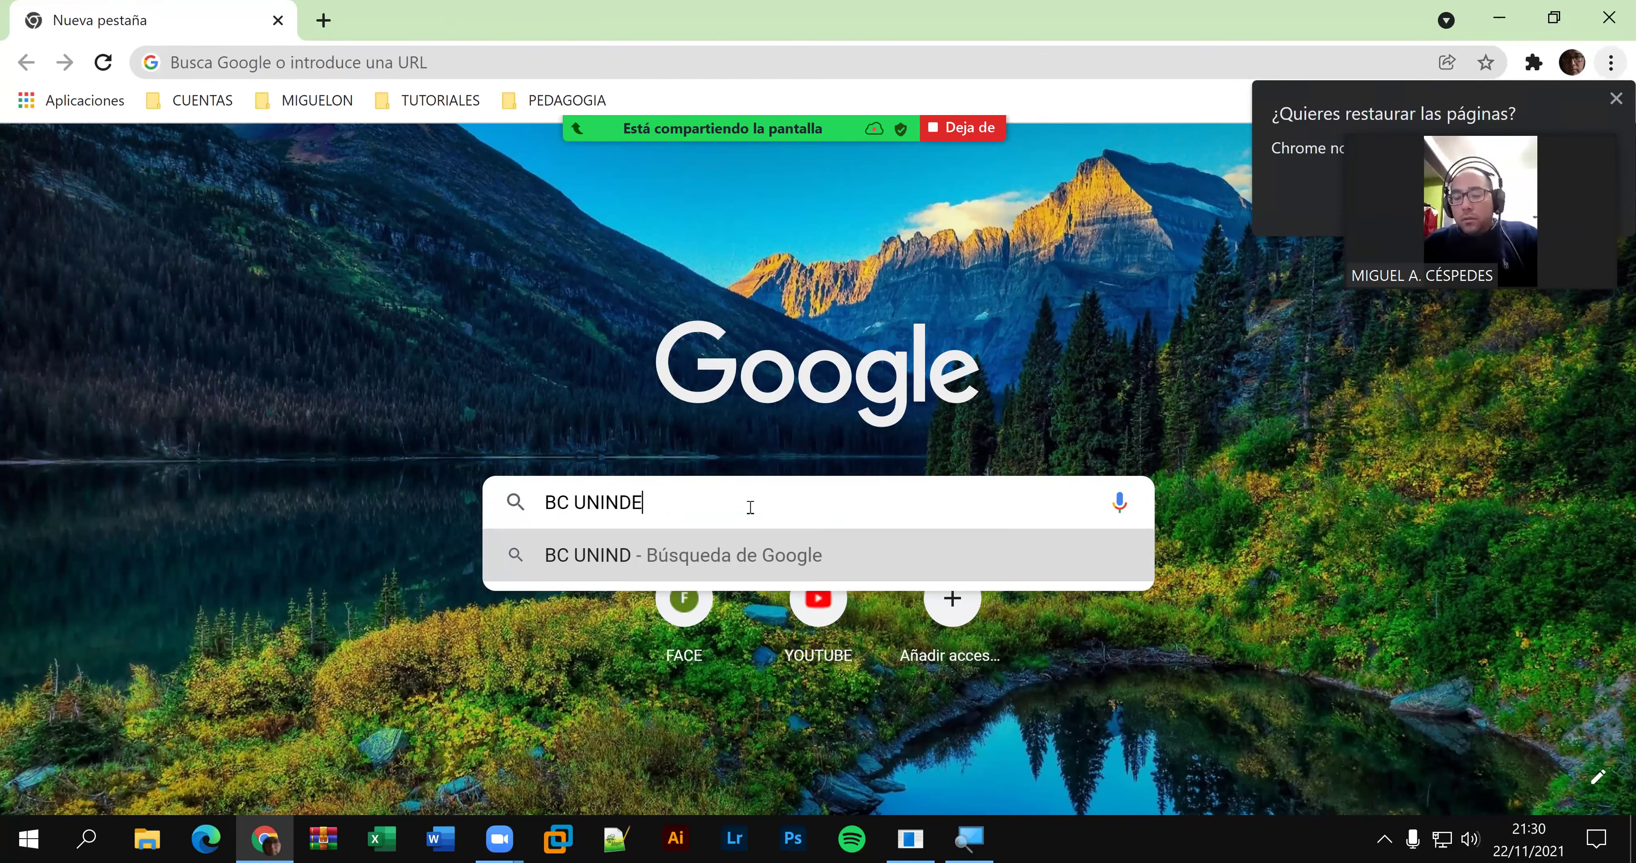
type("SITAKLLE")
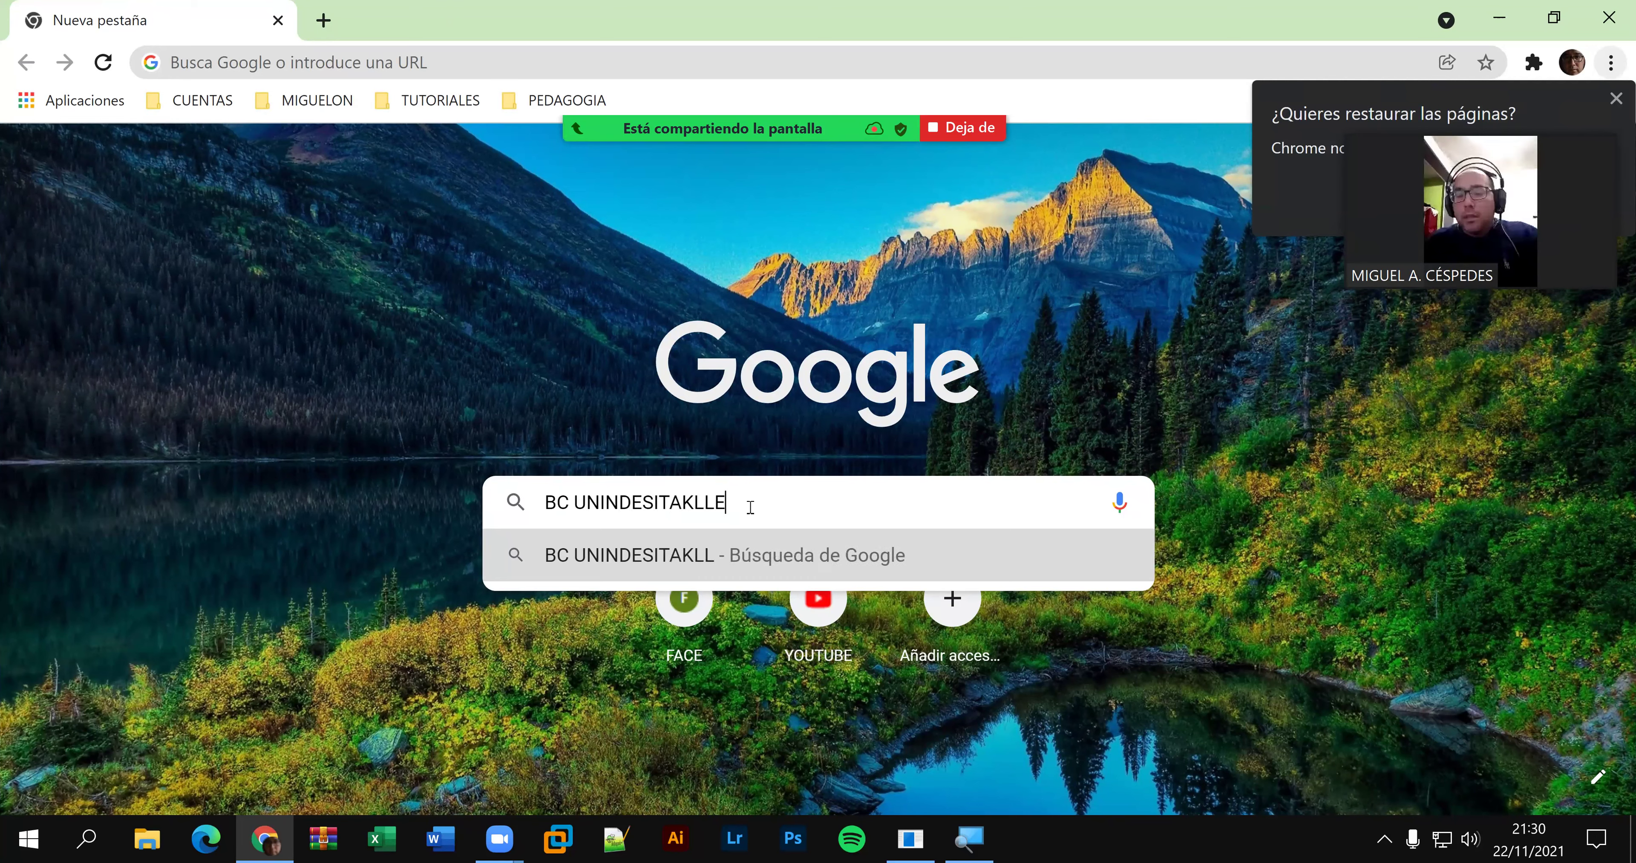
type("R")
key("BackSpace")
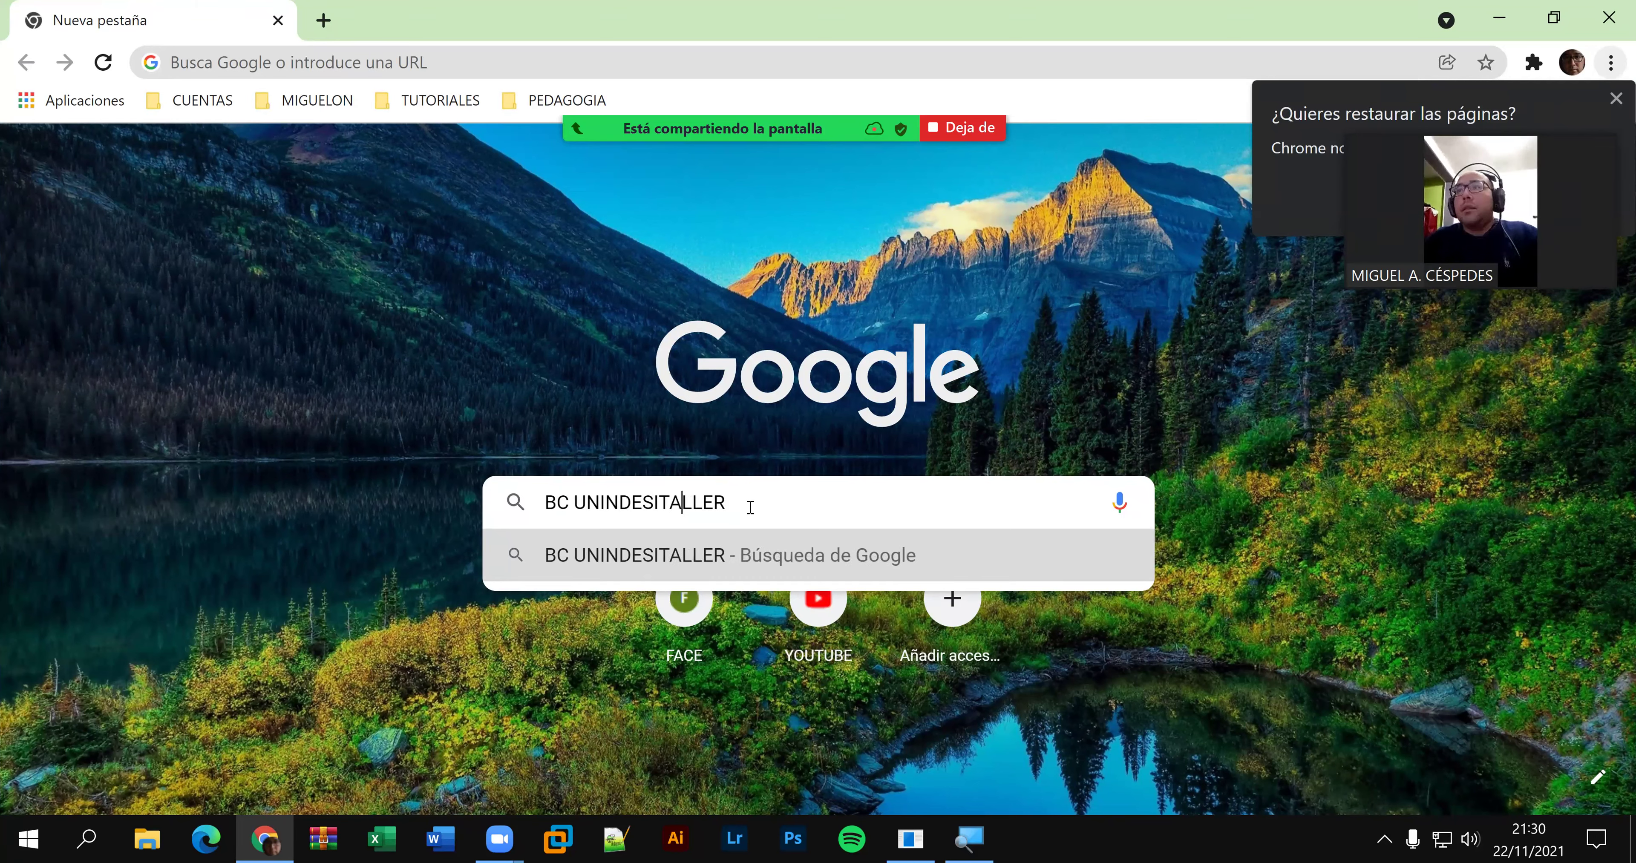
key("Return")
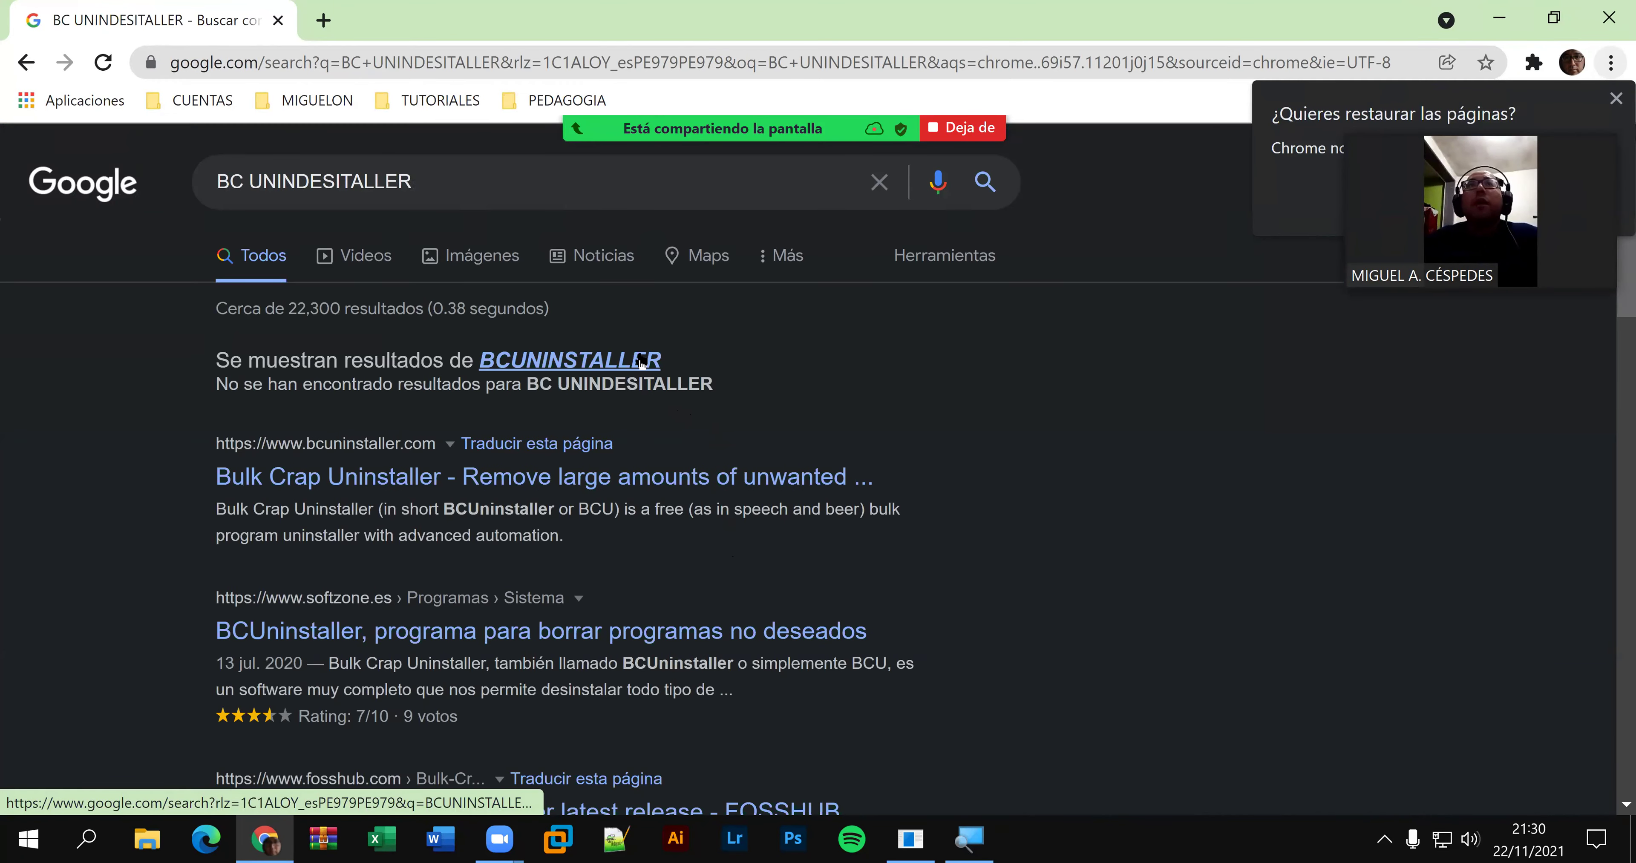
left_click(641, 360)
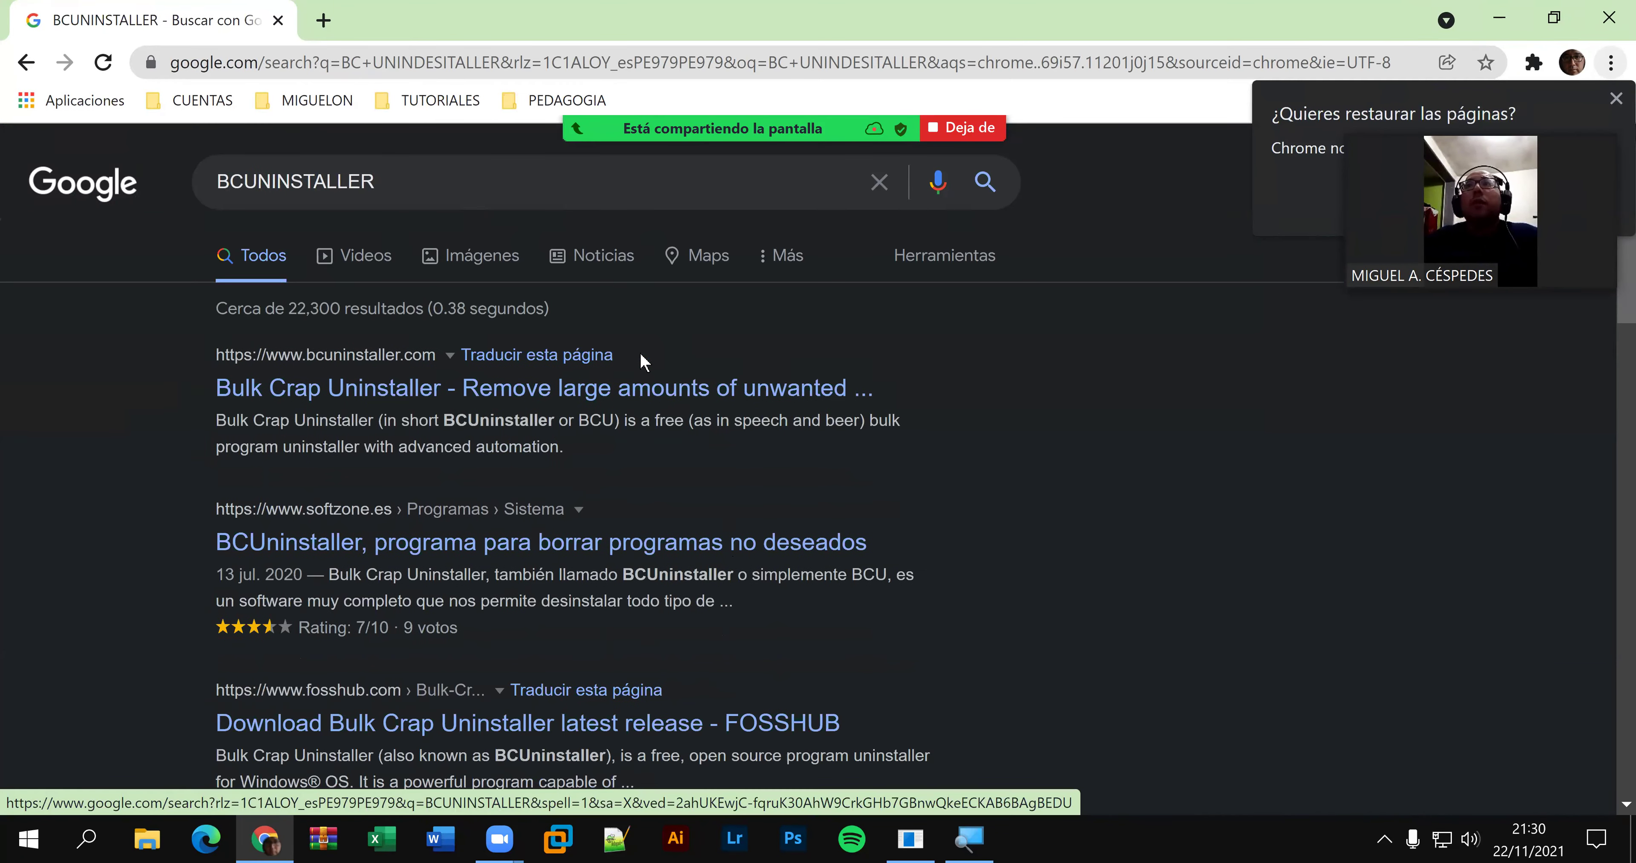
left_click(671, 391)
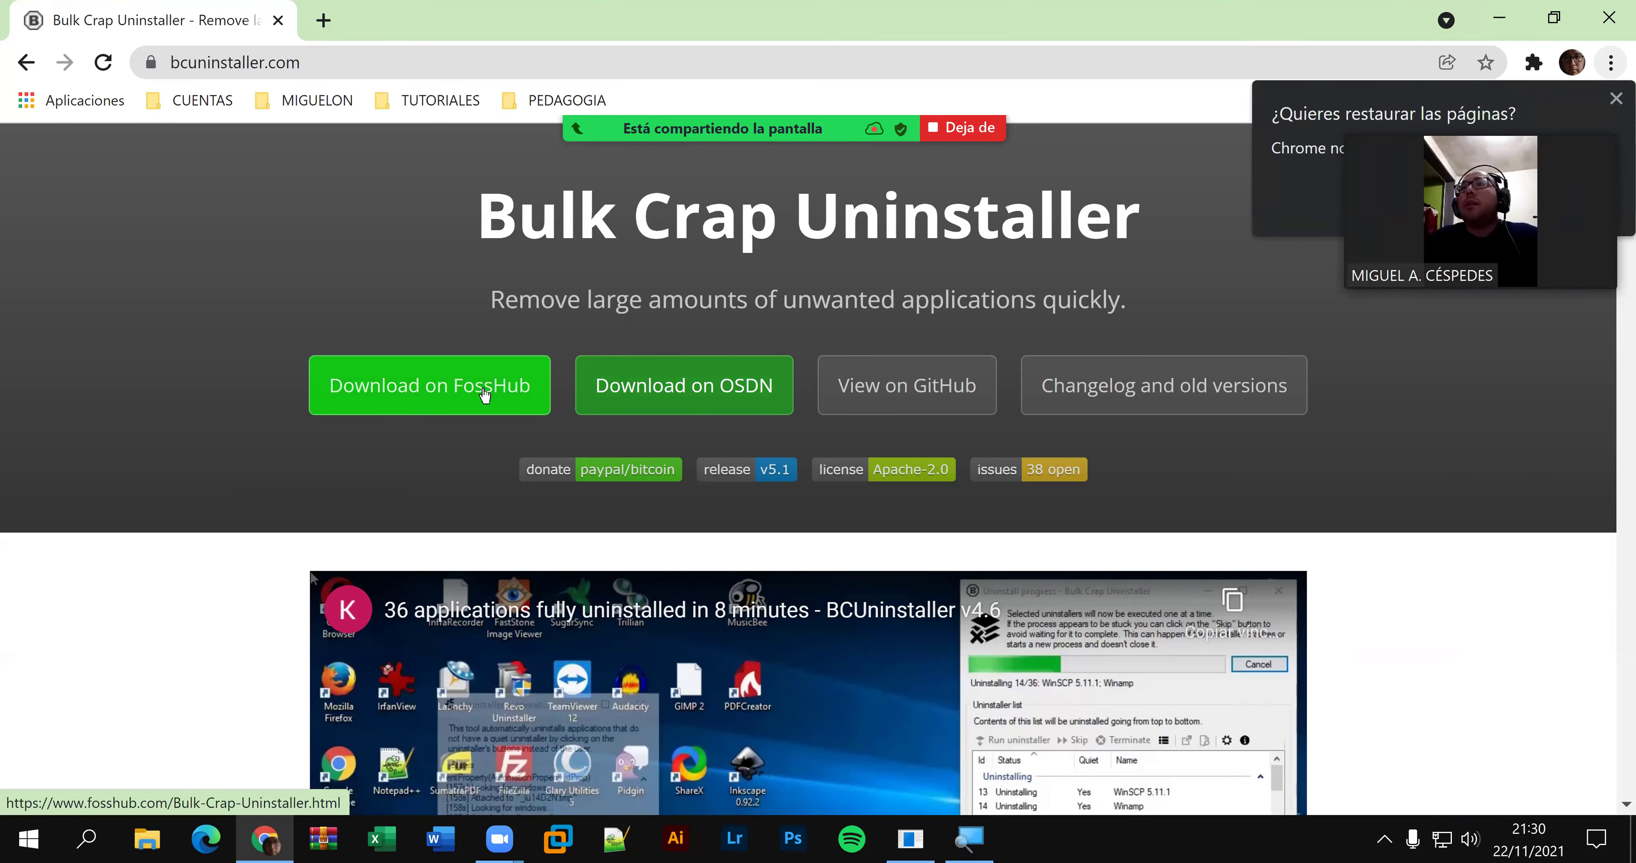
- Download the 'Installer and Portable' package, BCUninstaller_5.1_setup.exe, from the FossHub page
left_click(483, 392)
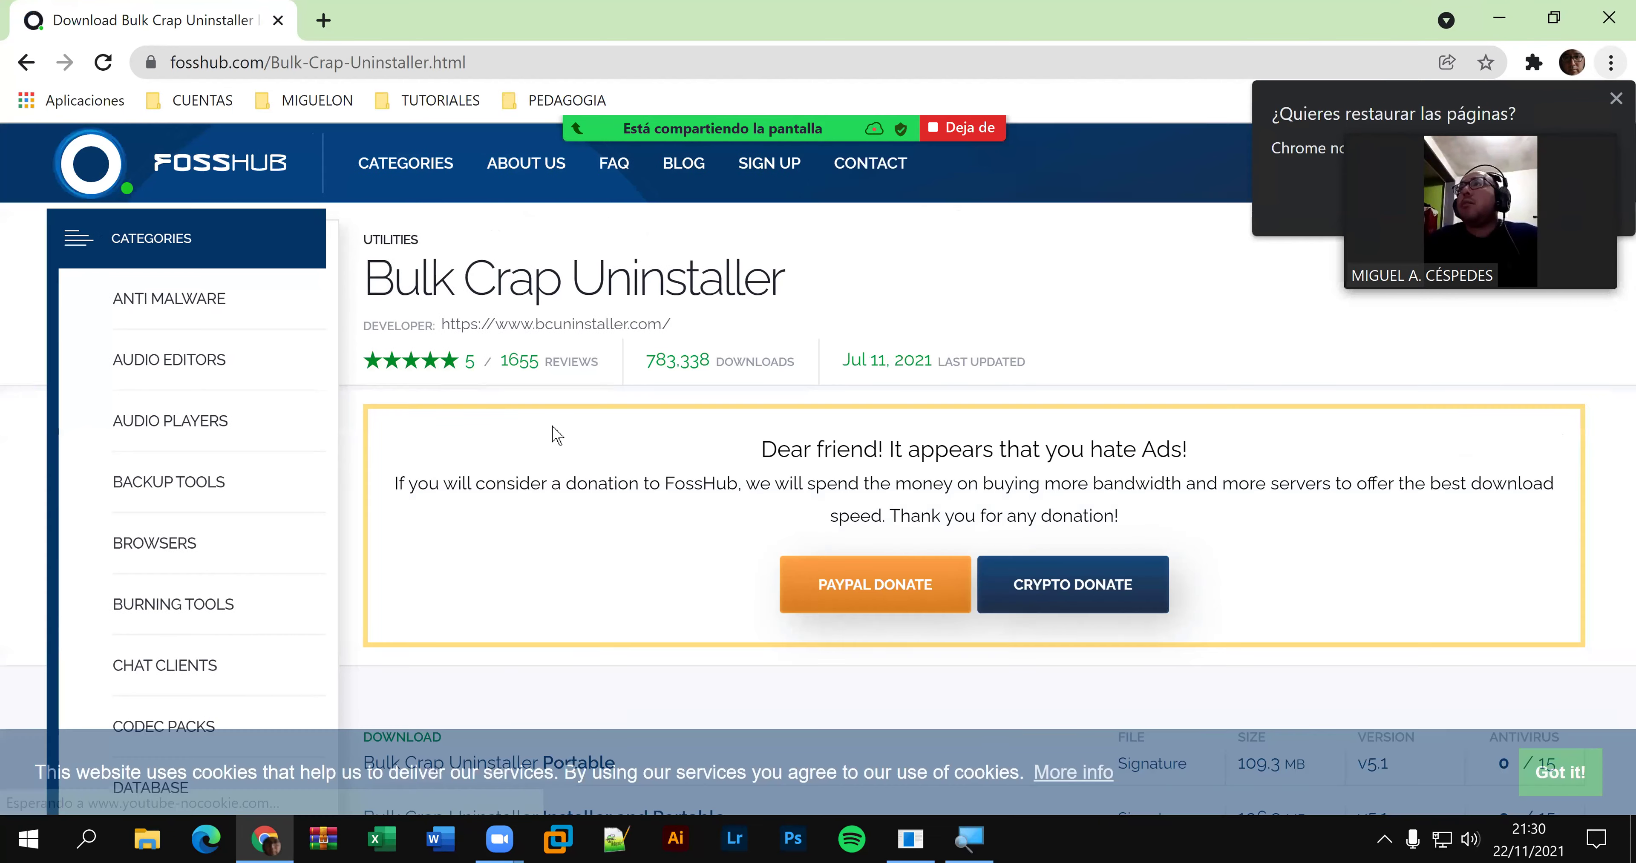
scroll(1207, 654, "down", 2)
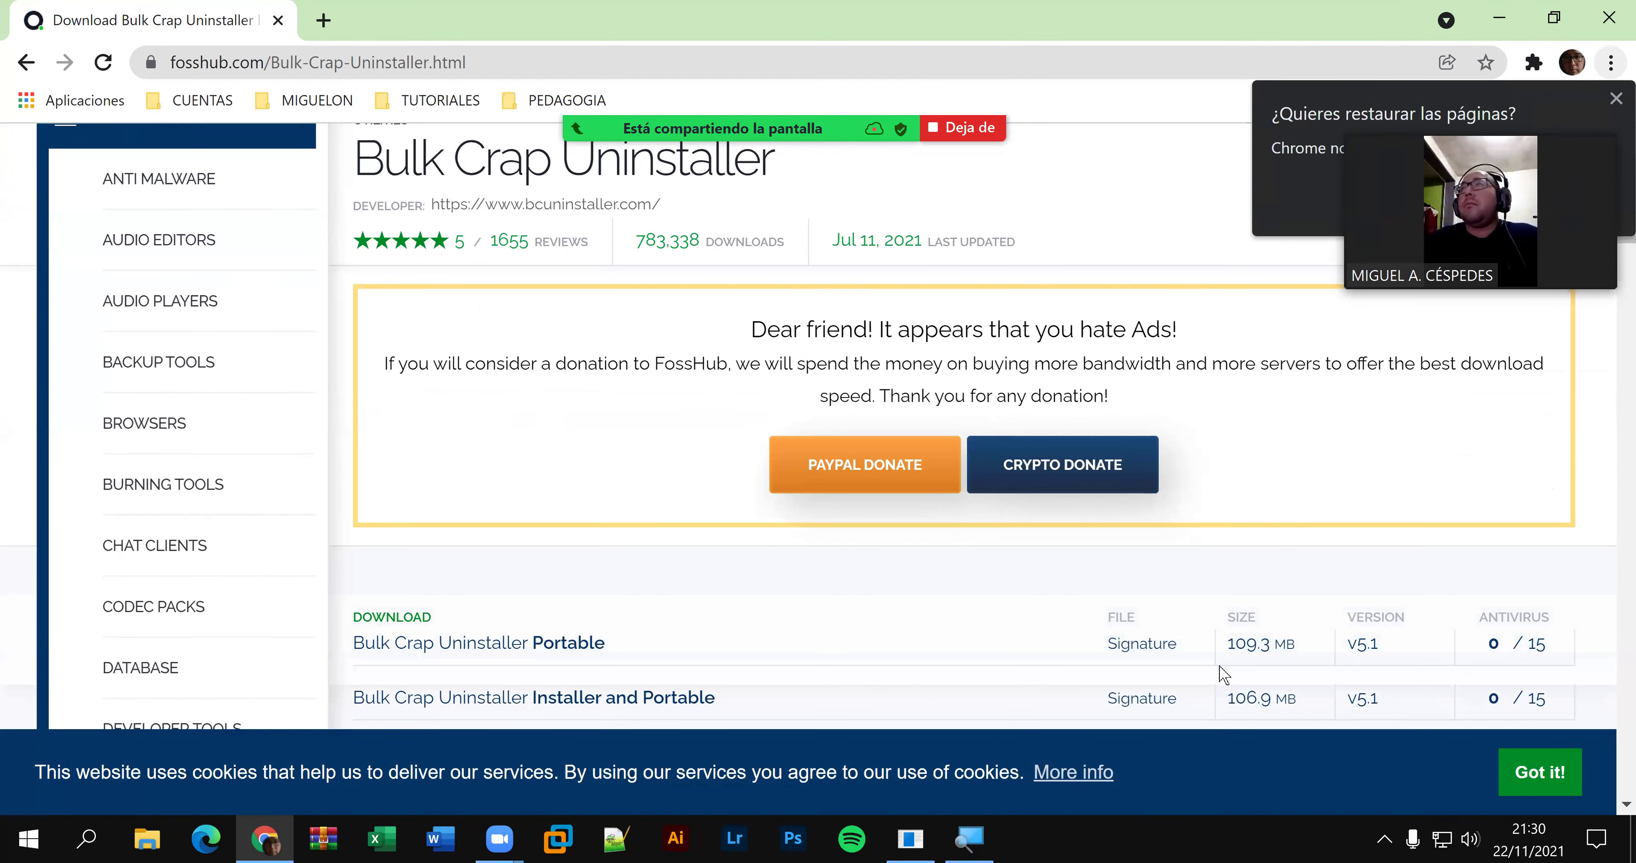
scroll(1161, 637, "down", 4)
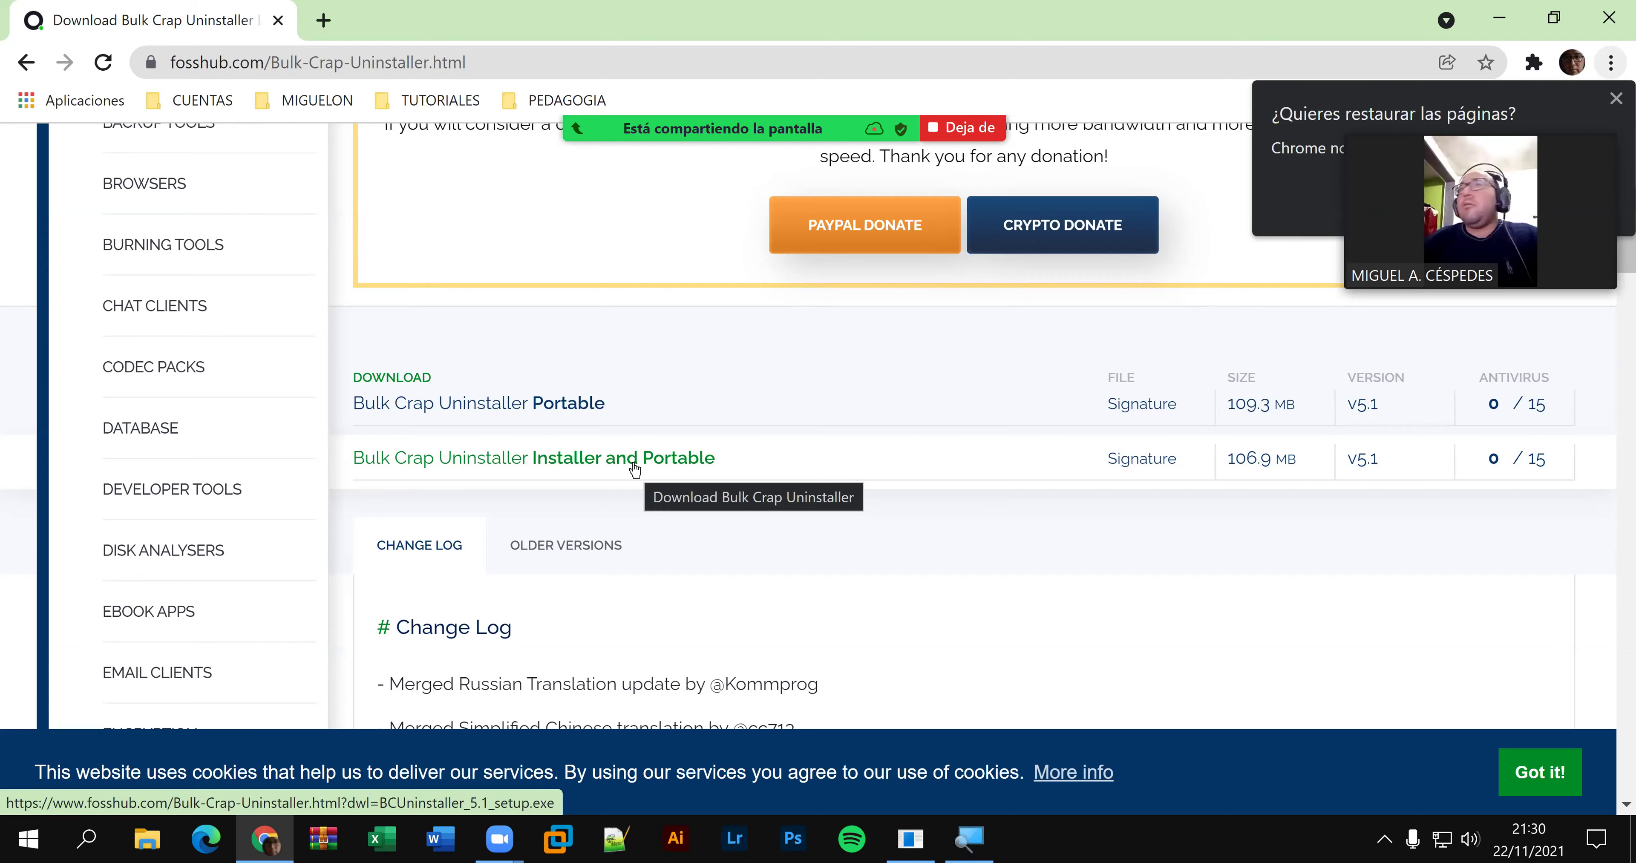
scroll(635, 470, "down", 8)
scroll(638, 466, "down", 5)
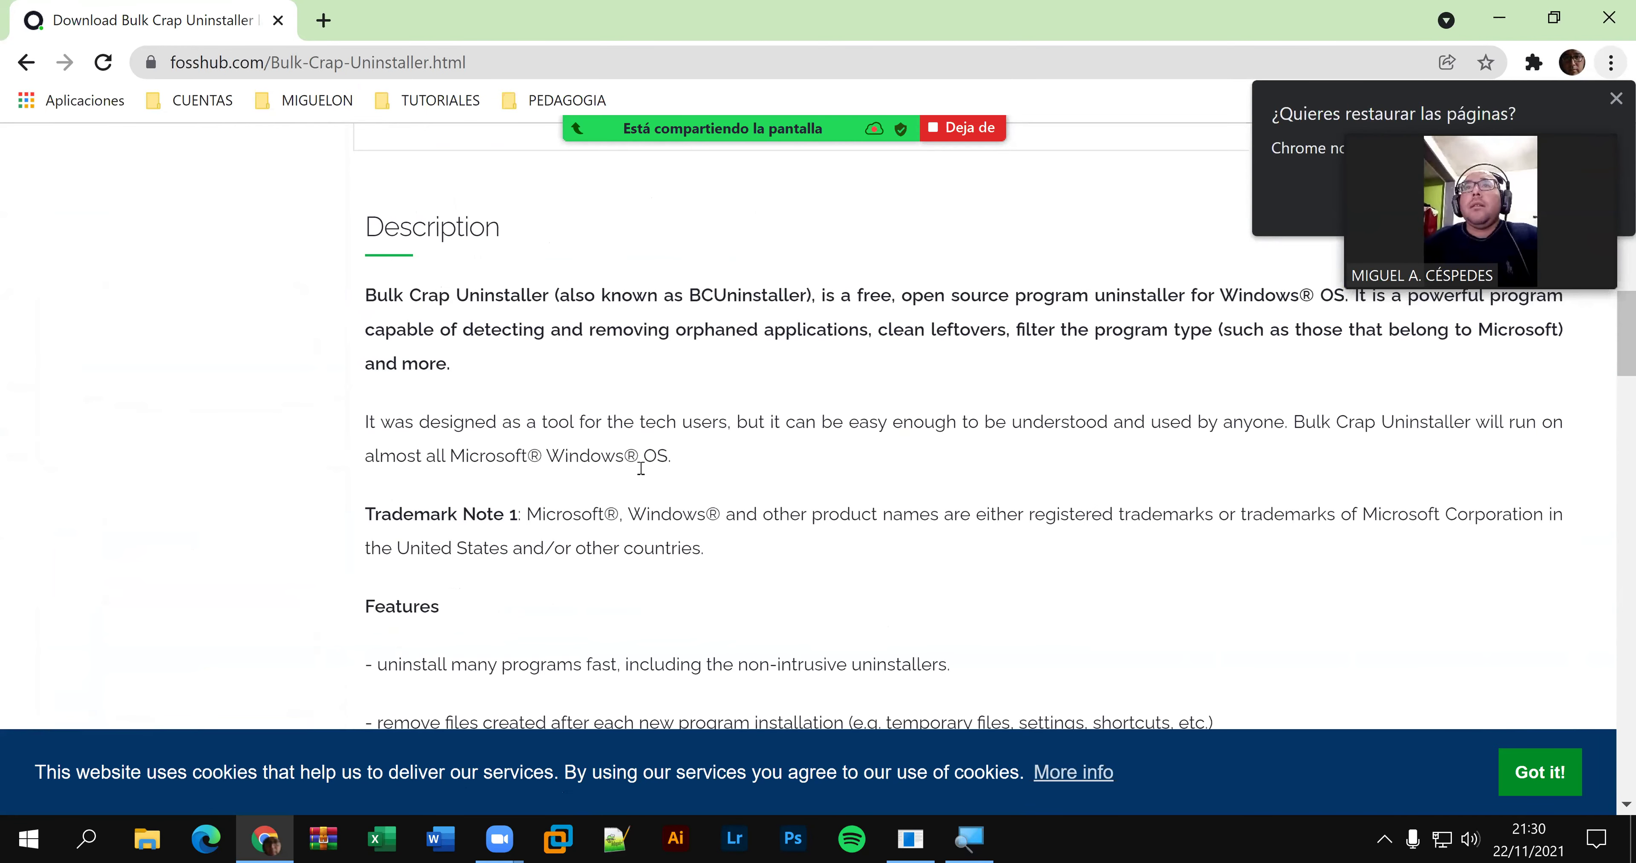
scroll(639, 457, "up", 12)
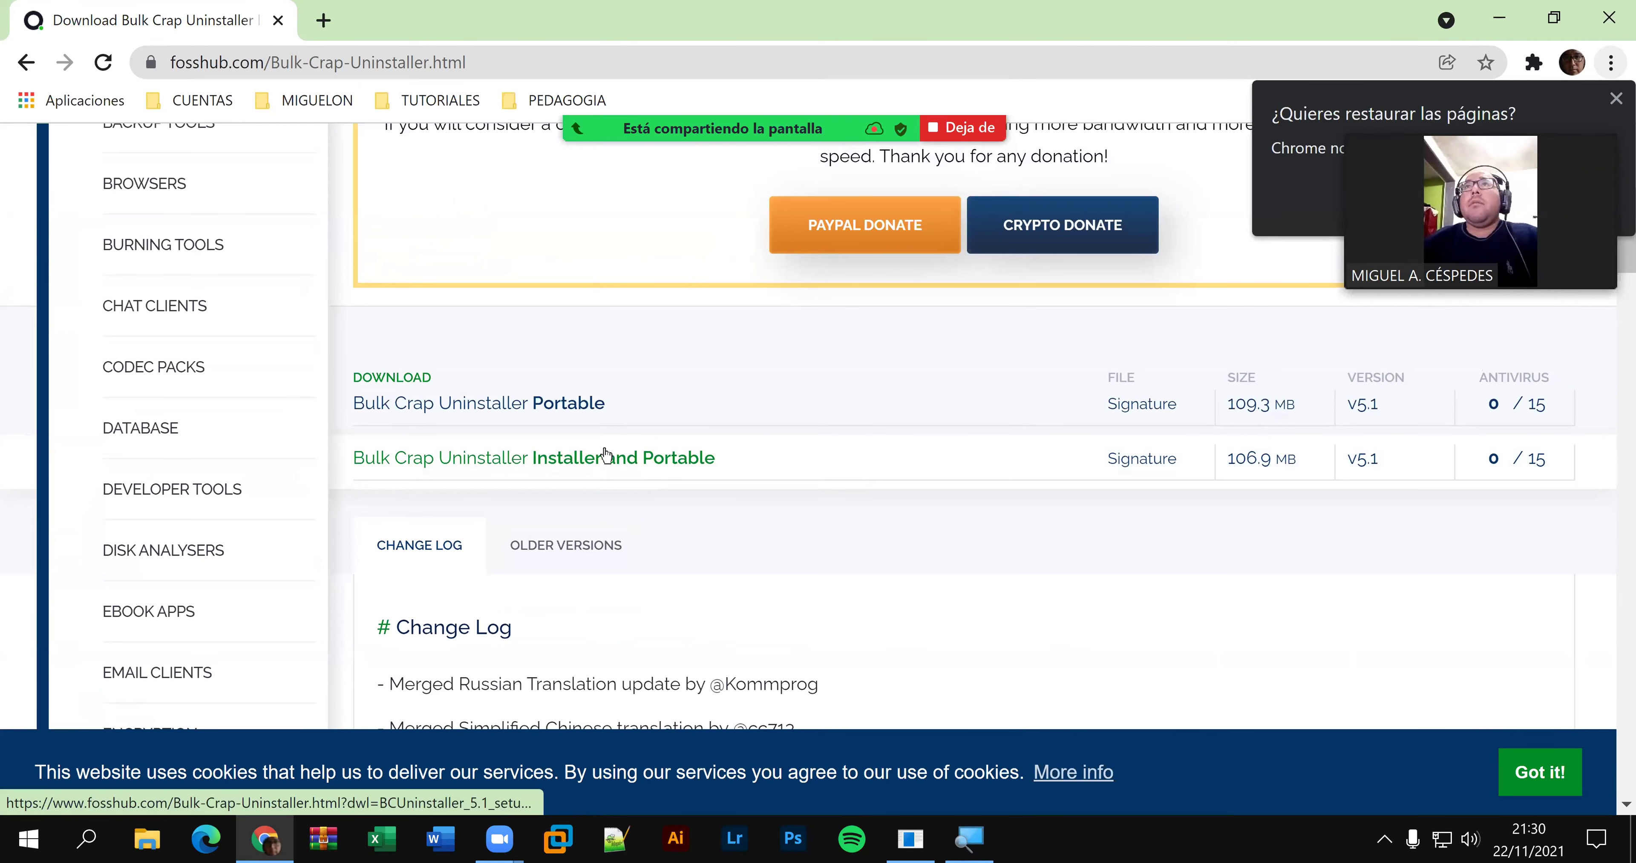
left_click(721, 479)
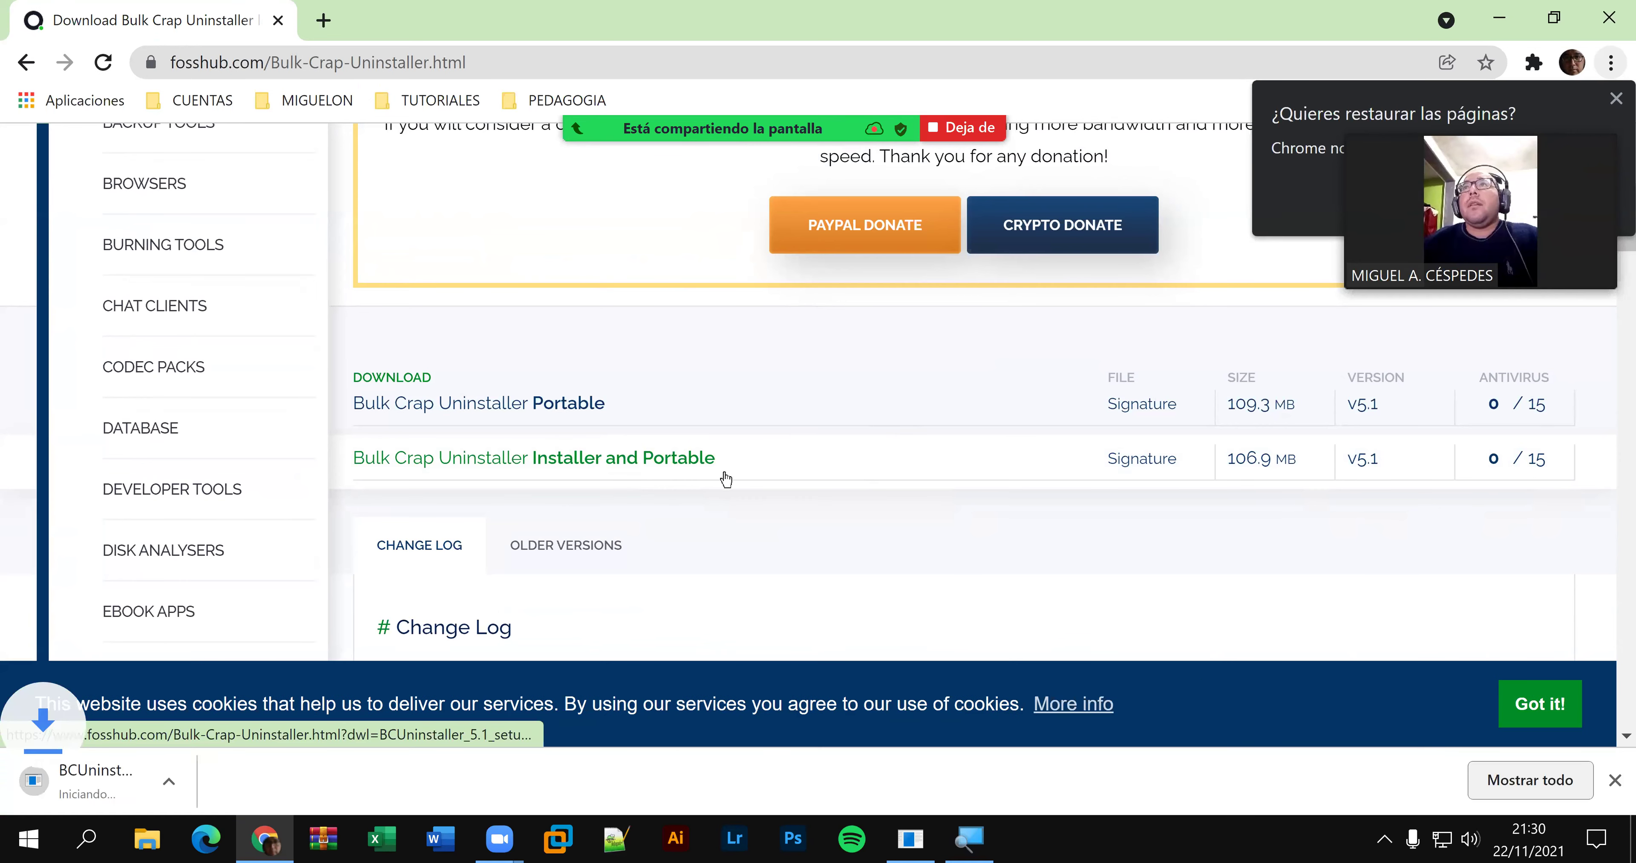
- Check the downloads list, then replace the FossHub tab with a blank new tab
left_click(1570, 789)
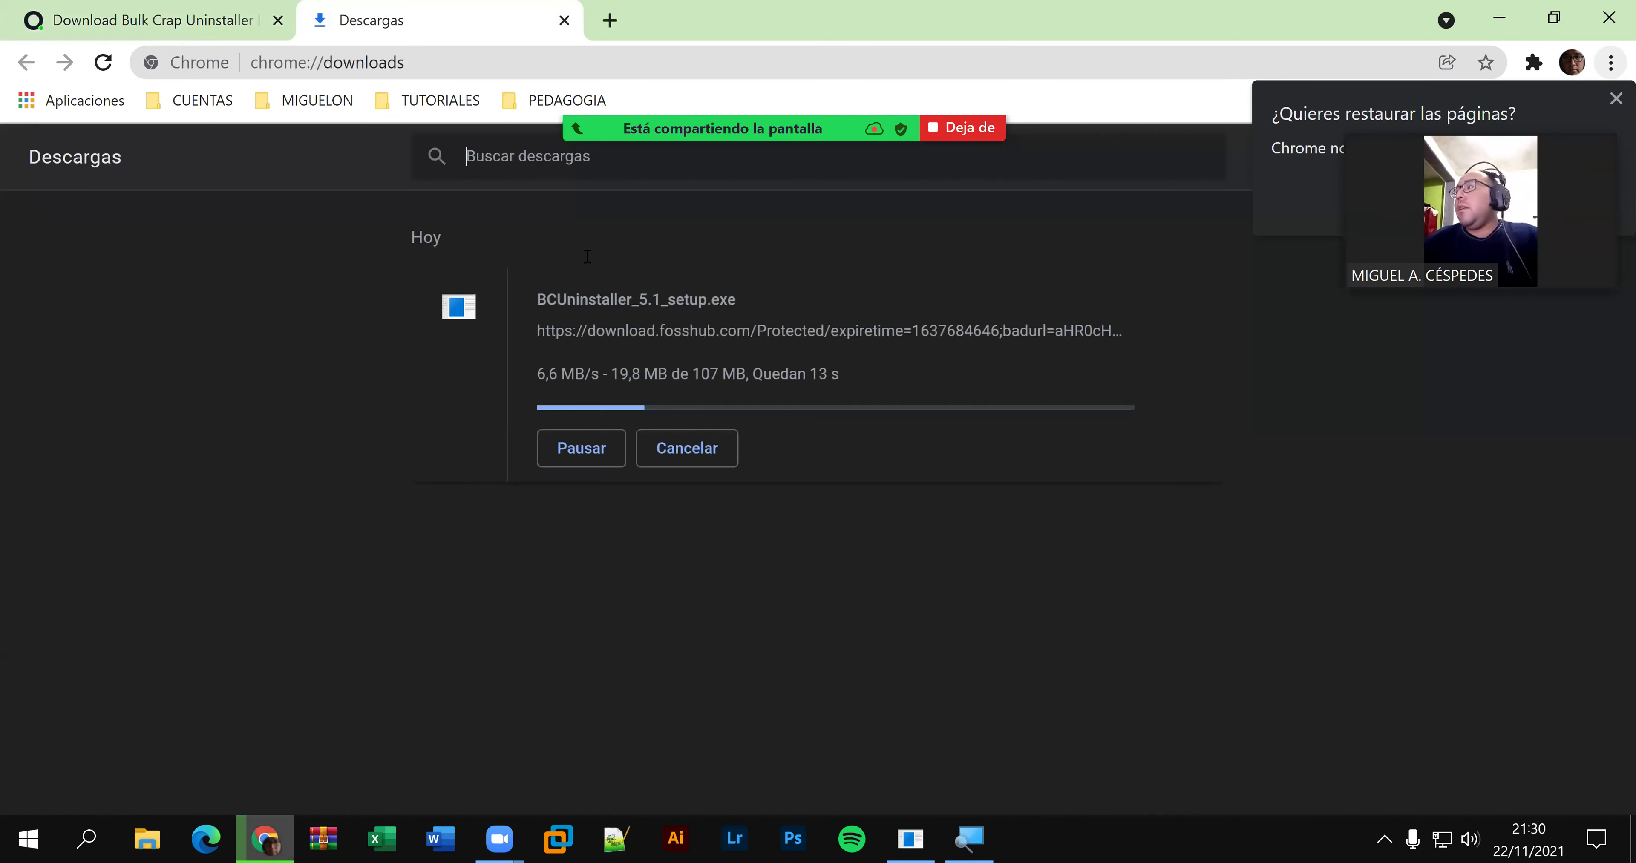
left_click(277, 20)
left_click(323, 21)
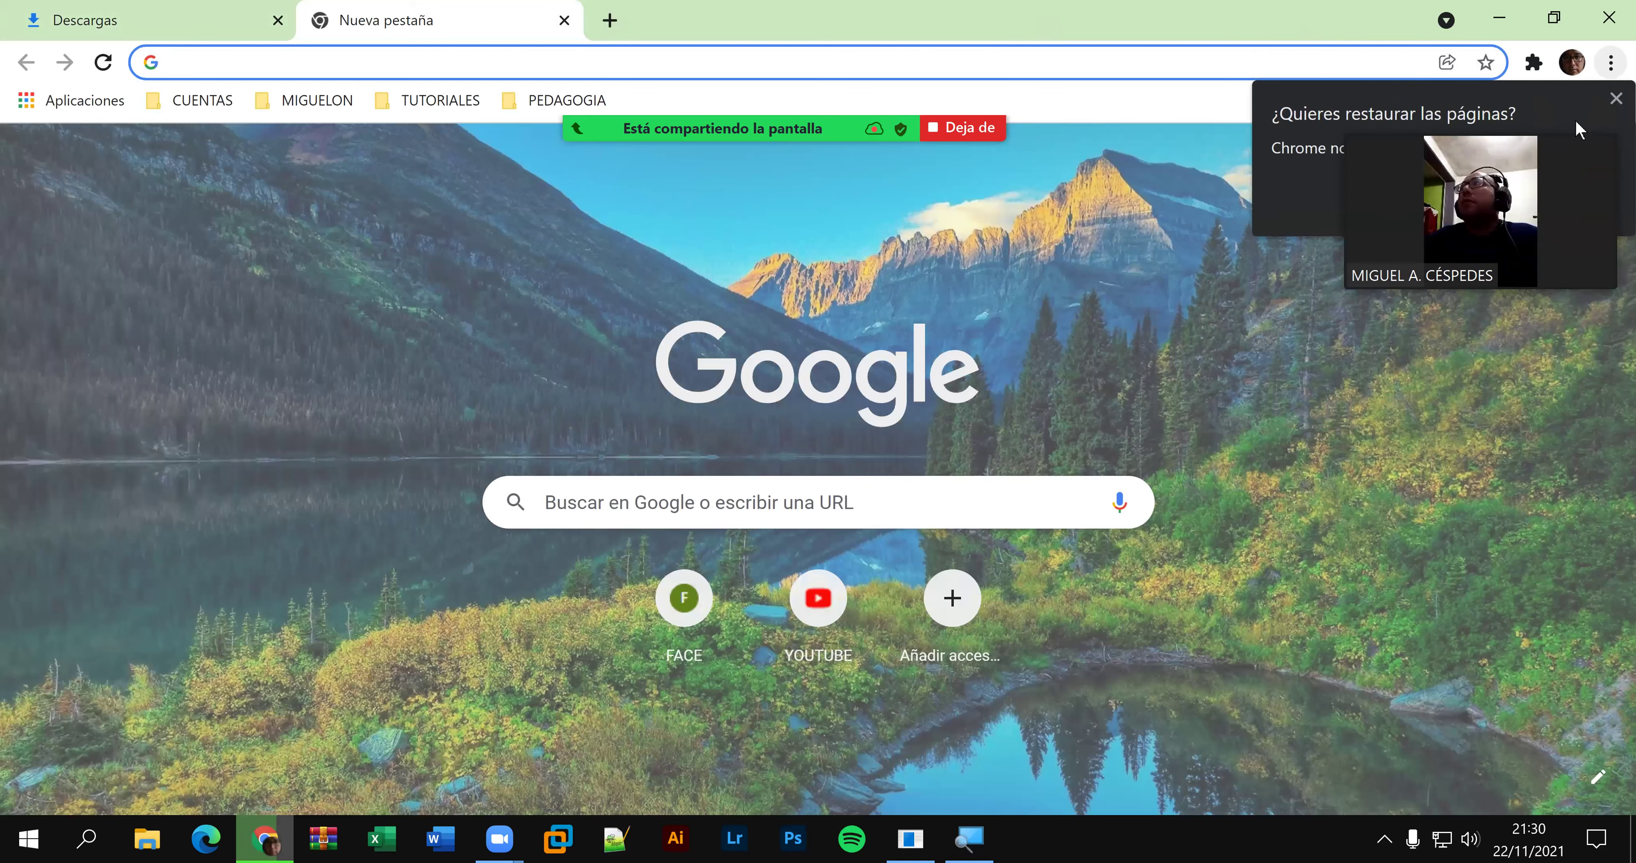
- Browse Drive through CURSO DE COMPUTRON, 003_MANTENIMIENTO and CLASE_3 into the PROGRAMAS folder
left_click(1577, 122)
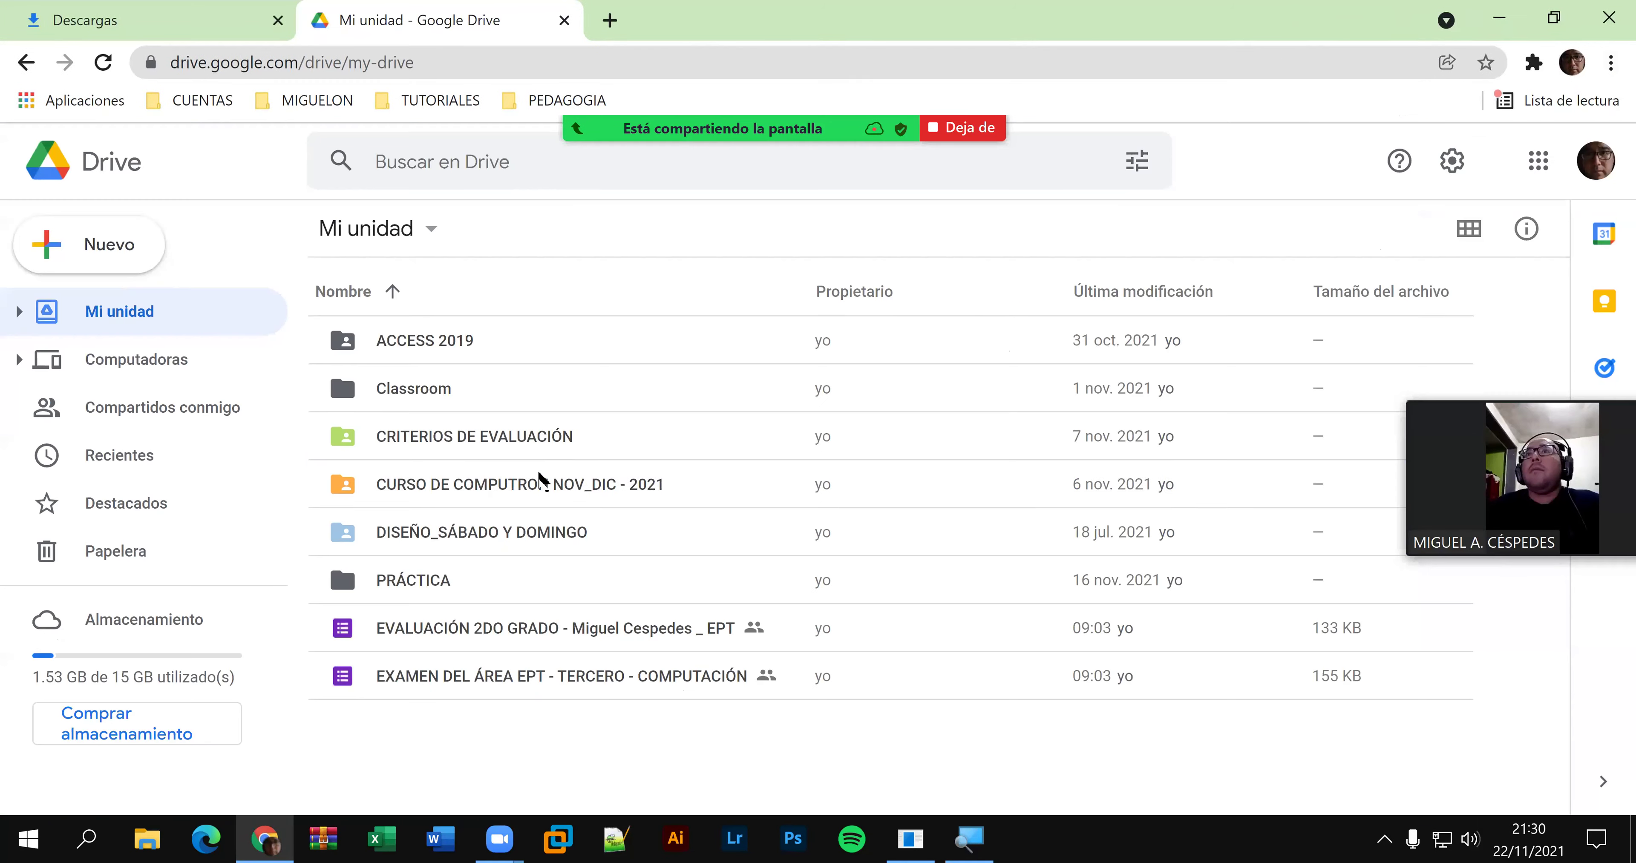
double_click(541, 479)
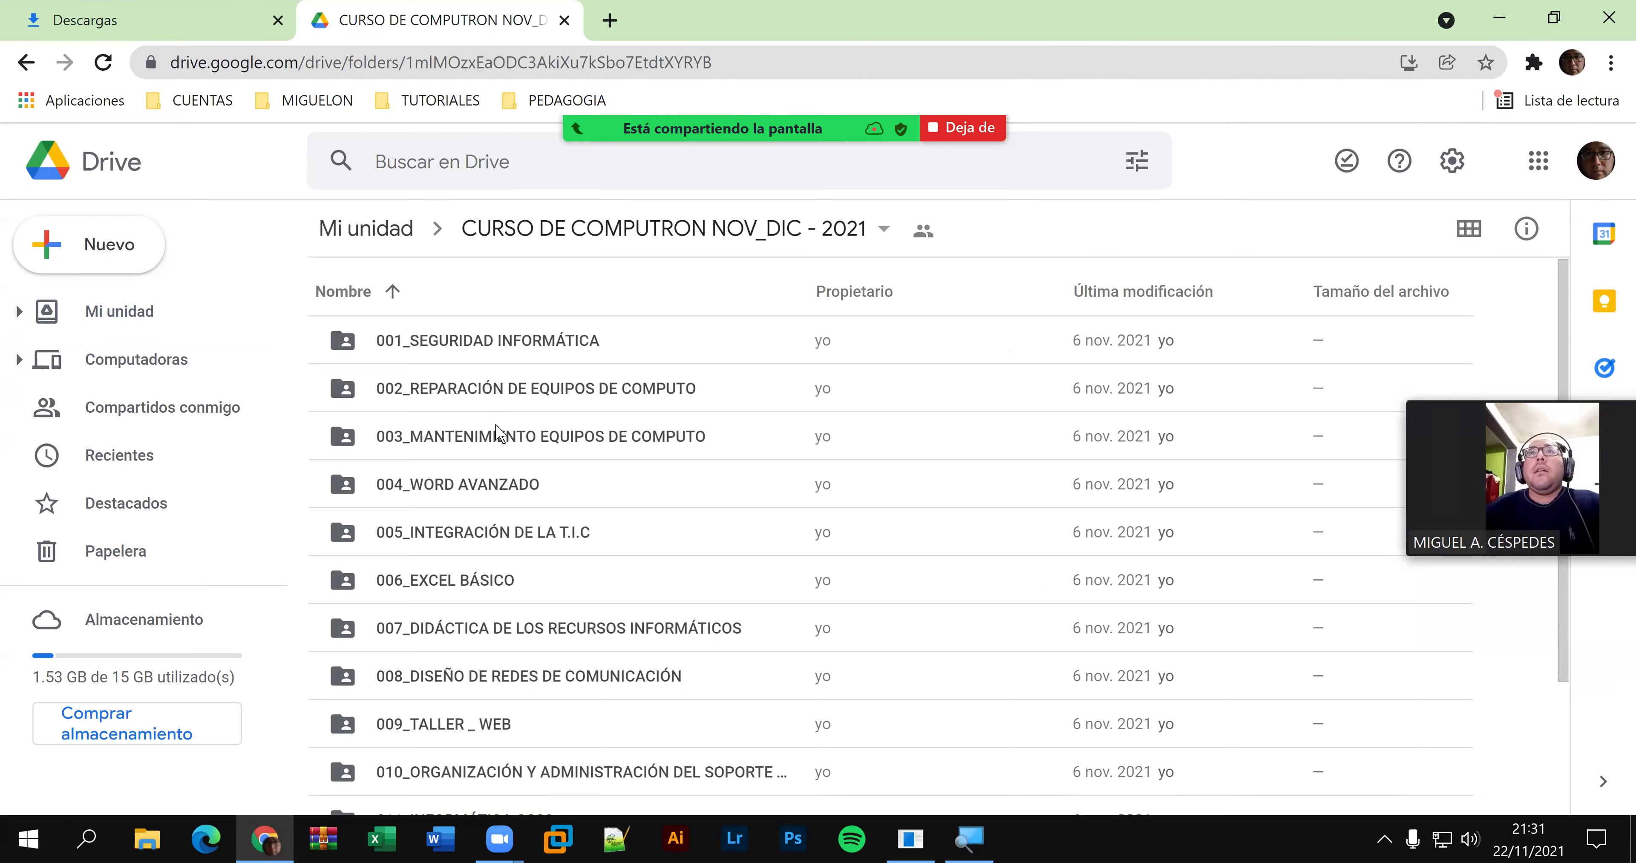
double_click(497, 435)
double_click(495, 437)
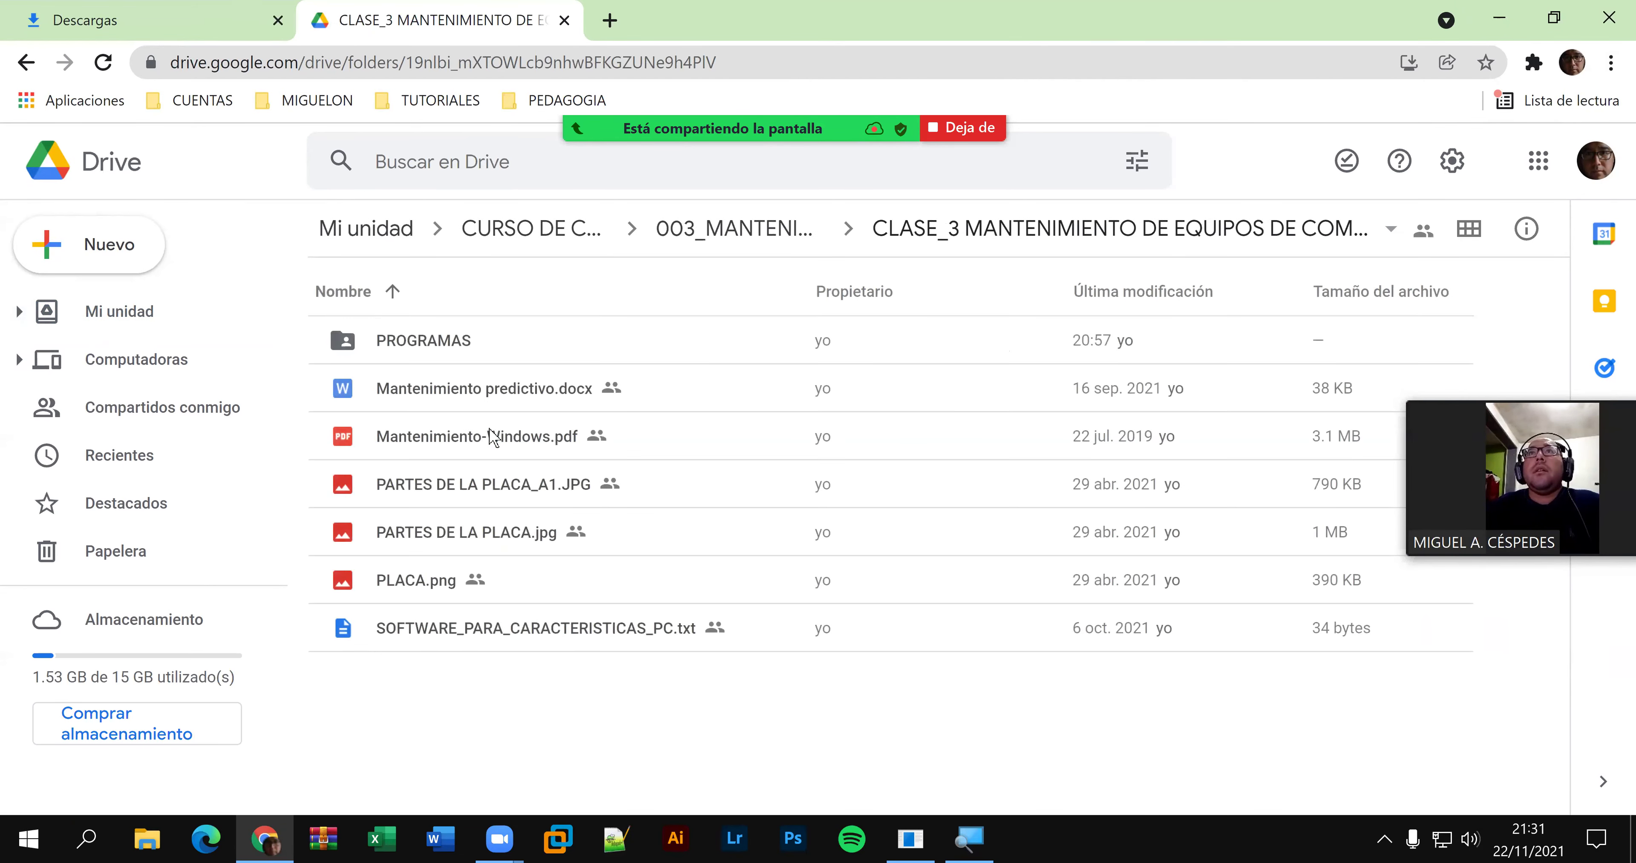
double_click(486, 356)
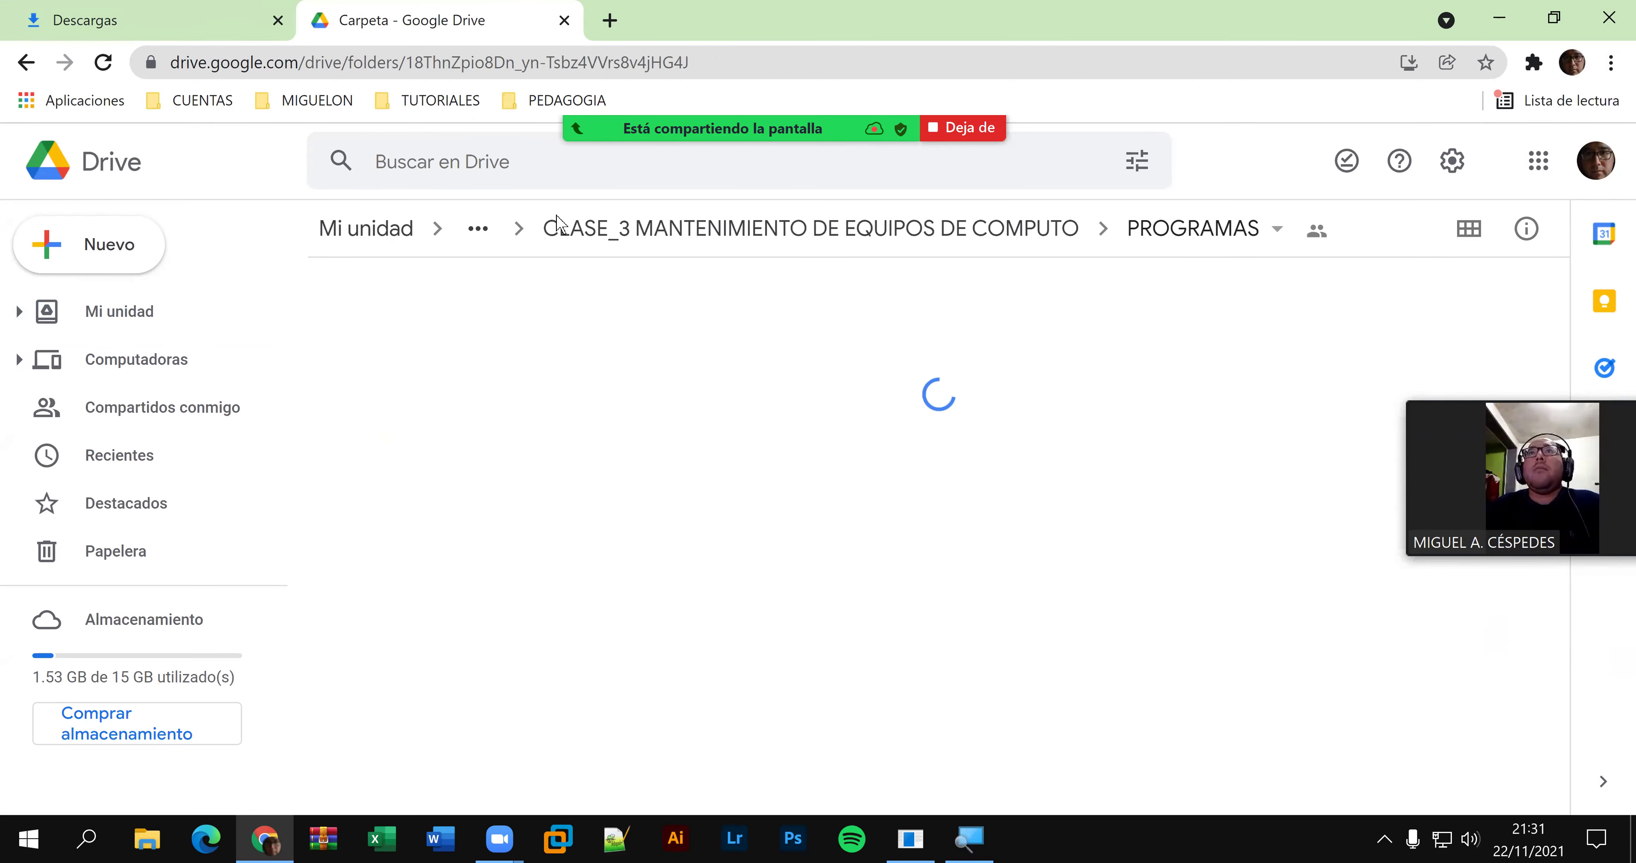
mouse_move(751, 21)
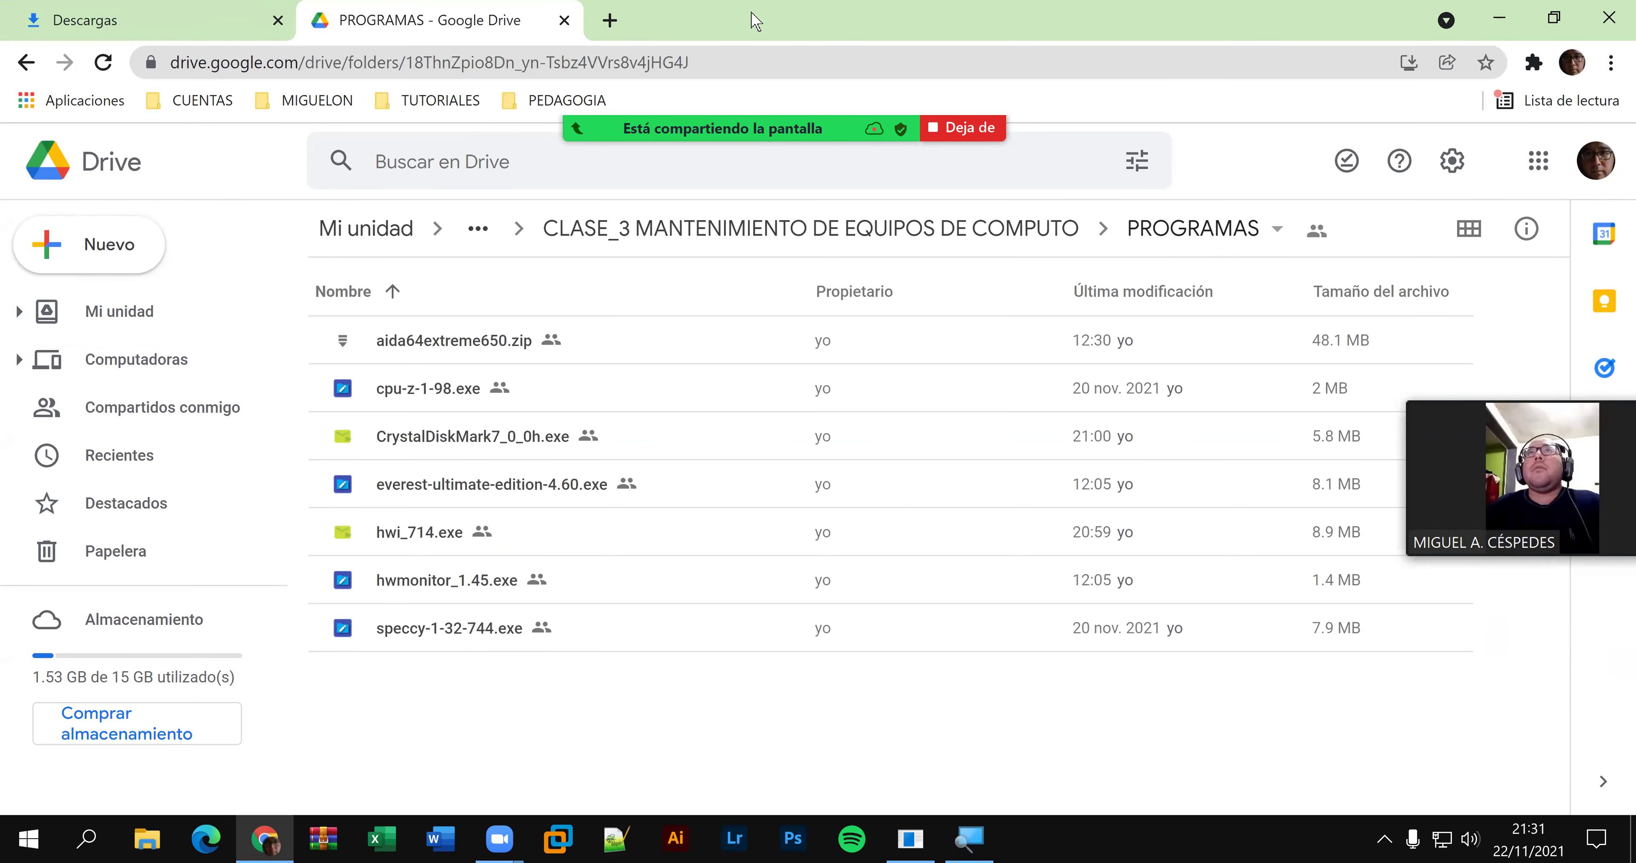
- Drag BCUninstaller_5.1_setup from Descargas onto the desktop, then clear its Chrome download entry
key("alt+Tab")
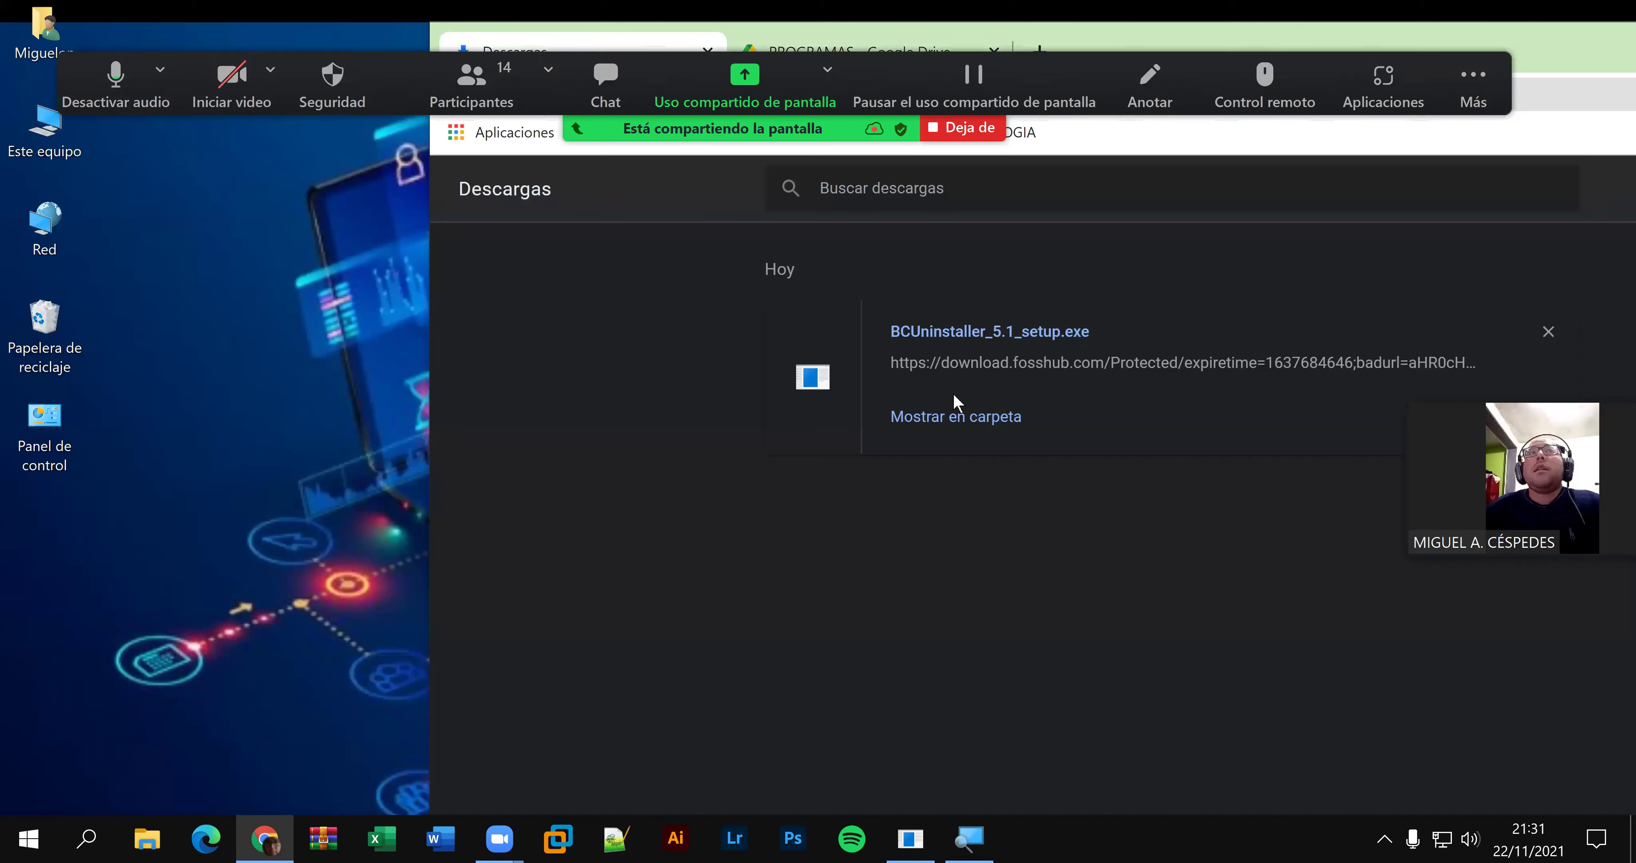
left_click(950, 415)
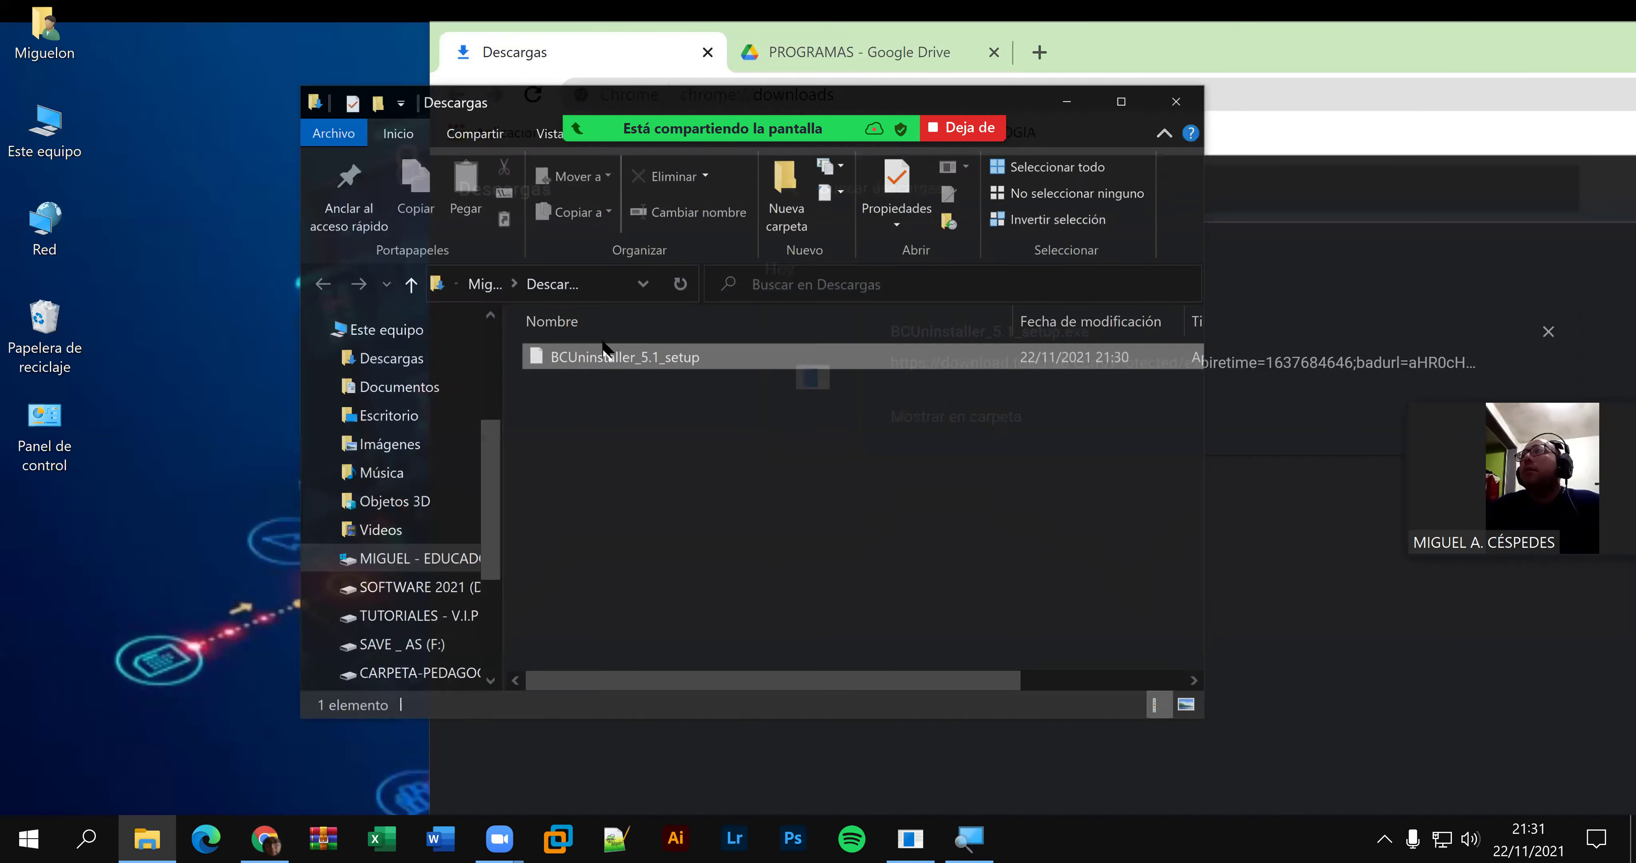
left_click_drag(109, 480, 204, 480)
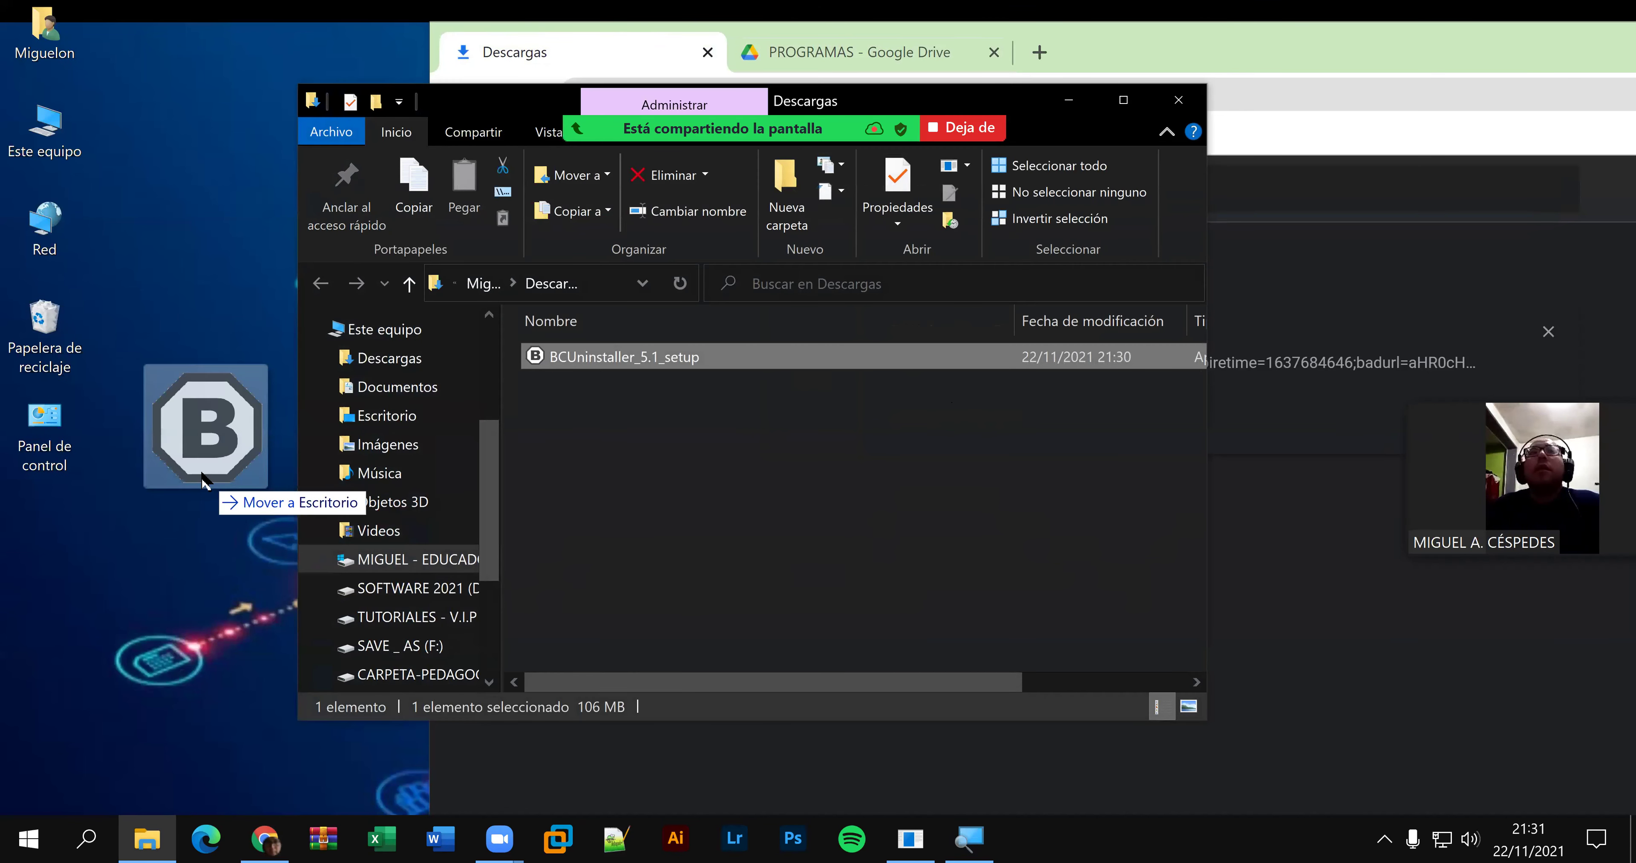
left_click_drag(343, 452, 343, 452)
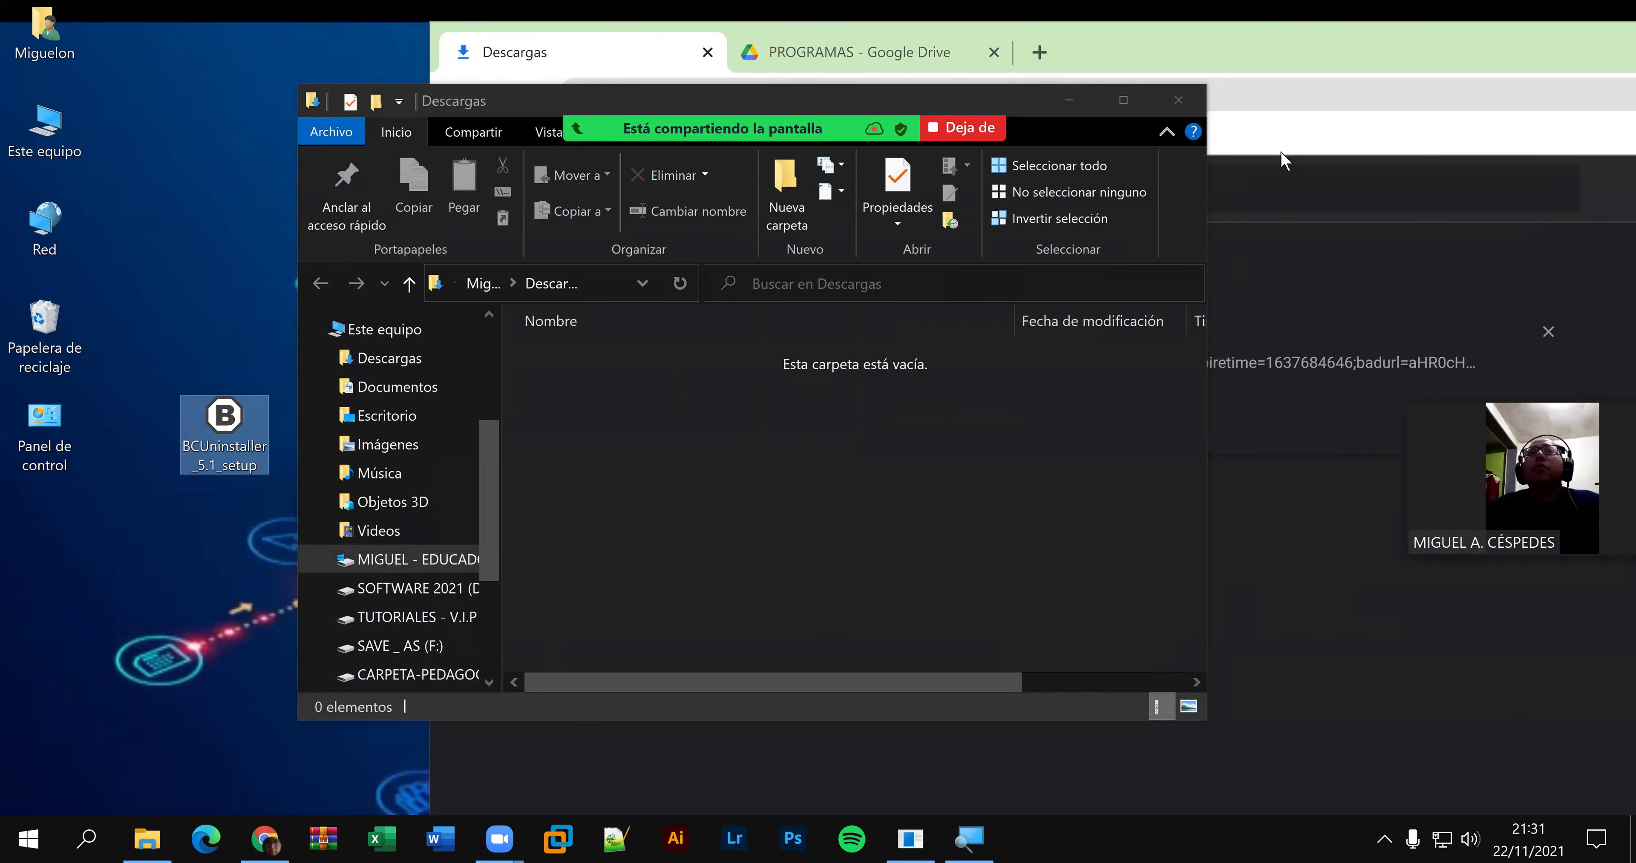
left_click(1178, 99)
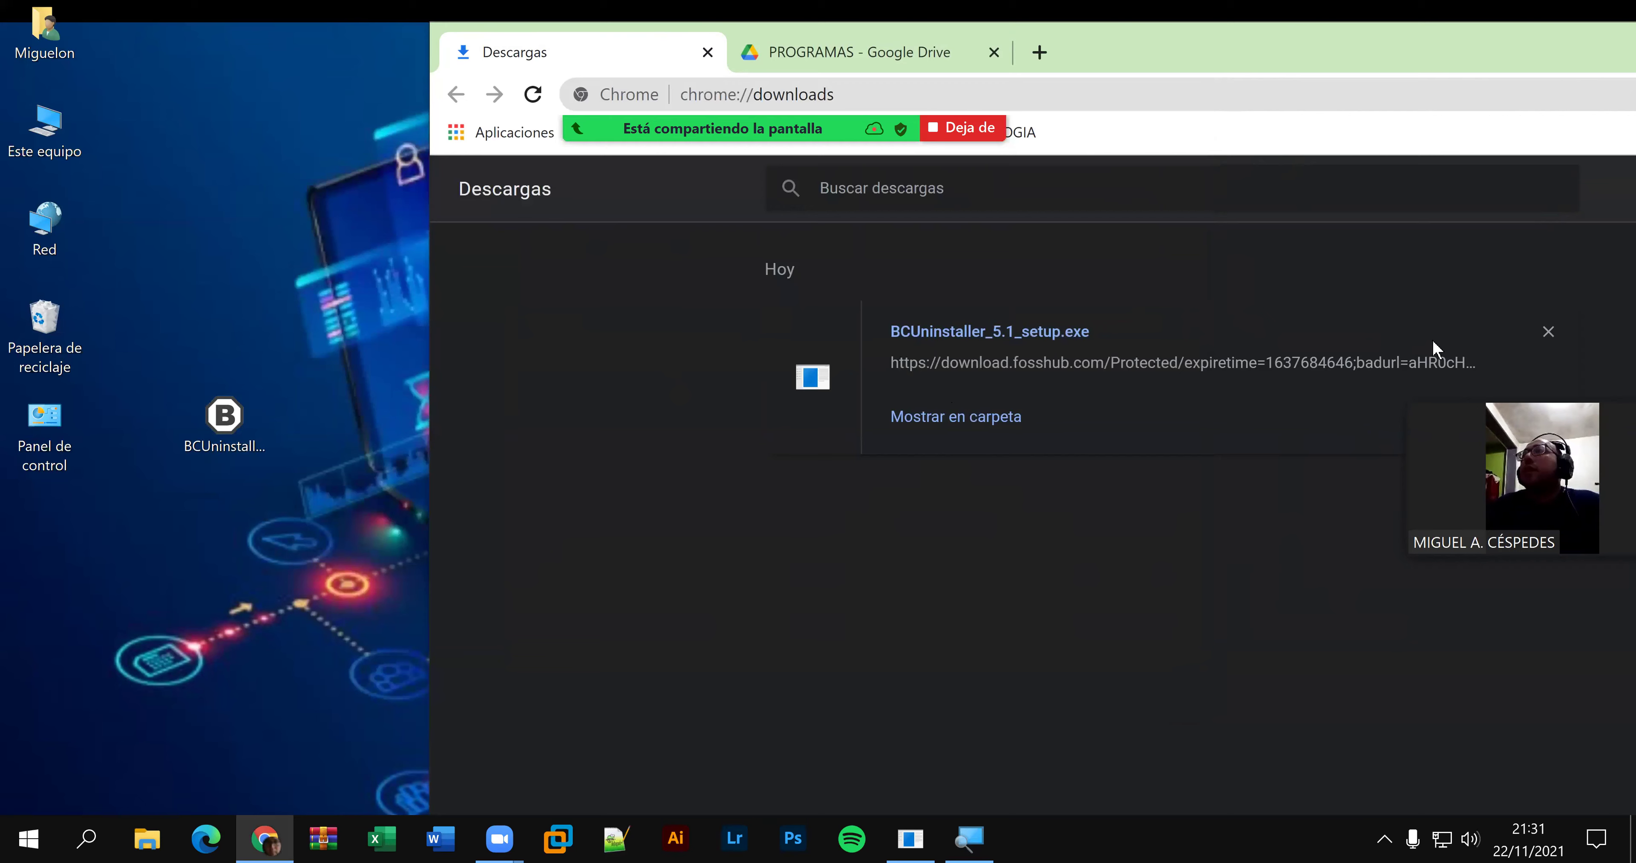
left_click(1549, 331)
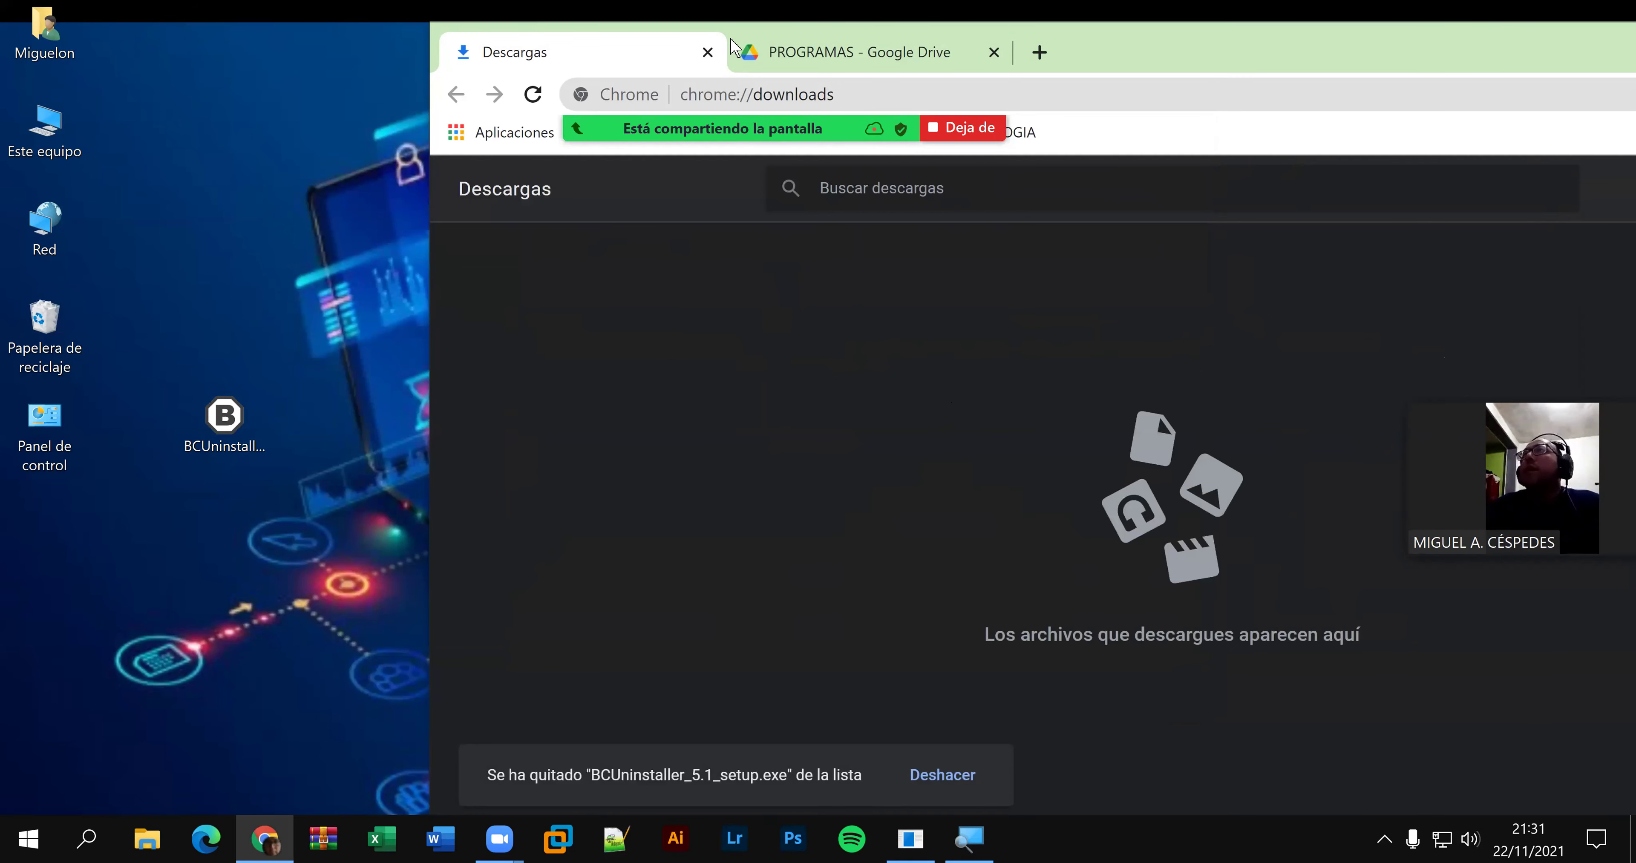